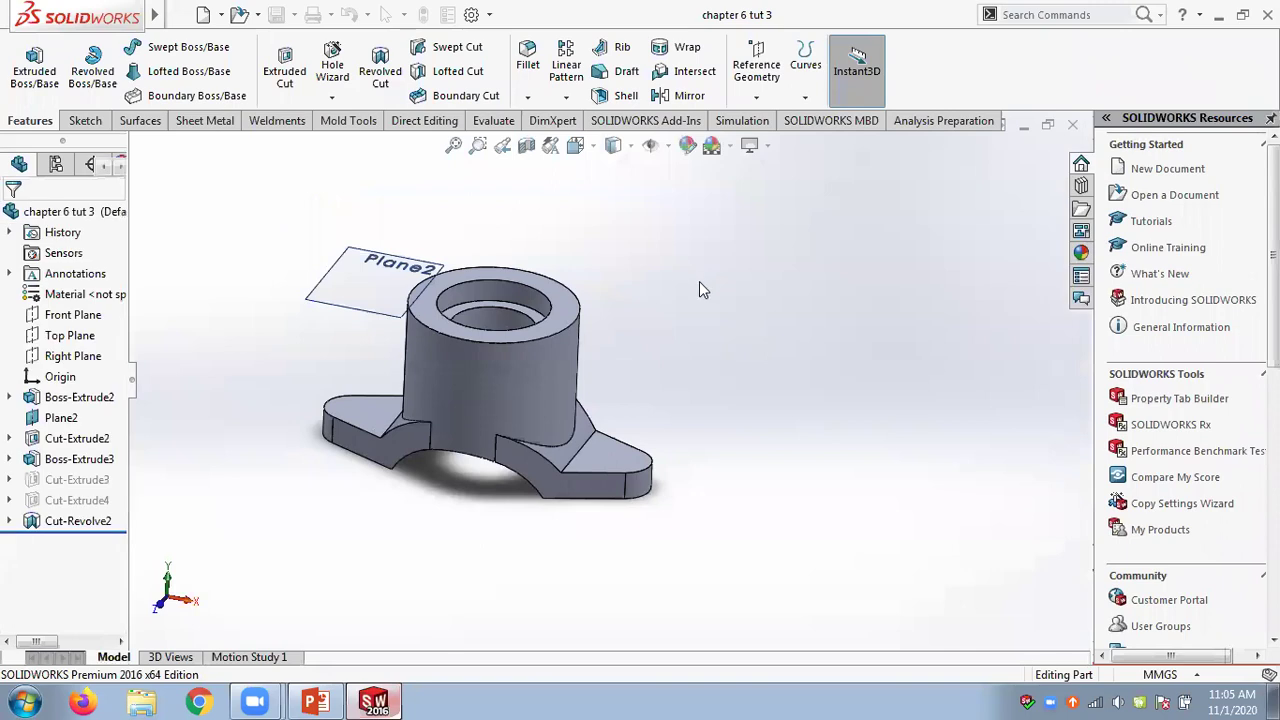
Switch to PowerPoint and examine the Tutorial 3 drawing for the hole dimensions on the flange lugs
{"action": "middle_click_drag", "start_coordinate": [699, 276], "coordinate": [671, 357]}
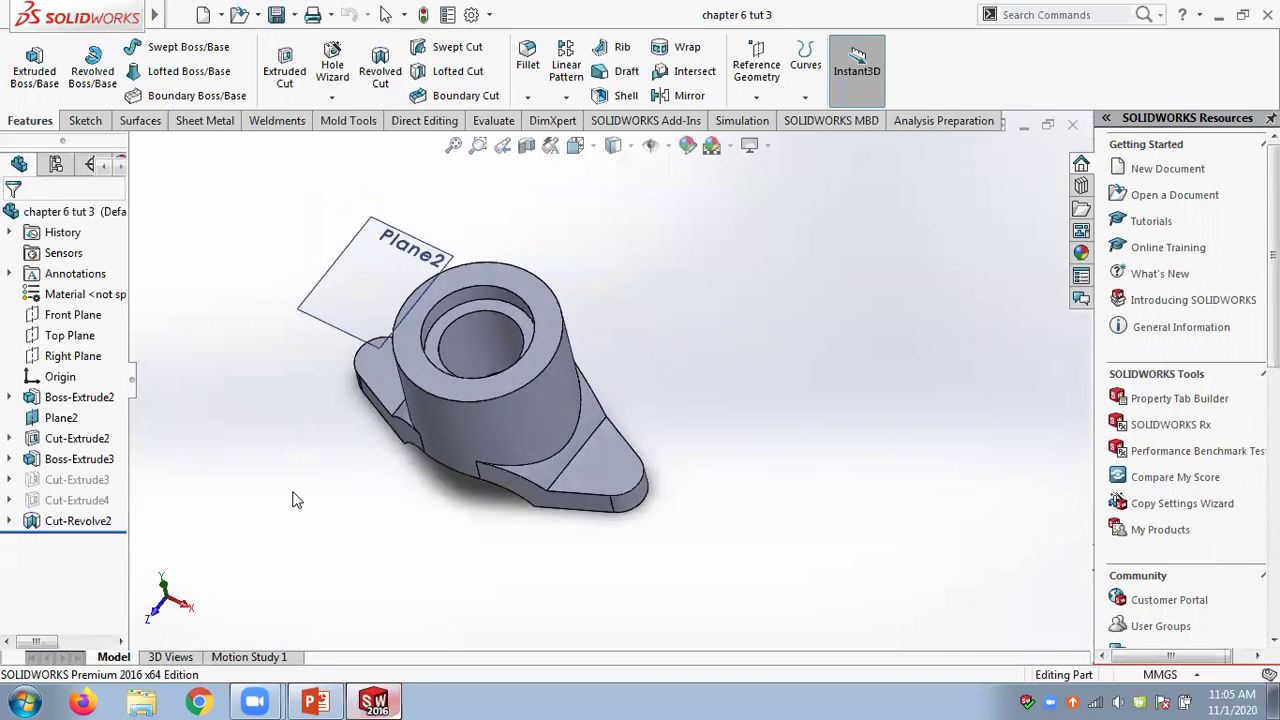
{"action": "scroll", "coordinate": [300, 497], "scroll_direction": "down", "scroll_amount": 3}
{"action": "scroll", "coordinate": [357, 466], "scroll_direction": "up", "scroll_amount": 2}
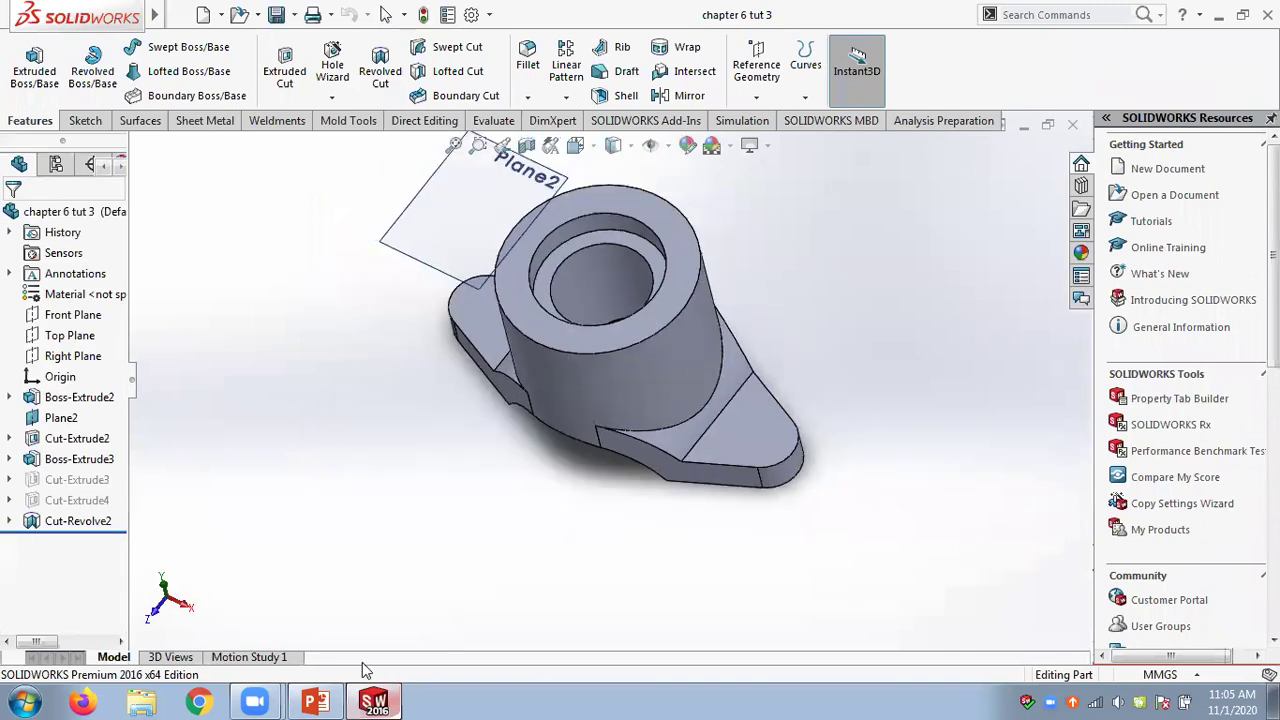
{"action": "left_click", "coordinate": [315, 703]}
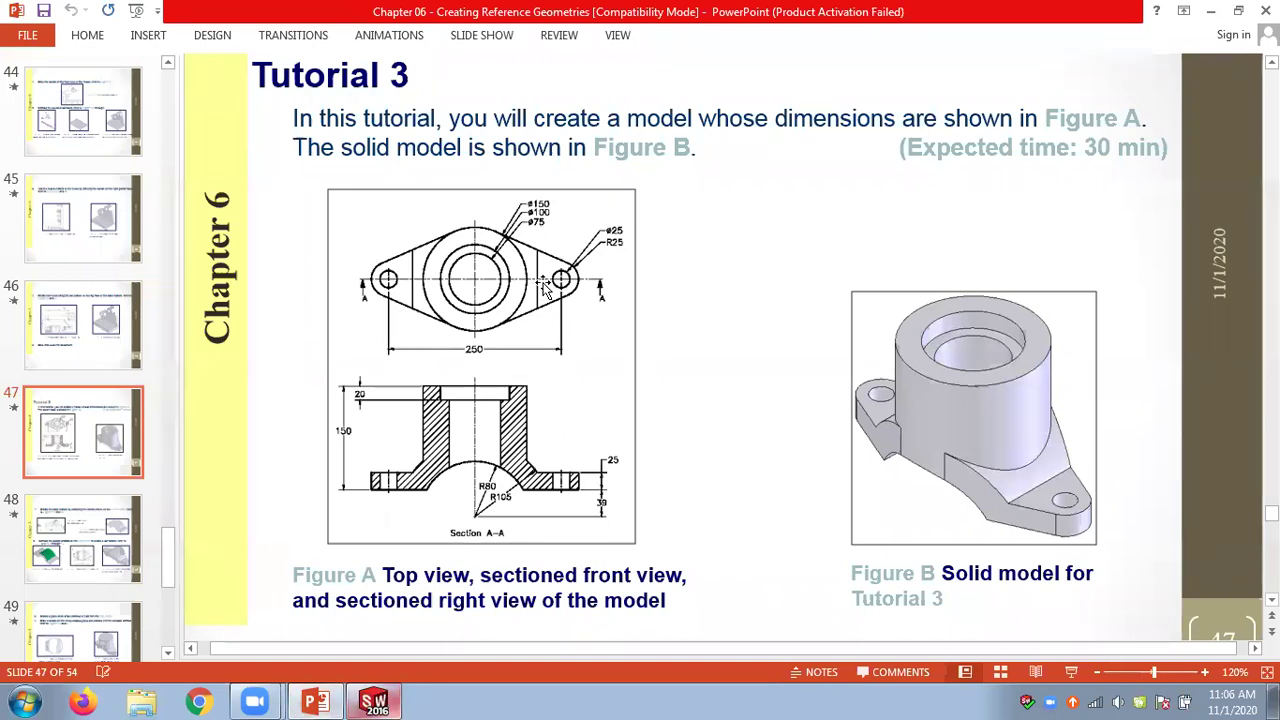
Switch back to SOLIDWORKS, start a sketch on the flat top face of the +X side lug, and view it face-on
{"action": "left_click", "coordinate": [374, 703]}
{"action": "middle_click_drag", "start_coordinate": [851, 386], "coordinate": [765, 413]}
{"action": "left_click", "coordinate": [765, 415]}
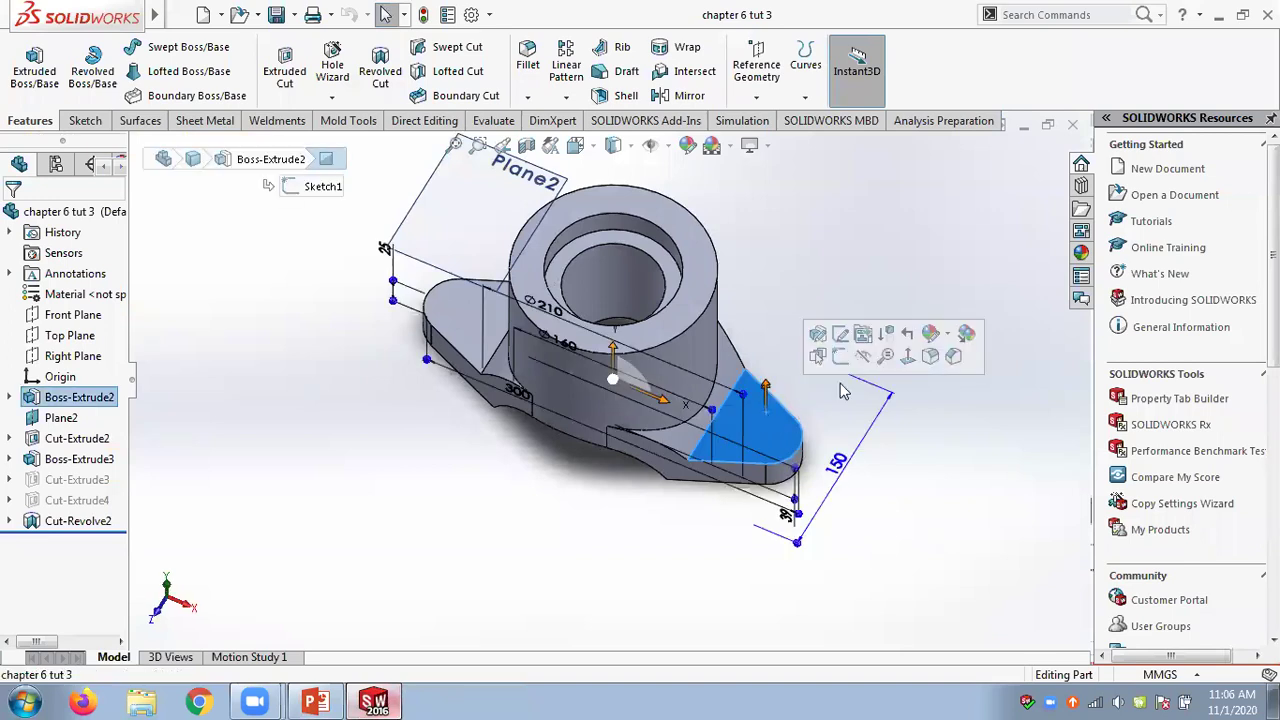
{"action": "left_click", "coordinate": [848, 362]}
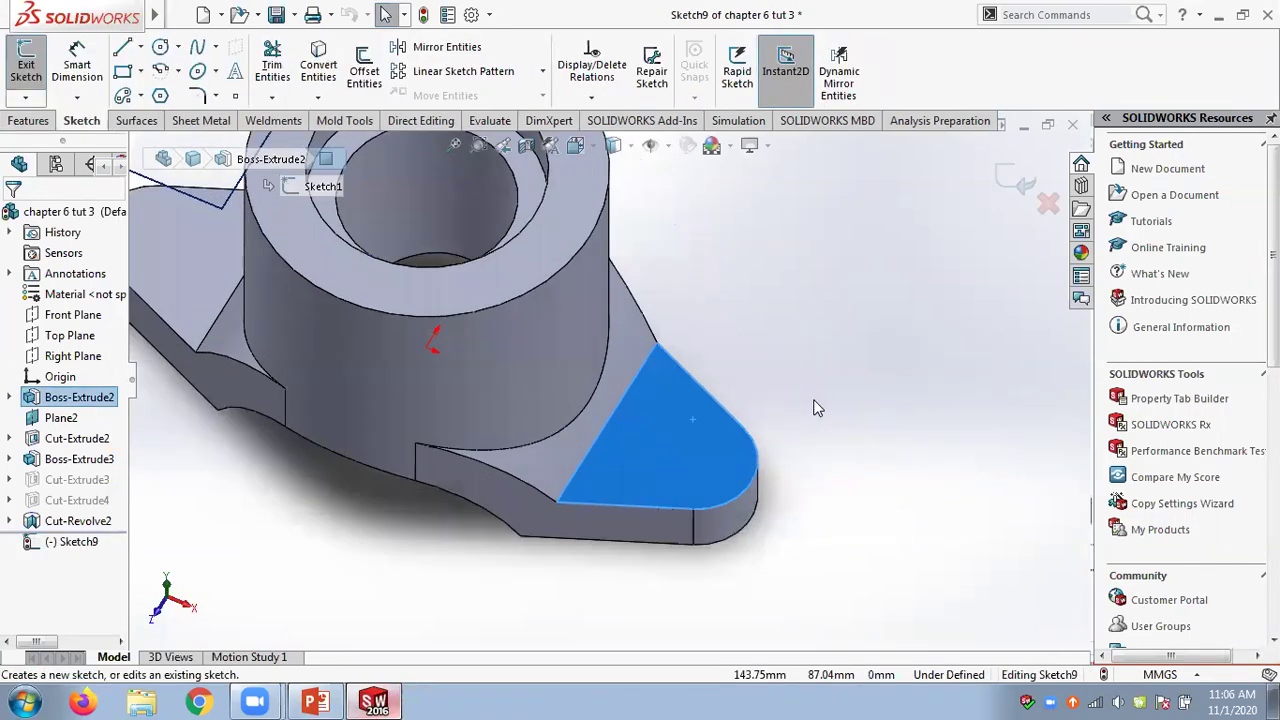
{"action": "right_click", "coordinate": [75, 541]}
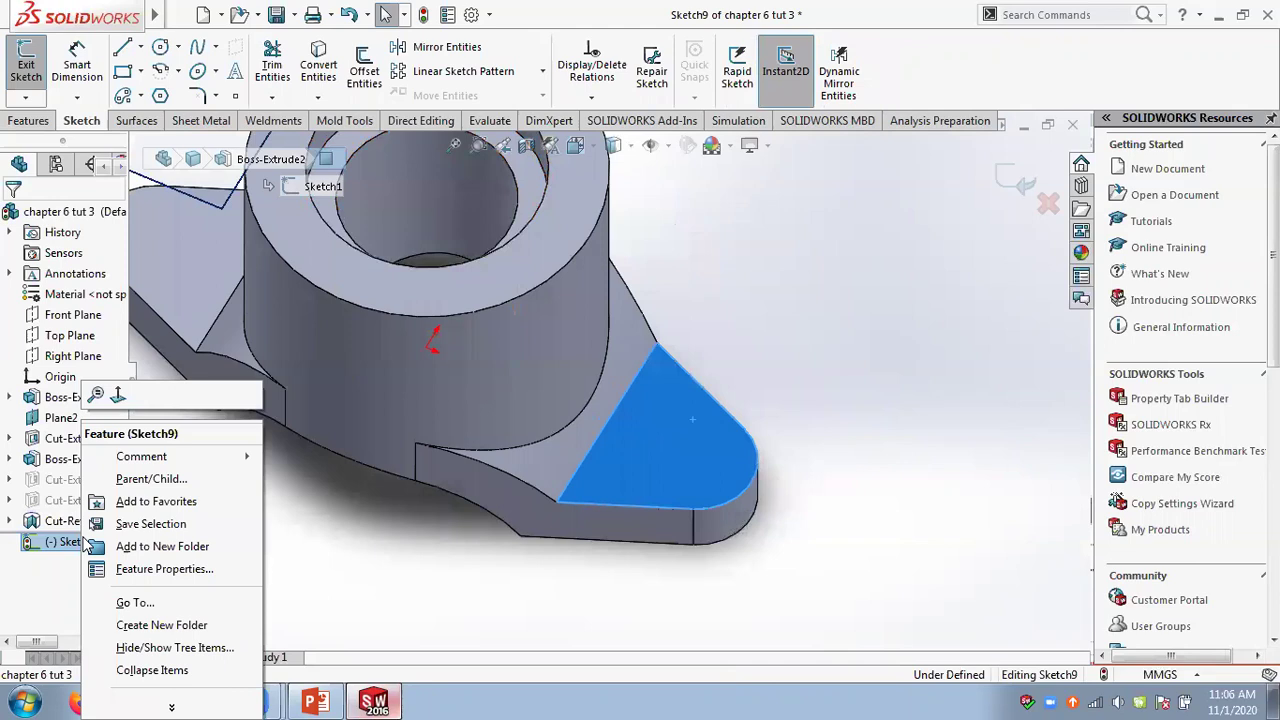
{"action": "left_click", "coordinate": [115, 398]}
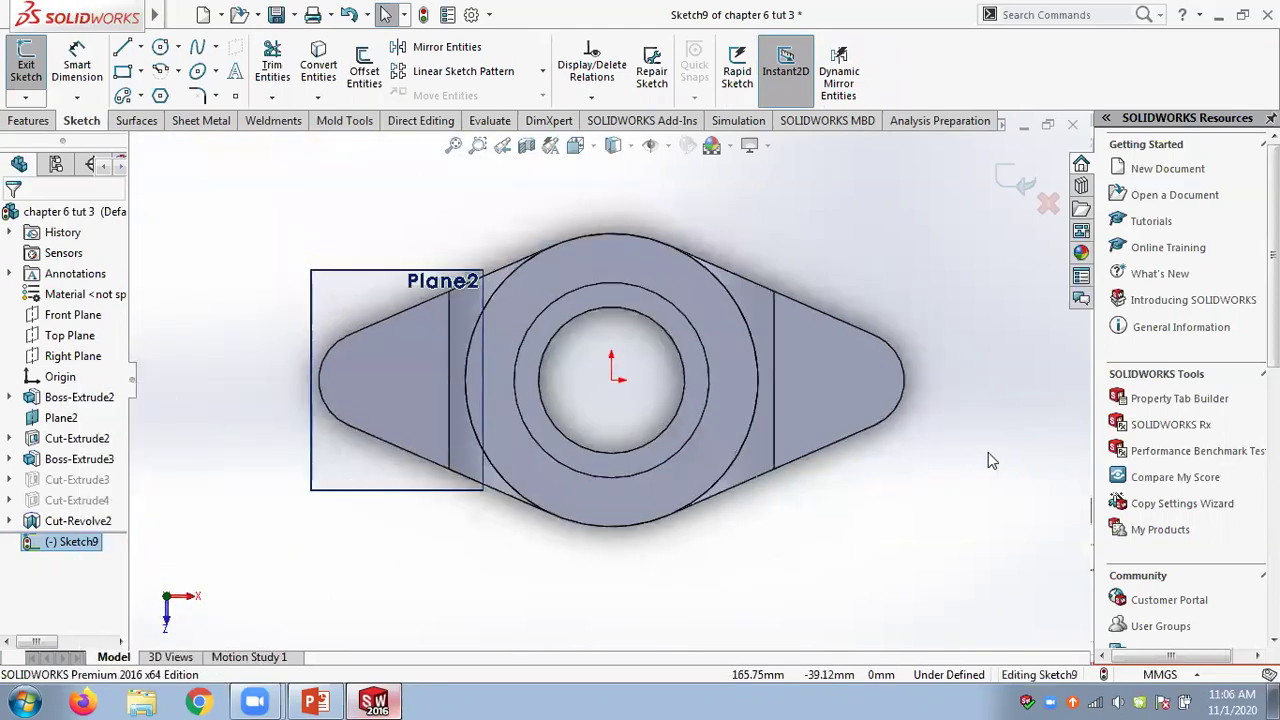
Sketch a circle about 14 mm in radius on the +X side lug, concentric with its rounded end
{"action": "scroll", "coordinate": [988, 455], "scroll_direction": "up", "scroll_amount": 1}
{"action": "left_click", "coordinate": [177, 48]}
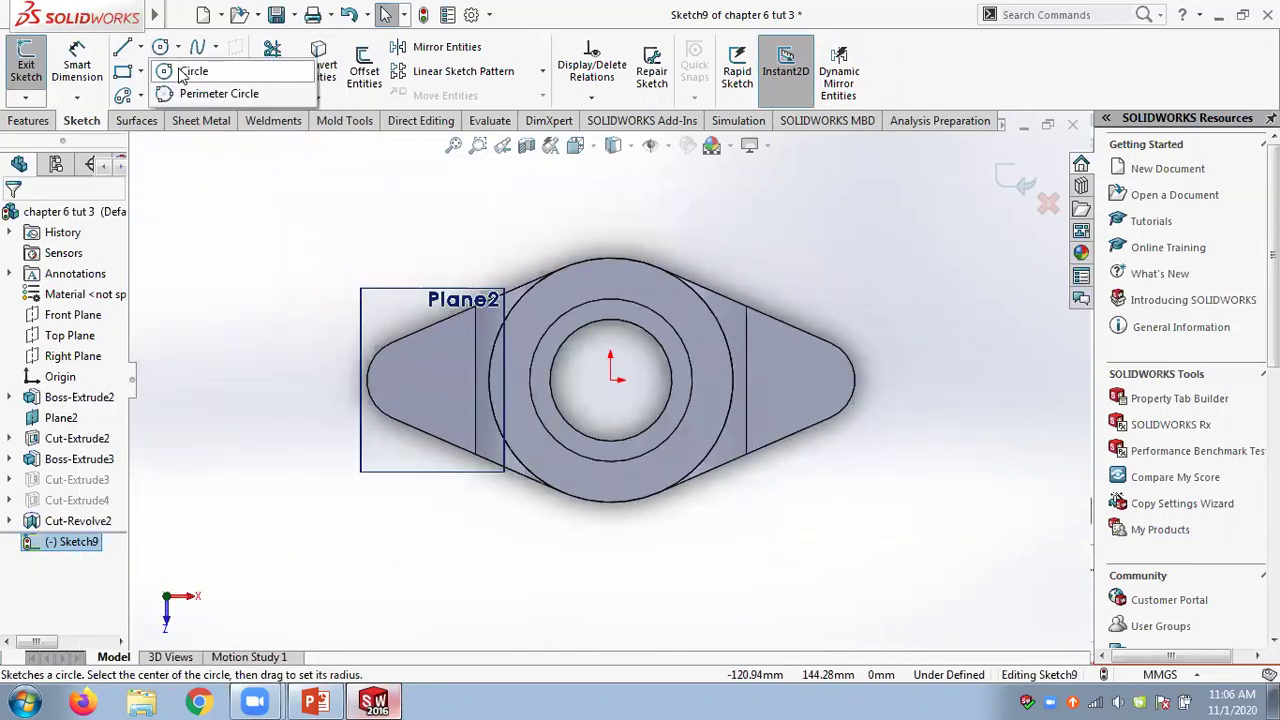
{"action": "left_click", "coordinate": [190, 68]}
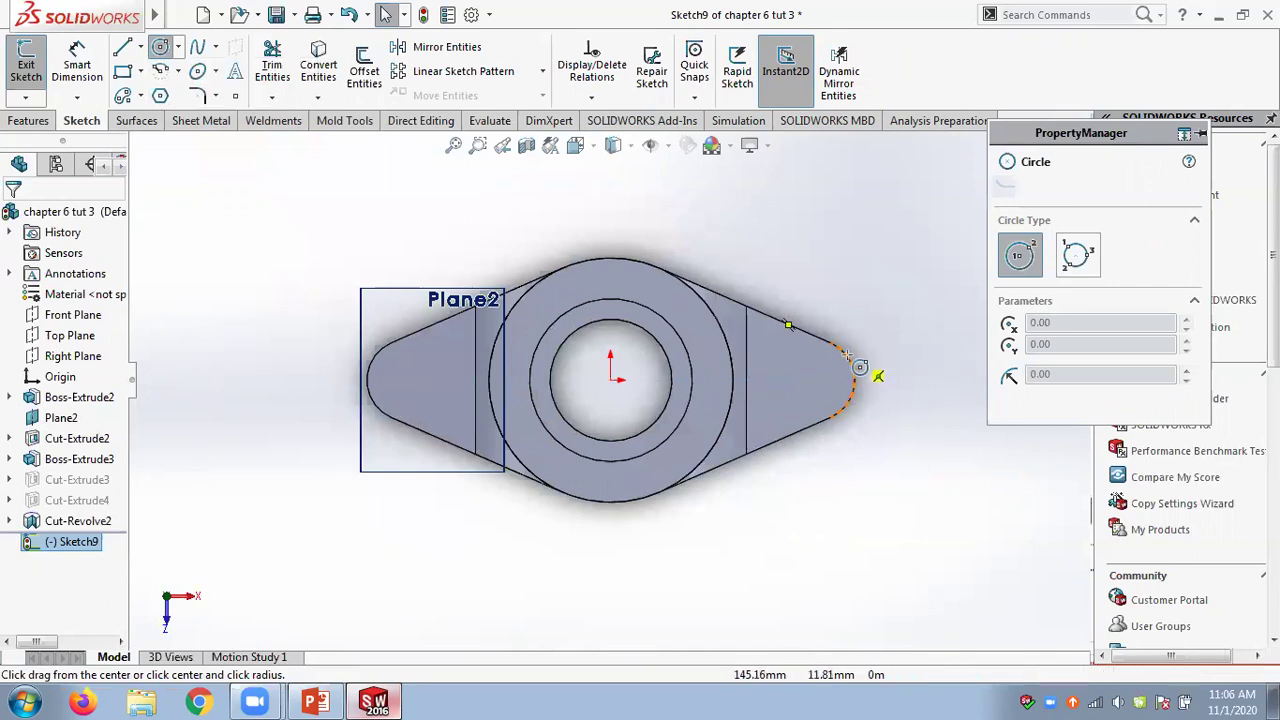
{"action": "scroll", "coordinate": [872, 388], "scroll_direction": "down", "scroll_amount": 1}
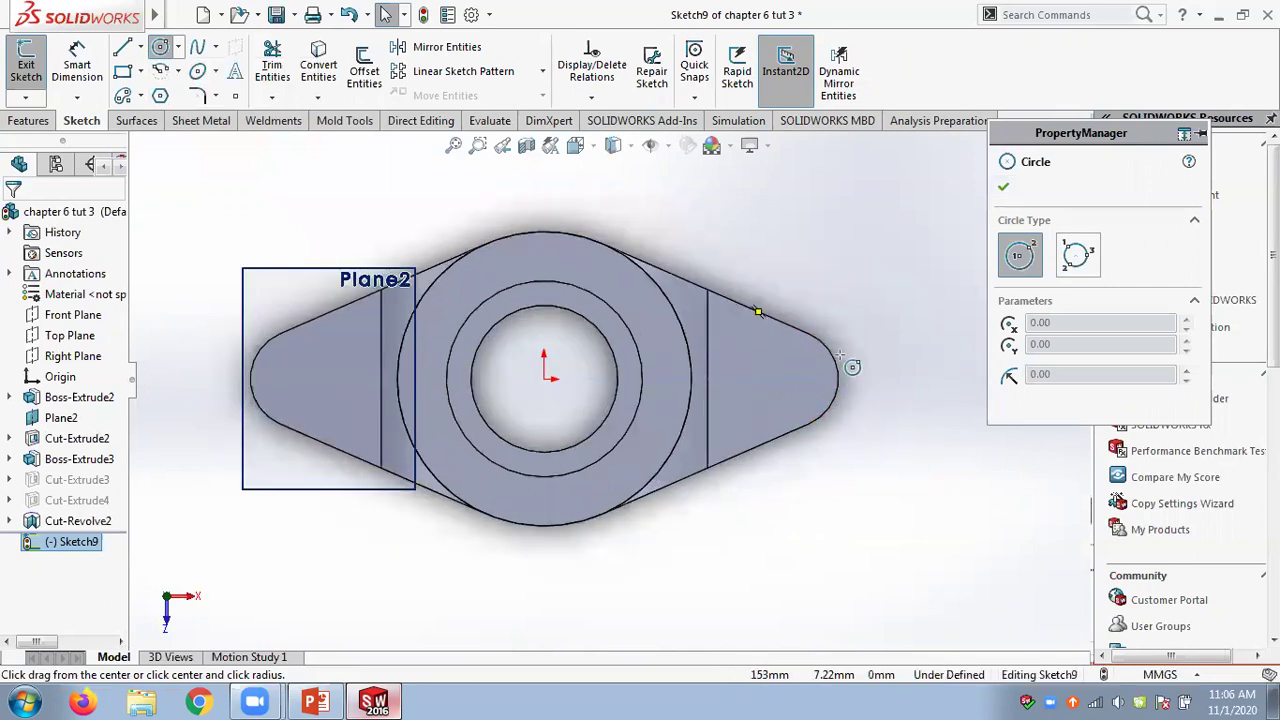
{"action": "left_click", "coordinate": [790, 380]}
{"action": "left_click", "coordinate": [807, 398]}
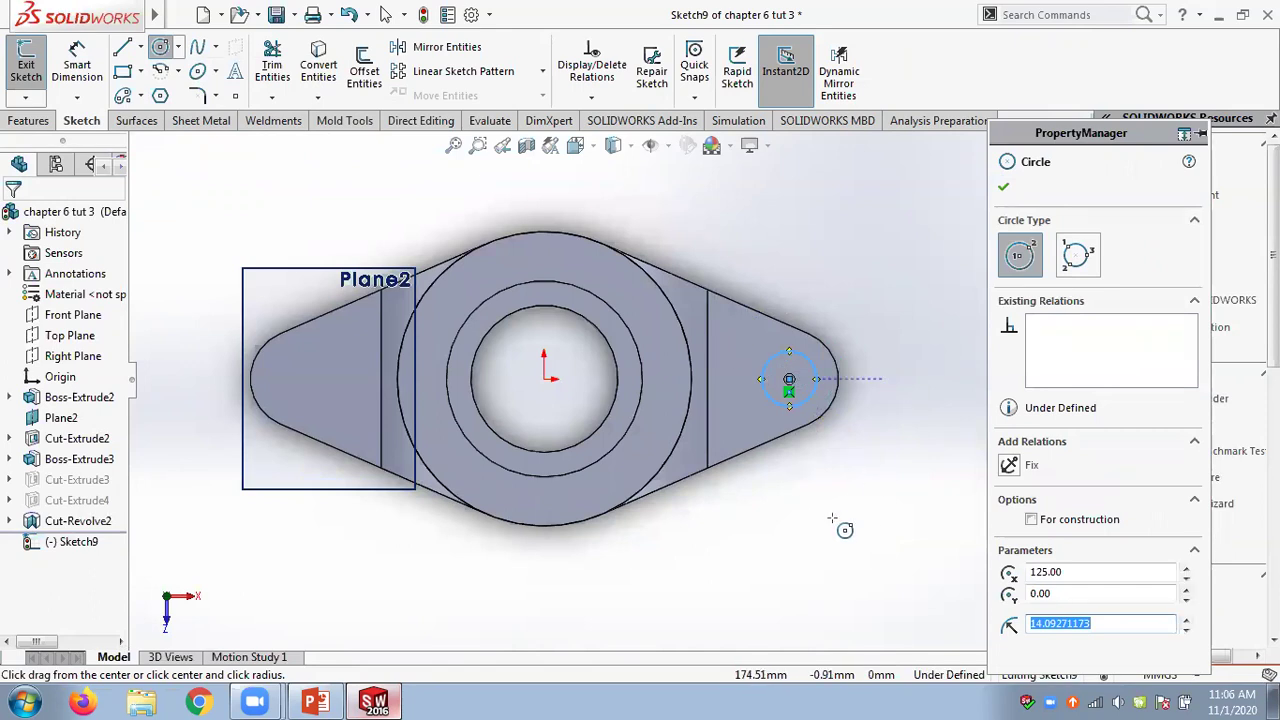
Dimension the lug circle's diameter as 25 mm
{"action": "left_click", "coordinate": [91, 77]}
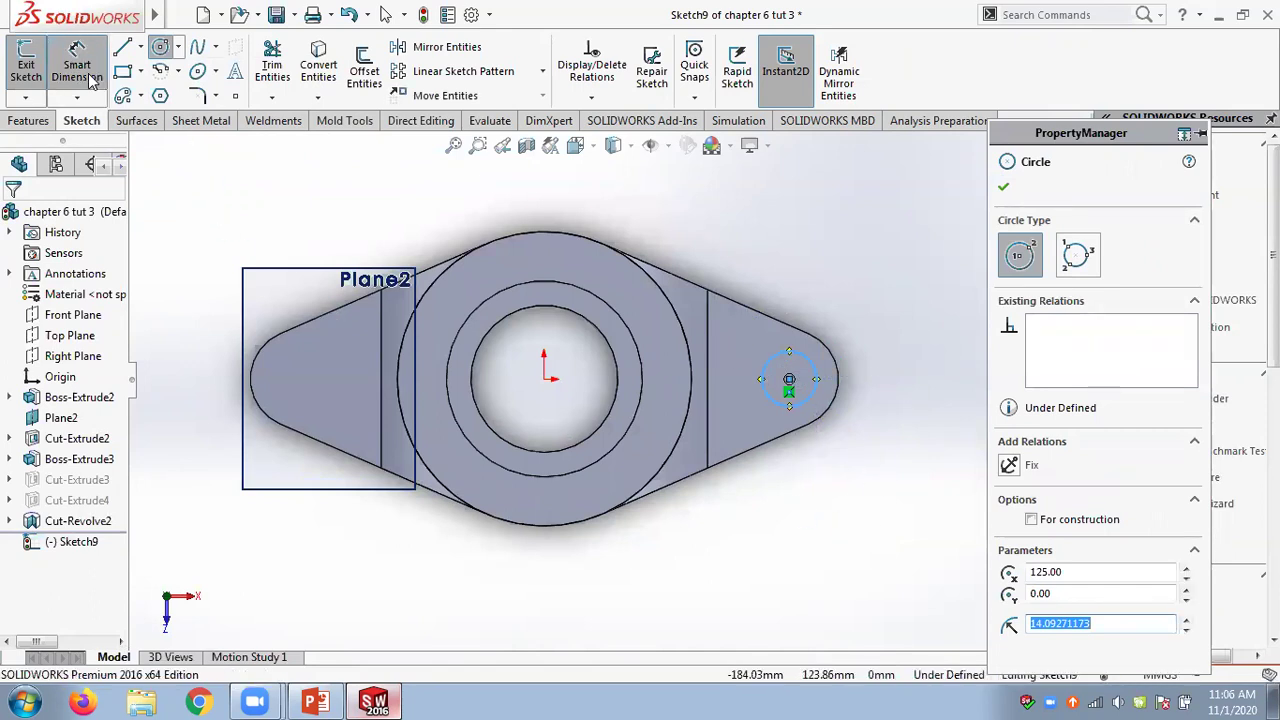
{"action": "left_click", "coordinate": [819, 377]}
{"action": "left_click", "coordinate": [883, 358]}
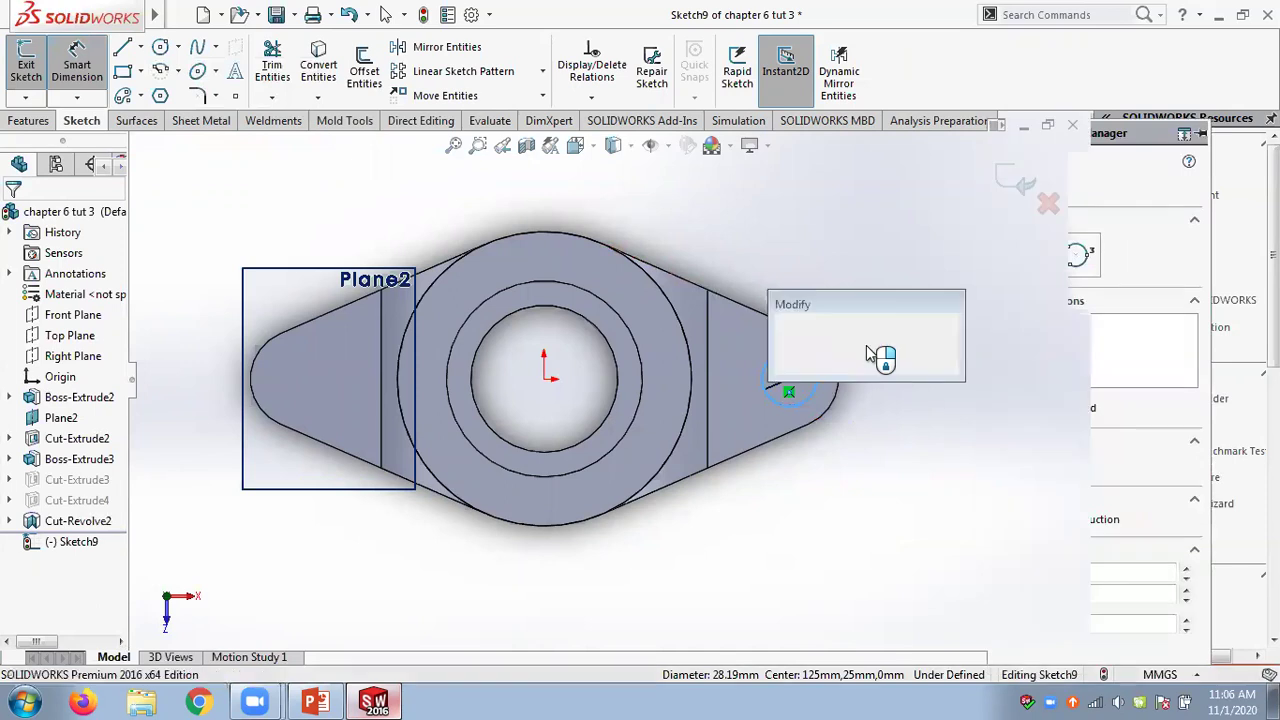
{"action": "type", "text": "25"}
{"action": "key", "text": "Return"}
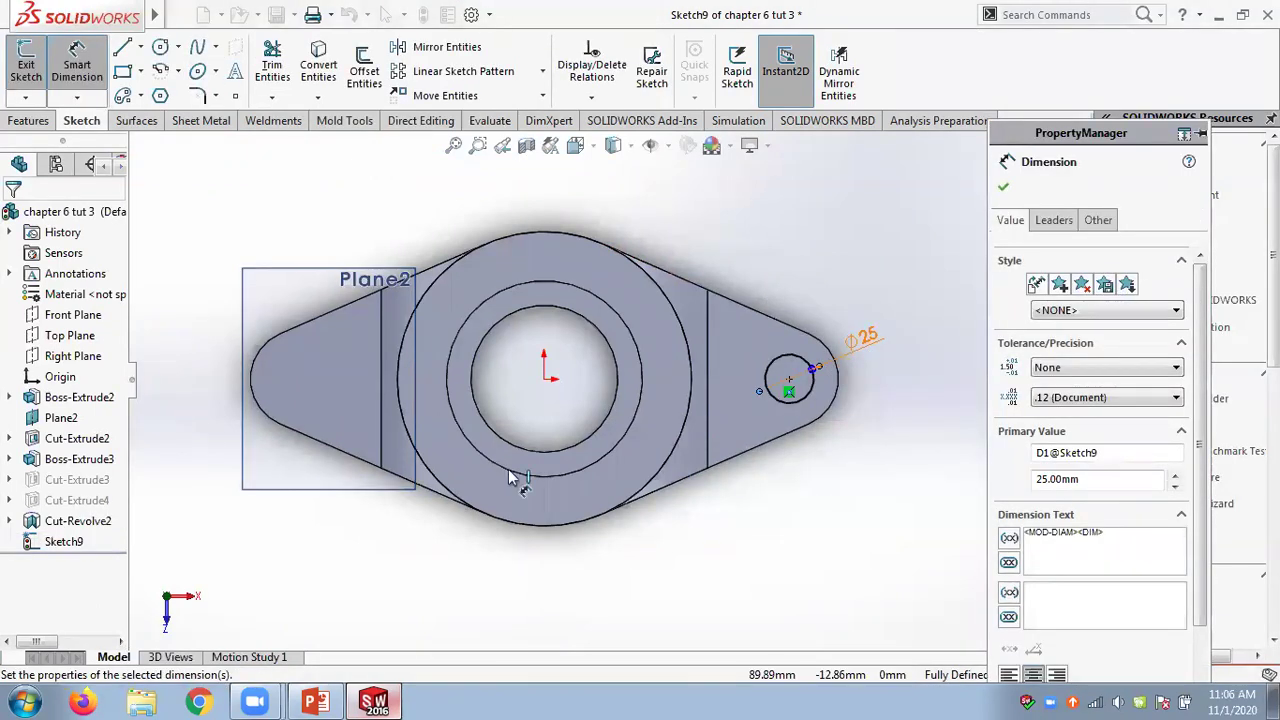
Check the lug hole layout on the Tutorial 3 slide in PowerPoint and compare it with the SOLIDWORKS model
{"action": "left_click", "coordinate": [339, 698]}
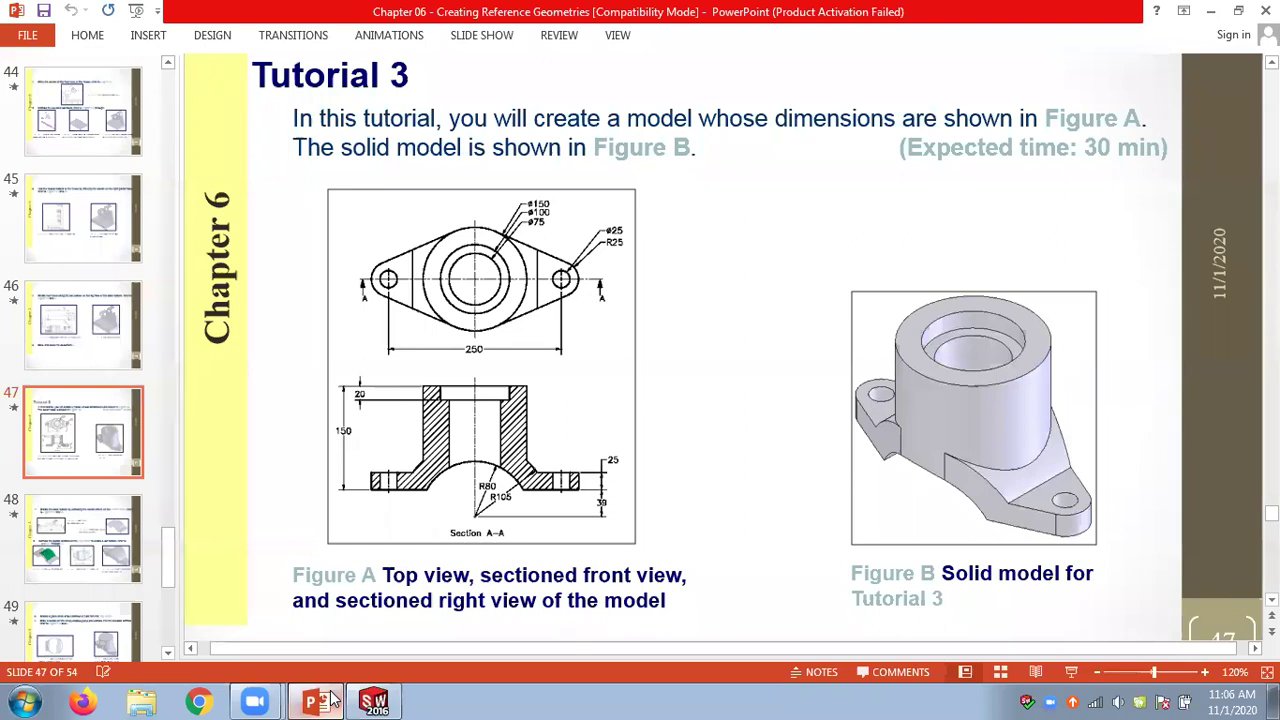
{"action": "left_click", "coordinate": [374, 700]}
{"action": "middle_click_drag", "start_coordinate": [808, 505], "coordinate": [810, 412]}
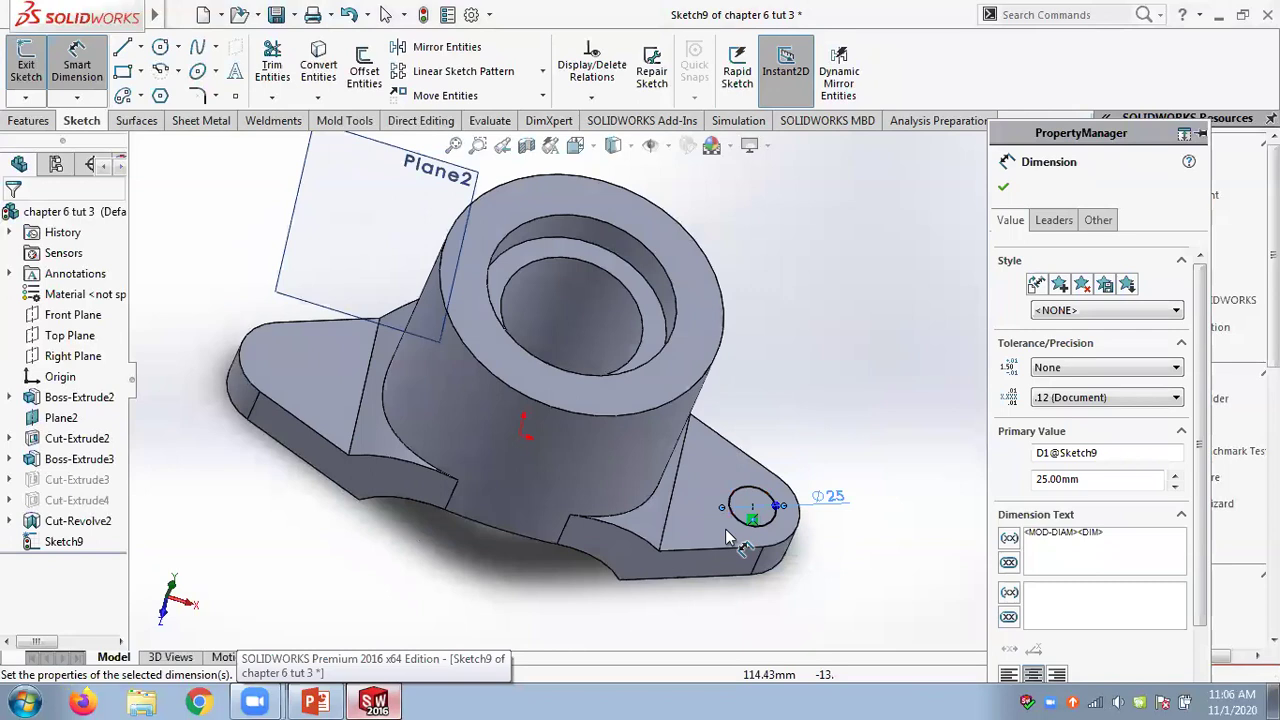
{"action": "scroll", "coordinate": [725, 529], "scroll_direction": "up", "scroll_amount": 1}
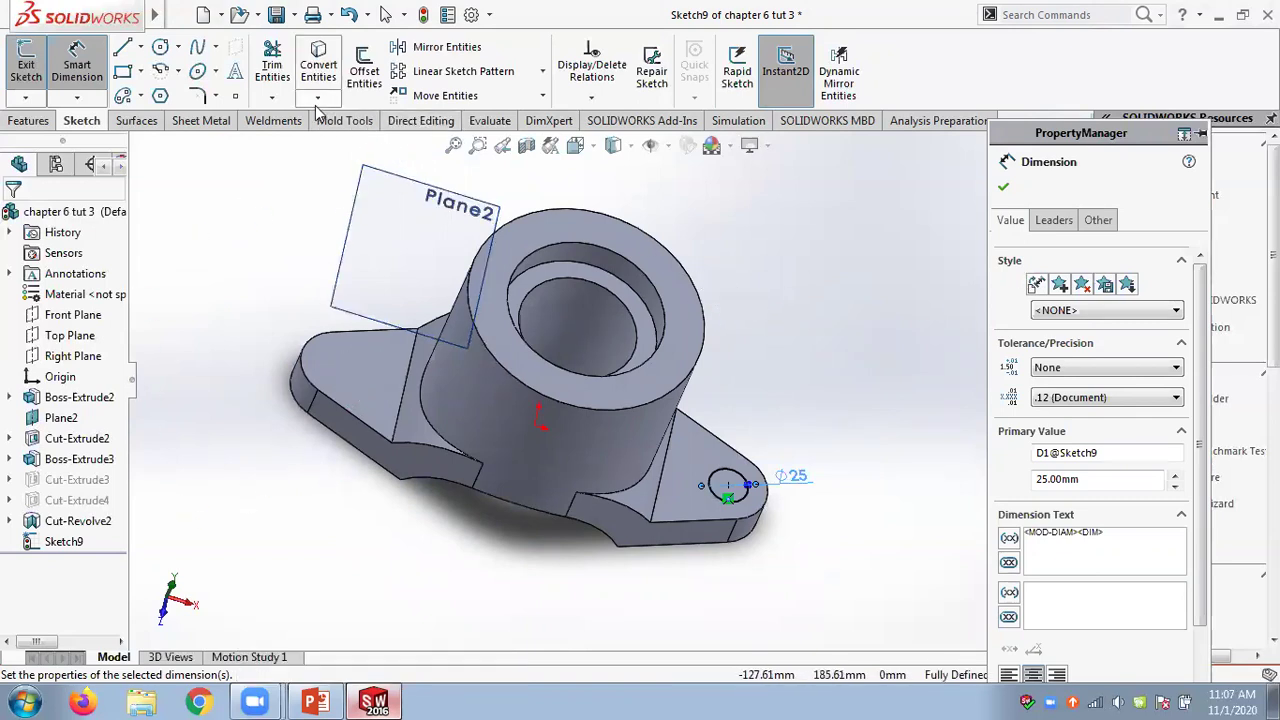
{"action": "left_click", "coordinate": [476, 56]}
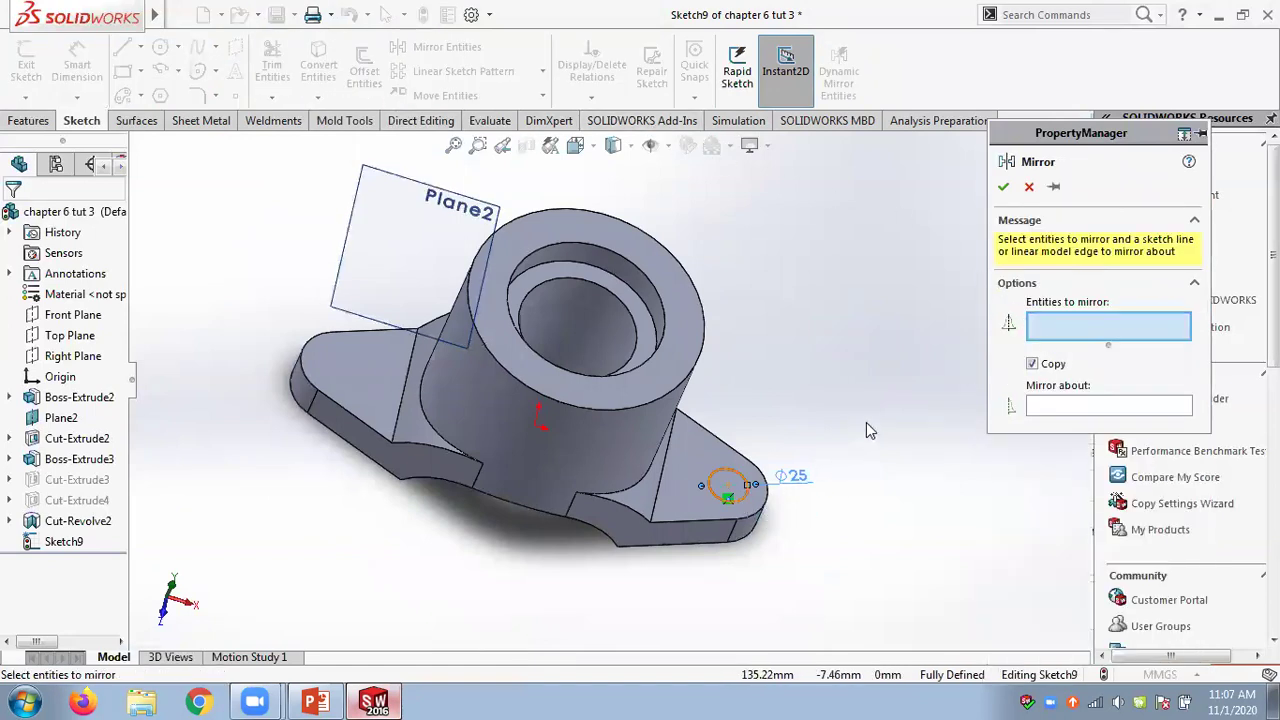
{"action": "left_click", "coordinate": [1057, 405]}
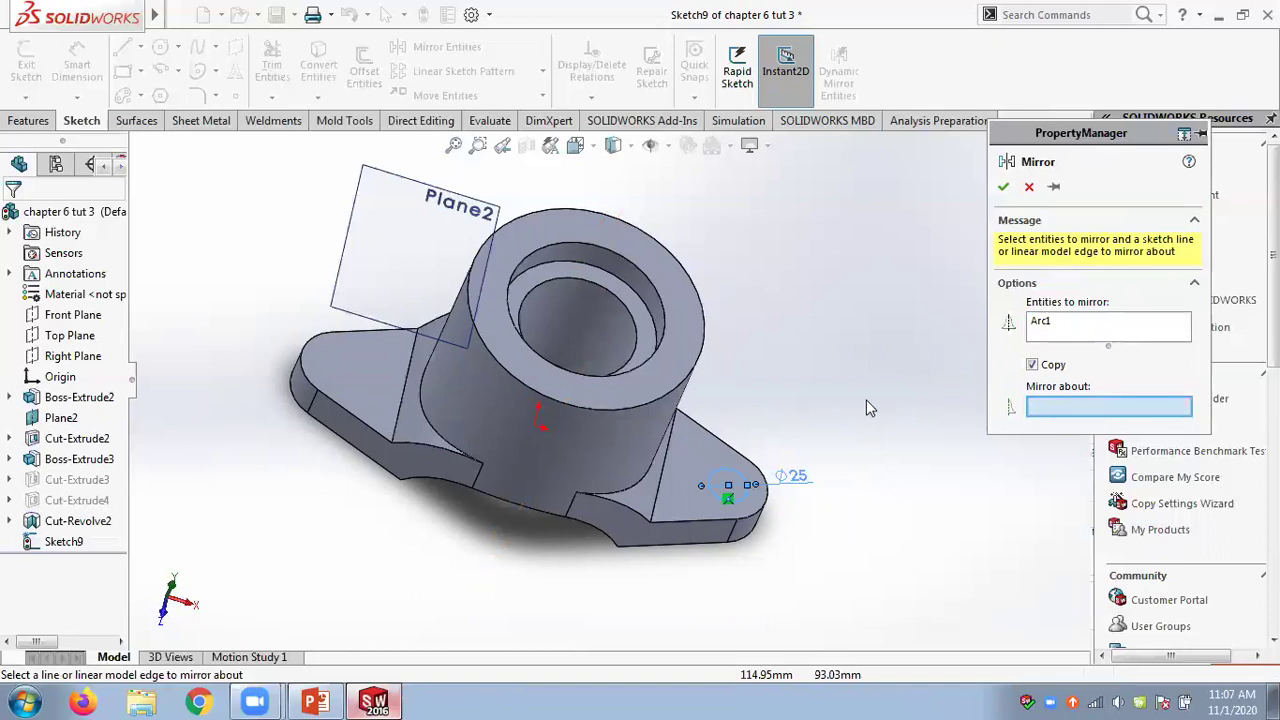
{"action": "scroll", "coordinate": [608, 438], "scroll_direction": "up", "scroll_amount": 1}
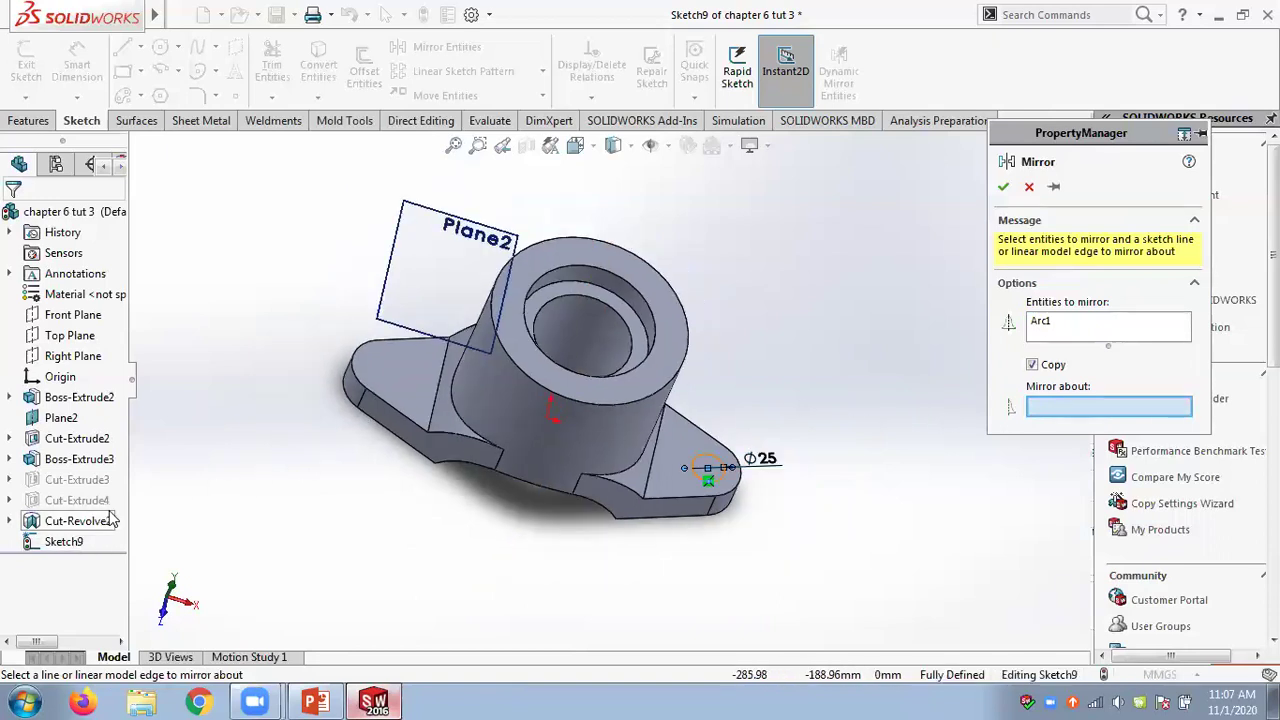
{"action": "right_click", "coordinate": [78, 548]}
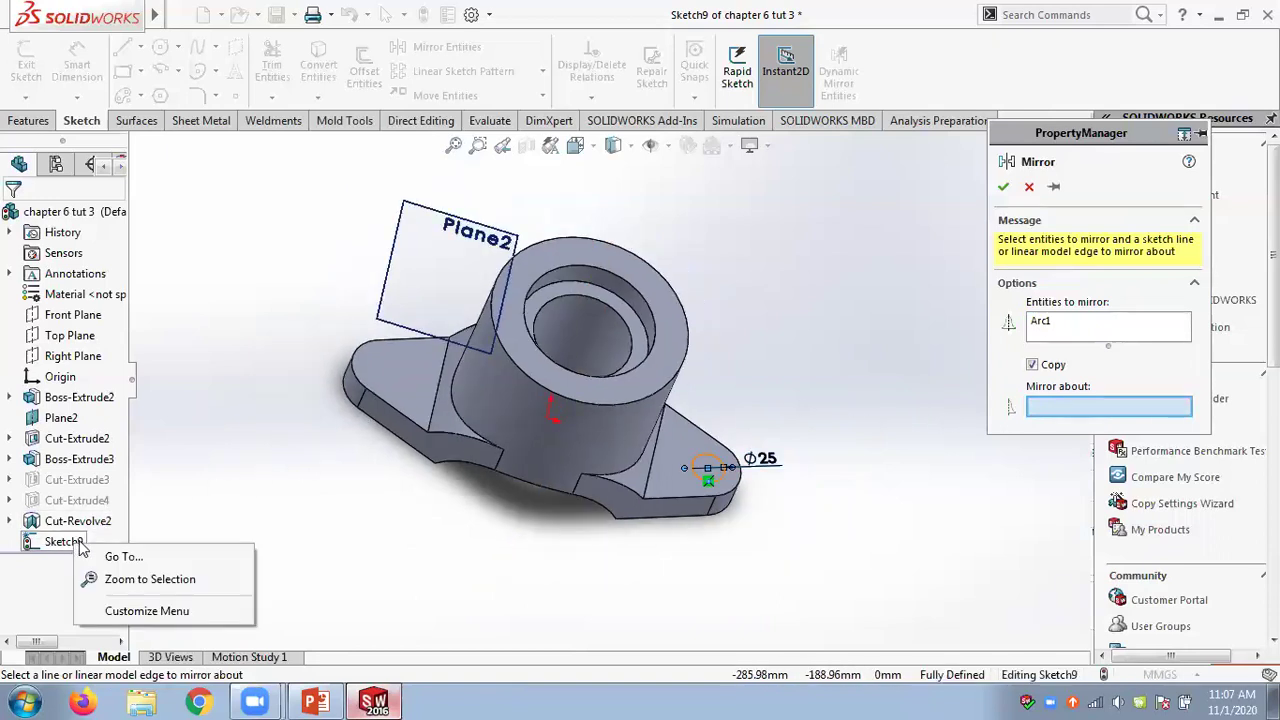
{"action": "left_click", "coordinate": [1030, 189]}
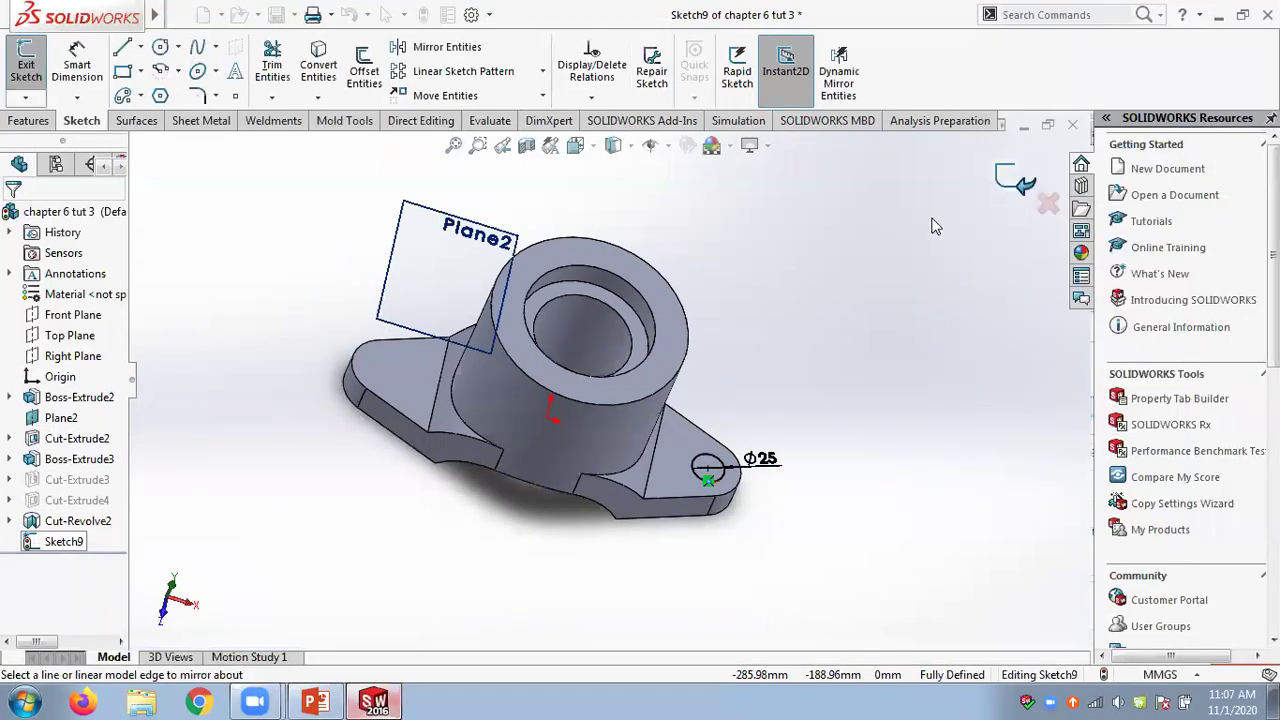
{"action": "right_click", "coordinate": [58, 545]}
{"action": "left_click", "coordinate": [91, 396]}
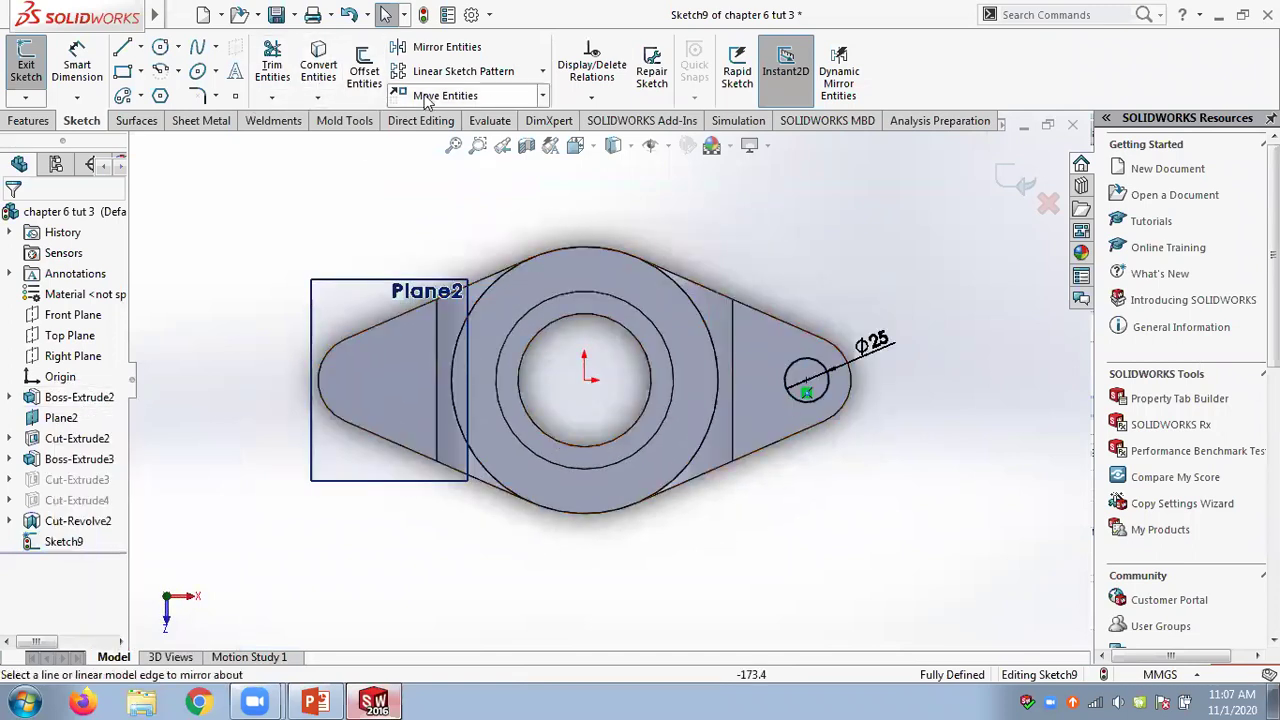
{"action": "left_click", "coordinate": [440, 47]}
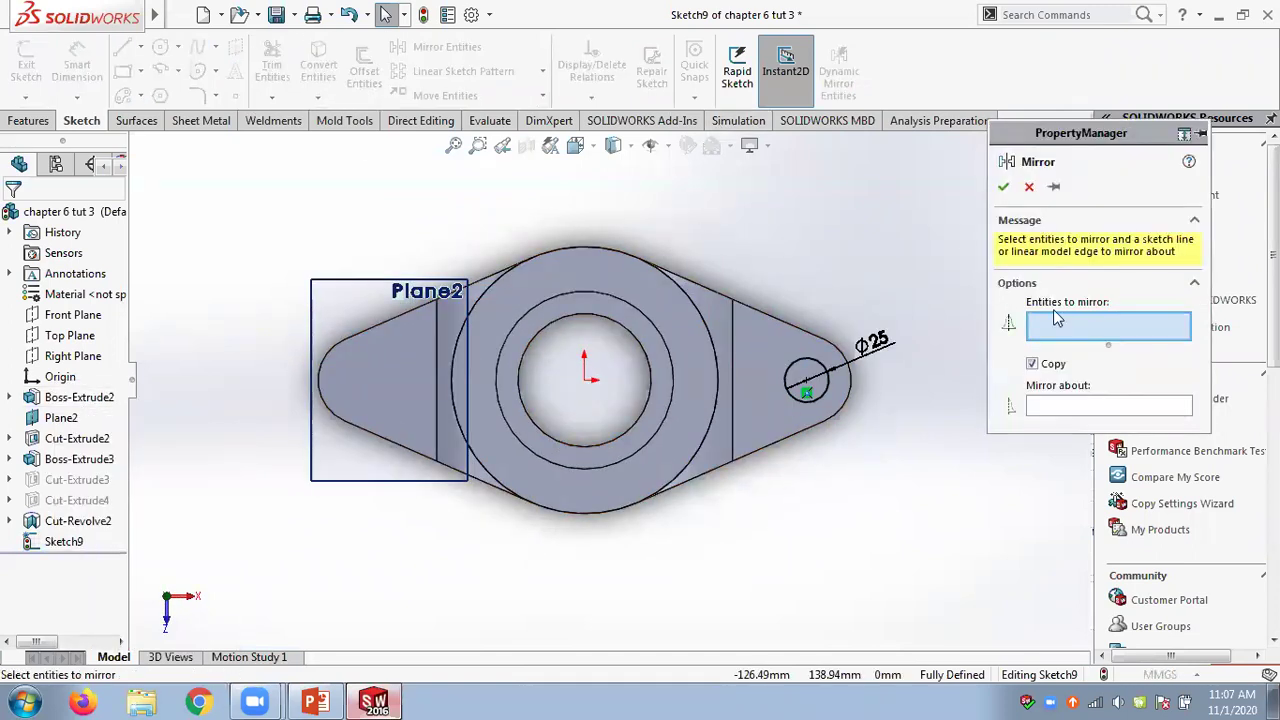
{"action": "left_click", "coordinate": [828, 392]}
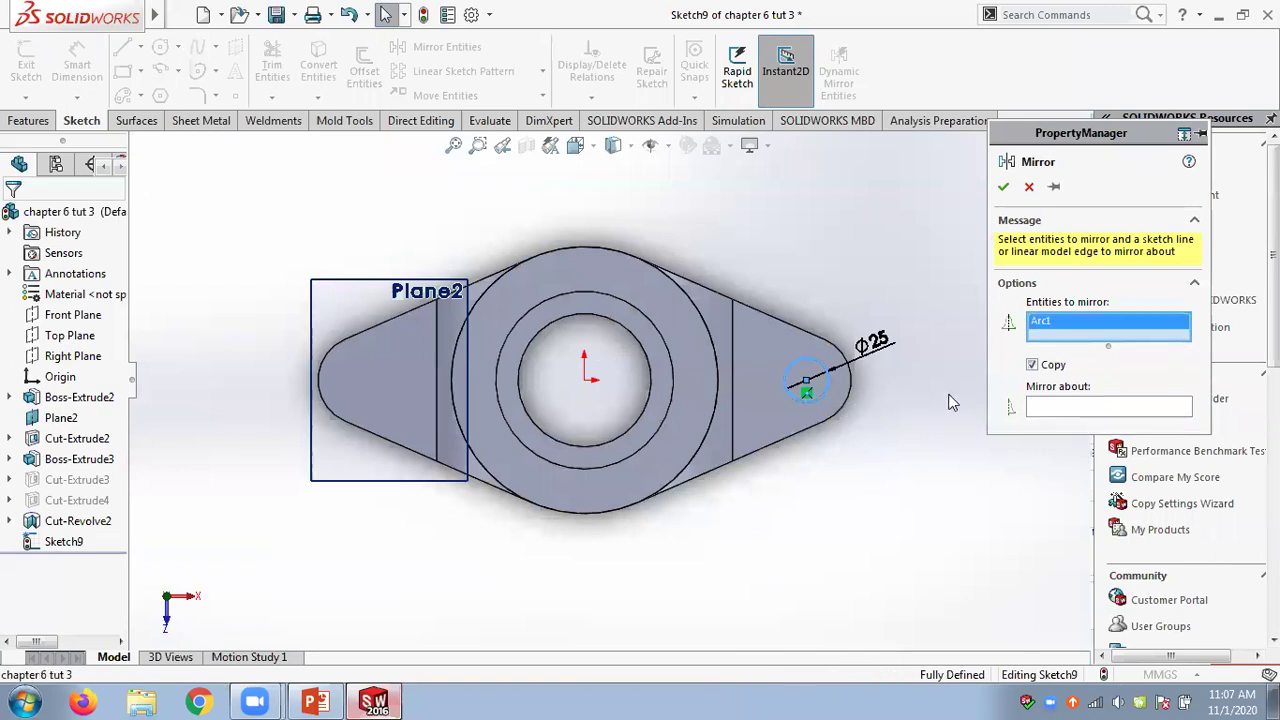
{"action": "left_click", "coordinate": [1041, 408]}
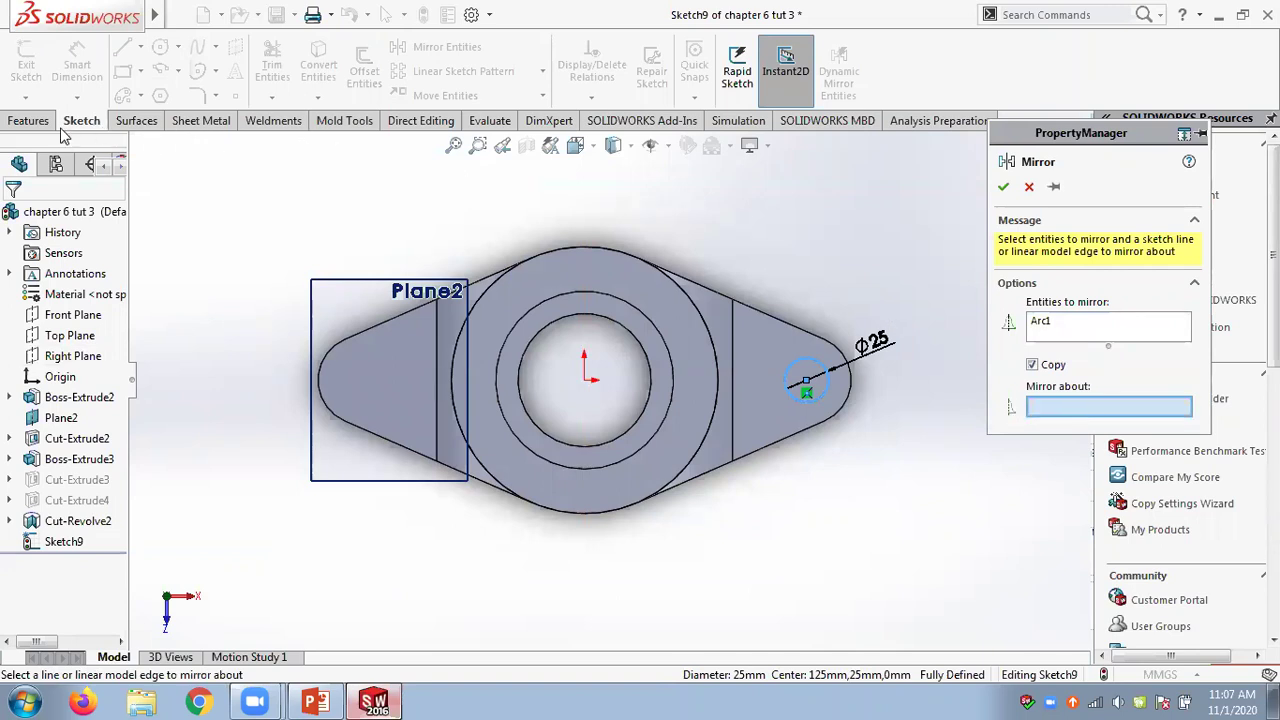
{"action": "left_click", "coordinate": [1029, 186]}
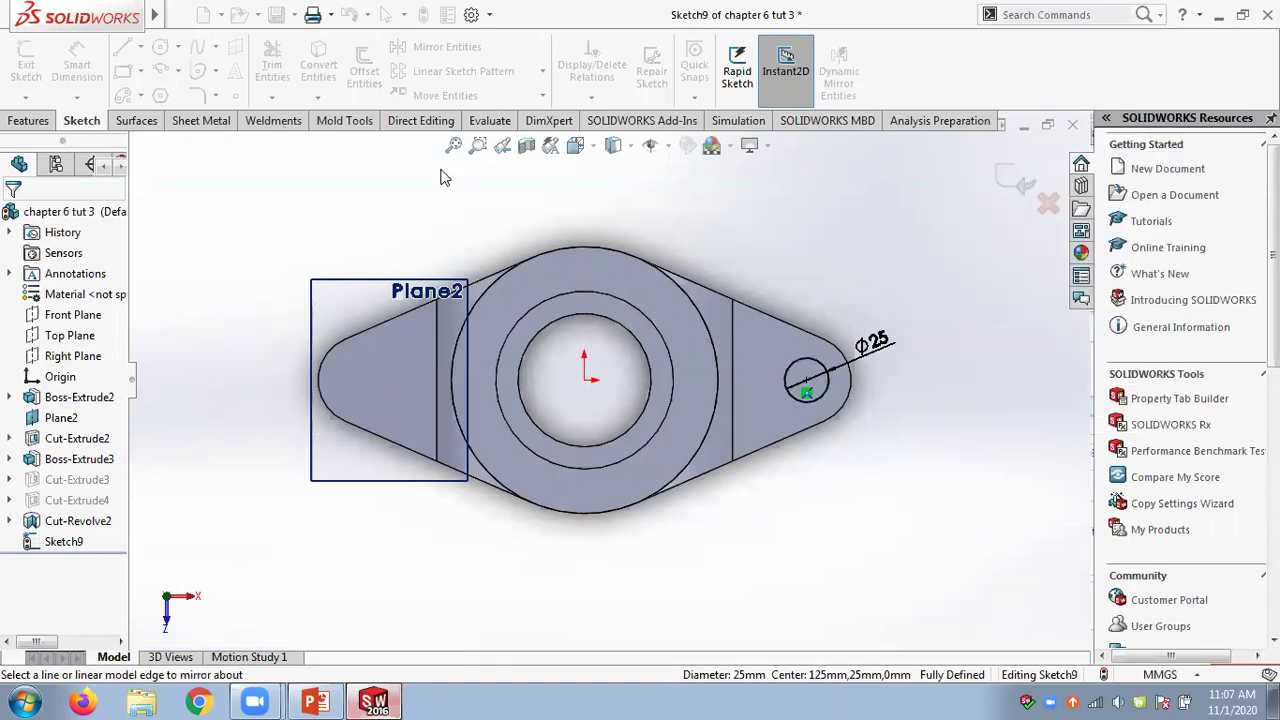
Sketch a vertical centerline through the origin, extending past the cylinder's outline on both sides
{"action": "left_click", "coordinate": [140, 47]}
{"action": "left_click", "coordinate": [155, 100]}
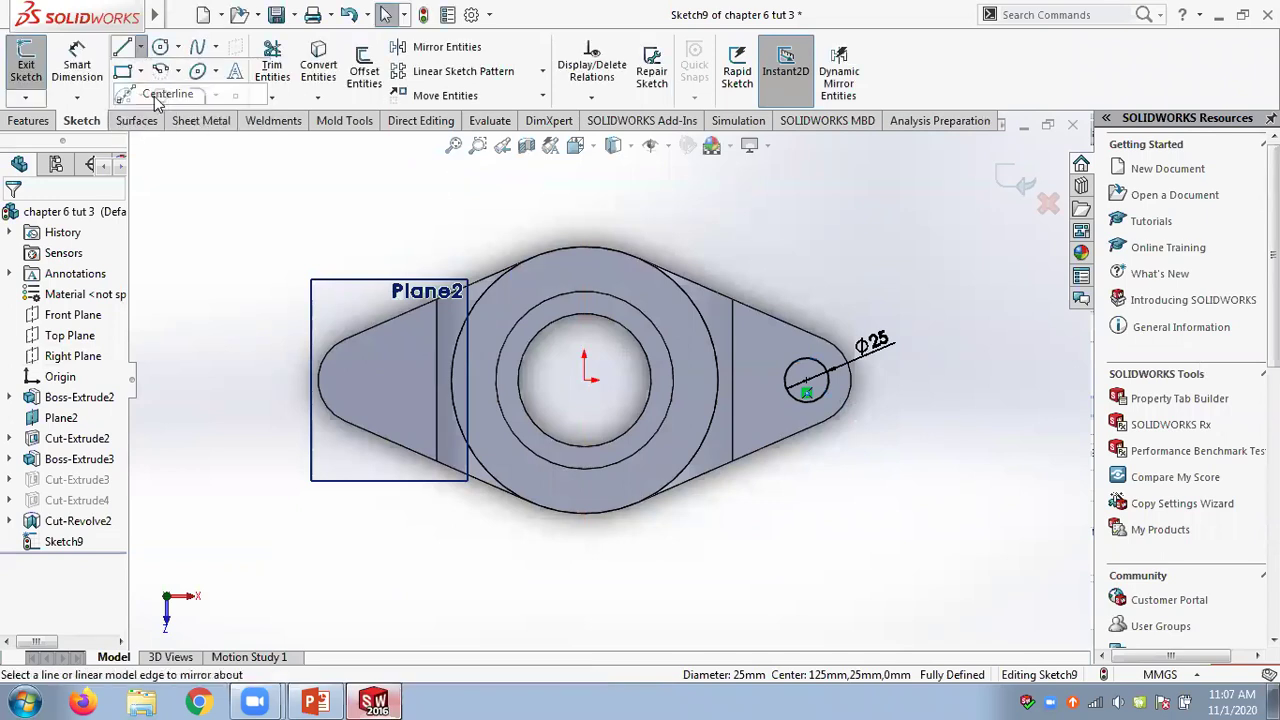
{"action": "left_click", "coordinate": [585, 205]}
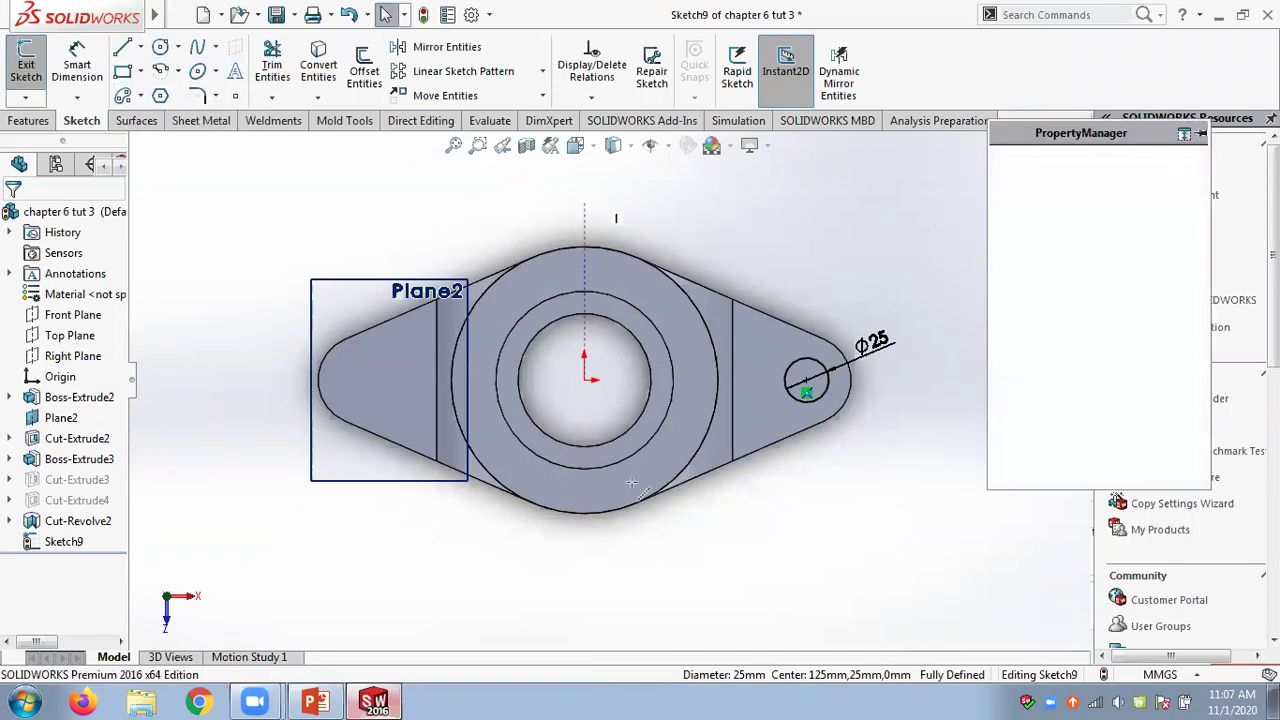
{"action": "left_click", "coordinate": [584, 551]}
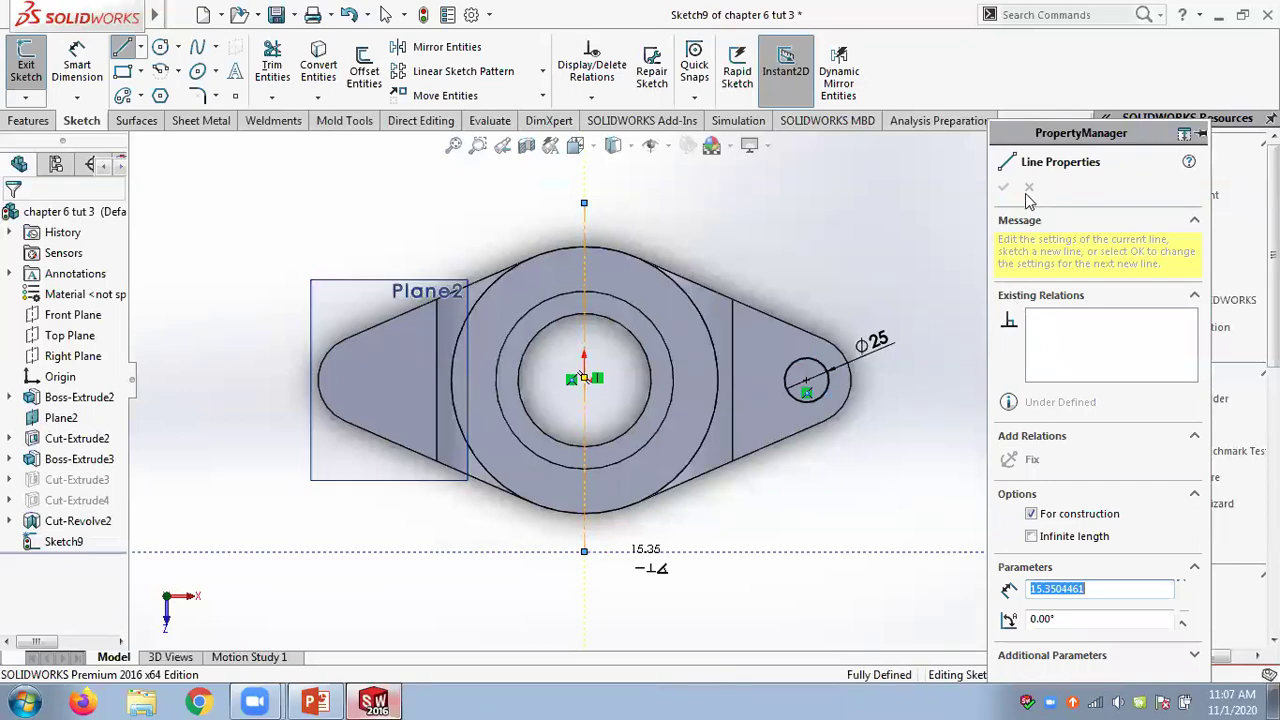
{"action": "key", "text": "Escape"}
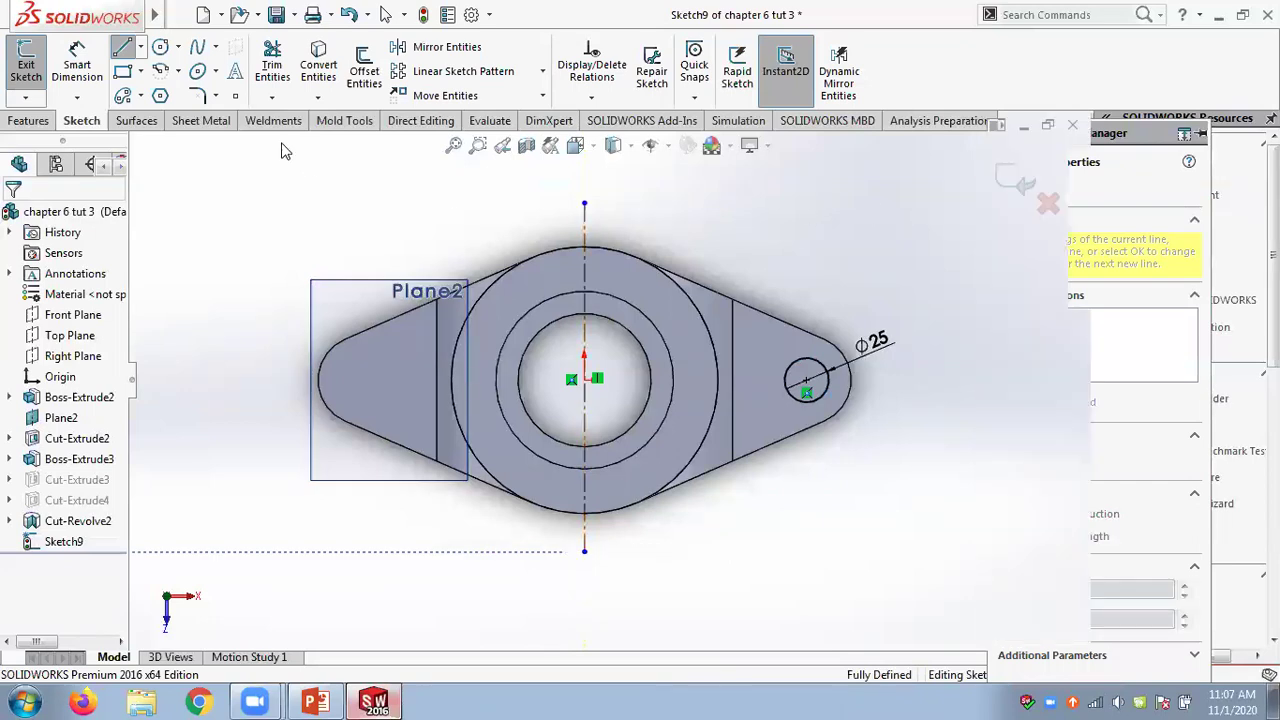
Mirror the 25 mm circle about the vertical centerline onto the opposite lug, keeping the original
{"action": "left_click", "coordinate": [440, 47]}
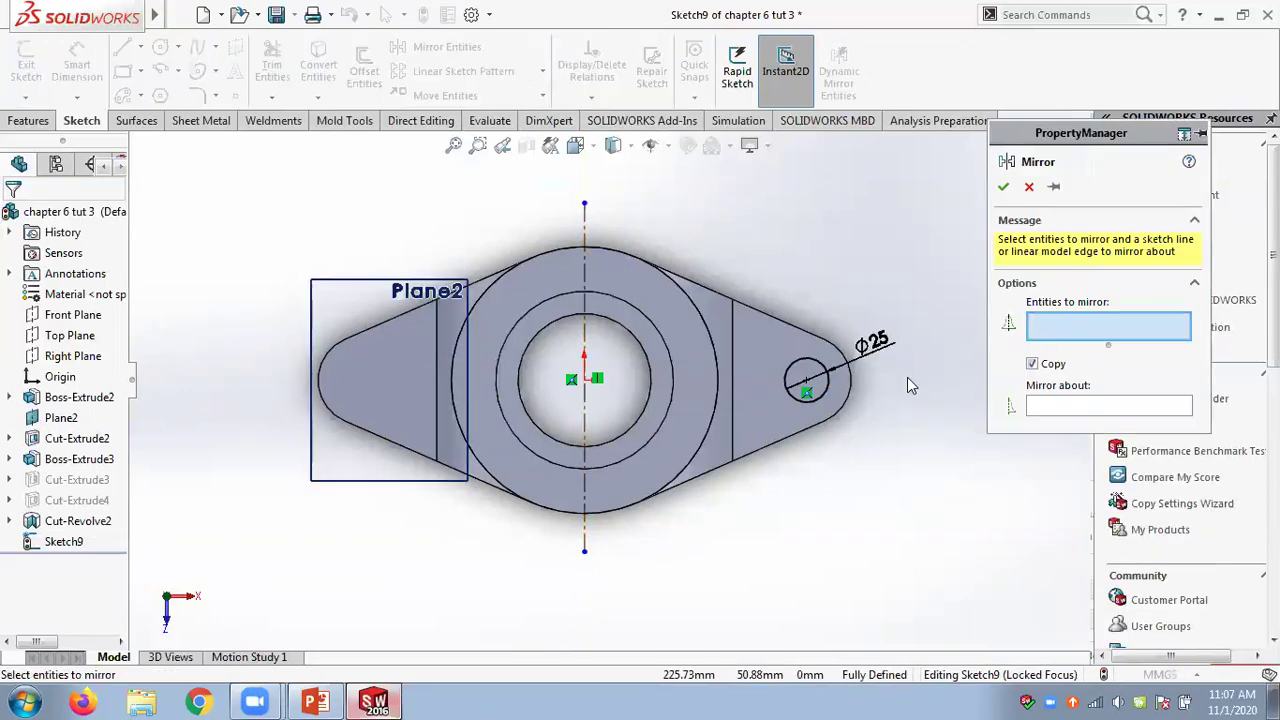
{"action": "left_click", "coordinate": [826, 396]}
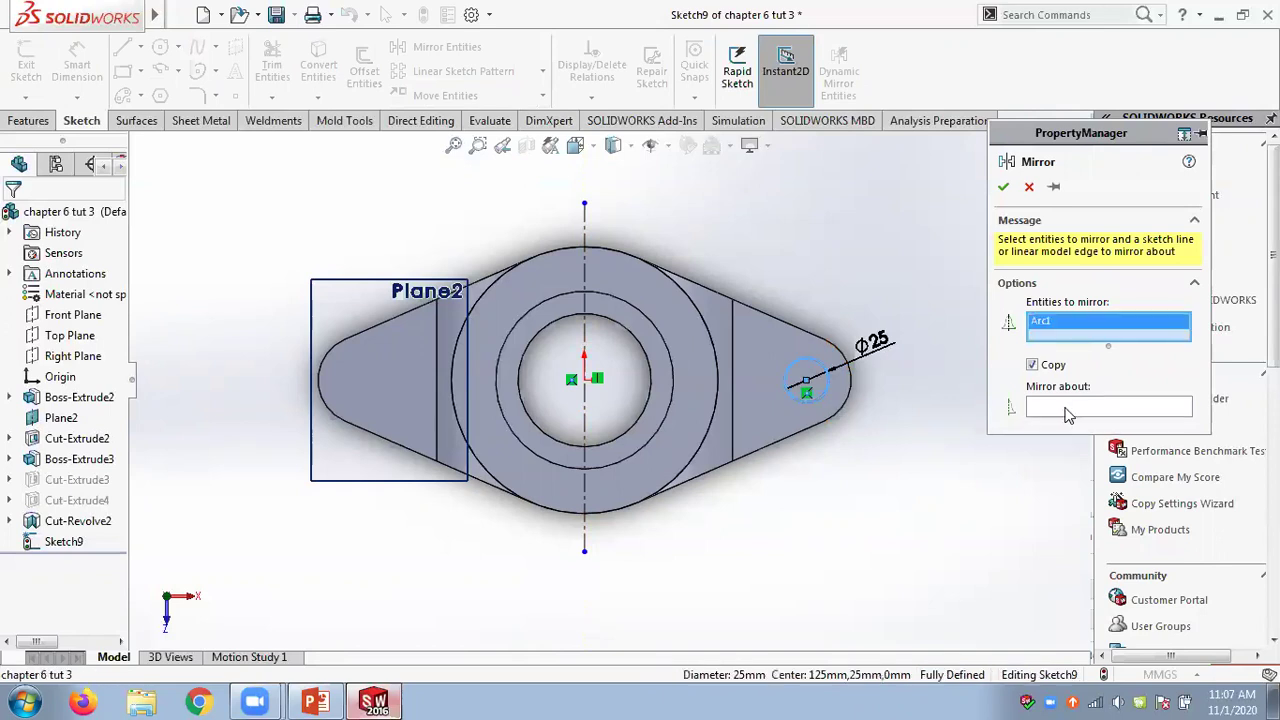
{"action": "left_click", "coordinate": [584, 228]}
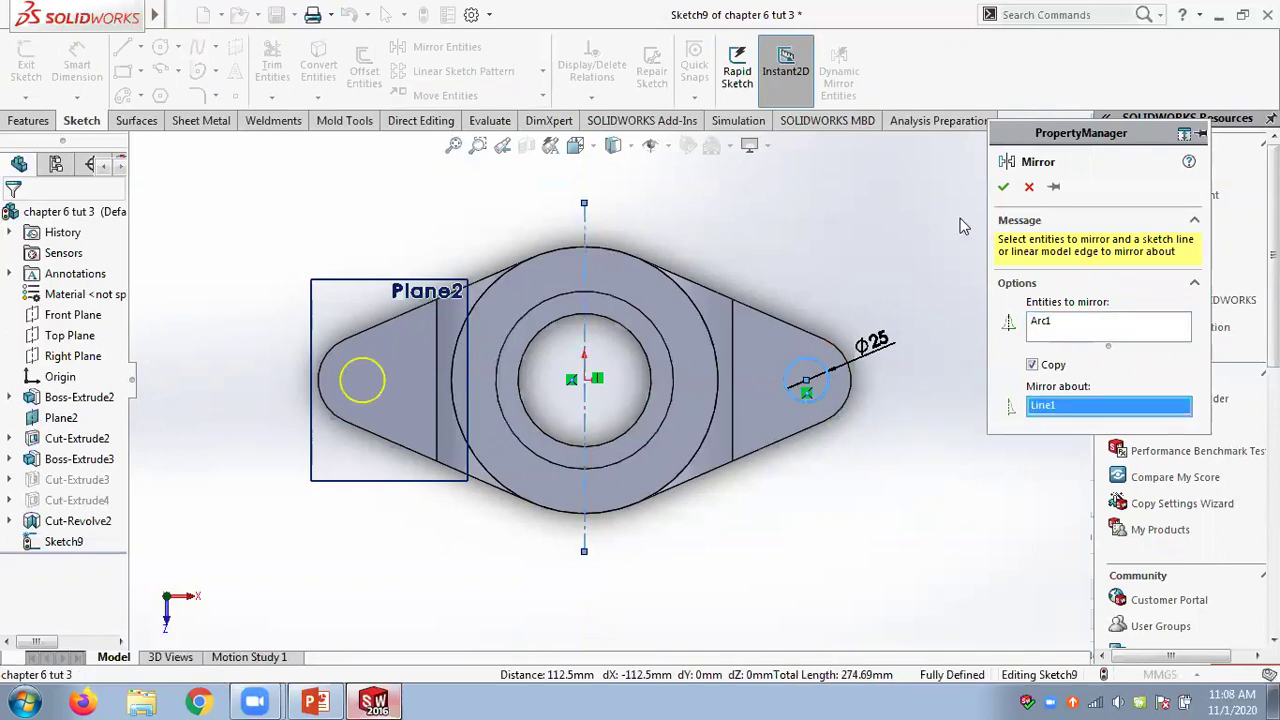
{"action": "left_click", "coordinate": [1002, 188]}
Cut both 25 mm circles through the lugs with an Extruded Cut set to Up To Next
{"action": "mouse_move", "coordinate": [915, 465]}
{"action": "middle_mouse_down"}
{"action": "mouse_move", "coordinate": [897, 267]}
{"action": "mouse_move", "coordinate": [895, 290]}
{"action": "middle_mouse_up"}
{"action": "left_click", "coordinate": [24, 123]}
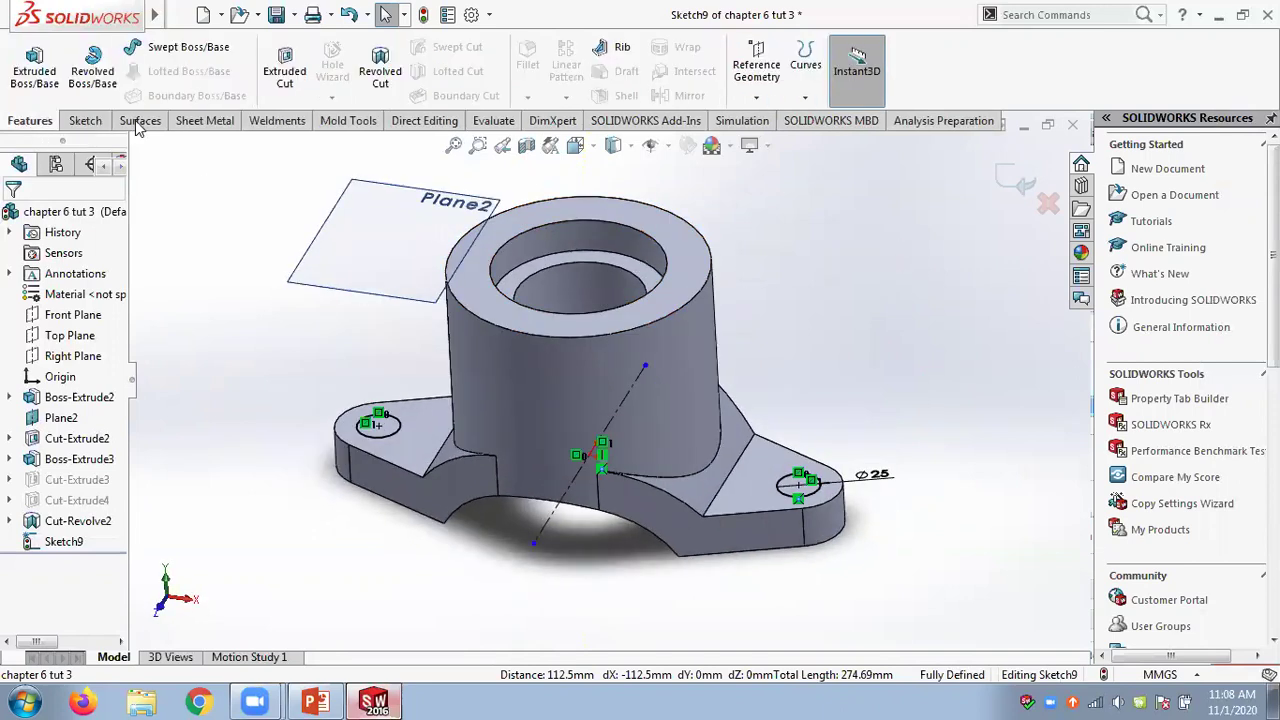
{"action": "left_click", "coordinate": [271, 74]}
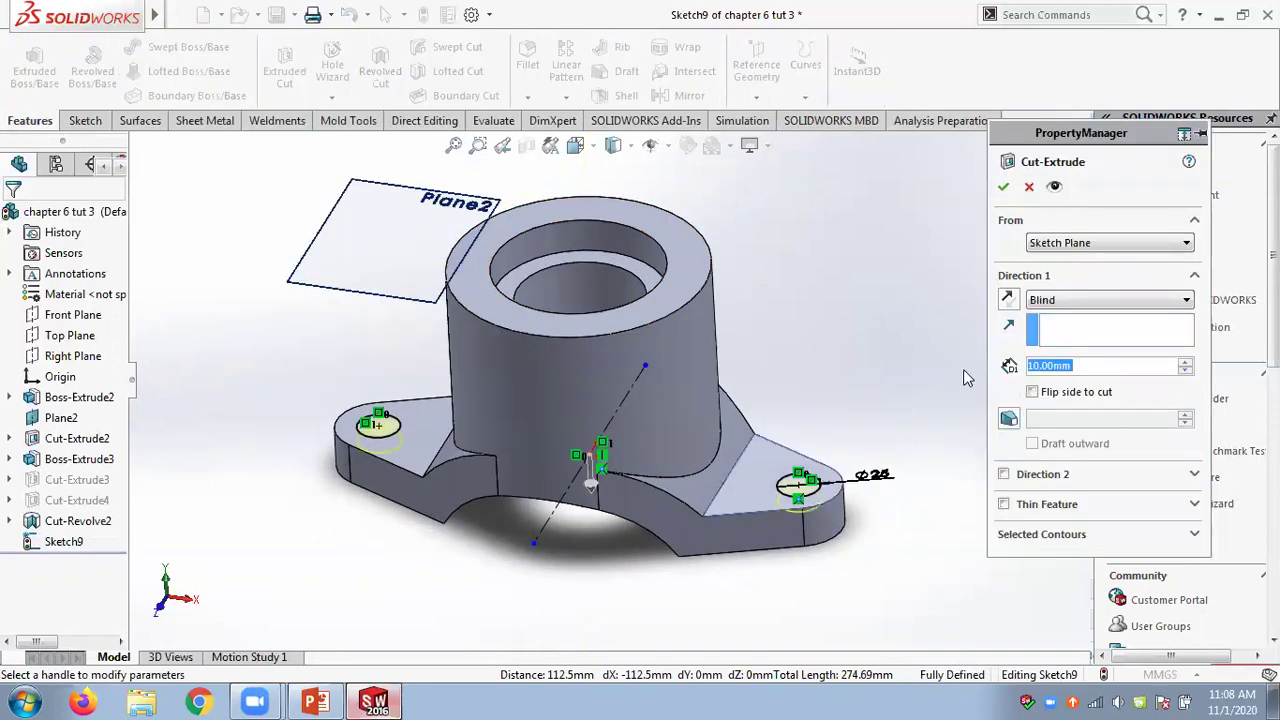
{"action": "left_click", "coordinate": [1066, 301]}
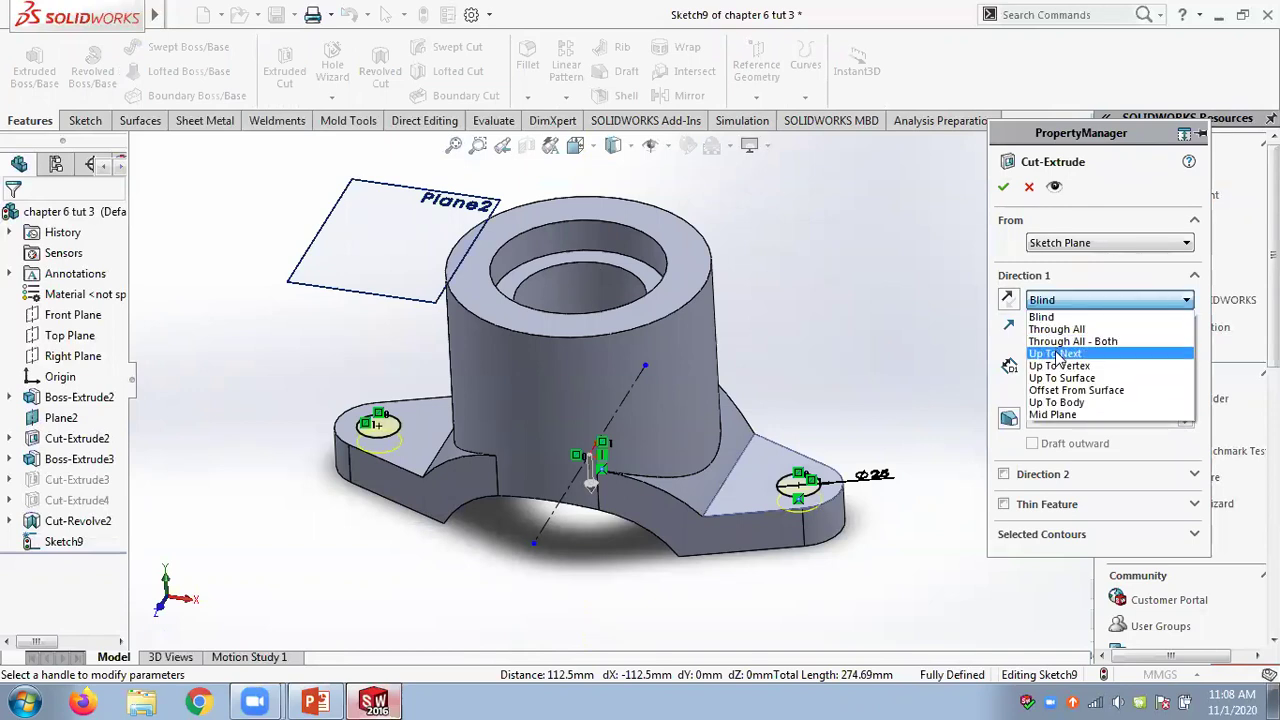
{"action": "left_click", "coordinate": [1058, 357]}
{"action": "left_click", "coordinate": [1003, 188]}
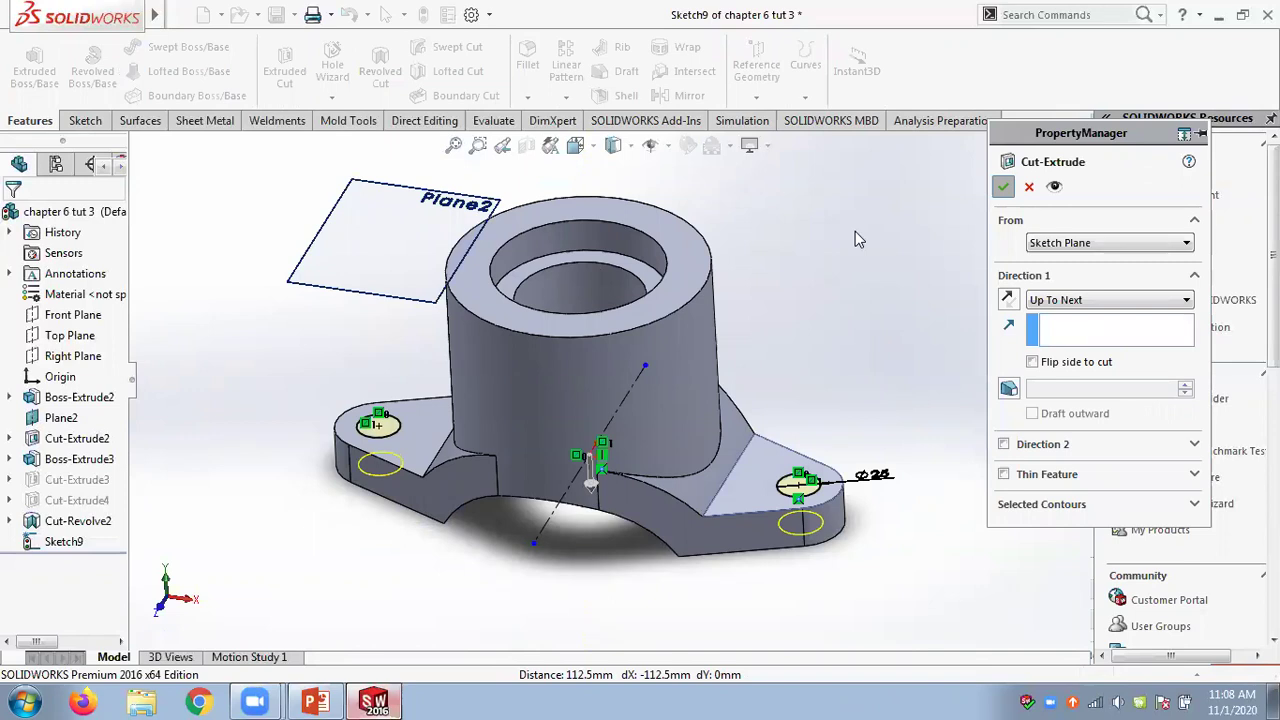
Roll the model back before the two-hole cut and start a sketch on the +X lug's upper face, viewed normal to it
{"action": "middle_click_drag", "start_coordinate": [855, 239], "coordinate": [846, 423]}
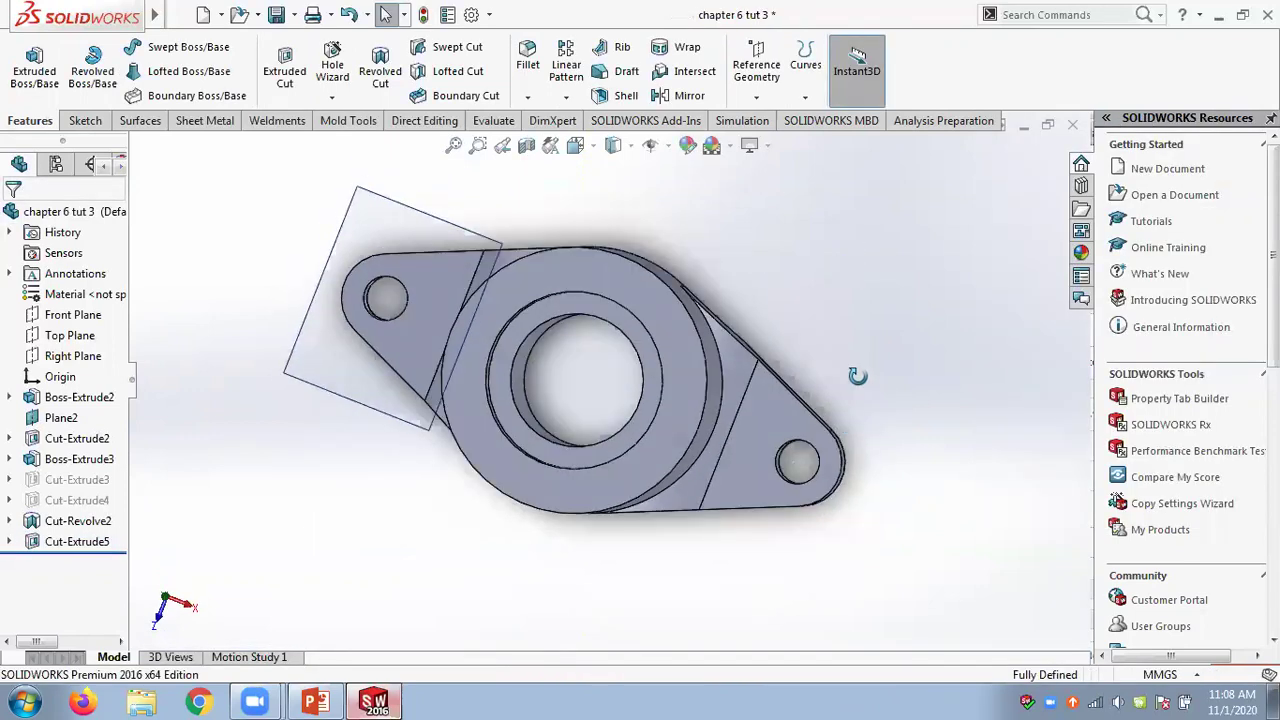
{"action": "key", "text": "ctrl+7"}
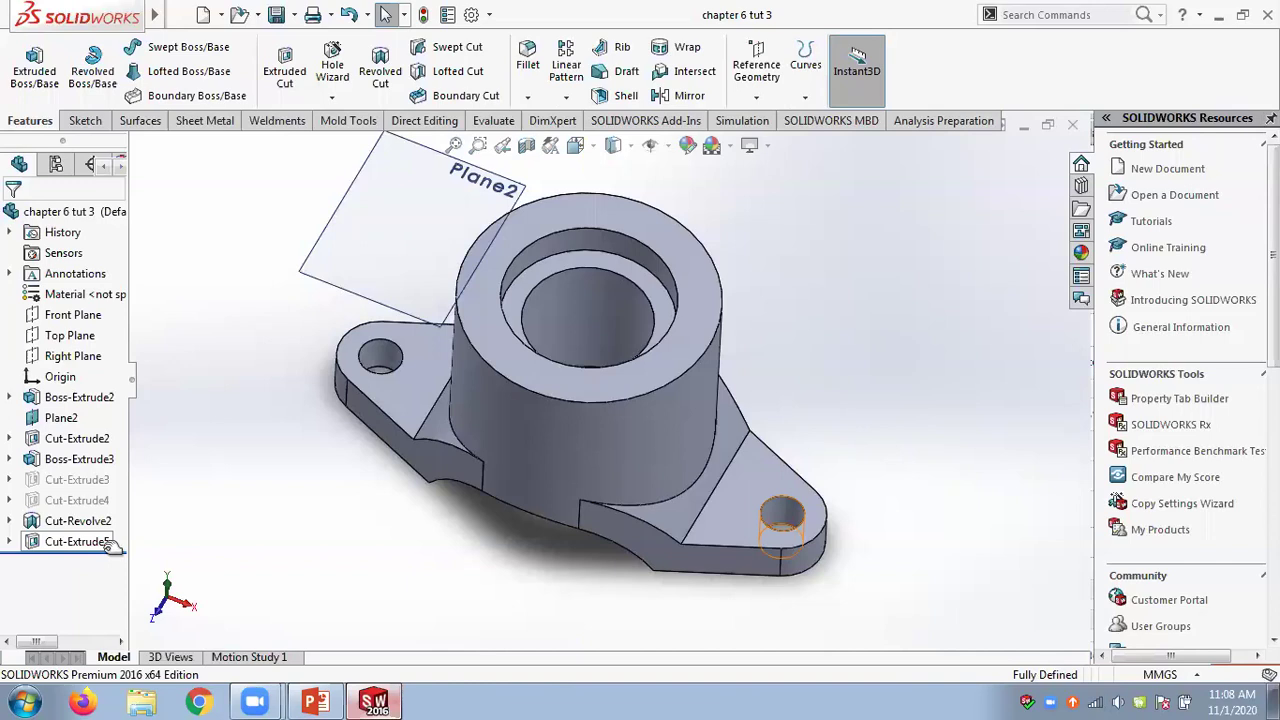
{"action": "left_click_drag", "start_coordinate": [115, 537], "coordinate": [112, 522]}
{"action": "middle_click_drag", "start_coordinate": [366, 534], "coordinate": [408, 558]}
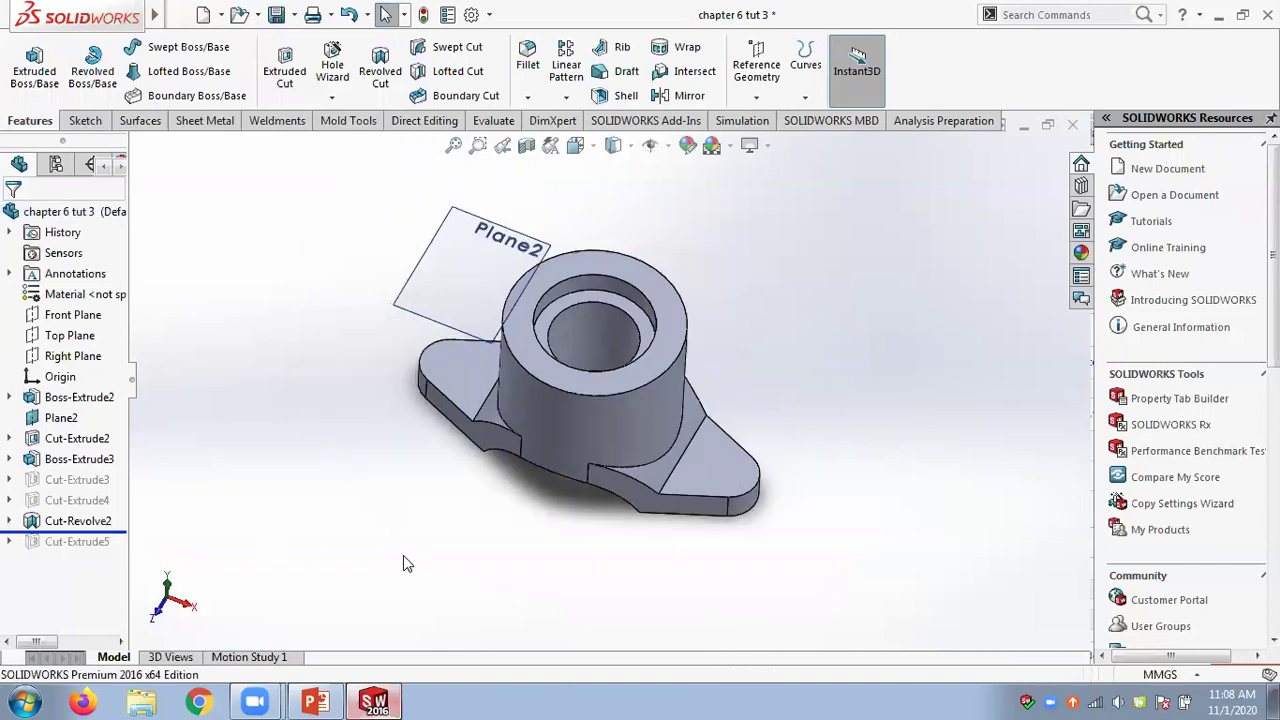
{"action": "left_click", "coordinate": [729, 471]}
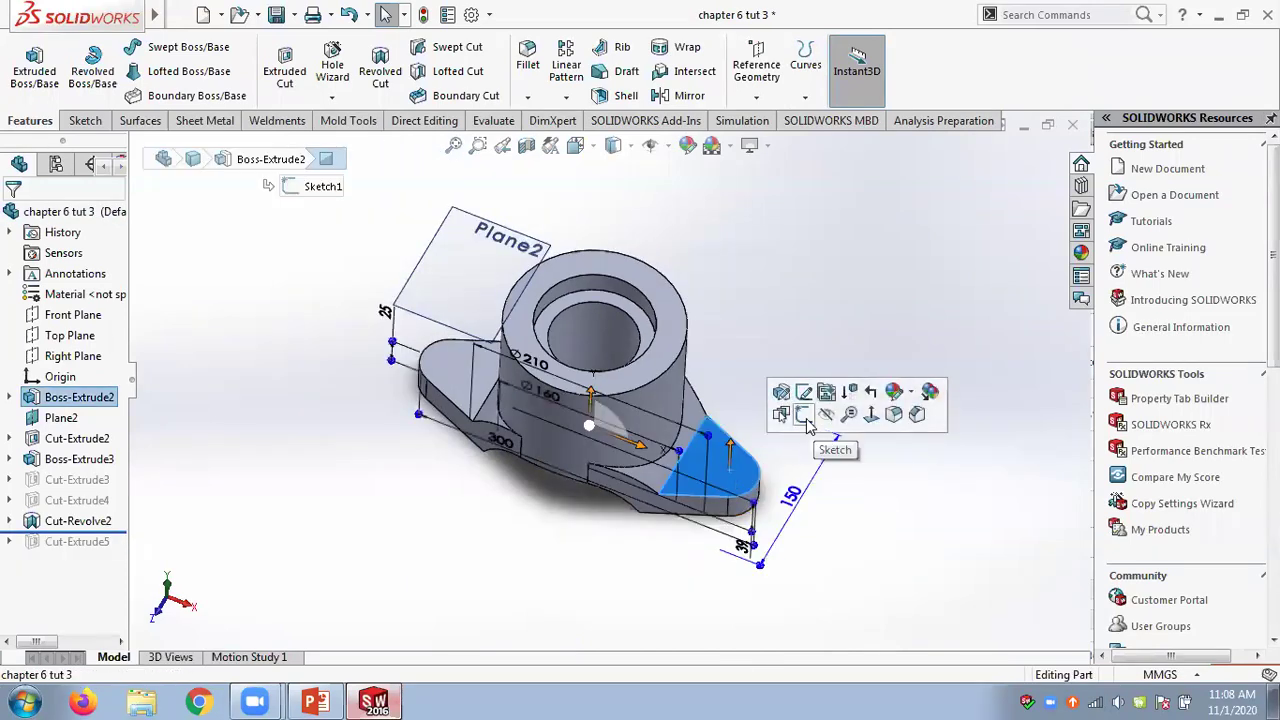
{"action": "left_click", "coordinate": [810, 427]}
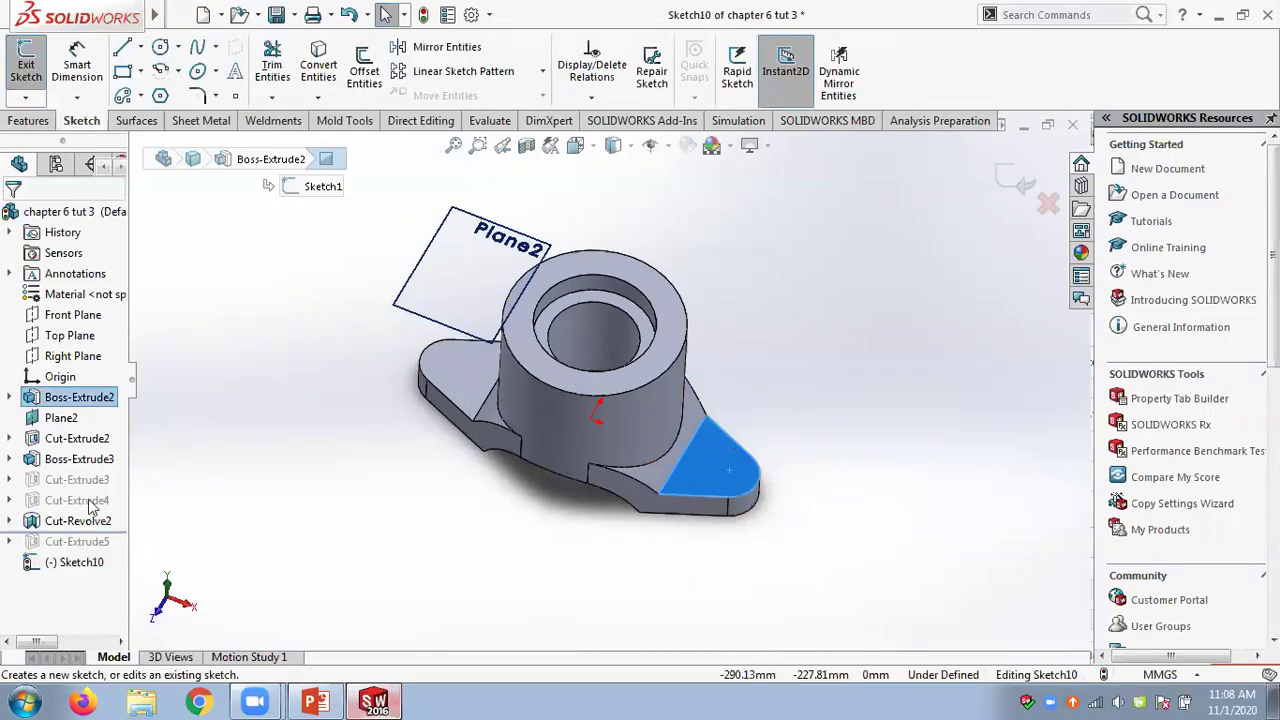
{"action": "right_click", "coordinate": [60, 562]}
{"action": "left_click", "coordinate": [106, 372]}
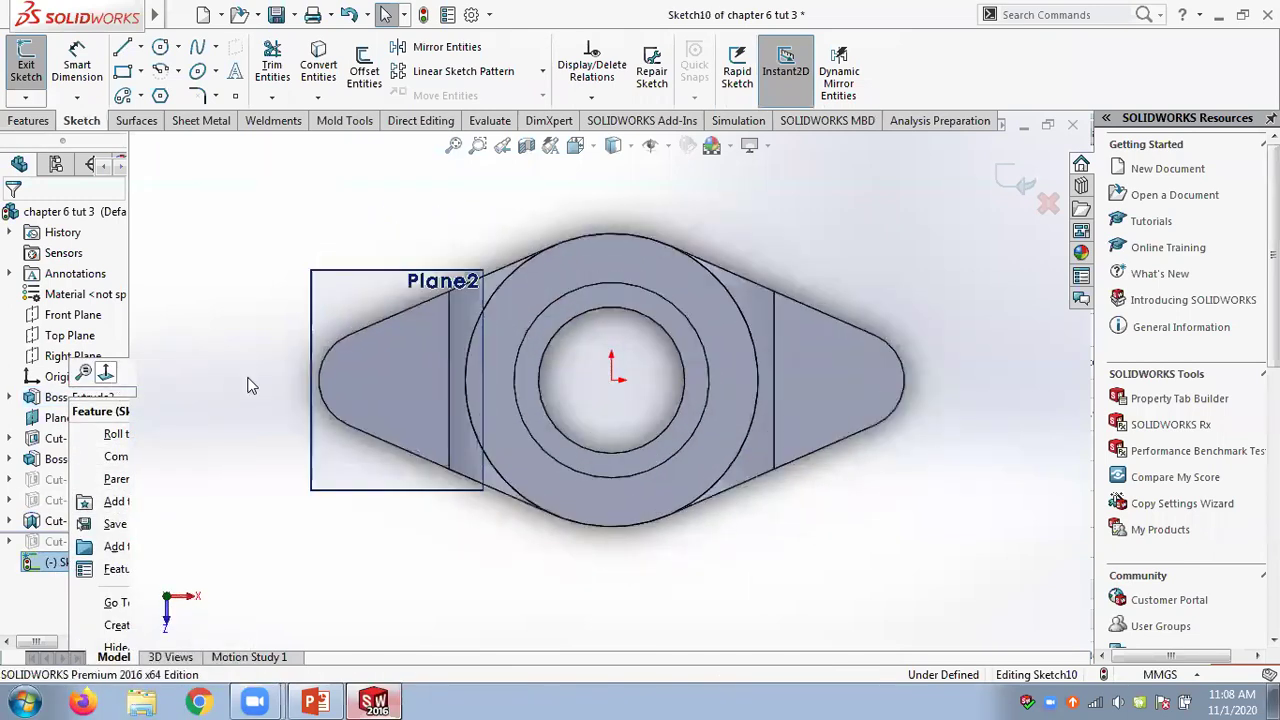
Sketch a circle concentric with the lug's rounded end and dimension its diameter as 25 mm
{"action": "left_click", "coordinate": [178, 47]}
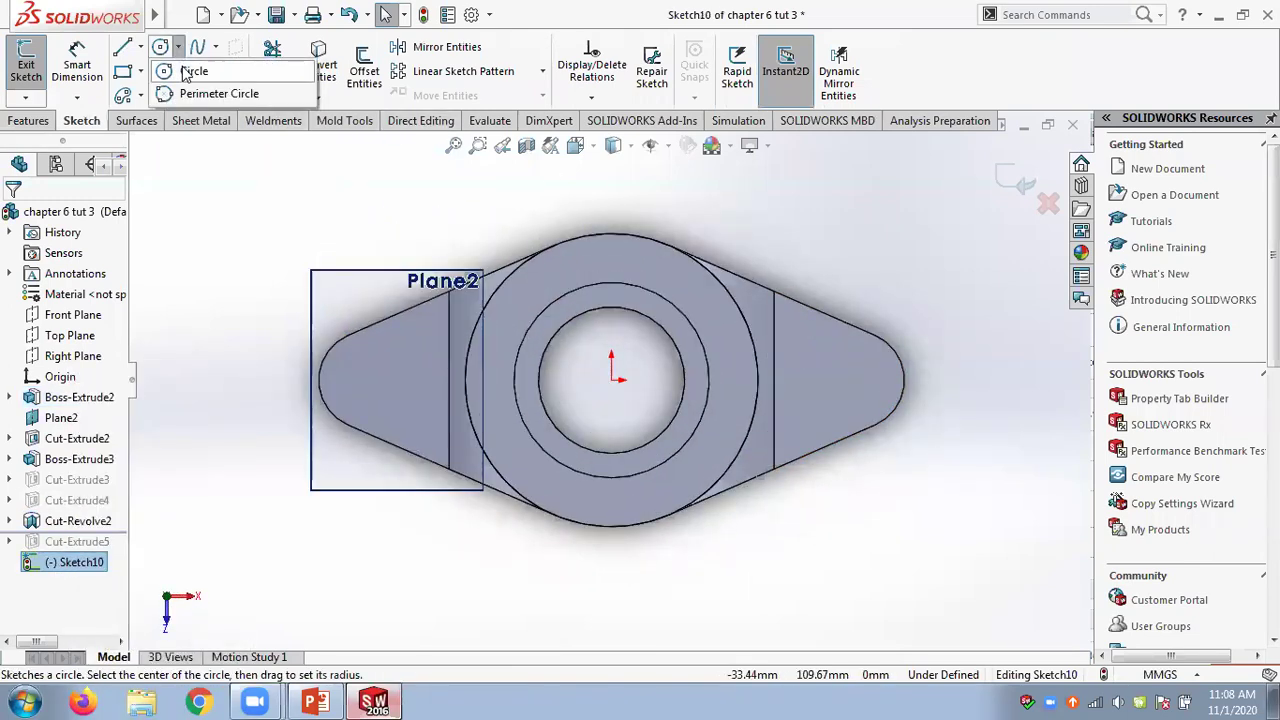
{"action": "left_click", "coordinate": [190, 67]}
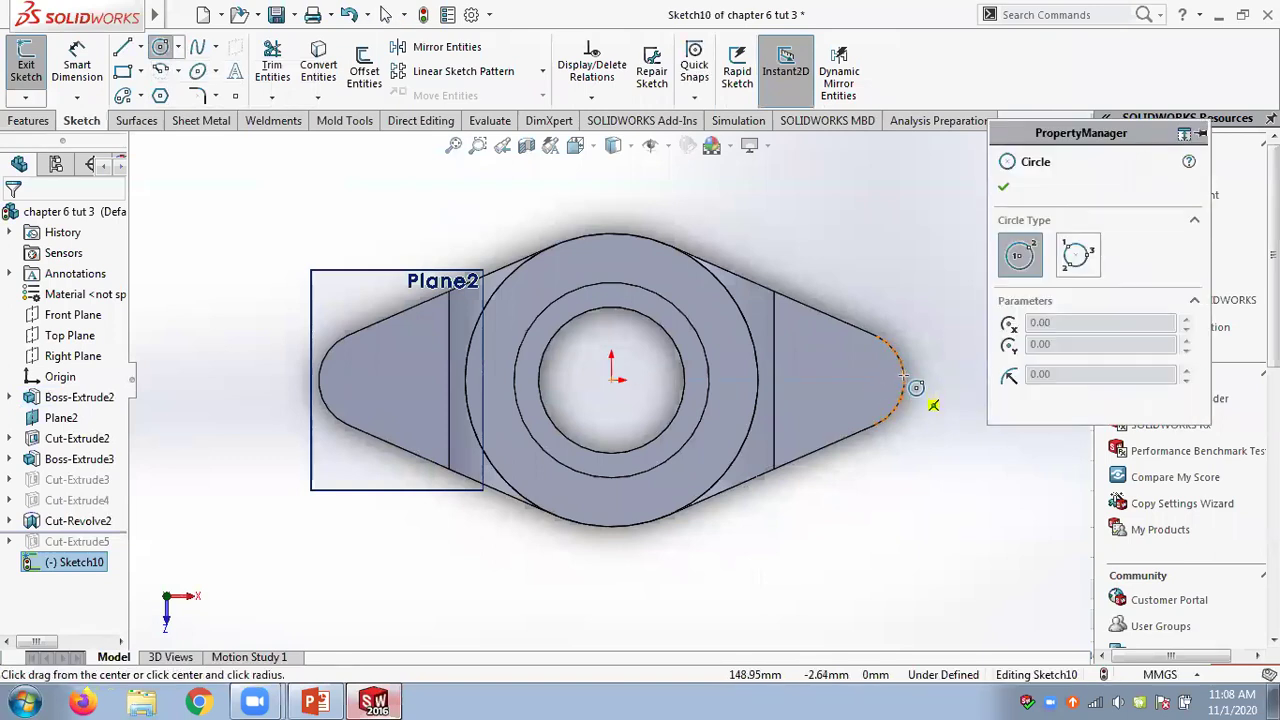
{"action": "left_click_drag", "start_coordinate": [856, 381], "coordinate": [883, 380]}
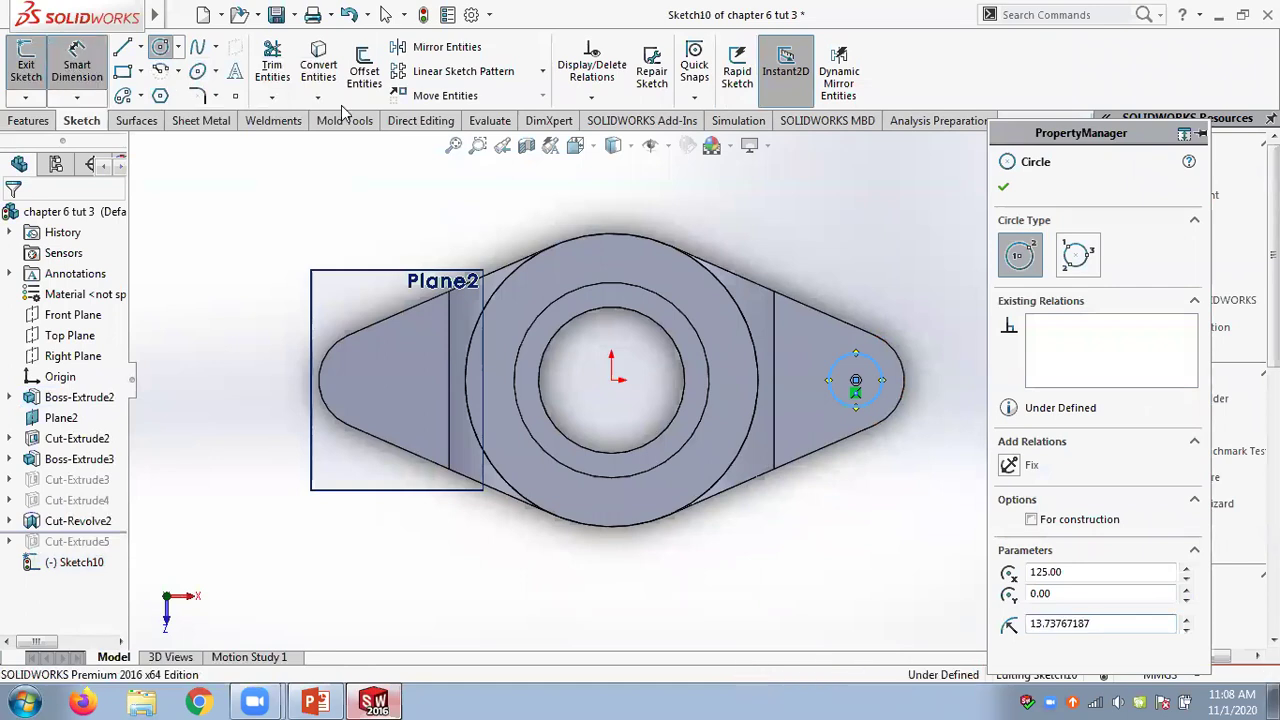
{"action": "left_click", "coordinate": [881, 370]}
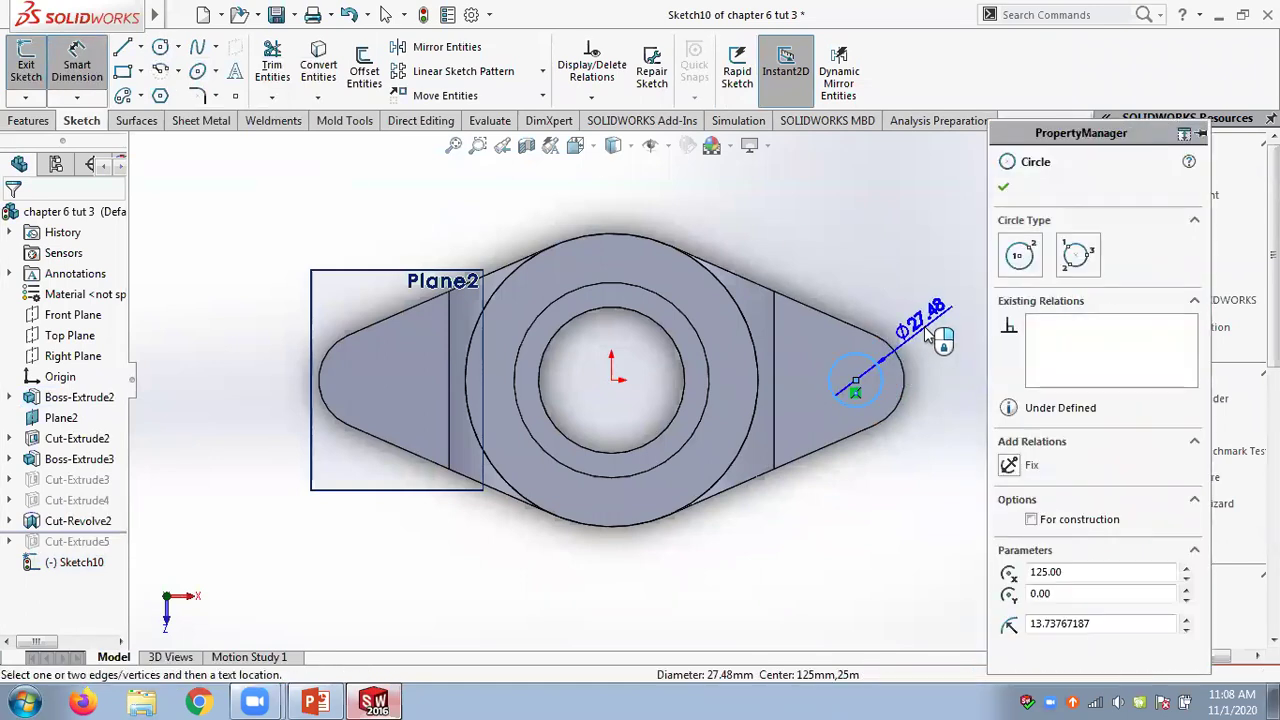
{"action": "left_click", "coordinate": [930, 335]}
{"action": "type", "text": "25"}
{"action": "key", "text": "Return"}
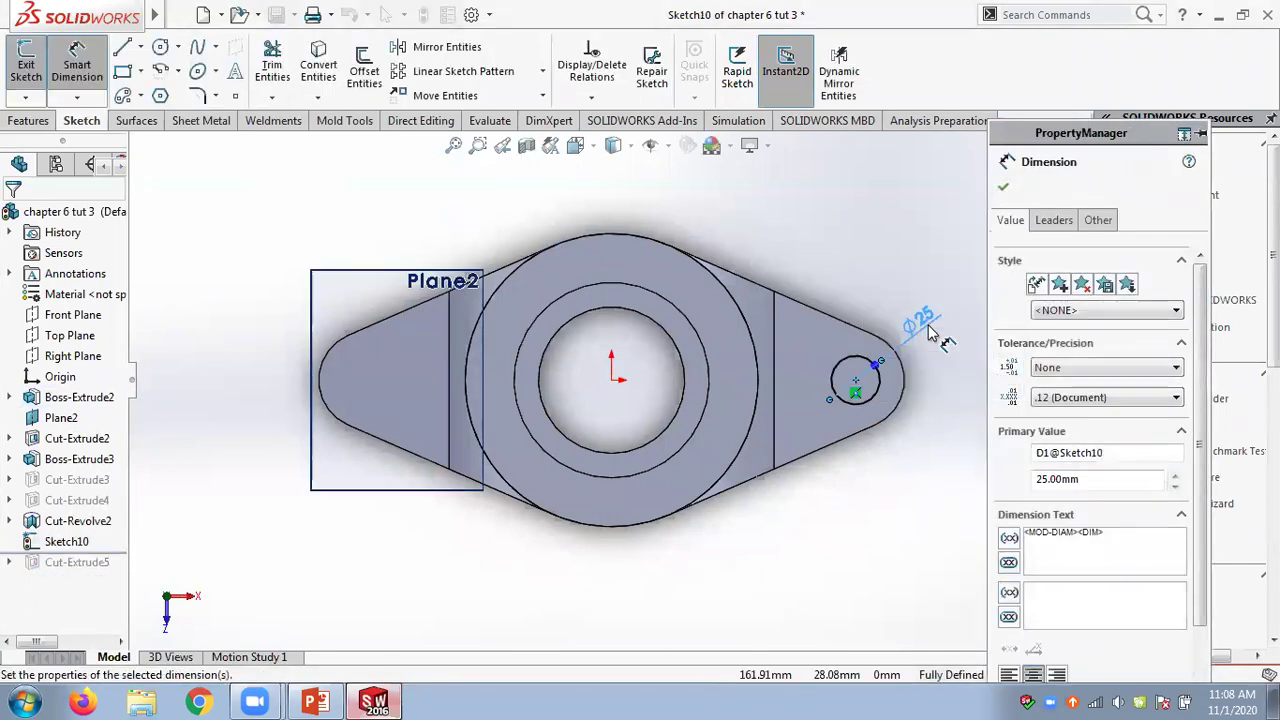
{"action": "key", "text": "Escape"}
Cut the 25 mm circle through the lug with an Extruded Cut set to Through All
{"action": "middle_click_drag", "start_coordinate": [892, 506], "coordinate": [877, 366]}
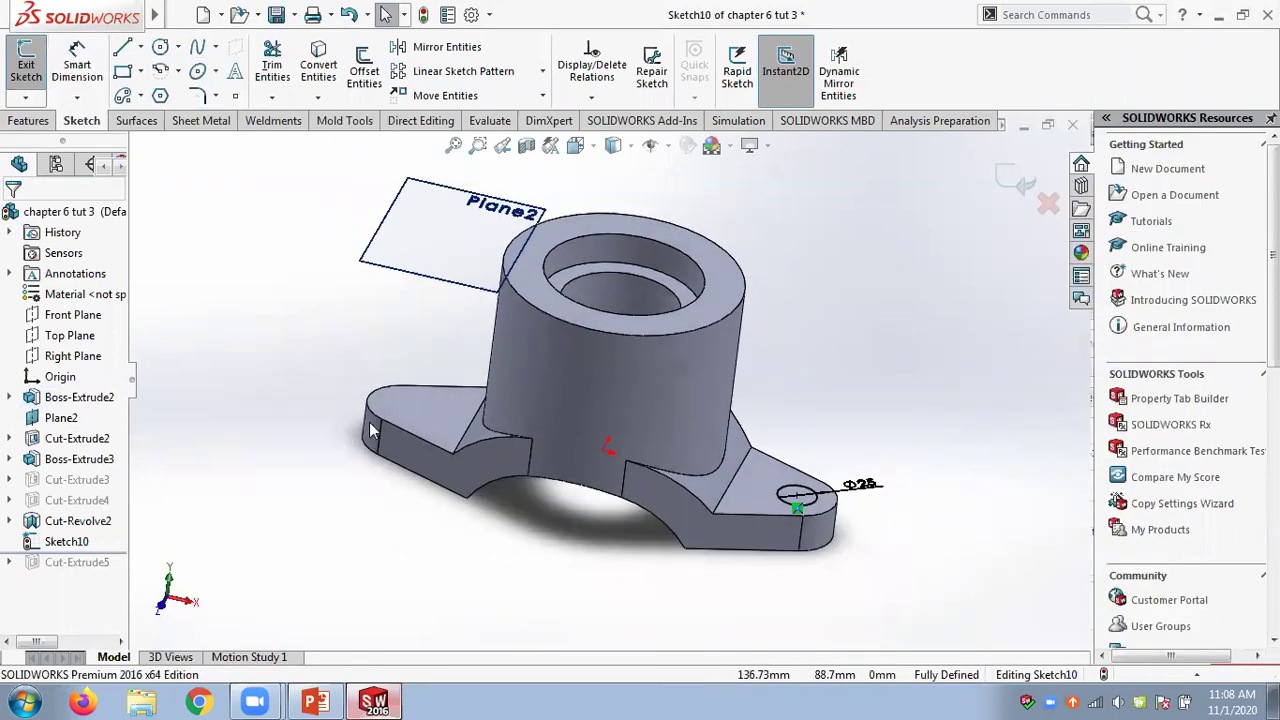
{"action": "left_click", "coordinate": [28, 120]}
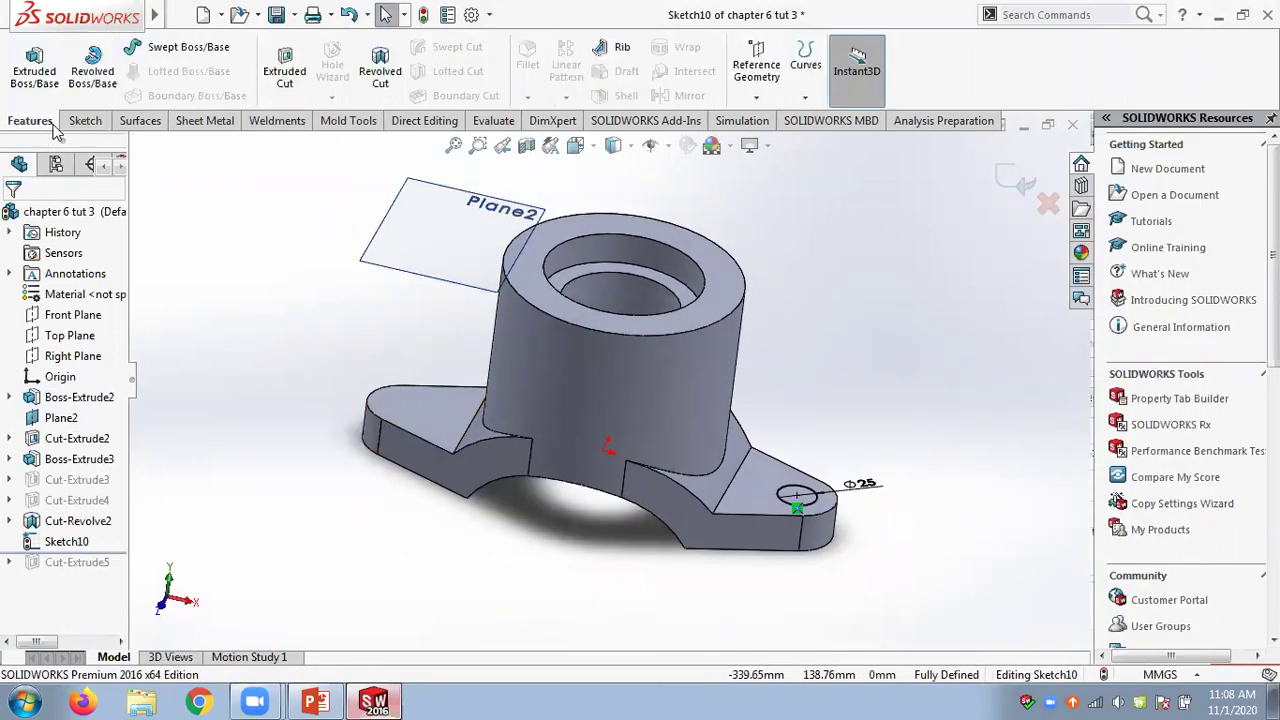
{"action": "left_click", "coordinate": [290, 88]}
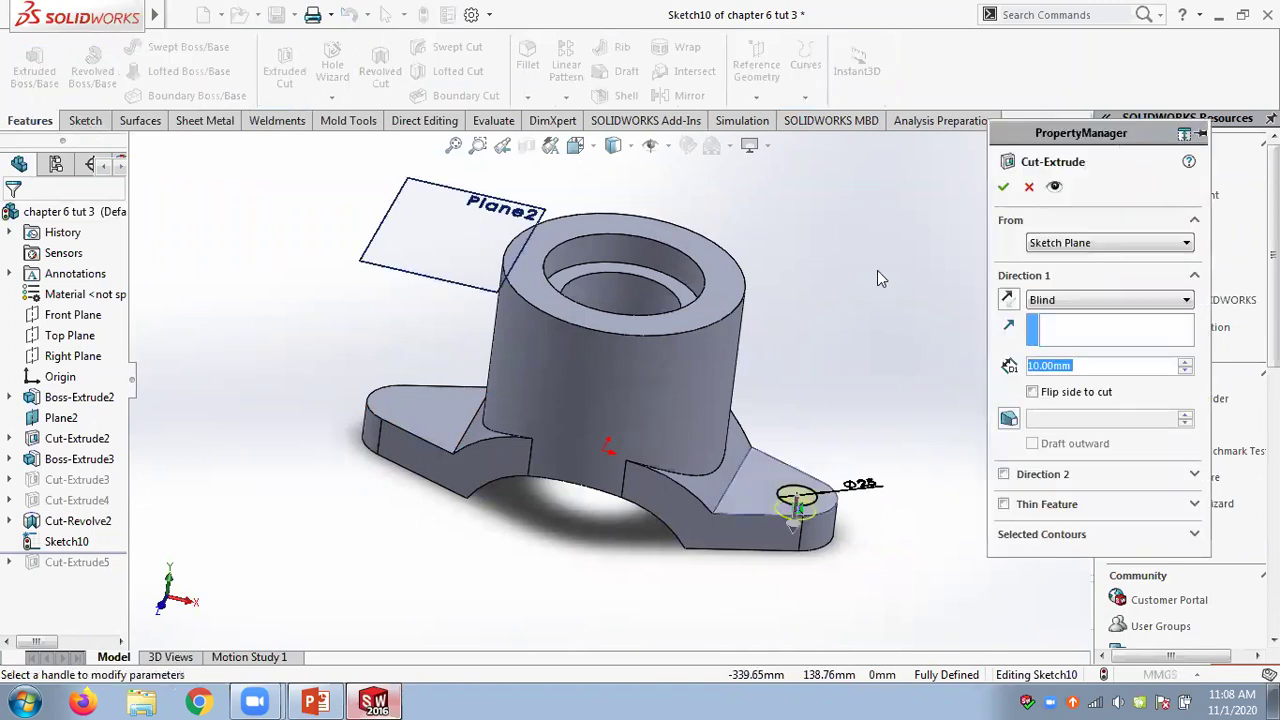
{"action": "left_click", "coordinate": [1064, 300]}
{"action": "left_click", "coordinate": [1062, 316]}
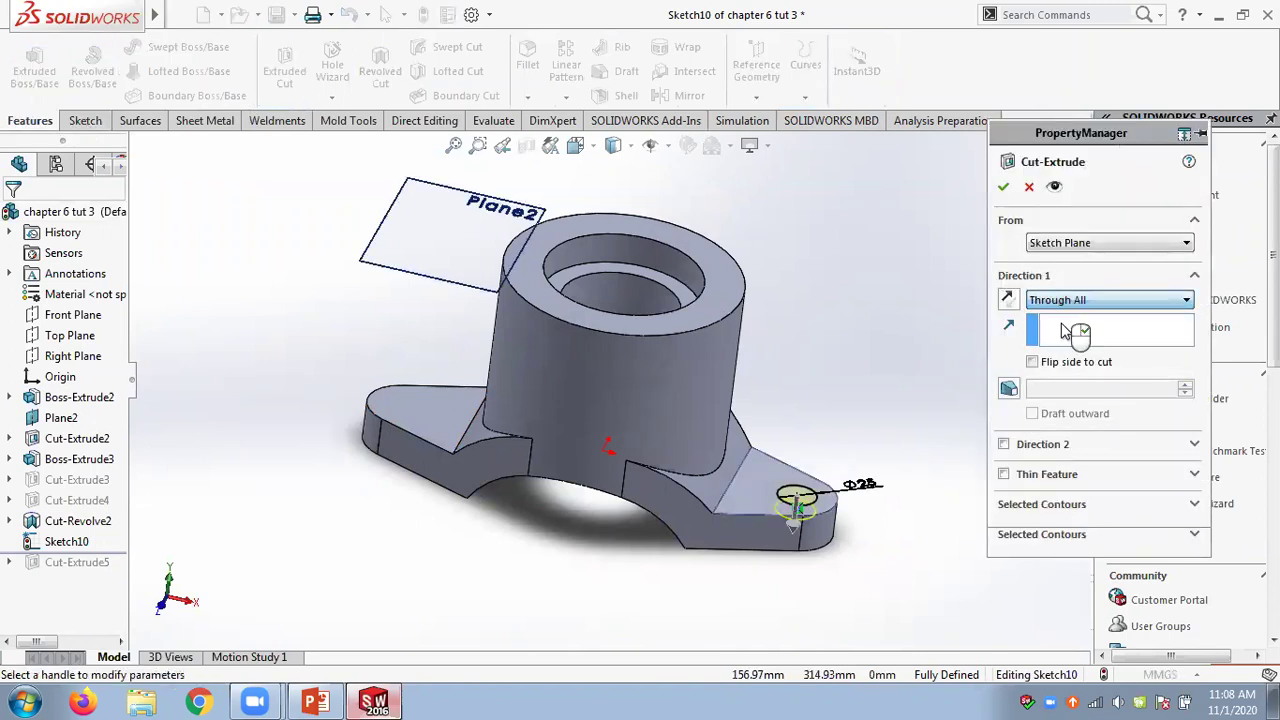
{"action": "left_click", "coordinate": [1003, 188]}
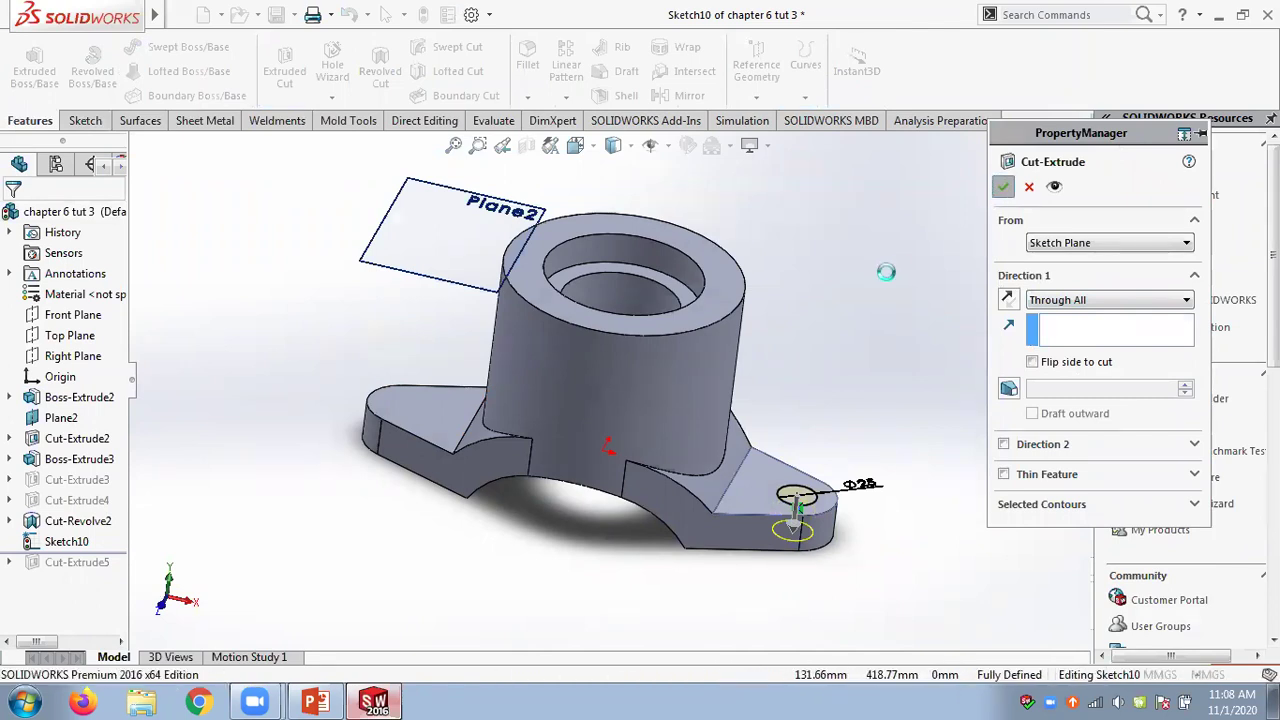
Mirror the lug's 25 mm hole cut about the Right Plane onto the opposite lug, using the full preview
{"action": "middle_click_drag", "start_coordinate": [886, 280], "coordinate": [878, 520]}
{"action": "scroll", "coordinate": [878, 538], "scroll_direction": "up", "scroll_amount": 3}
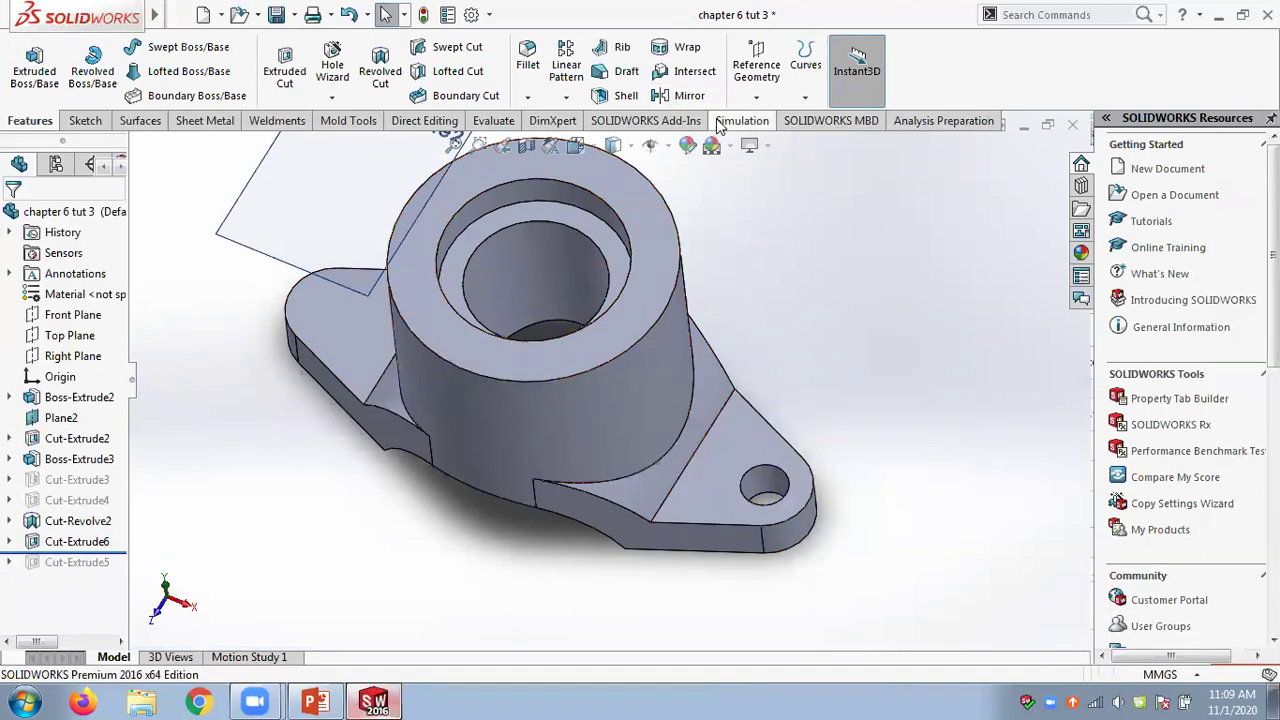
{"action": "left_click", "coordinate": [689, 96]}
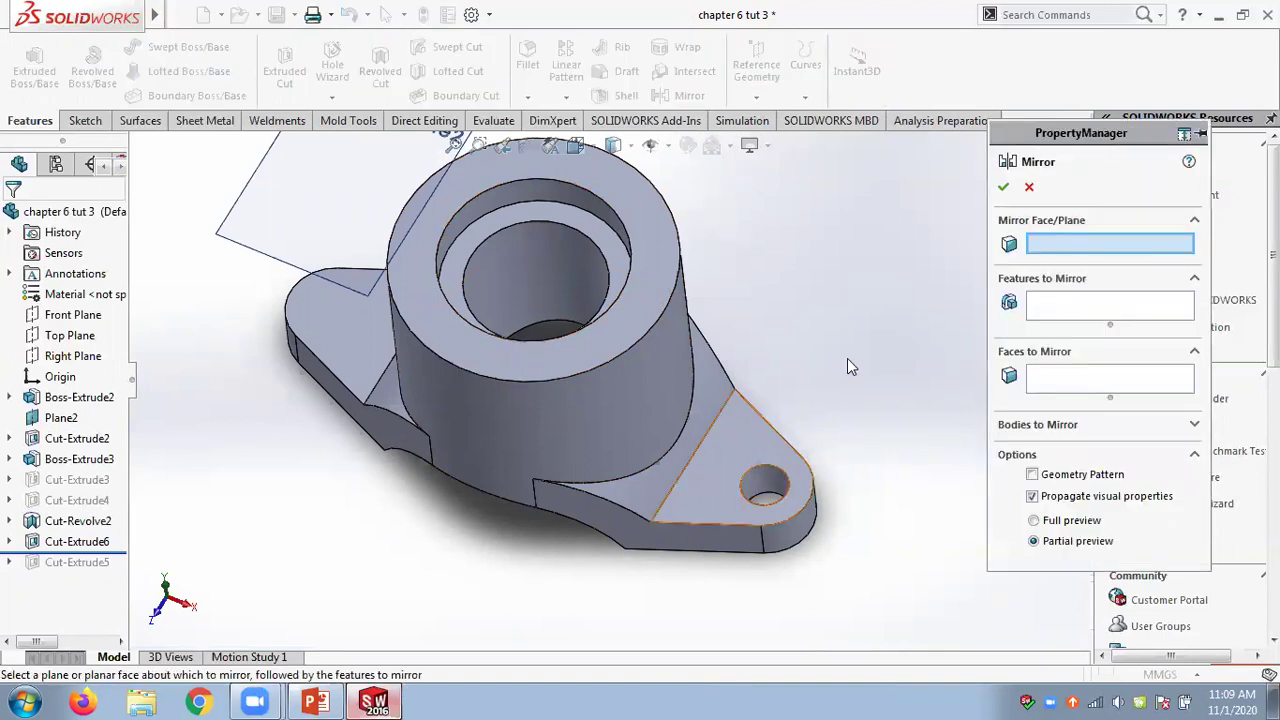
{"action": "left_click", "coordinate": [1059, 311]}
{"action": "left_click", "coordinate": [1064, 373]}
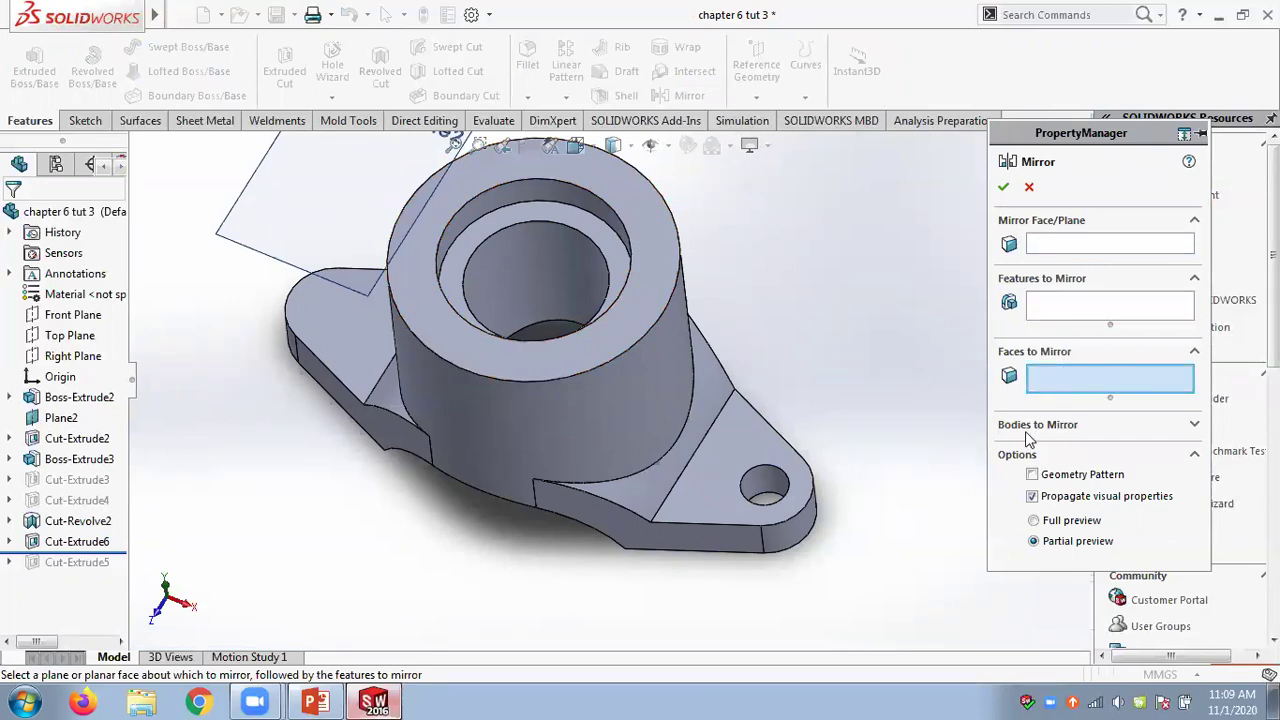
{"action": "left_click", "coordinate": [1059, 248]}
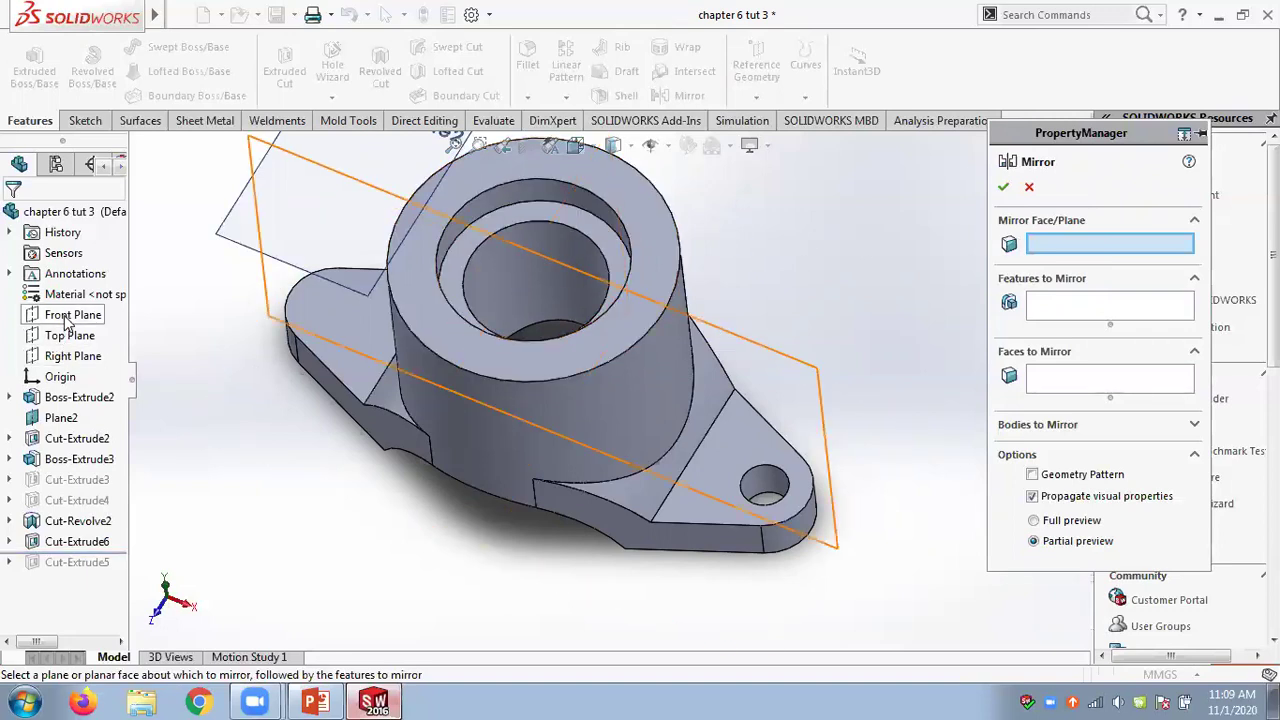
{"action": "left_click", "coordinate": [66, 358]}
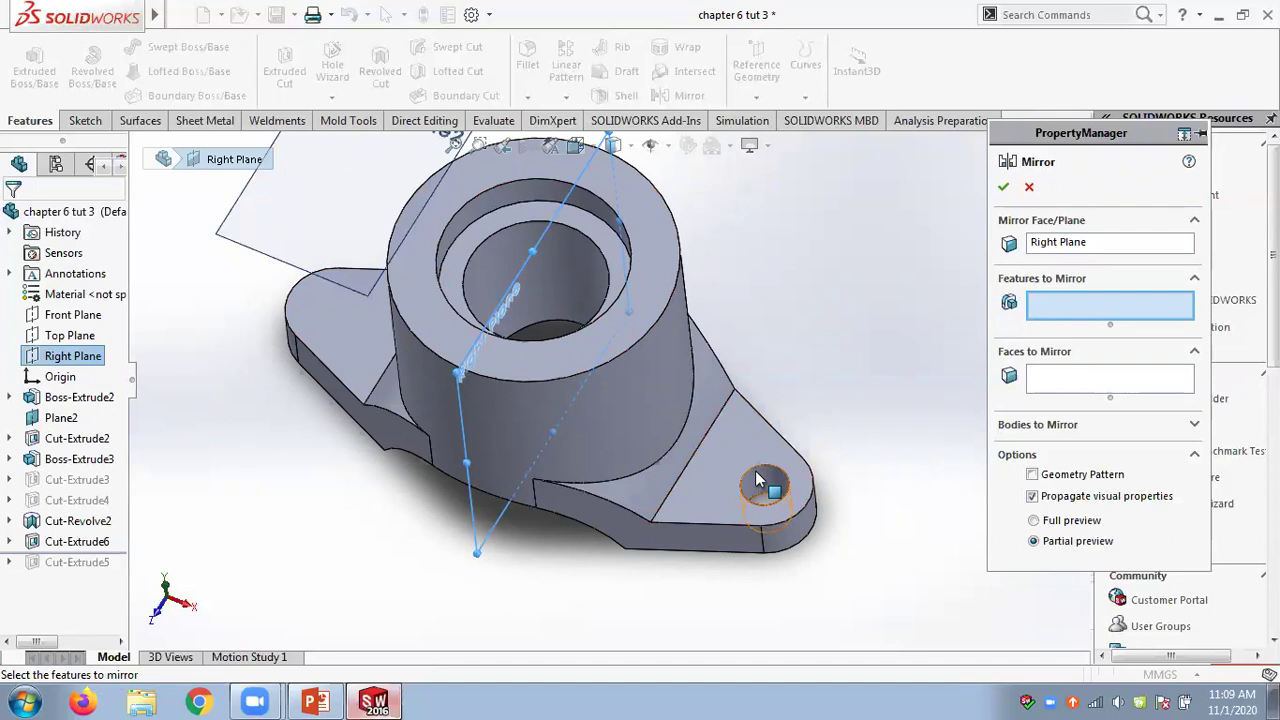
{"action": "left_click", "coordinate": [85, 548]}
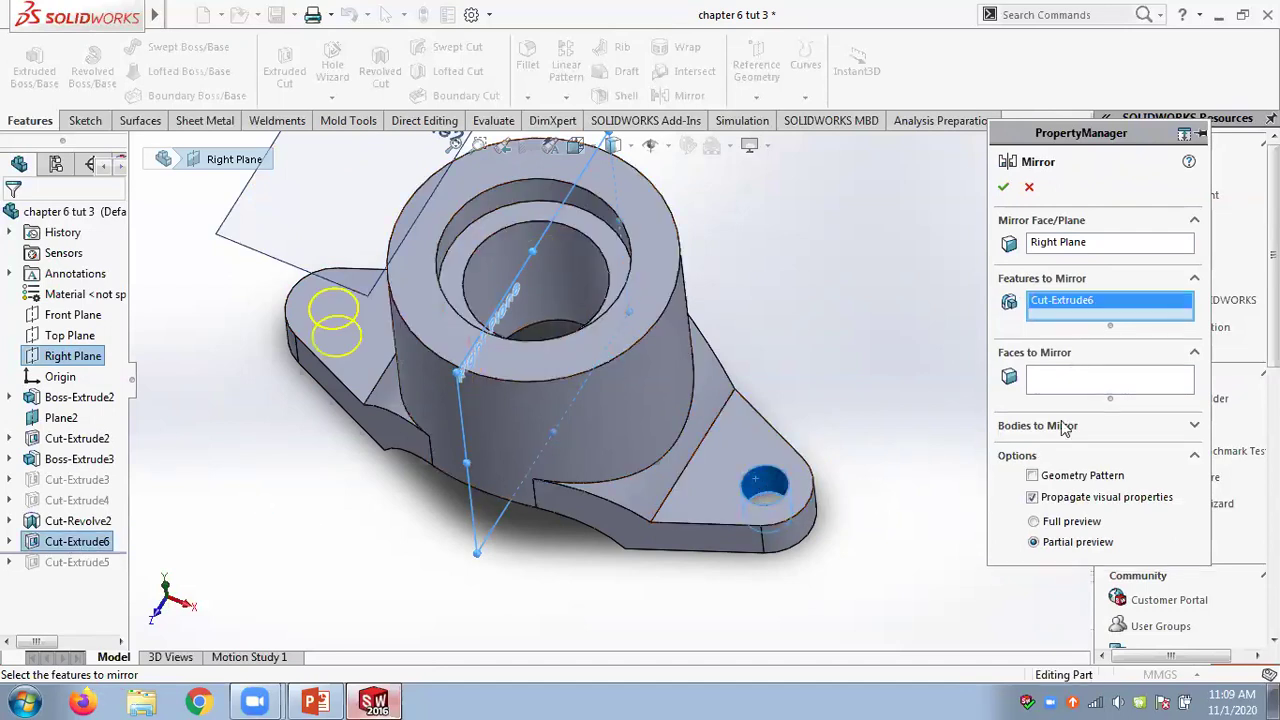
{"action": "left_click", "coordinate": [1034, 522]}
{"action": "left_click", "coordinate": [1003, 187]}
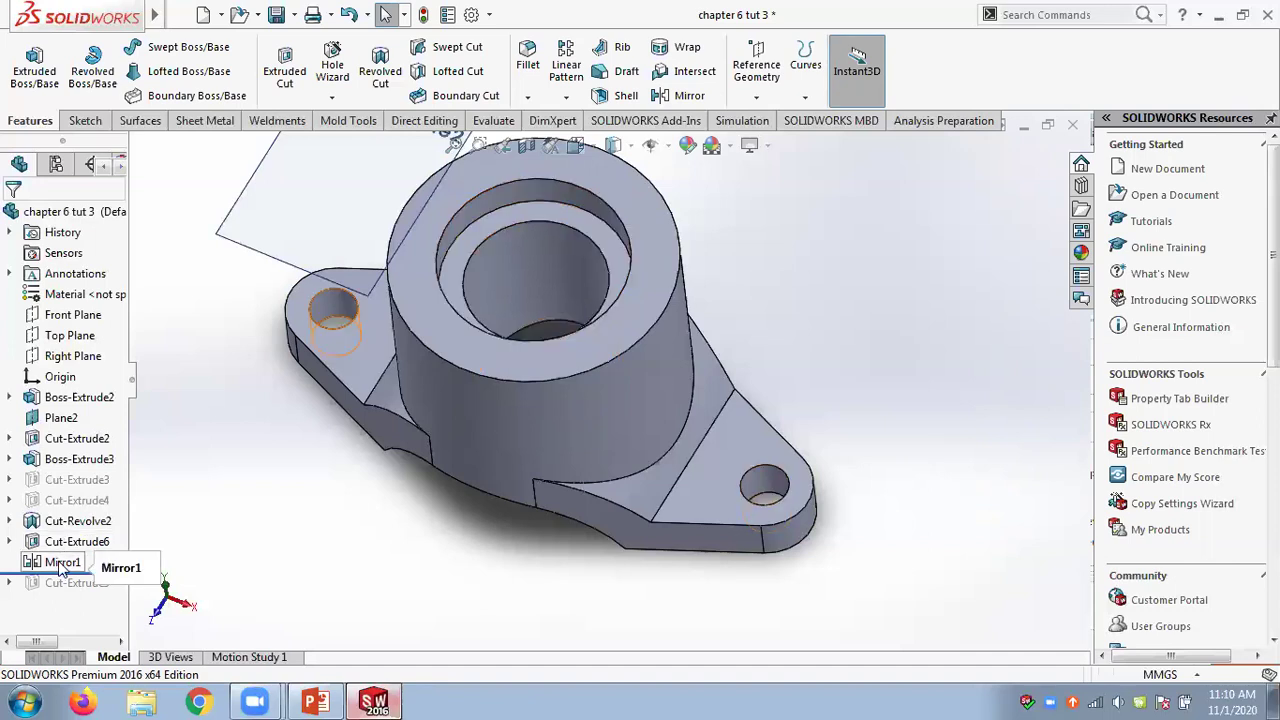
Suppress the mirrored hole feature, and unsuppress it again
{"action": "left_click", "coordinate": [60, 563]}
{"action": "right_click", "coordinate": [60, 563]}
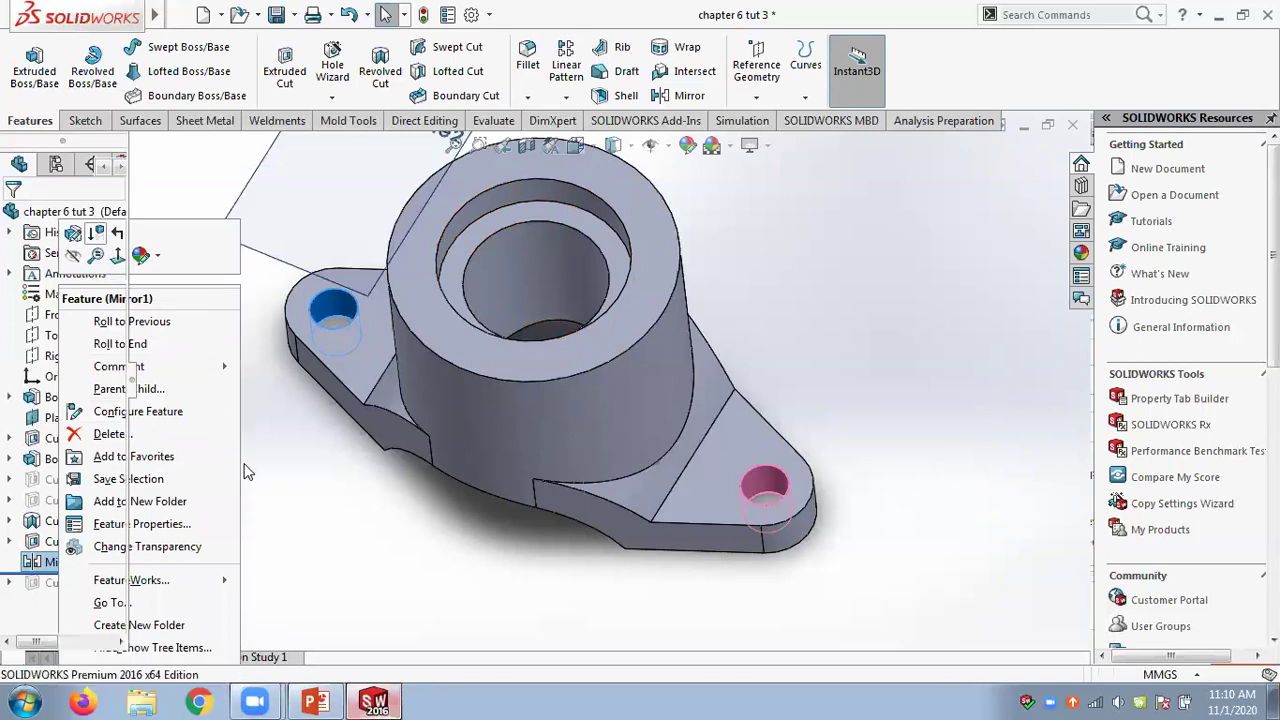
{"action": "left_click", "coordinate": [96, 234]}
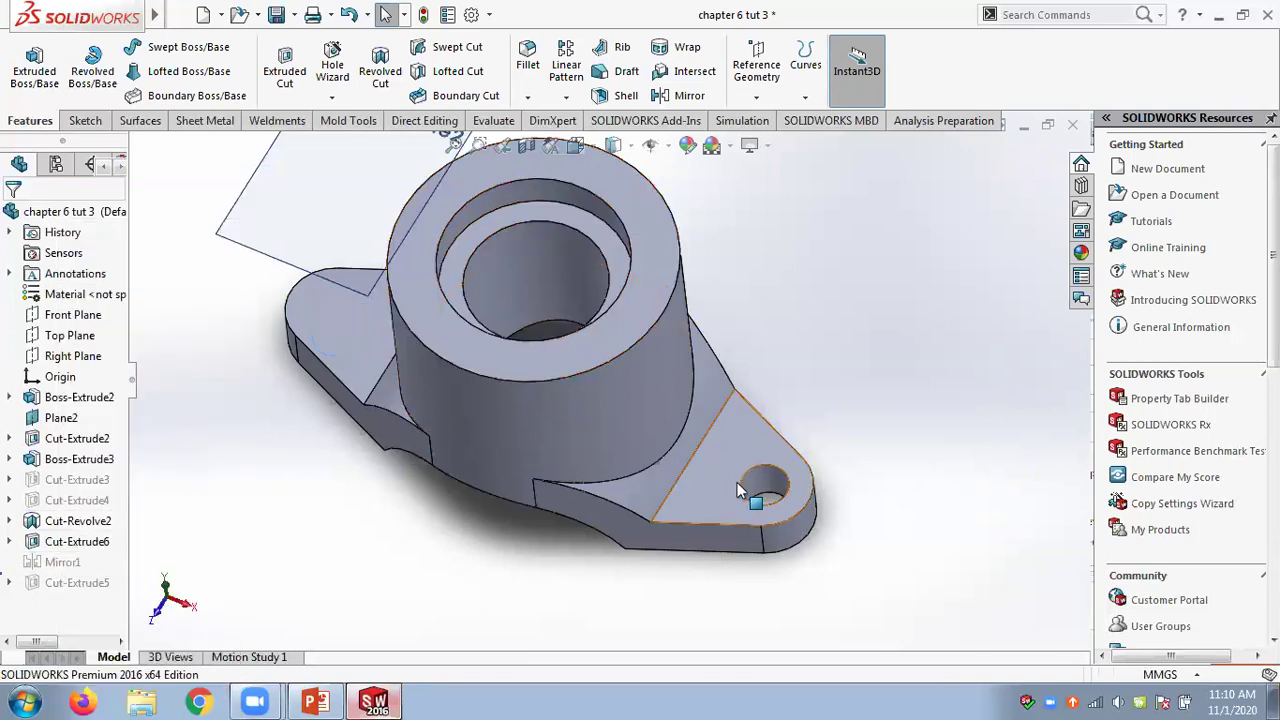
{"action": "right_click", "coordinate": [80, 562]}
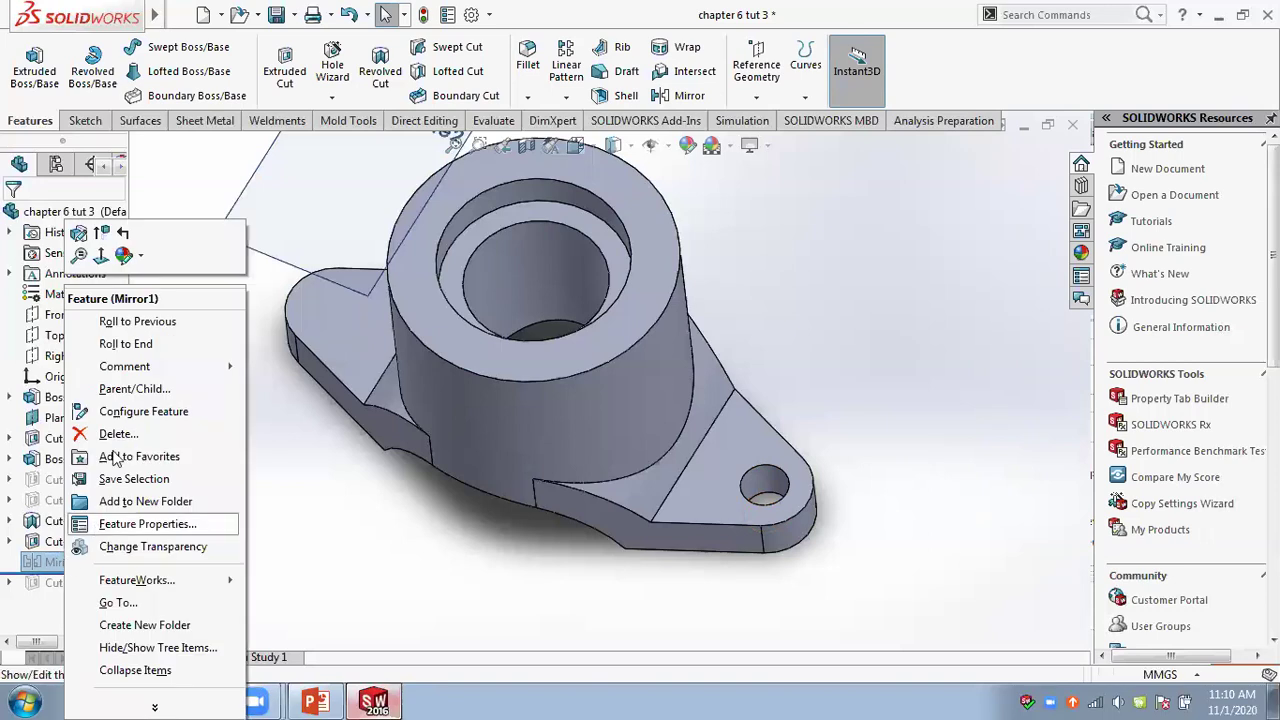
{"action": "left_click", "coordinate": [100, 234]}
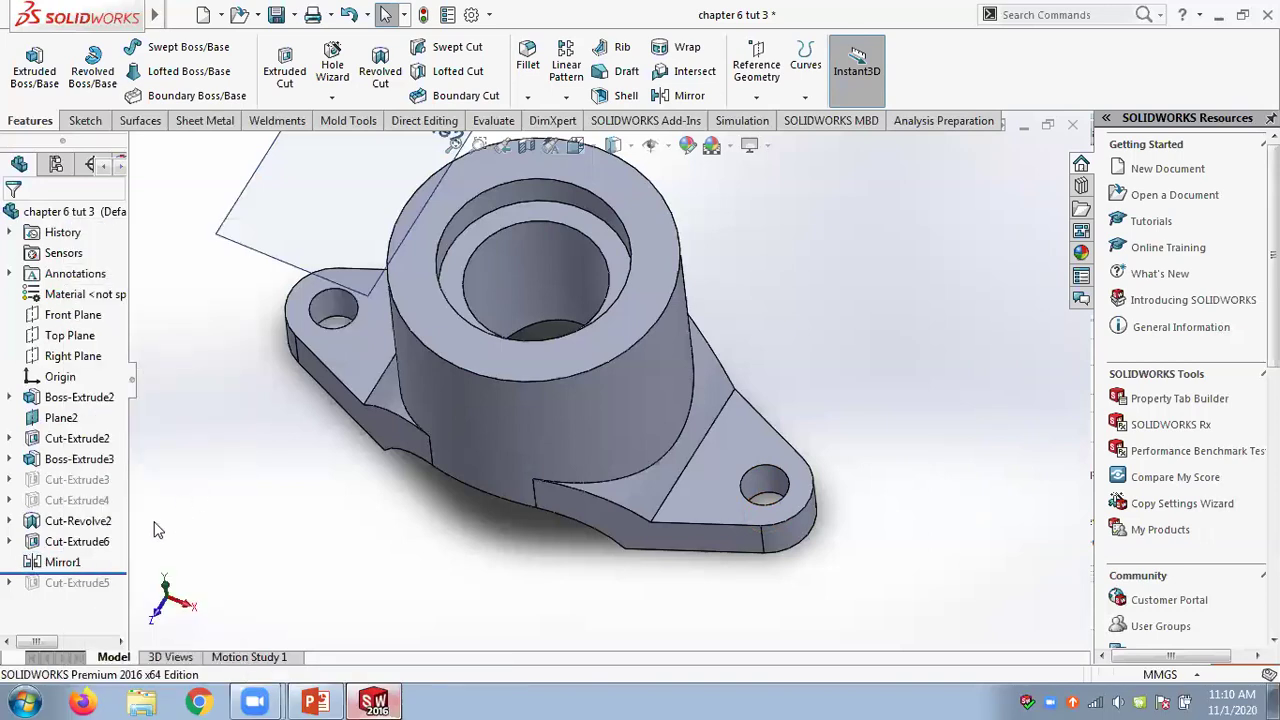
Suppress the original 25 mm hole cut together with its dependent mirror feature
{"action": "right_click", "coordinate": [90, 540]}
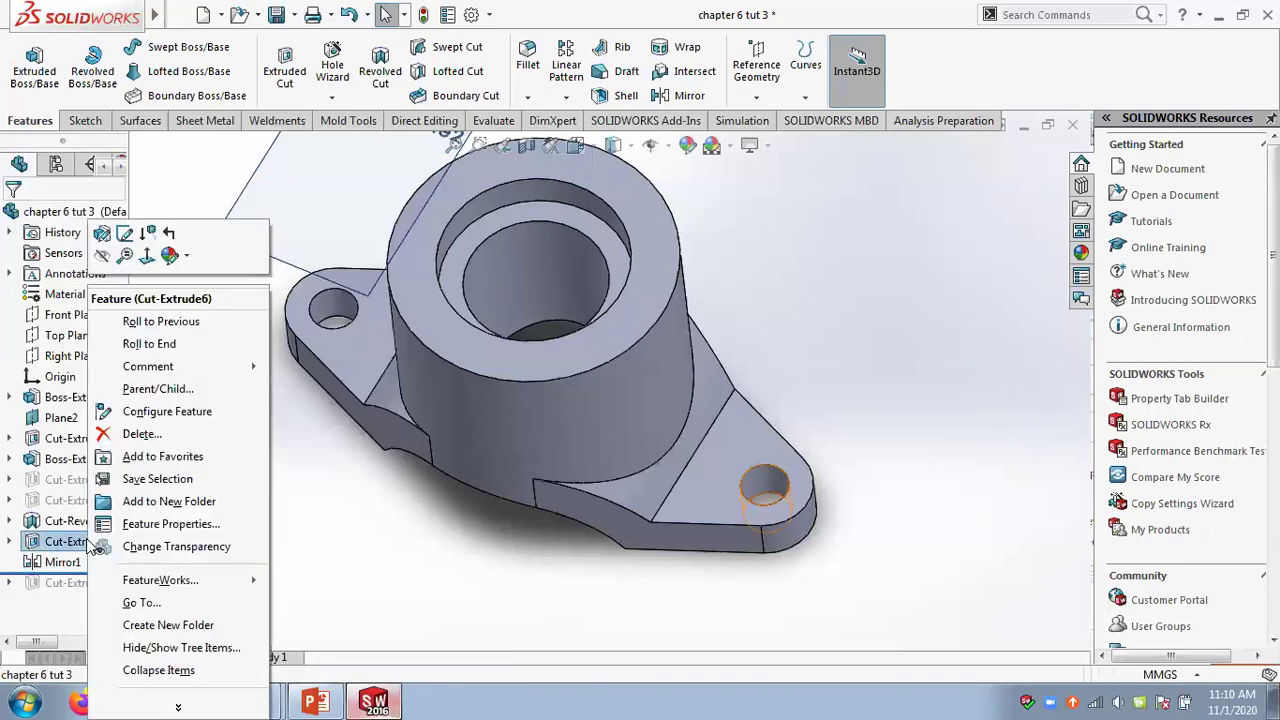
{"action": "left_click", "coordinate": [147, 232]}
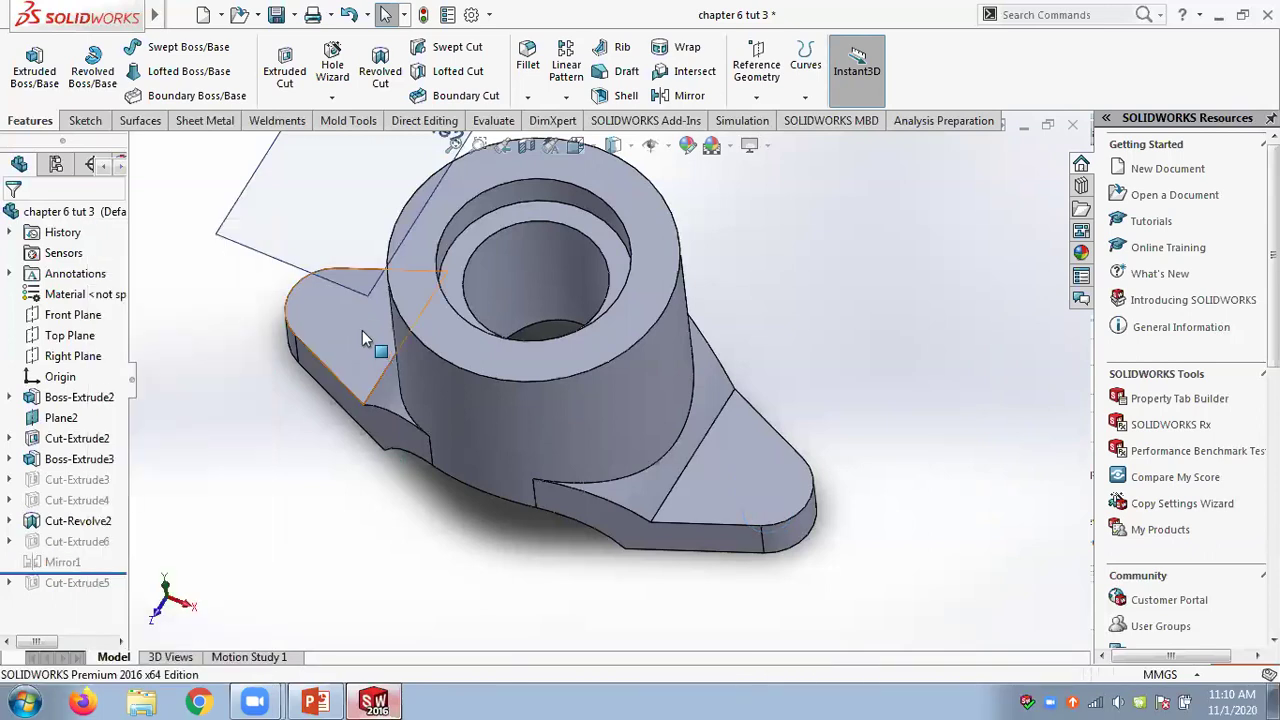
Unsuppress the 25 mm hole cut Cut-Extrude6 and its mirrored hole feature Mirror1
{"action": "left_click", "coordinate": [72, 541]}
{"action": "right_click", "coordinate": [72, 541]}
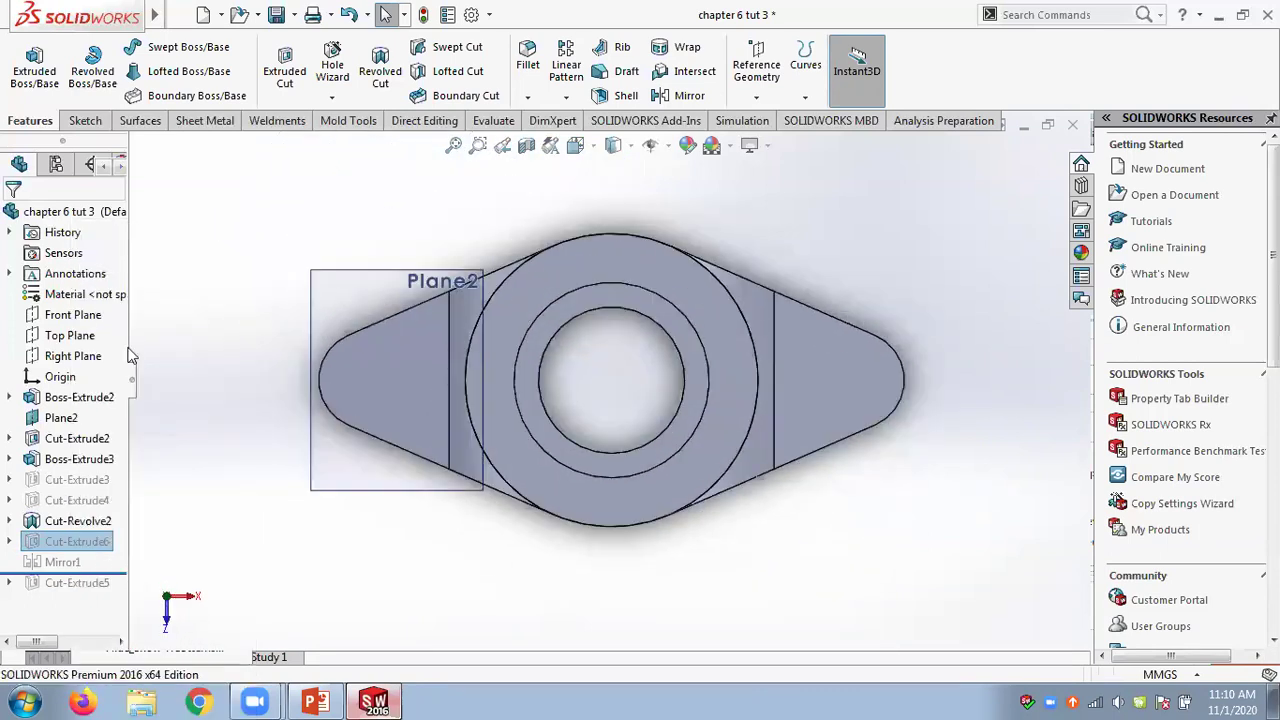
{"action": "right_click", "coordinate": [80, 545]}
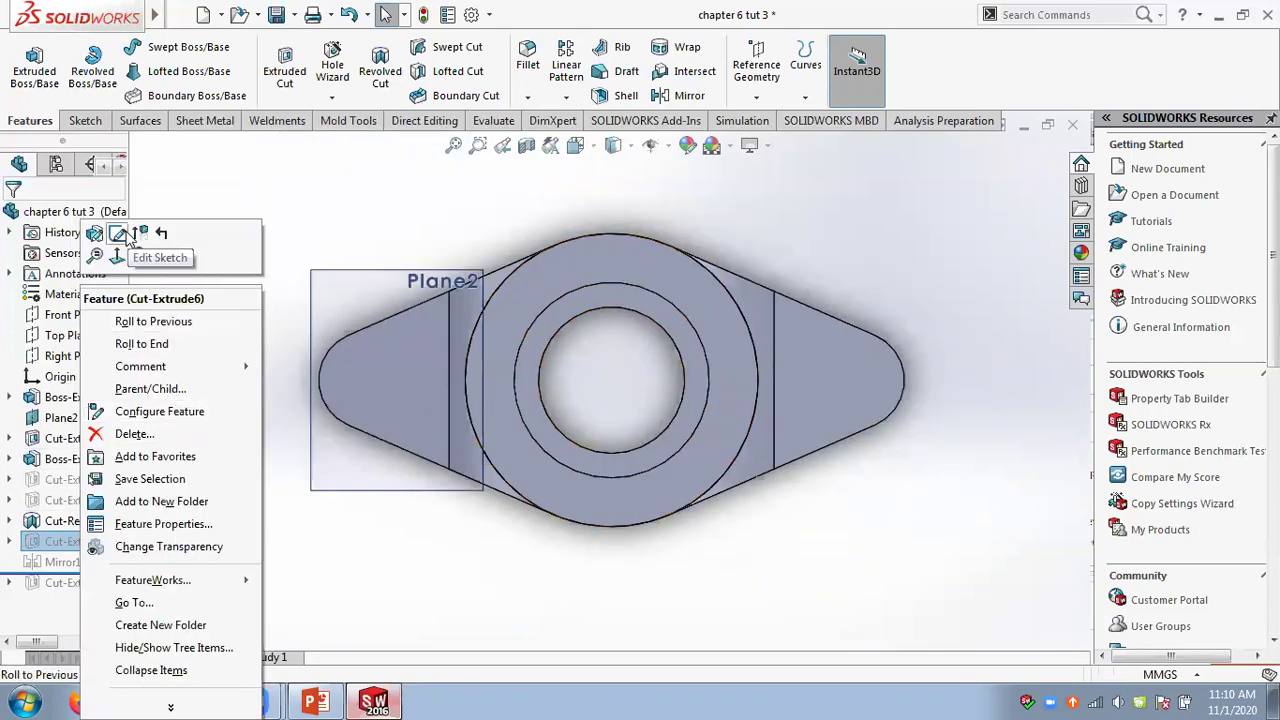
{"action": "middle_click_drag", "start_coordinate": [360, 216], "coordinate": [430, 360]}
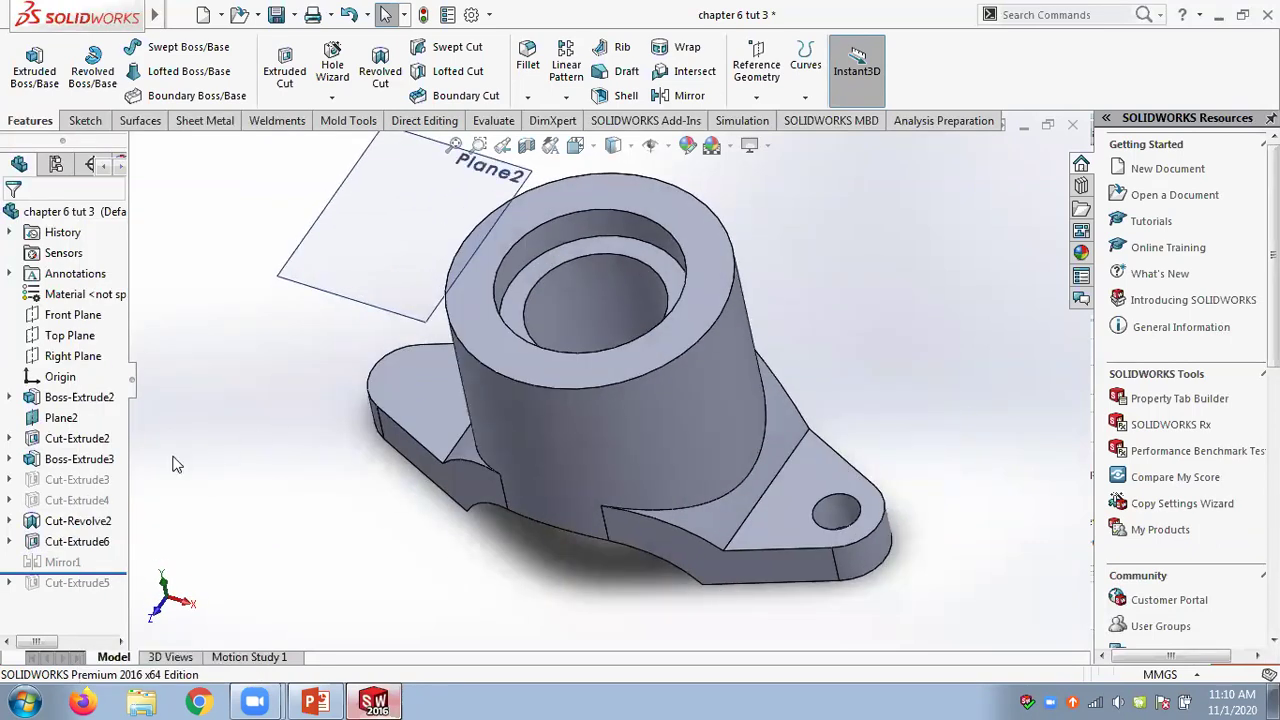
{"action": "right_click", "coordinate": [60, 562]}
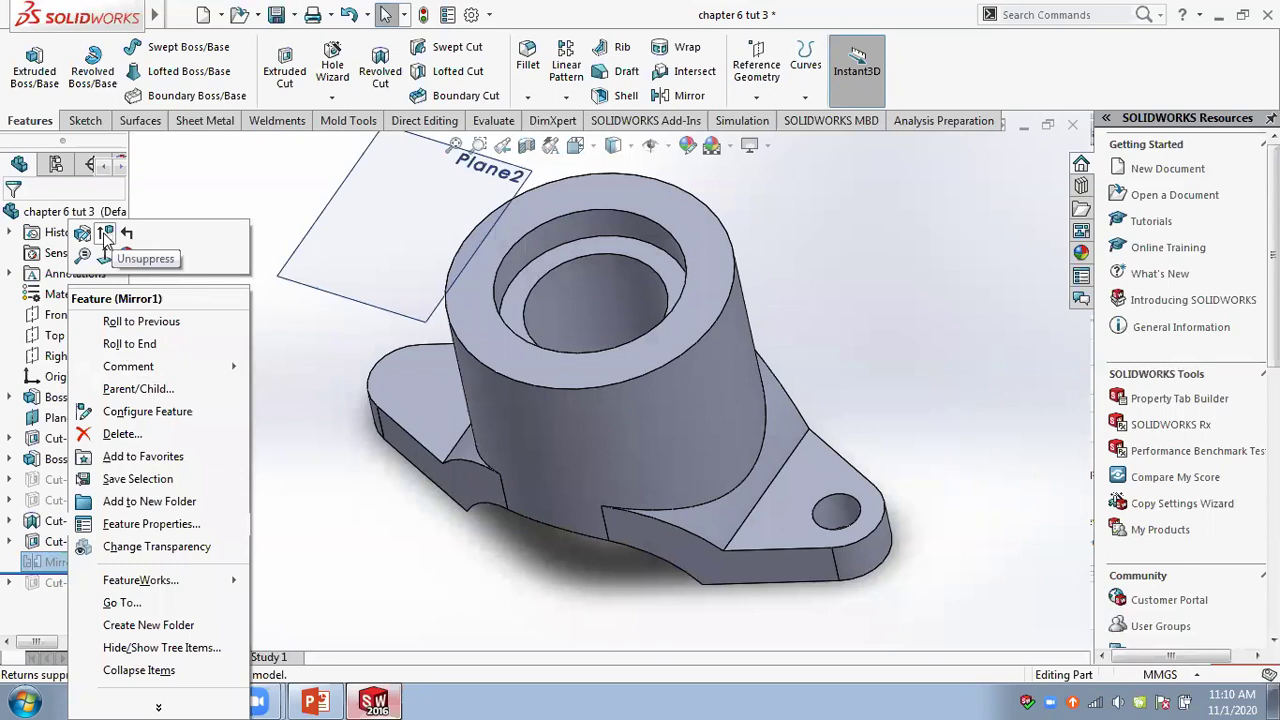
{"action": "left_click", "coordinate": [326, 362]}
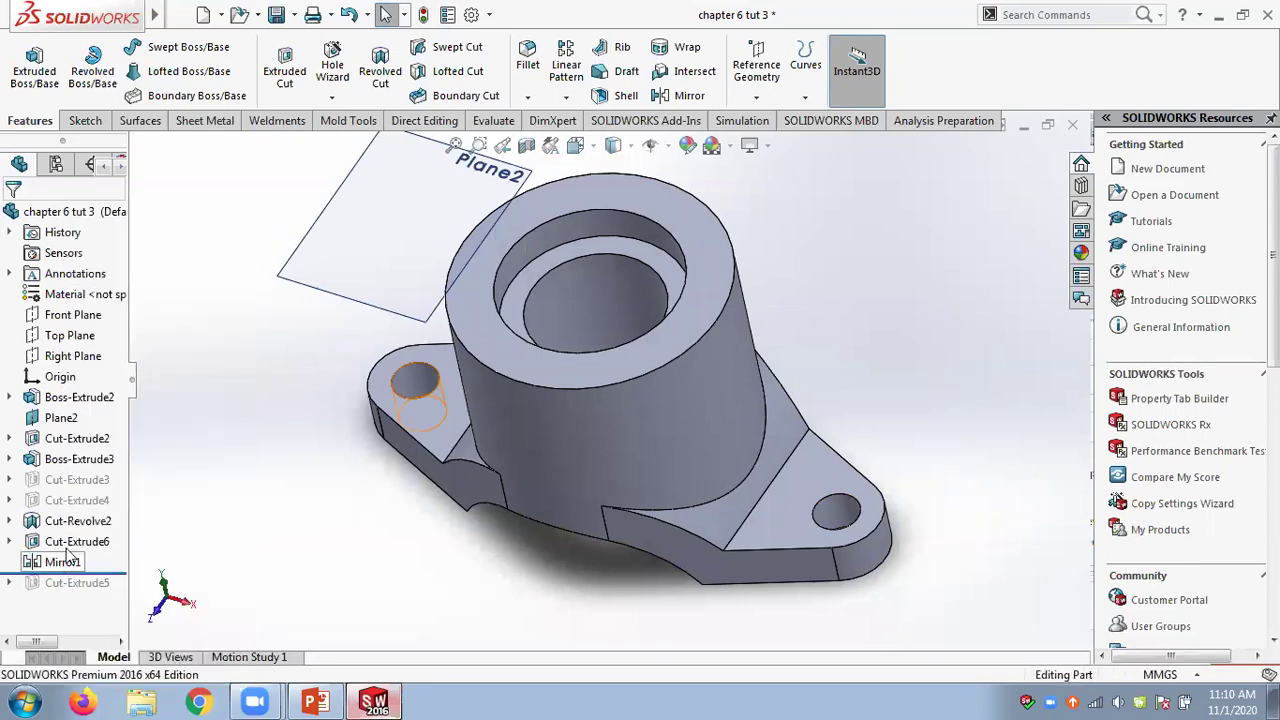
Roll the model back to before the 25 mm hole cut, and step it forward past the cut and its mirror one at a time
{"action": "left_click_drag", "start_coordinate": [99, 574], "coordinate": [95, 533]}
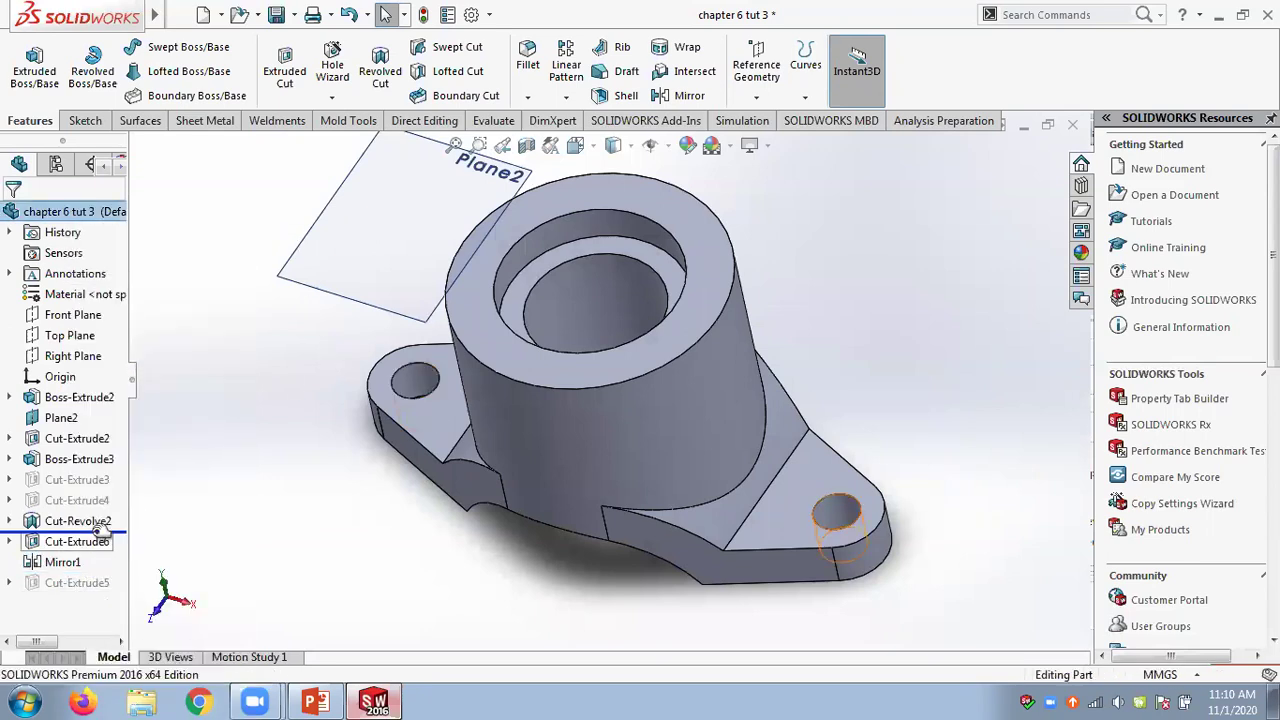
{"action": "right_click", "coordinate": [85, 587]}
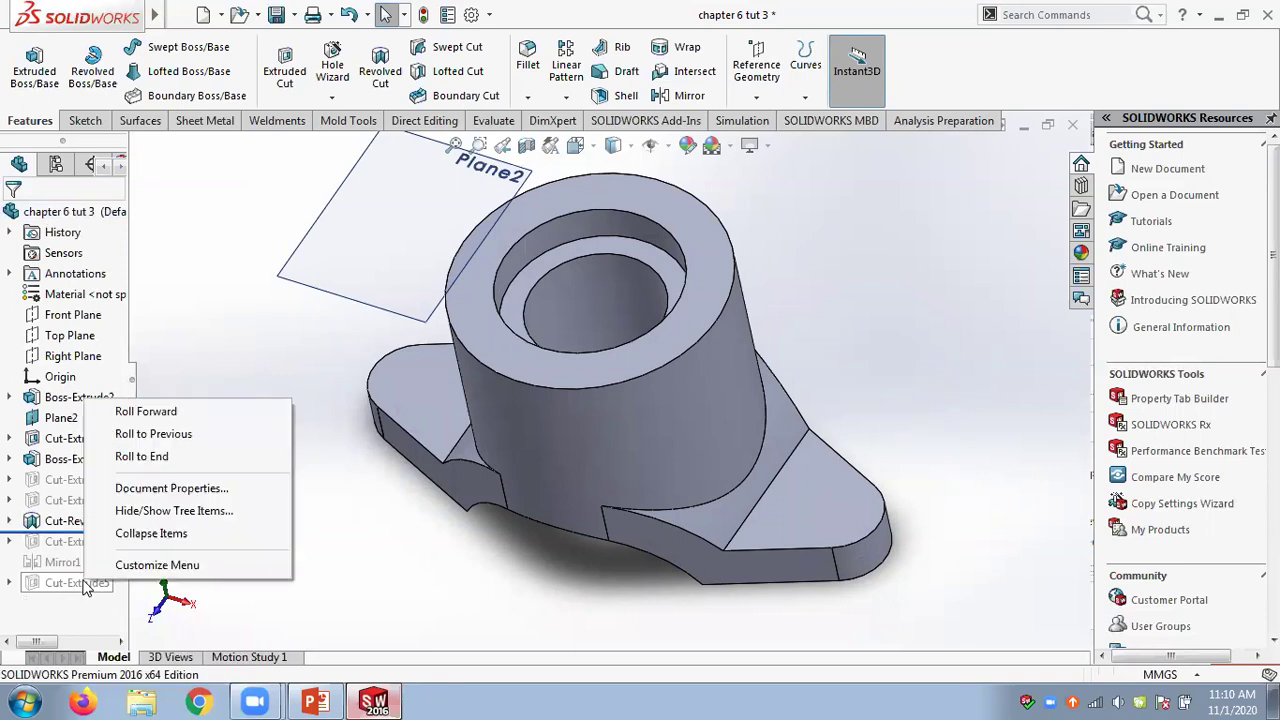
{"action": "left_click", "coordinate": [57, 612]}
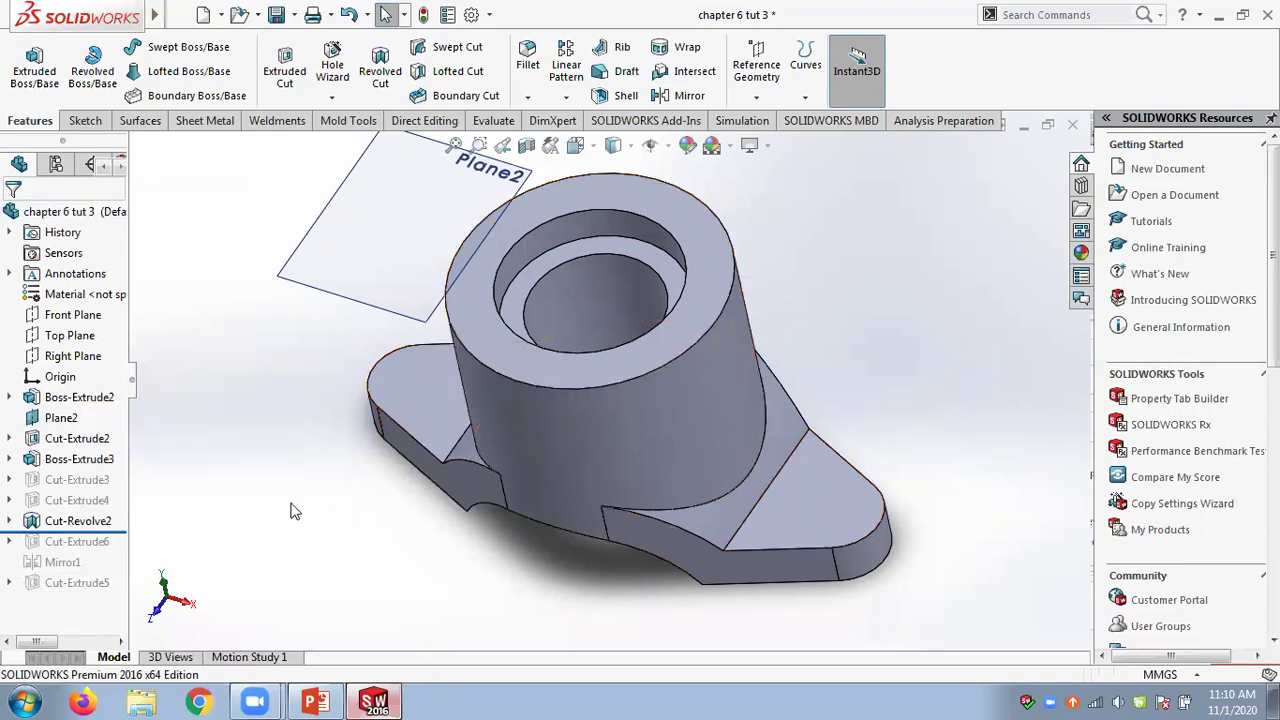
{"action": "left_click_drag", "start_coordinate": [118, 531], "coordinate": [115, 552]}
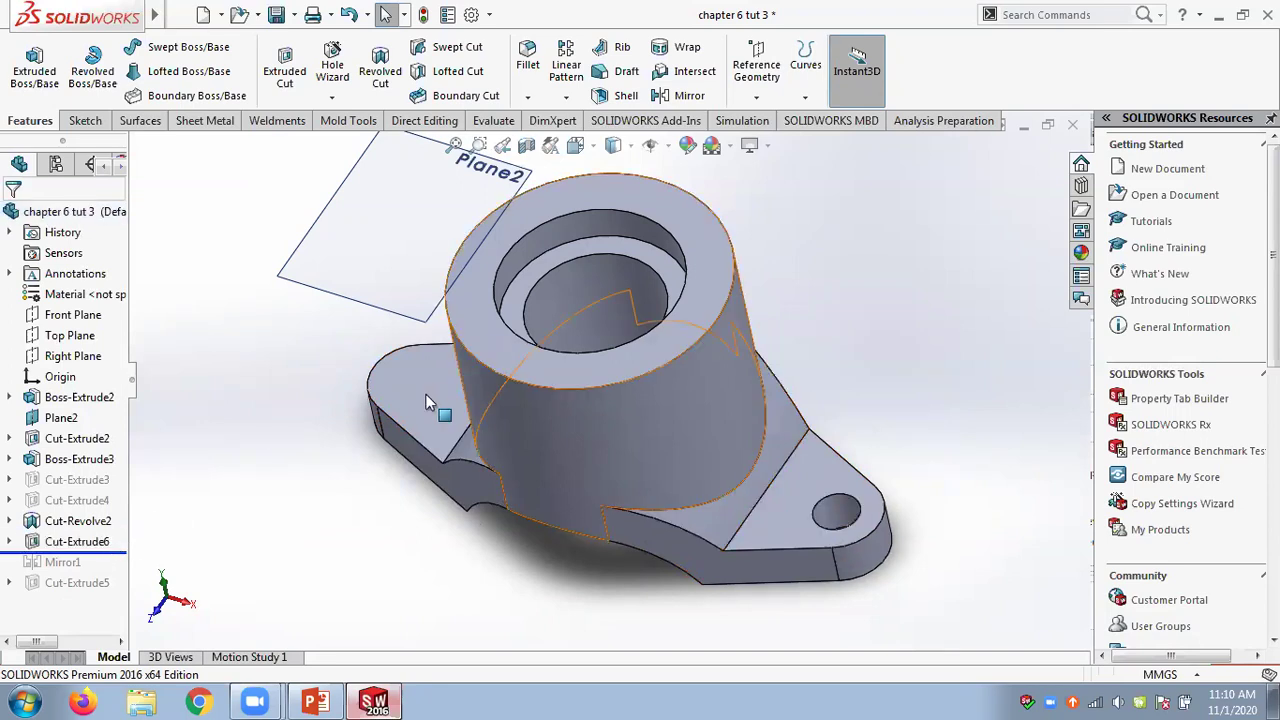
{"action": "left_click_drag", "start_coordinate": [112, 551], "coordinate": [112, 572]}
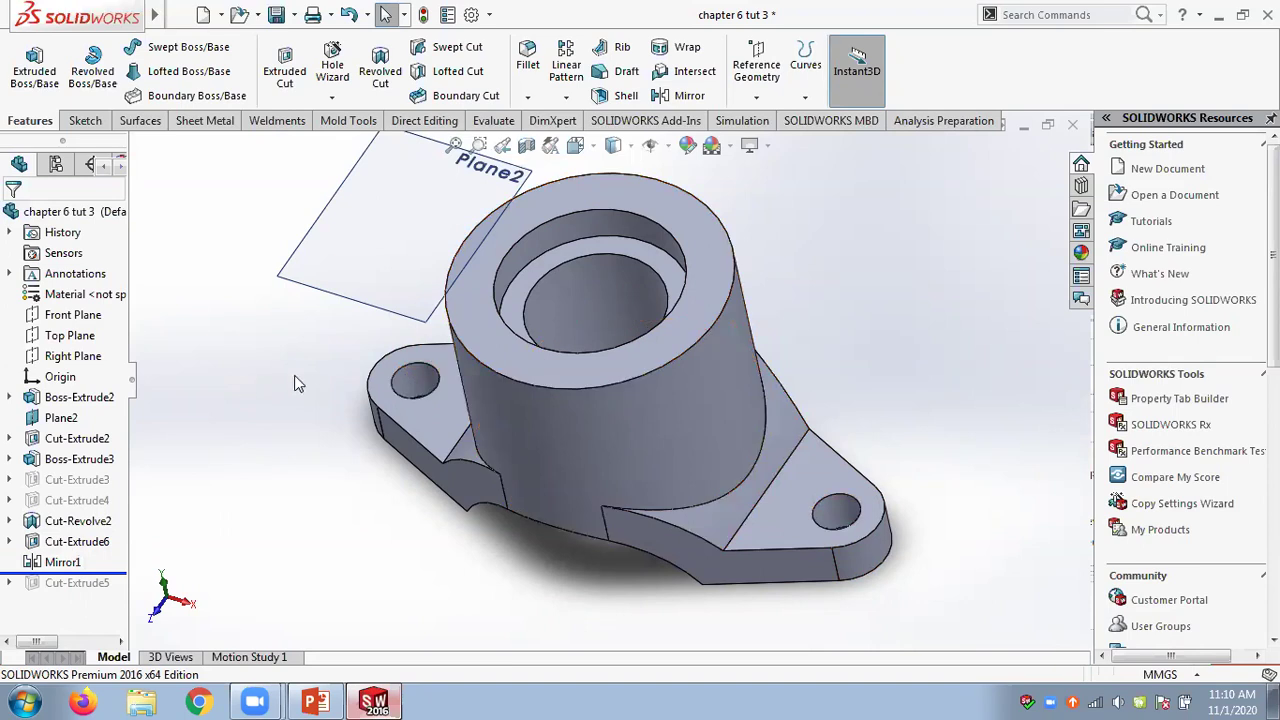
Start the Mirror command and examine its options for mirroring features, faces and bodies
{"action": "left_click", "coordinate": [688, 96]}
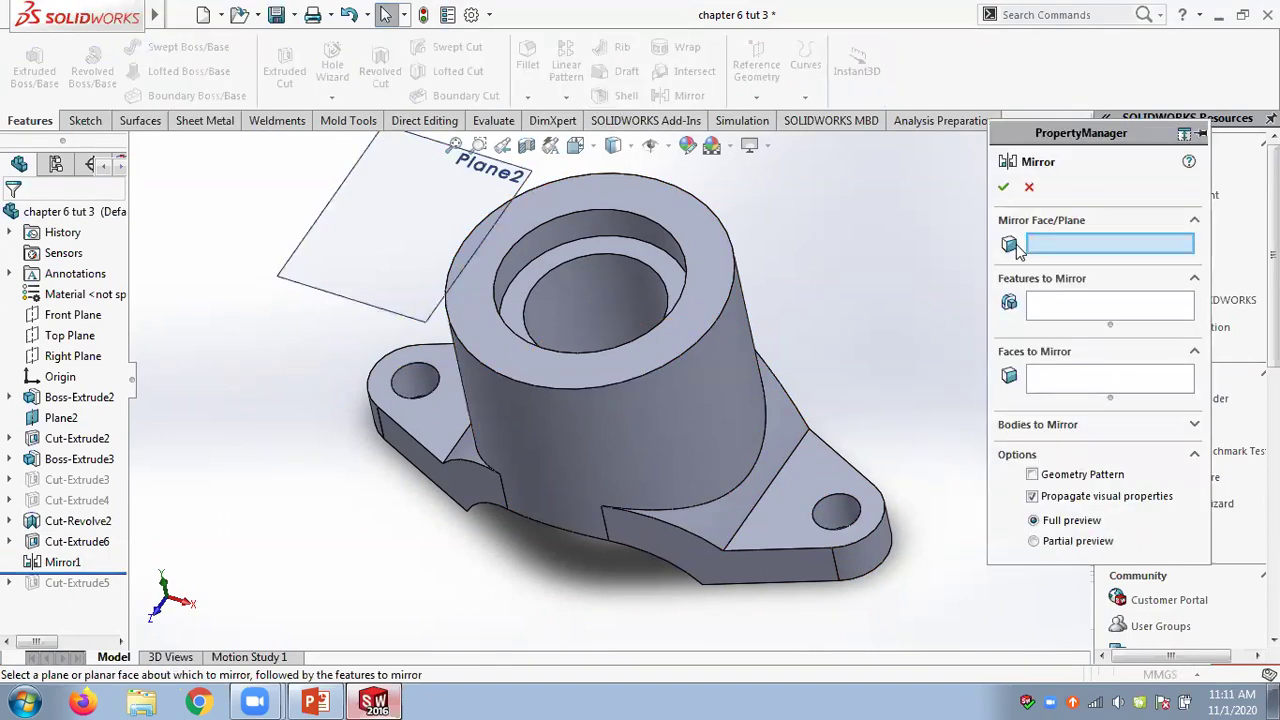
{"action": "left_click", "coordinate": [1061, 313]}
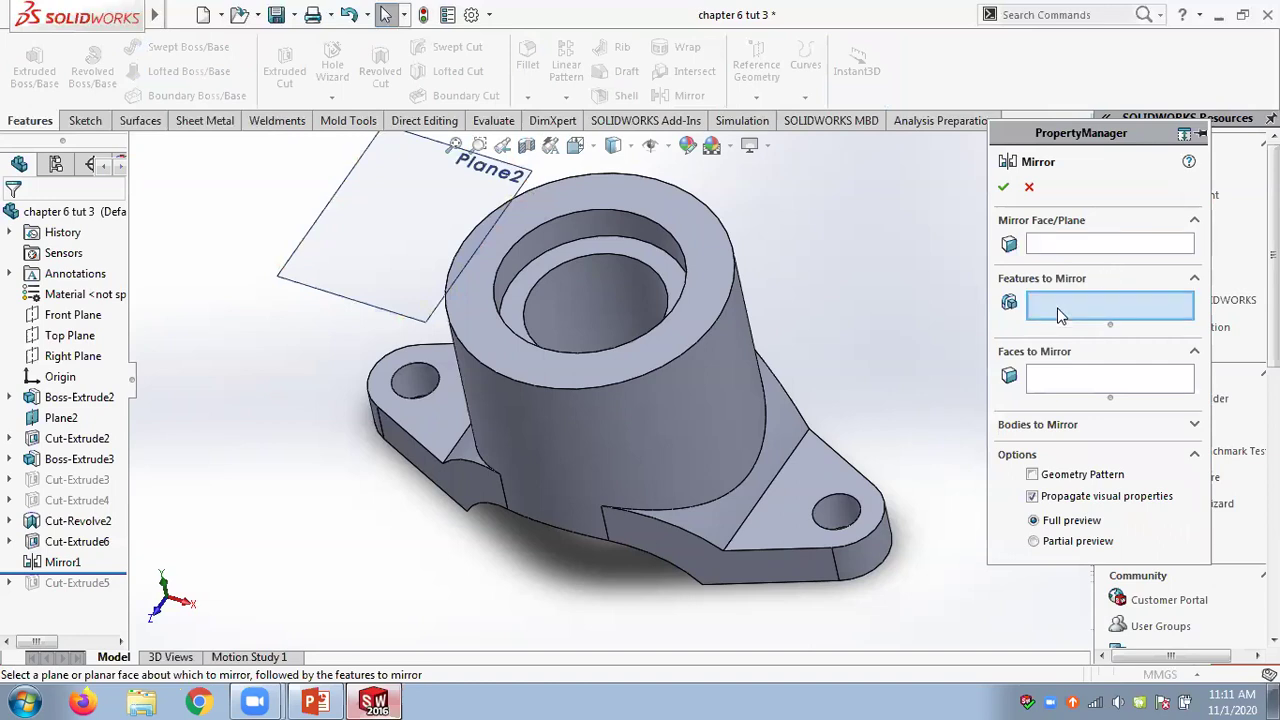
{"action": "left_click", "coordinate": [1067, 388]}
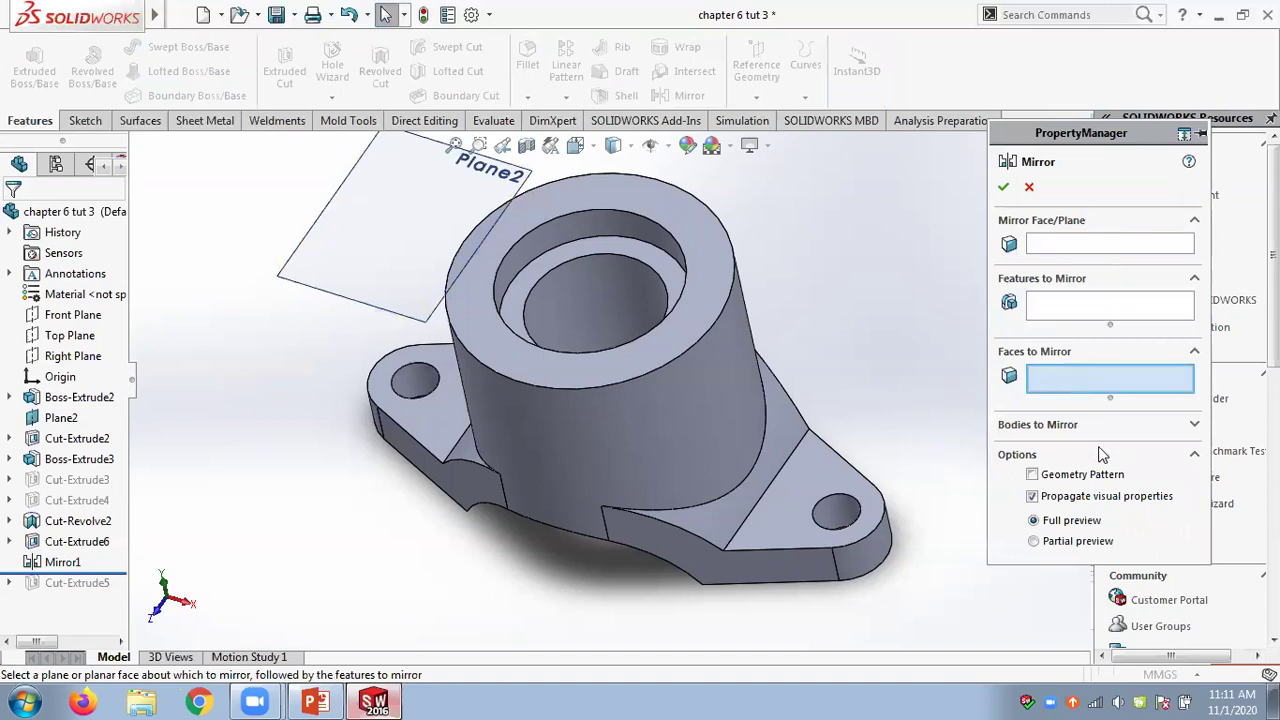
{"action": "left_click", "coordinate": [1037, 426]}
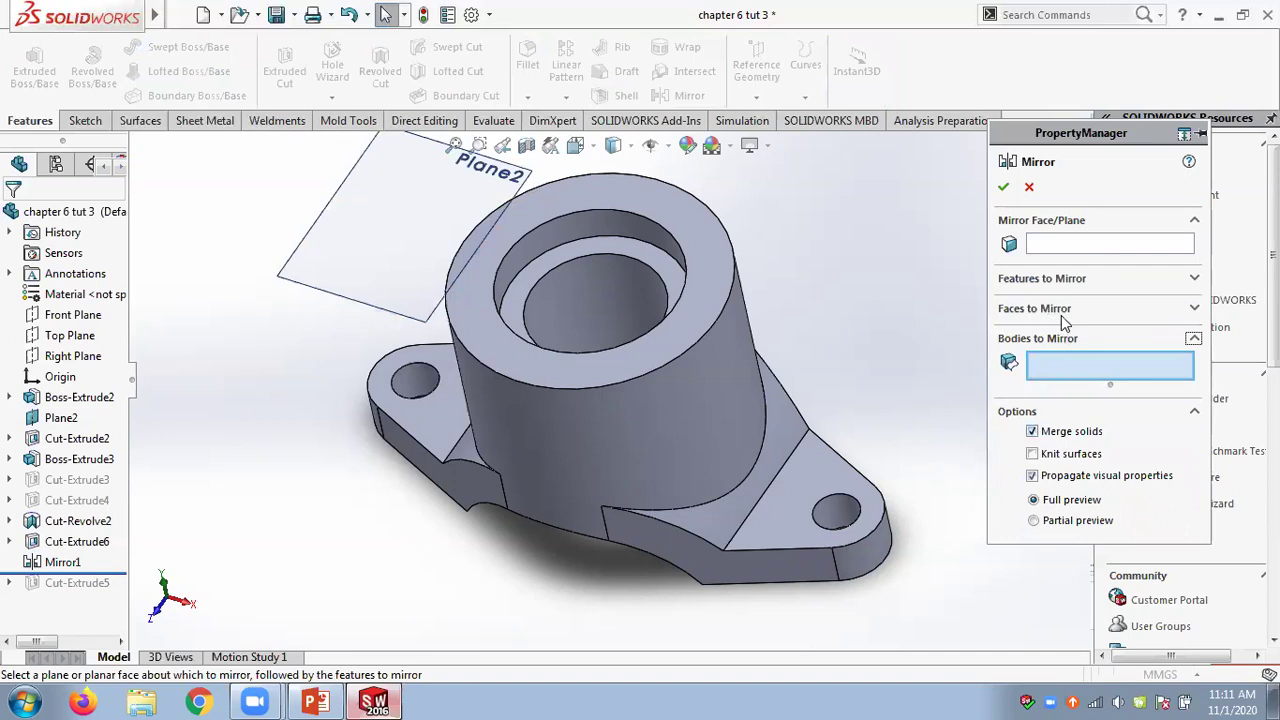
{"action": "left_click", "coordinate": [1166, 279]}
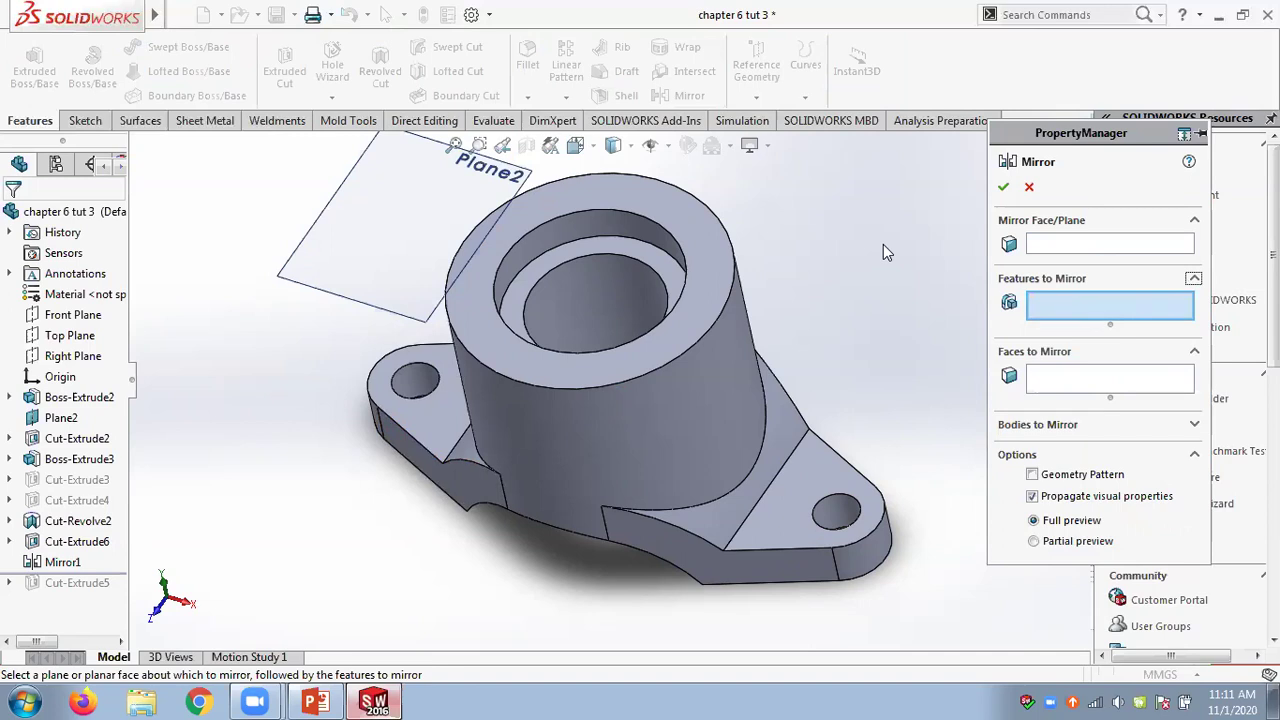
Switch to PowerPoint and review the Chapter 6 slides from the Tutorial 3 drawing through the hole-cutting steps to Exercise 1
{"action": "left_click", "coordinate": [316, 700]}
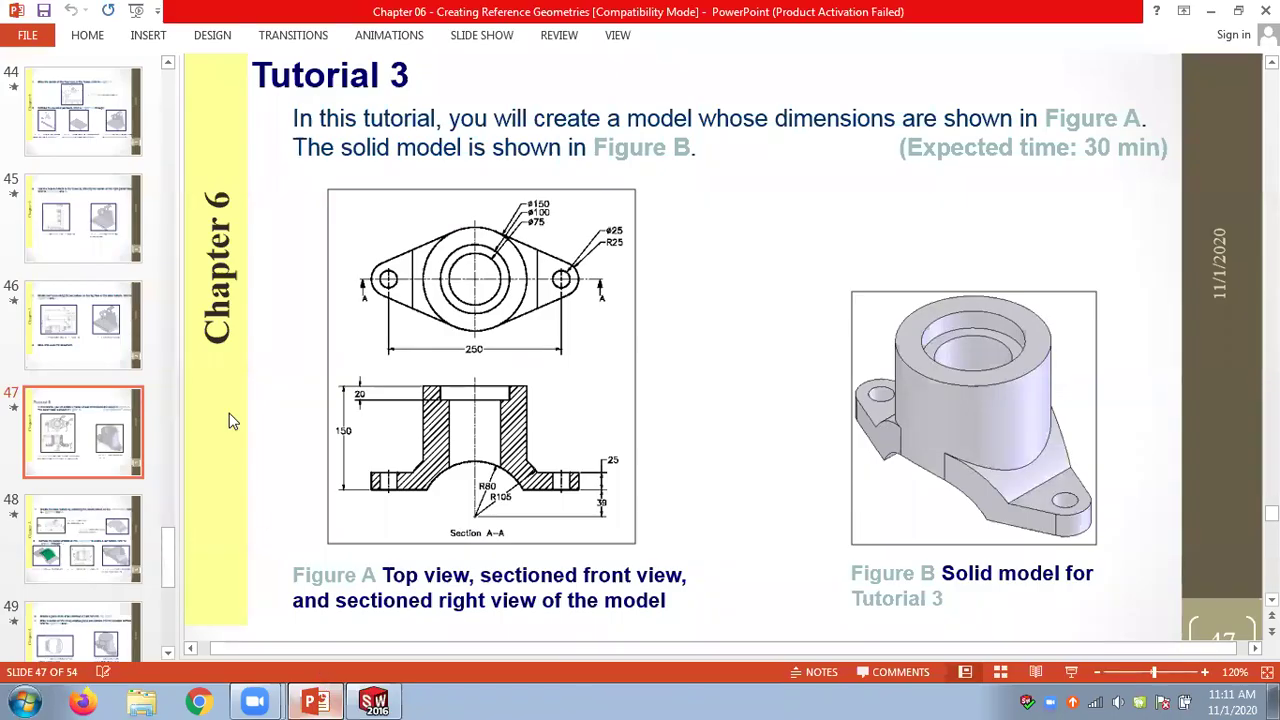
{"action": "left_click", "coordinate": [1097, 673]}
{"action": "left_click", "coordinate": [1097, 673]}
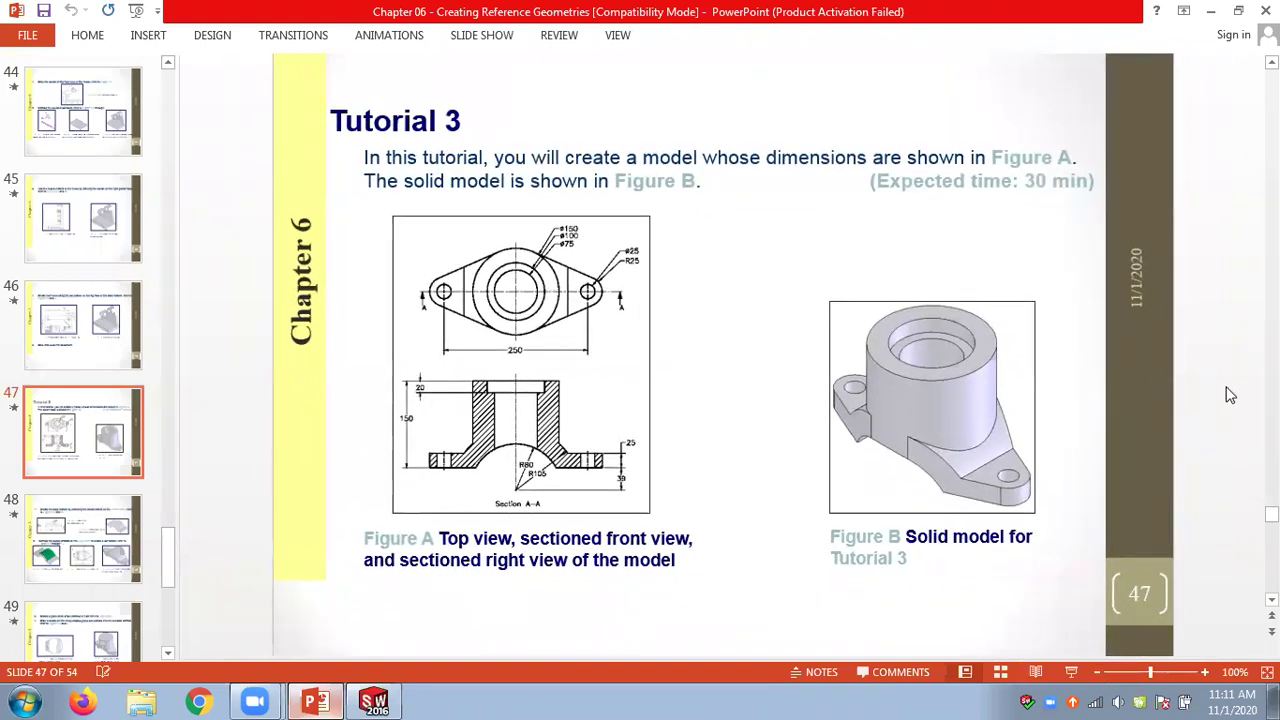
{"action": "scroll", "coordinate": [1230, 395], "scroll_direction": "down", "scroll_amount": 4}
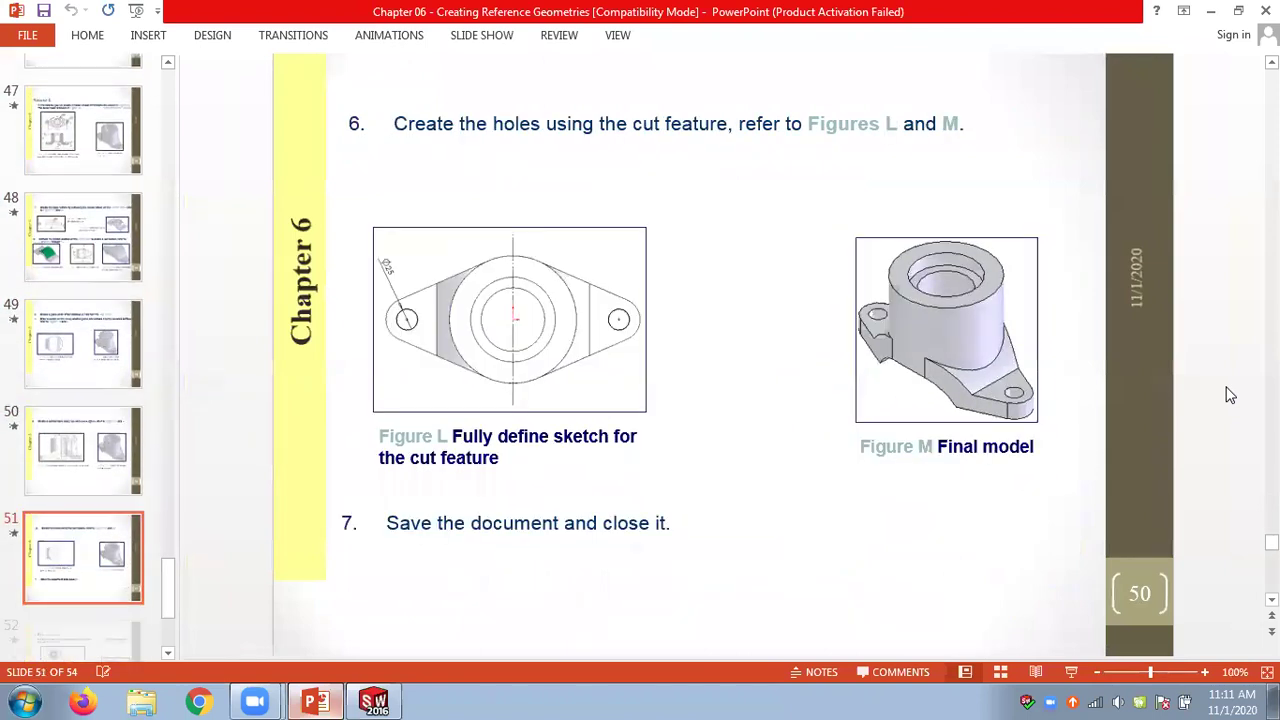
{"action": "scroll", "coordinate": [1230, 395], "scroll_direction": "down", "scroll_amount": 1}
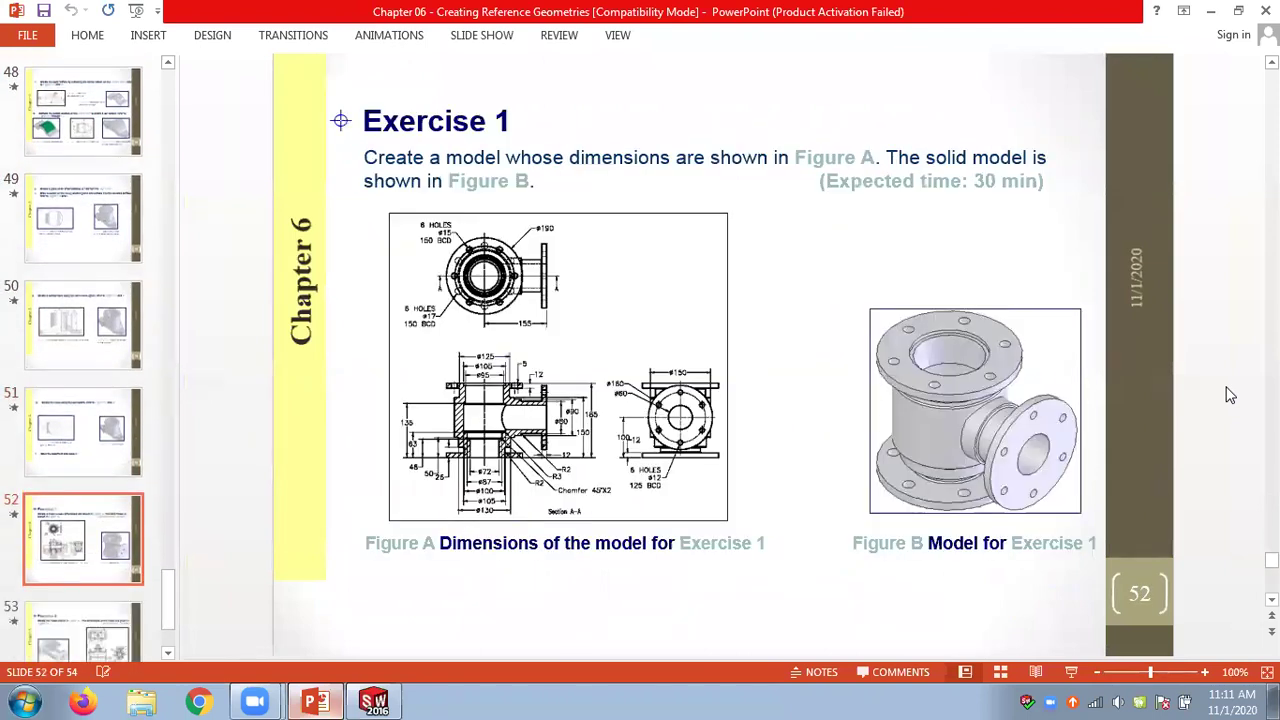
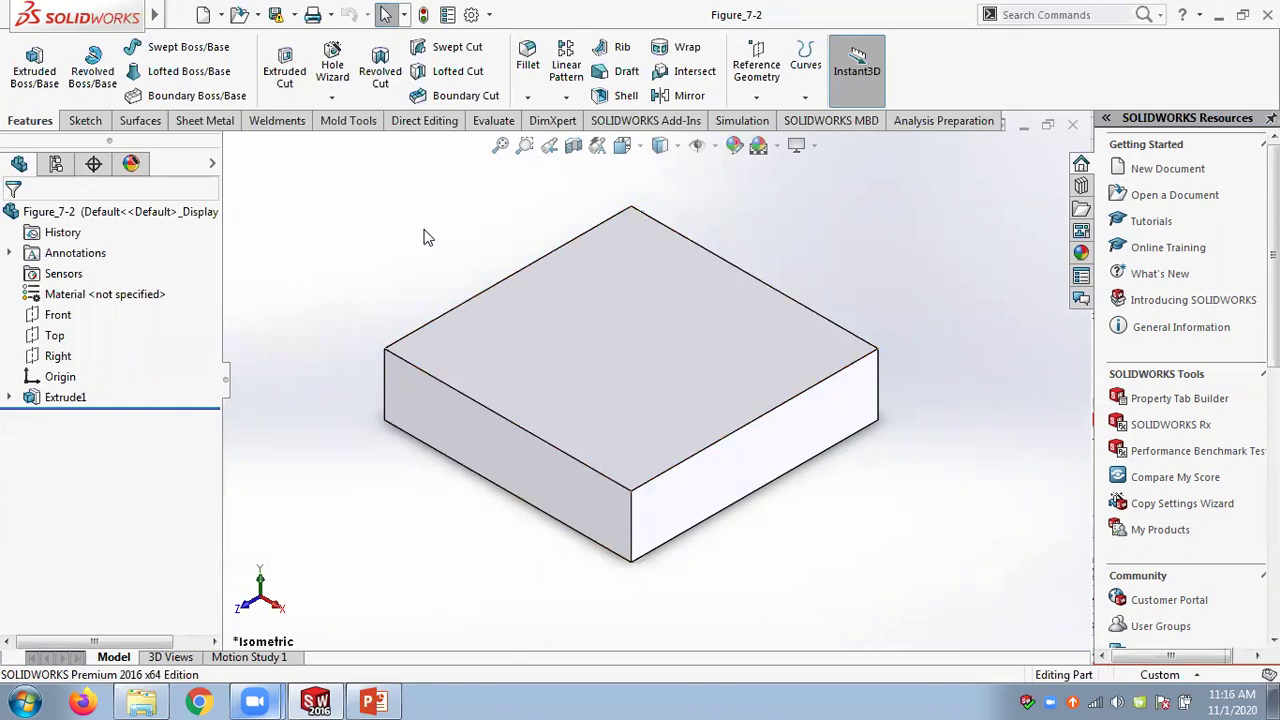
Check the available hole tools, and switch to PowerPoint to read how to reach the Simple Hole command in Chapter 7
{"action": "left_click", "coordinate": [338, 99]}
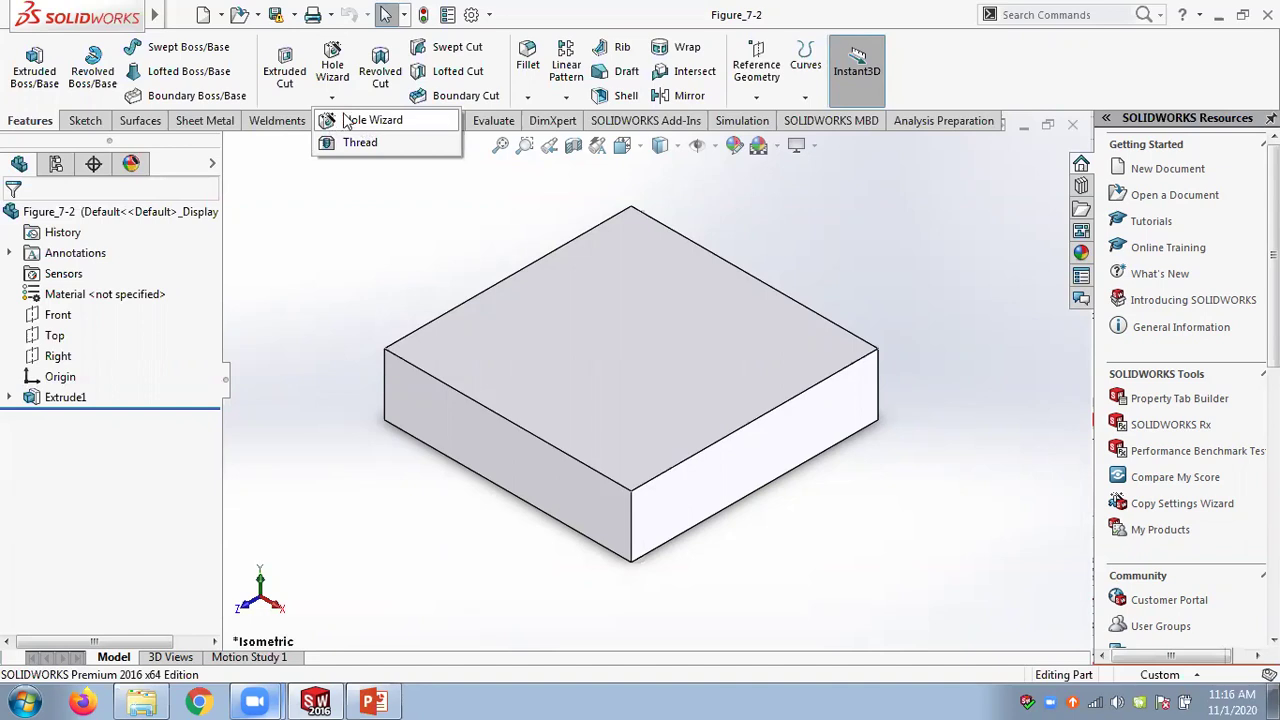
{"action": "left_click", "coordinate": [346, 178]}
{"action": "left_click", "coordinate": [373, 702]}
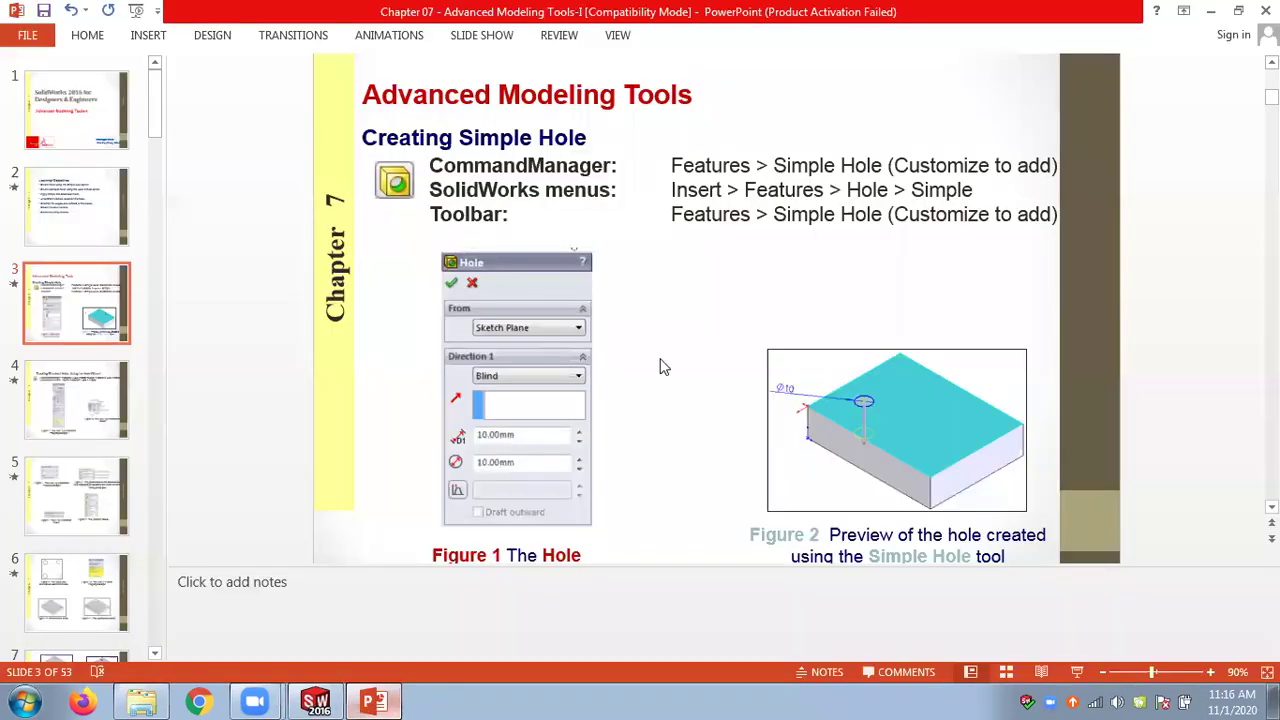
{"action": "left_click_drag", "start_coordinate": [776, 160], "coordinate": [883, 163]}
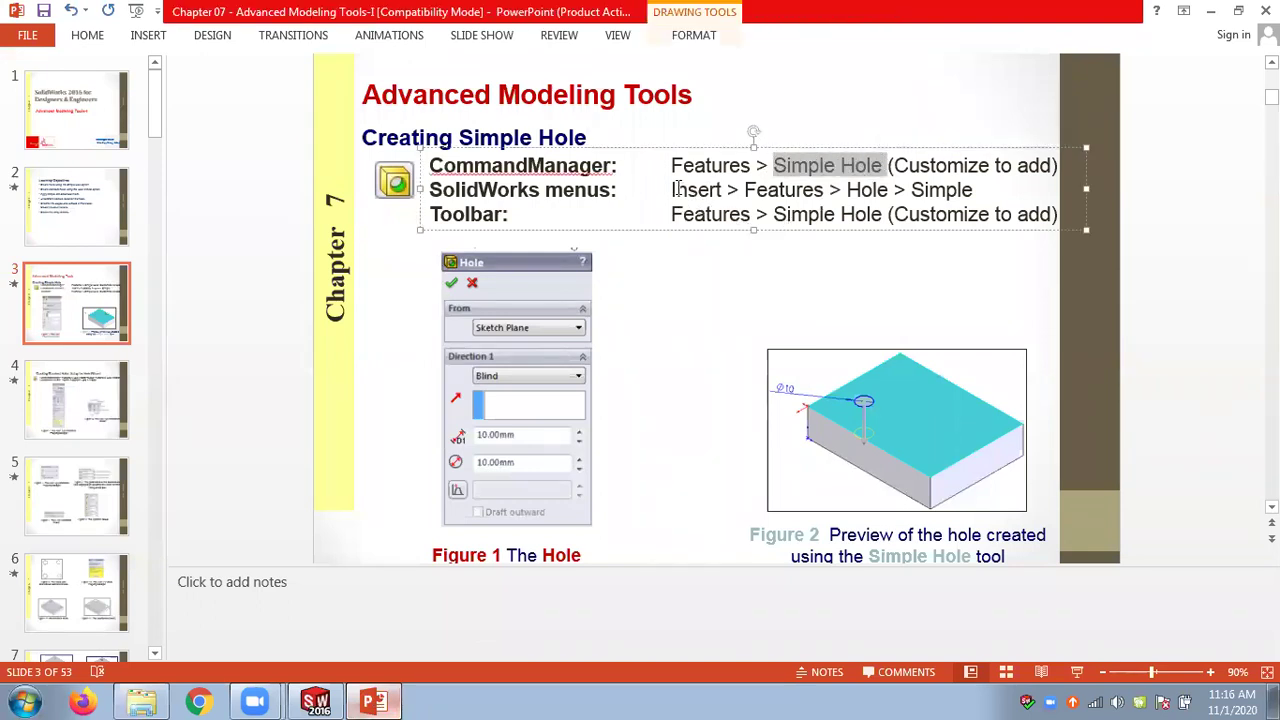
{"action": "left_click_drag", "start_coordinate": [894, 166], "coordinate": [1050, 177]}
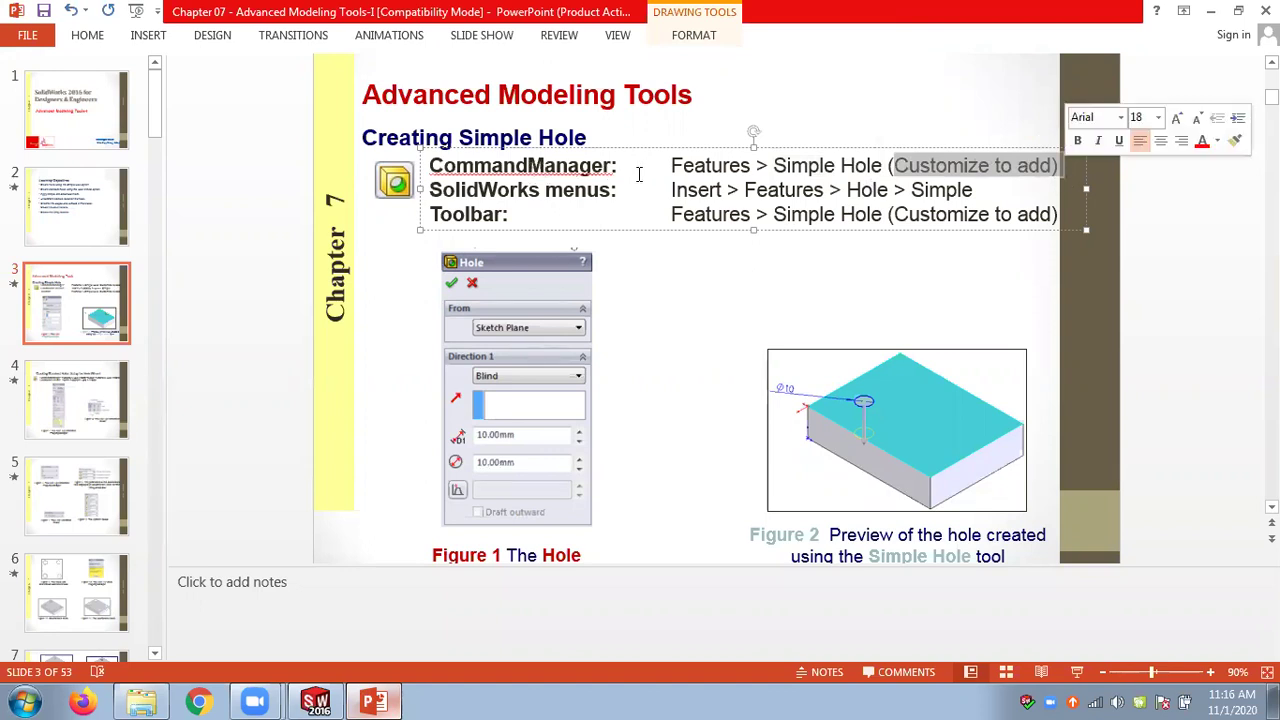
{"action": "left_click", "coordinate": [922, 168]}
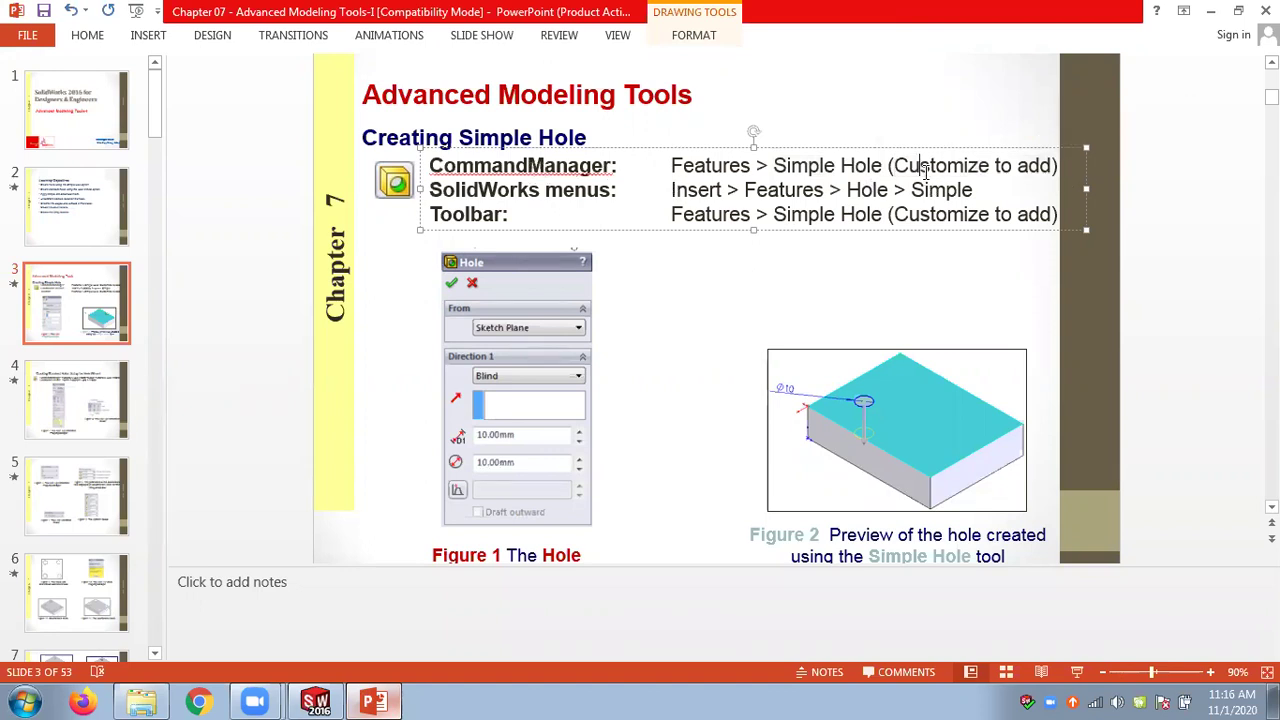
{"action": "left_click_drag", "start_coordinate": [668, 190], "coordinate": [978, 192]}
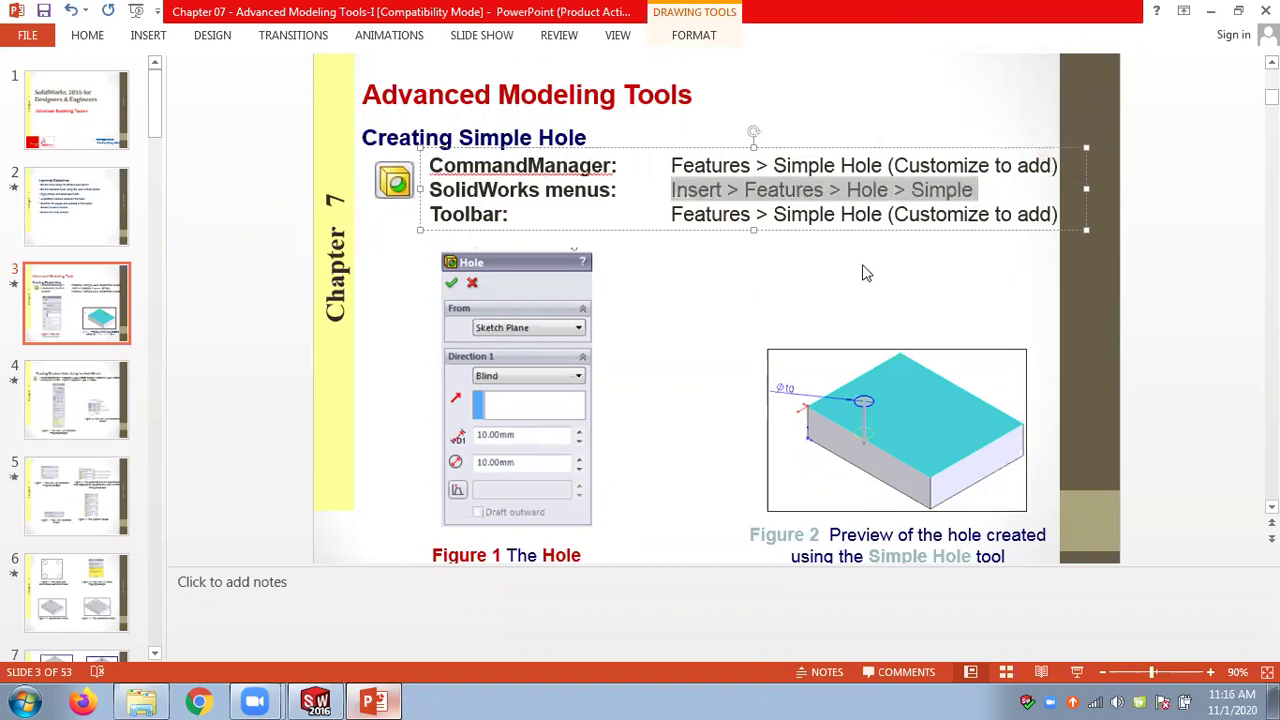
Switch to SOLIDWORKS and place a Simple Hole on the block's top face, between its centre and the left corner
{"action": "left_click", "coordinate": [316, 702]}
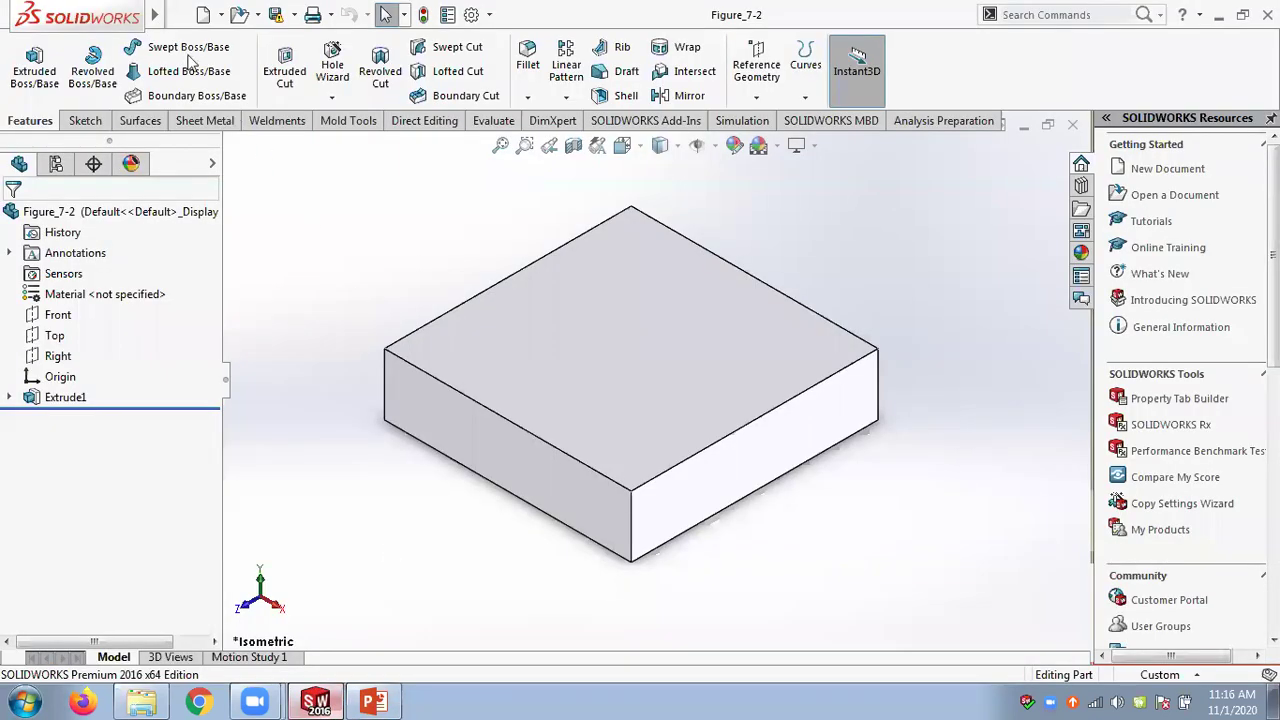
{"action": "mouse_move", "coordinate": [160, 17]}
{"action": "left_click", "coordinate": [289, 15]}
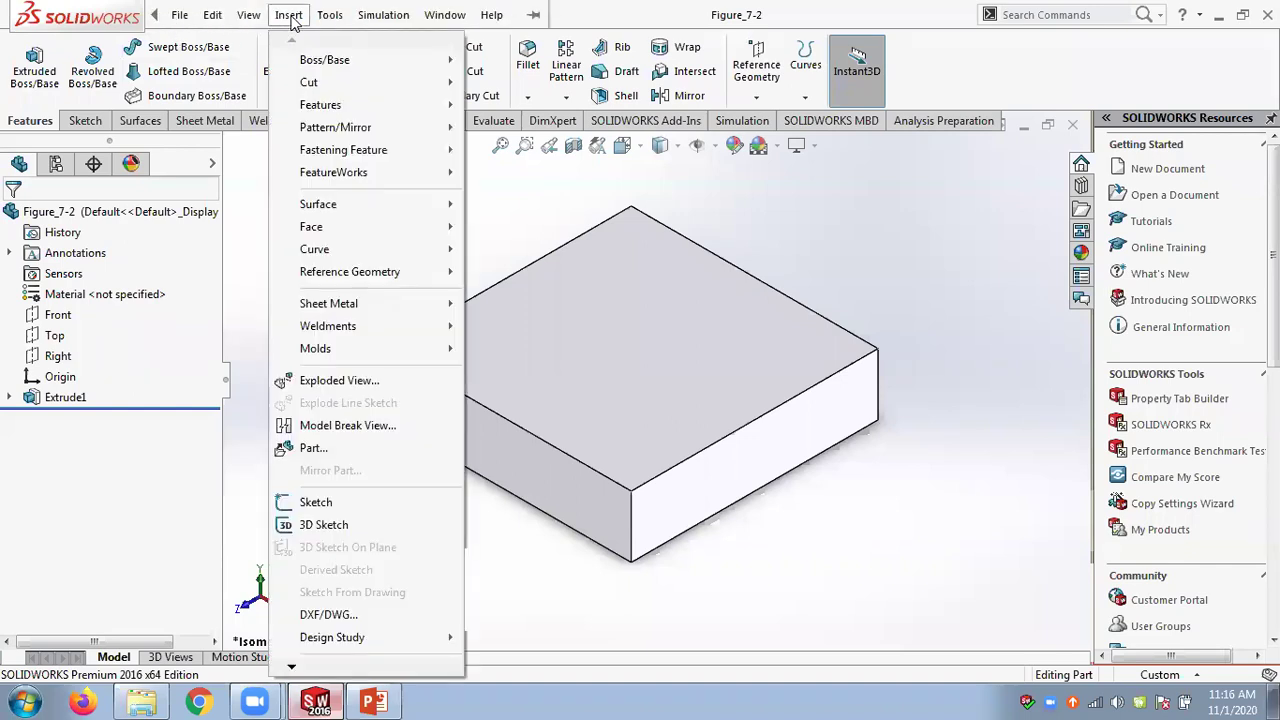
{"action": "mouse_move", "coordinate": [400, 106]}
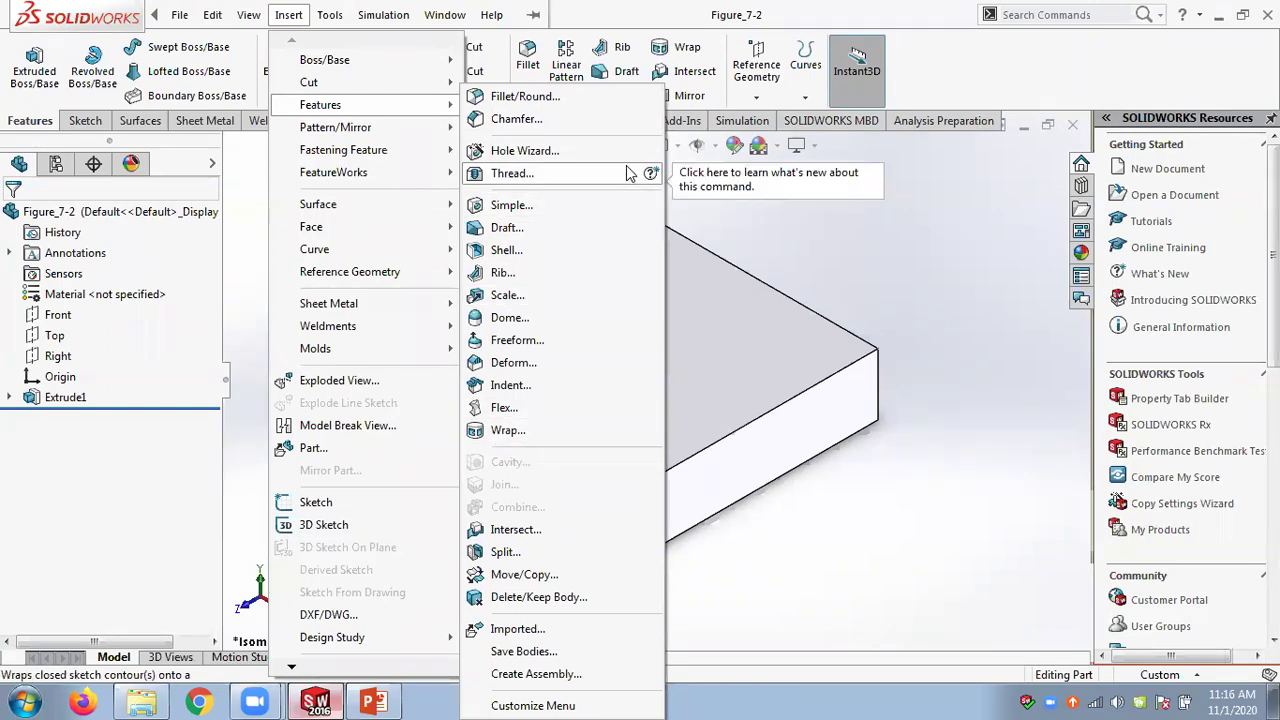
{"action": "left_click", "coordinate": [505, 208]}
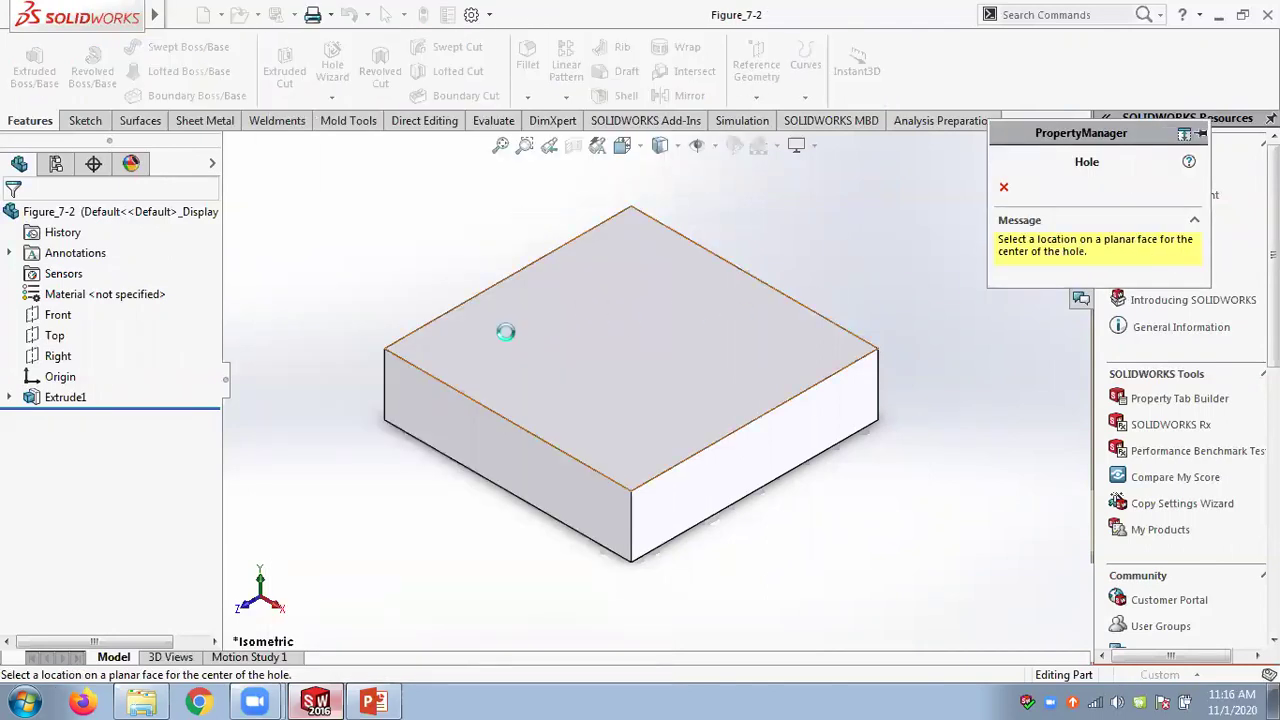
{"action": "left_click", "coordinate": [505, 332]}
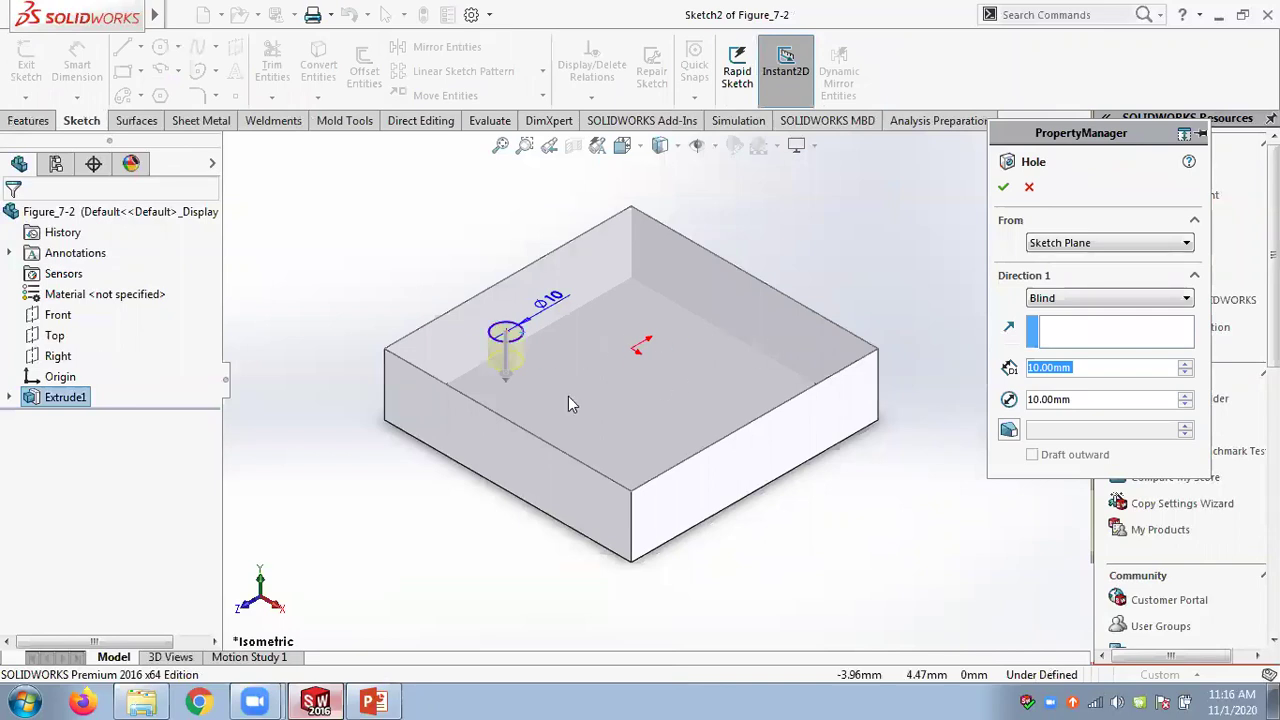
Set the diameter of the simple hole on the block's top face to 20 mm
{"action": "scroll", "coordinate": [505, 348], "scroll_direction": "down", "scroll_amount": 3}
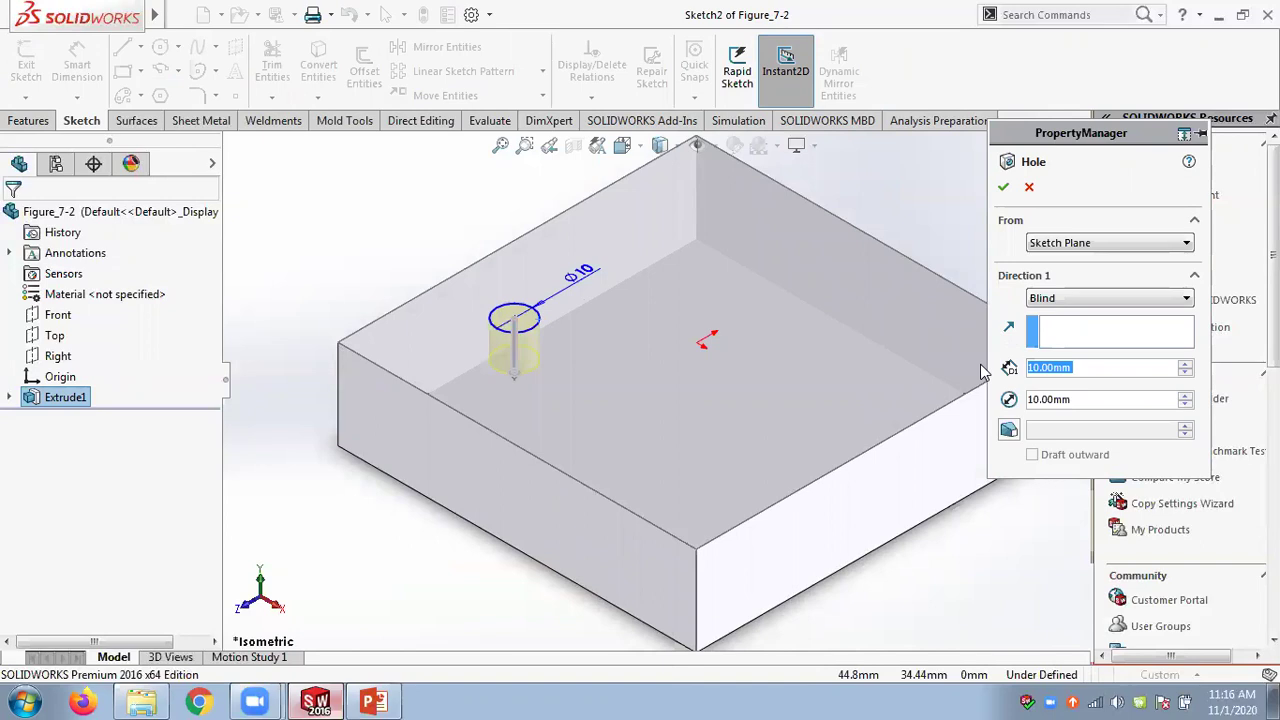
{"action": "left_click", "coordinate": [588, 281]}
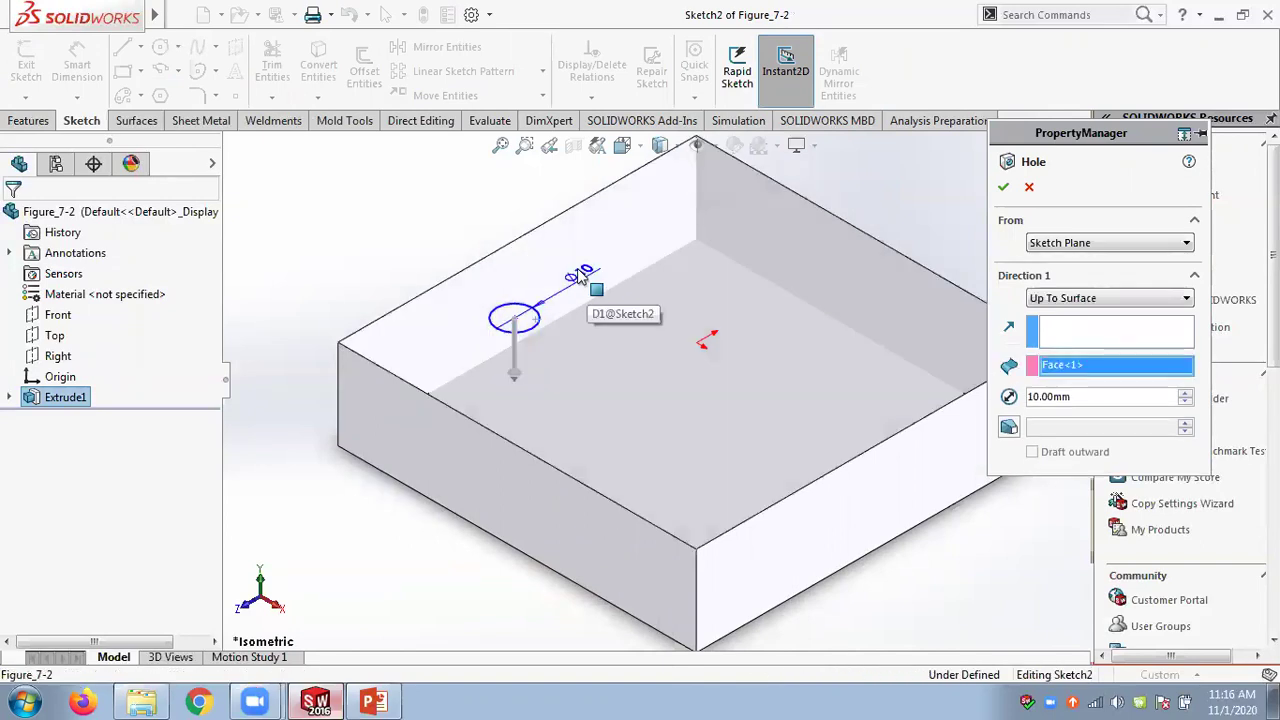
{"action": "left_click", "coordinate": [1010, 191]}
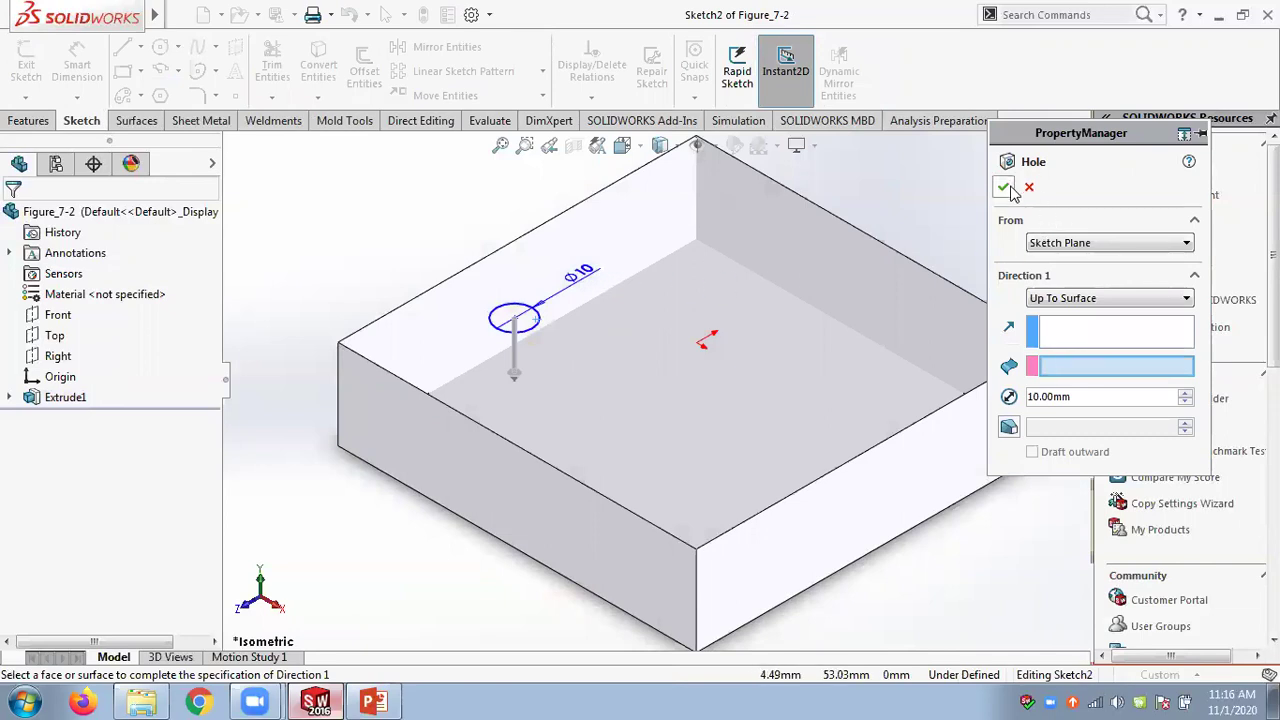
{"action": "left_click_drag", "start_coordinate": [1076, 396], "coordinate": [983, 400]}
{"action": "left_click", "coordinate": [1185, 393]}
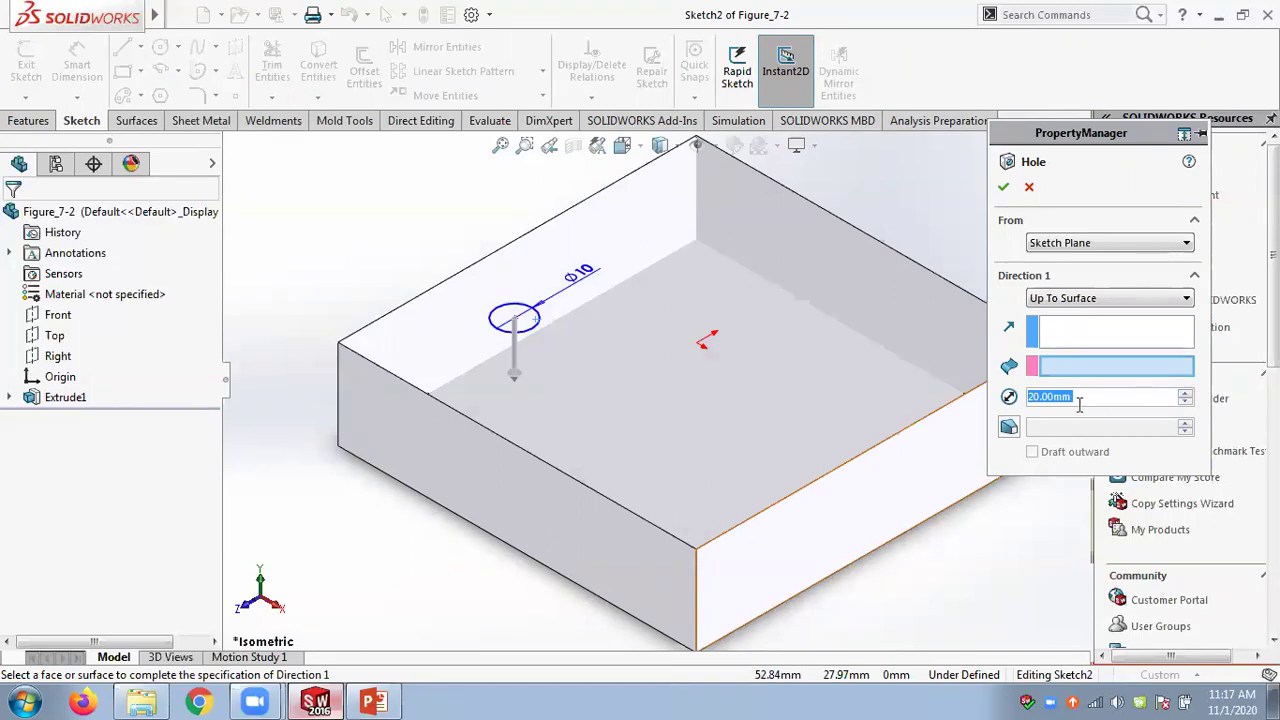
{"action": "left_click", "coordinate": [1004, 188]}
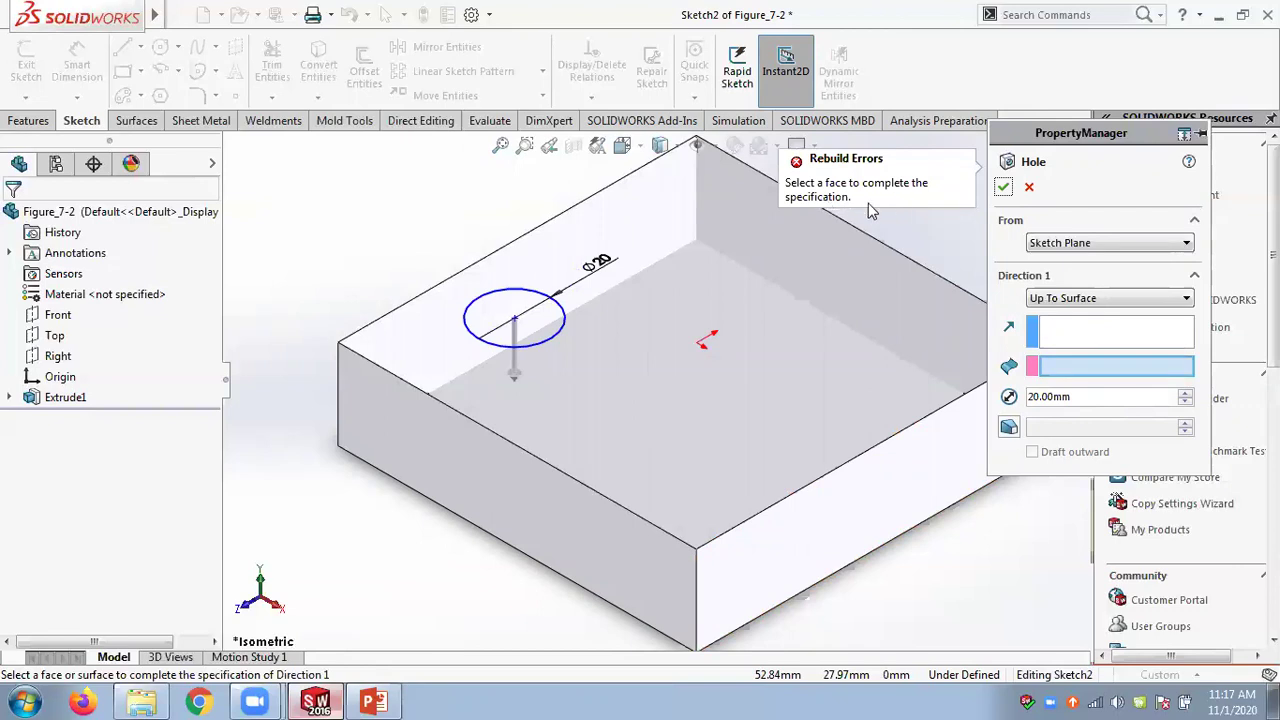
Set the hole's end condition to Blind and create the hole
{"action": "left_click", "coordinate": [635, 277]}
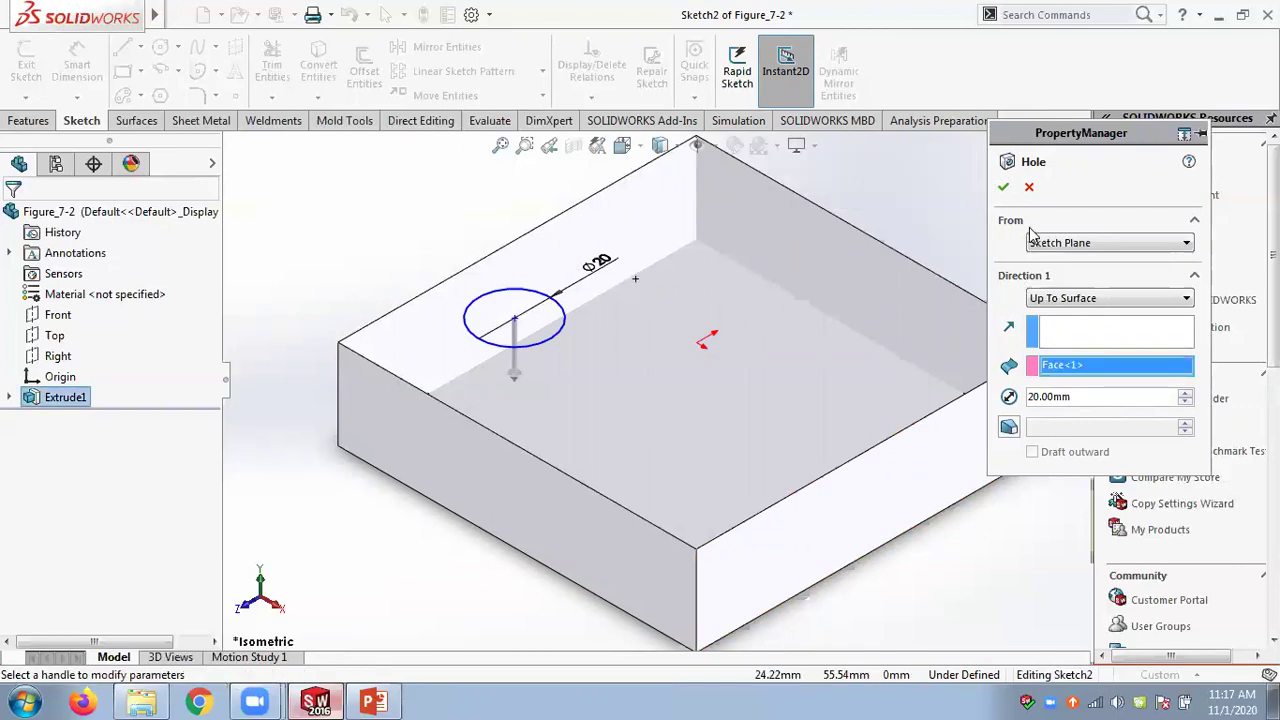
{"action": "left_click", "coordinate": [1058, 302]}
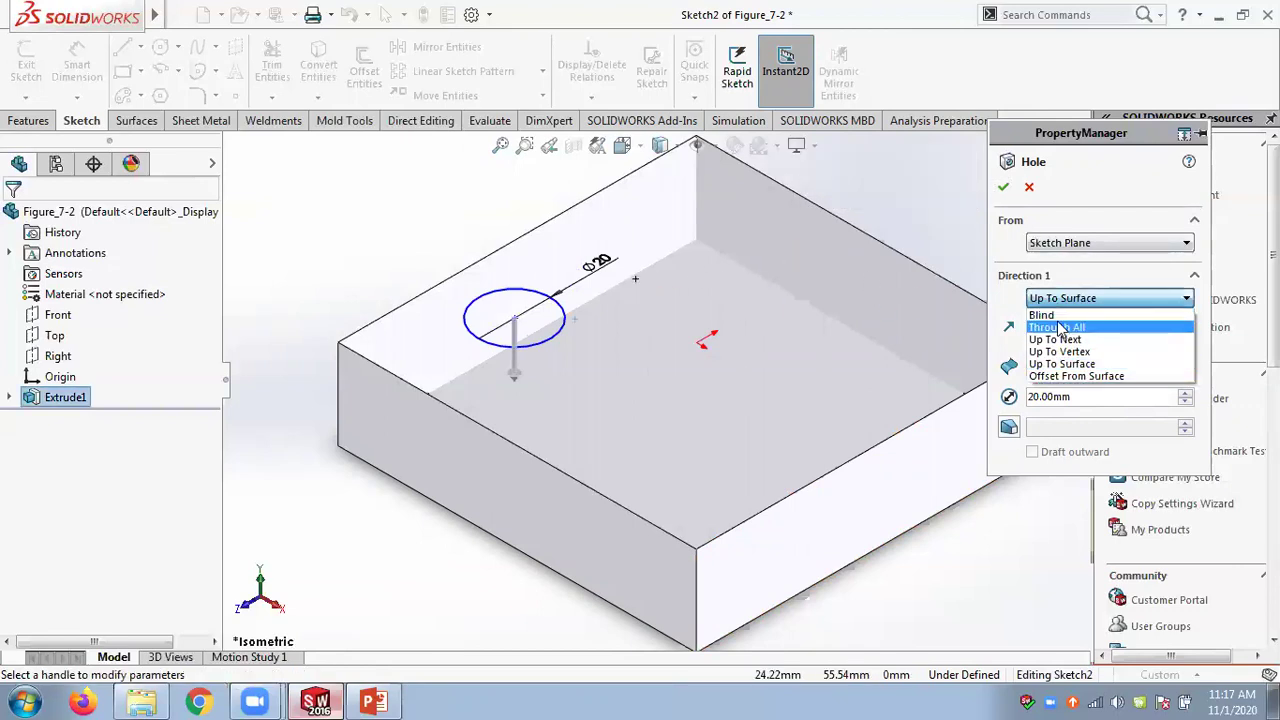
{"action": "left_click", "coordinate": [1042, 315]}
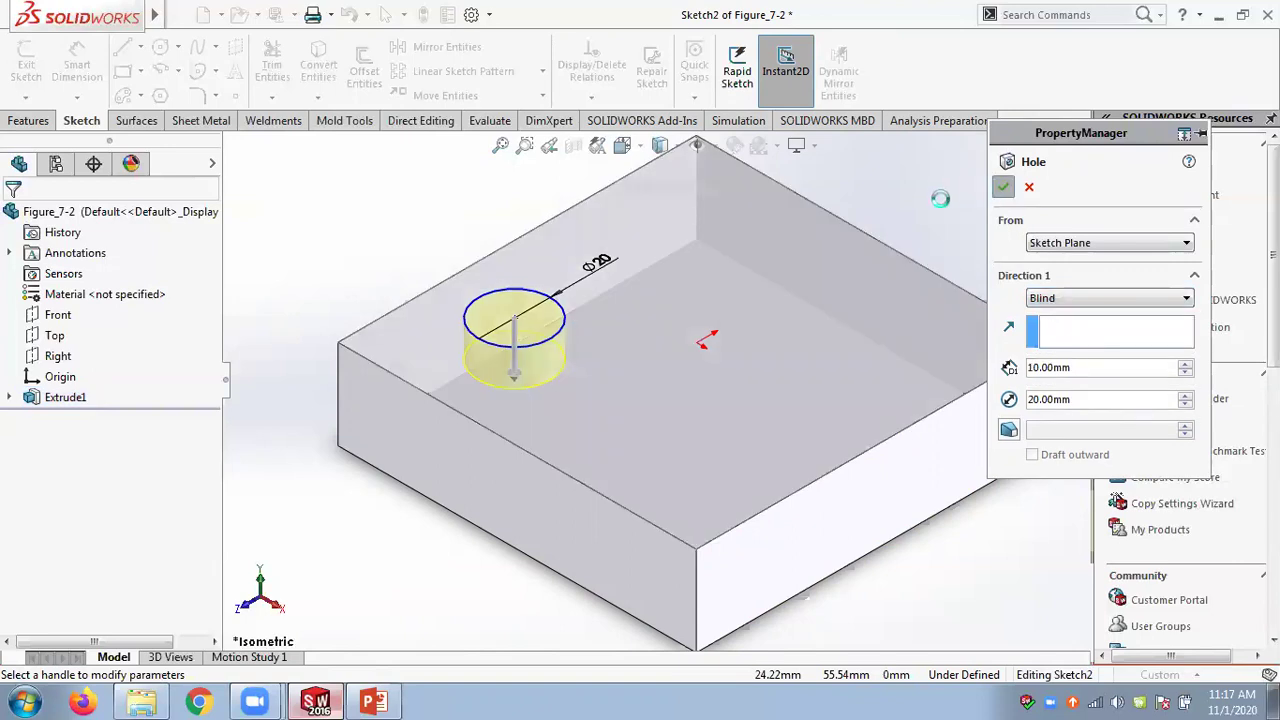
{"action": "key", "text": "Return"}
{"action": "middle_click_drag", "start_coordinate": [923, 251], "coordinate": [840, 334]}
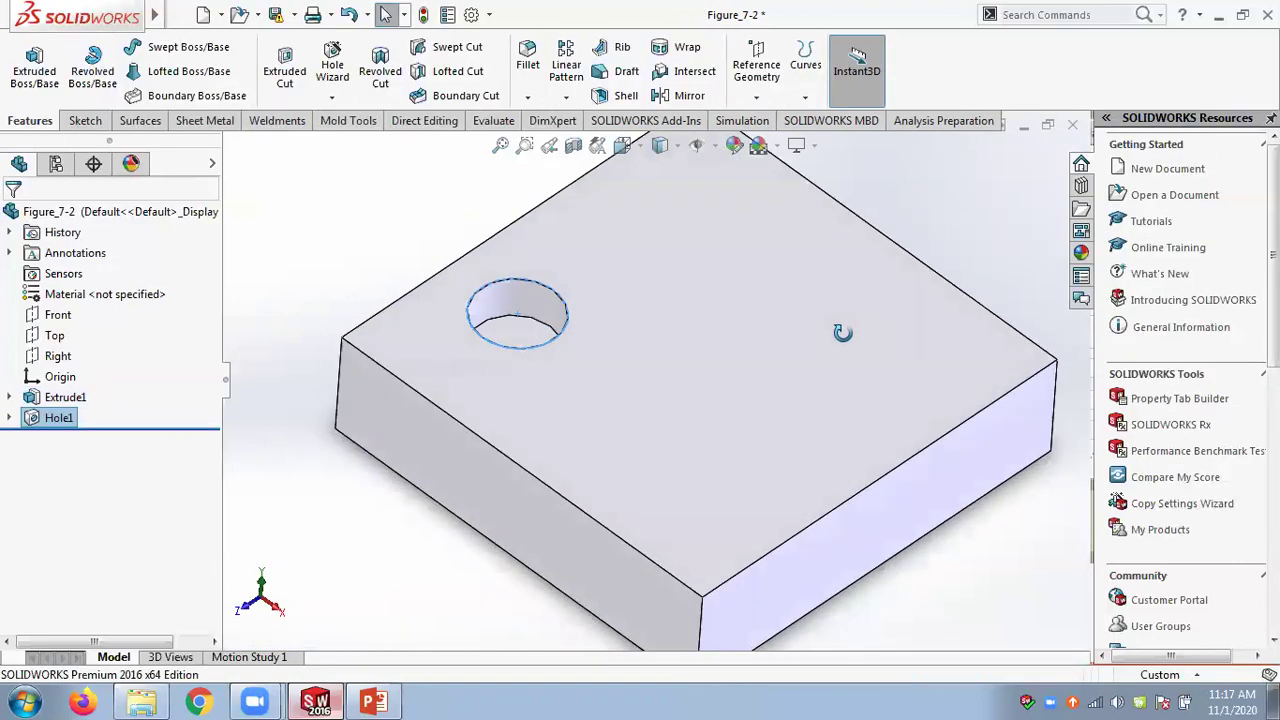
Delete the hole feature together with its dependent sketch
{"action": "left_click", "coordinate": [10, 418]}
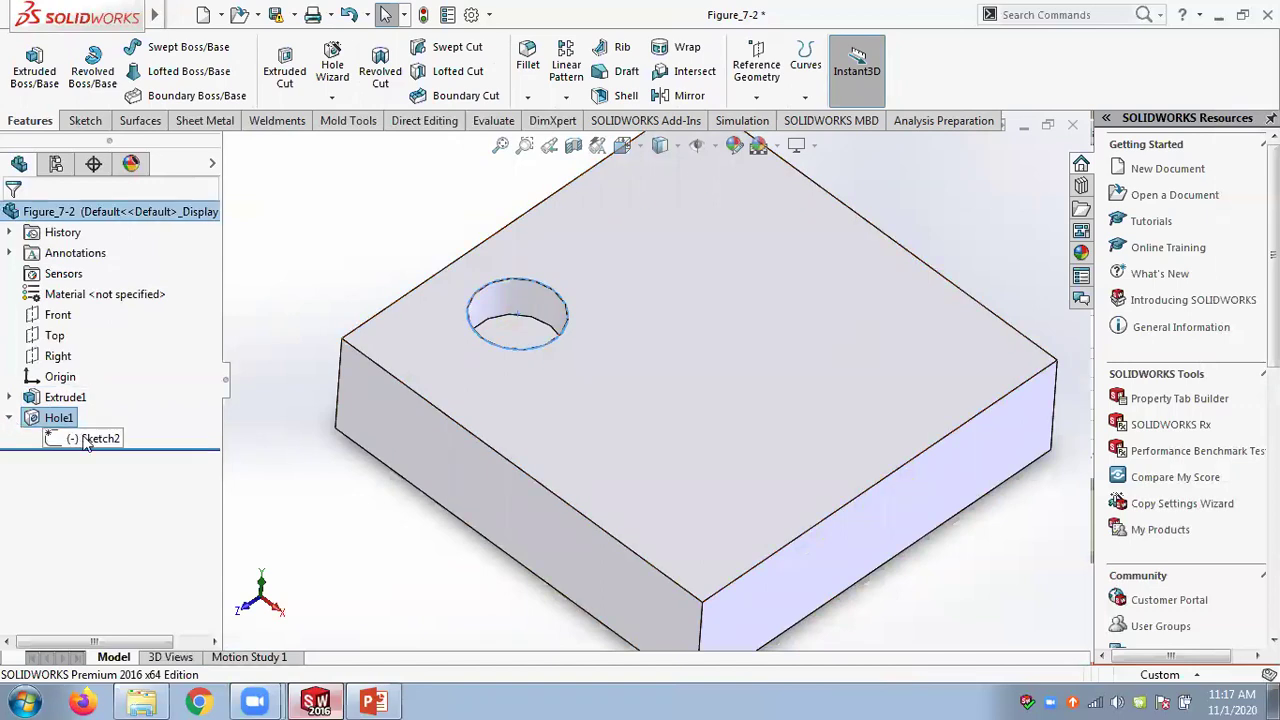
{"action": "right_click", "coordinate": [57, 421]}
{"action": "left_click", "coordinate": [108, 433]}
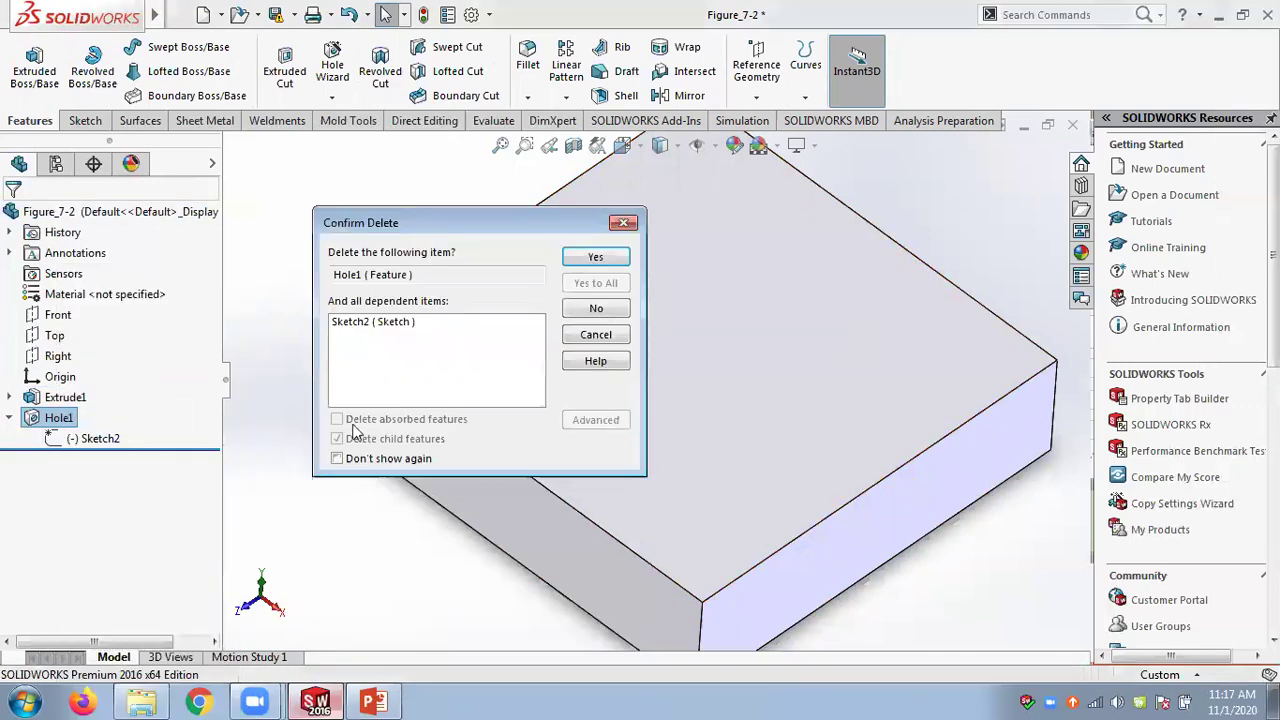
{"action": "left_click", "coordinate": [596, 259]}
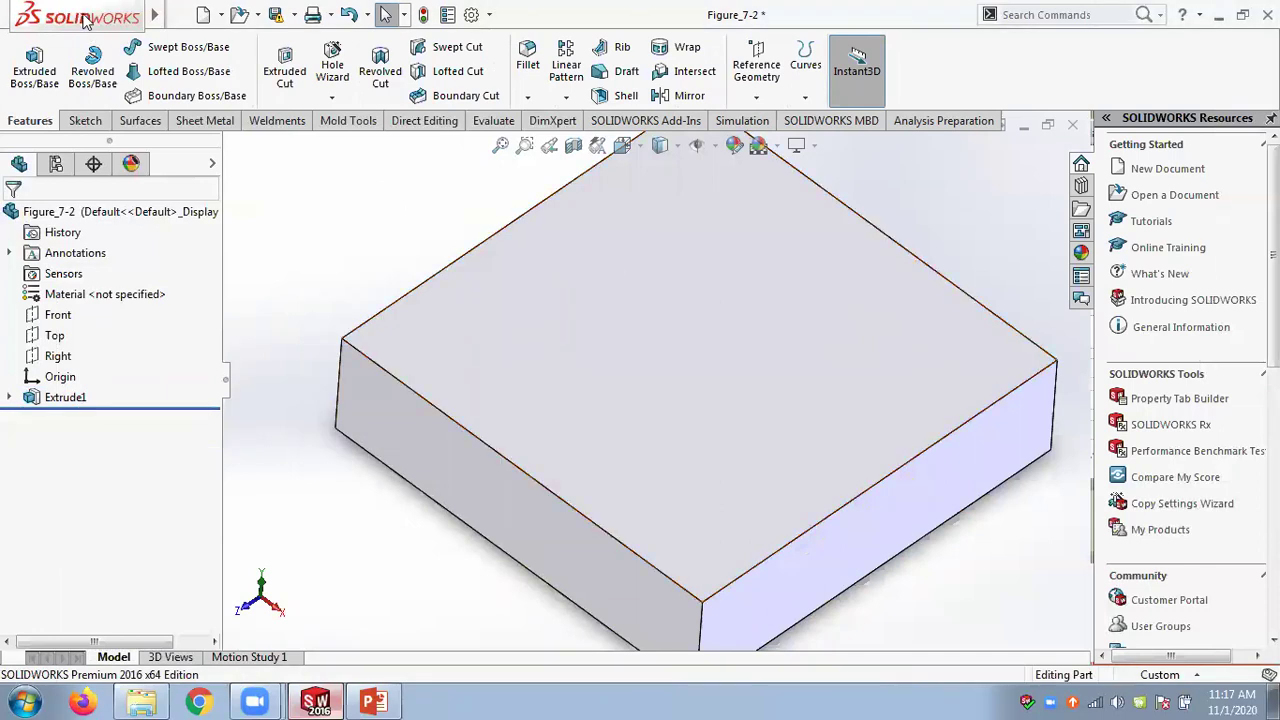
Create a Blind simple hole, 20 mm in diameter and 10 mm deep, on the block's top face near the left corner
{"action": "mouse_move", "coordinate": [85, 20]}
{"action": "left_click", "coordinate": [287, 14]}
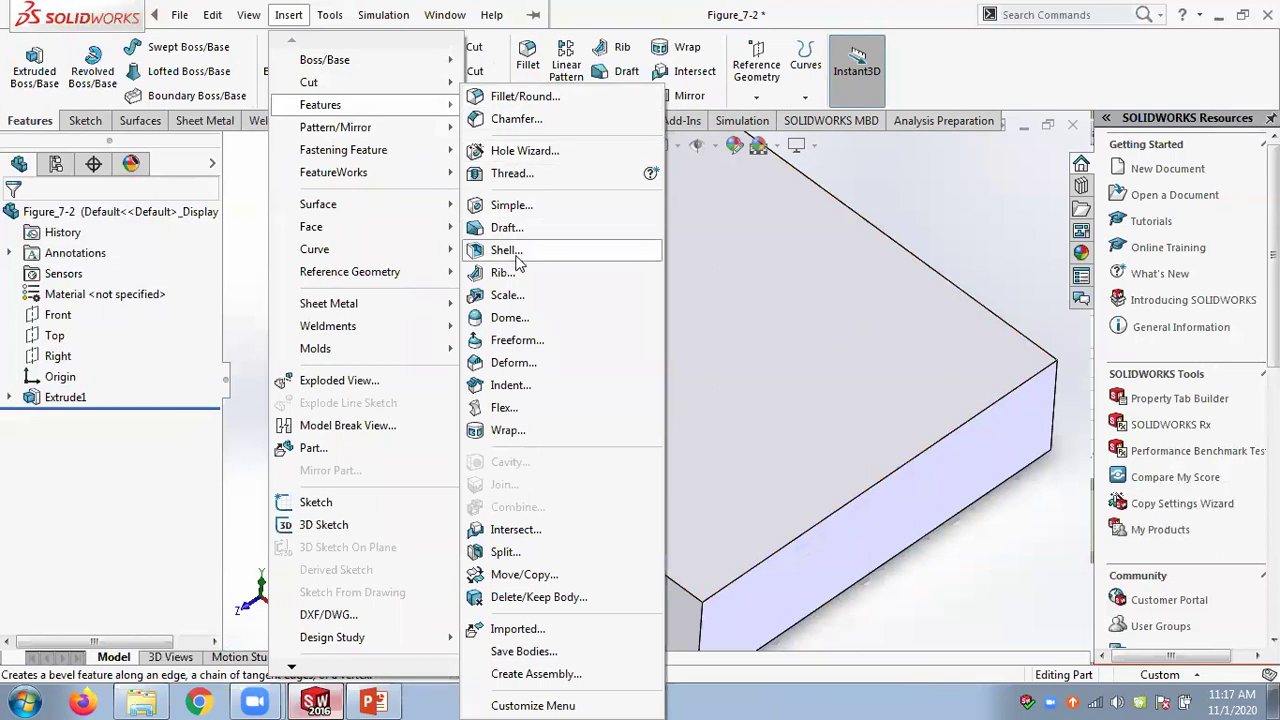
{"action": "left_click", "coordinate": [525, 206]}
{"action": "left_click", "coordinate": [527, 345]}
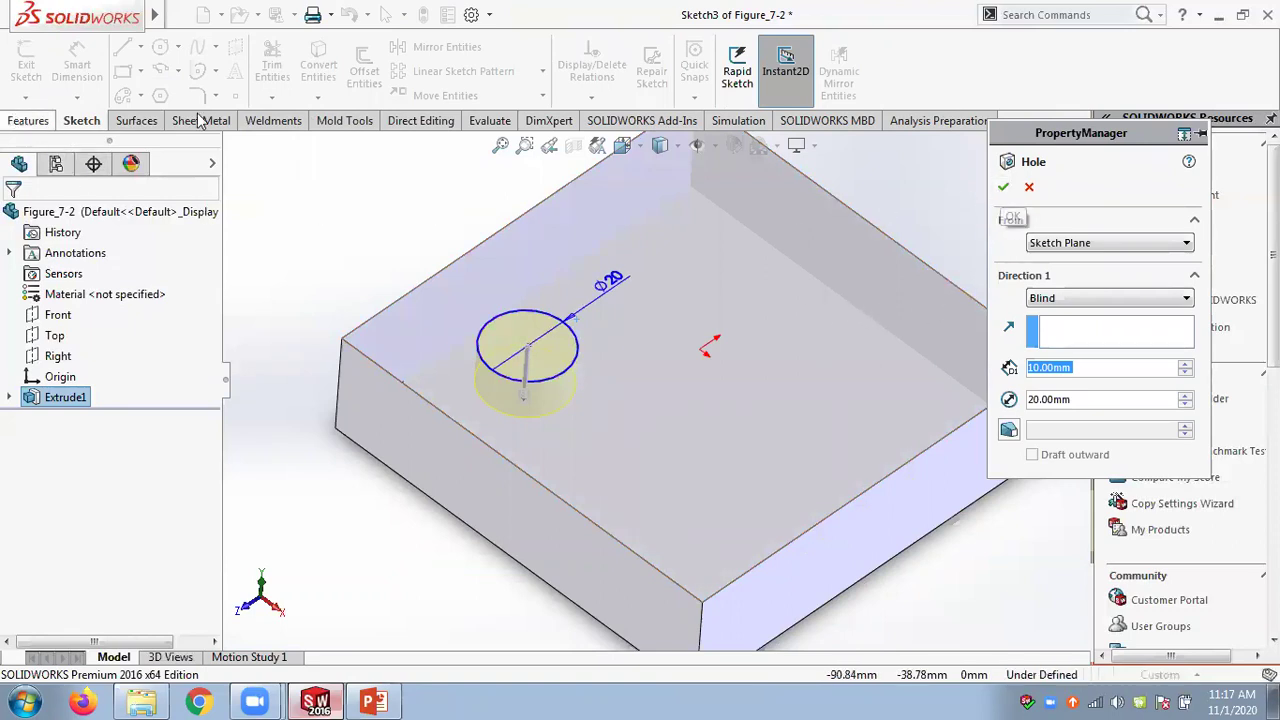
{"action": "left_click", "coordinate": [1003, 187]}
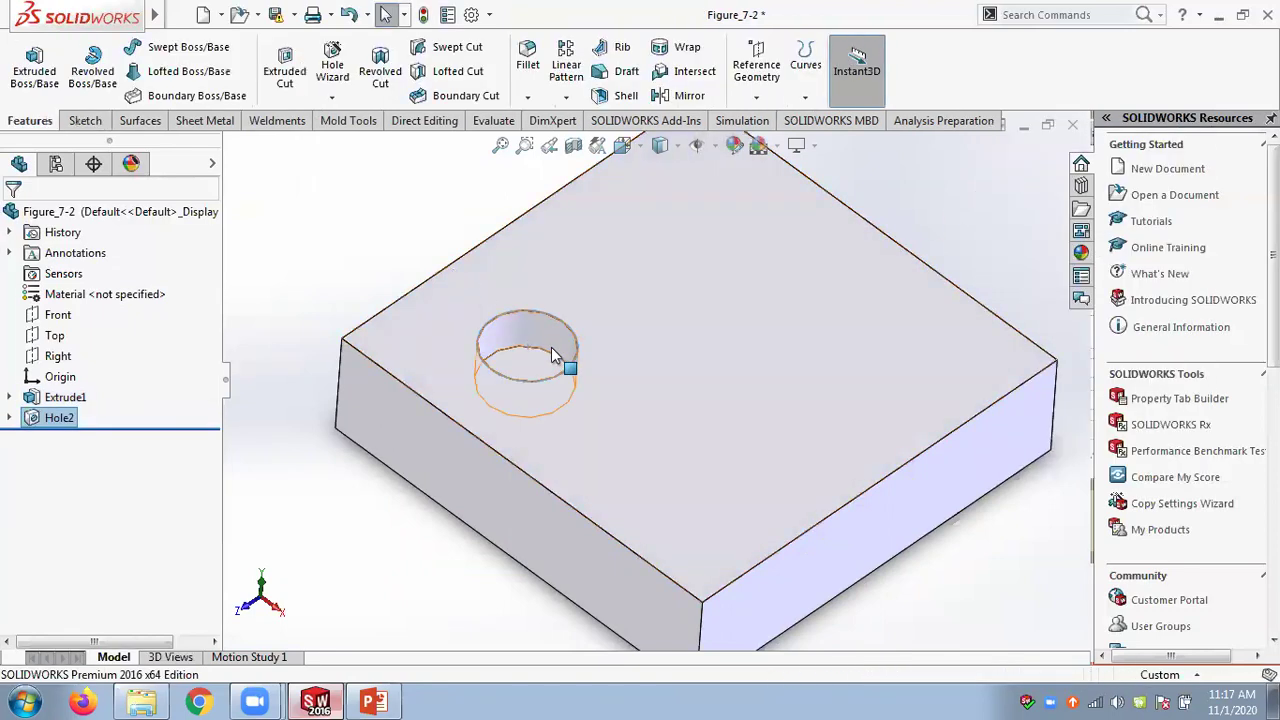
Edit the hole's sketch and dimension the circle's centre 25 mm from the top face's rear-left edge
{"action": "left_click", "coordinate": [9, 418]}
{"action": "right_click", "coordinate": [92, 438]}
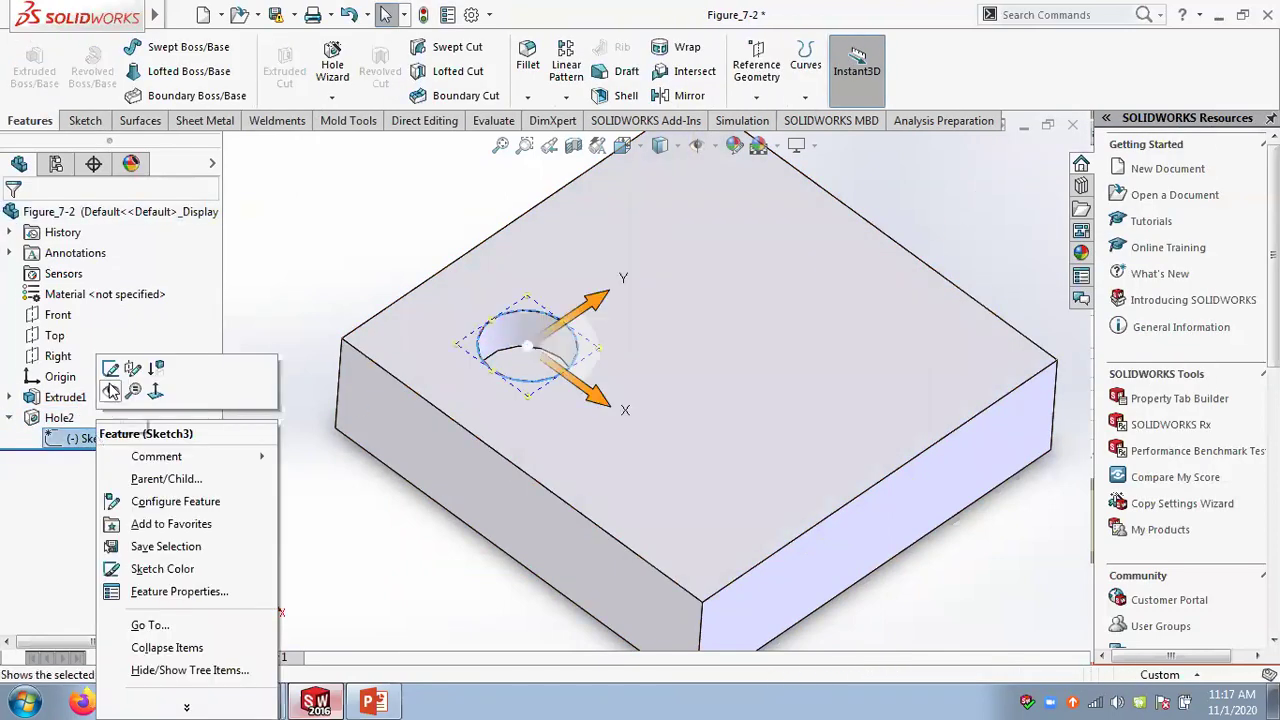
{"action": "left_click", "coordinate": [110, 368]}
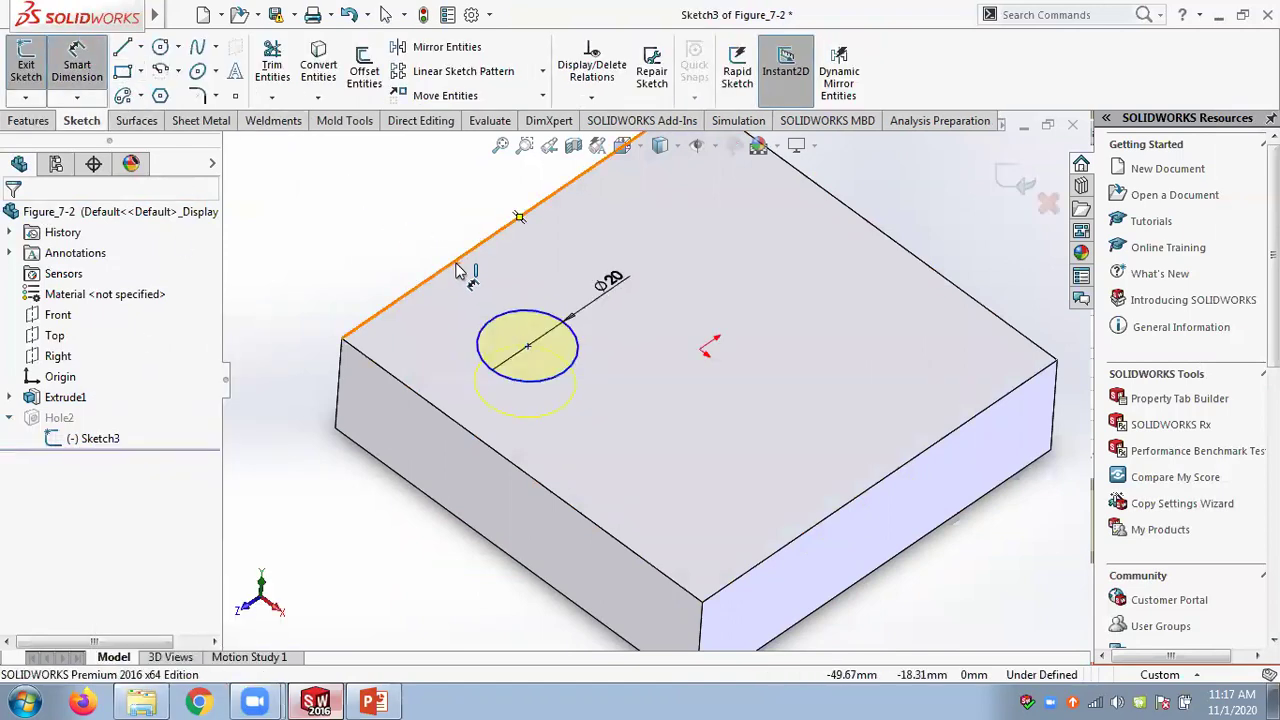
{"action": "left_click", "coordinate": [512, 225]}
{"action": "left_click", "coordinate": [528, 345]}
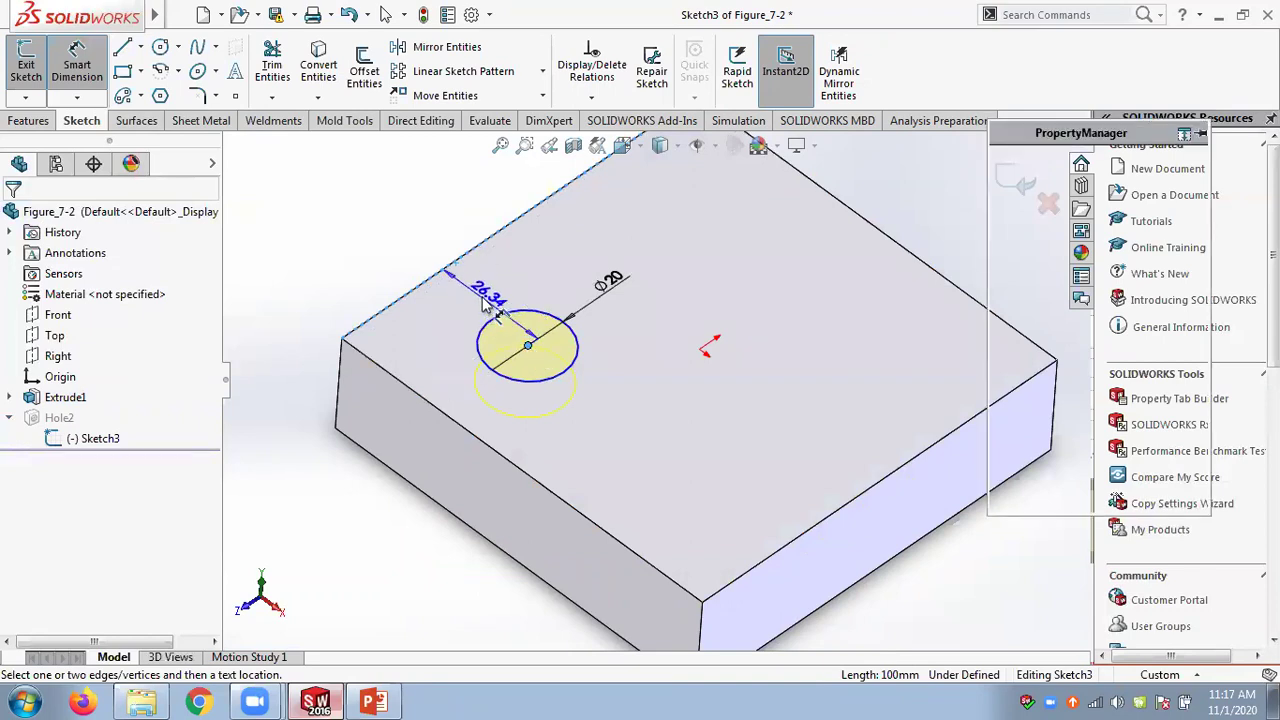
{"action": "left_click", "coordinate": [481, 295]}
{"action": "type", "text": "25"}
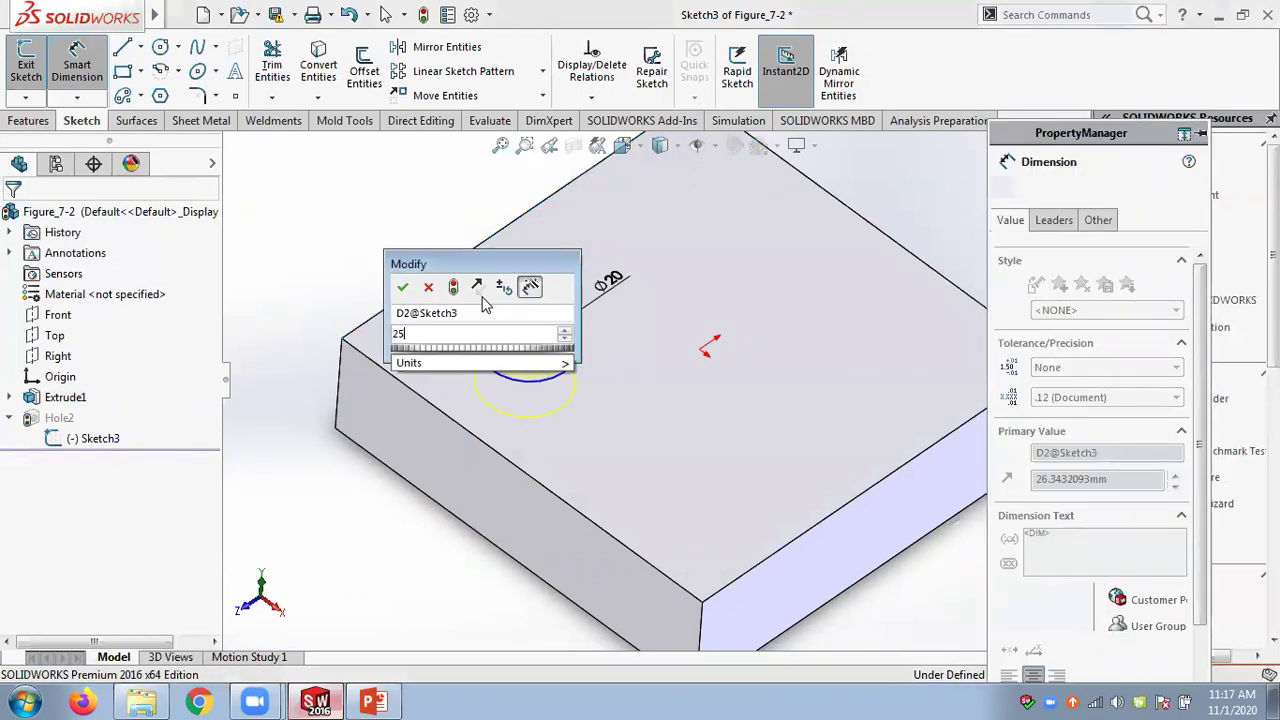
{"action": "key", "text": "Return"}
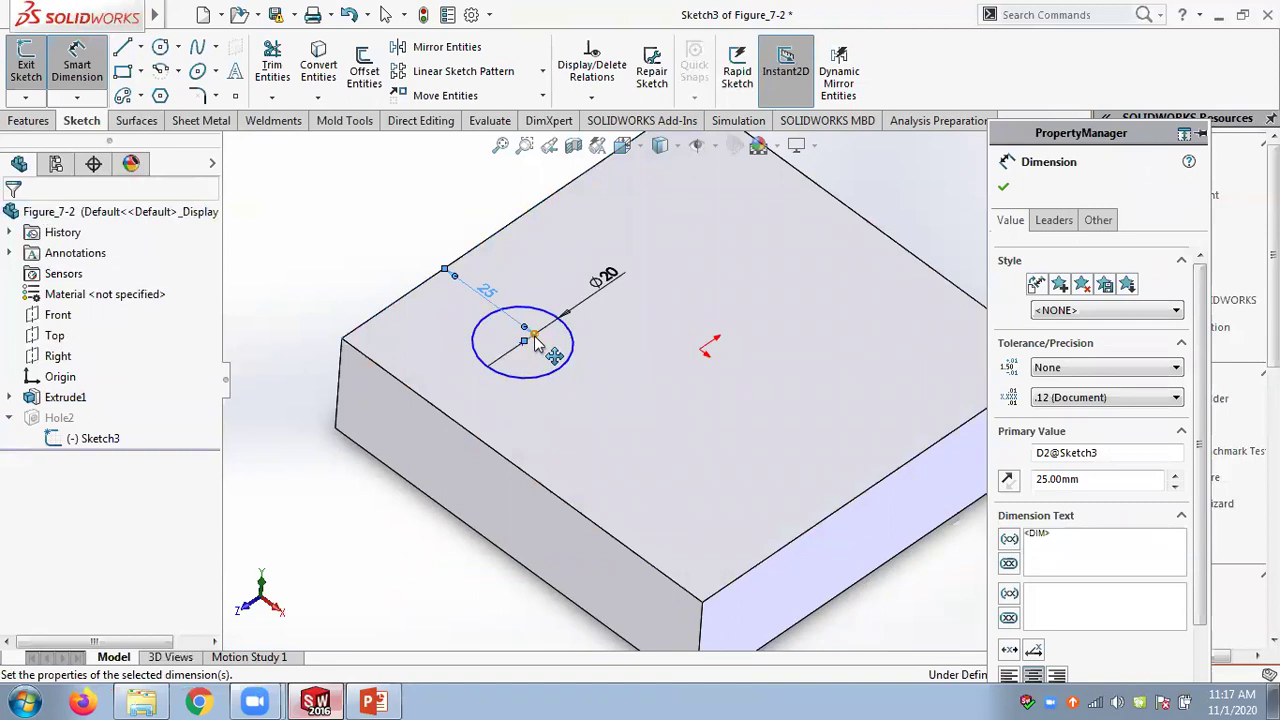
Dimension the circle's centre 25 mm from the top face's front-left edge and finish the sketch
{"action": "left_click", "coordinate": [471, 433]}
{"action": "left_click", "coordinate": [522, 343]}
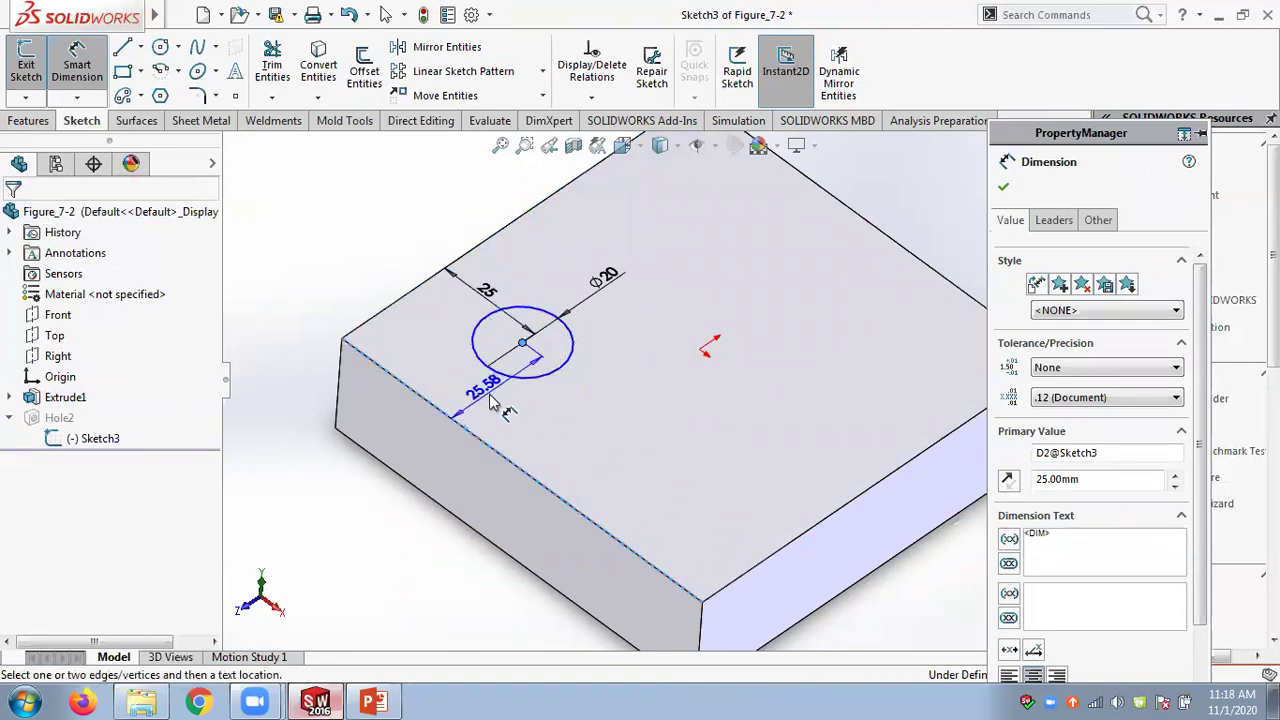
{"action": "left_click", "coordinate": [522, 420]}
{"action": "type", "text": "25"}
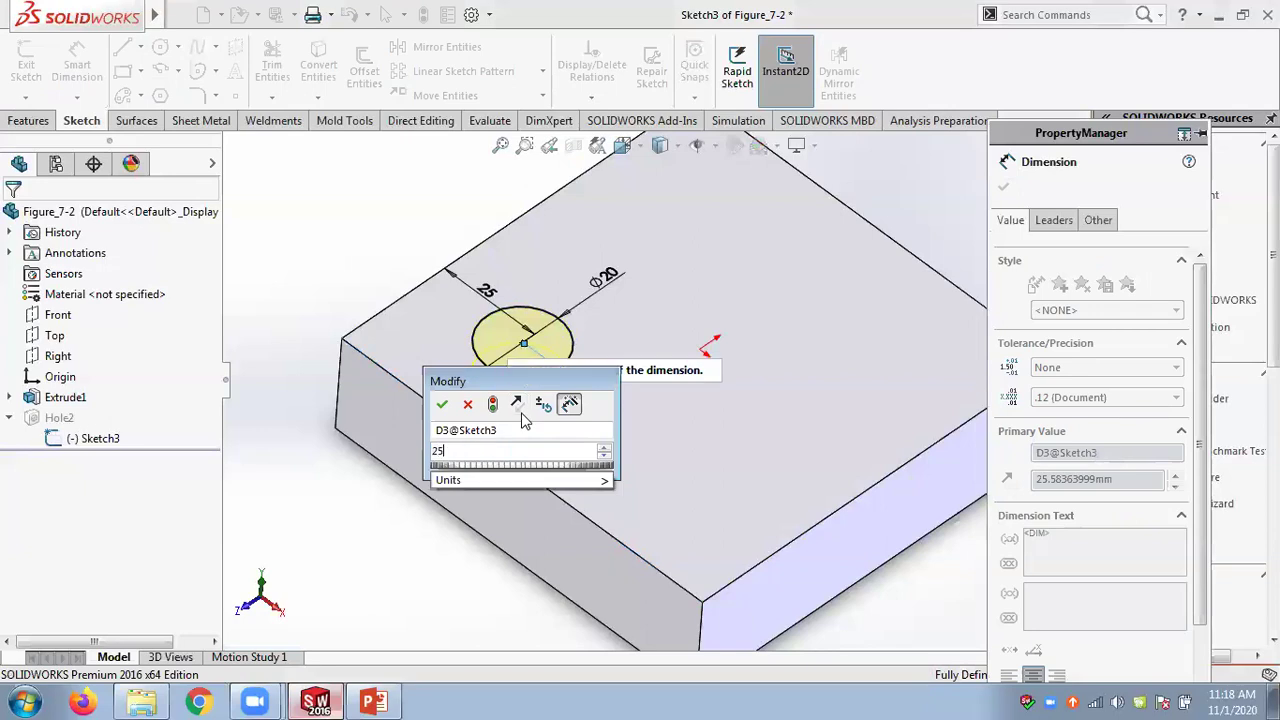
{"action": "key", "text": "Return"}
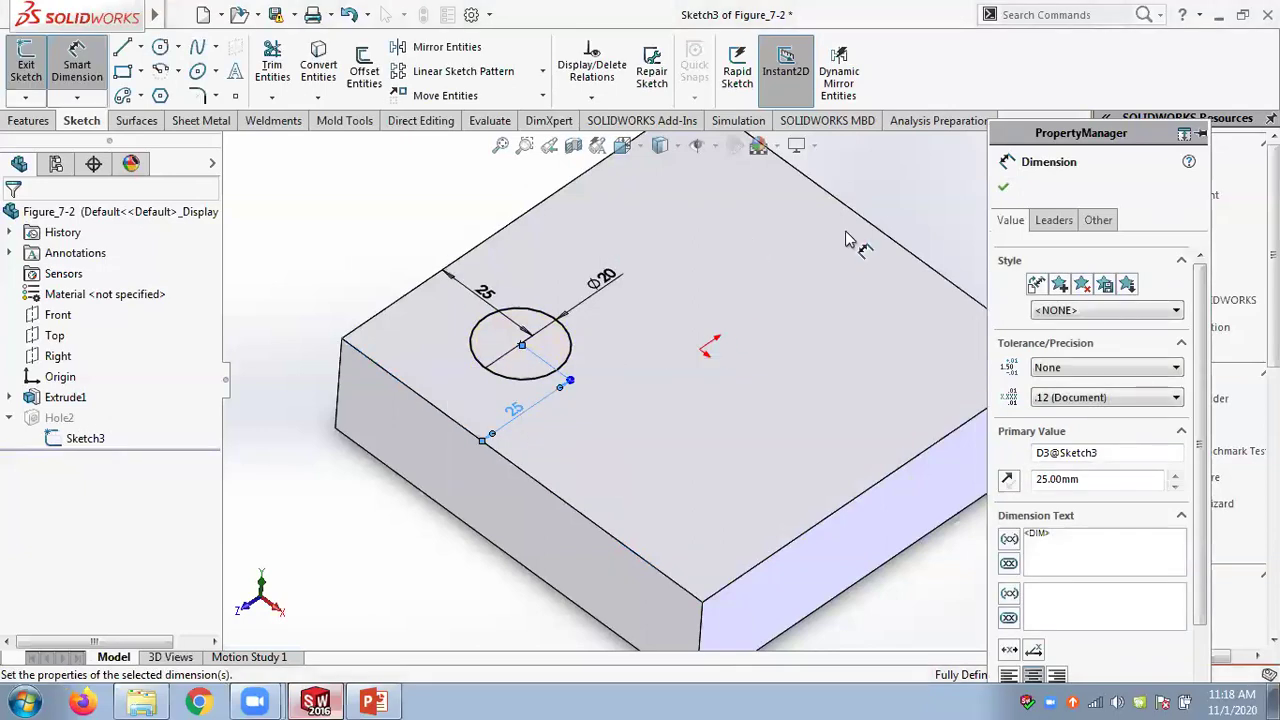
{"action": "left_click", "coordinate": [1003, 190]}
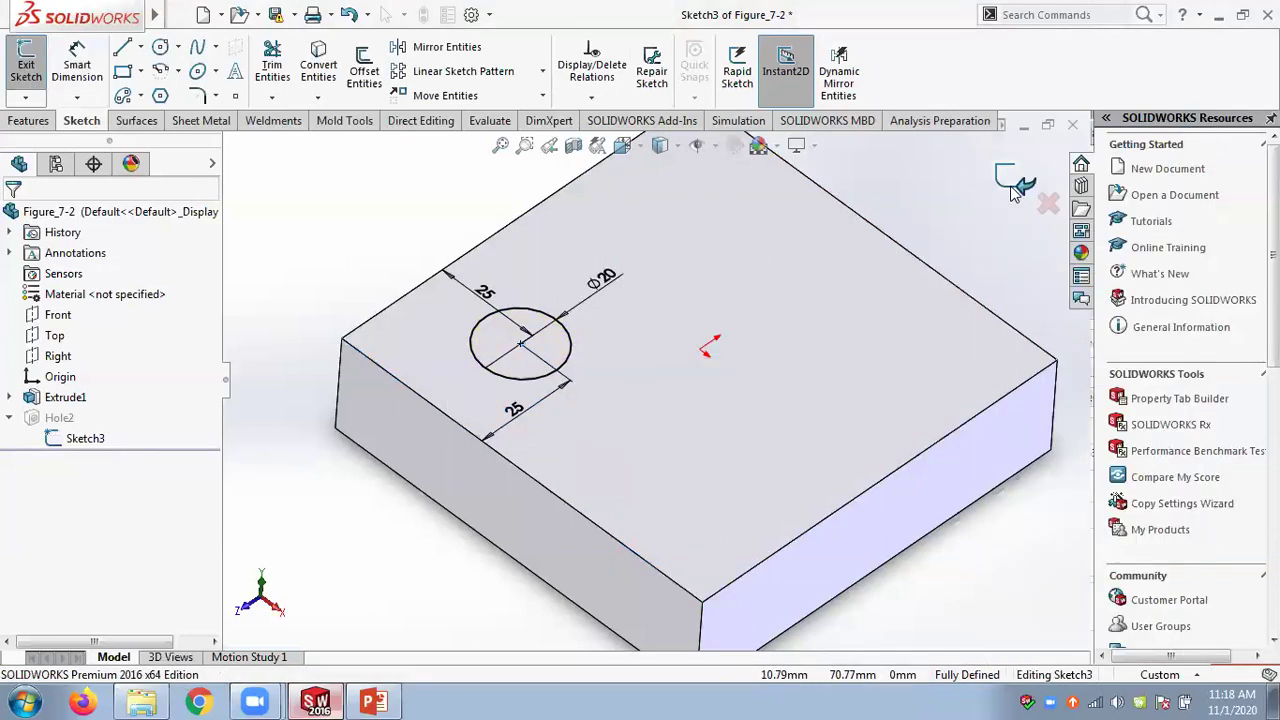
{"action": "left_click", "coordinate": [1010, 190]}
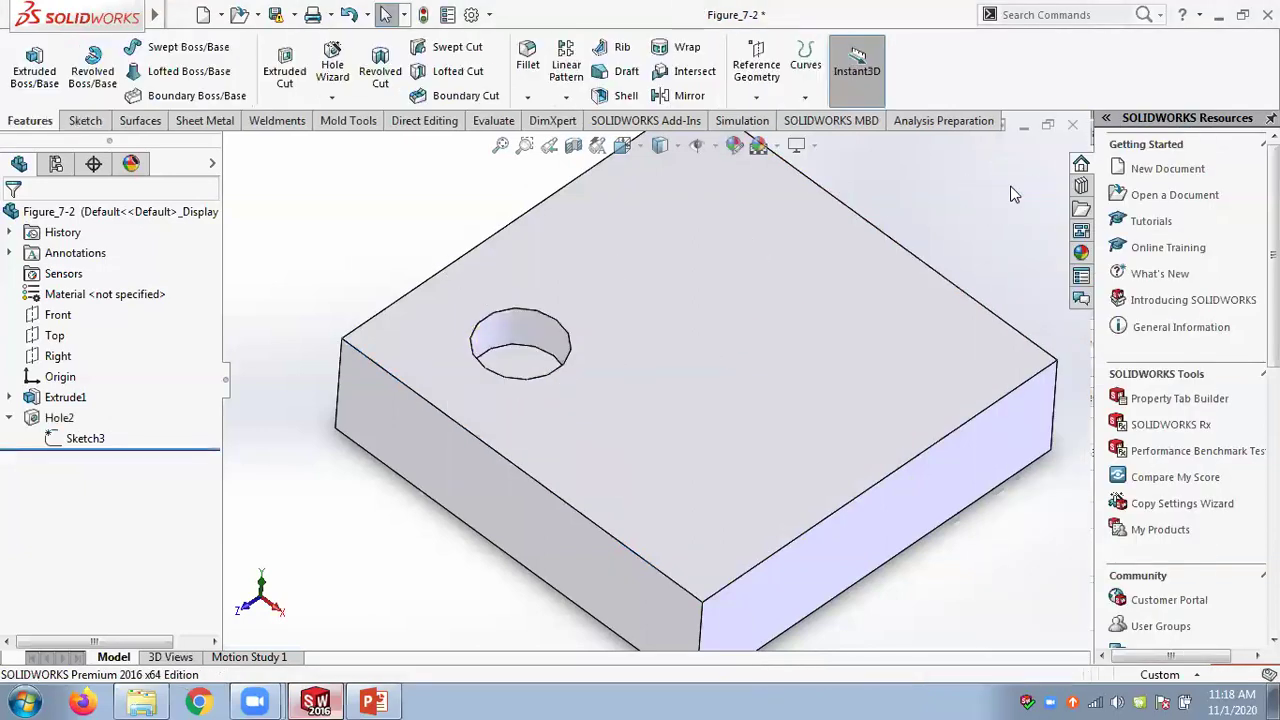
{"action": "left_click", "coordinate": [100, 440]}
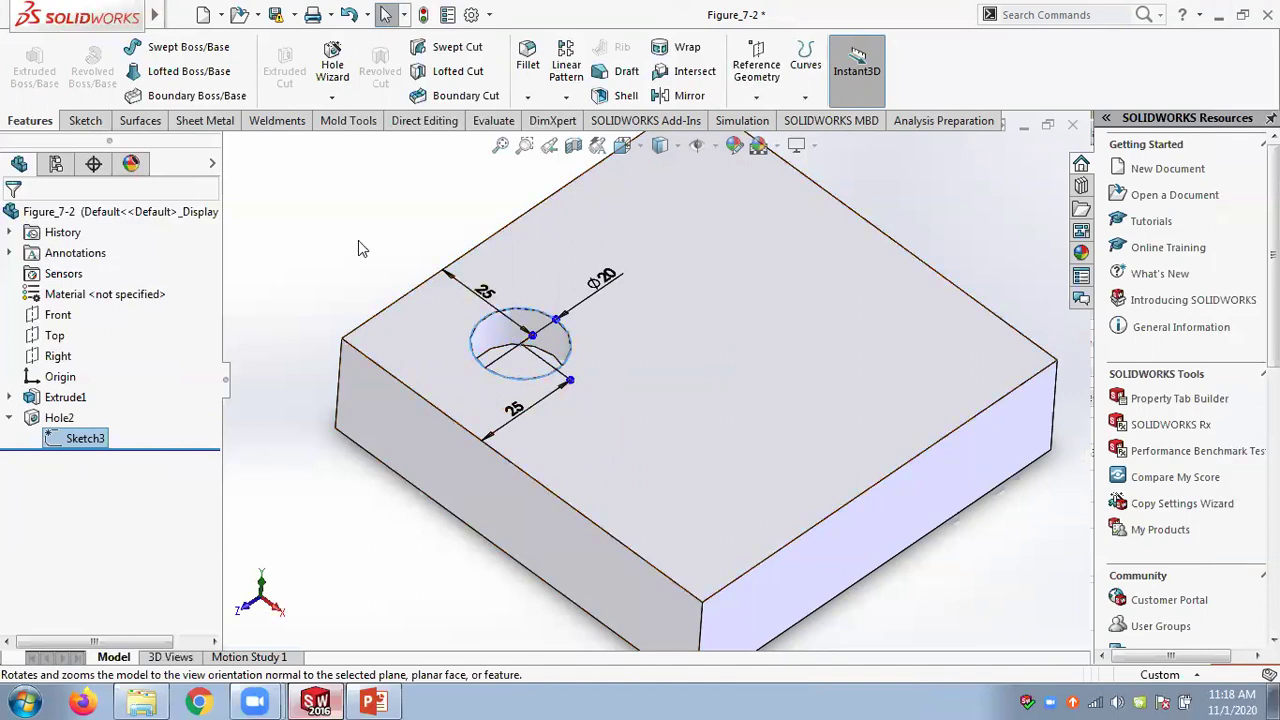
{"action": "key", "text": "Escape"}
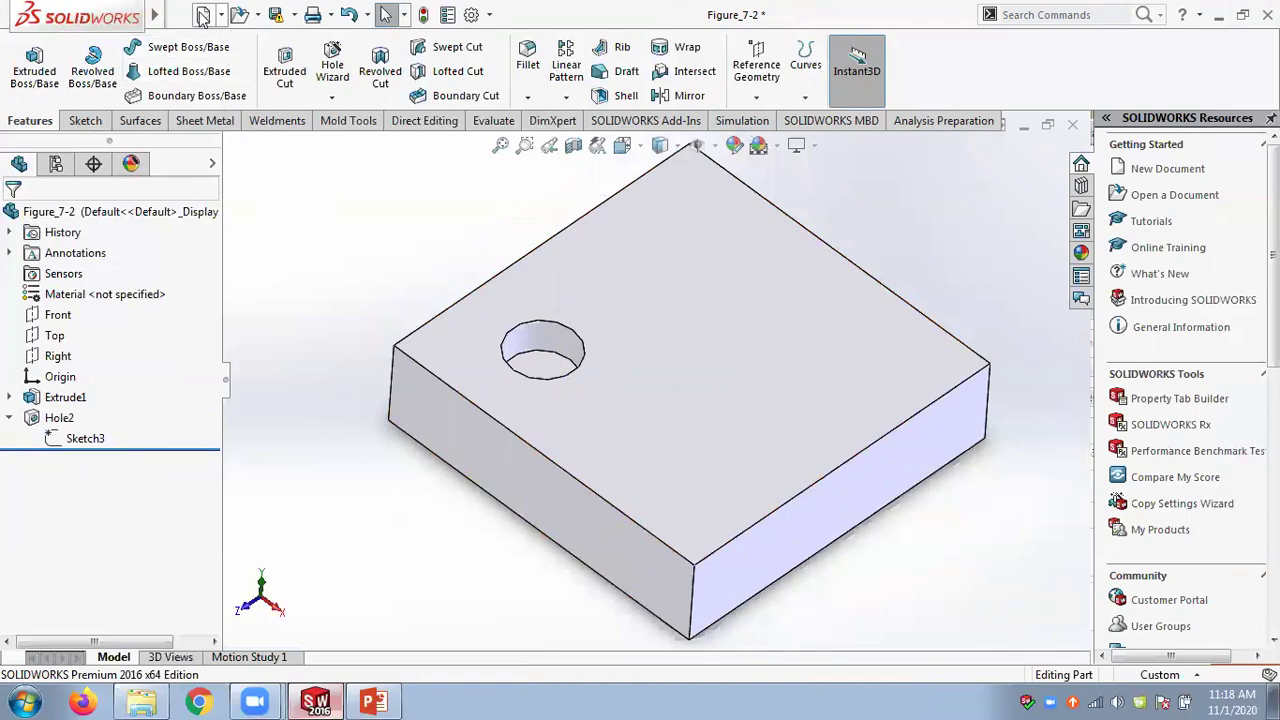
Create a second Blind simple hole, 20 mm in diameter and 10 mm deep, on the top face near the right corner
{"action": "mouse_move", "coordinate": [163, 16]}
{"action": "left_click", "coordinate": [288, 14]}
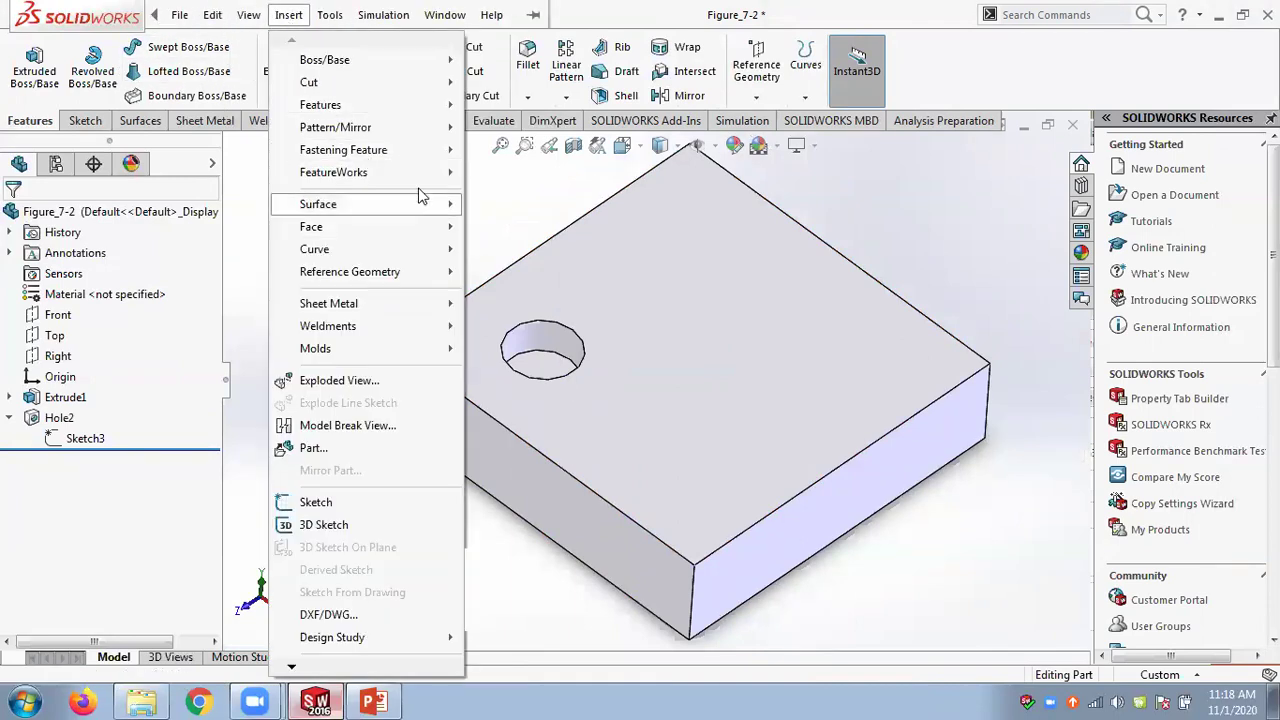
{"action": "mouse_move", "coordinate": [440, 105]}
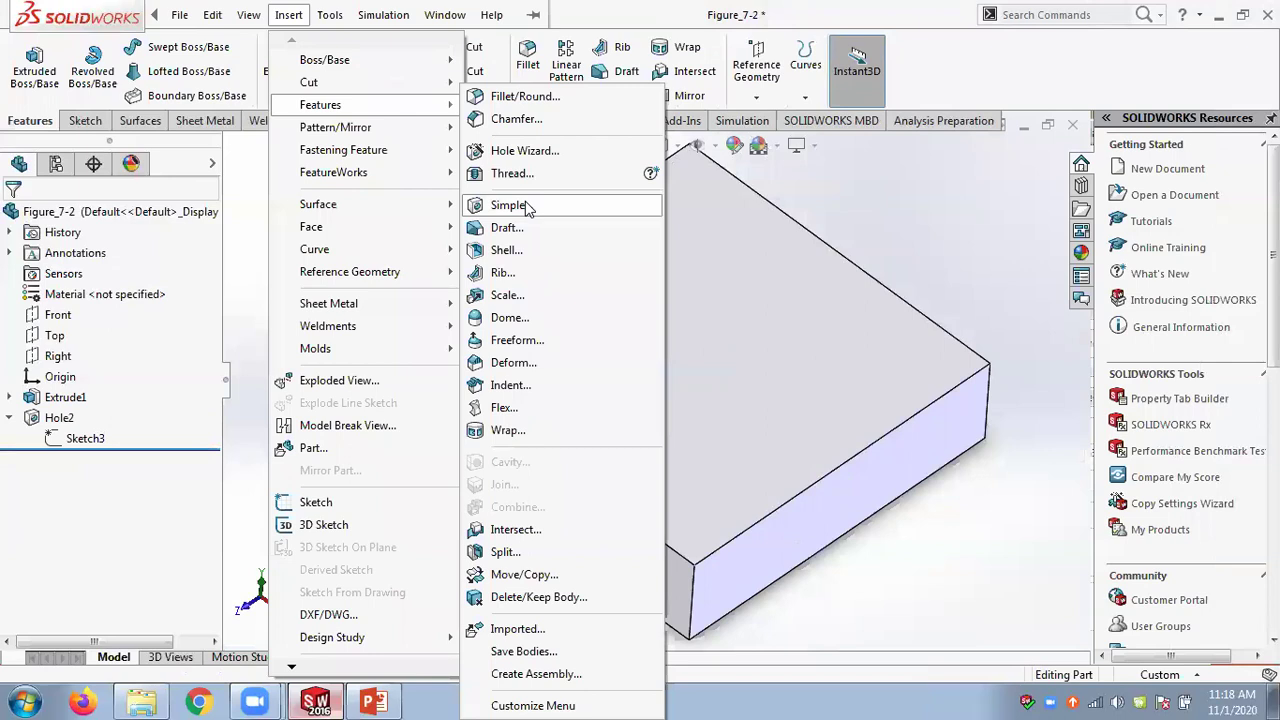
{"action": "left_click", "coordinate": [523, 206]}
{"action": "left_click", "coordinate": [851, 369]}
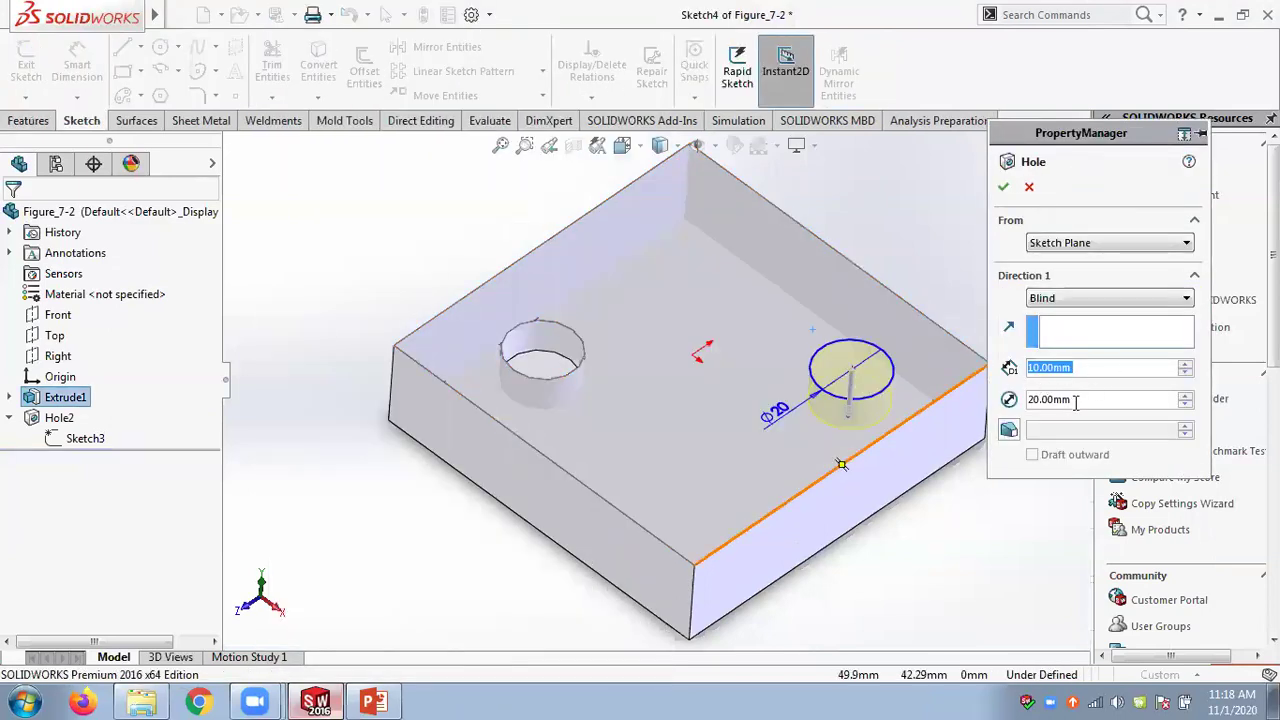
{"action": "left_click", "coordinate": [1063, 306]}
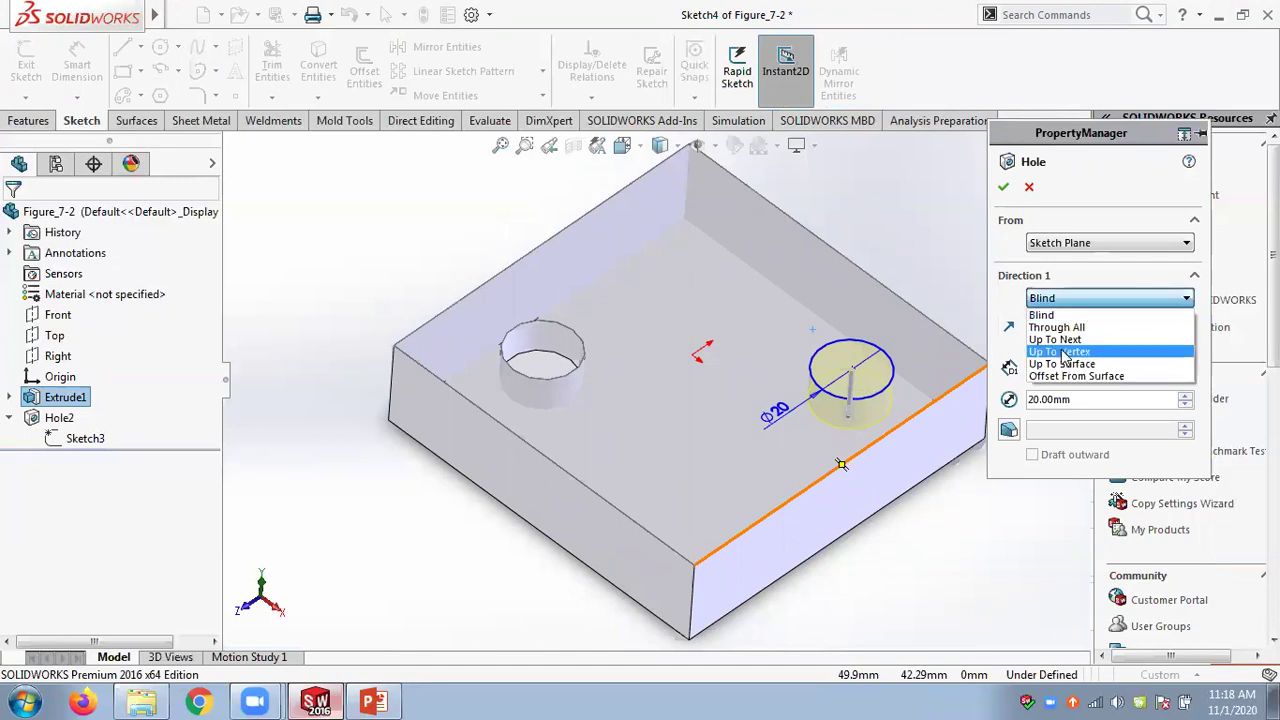
{"action": "left_click", "coordinate": [1075, 281]}
{"action": "left_click", "coordinate": [1078, 246]}
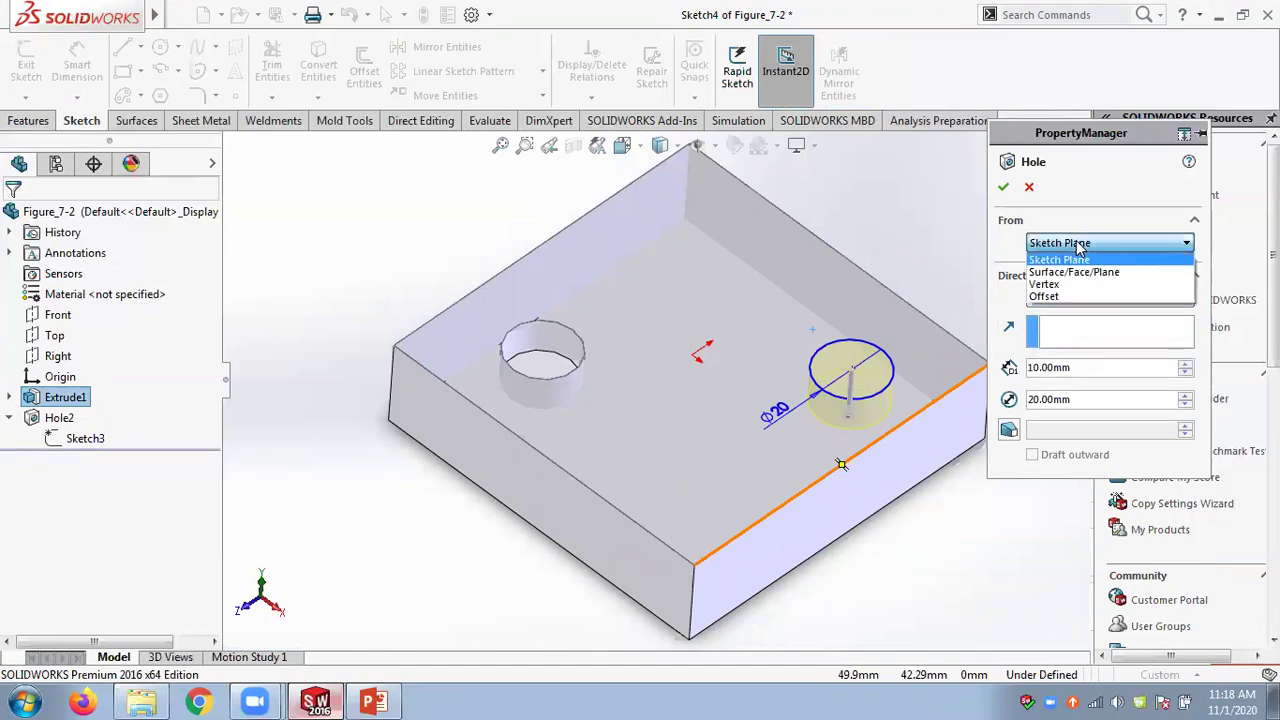
{"action": "left_click", "coordinate": [1078, 250]}
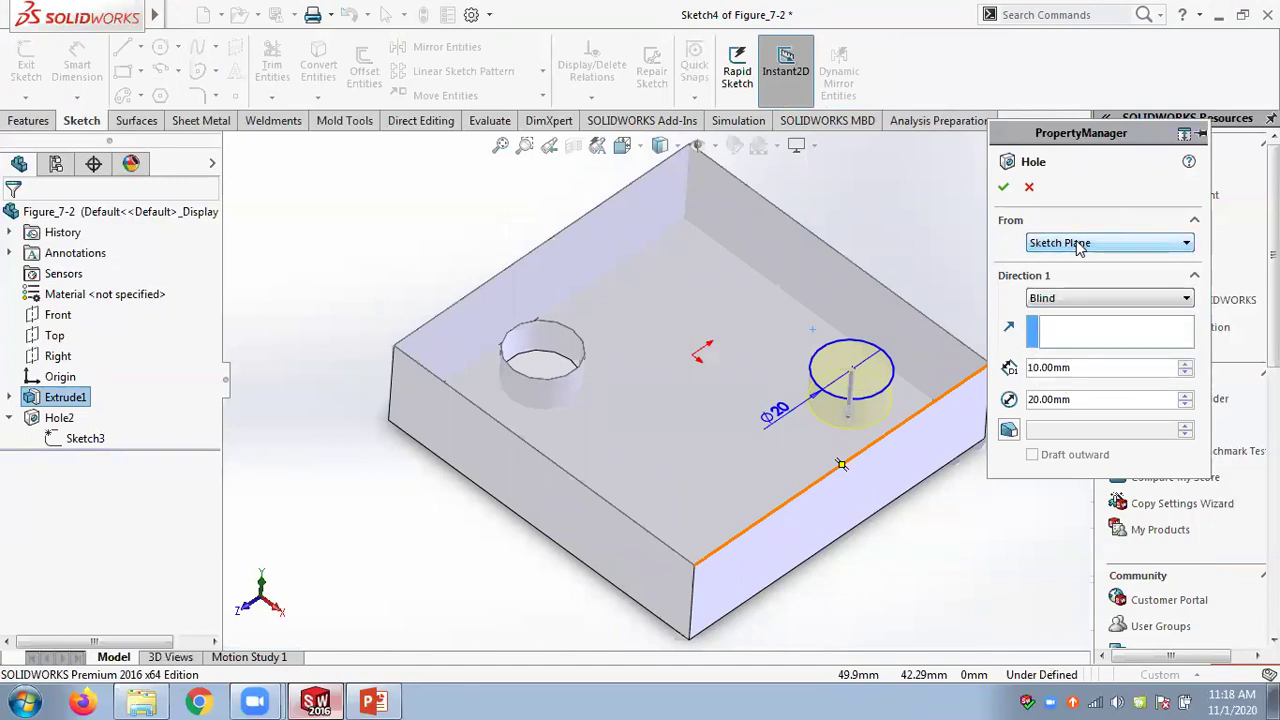
{"action": "left_click", "coordinate": [1003, 187]}
Edit the second hole's sketch, dimension the circle's centre 20 mm from the top face's front-right edge, and finish the sketch
{"action": "left_click", "coordinate": [9, 459]}
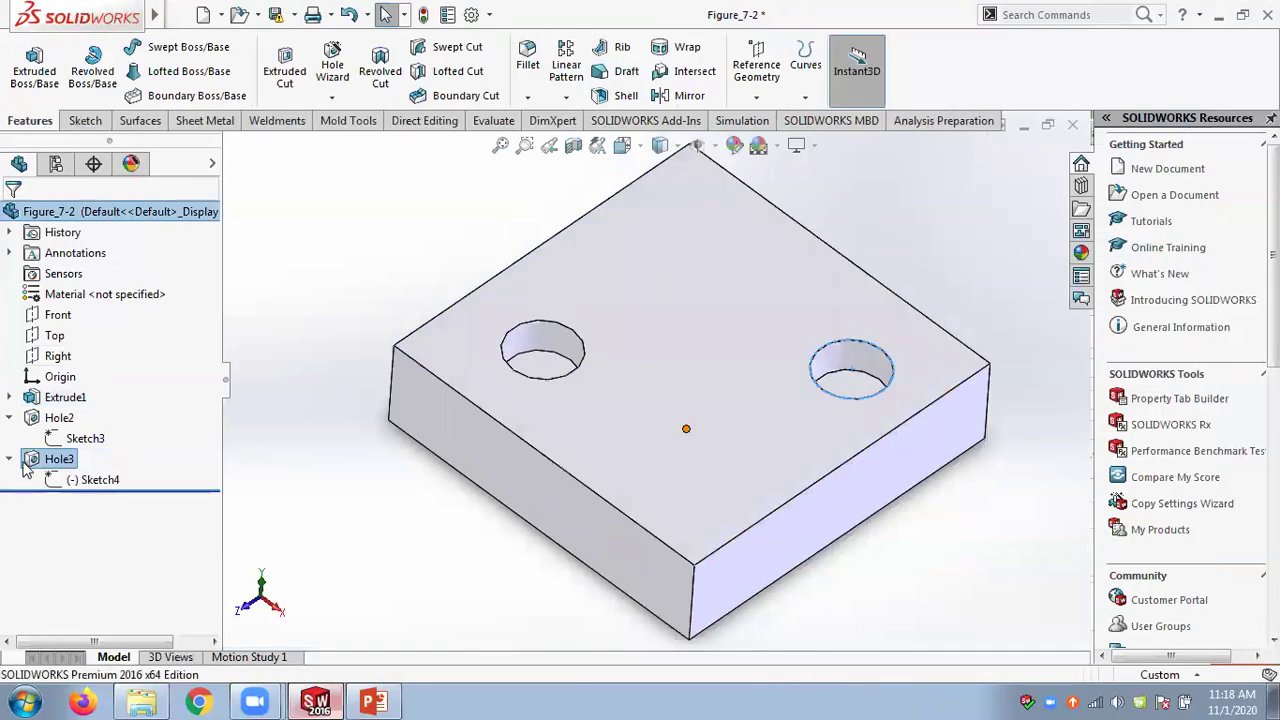
{"action": "left_click", "coordinate": [87, 482]}
{"action": "left_click", "coordinate": [99, 434]}
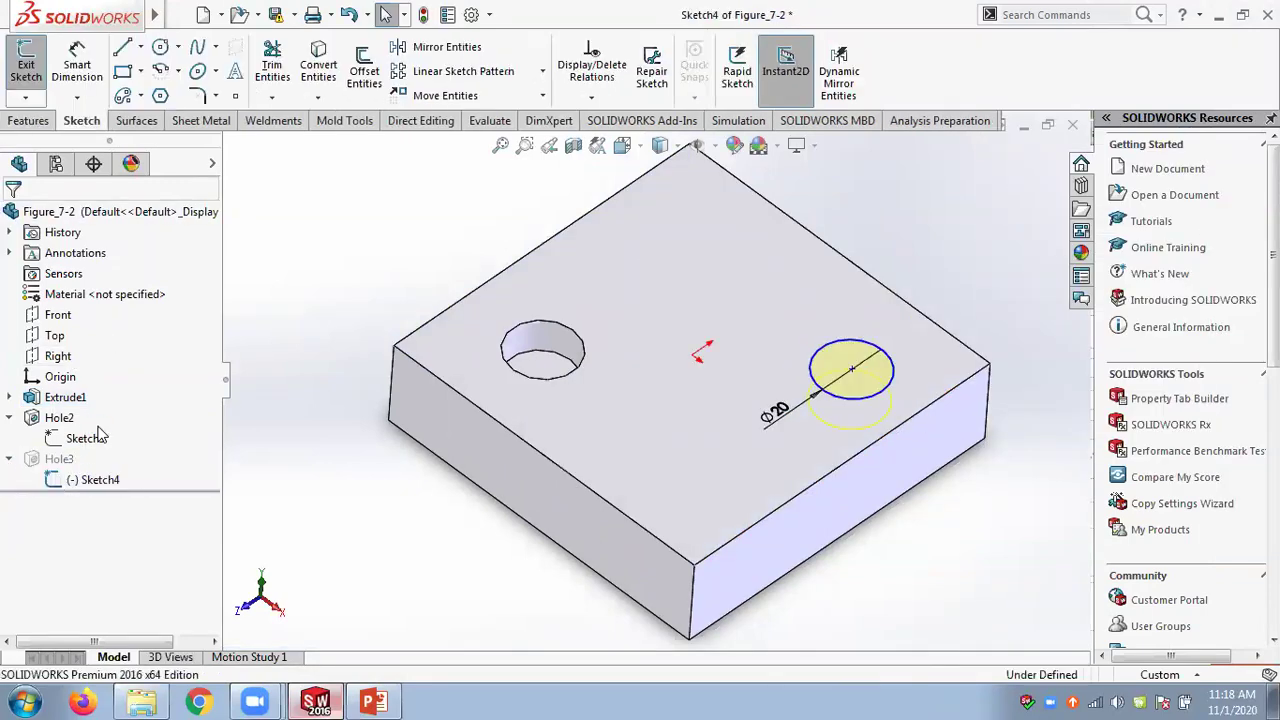
{"action": "left_click", "coordinate": [77, 65]}
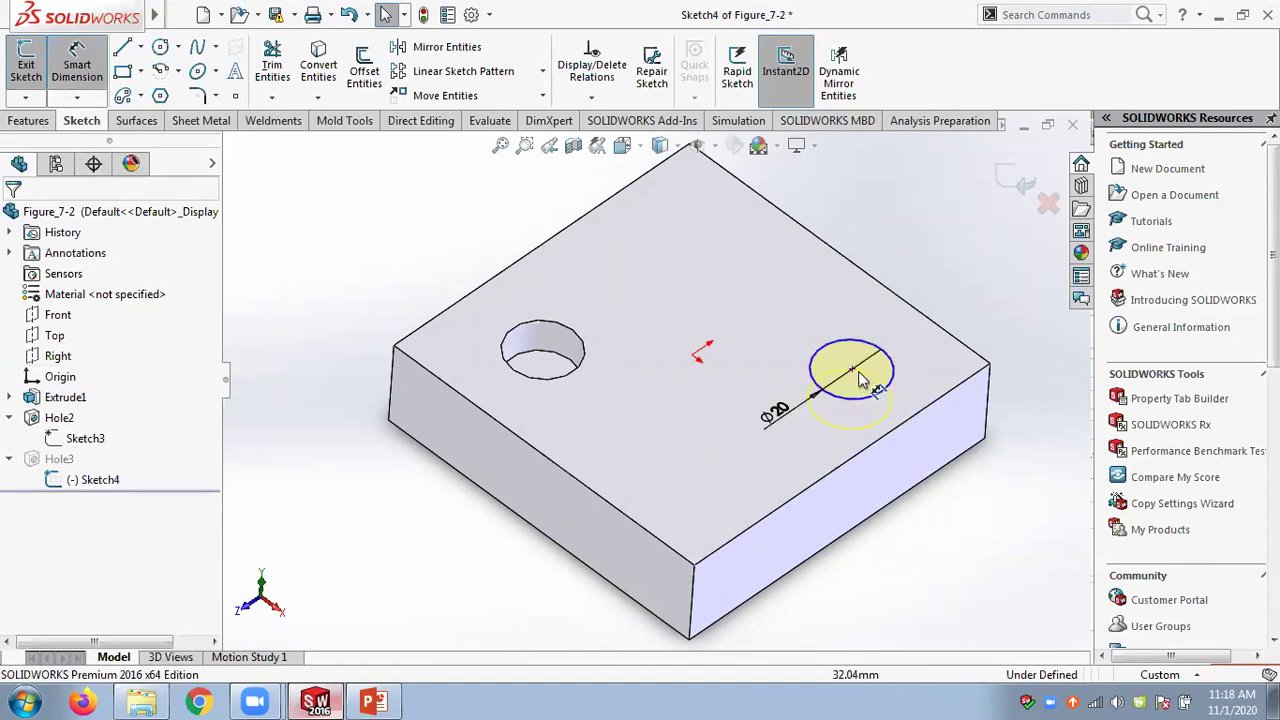
{"action": "left_click", "coordinate": [852, 371]}
{"action": "left_click", "coordinate": [846, 463]}
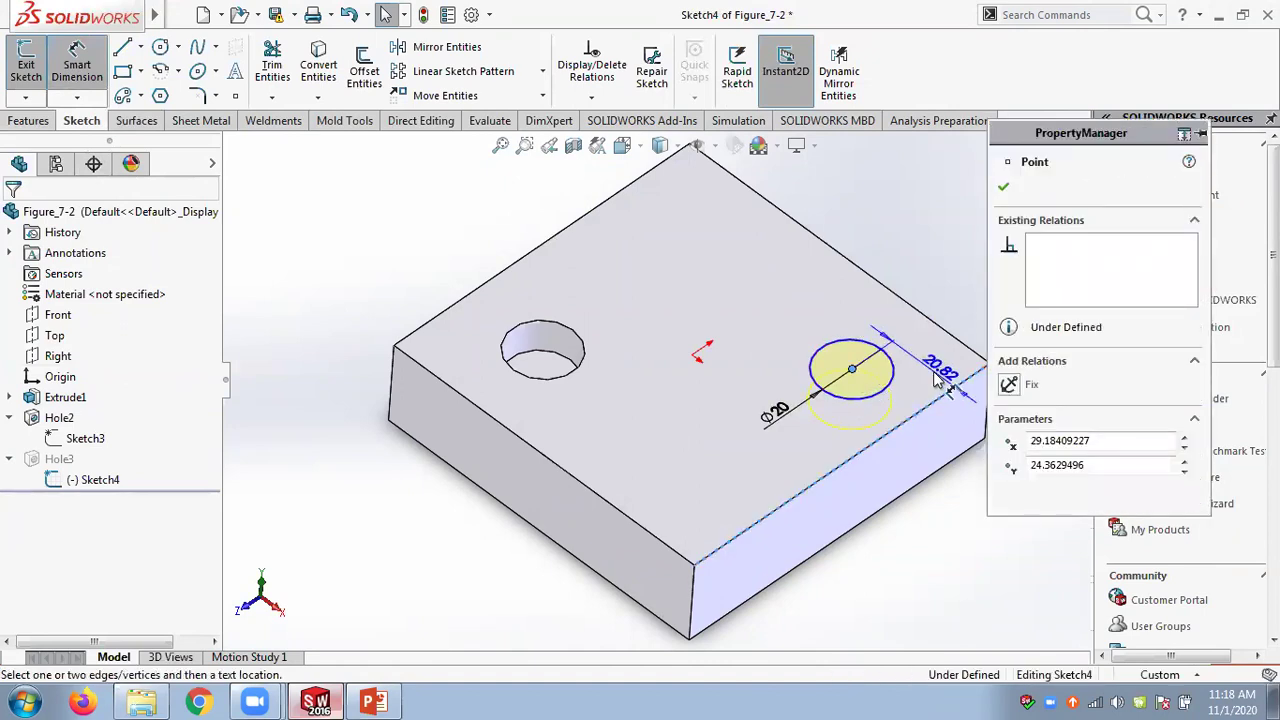
{"action": "left_click", "coordinate": [932, 371]}
{"action": "key", "text": "Return"}
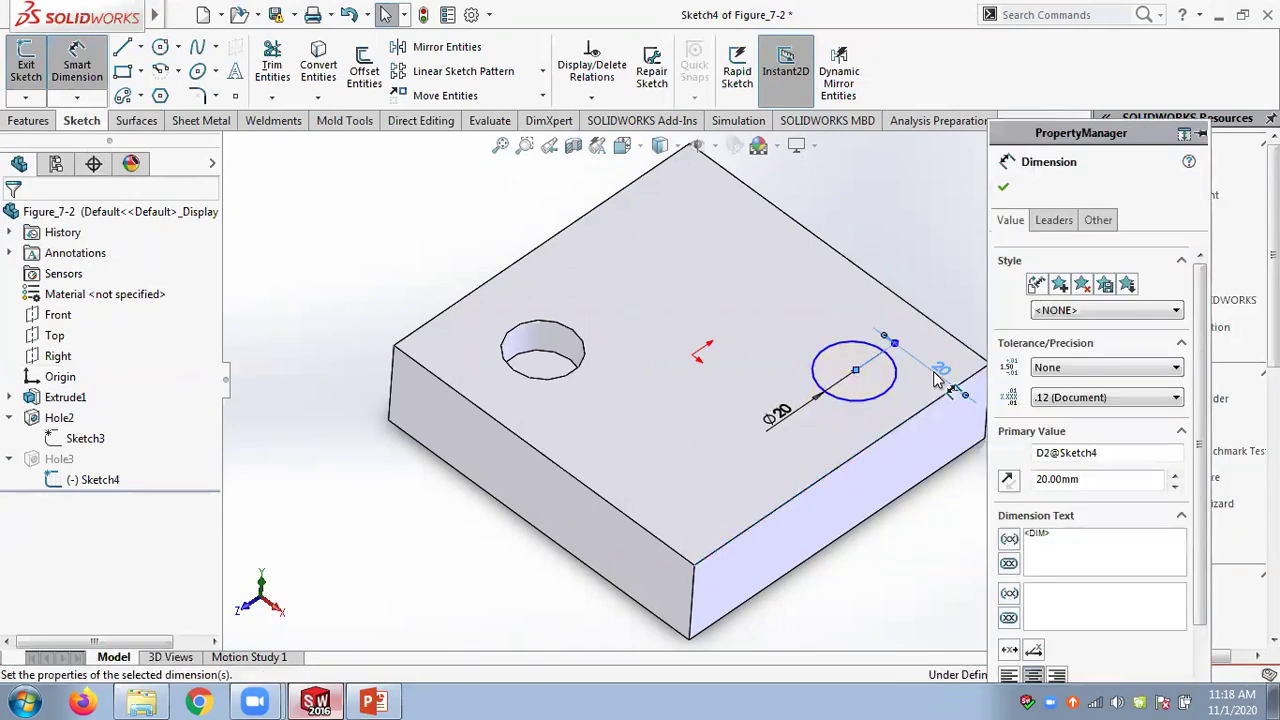
{"action": "left_click", "coordinate": [1003, 187]}
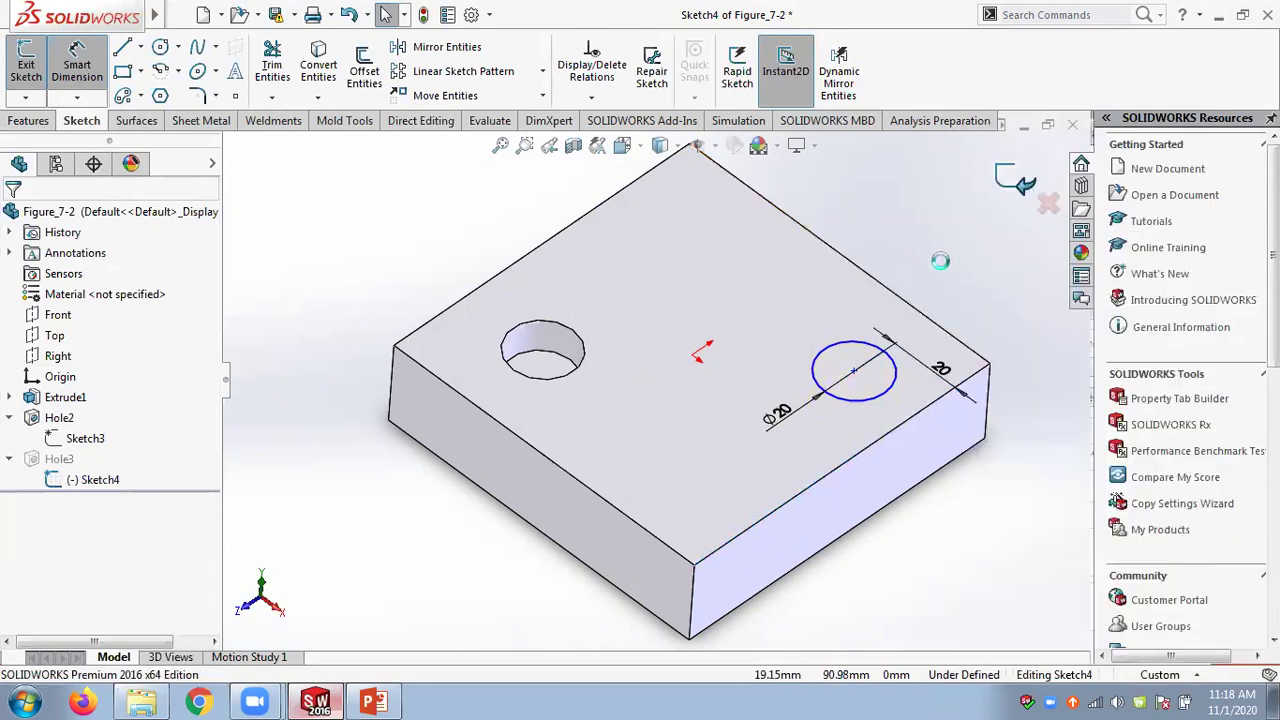
{"action": "key", "text": "ctrl+b"}
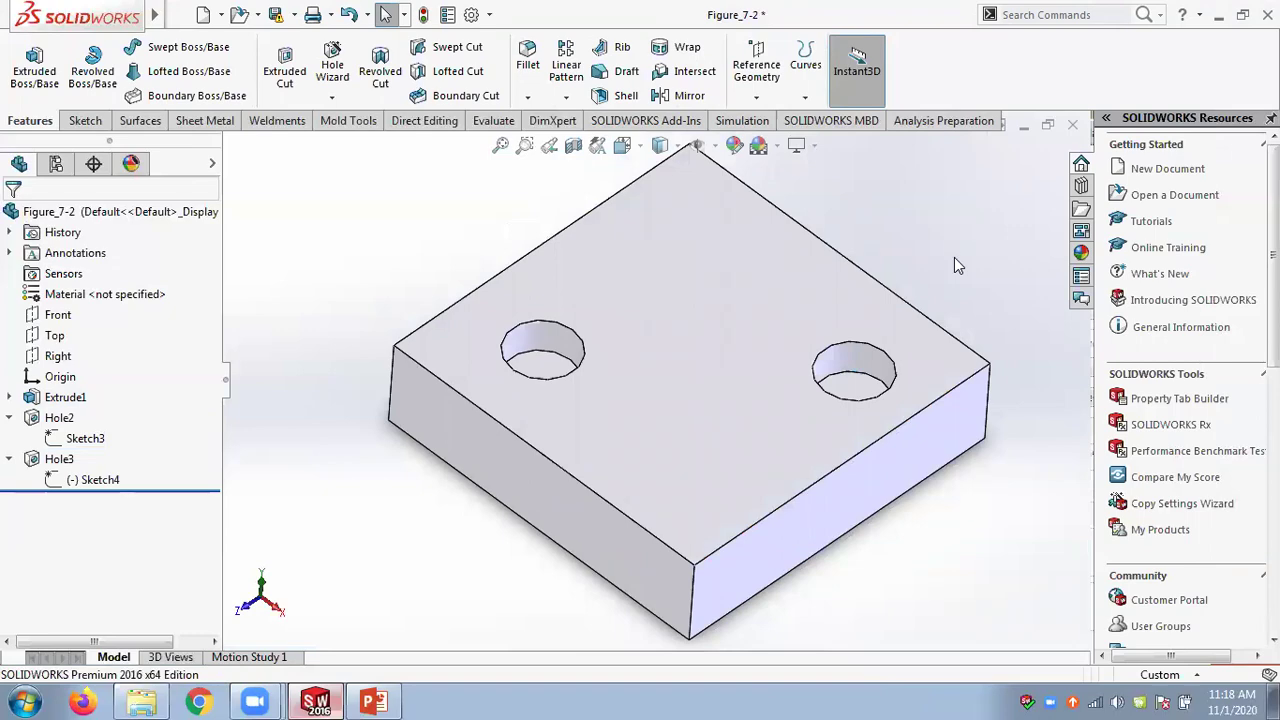
Switch to the PowerPoint presentation and review the slide on creating standard holes using the Hole Wizard
{"action": "left_click", "coordinate": [376, 701]}
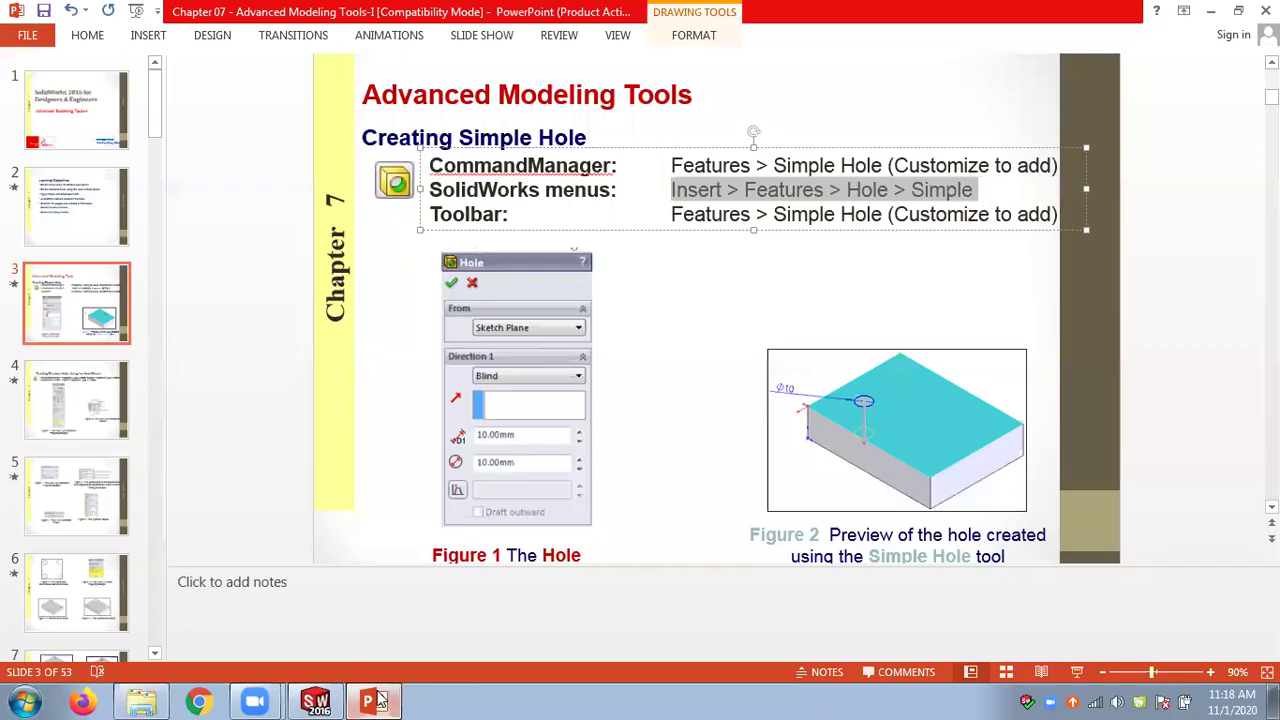
{"action": "left_click", "coordinate": [378, 700]}
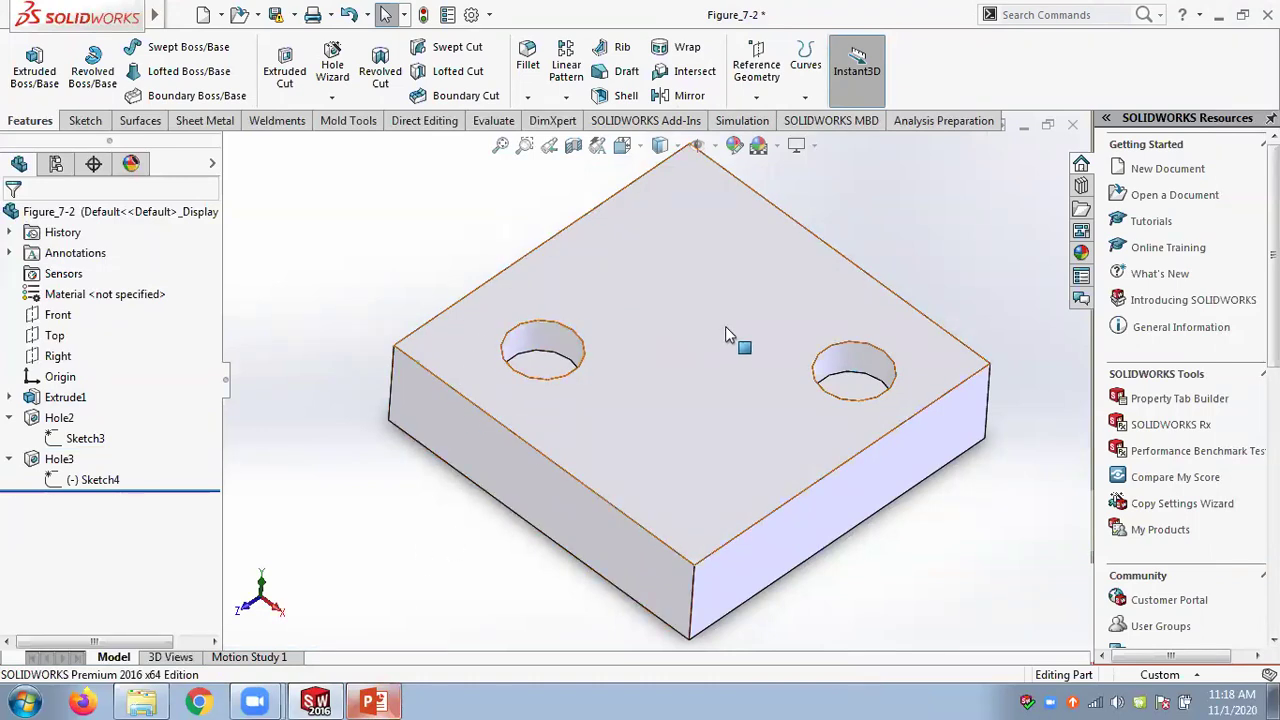
{"action": "left_click", "coordinate": [370, 701]}
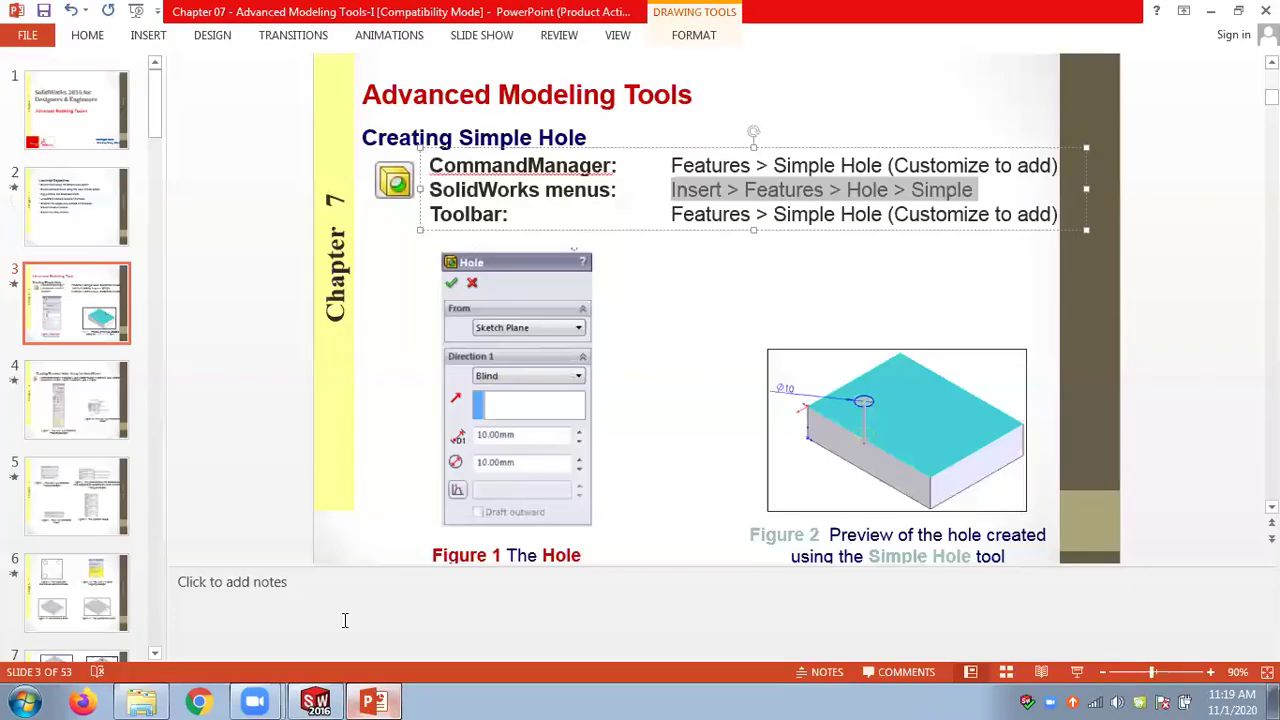
{"action": "scroll", "coordinate": [248, 466], "scroll_direction": "down", "scroll_amount": 1}
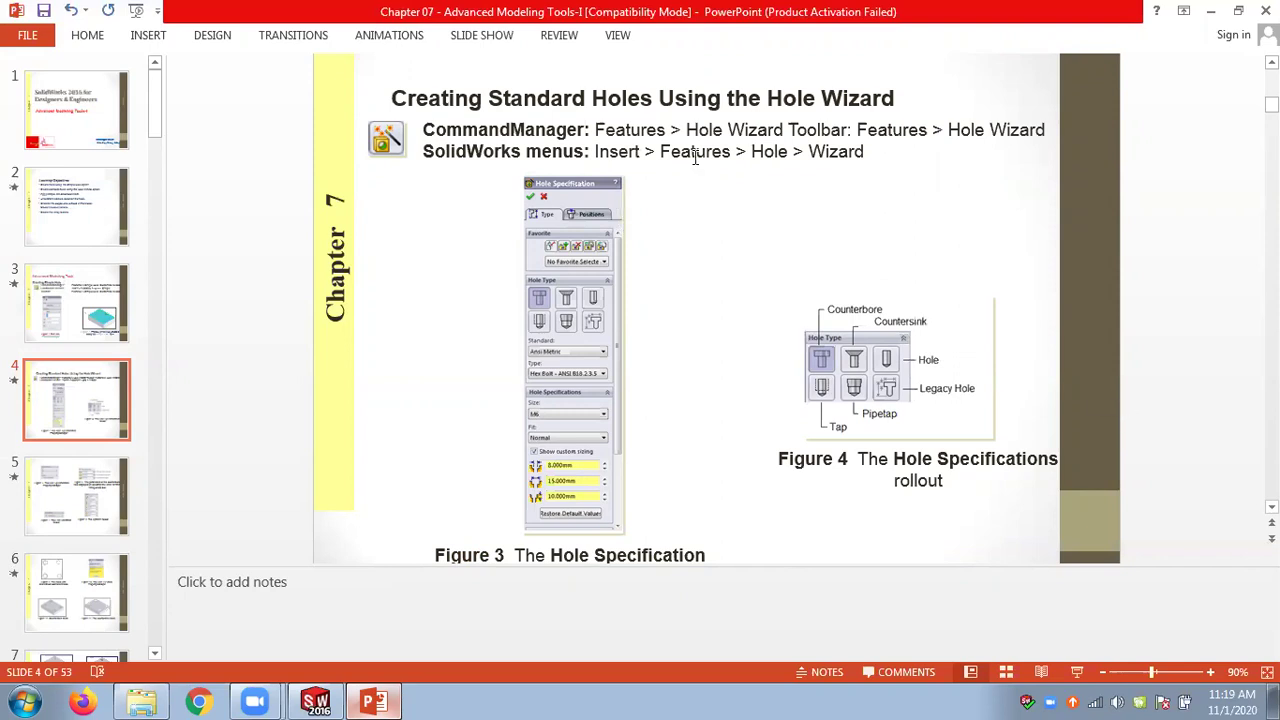
{"action": "left_click_drag", "start_coordinate": [690, 130], "coordinate": [846, 130]}
{"action": "left_click", "coordinate": [1096, 290]}
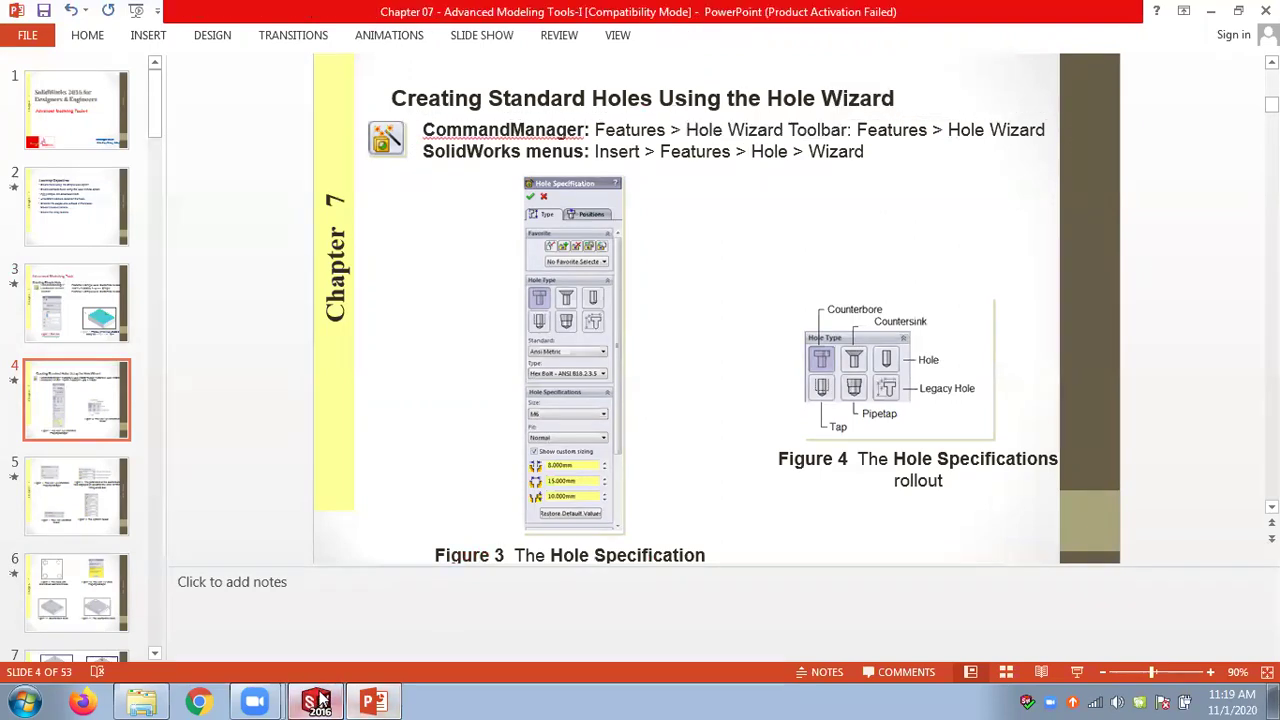
Switch back to SolidWorks, start the Hole Wizard and choose the Counterbore hole type
{"action": "left_click", "coordinate": [316, 701]}
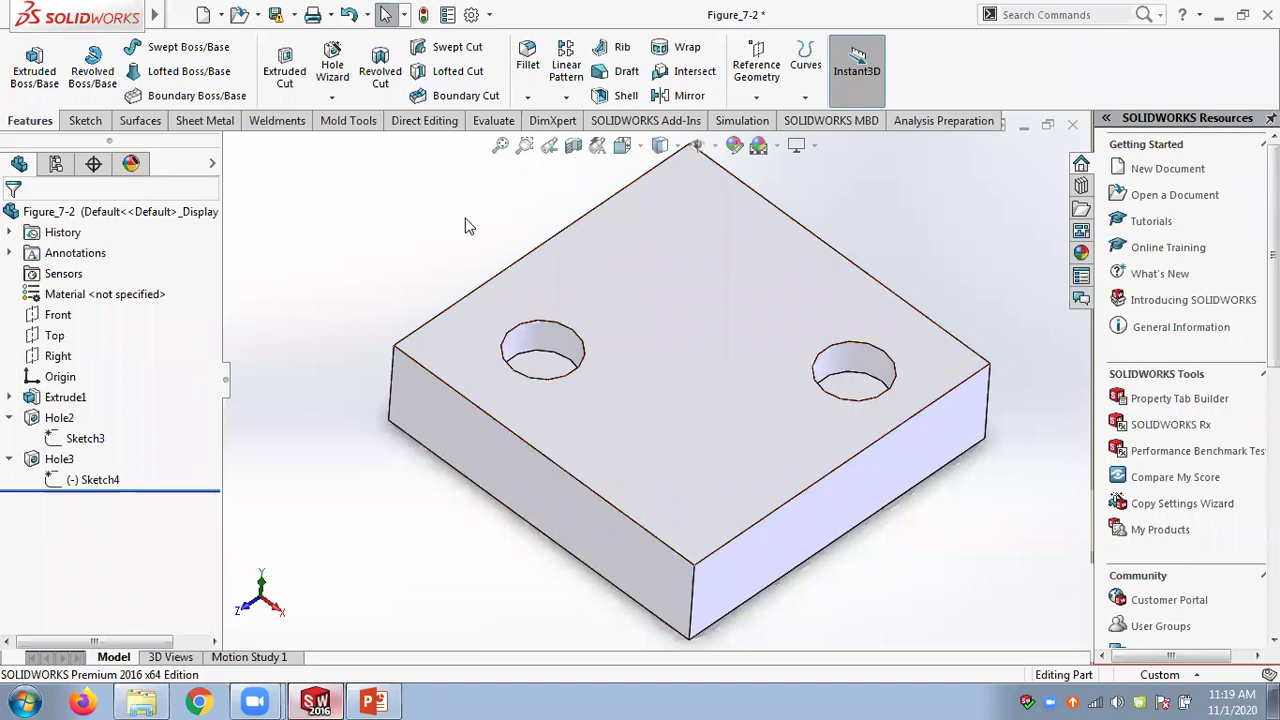
{"action": "mouse_move", "coordinate": [165, 16]}
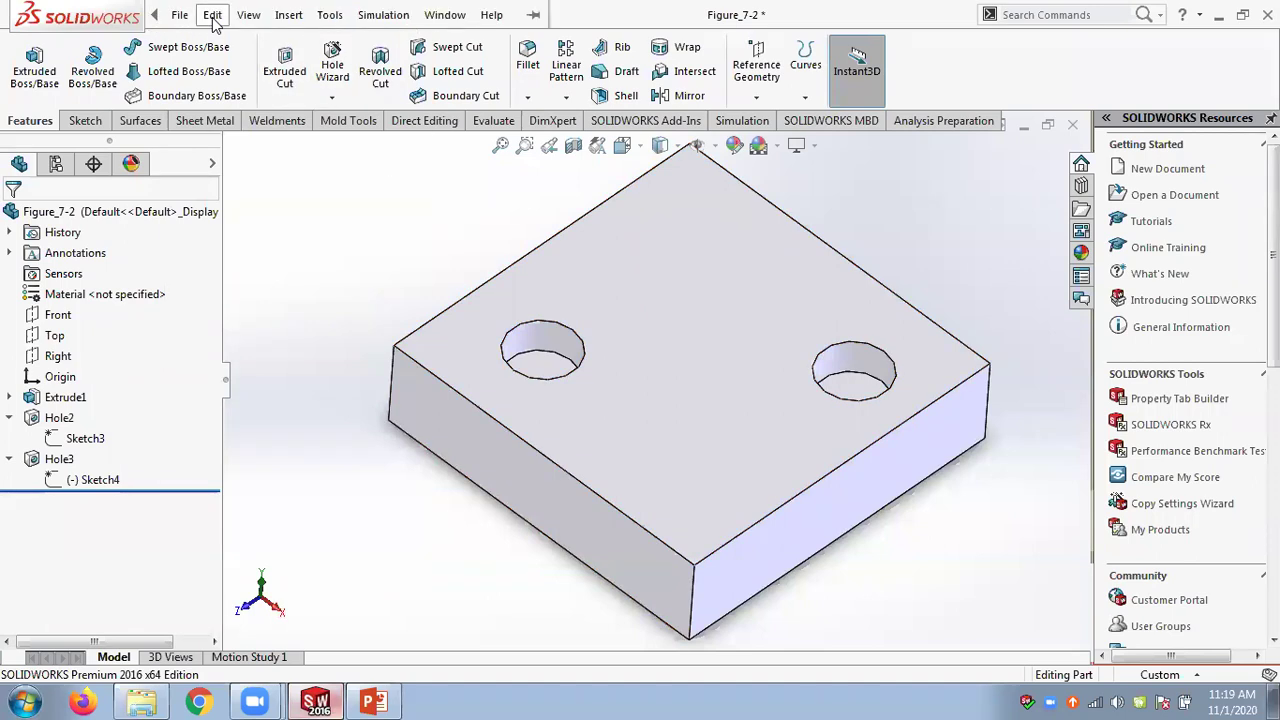
{"action": "left_click", "coordinate": [330, 15]}
{"action": "mouse_move", "coordinate": [289, 15]}
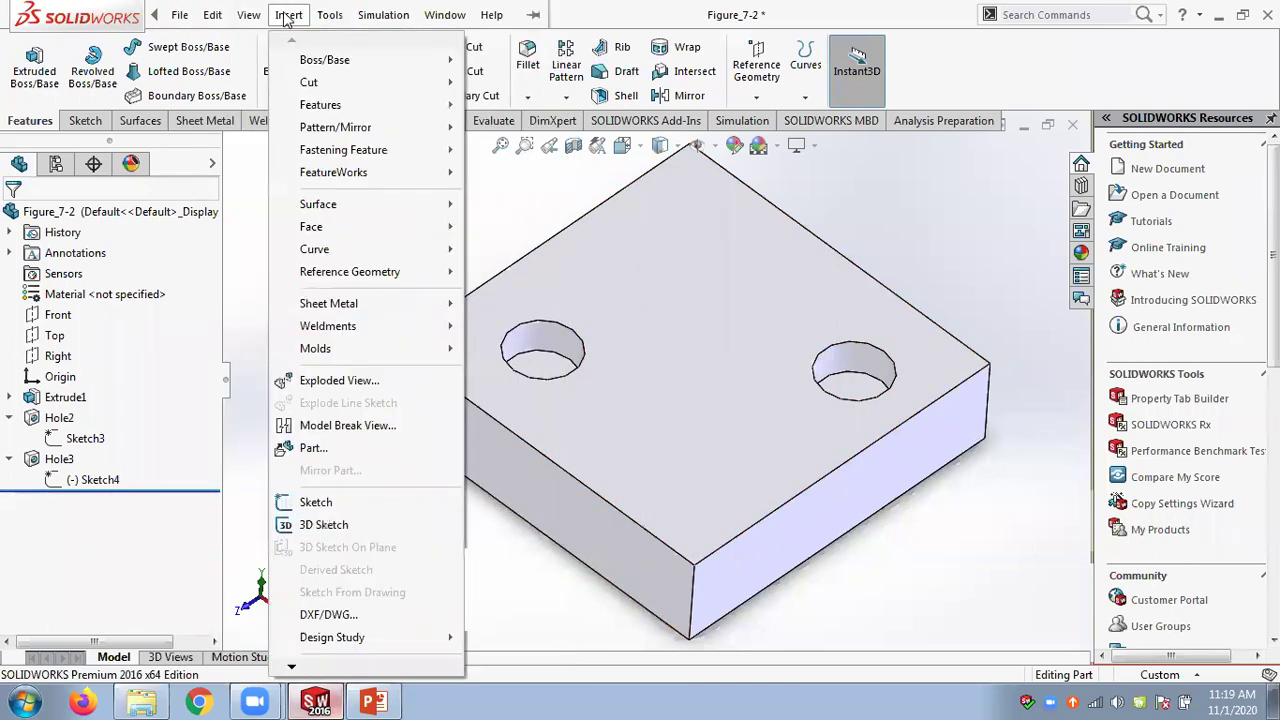
{"action": "mouse_move", "coordinate": [348, 110]}
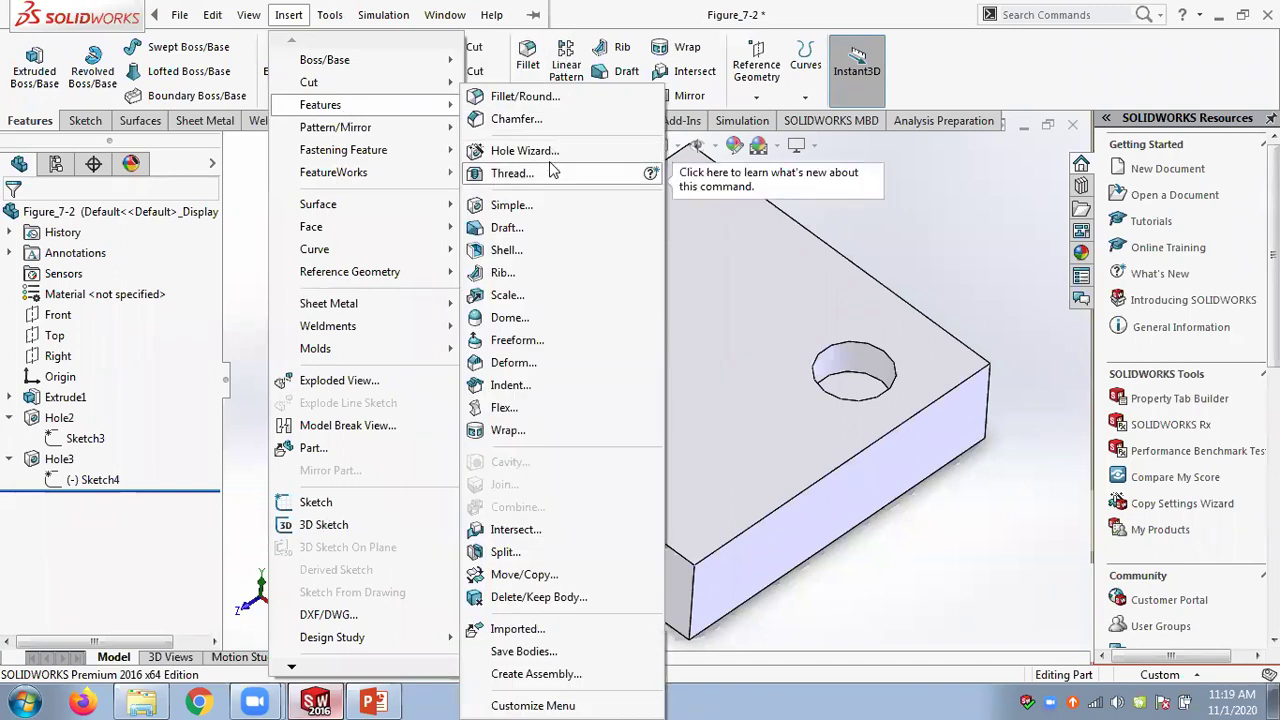
{"action": "left_click", "coordinate": [926, 197]}
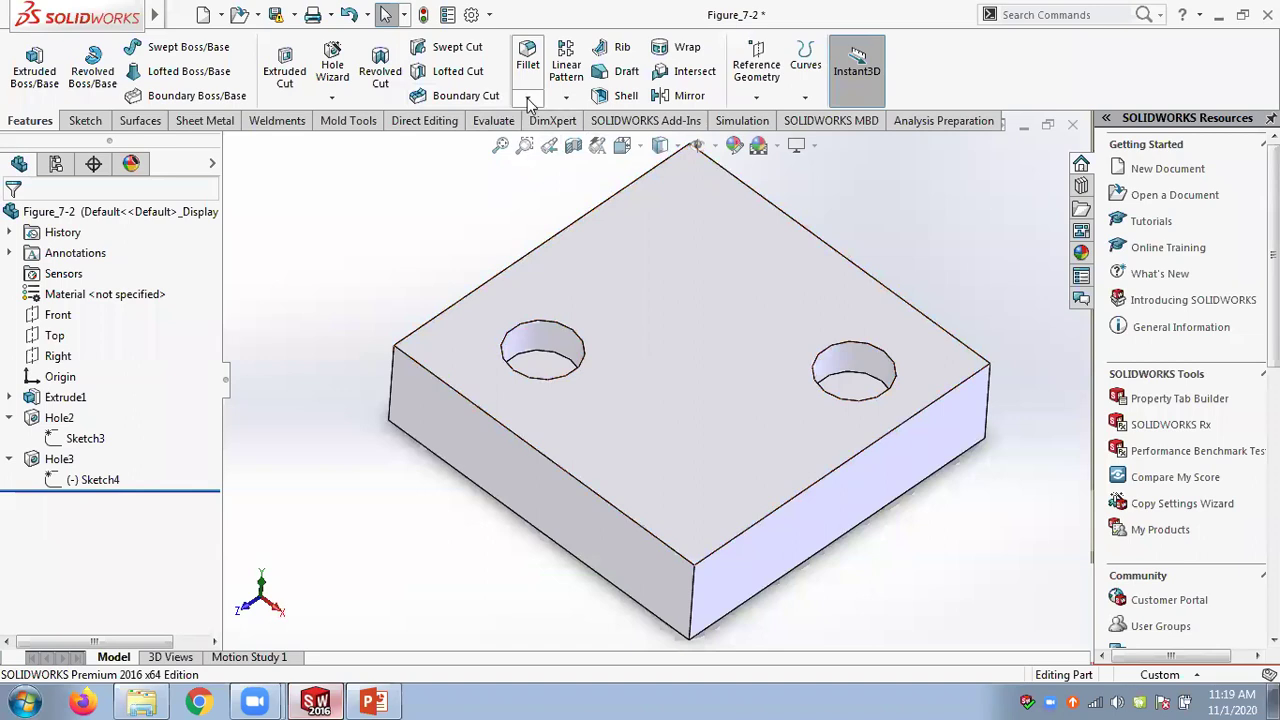
{"action": "left_click", "coordinate": [332, 97]}
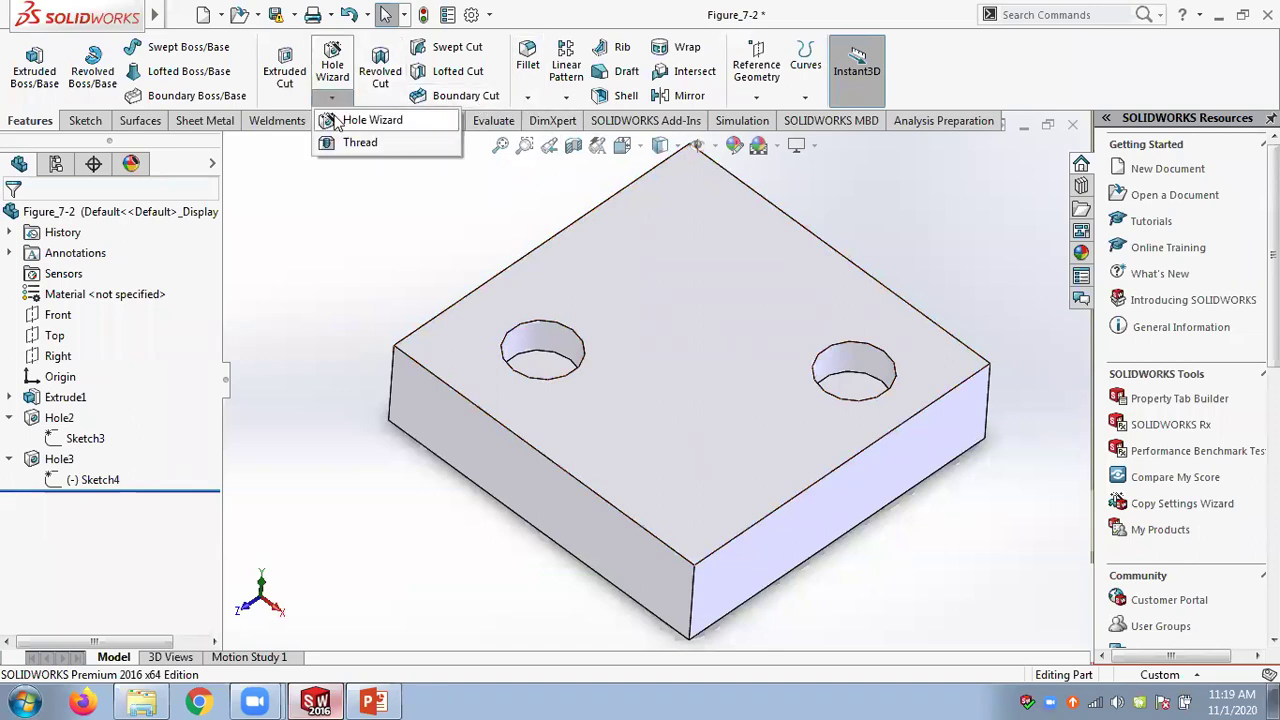
{"action": "left_click", "coordinate": [388, 120]}
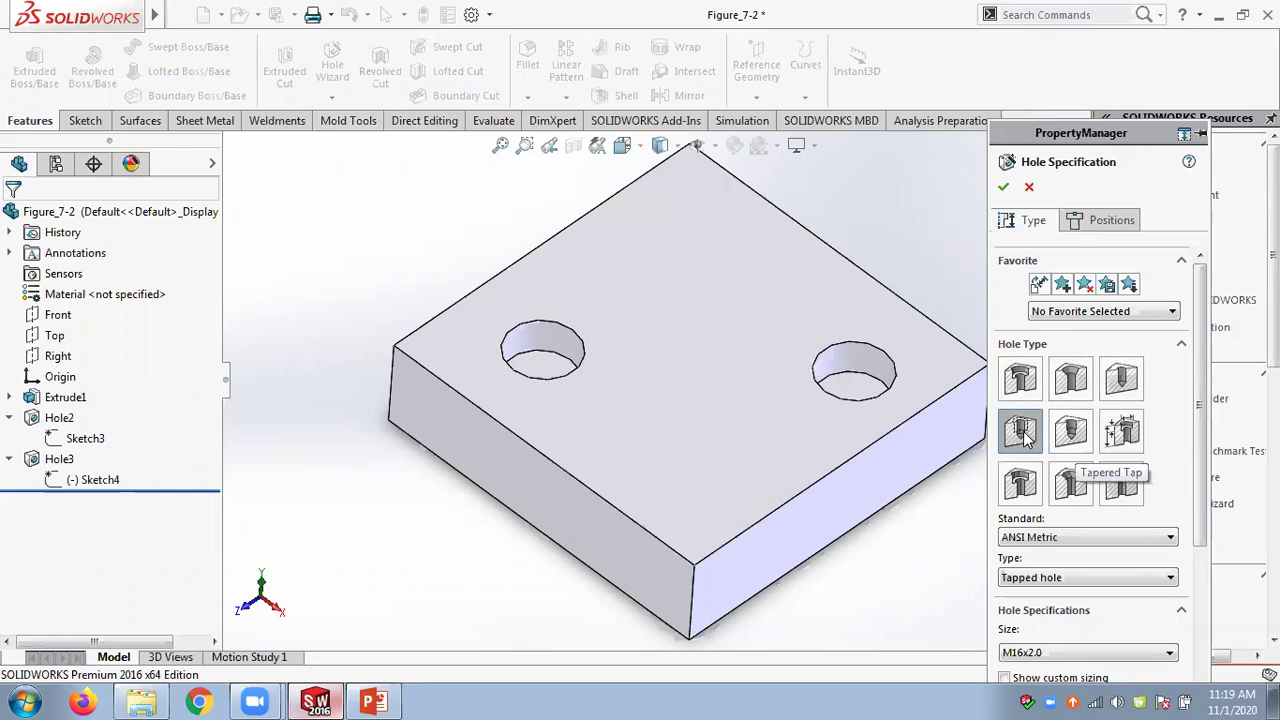
{"action": "left_click", "coordinate": [1020, 378]}
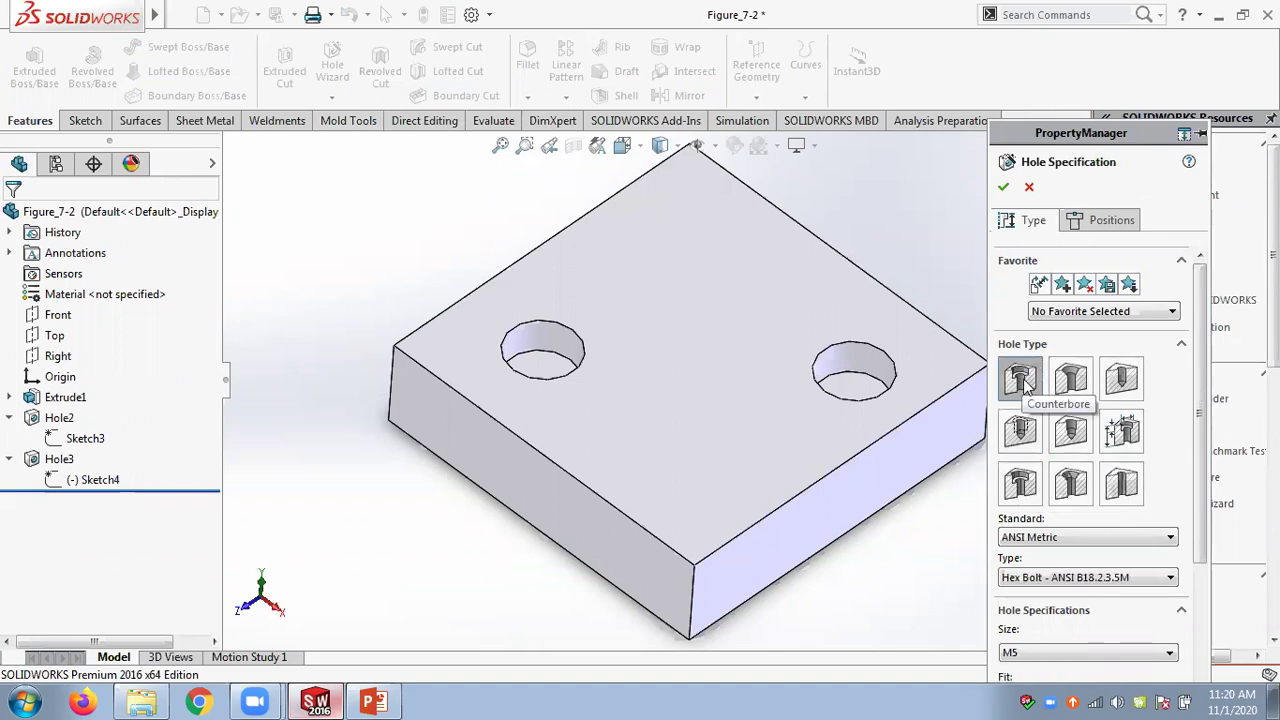
Review the available standards and fit options for the counterbore hole
{"action": "left_click", "coordinate": [1025, 540]}
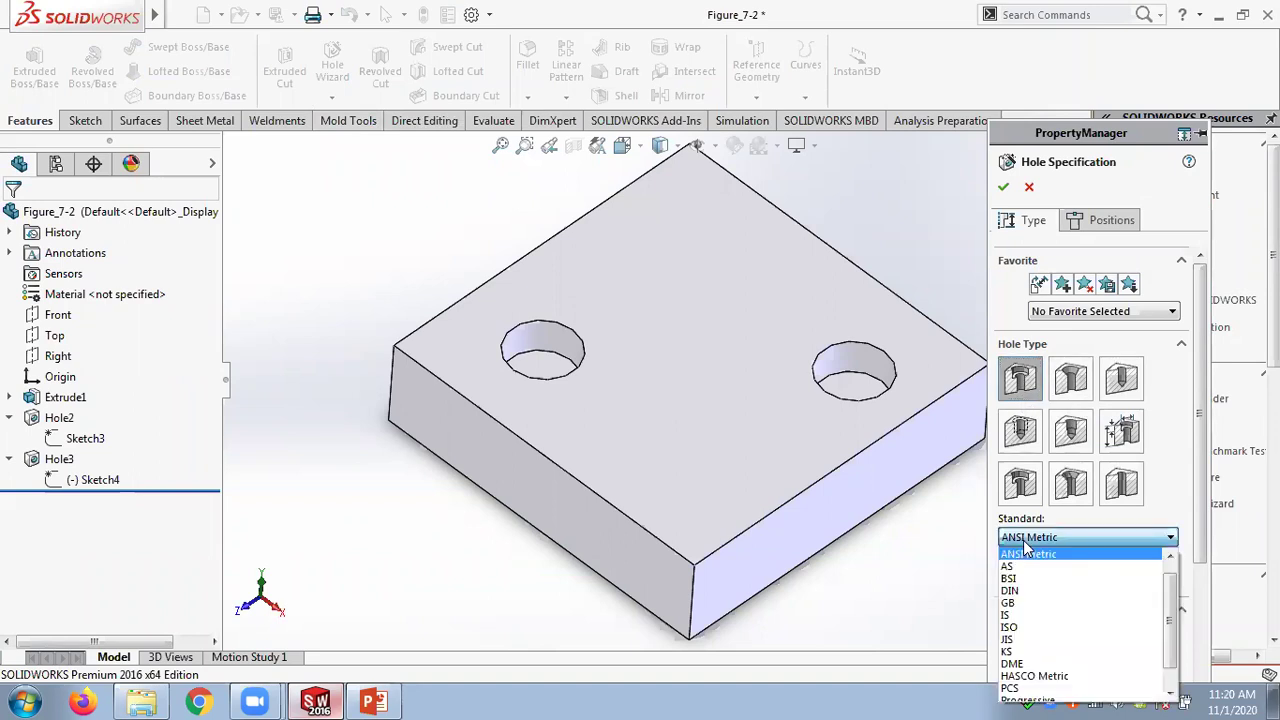
{"action": "left_click", "coordinate": [1025, 540]}
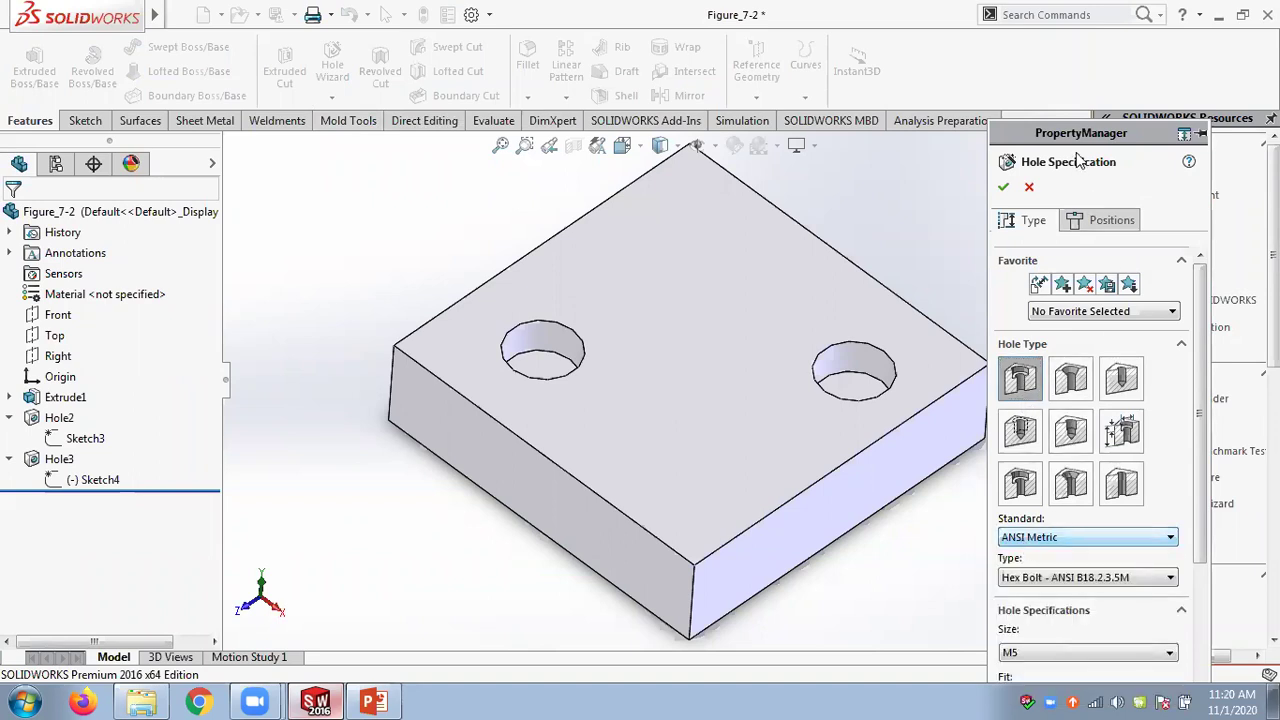
{"action": "left_click", "coordinate": [1030, 540]}
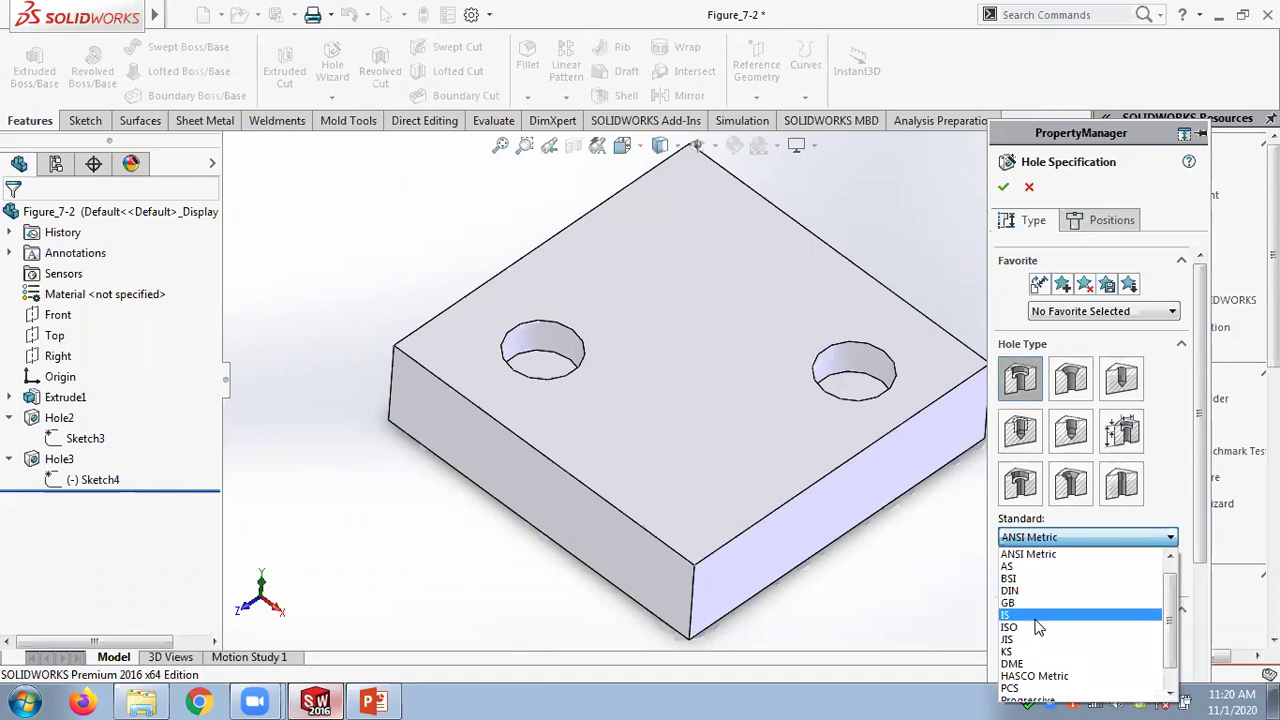
{"action": "left_click", "coordinate": [1163, 514]}
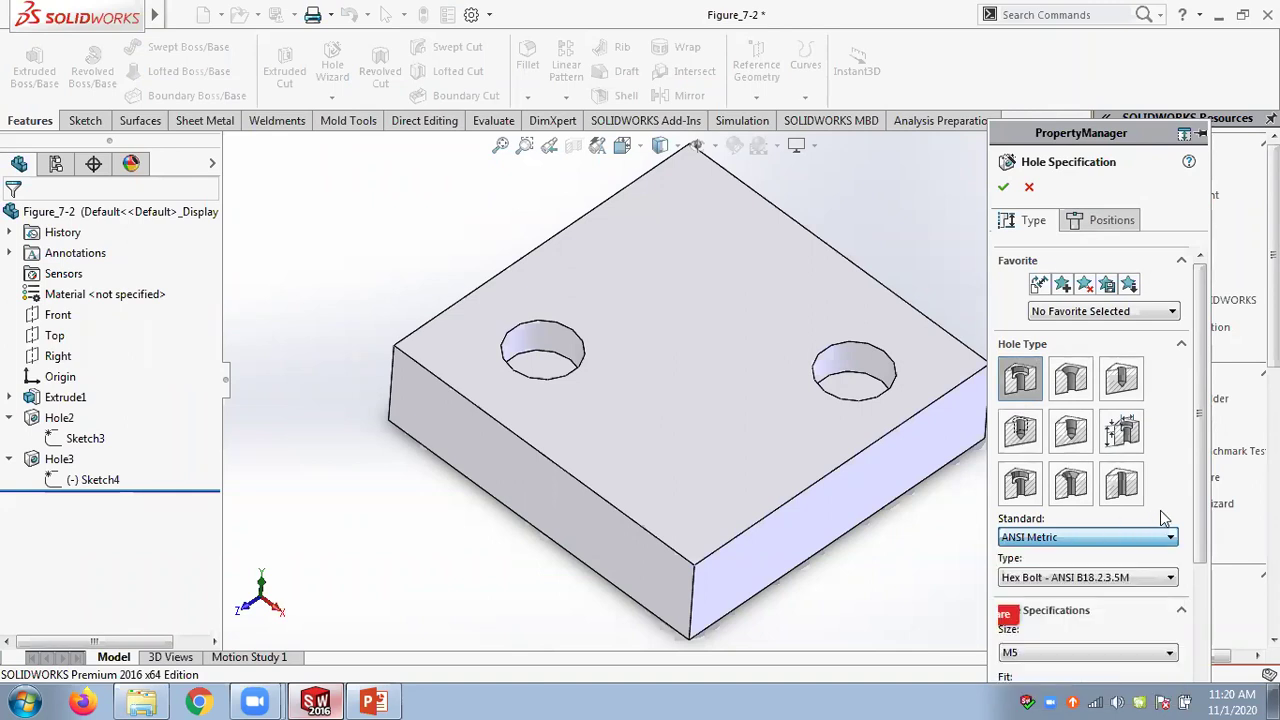
{"action": "left_click_drag", "start_coordinate": [1205, 468], "coordinate": [1206, 532]}
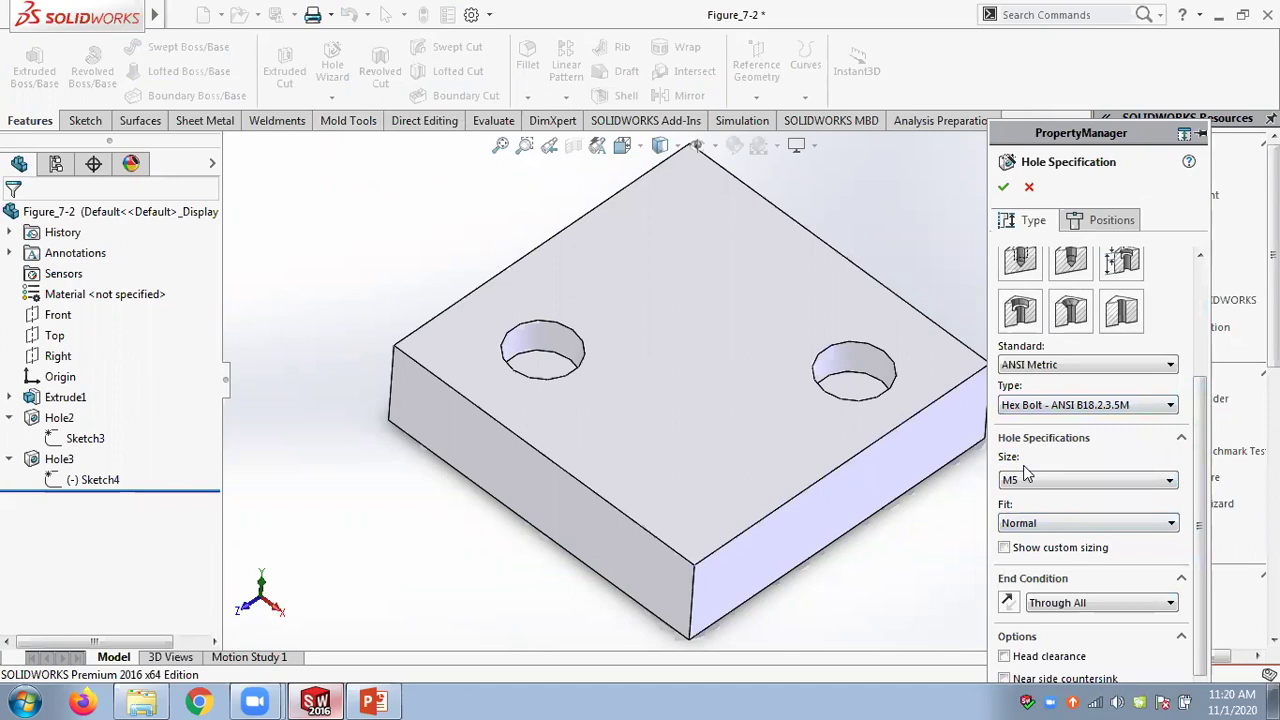
{"action": "left_click", "coordinate": [1032, 528]}
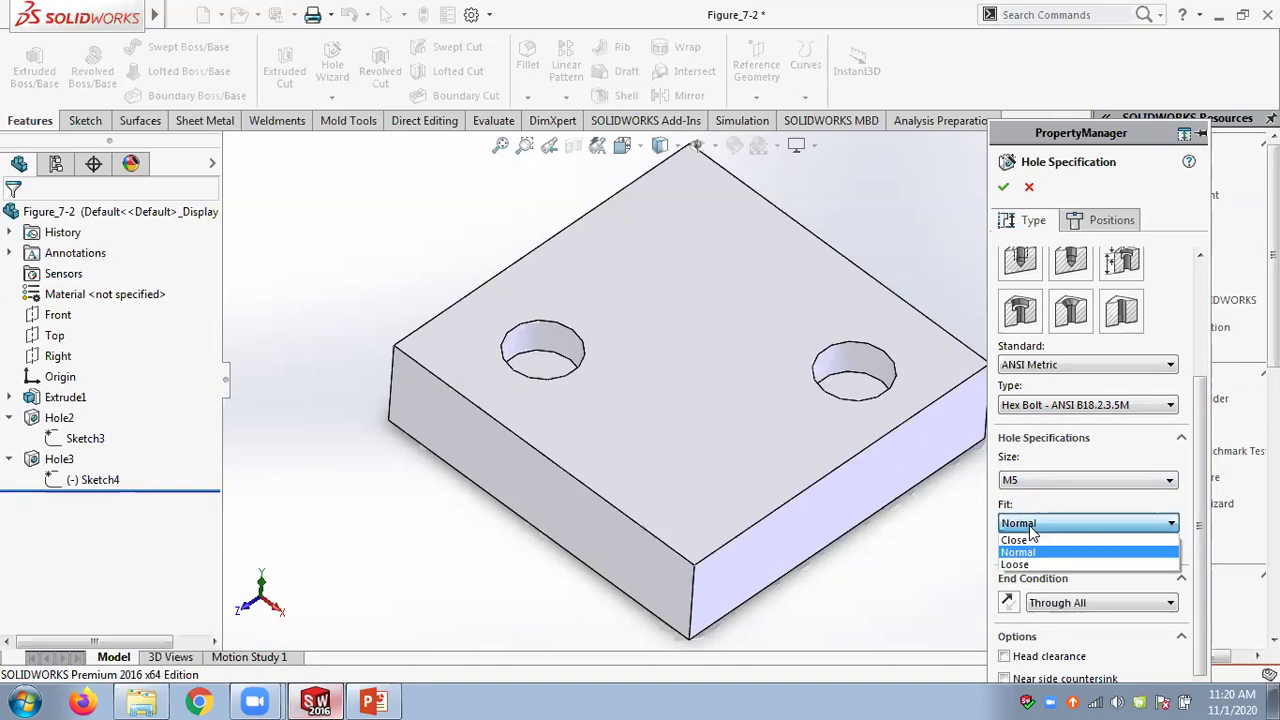
{"action": "left_click", "coordinate": [1031, 527]}
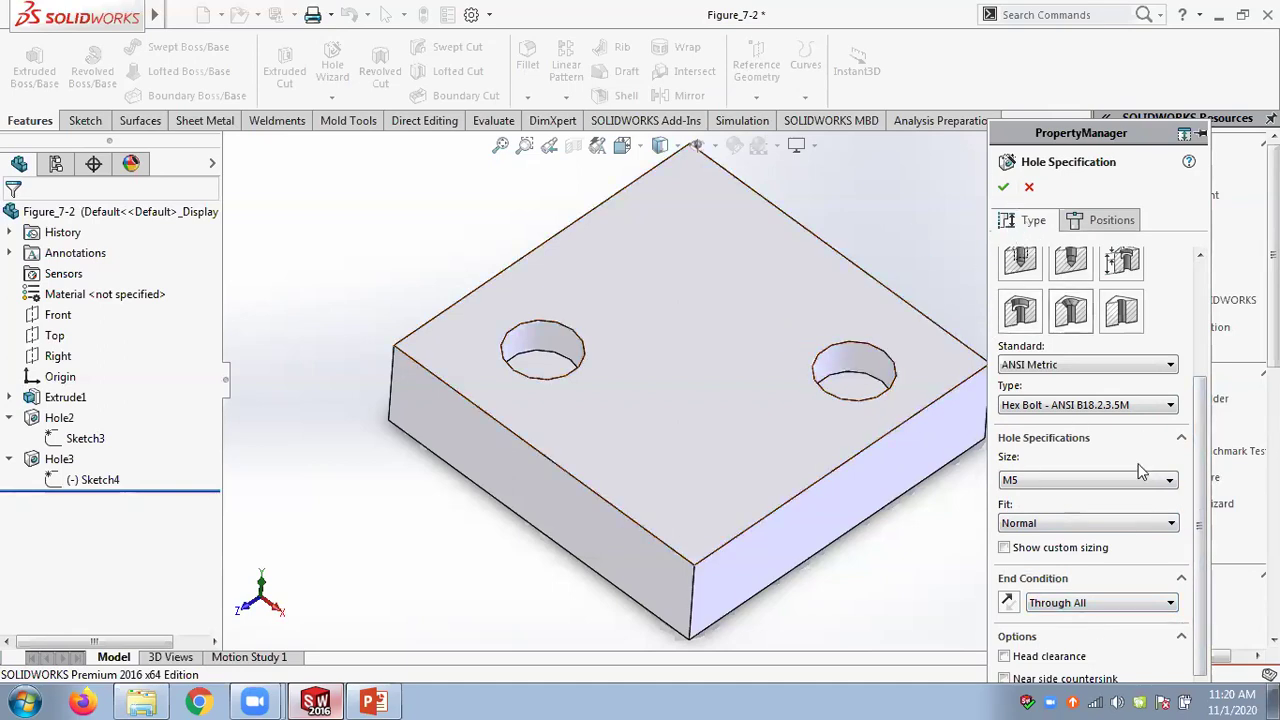
Place one ANSI Metric M5 hex bolt counterbore, Normal fit and Through All, on the block's top face toward the rear corner
{"action": "left_click", "coordinate": [1113, 224]}
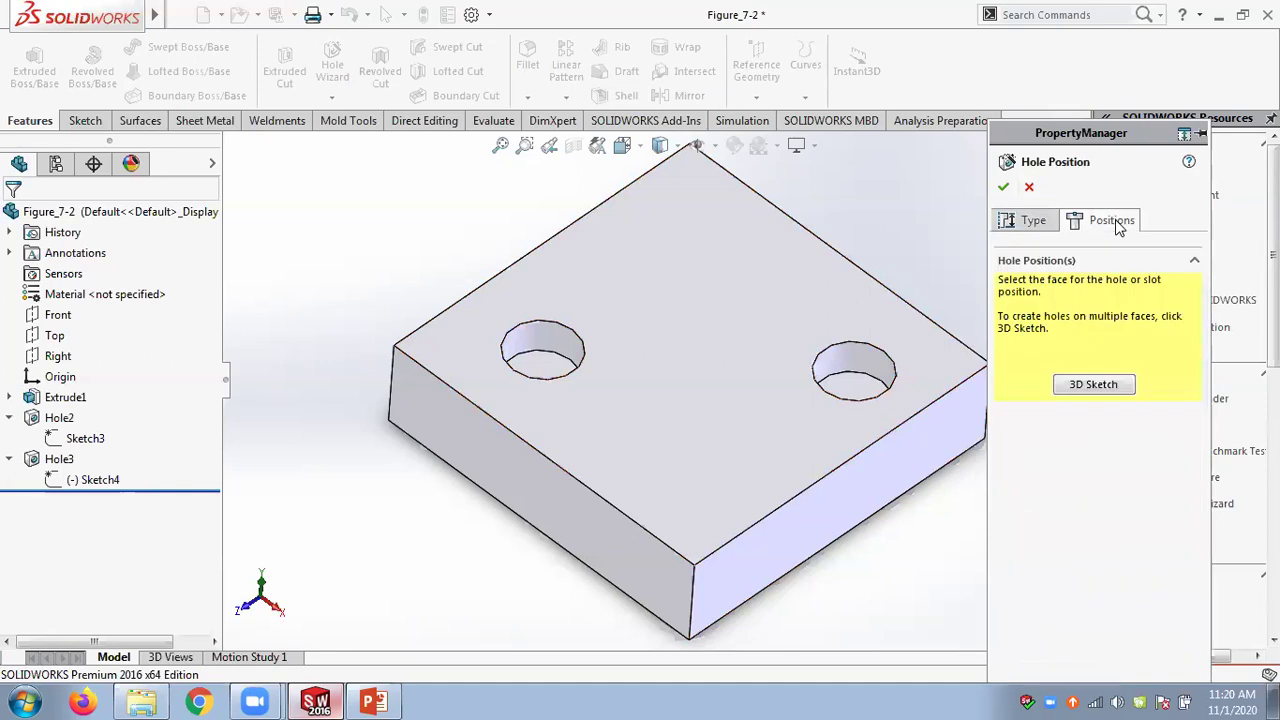
{"action": "left_click", "coordinate": [668, 283]}
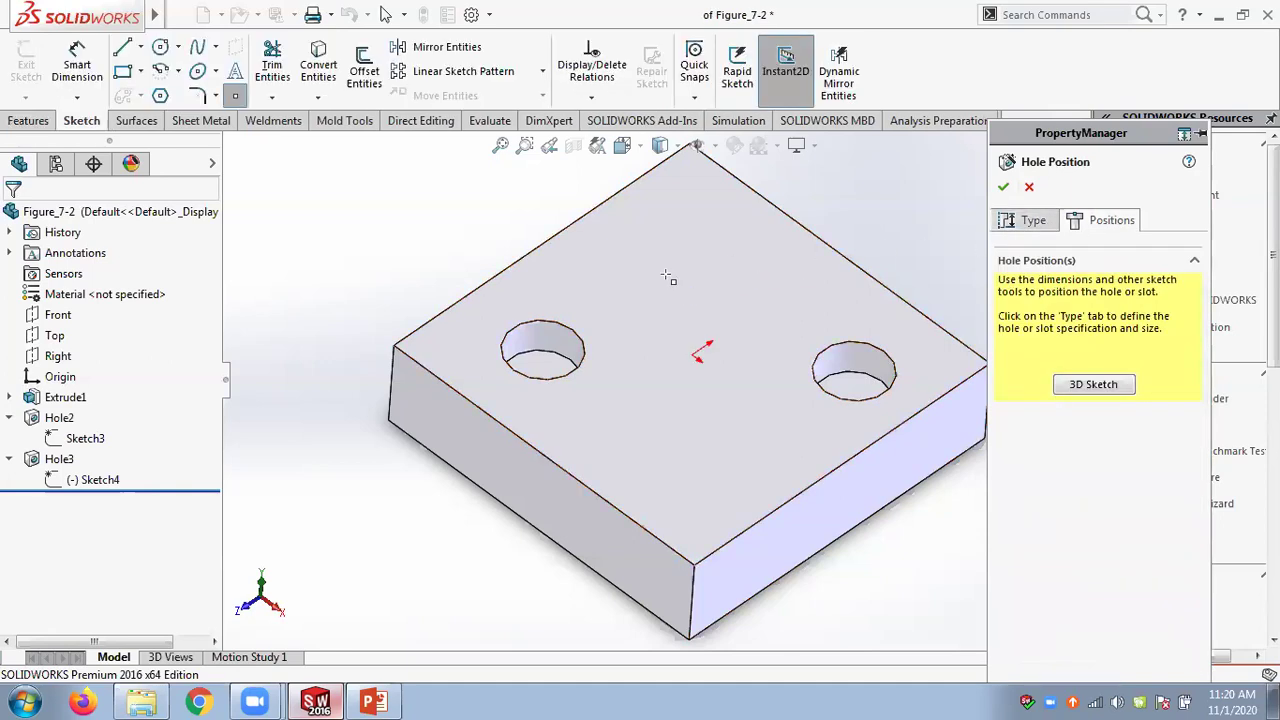
{"action": "left_click", "coordinate": [836, 276]}
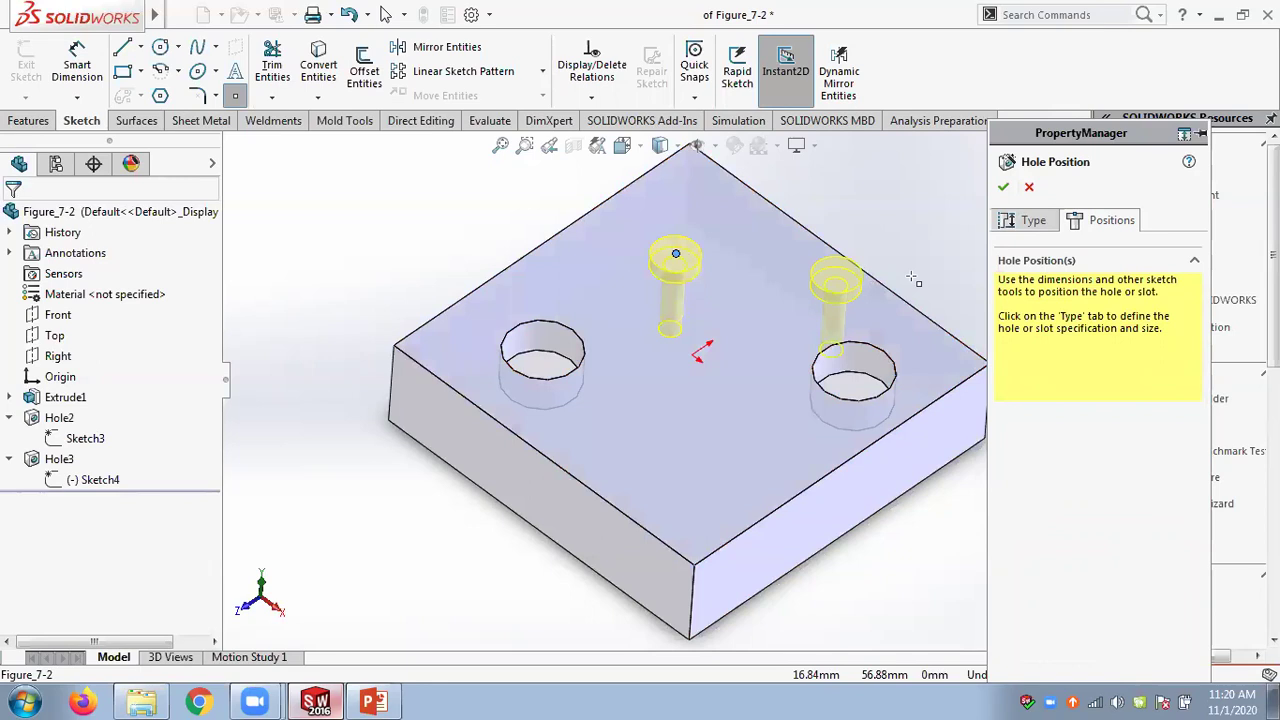
{"action": "left_click", "coordinate": [1005, 189]}
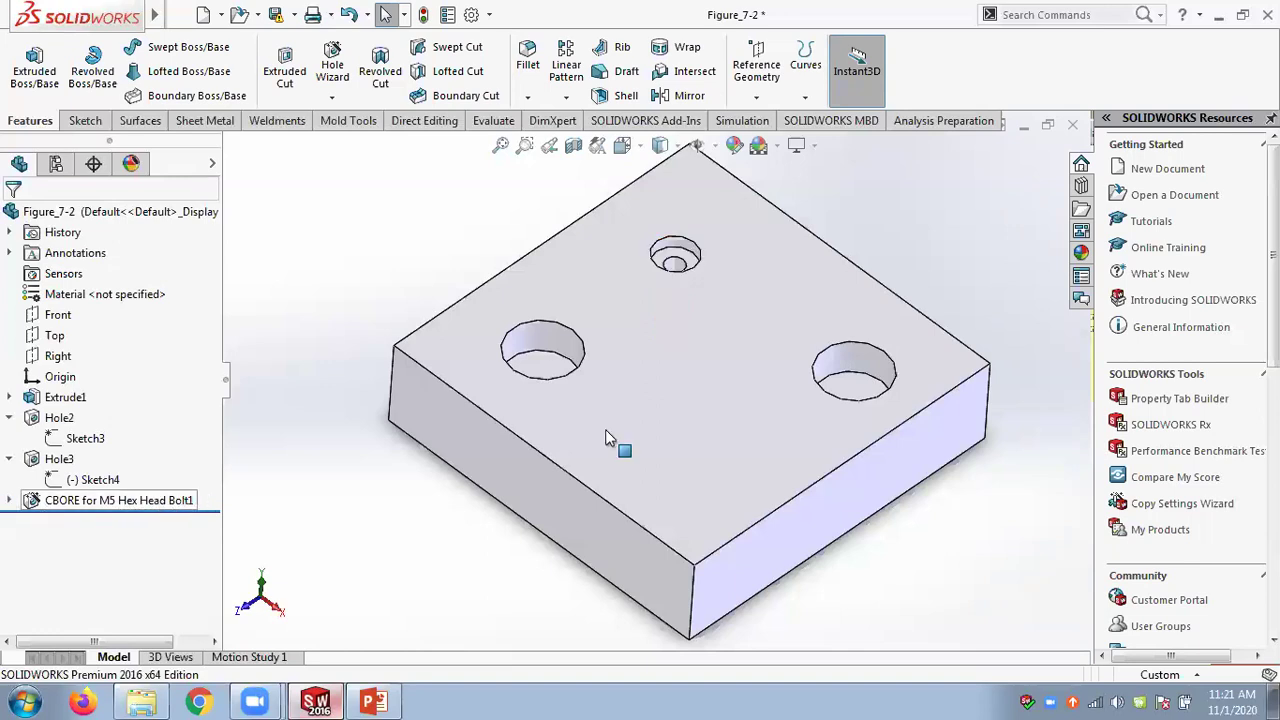
{"action": "scroll", "coordinate": [716, 257], "scroll_direction": "down", "scroll_amount": 2}
{"action": "scroll", "coordinate": [645, 258], "scroll_direction": "up", "scroll_amount": 3}
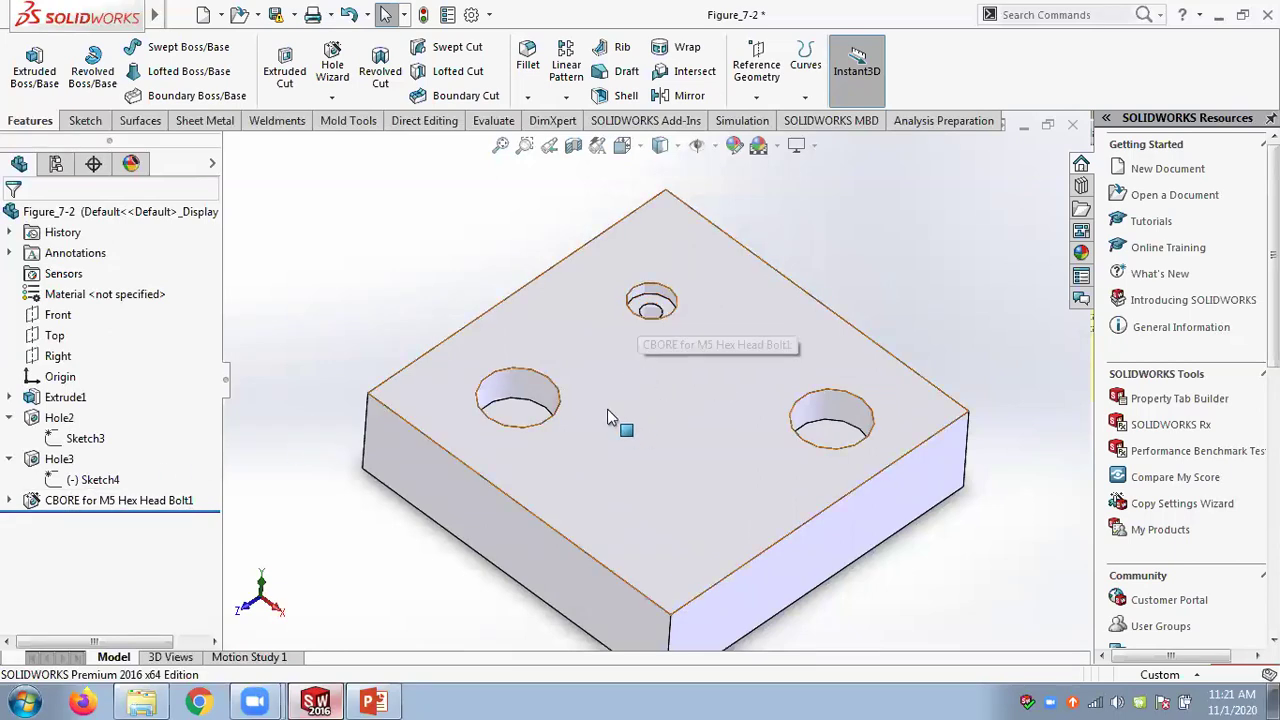
{"action": "scroll", "coordinate": [648, 345], "scroll_direction": "down", "scroll_amount": 3}
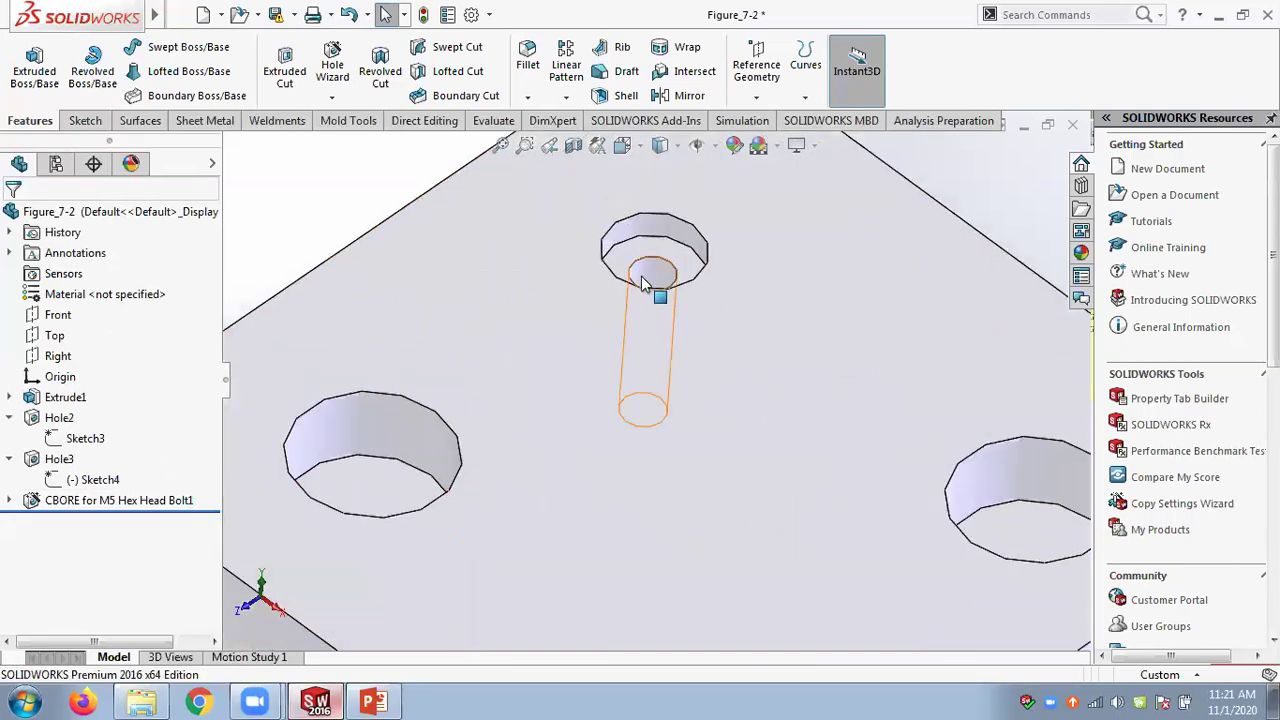
{"action": "scroll", "coordinate": [655, 367], "scroll_direction": "up", "scroll_amount": 5}
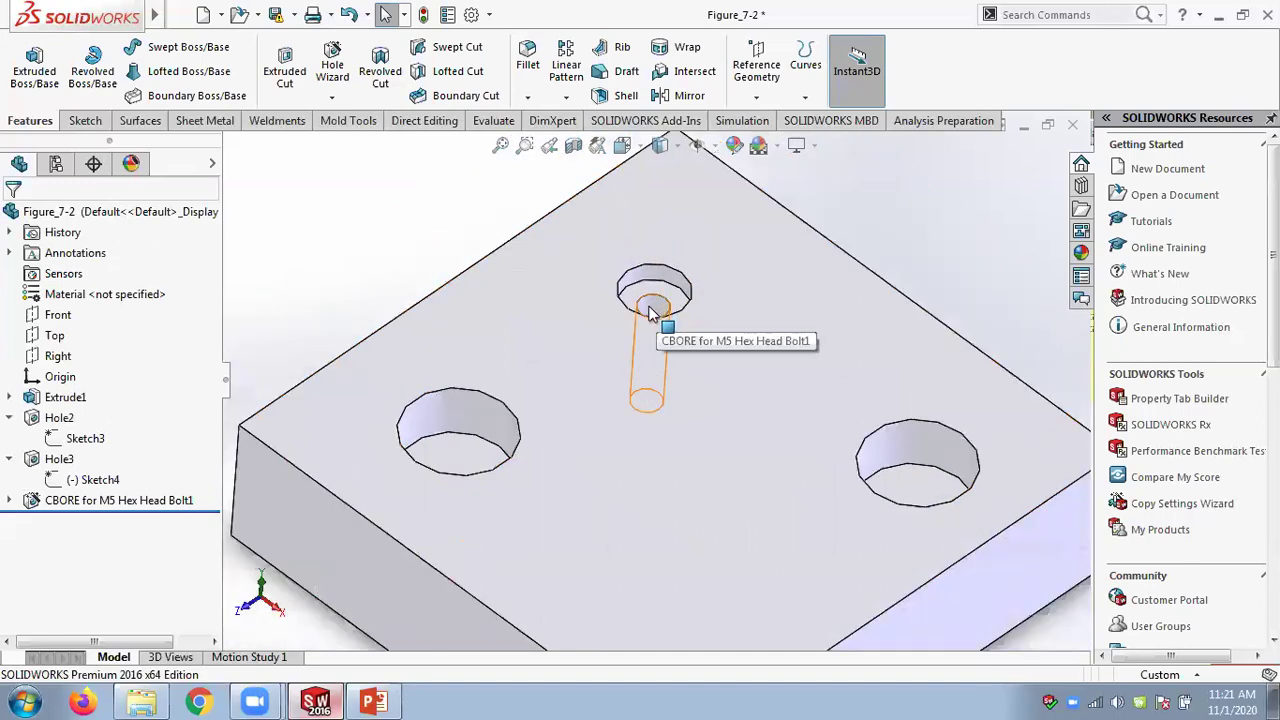
{"action": "scroll", "coordinate": [645, 390], "scroll_direction": "up", "scroll_amount": 3}
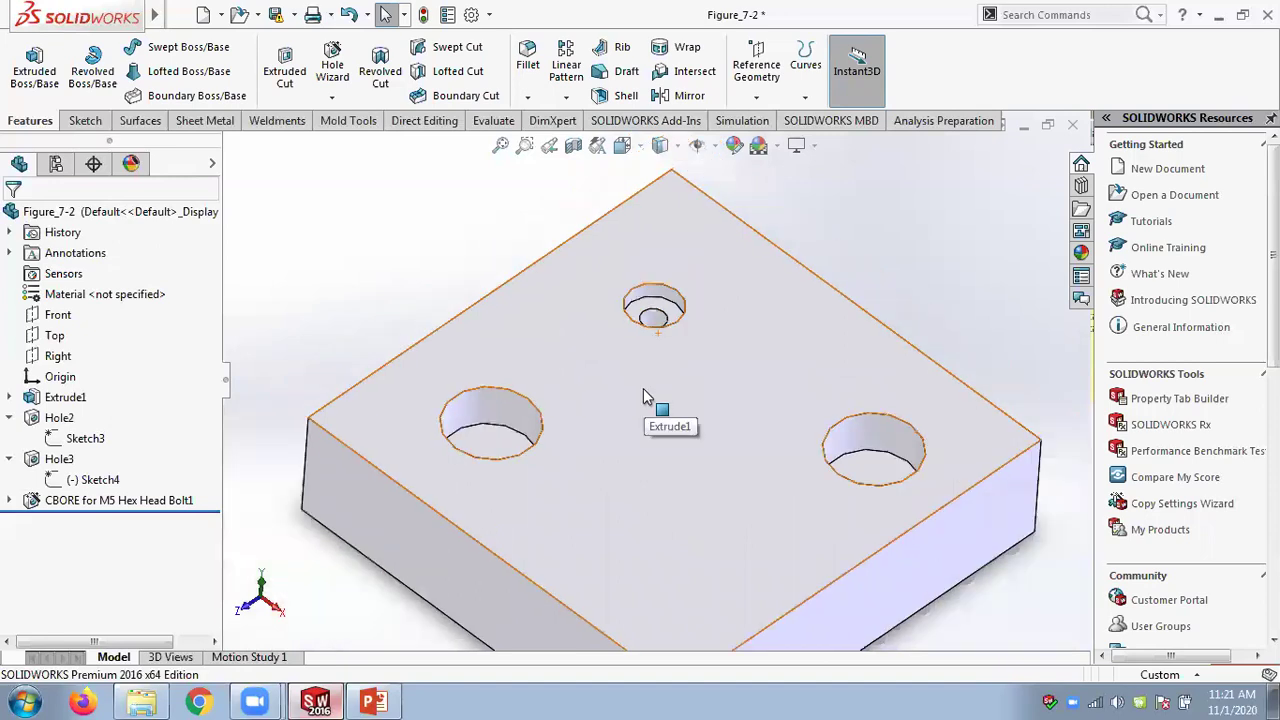
Edit the counterbore's position sketch and dimension its centre point 20 mm from the top face's rear-left edge
{"action": "left_click", "coordinate": [9, 501]}
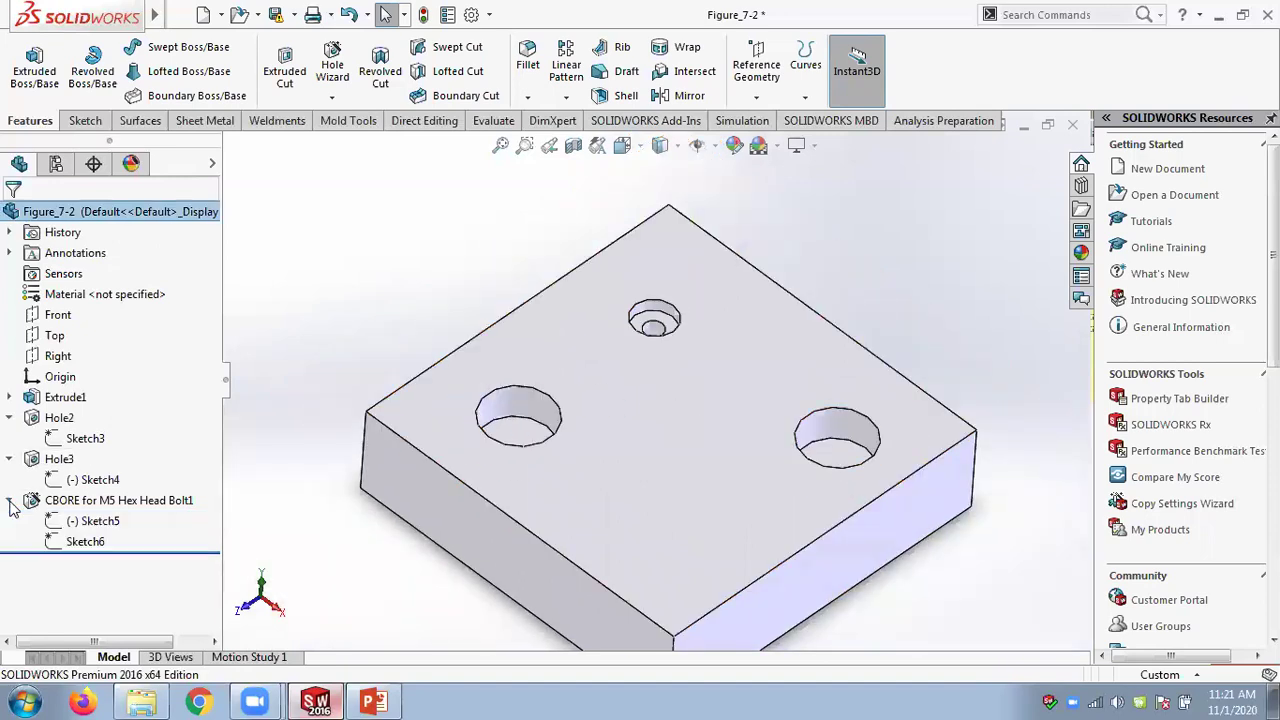
{"action": "right_click", "coordinate": [88, 527]}
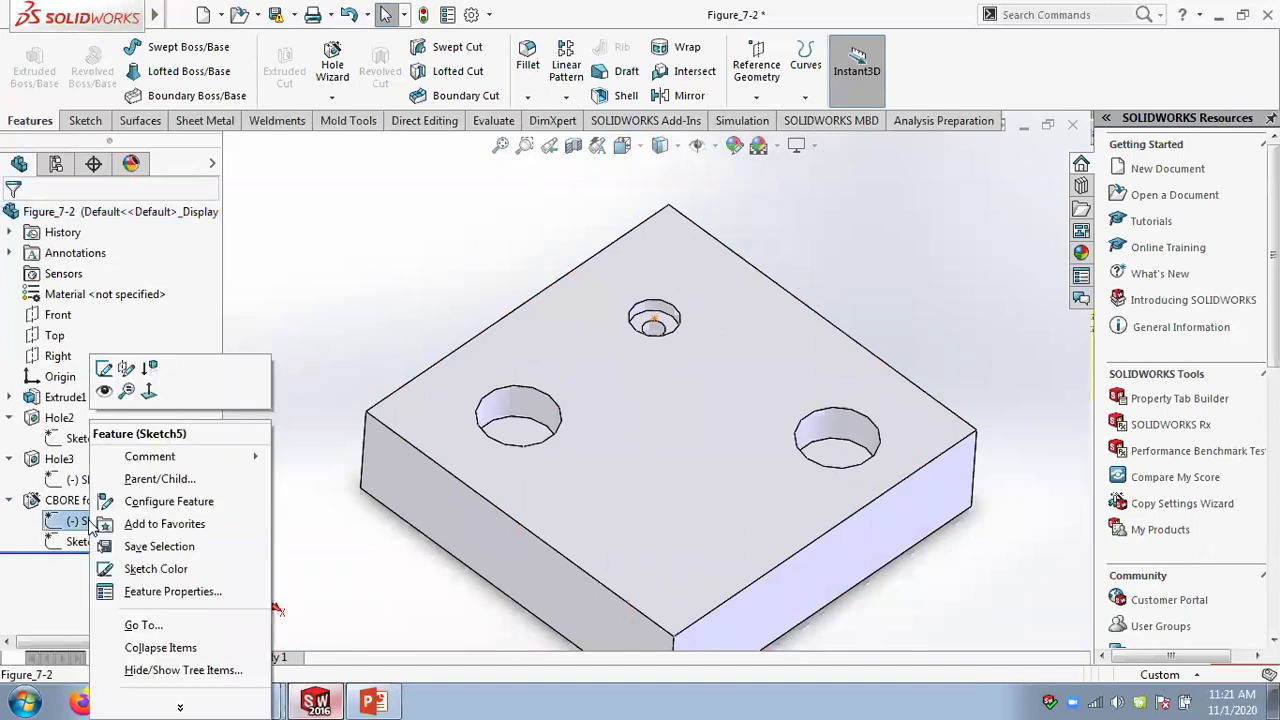
{"action": "left_click", "coordinate": [103, 366]}
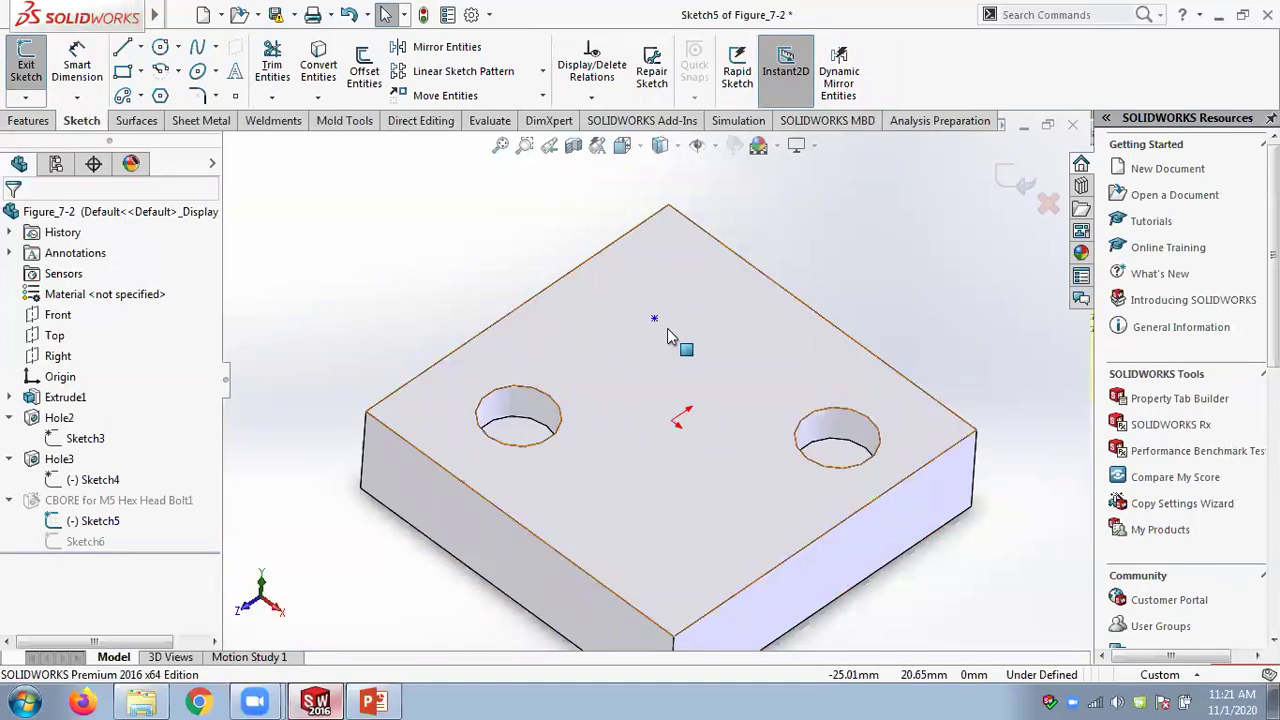
{"action": "left_click", "coordinate": [77, 65]}
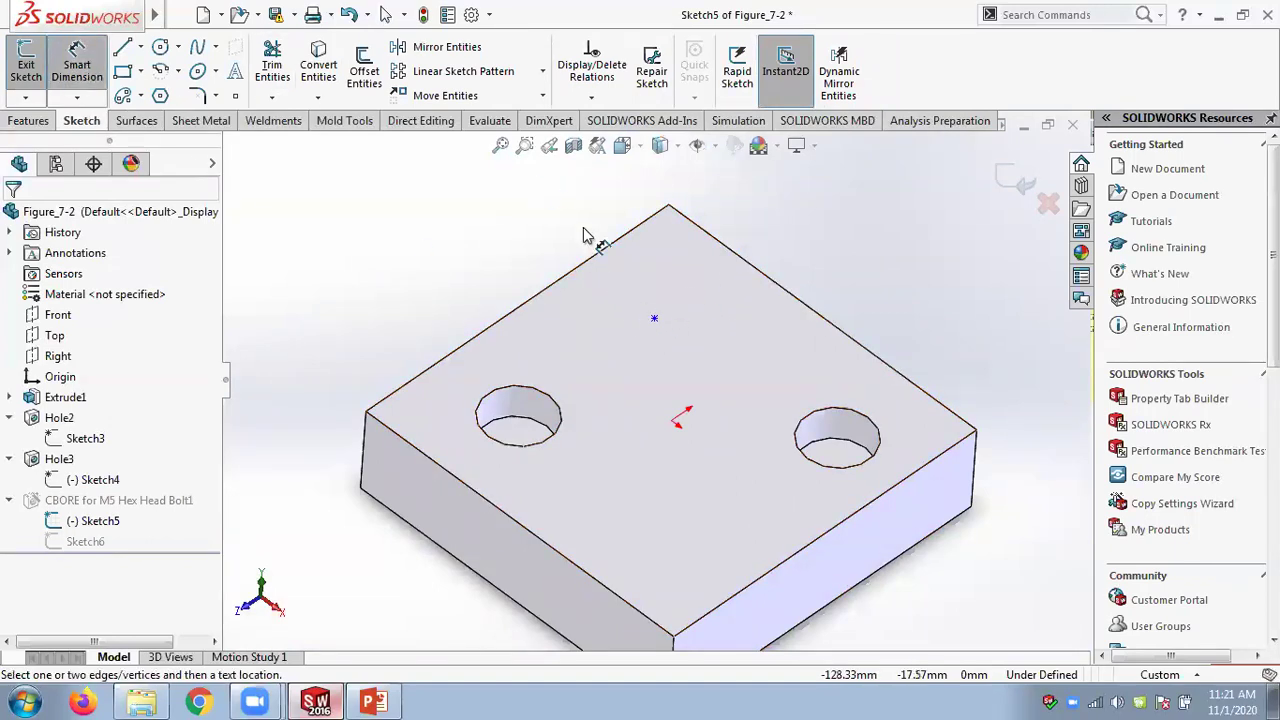
{"action": "left_click", "coordinate": [595, 265]}
{"action": "left_click", "coordinate": [654, 318]}
{"action": "left_click", "coordinate": [603, 302]}
{"action": "type", "text": "20"}
{"action": "key", "text": "Return"}
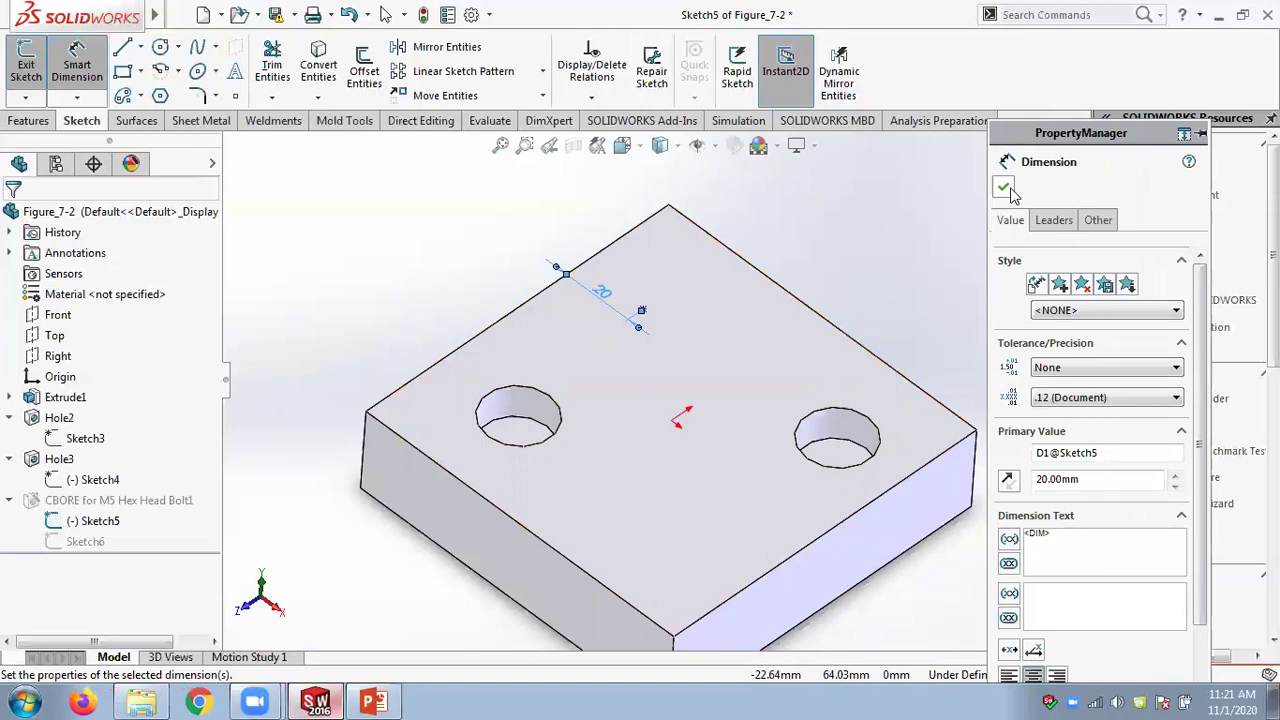
{"action": "left_click", "coordinate": [1003, 187]}
{"action": "left_click", "coordinate": [1024, 186]}
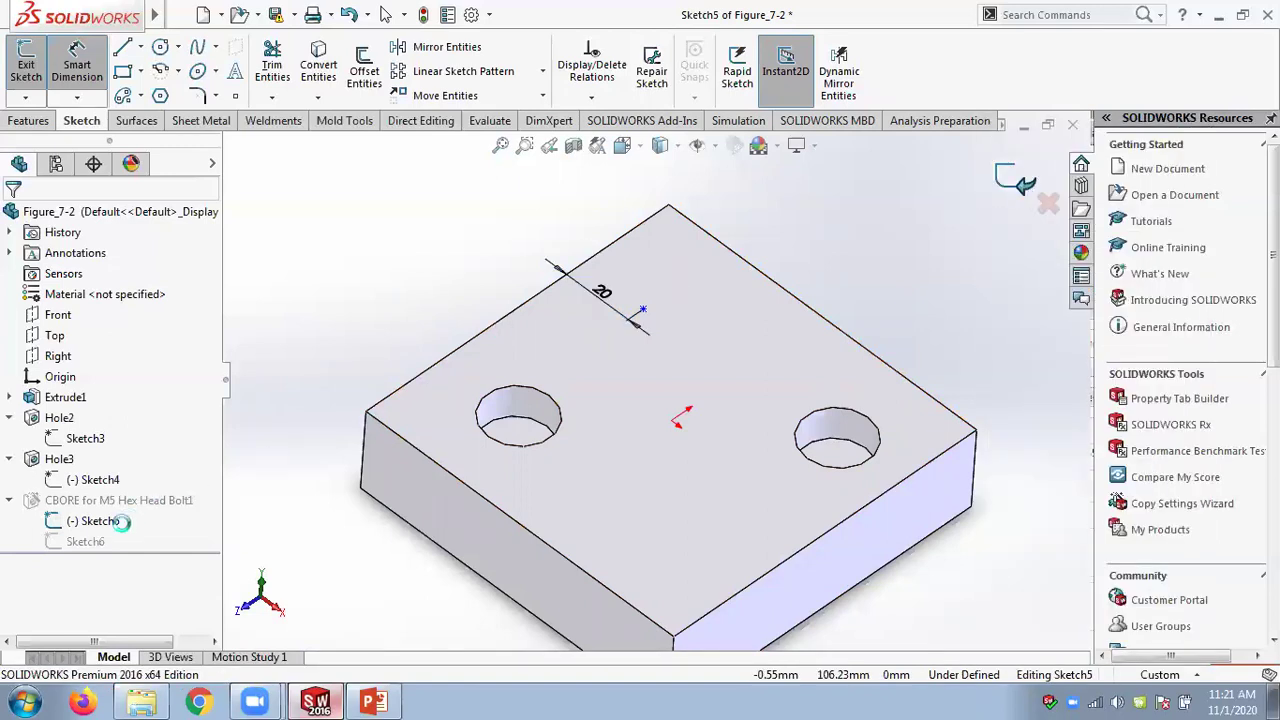
Open the counterbore's profile sketch to examine its dimensions, and exit it without changes
{"action": "right_click", "coordinate": [90, 541]}
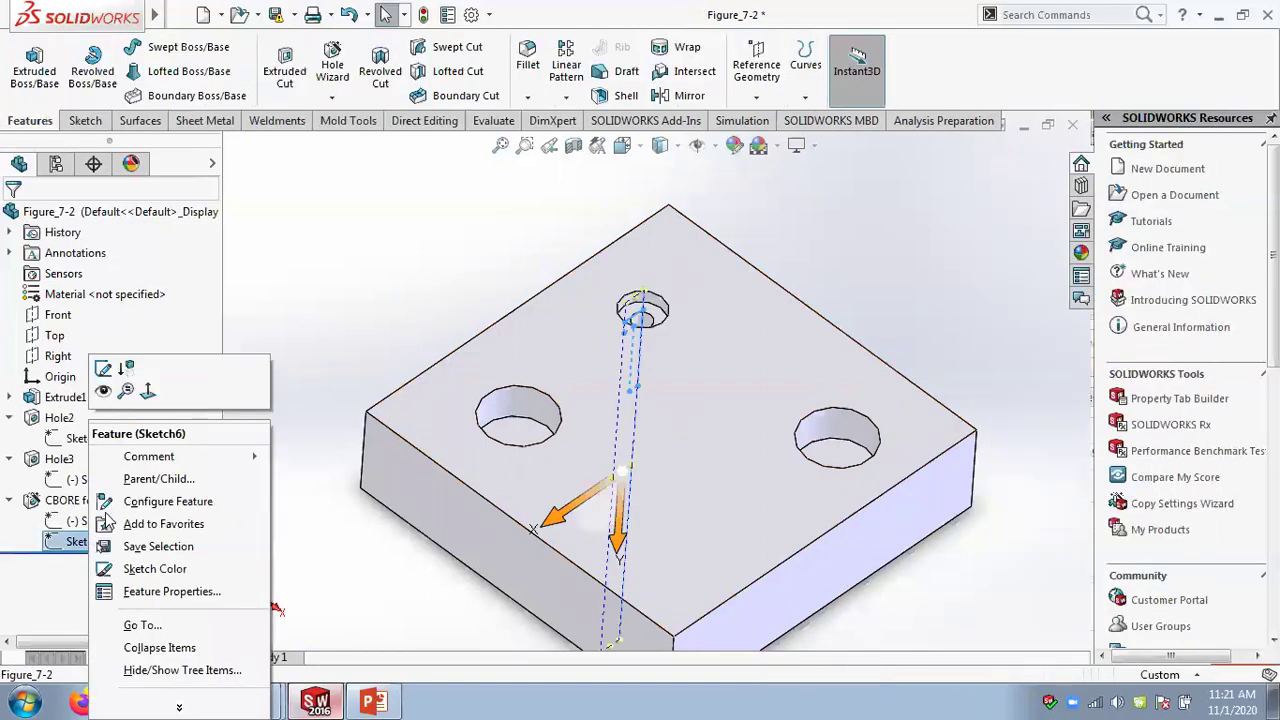
{"action": "left_click", "coordinate": [105, 364]}
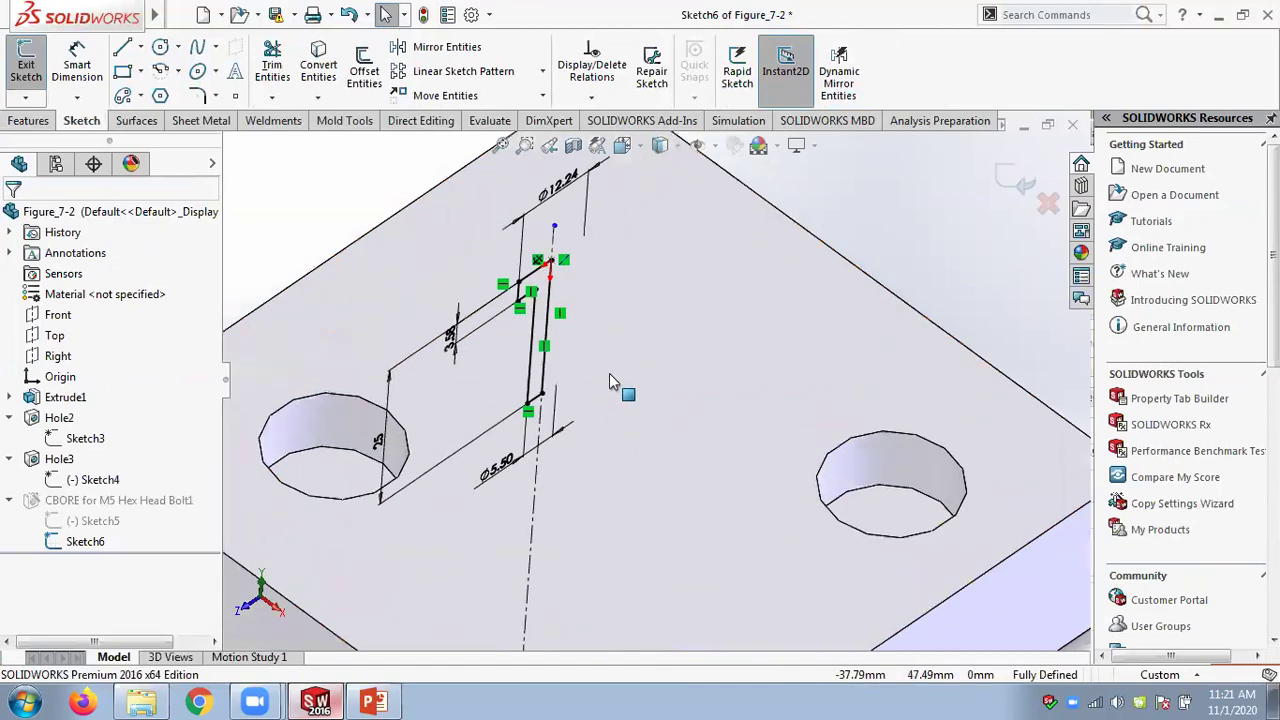
{"action": "mouse_move", "coordinate": [569, 353]}
{"action": "middle_mouse_down"}
{"action": "mouse_move", "coordinate": [657, 360]}
{"action": "mouse_move", "coordinate": [720, 347]}
{"action": "middle_mouse_up"}
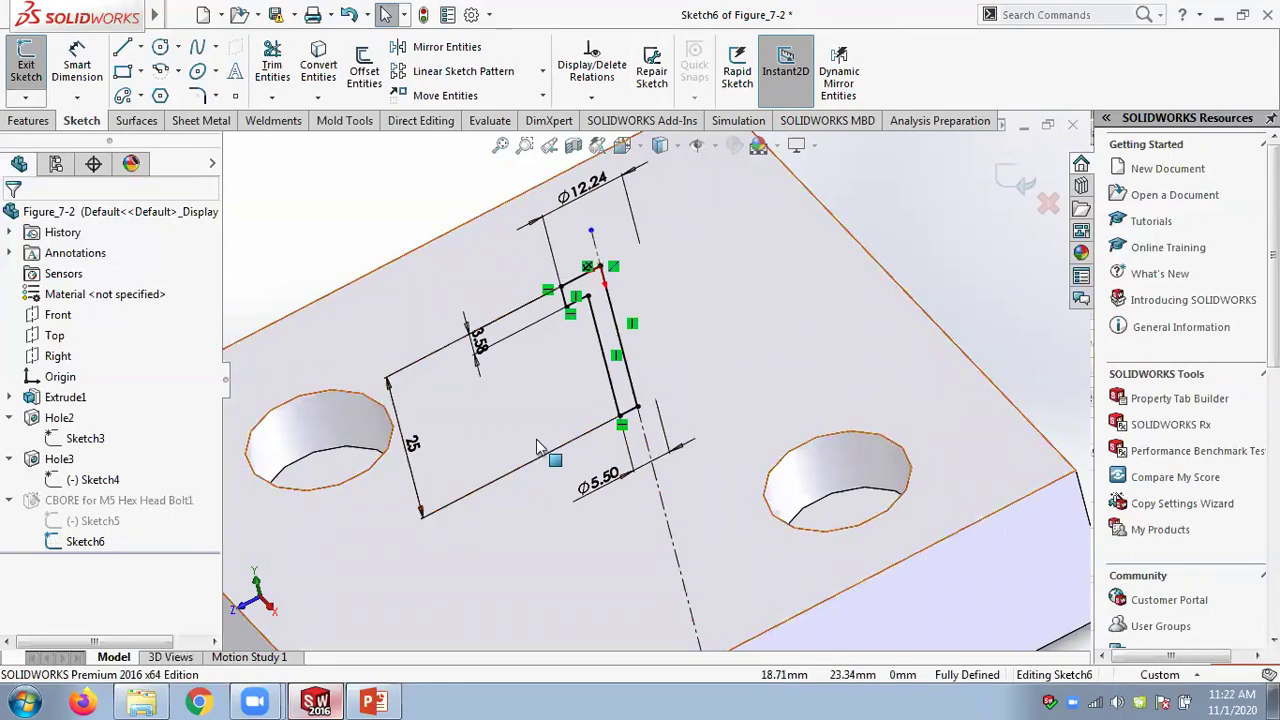
{"action": "left_click", "coordinate": [1030, 192]}
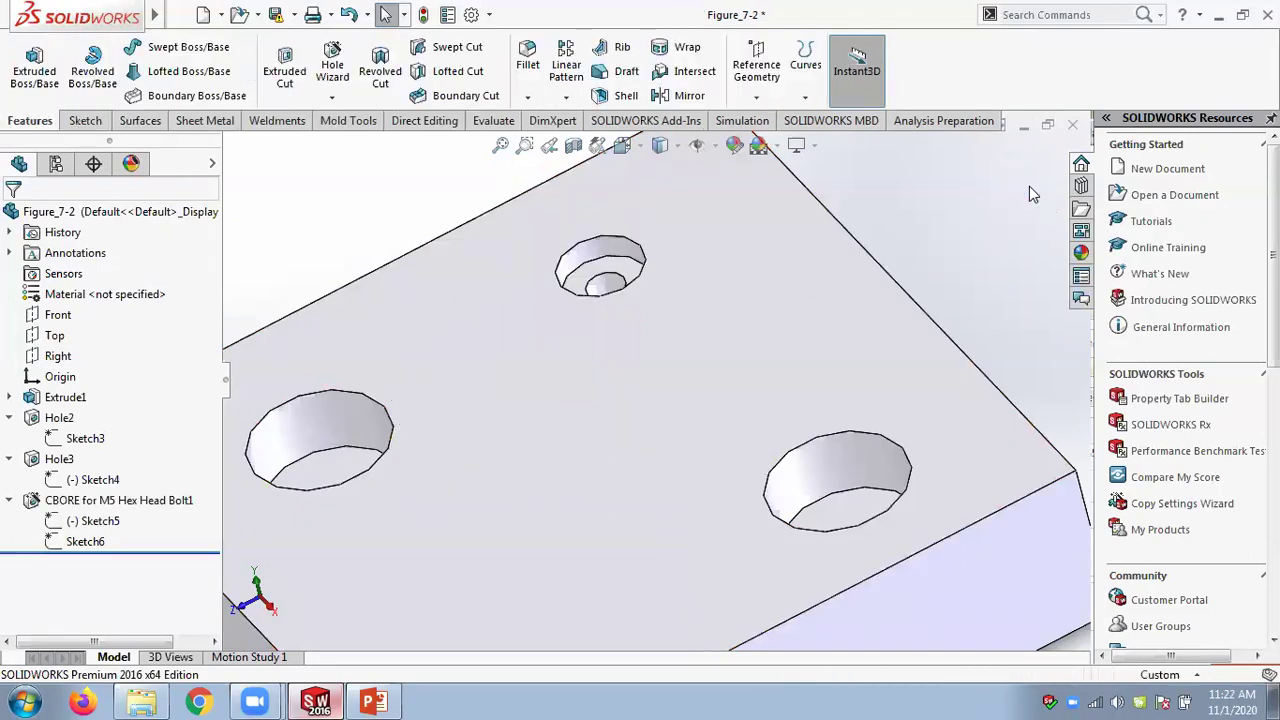
{"action": "key", "text": "ctrl+7"}
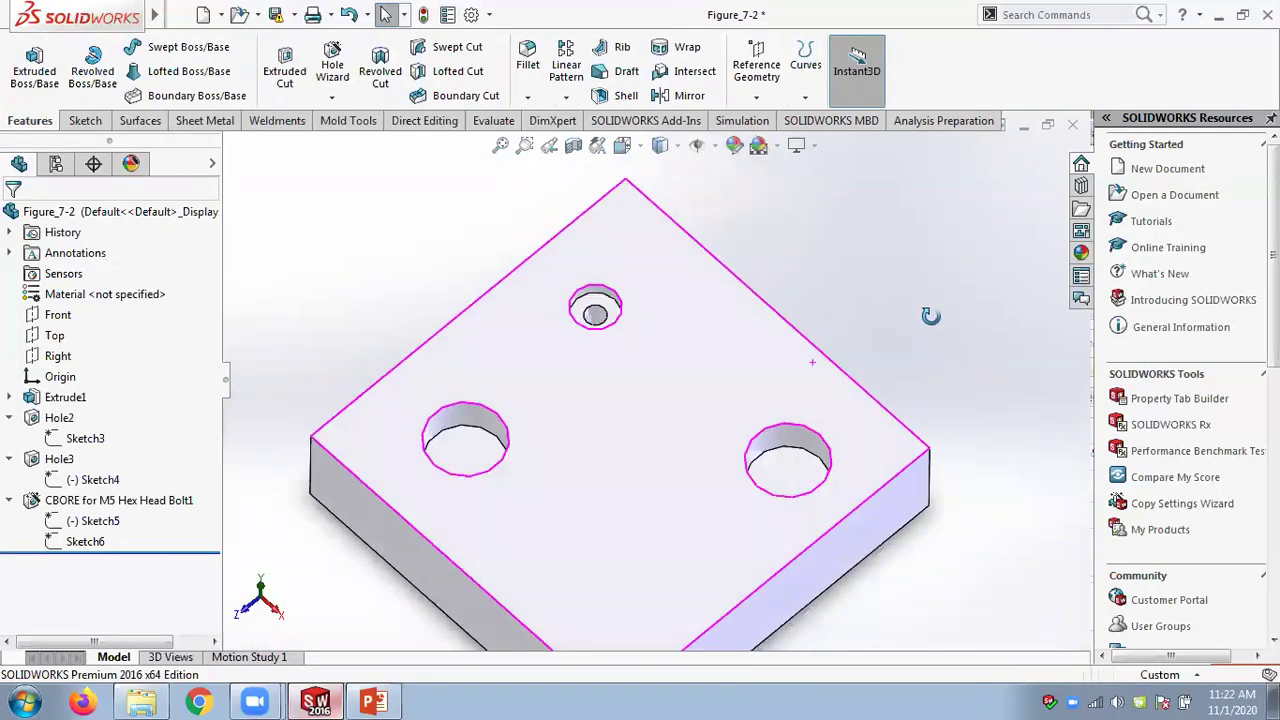
{"action": "key", "text": "z"}
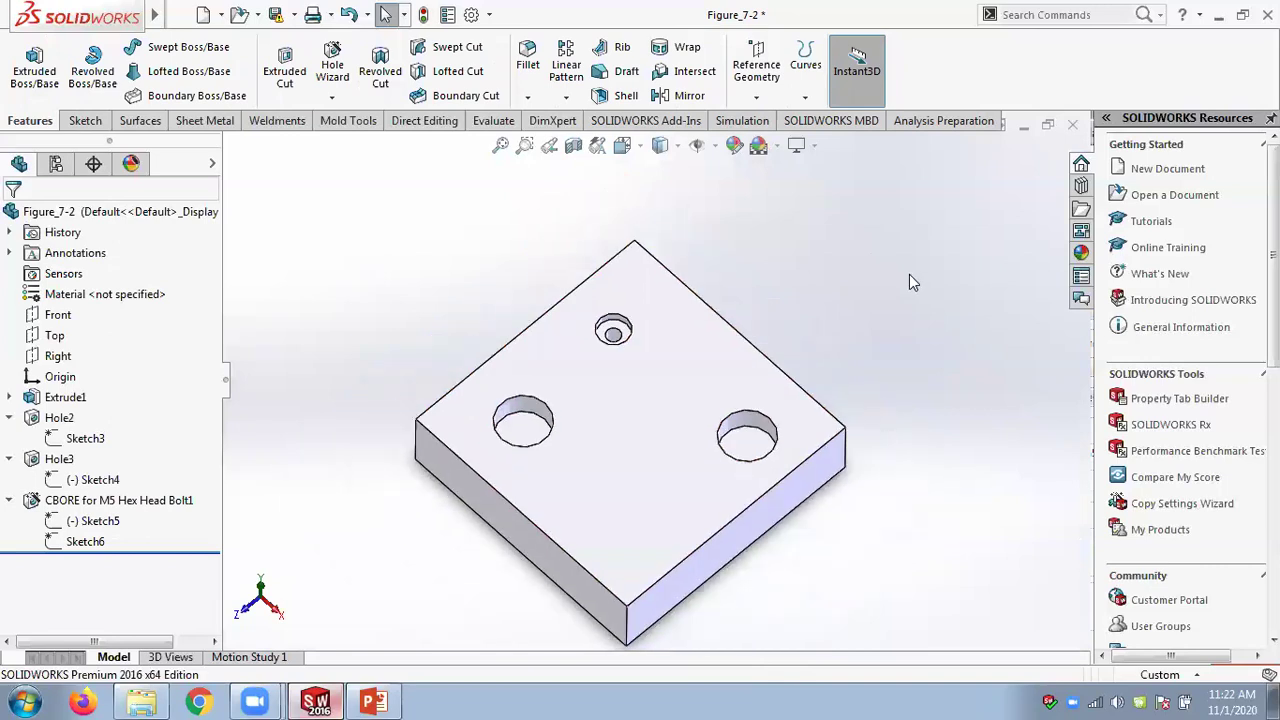
Place an ANSI Metric M5 flat head screw countersink, Normal fit and Through All, on the top face between the counterbore and the front-right hole
{"action": "left_click", "coordinate": [332, 97]}
{"action": "left_click", "coordinate": [360, 117]}
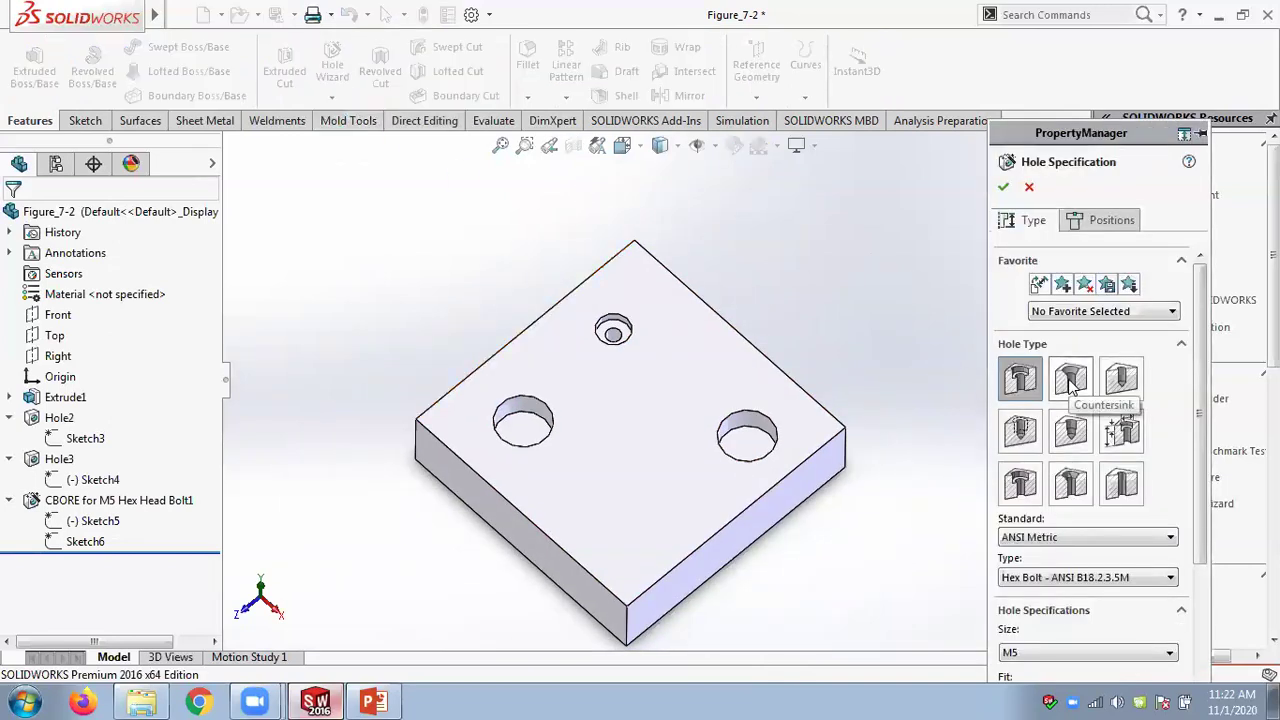
{"action": "left_click", "coordinate": [1070, 385]}
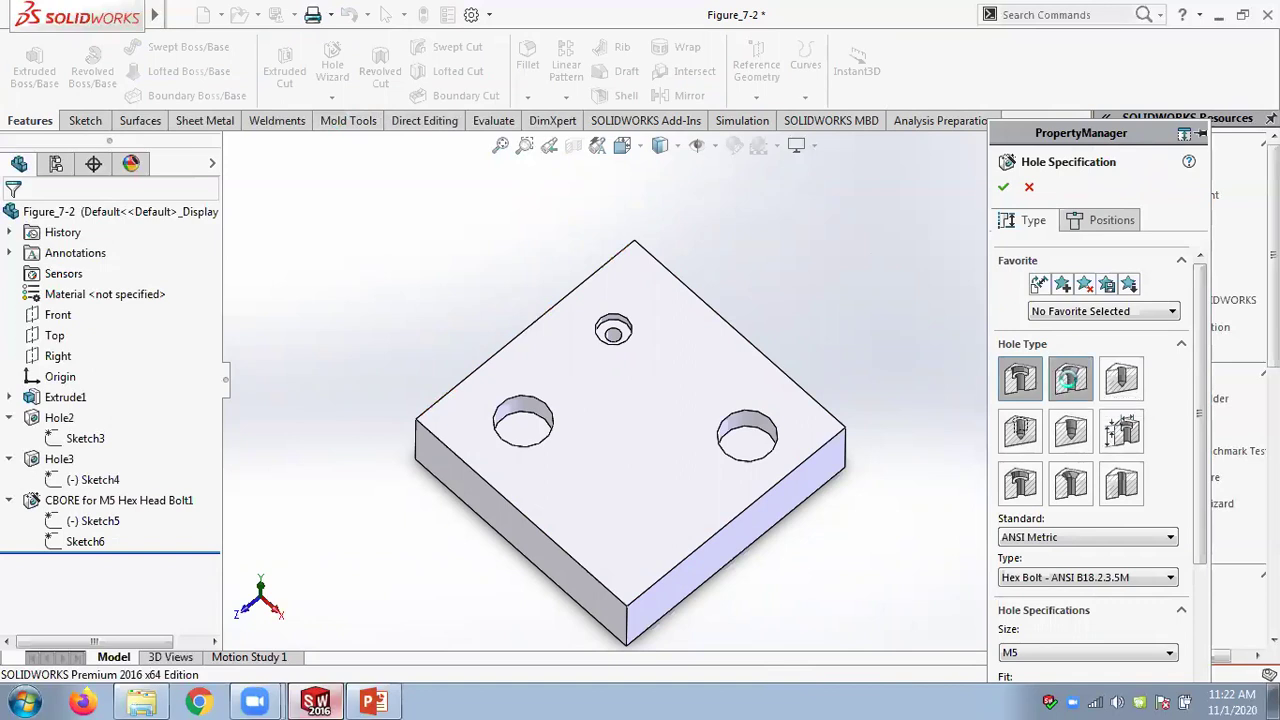
{"action": "scroll", "coordinate": [1186, 428], "scroll_direction": "down", "scroll_amount": 3}
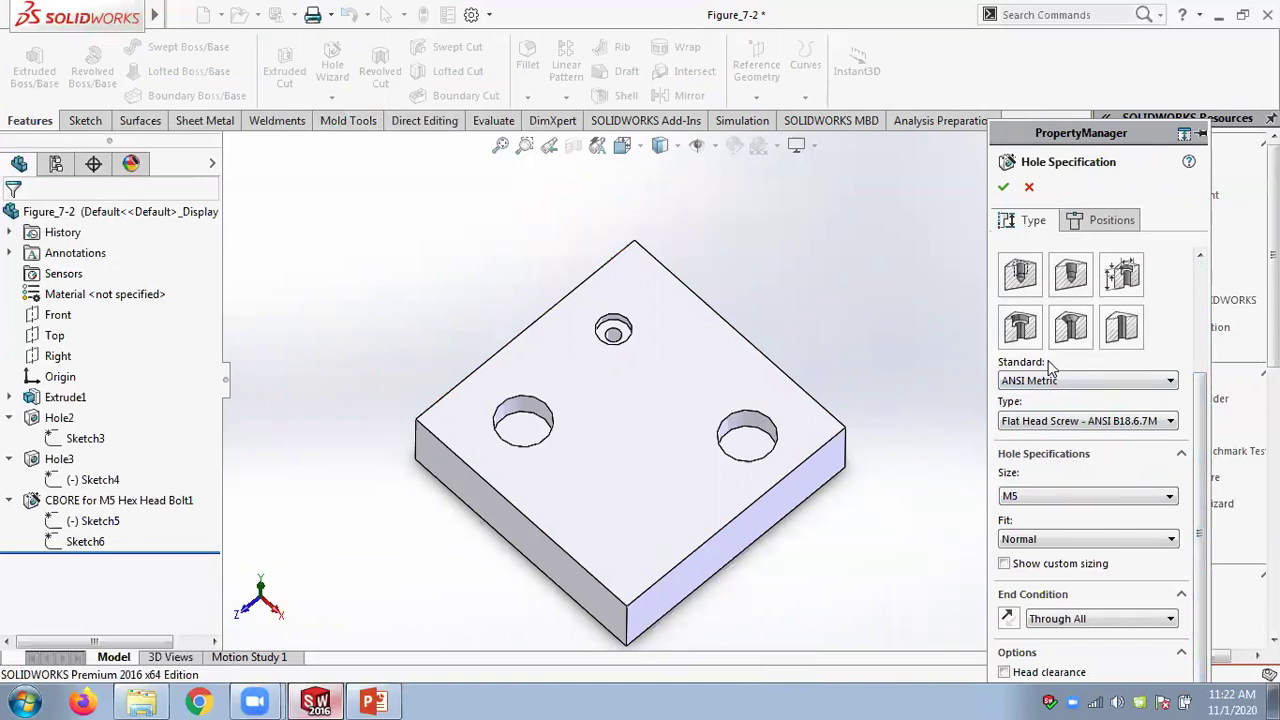
{"action": "left_click", "coordinate": [1026, 499]}
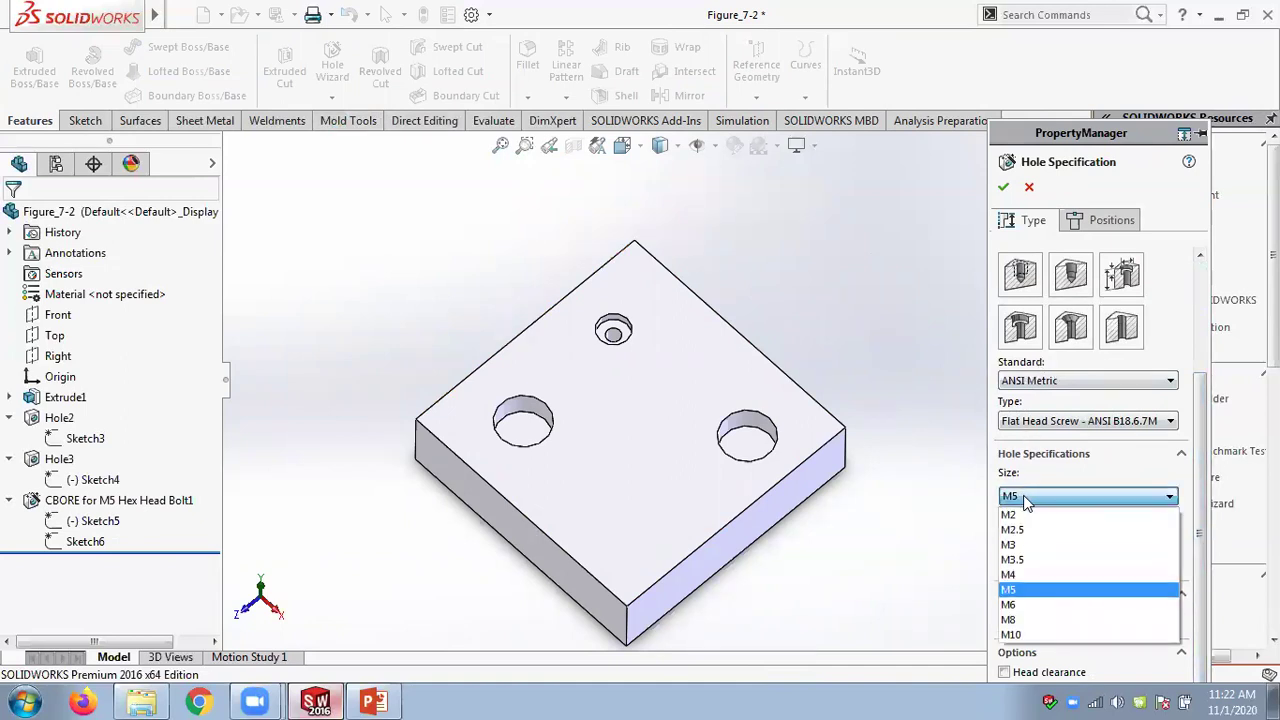
{"action": "left_click", "coordinate": [1024, 499]}
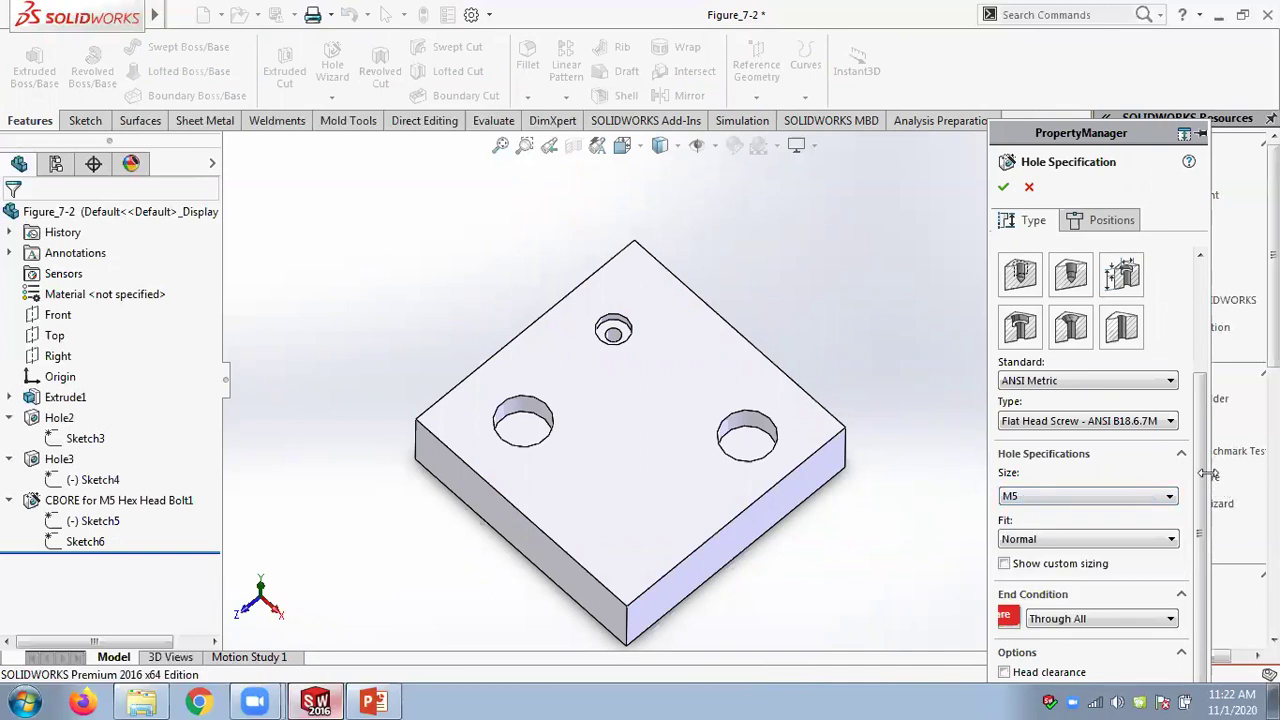
{"action": "left_click", "coordinate": [1101, 225]}
{"action": "left_click", "coordinate": [639, 399]}
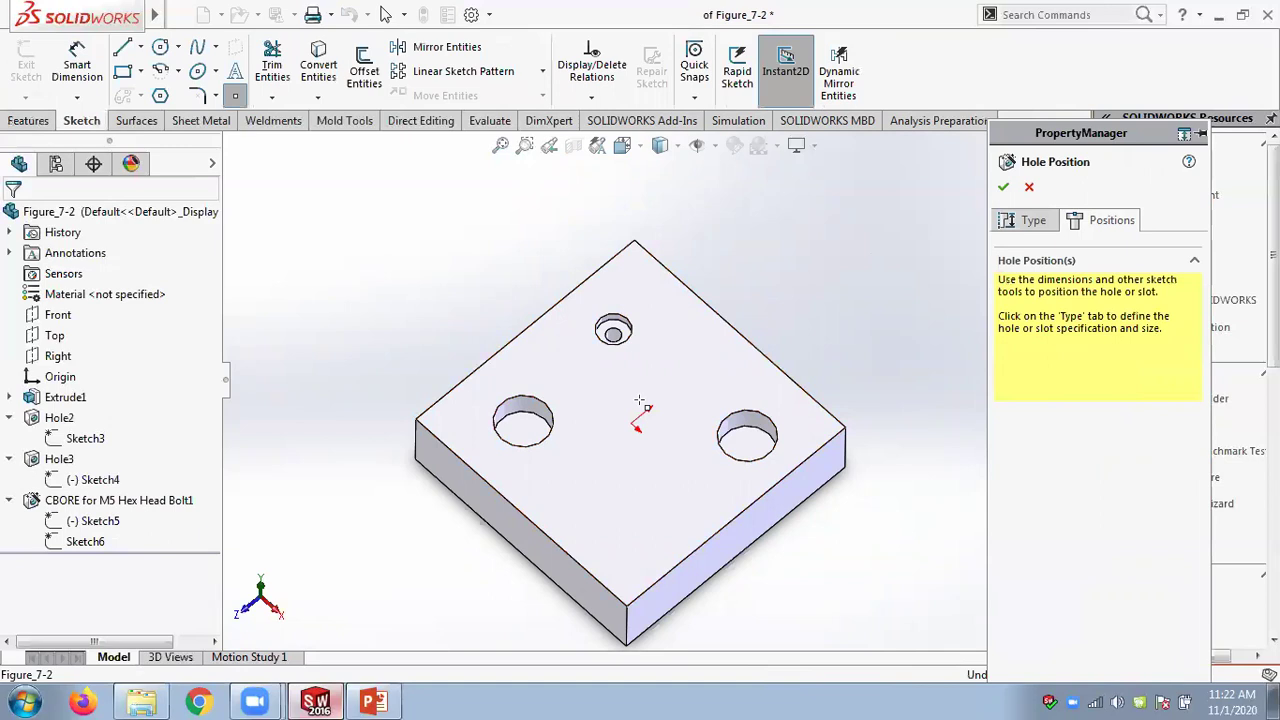
{"action": "left_click", "coordinate": [697, 362]}
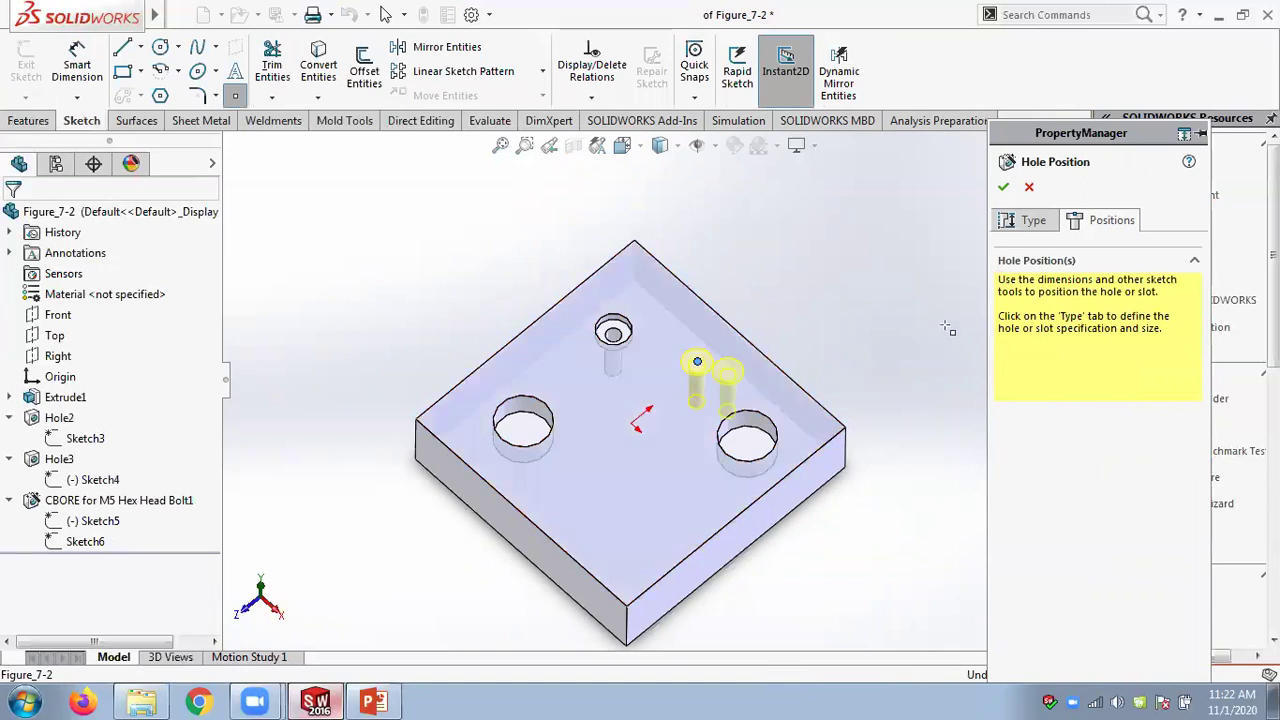
{"action": "left_click", "coordinate": [1000, 187]}
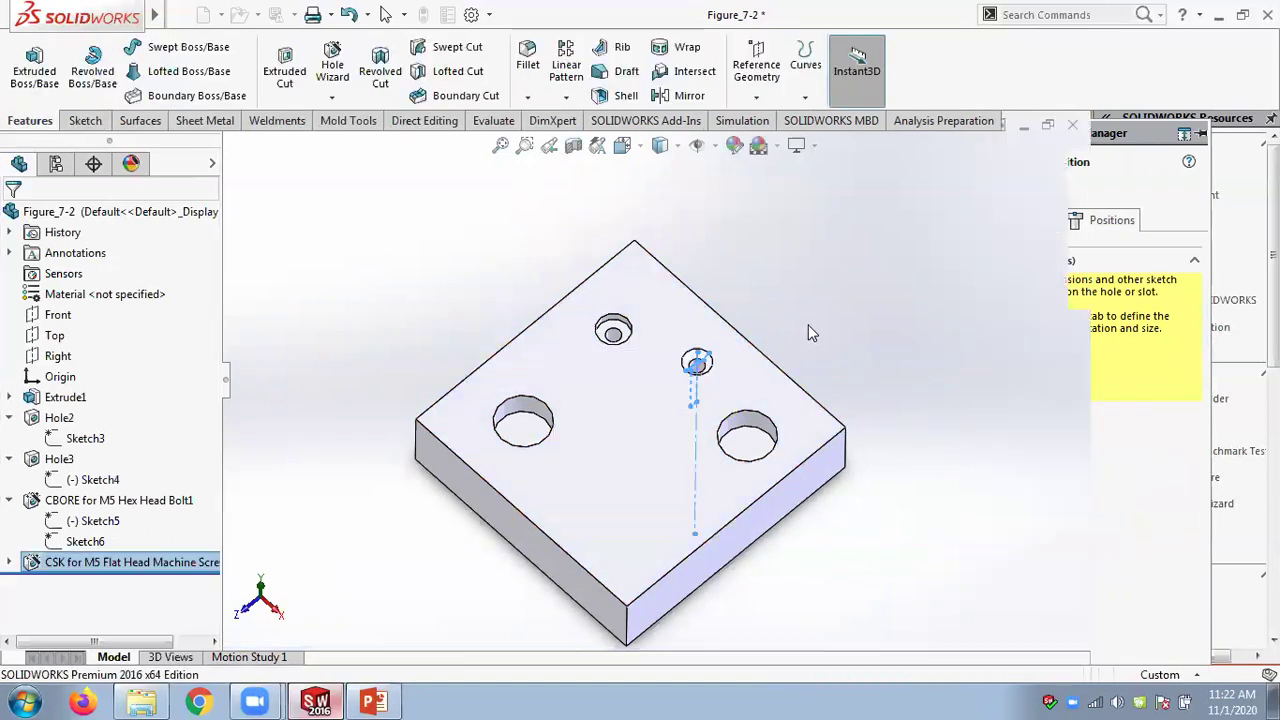
{"action": "left_click", "coordinate": [956, 270]}
Examine the countersink on the block and its profile sketch dimensions, and exit the sketch without changes
{"action": "middle_click_drag", "start_coordinate": [956, 270], "coordinate": [929, 228]}
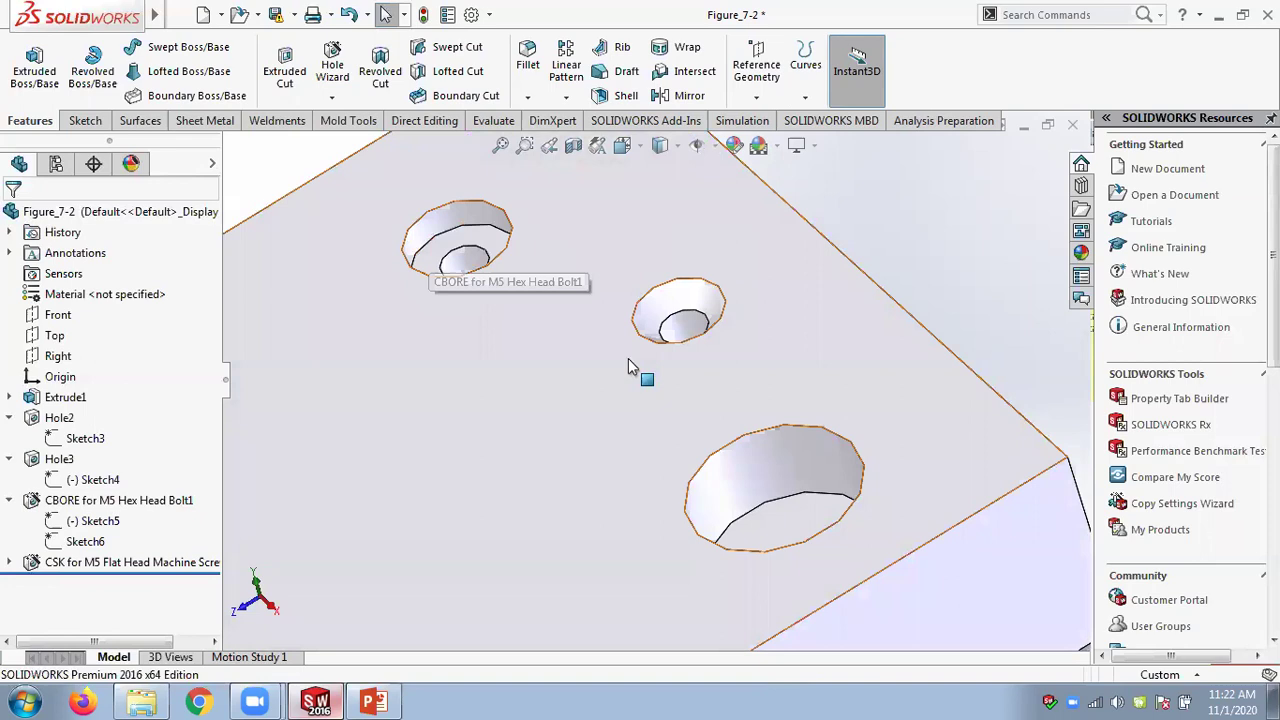
{"action": "middle_click_drag", "start_coordinate": [628, 358], "coordinate": [545, 385]}
{"action": "left_click", "coordinate": [8, 562]}
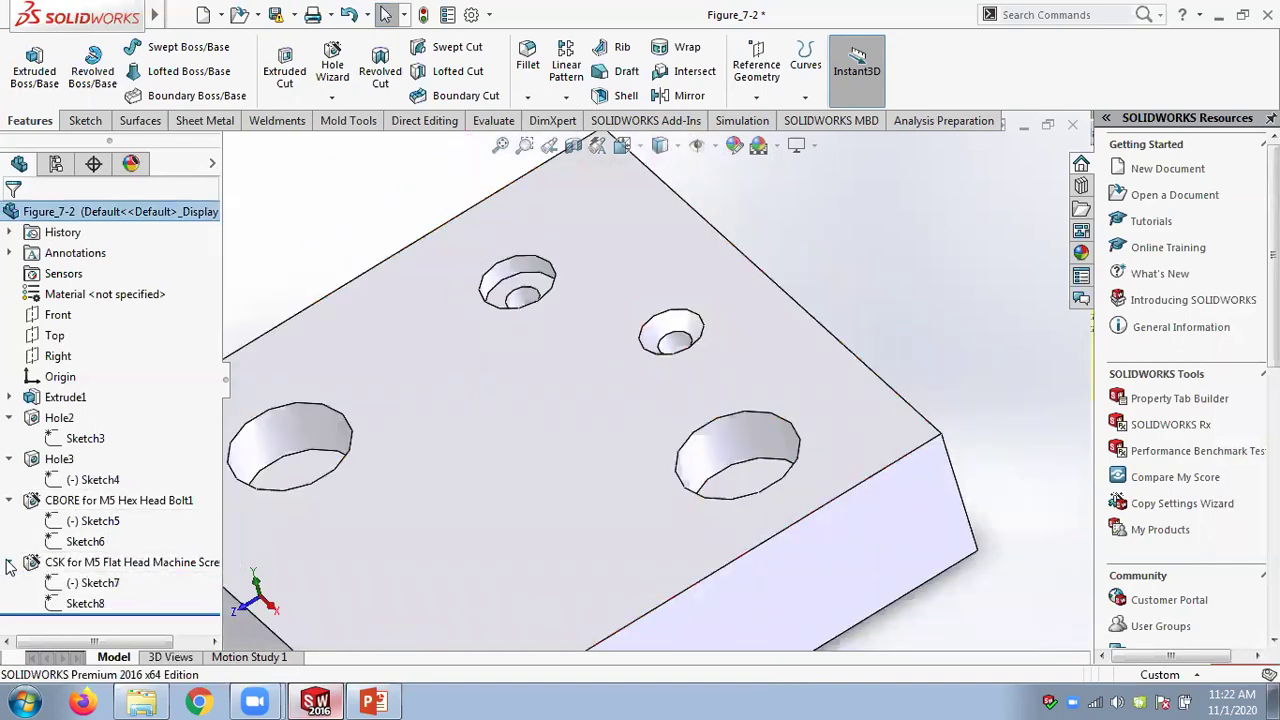
{"action": "left_click", "coordinate": [90, 604]}
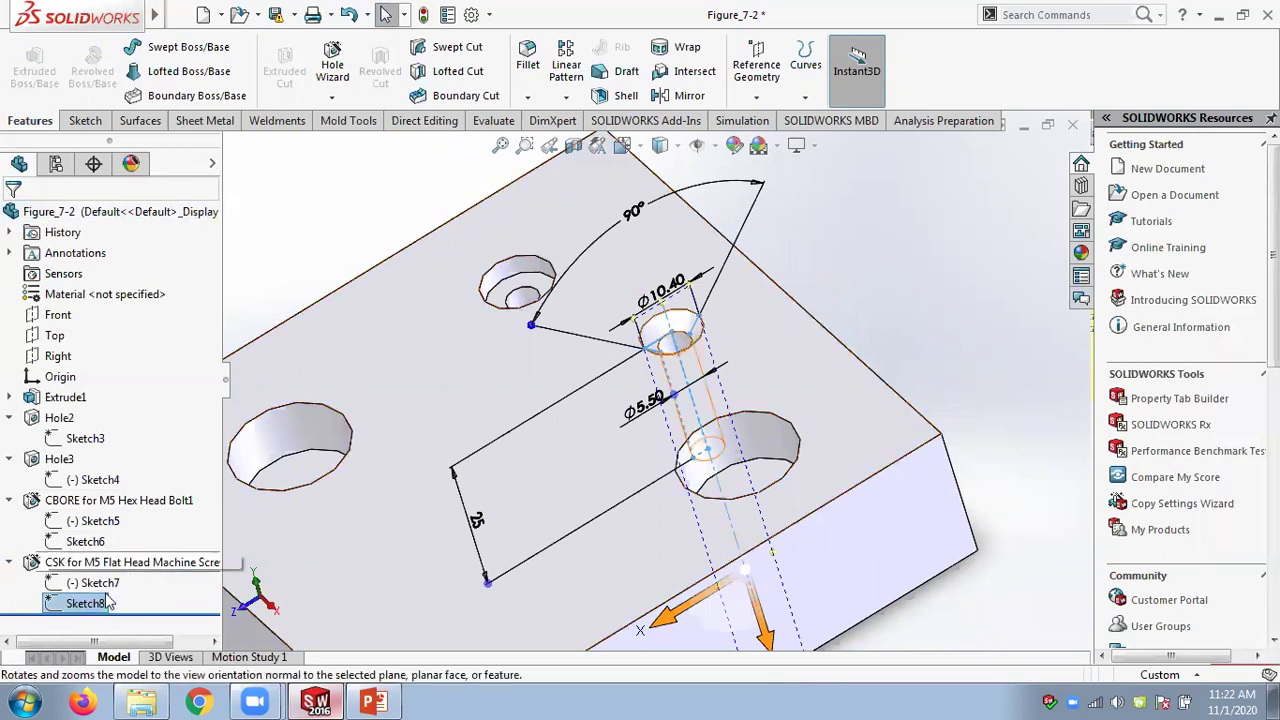
{"action": "right_click", "coordinate": [92, 604]}
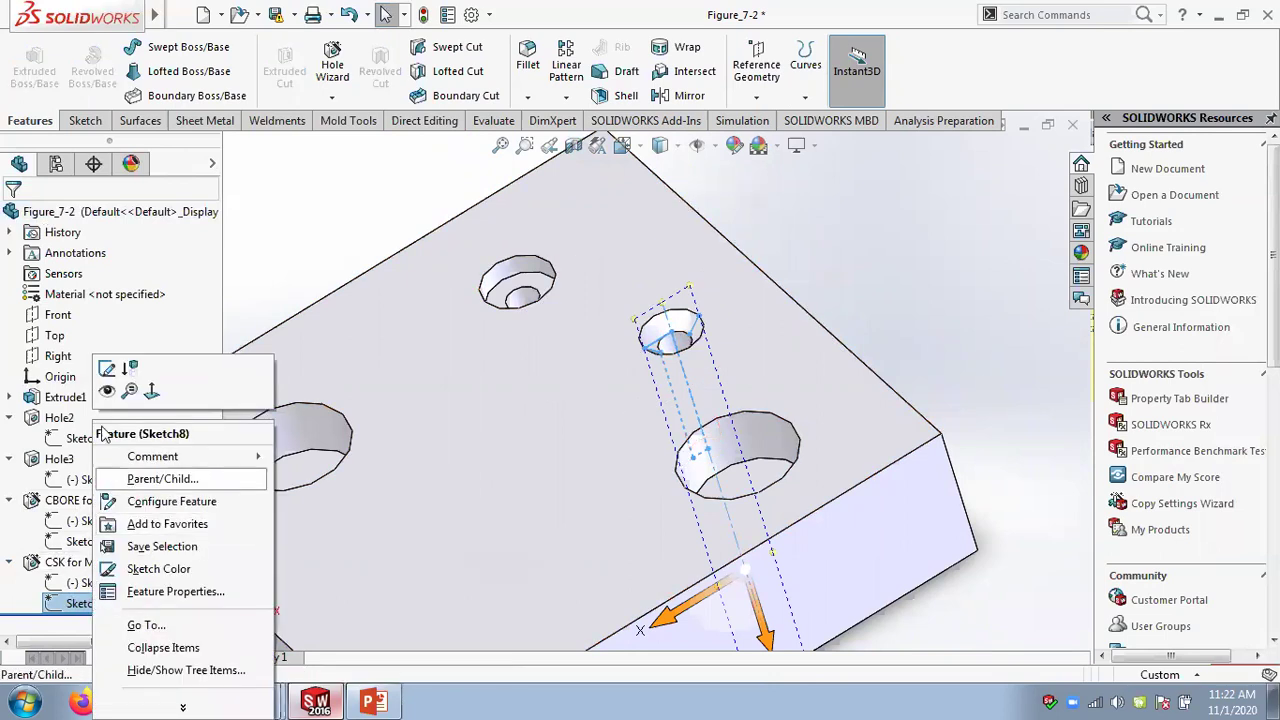
{"action": "left_click", "coordinate": [106, 368]}
{"action": "mouse_move", "coordinate": [836, 345]}
{"action": "middle_mouse_down"}
{"action": "mouse_move", "coordinate": [912, 271]}
{"action": "mouse_move", "coordinate": [700, 400]}
{"action": "middle_mouse_up"}
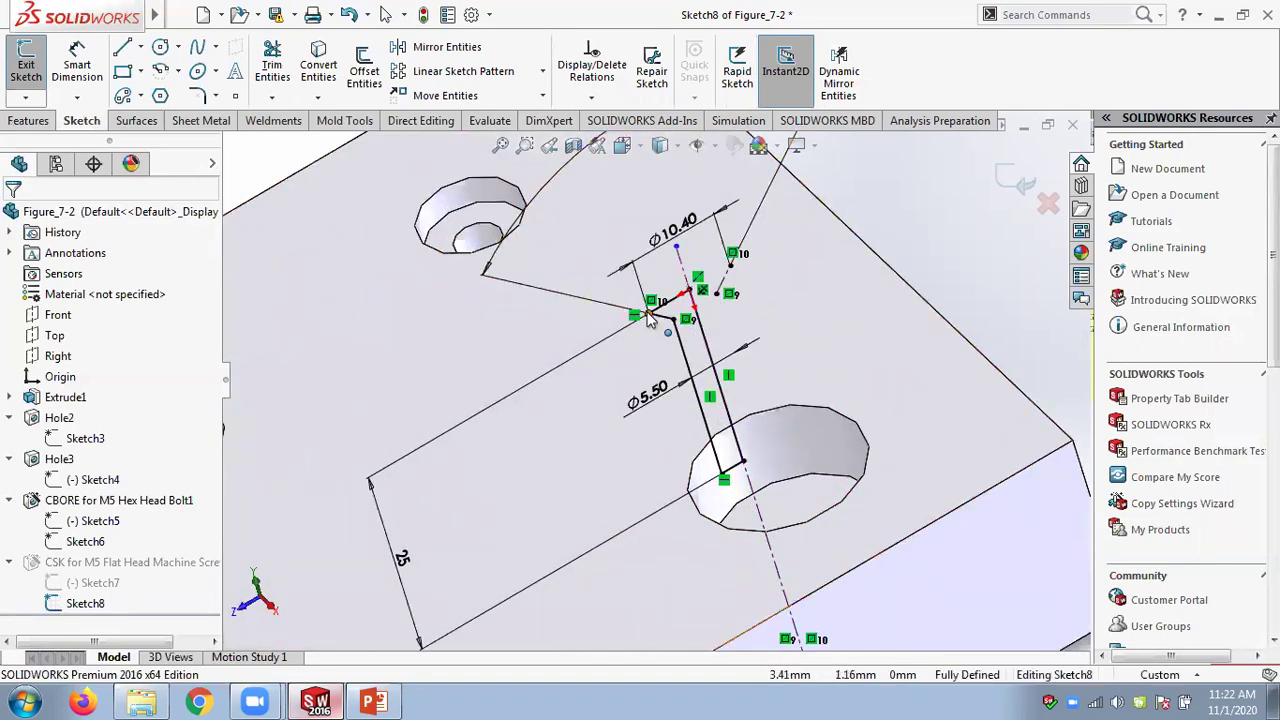
{"action": "left_click", "coordinate": [1024, 180]}
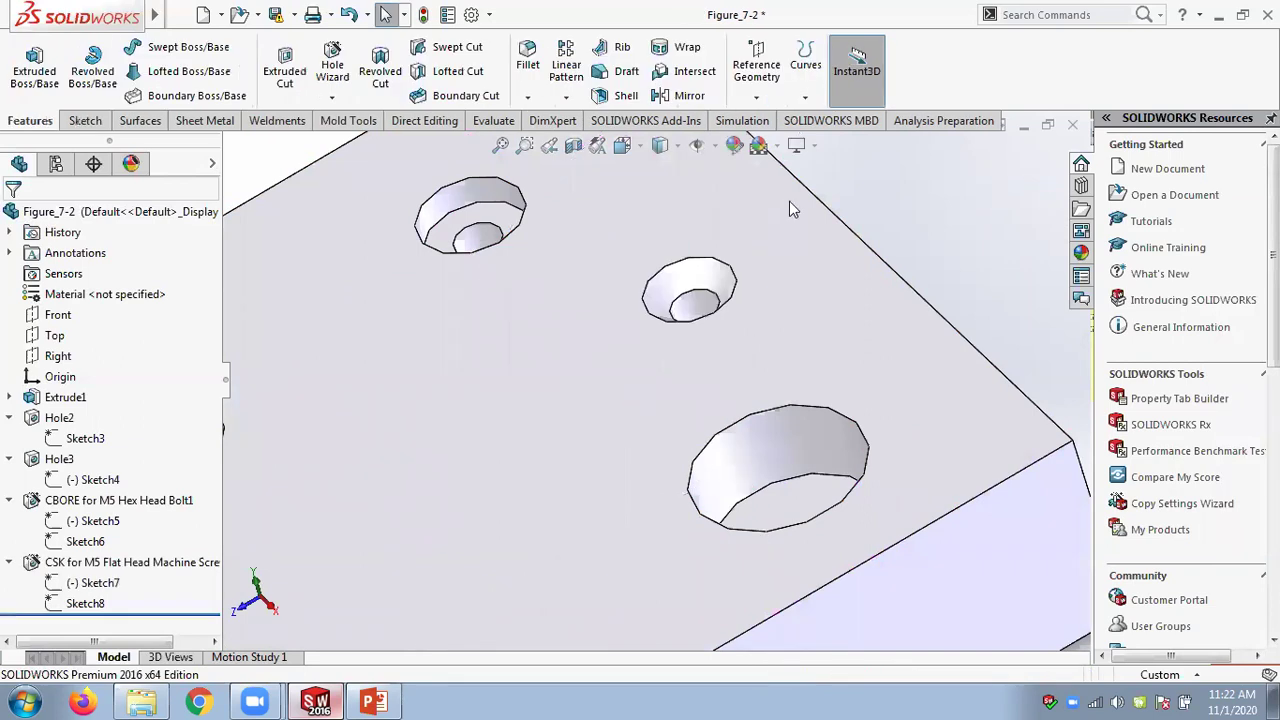
Compare the counterbore's profile sketch with the countersink's, and inspect both holes on the block
{"action": "right_click", "coordinate": [85, 543]}
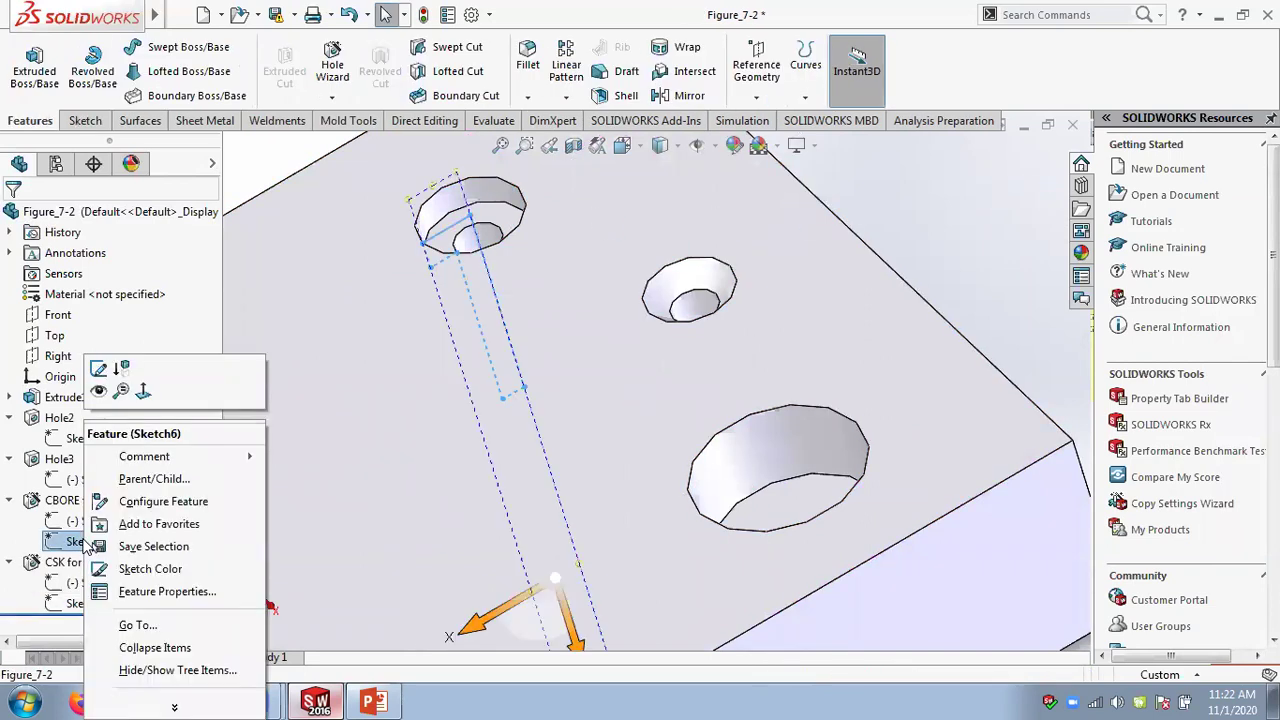
{"action": "left_click", "coordinate": [100, 368]}
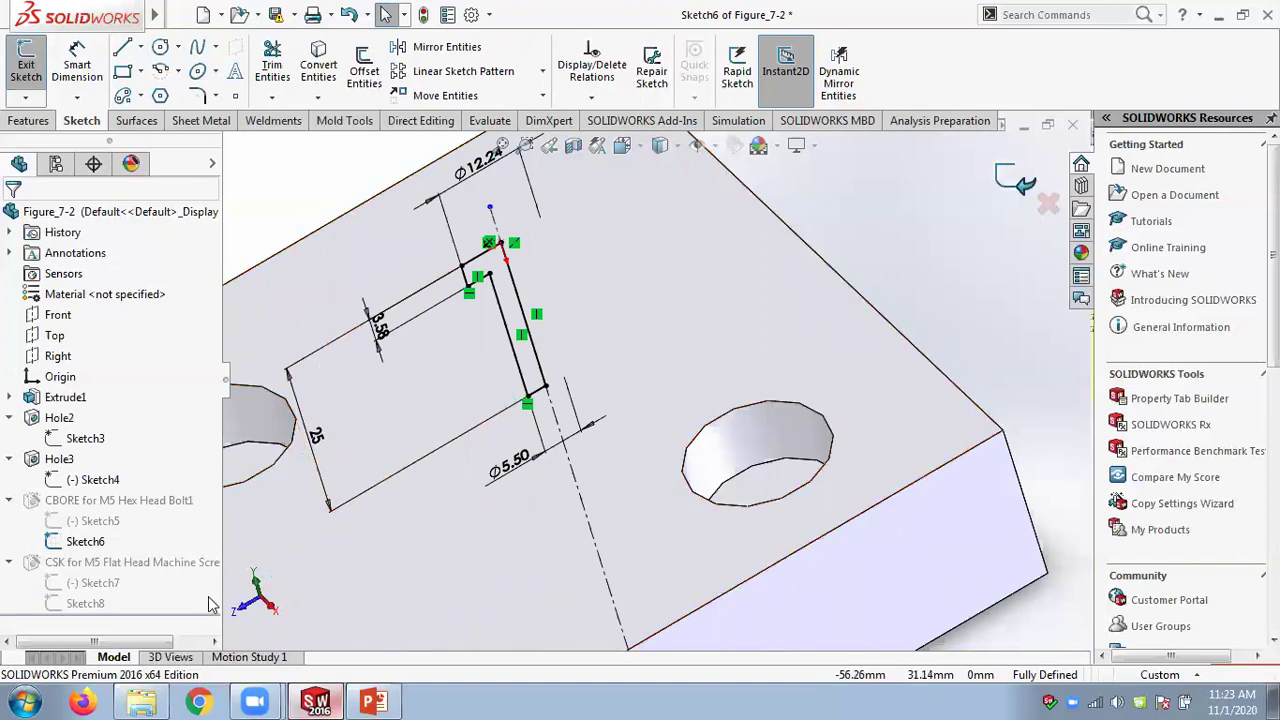
{"action": "left_click", "coordinate": [95, 603]}
{"action": "right_click", "coordinate": [95, 603]}
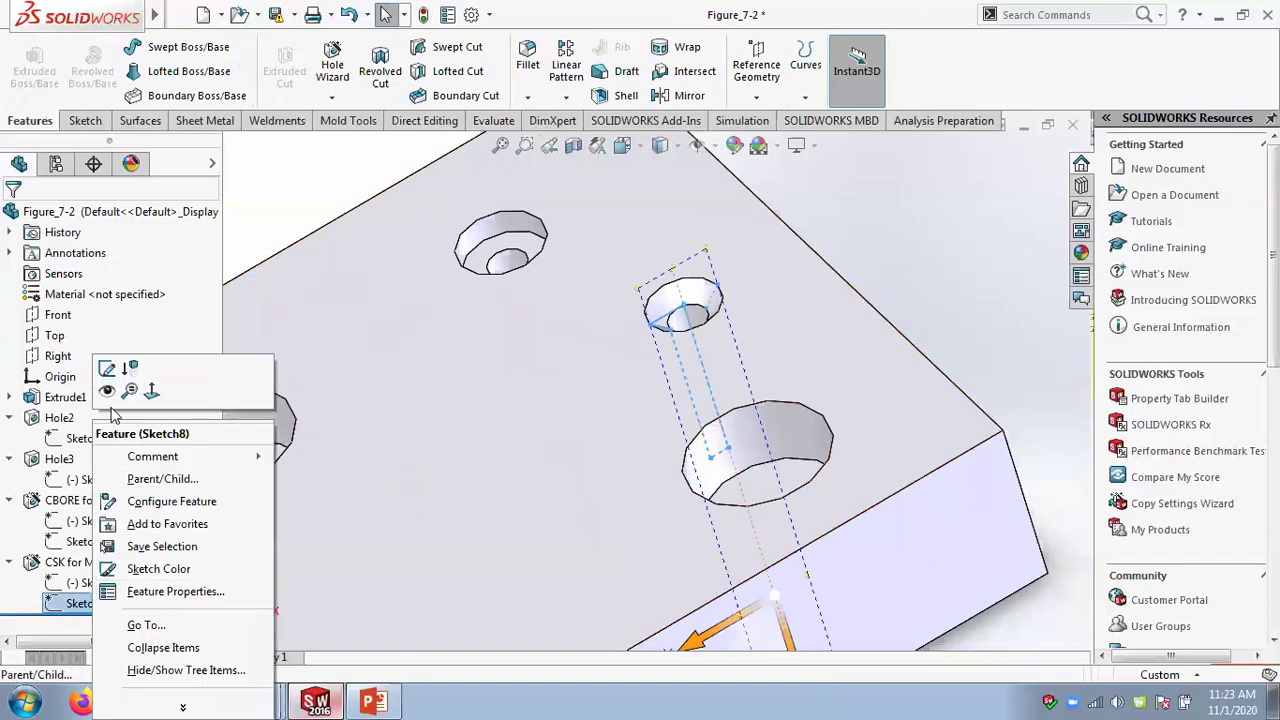
{"action": "left_click", "coordinate": [108, 373]}
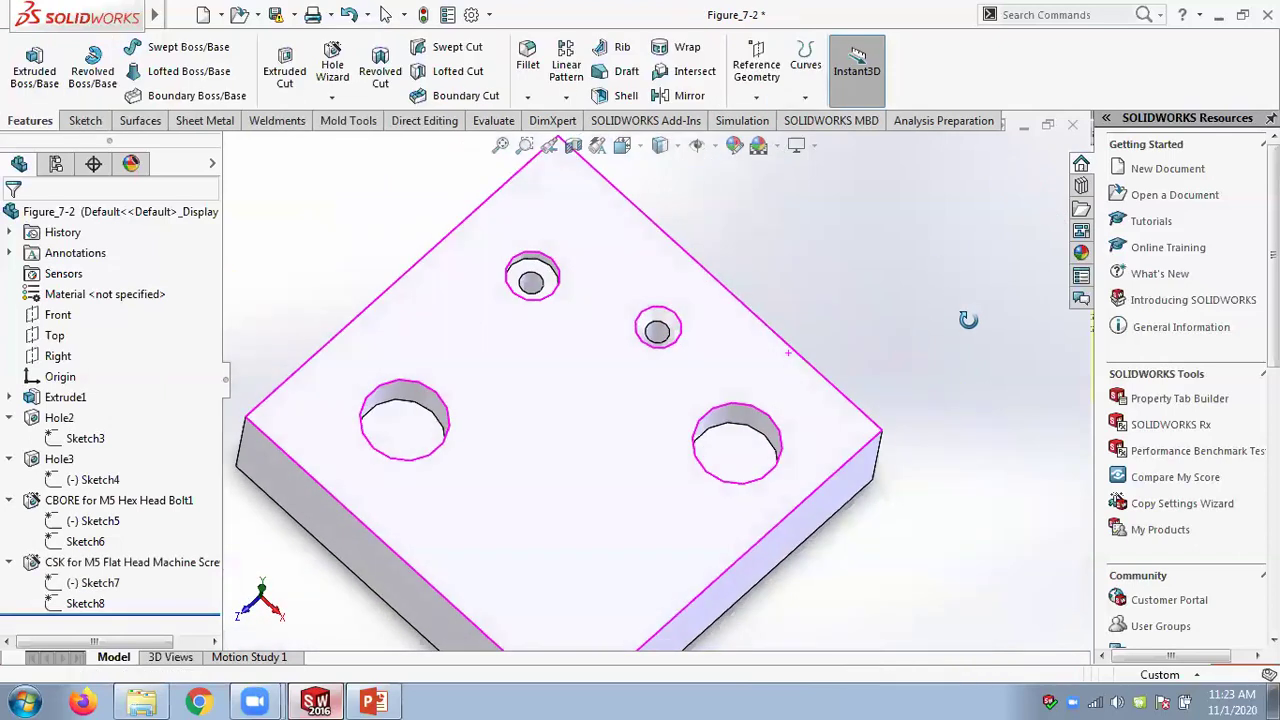
{"action": "scroll", "coordinate": [640, 370], "scroll_direction": "down", "scroll_amount": 3}
{"action": "middle_click_drag", "start_coordinate": [651, 371], "coordinate": [625, 335]}
{"action": "scroll", "coordinate": [660, 364], "scroll_direction": "up", "scroll_amount": 2}
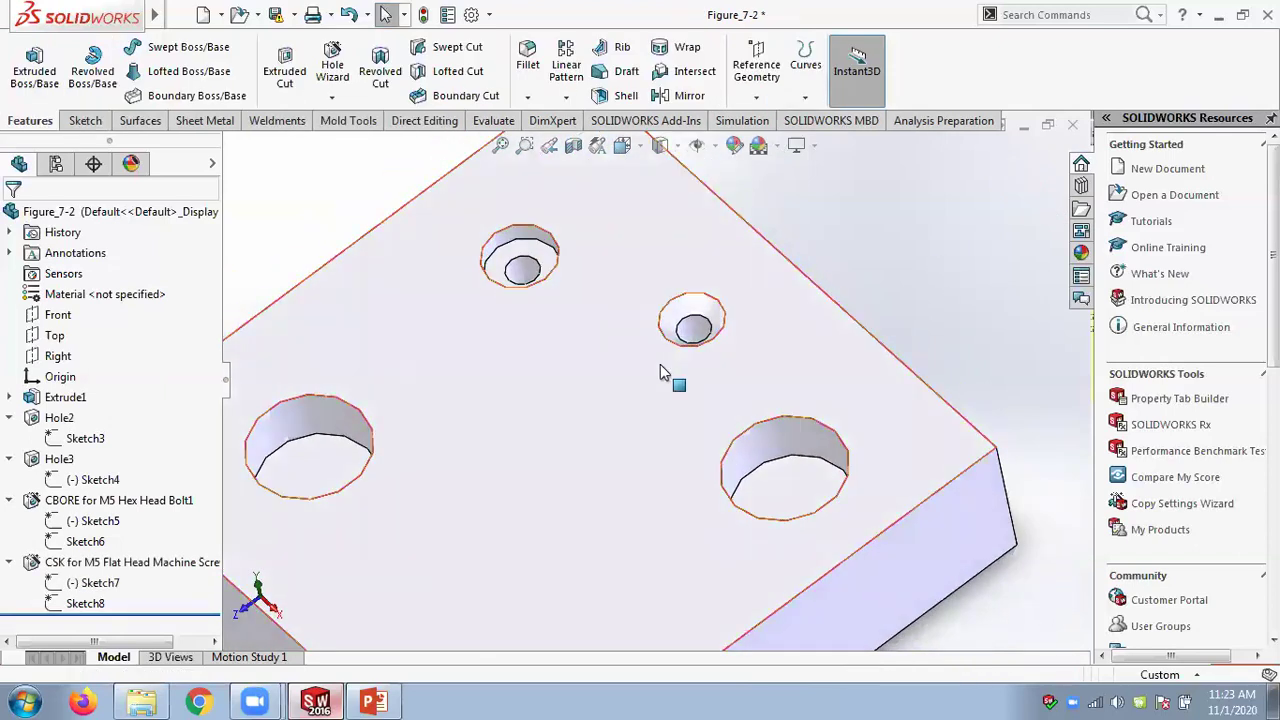
{"action": "scroll", "coordinate": [700, 391], "scroll_direction": "down", "scroll_amount": 3}
{"action": "scroll", "coordinate": [641, 459], "scroll_direction": "up", "scroll_amount": 1}
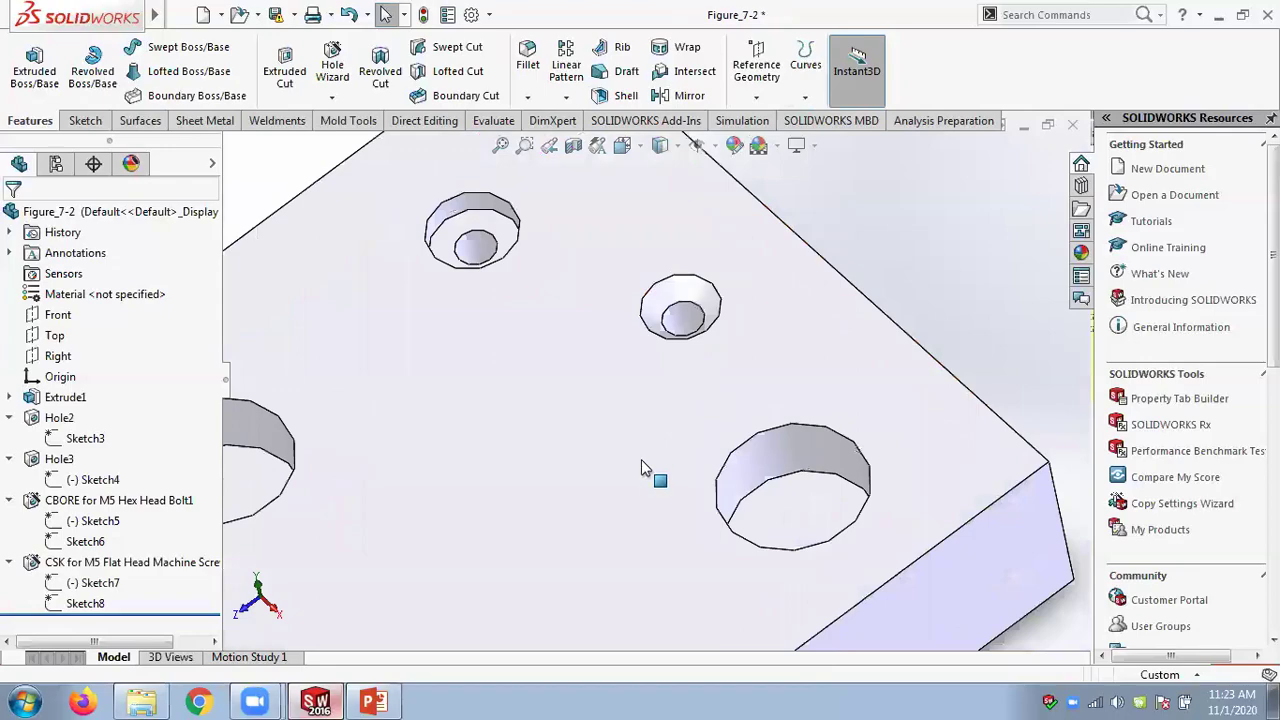
Switch to the Chapter 07 PowerPoint presentation and go to the Tutorial 3 slide
{"action": "left_click", "coordinate": [395, 697]}
{"action": "left_click_drag", "start_coordinate": [1271, 104], "coordinate": [1271, 430]}
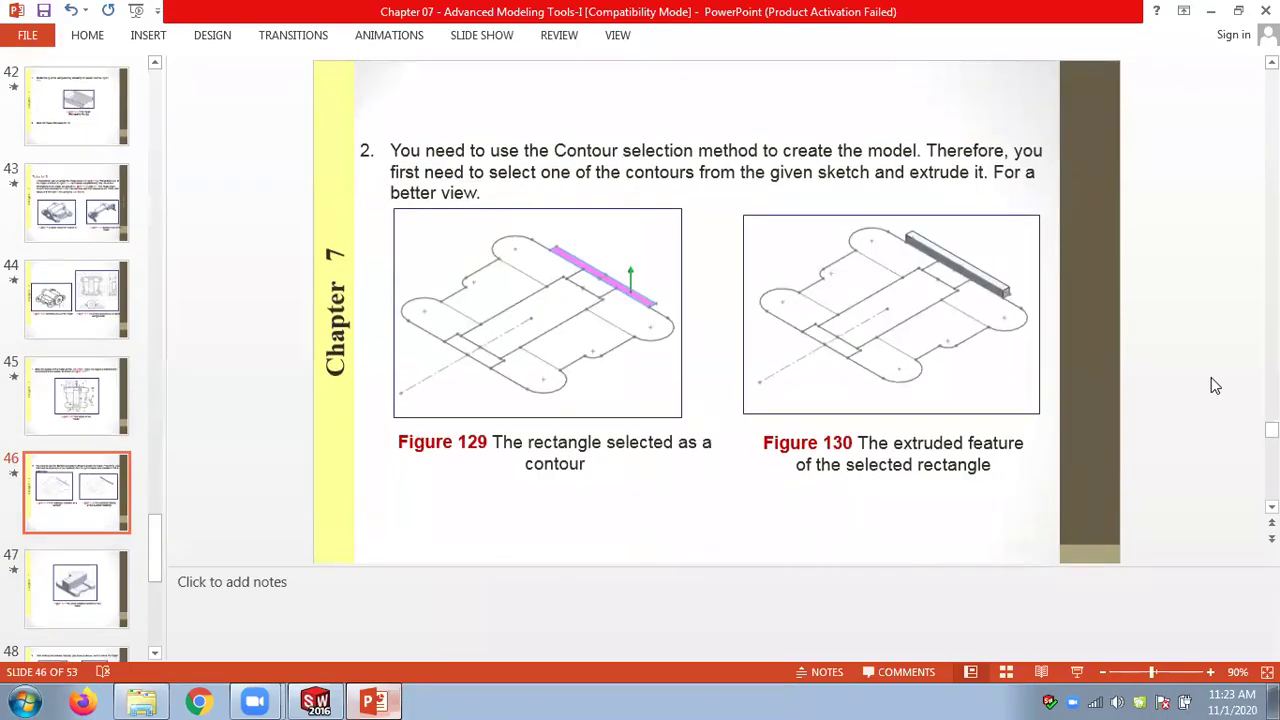
{"action": "key", "text": "Page_Up"}
{"action": "key", "text": "Page_Up"}
{"action": "key", "text": "Page_Up"}
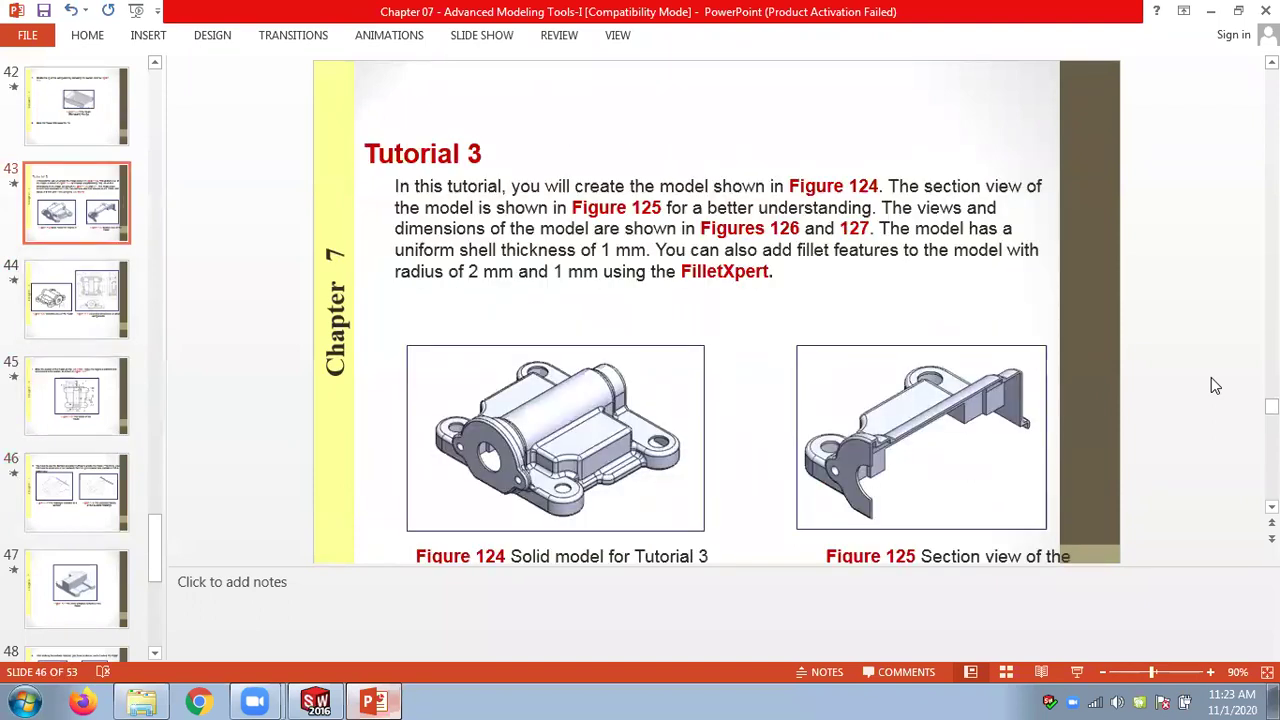
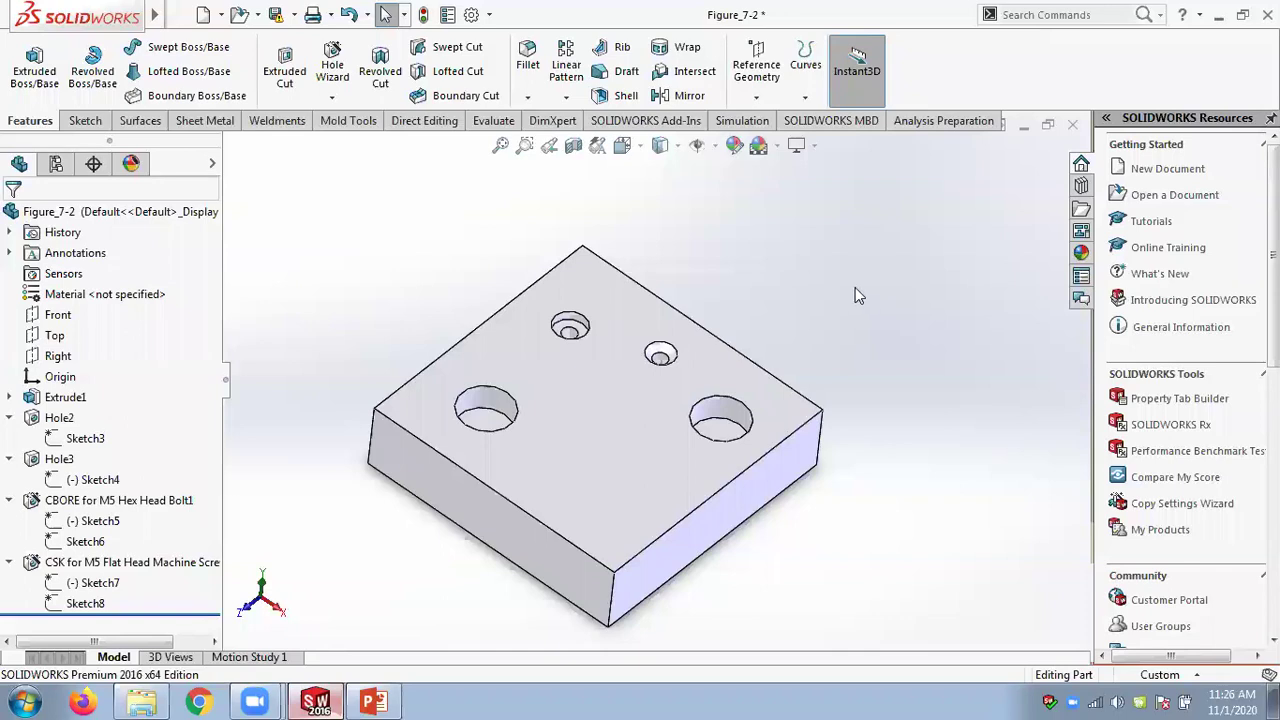
Examine the Creating Fillets slide and the following fillet selection figures in the Chapter 07 PowerPoint presentation, alongside the Figure_7-2 block
{"action": "left_click", "coordinate": [374, 702]}
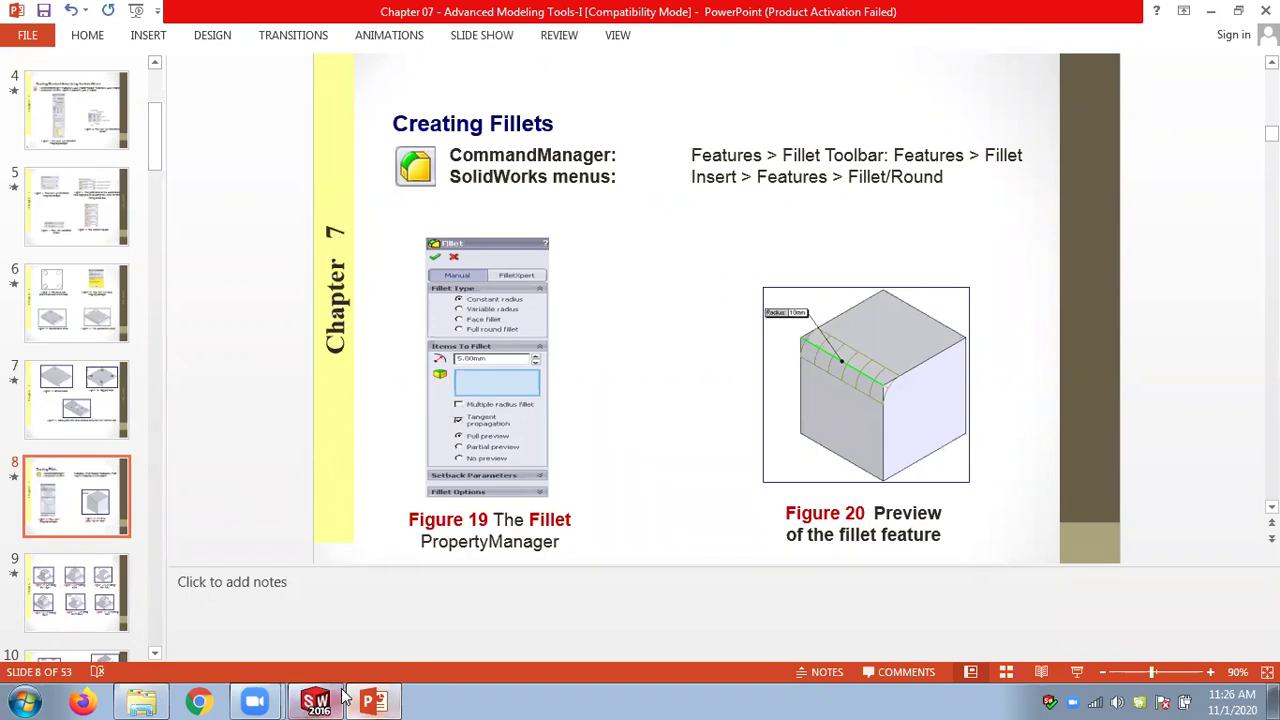
{"action": "left_click", "coordinate": [372, 701]}
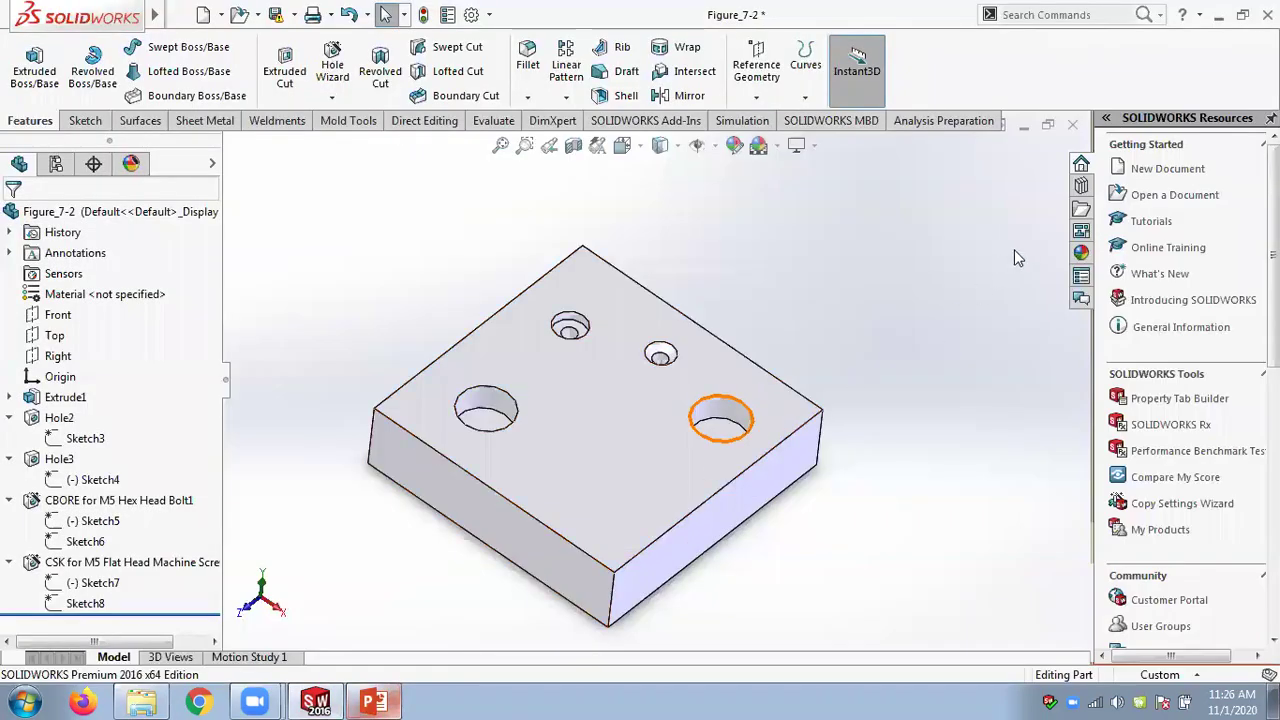
{"action": "scroll", "coordinate": [894, 293], "scroll_direction": "up", "scroll_amount": 4}
{"action": "scroll", "coordinate": [800, 514], "scroll_direction": "down", "scroll_amount": 1}
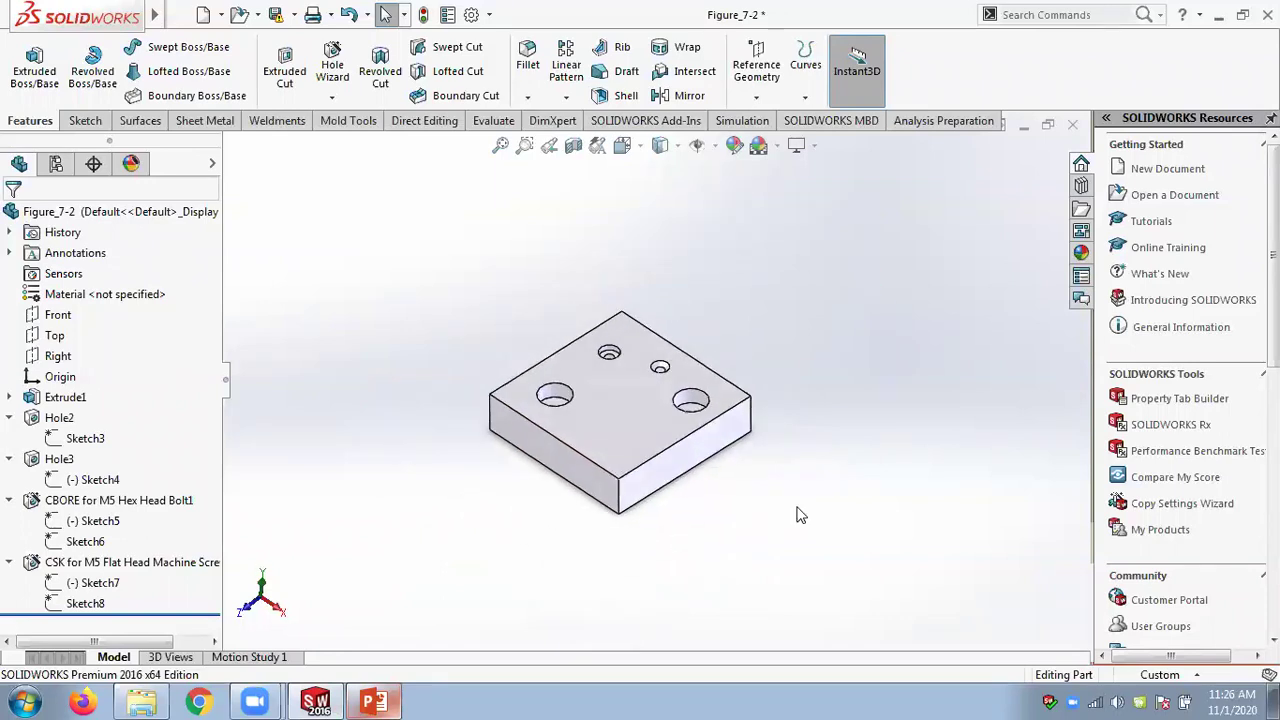
{"action": "scroll", "coordinate": [669, 537], "scroll_direction": "down", "scroll_amount": 2}
{"action": "scroll", "coordinate": [600, 368], "scroll_direction": "down", "scroll_amount": 2}
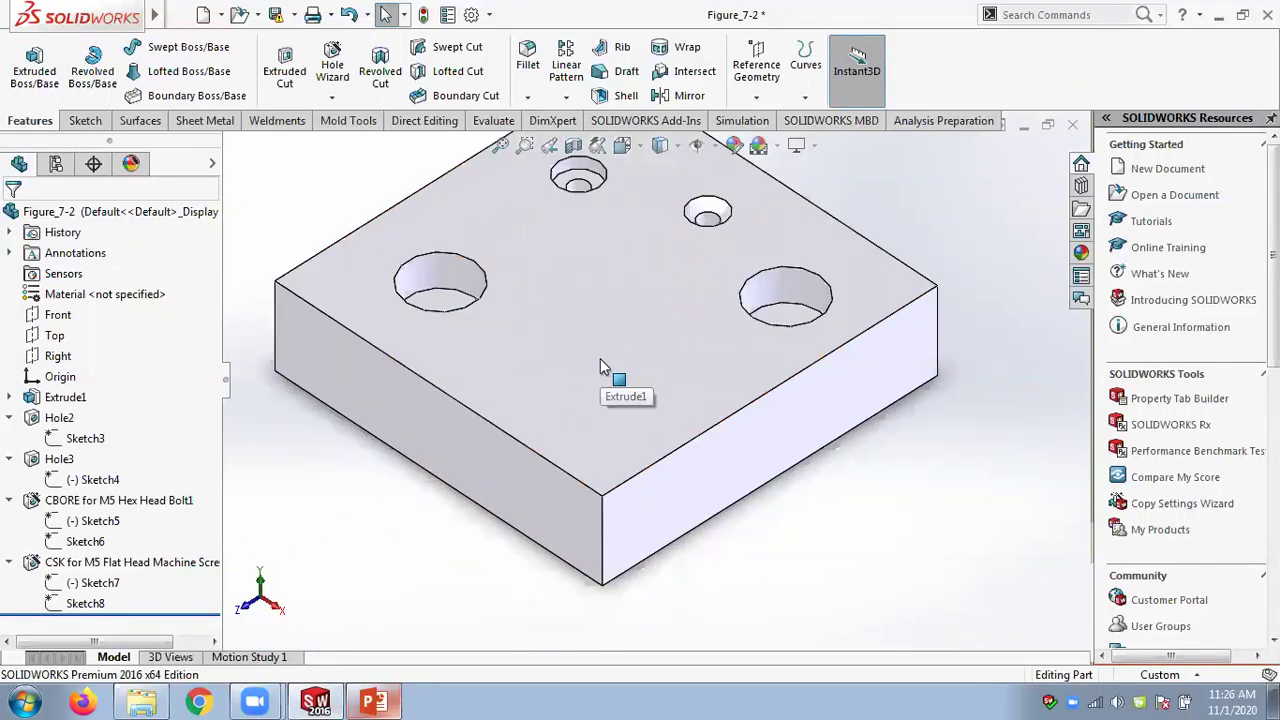
{"action": "left_click", "coordinate": [362, 703]}
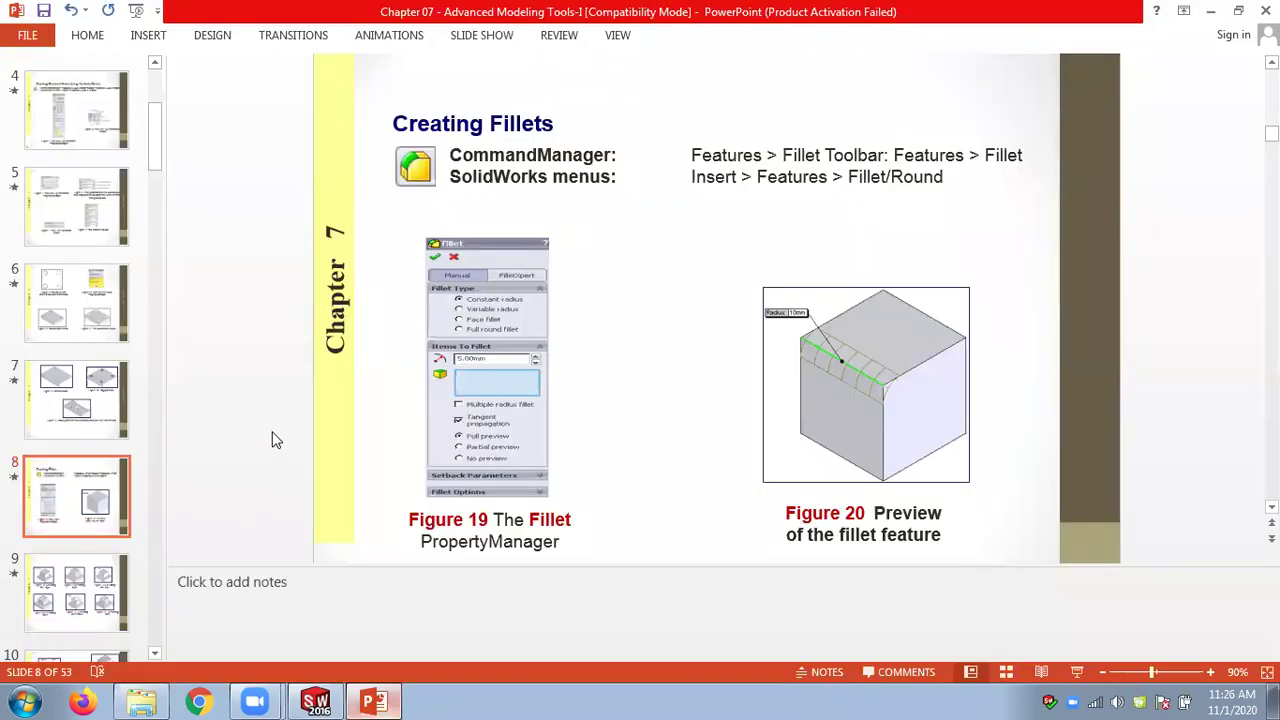
{"action": "scroll", "coordinate": [270, 438], "scroll_direction": "down", "scroll_amount": 1}
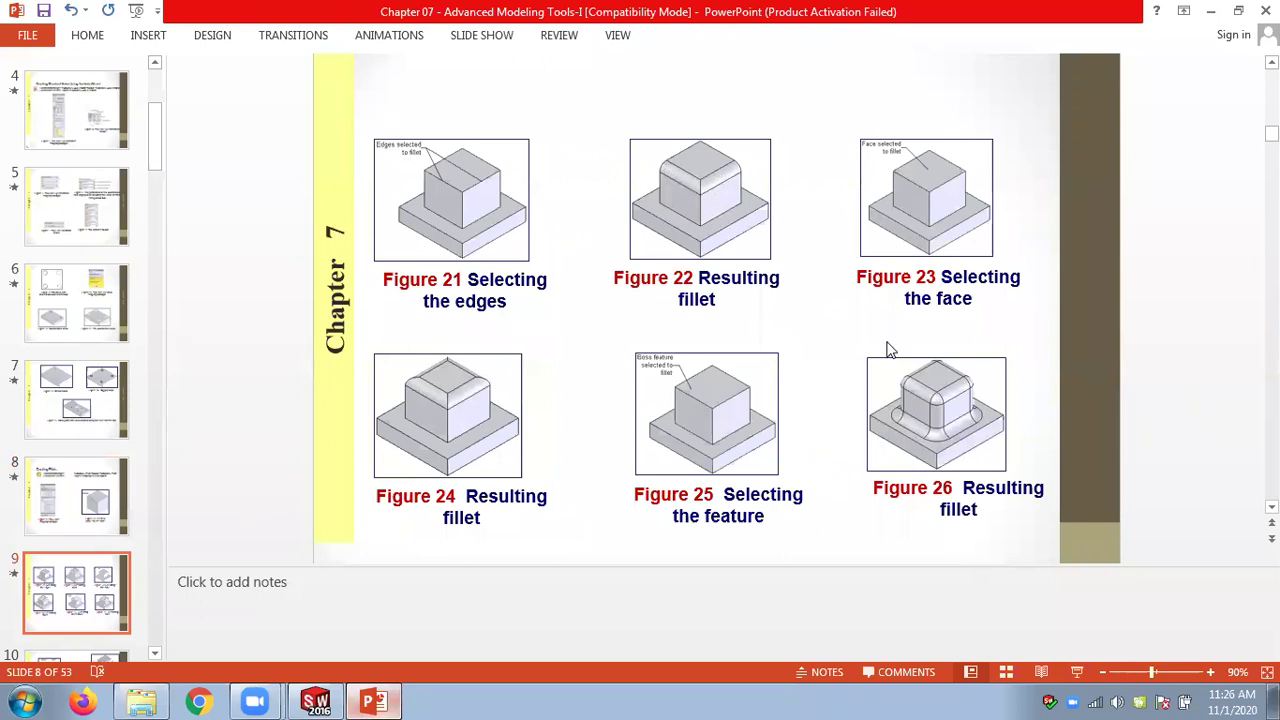
Switch to SOLIDWORKS and fillet the block's front-right top edge with a symmetric constant radius of 10 mm and a circular profile
{"action": "left_click", "coordinate": [316, 700]}
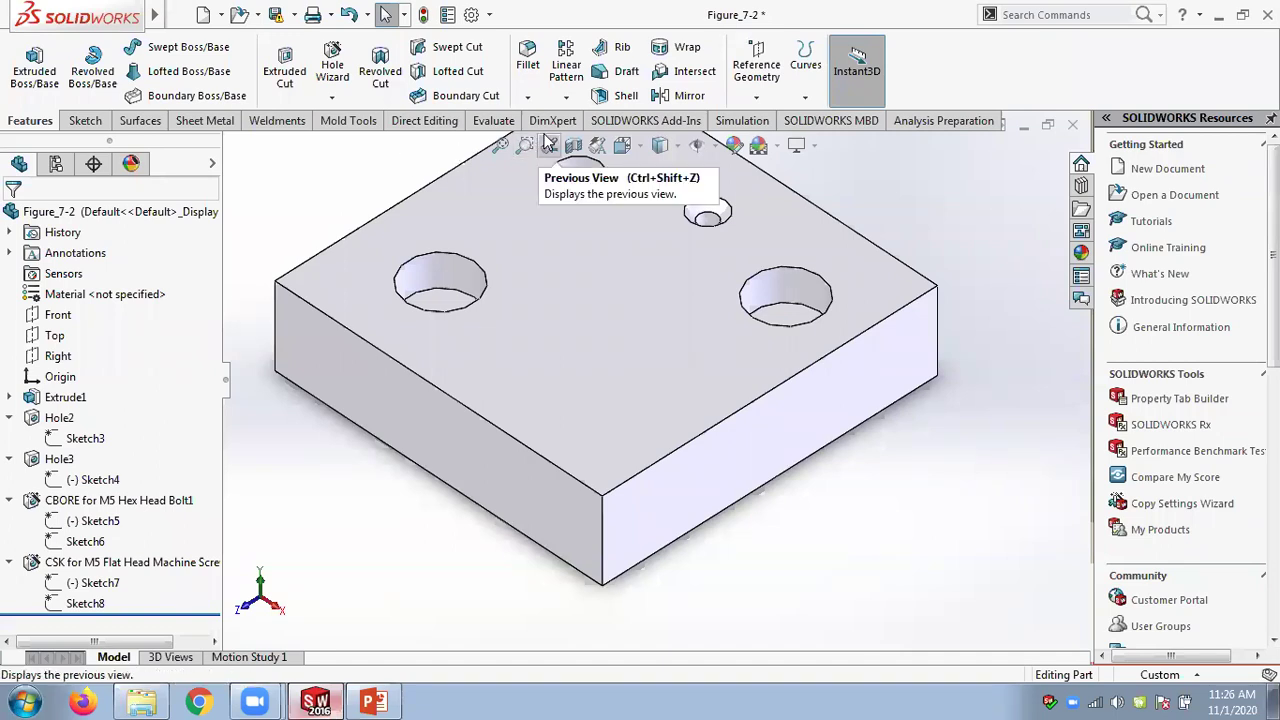
{"action": "left_click", "coordinate": [527, 99]}
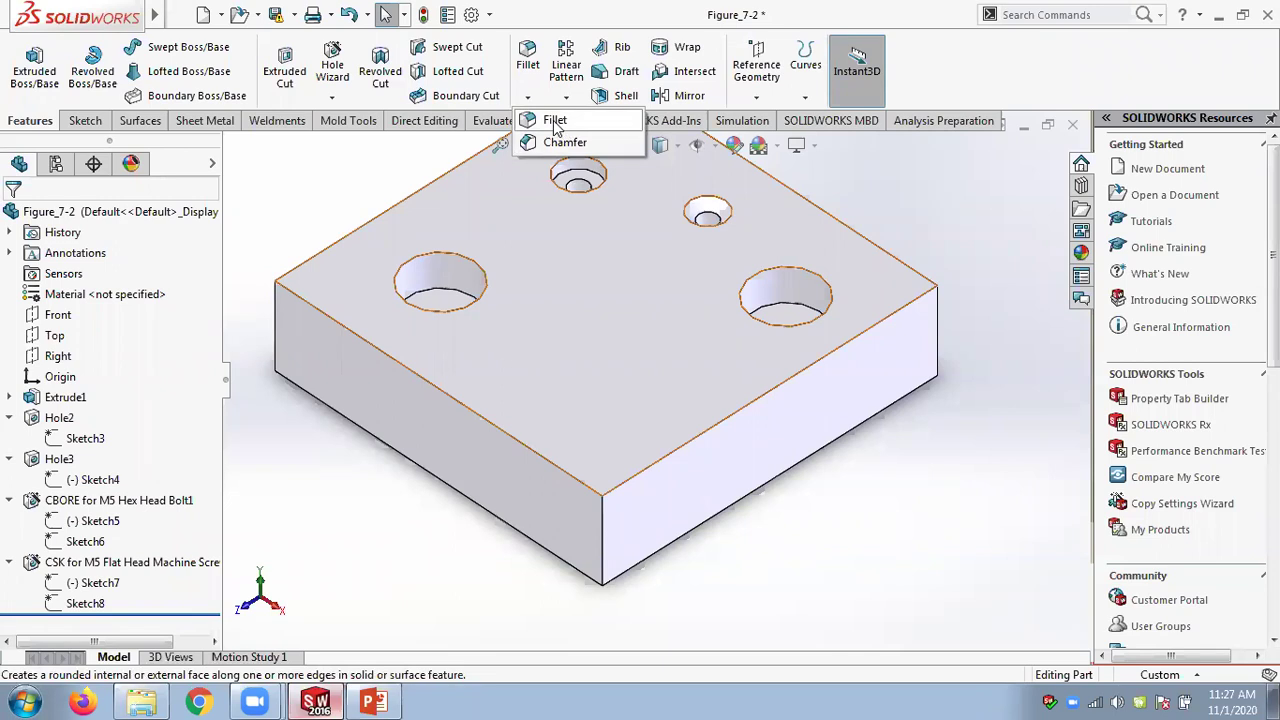
{"action": "left_click", "coordinate": [555, 121]}
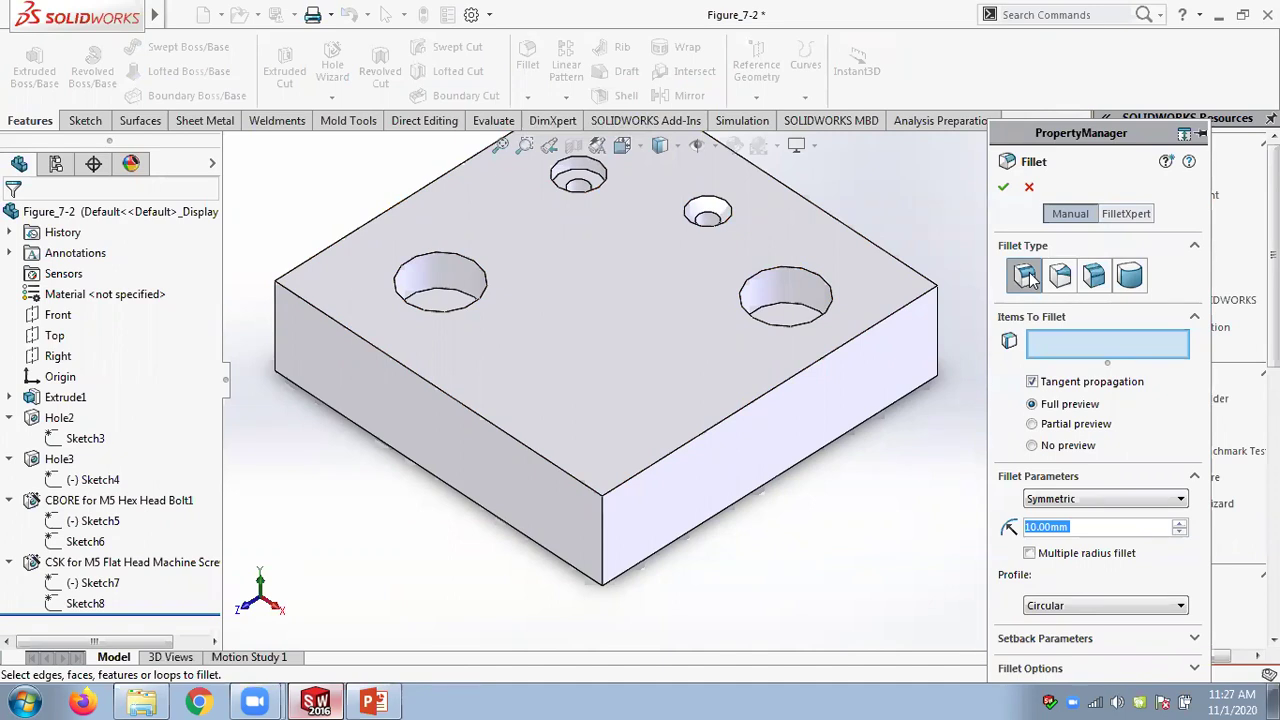
{"action": "left_click", "coordinate": [712, 437]}
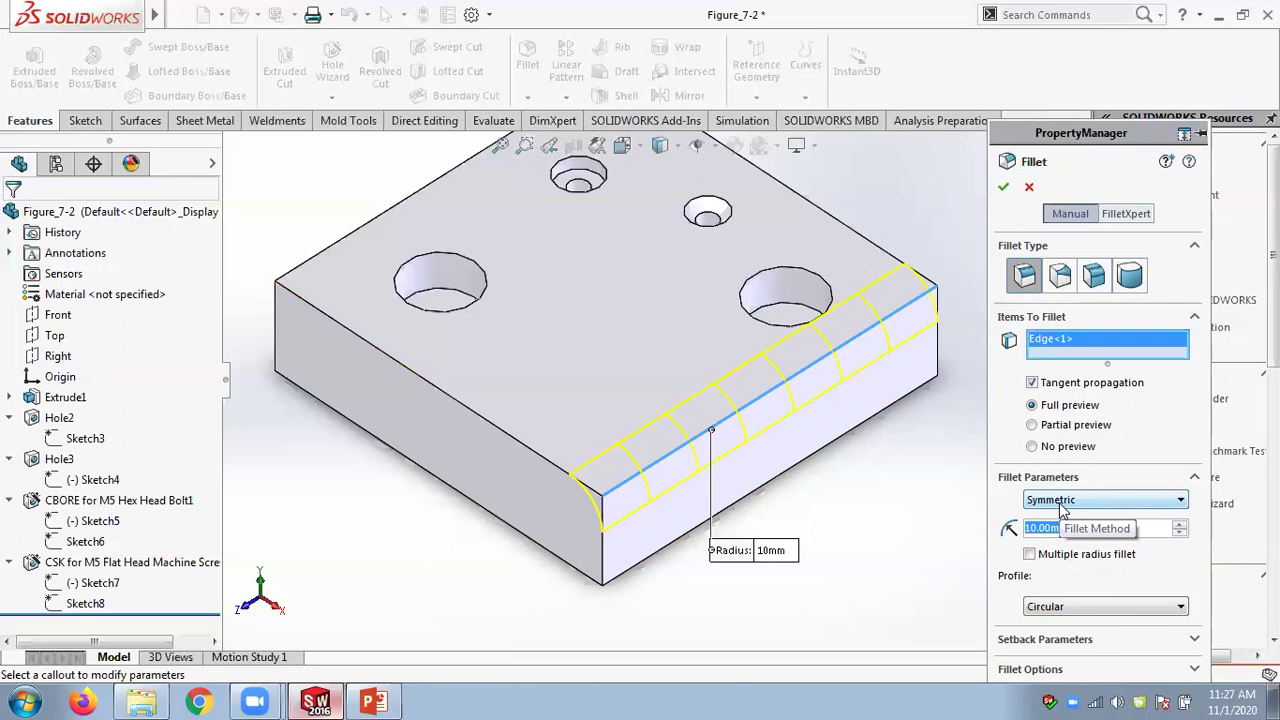
{"action": "middle_click_drag", "start_coordinate": [886, 457], "coordinate": [973, 338]}
{"action": "scroll", "coordinate": [881, 360], "scroll_direction": "down", "scroll_amount": 5}
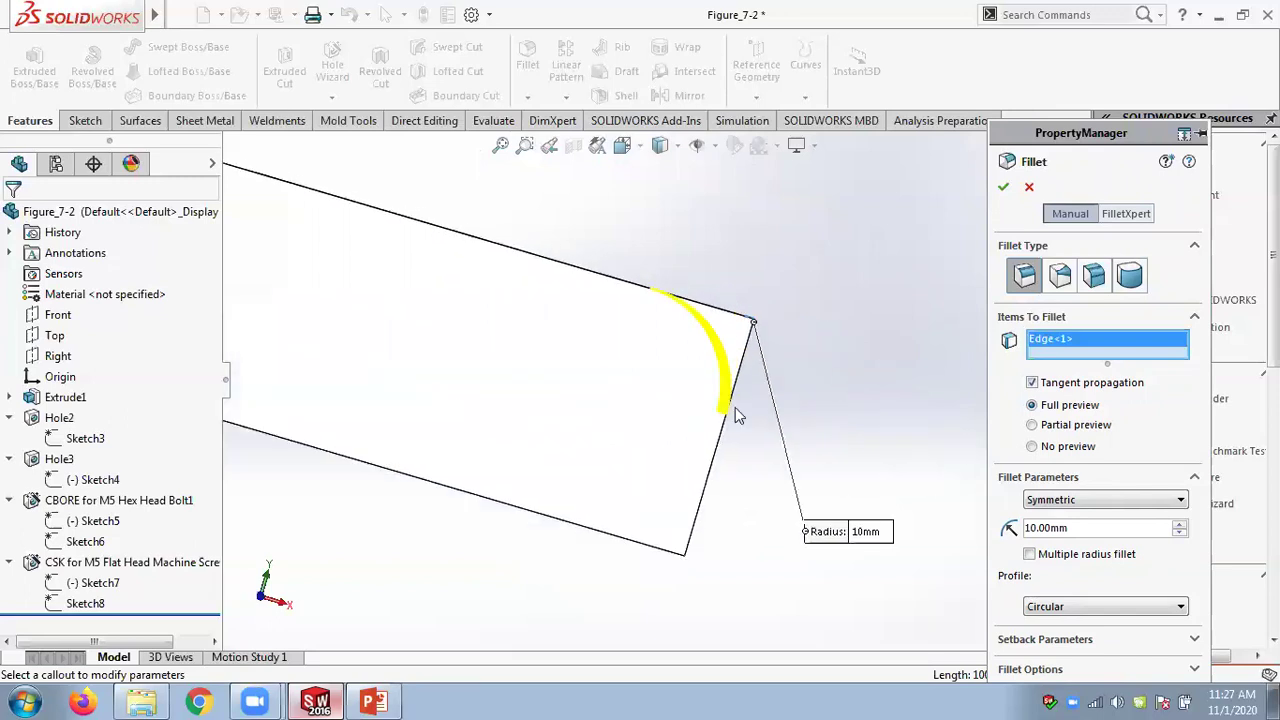
{"action": "middle_click_drag", "start_coordinate": [749, 329], "coordinate": [802, 425]}
{"action": "key", "text": "f"}
{"action": "left_click", "coordinate": [1003, 187]}
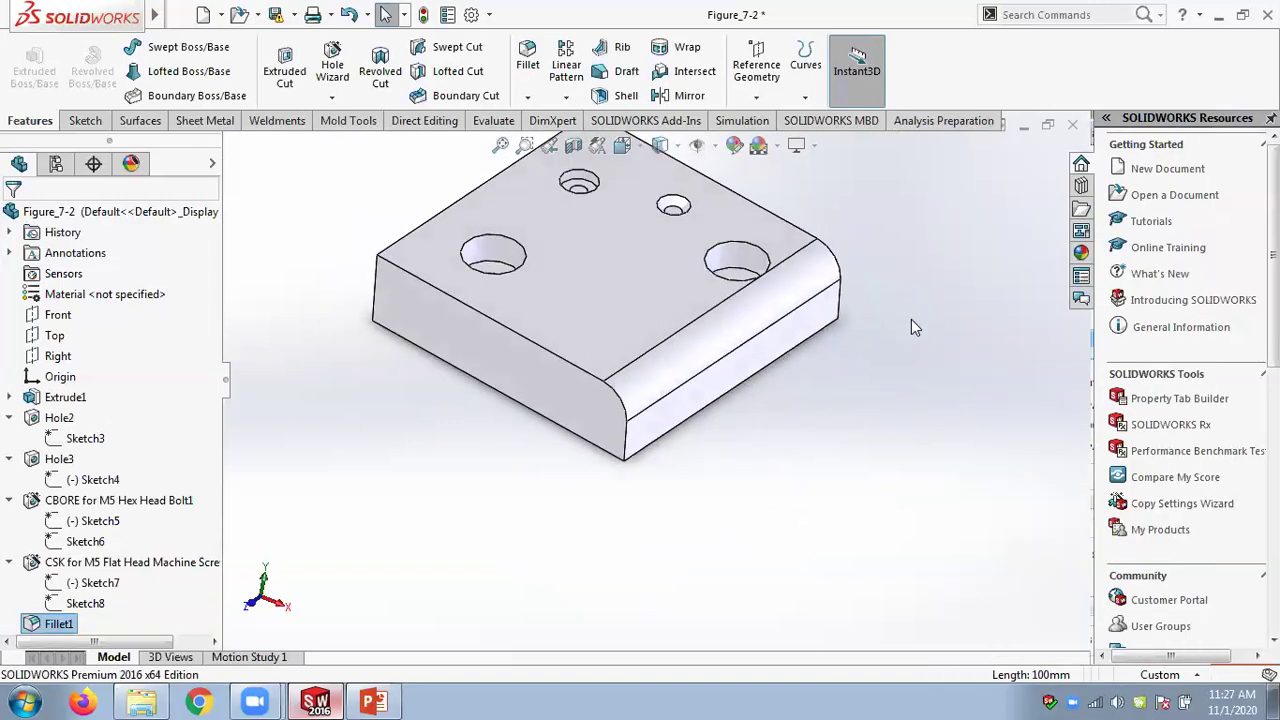
{"action": "scroll", "coordinate": [911, 327], "scroll_direction": "down", "scroll_amount": 3}
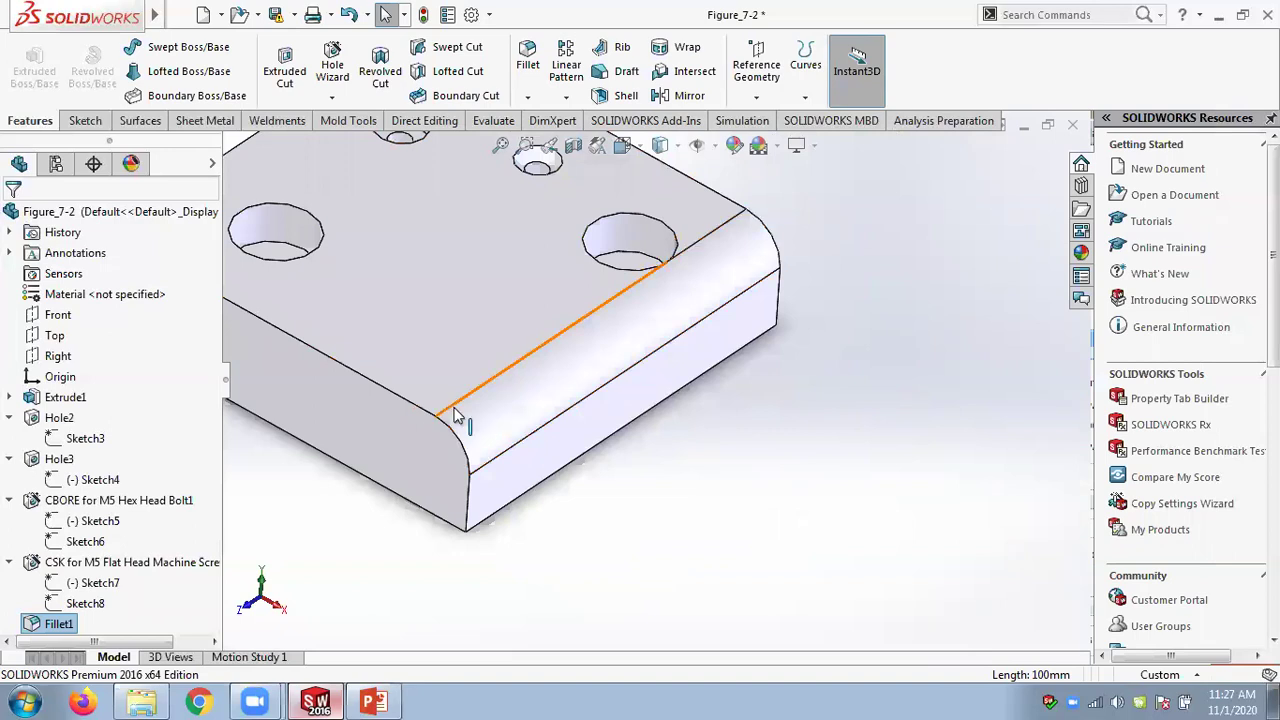
Collapse the counterbore, countersink, Hole3 and Hole2 features in the feature tree
{"action": "left_click", "coordinate": [9, 562]}
{"action": "left_click", "coordinate": [10, 501]}
{"action": "left_click", "coordinate": [9, 459]}
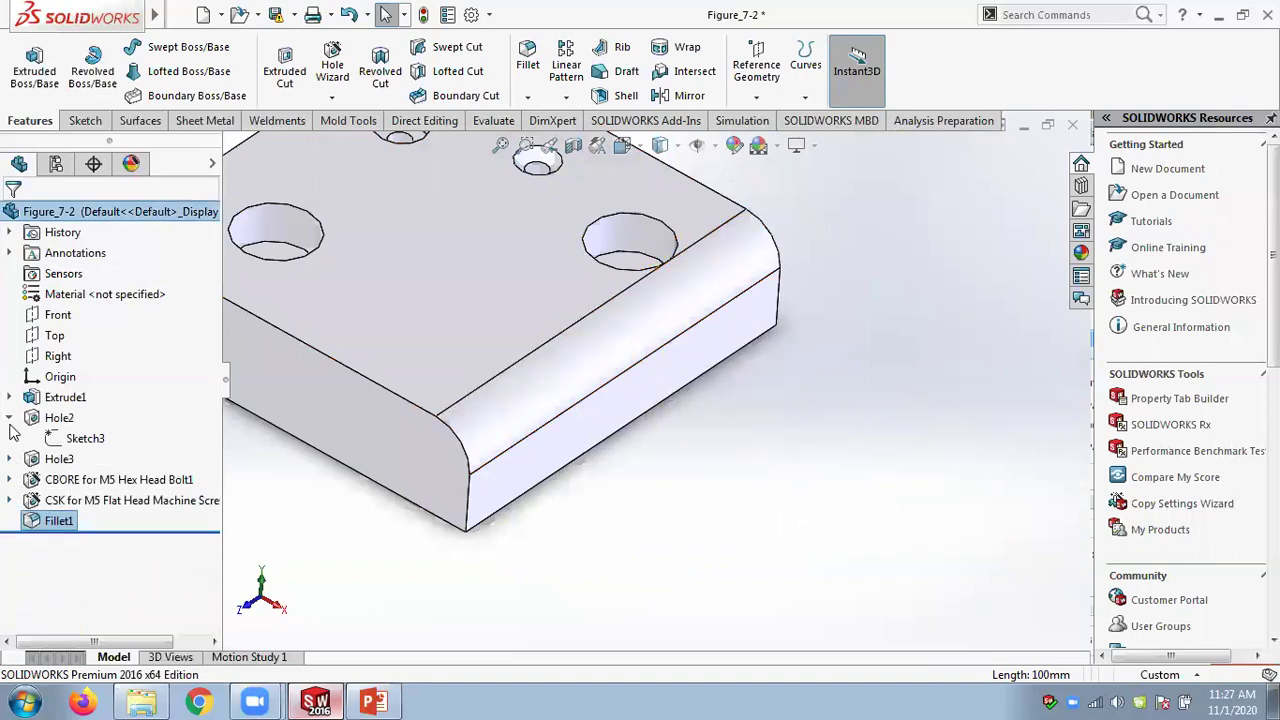
{"action": "left_click", "coordinate": [9, 418]}
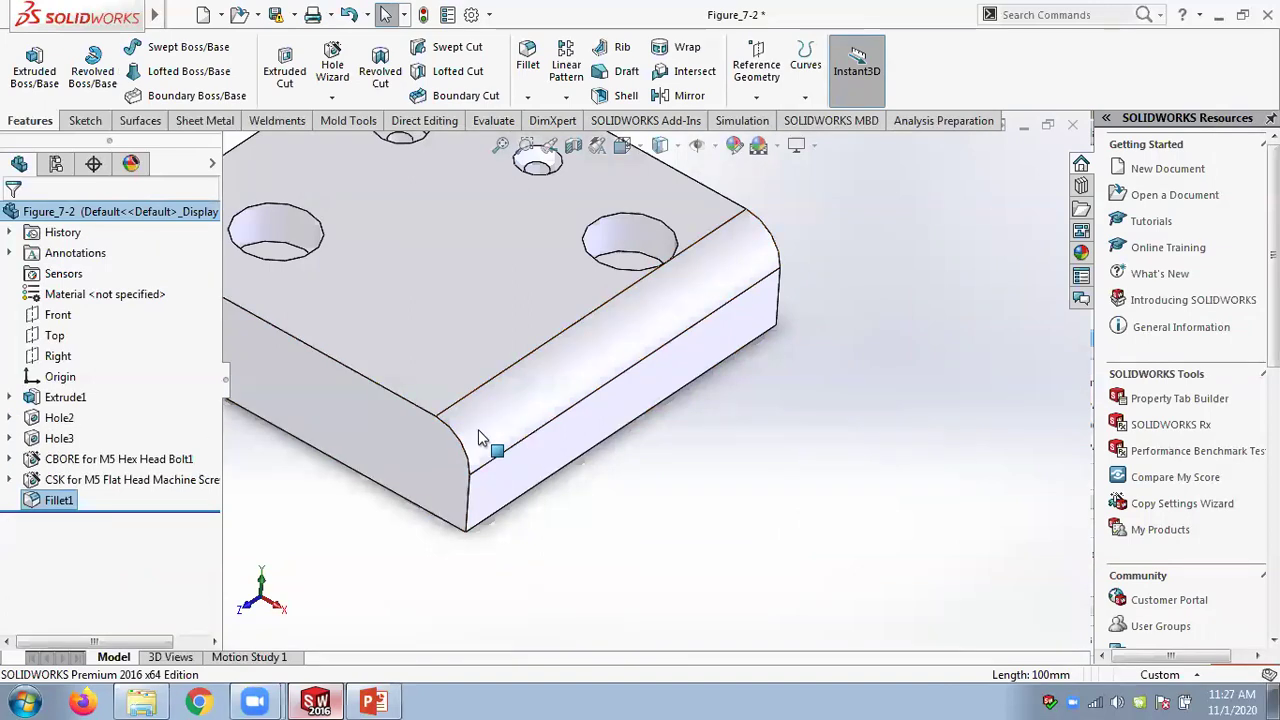
Change the edge fillet to Asymmetric, with radius 1 set to 20 mm and radius 2 kept at 10 mm
{"action": "right_click", "coordinate": [58, 507]}
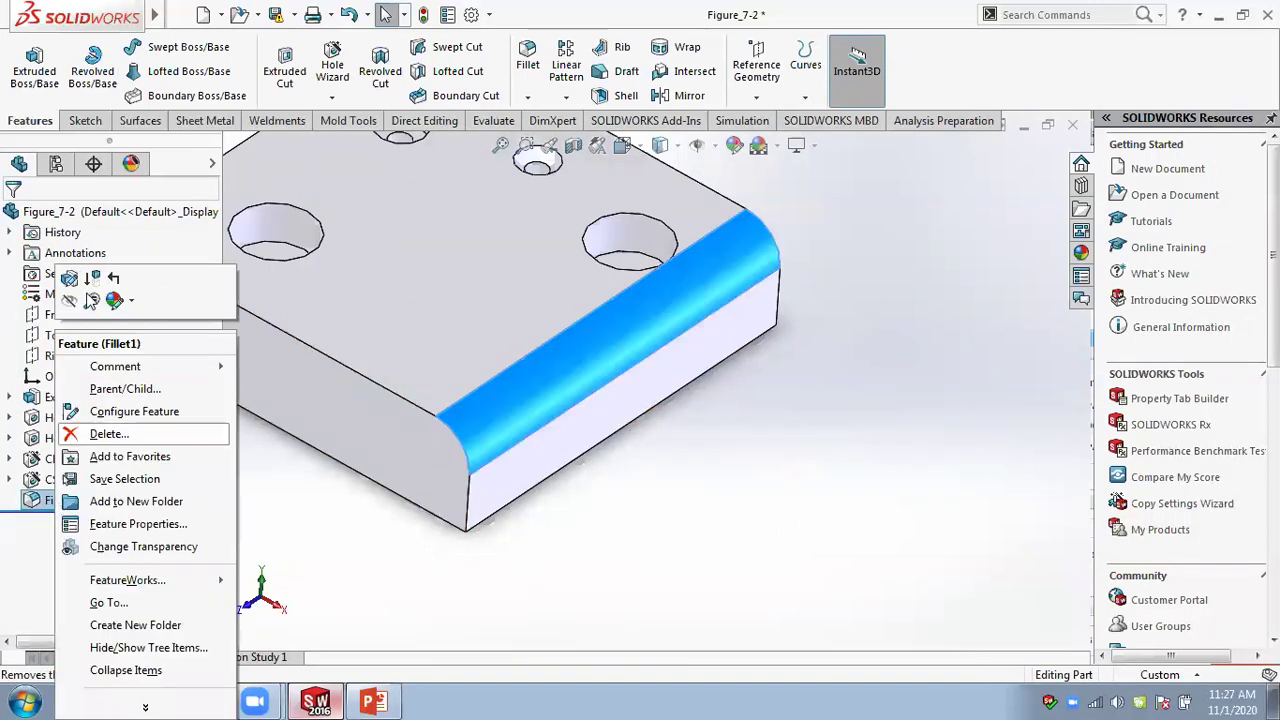
{"action": "left_click", "coordinate": [90, 298]}
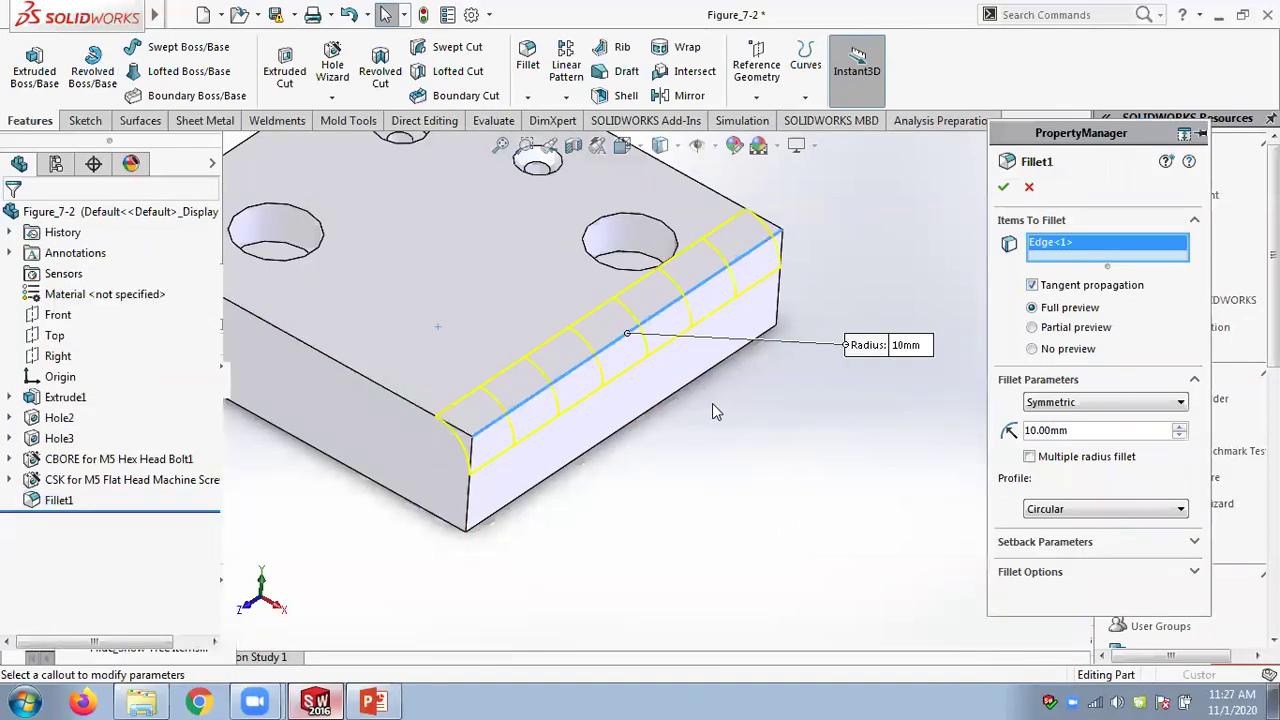
{"action": "left_click", "coordinate": [1052, 402]}
{"action": "left_click", "coordinate": [1052, 432]}
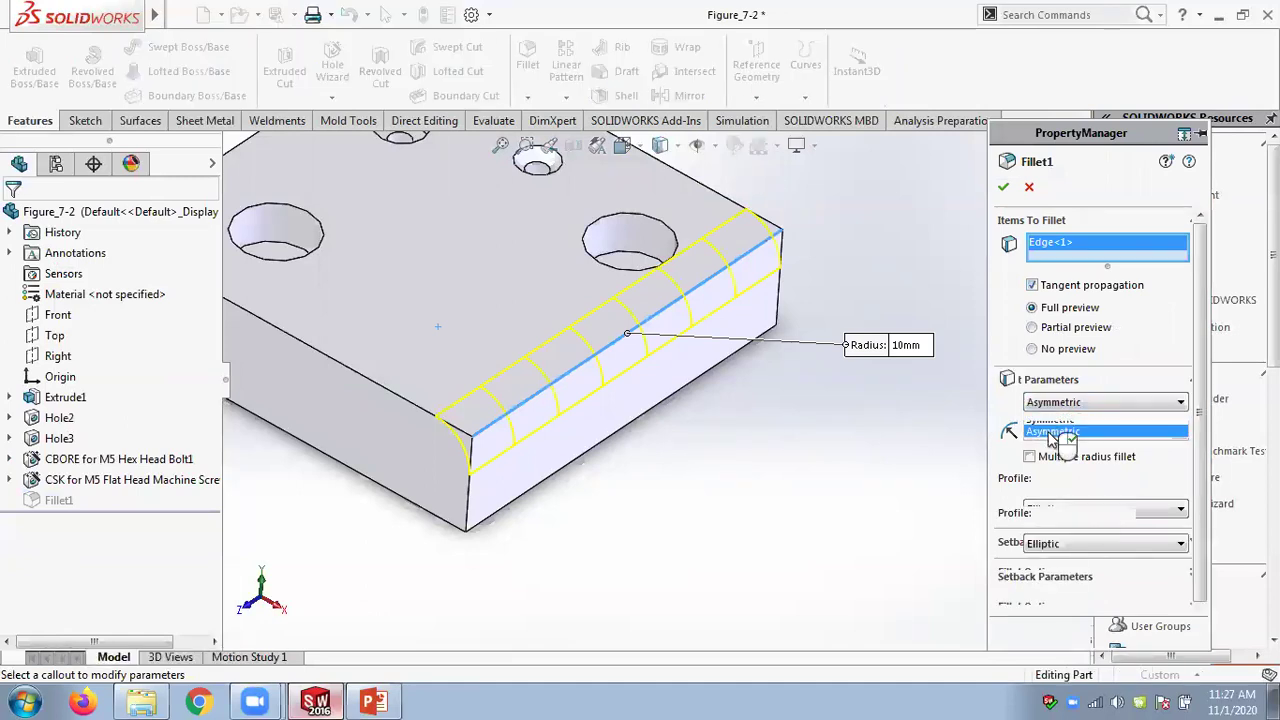
{"action": "middle_click_drag", "start_coordinate": [790, 445], "coordinate": [851, 344]}
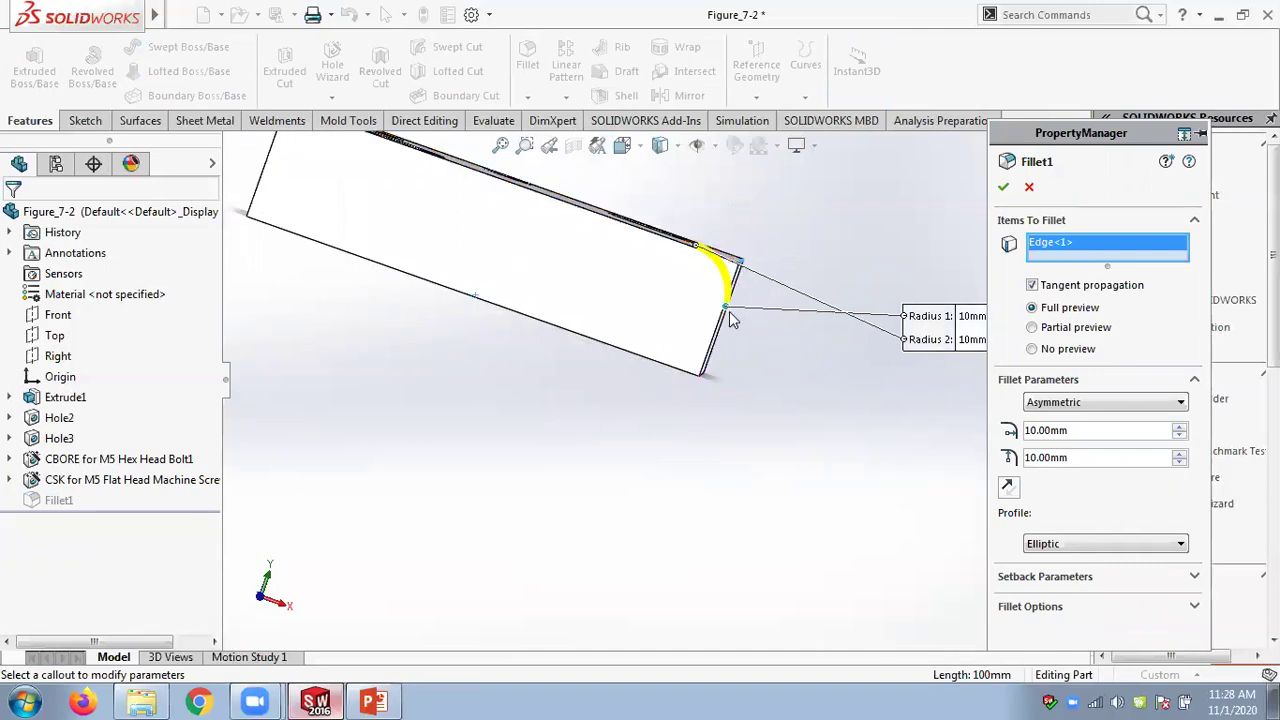
{"action": "left_click", "coordinate": [1183, 426]}
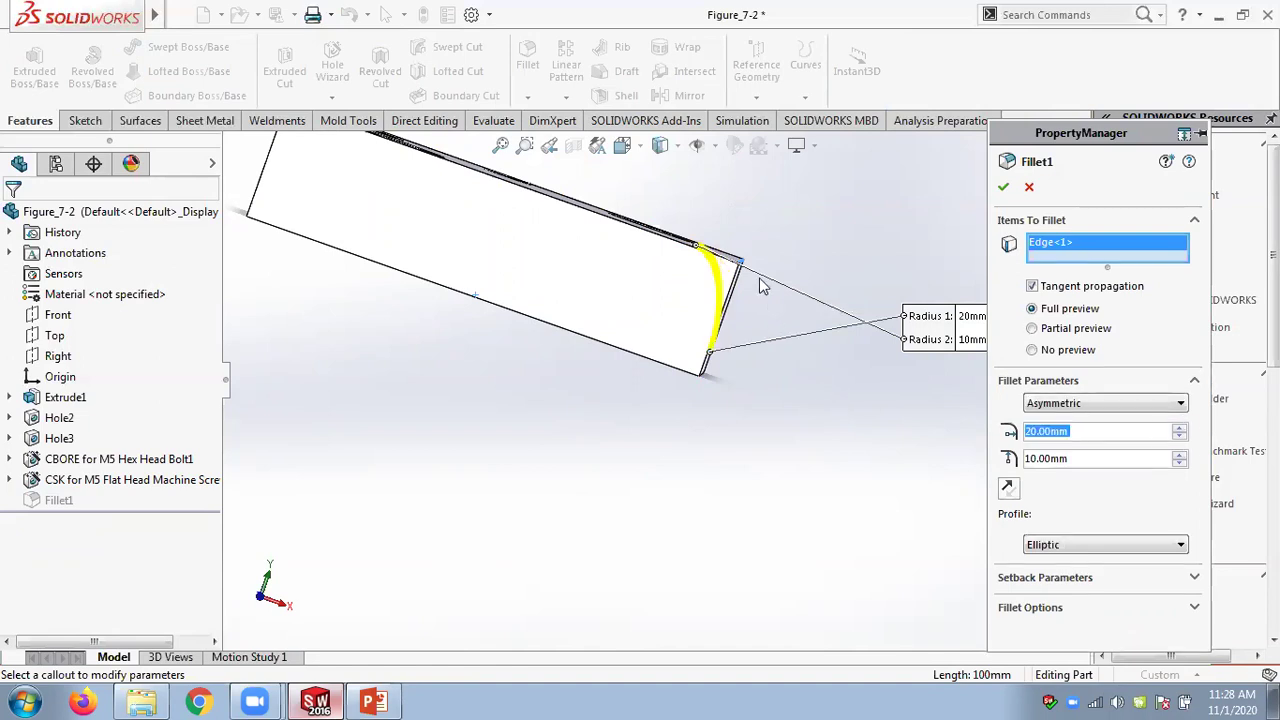
{"action": "left_click", "coordinate": [1003, 187]}
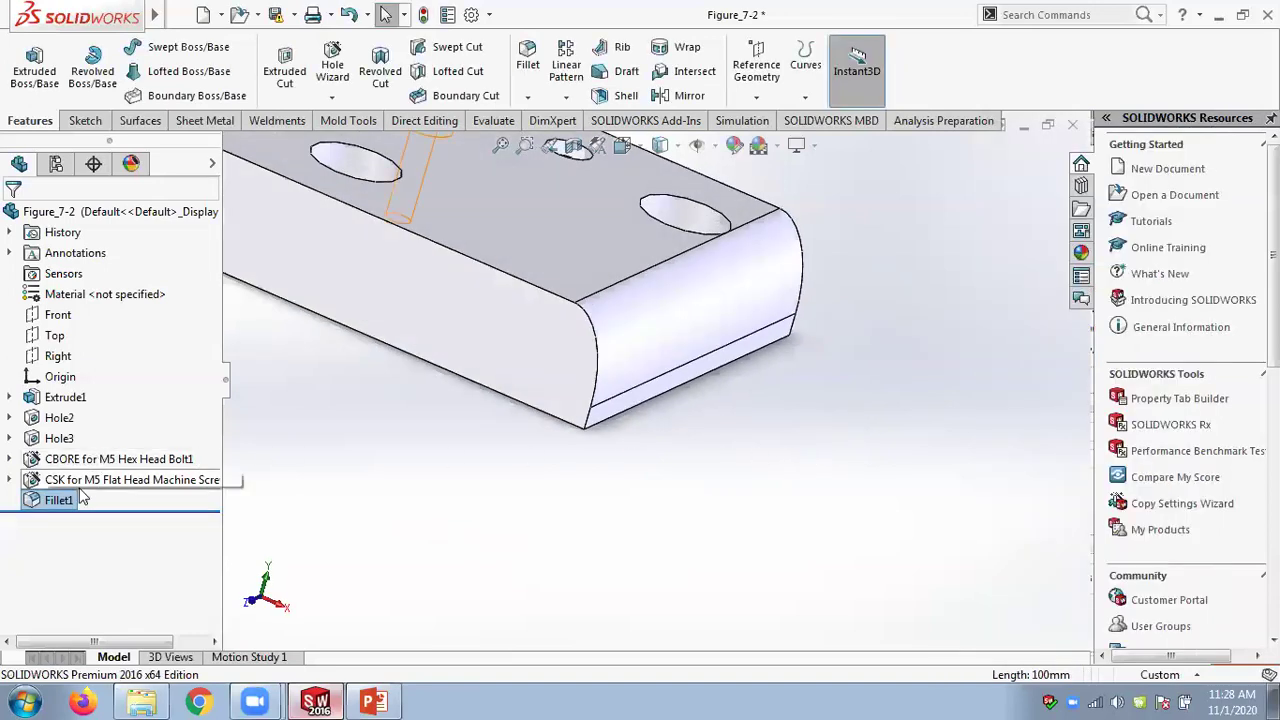
Undo the asymmetric fillet edit and review the edge fillet's parameters without changing them
{"action": "left_click", "coordinate": [349, 15]}
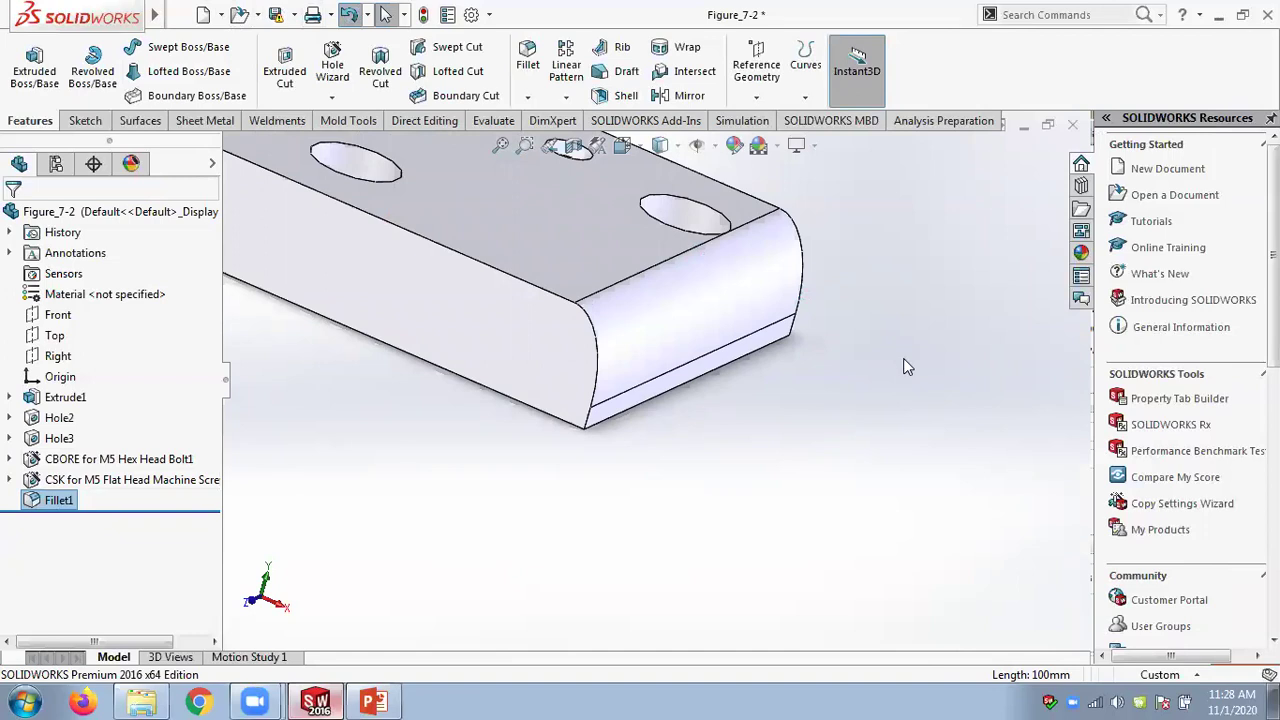
{"action": "right_click", "coordinate": [62, 502]}
{"action": "left_click", "coordinate": [78, 283]}
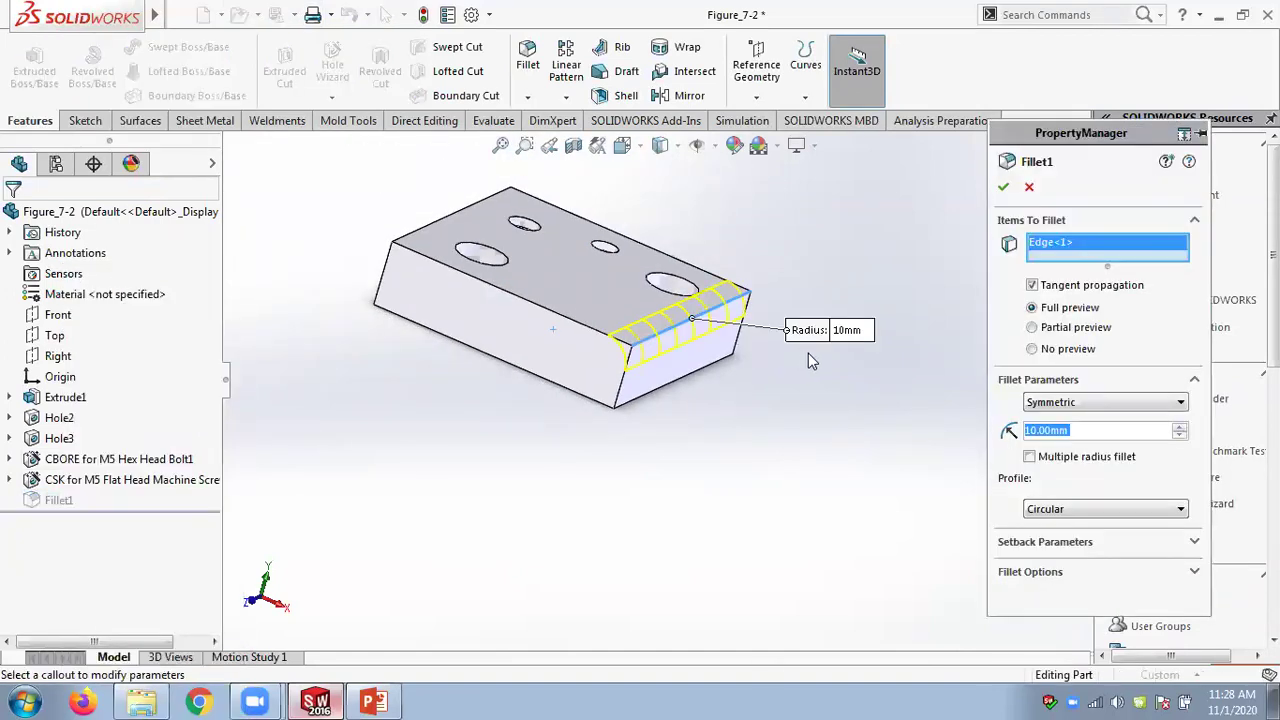
{"action": "middle_click_drag", "start_coordinate": [800, 414], "coordinate": [772, 440]}
{"action": "left_click", "coordinate": [1030, 187]}
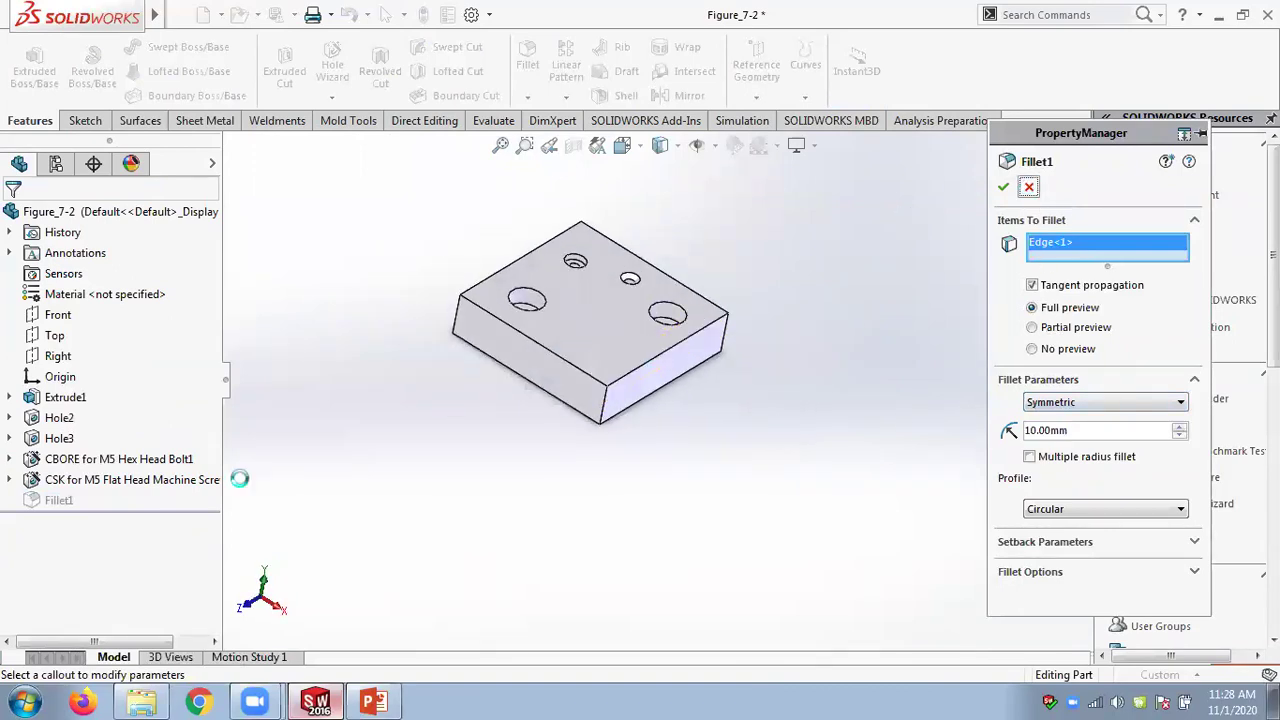
Delete the fillet from the block's front-right top edge
{"action": "right_click", "coordinate": [57, 500]}
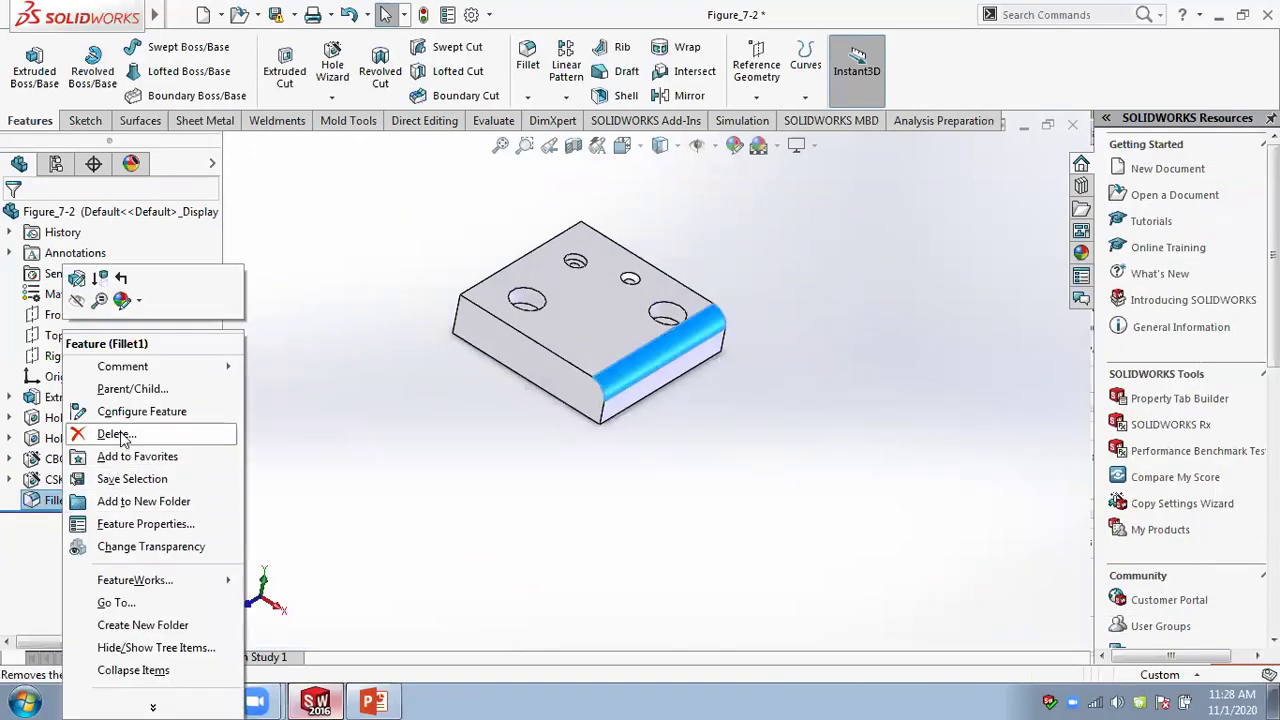
{"action": "left_click", "coordinate": [116, 433]}
{"action": "left_click", "coordinate": [597, 178]}
Try a new fillet on the front-right top edge and its three parallel edges, review each selected edge, and clear the selection
{"action": "left_click", "coordinate": [527, 96]}
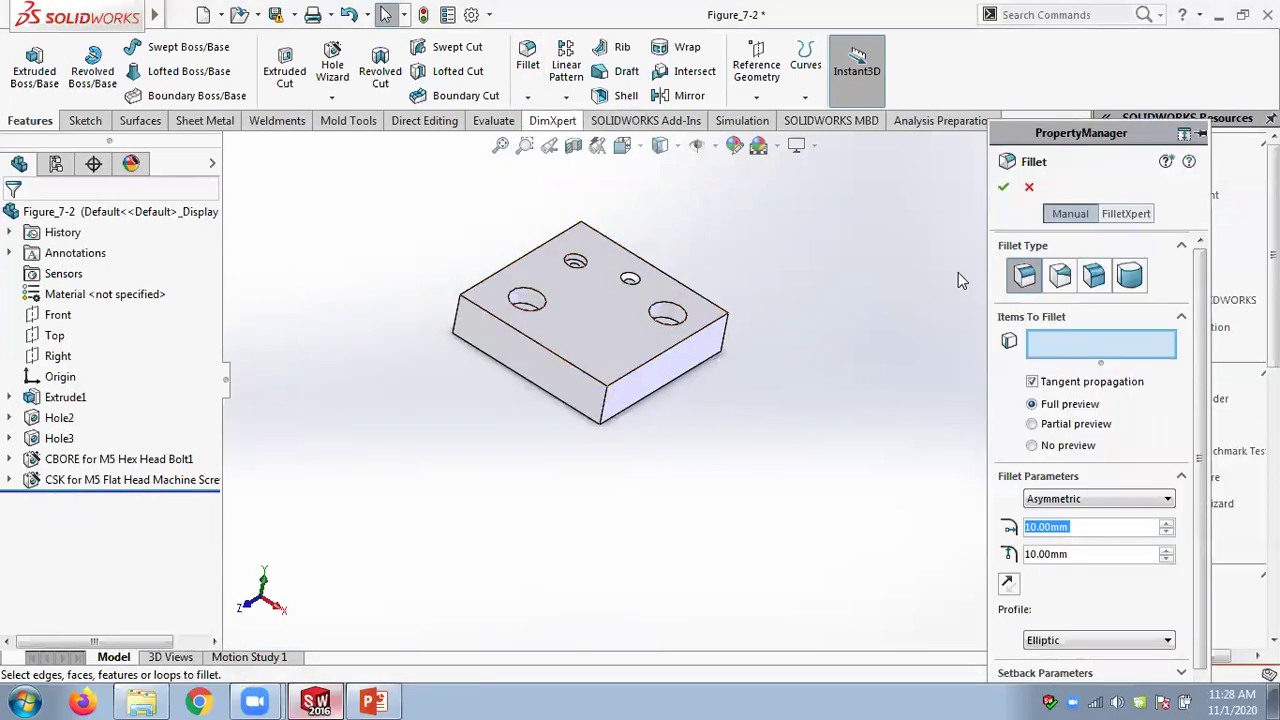
{"action": "left_click", "coordinate": [622, 375]}
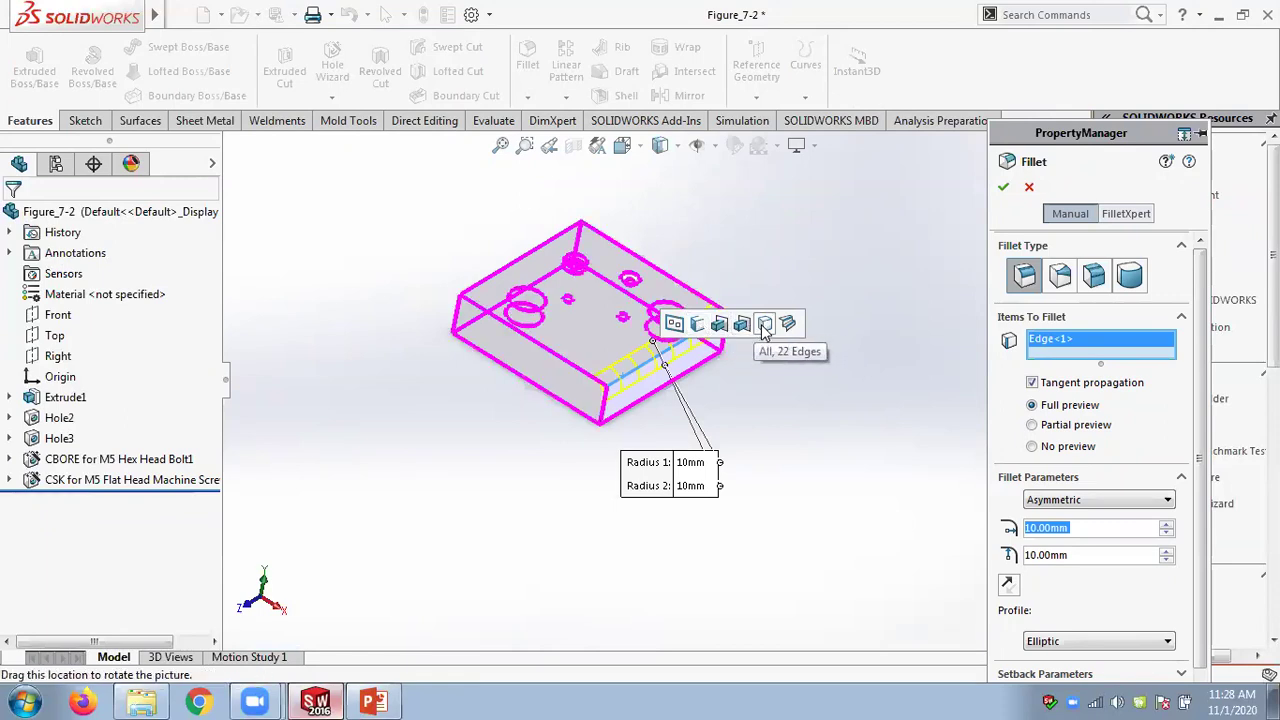
{"action": "left_click", "coordinate": [699, 325]}
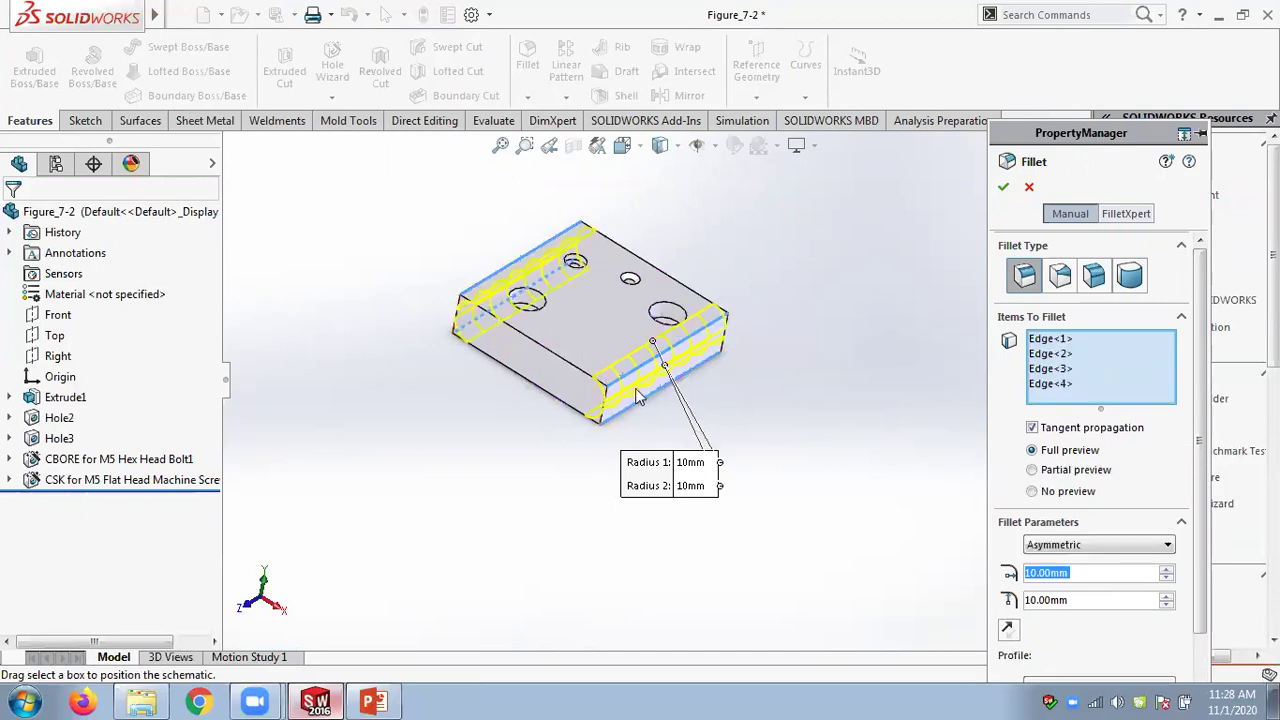
{"action": "left_click", "coordinate": [1050, 338]}
{"action": "left_click", "coordinate": [1050, 353]}
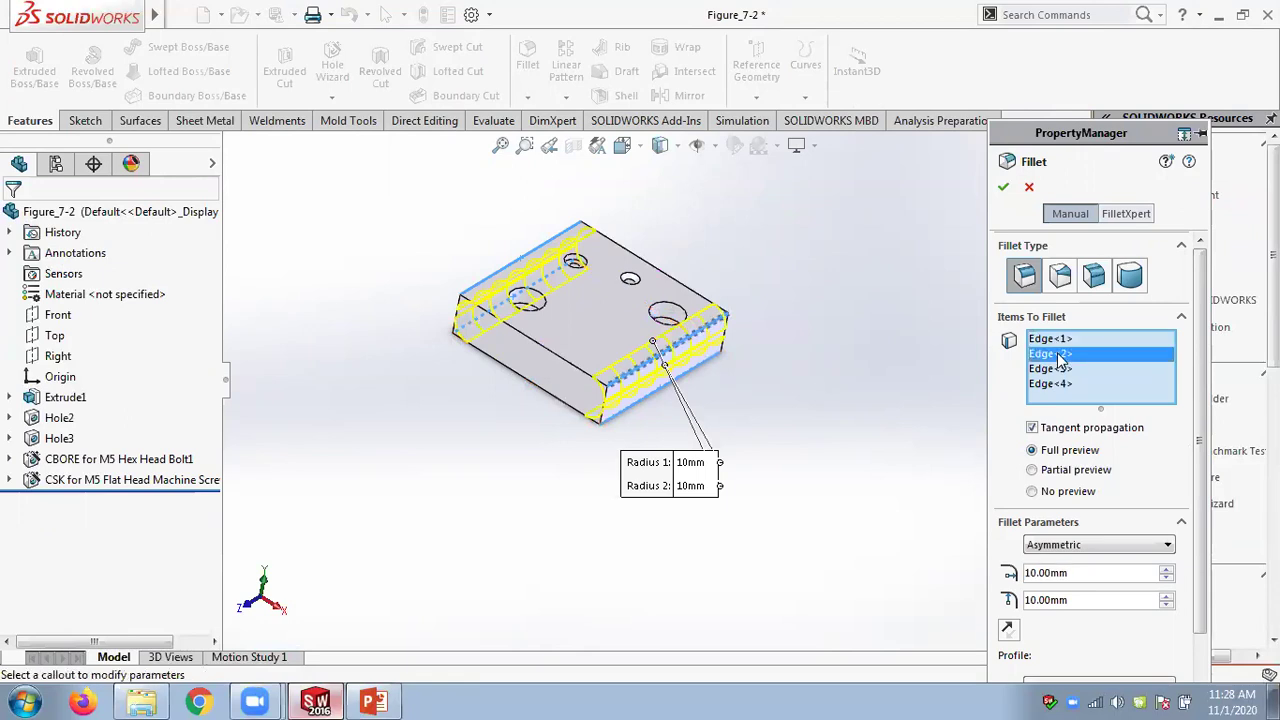
{"action": "left_click", "coordinate": [1050, 368]}
{"action": "left_click", "coordinate": [1050, 383]}
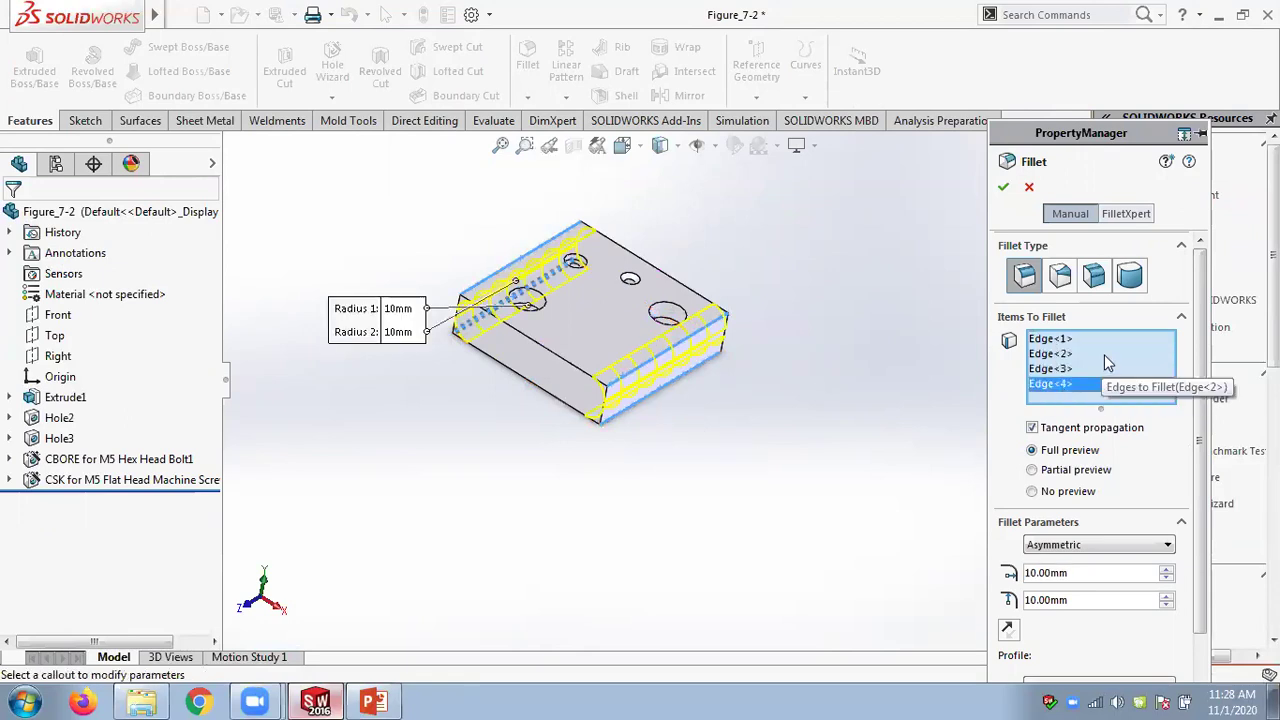
{"action": "right_click", "coordinate": [1110, 356]}
{"action": "left_click", "coordinate": [1150, 368]}
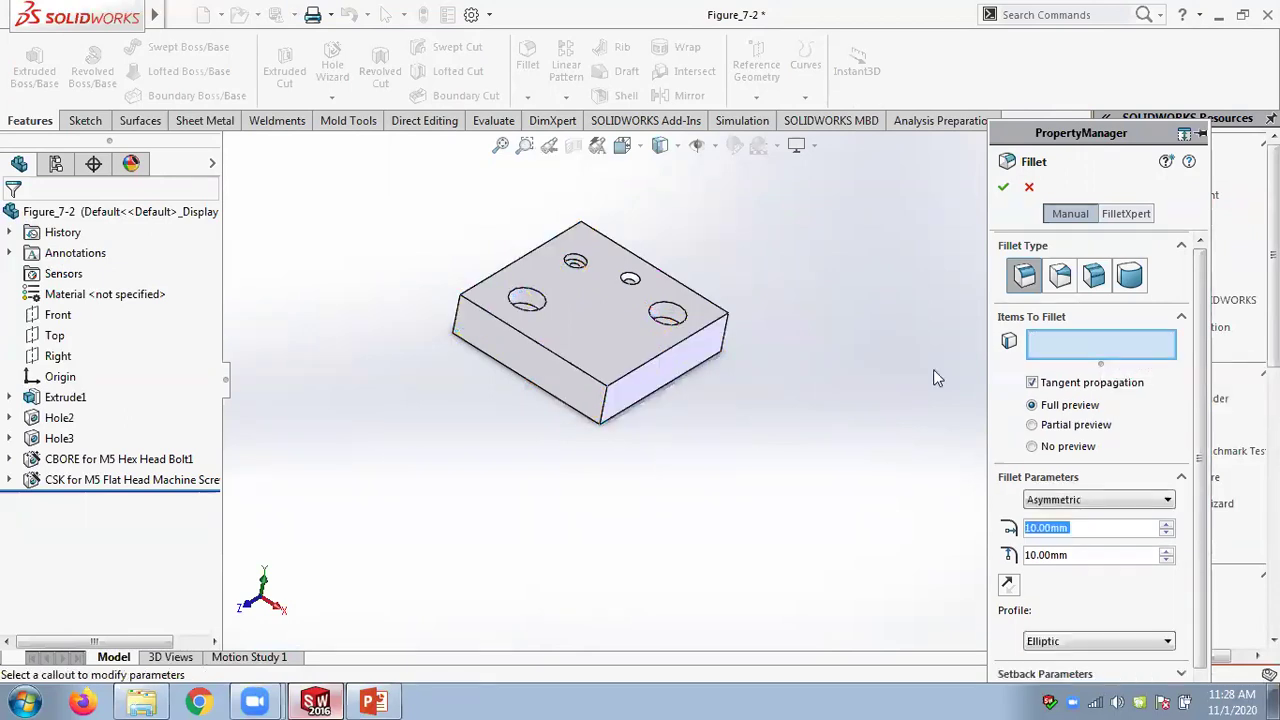
Fillet all outer edges of the block using the Internal to feature selection, Asymmetric with both radii 10 mm and an elliptic profile
{"action": "left_click", "coordinate": [641, 364]}
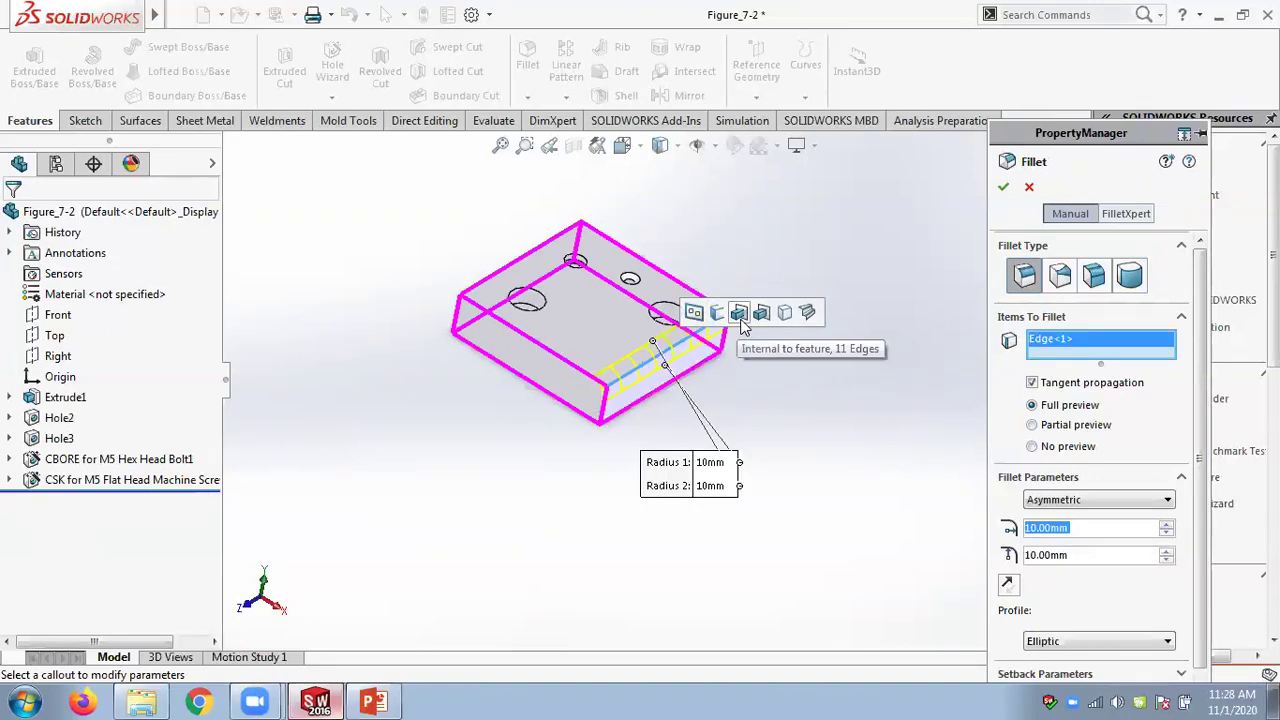
{"action": "left_click", "coordinate": [740, 315]}
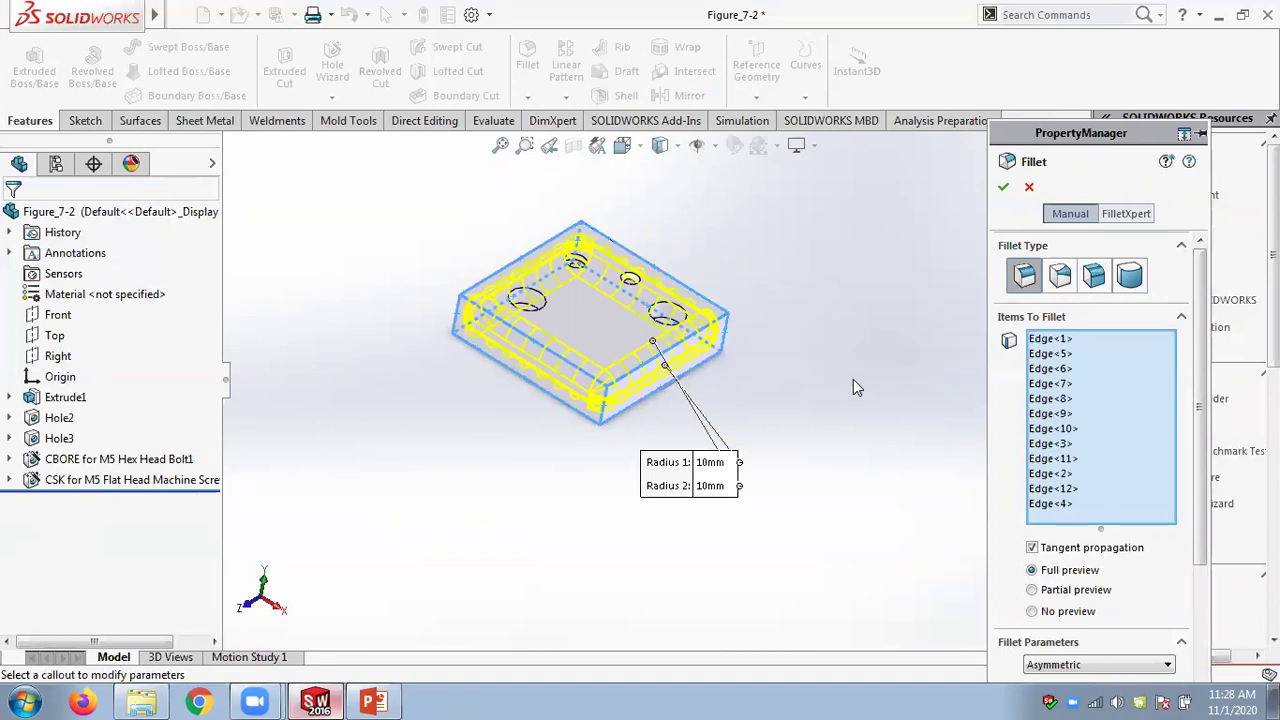
{"action": "left_click", "coordinate": [1003, 187]}
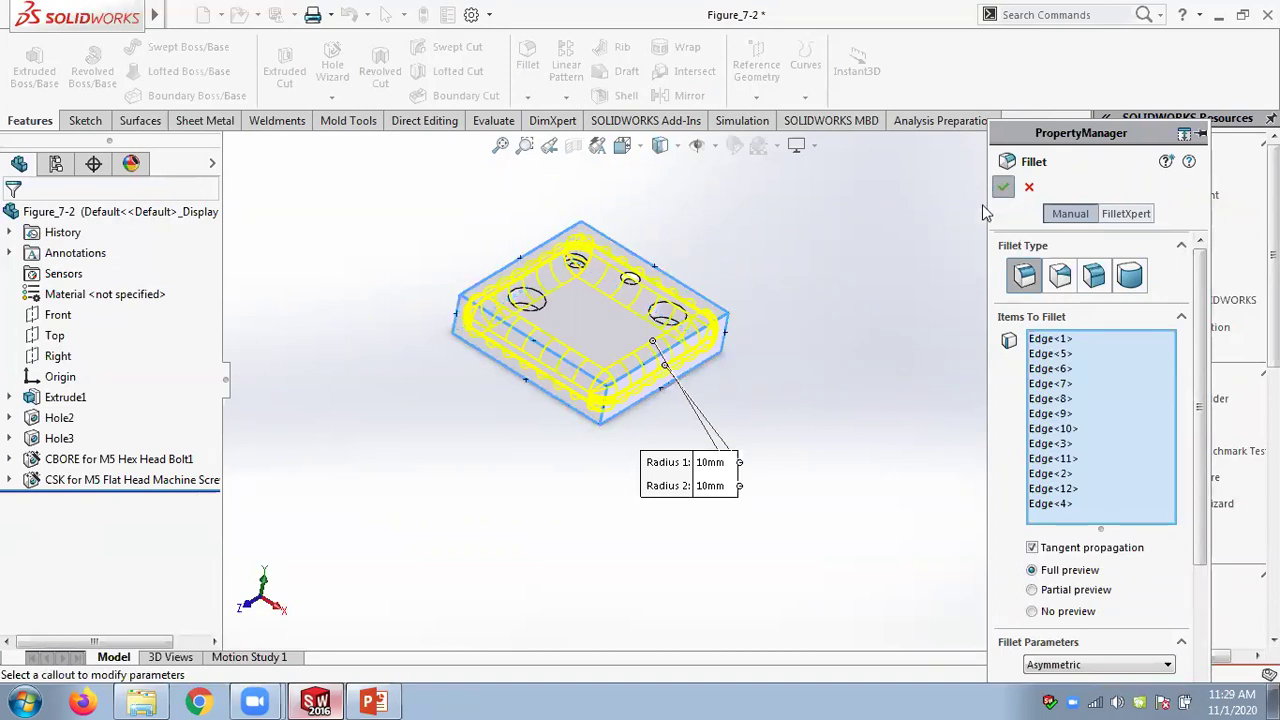
{"action": "mouse_move", "coordinate": [814, 320]}
{"action": "middle_mouse_down"}
{"action": "mouse_move", "coordinate": [863, 217]}
{"action": "mouse_move", "coordinate": [871, 235]}
{"action": "mouse_move", "coordinate": [813, 342]}
{"action": "mouse_move", "coordinate": [840, 288]}
{"action": "mouse_move", "coordinate": [828, 305]}
{"action": "middle_mouse_up"}
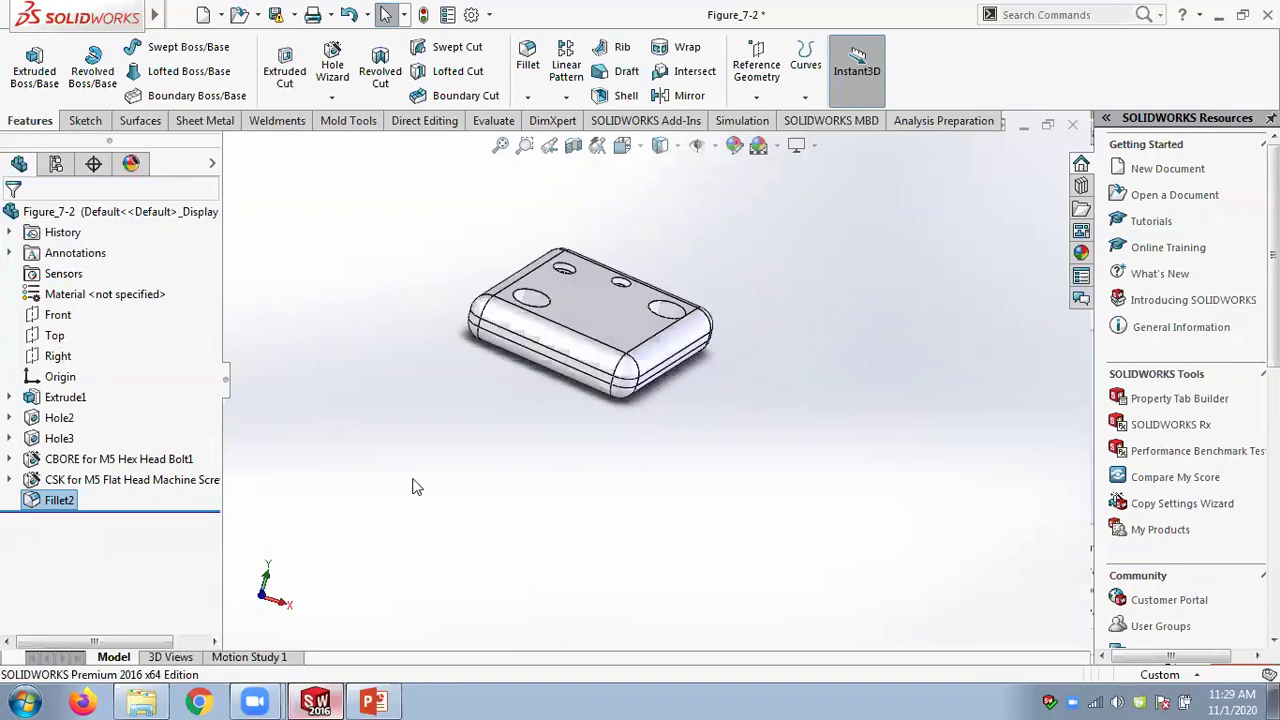
Edit the fillet on the block's outer edges and clear all of its selected edges
{"action": "right_click", "coordinate": [63, 506]}
{"action": "left_click", "coordinate": [80, 278]}
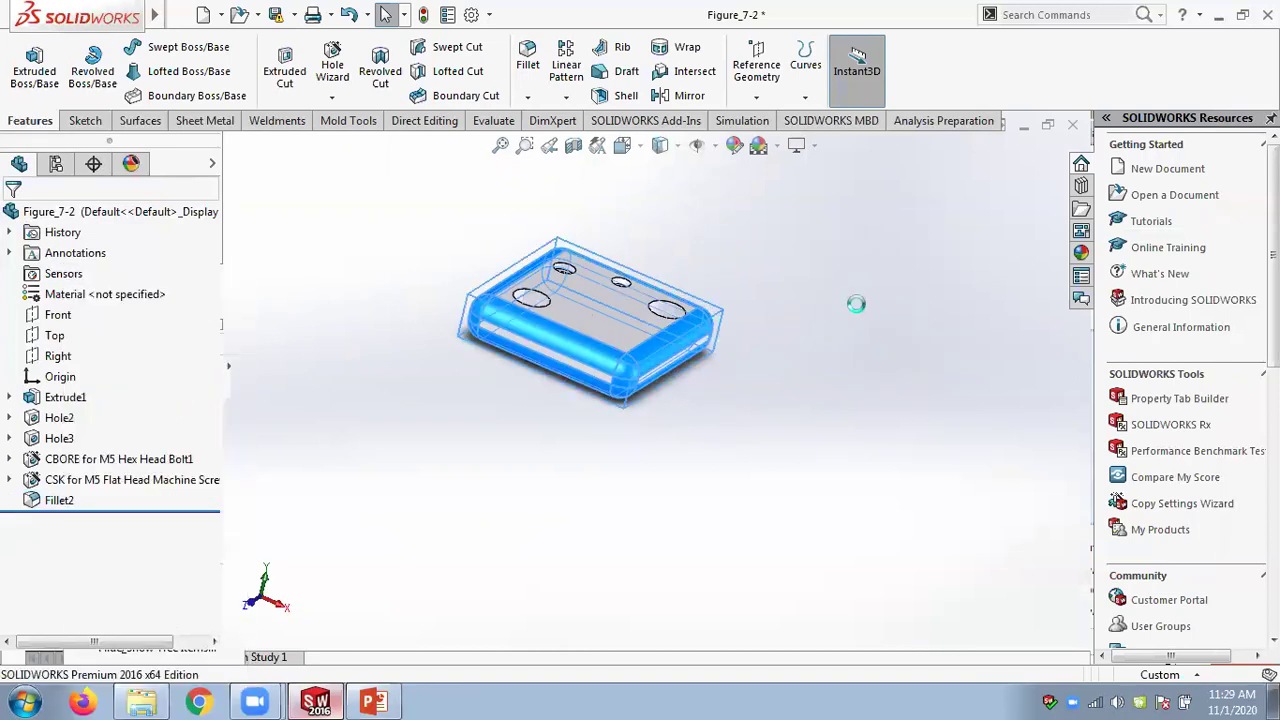
{"action": "right_click", "coordinate": [1121, 319]}
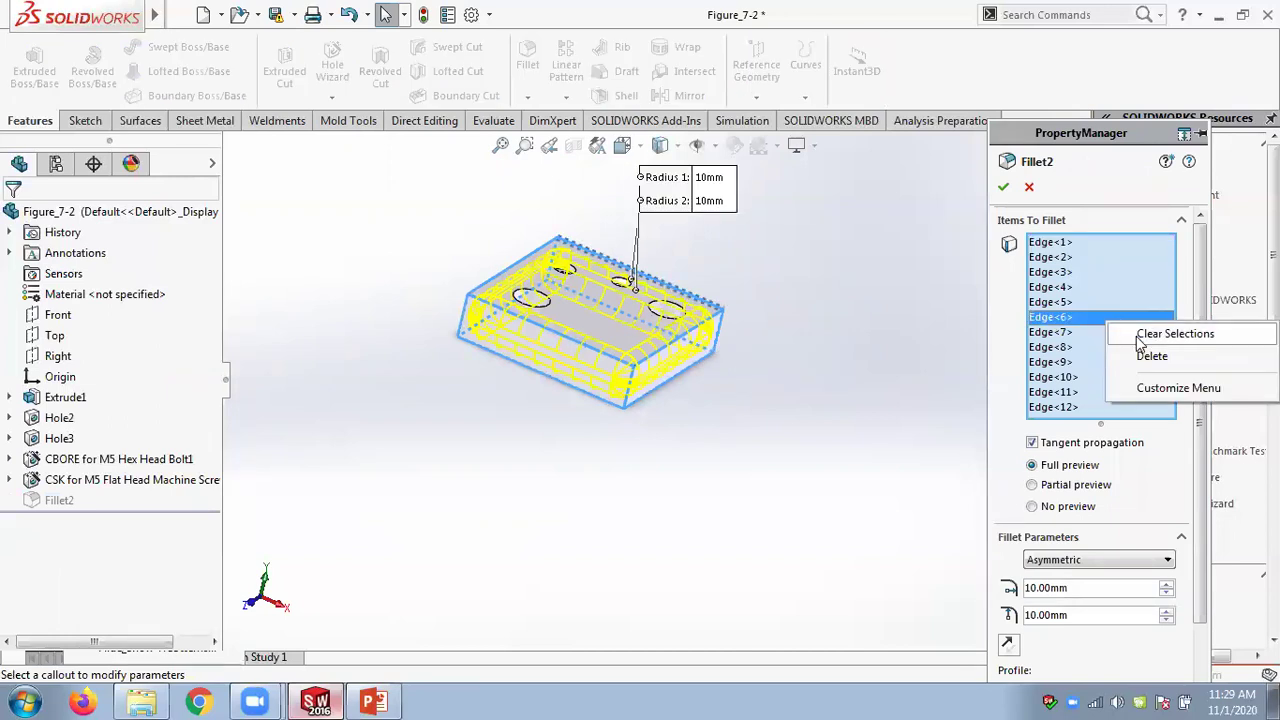
{"action": "left_click", "coordinate": [1136, 334]}
Try extending the fillet selection from the right top edge to all edges of the part, holes included, and clear the selection
{"action": "left_click", "coordinate": [668, 355]}
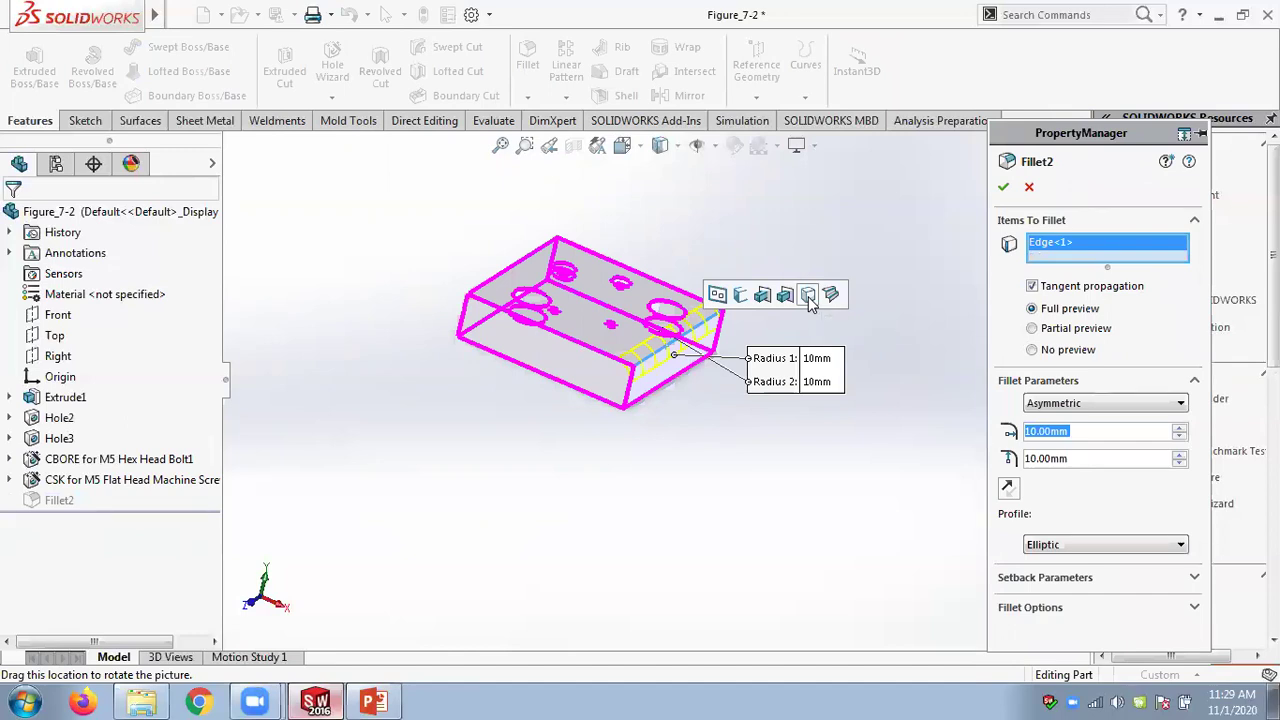
{"action": "left_click", "coordinate": [808, 296]}
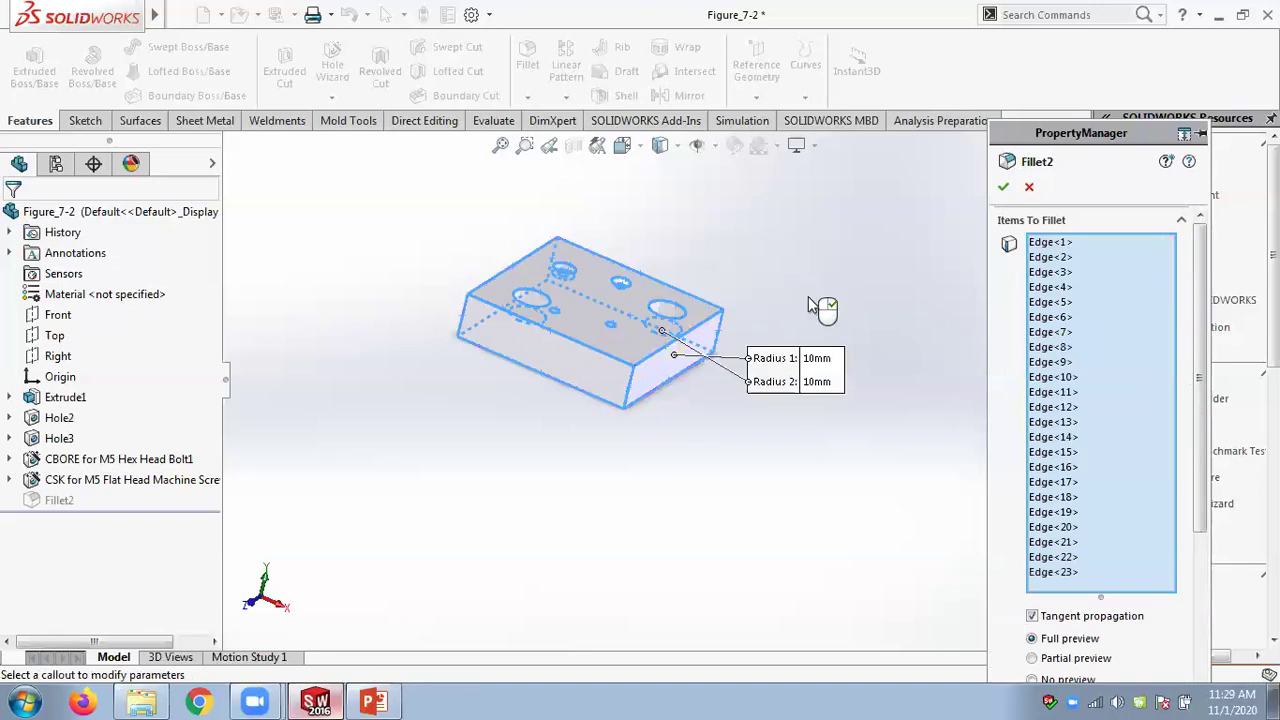
{"action": "right_click", "coordinate": [1102, 337]}
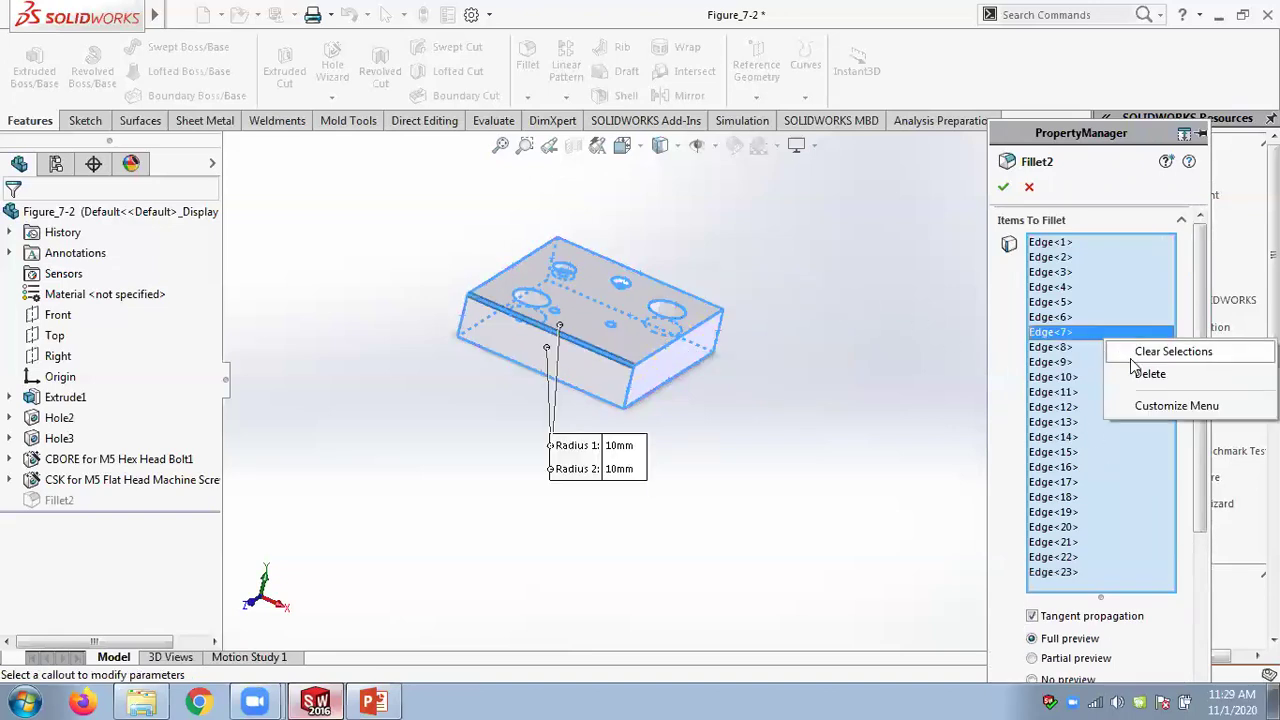
{"action": "left_click", "coordinate": [1135, 351]}
Fillet the four outer edges of the block's top face using Symmetric parameters, a 10 mm radius and a circular profile
{"action": "middle_click_drag", "start_coordinate": [904, 359], "coordinate": [874, 386]}
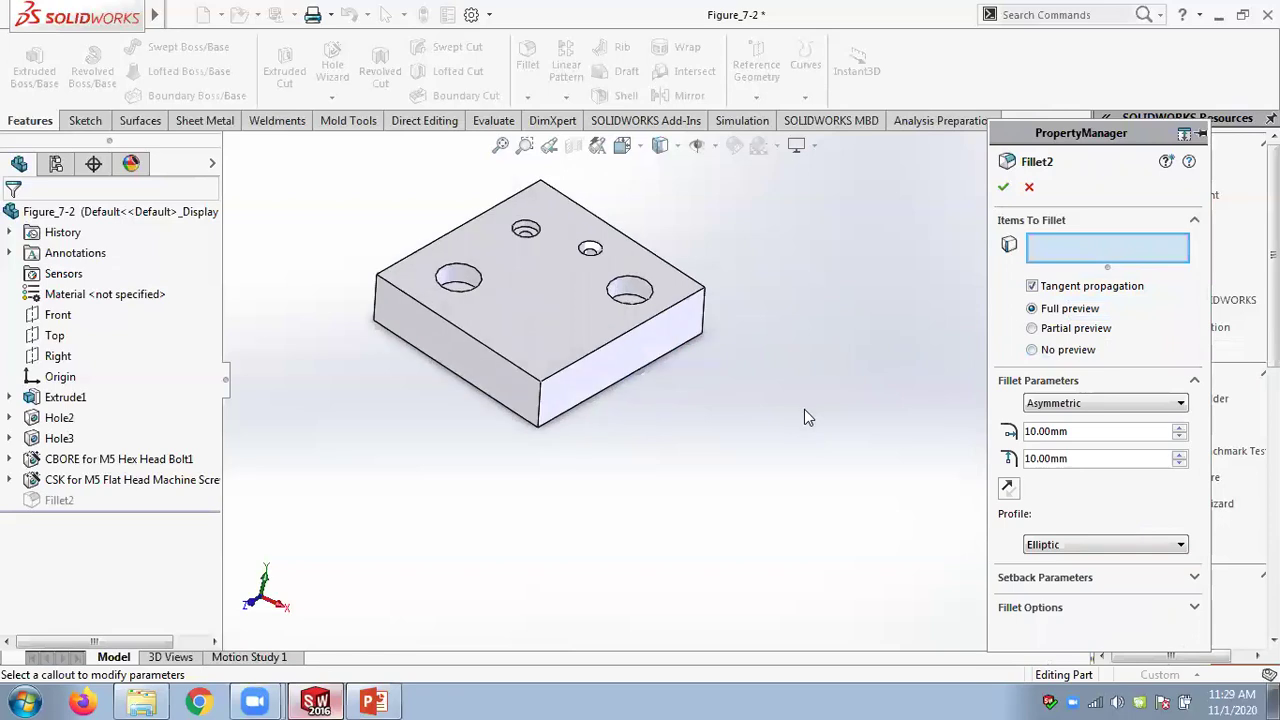
{"action": "left_click", "coordinate": [1085, 403]}
{"action": "left_click", "coordinate": [1057, 418]}
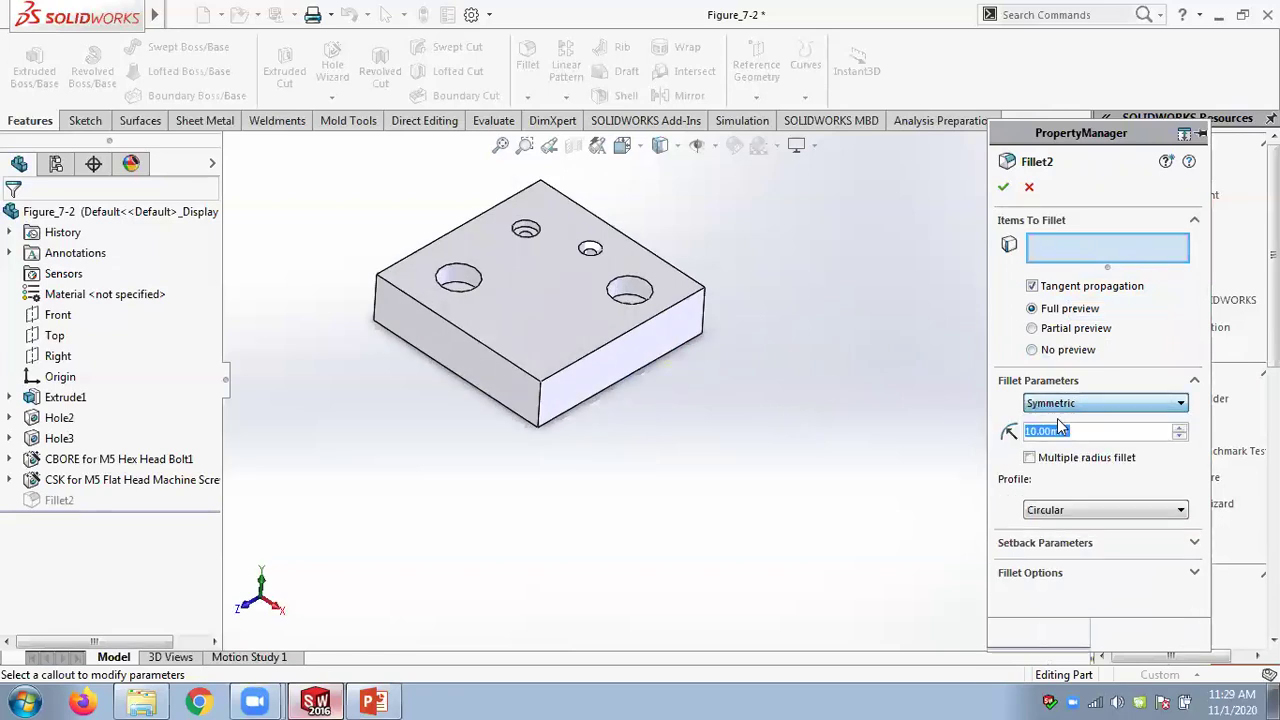
{"action": "left_click", "coordinate": [577, 362]}
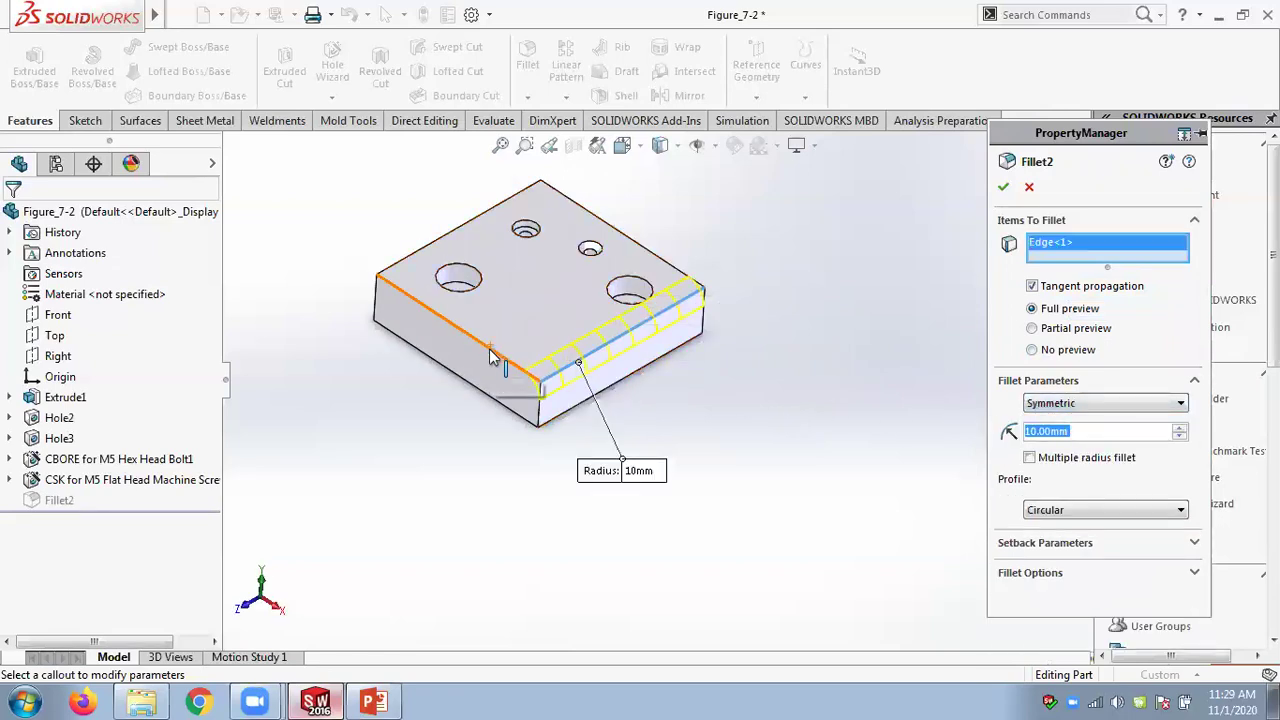
{"action": "left_click", "coordinate": [500, 356]}
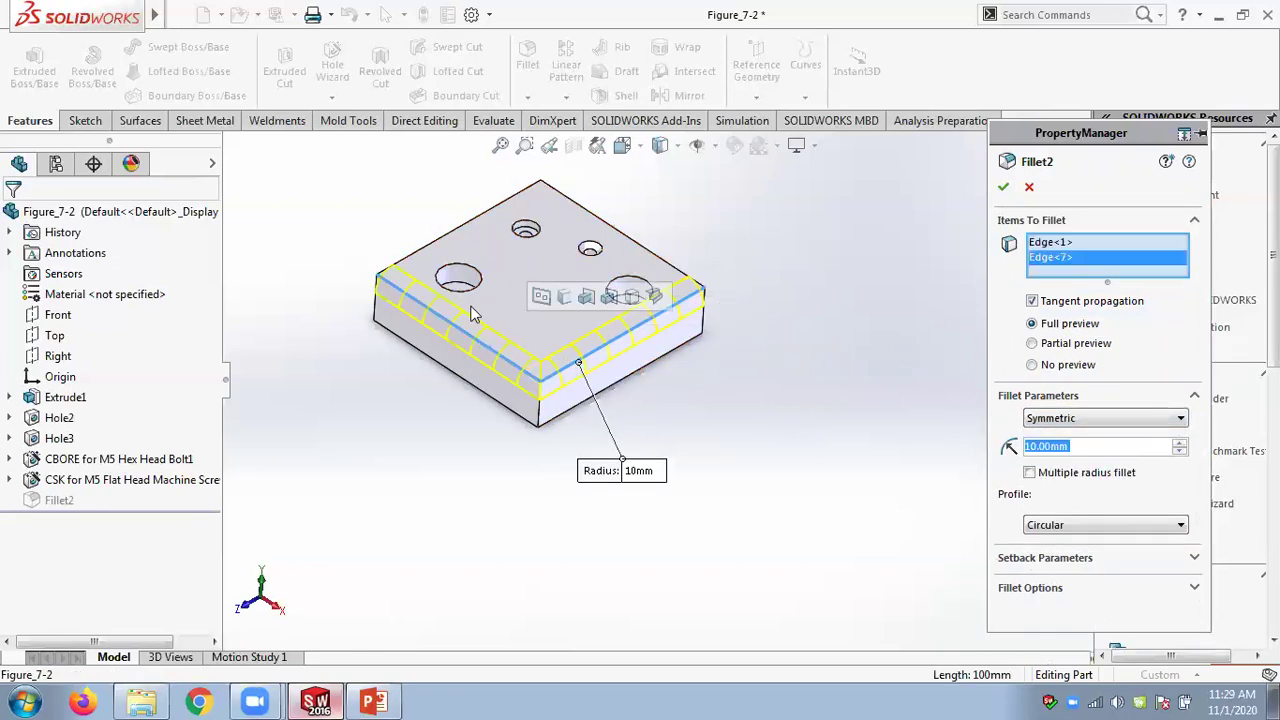
{"action": "left_click", "coordinate": [461, 228]}
{"action": "left_click", "coordinate": [630, 240]}
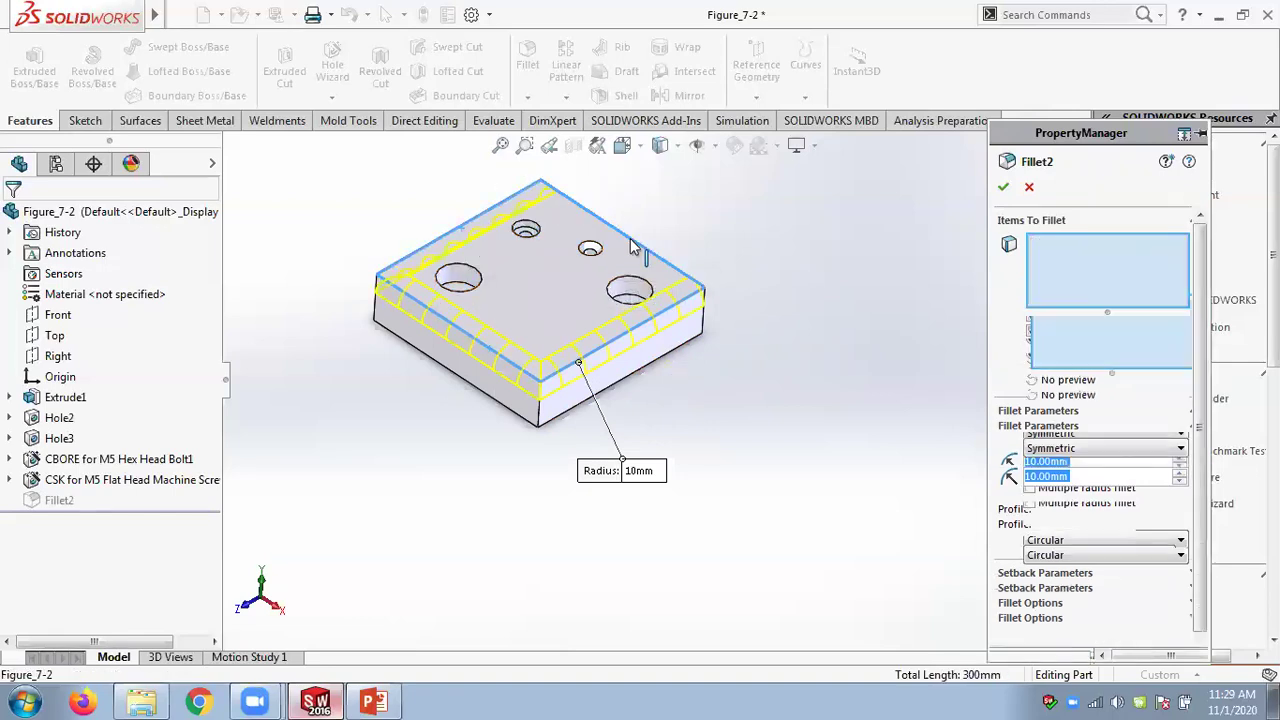
{"action": "left_click", "coordinate": [1003, 187]}
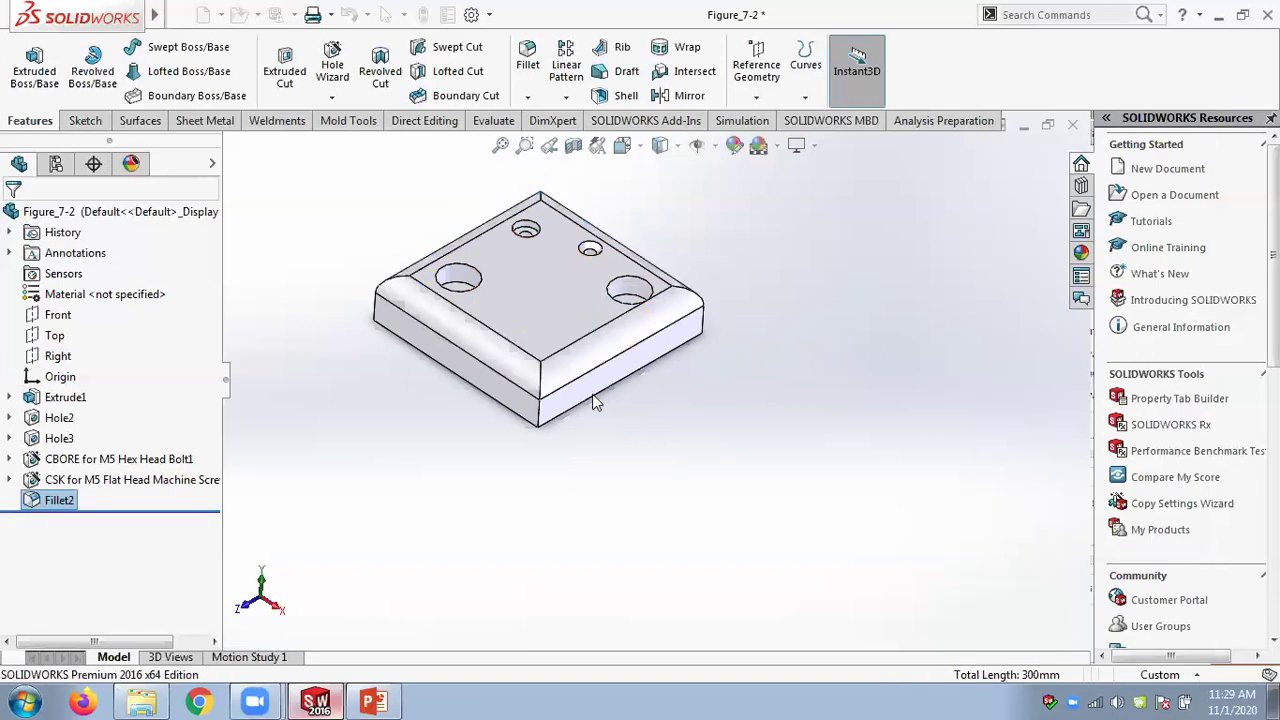
Edit the fillet to use the block's top face instead of the four edges and set its radius to 5 mm
{"action": "right_click", "coordinate": [58, 500]}
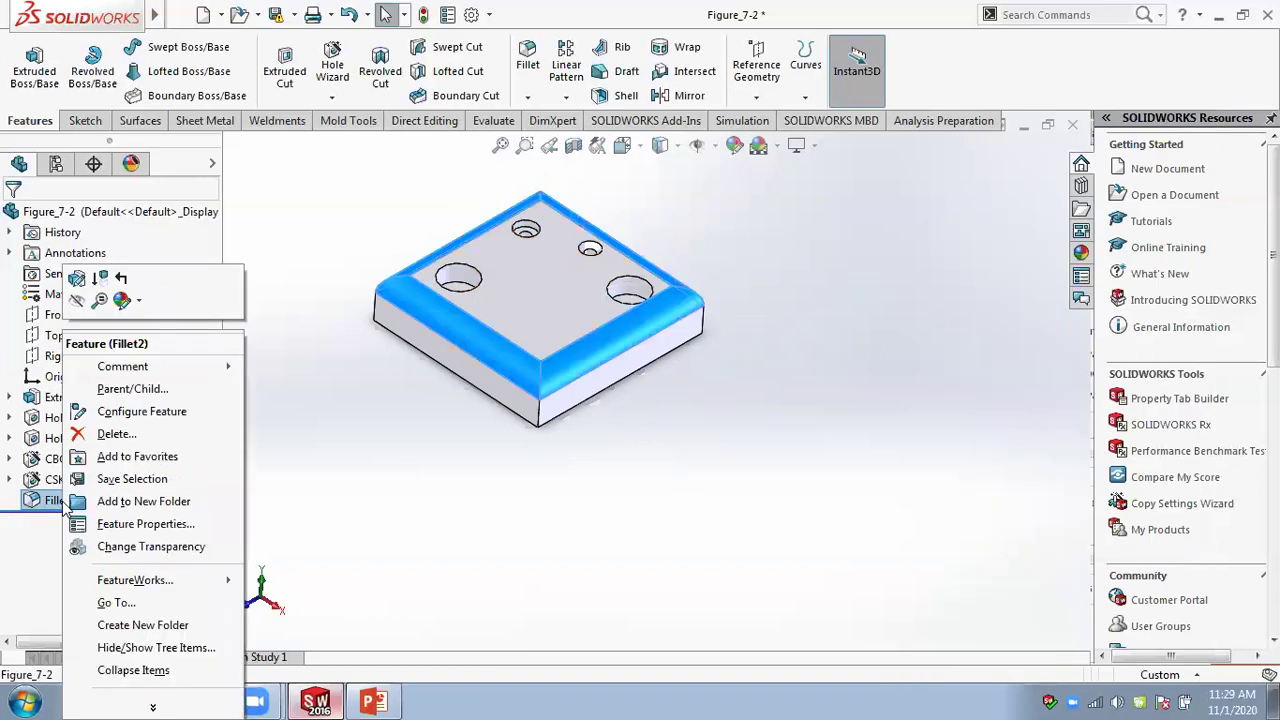
{"action": "left_click", "coordinate": [77, 278]}
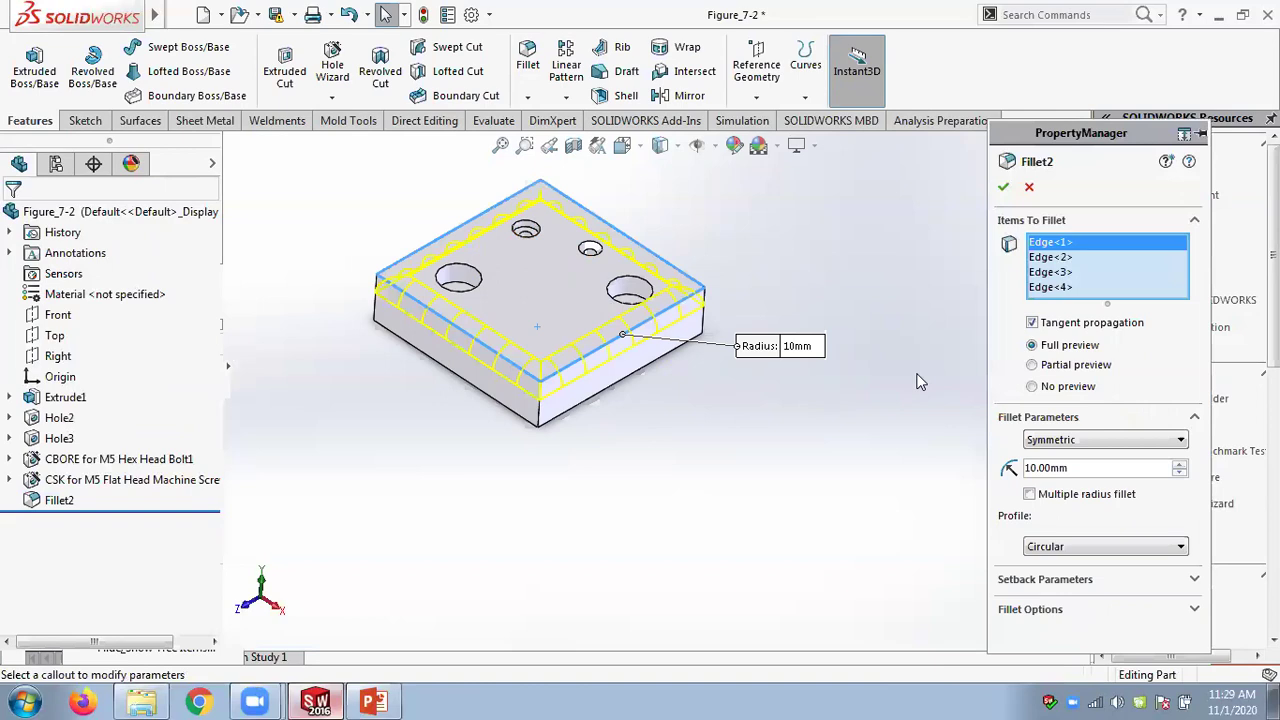
{"action": "right_click", "coordinate": [1117, 273]}
{"action": "left_click", "coordinate": [1148, 277]}
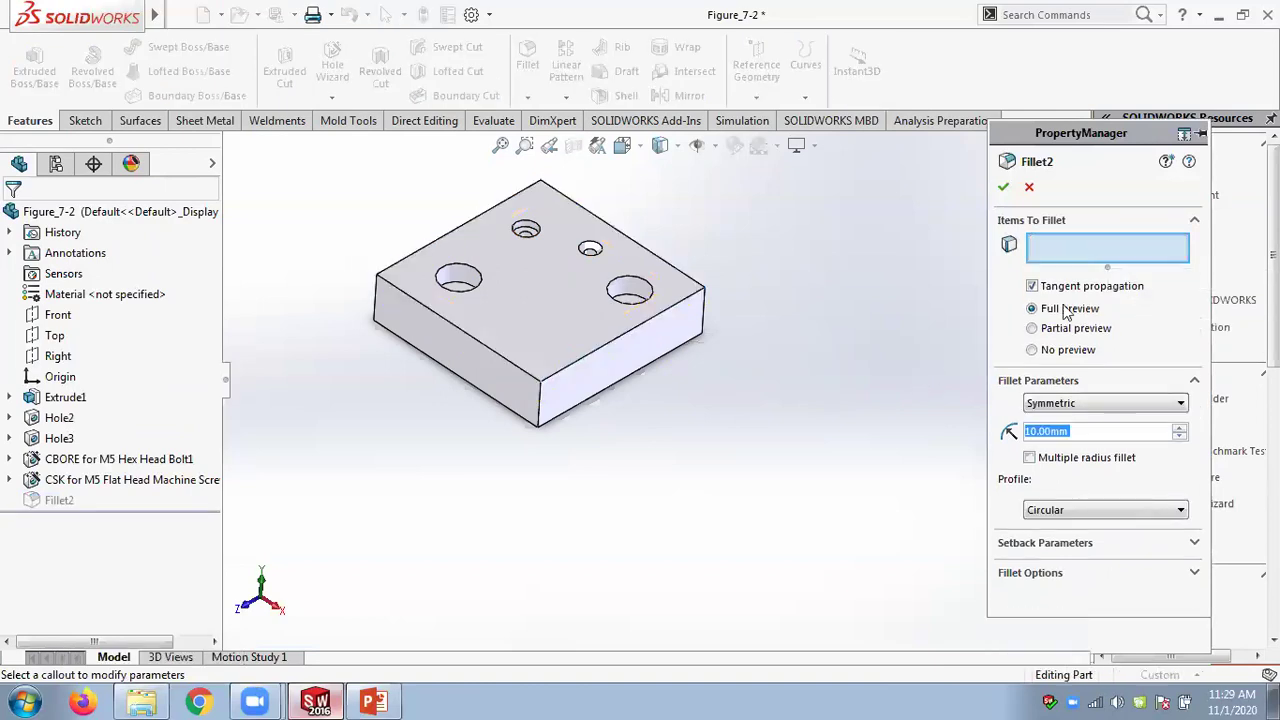
{"action": "left_click", "coordinate": [536, 309]}
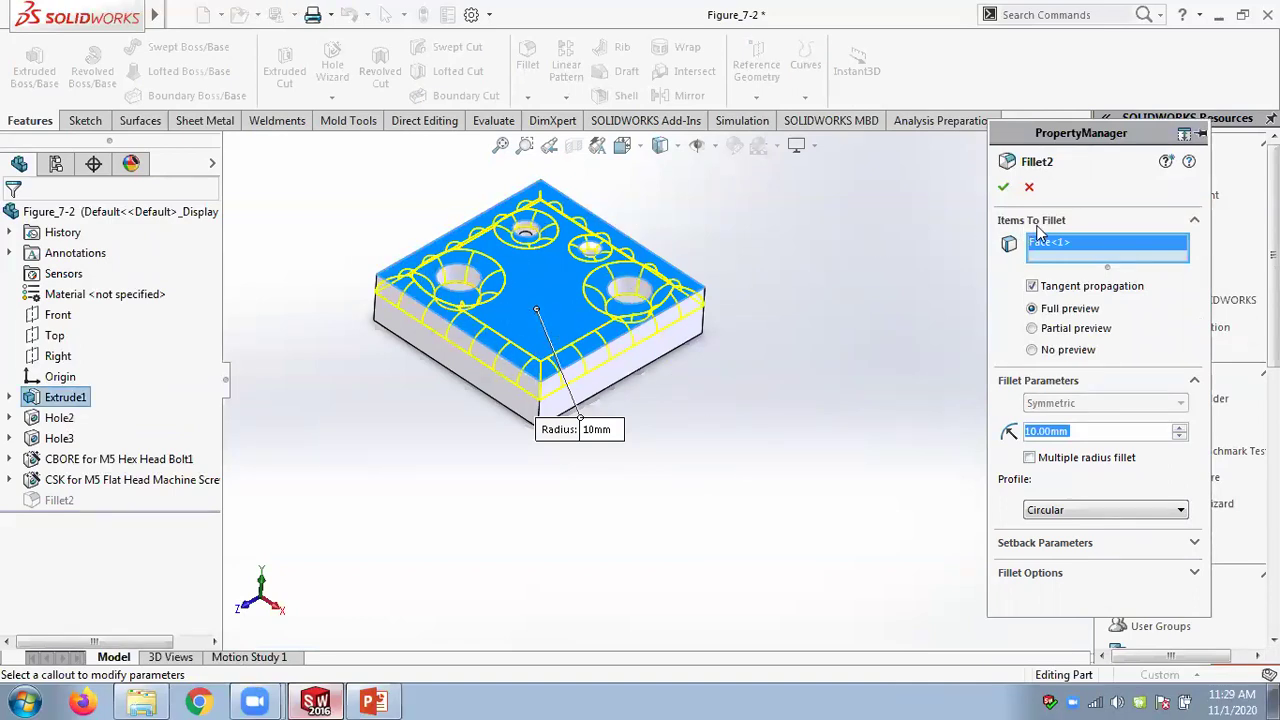
{"action": "type", "text": "5"}
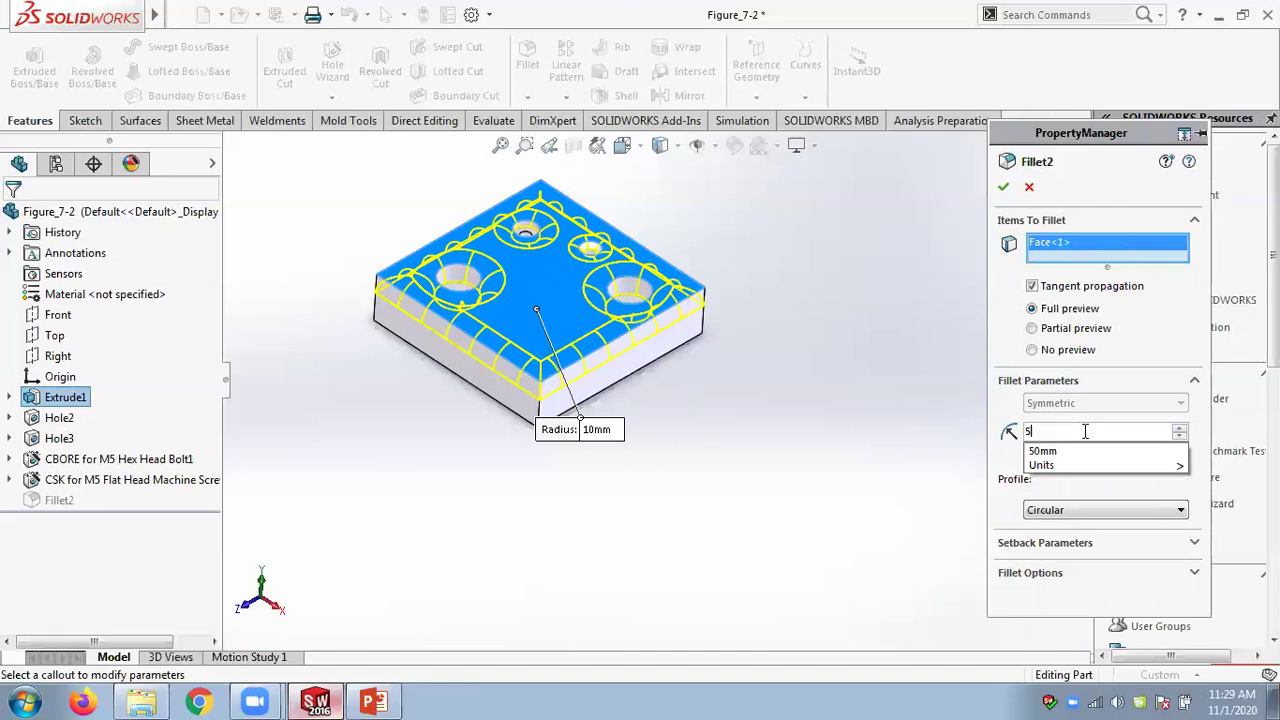
{"action": "key", "text": "Return"}
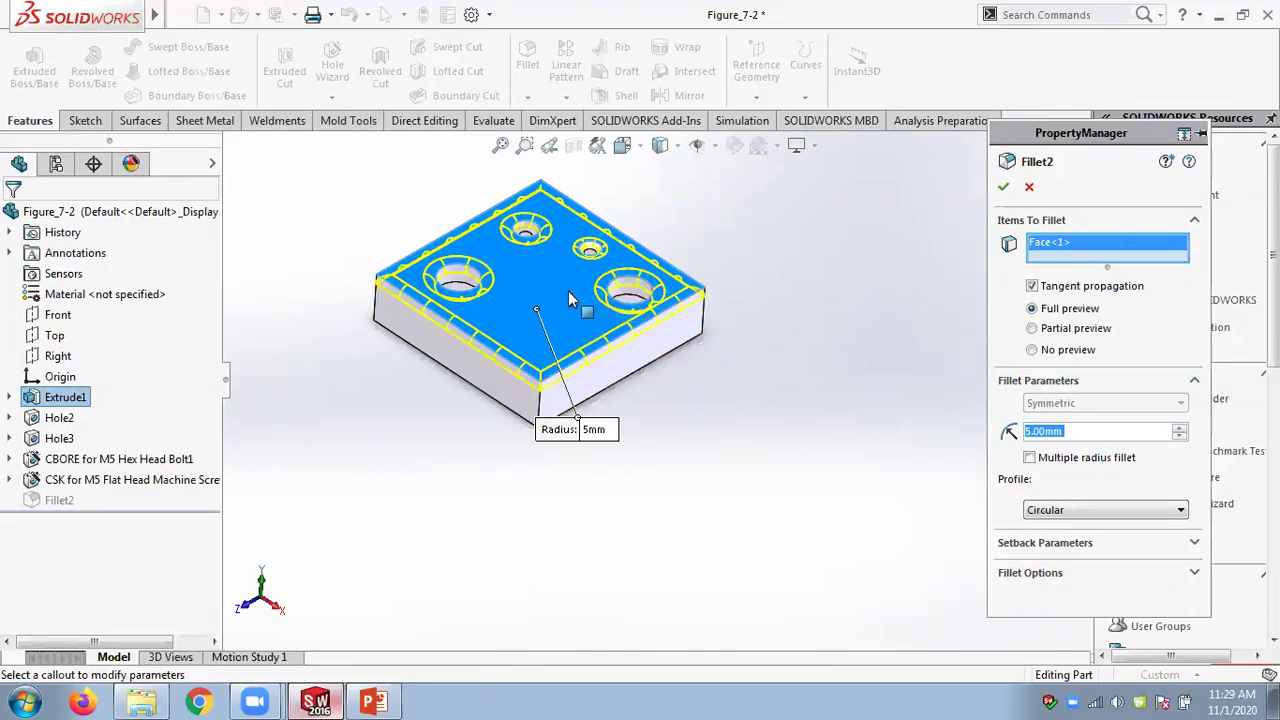
{"action": "left_click", "coordinate": [1004, 188]}
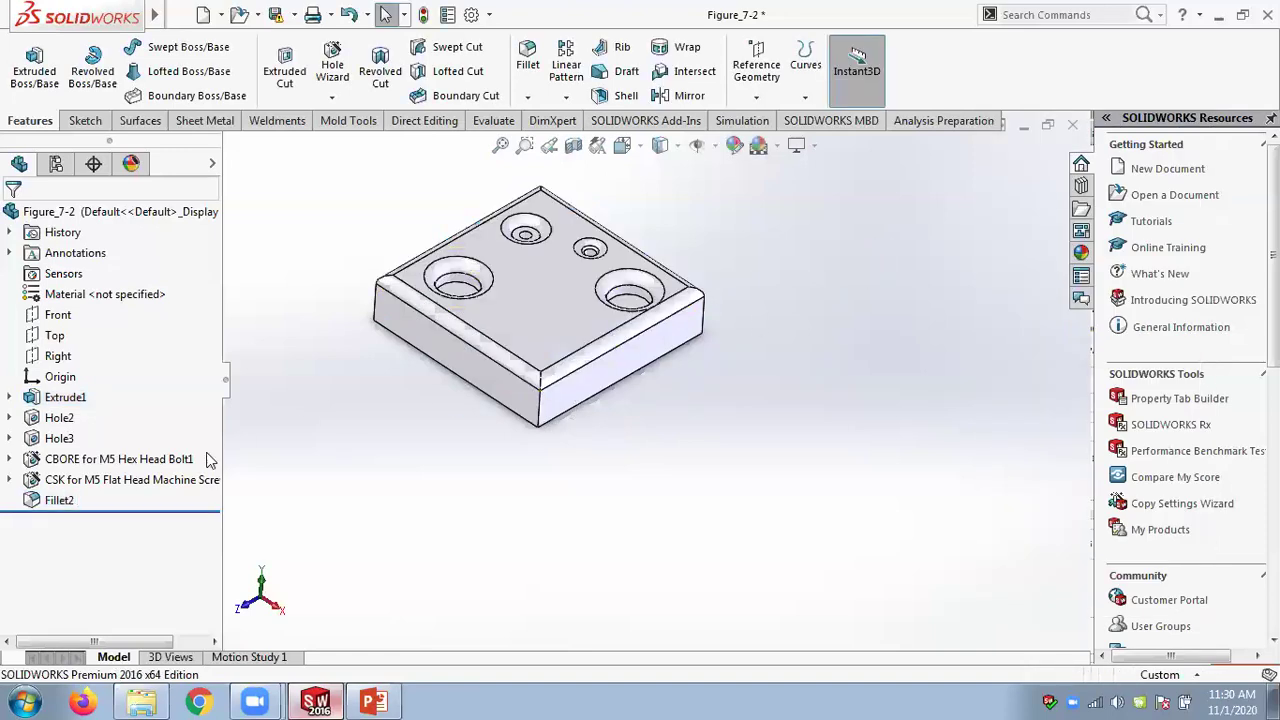
Edit the fillet to replace the top face with all edges of the block and its holes, and set the radius to 1 mm
{"action": "right_click", "coordinate": [70, 505]}
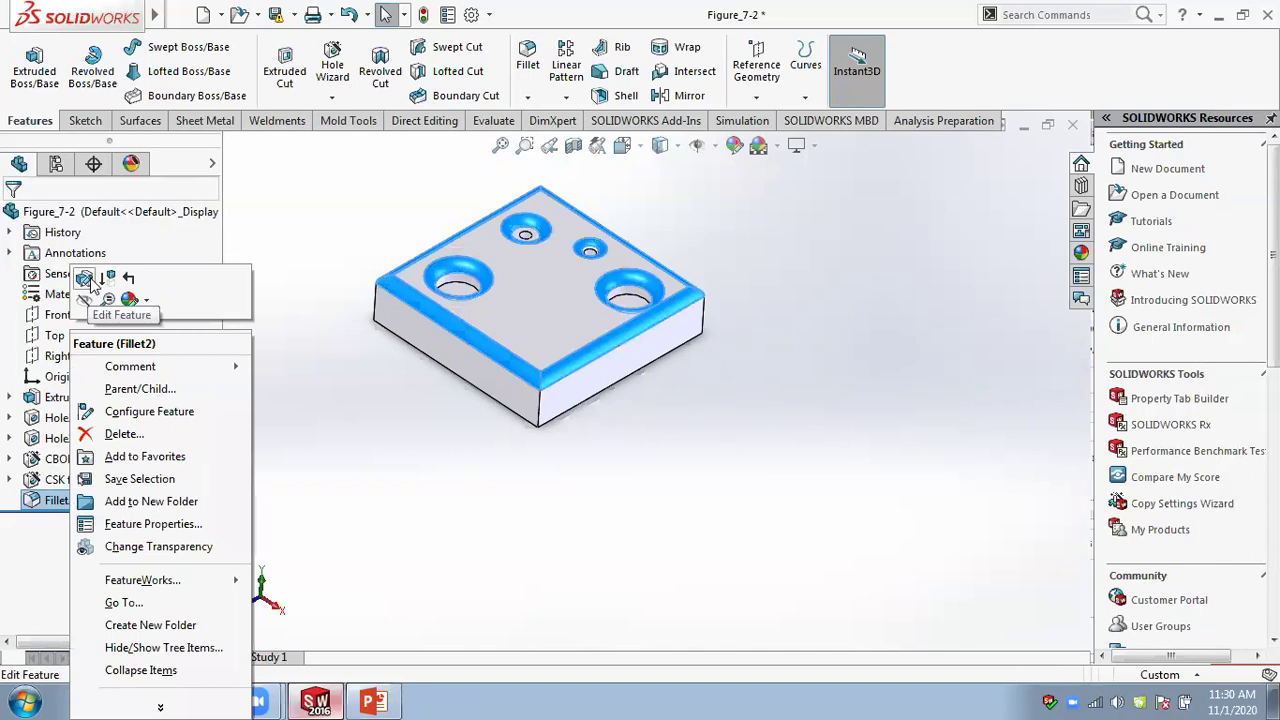
{"action": "left_click", "coordinate": [127, 272]}
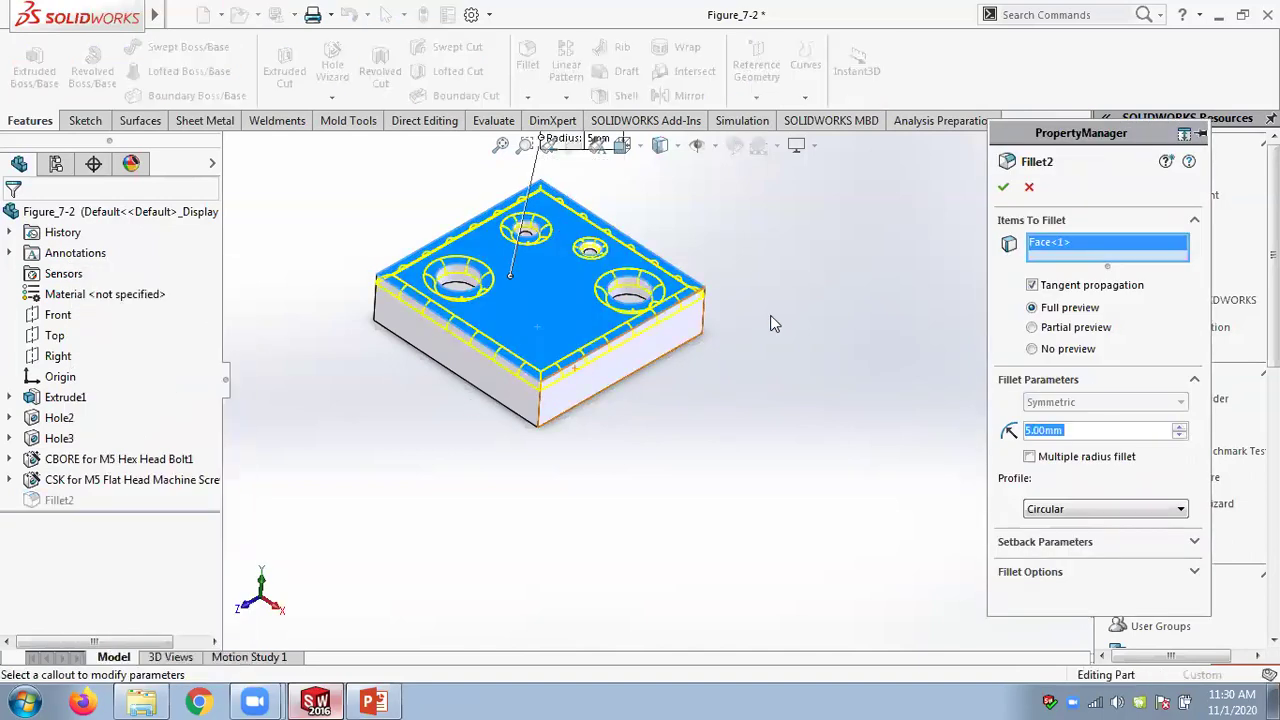
{"action": "right_click", "coordinate": [1091, 254]}
{"action": "left_click", "coordinate": [1150, 261]}
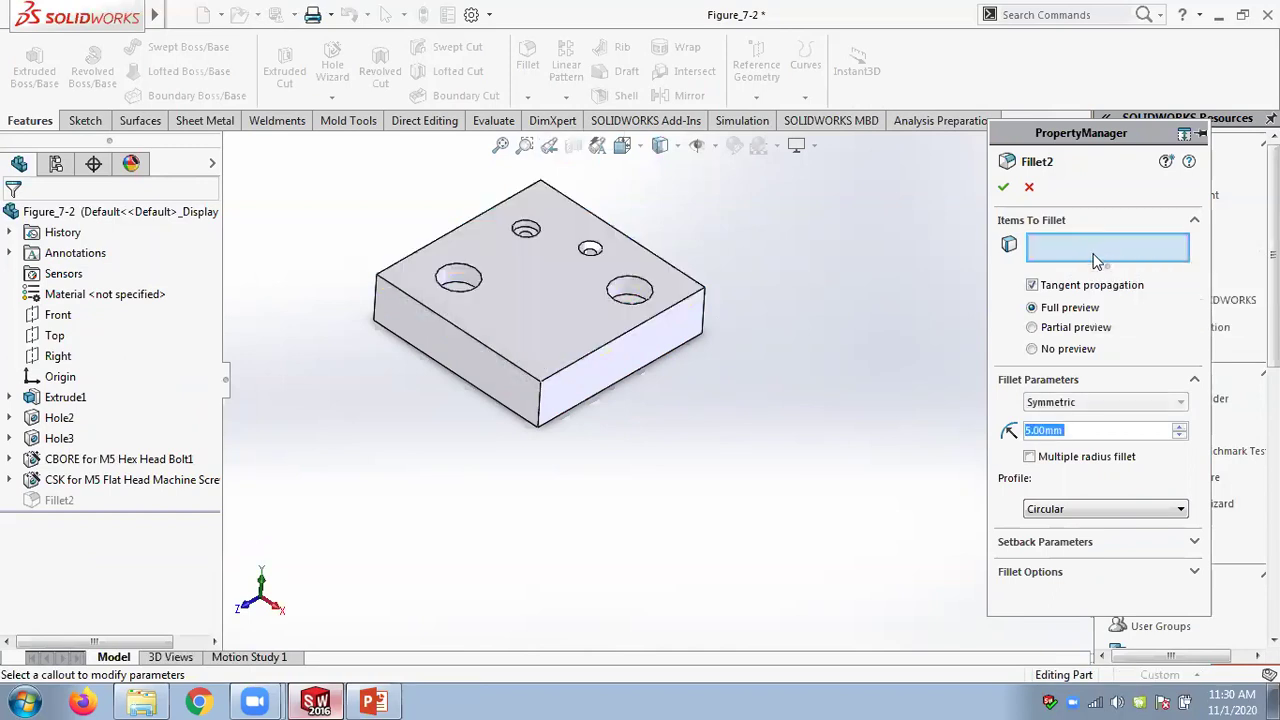
{"action": "left_click_drag", "start_coordinate": [343, 167], "coordinate": [765, 460]}
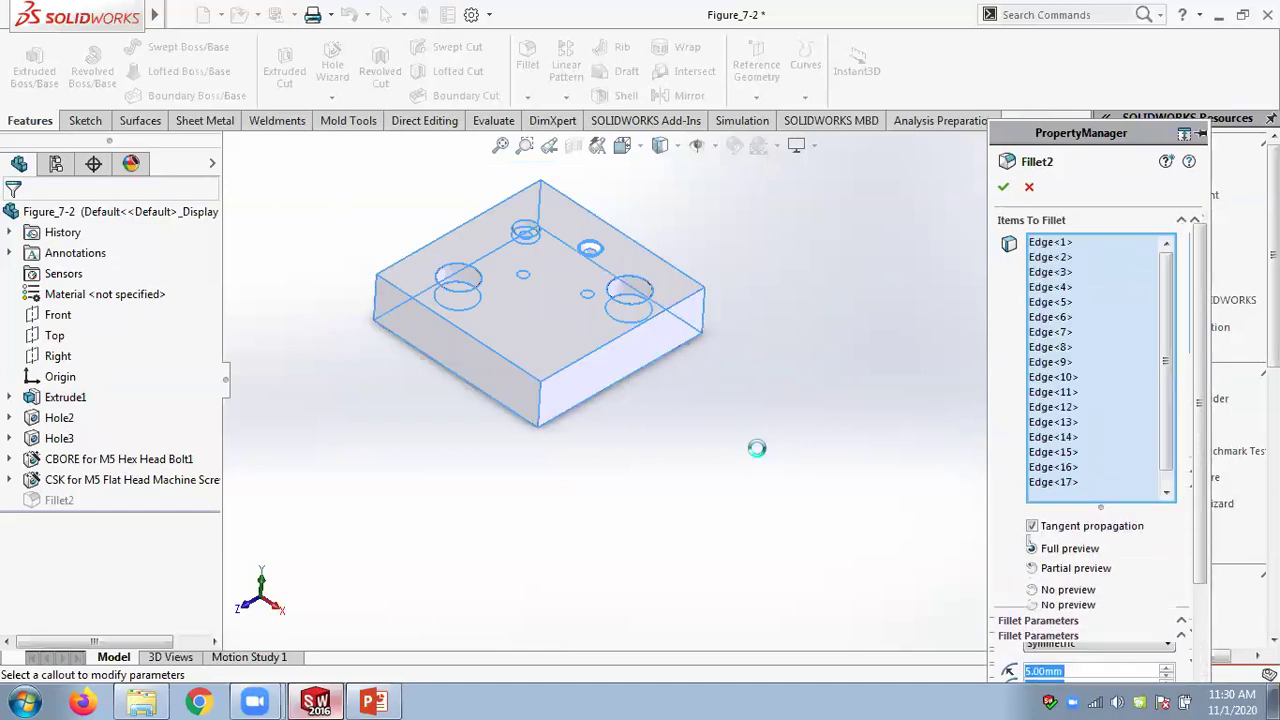
{"action": "scroll", "coordinate": [1200, 458], "scroll_direction": "down", "scroll_amount": 5}
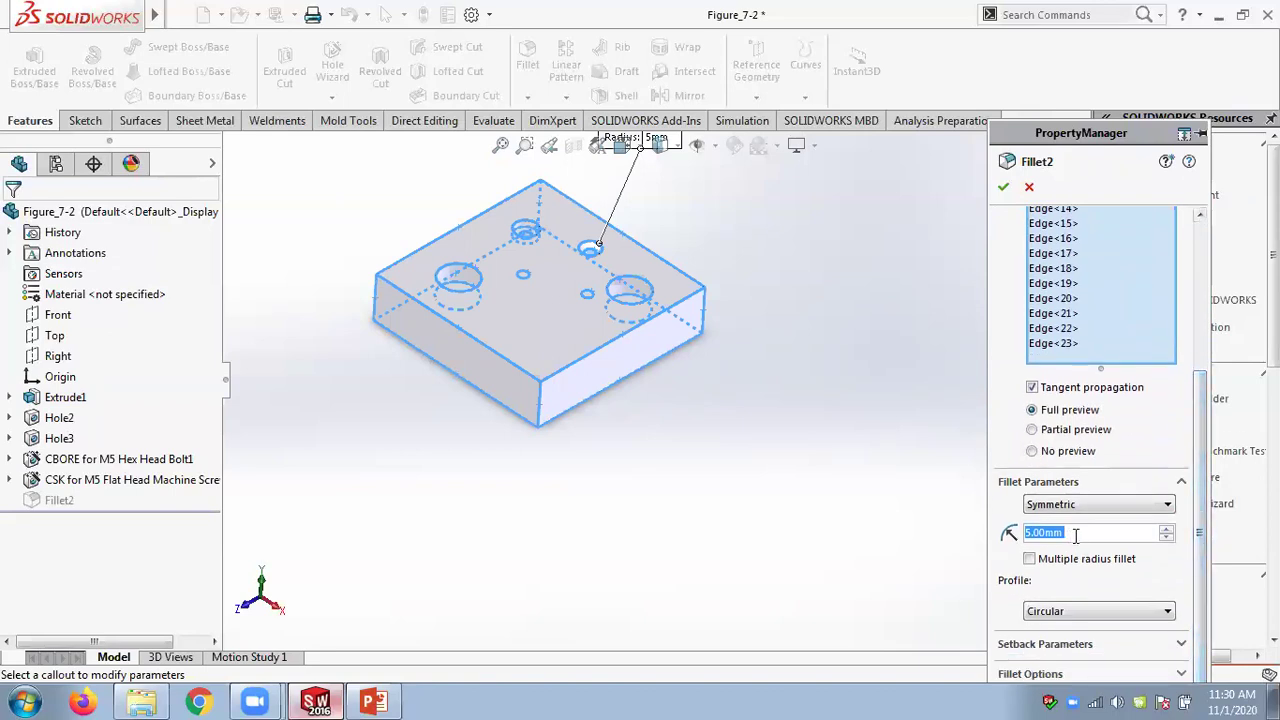
{"action": "type", "text": "1"}
{"action": "key", "text": "Return"}
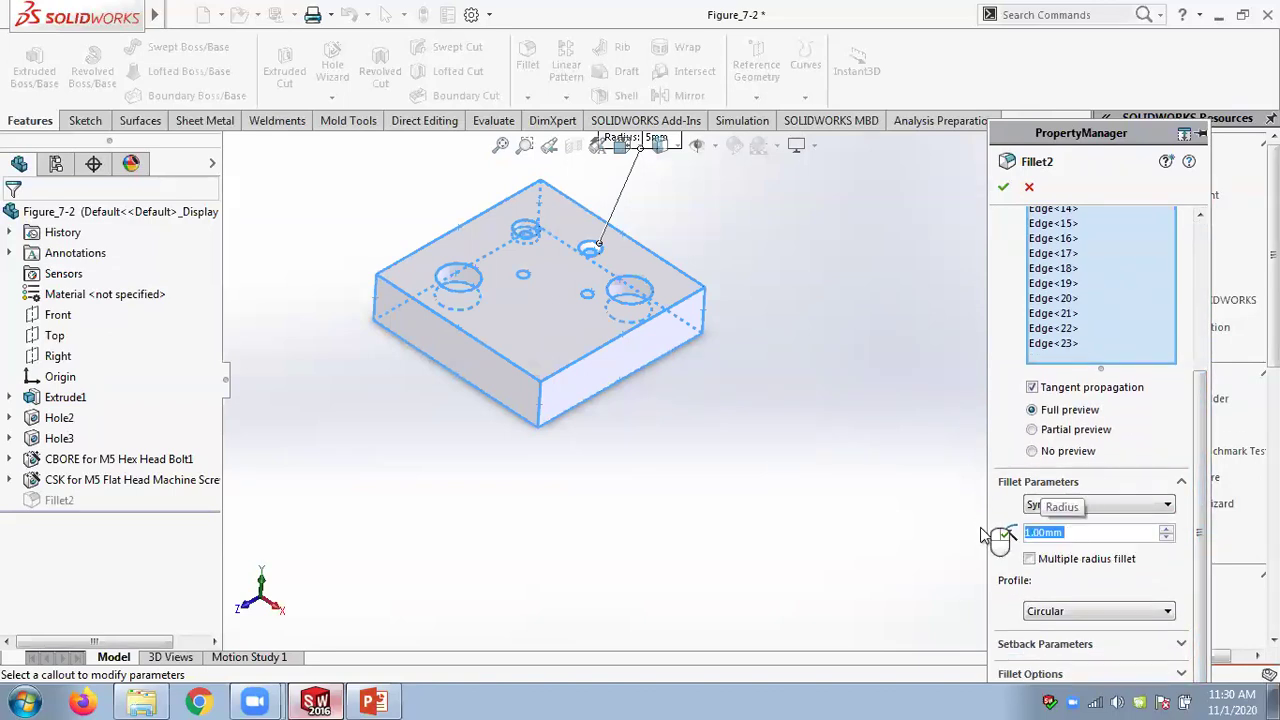
{"action": "left_click", "coordinate": [1004, 189]}
{"action": "middle_click_drag", "start_coordinate": [845, 293], "coordinate": [870, 366]}
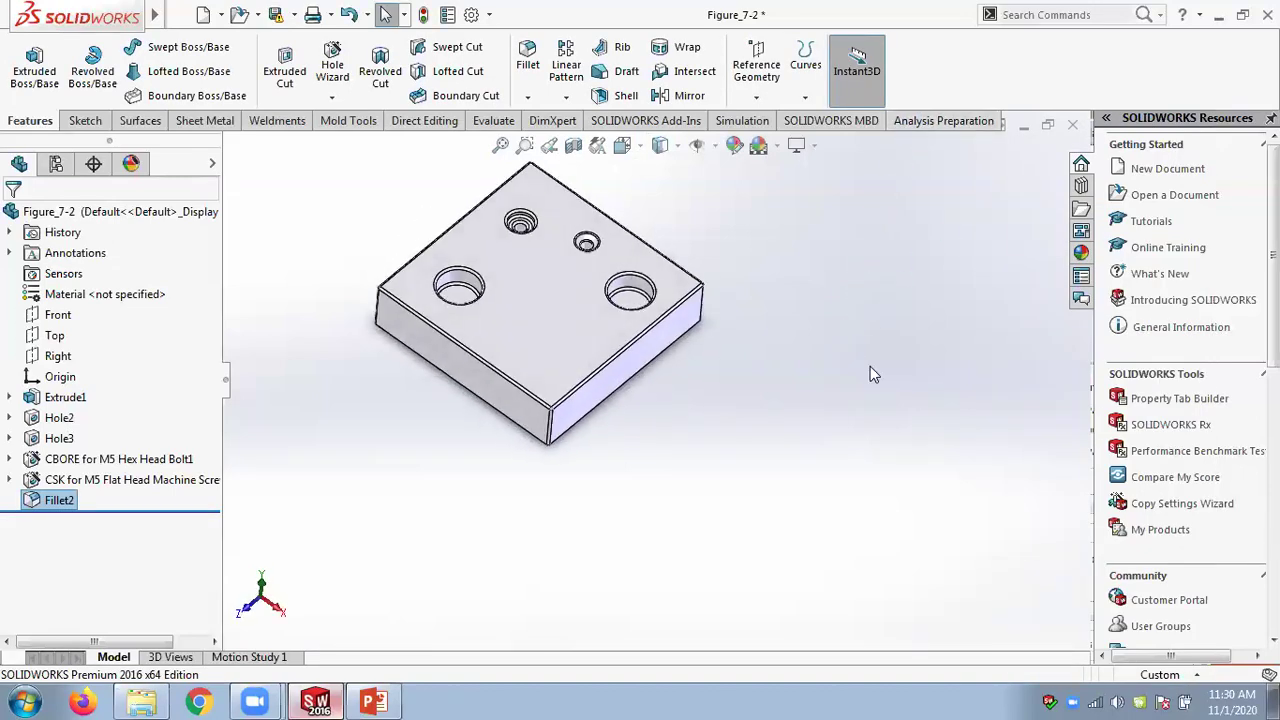
Edit the fillet to replace all selected edges with the Hole2 feature, checking the PowerPoint fillet figures, and inspect the filleted hole
{"action": "right_click", "coordinate": [60, 502]}
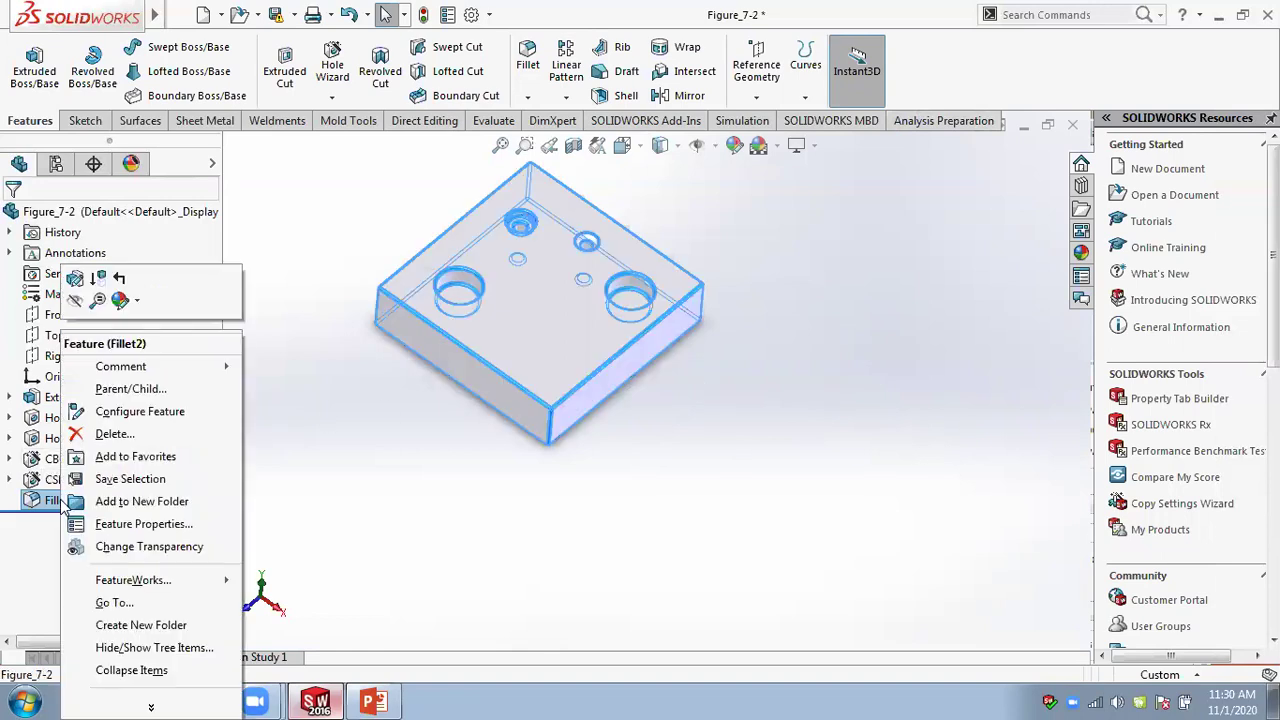
{"action": "left_click", "coordinate": [75, 280]}
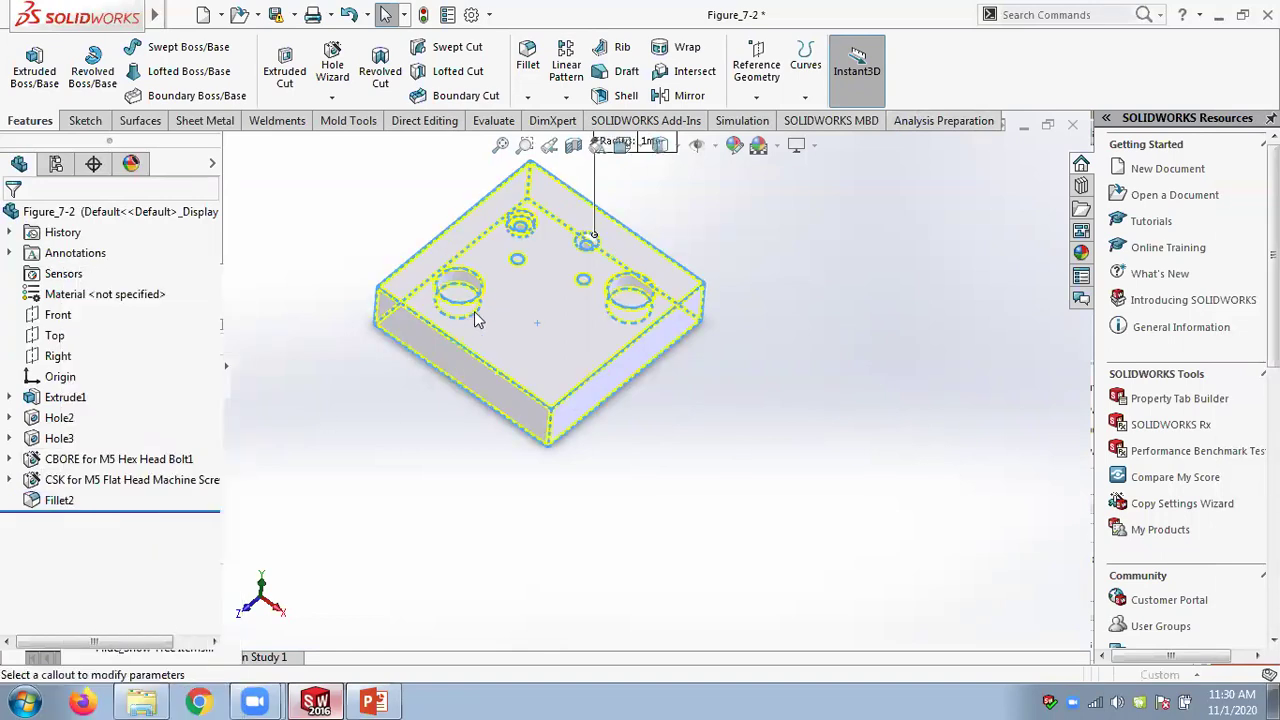
{"action": "left_click", "coordinate": [374, 701]}
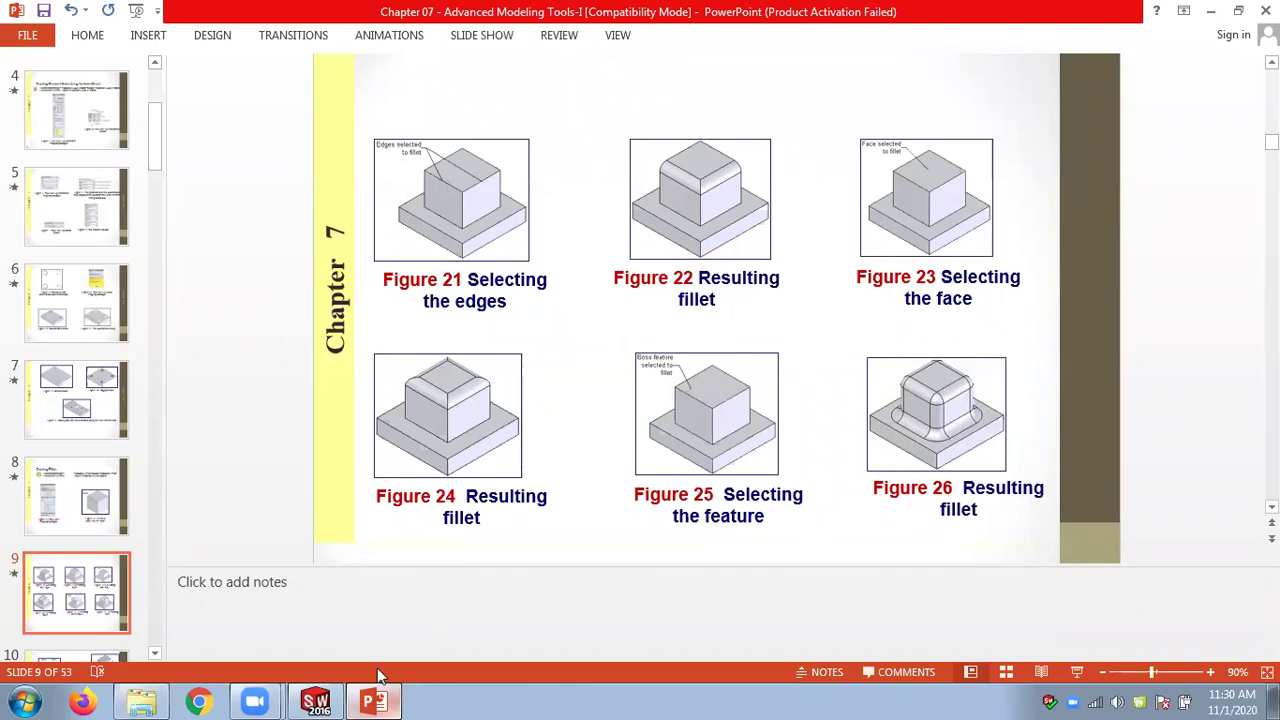
{"action": "left_click", "coordinate": [316, 700]}
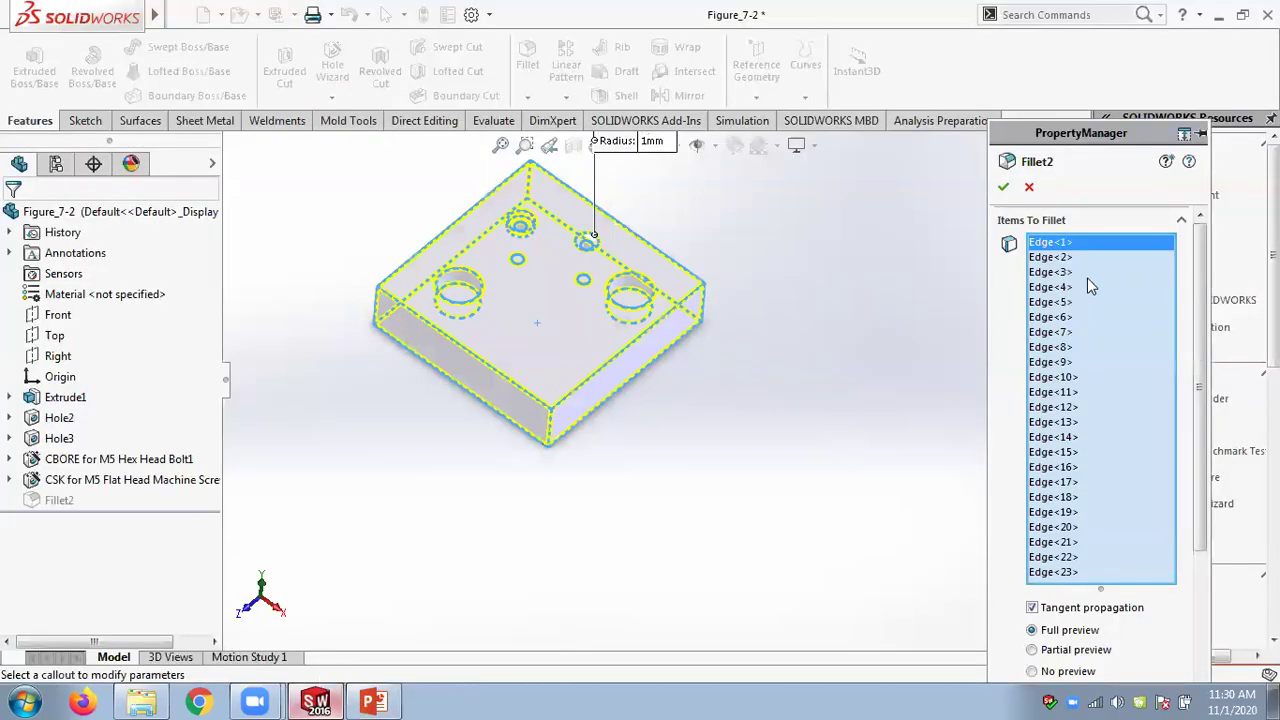
{"action": "right_click", "coordinate": [1133, 306]}
{"action": "left_click", "coordinate": [1145, 311]}
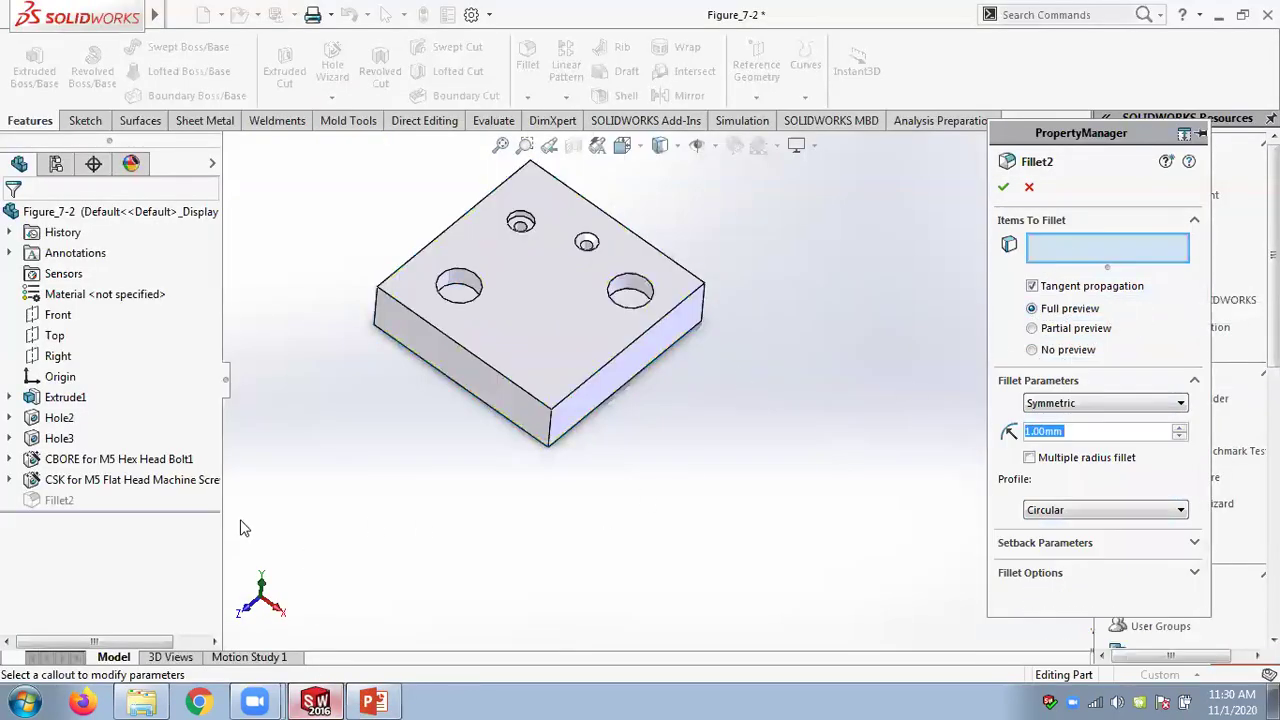
{"action": "left_click", "coordinate": [59, 418]}
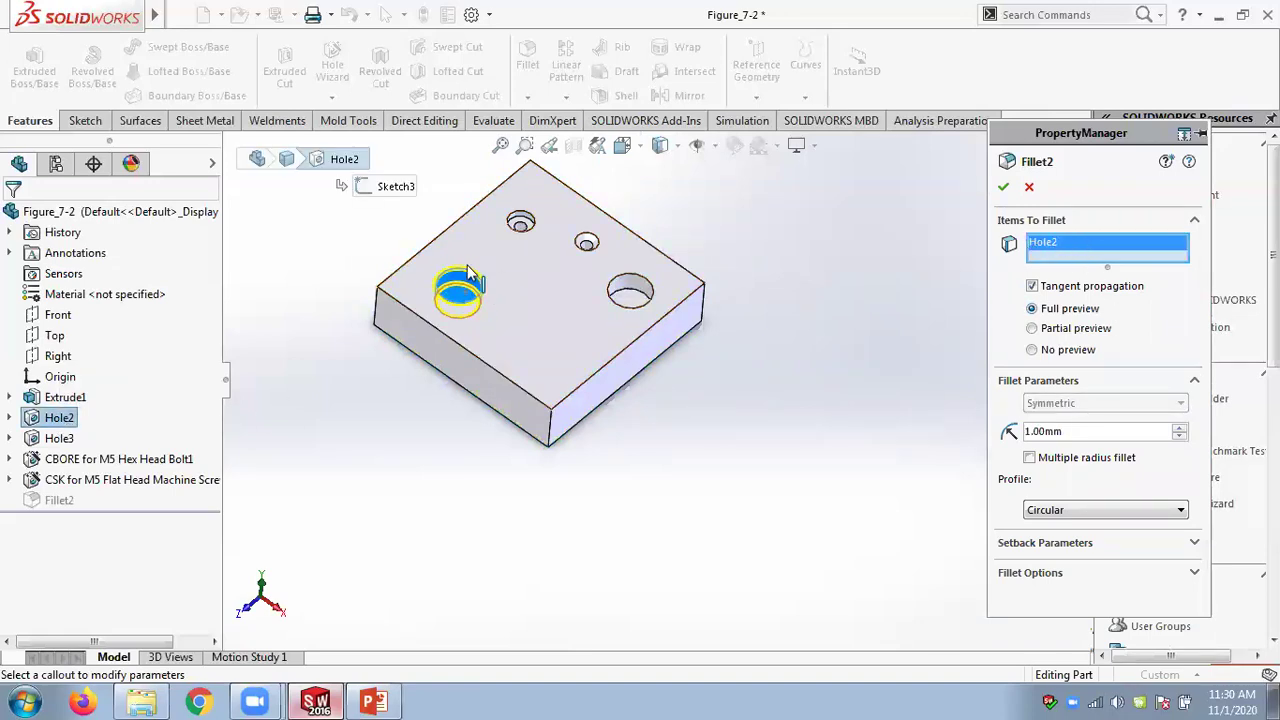
{"action": "left_click", "coordinate": [1004, 188]}
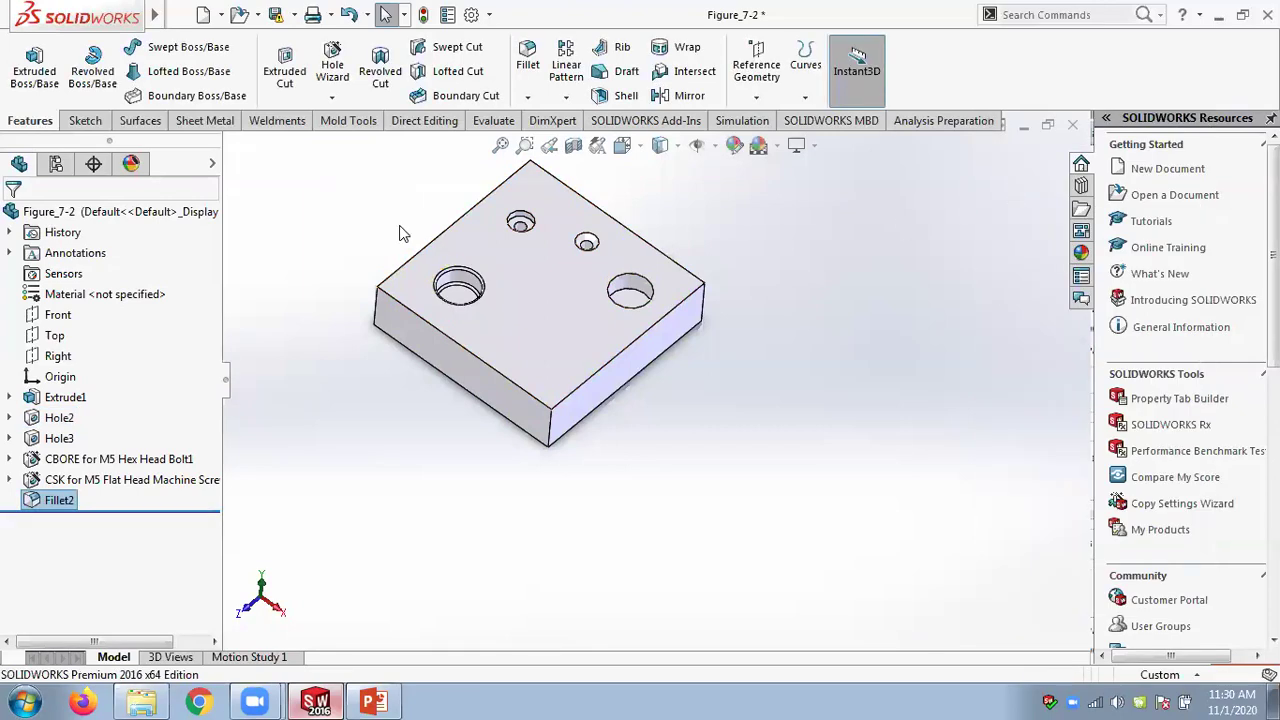
{"action": "scroll", "coordinate": [455, 285], "scroll_direction": "down", "scroll_amount": 8}
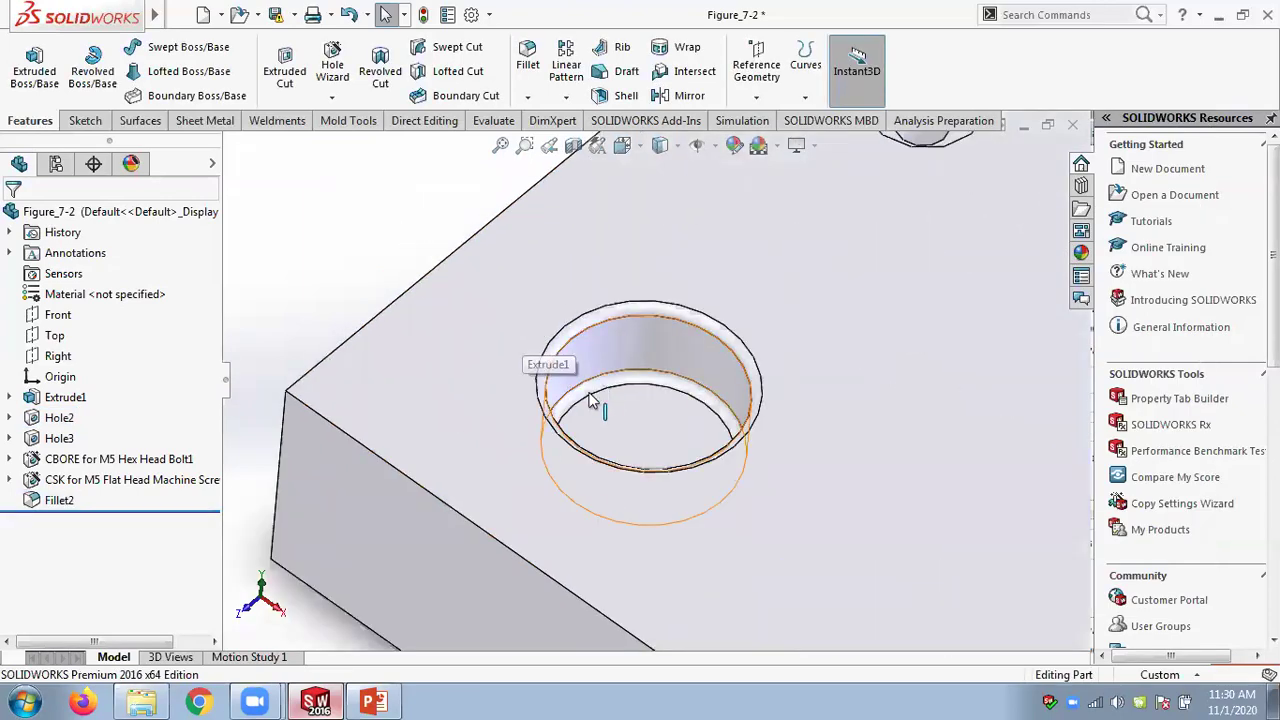
{"action": "scroll", "coordinate": [592, 386], "scroll_direction": "up", "scroll_amount": 8}
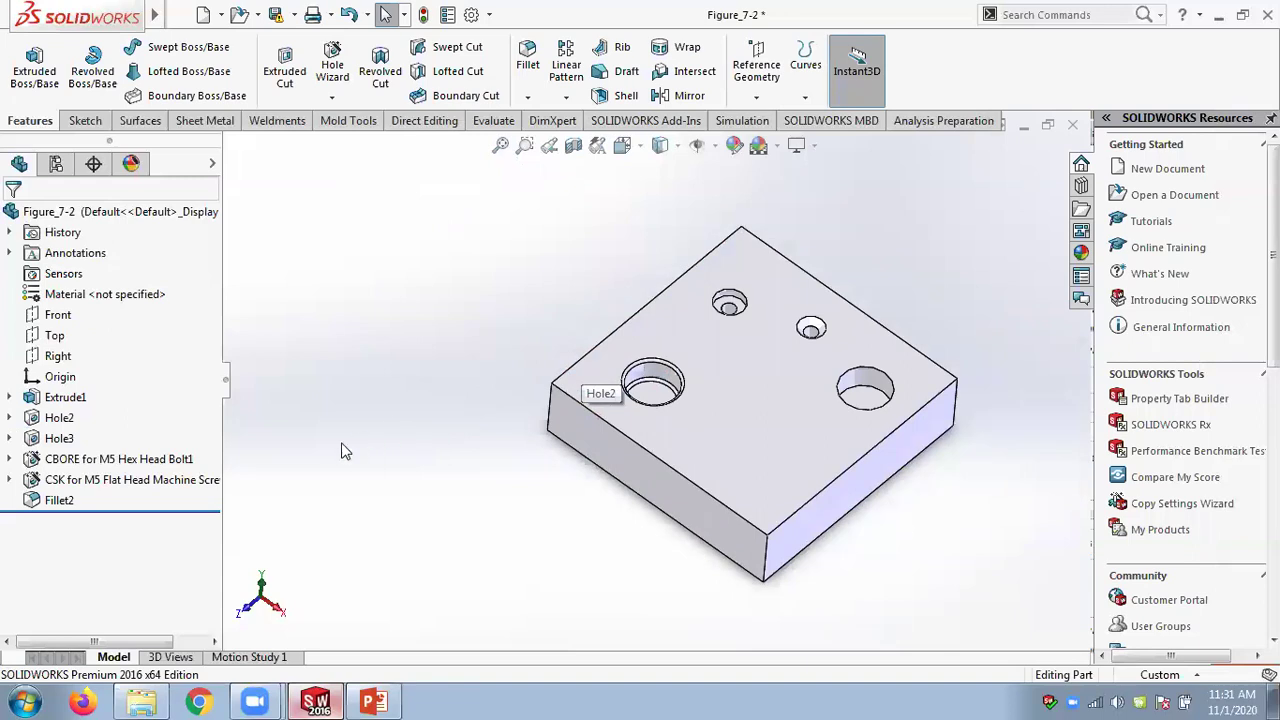
Edit the Hole2 fillet and try replacing its selection with a single edge, and then with the block's top face
{"action": "right_click", "coordinate": [55, 500]}
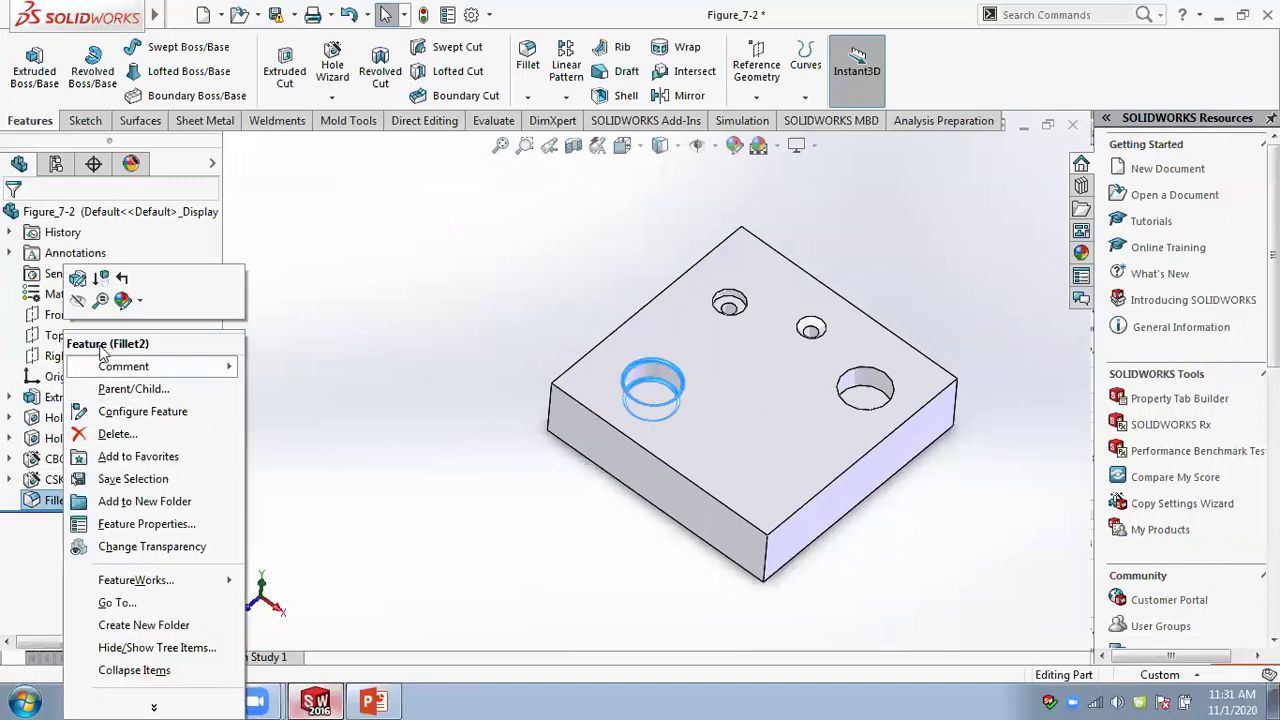
{"action": "left_click", "coordinate": [78, 279]}
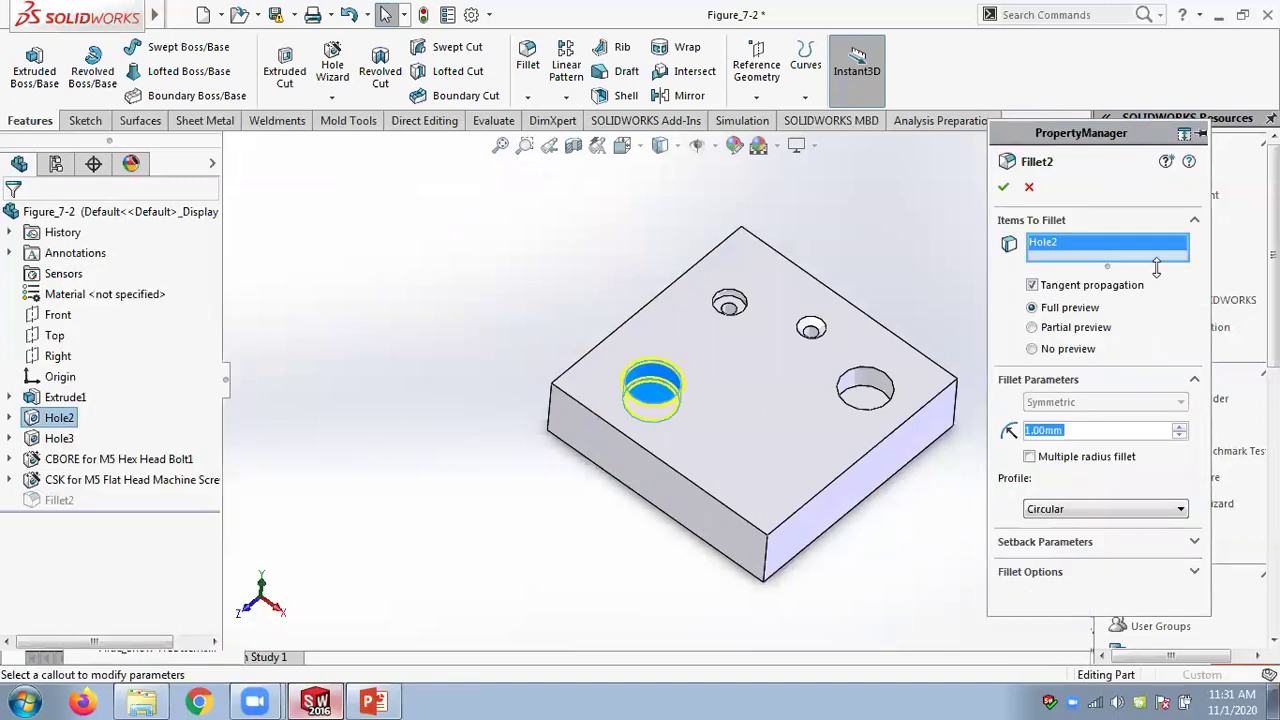
{"action": "right_click", "coordinate": [1108, 249]}
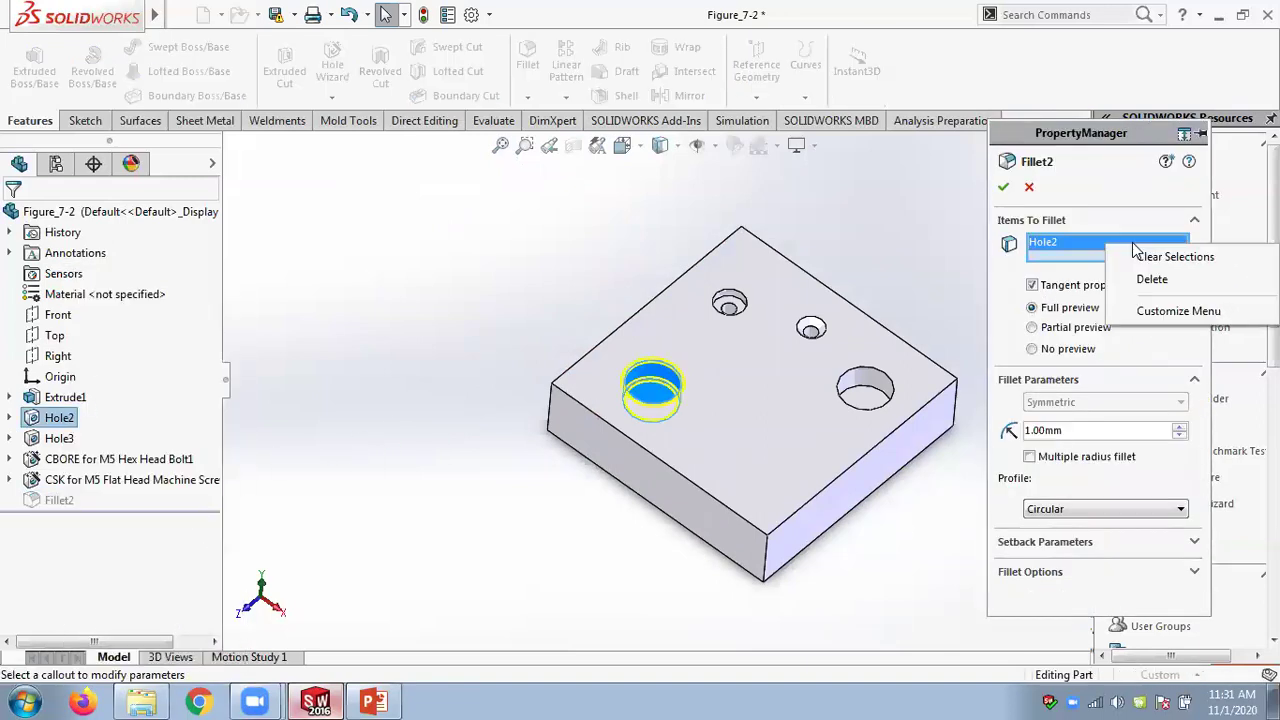
{"action": "left_click", "coordinate": [889, 448]}
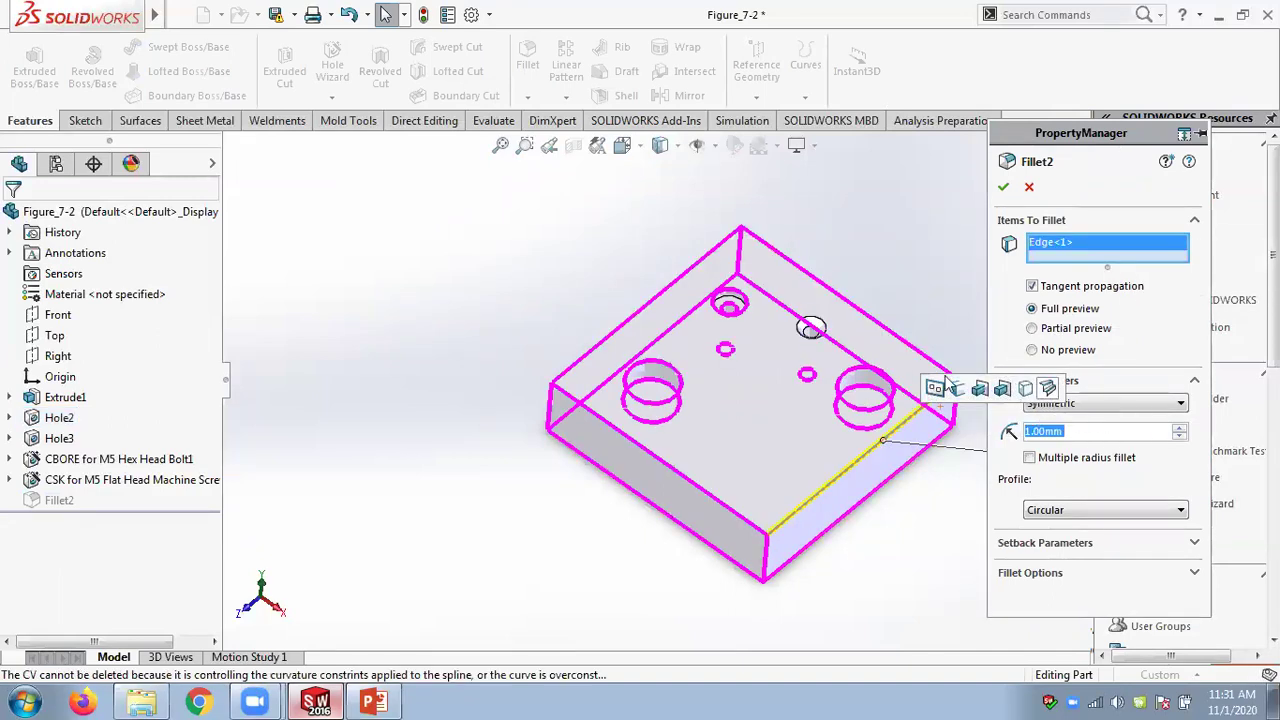
{"action": "right_click", "coordinate": [1082, 250]}
{"action": "left_click", "coordinate": [1145, 260]}
{"action": "left_click", "coordinate": [744, 437]}
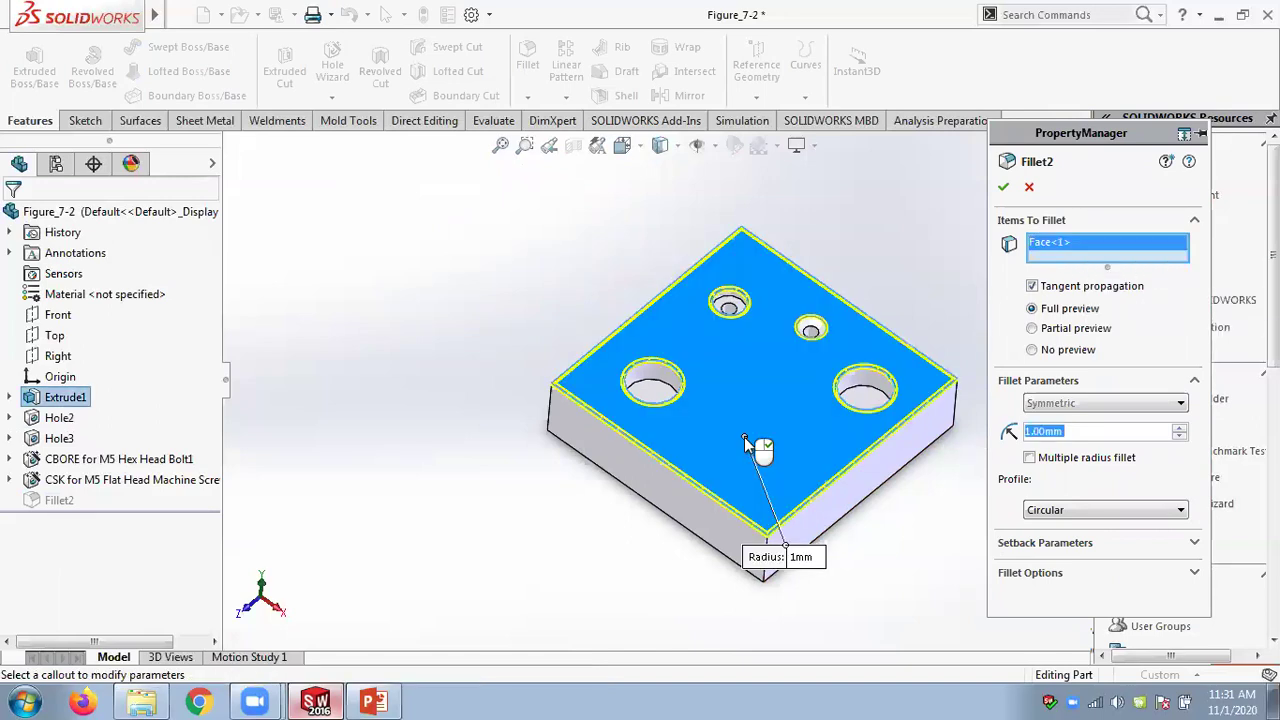
Try replacing the top face in the fillet selection with all edges of the block and its holes
{"action": "right_click", "coordinate": [1098, 249]}
{"action": "left_click", "coordinate": [1140, 255]}
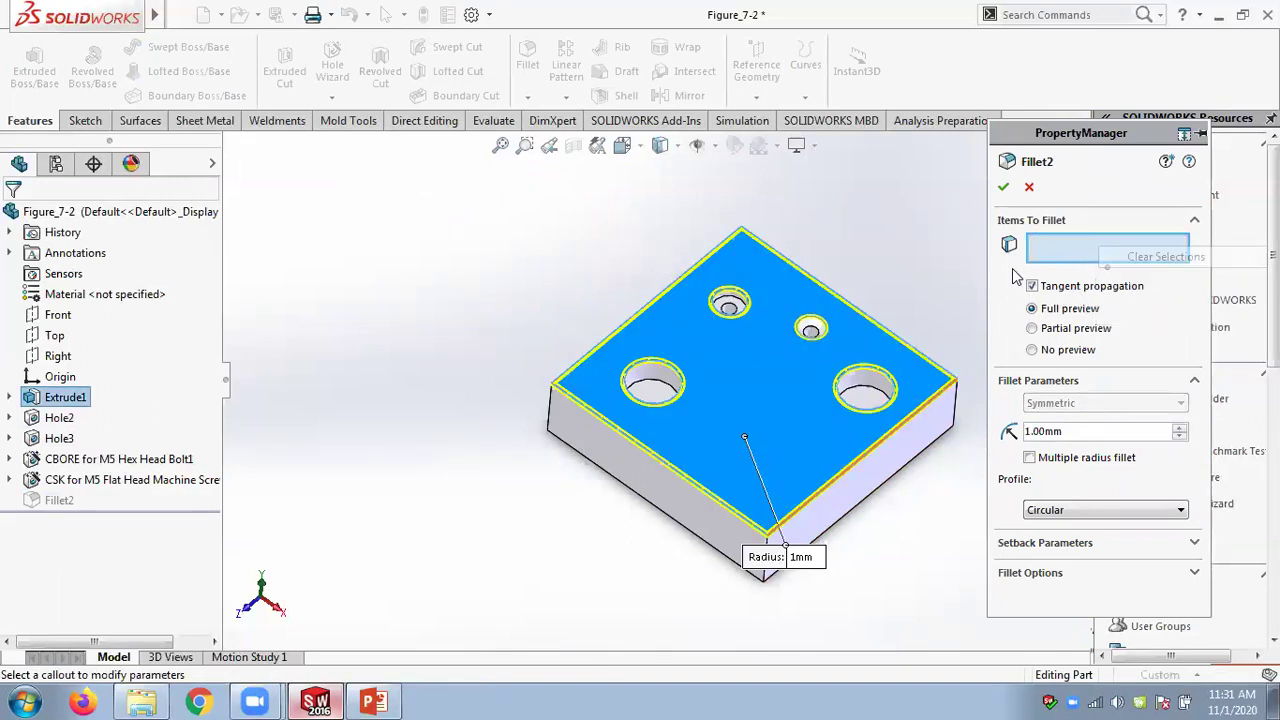
{"action": "left_click_drag", "start_coordinate": [497, 194], "coordinate": [924, 542]}
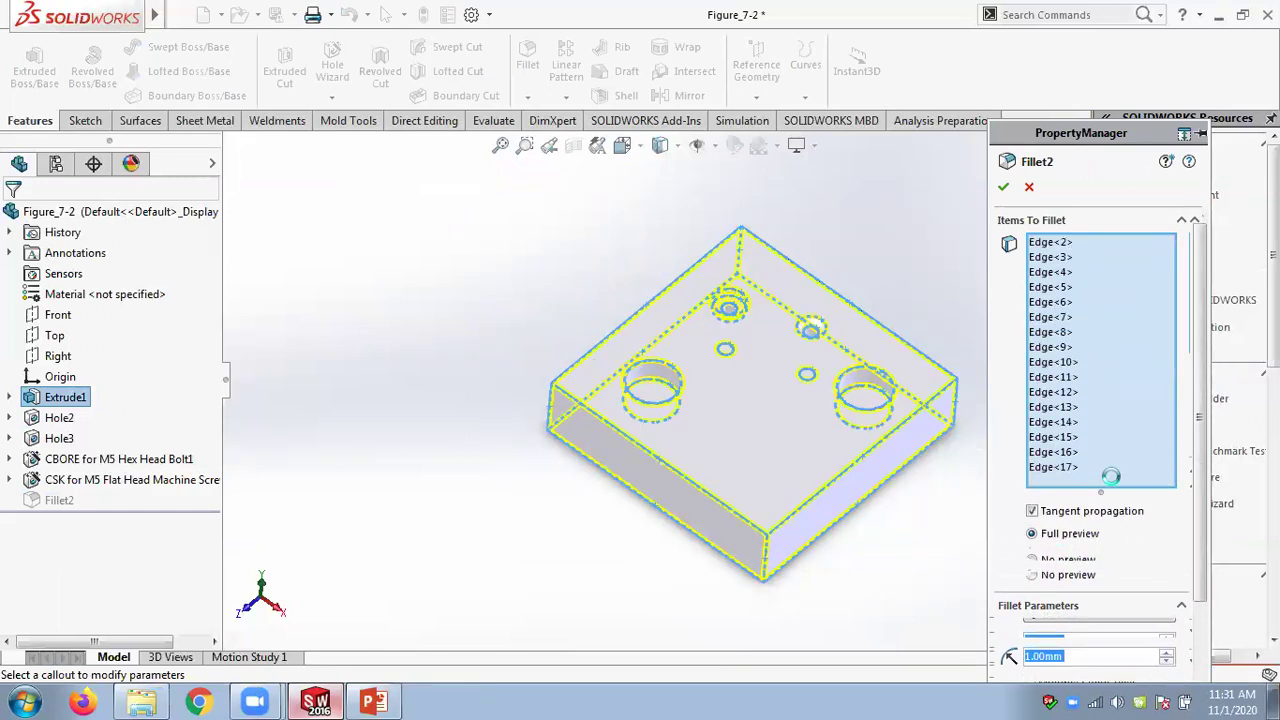
Try replacing the selected edges in the fillet with the Hole3, Hole2 and Extrude1 features
{"action": "right_click", "coordinate": [1158, 326]}
{"action": "left_click", "coordinate": [1160, 341]}
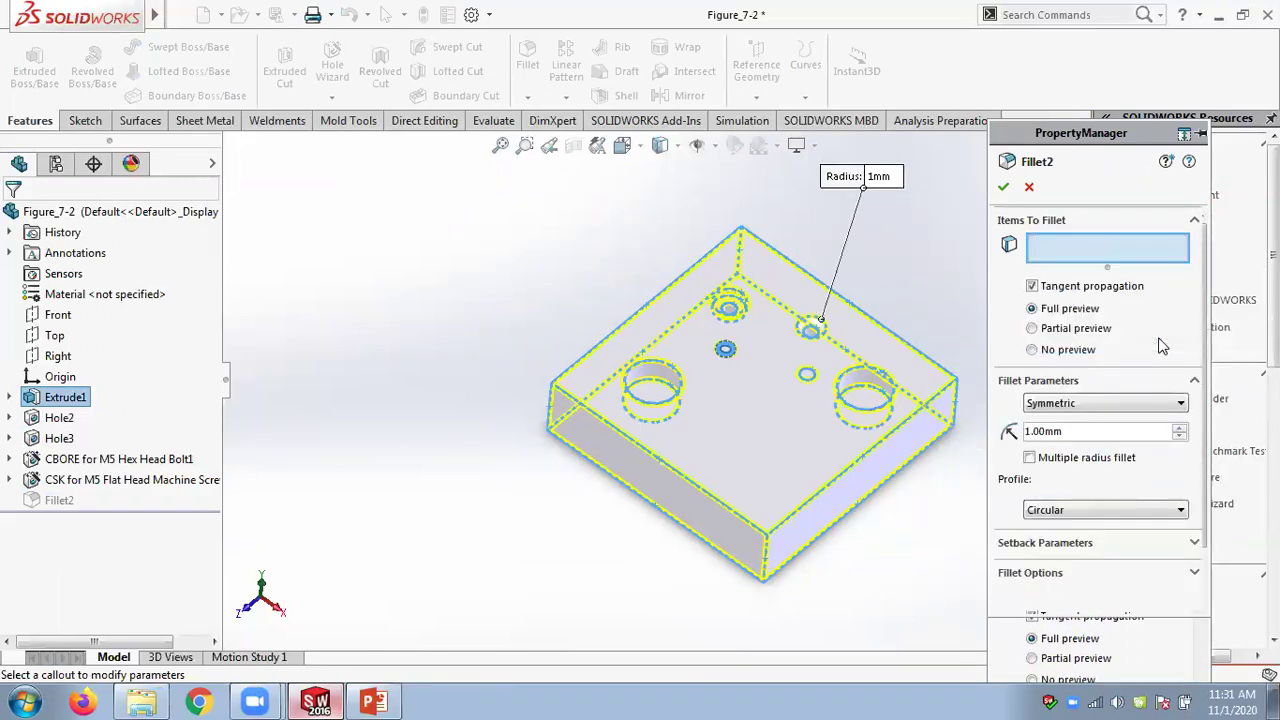
{"action": "left_click", "coordinate": [62, 438]}
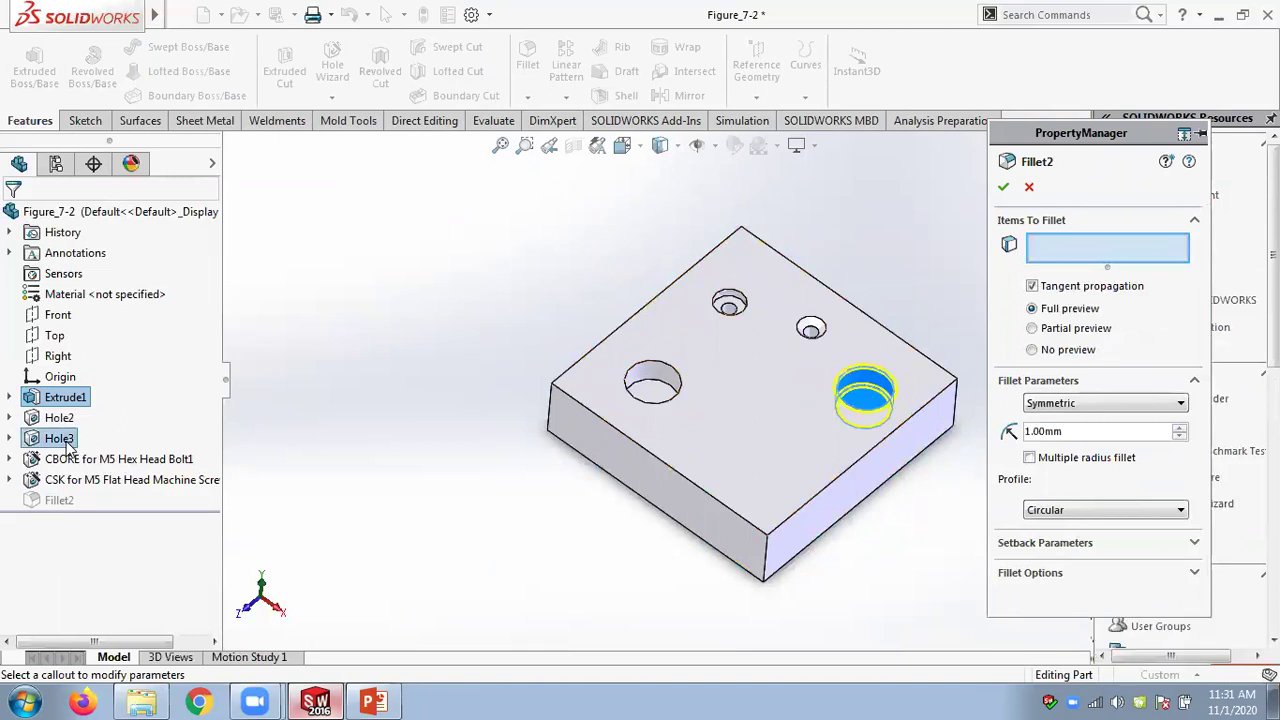
{"action": "left_click", "coordinate": [52, 419]}
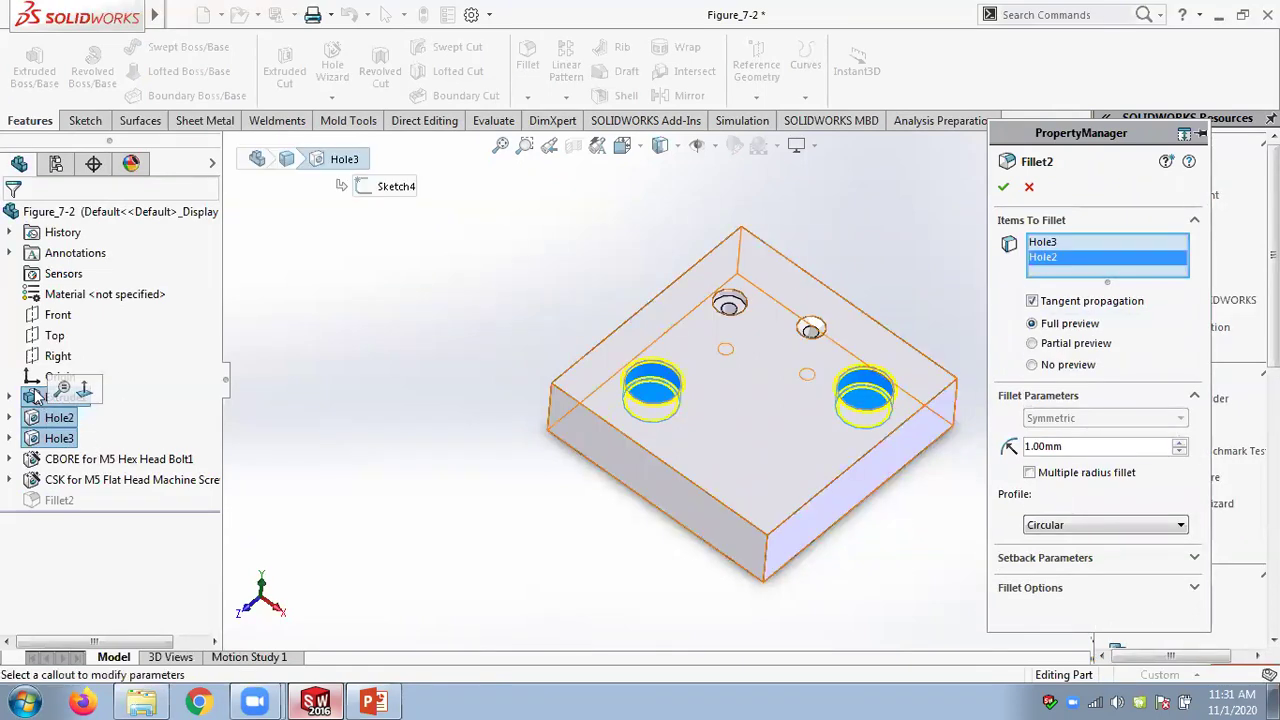
{"action": "left_click", "coordinate": [40, 398]}
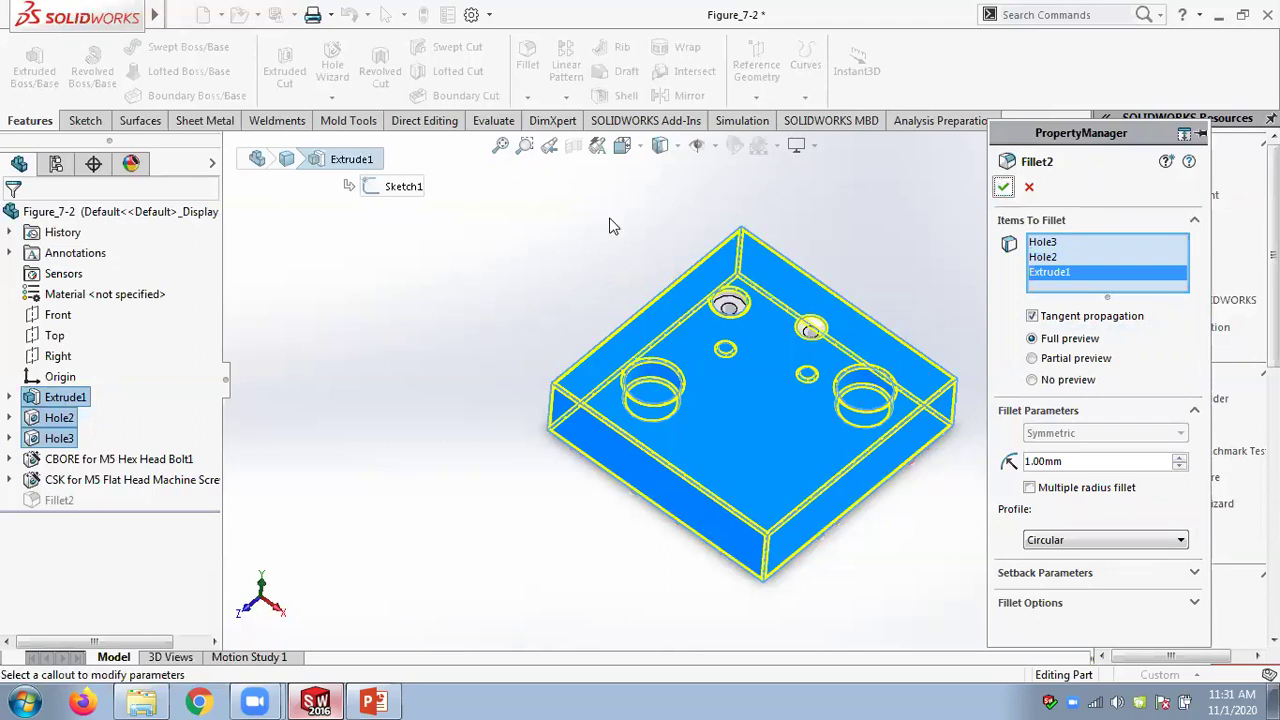
{"action": "key", "text": "Return"}
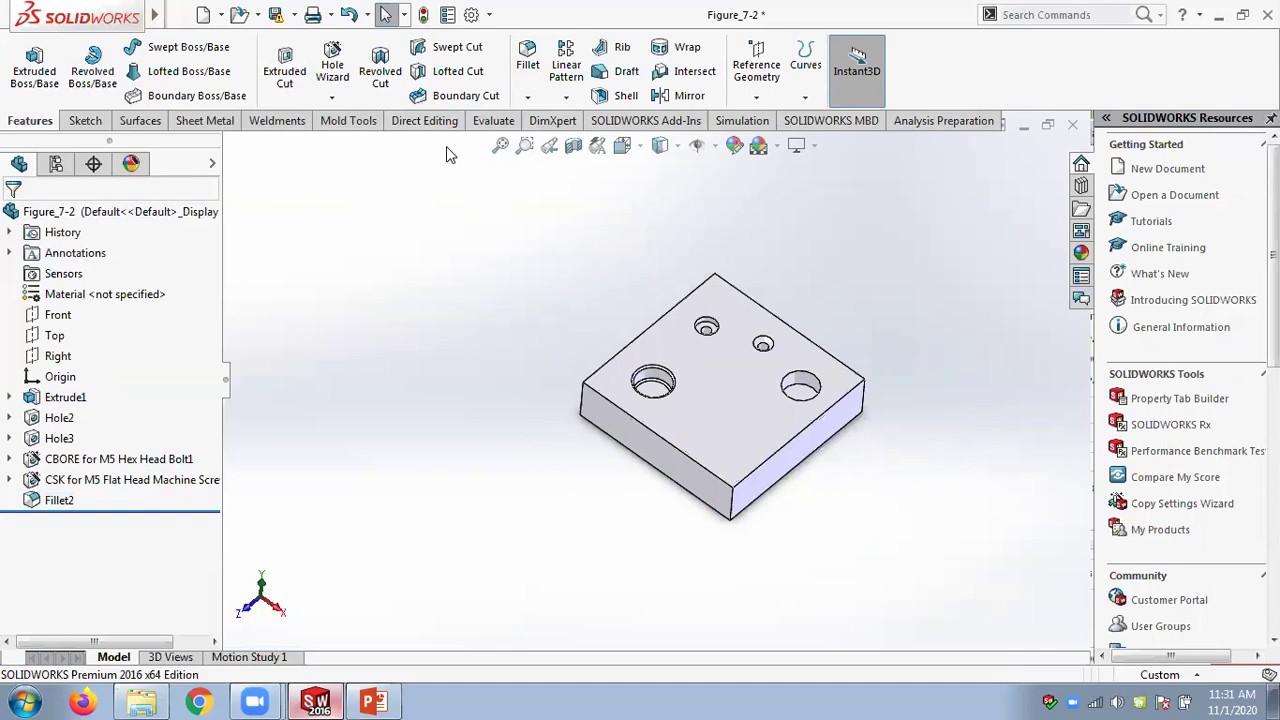
Switch to the Chapter 07 presentation in PowerPoint and examine the multiple radius fillet figures on slide 10
{"action": "left_click", "coordinate": [370, 701]}
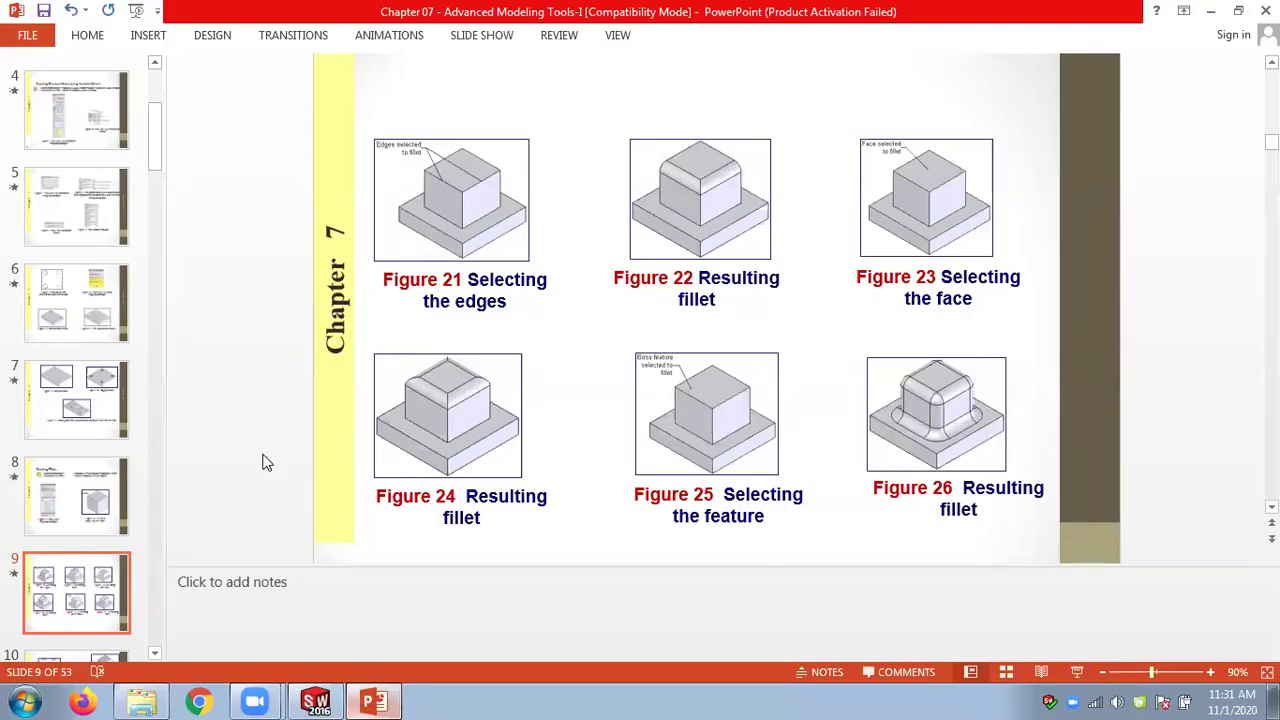
{"action": "scroll", "coordinate": [266, 462], "scroll_direction": "down", "scroll_amount": 1}
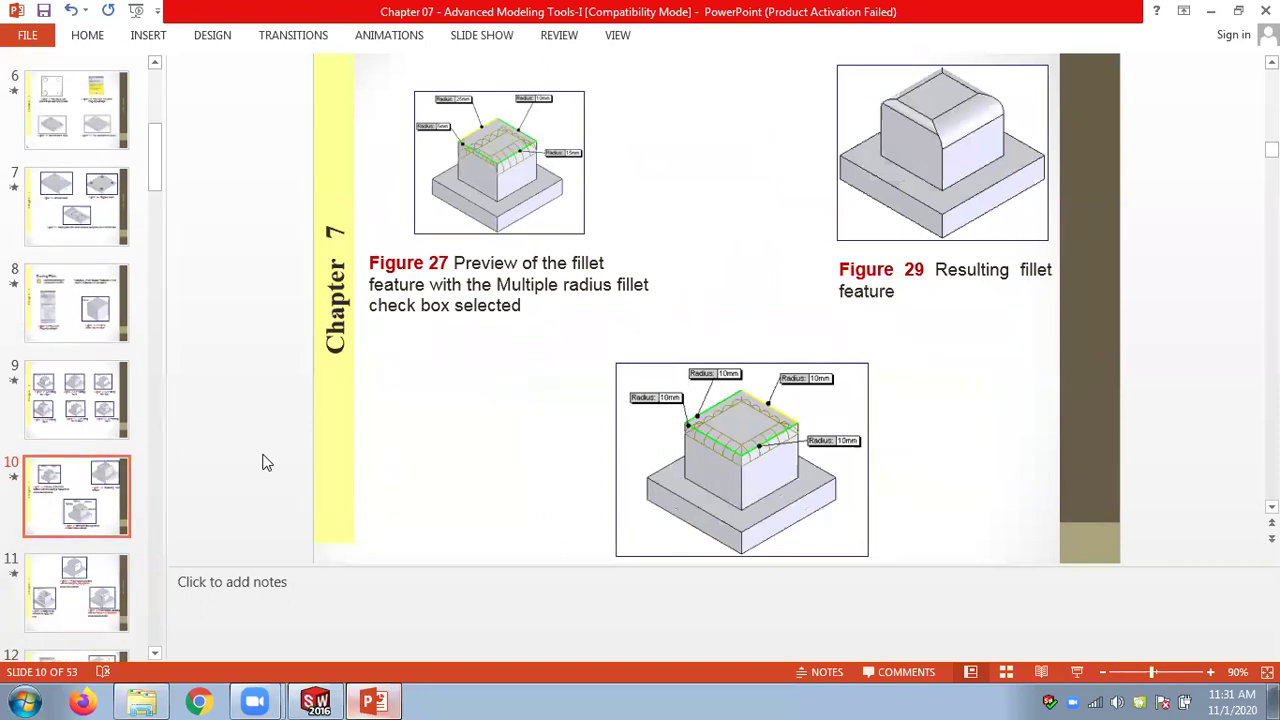
{"action": "left_click", "coordinate": [1210, 672]}
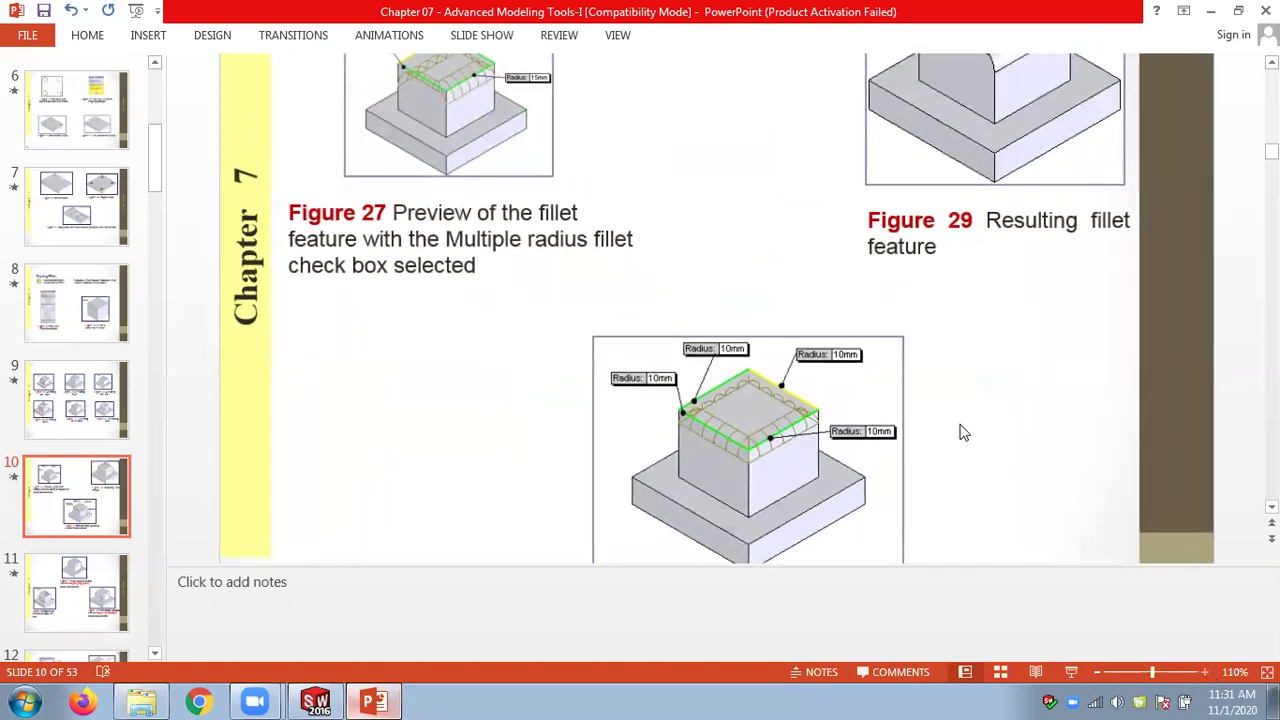
{"action": "scroll", "coordinate": [960, 432], "scroll_direction": "up", "scroll_amount": 1, "text": "ctrl"}
{"action": "scroll", "coordinate": [960, 432], "scroll_direction": "up", "scroll_amount": 1}
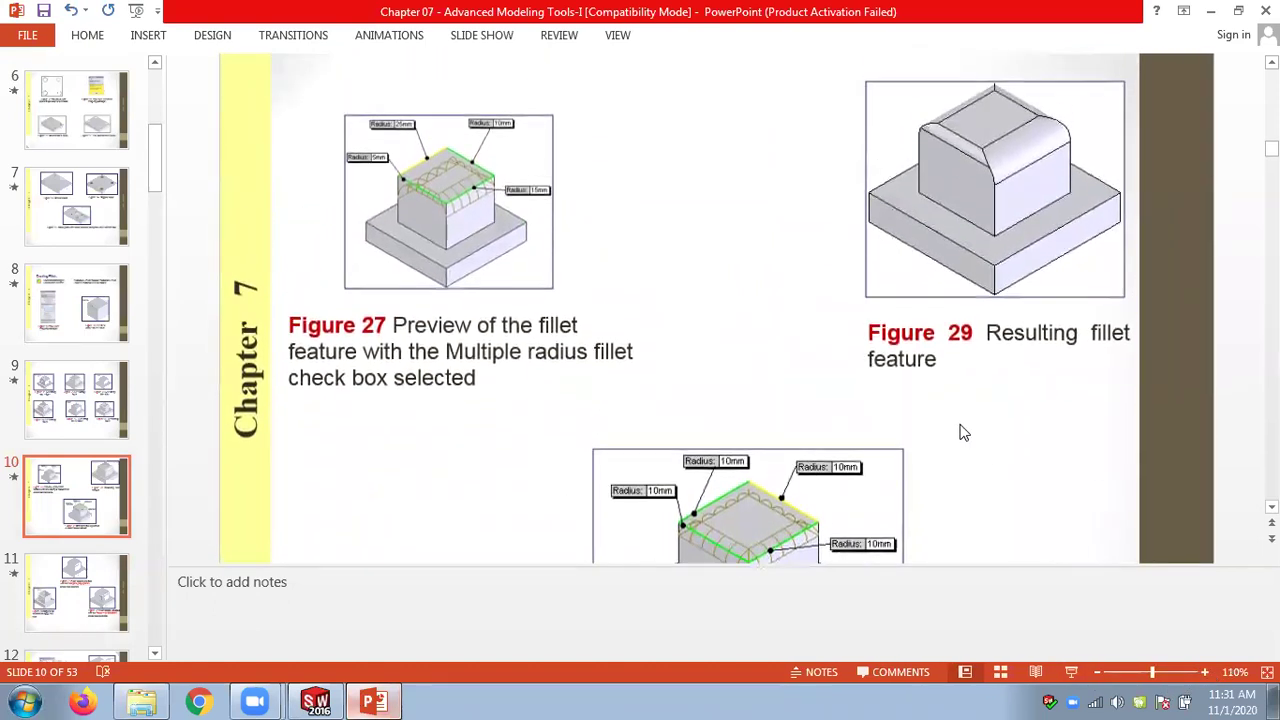
Switch back to SOLIDWORKS and delete the Fillet2 feature from the part
{"action": "left_click", "coordinate": [316, 701]}
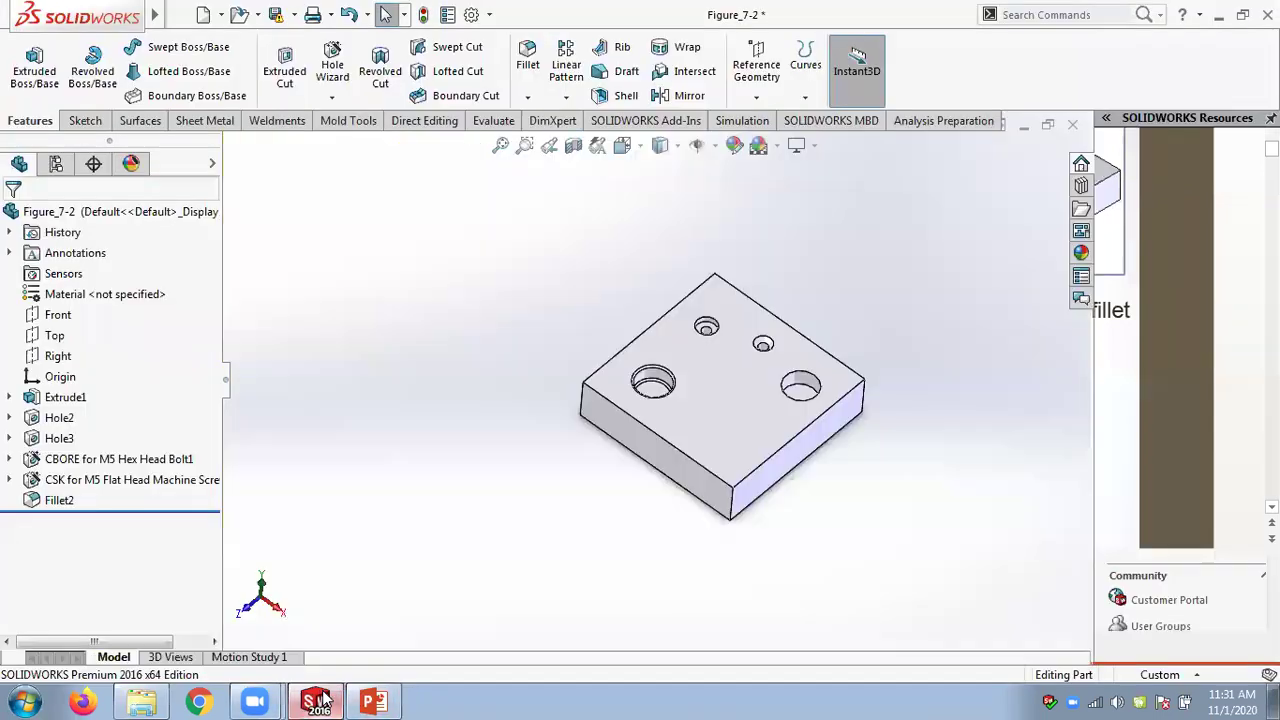
{"action": "right_click", "coordinate": [70, 502]}
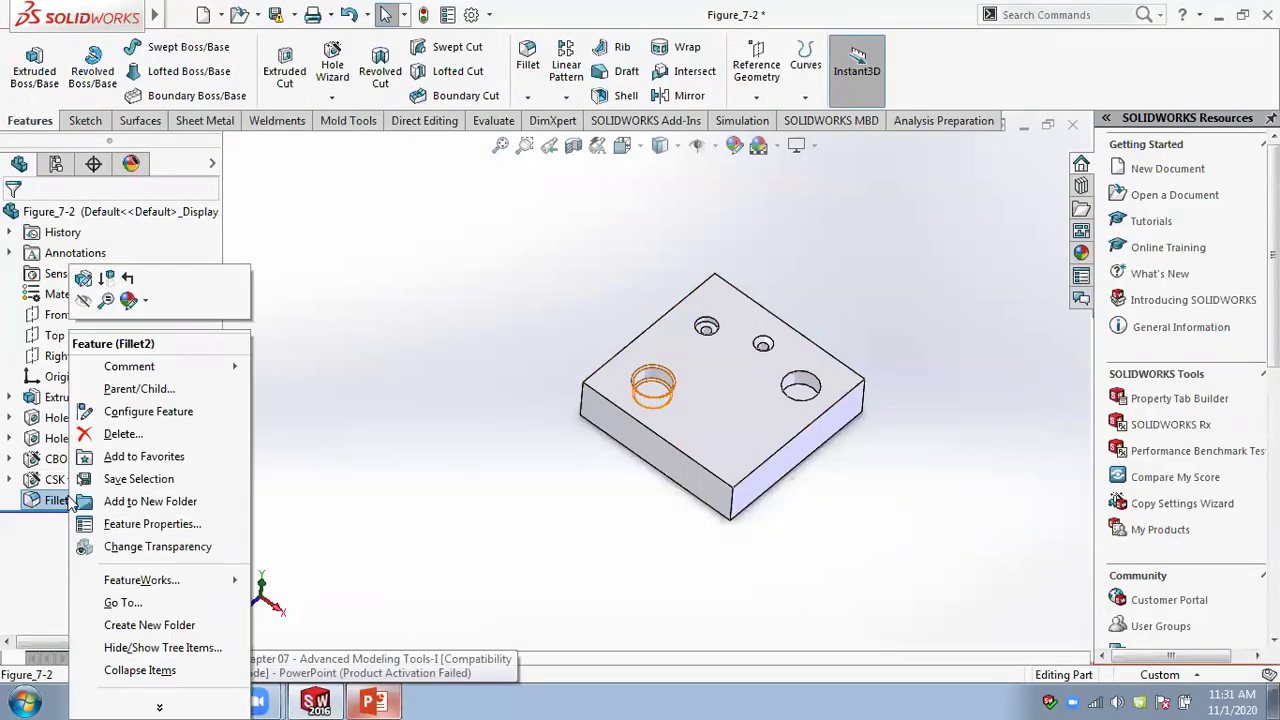
{"action": "left_click", "coordinate": [240, 438]}
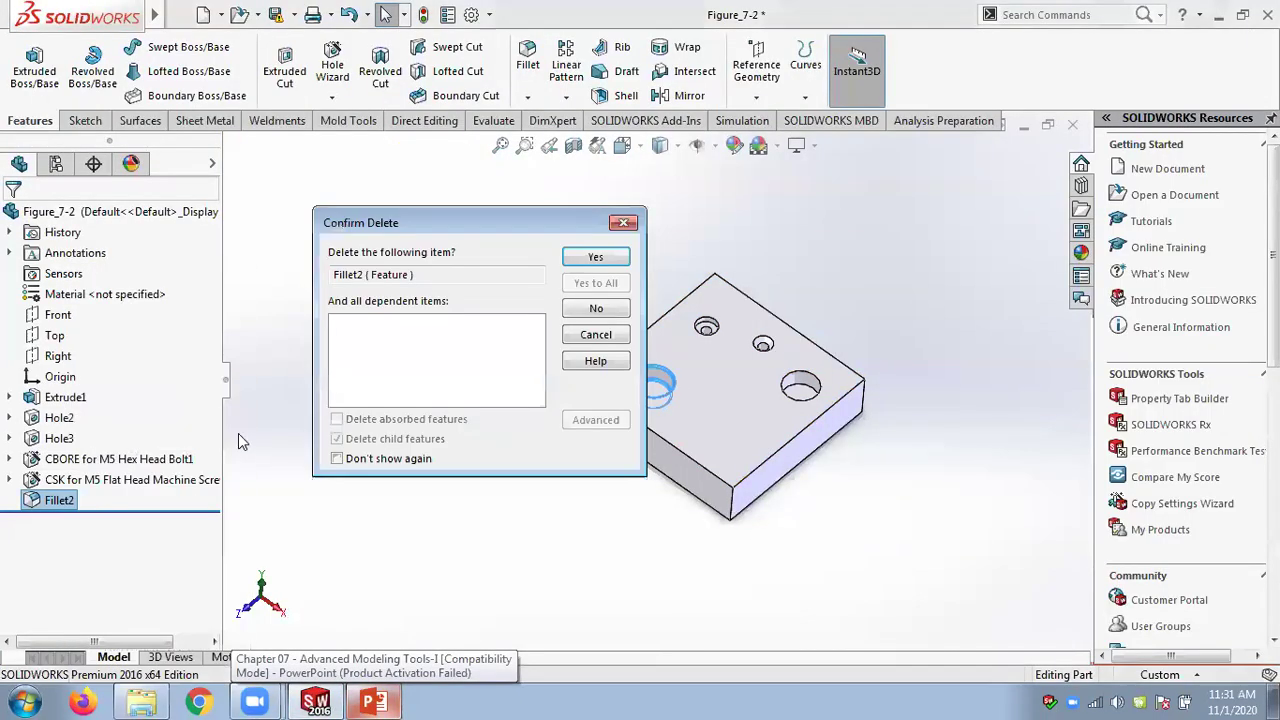
{"action": "left_click", "coordinate": [590, 260]}
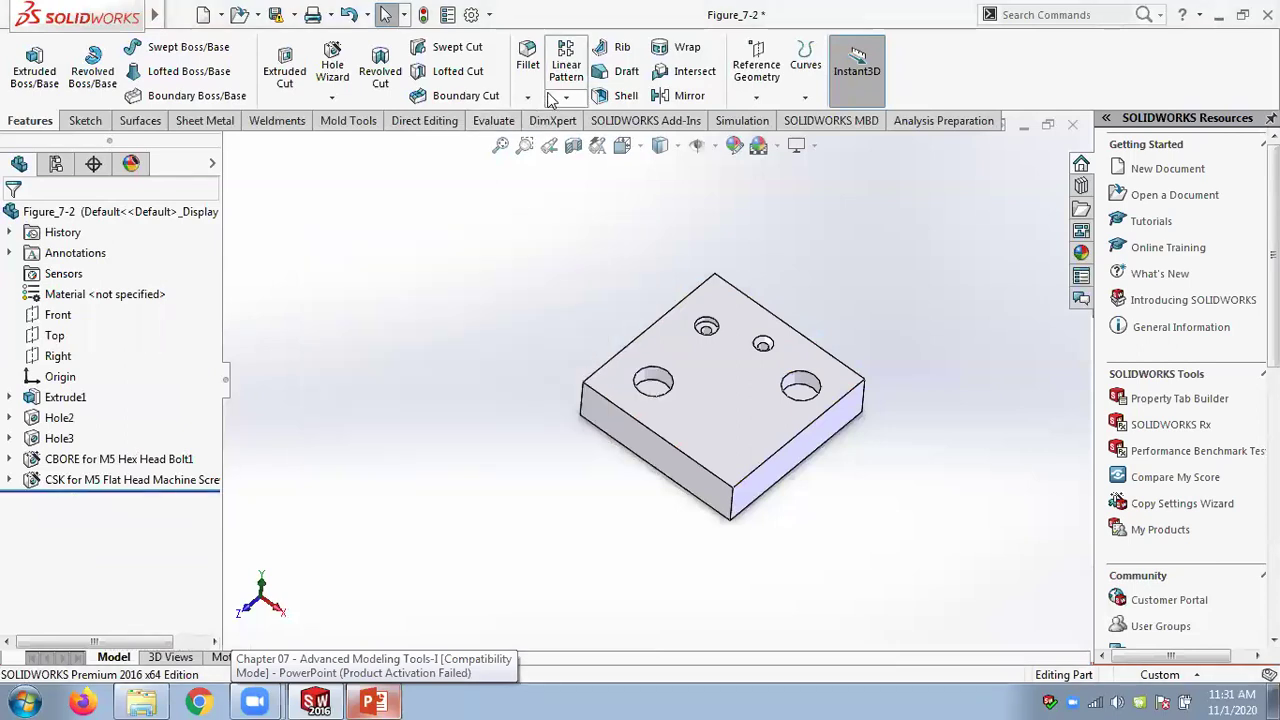
Start a symmetric, circular-profile fillet on the front-right edge of the block's top face and set its radius to 5 mm
{"action": "left_click", "coordinate": [527, 55]}
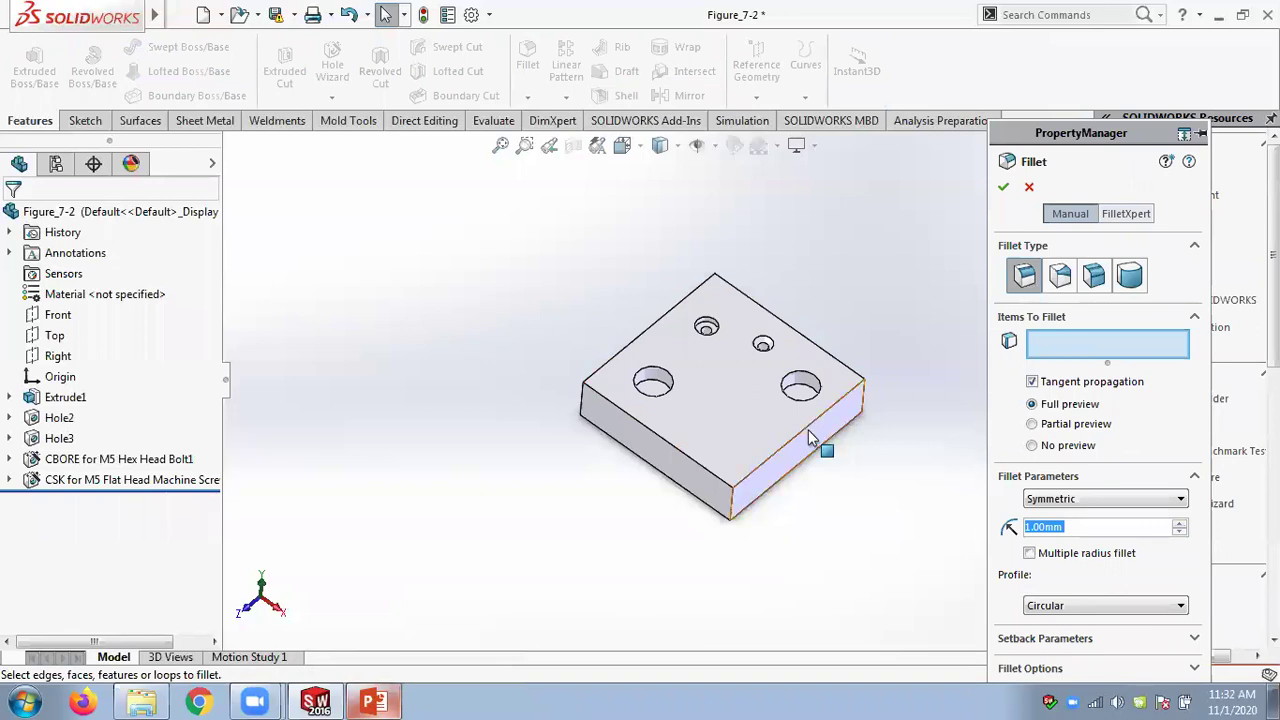
{"action": "left_click", "coordinate": [768, 468]}
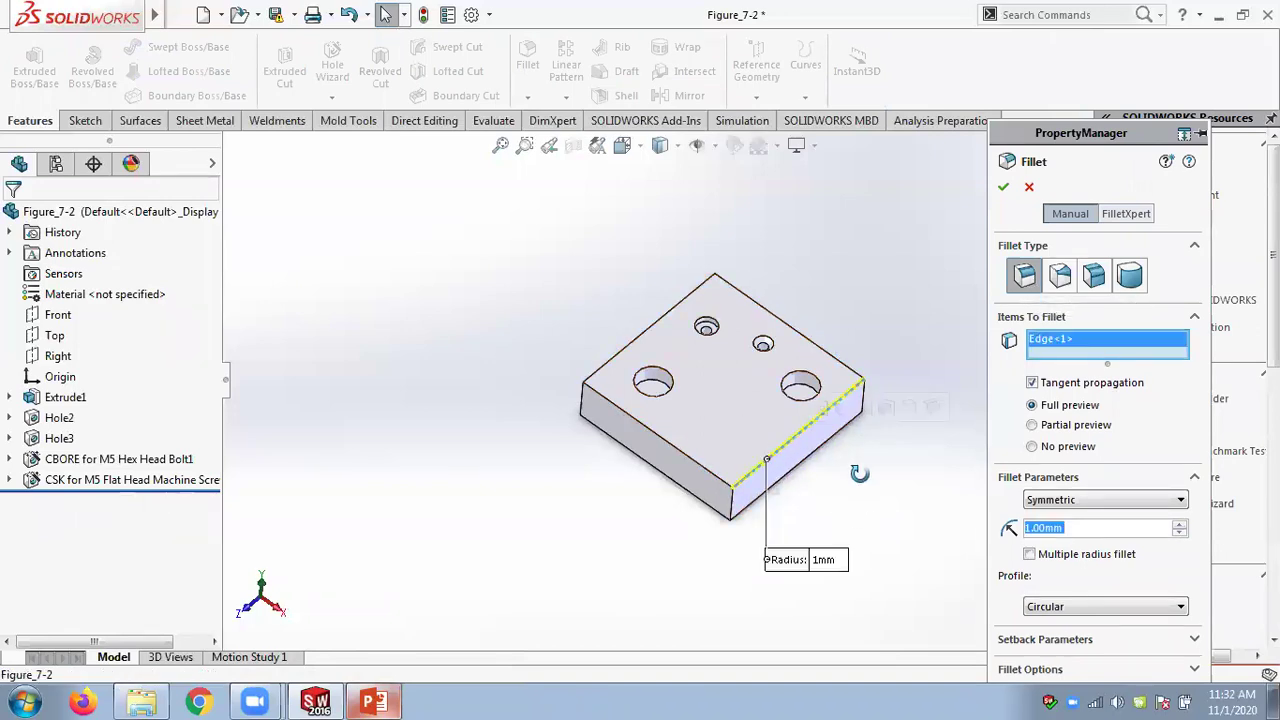
{"action": "middle_click_drag", "start_coordinate": [843, 523], "coordinate": [857, 466]}
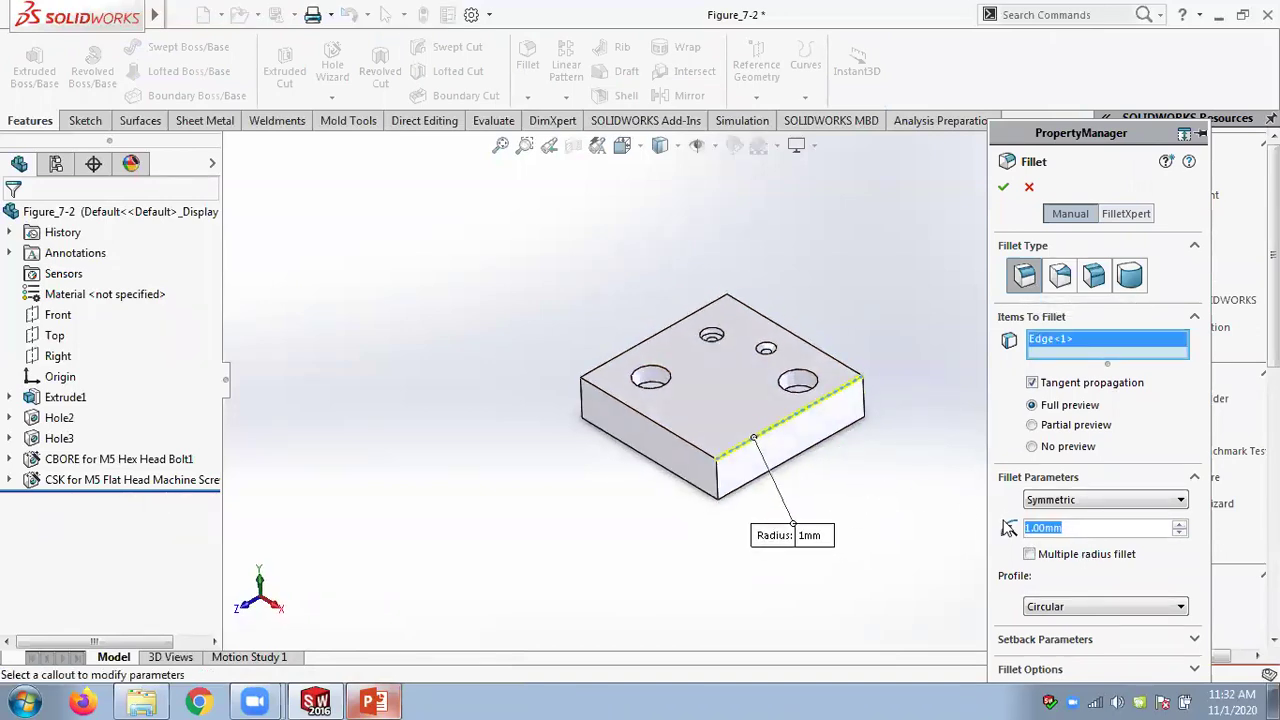
{"action": "type", "text": "5"}
{"action": "key", "text": "Return"}
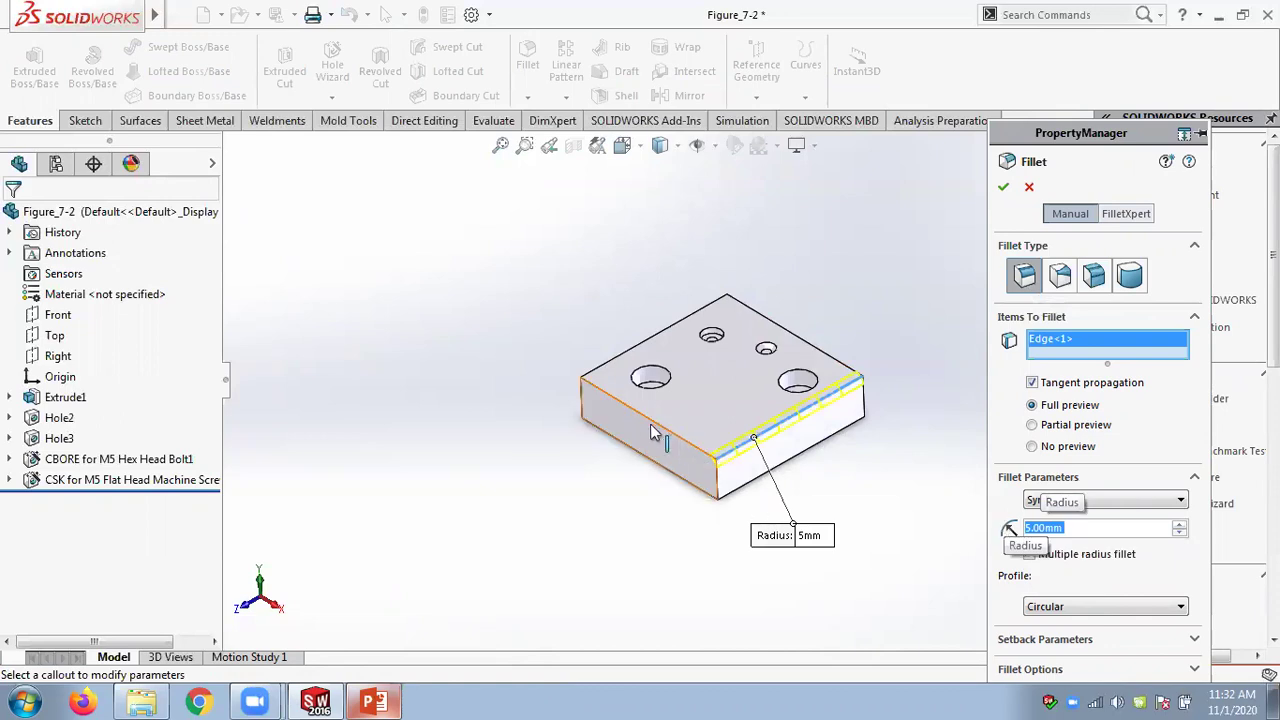
{"action": "middle_click_drag", "start_coordinate": [655, 480], "coordinate": [593, 480]}
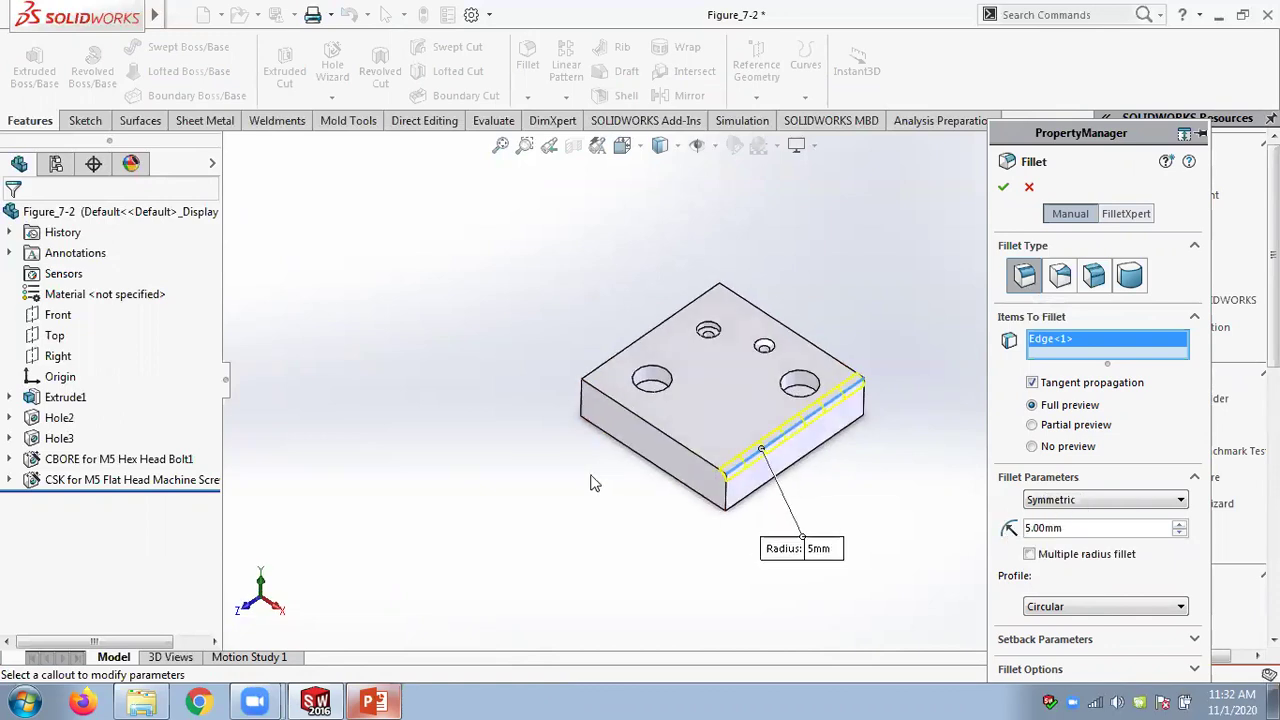
Enable multiple radius filleting and add the front-left edge of the top face with a 10 mm radius
{"action": "left_click", "coordinate": [1027, 553]}
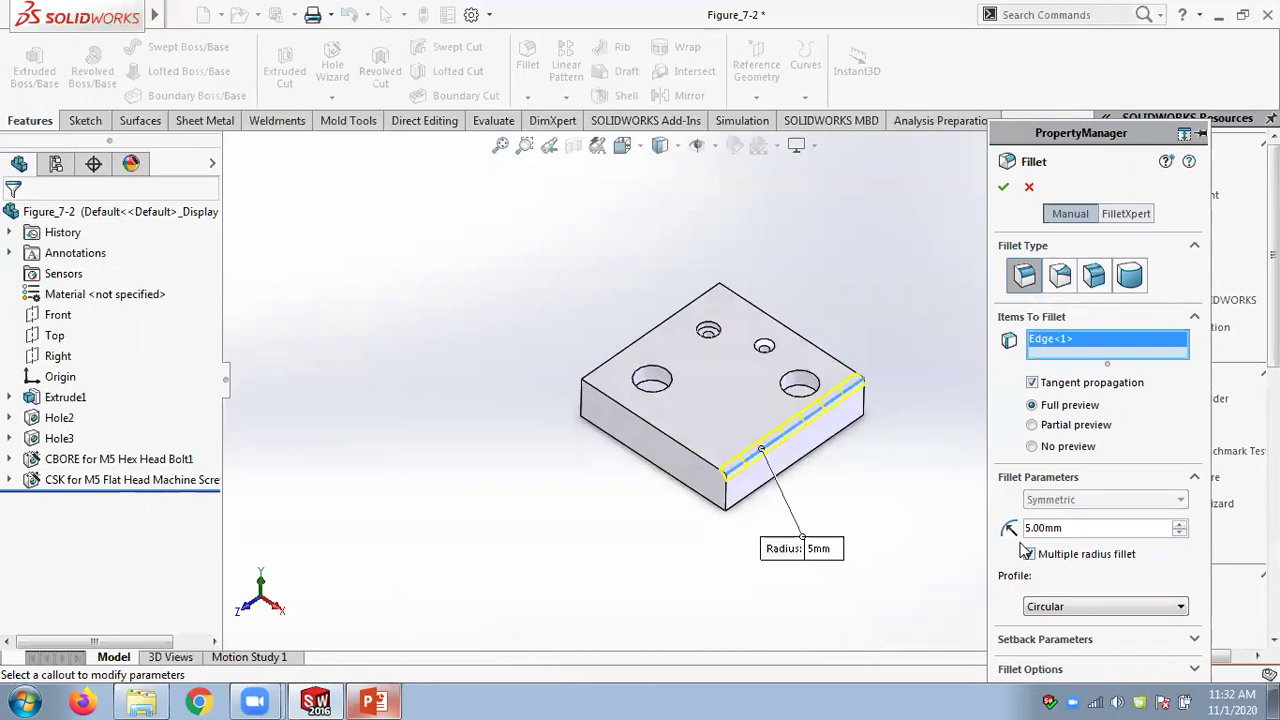
{"action": "left_click", "coordinate": [665, 431]}
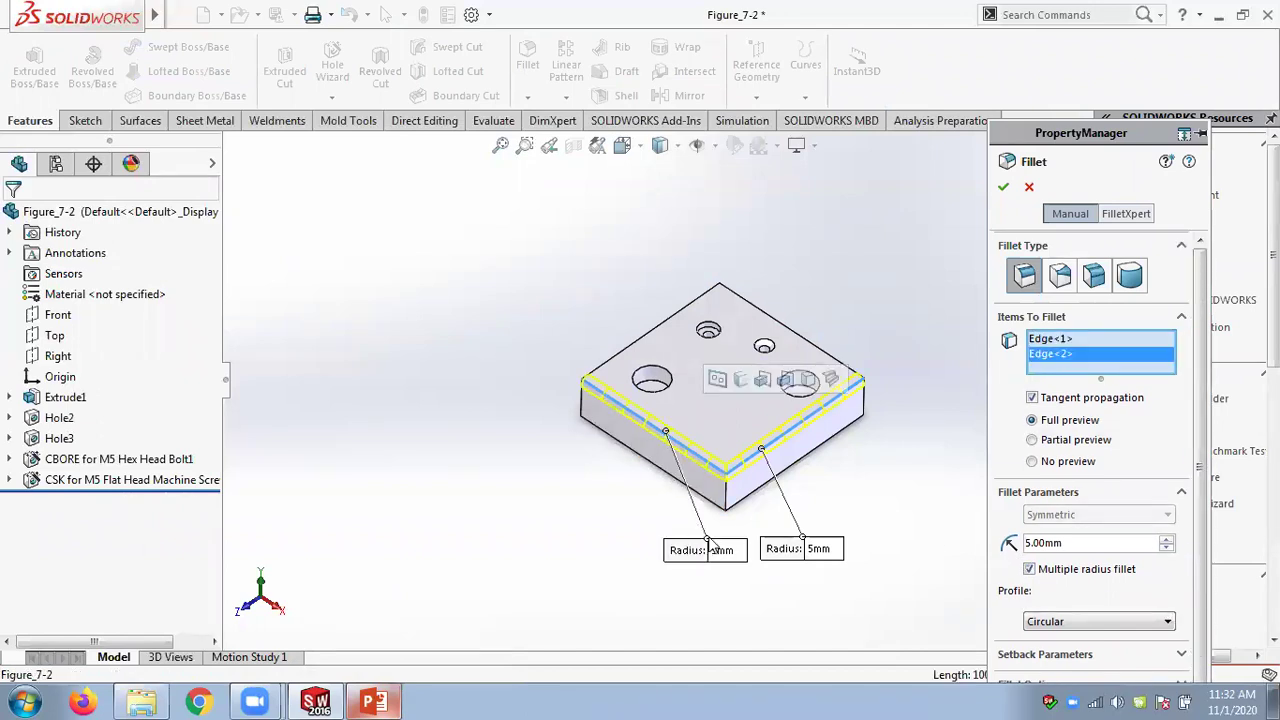
{"action": "left_click", "coordinate": [722, 550]}
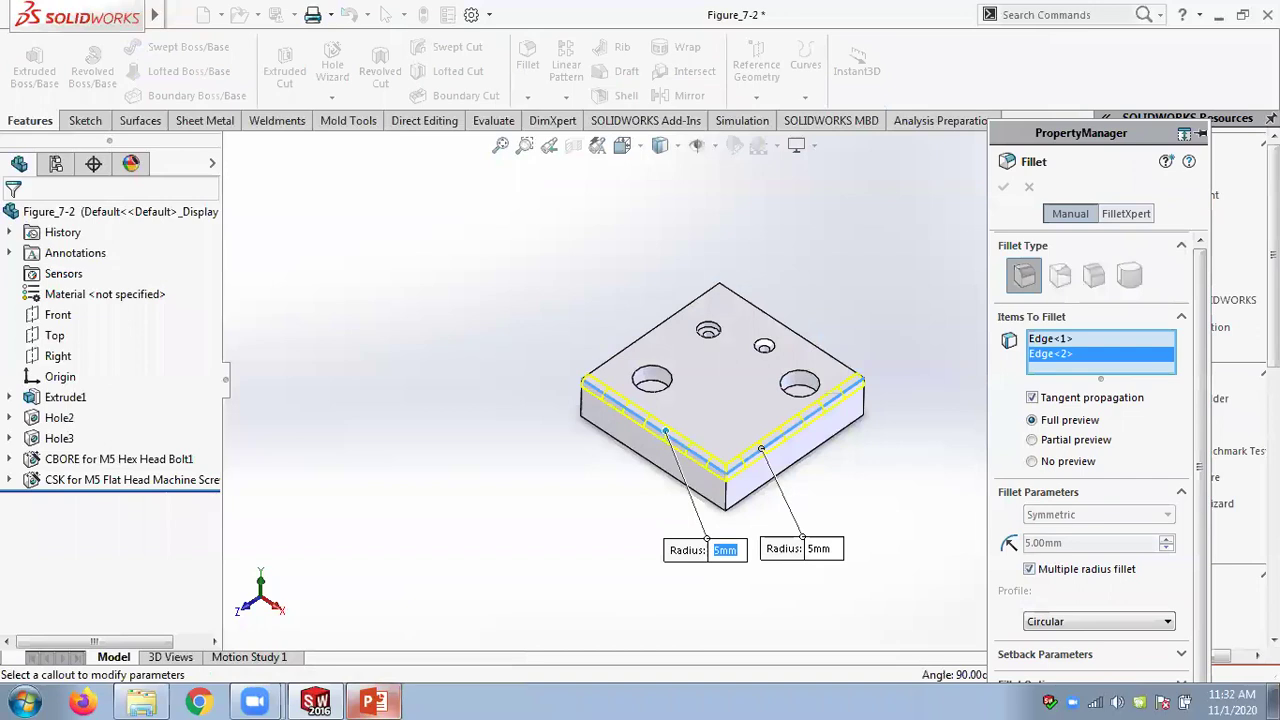
{"action": "type", "text": "10"}
{"action": "key", "text": "Return"}
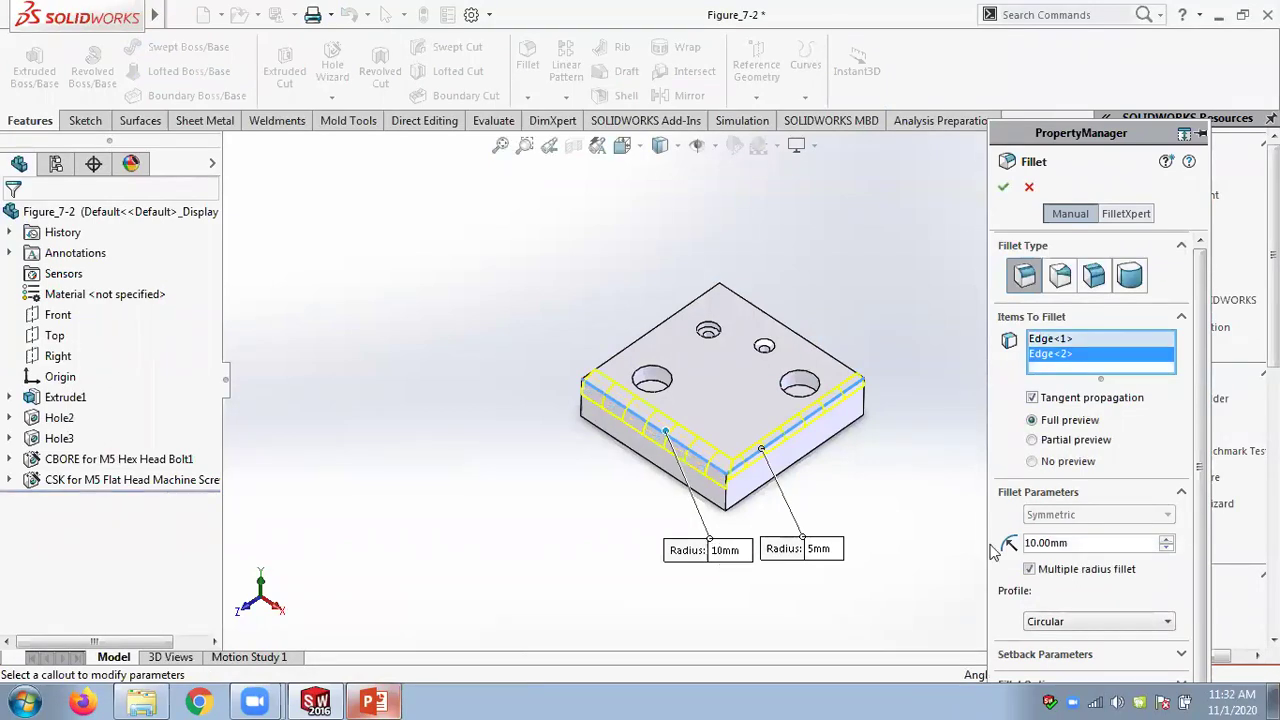
Add the back-left edge of the top face with a 12 mm radius and create the multiple radius fillet
{"action": "left_click_drag", "start_coordinate": [1037, 132], "coordinate": [1080, 160]}
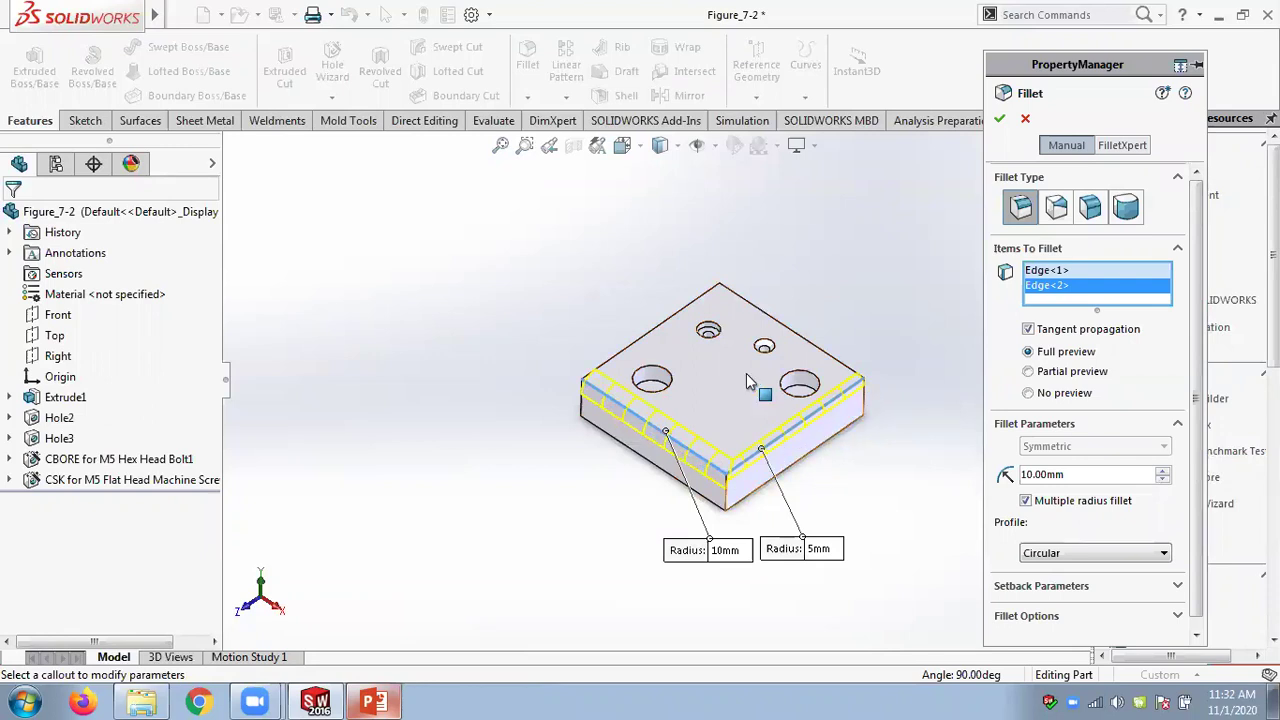
{"action": "left_click", "coordinate": [645, 335]}
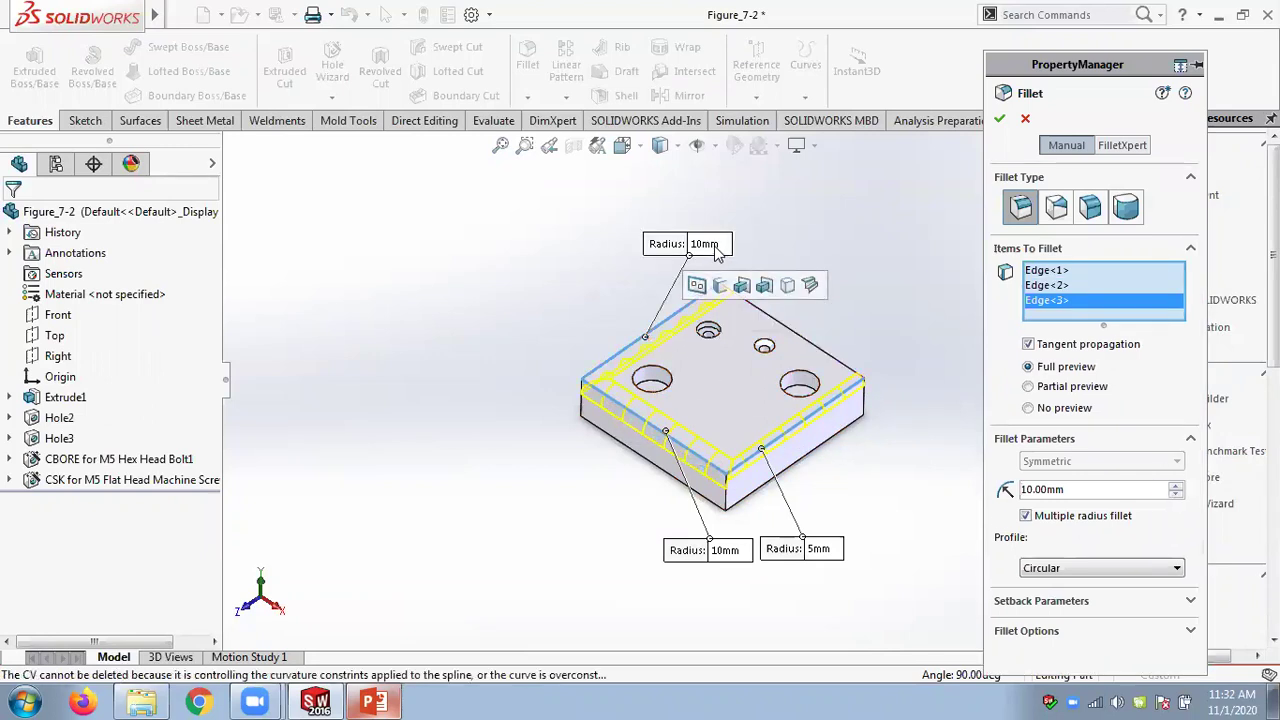
{"action": "left_click", "coordinate": [712, 246]}
{"action": "type", "text": "12"}
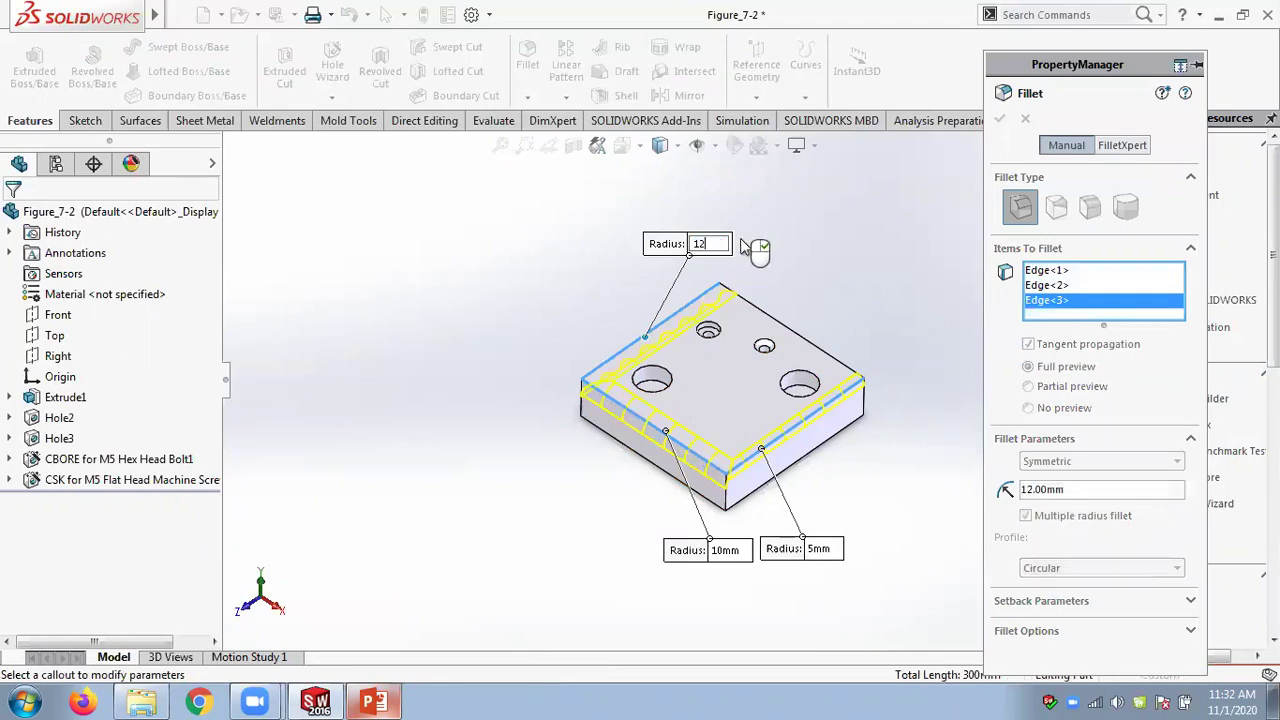
{"action": "left_click", "coordinate": [757, 248]}
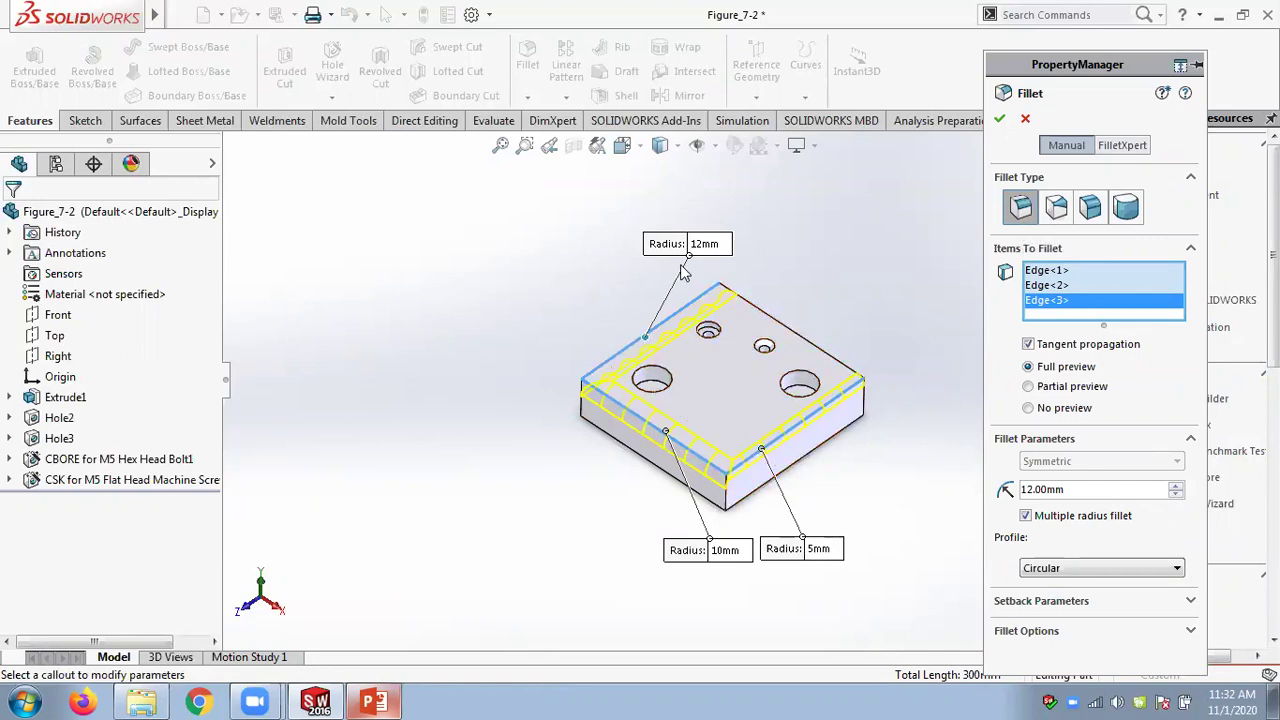
{"action": "left_click", "coordinate": [999, 118]}
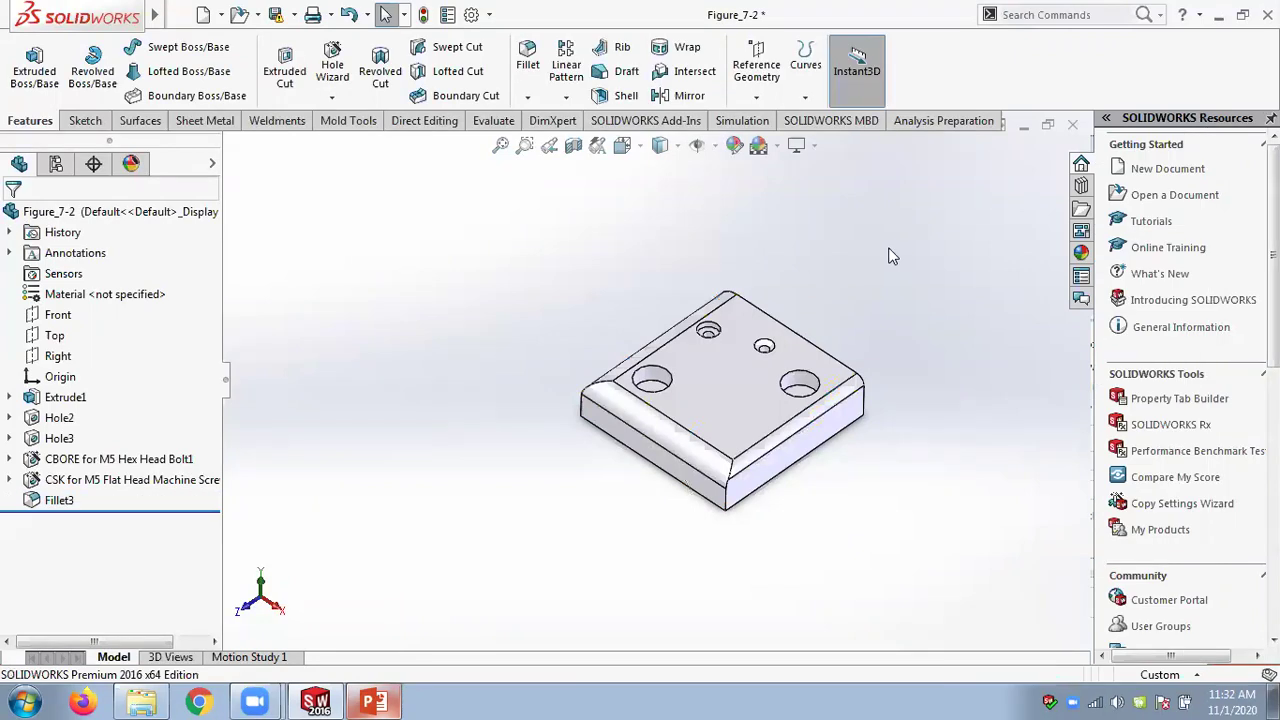
{"action": "scroll", "coordinate": [811, 443], "scroll_direction": "down", "scroll_amount": 3}
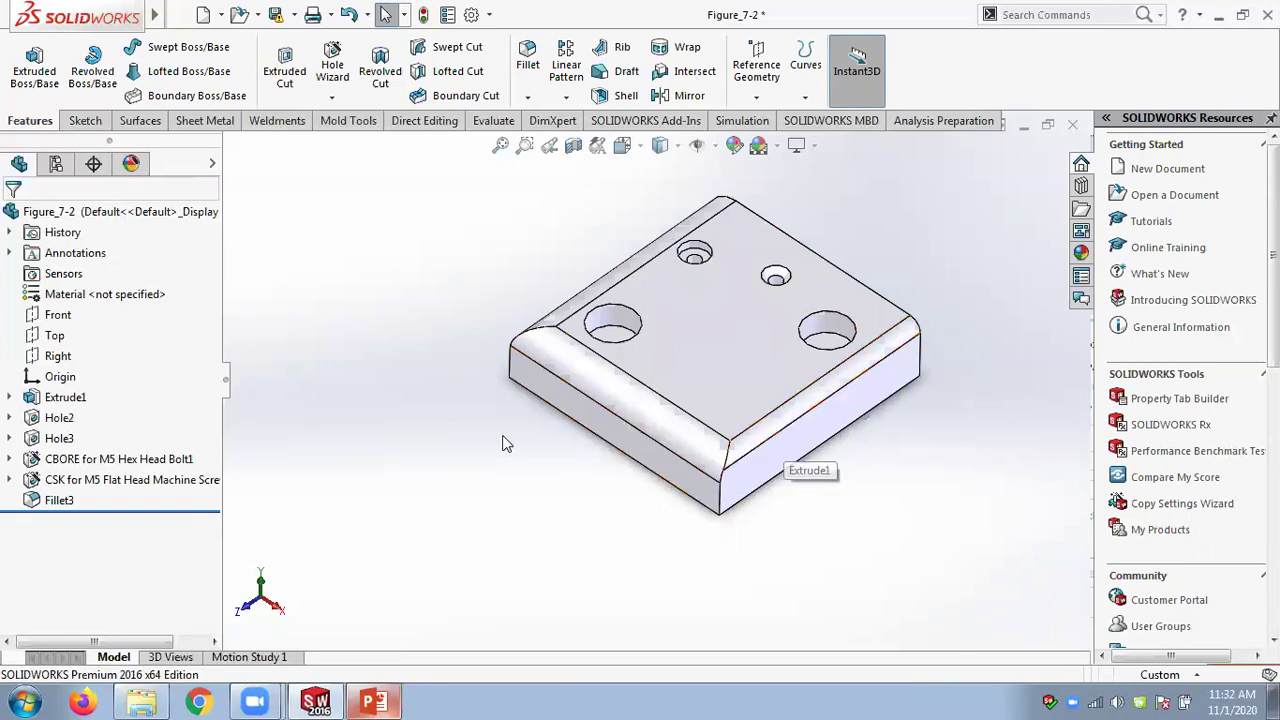
Open the multiple radius fillet Fillet3 for editing
{"action": "right_click", "coordinate": [58, 501]}
{"action": "left_click", "coordinate": [108, 276]}
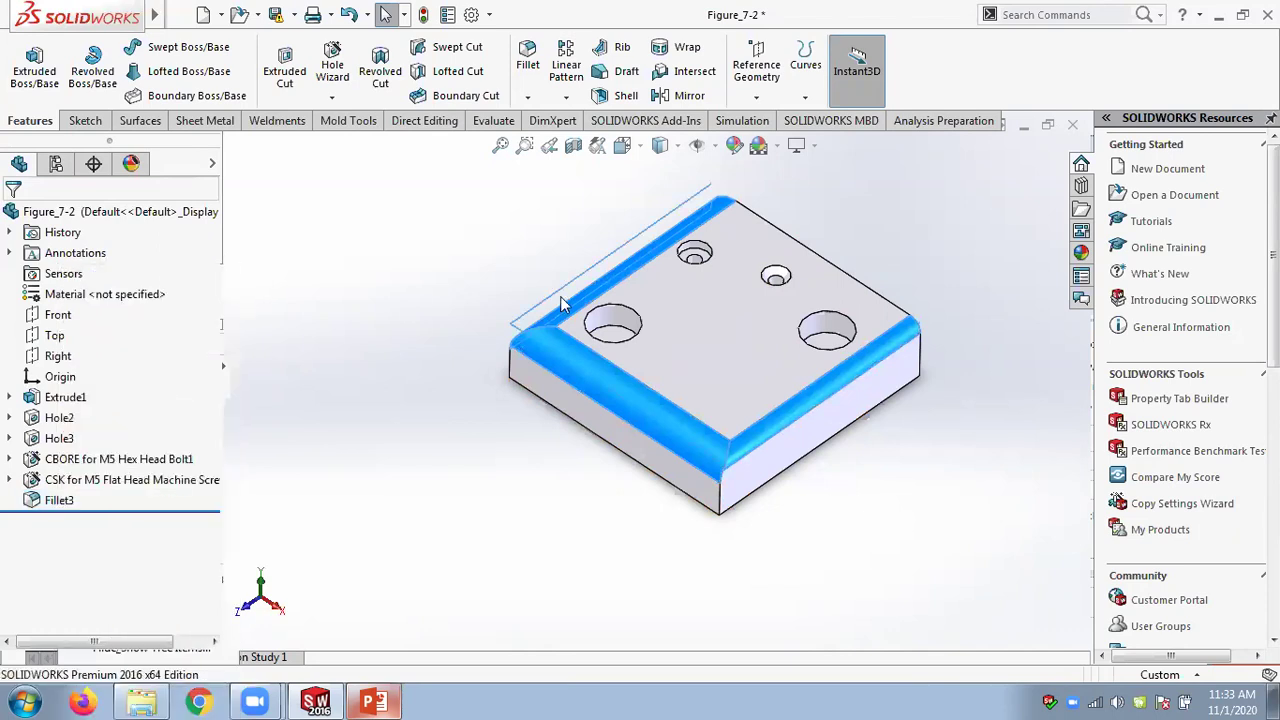
{"action": "scroll", "coordinate": [815, 410], "scroll_direction": "down", "scroll_amount": 2}
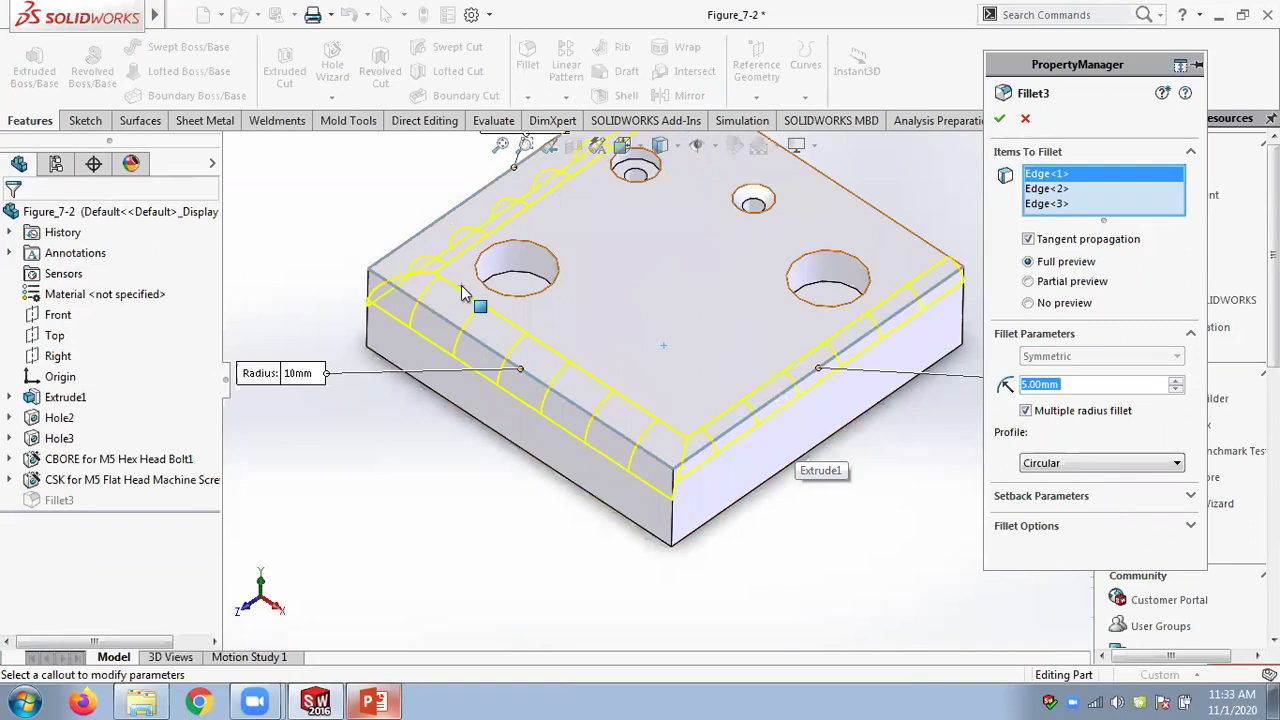
{"action": "key", "text": "f"}
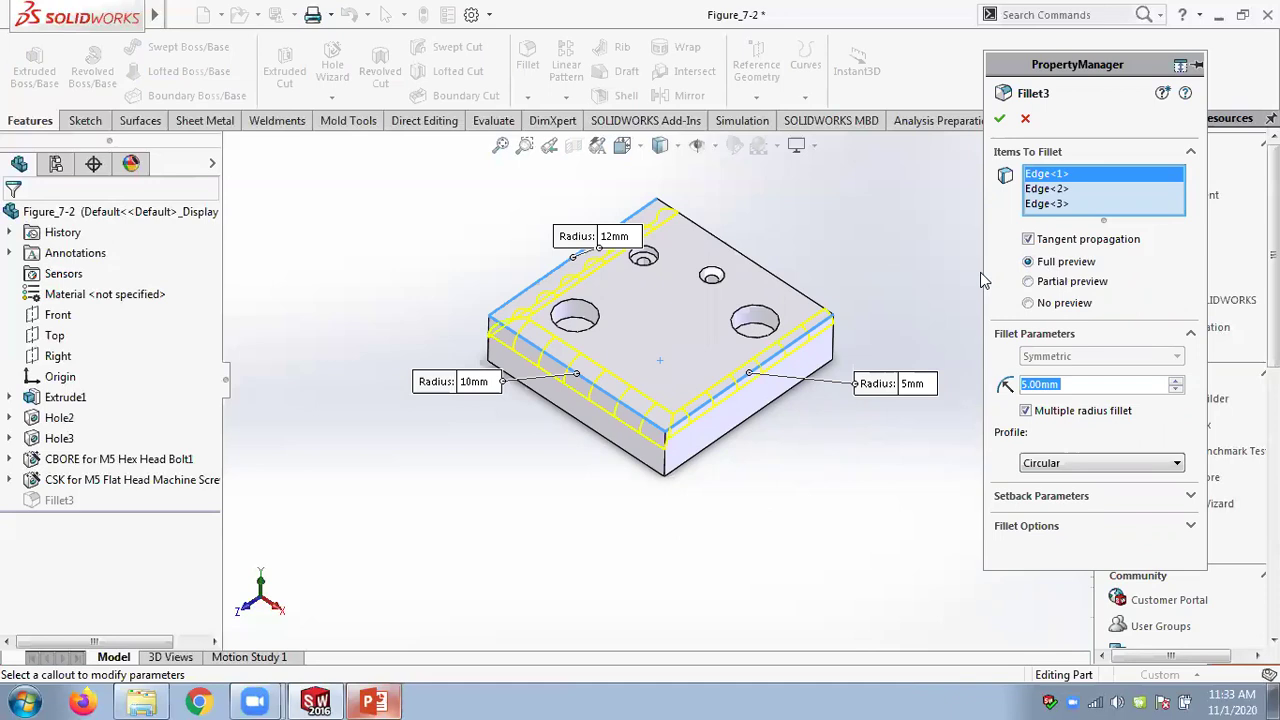
Compare the fillet's no preview, partial preview and full preview modes, then review the profile options and keep Circular
{"action": "left_click", "coordinate": [1028, 303]}
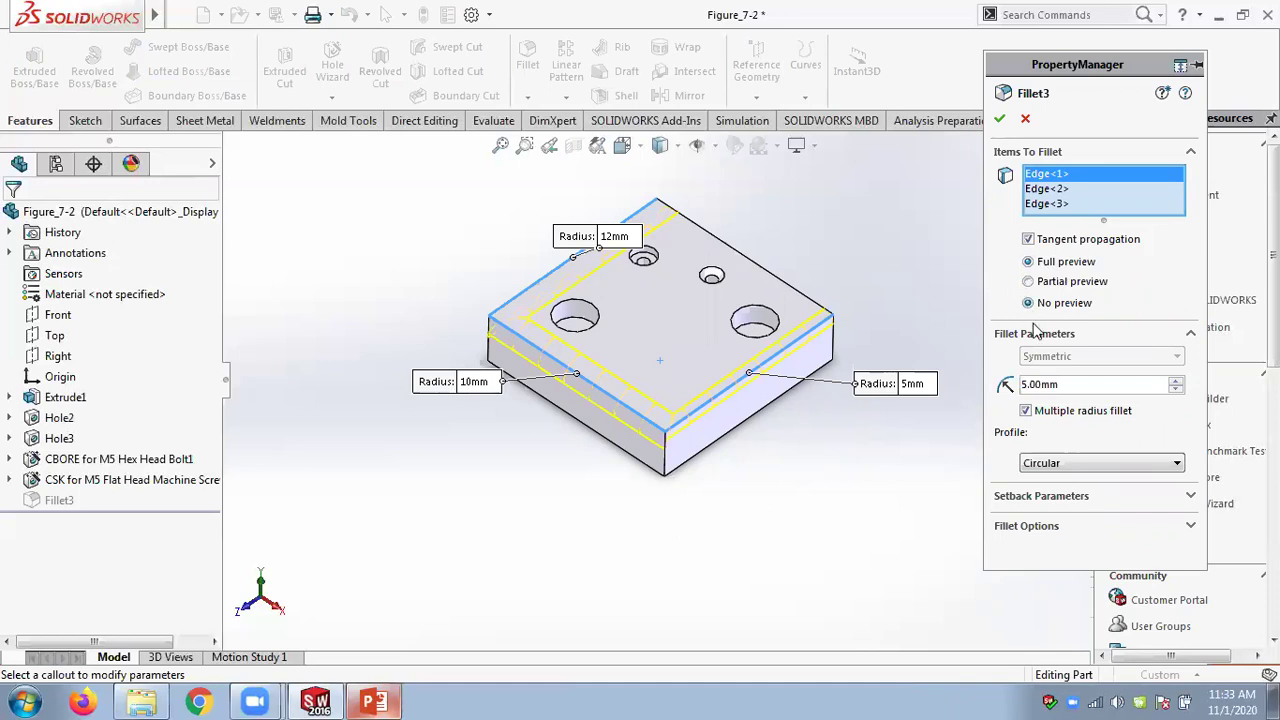
{"action": "left_click", "coordinate": [1028, 281]}
{"action": "left_click", "coordinate": [1028, 261]}
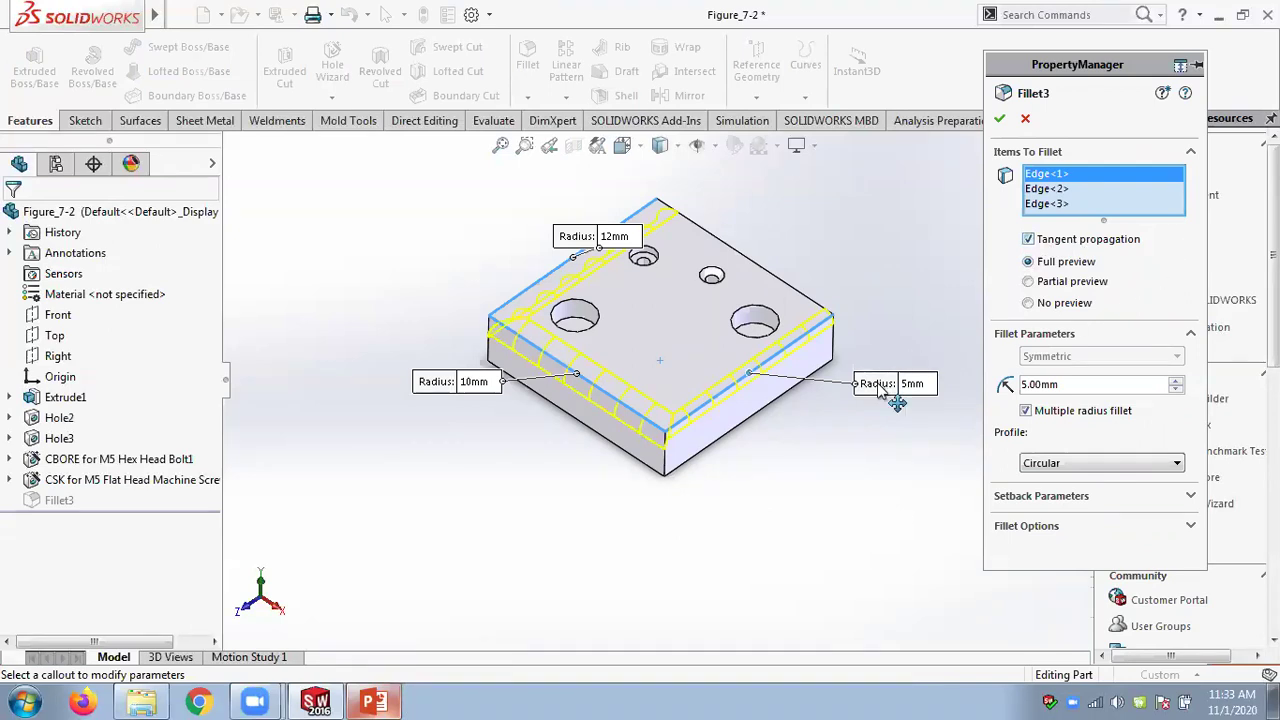
{"action": "scroll", "coordinate": [890, 398], "scroll_direction": "down", "scroll_amount": 2}
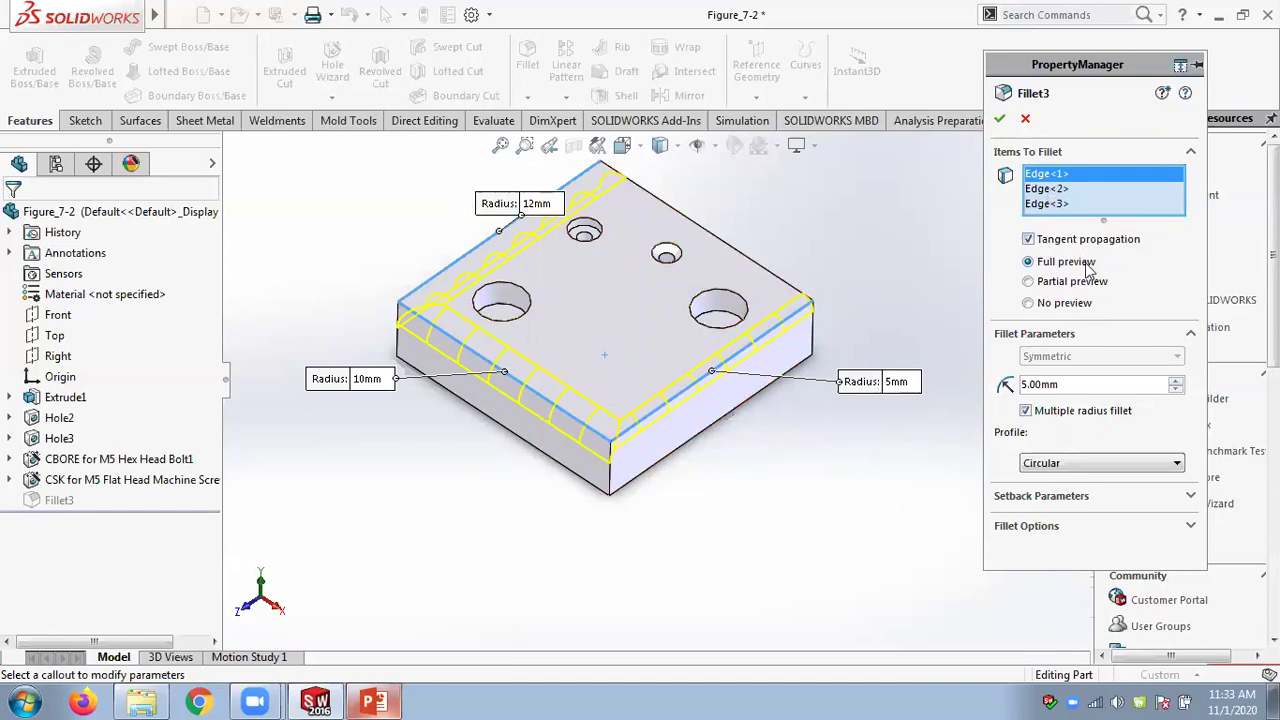
{"action": "left_click", "coordinate": [1050, 466]}
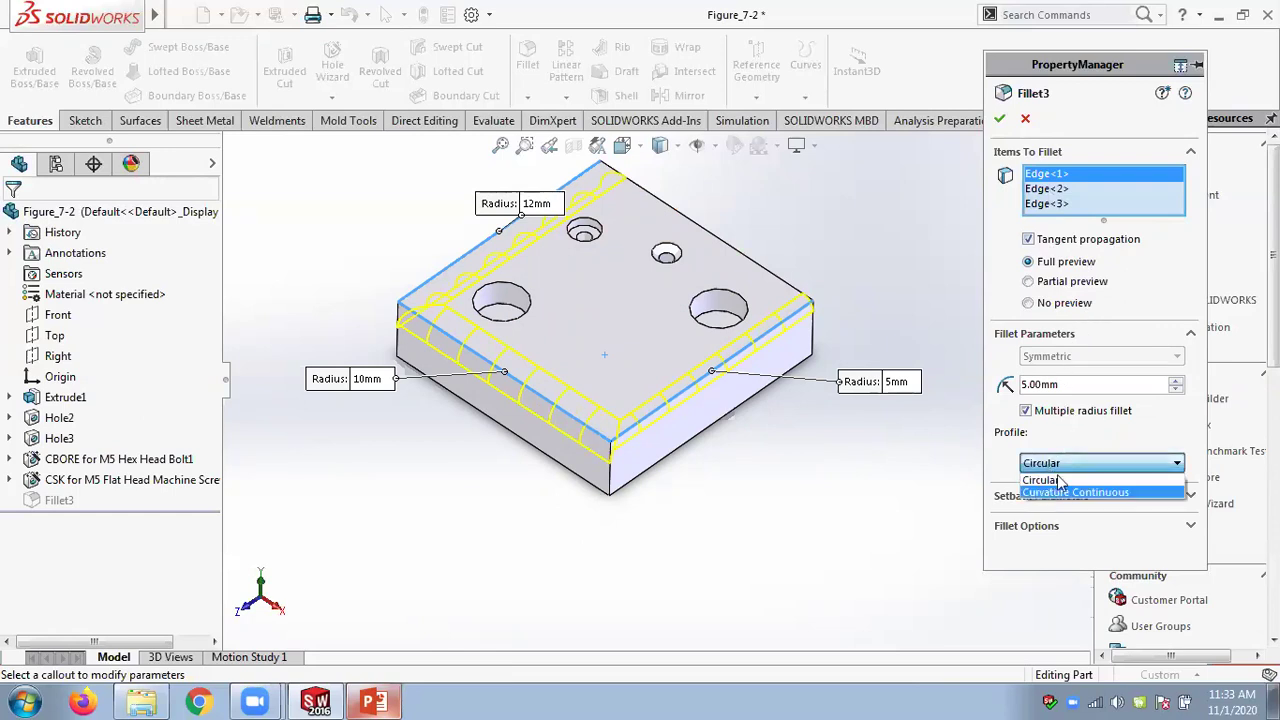
{"action": "left_click", "coordinate": [1084, 480]}
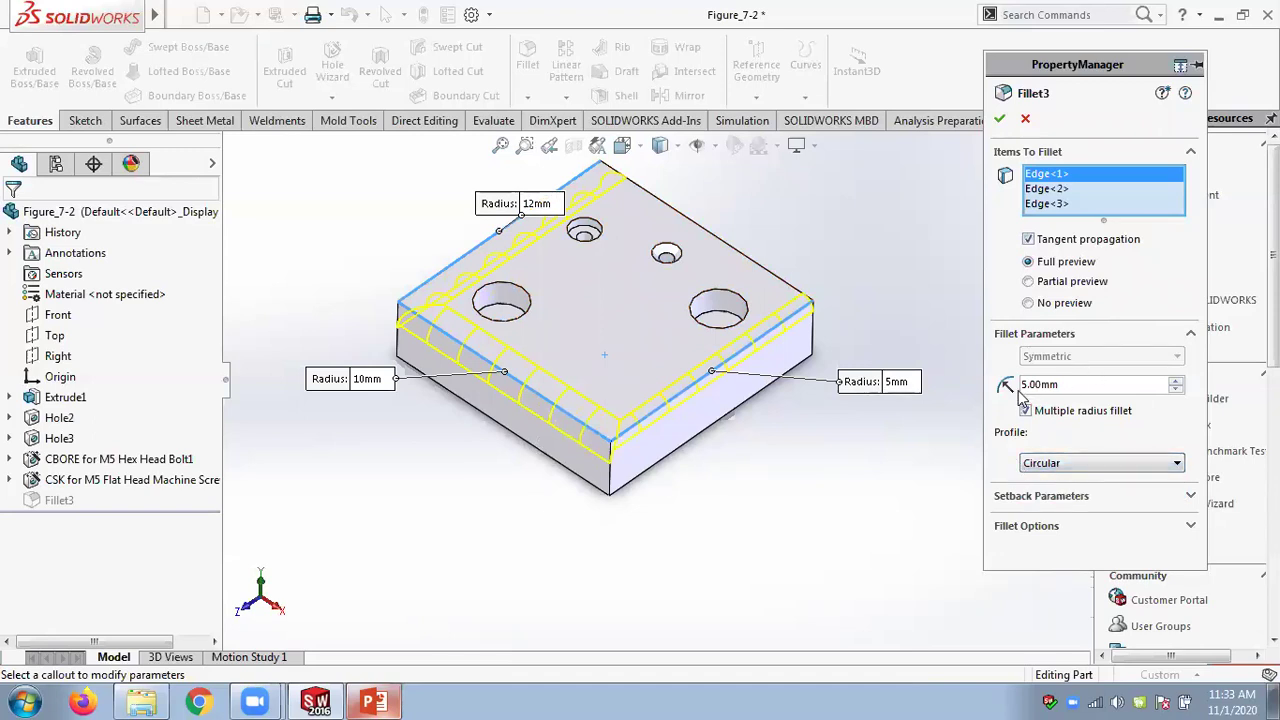
Switch to the Chapter 7 slides in PowerPoint and reduce the slide zoom to 100%
{"action": "left_click", "coordinate": [376, 702]}
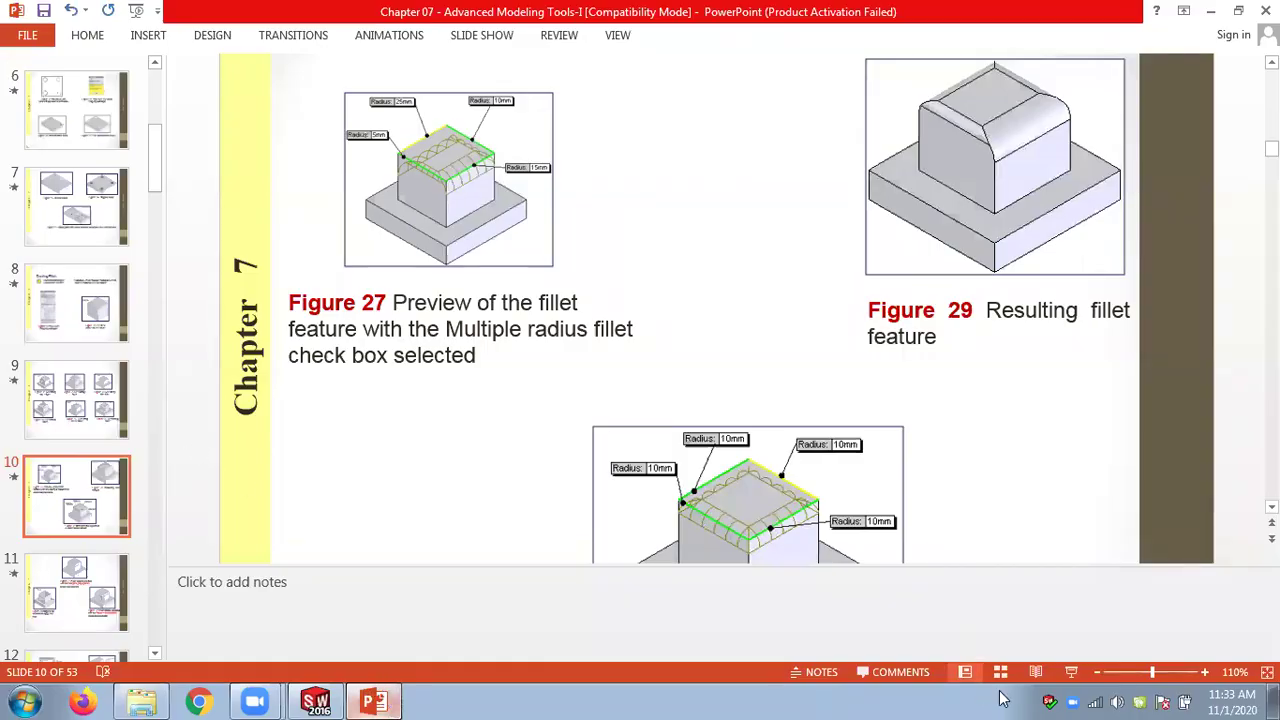
{"action": "left_click", "coordinate": [1098, 673]}
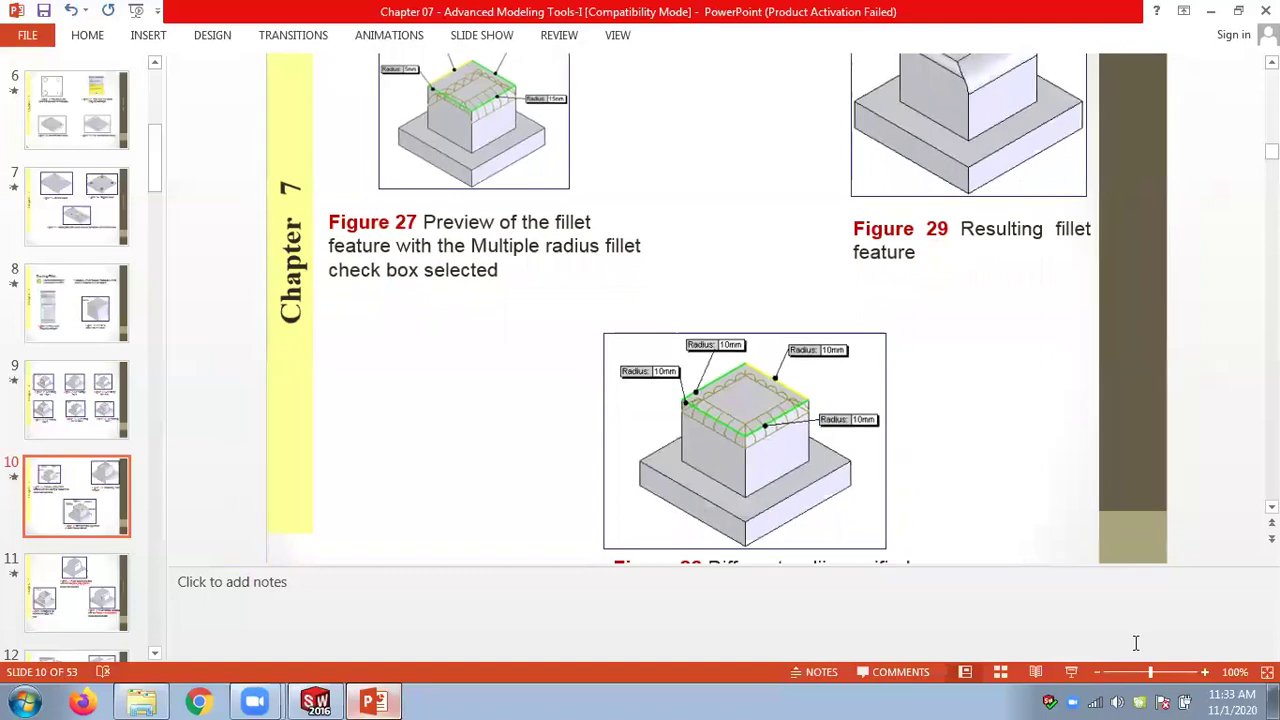
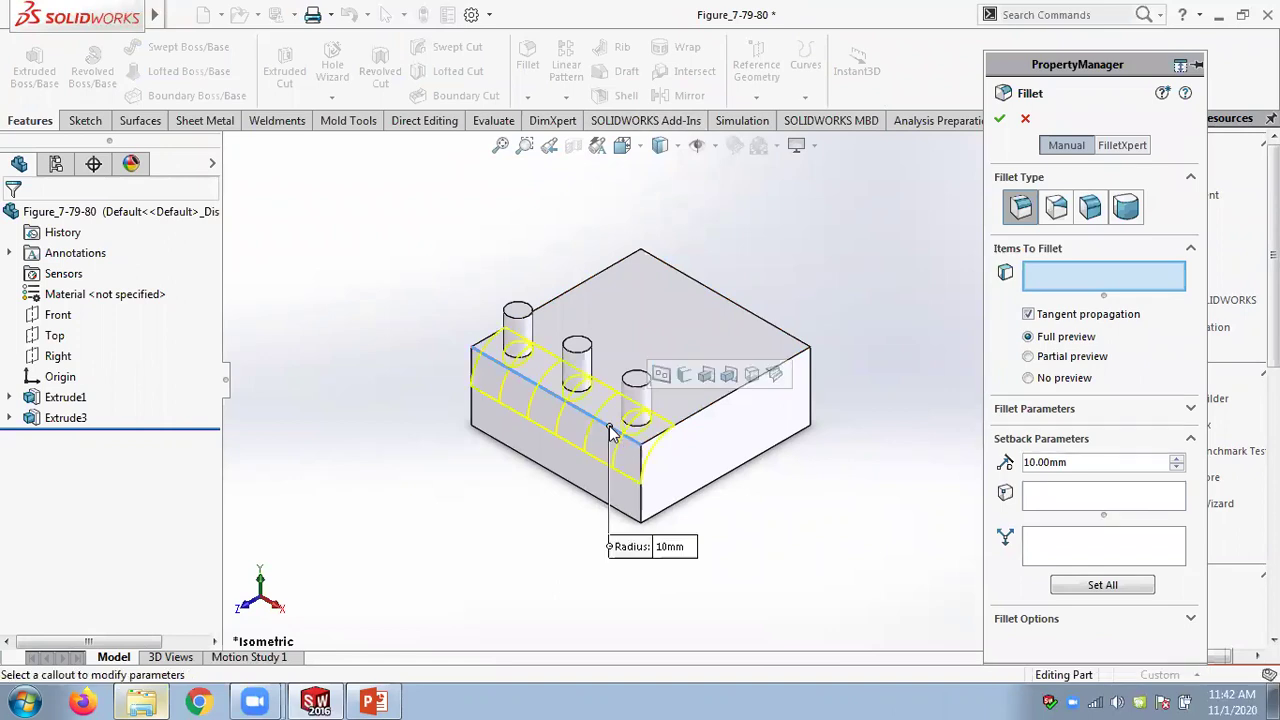
Create the 10 mm fillet on the block's top edge beside the three cylinders in Figure_7-79-80
{"action": "scroll", "coordinate": [669, 470], "scroll_direction": "down", "scroll_amount": 2}
{"action": "middle_click_drag", "start_coordinate": [655, 400], "coordinate": [624, 360]}
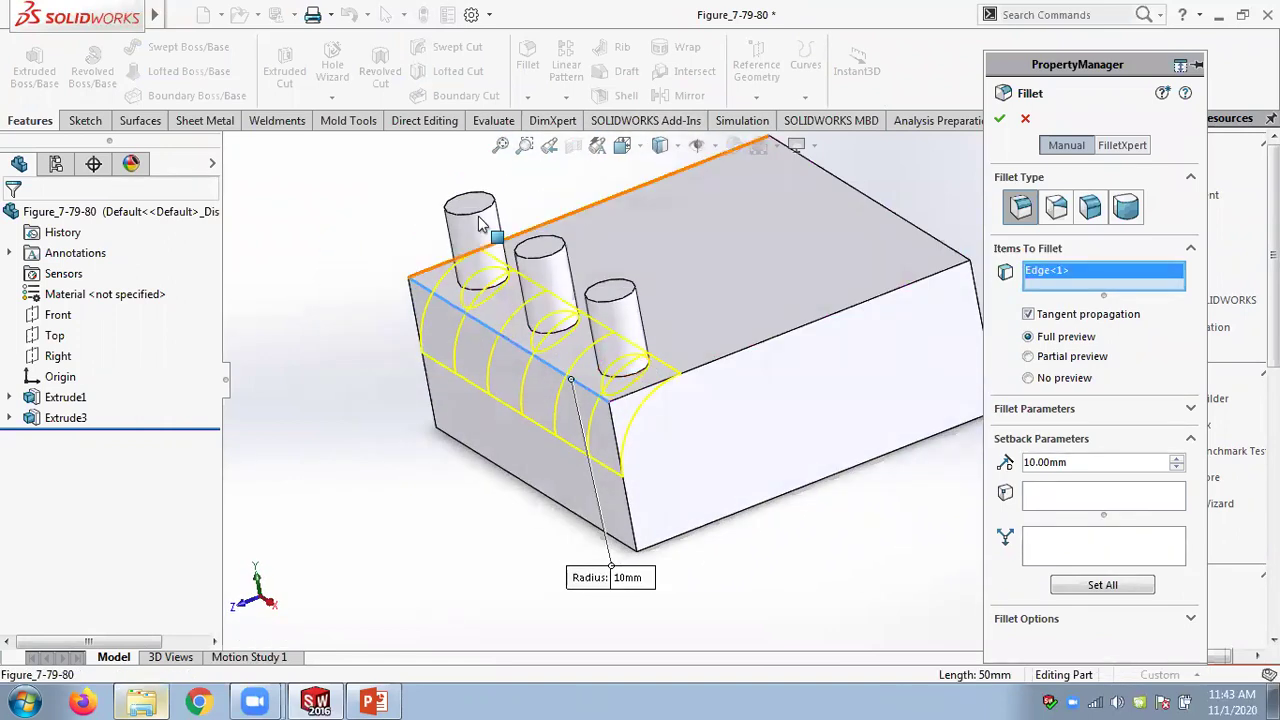
{"action": "left_click", "coordinate": [1000, 121]}
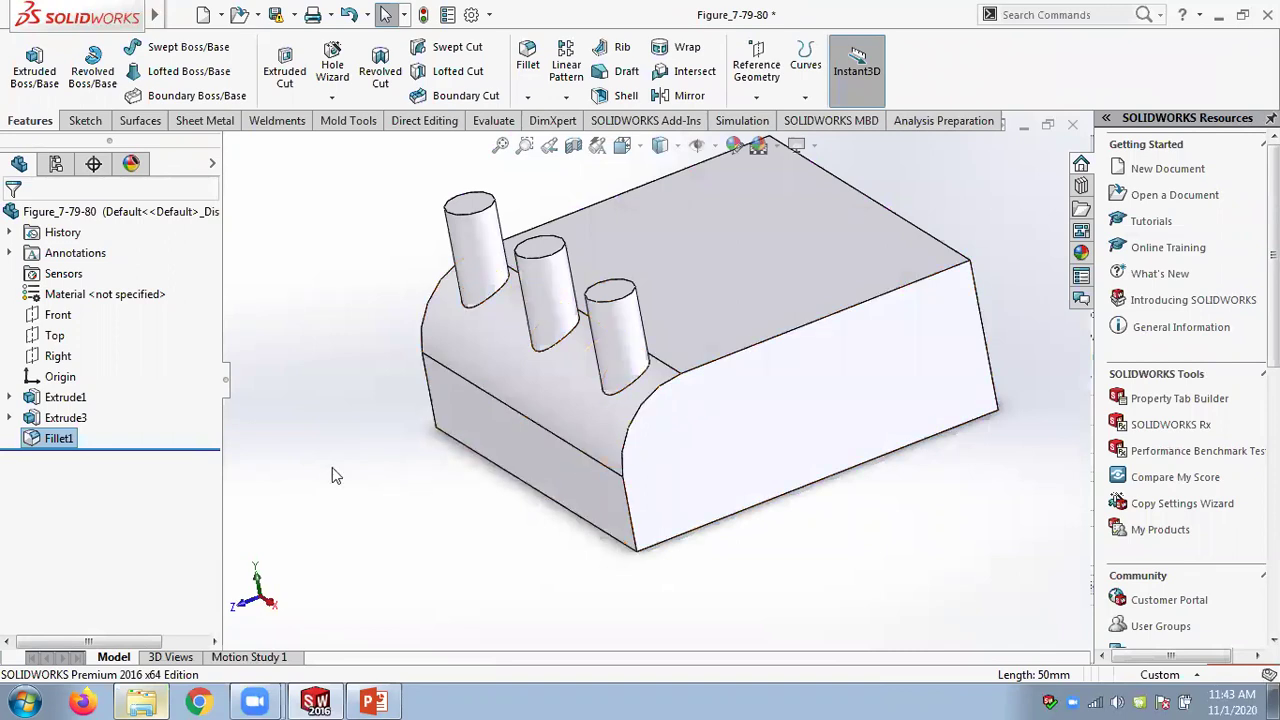
Expand the Extrude3 feature and highlight its Sketch4 to examine the cylinders' base circles on the model
{"action": "left_click", "coordinate": [9, 418]}
{"action": "left_click", "coordinate": [95, 438]}
{"action": "scroll", "coordinate": [636, 378], "scroll_direction": "down", "scroll_amount": 3}
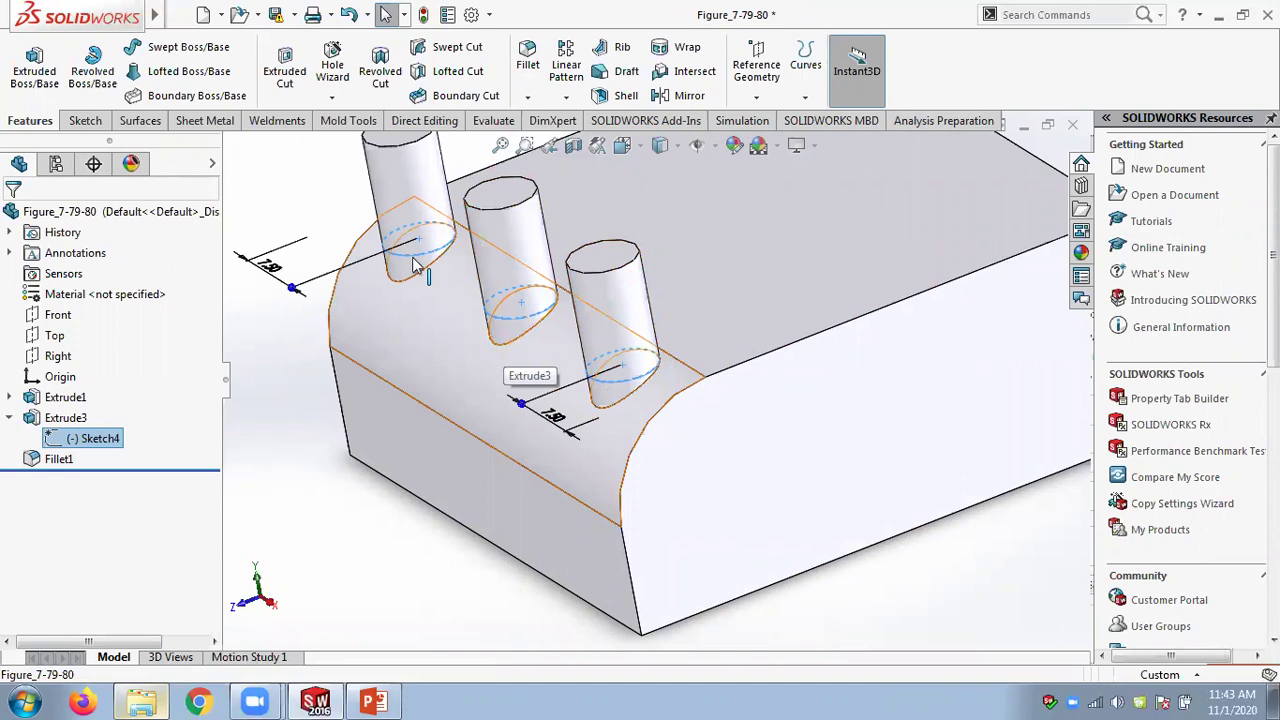
Edit Fillet1, review its fillet parameters, clear Keep features in the fillet options and apply the change
{"action": "right_click", "coordinate": [58, 459]}
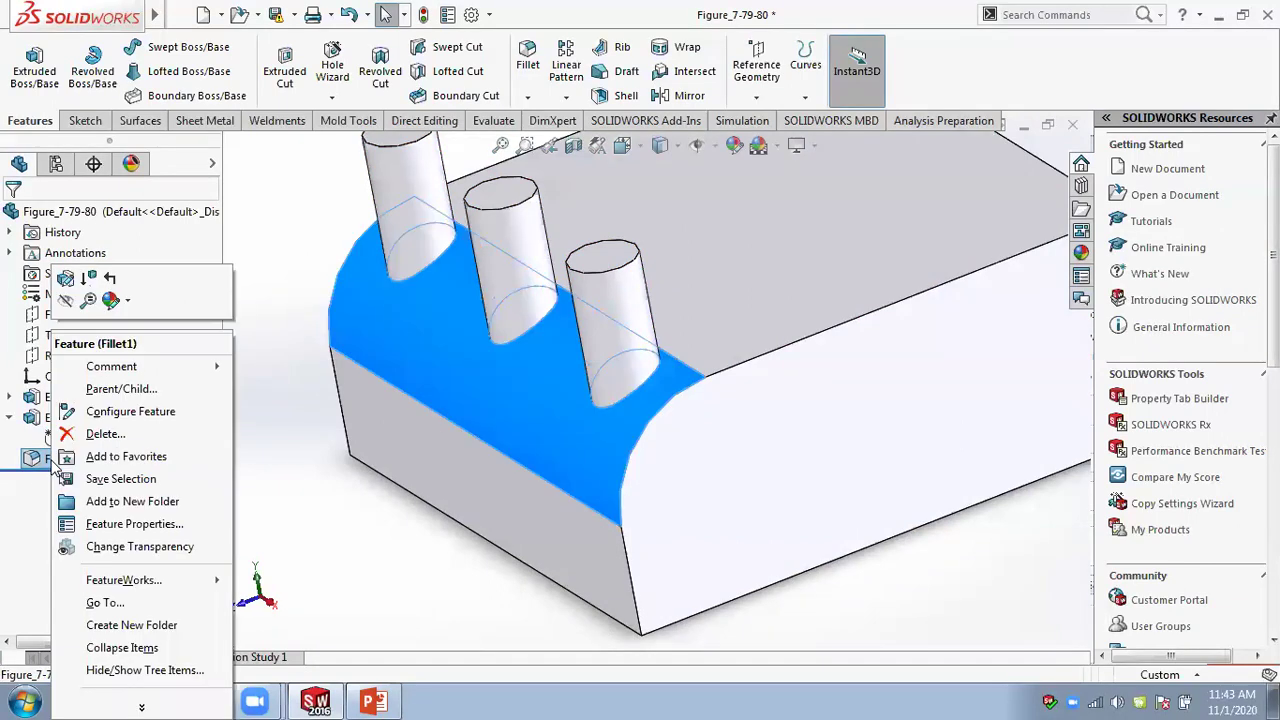
{"action": "left_click", "coordinate": [65, 277]}
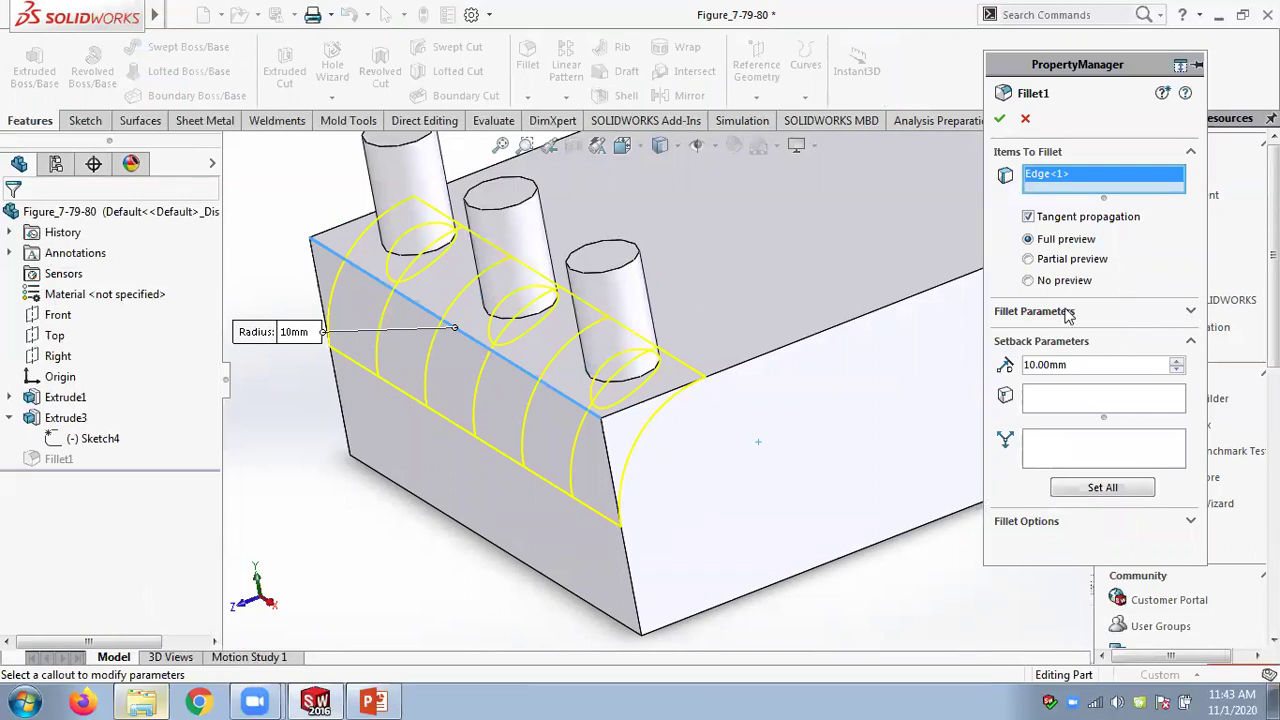
{"action": "left_click", "coordinate": [1068, 312]}
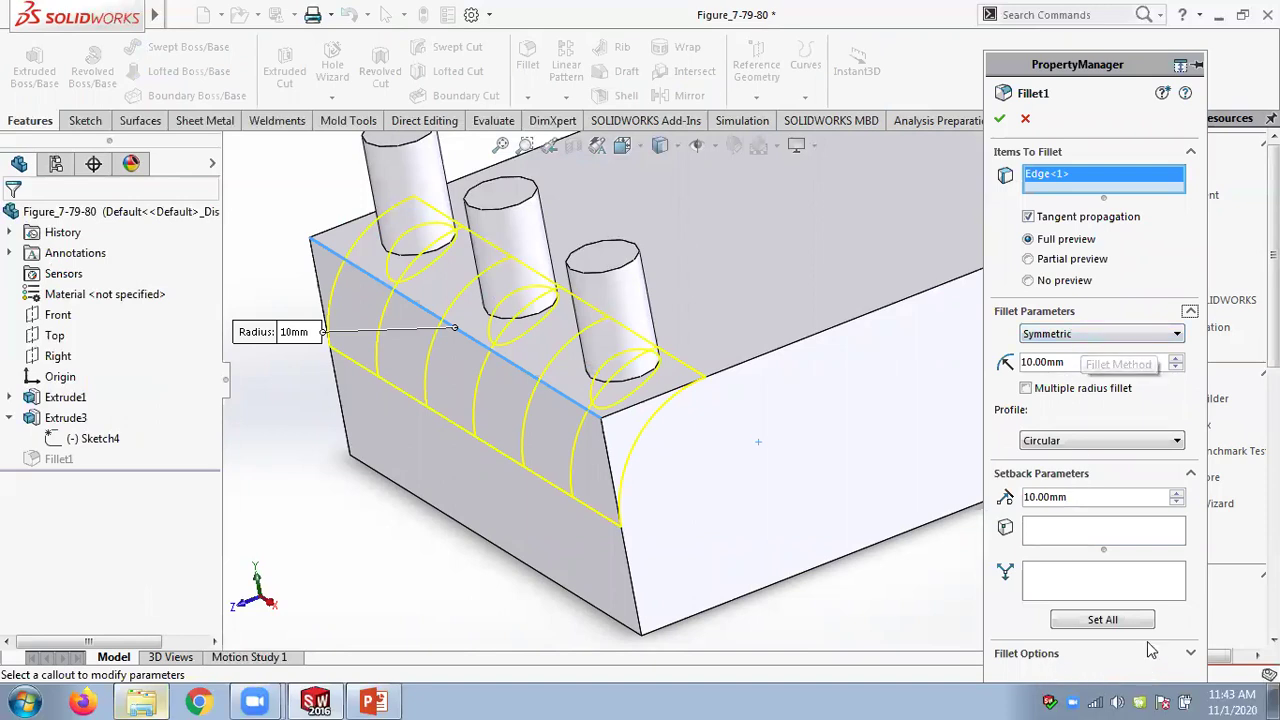
{"action": "left_click", "coordinate": [1090, 312]}
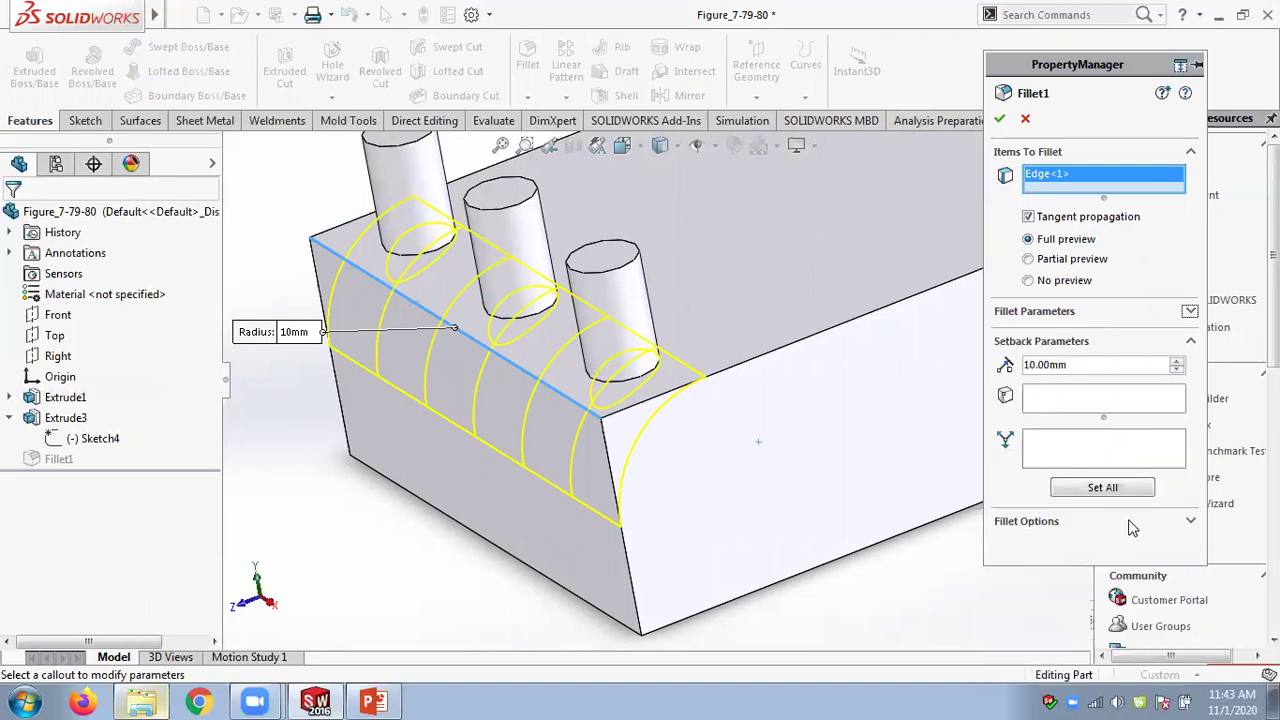
{"action": "left_click", "coordinate": [1131, 526]}
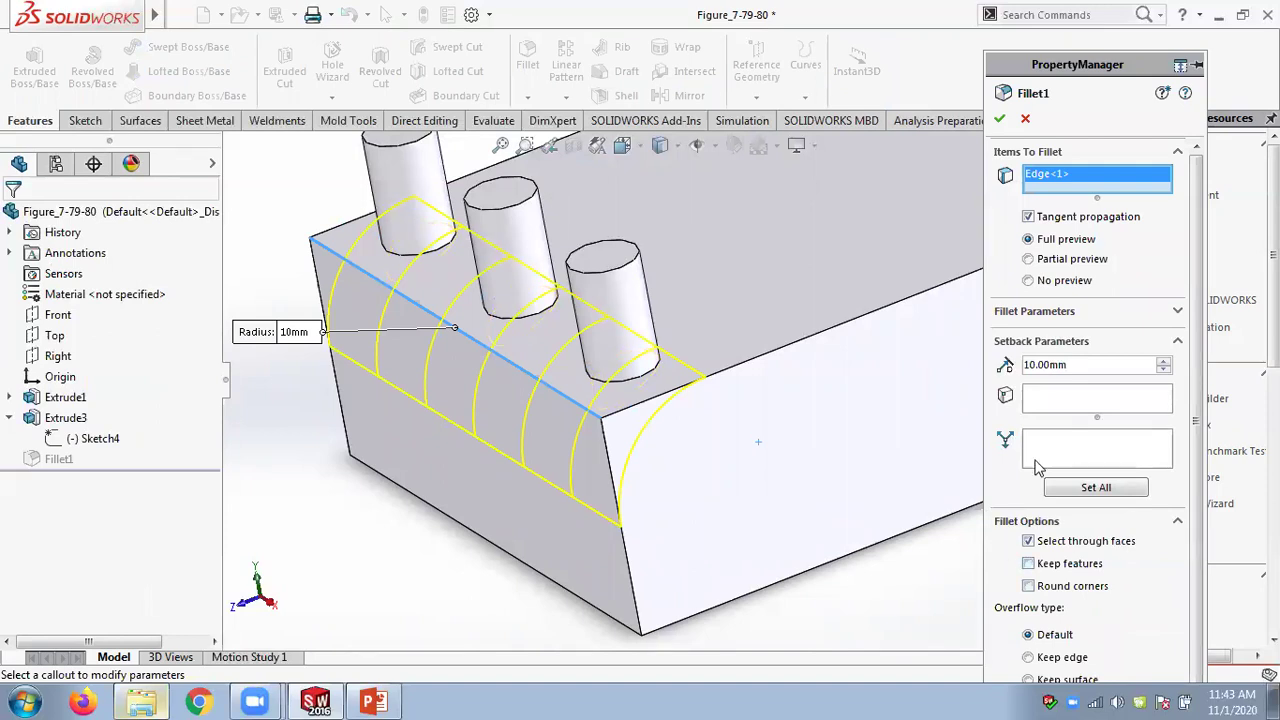
{"action": "left_click", "coordinate": [999, 119]}
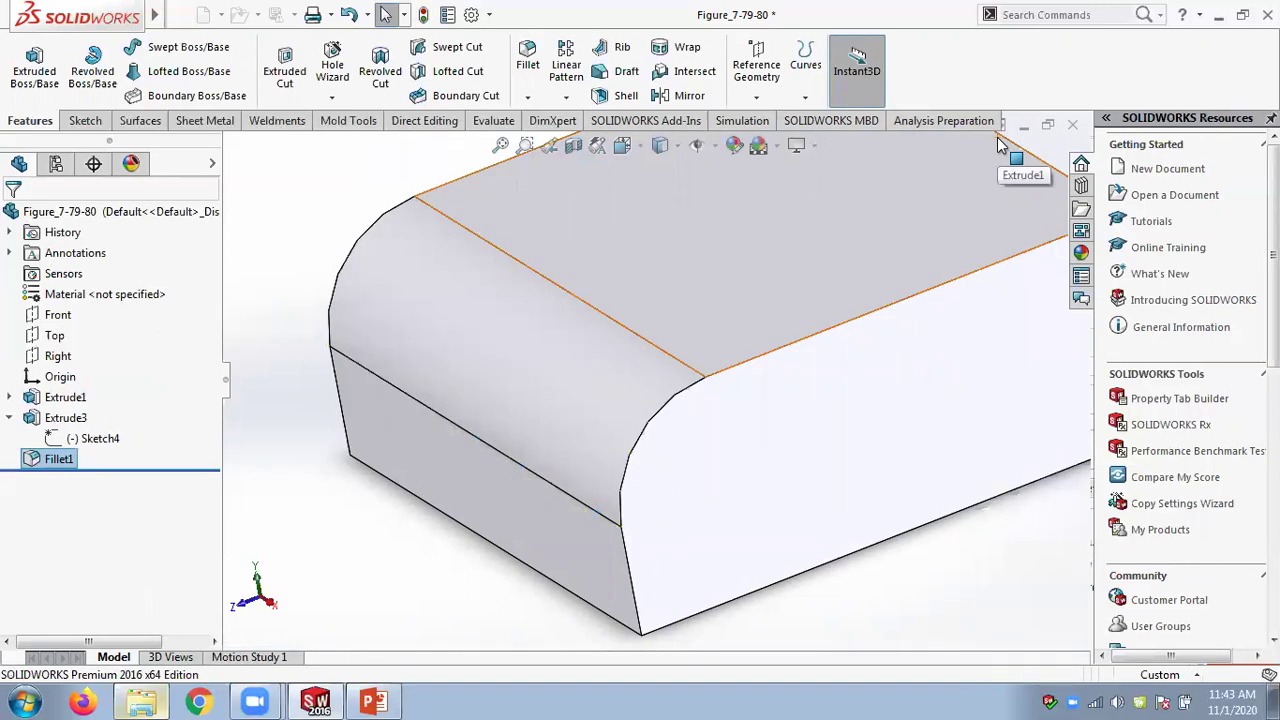
Select Extrude3 to check it, edit Fillet1 again, enable Keep features and apply the change
{"action": "left_click", "coordinate": [82, 418]}
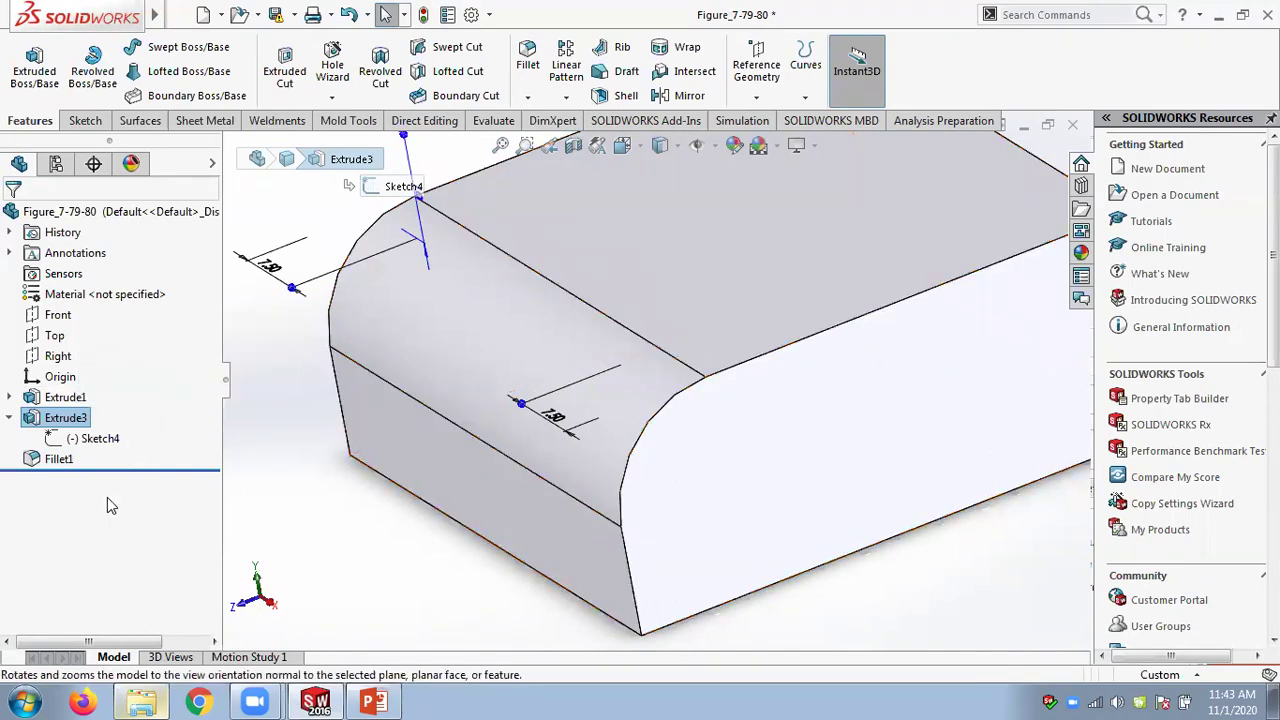
{"action": "right_click", "coordinate": [59, 459]}
{"action": "left_click", "coordinate": [101, 285]}
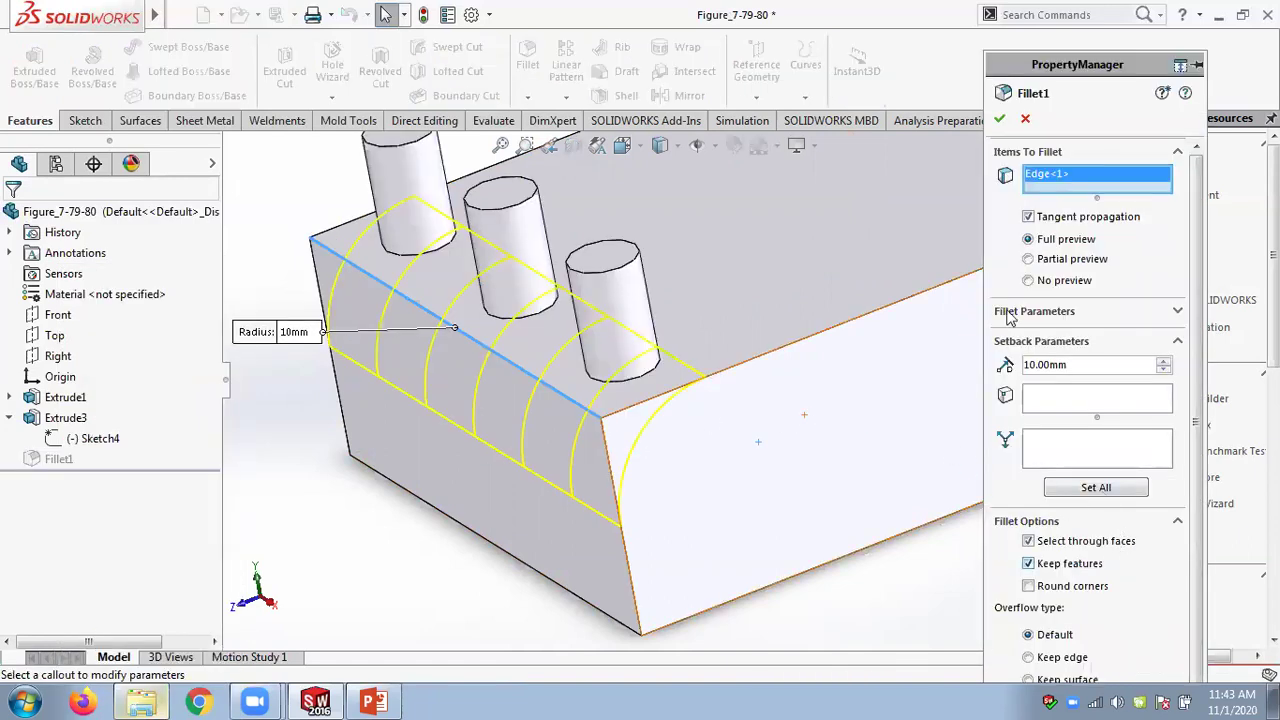
{"action": "left_click", "coordinate": [999, 118]}
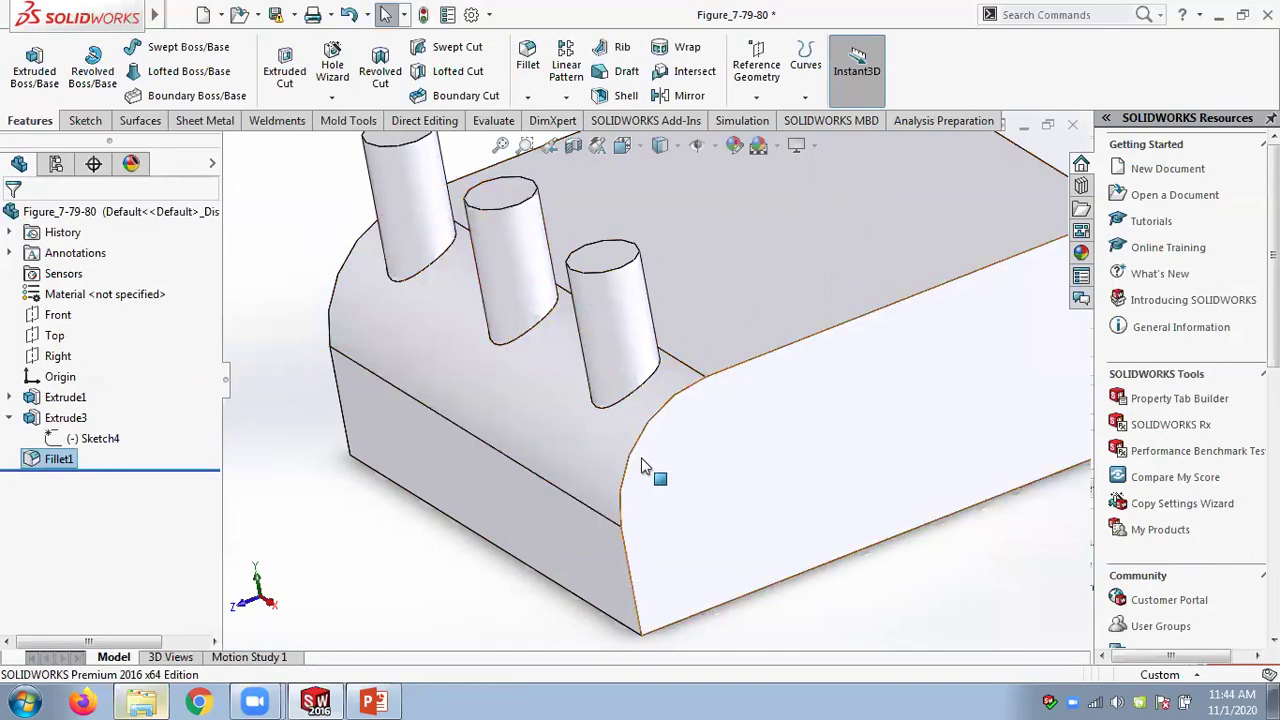
{"action": "scroll", "coordinate": [645, 457], "scroll_direction": "up", "scroll_amount": 3}
{"action": "middle_click_drag", "start_coordinate": [723, 423], "coordinate": [860, 443]}
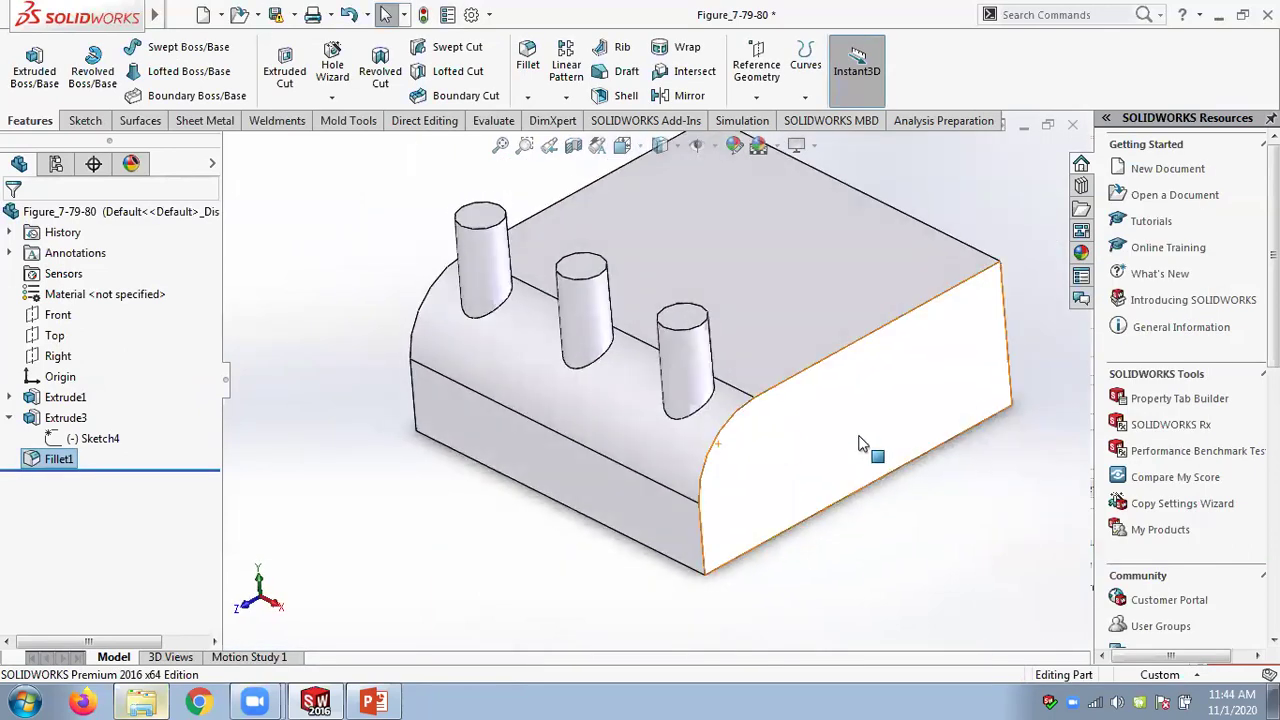
Switch to the PowerPoint presentation and go back to the Creating Fillets slide, number 8
{"action": "left_click", "coordinate": [378, 701]}
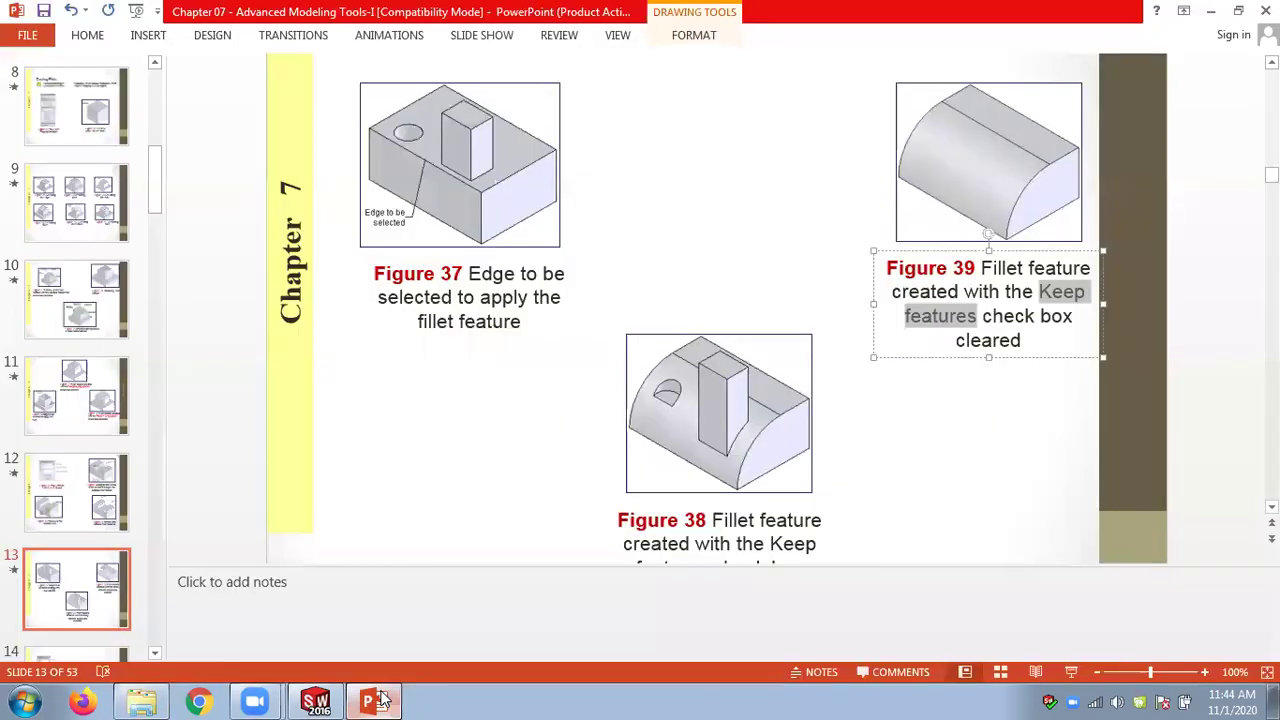
{"action": "left_click", "coordinate": [229, 456]}
{"action": "key", "text": "Up"}
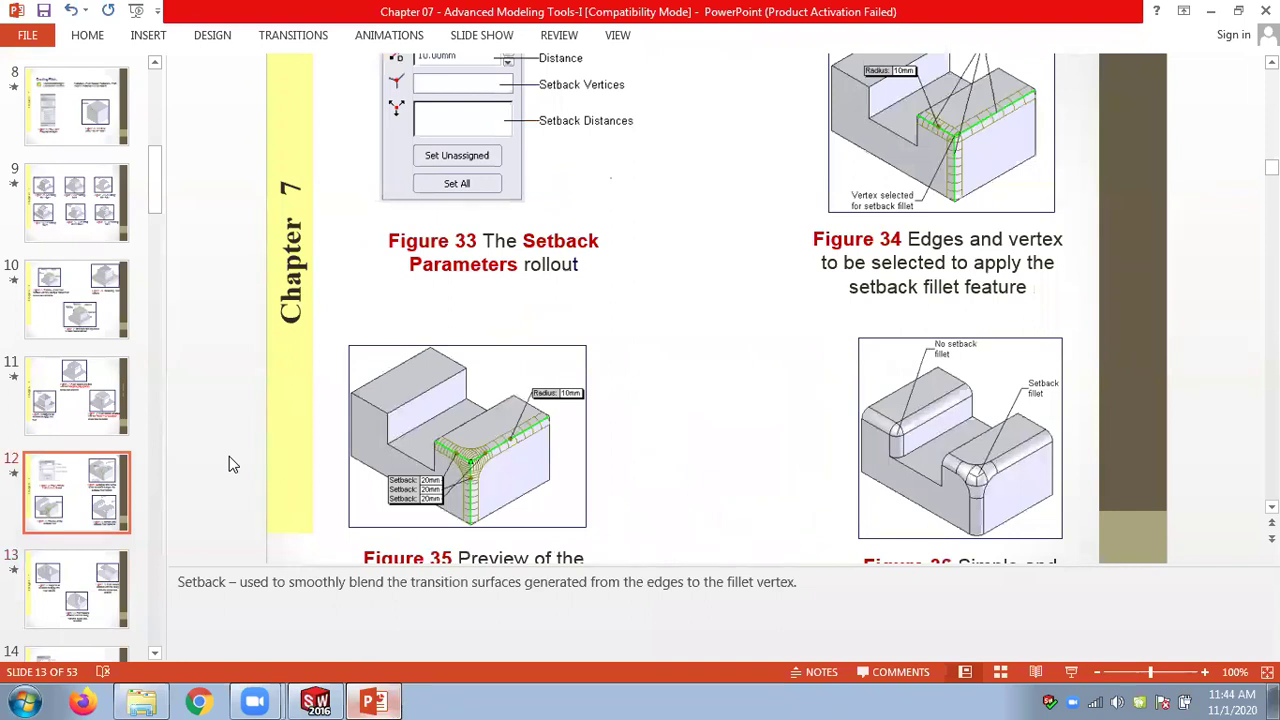
{"action": "key", "text": "Up"}
{"action": "key", "text": "Up"}
{"action": "key", "text": "Up"}
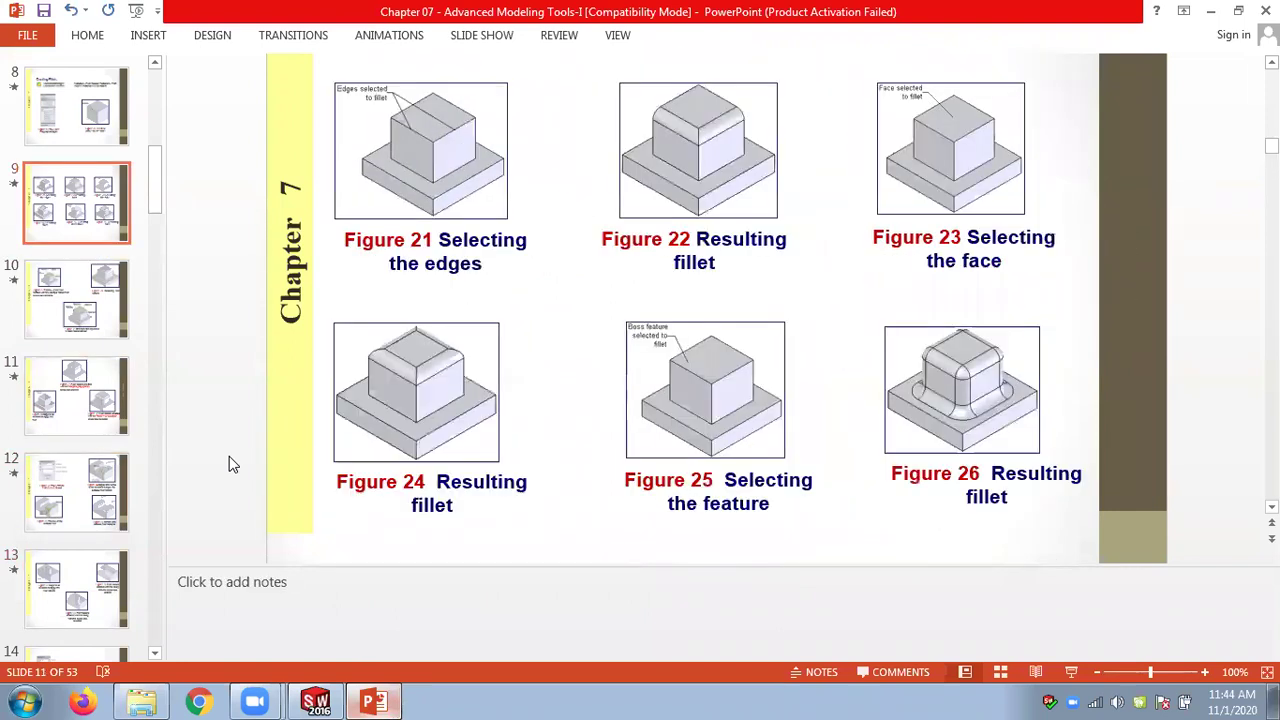
{"action": "key", "text": "Up"}
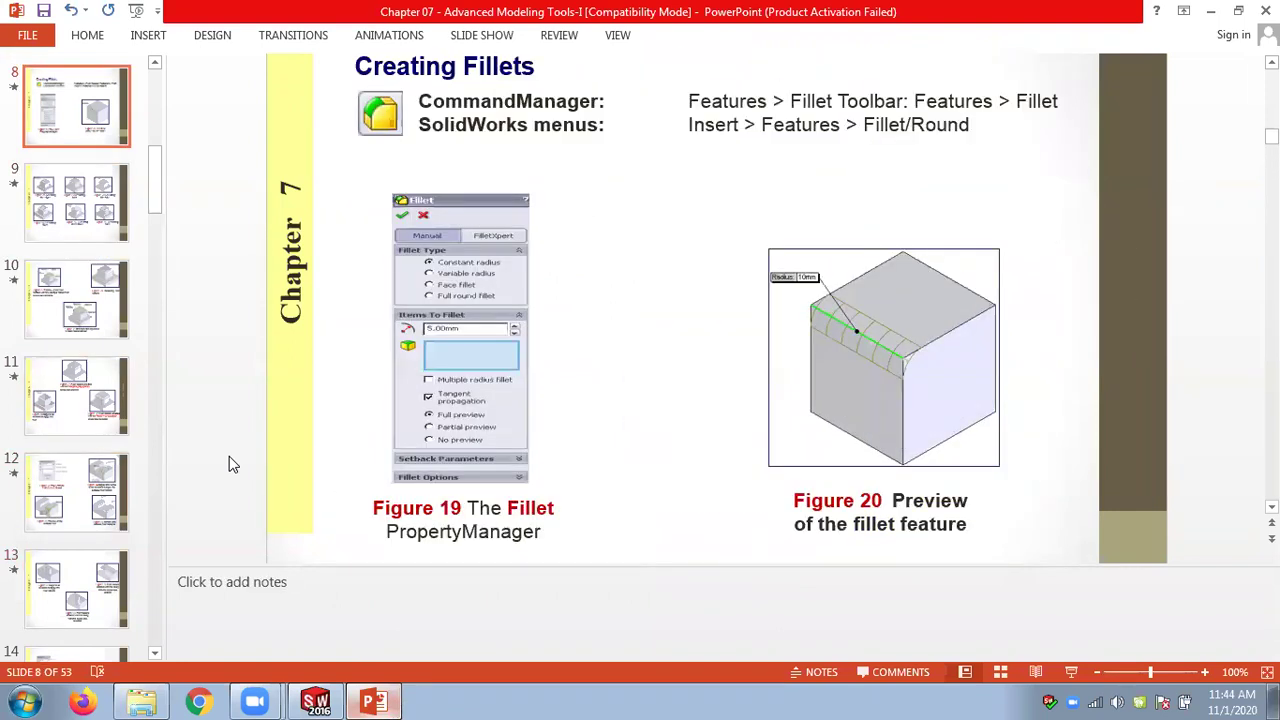
Review the fillet slides on selection, multiple radius, tangent propagation, setback and Keep features, ending at the variable radius preview on slide 15
{"action": "key", "text": "Down"}
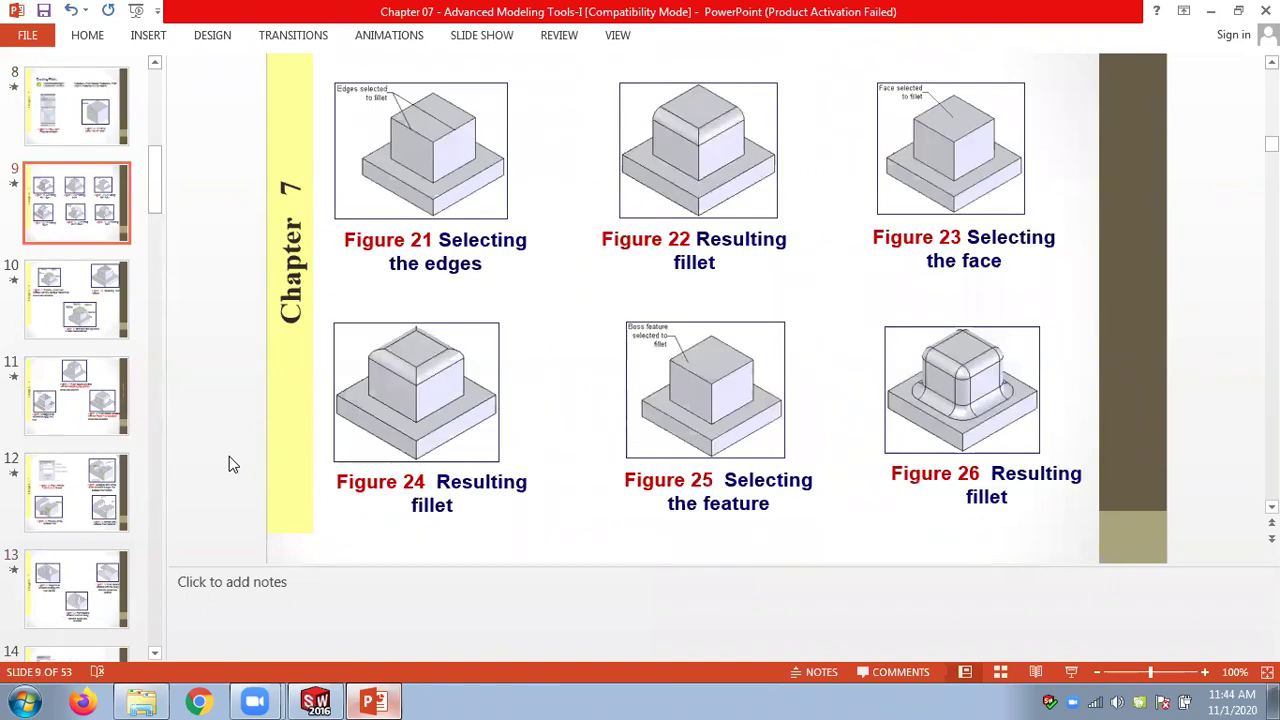
{"action": "key", "text": "Down"}
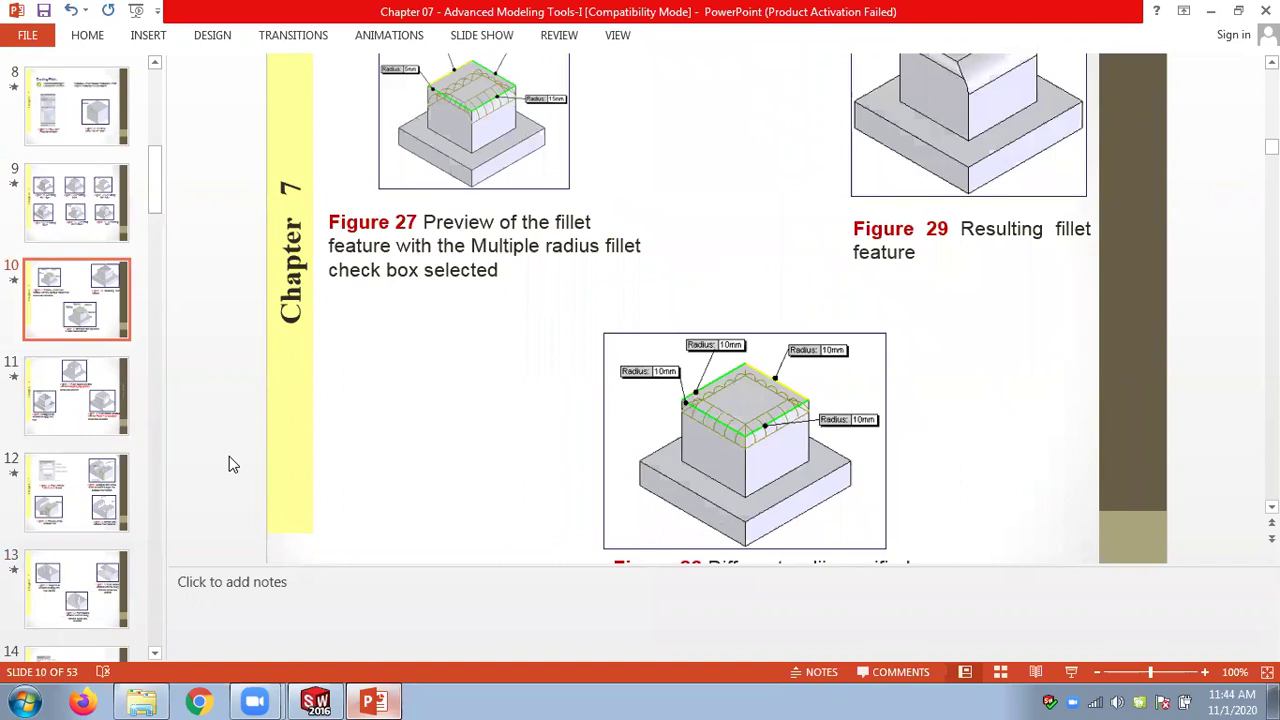
{"action": "key", "text": "Down"}
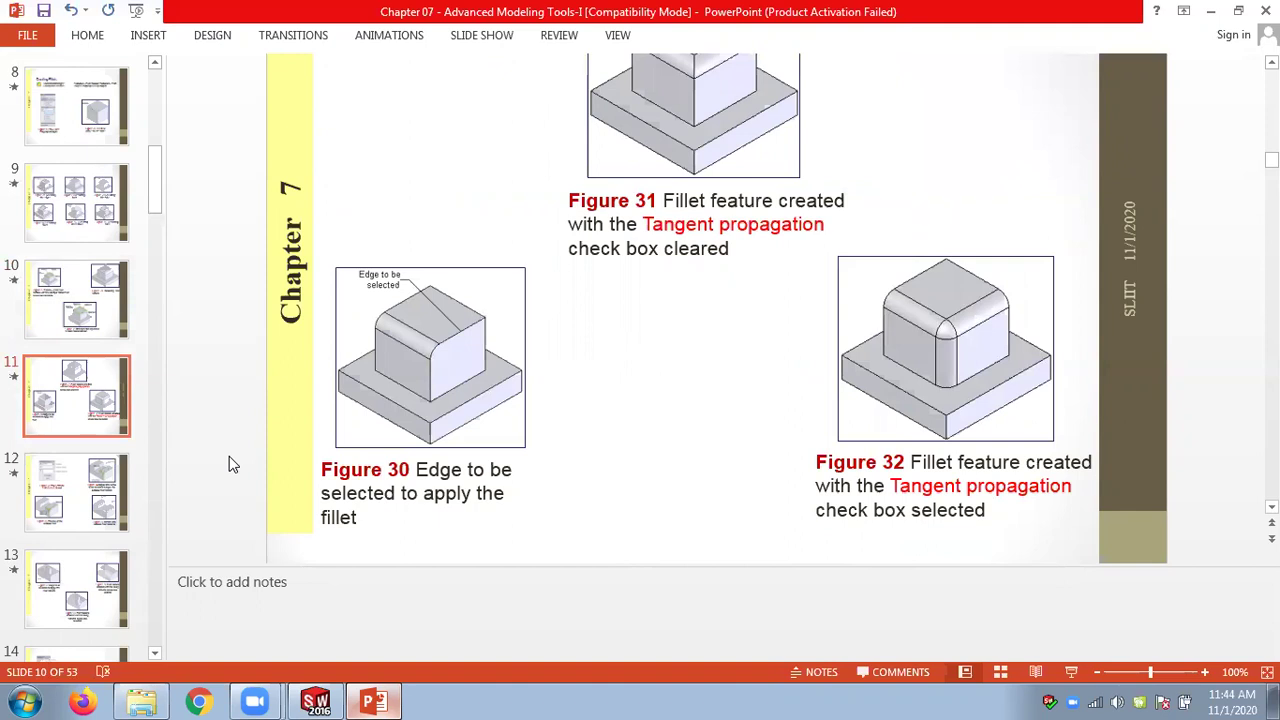
{"action": "key", "text": "Down"}
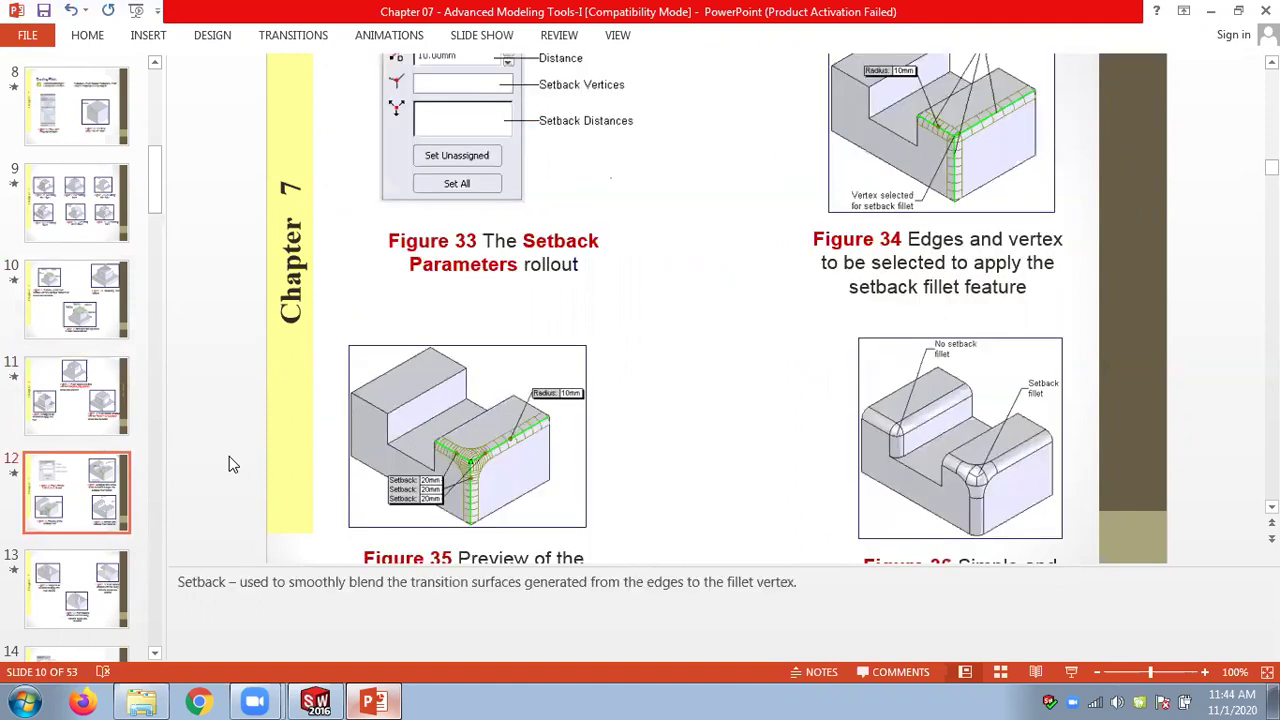
{"action": "key", "text": "Down"}
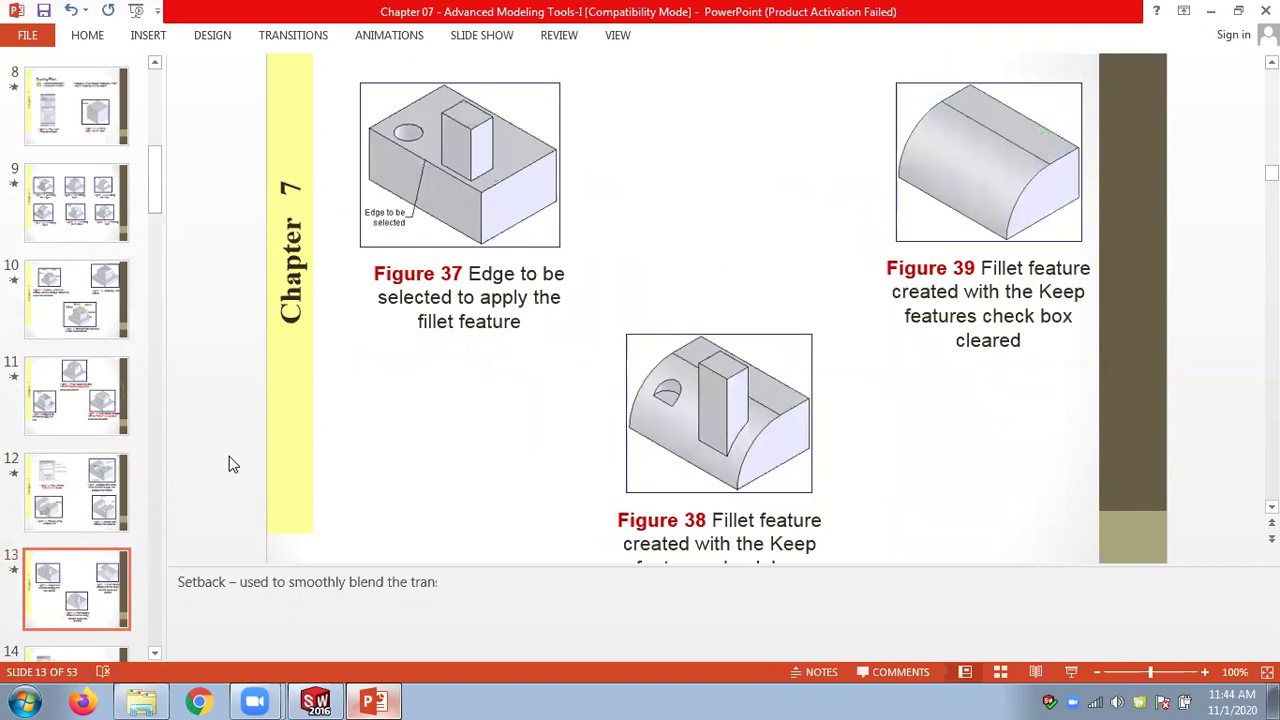
{"action": "key", "text": "Down"}
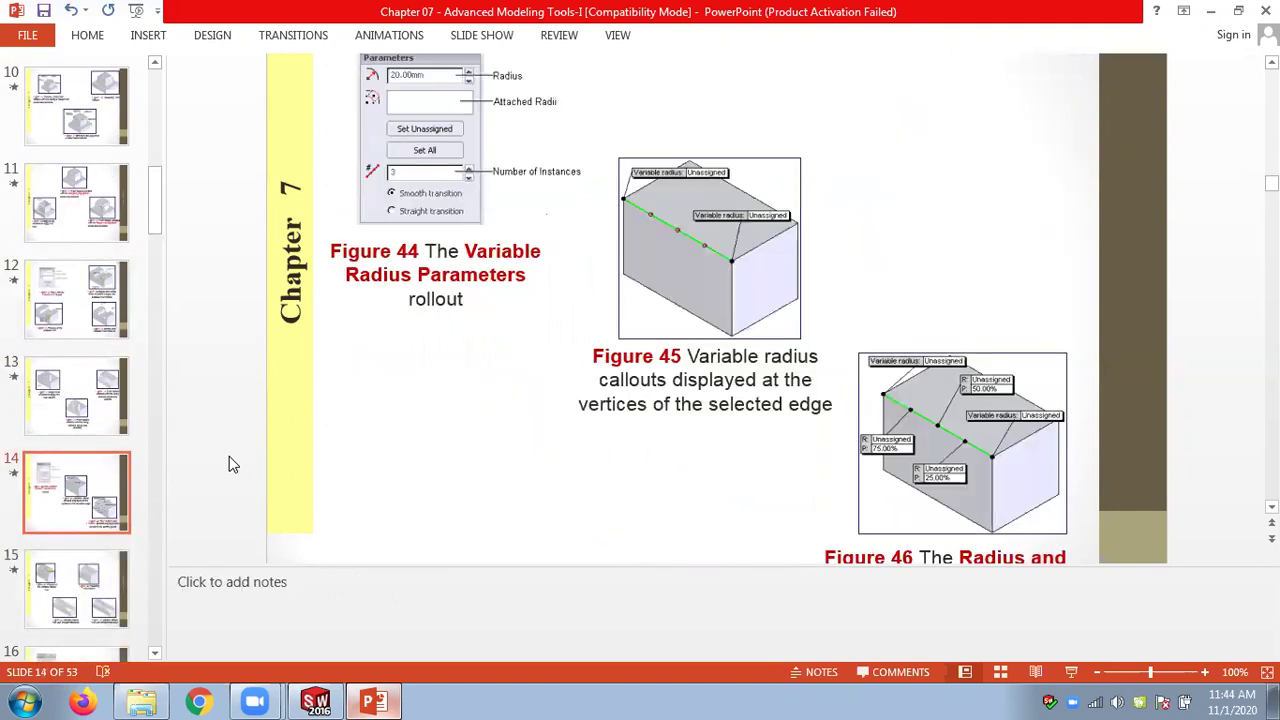
{"action": "key", "text": "Down"}
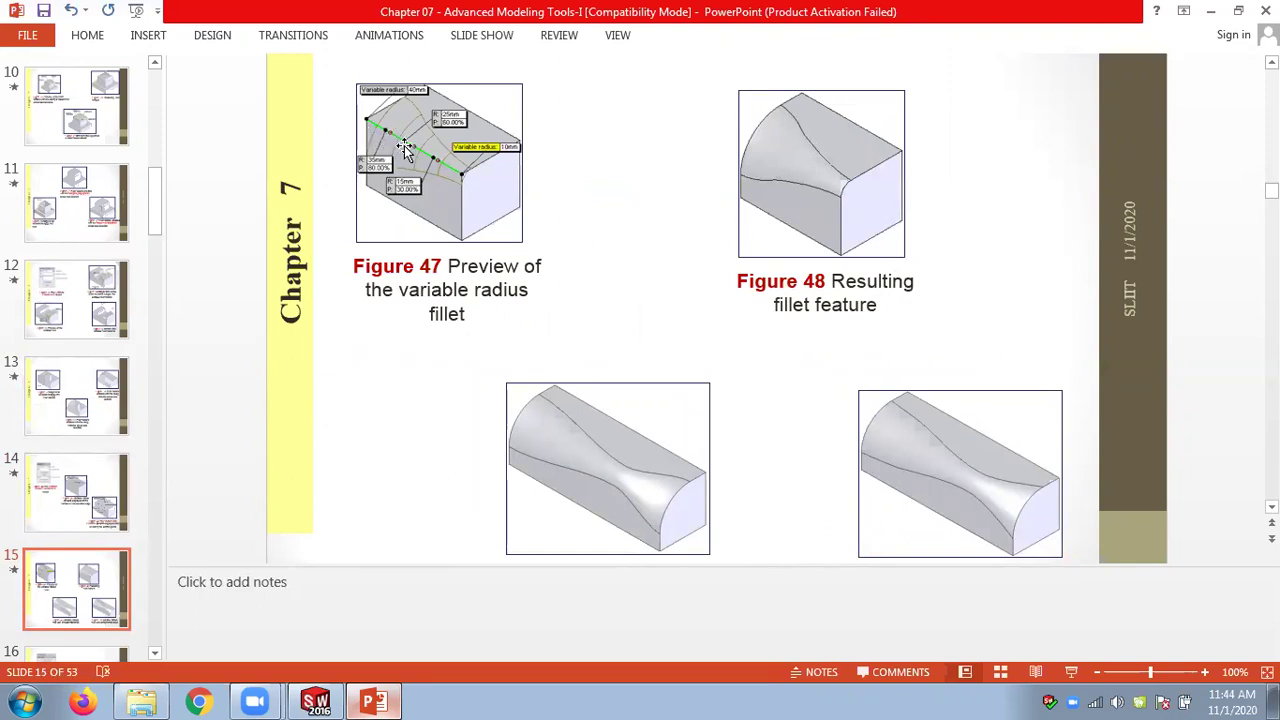
Switch to SOLIDWORKS and start a variable size fillet on the block's top edge opposite the three cylinders
{"action": "left_click", "coordinate": [318, 701]}
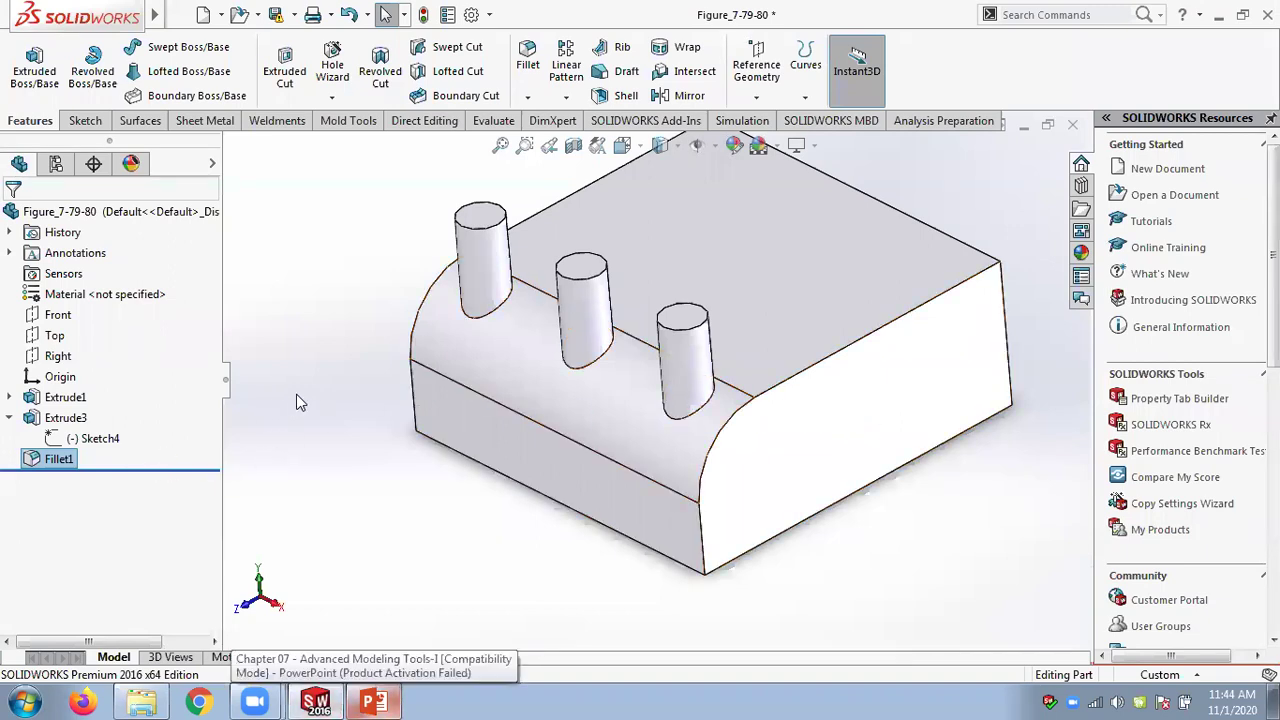
{"action": "middle_click_drag", "start_coordinate": [726, 429], "coordinate": [855, 435]}
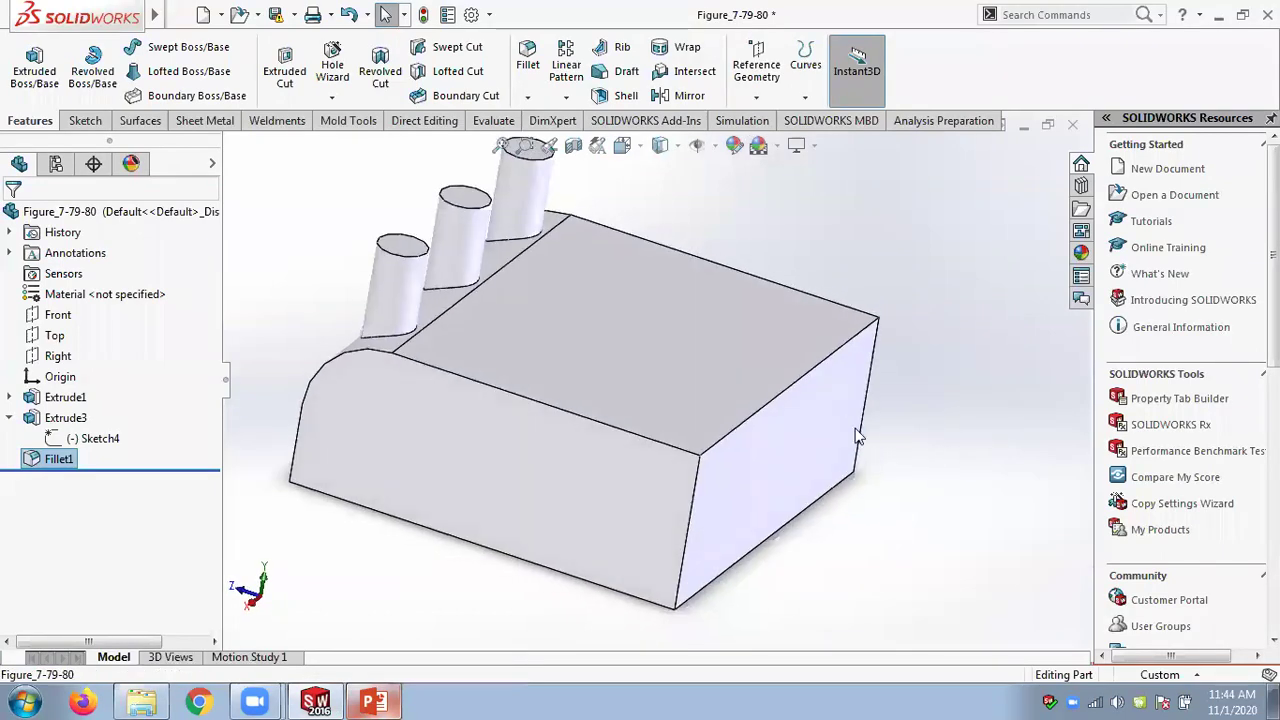
{"action": "scroll", "coordinate": [820, 462], "scroll_direction": "down", "scroll_amount": 3}
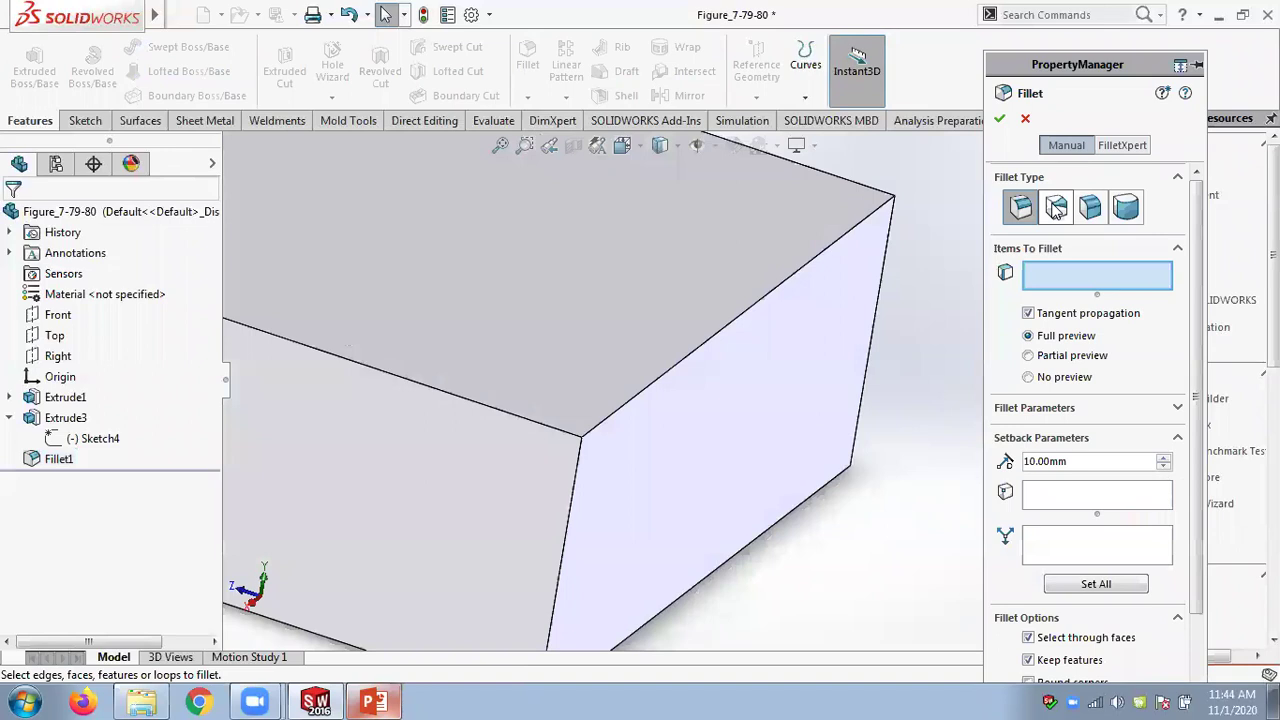
{"action": "left_click", "coordinate": [1057, 208]}
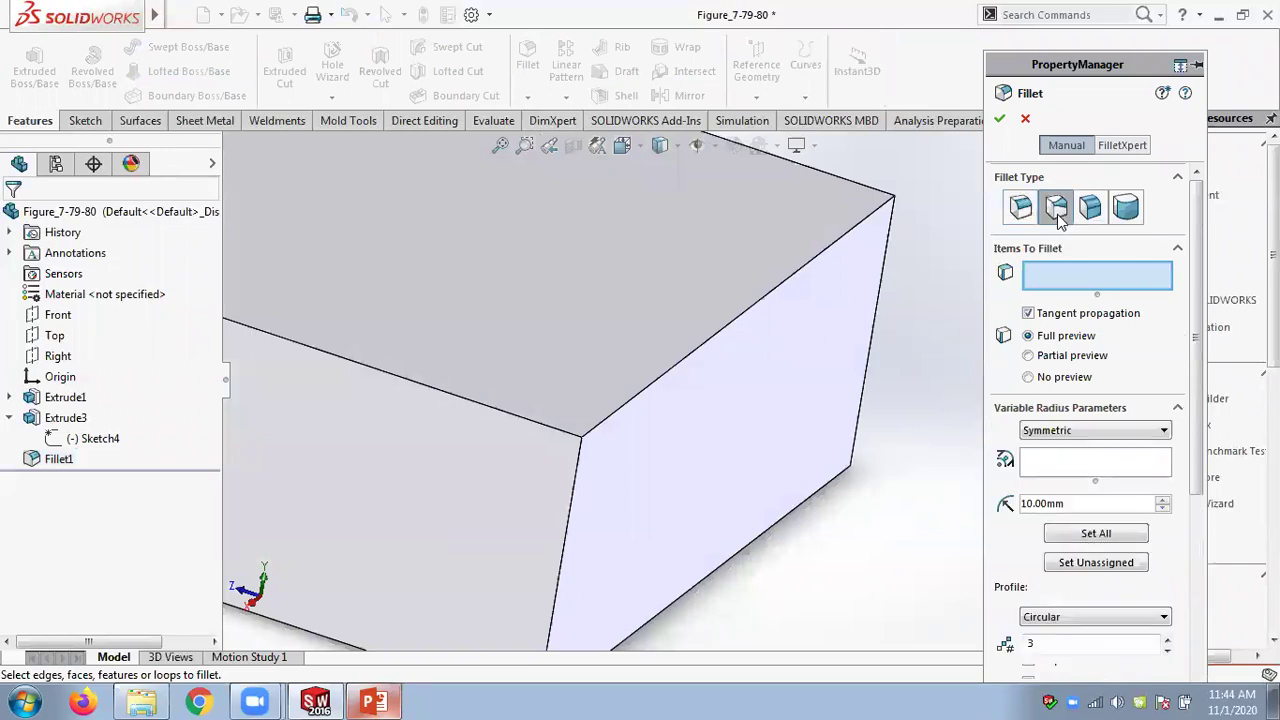
{"action": "left_click", "coordinate": [648, 398]}
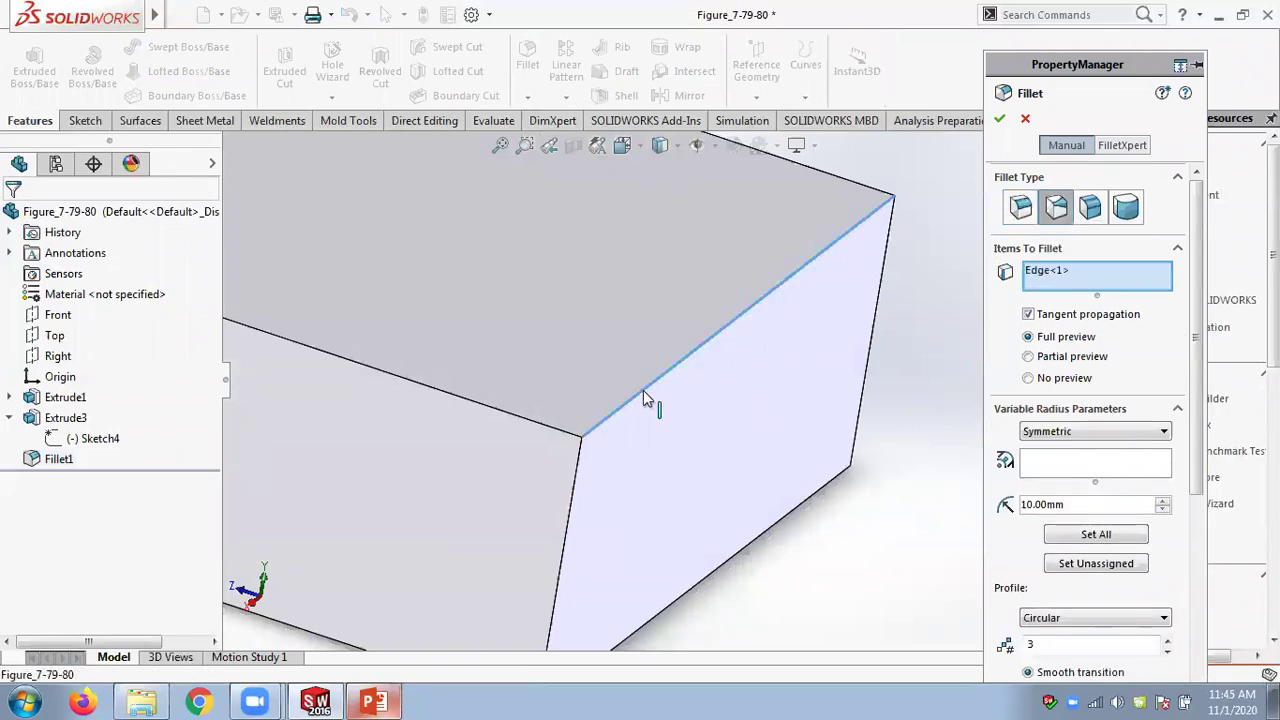
Set the variable radius to 10 mm at the edge's near end and 5 mm at its far end
{"action": "scroll", "coordinate": [763, 420], "scroll_direction": "up", "scroll_amount": 3}
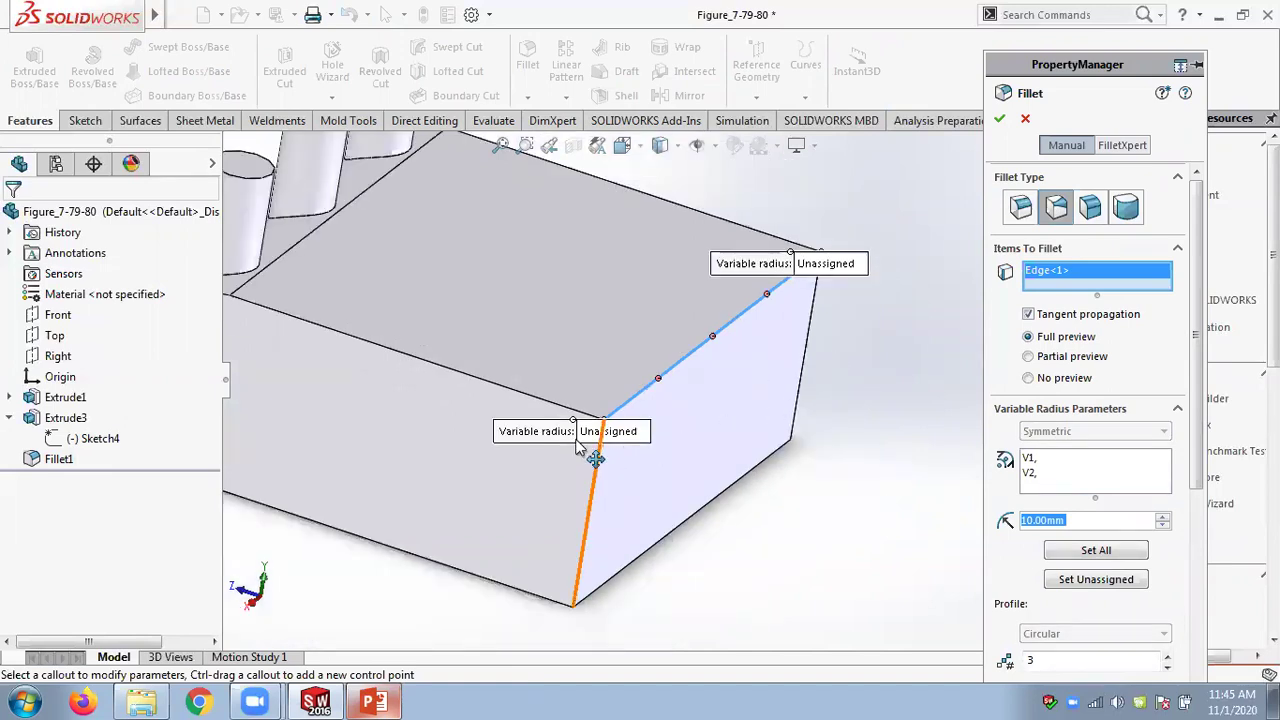
{"action": "left_click", "coordinate": [626, 433]}
{"action": "type", "text": "1"}
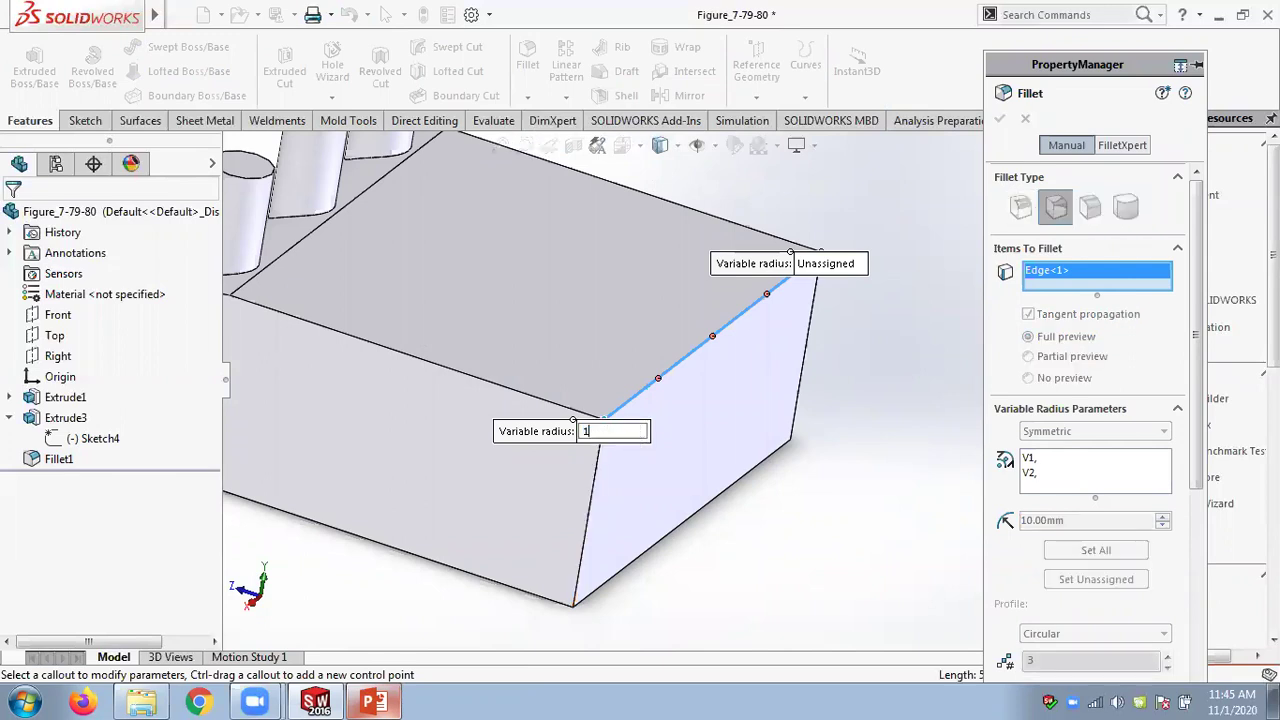
{"action": "type", "text": "0"}
{"action": "key", "text": "Return"}
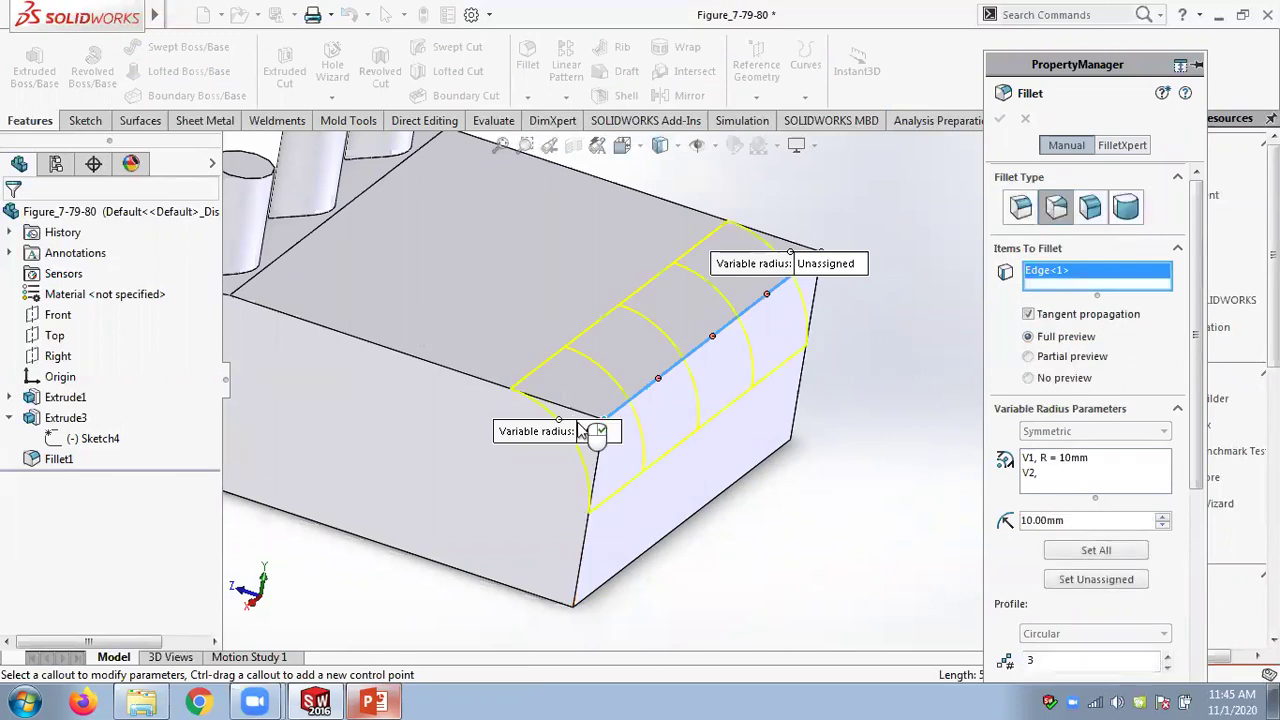
{"action": "left_click", "coordinate": [843, 275]}
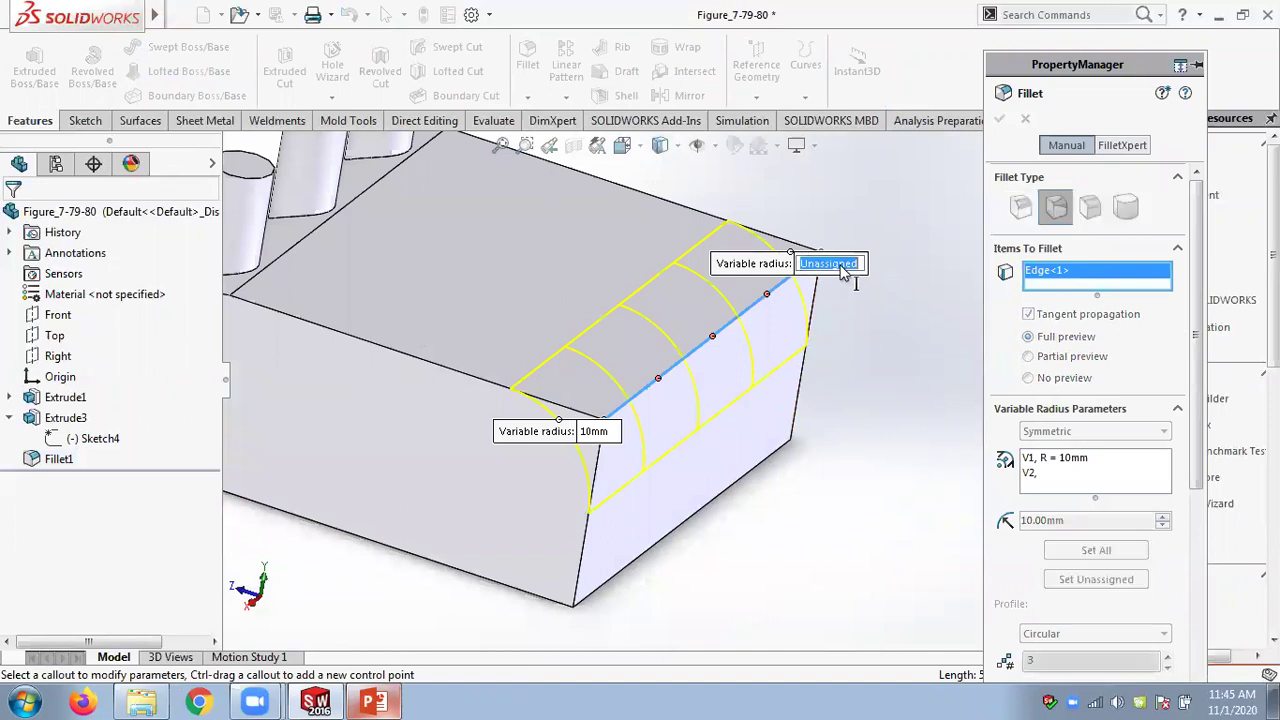
{"action": "type", "text": "5"}
{"action": "key", "text": "Return"}
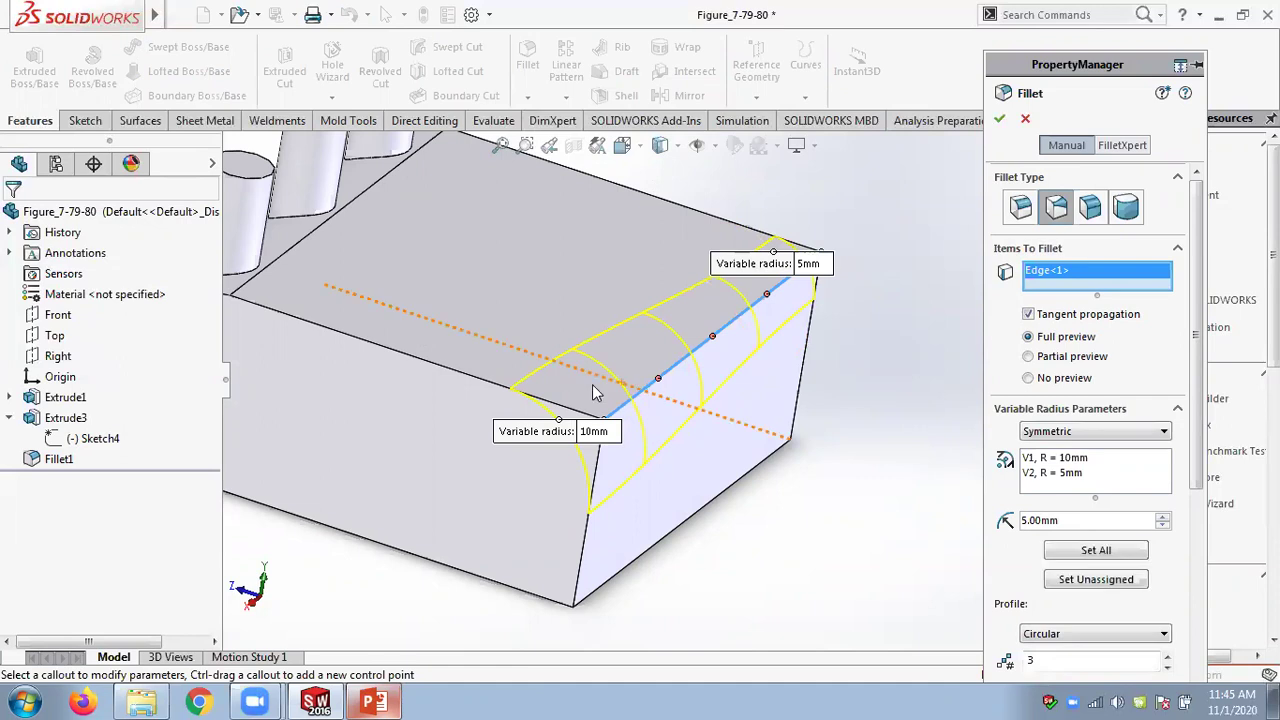
Activate the control point at 25% along the edge and set its radius to 14 mm
{"action": "scroll", "coordinate": [851, 338], "scroll_direction": "down", "scroll_amount": 1}
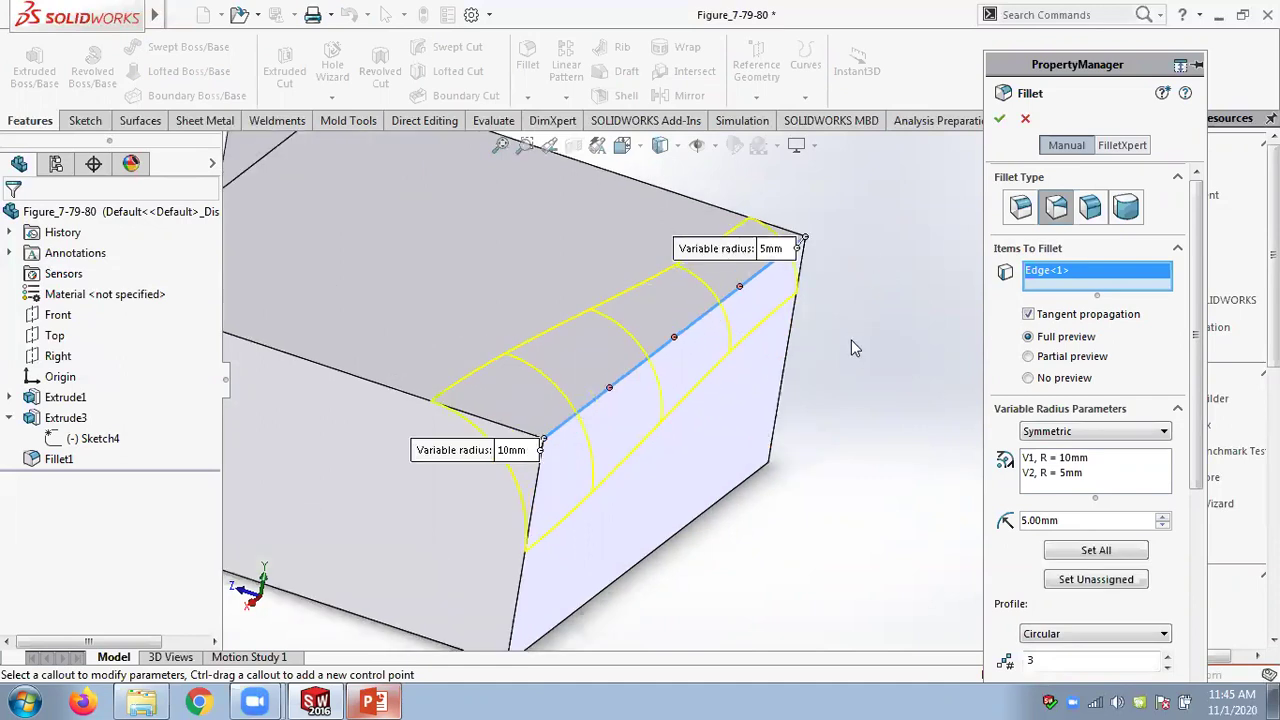
{"action": "left_click", "coordinate": [609, 389]}
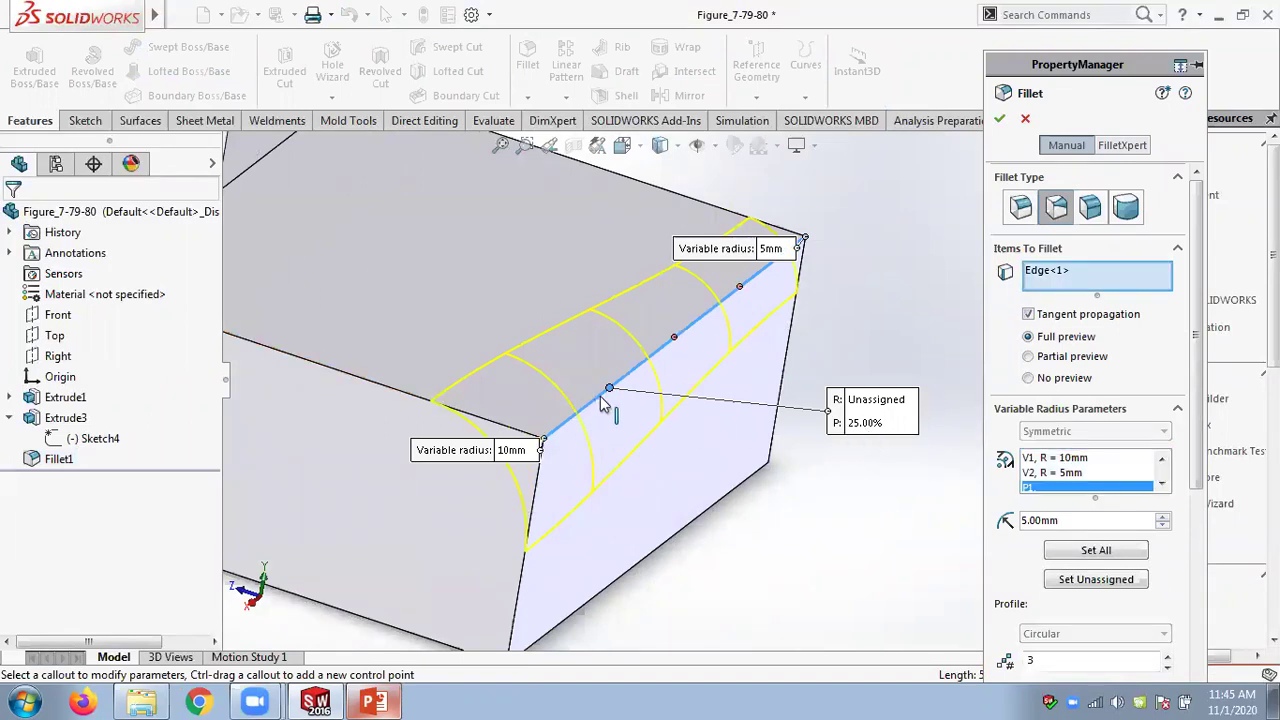
{"action": "left_click", "coordinate": [879, 401]}
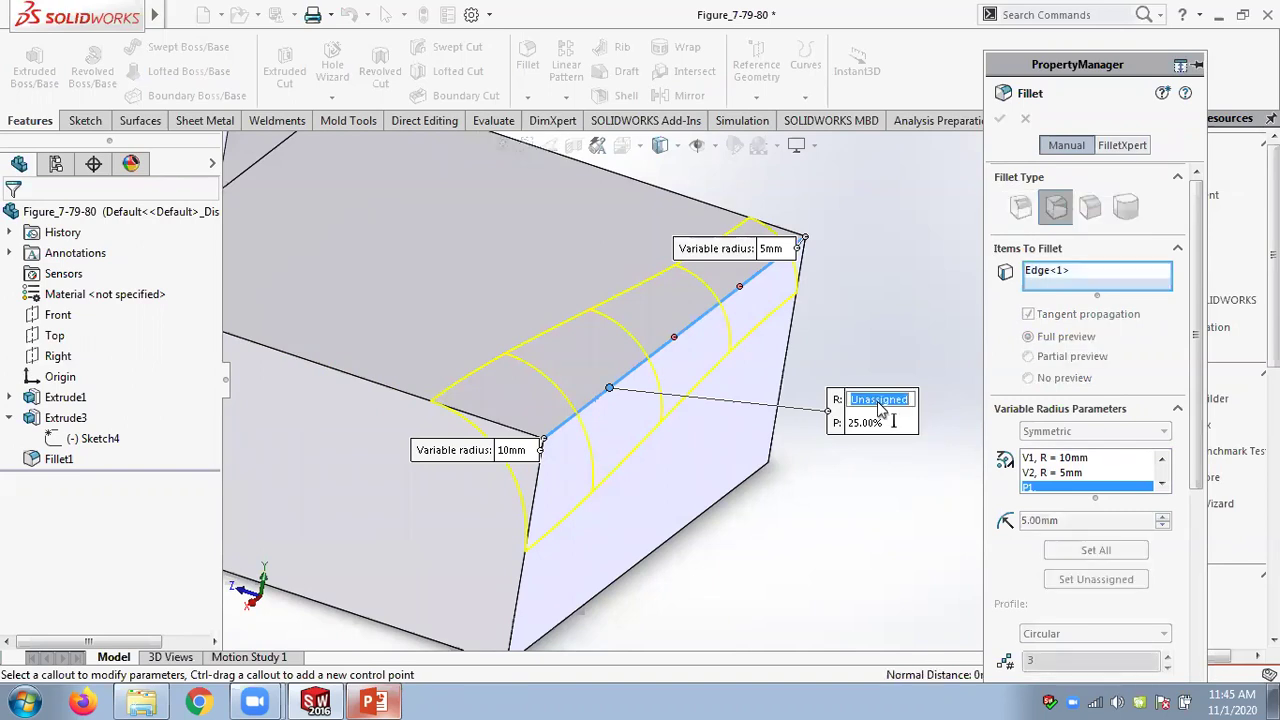
{"action": "type", "text": "14"}
{"action": "key", "text": "Return"}
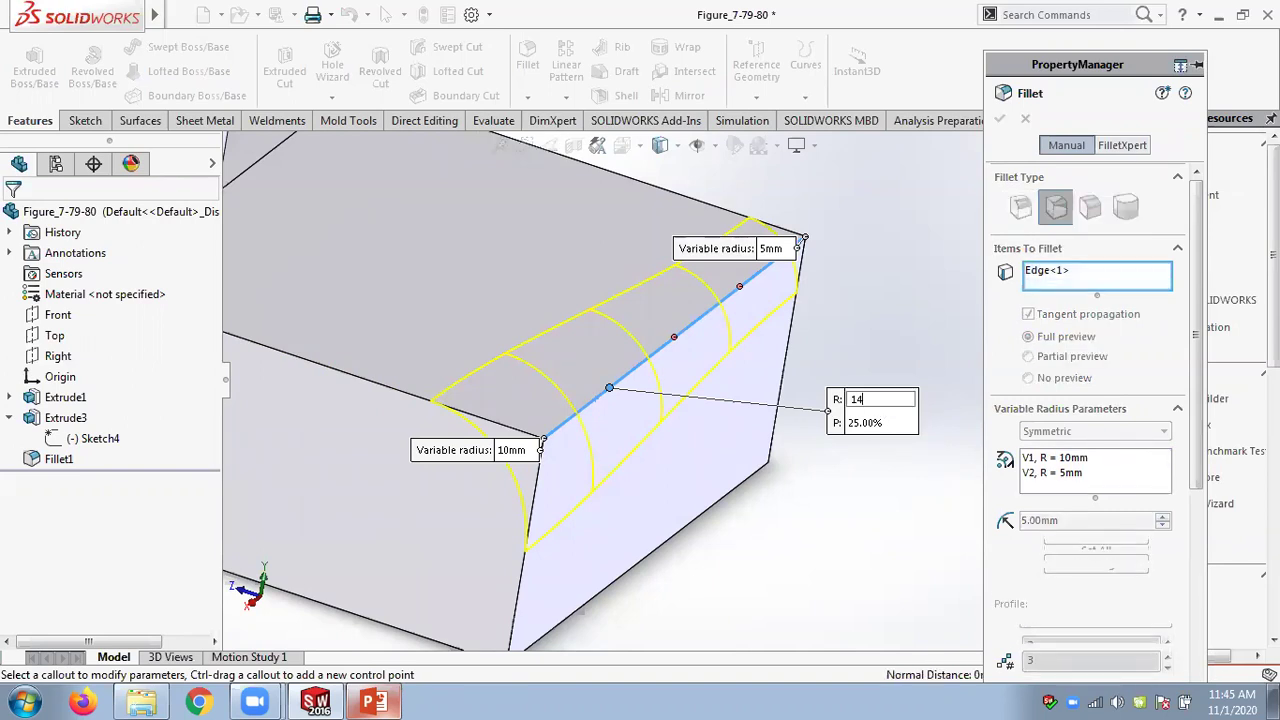
Activate the control point at 50% along the edge and open its radius for editing
{"action": "left_click", "coordinate": [675, 340]}
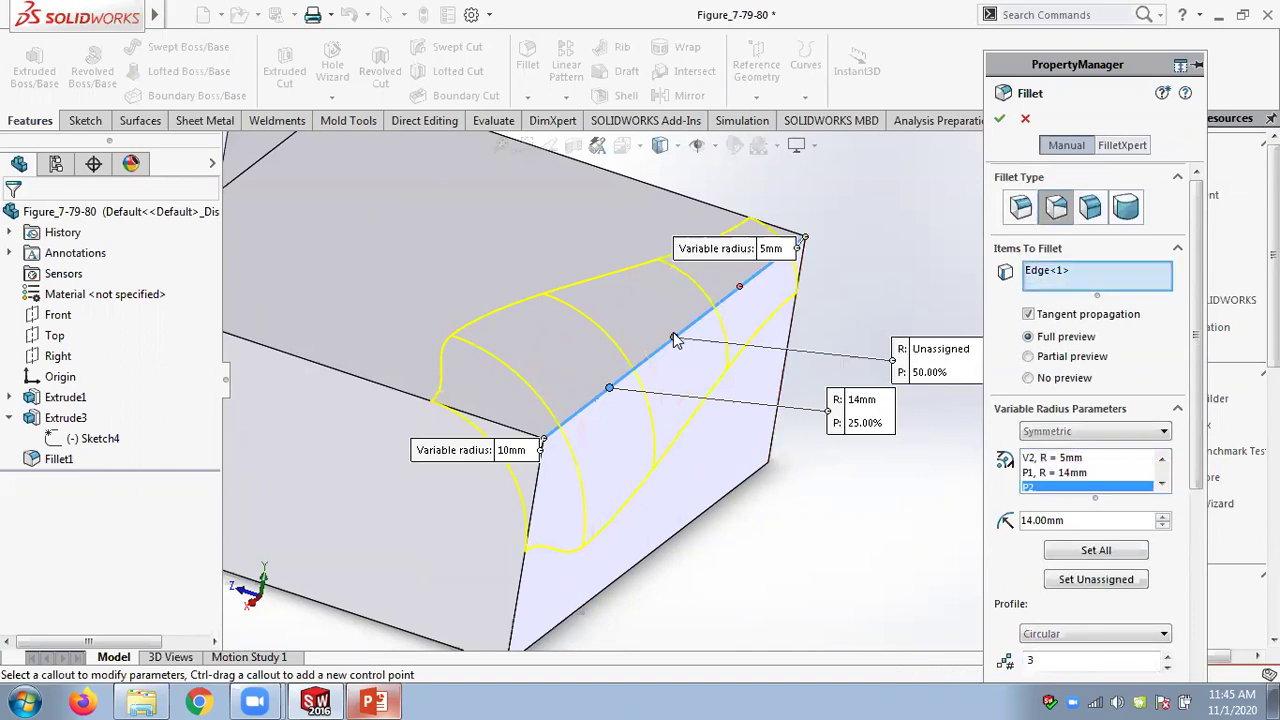
{"action": "left_click", "coordinate": [932, 352]}
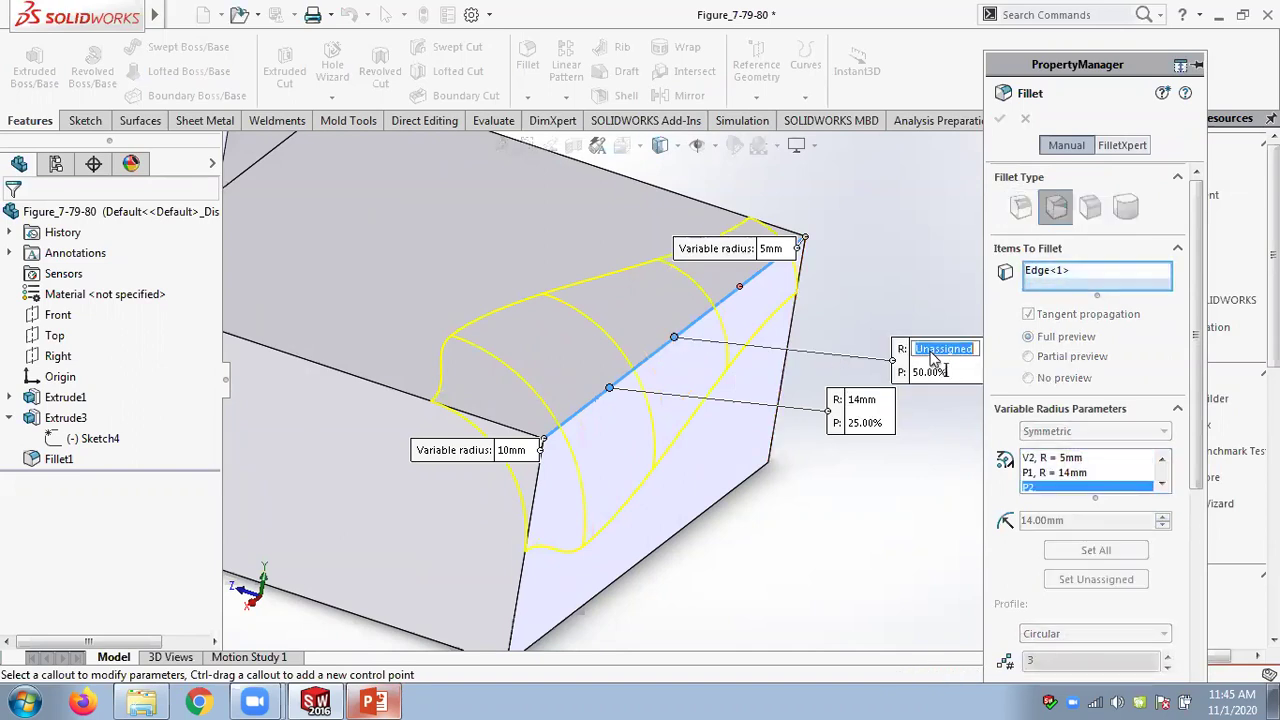
Set the radius at the 50% control point to 10 mm and the number of instances to 5
{"action": "type", "text": "1"}
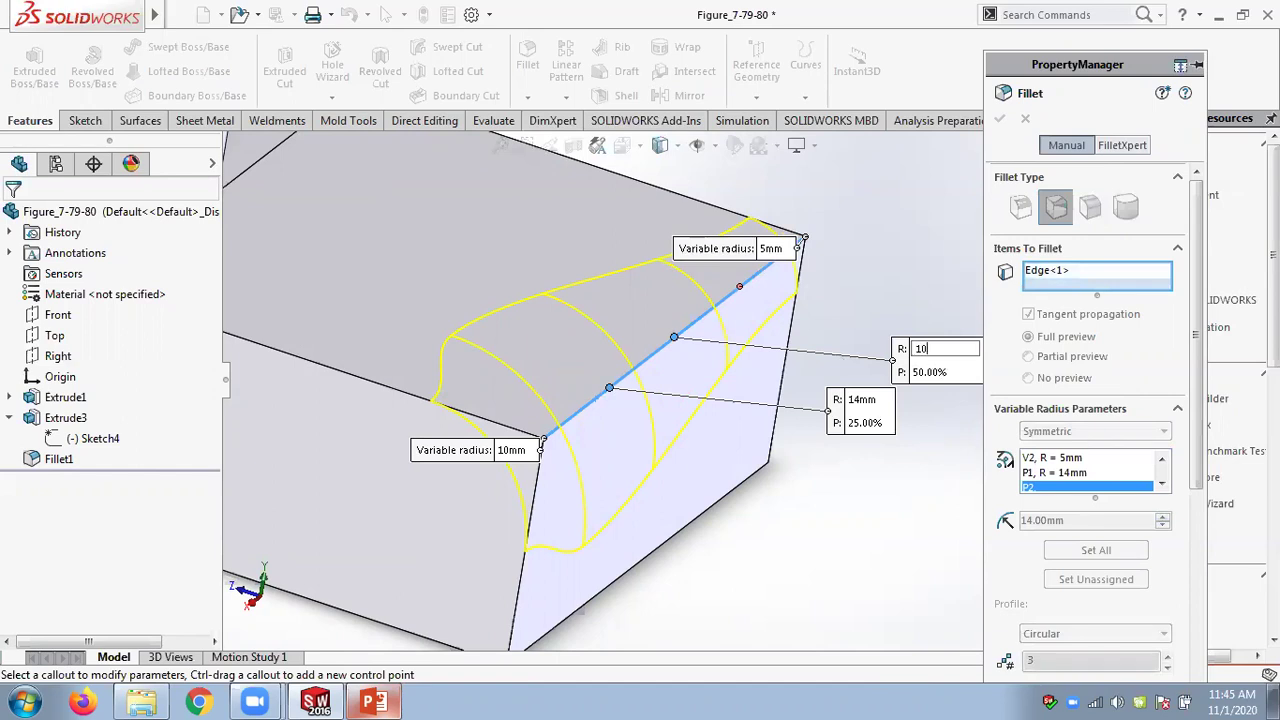
{"action": "type", "text": "0"}
{"action": "key", "text": "Return"}
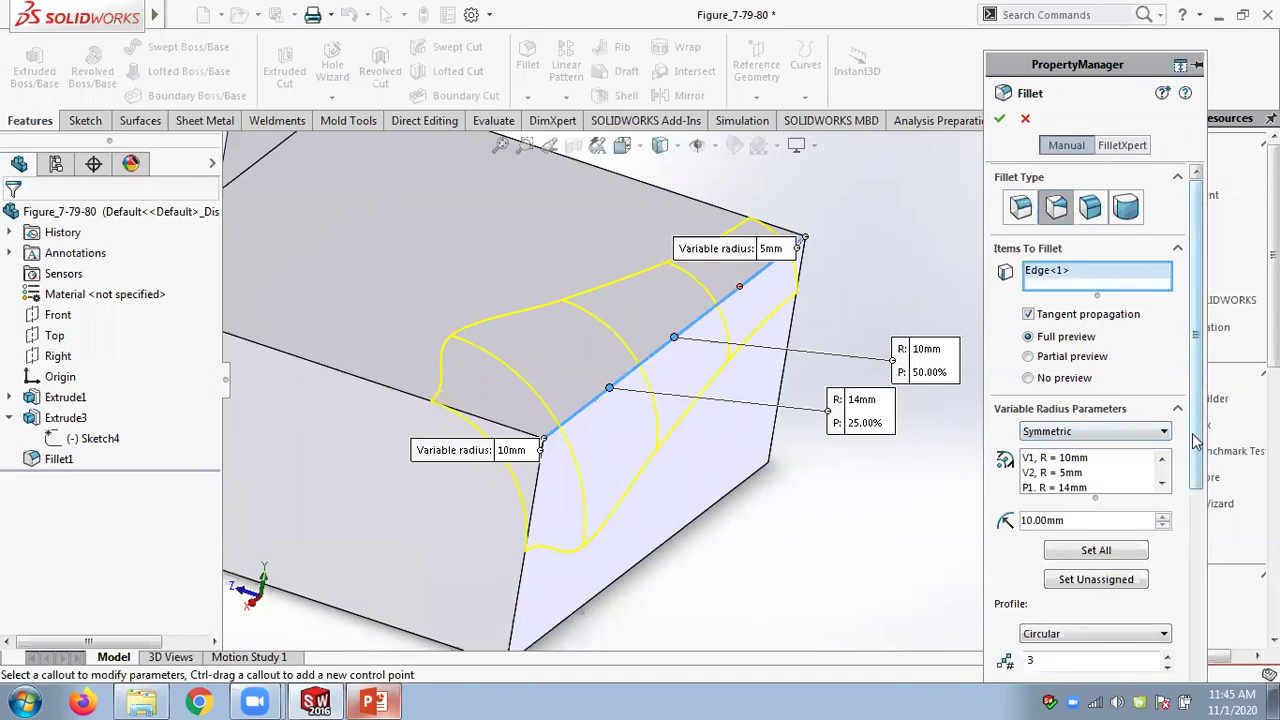
{"action": "scroll", "coordinate": [1196, 440], "scroll_direction": "down", "scroll_amount": 4}
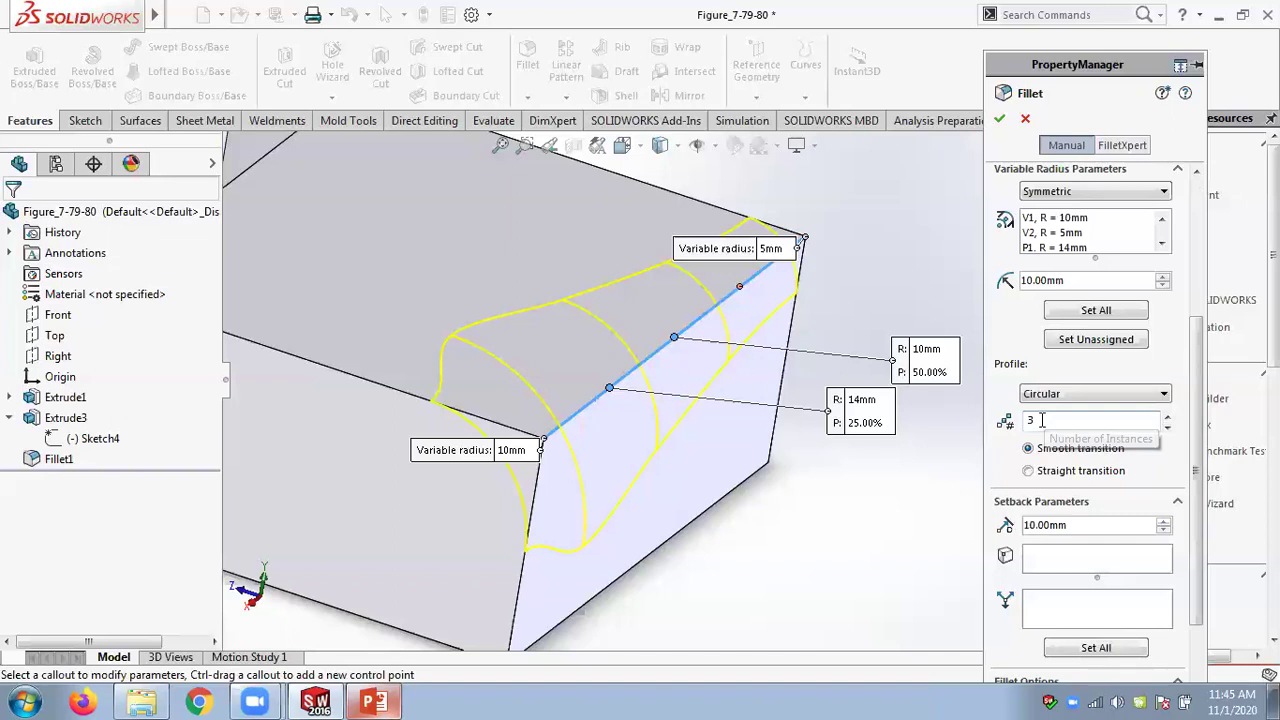
{"action": "left_click", "coordinate": [1167, 417]}
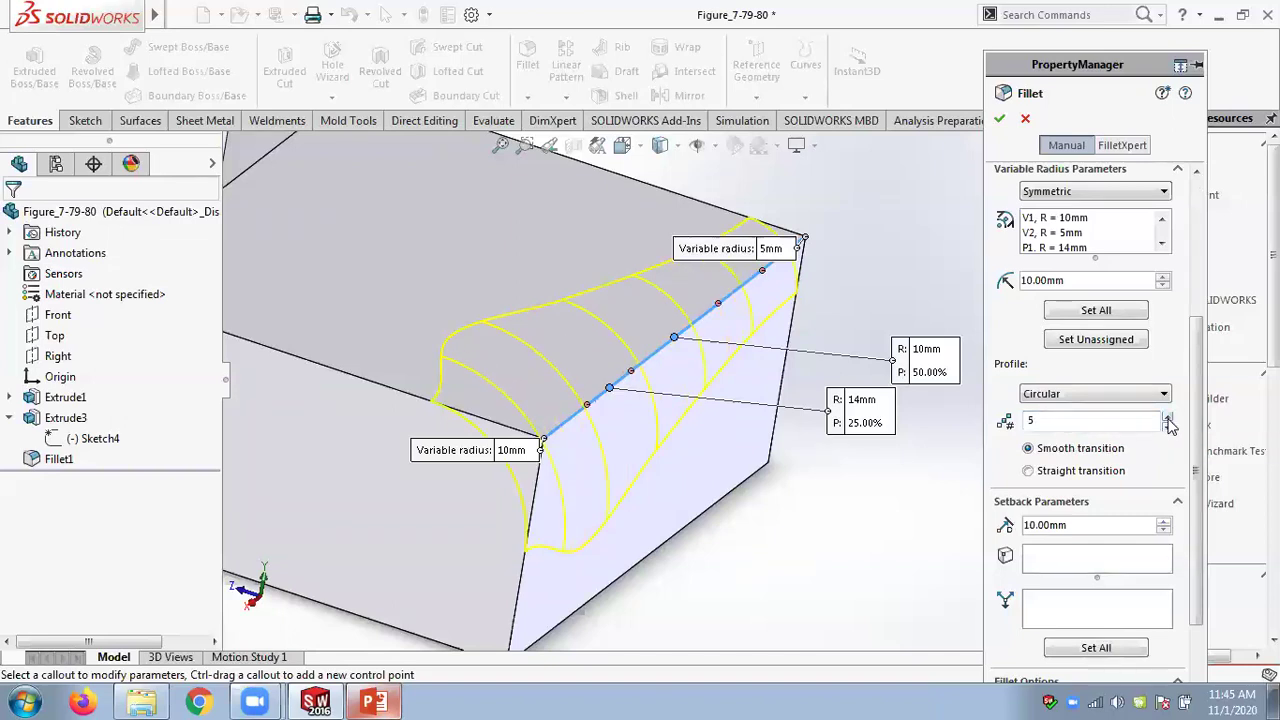
Add a control point at 66.67% of the edge and give it a 2 mm radius
{"action": "left_click", "coordinate": [717, 303]}
{"action": "left_click", "coordinate": [958, 316]}
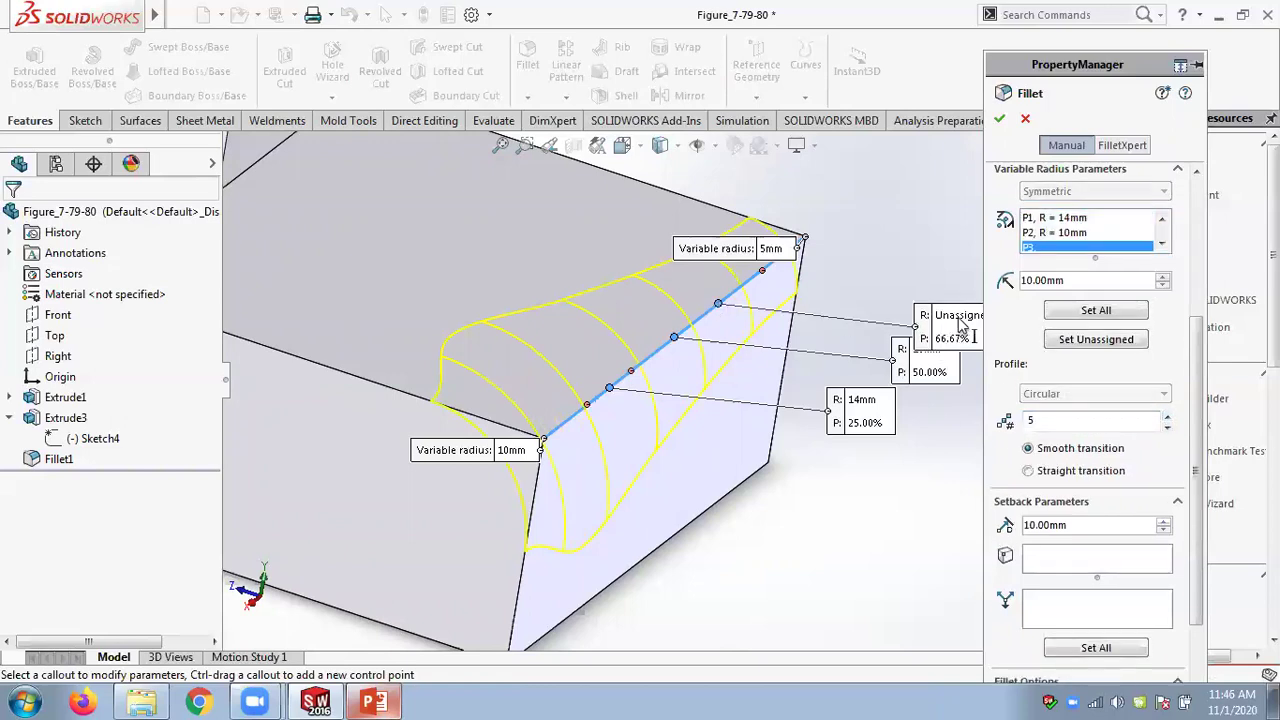
{"action": "type", "text": "2"}
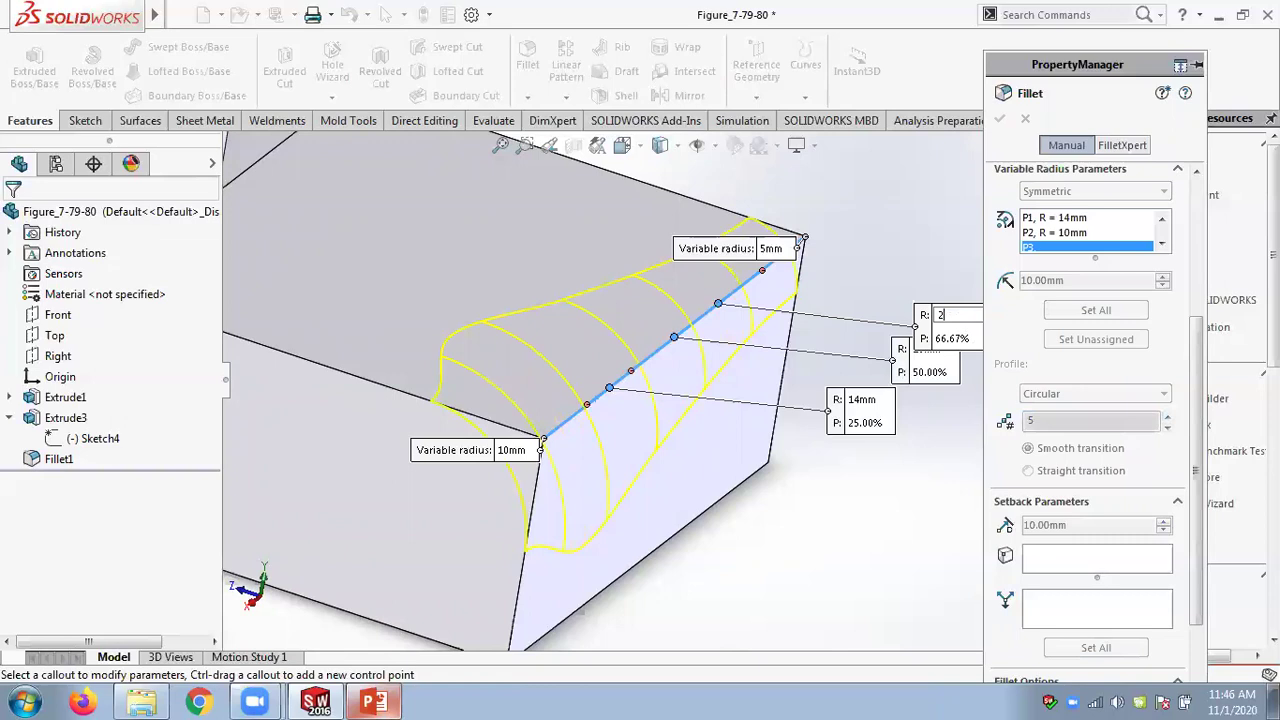
{"action": "left_click", "coordinate": [966, 315]}
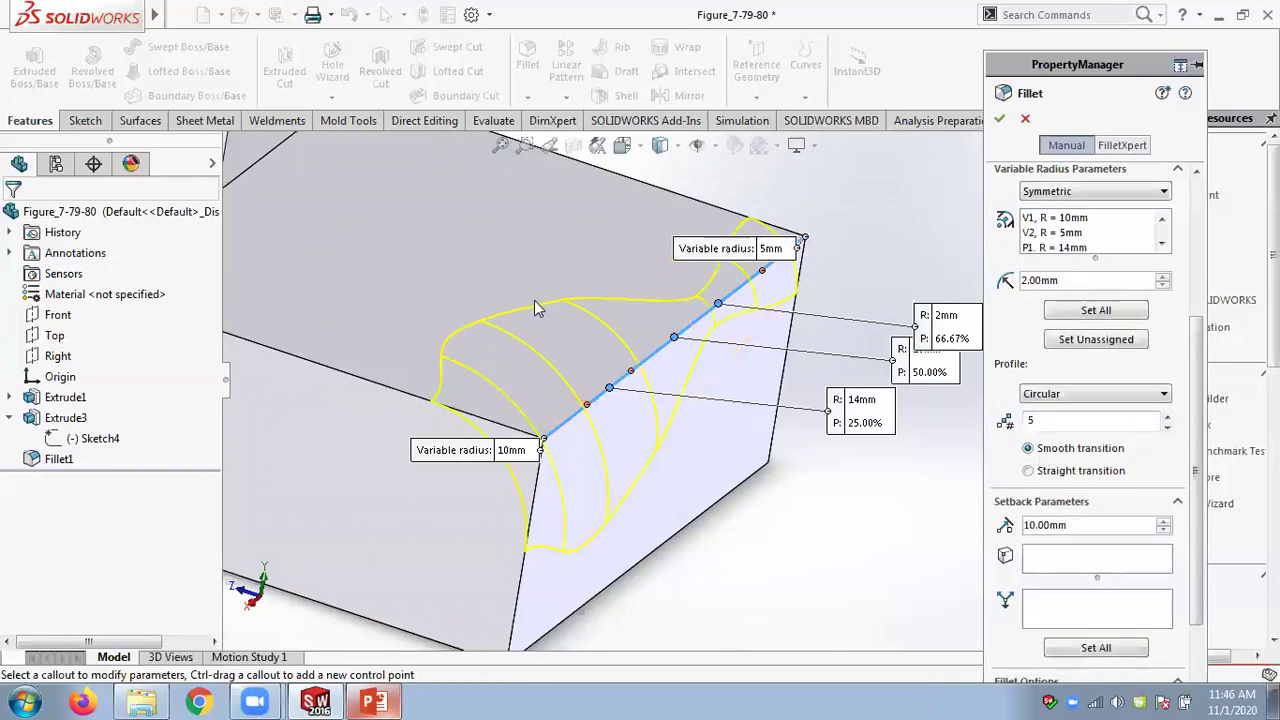
Compare the smooth and straight transitions on the variable radius fillet with 5 instances
{"action": "left_click", "coordinate": [1028, 471]}
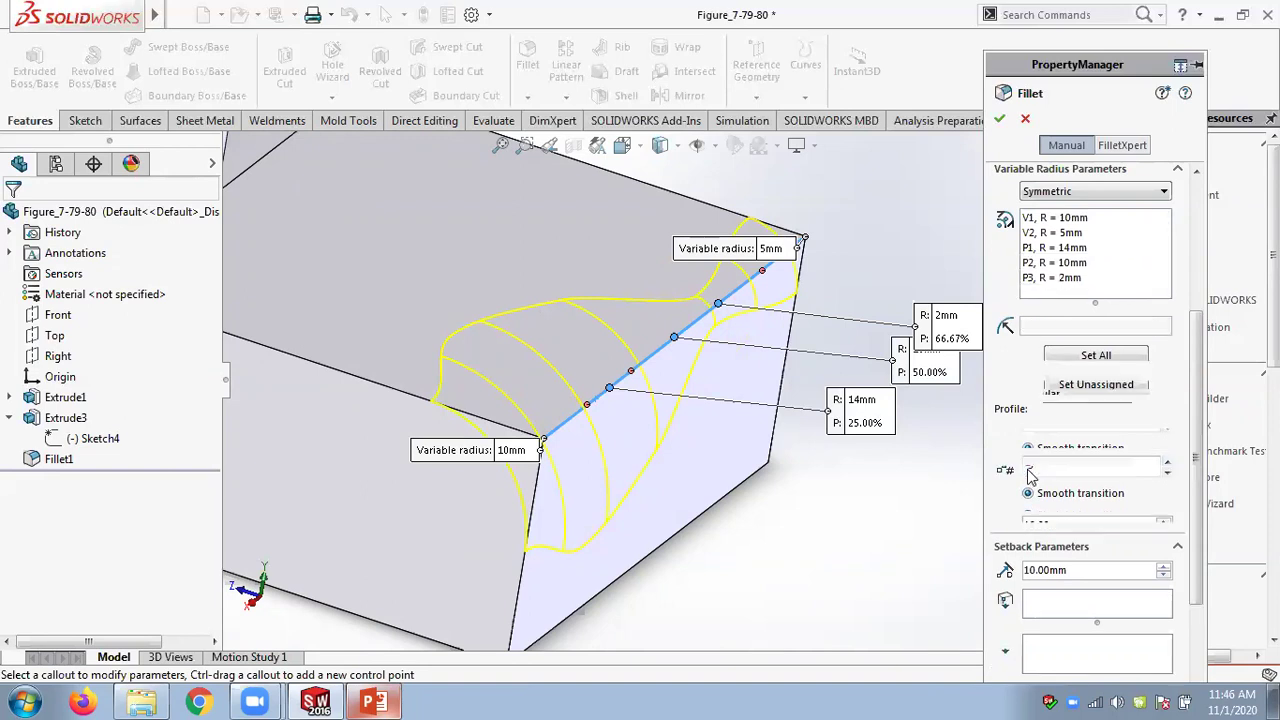
{"action": "left_click", "coordinate": [1030, 467]}
{"action": "type", "text": "5"}
{"action": "left_click", "coordinate": [1028, 493]}
{"action": "left_click", "coordinate": [1028, 516]}
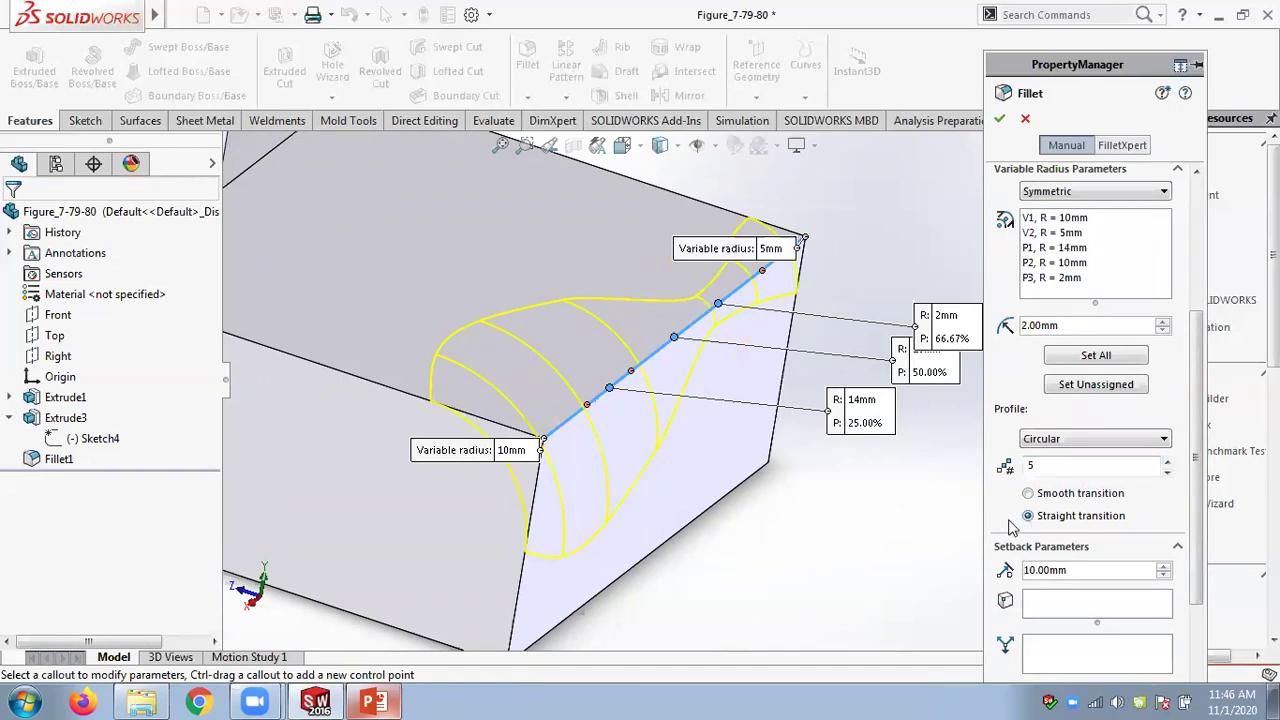
{"action": "left_click", "coordinate": [1028, 494]}
Delete the control point at 66.67% from the variable radius fillet
{"action": "left_click", "coordinate": [1060, 278]}
{"action": "right_click", "coordinate": [1060, 278]}
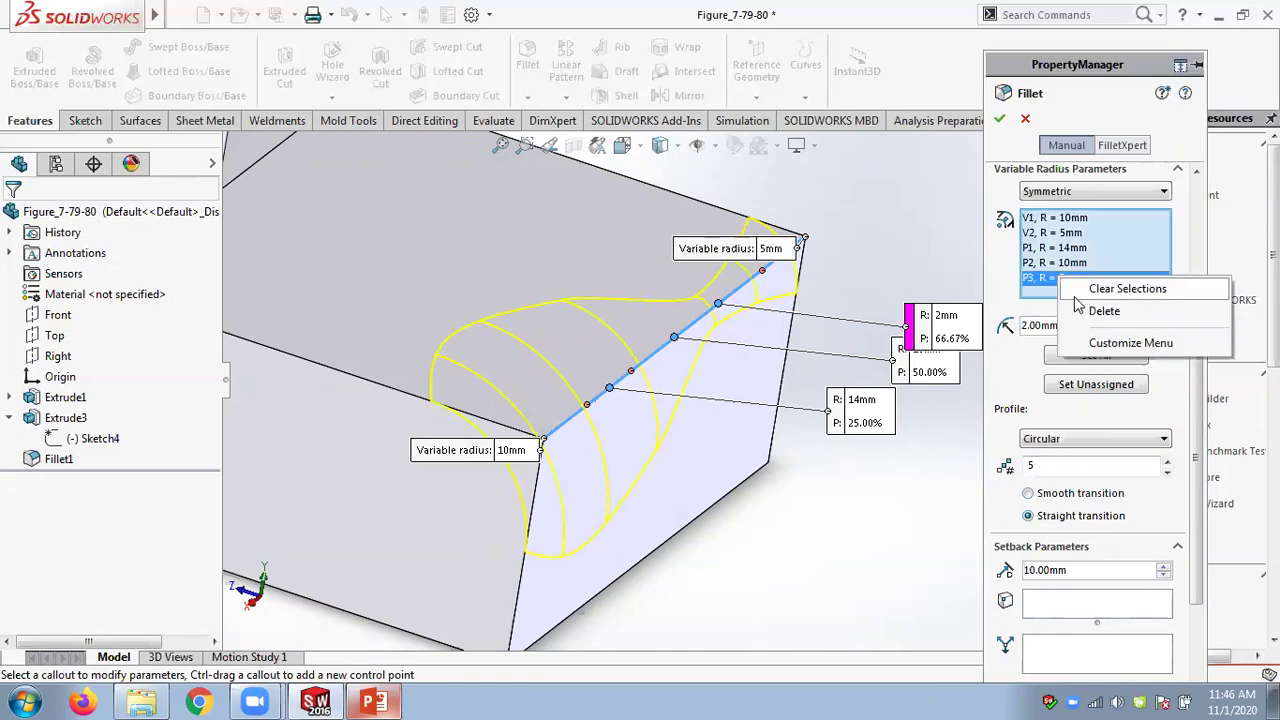
{"action": "left_click", "coordinate": [1095, 309]}
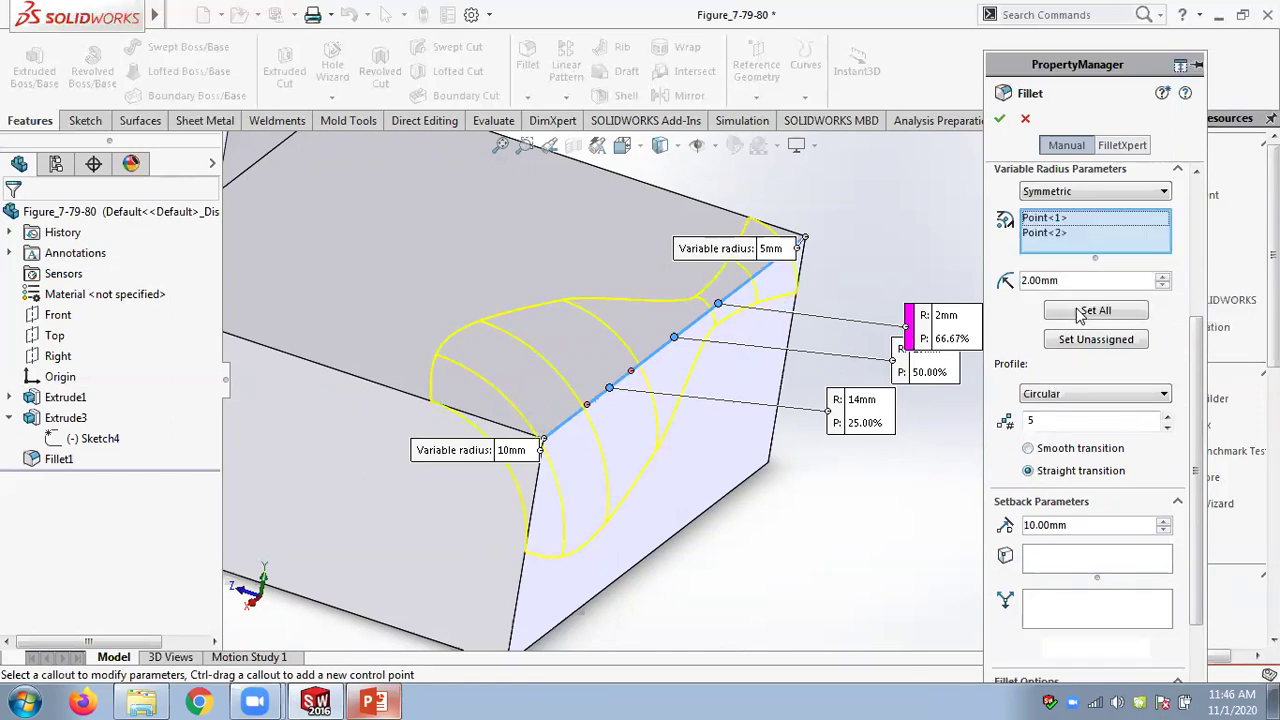
Use the straight transition, position the 14 mm radius control point at 30% of the edge, and create the variable radius fillet
{"action": "left_click", "coordinate": [1028, 448]}
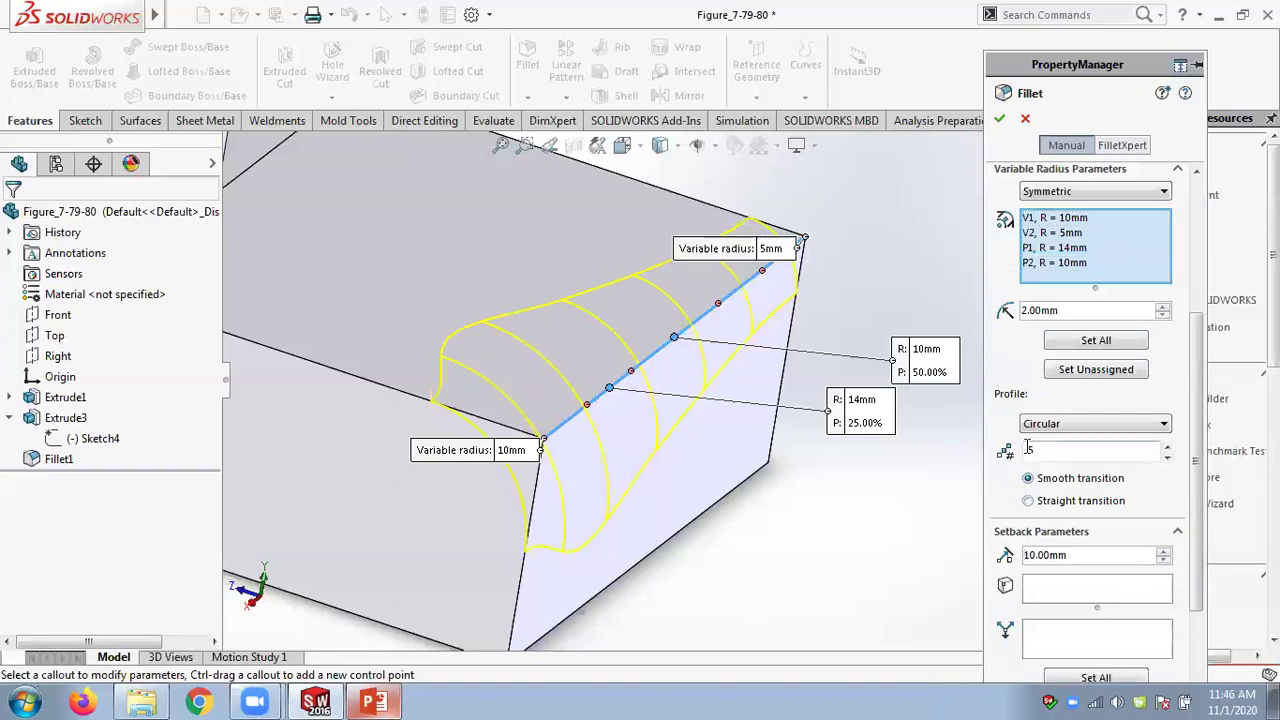
{"action": "left_click", "coordinate": [1028, 501]}
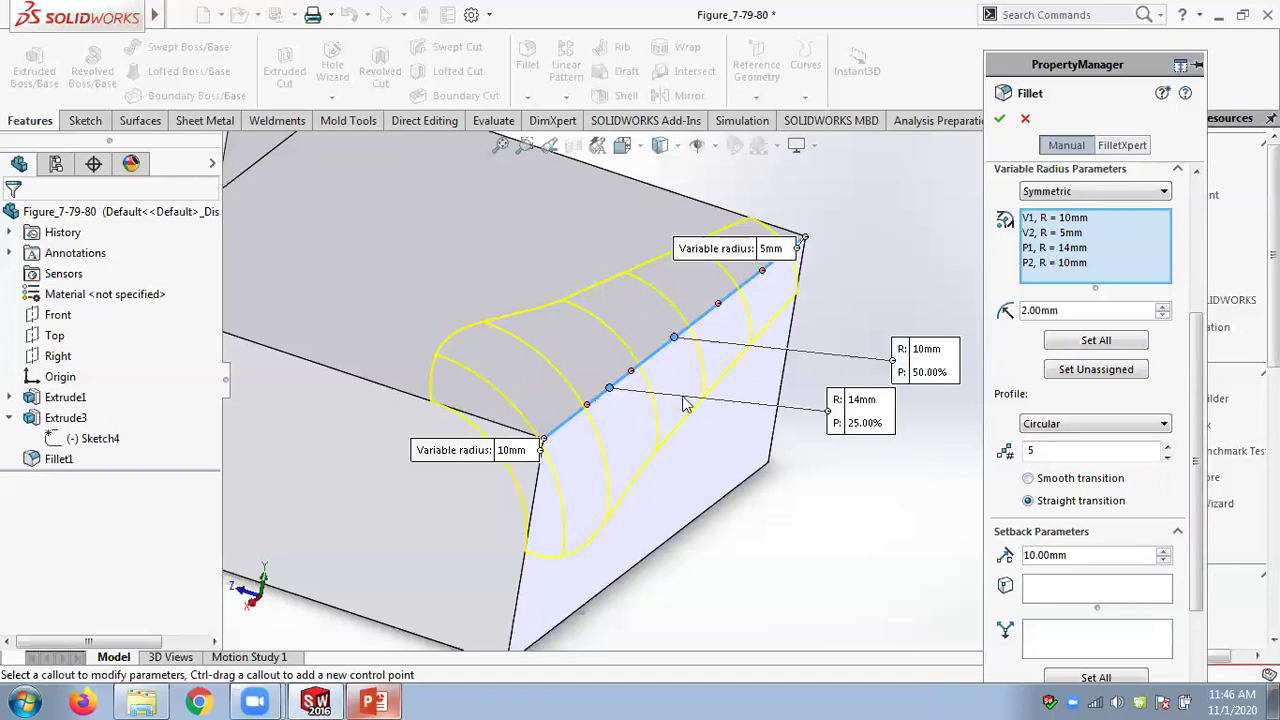
{"action": "left_click", "coordinate": [864, 424]}
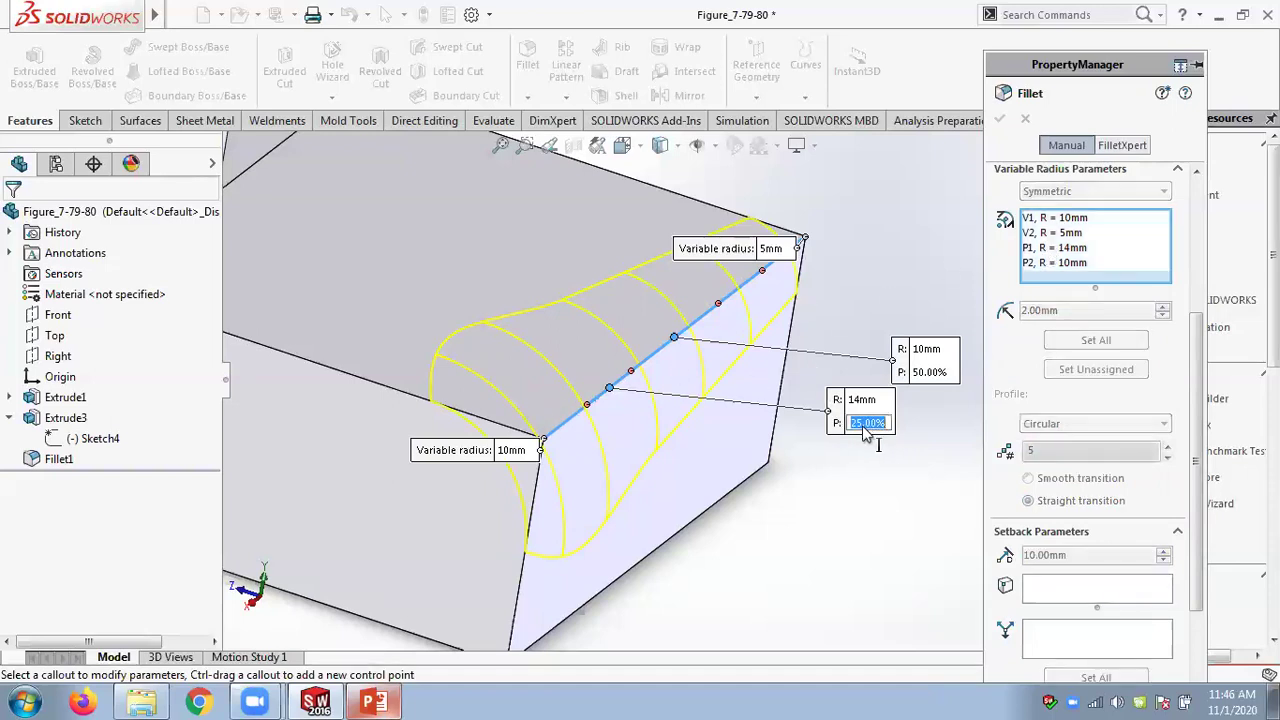
{"action": "type", "text": "30"}
{"action": "key", "text": "Return"}
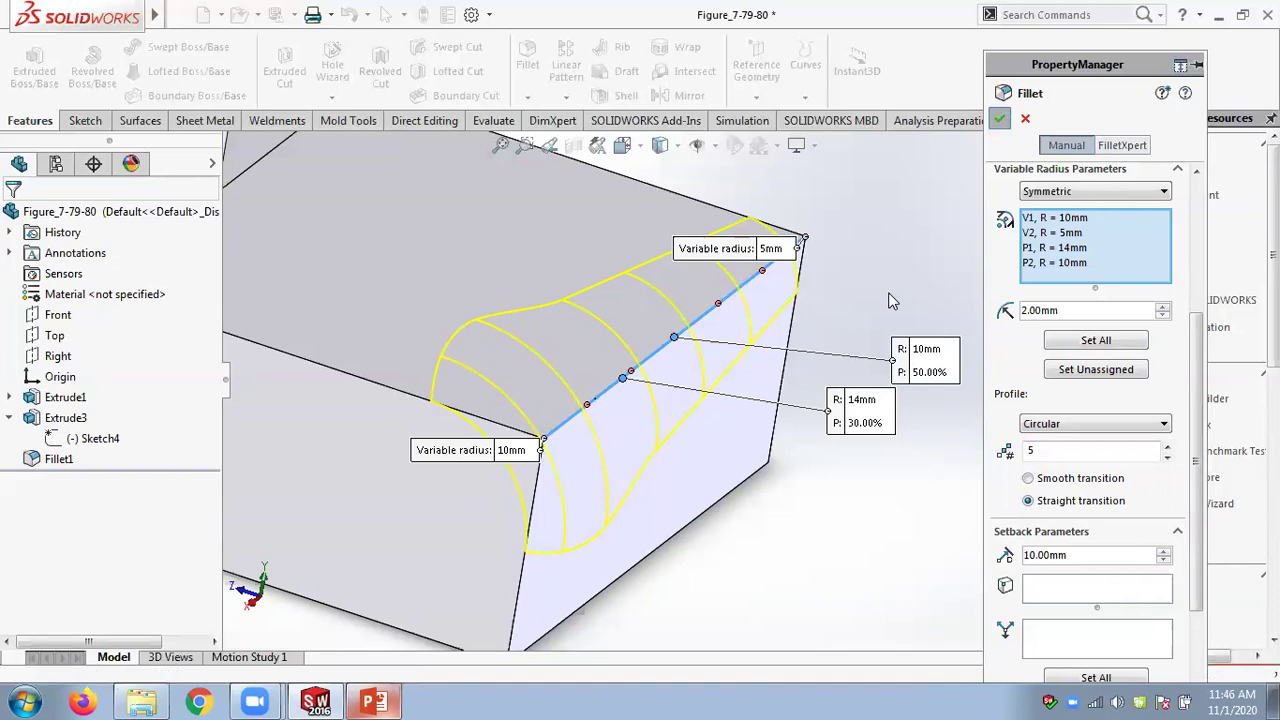
{"action": "key", "text": "Return"}
{"action": "mouse_move", "coordinate": [889, 297]}
{"action": "middle_mouse_down"}
{"action": "mouse_move", "coordinate": [920, 200]}
{"action": "mouse_move", "coordinate": [900, 271]}
{"action": "mouse_move", "coordinate": [934, 302]}
{"action": "mouse_move", "coordinate": [898, 289]}
{"action": "middle_mouse_up"}
{"action": "scroll", "coordinate": [896, 293], "scroll_direction": "down", "scroll_amount": 3}
{"action": "scroll", "coordinate": [896, 299], "scroll_direction": "up", "scroll_amount": 3}
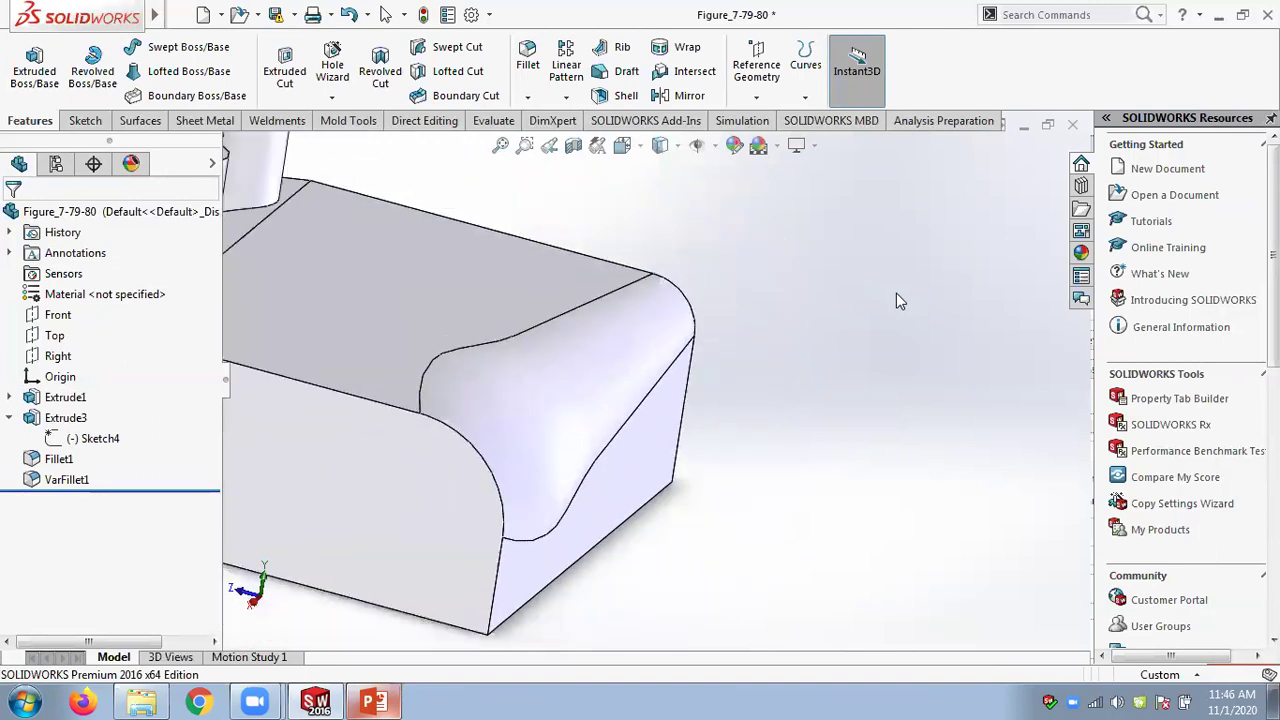
Reopen the variable radius fillet's definition and review its radius, profile, transition and setback parameters
{"action": "right_click", "coordinate": [78, 481]}
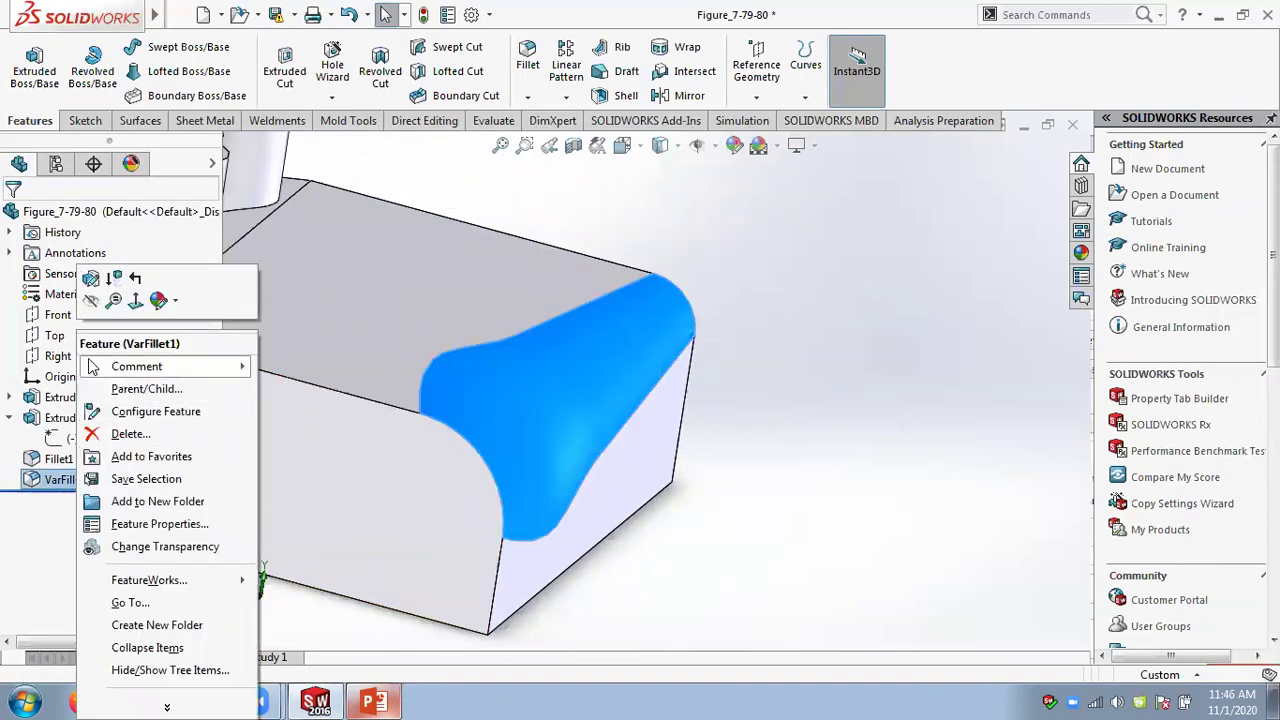
{"action": "left_click", "coordinate": [91, 278]}
{"action": "scroll", "coordinate": [567, 328], "scroll_direction": "up", "scroll_amount": 3}
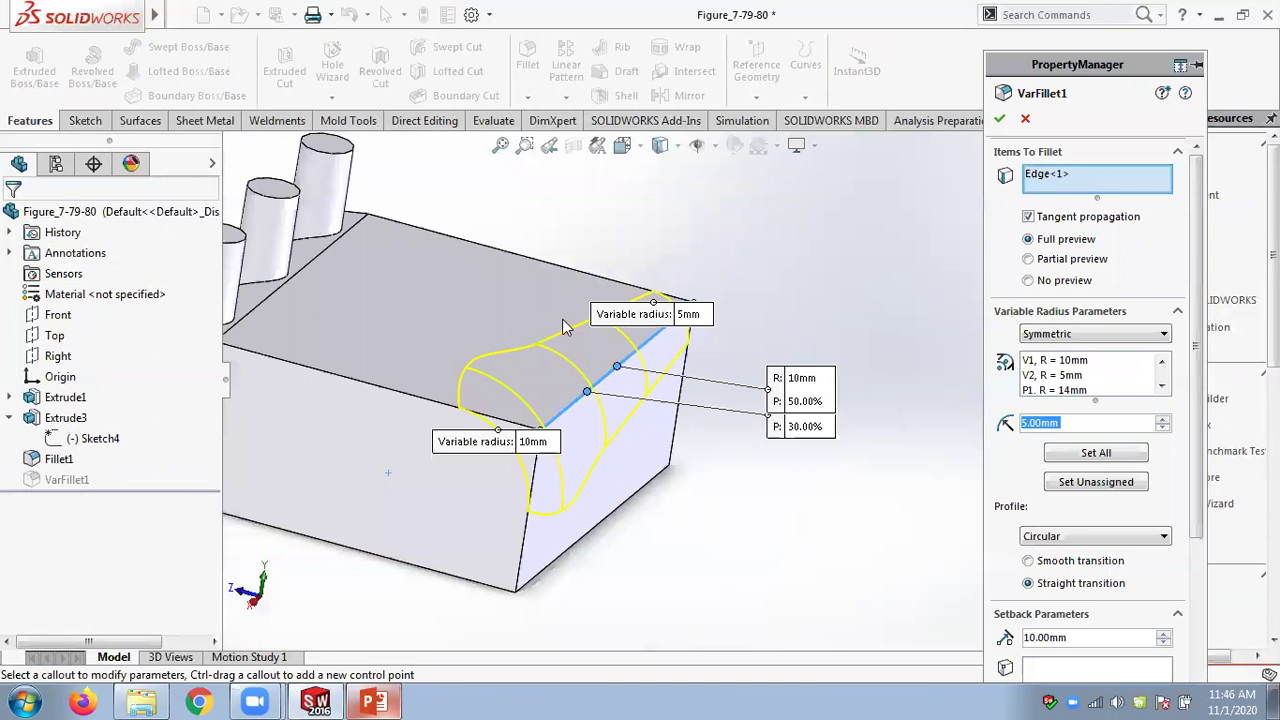
{"action": "left_click_drag", "start_coordinate": [1197, 455], "coordinate": [1199, 537]}
{"action": "scroll", "coordinate": [1199, 537], "scroll_direction": "up", "scroll_amount": 1}
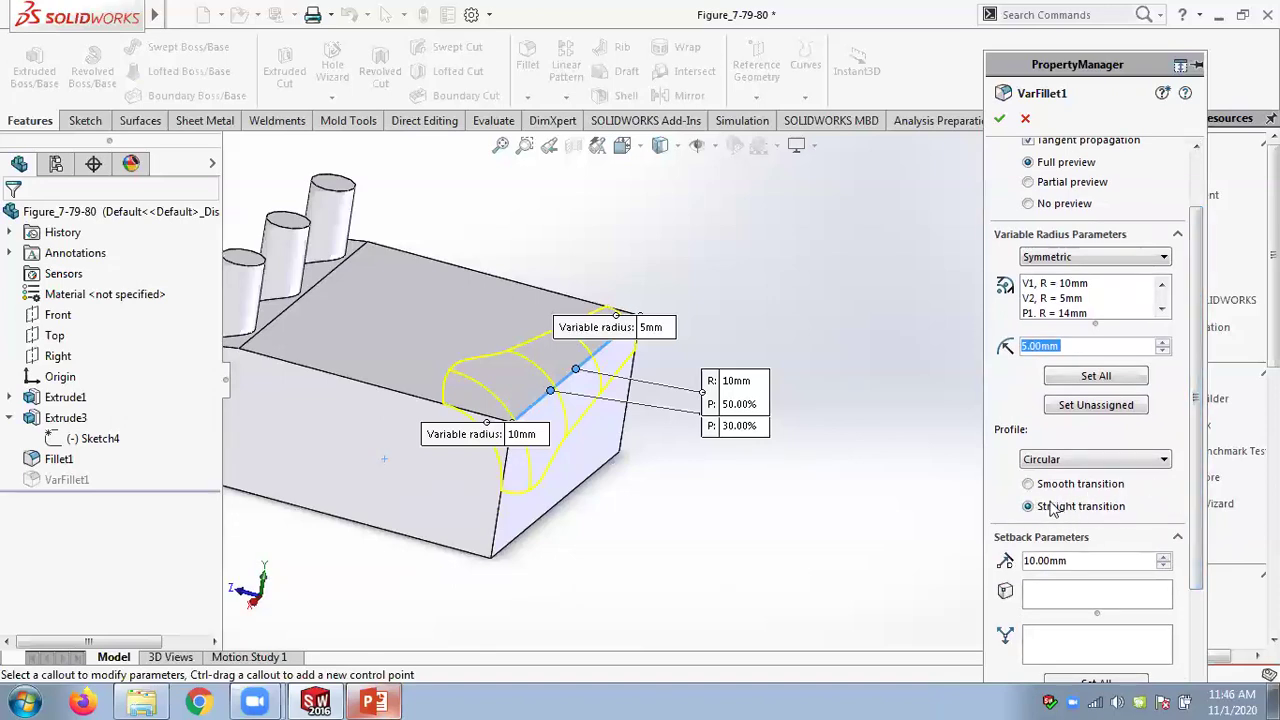
{"action": "scroll", "coordinate": [1199, 540], "scroll_direction": "down", "scroll_amount": 3}
{"action": "scroll", "coordinate": [1199, 545], "scroll_direction": "up", "scroll_amount": 5}
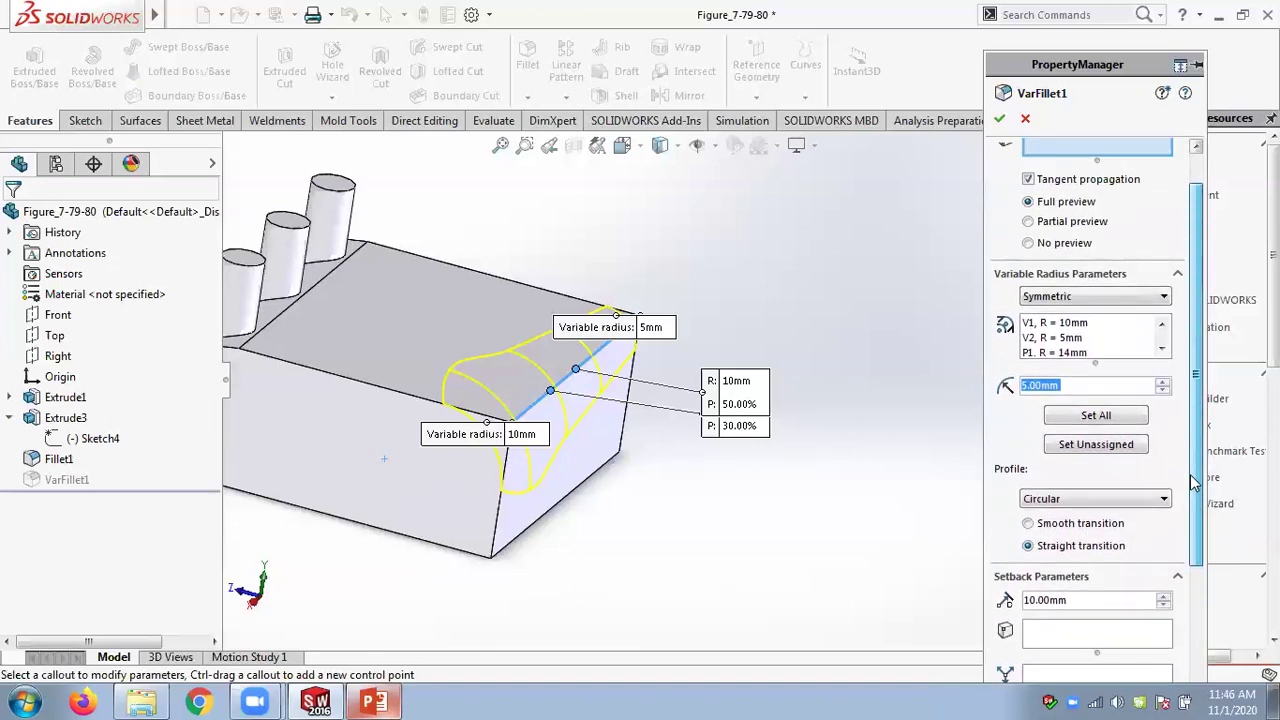
{"action": "middle_click_drag", "start_coordinate": [605, 502], "coordinate": [558, 509]}
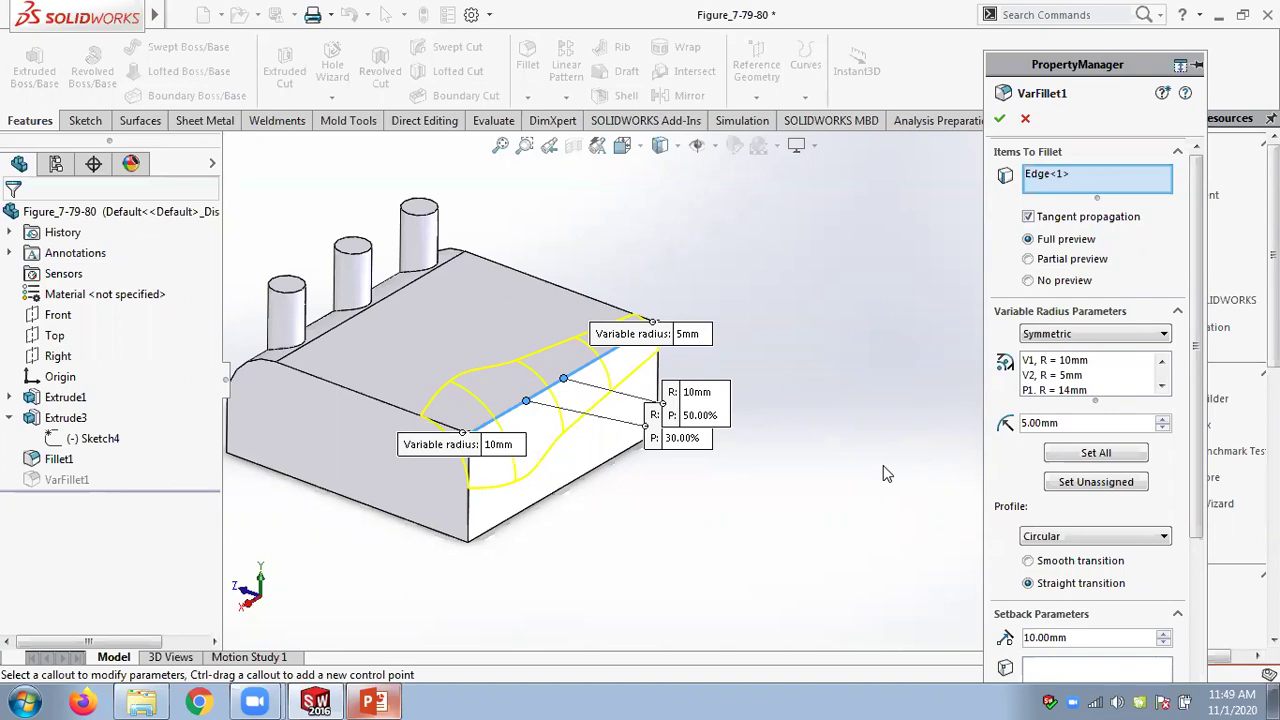
Switch to the PowerPoint presentation and view the face fillet settings and example figures on slide 16
{"action": "left_click", "coordinate": [374, 701]}
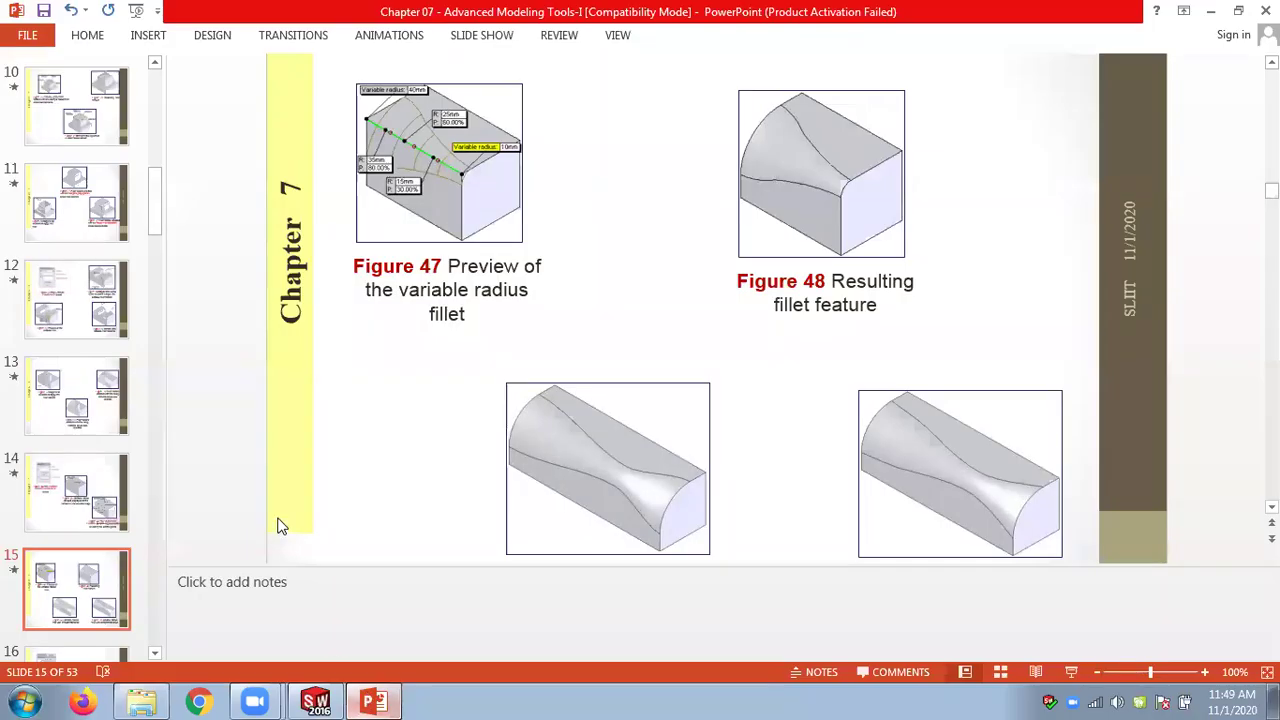
{"action": "scroll", "coordinate": [240, 480], "scroll_direction": "down", "scroll_amount": 1}
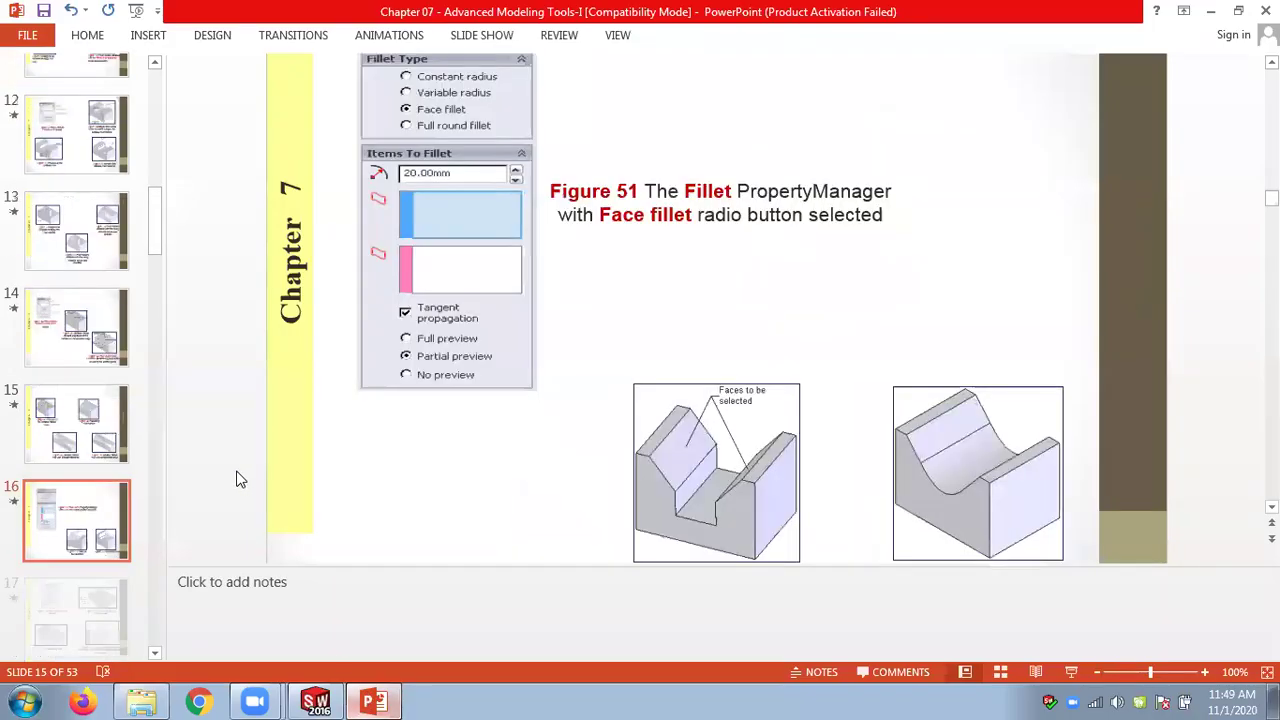
{"action": "scroll", "coordinate": [451, 367], "scroll_direction": "up", "scroll_amount": 1}
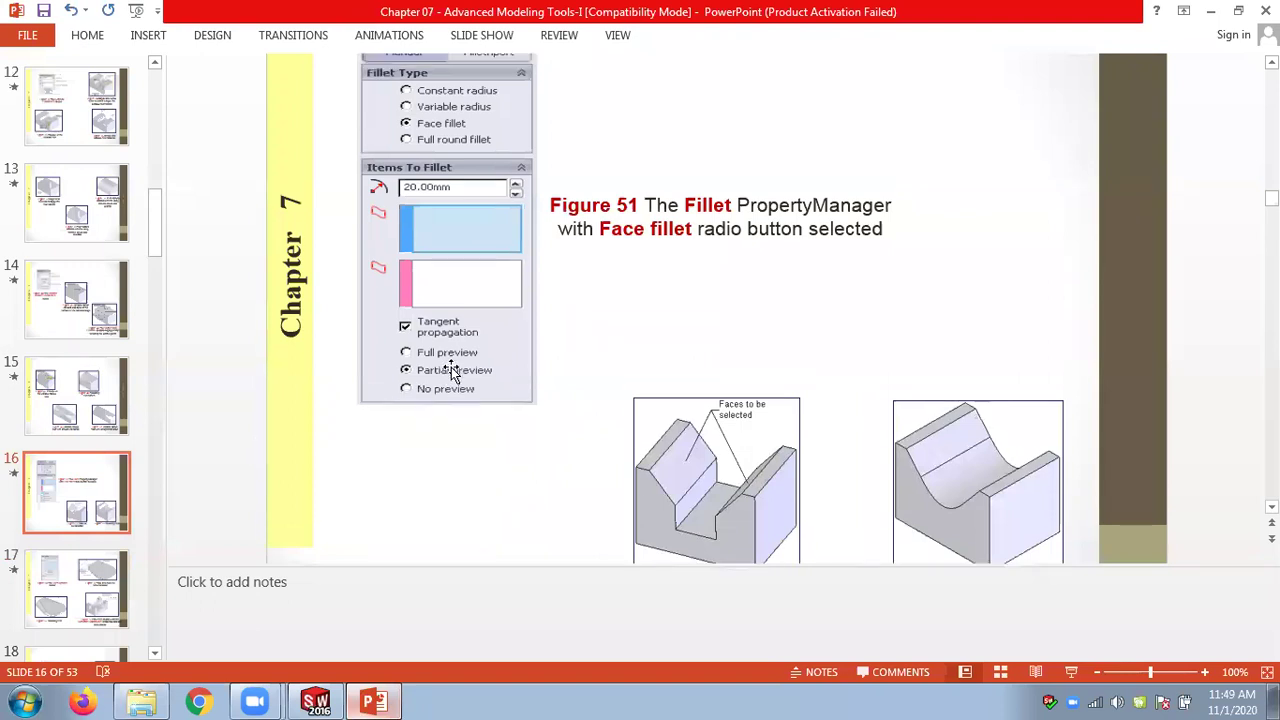
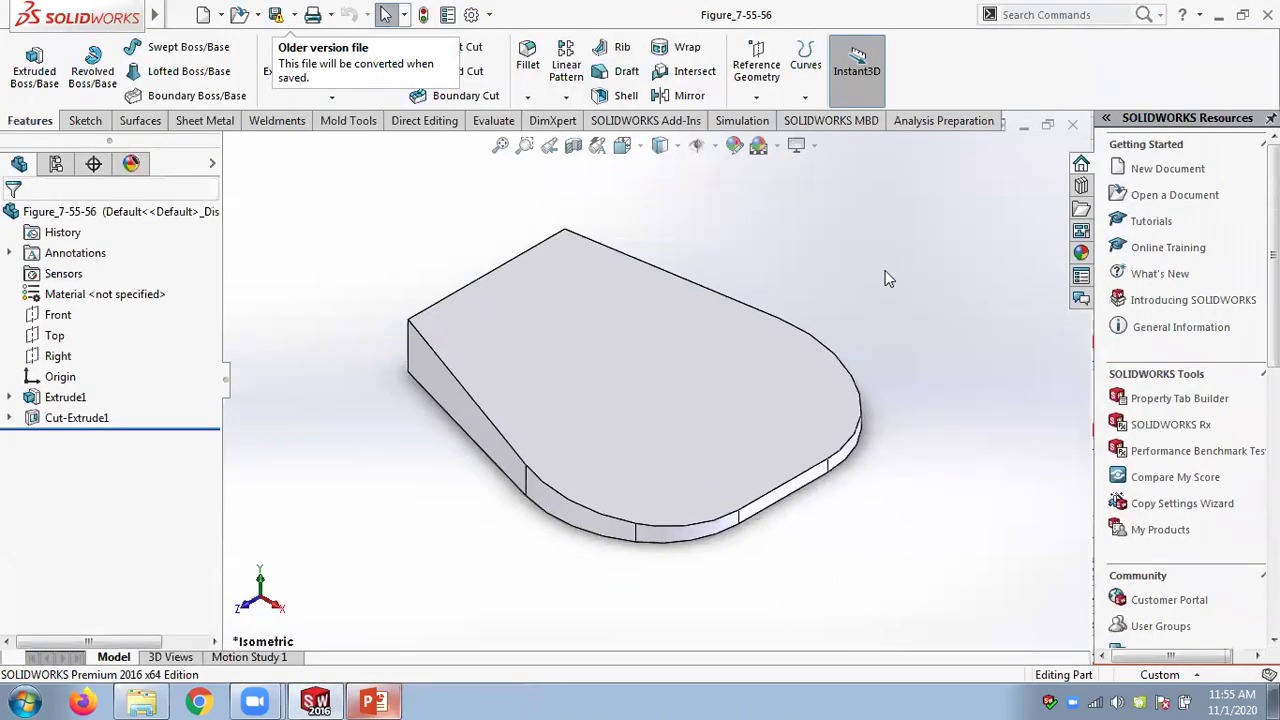
Fillet the top face's side edge with a constant, symmetric 10 mm radius, keeping tangent propagation on after trying it off
{"action": "left_click", "coordinate": [527, 56]}
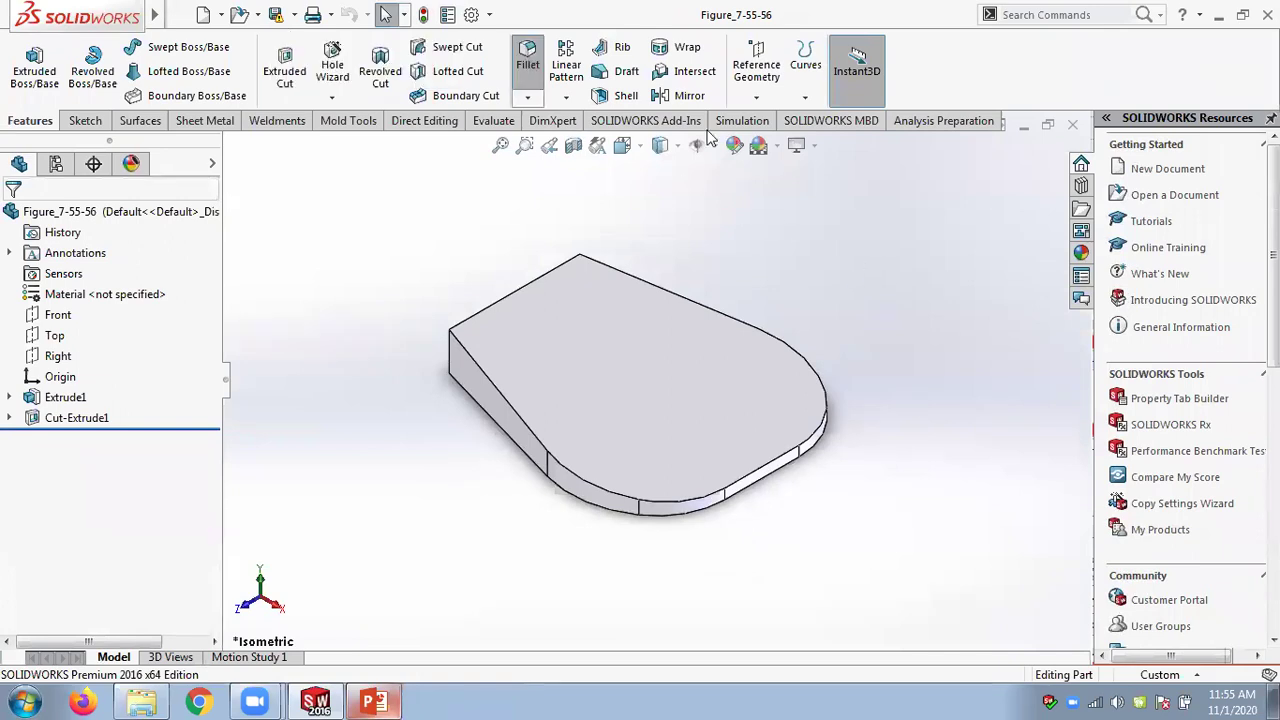
{"action": "left_click", "coordinate": [1024, 207]}
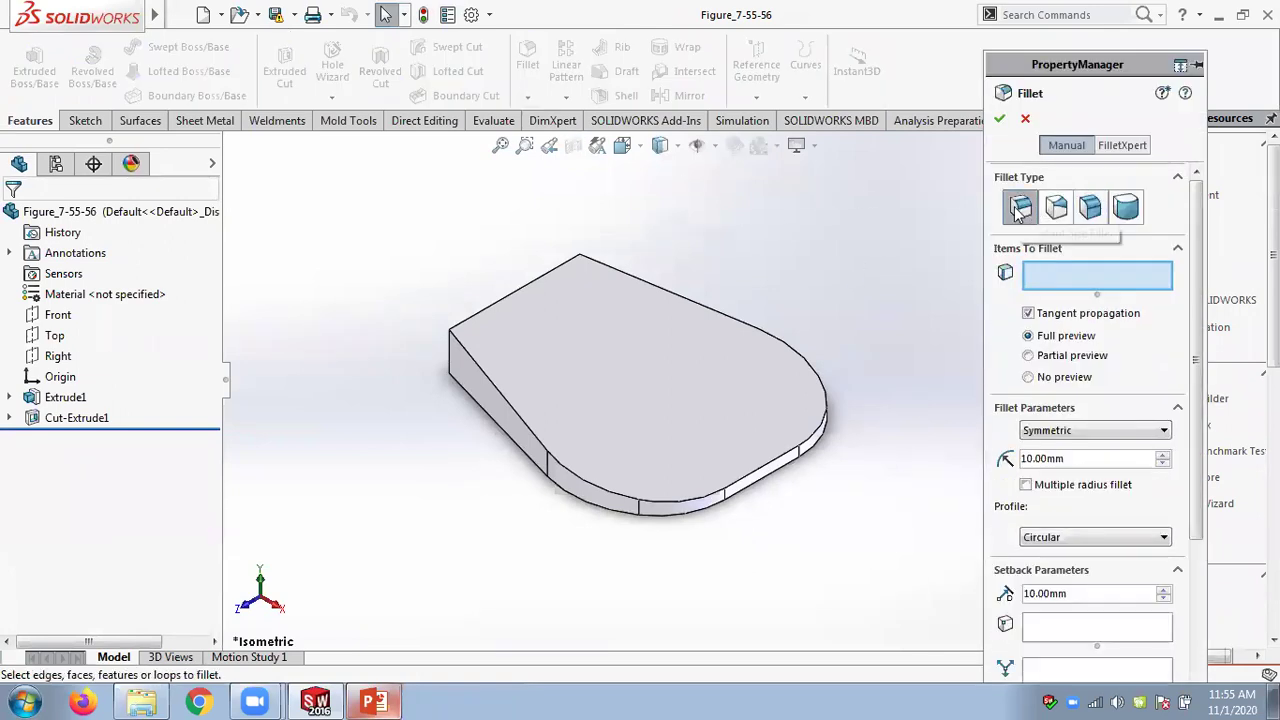
{"action": "left_click", "coordinate": [502, 391]}
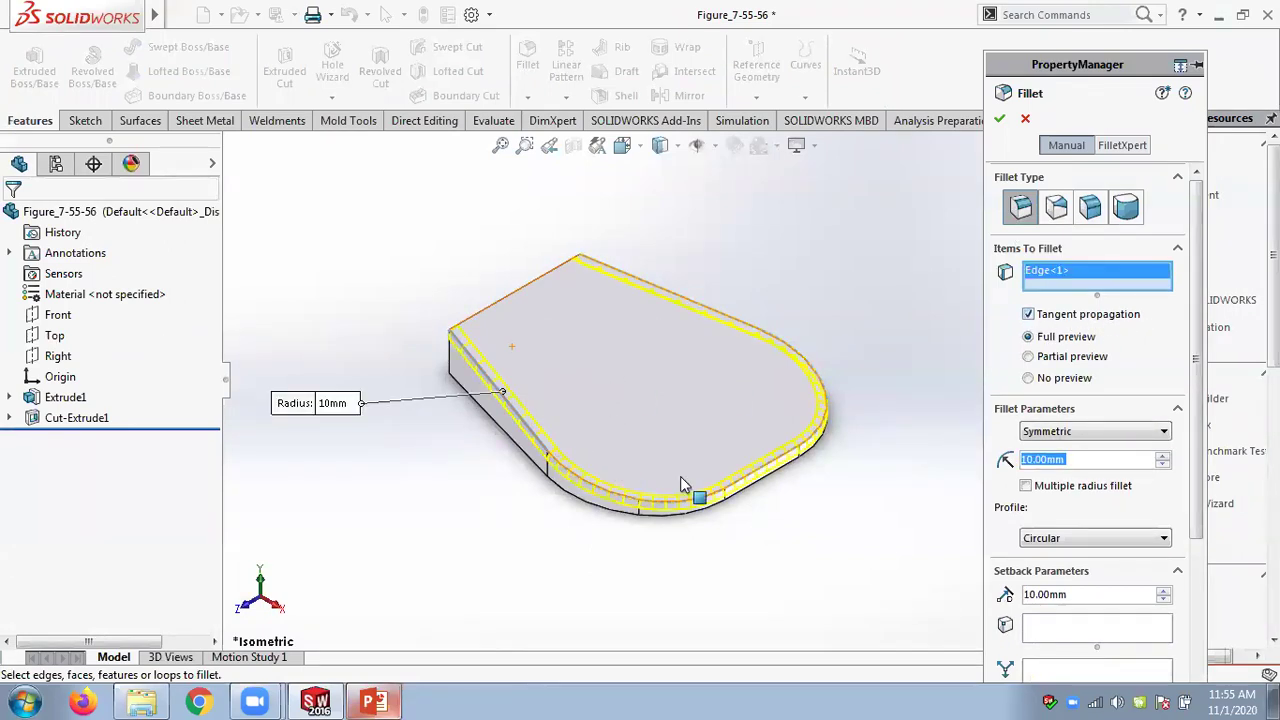
{"action": "left_click", "coordinate": [1030, 330]}
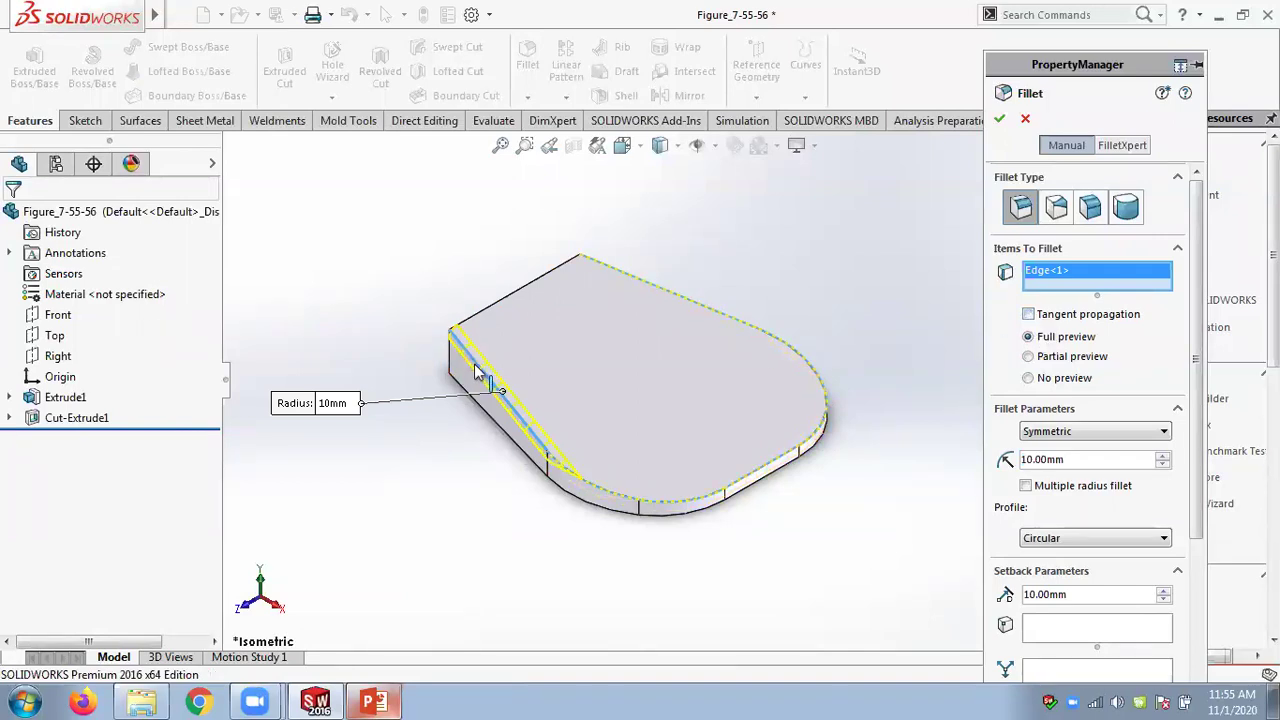
{"action": "left_click", "coordinate": [1029, 315]}
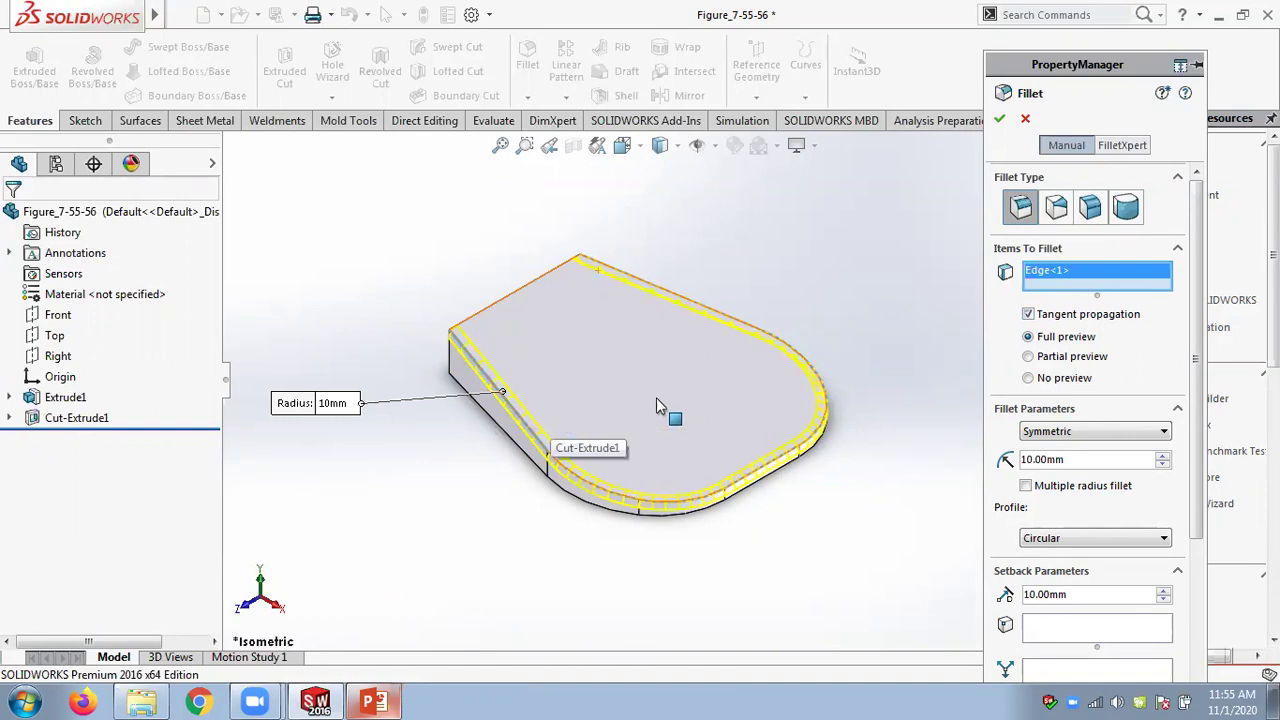
{"action": "left_click", "coordinate": [975, 147]}
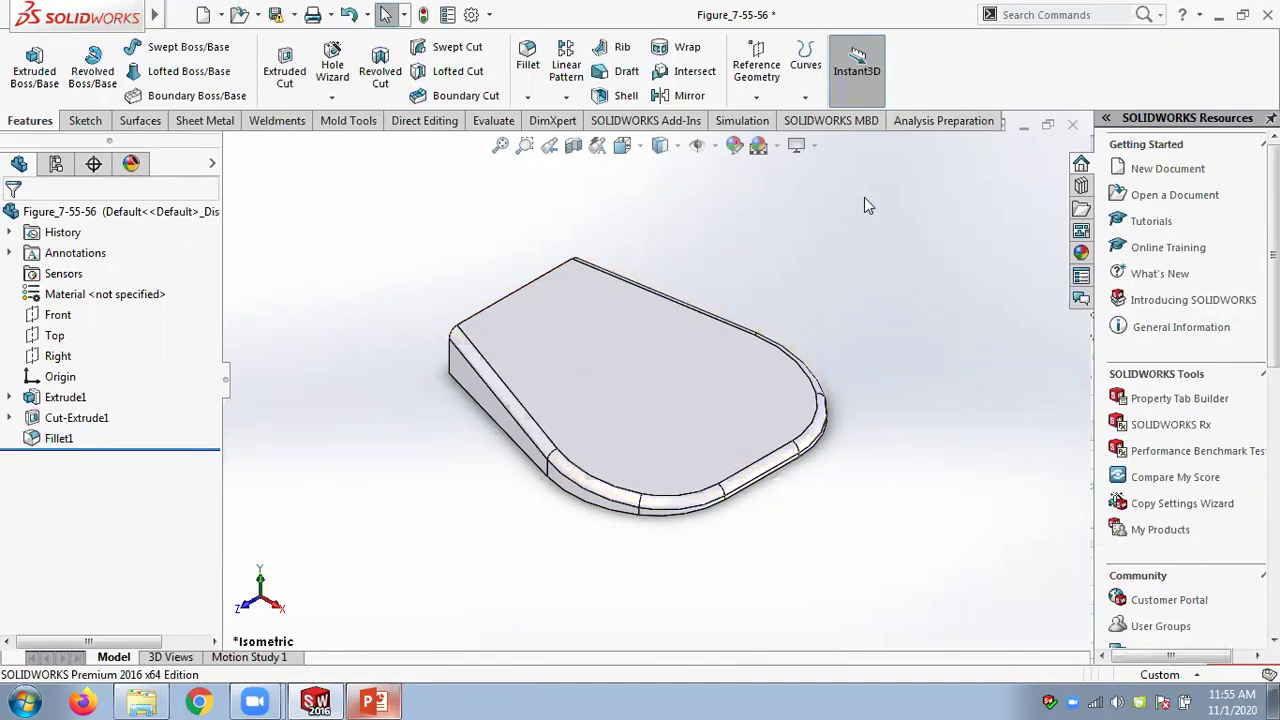
Check the face fillet figures on slide 17 in PowerPoint, and set the constant radius fillet's setback distance to 30 mm in SOLIDWORKS
{"action": "left_click", "coordinate": [388, 700]}
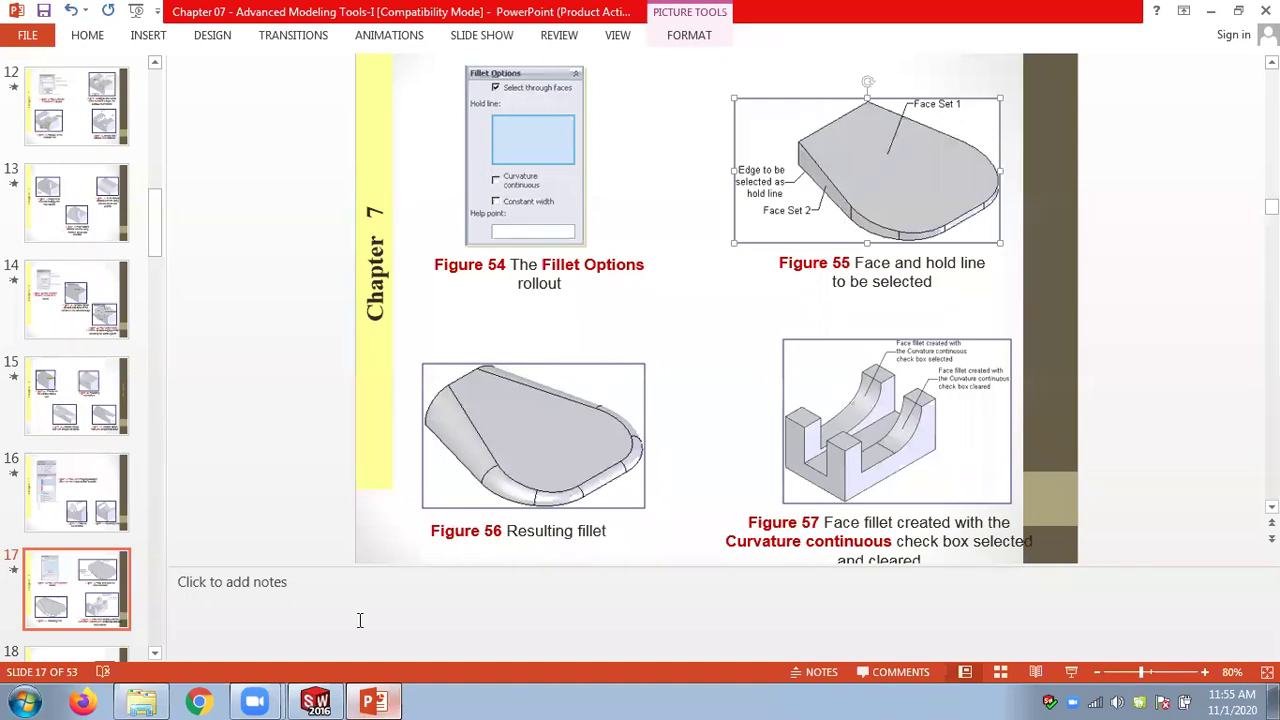
{"action": "left_click", "coordinate": [316, 700]}
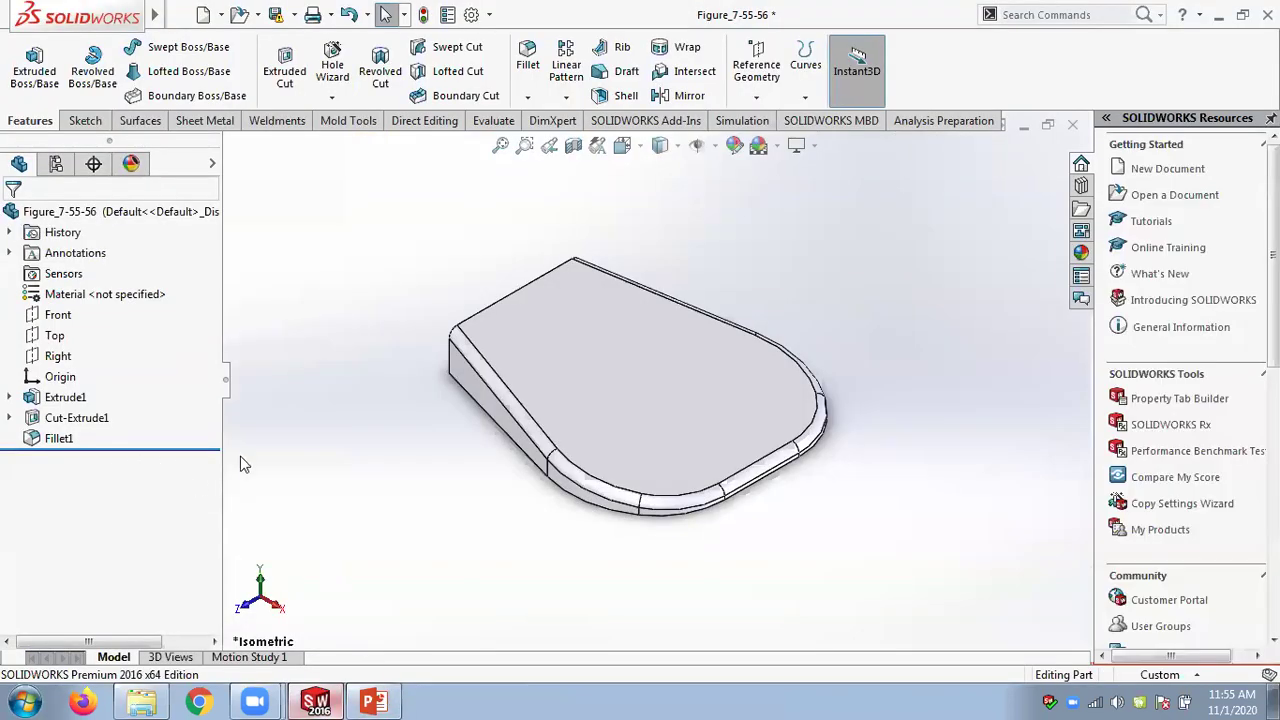
{"action": "right_click", "coordinate": [66, 438]}
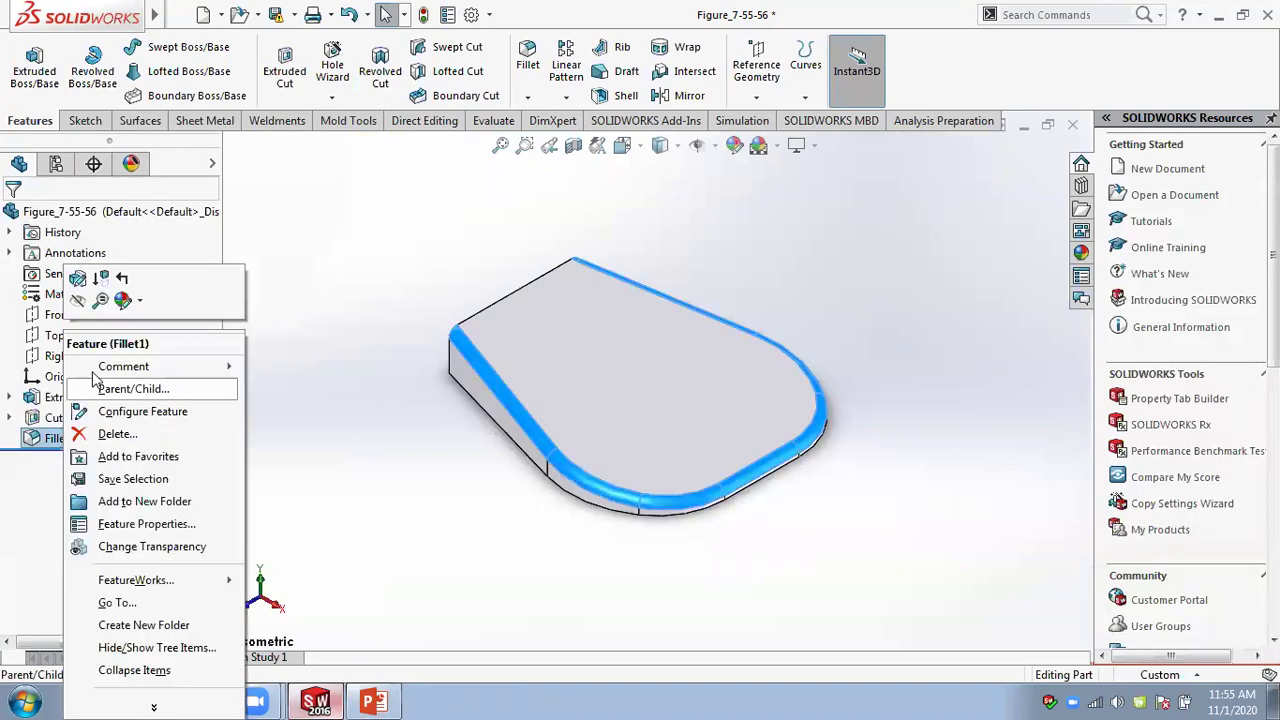
{"action": "left_click", "coordinate": [77, 282]}
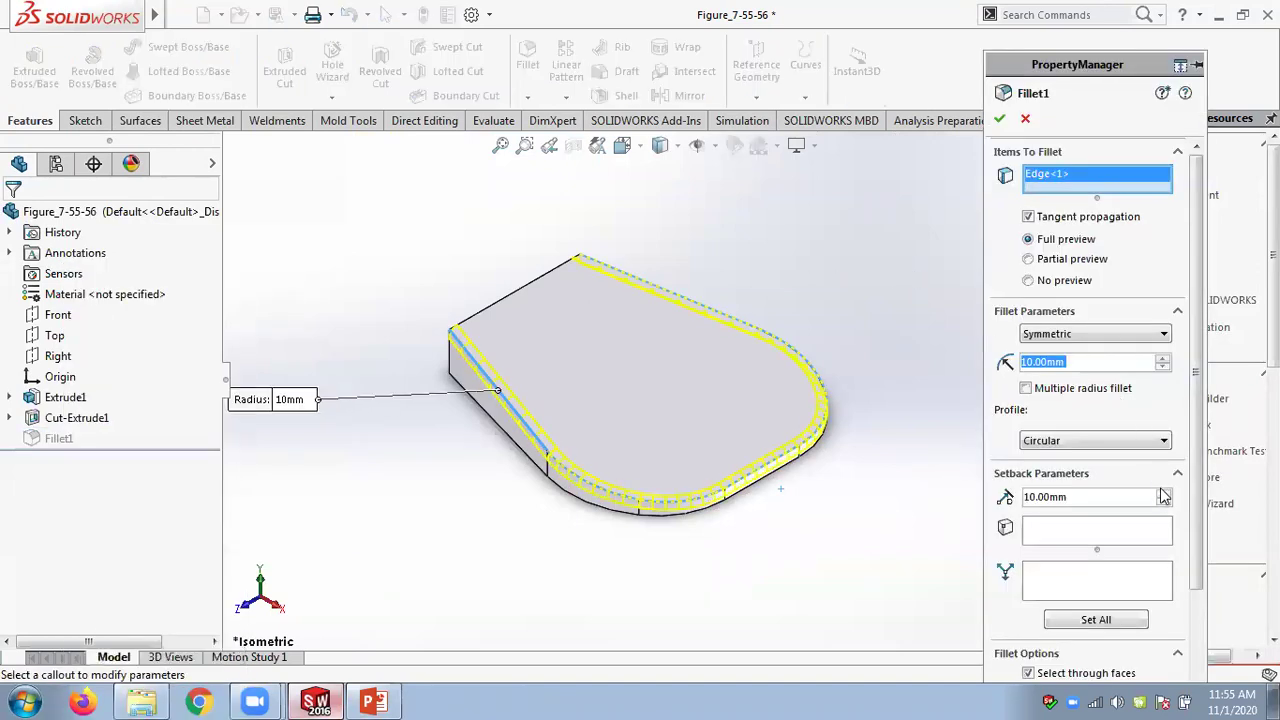
{"action": "left_click", "coordinate": [1164, 493]}
{"action": "left_click", "coordinate": [1164, 493]}
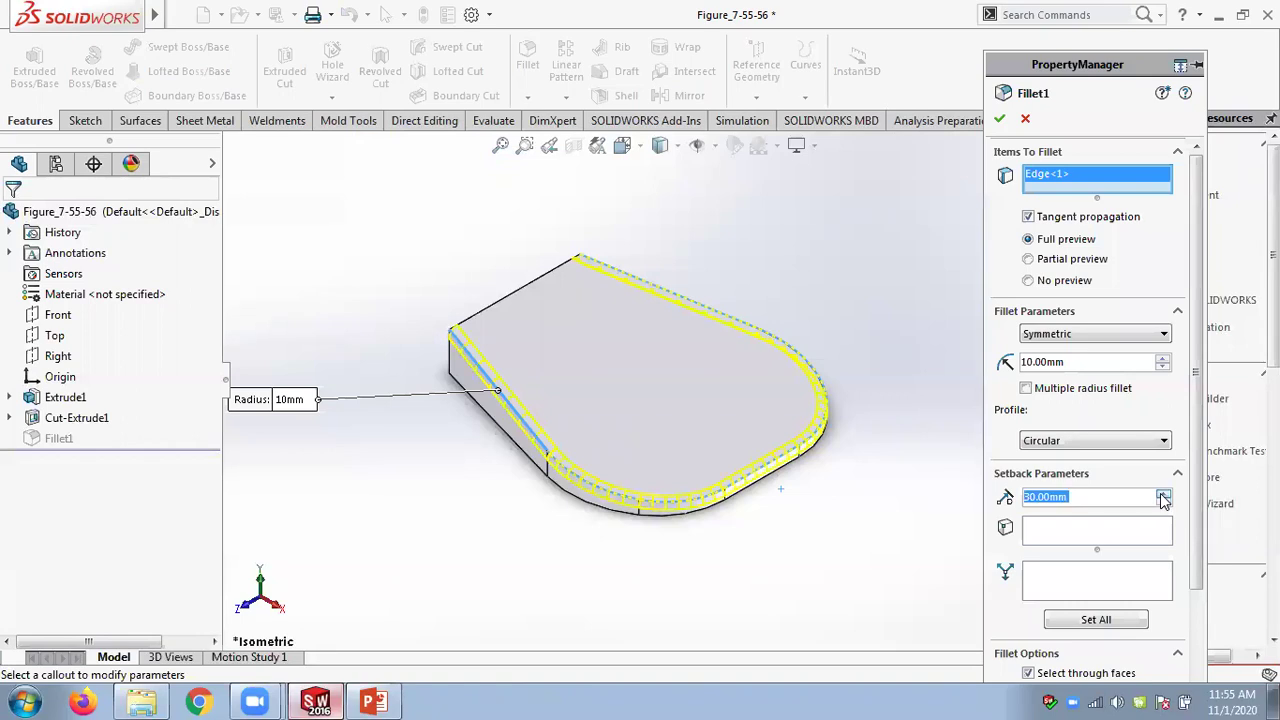
{"action": "key", "text": "Return"}
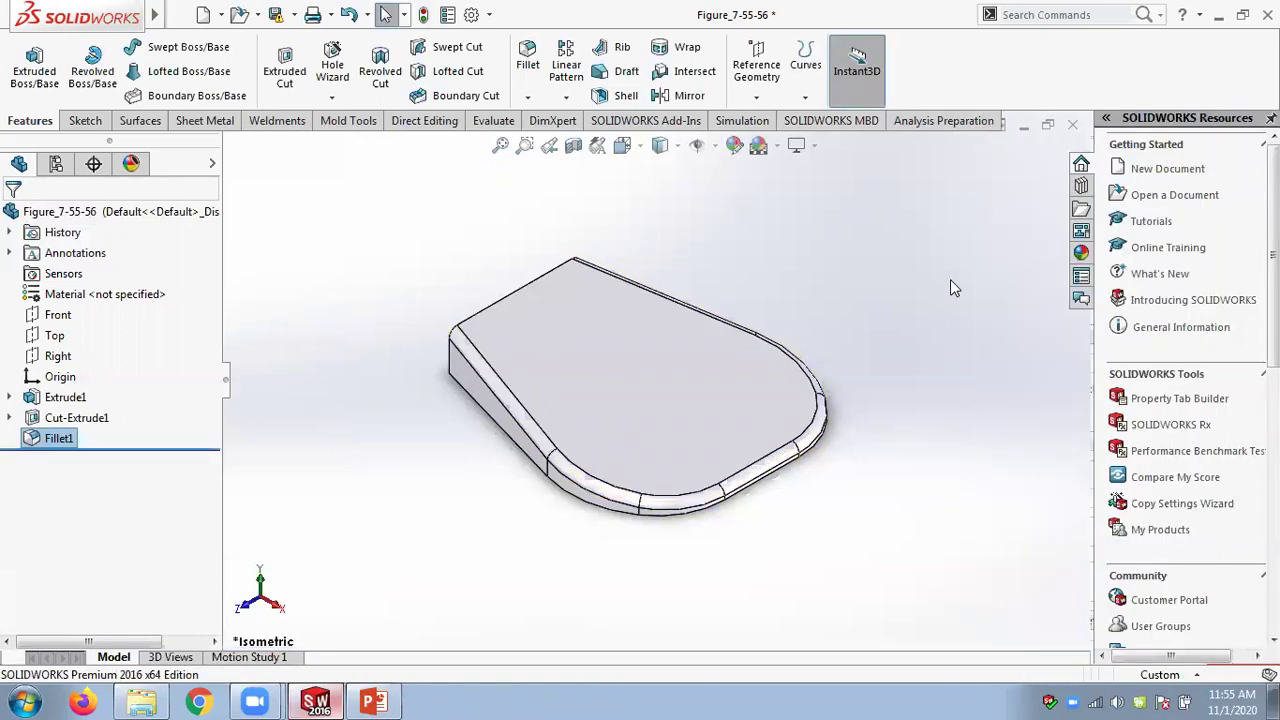
{"action": "right_click", "coordinate": [88, 435]}
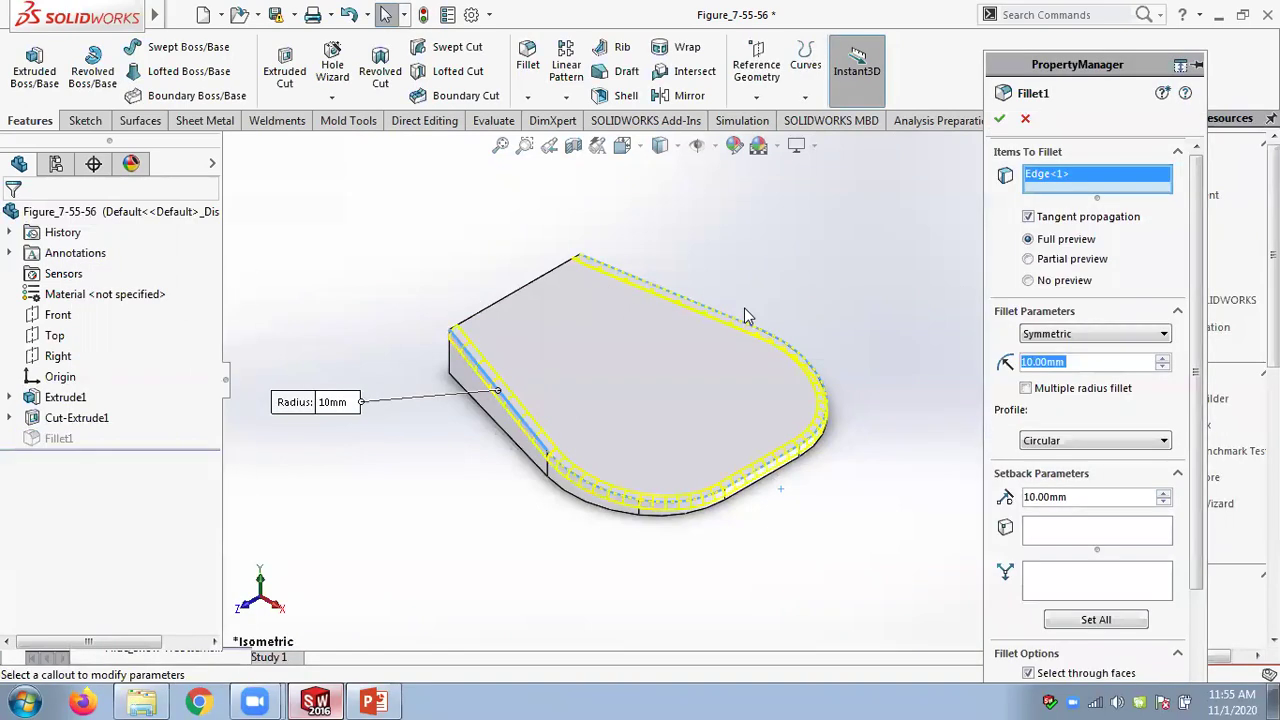
{"action": "right_click", "coordinate": [1064, 182]}
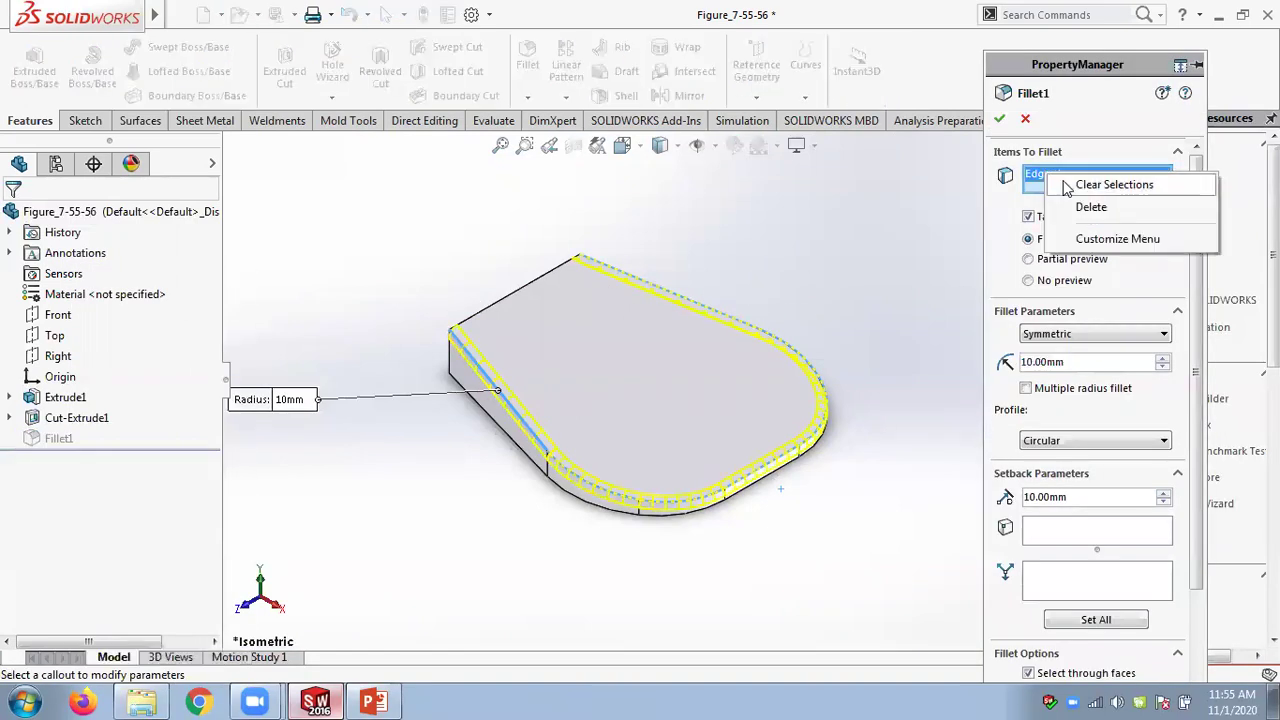
{"action": "left_click", "coordinate": [1027, 119]}
{"action": "left_click", "coordinate": [1022, 126]}
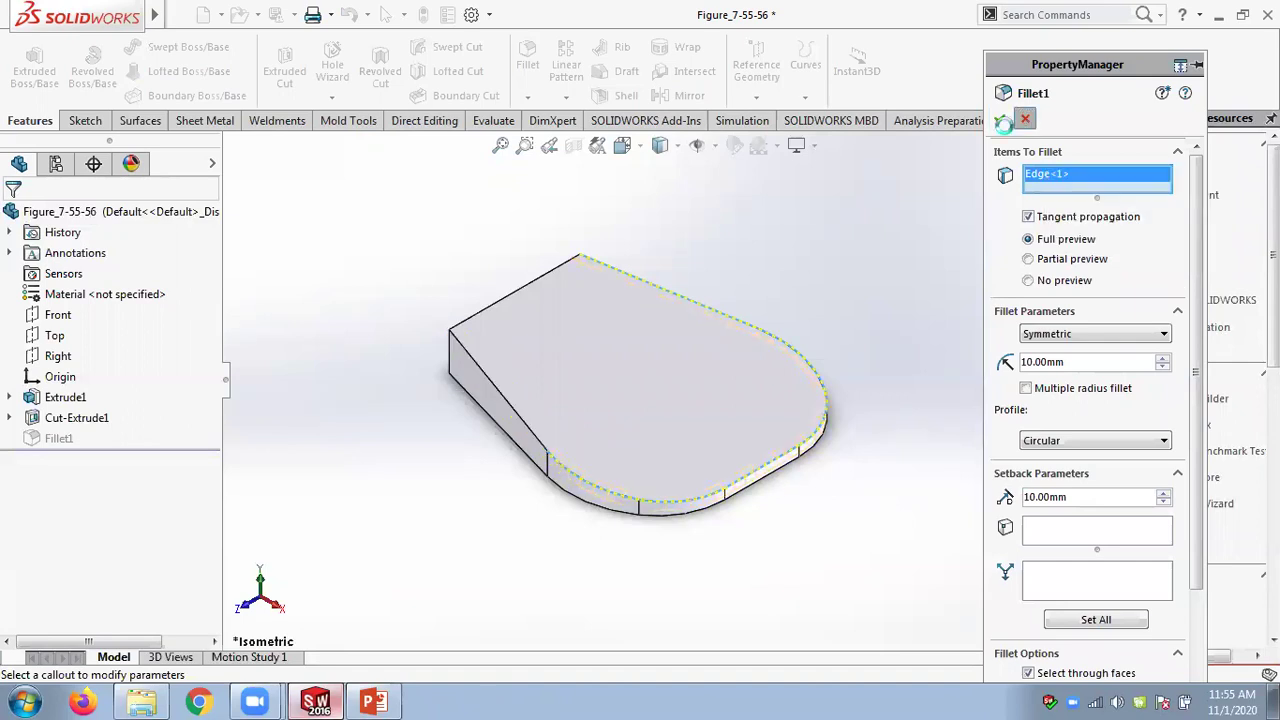
Delete the constant radius fillet from the part
{"action": "right_click", "coordinate": [60, 440]}
{"action": "left_click", "coordinate": [100, 435]}
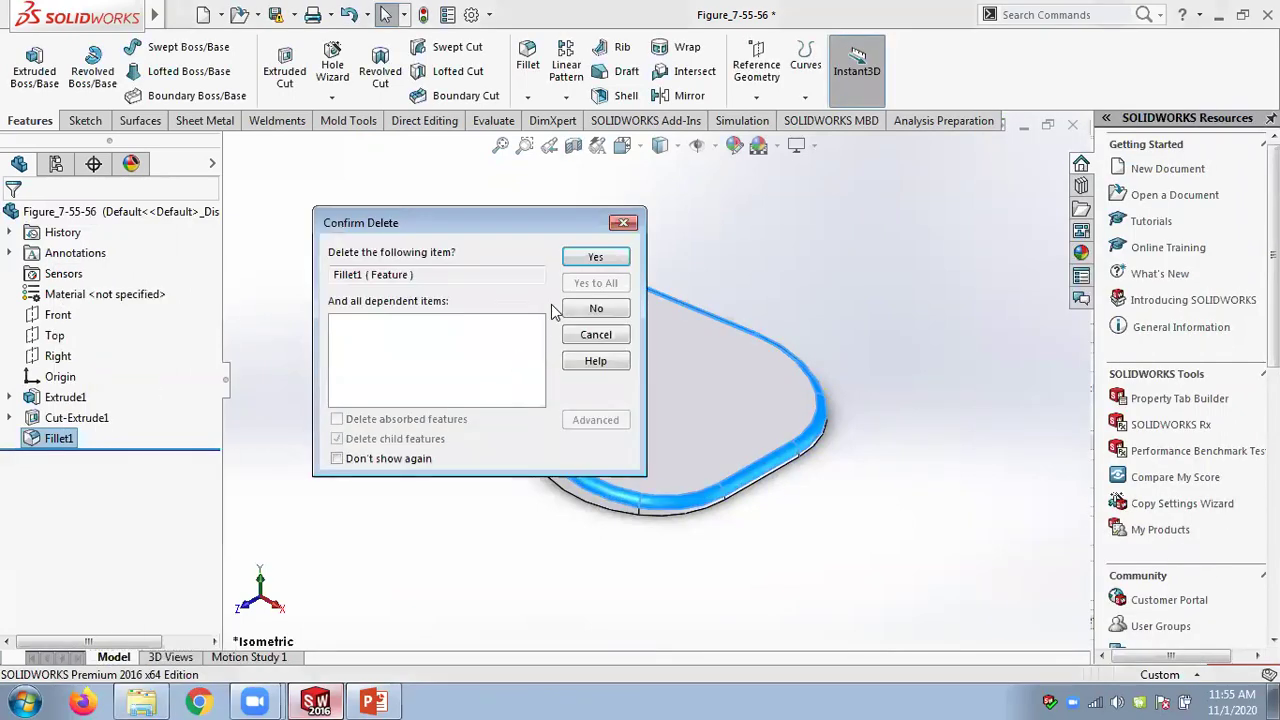
{"action": "left_click", "coordinate": [595, 257]}
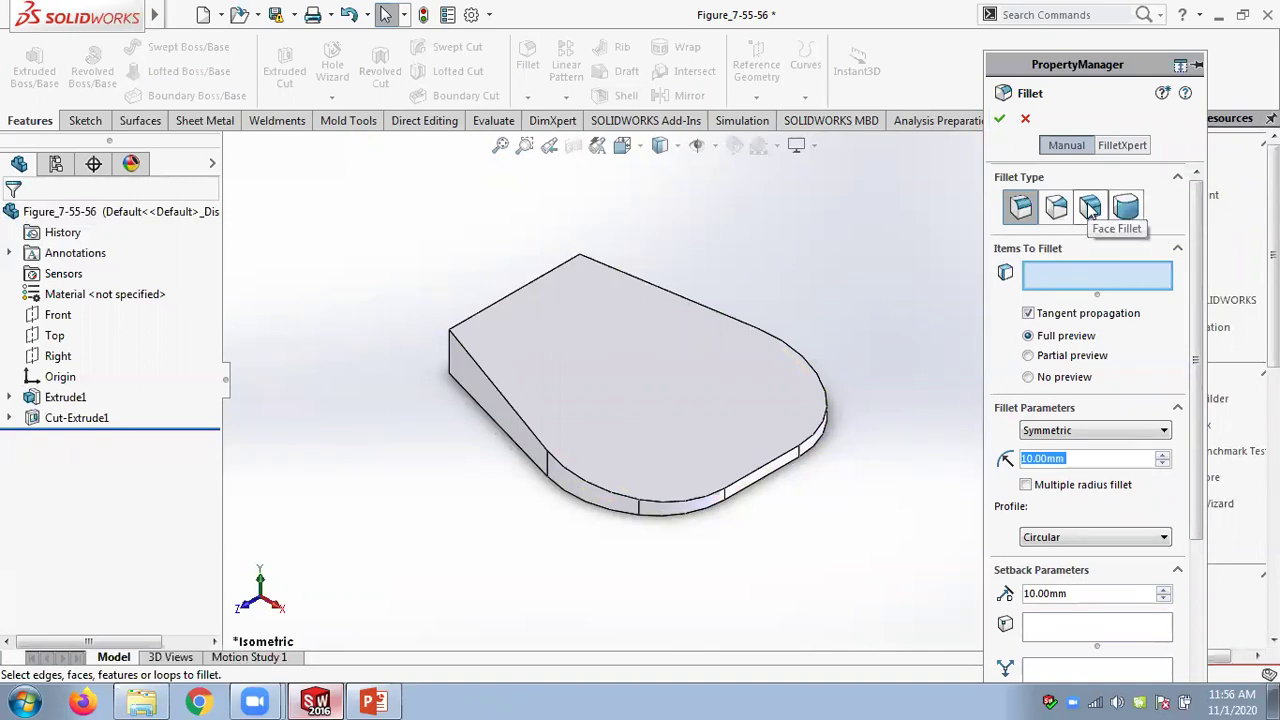
Set up a face fillet with the top face as face set 1 and the adjacent flat side face as face set 2
{"action": "left_click", "coordinate": [1090, 207]}
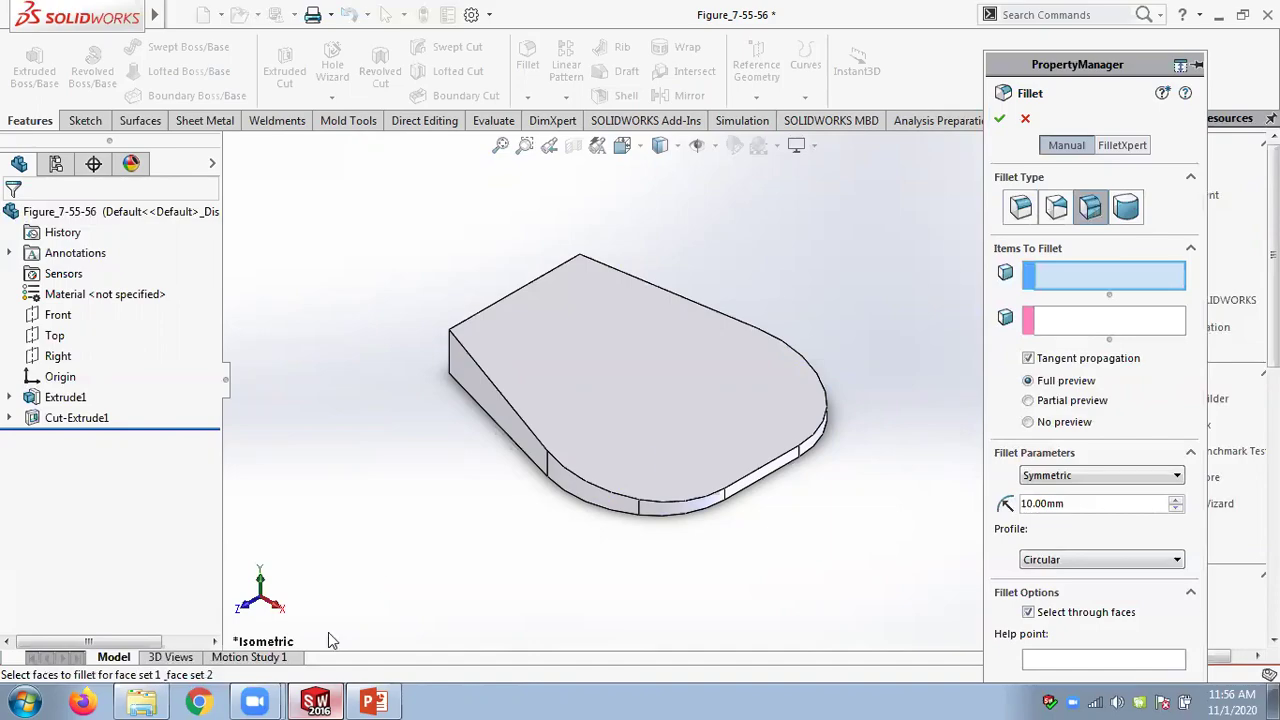
{"action": "left_click", "coordinate": [377, 701]}
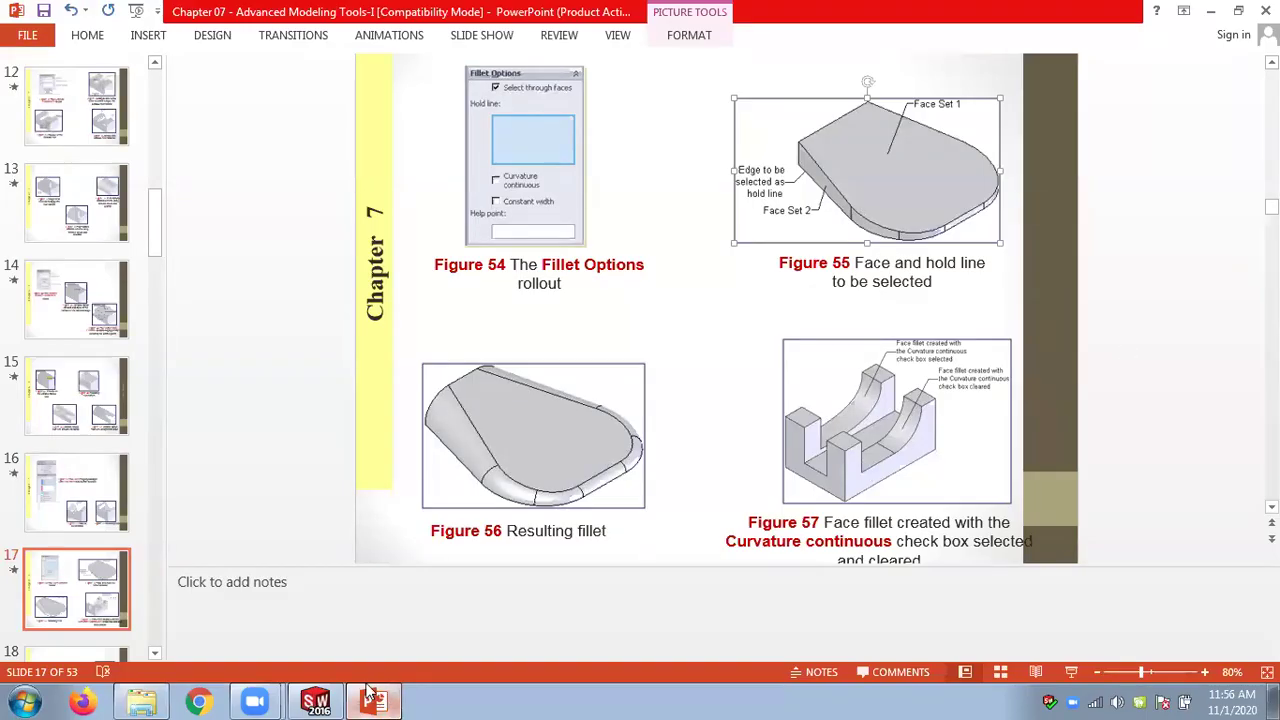
{"action": "left_click", "coordinate": [316, 701]}
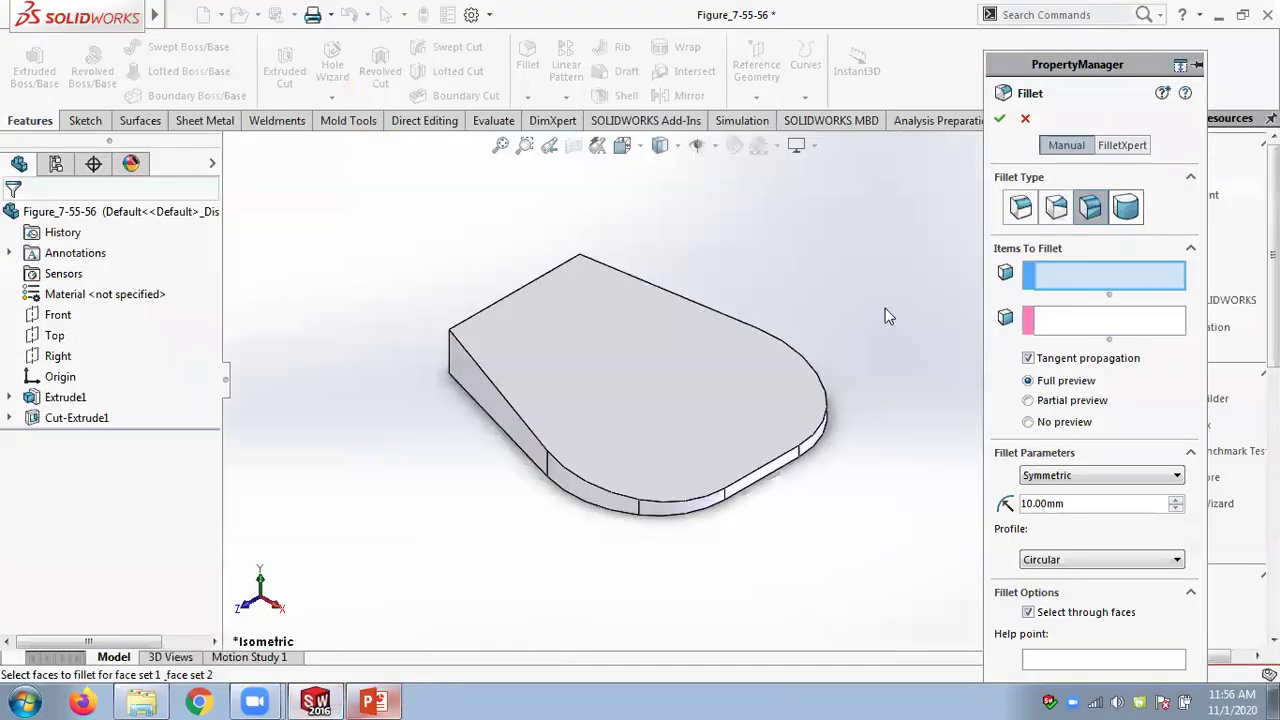
{"action": "left_click", "coordinate": [560, 340]}
{"action": "left_click", "coordinate": [1045, 330]}
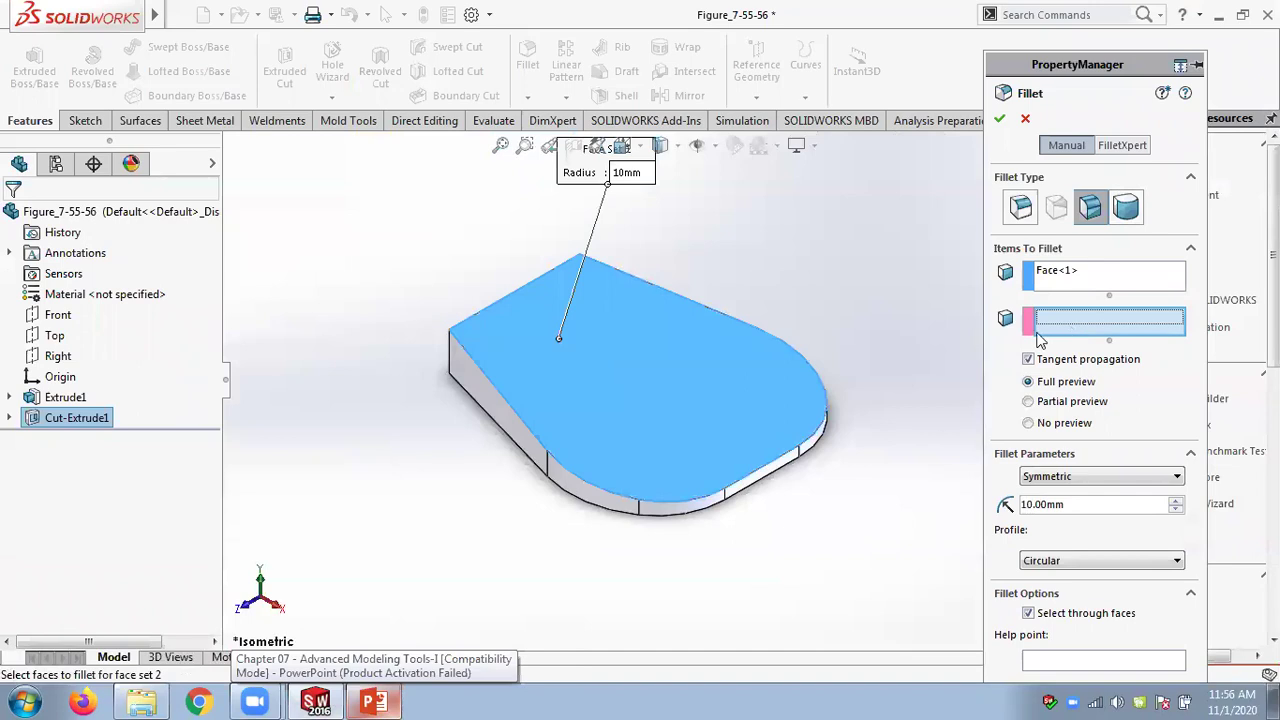
{"action": "left_click", "coordinate": [486, 390]}
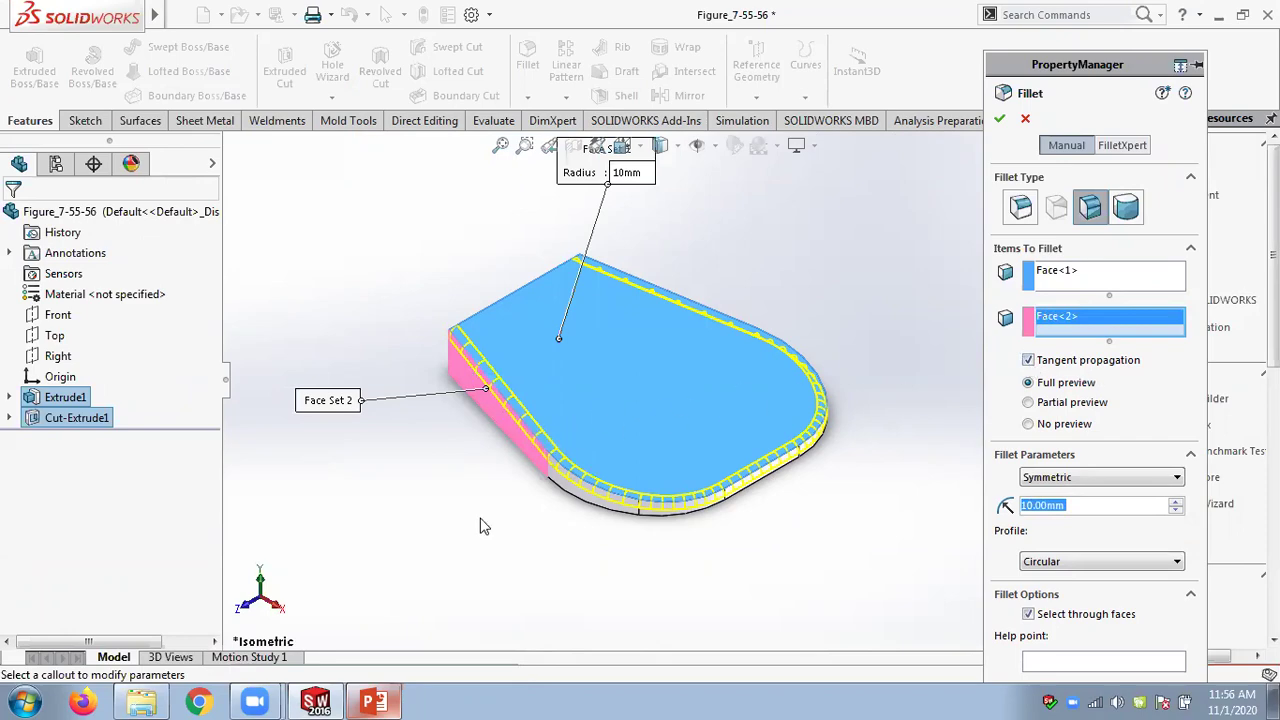
Control the face fillet with a hold line on the side face's lower edge, keeping the circular profile
{"action": "left_click", "coordinate": [374, 702]}
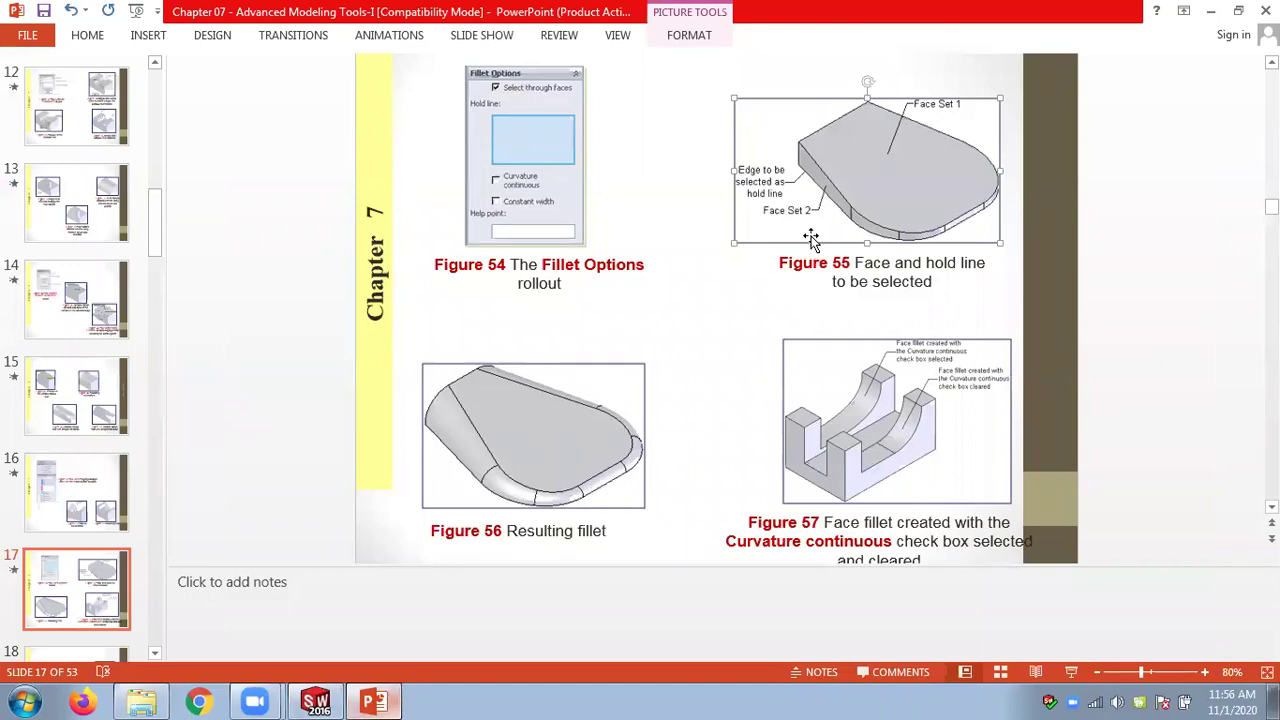
{"action": "left_click", "coordinate": [316, 702]}
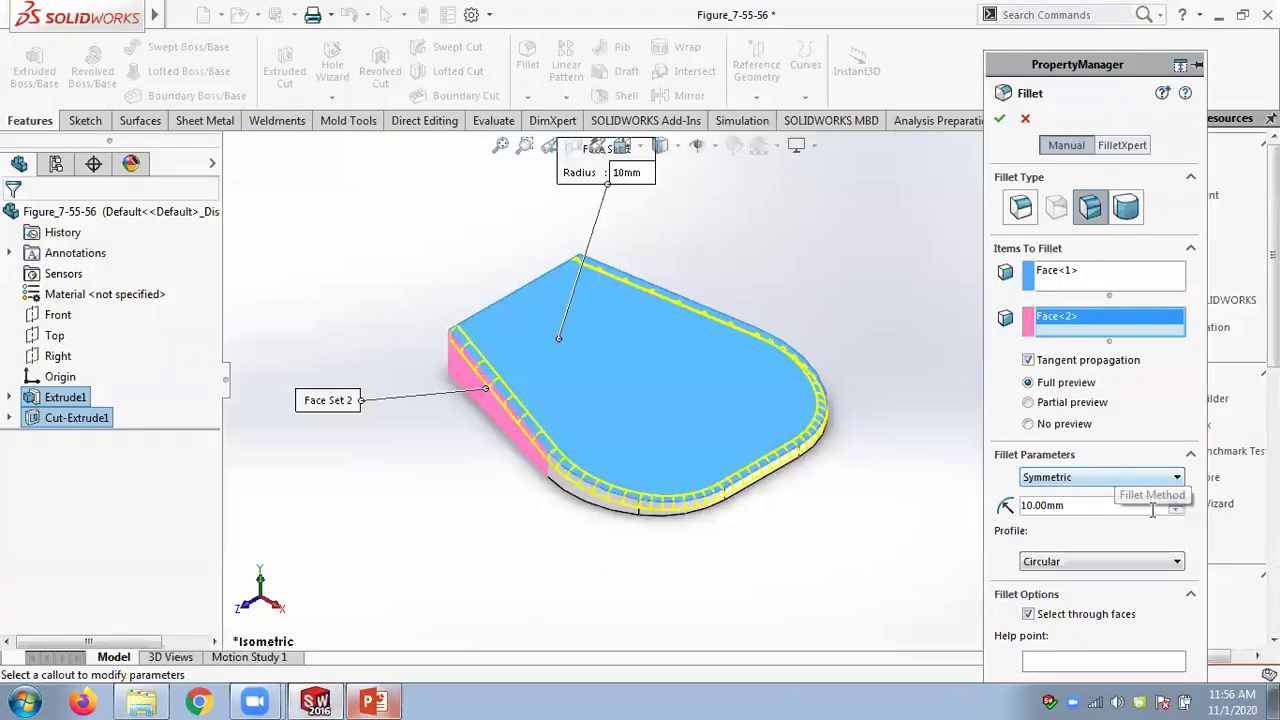
{"action": "left_click", "coordinate": [1157, 558]}
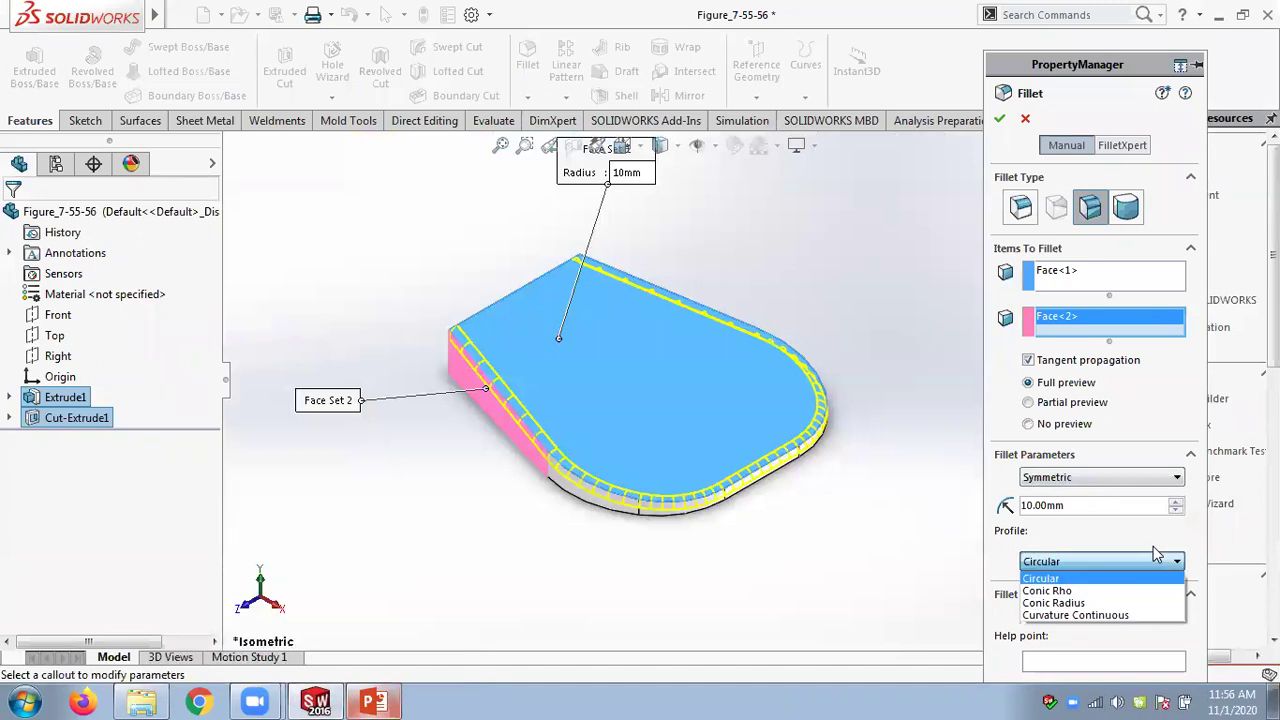
{"action": "left_click", "coordinate": [1157, 558]}
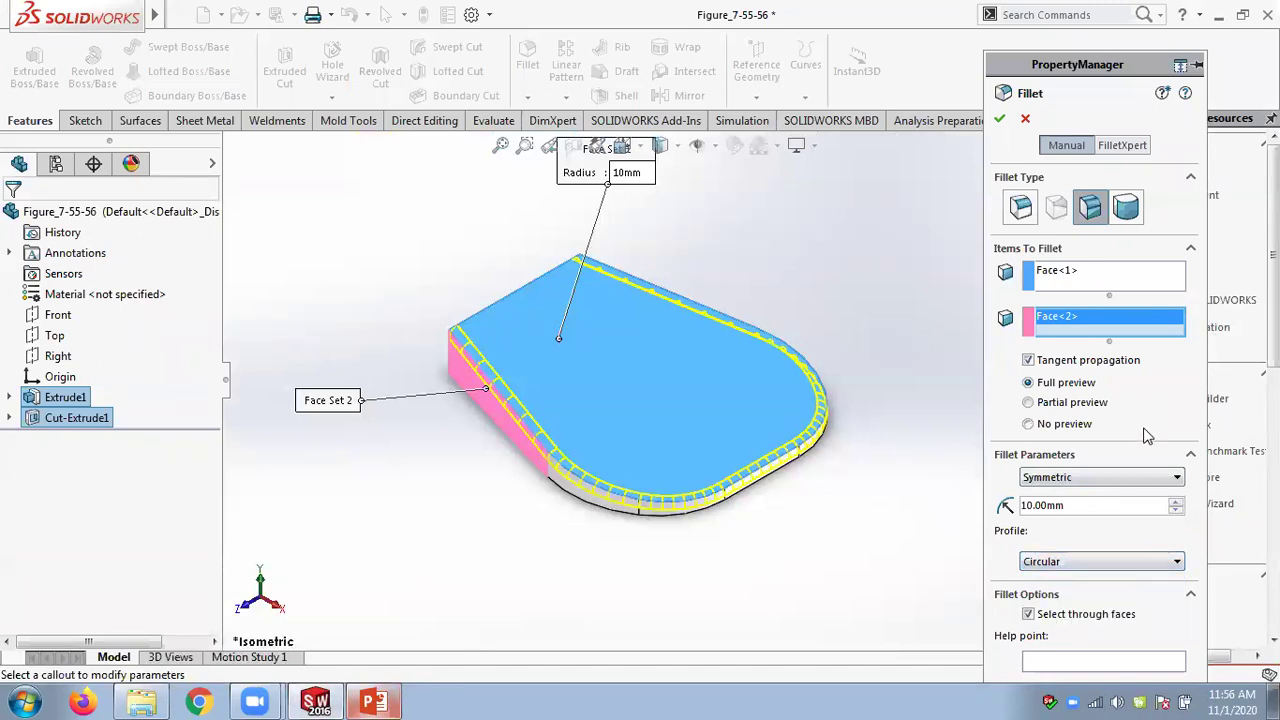
{"action": "left_click", "coordinate": [1098, 479]}
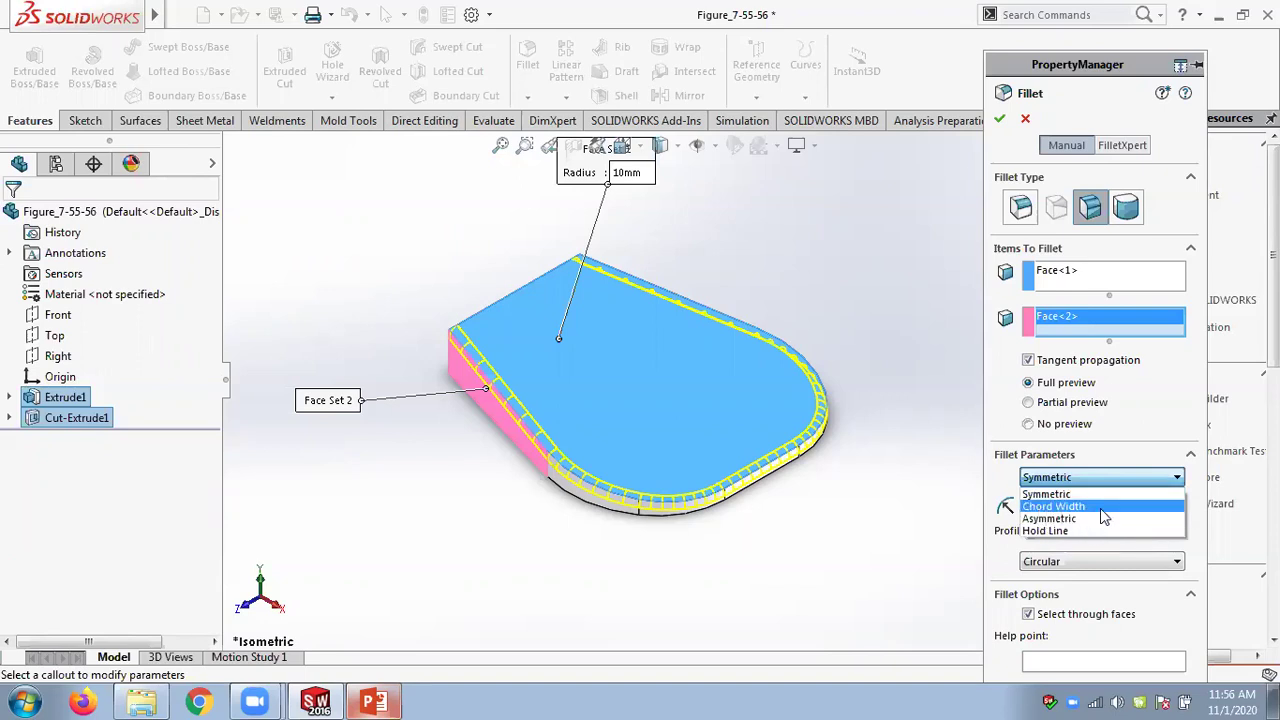
{"action": "left_click", "coordinate": [1047, 532]}
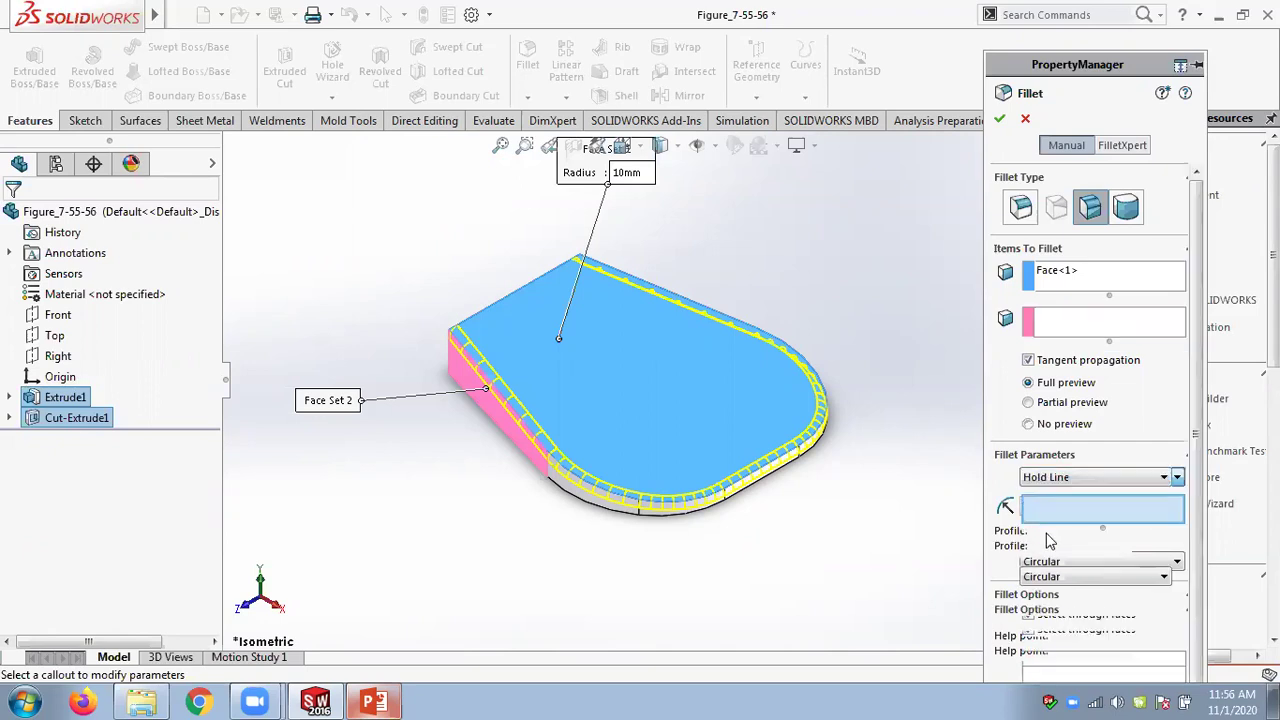
{"action": "left_click", "coordinate": [512, 440]}
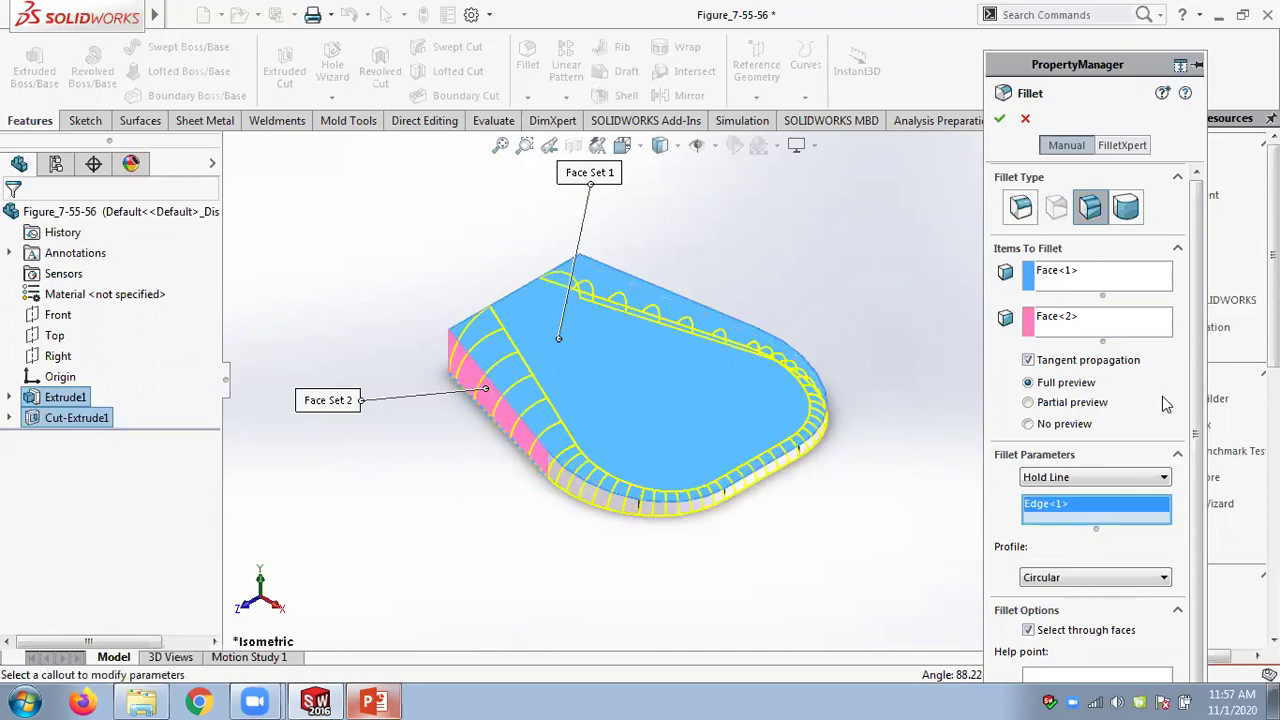
Check the two face sets and the hold line setting, create the face fillet, and inspect the rounded part
{"action": "left_click", "coordinate": [1058, 279]}
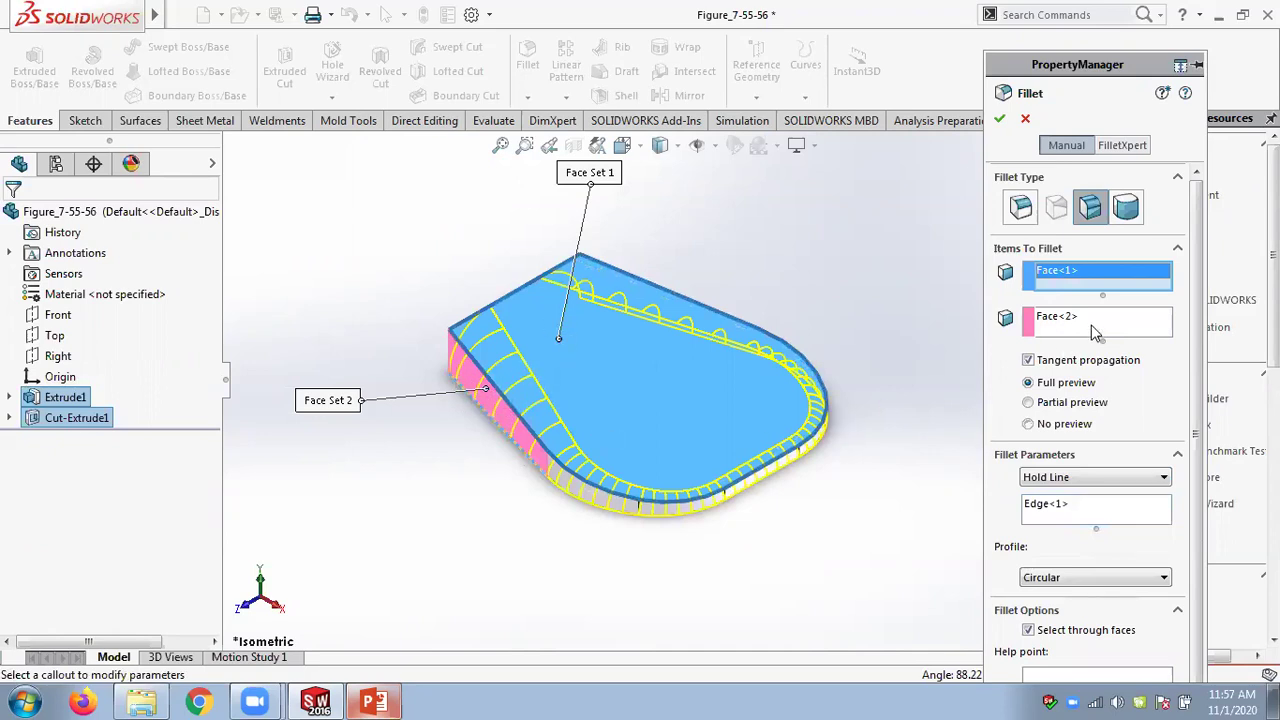
{"action": "left_click", "coordinate": [1055, 325]}
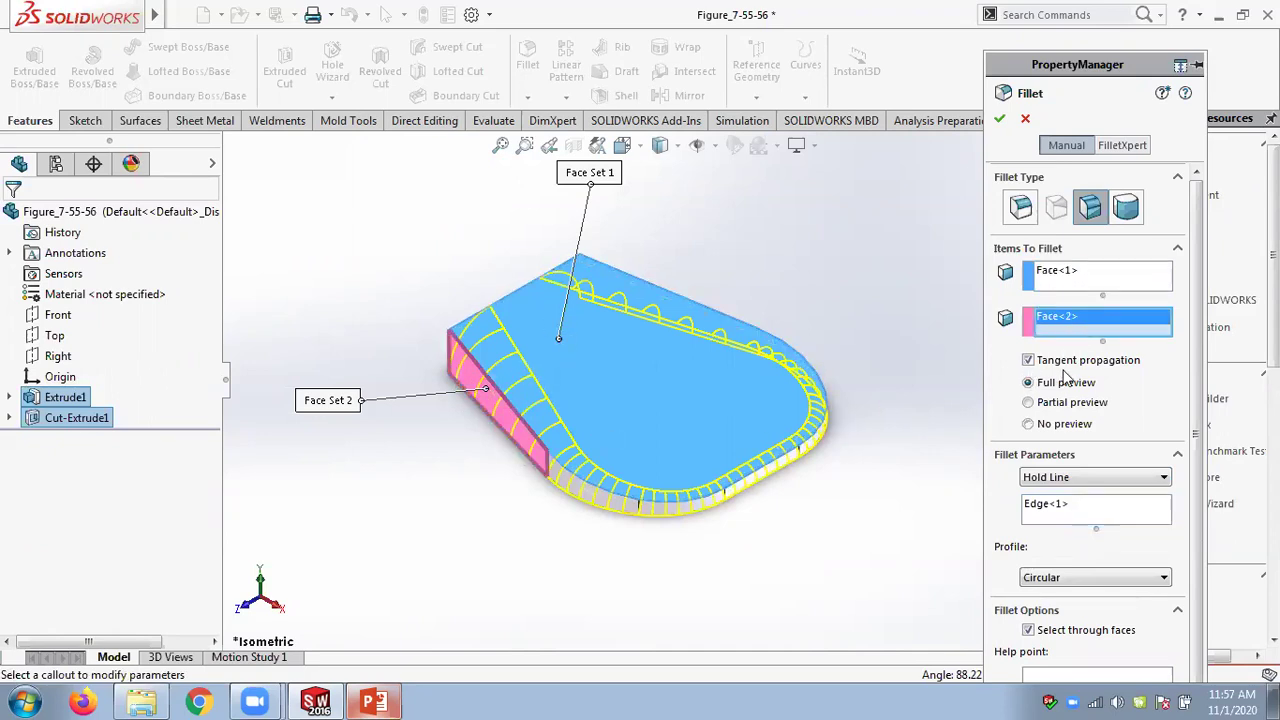
{"action": "left_click", "coordinate": [1046, 479]}
{"action": "left_click", "coordinate": [1044, 481]}
{"action": "left_click", "coordinate": [999, 118]}
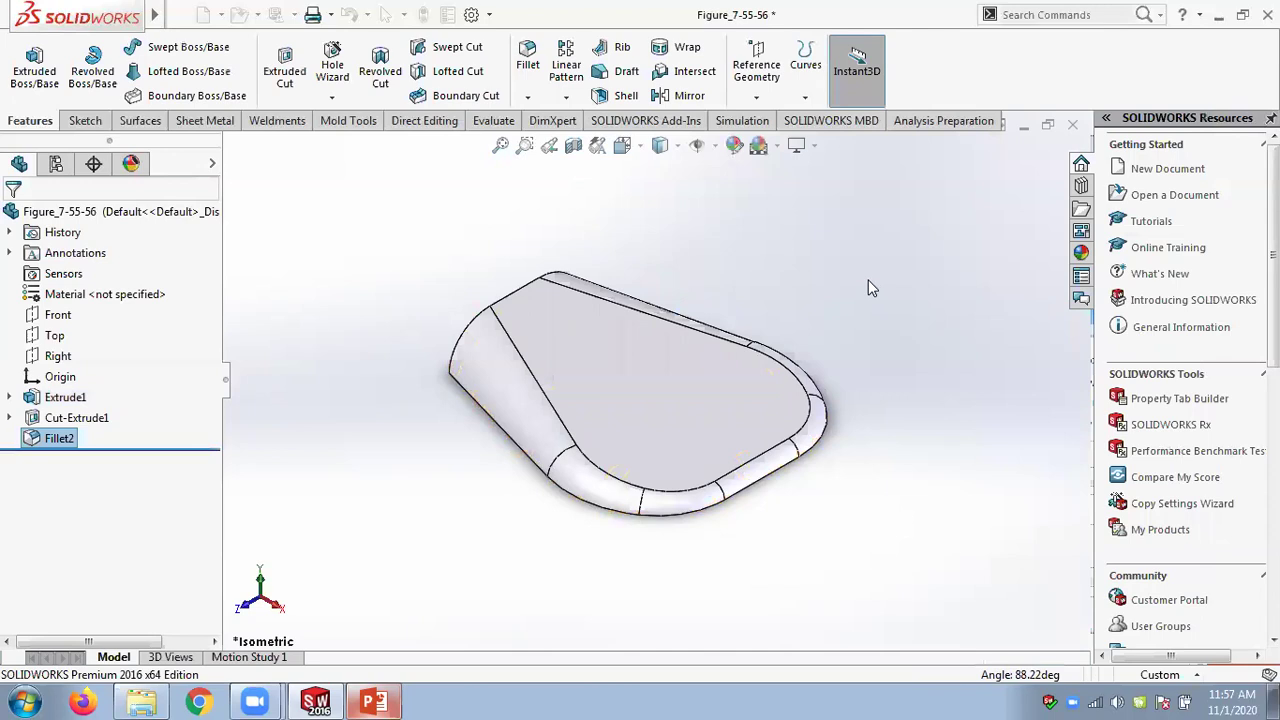
{"action": "middle_click_drag", "start_coordinate": [866, 317], "coordinate": [517, 557]}
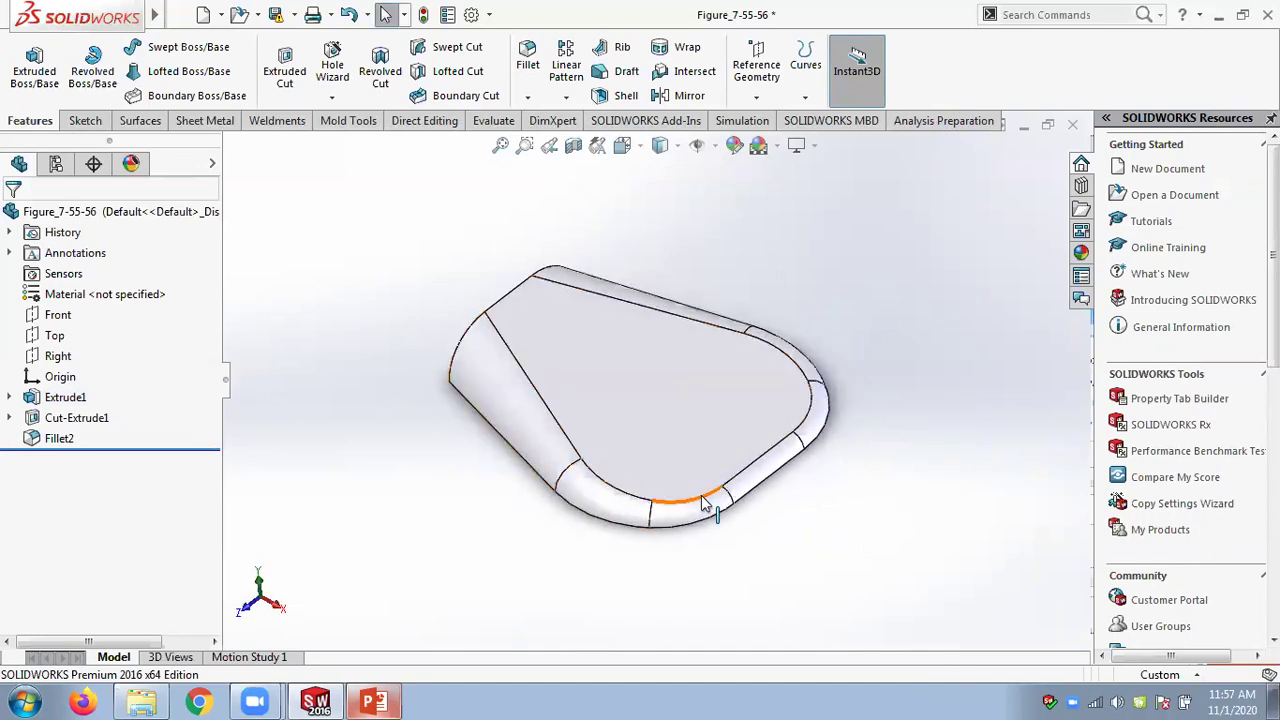
Reopen the face fillet's definition, compare it with the slide 17 figures in PowerPoint at 100% zoom, and leave the definition without changes
{"action": "right_click", "coordinate": [48, 444]}
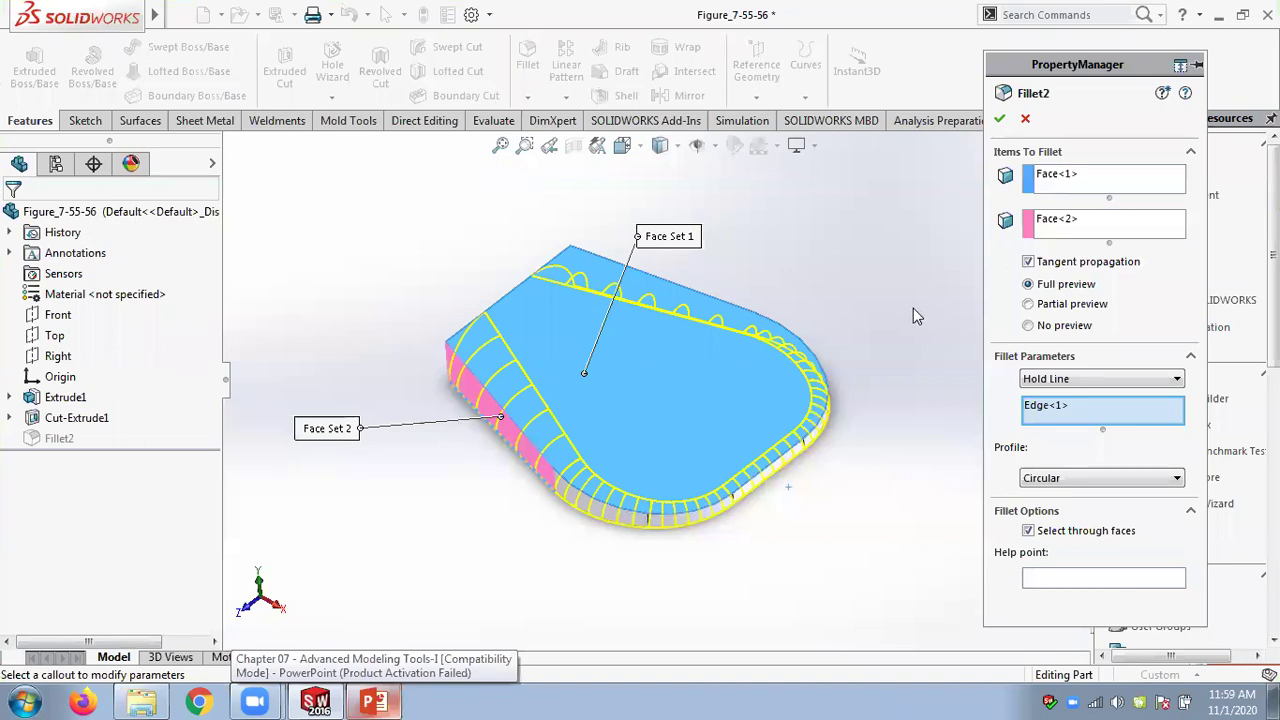
{"action": "left_click", "coordinate": [374, 702]}
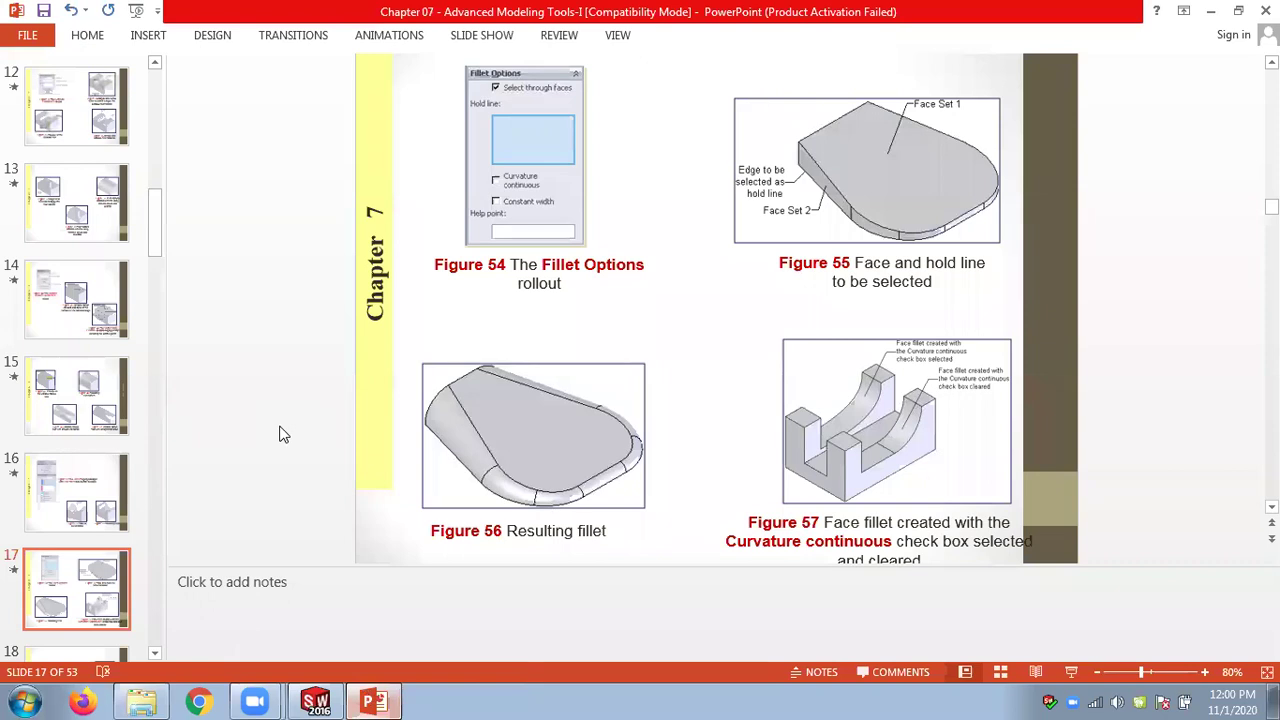
{"action": "left_click", "coordinate": [1204, 670]}
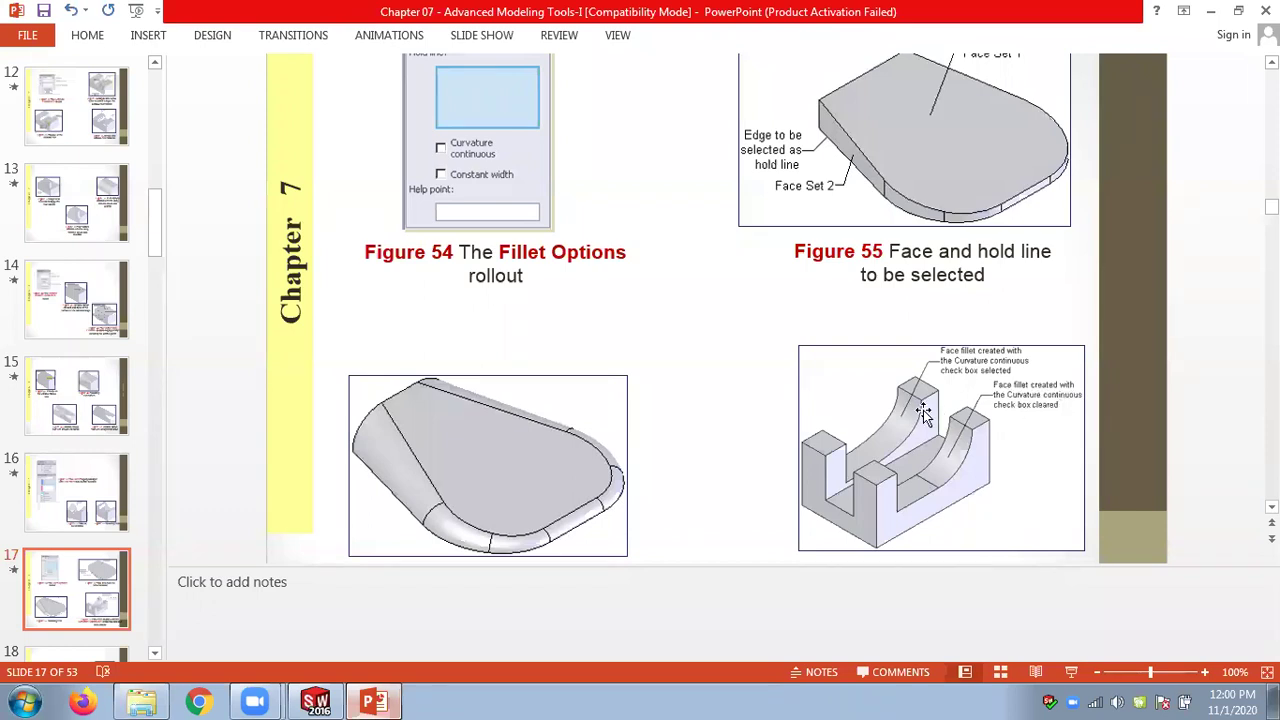
{"action": "left_click", "coordinate": [334, 699]}
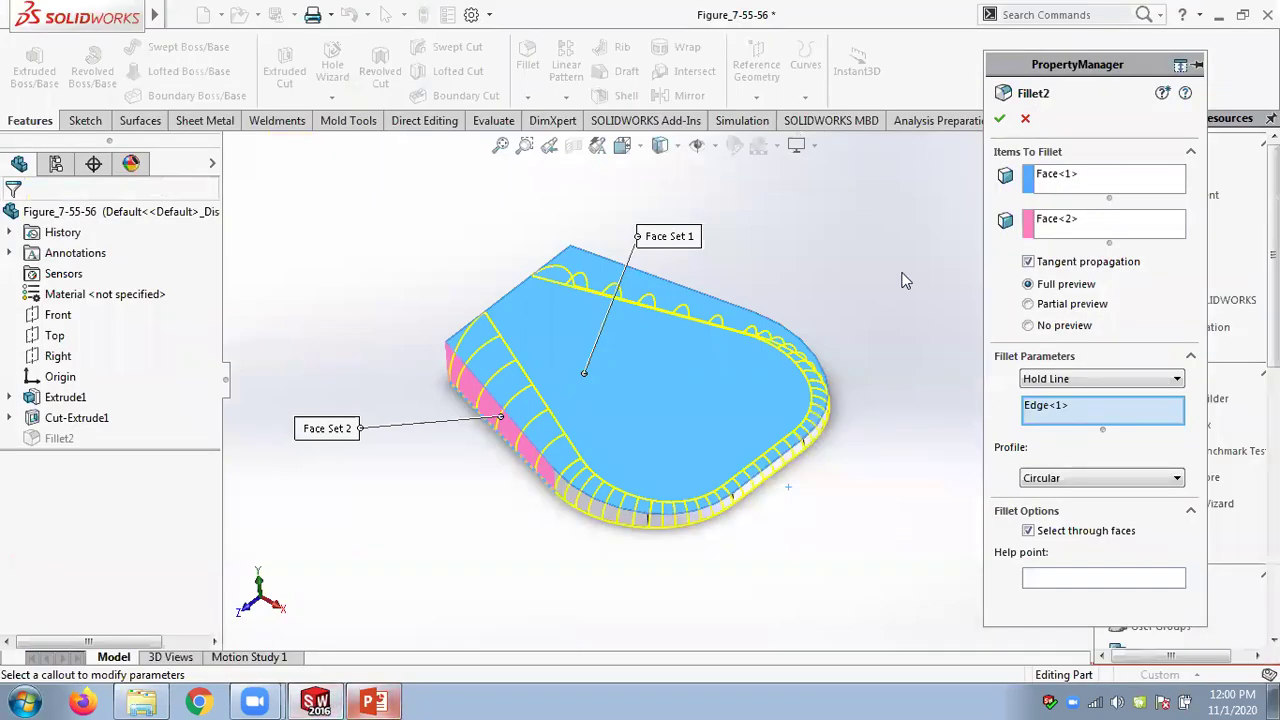
{"action": "left_click", "coordinate": [1024, 120]}
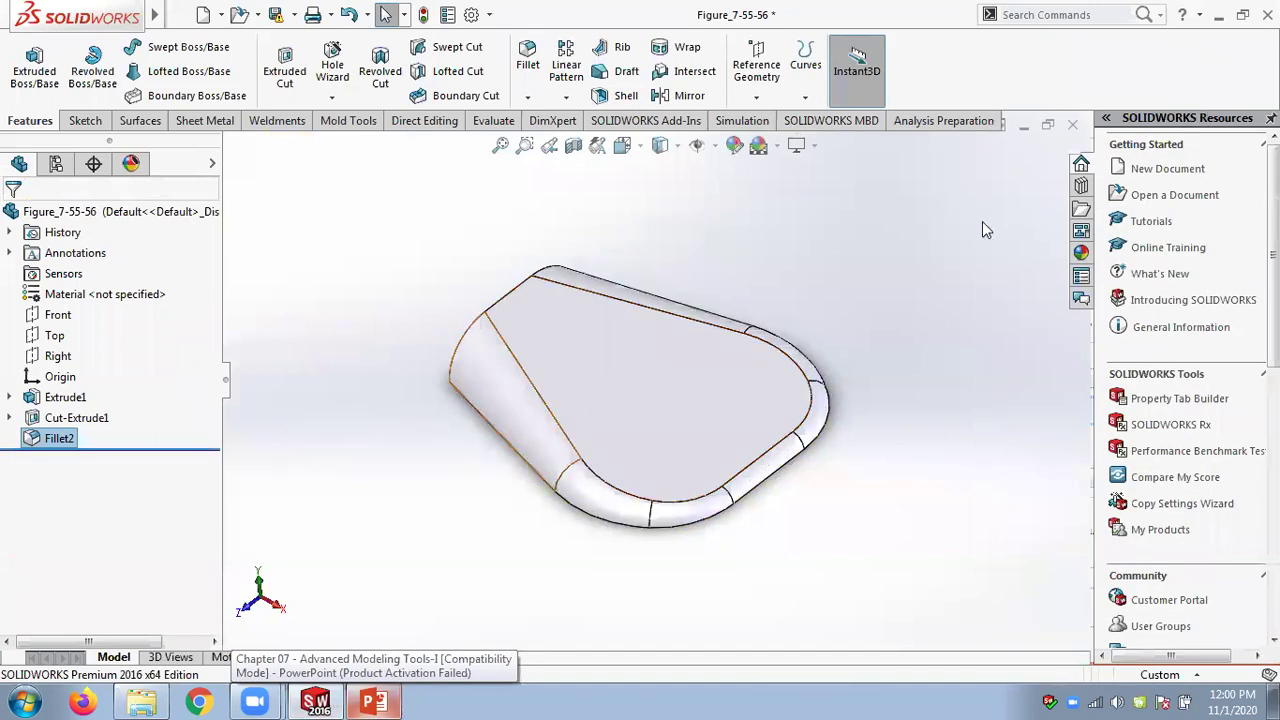
Close the Figure_7-55-56 part
{"action": "left_click", "coordinate": [1072, 124]}
{"action": "left_click", "coordinate": [641, 368]}
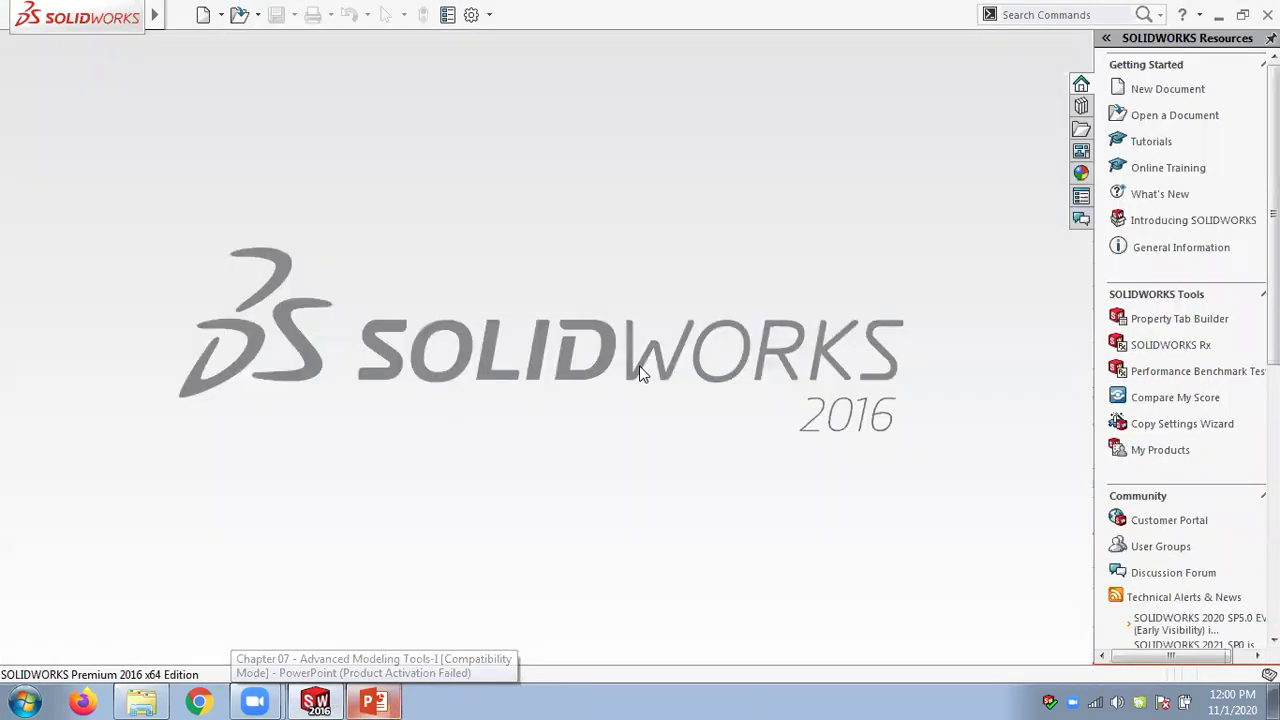
{"action": "left_click", "coordinate": [143, 702]}
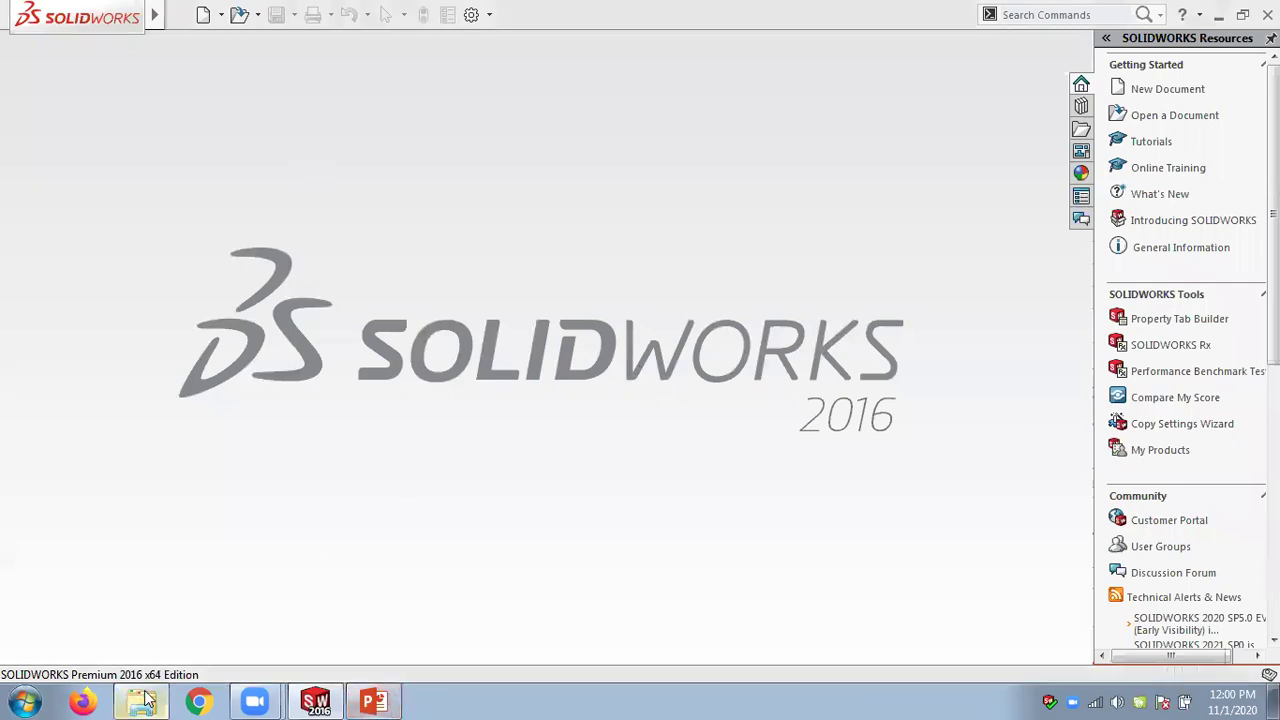
{"action": "left_click", "coordinate": [313, 703]}
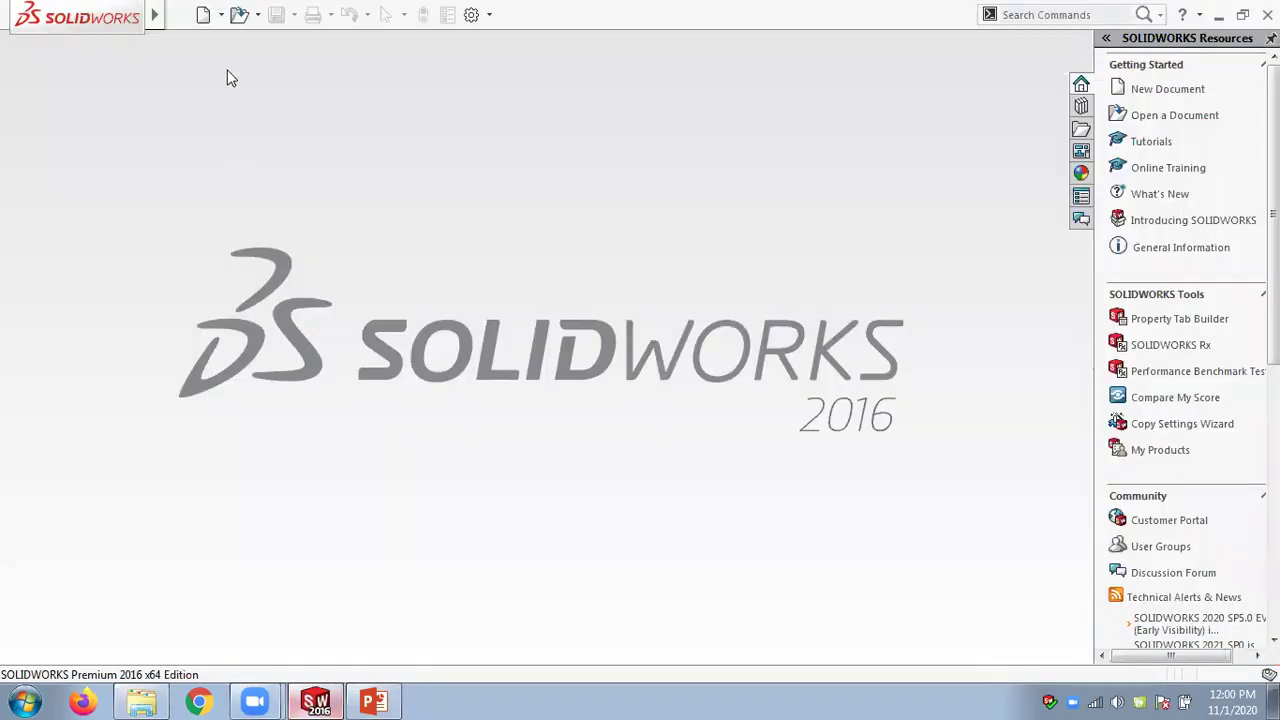
Open the Figure_7-57 part from the Chap 07 folder and view its four posts and curved fillets
{"action": "left_click", "coordinate": [256, 15]}
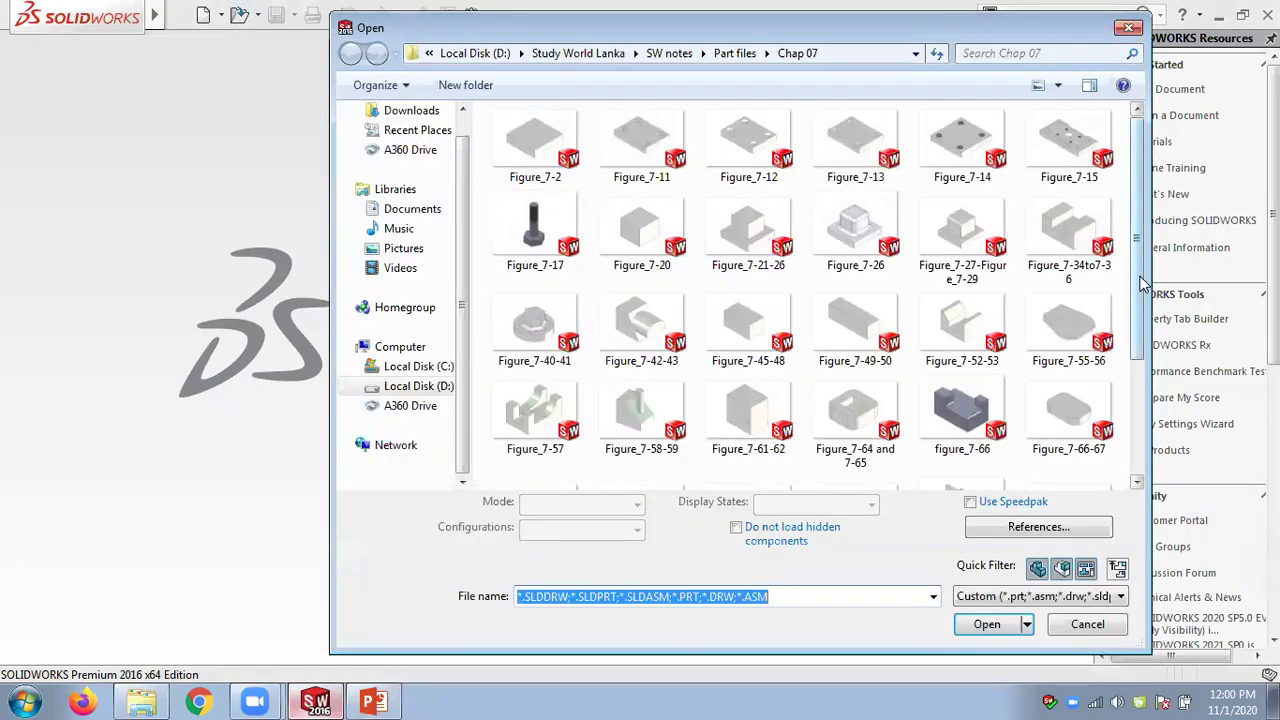
{"action": "double_click", "coordinate": [540, 410]}
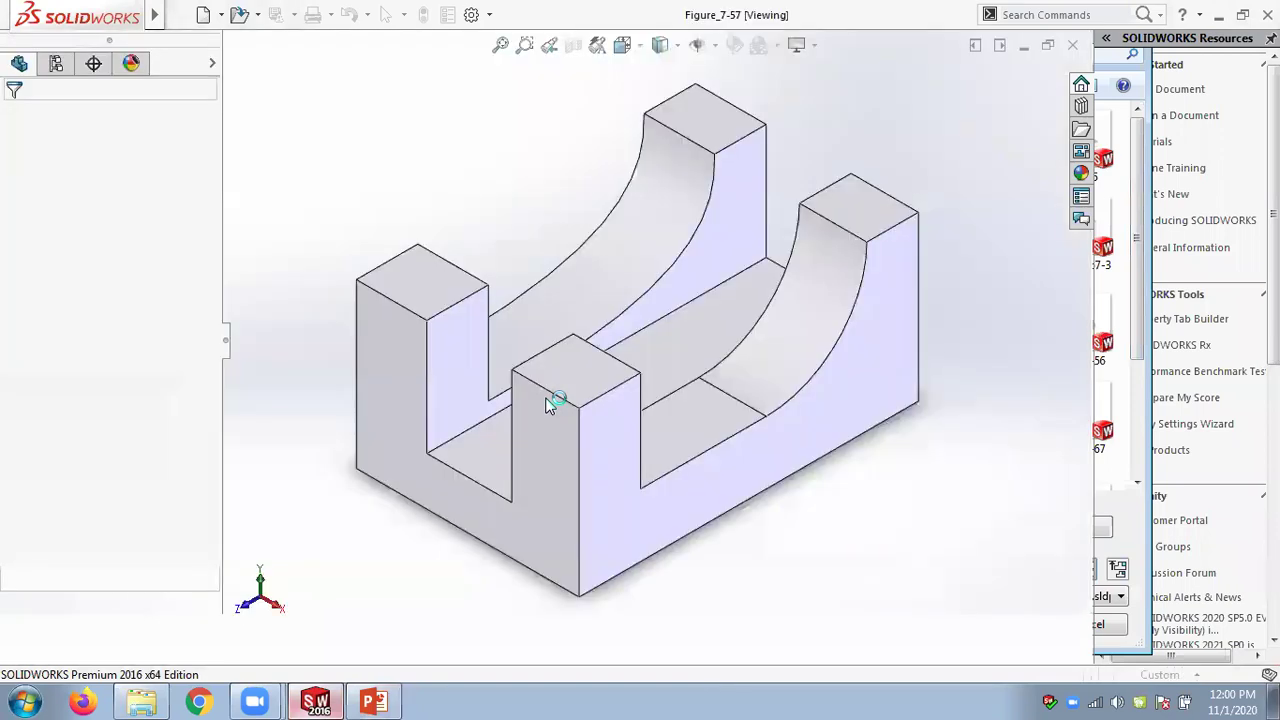
{"action": "middle_click_drag", "start_coordinate": [897, 468], "coordinate": [908, 494]}
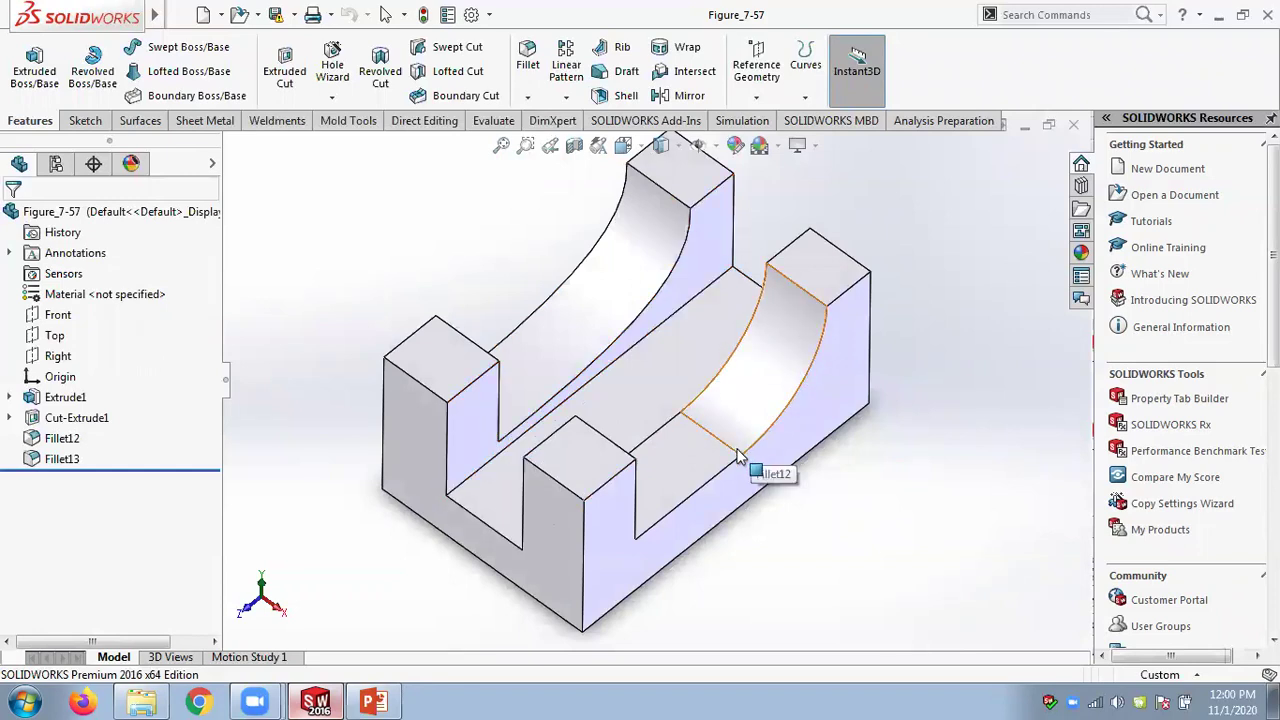
Open the definition of Fillet12 and check which two edges serve as its hold lines
{"action": "left_click", "coordinate": [73, 447]}
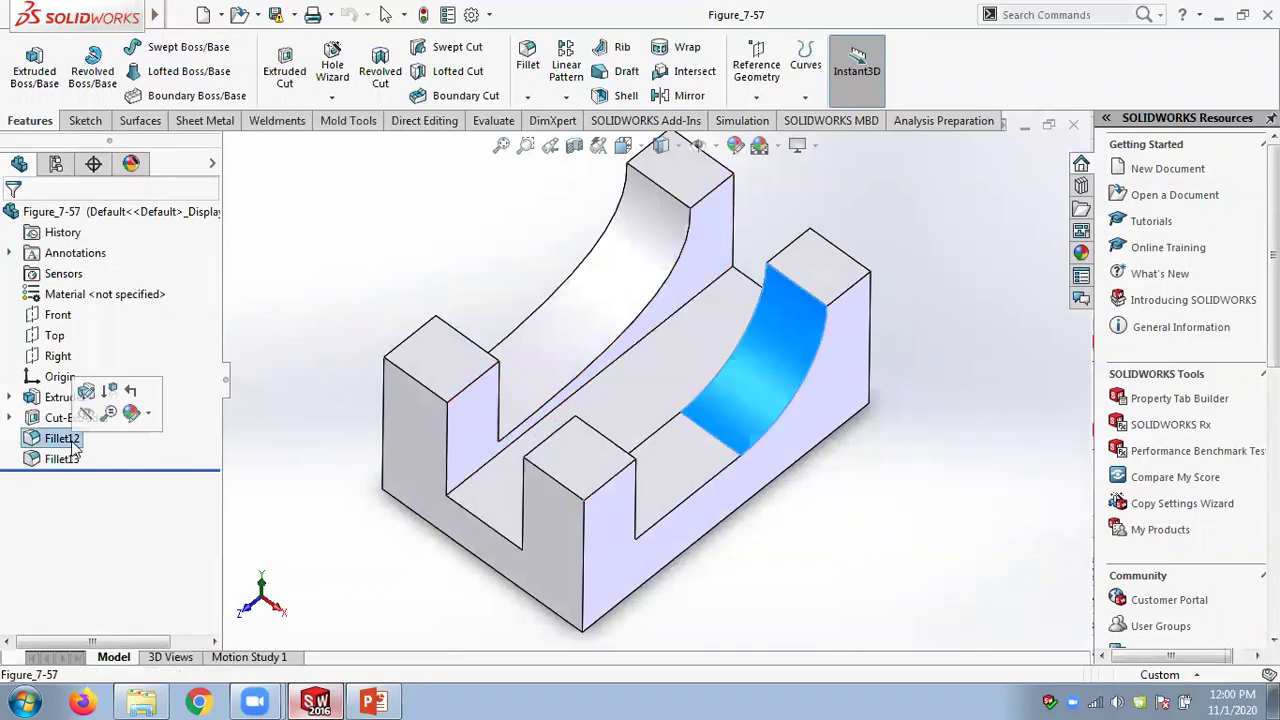
{"action": "right_click", "coordinate": [67, 441]}
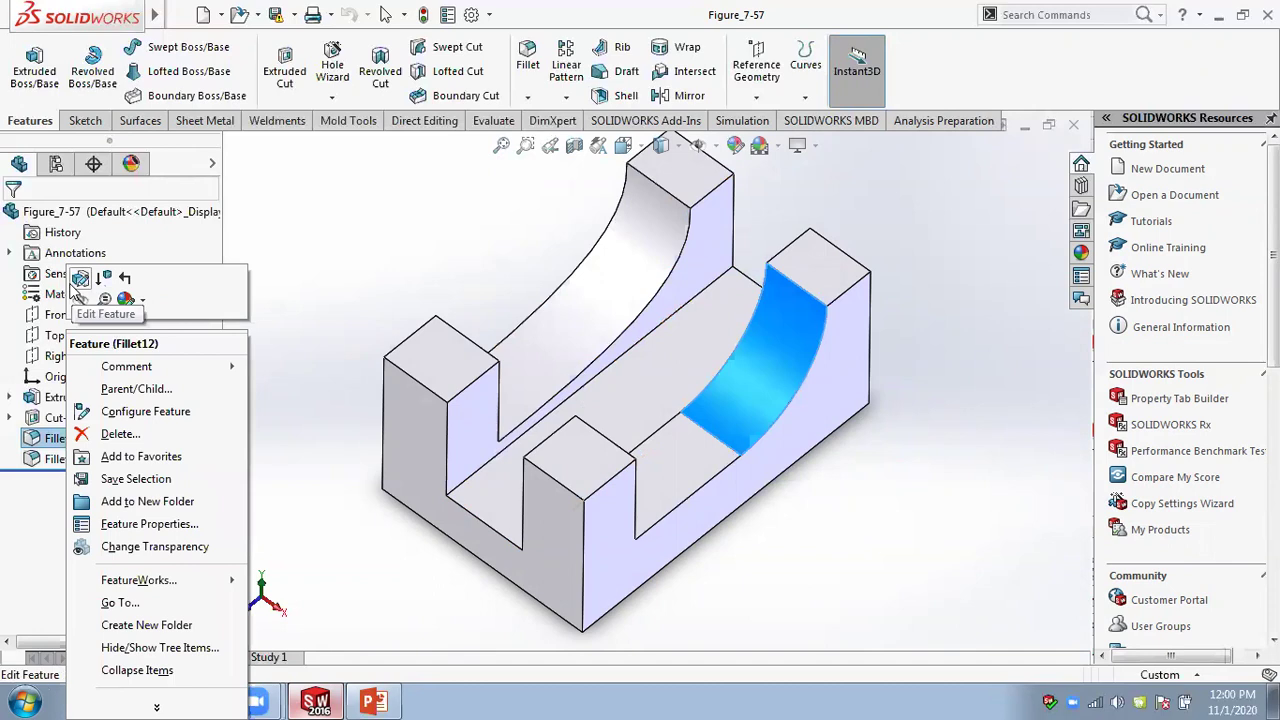
{"action": "left_click", "coordinate": [78, 282]}
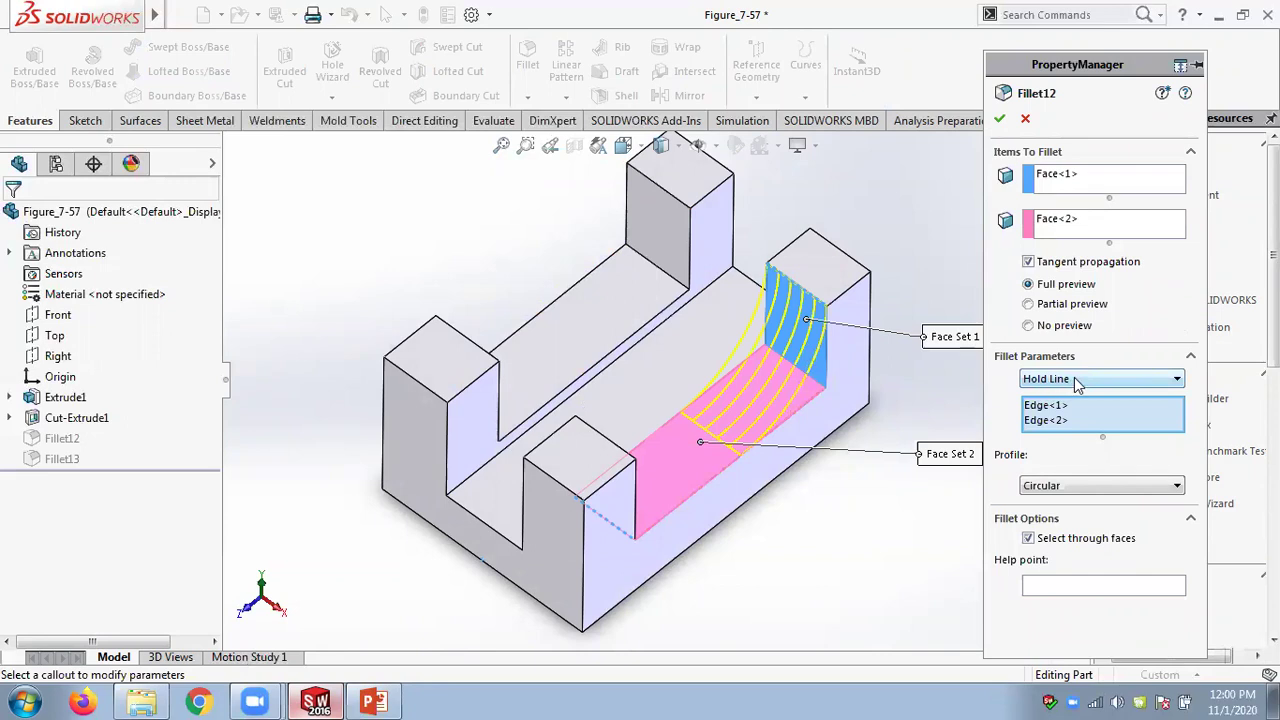
{"action": "left_click", "coordinate": [1047, 408]}
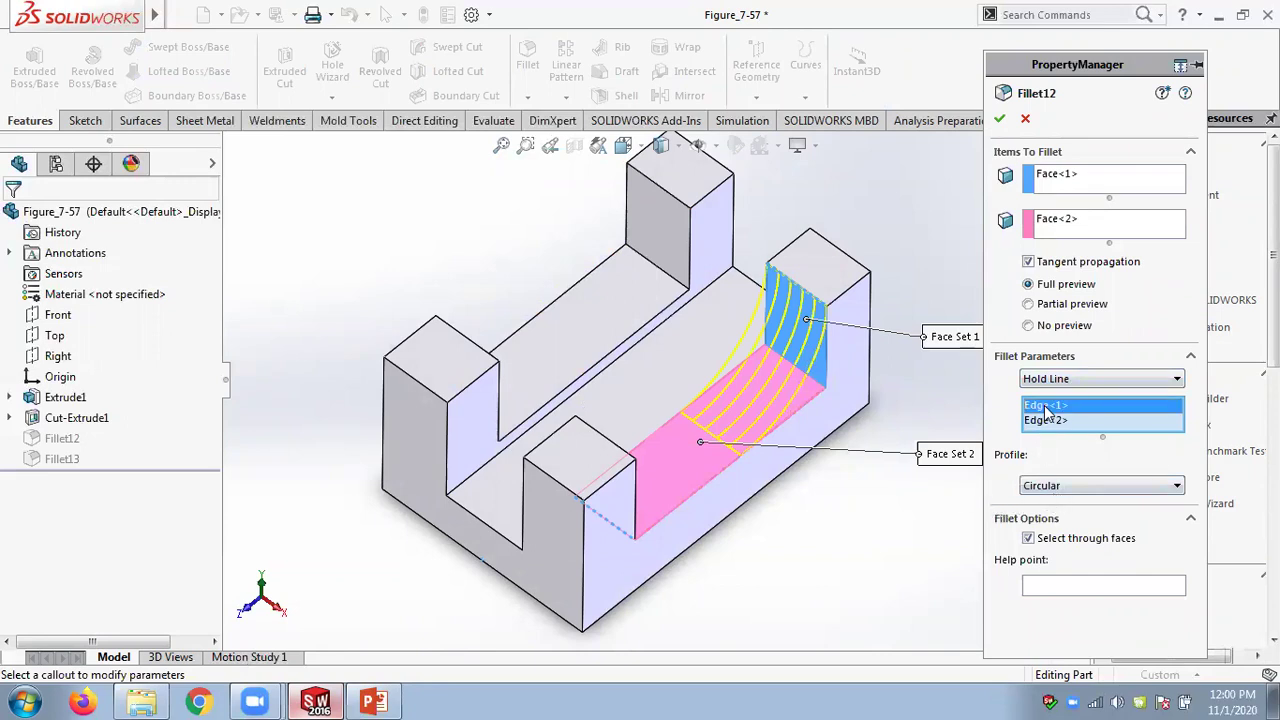
{"action": "left_click", "coordinate": [1047, 421]}
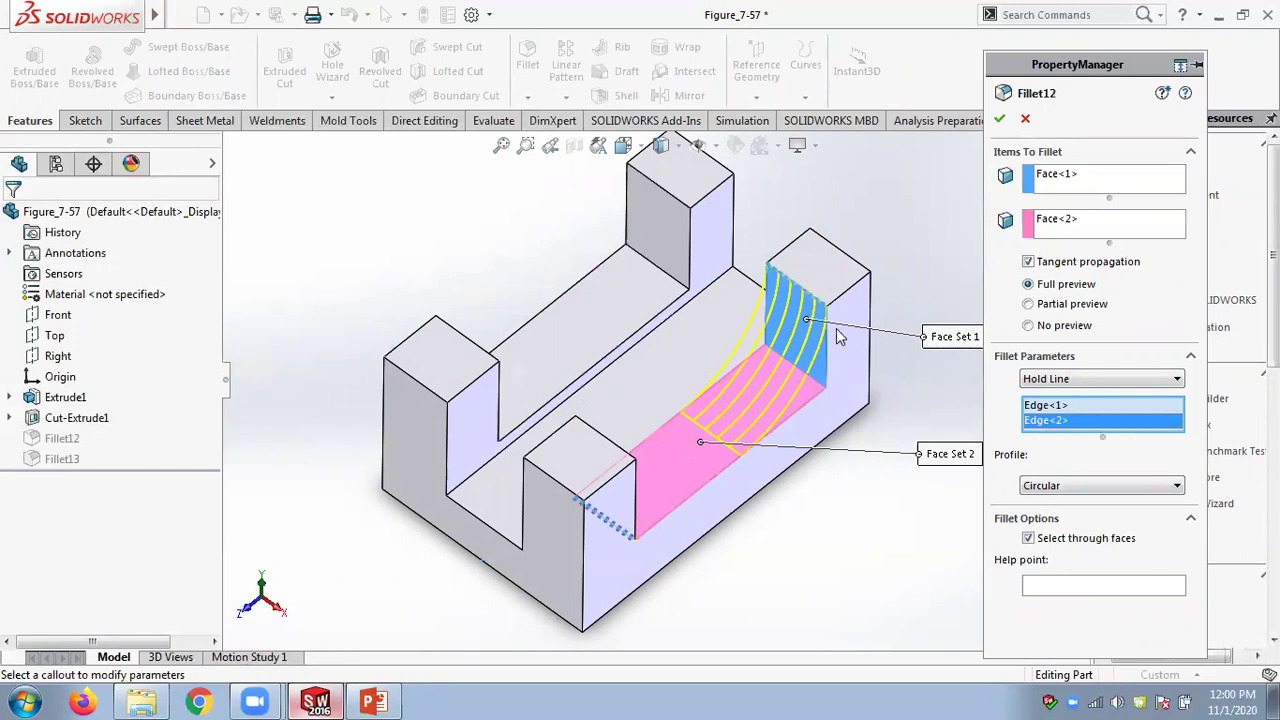
Try the Symmetric option on Fillet12, returning to Hold Line with the tall face's upper edge and the floor's opposite end edge
{"action": "left_click", "coordinate": [1060, 380]}
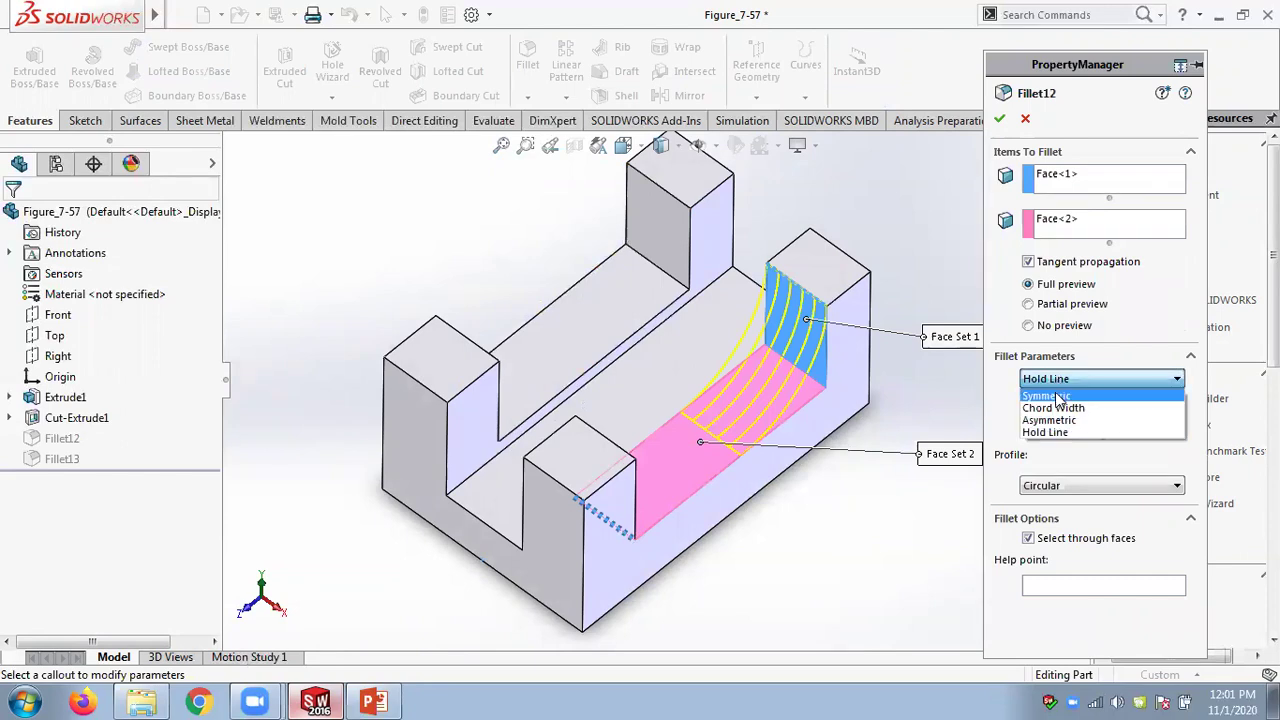
{"action": "left_click", "coordinate": [1055, 394]}
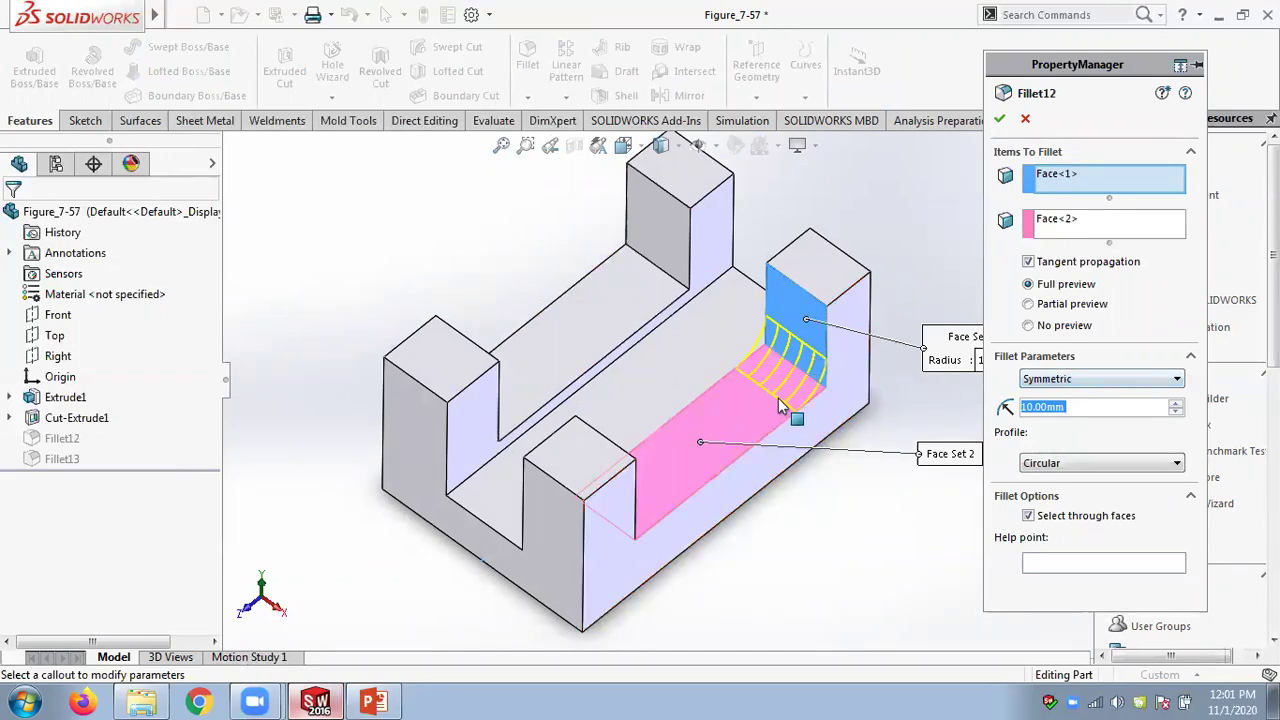
{"action": "left_click", "coordinate": [1081, 386]}
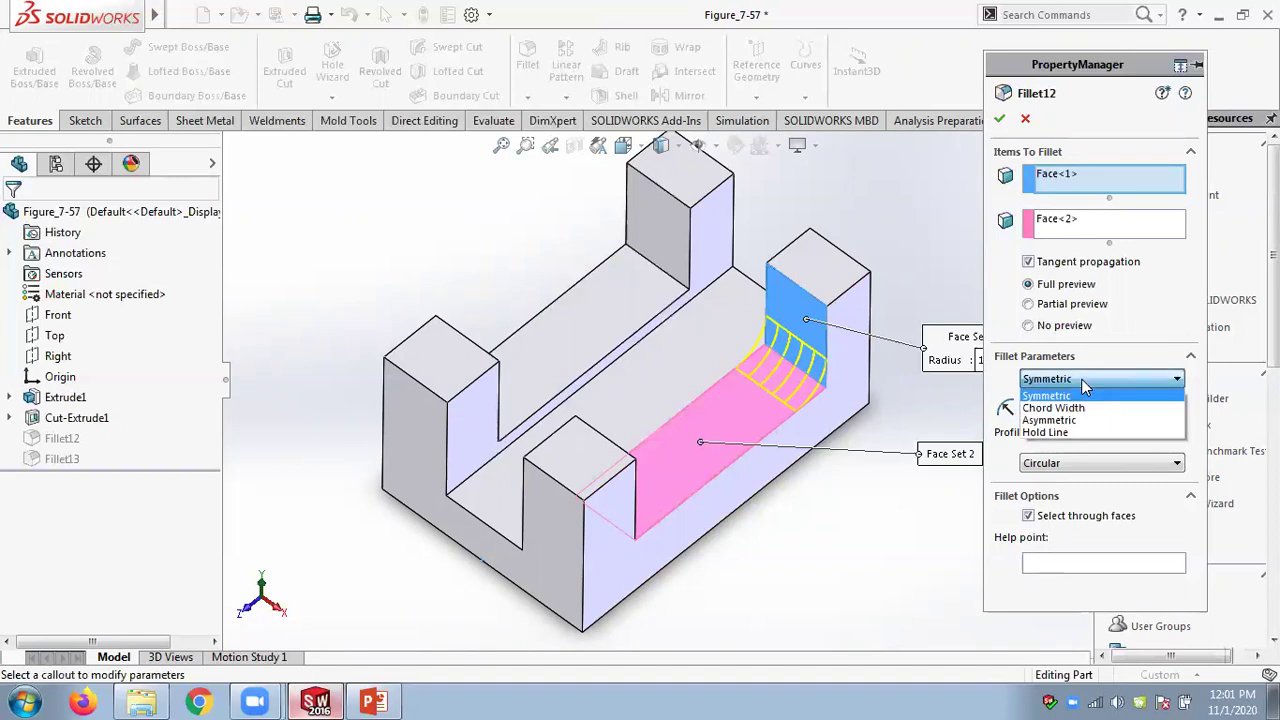
{"action": "left_click", "coordinate": [1075, 435]}
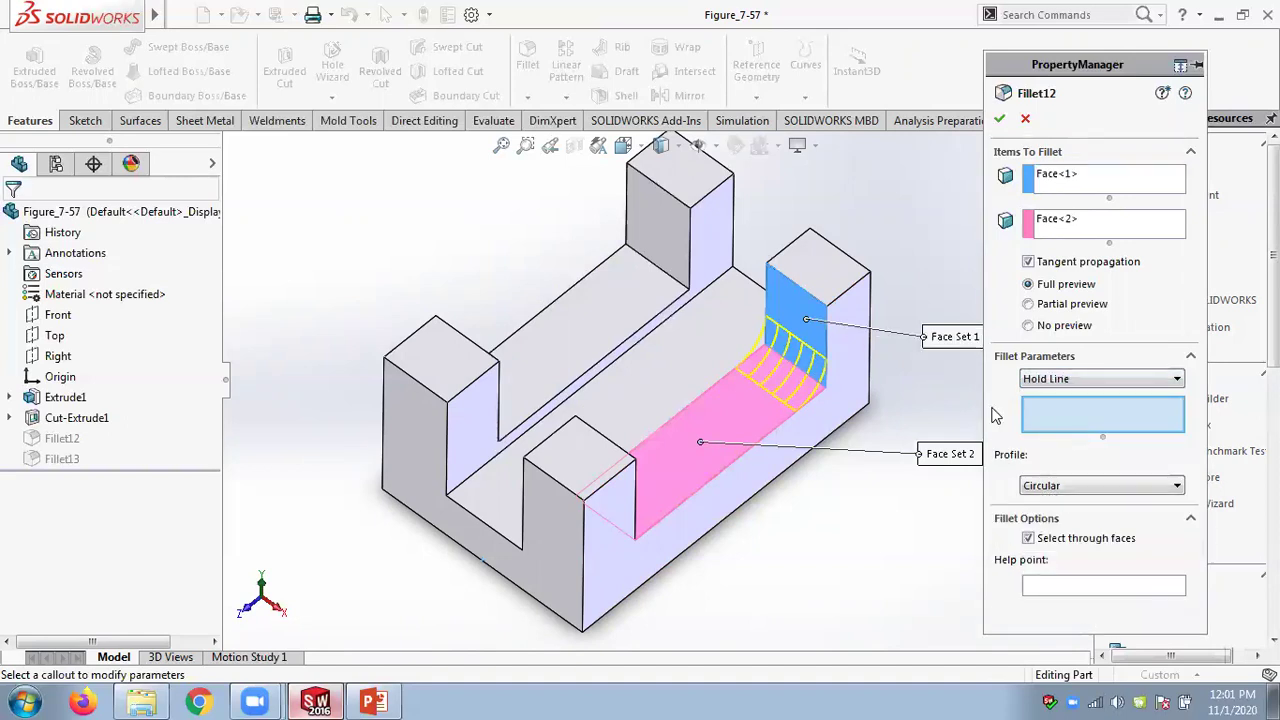
{"action": "left_click", "coordinate": [797, 288]}
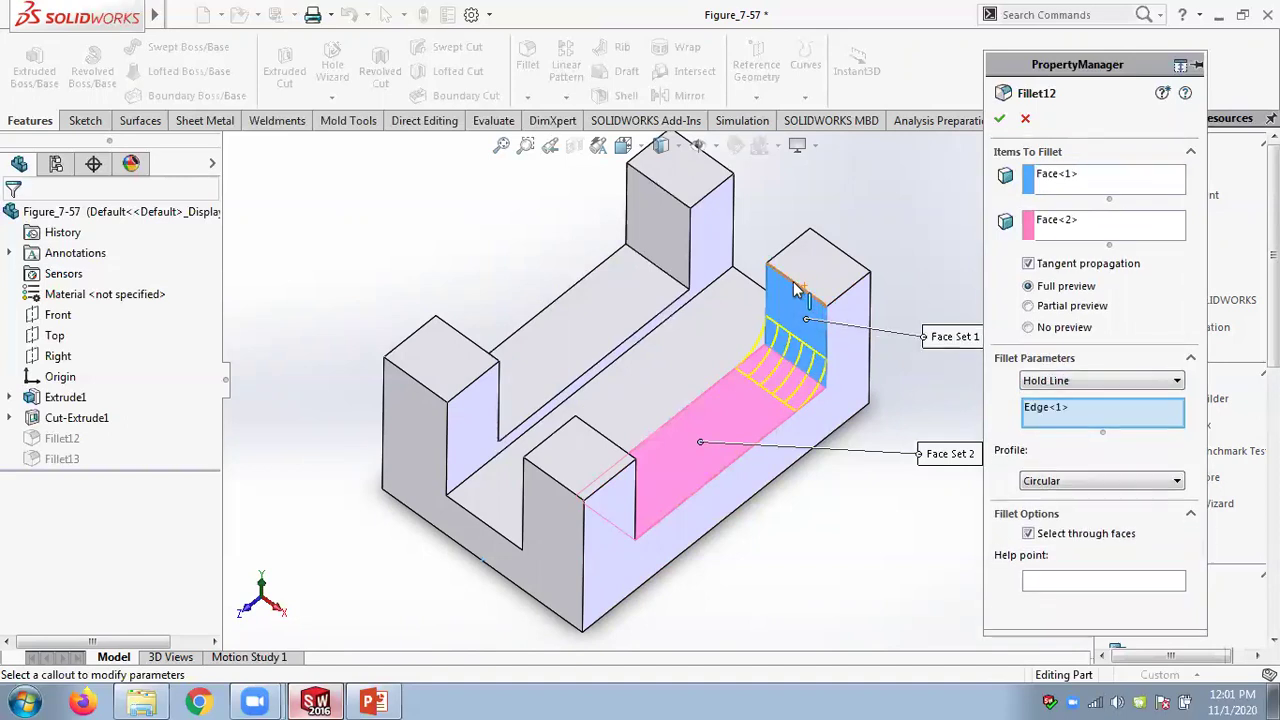
{"action": "left_click", "coordinate": [625, 537]}
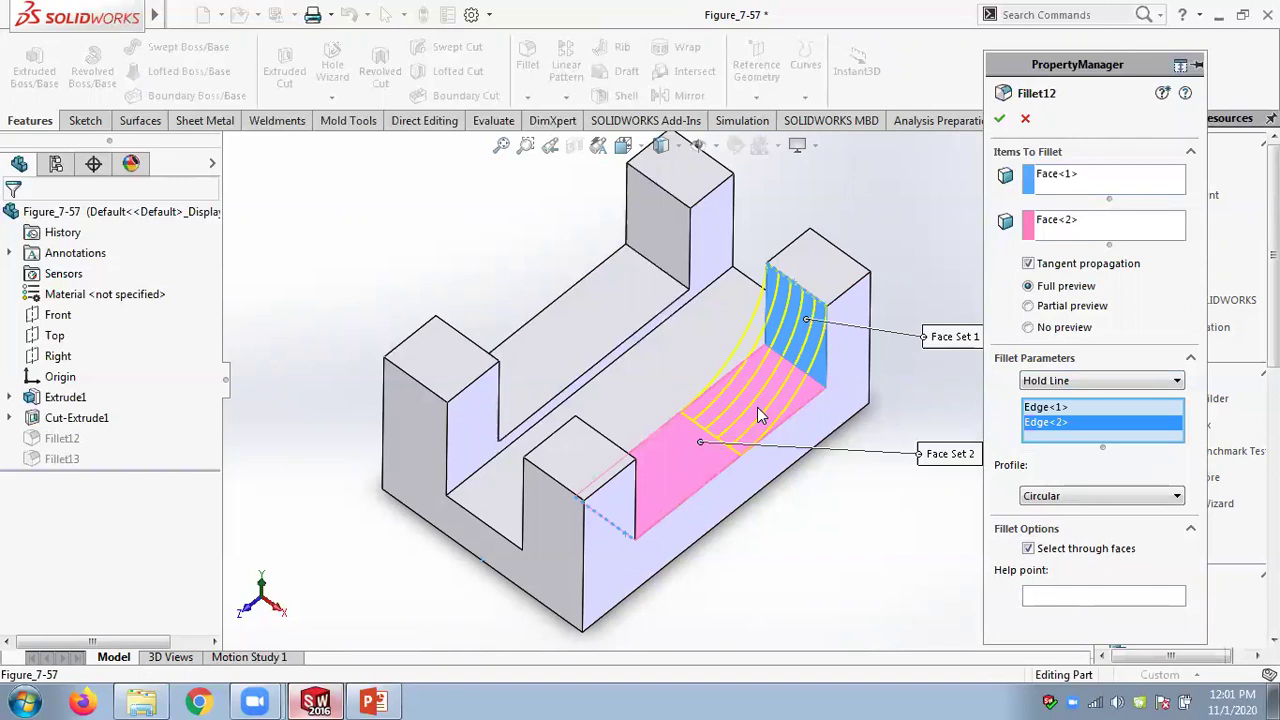
{"action": "middle_click_drag", "start_coordinate": [808, 494], "coordinate": [720, 425]}
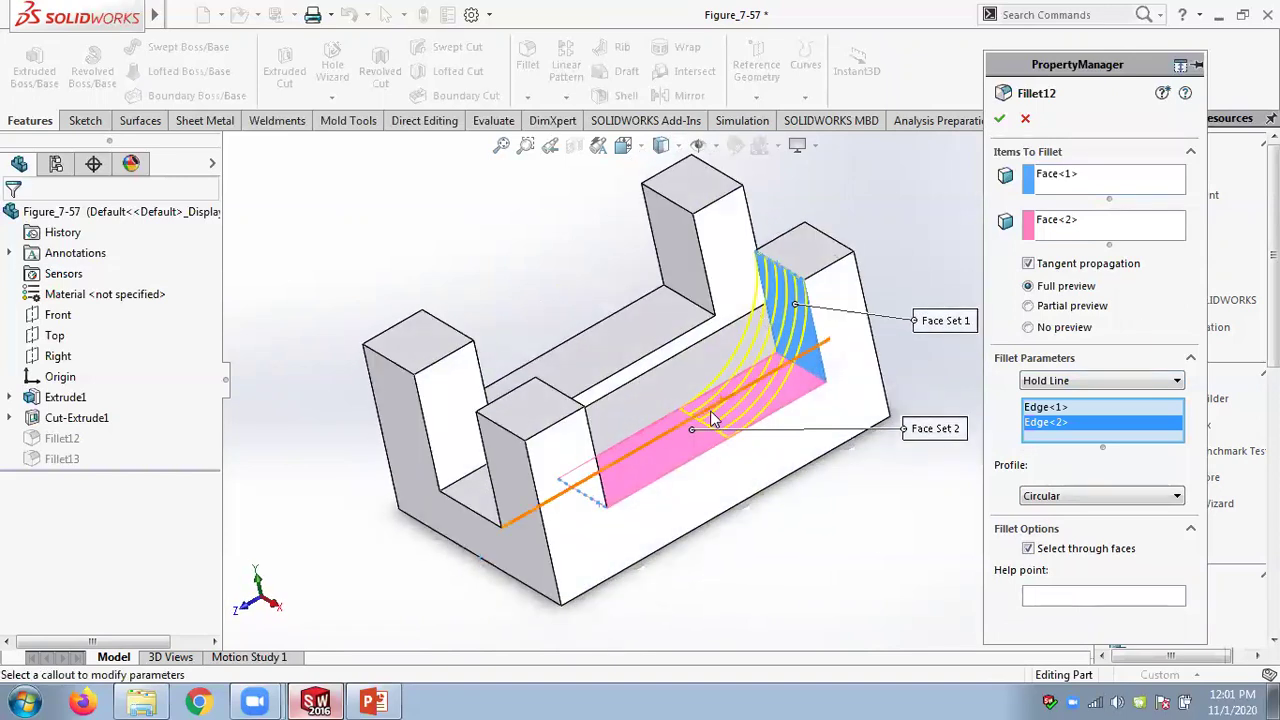
Preview the Curvature Continuous profile between the two hold line edges and return the profile to Circular
{"action": "left_click", "coordinate": [1065, 496]}
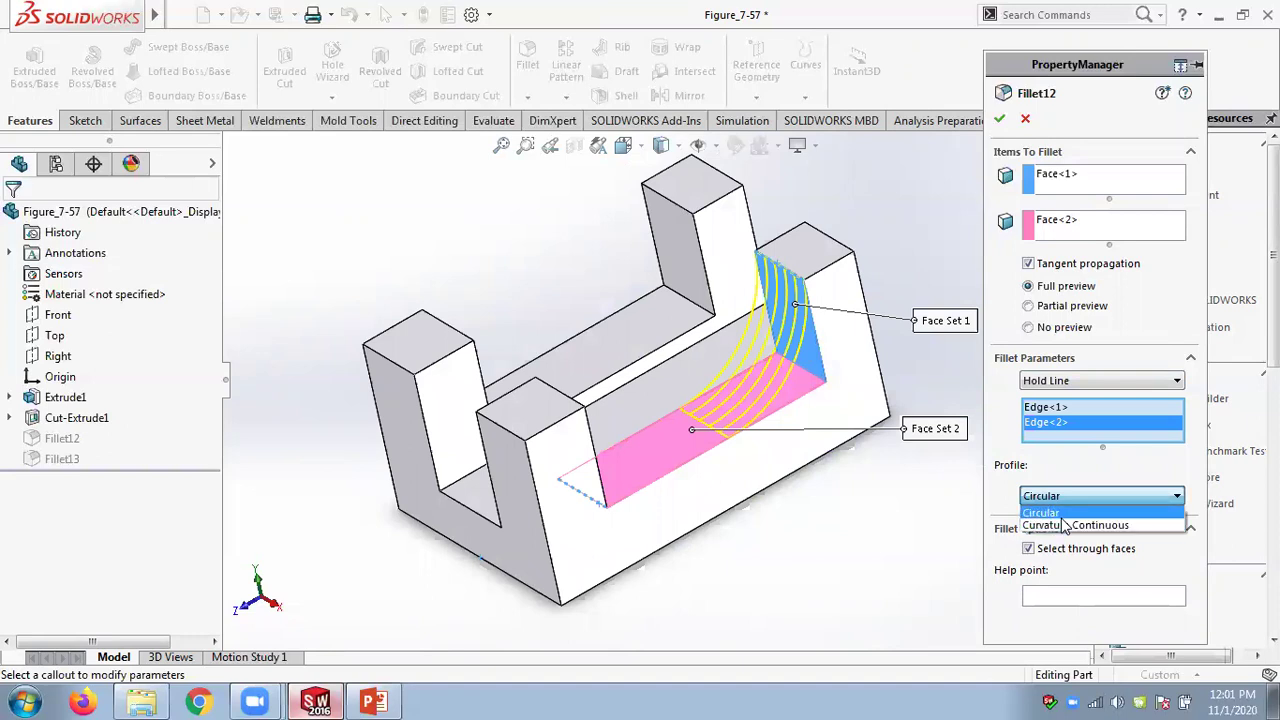
{"action": "left_click", "coordinate": [1068, 526]}
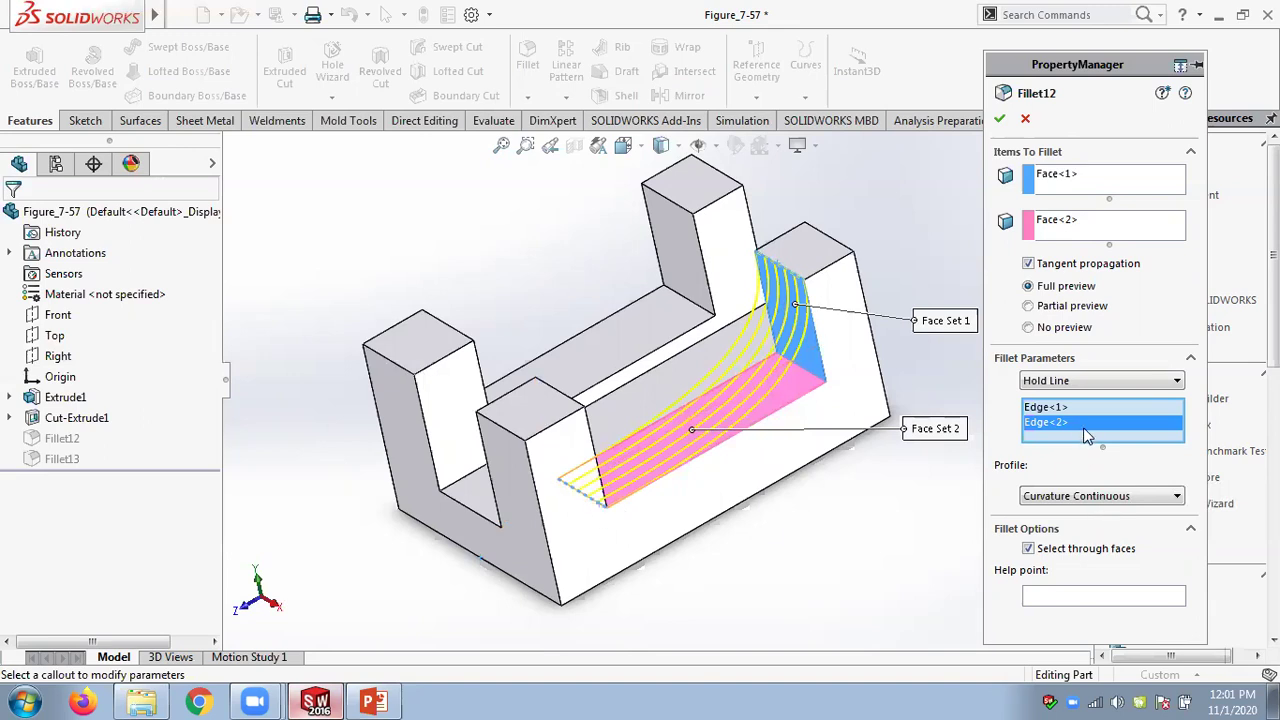
{"action": "left_click", "coordinate": [1047, 409]}
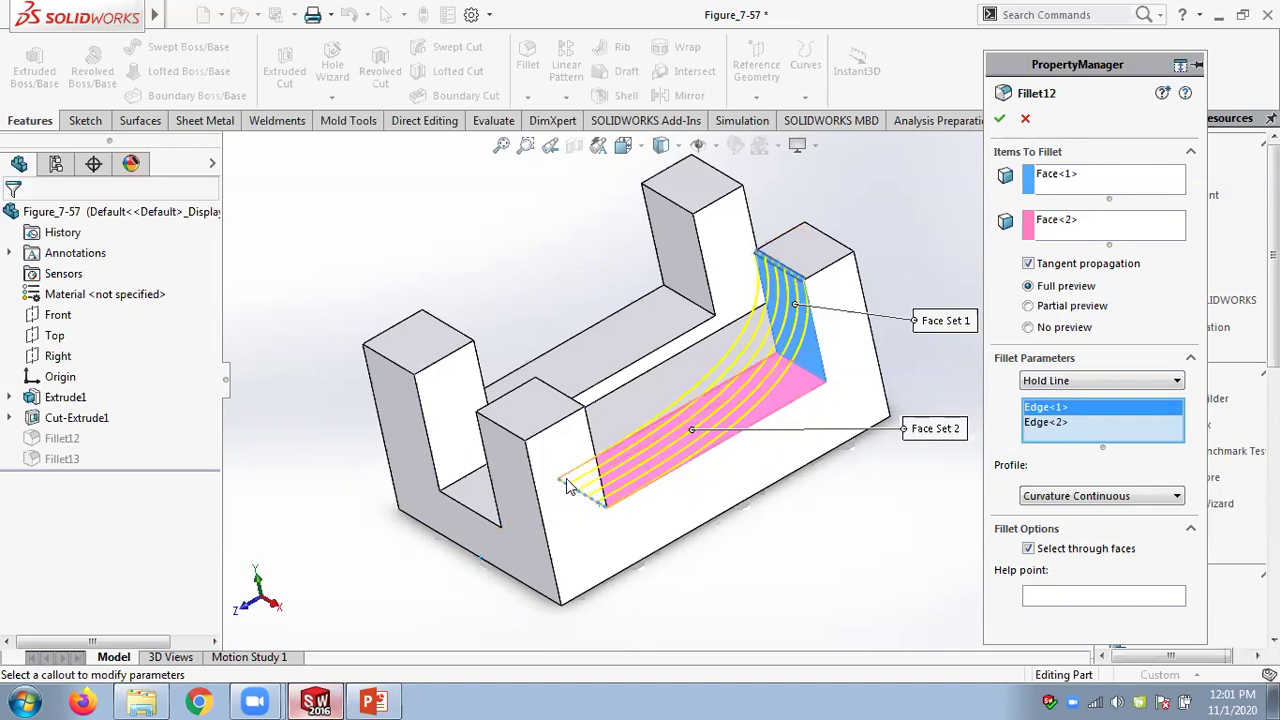
{"action": "left_click", "coordinate": [1043, 423]}
{"action": "left_click", "coordinate": [1058, 500]}
{"action": "left_click", "coordinate": [1043, 512]}
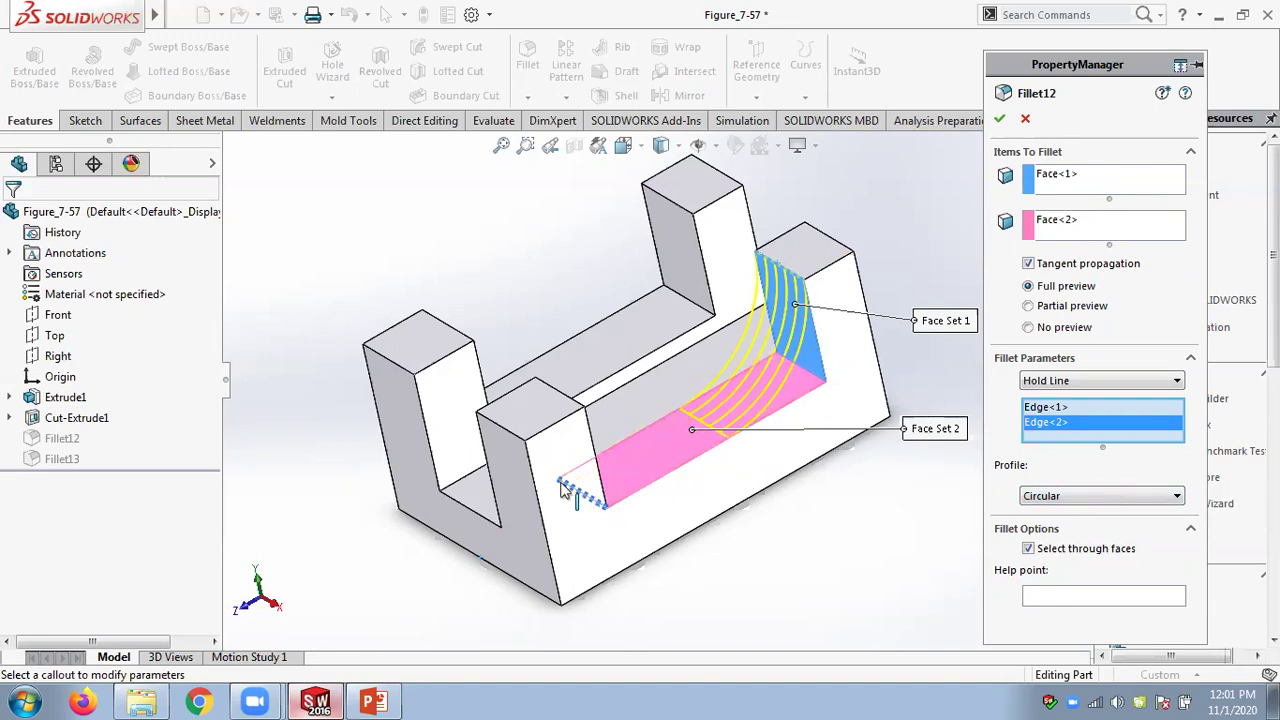
Set the profile of Fillet12 to Curvature Continuous and apply the edited face fillet
{"action": "left_click", "coordinate": [1068, 497]}
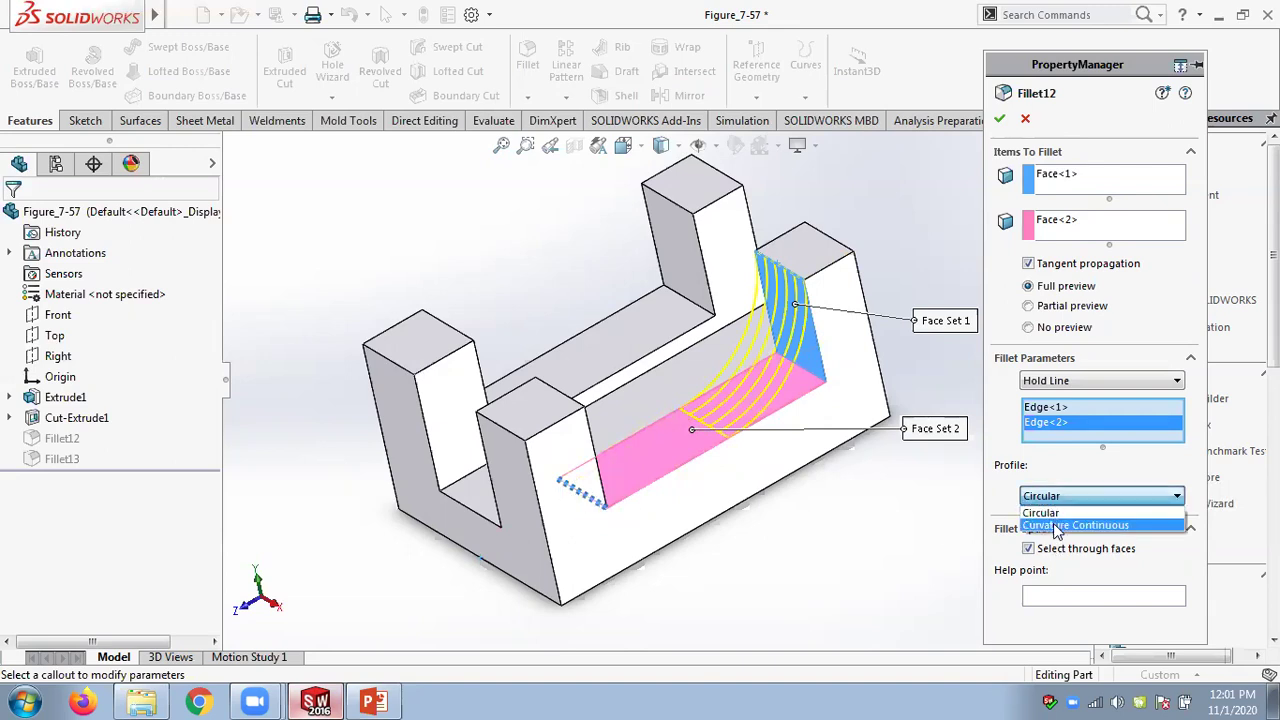
{"action": "left_click", "coordinate": [1056, 526]}
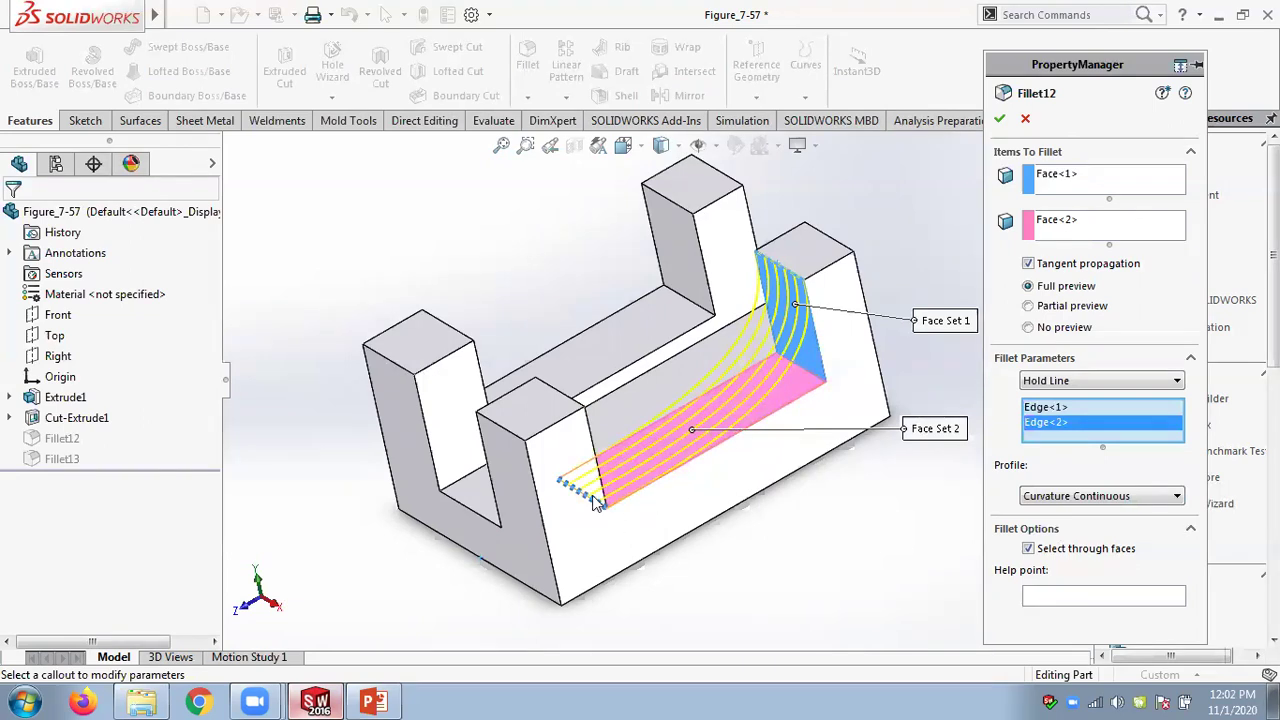
{"action": "left_click", "coordinate": [1001, 119]}
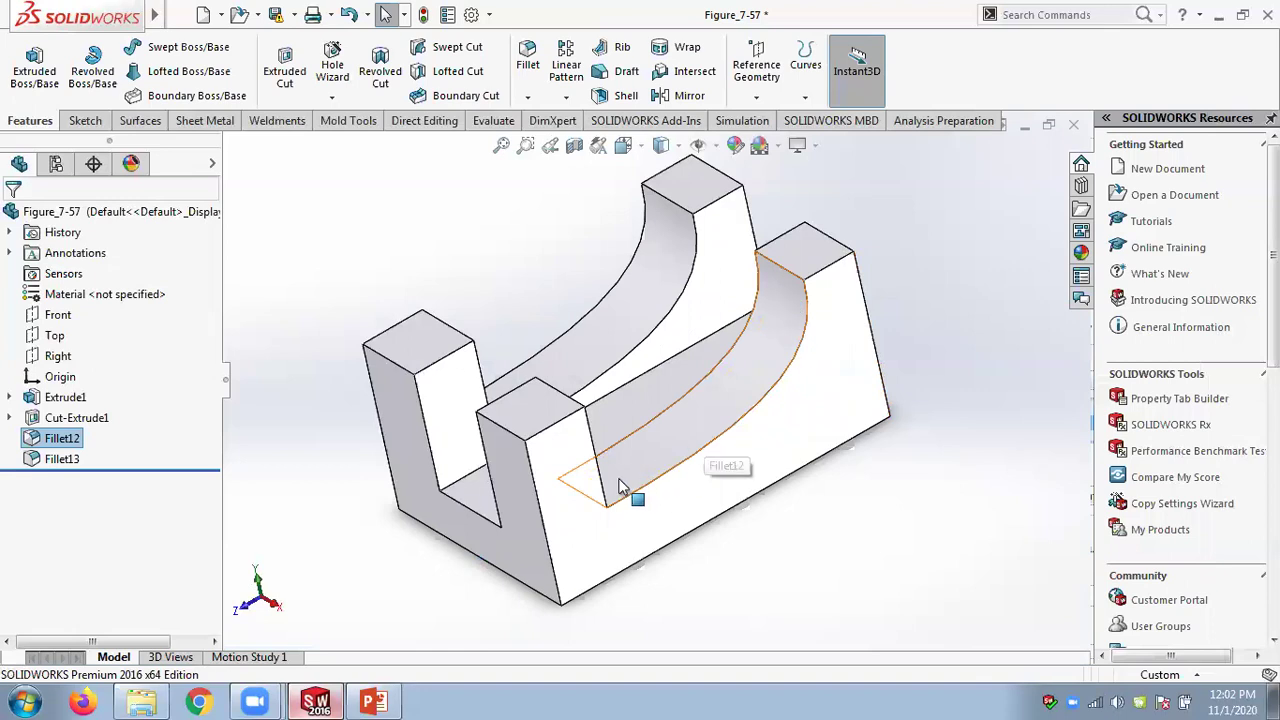
Delete both face fillets, Fillet12 and Fillet13, from the part
{"action": "right_click", "coordinate": [68, 441]}
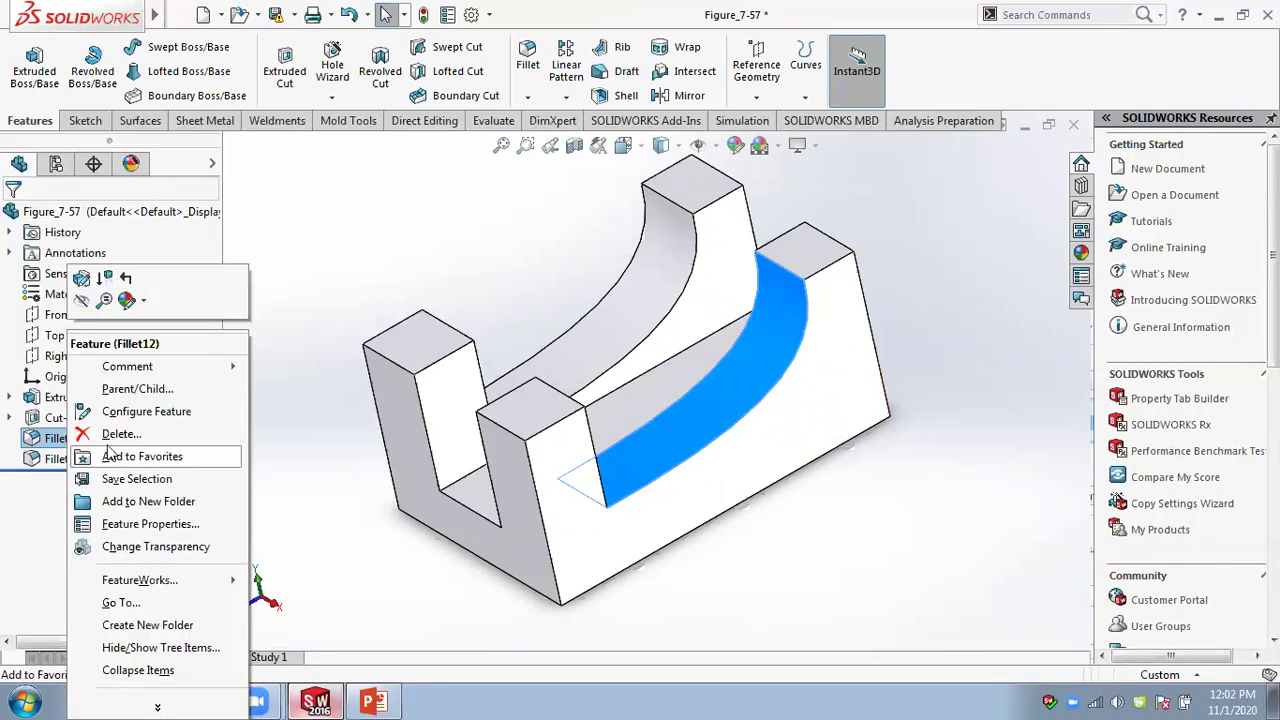
{"action": "left_click", "coordinate": [122, 434]}
{"action": "left_click", "coordinate": [596, 257]}
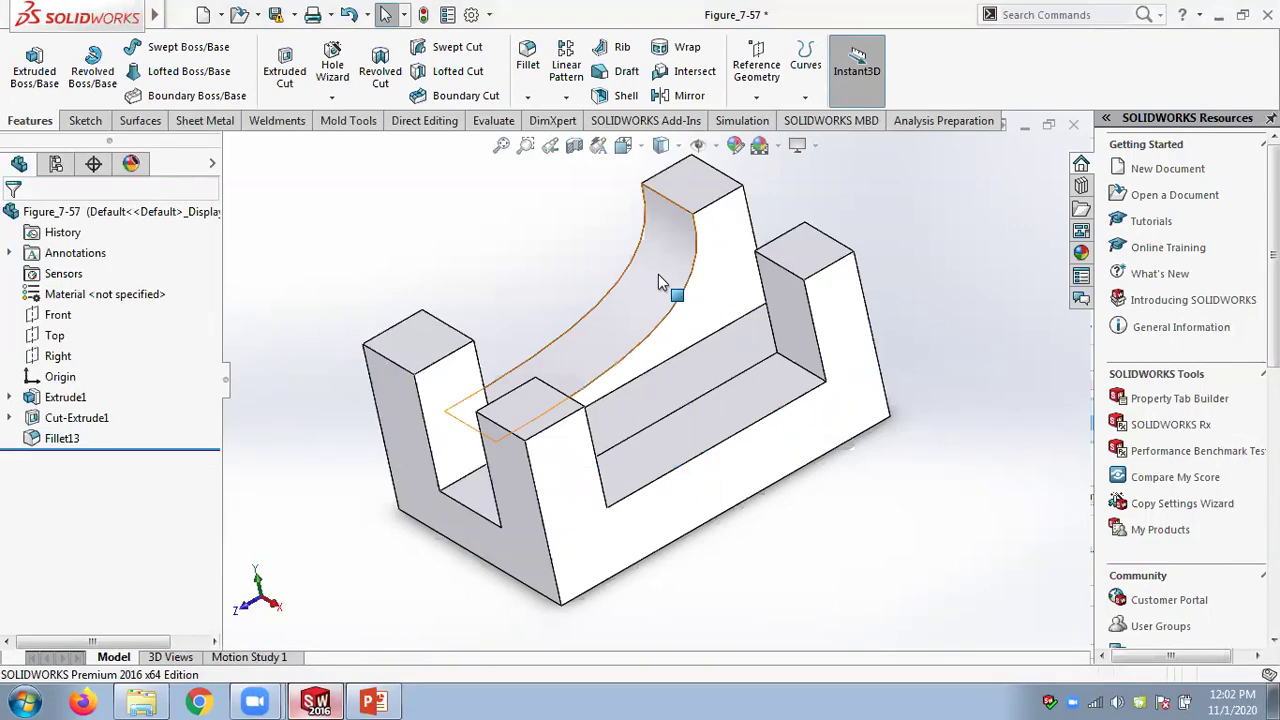
{"action": "right_click", "coordinate": [60, 439]}
{"action": "left_click", "coordinate": [100, 434]}
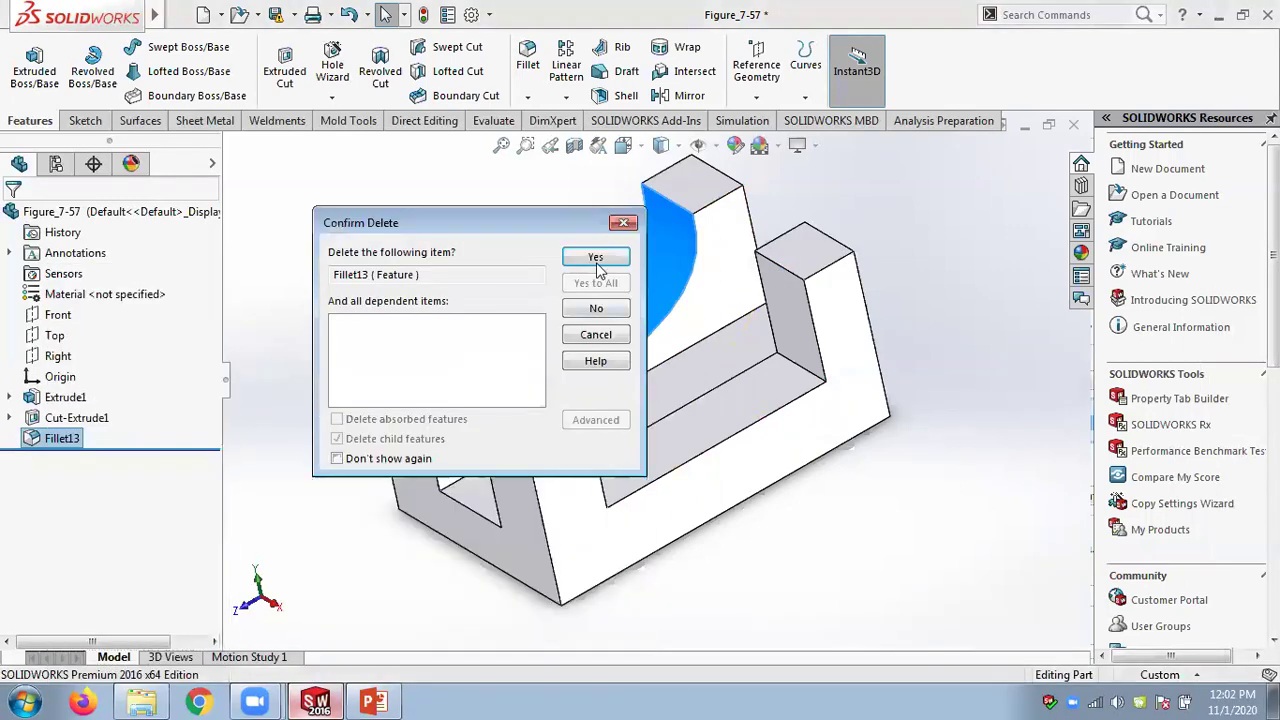
{"action": "left_click", "coordinate": [596, 257]}
Start a face fillet between the rear post's inner vertical face and the adjoining slot floor on the near side
{"action": "middle_click_drag", "start_coordinate": [968, 302], "coordinate": [970, 308]}
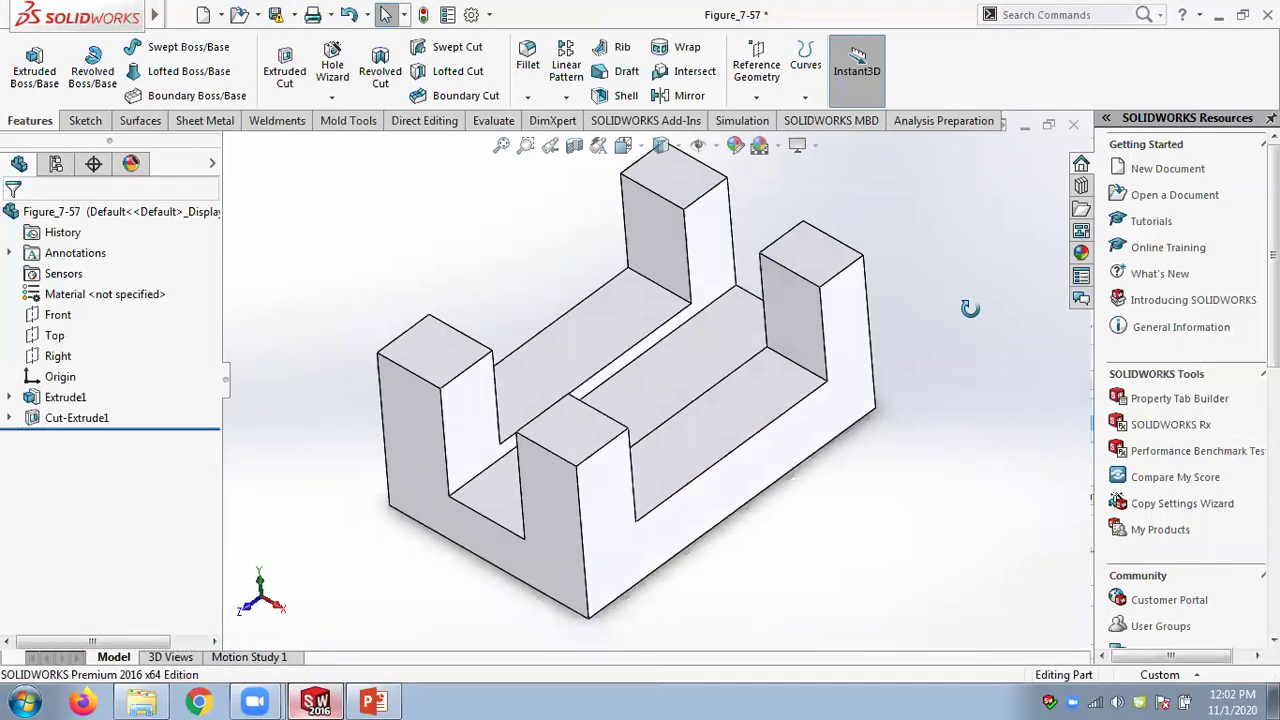
{"action": "scroll", "coordinate": [968, 318], "scroll_direction": "down", "scroll_amount": 3}
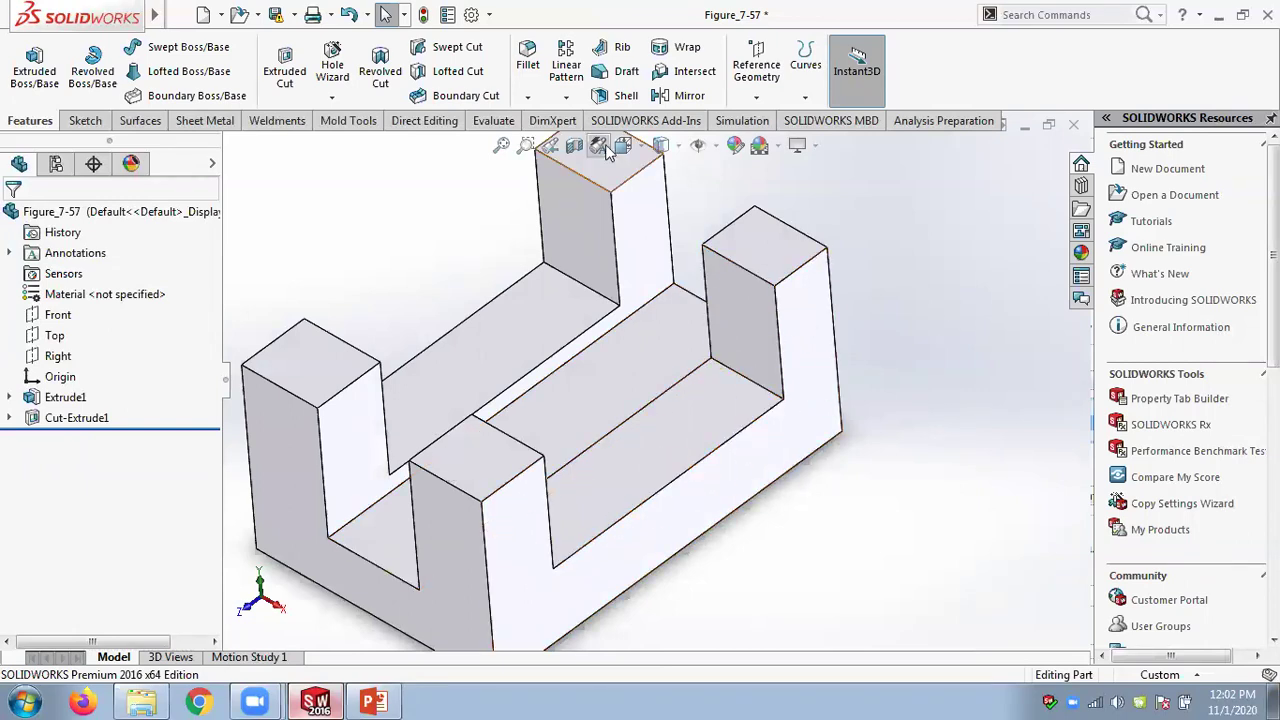
{"action": "left_click", "coordinate": [530, 60]}
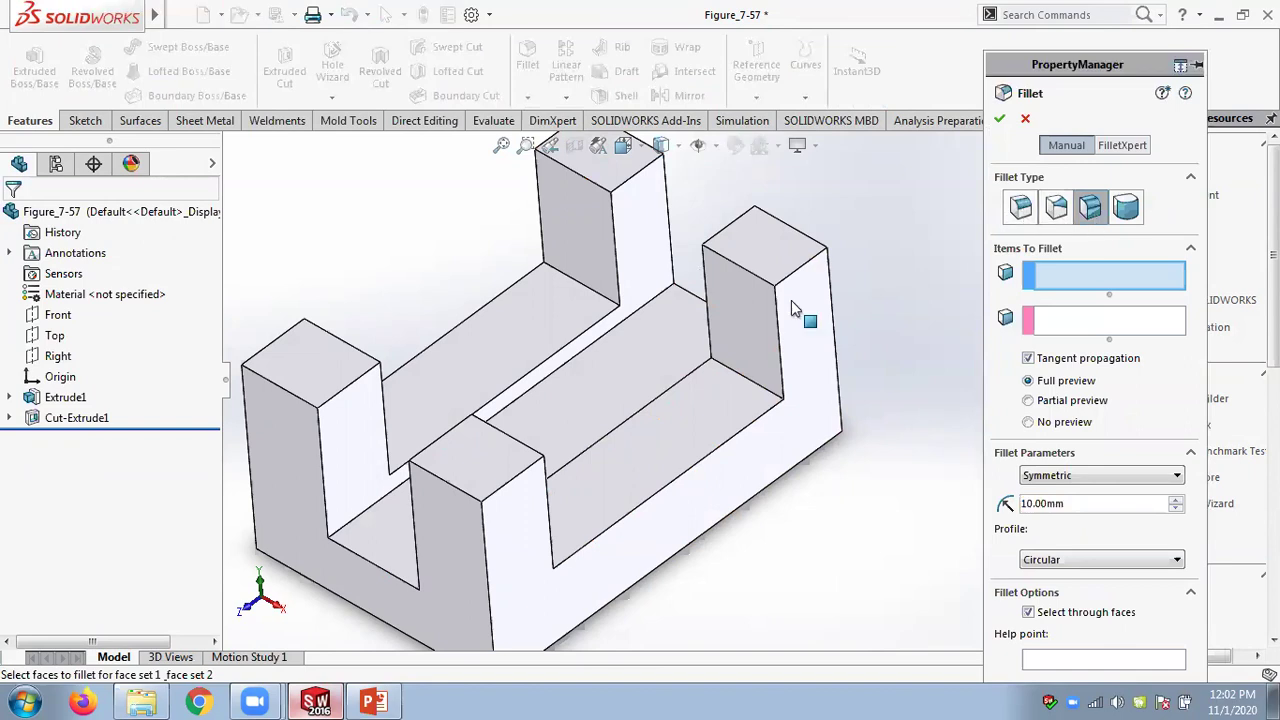
{"action": "left_click", "coordinate": [744, 315]}
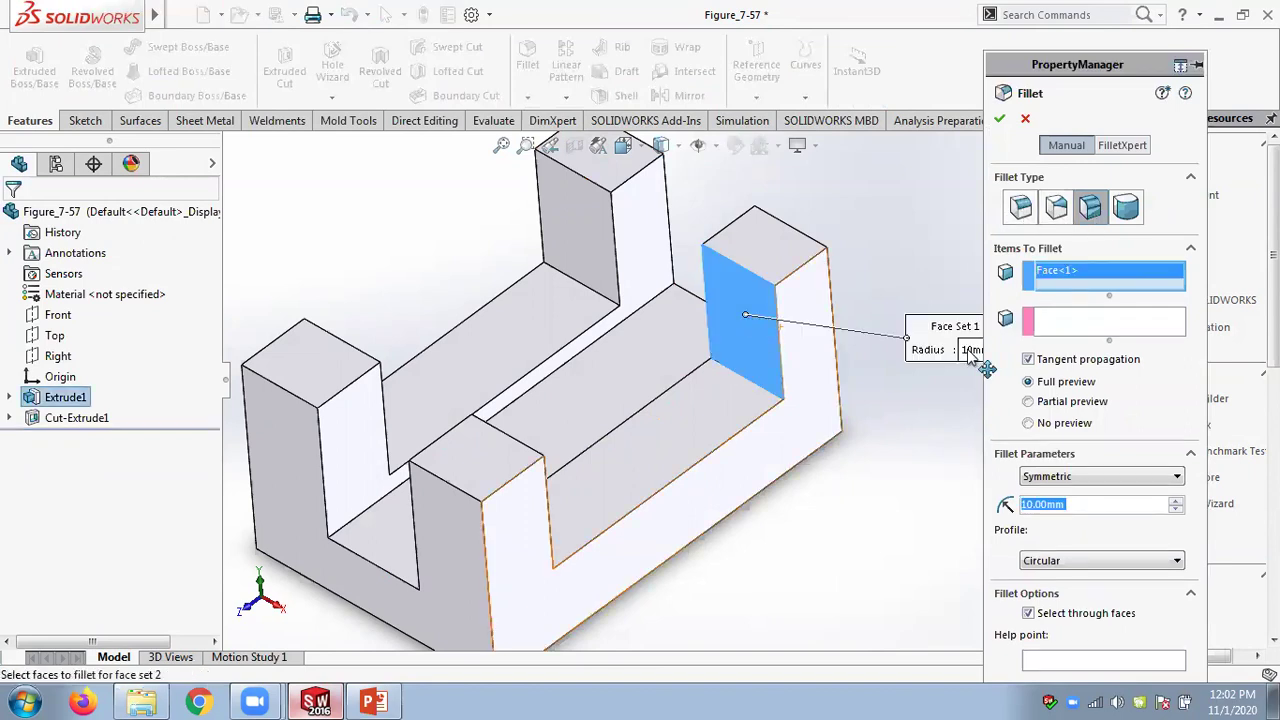
{"action": "left_click", "coordinate": [693, 411]}
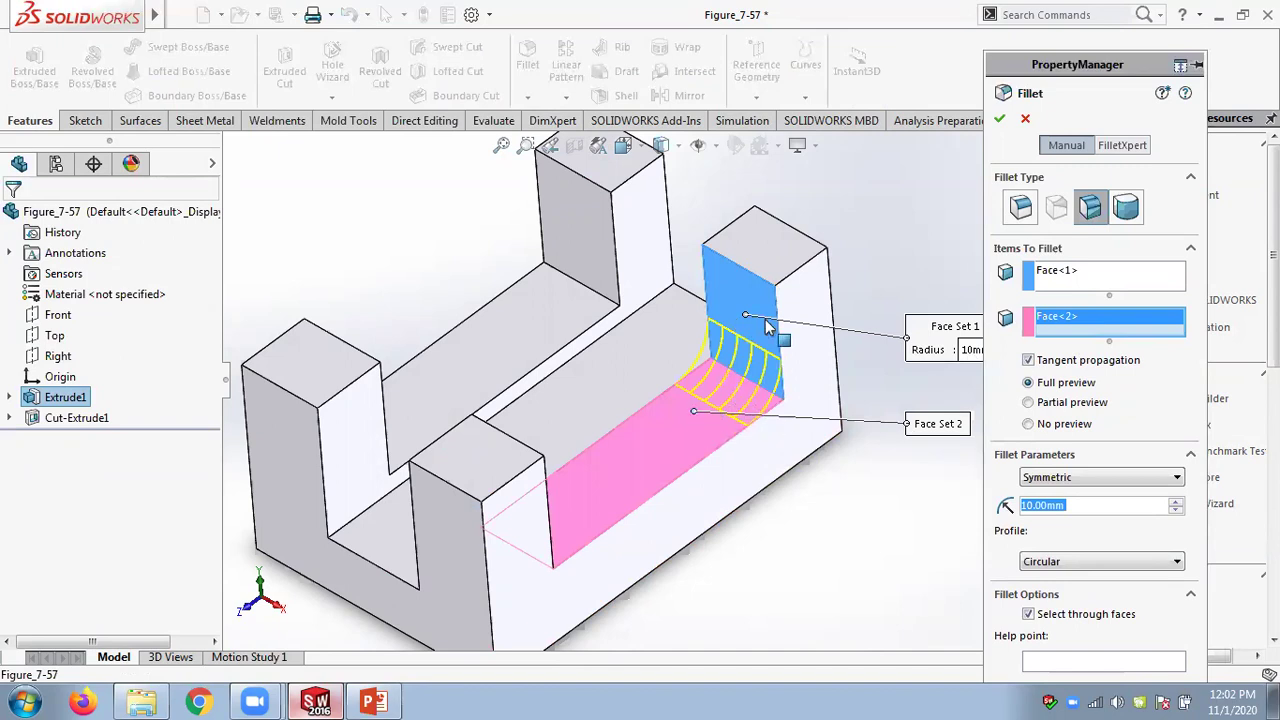
Switch the face fillet to Hold Line, using the rear post's inner top edge and the slot floor's opposite end edge at the front post
{"action": "left_click", "coordinate": [1075, 481]}
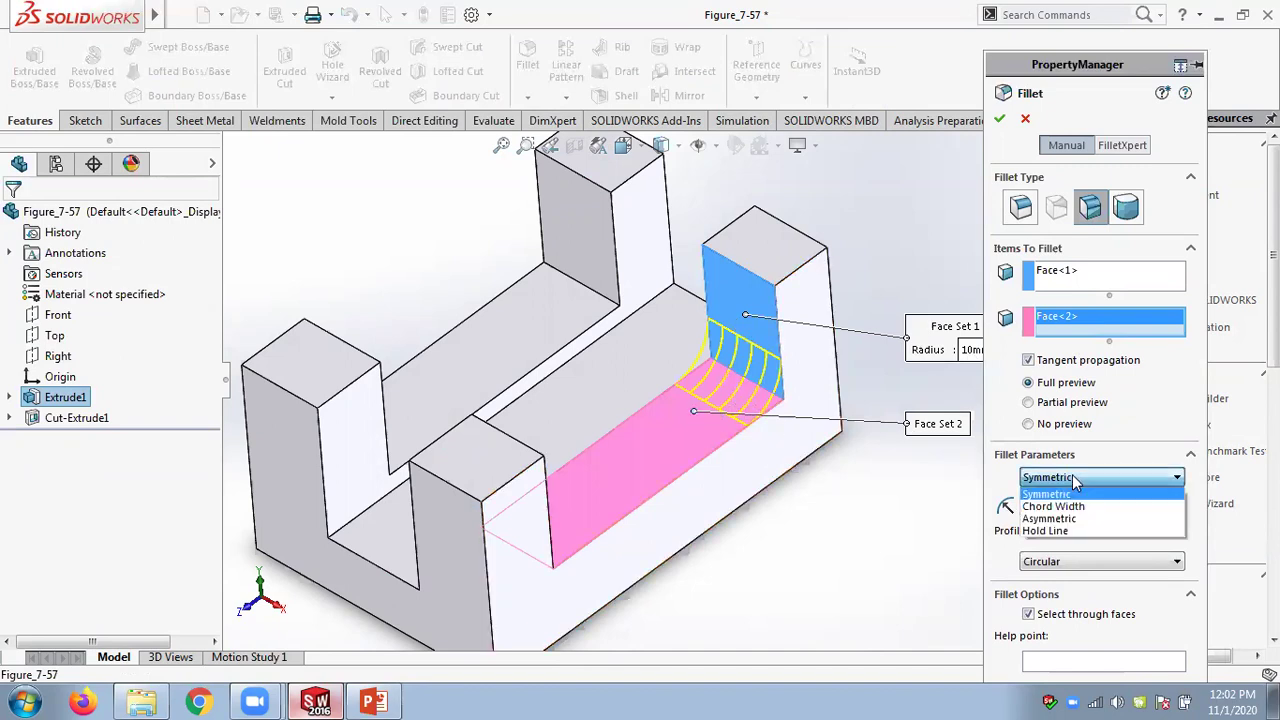
{"action": "left_click", "coordinate": [1060, 528]}
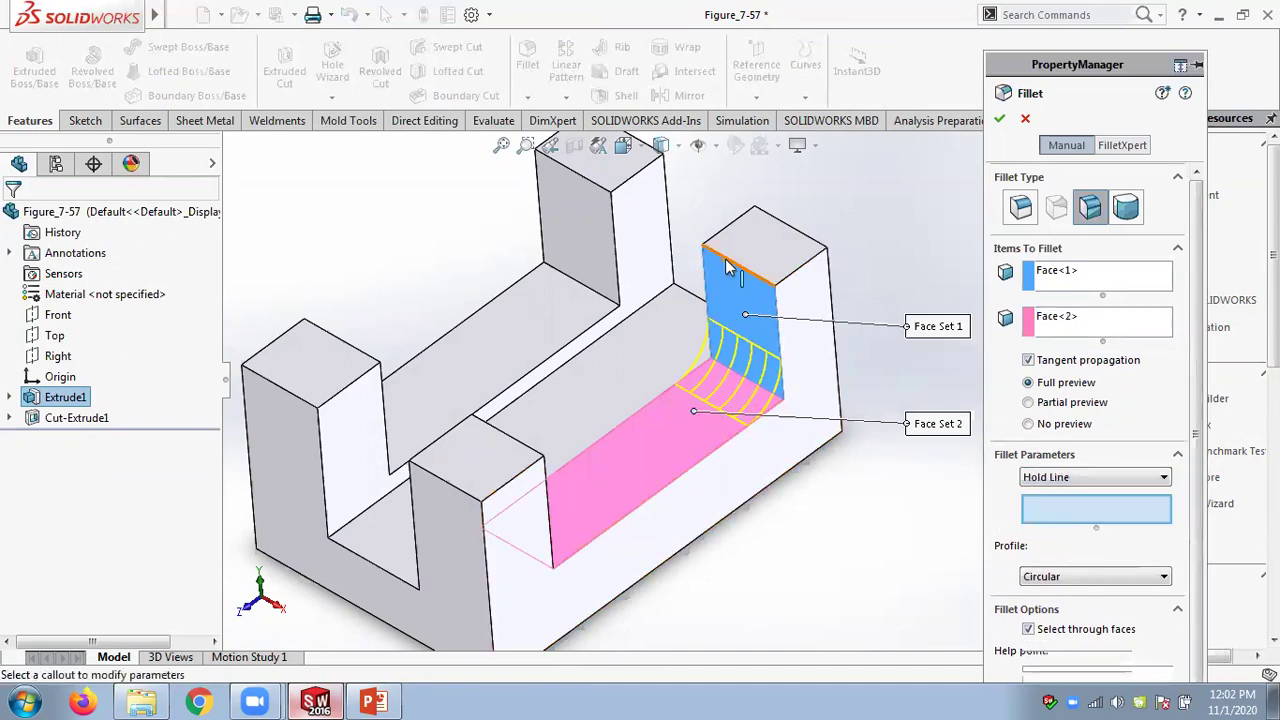
{"action": "left_click", "coordinate": [727, 266]}
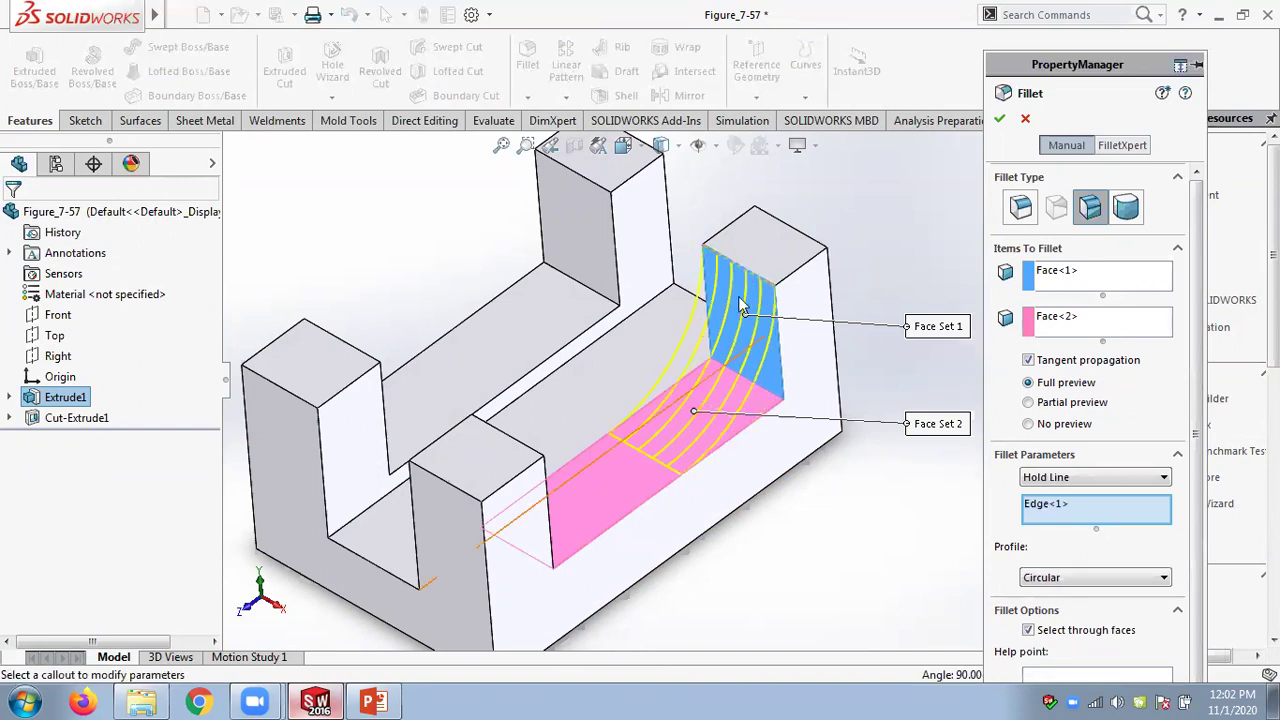
{"action": "middle_click_drag", "start_coordinate": [810, 517], "coordinate": [782, 525]}
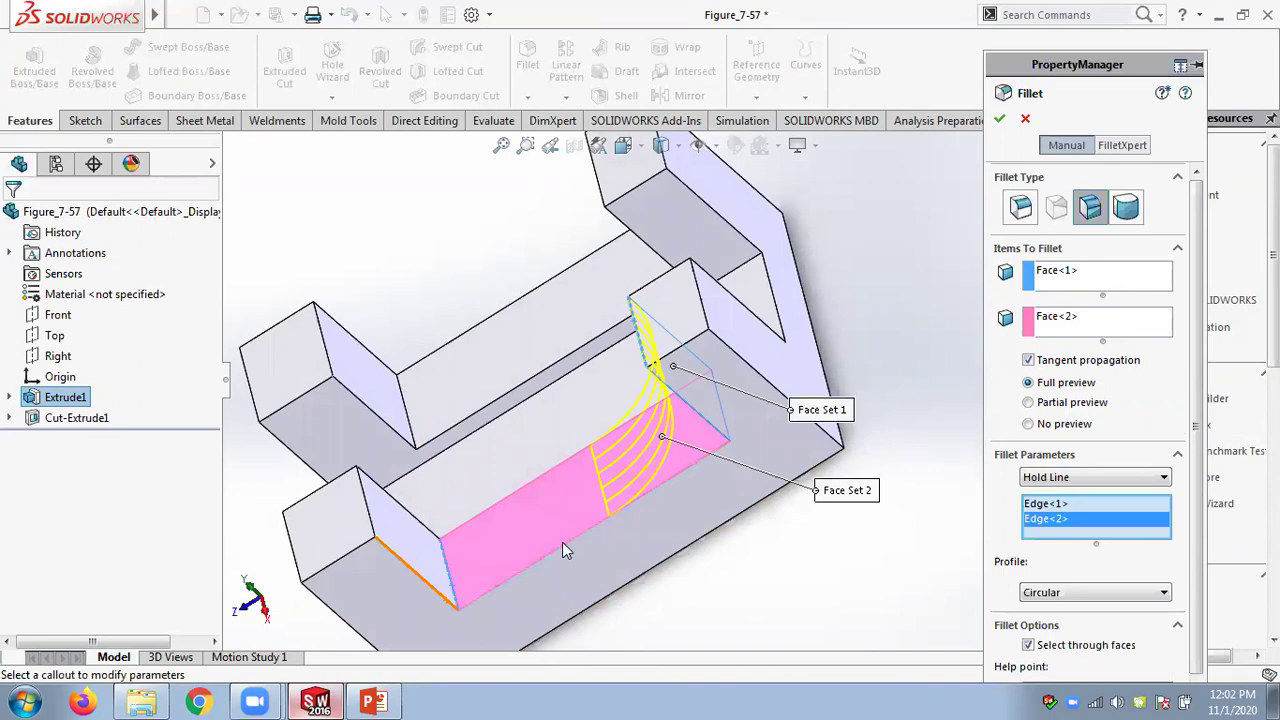
Set the hold line fillet's profile to Curvature Continuous and examine its preview
{"action": "left_click", "coordinate": [1095, 592]}
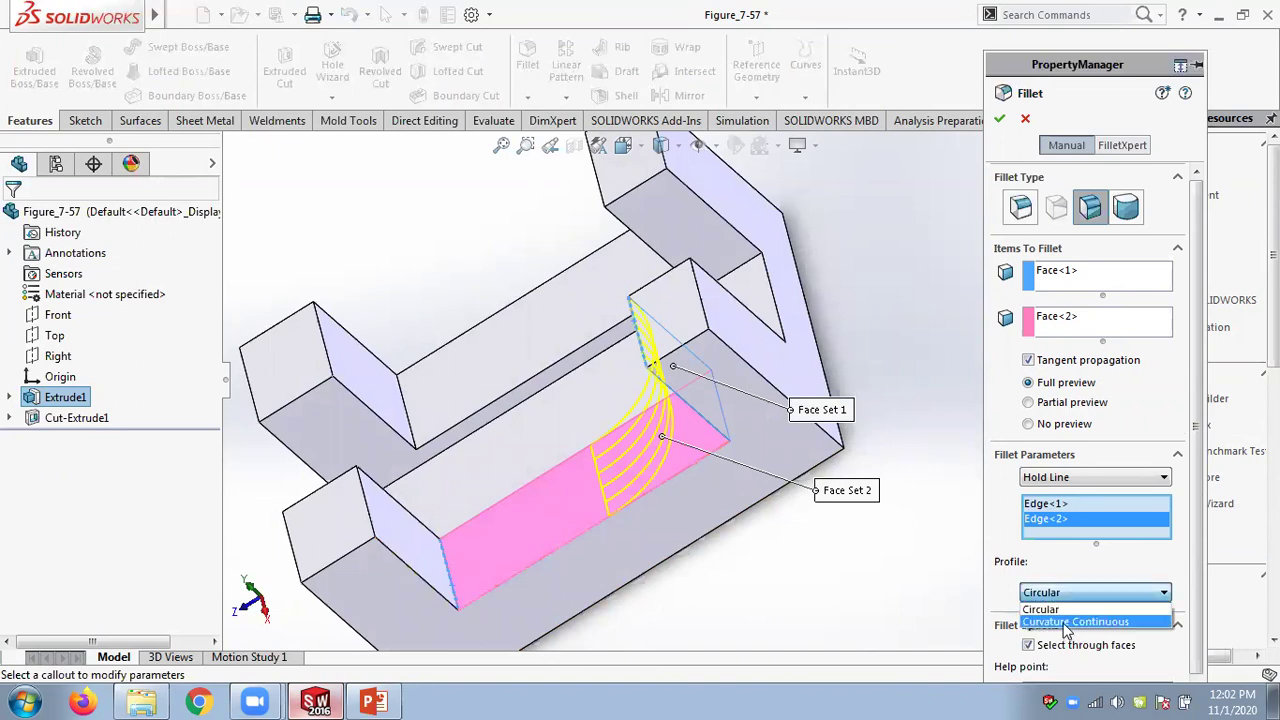
{"action": "left_click", "coordinate": [1066, 622]}
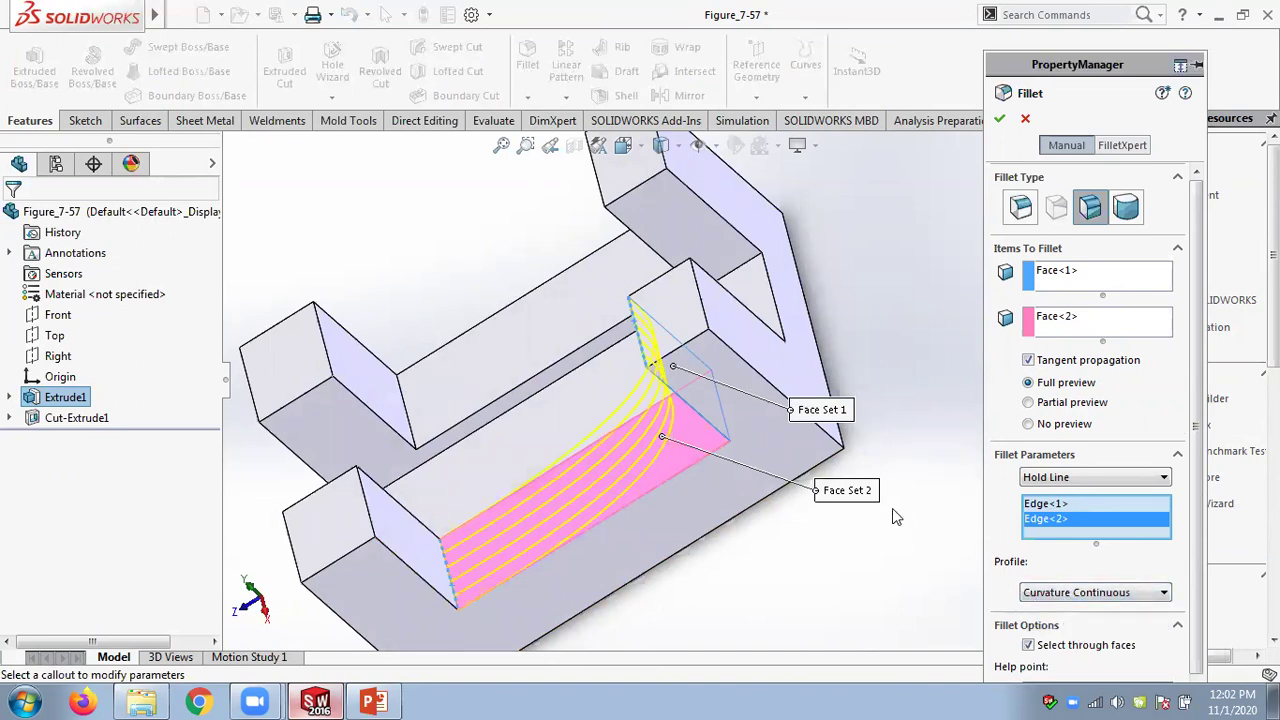
{"action": "scroll", "coordinate": [893, 508], "scroll_direction": "up", "scroll_amount": 2}
{"action": "middle_click_drag", "start_coordinate": [893, 508], "coordinate": [944, 397]}
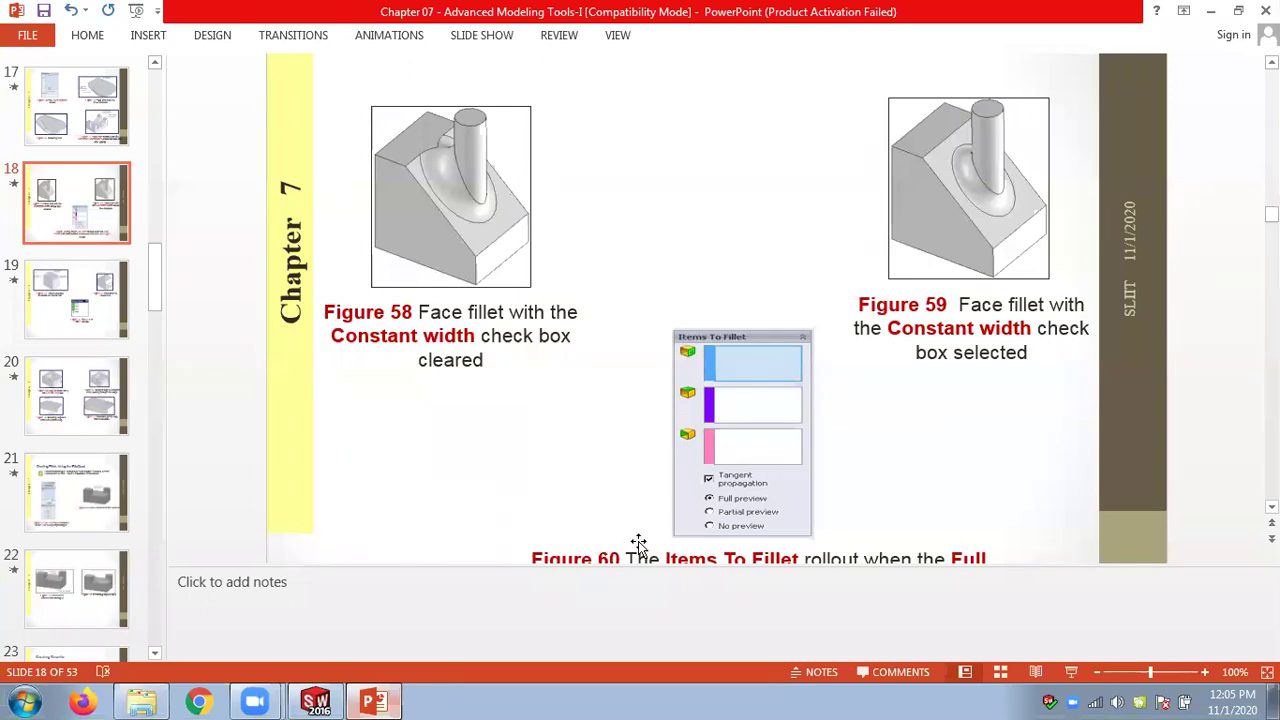
Switch from the presentation to SOLIDWORKS, close the Figure_7-57 part and open Figure_7-58-59 from the Chap 07 folder
{"action": "left_click", "coordinate": [1205, 674]}
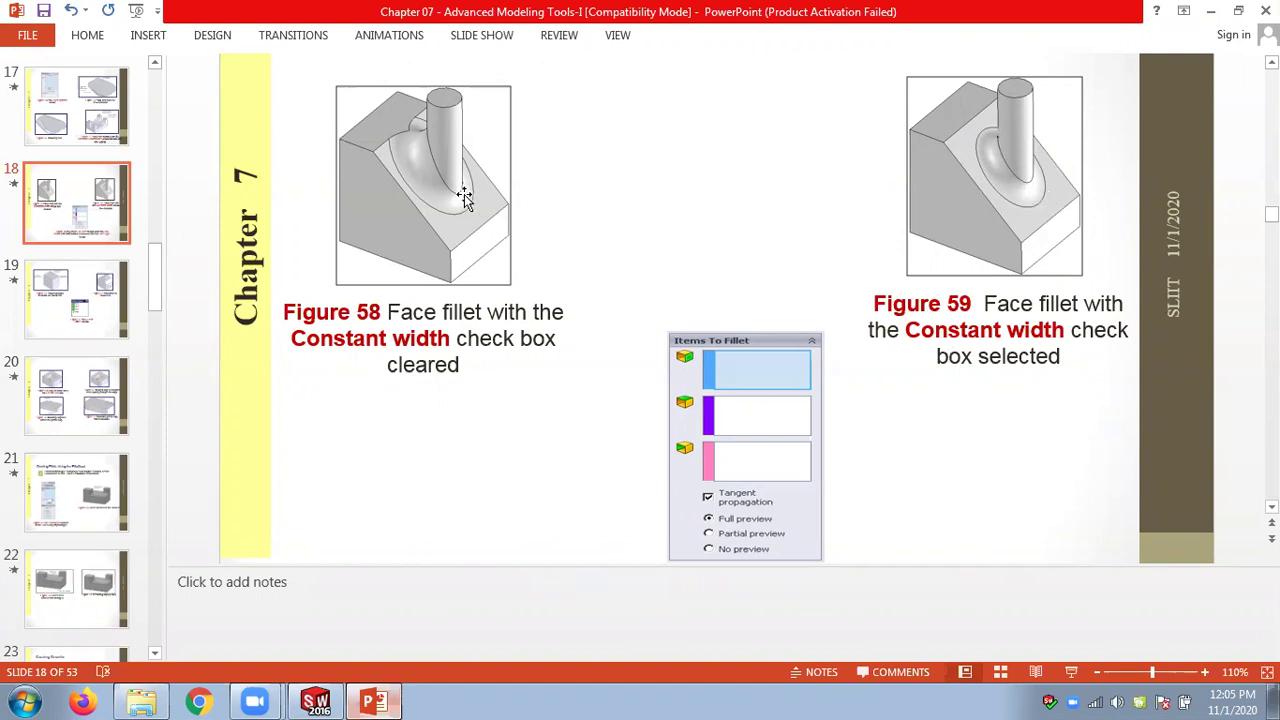
{"action": "left_click", "coordinate": [315, 700]}
{"action": "left_click", "coordinate": [1028, 120]}
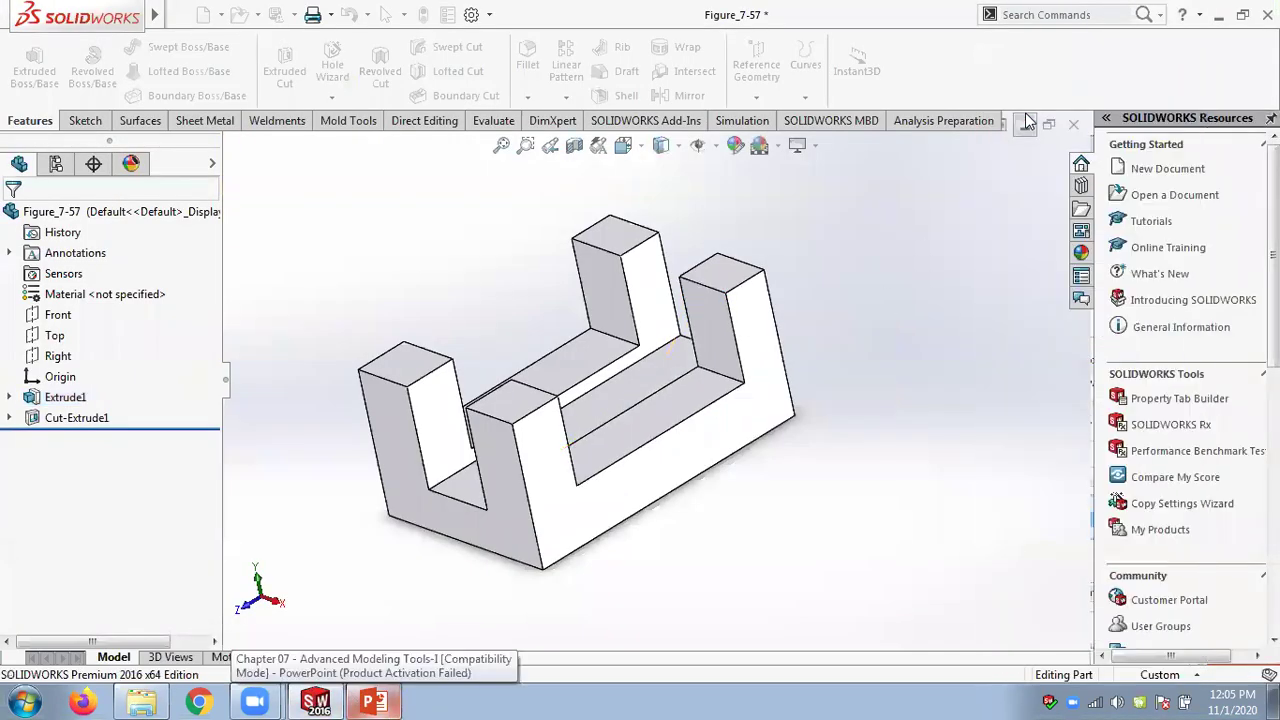
{"action": "left_click", "coordinate": [1075, 124]}
{"action": "left_click", "coordinate": [560, 282]}
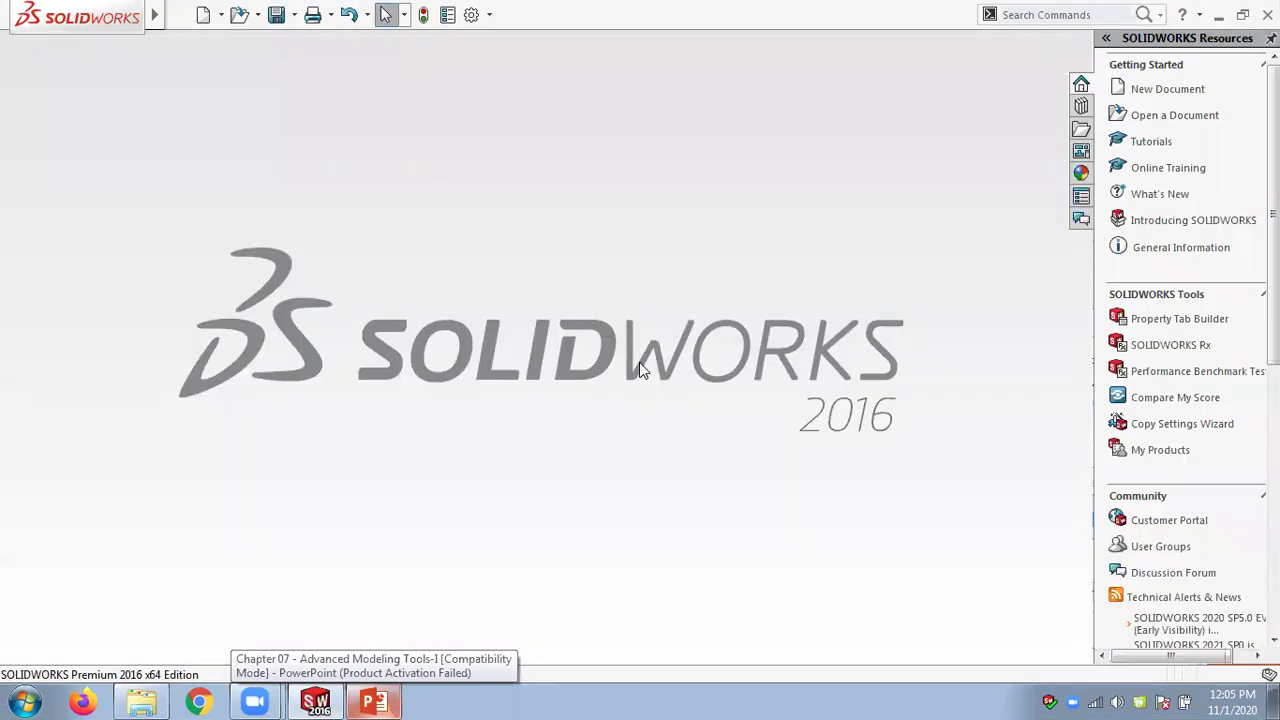
{"action": "left_click", "coordinate": [250, 18]}
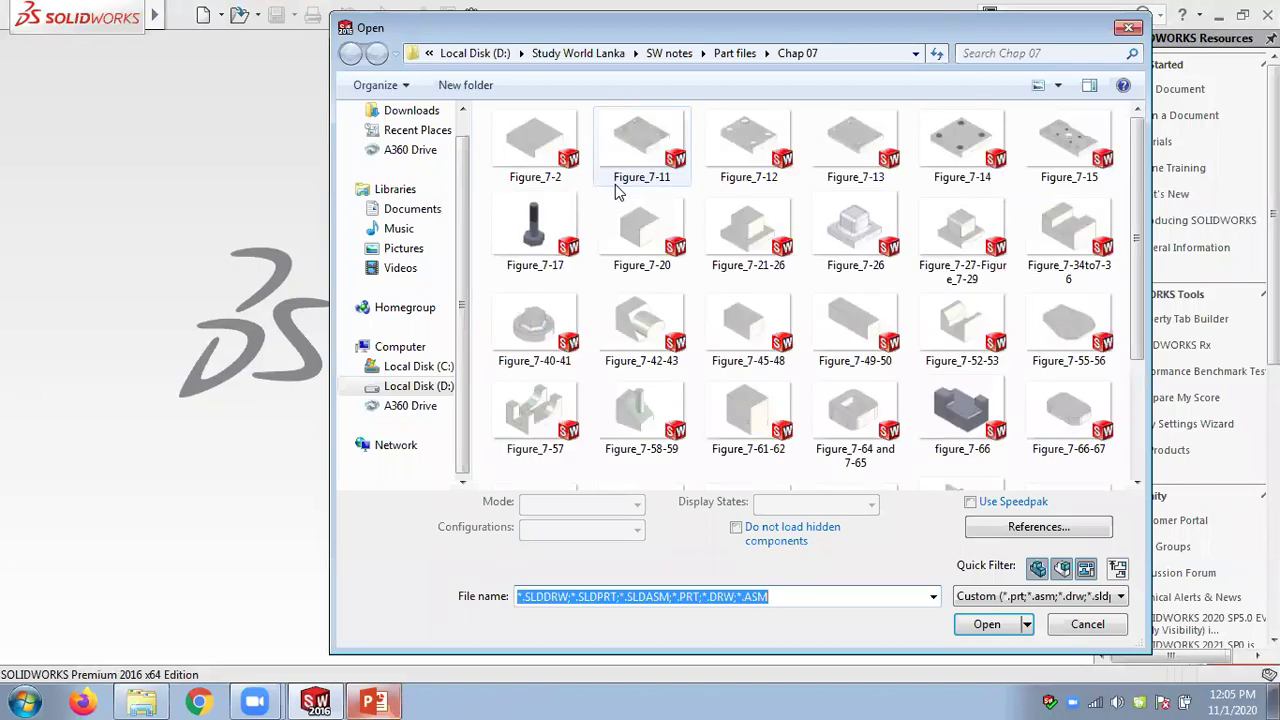
{"action": "double_click", "coordinate": [638, 414]}
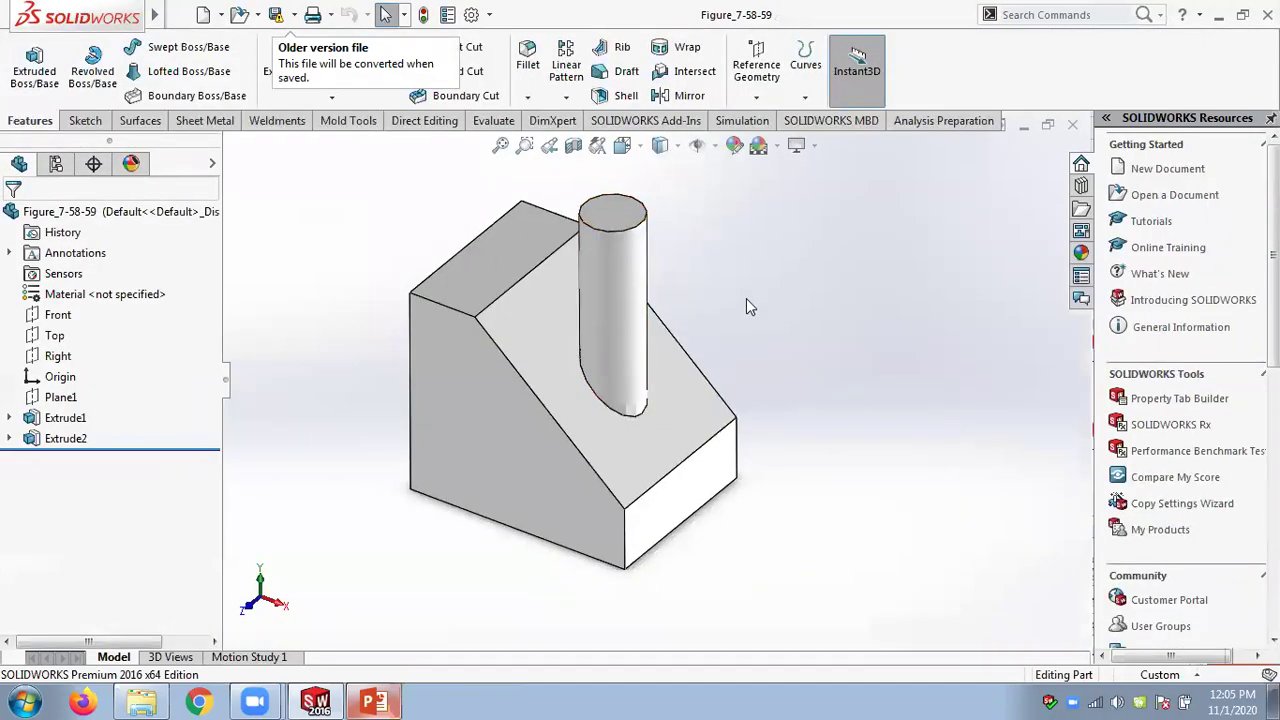
Apply a symmetric 10 mm constant size fillet to the edge where the cylinder meets the sloped face
{"action": "left_click", "coordinate": [527, 97]}
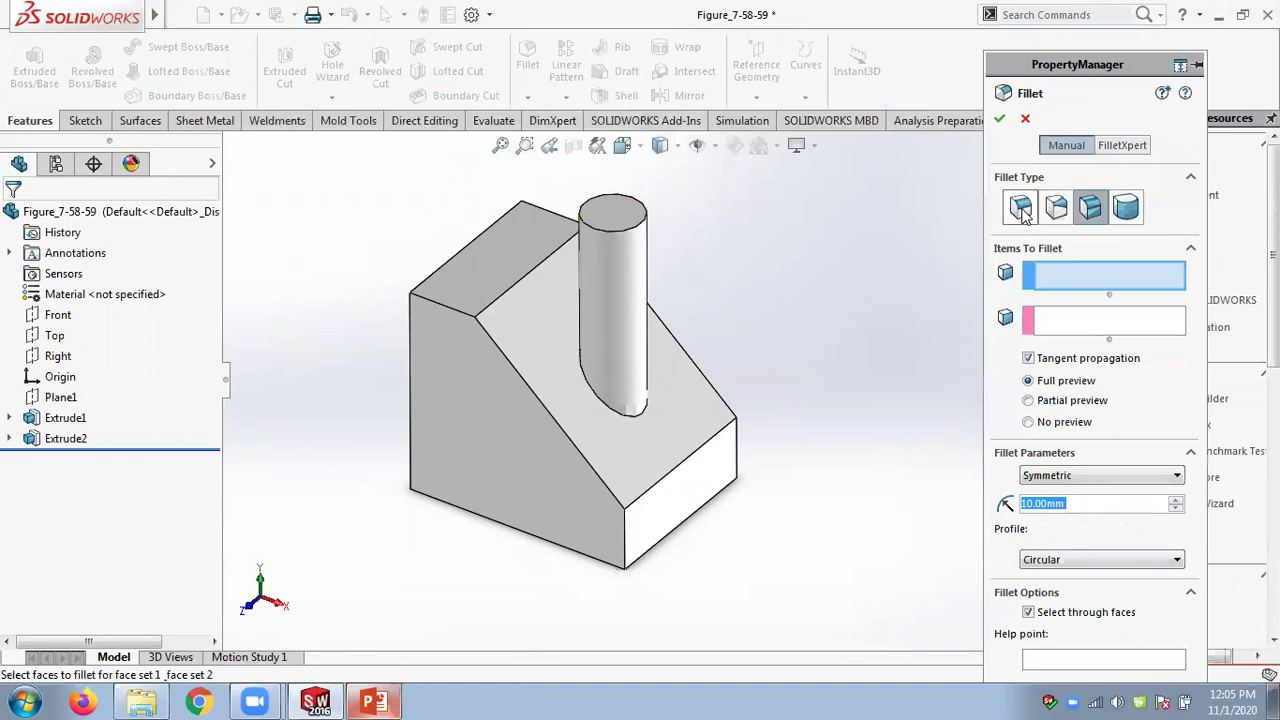
{"action": "left_click", "coordinate": [1021, 208]}
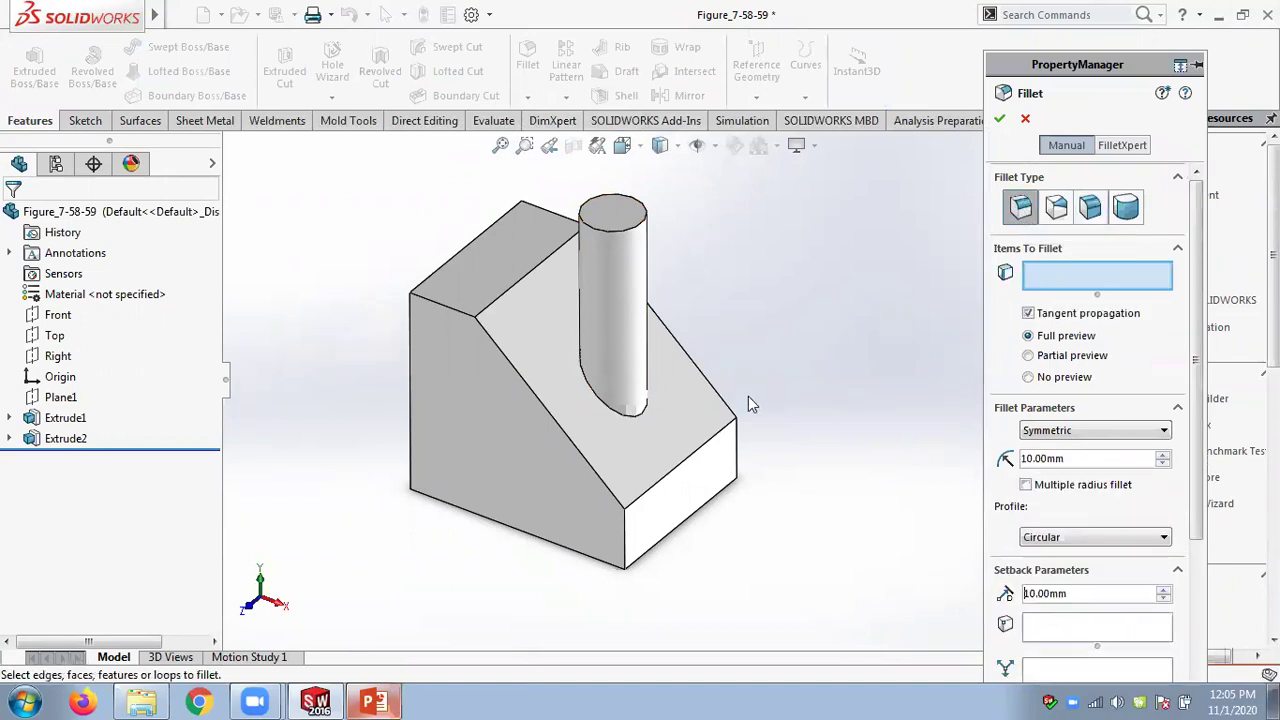
{"action": "left_click", "coordinate": [641, 423]}
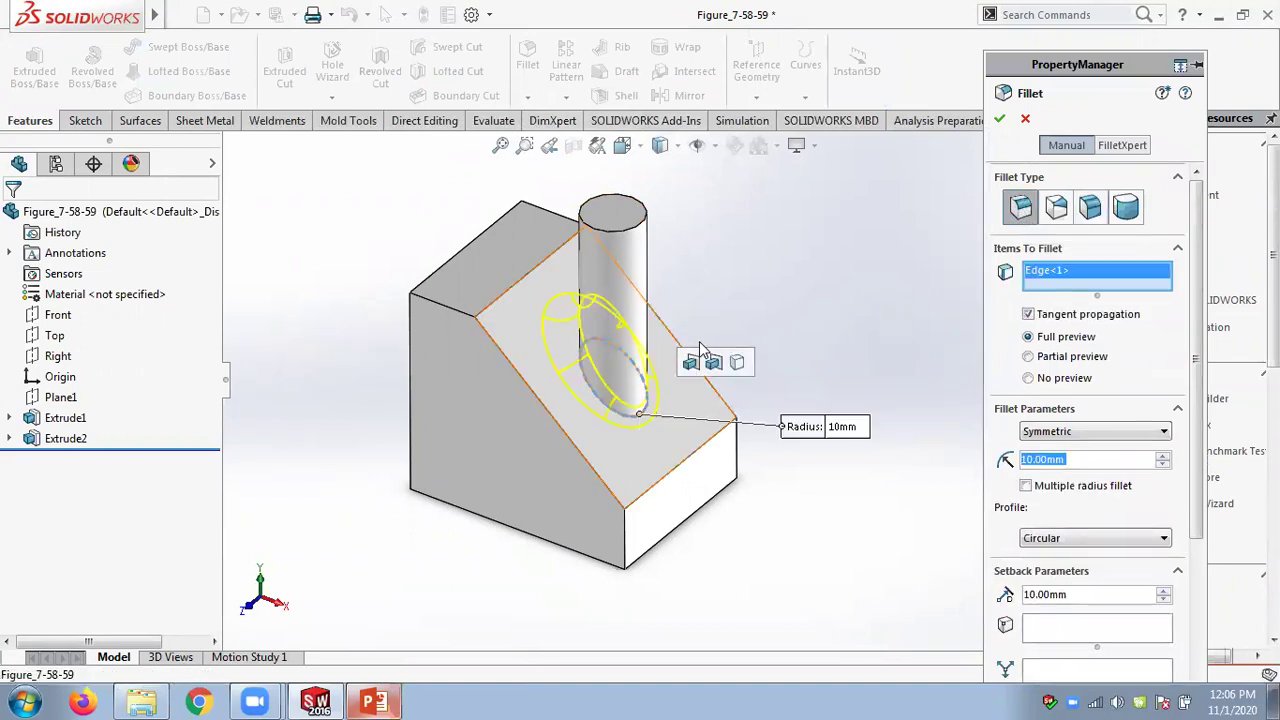
{"action": "scroll", "coordinate": [592, 371], "scroll_direction": "down", "scroll_amount": 4}
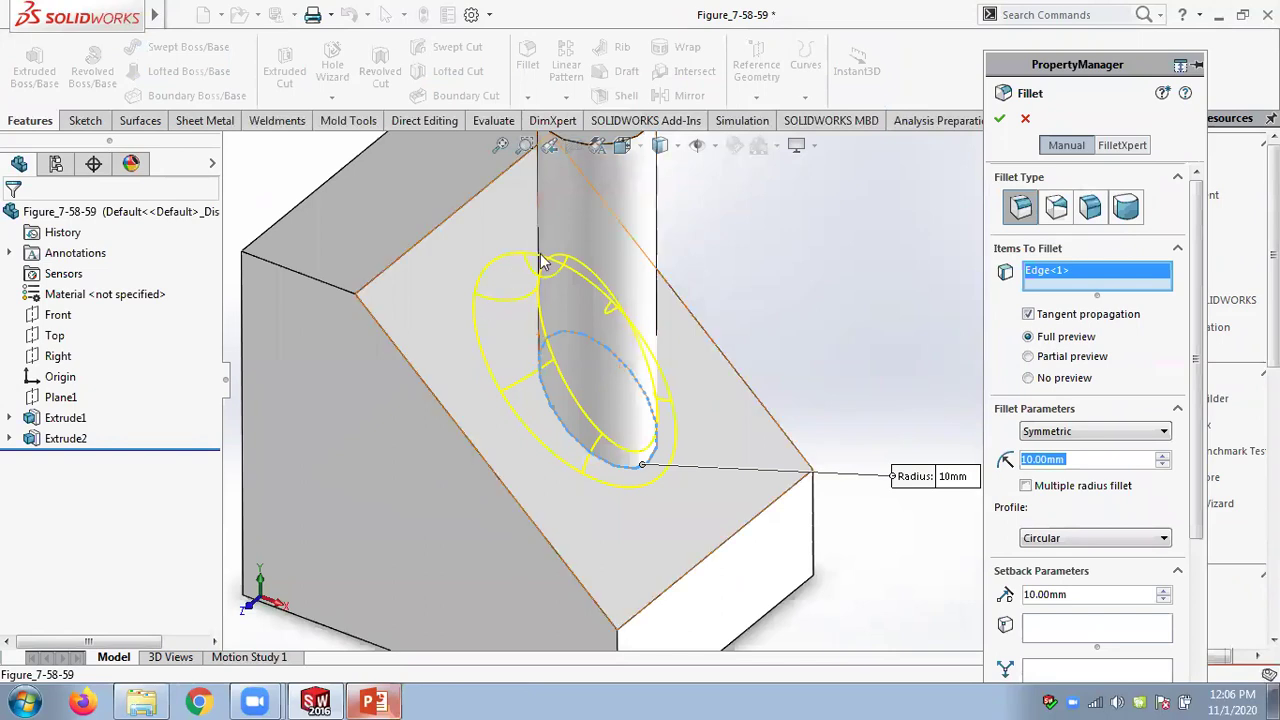
{"action": "middle_click_drag", "start_coordinate": [500, 309], "coordinate": [480, 355]}
{"action": "right_click", "coordinate": [480, 355]}
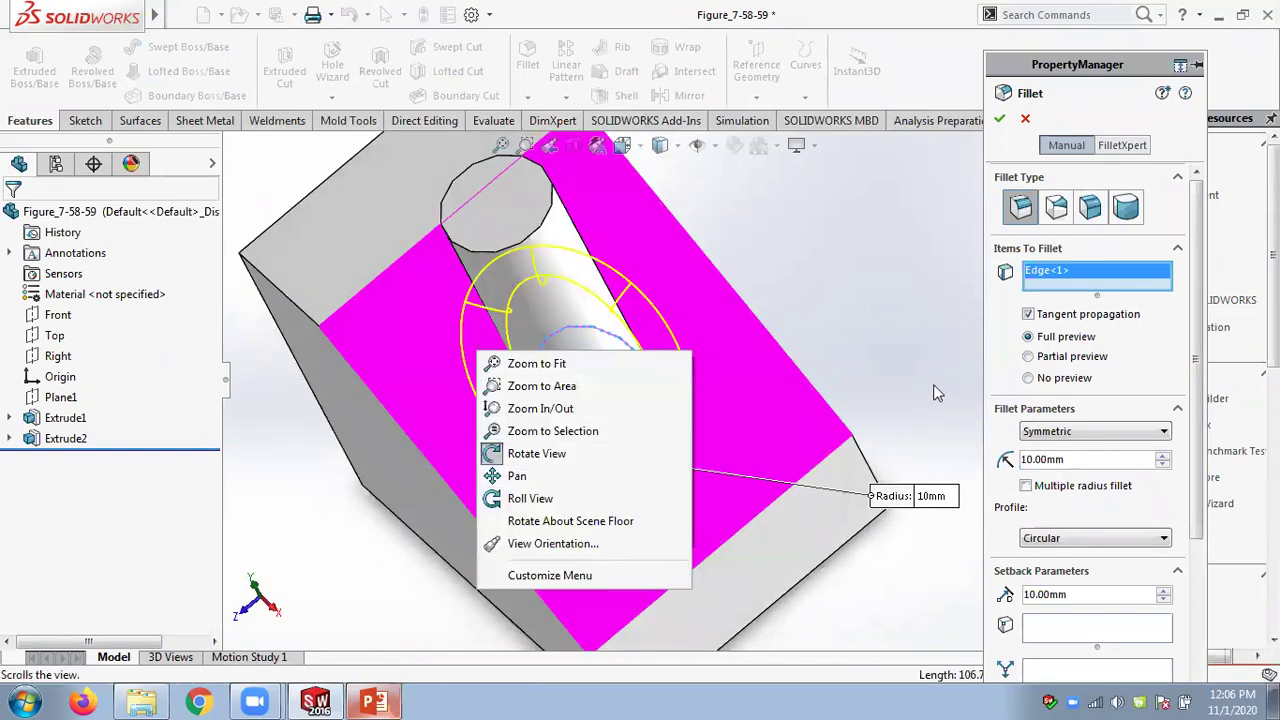
{"action": "left_click", "coordinate": [933, 390]}
{"action": "left_click", "coordinate": [1002, 119]}
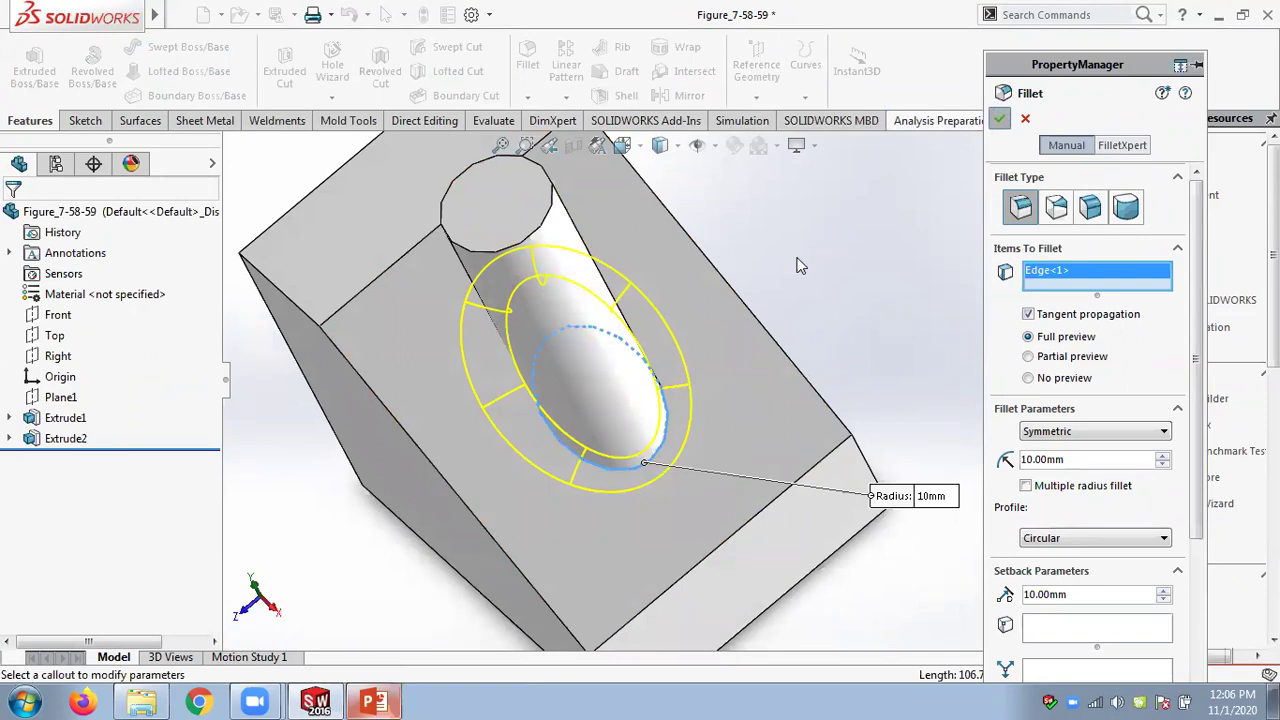
{"action": "middle_click_drag", "start_coordinate": [800, 265], "coordinate": [577, 263]}
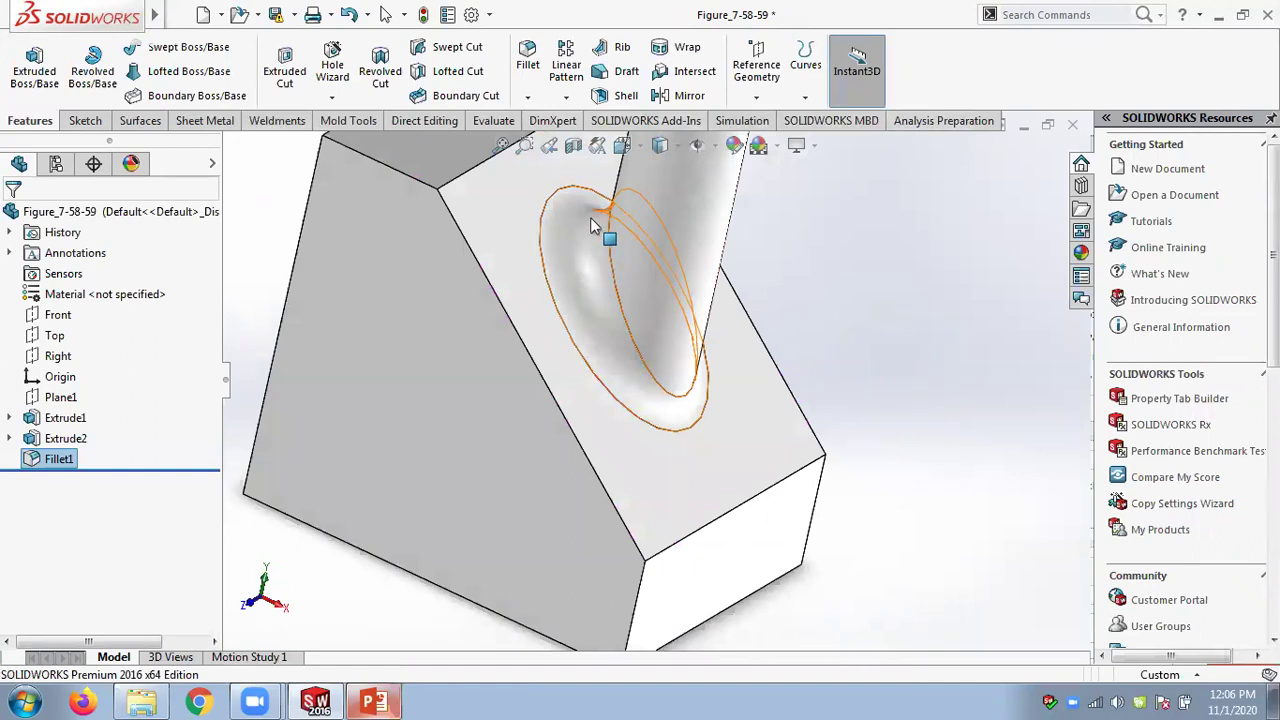
Delete the constant size fillet at the base of the cylinder
{"action": "right_click", "coordinate": [50, 460]}
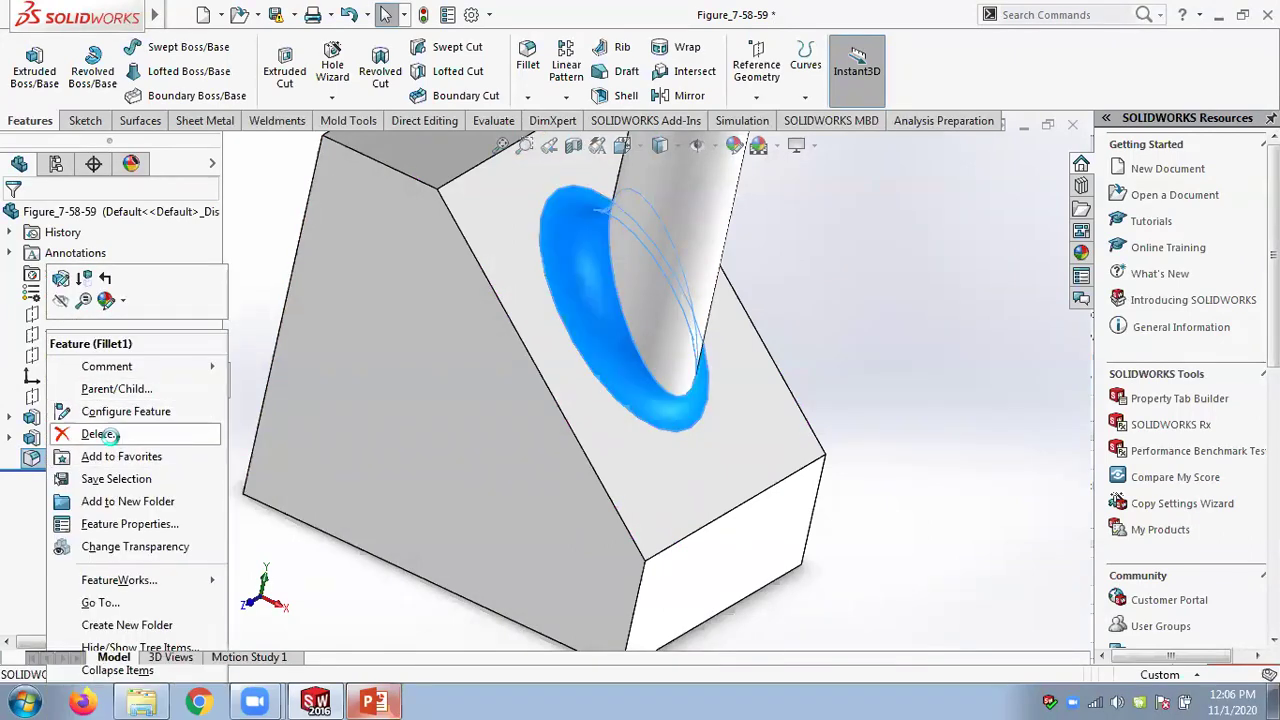
{"action": "left_click", "coordinate": [100, 434]}
{"action": "left_click", "coordinate": [592, 253]}
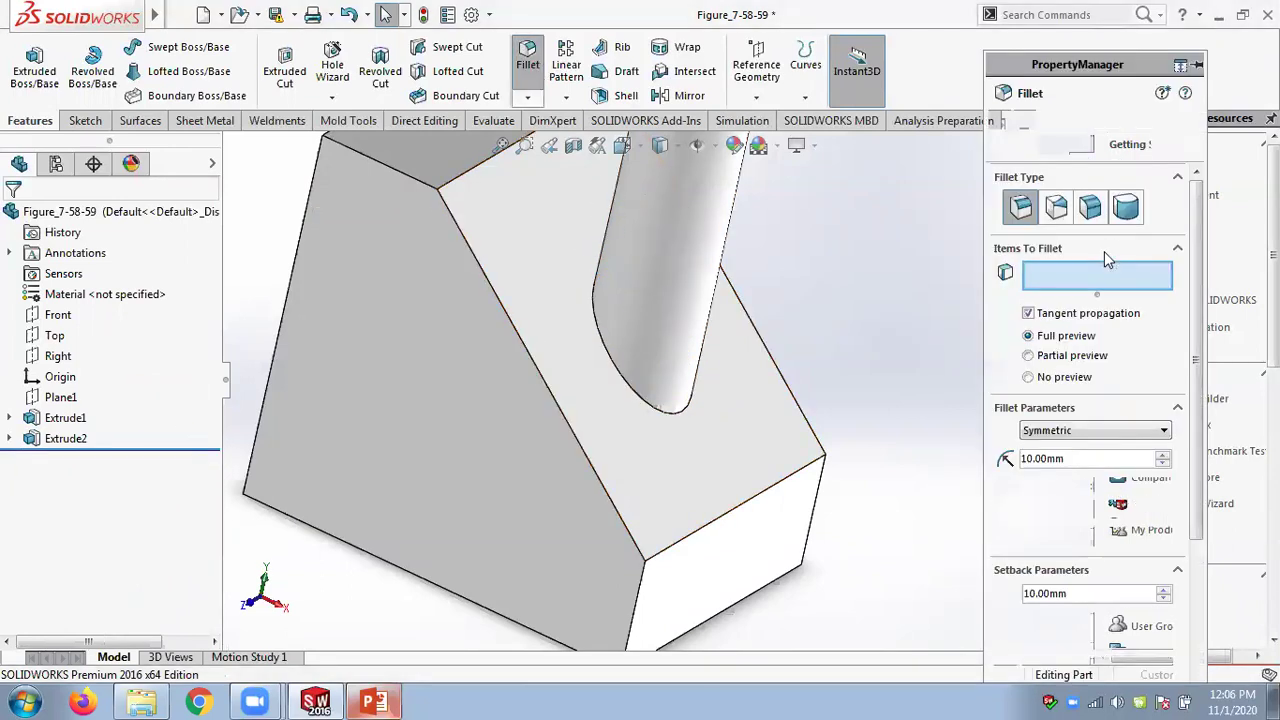
Set up a 10 mm face fillet between the cylindrical face and the block's sloped face
{"action": "left_click", "coordinate": [1092, 208]}
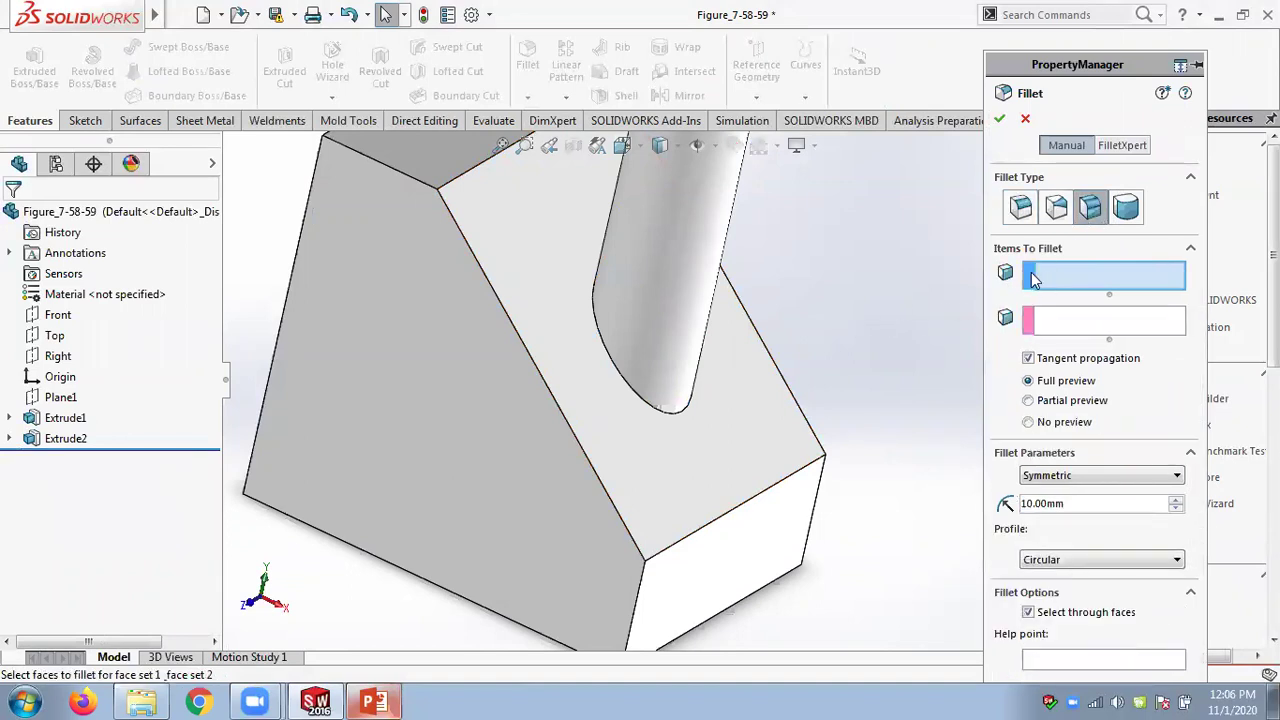
{"action": "left_click", "coordinate": [682, 287]}
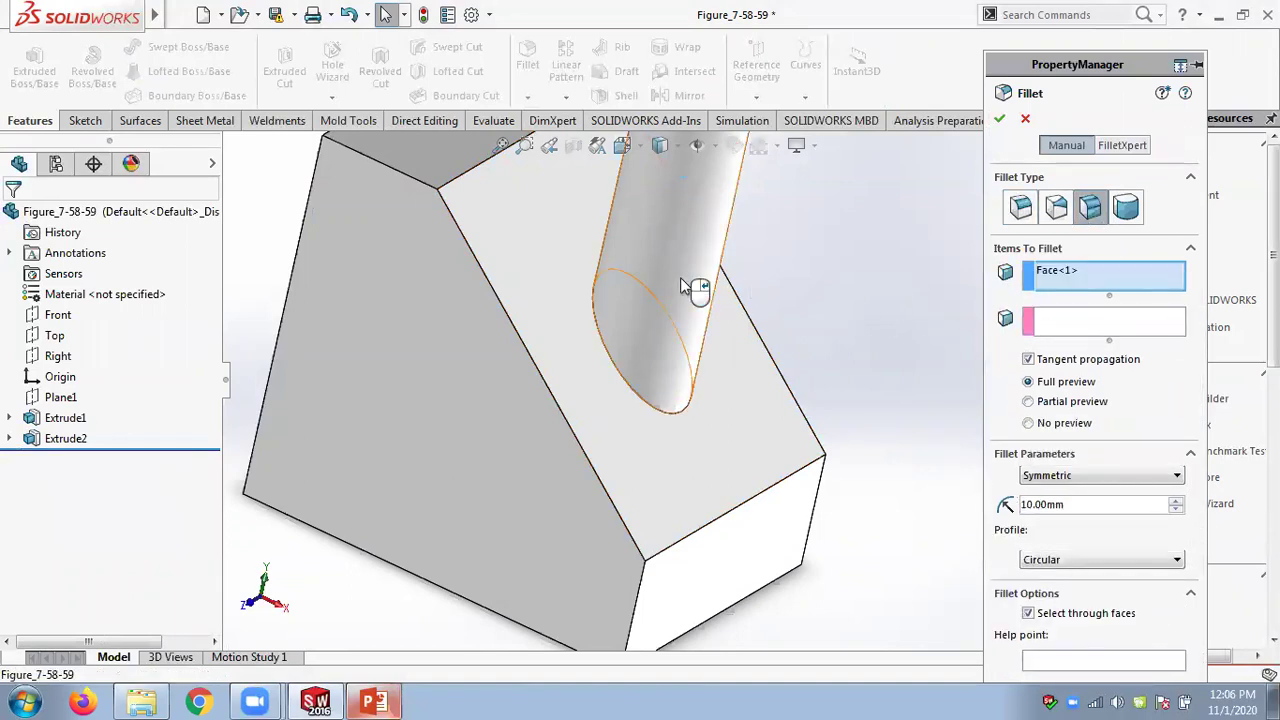
{"action": "left_click", "coordinate": [1062, 322]}
{"action": "left_click", "coordinate": [757, 401]}
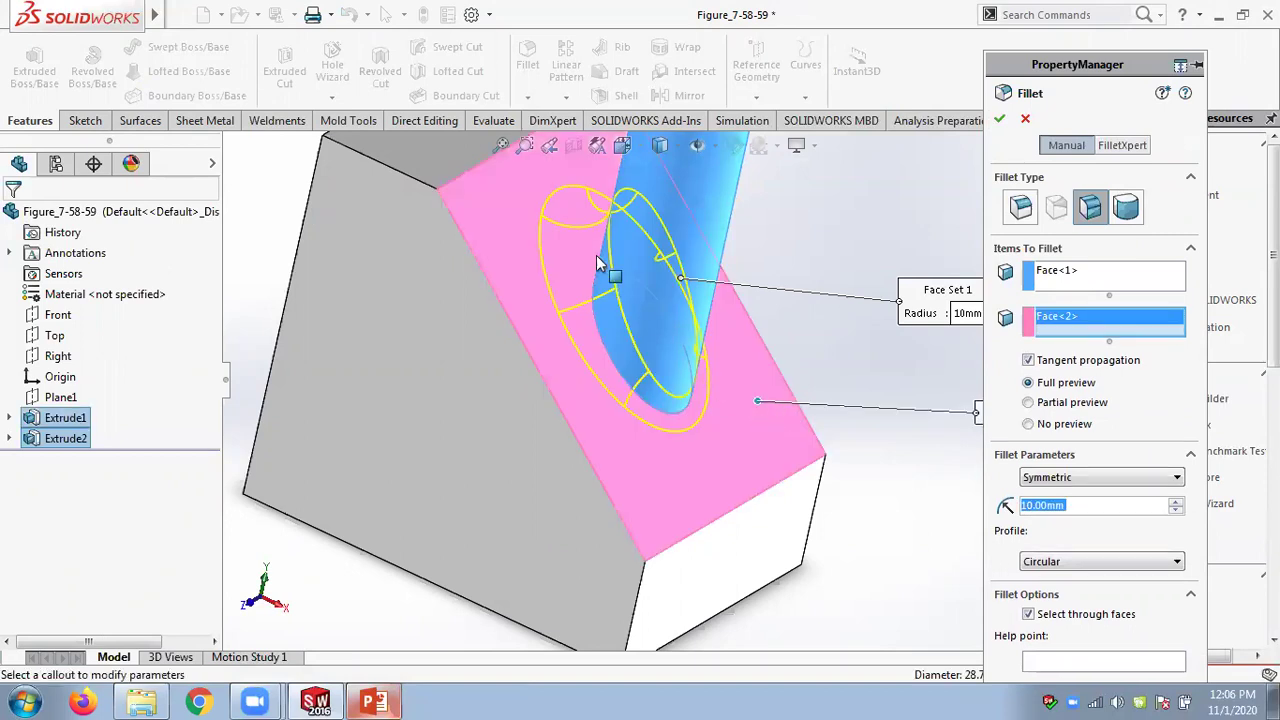
{"action": "middle_click_drag", "start_coordinate": [600, 287], "coordinate": [590, 262]}
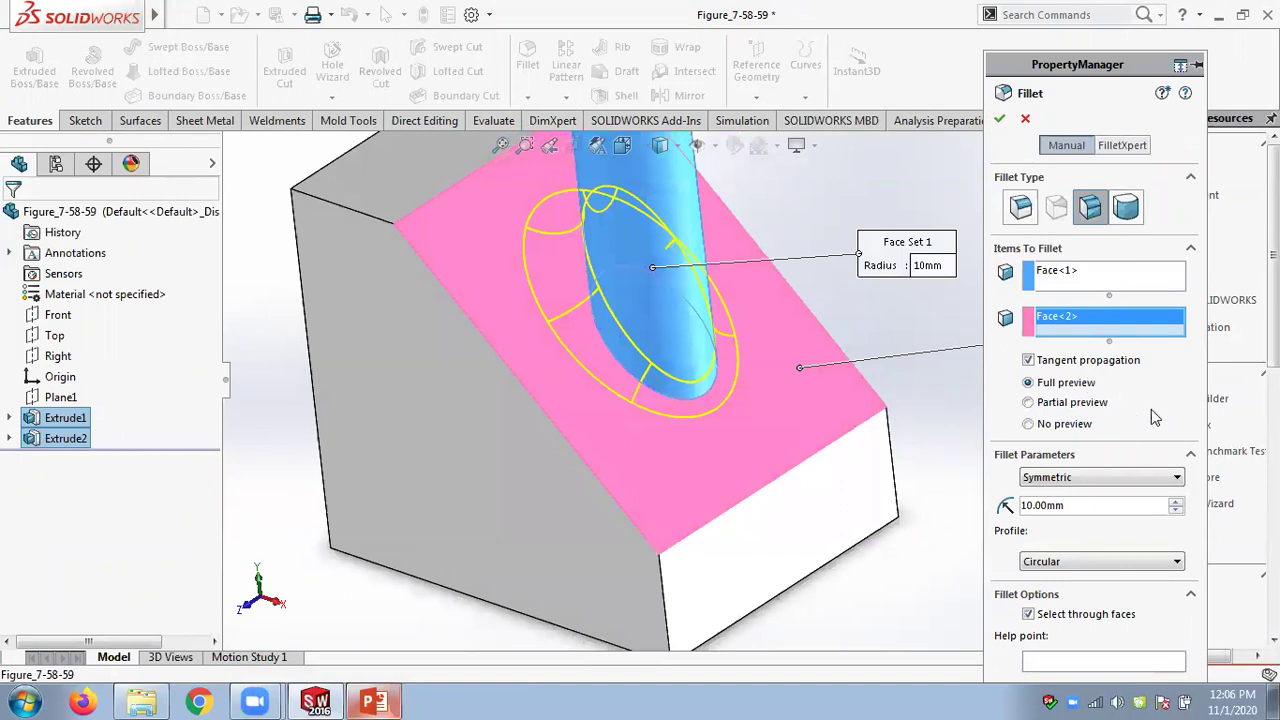
Preview the Conic Rho profile on the face fillet and return the profile to Circular
{"action": "left_click", "coordinate": [1134, 554]}
{"action": "left_click", "coordinate": [1134, 548]}
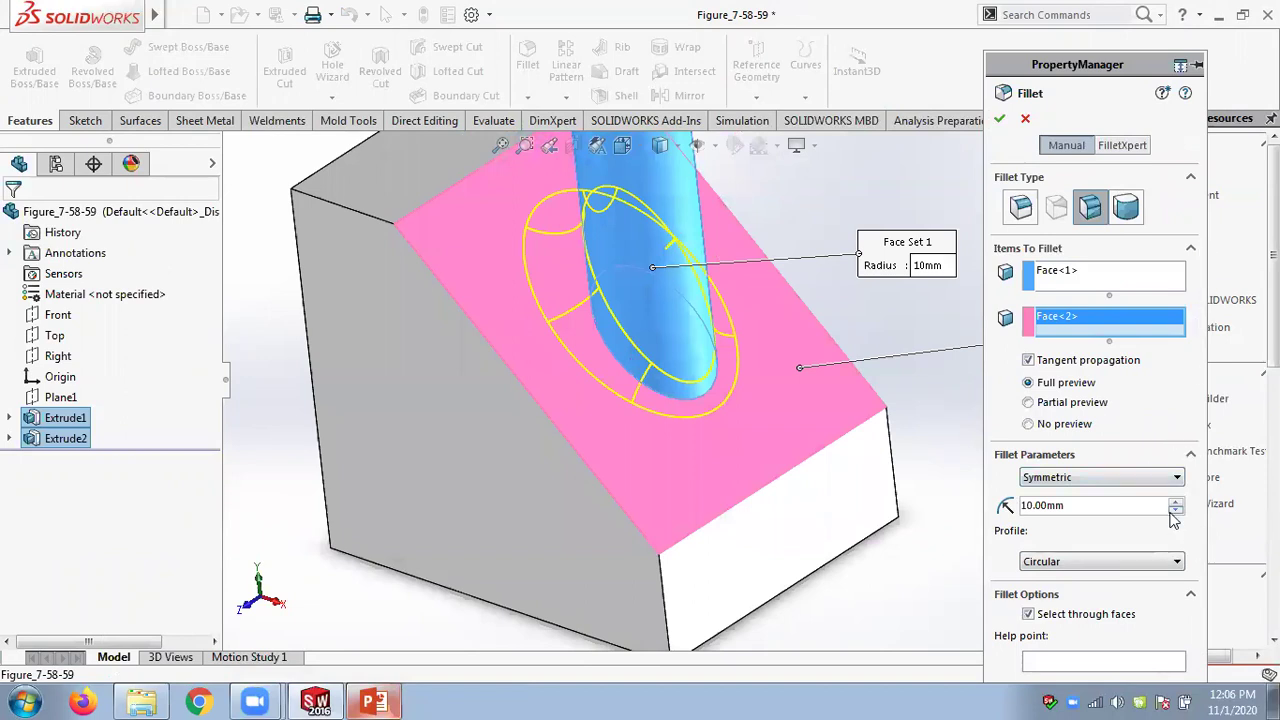
{"action": "scroll", "coordinate": [1172, 520], "scroll_direction": "down", "scroll_amount": 1}
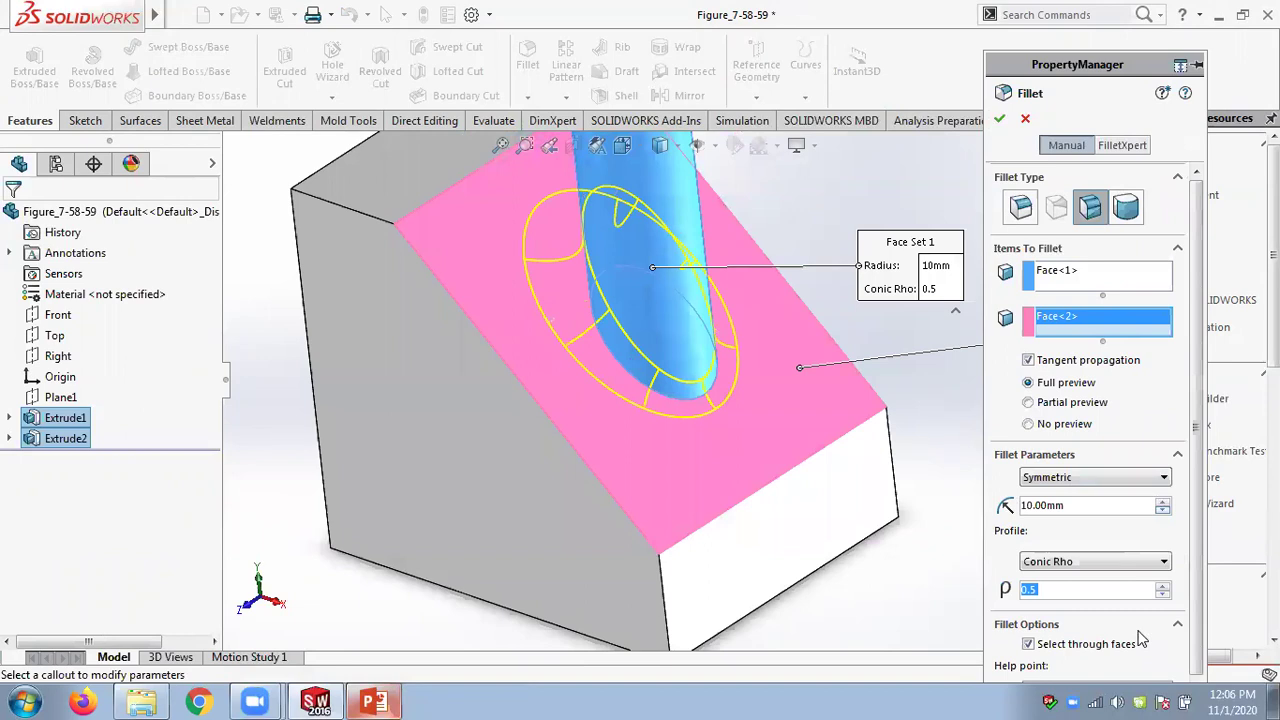
{"action": "scroll", "coordinate": [1130, 590], "scroll_direction": "down", "scroll_amount": 1}
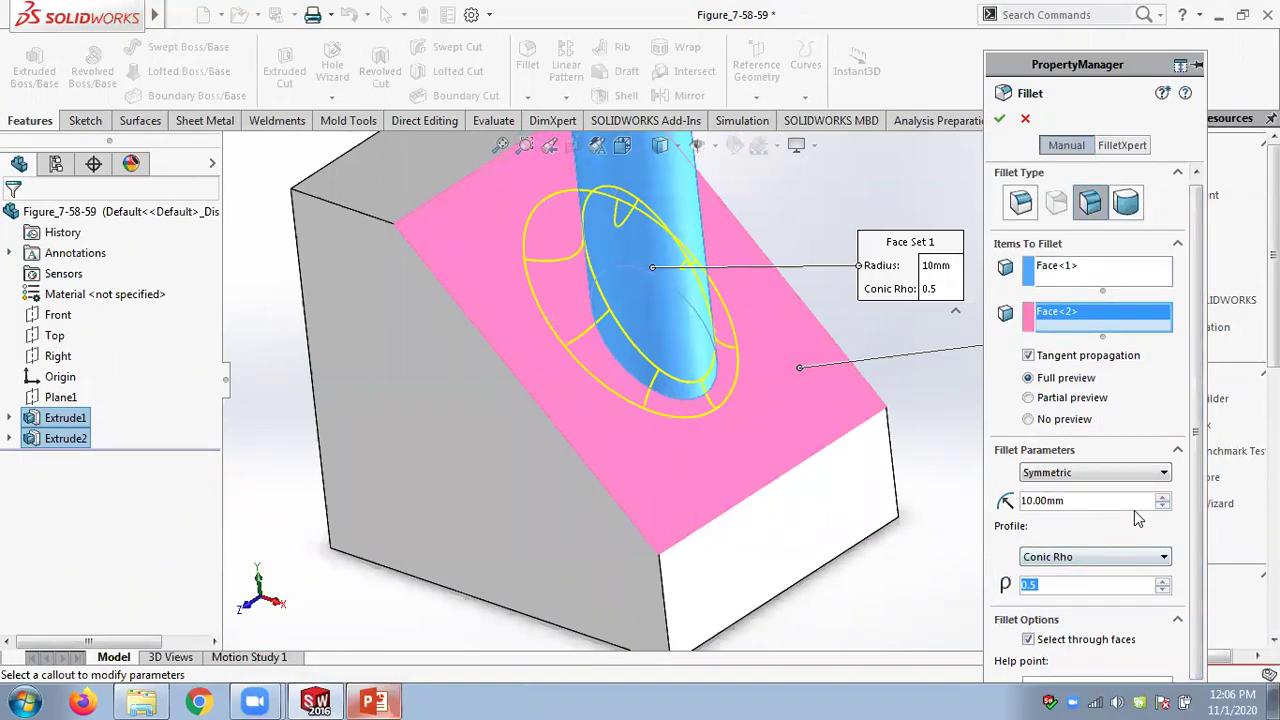
{"action": "left_click_drag", "start_coordinate": [1112, 64], "coordinate": [1105, 14]}
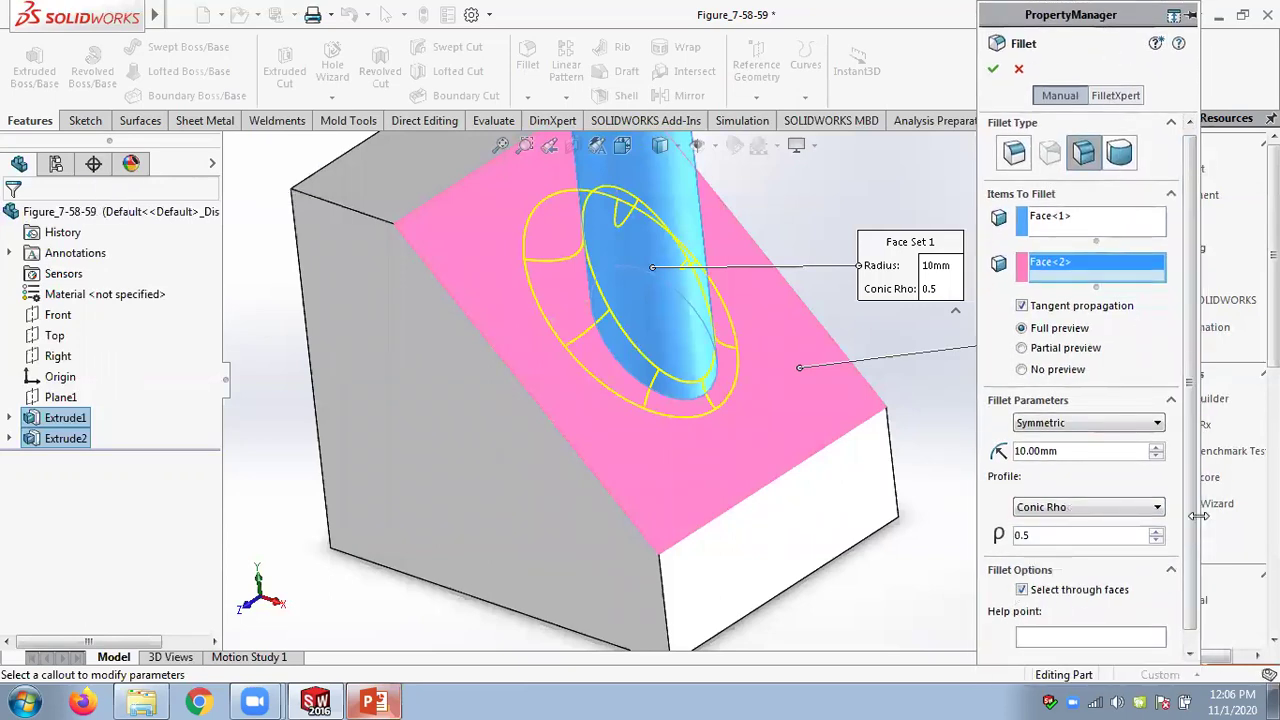
{"action": "scroll", "coordinate": [1196, 540], "scroll_direction": "down", "scroll_amount": 1}
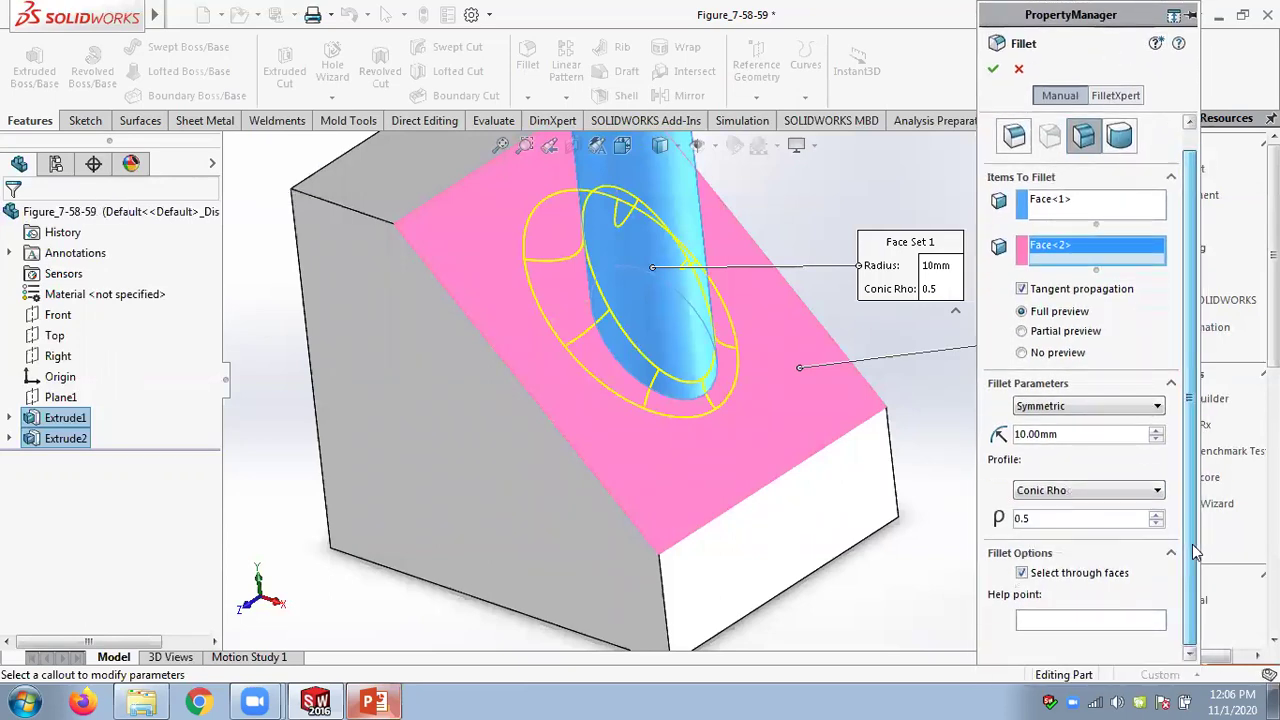
{"action": "left_click", "coordinate": [1098, 490]}
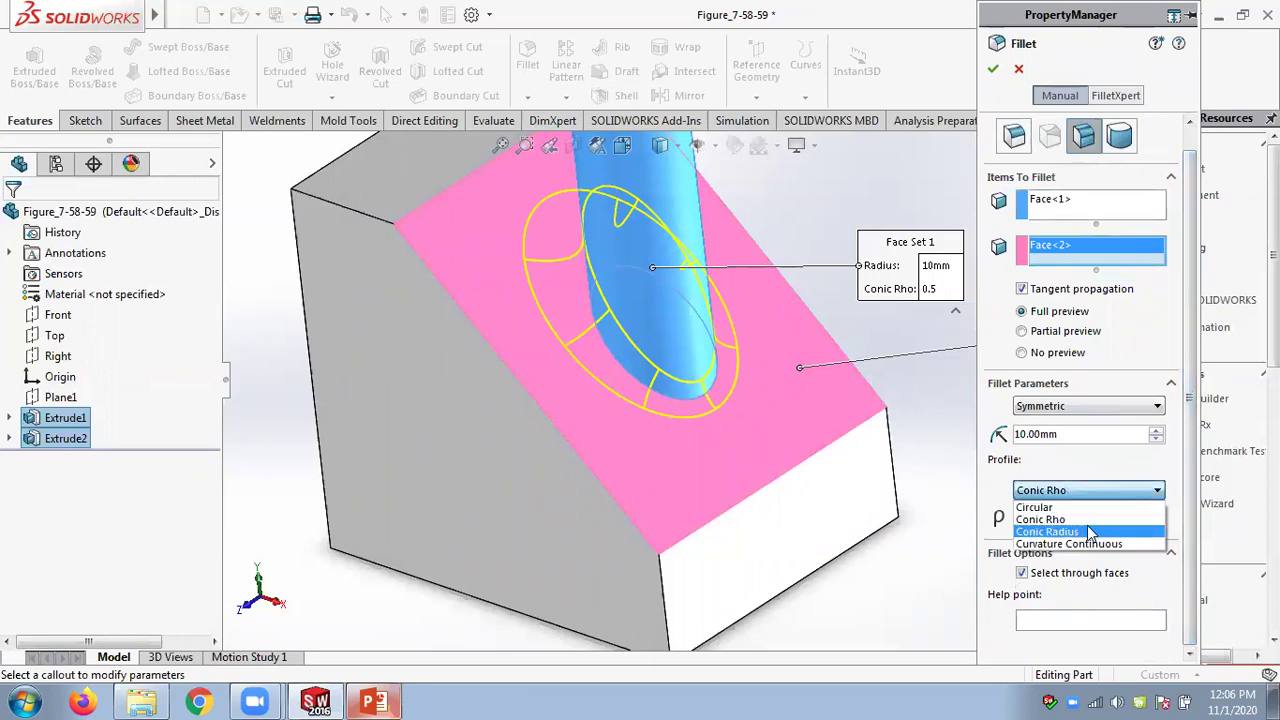
{"action": "left_click", "coordinate": [1081, 455]}
{"action": "left_click", "coordinate": [1069, 490]}
{"action": "left_click", "coordinate": [1040, 507]}
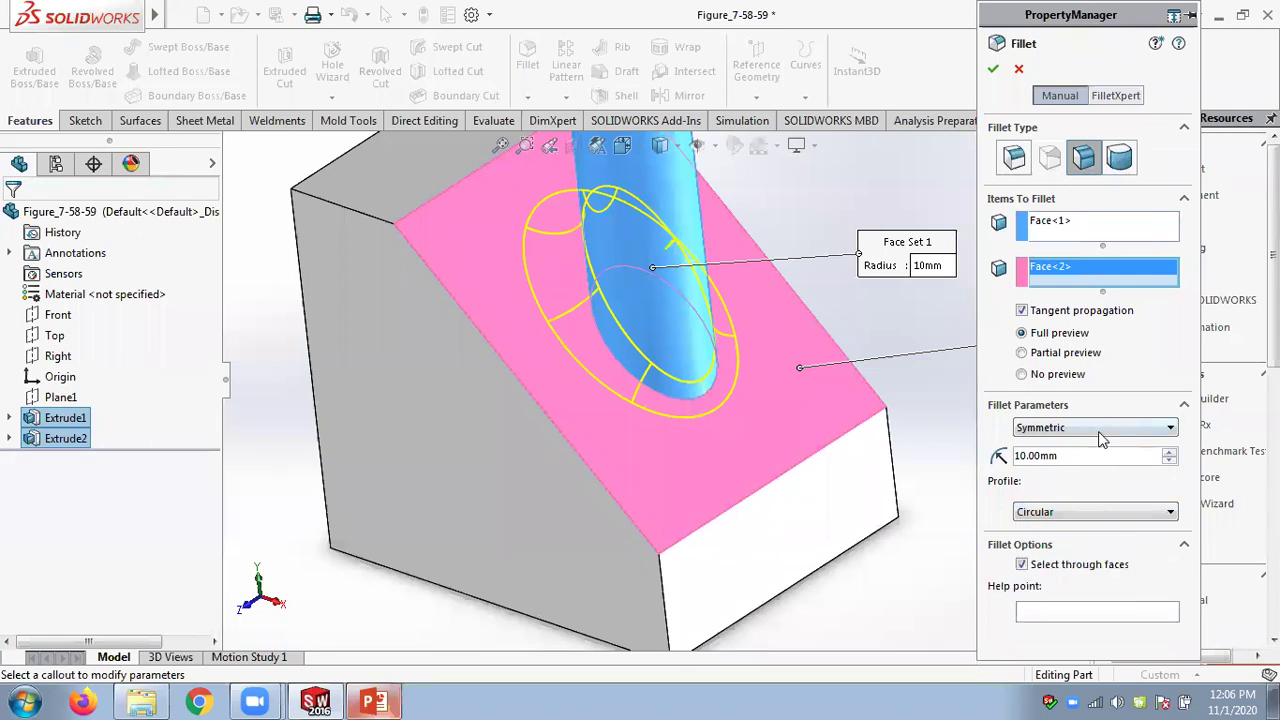
Switch the face fillet's size method to Chord Width and set the value to 20 mm
{"action": "left_click", "coordinate": [1101, 438]}
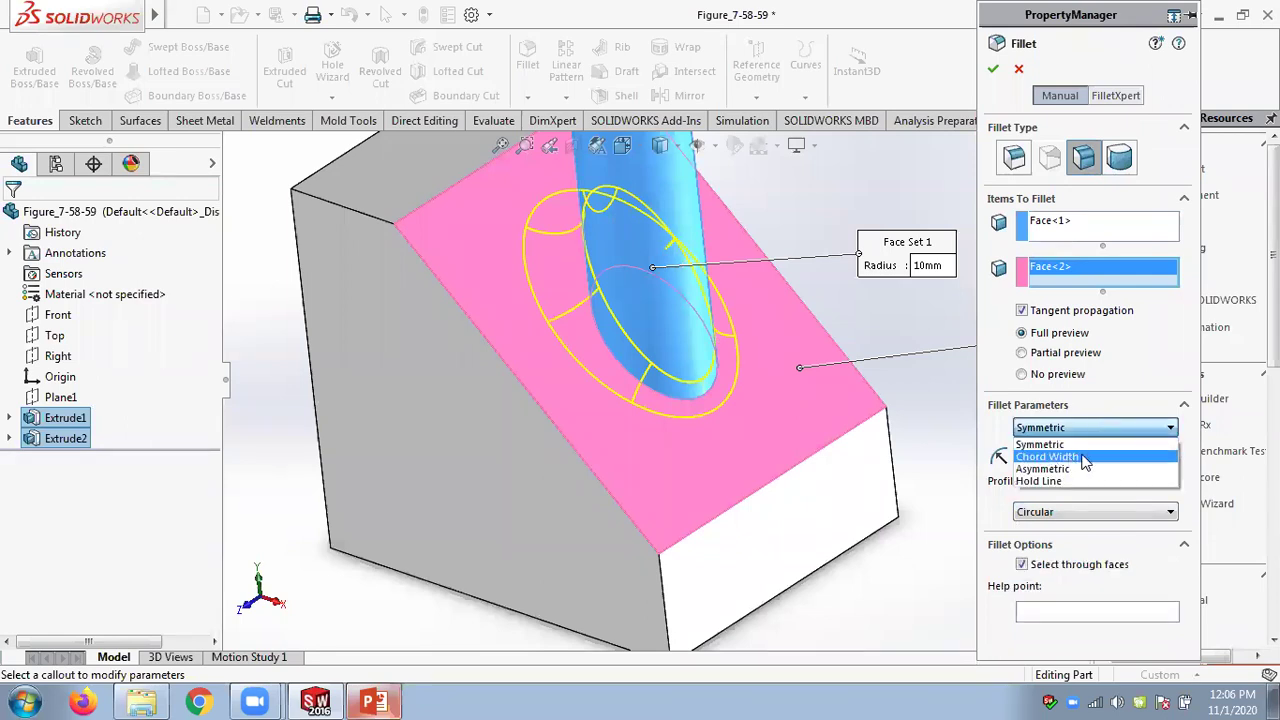
{"action": "left_click", "coordinate": [1085, 458]}
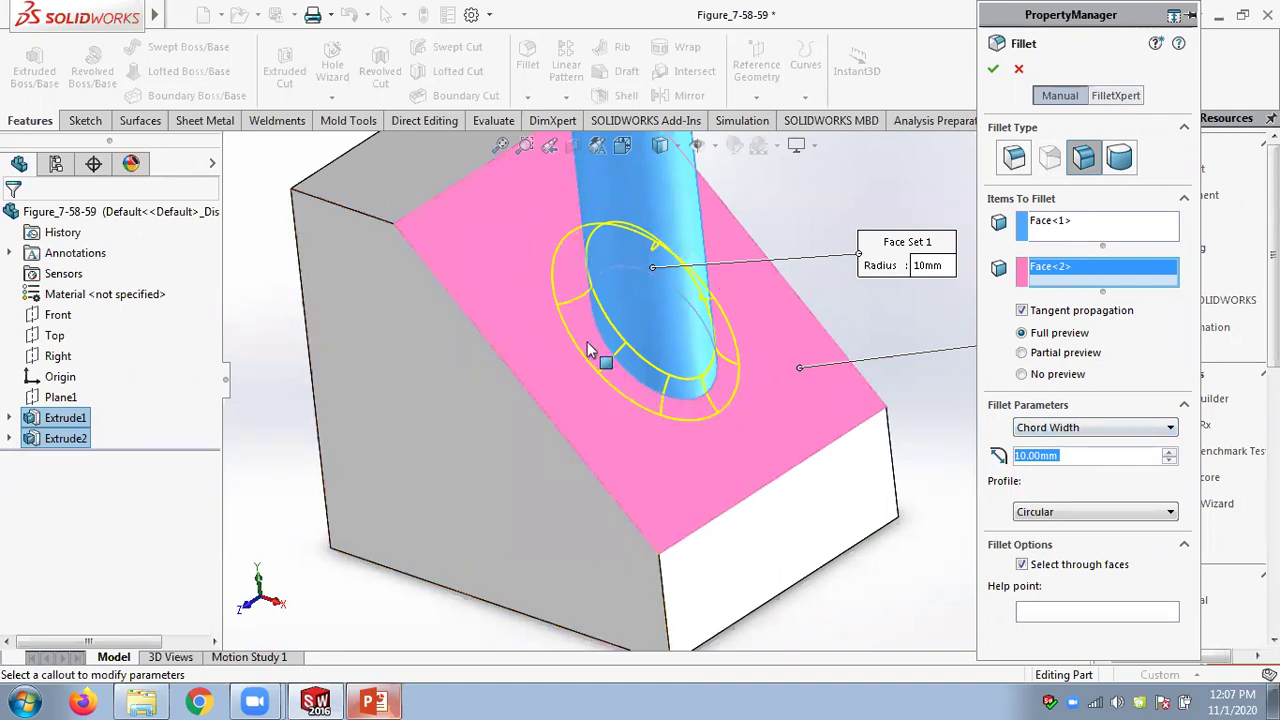
{"action": "left_click", "coordinate": [1168, 451]}
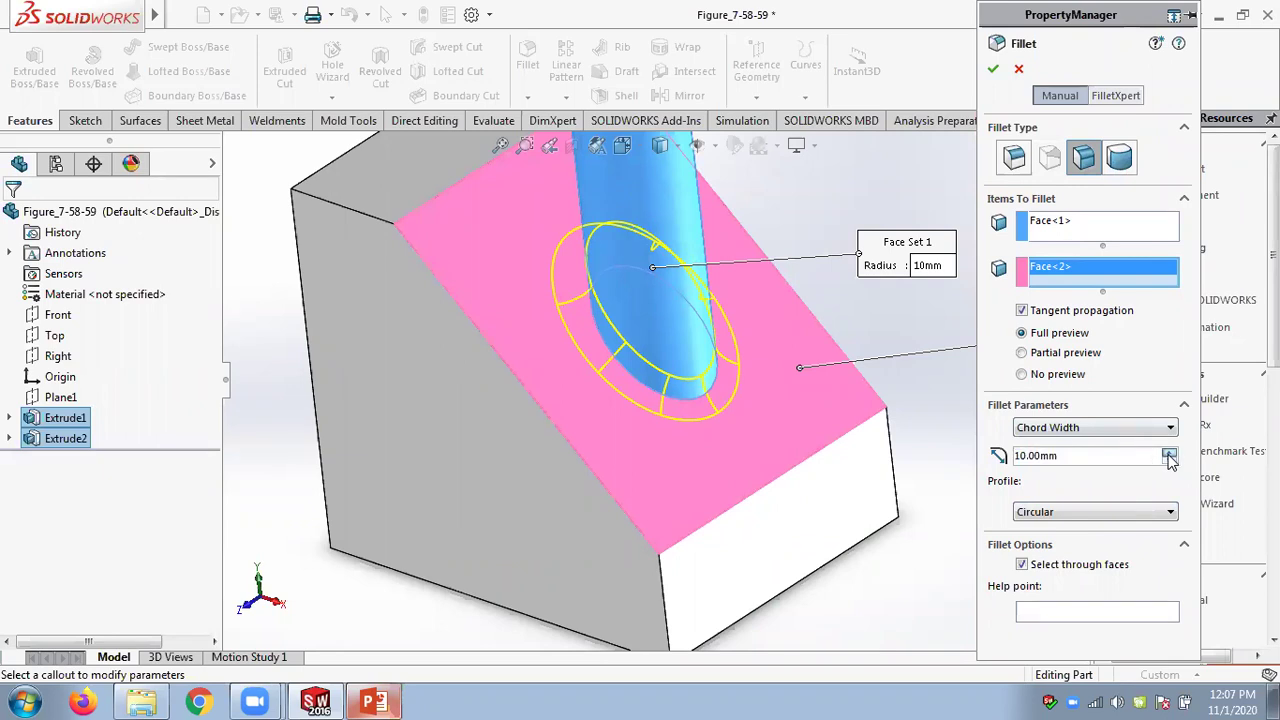
Preview the face fillet as Symmetric for comparison, and create it with a 20 mm Chord Width
{"action": "left_click", "coordinate": [1086, 430]}
{"action": "left_click", "coordinate": [1064, 445]}
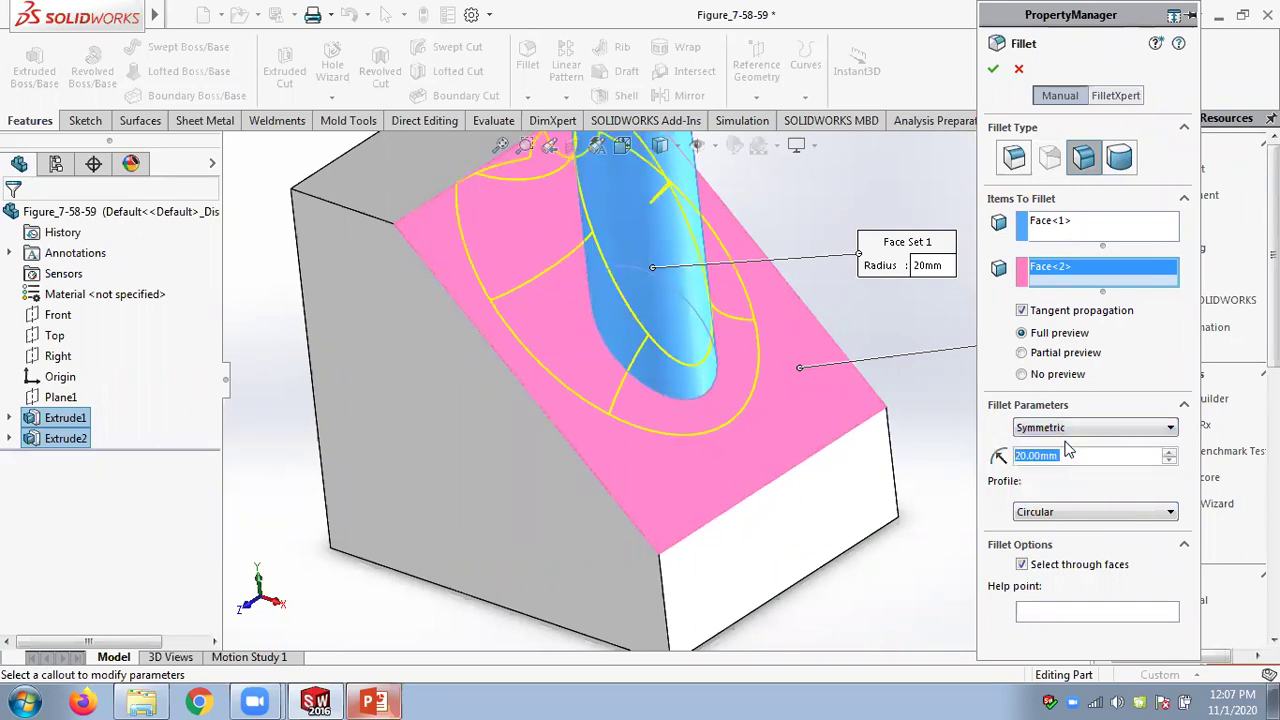
{"action": "scroll", "coordinate": [590, 333], "scroll_direction": "up", "scroll_amount": 1}
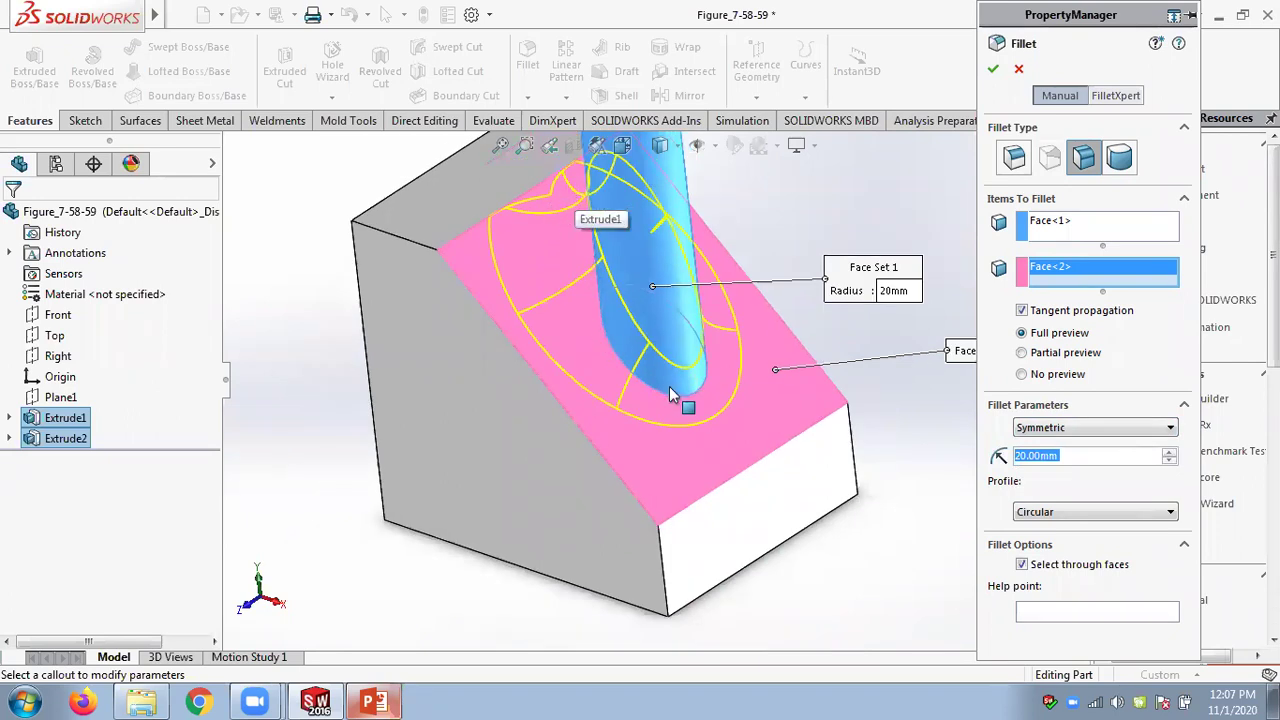
{"action": "left_click", "coordinate": [1040, 430]}
{"action": "left_click", "coordinate": [1043, 457]}
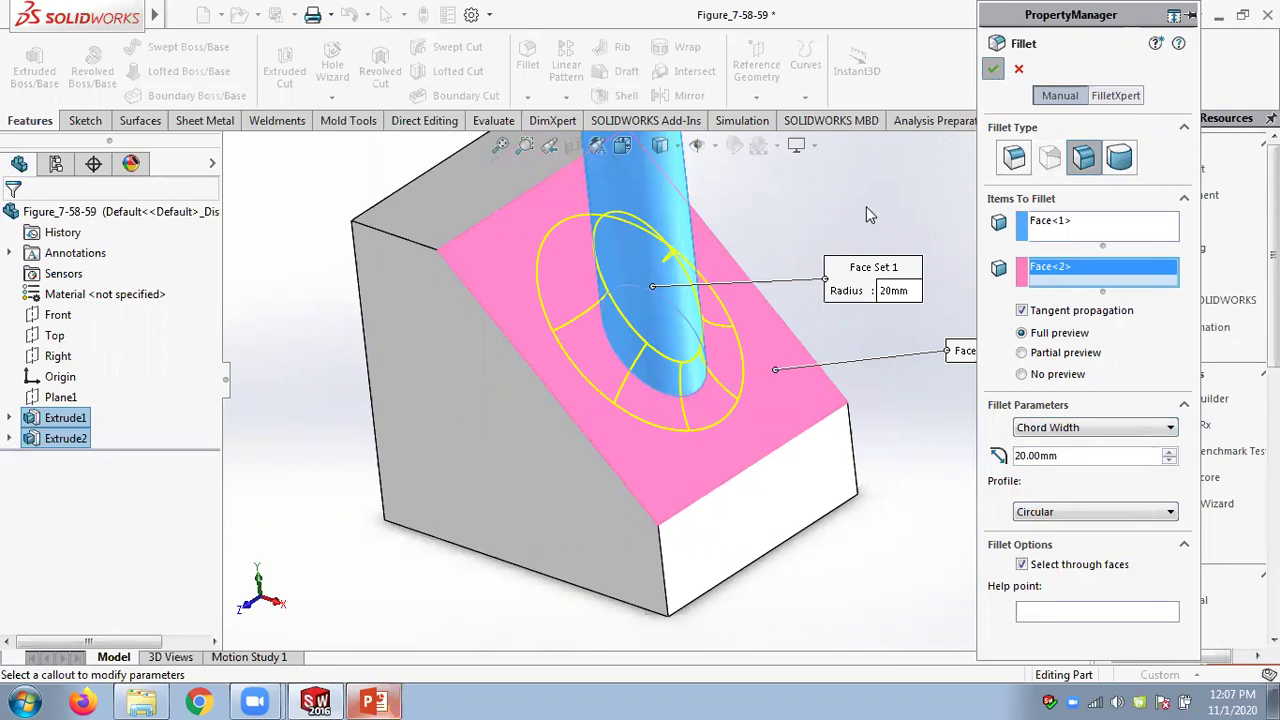
{"action": "middle_click_drag", "start_coordinate": [883, 276], "coordinate": [870, 240]}
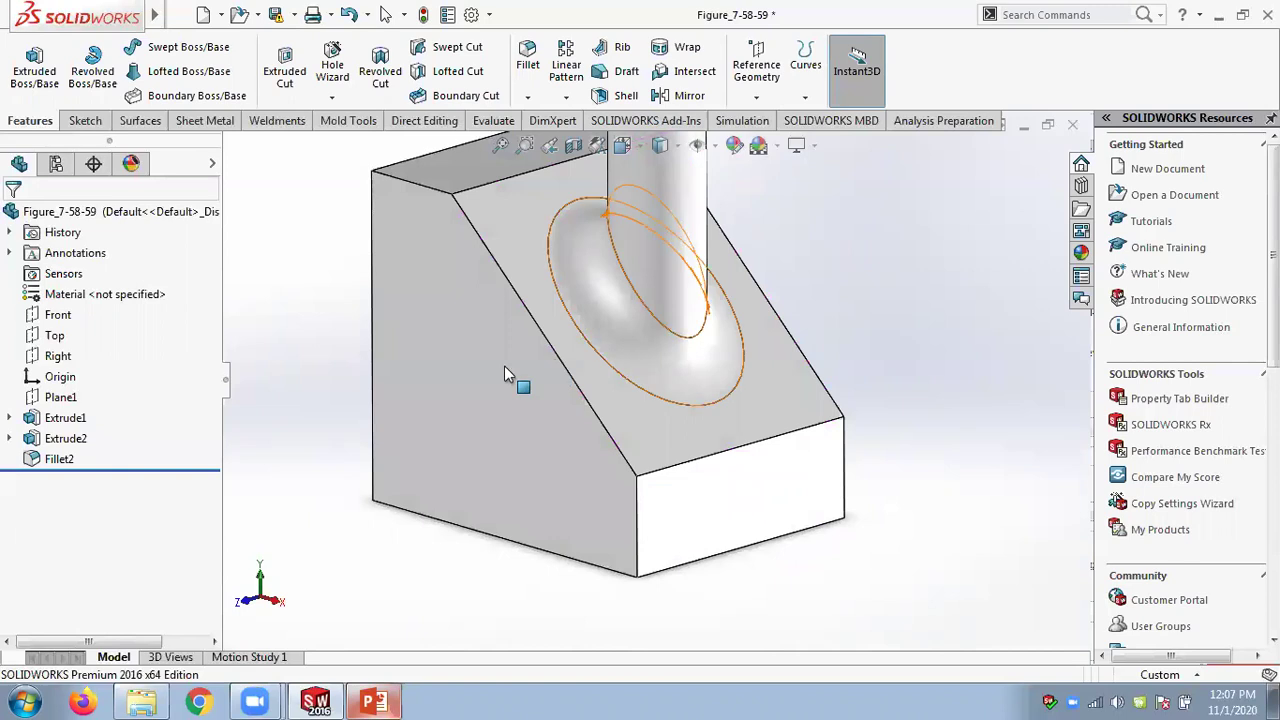
Edit the face fillet at the cylinder's base to use the Symmetric method with a 20 mm radius
{"action": "right_click", "coordinate": [60, 459]}
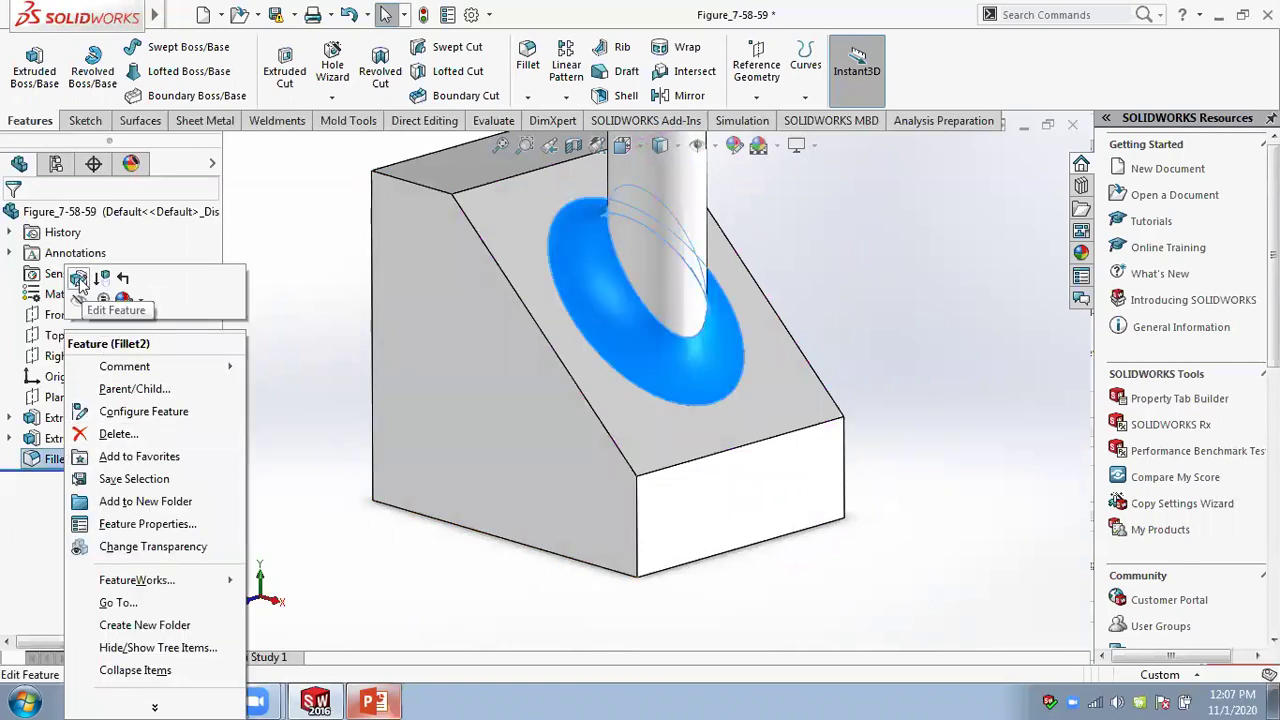
{"action": "left_click", "coordinate": [943, 358]}
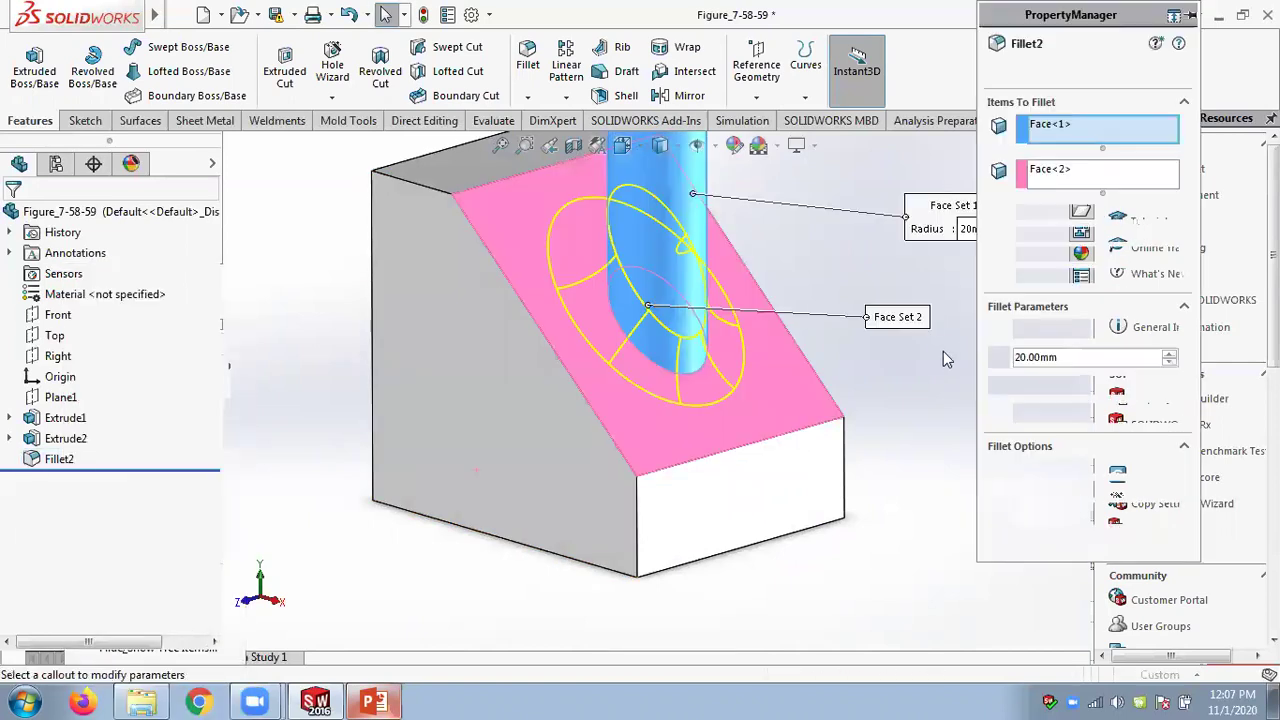
{"action": "left_click", "coordinate": [1057, 331]}
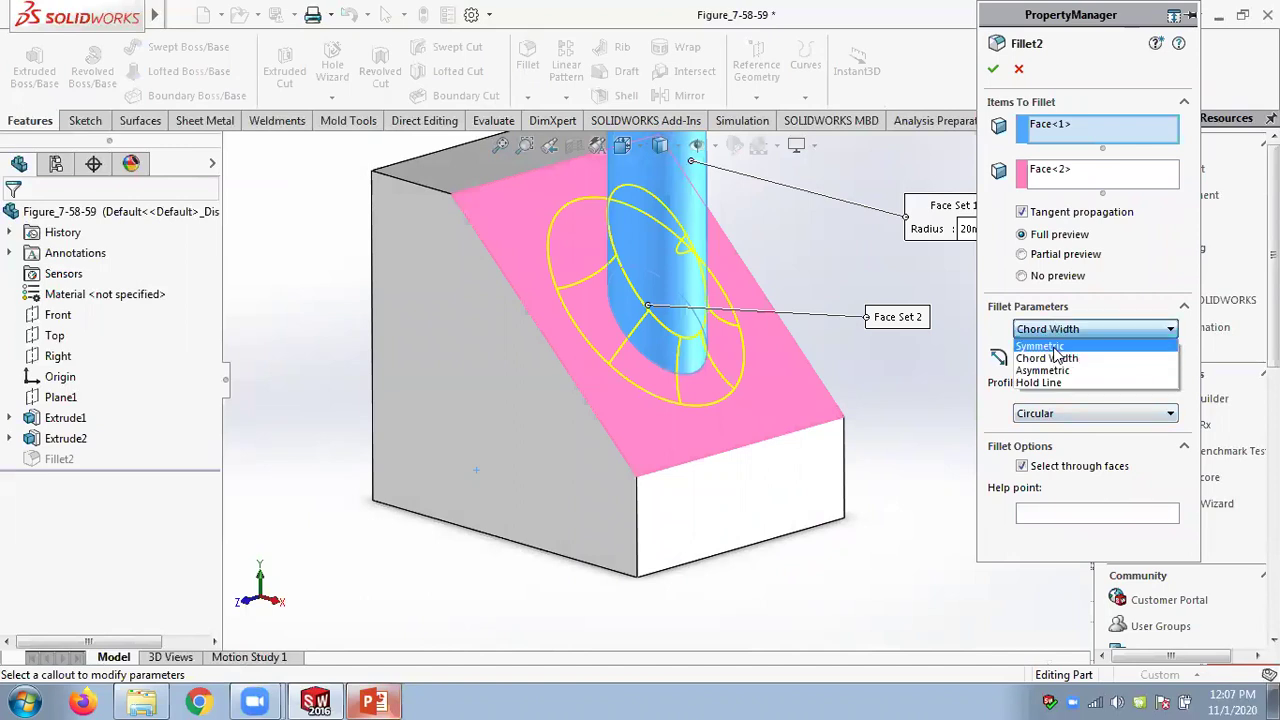
{"action": "left_click", "coordinate": [1046, 347]}
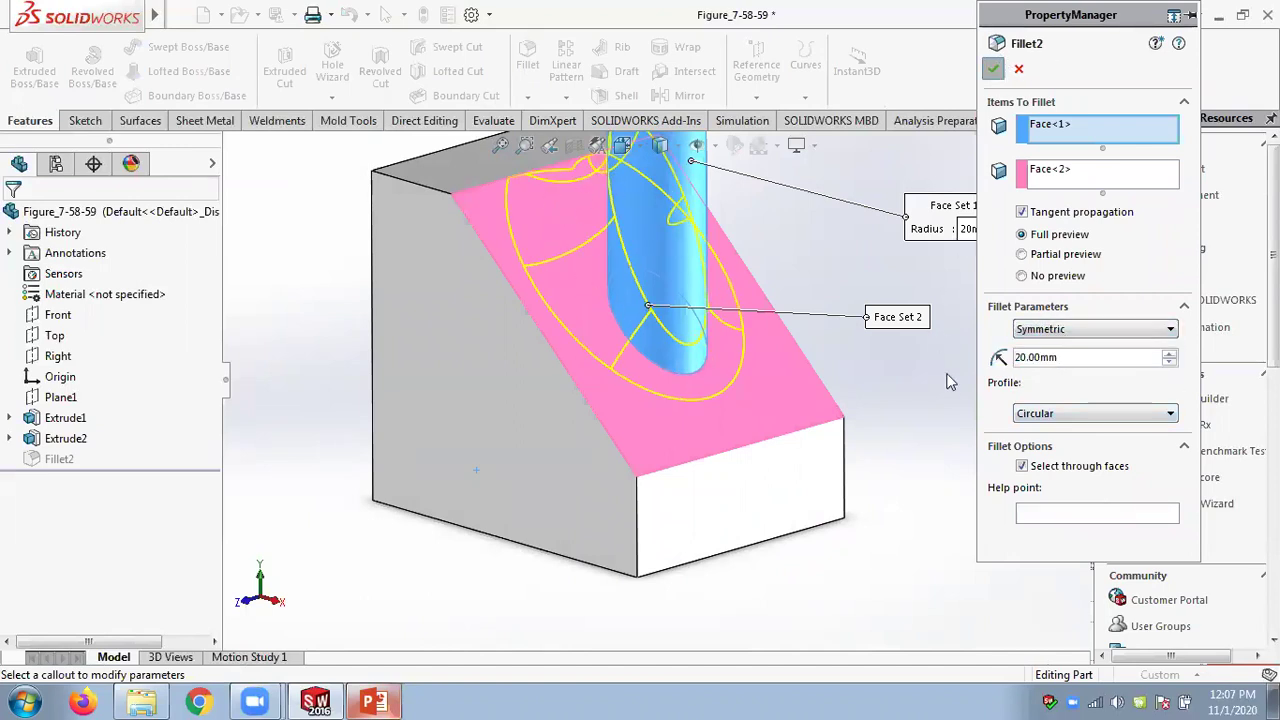
{"action": "key", "text": "Return"}
{"action": "middle_click_drag", "start_coordinate": [952, 381], "coordinate": [780, 286]}
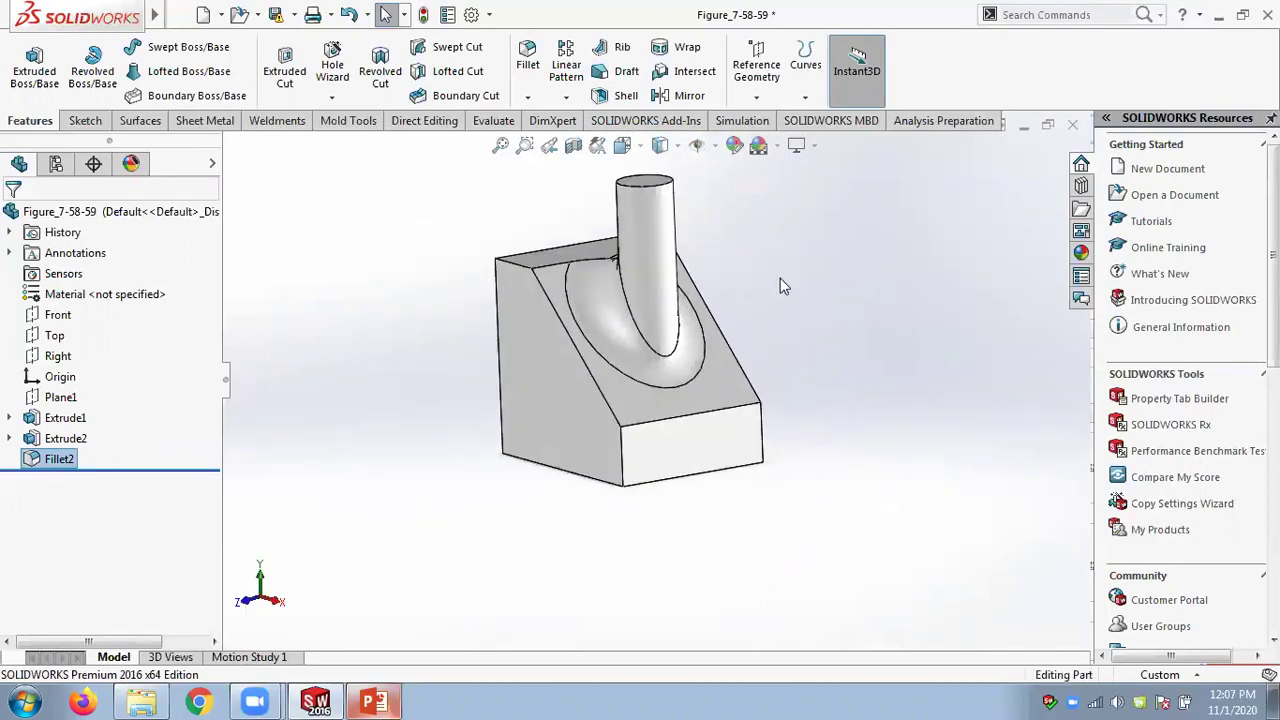
Switch to PowerPoint and show the full round fillet figures on slide 19 at 90% zoom
{"action": "left_click", "coordinate": [374, 702]}
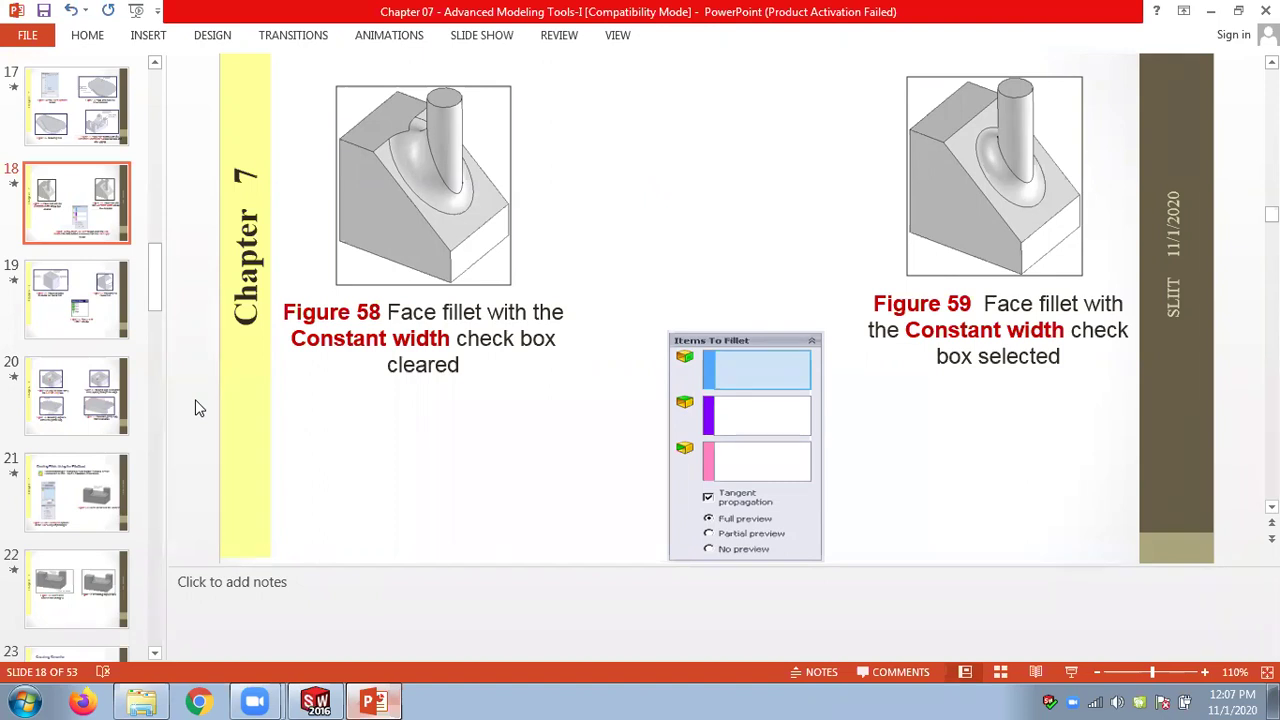
{"action": "key", "text": "Down"}
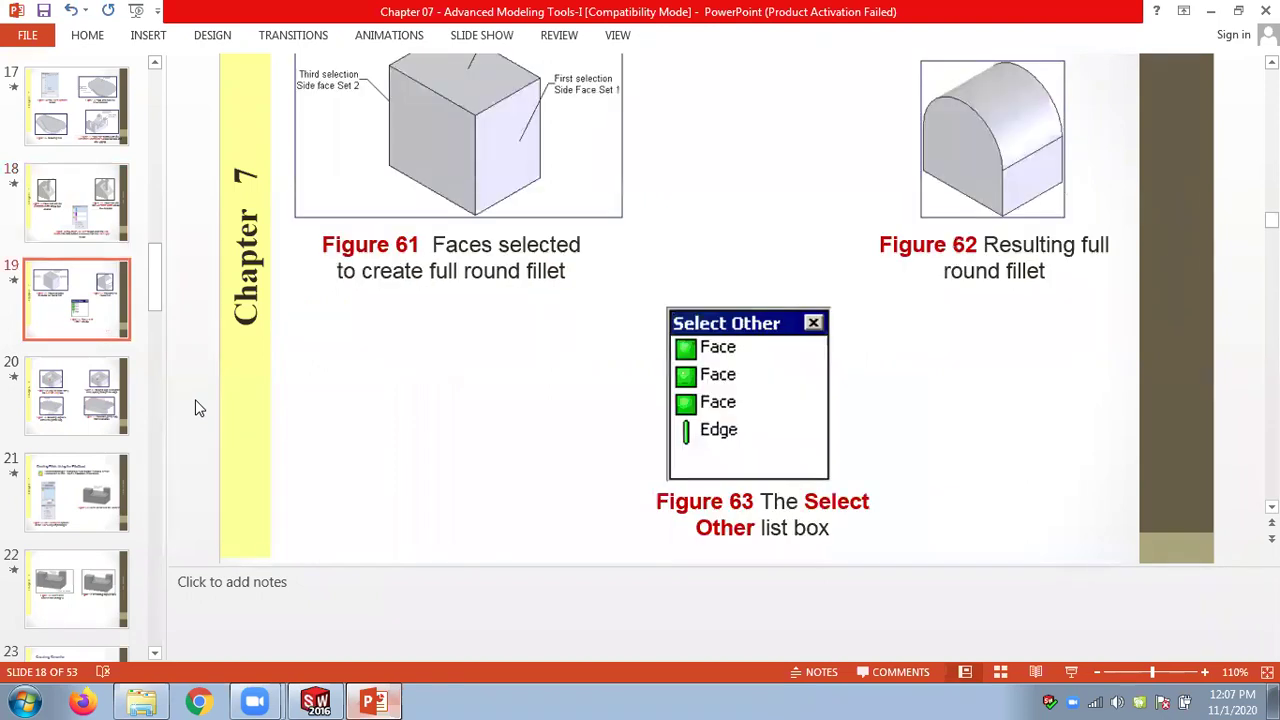
{"action": "left_click", "coordinate": [1097, 672]}
{"action": "left_click", "coordinate": [1097, 672]}
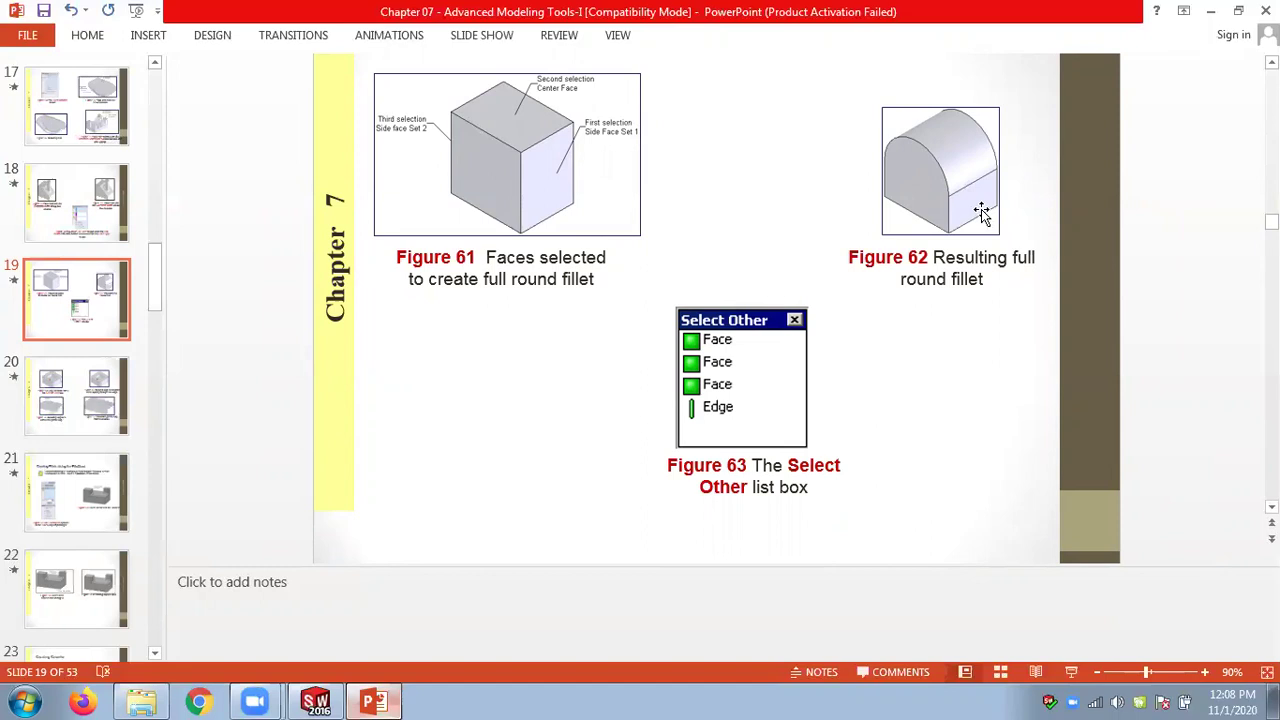
Switch to SOLIDWORKS, close the Figure_7-58-59 part and open Figure_7-61-62 from the Chap 07 folder
{"action": "left_click", "coordinate": [316, 700]}
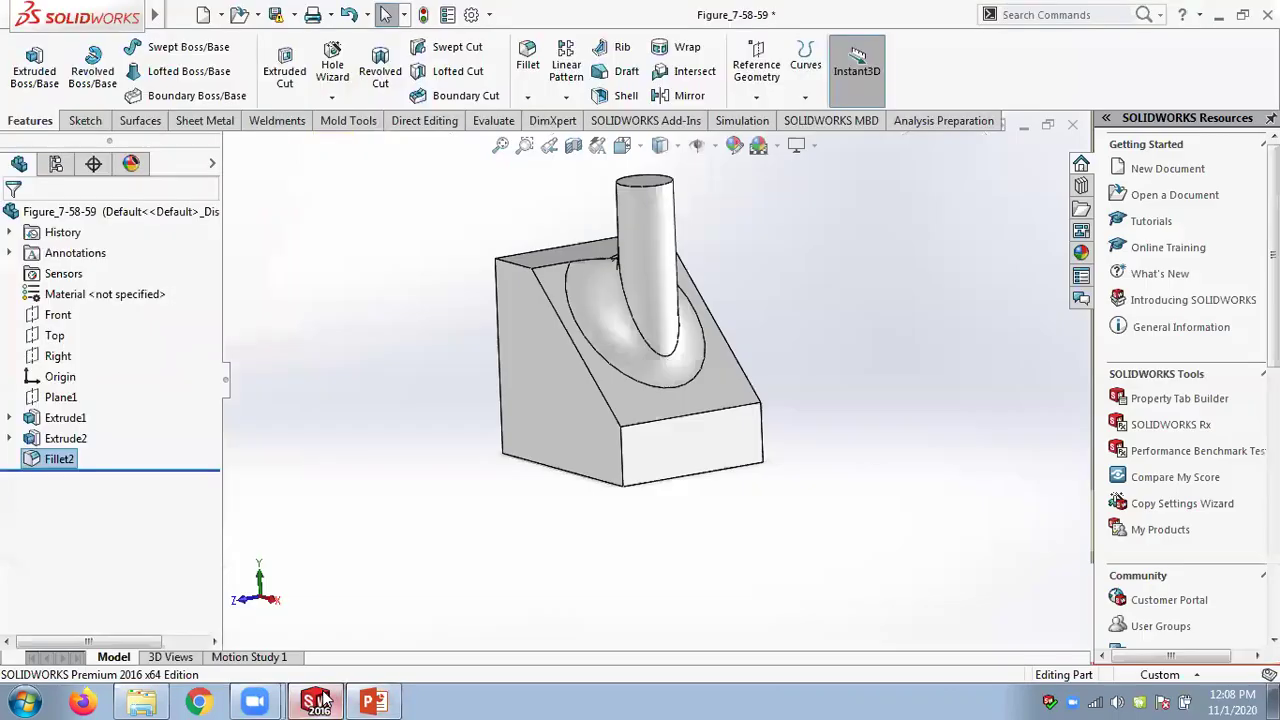
{"action": "left_click", "coordinate": [1071, 126]}
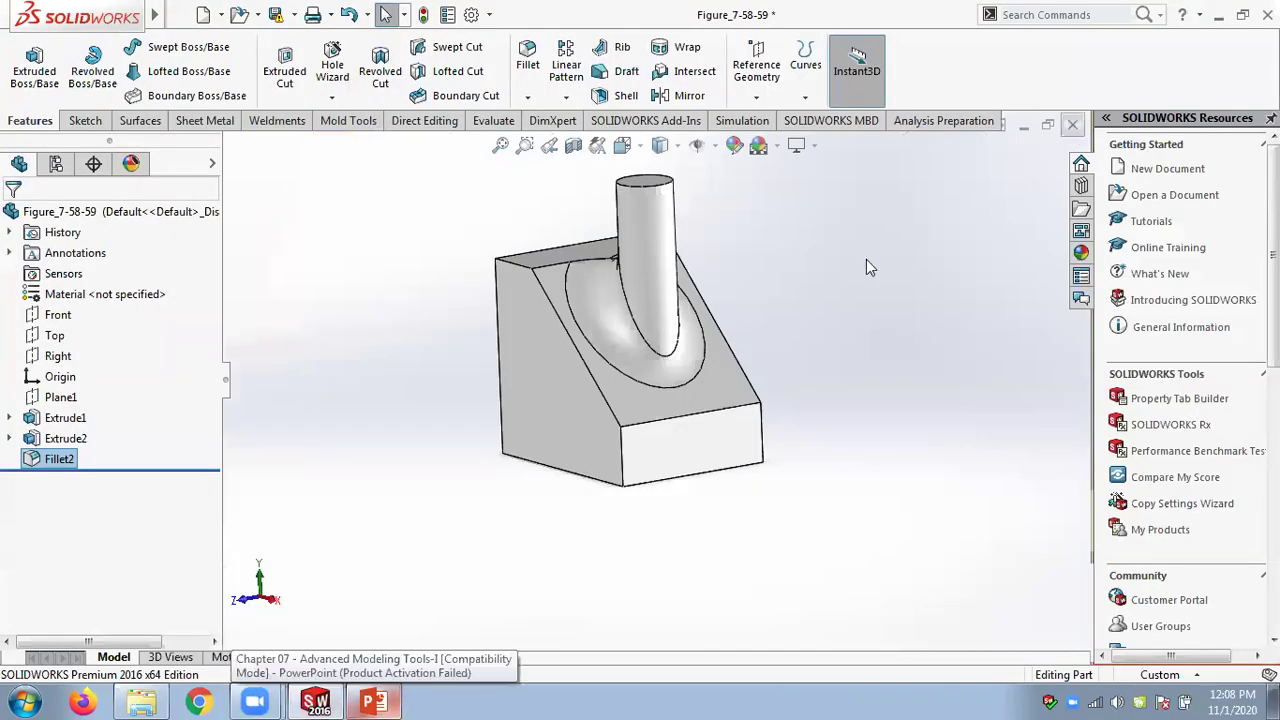
{"action": "left_click", "coordinate": [562, 369]}
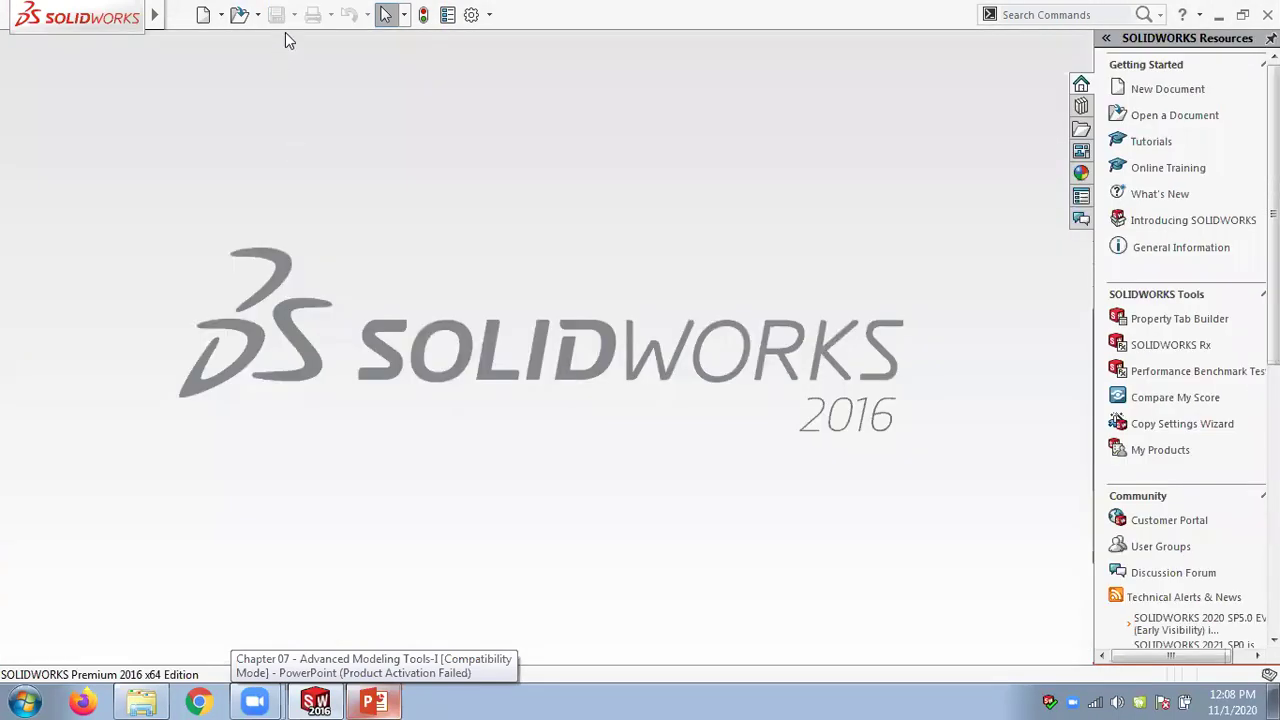
{"action": "left_click", "coordinate": [257, 14]}
{"action": "left_click", "coordinate": [268, 37]}
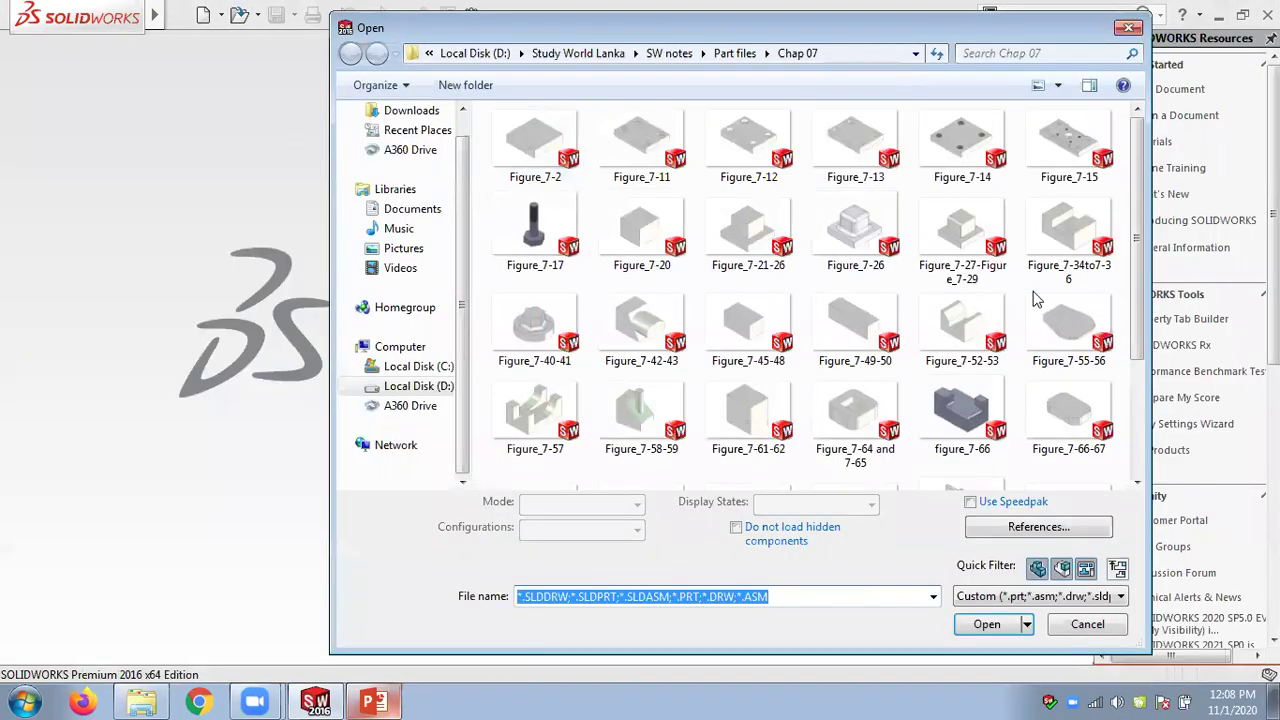
{"action": "double_click", "coordinate": [747, 418]}
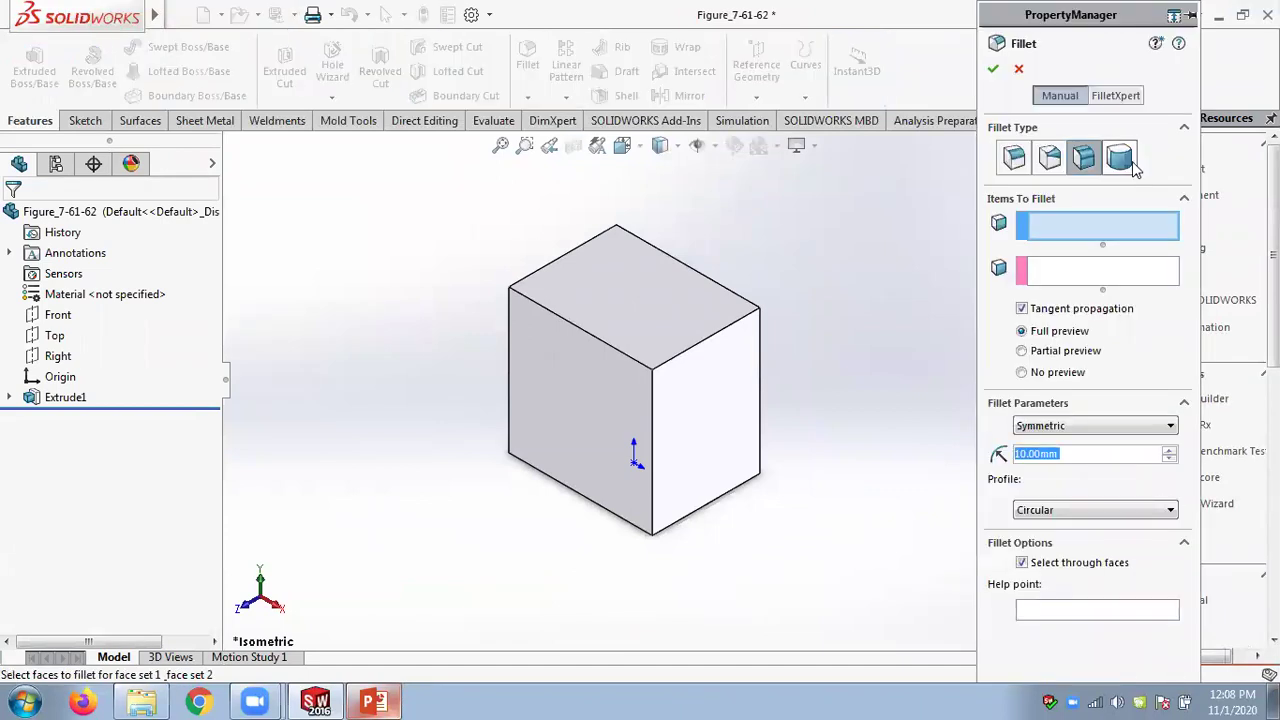
Create a full round fillet over the block's top face, with its two opposite long-edge side faces as the side face sets
{"action": "left_click", "coordinate": [1121, 158]}
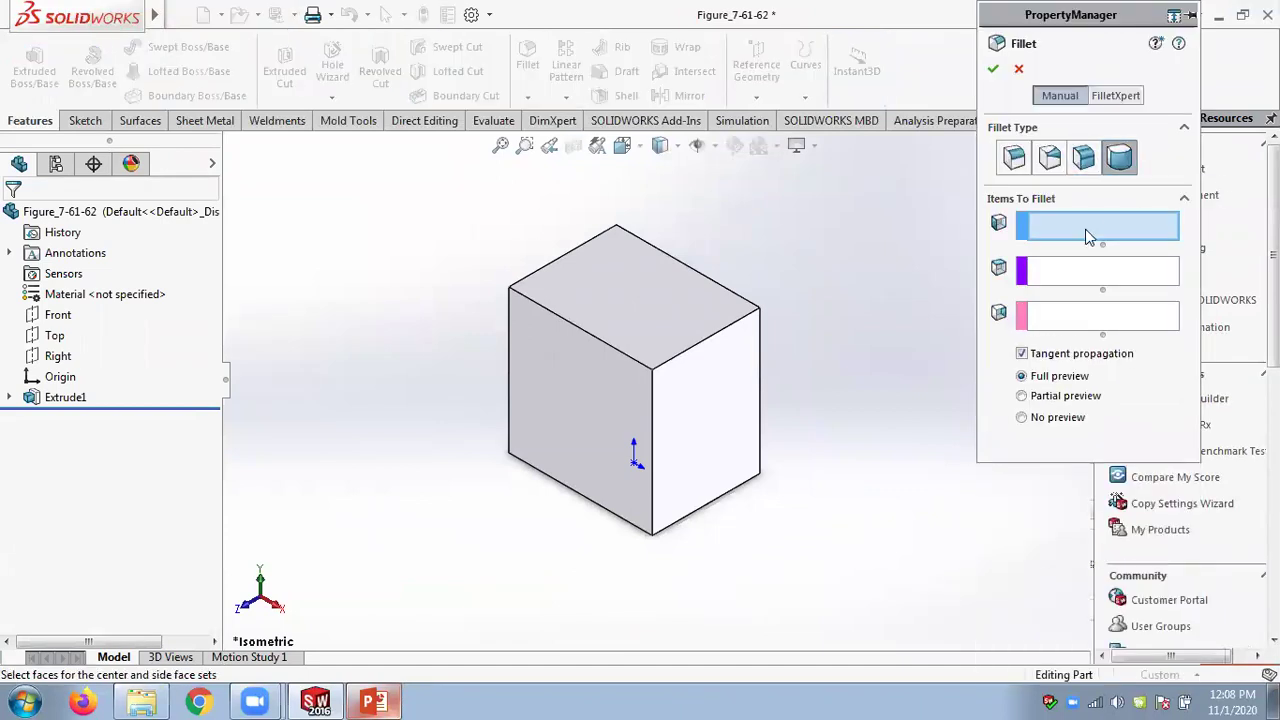
{"action": "left_click", "coordinate": [738, 390]}
{"action": "left_click", "coordinate": [1070, 287]}
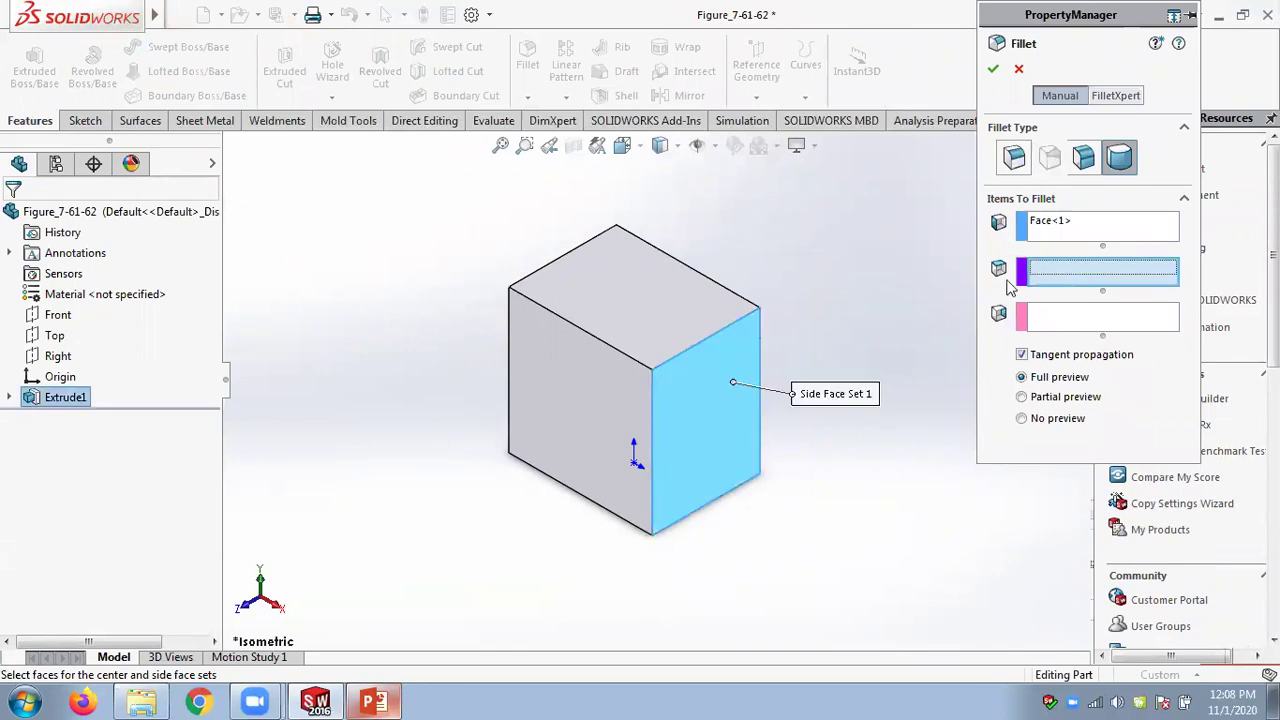
{"action": "left_click", "coordinate": [680, 290]}
{"action": "middle_click_drag", "start_coordinate": [821, 234], "coordinate": [952, 322]}
{"action": "left_click", "coordinate": [1057, 327]}
{"action": "left_click", "coordinate": [628, 322]}
{"action": "middle_click_drag", "start_coordinate": [564, 285], "coordinate": [457, 171]}
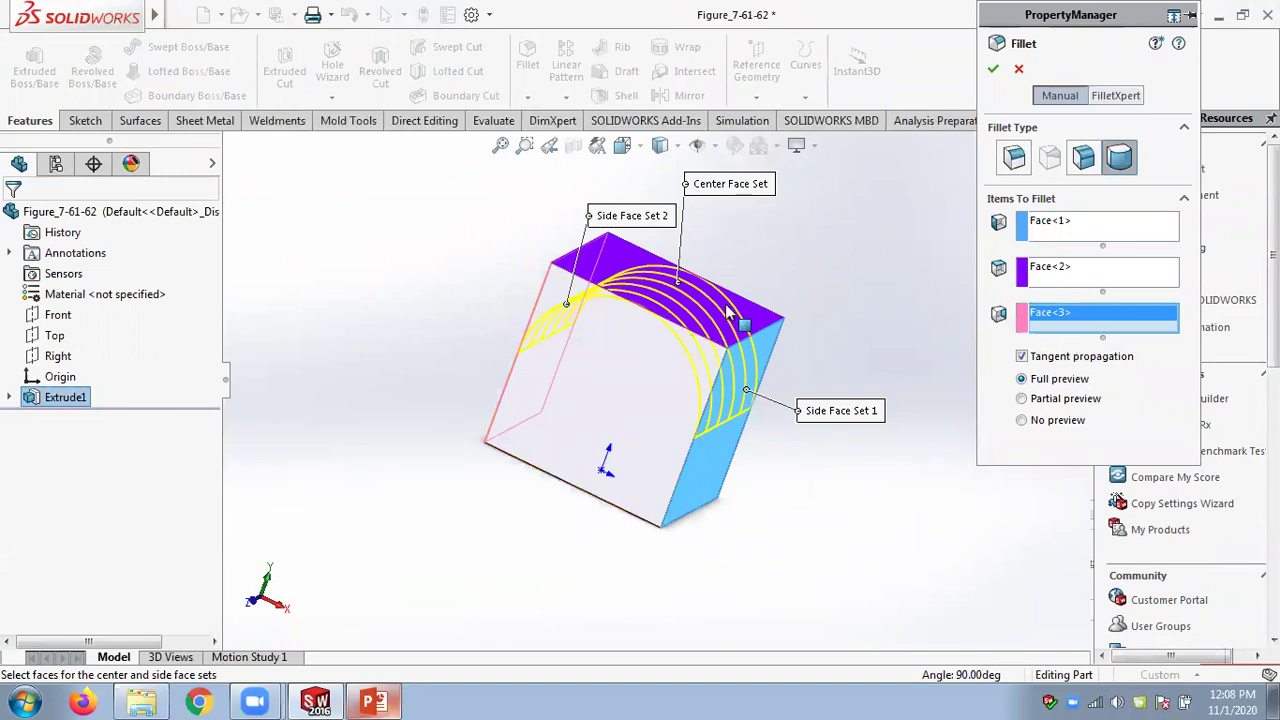
{"action": "left_click", "coordinate": [993, 68]}
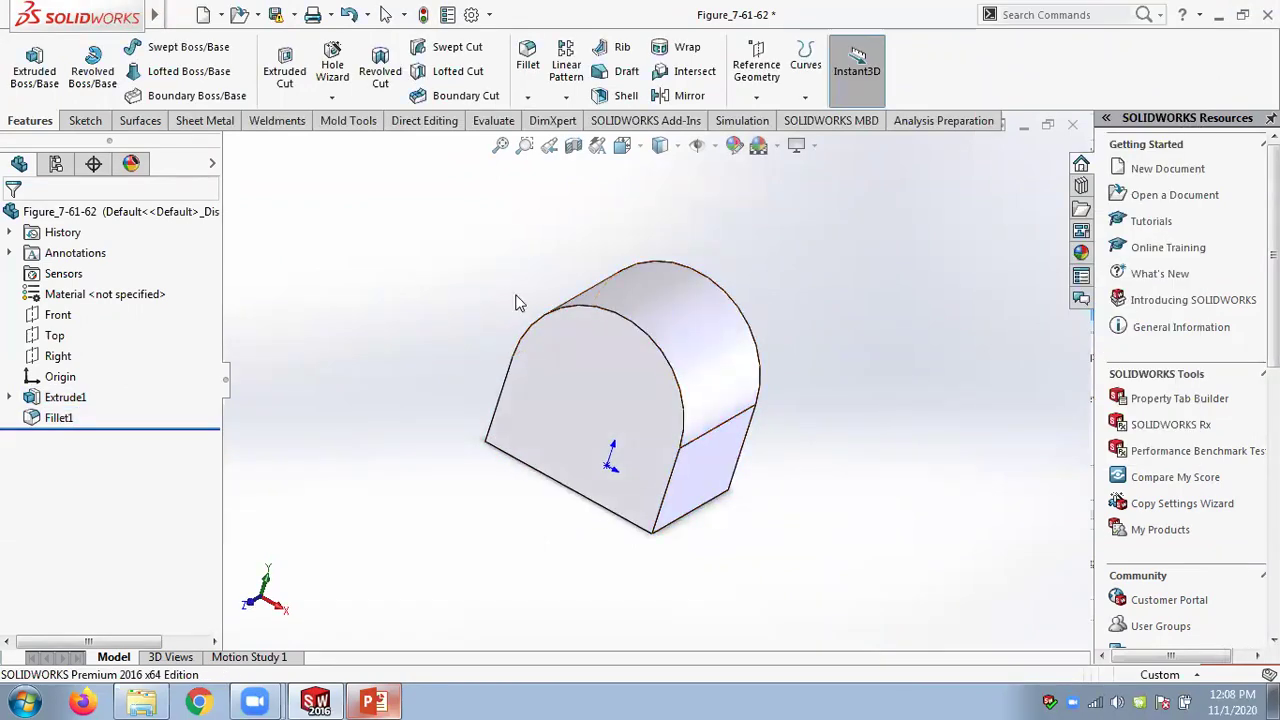
Reopen the full round fillet's definition to inspect its center and side face sets, and close it without changes
{"action": "right_click", "coordinate": [68, 418]}
{"action": "left_click", "coordinate": [84, 275]}
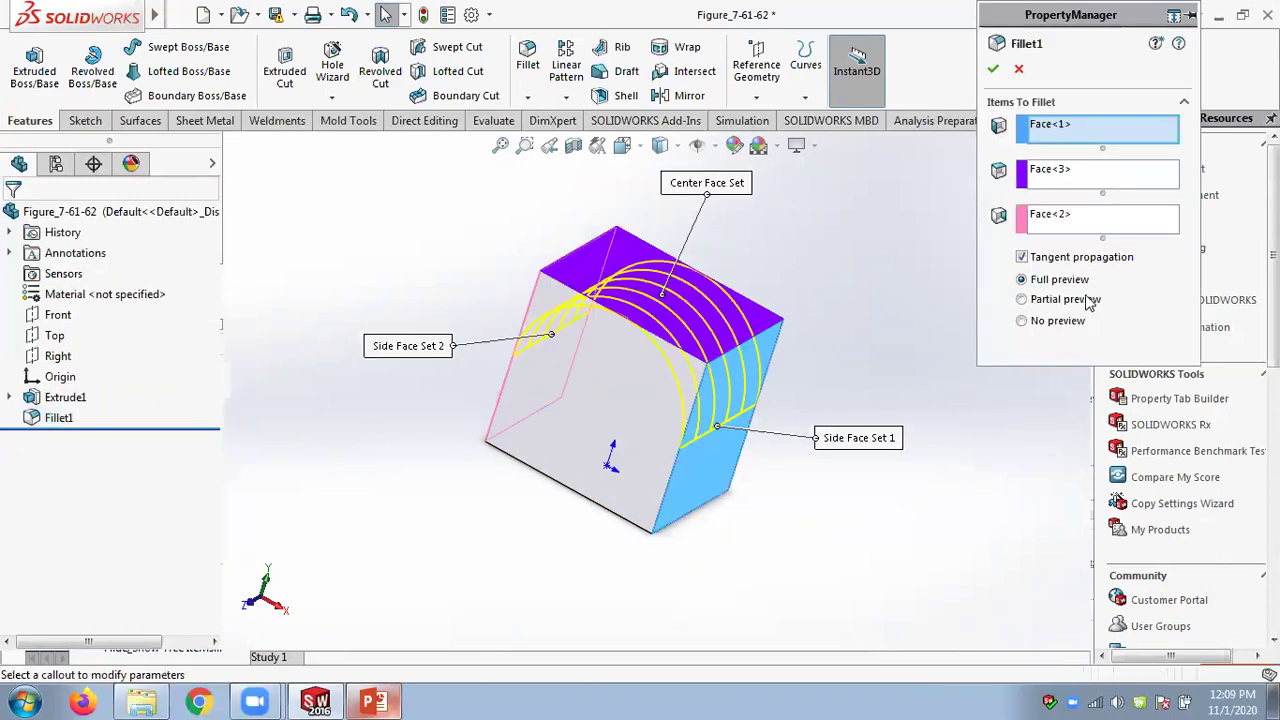
{"action": "left_click", "coordinate": [1062, 176]}
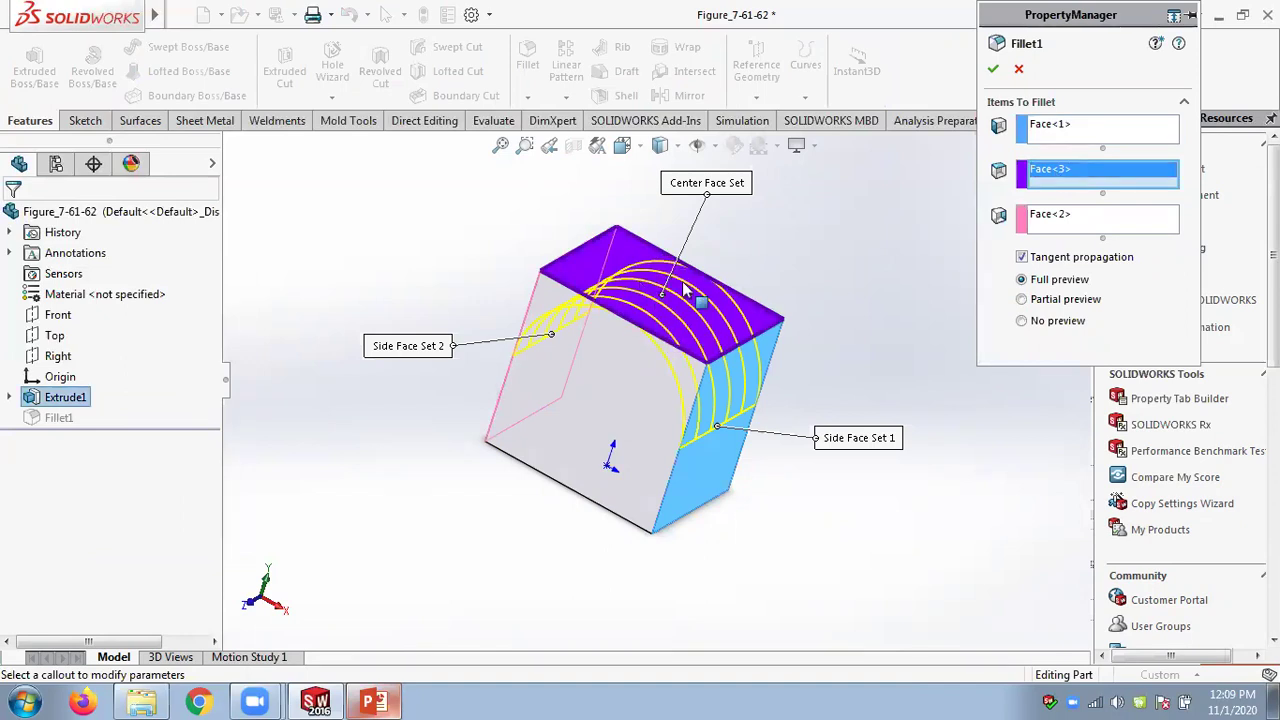
{"action": "left_click", "coordinate": [1049, 222]}
{"action": "left_click", "coordinate": [1048, 132]}
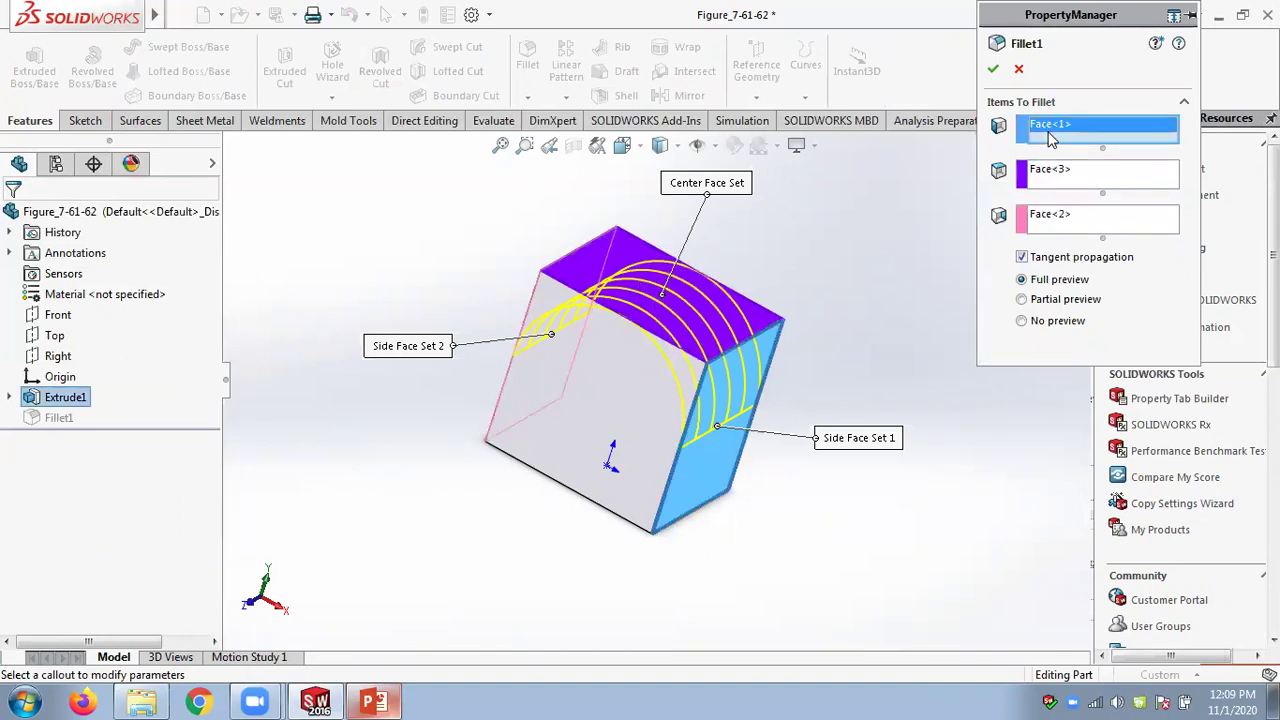
{"action": "left_click", "coordinate": [1055, 218]}
{"action": "left_click", "coordinate": [993, 68]}
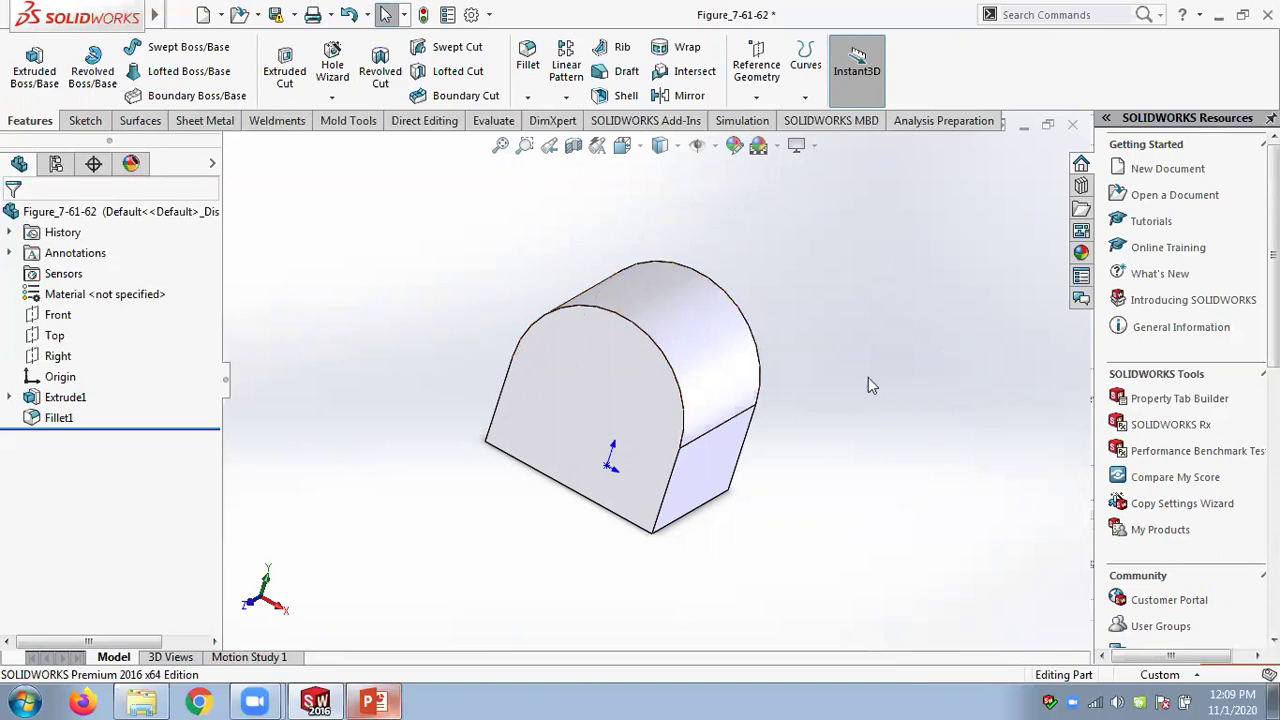
Switch to PowerPoint and look through the FilletXpert, chamfer and shell slides up to the Plummer Block Casting tutorial on slide 32
{"action": "left_click", "coordinate": [382, 706]}
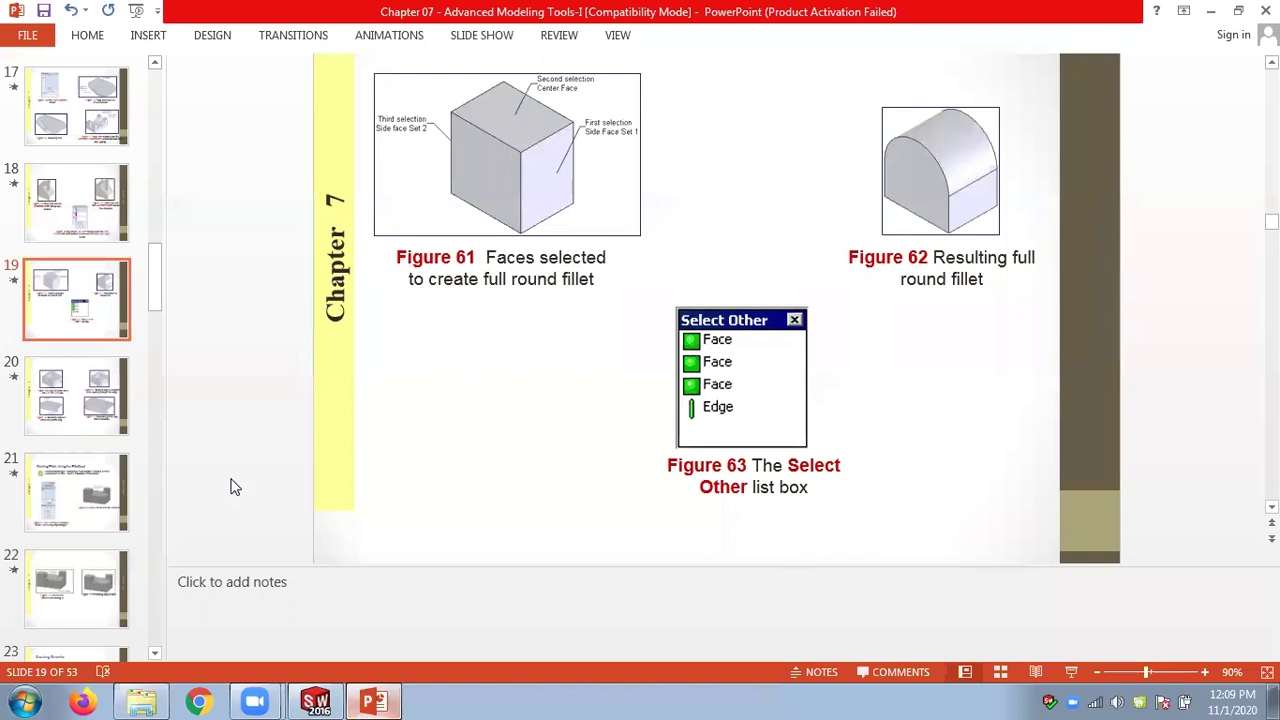
{"action": "scroll", "coordinate": [230, 487], "scroll_direction": "down", "scroll_amount": 1}
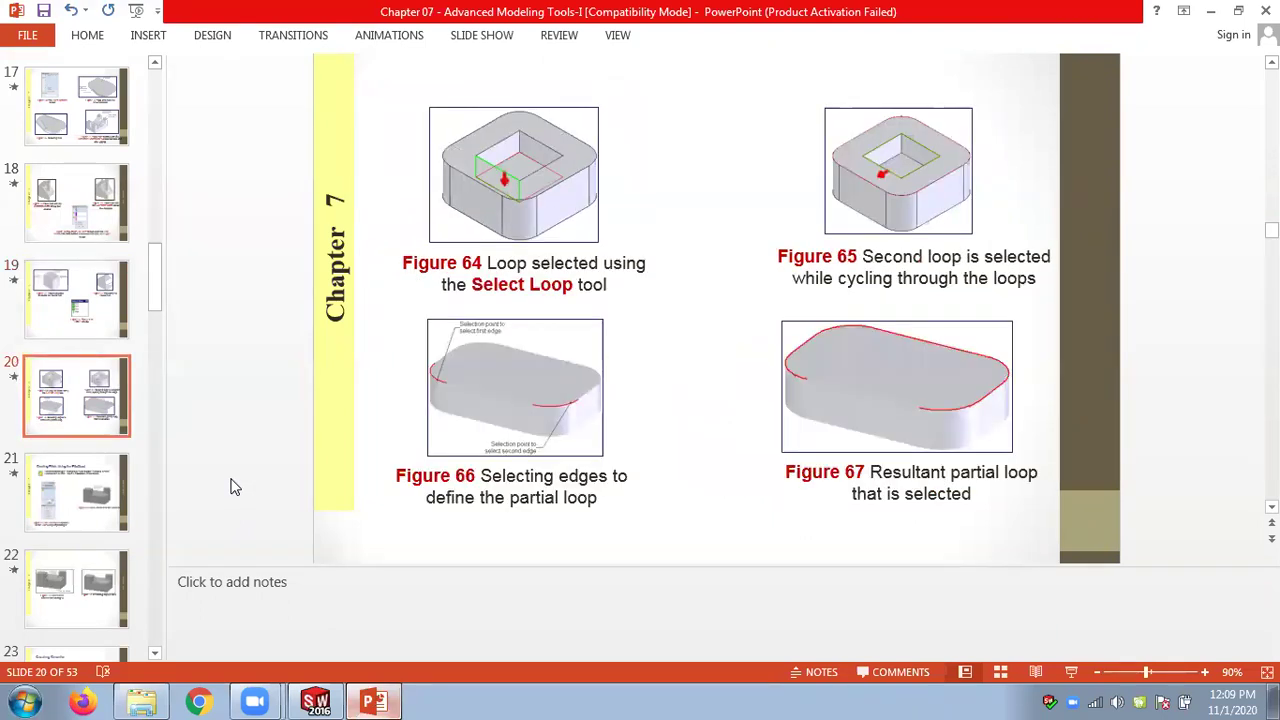
{"action": "scroll", "coordinate": [230, 487], "scroll_direction": "down", "scroll_amount": 1}
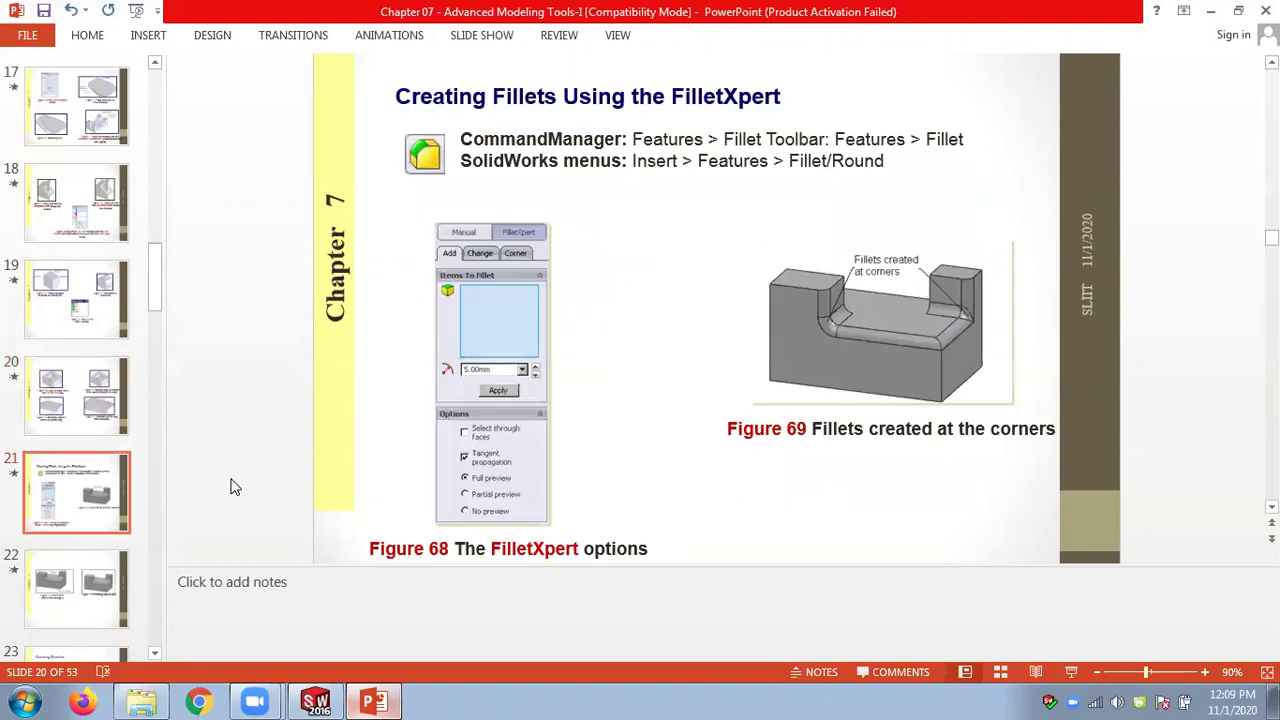
{"action": "scroll", "coordinate": [230, 487], "scroll_direction": "down", "scroll_amount": 1}
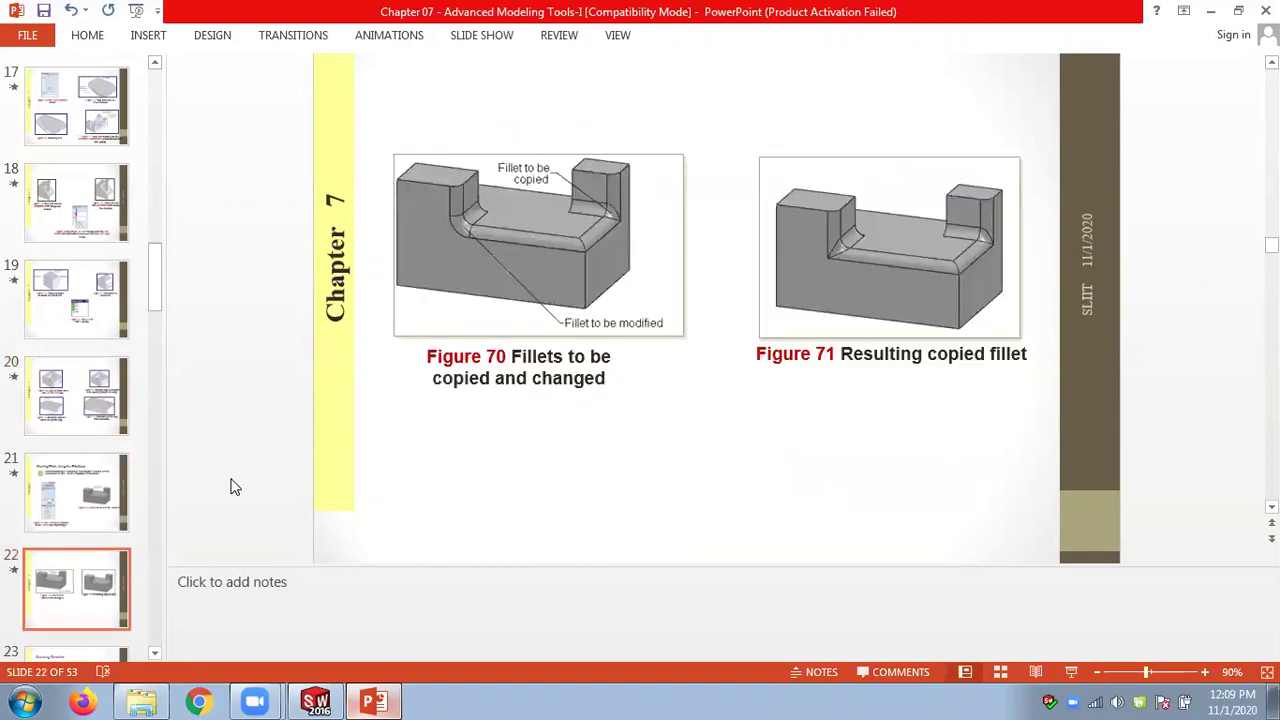
{"action": "scroll", "coordinate": [230, 487], "scroll_direction": "down", "scroll_amount": 1}
{"action": "scroll", "coordinate": [230, 487], "scroll_direction": "down", "scroll_amount": 3}
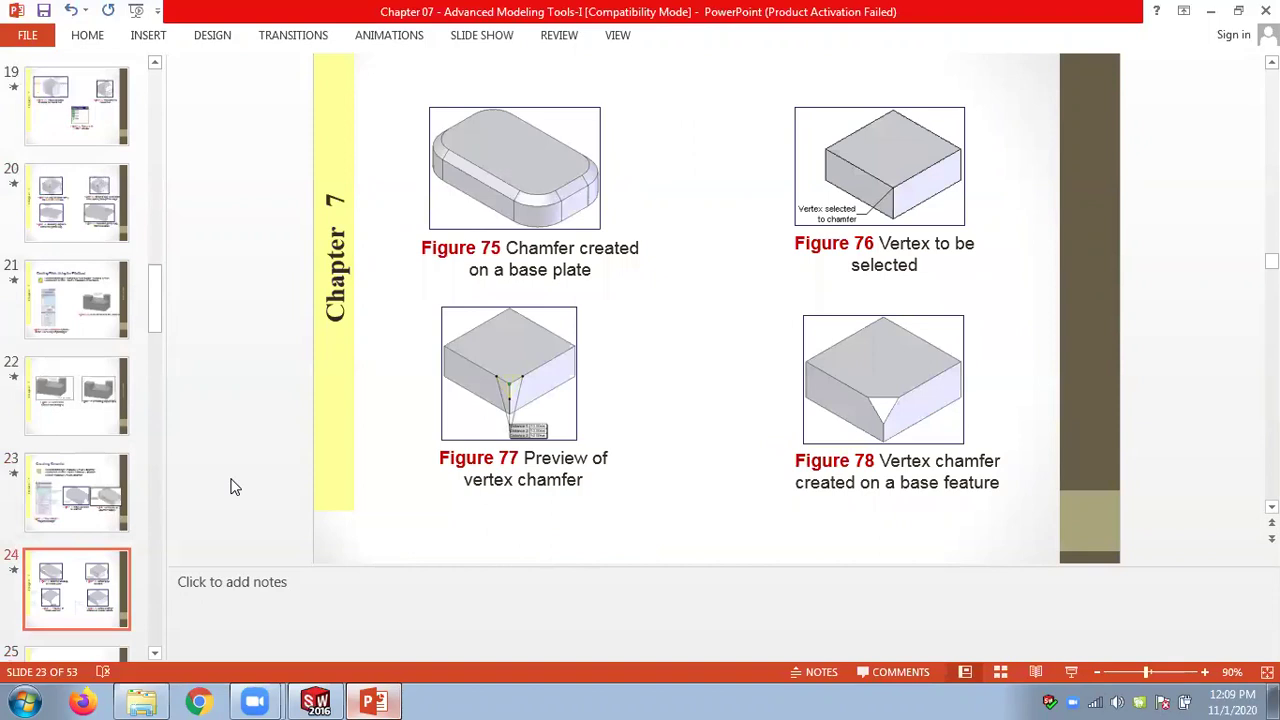
{"action": "scroll", "coordinate": [230, 487], "scroll_direction": "down", "scroll_amount": 5}
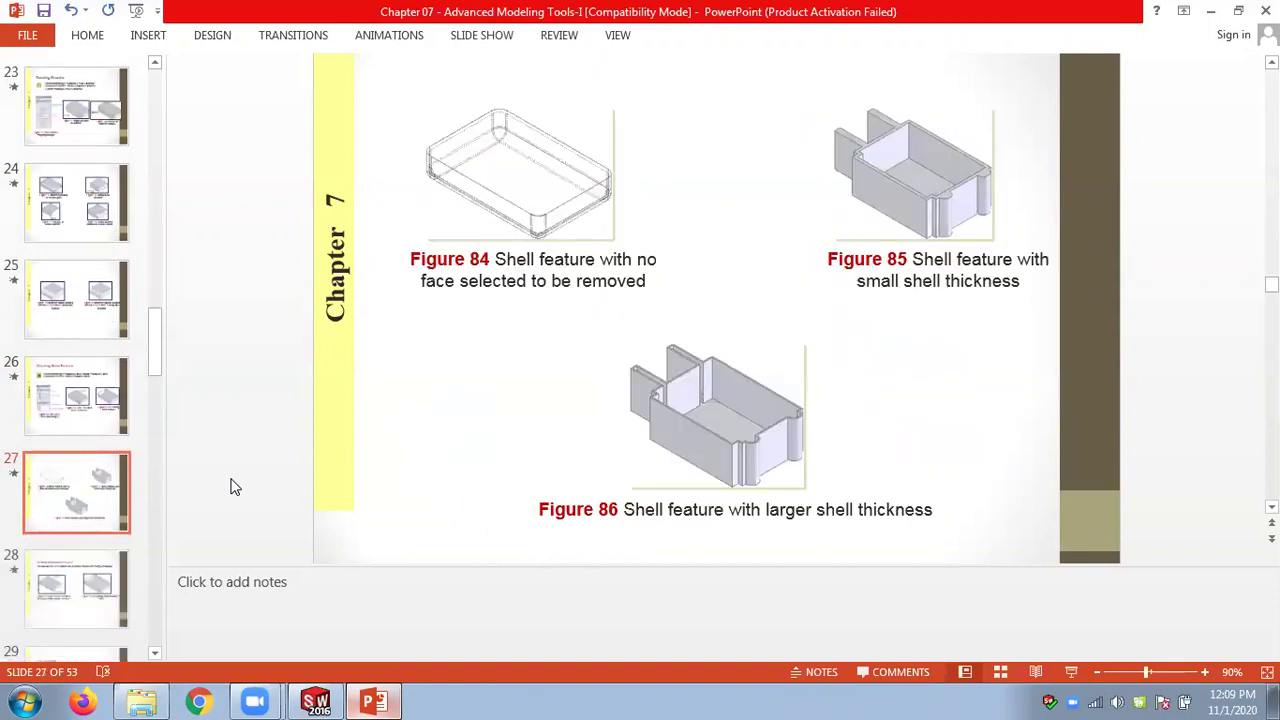
{"action": "scroll", "coordinate": [230, 487], "scroll_direction": "down", "scroll_amount": 3}
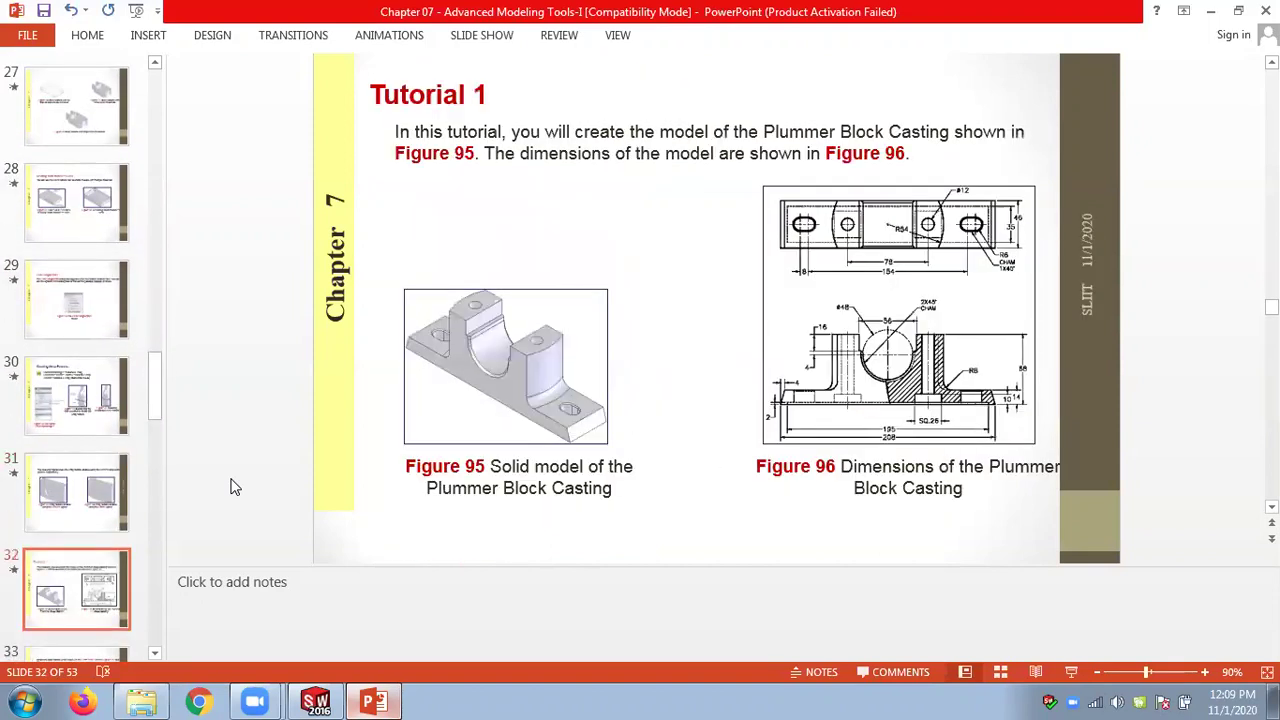
Go back to slide 31 to view the Deboss and Scribe wrap feature figures
{"action": "scroll", "coordinate": [230, 487], "scroll_direction": "up", "scroll_amount": 1}
{"action": "scroll", "coordinate": [230, 487], "scroll_direction": "up", "scroll_amount": 2}
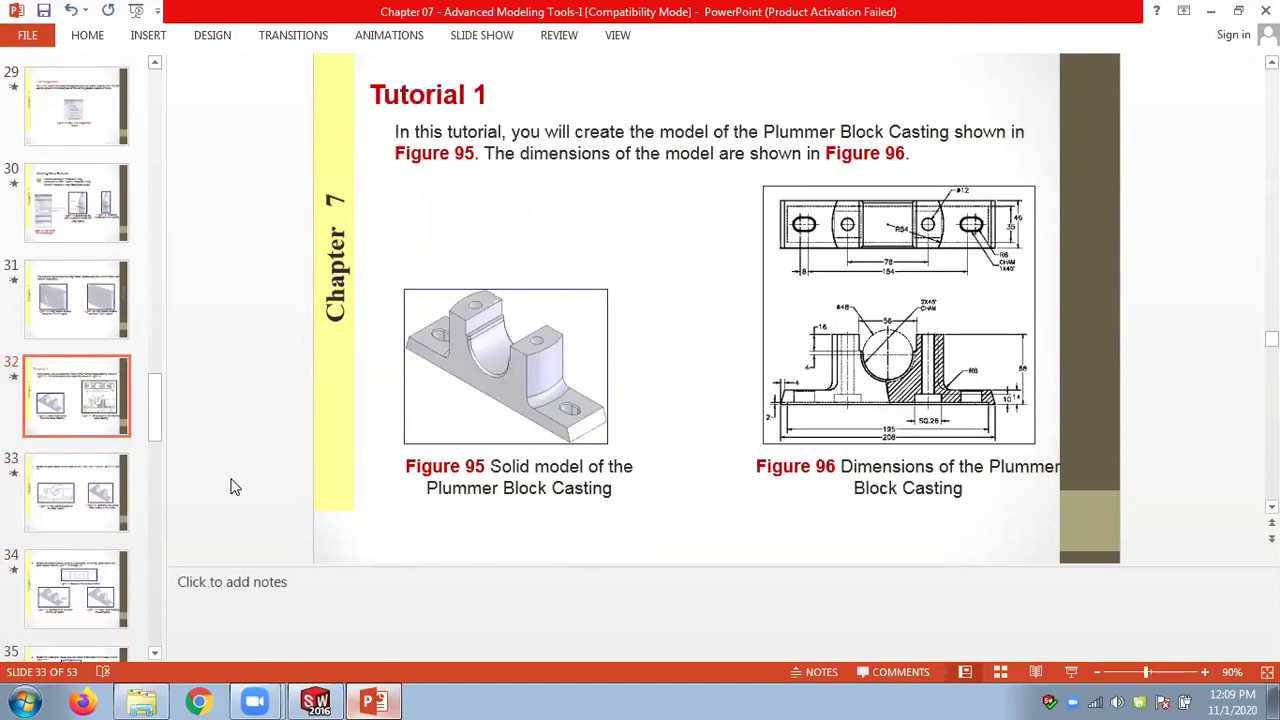
{"action": "scroll", "coordinate": [230, 487], "scroll_direction": "up", "scroll_amount": 1}
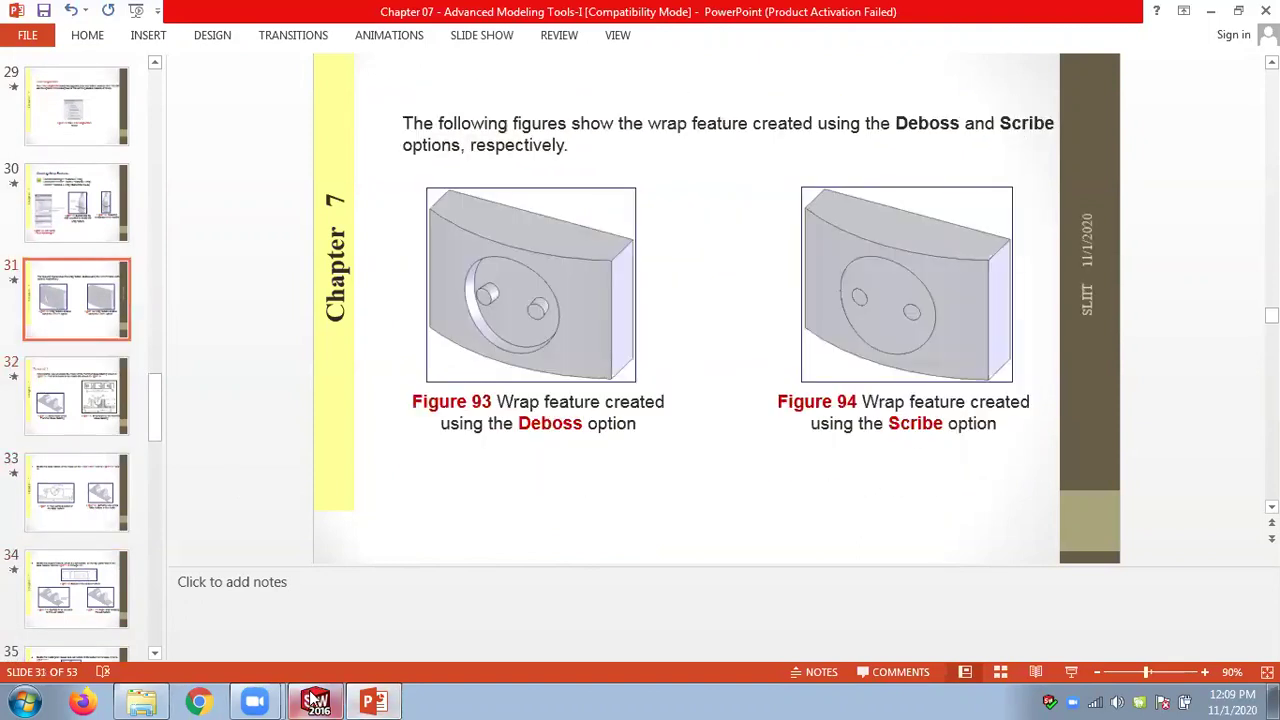
Switch to SOLIDWORKS and delete the full round fillet from the Figure_7-61-62 block
{"action": "left_click", "coordinate": [316, 700]}
{"action": "right_click", "coordinate": [60, 418]}
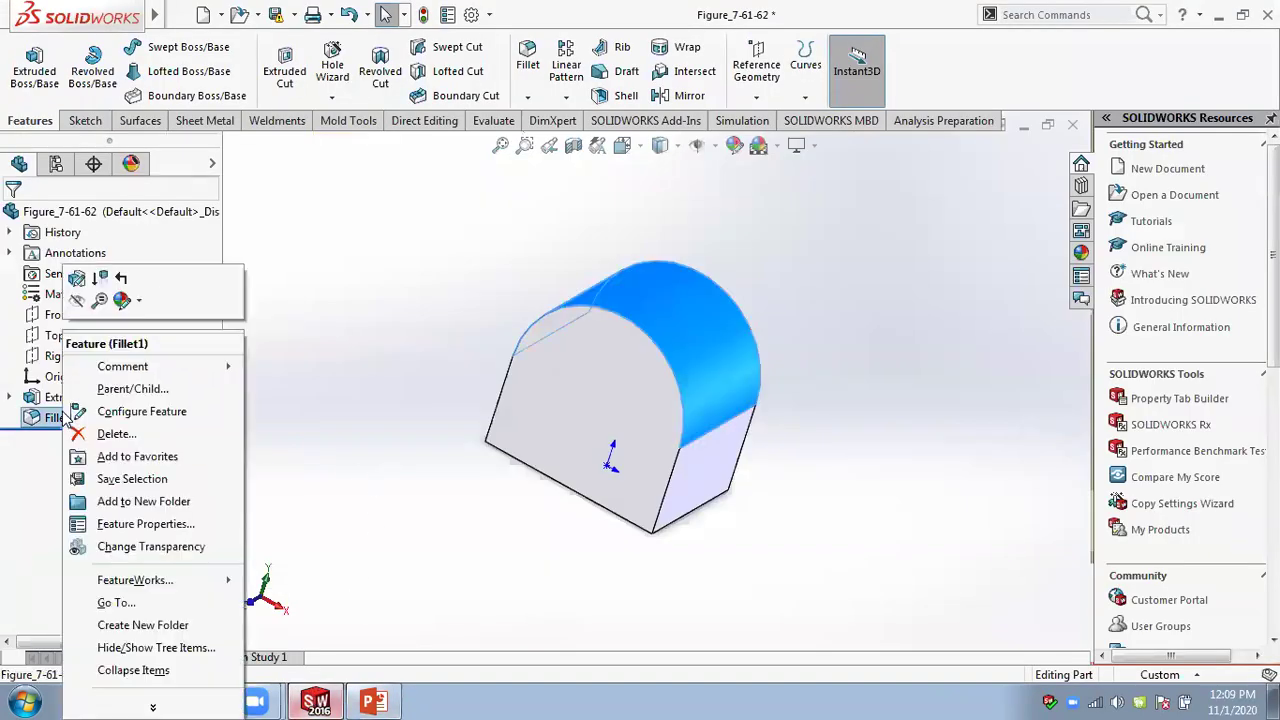
{"action": "left_click", "coordinate": [116, 434]}
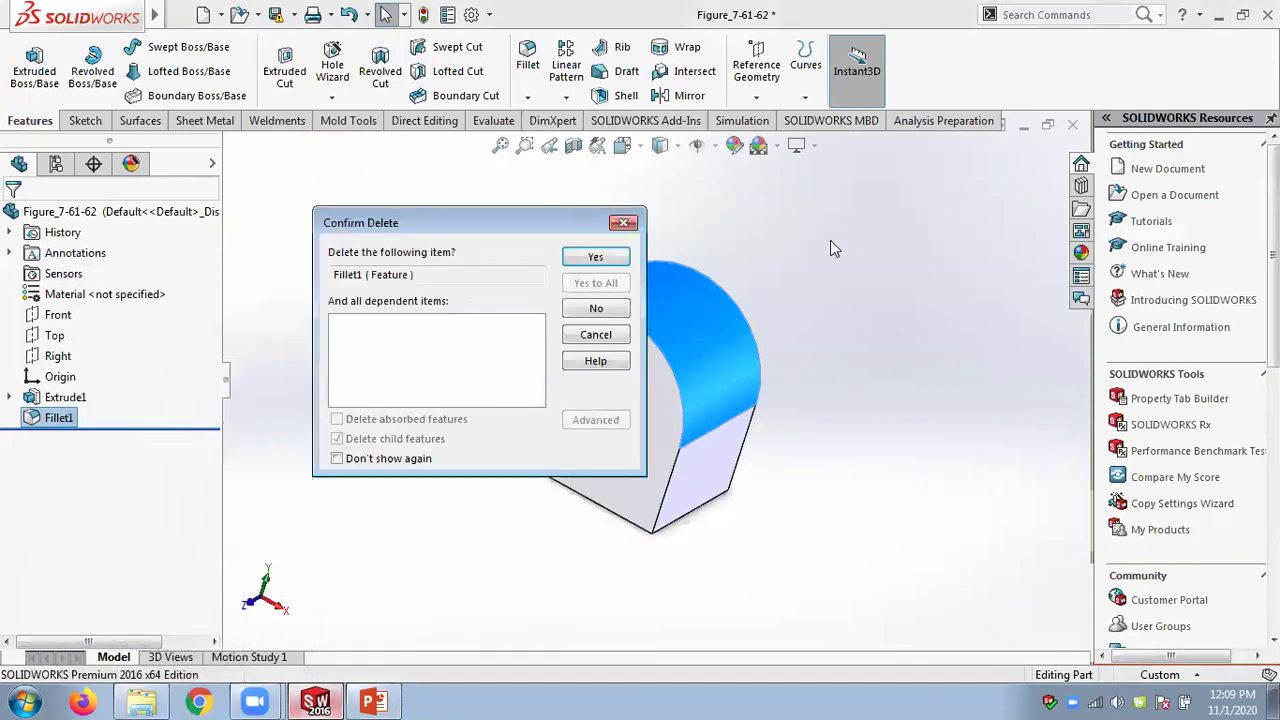
{"action": "left_click", "coordinate": [596, 257]}
{"action": "middle_click_drag", "start_coordinate": [529, 260], "coordinate": [471, 286]}
Switch to PowerPoint and look through the tutorial slides up to the Tutorial 3 views and dimensions on slide 44
{"action": "left_click", "coordinate": [374, 702]}
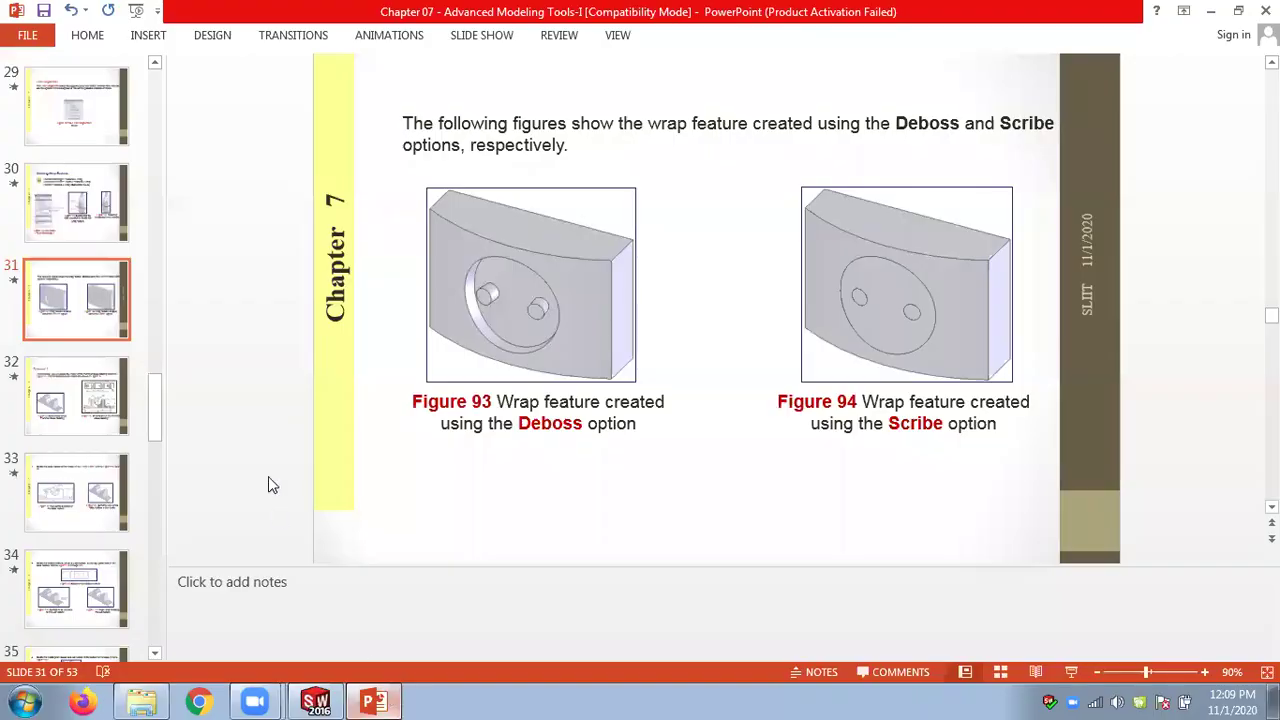
{"action": "scroll", "coordinate": [268, 476], "scroll_direction": "down", "scroll_amount": 1}
{"action": "scroll", "coordinate": [268, 476], "scroll_direction": "down", "scroll_amount": 7}
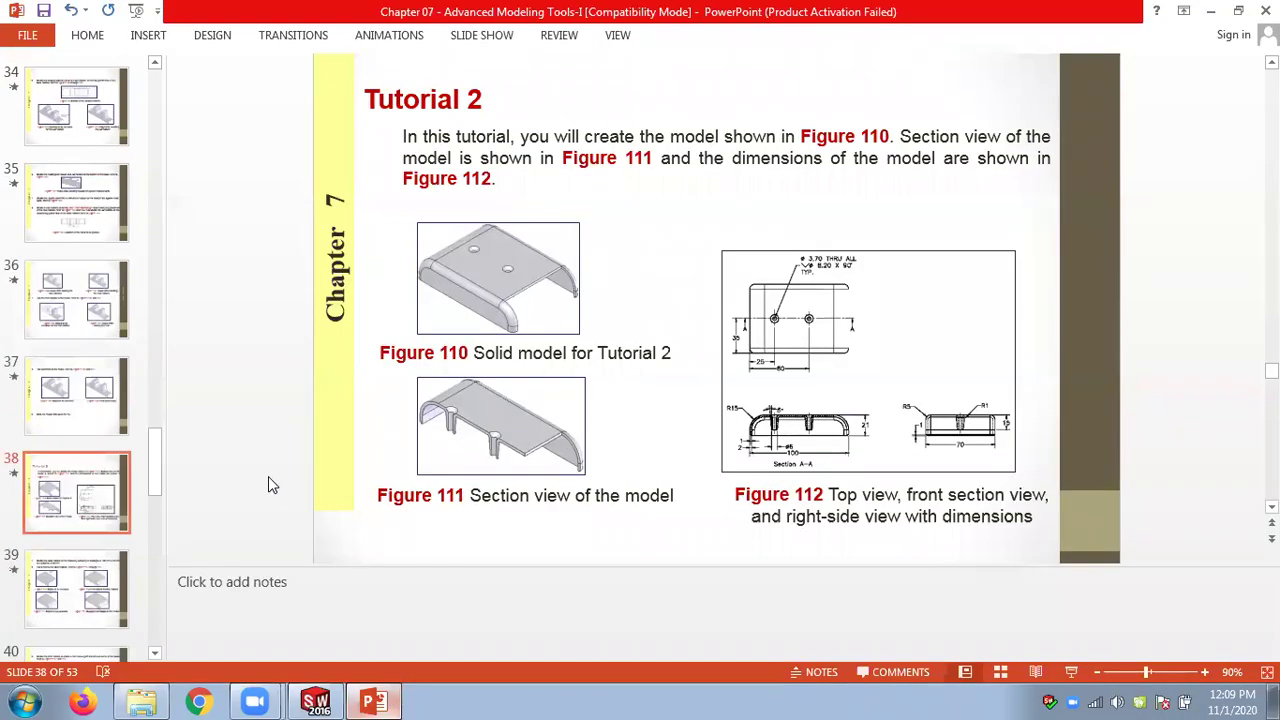
{"action": "scroll", "coordinate": [268, 478], "scroll_direction": "down", "scroll_amount": 4}
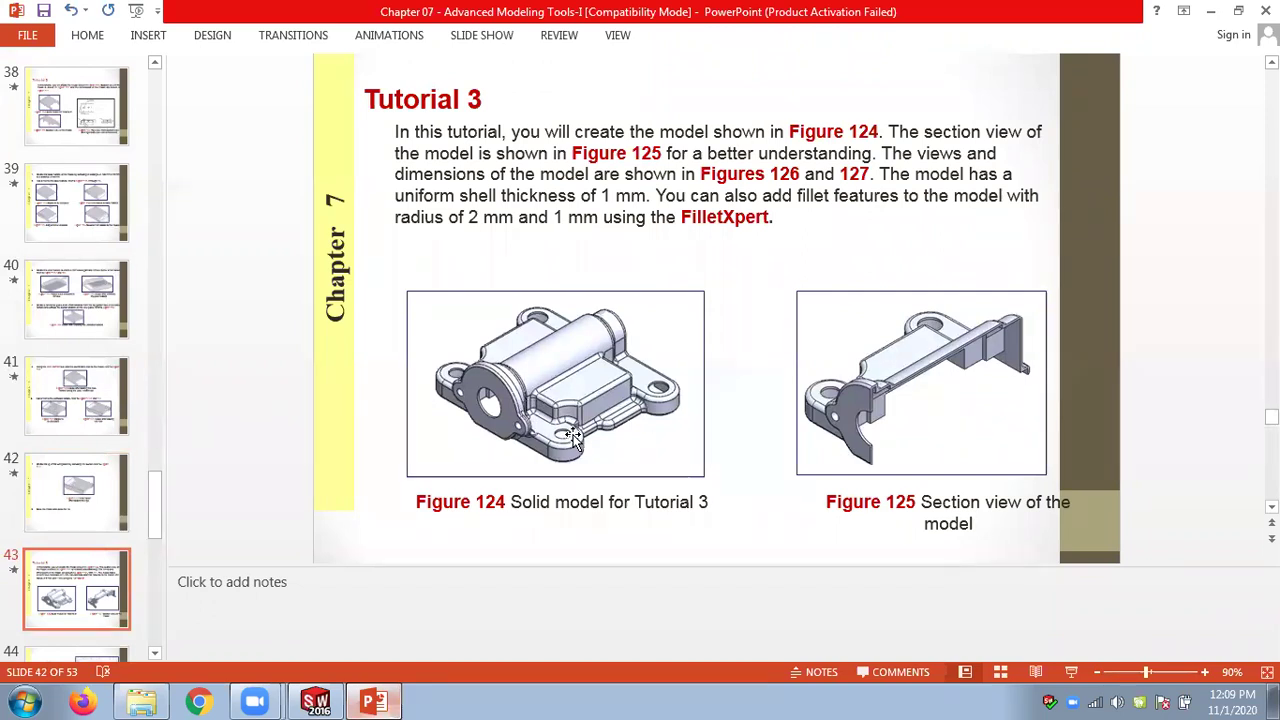
{"action": "scroll", "coordinate": [573, 440], "scroll_direction": "down", "scroll_amount": 1}
{"action": "scroll", "coordinate": [573, 440], "scroll_direction": "up", "scroll_amount": 1}
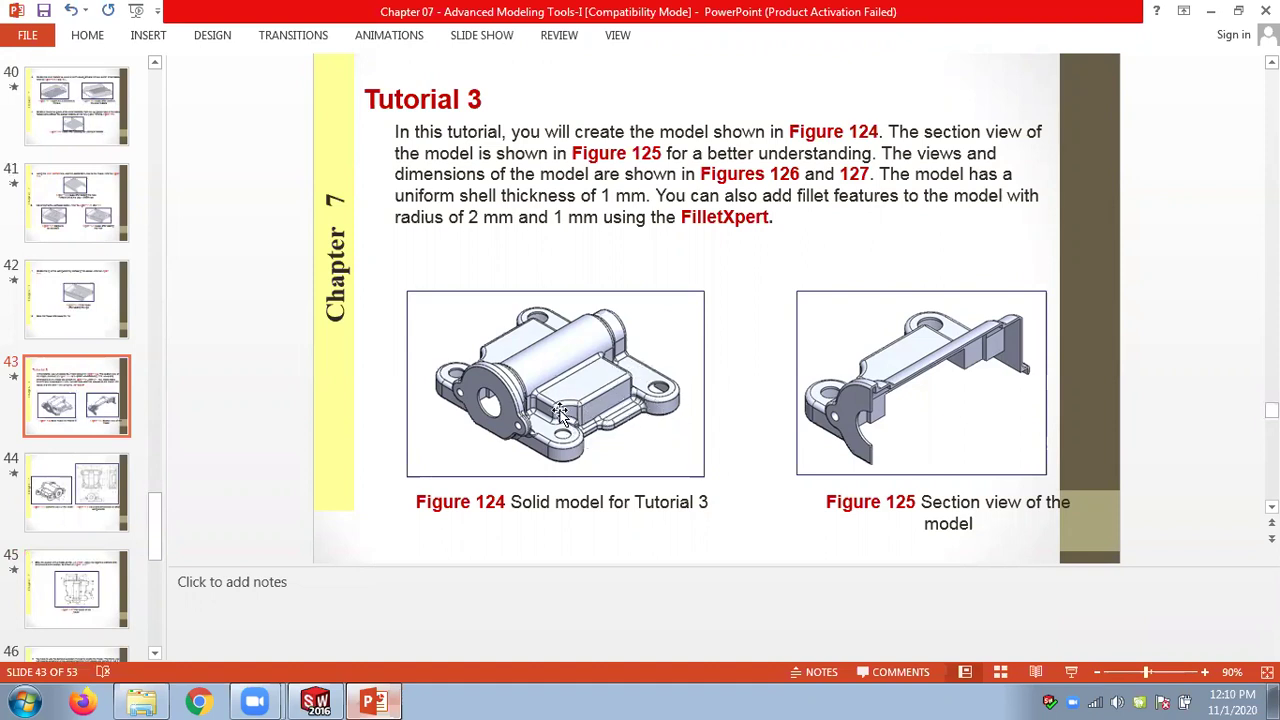
{"action": "scroll", "coordinate": [560, 415], "scroll_direction": "down", "scroll_amount": 1}
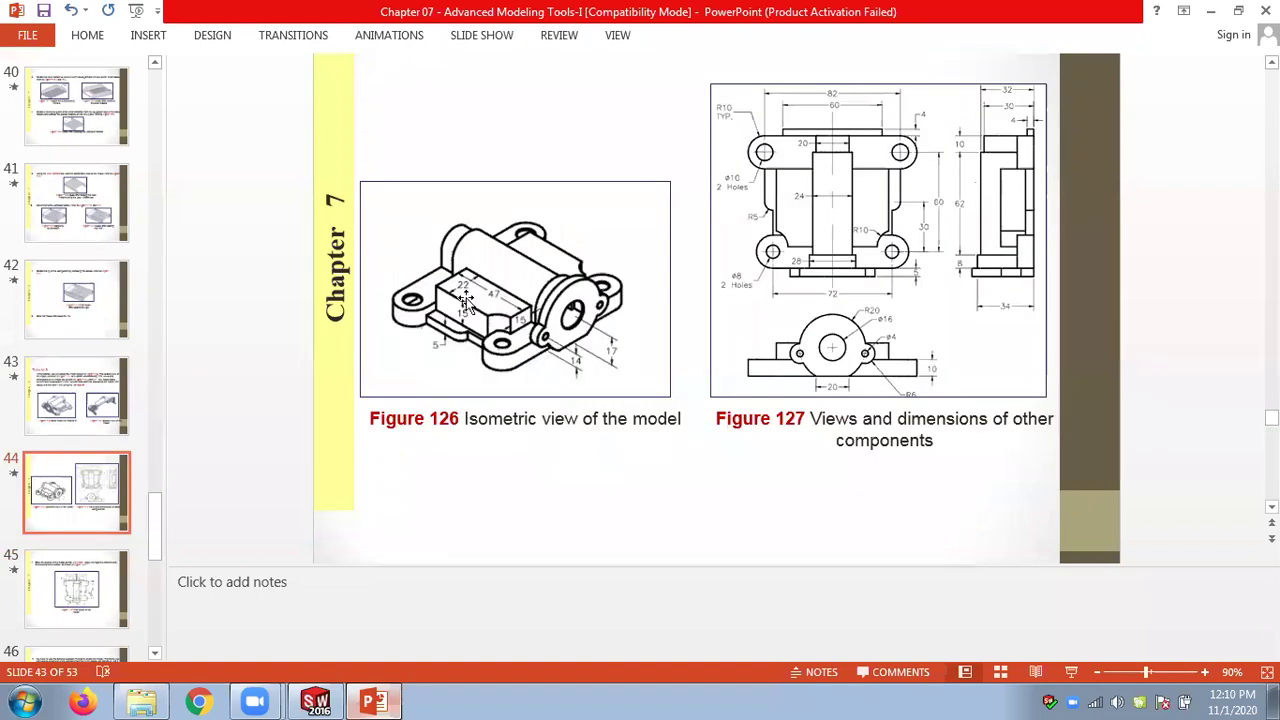
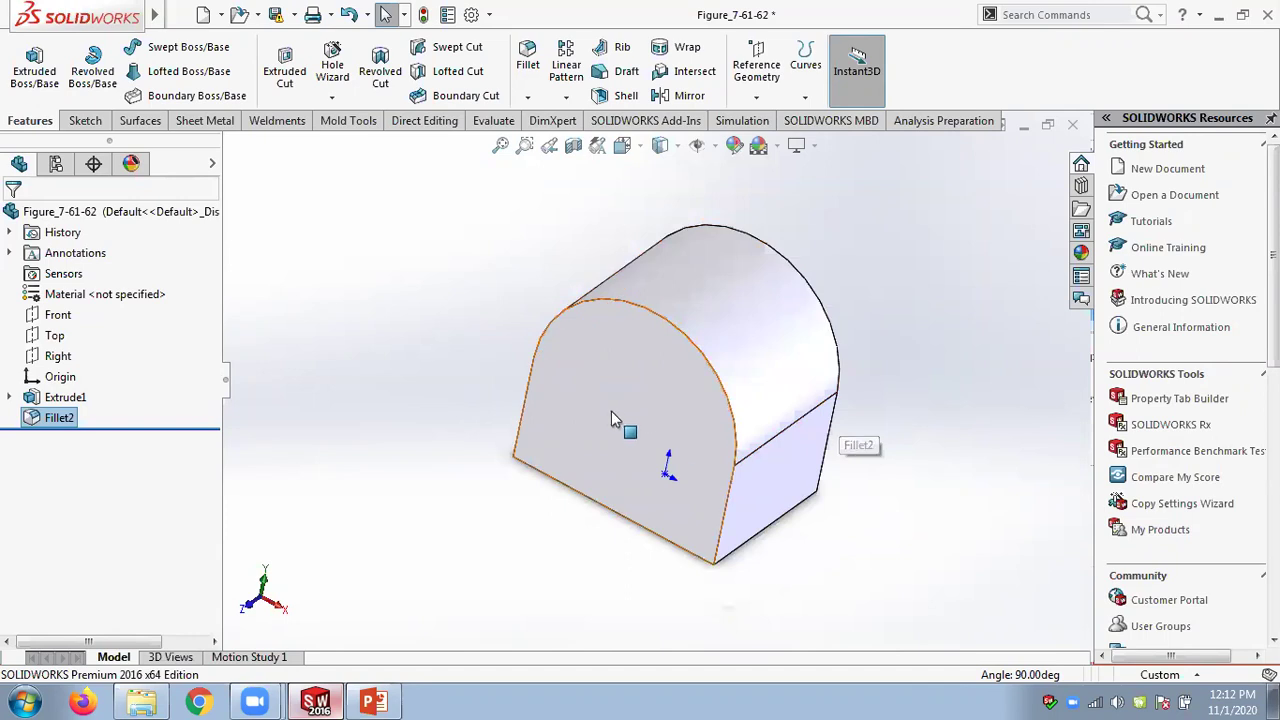
{"action": "left_click", "coordinate": [1073, 121]}
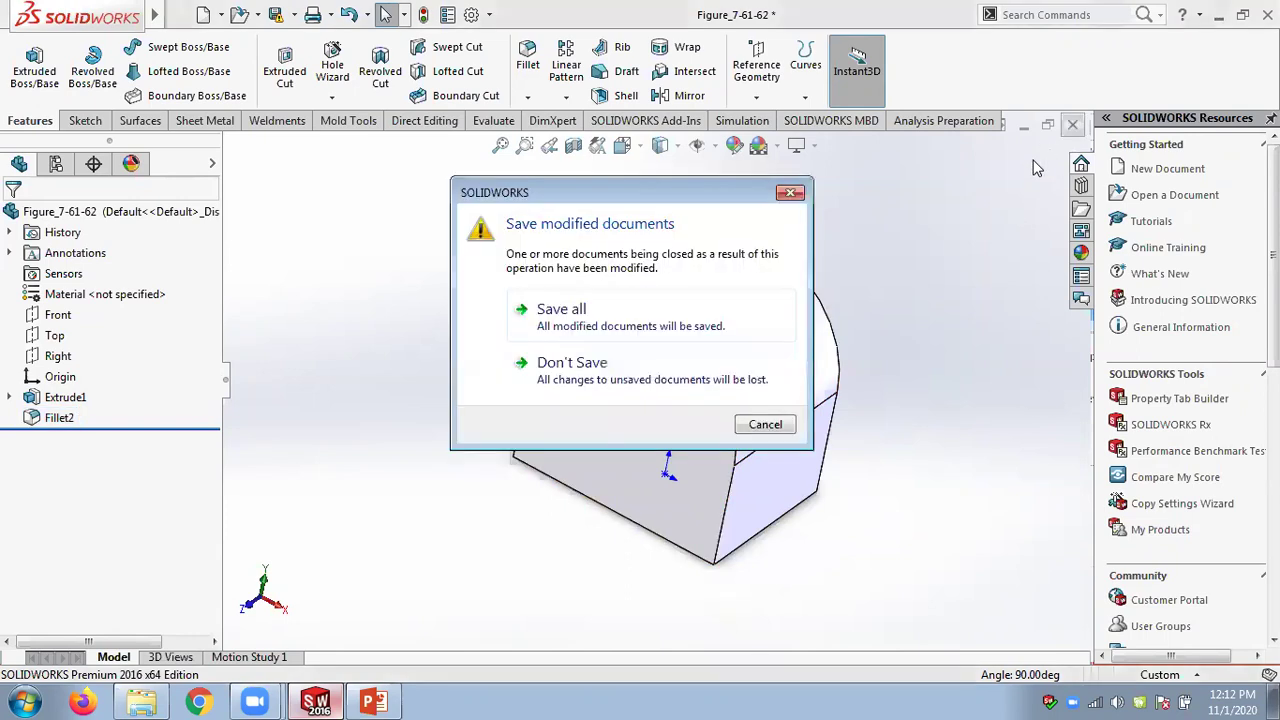
{"action": "left_click", "coordinate": [772, 427]}
{"action": "middle_click_drag", "start_coordinate": [930, 392], "coordinate": [834, 400]}
{"action": "scroll", "coordinate": [830, 400], "scroll_direction": "down", "scroll_amount": 3}
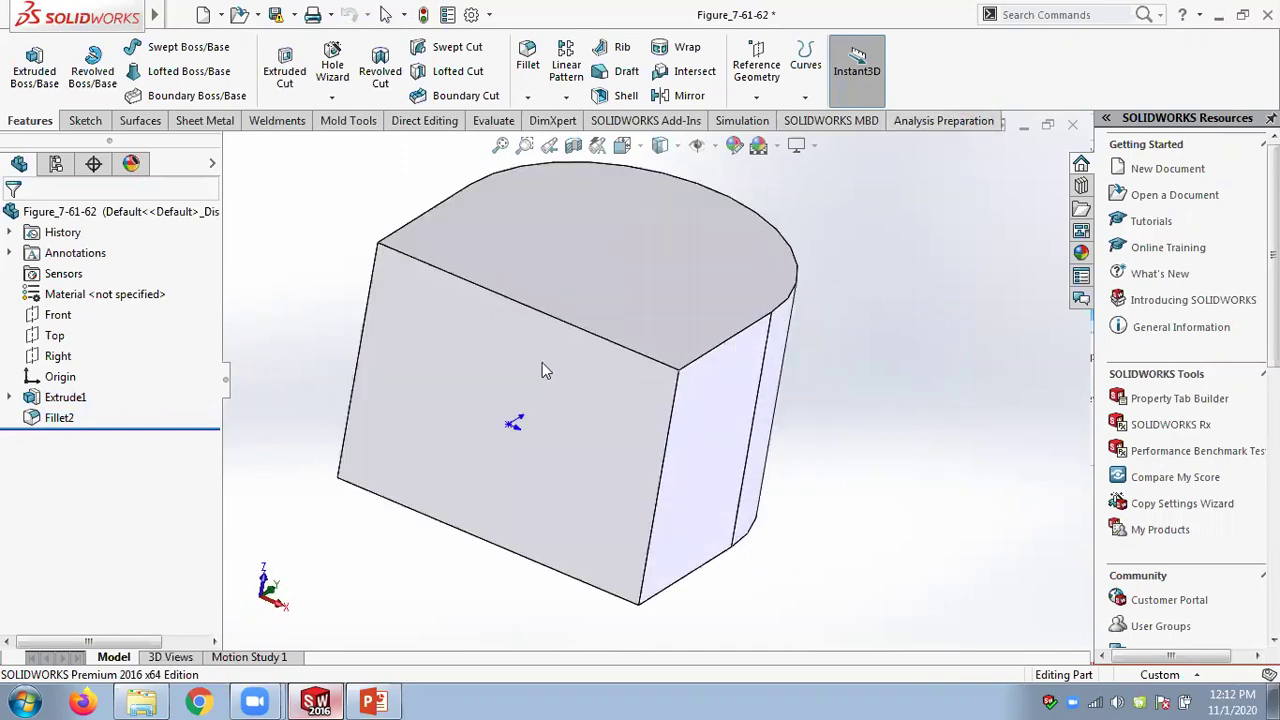
Switch to PowerPoint and look through the slides from the full round fillet figures to Creating Shell Feature on slide 26
{"action": "left_click", "coordinate": [375, 700]}
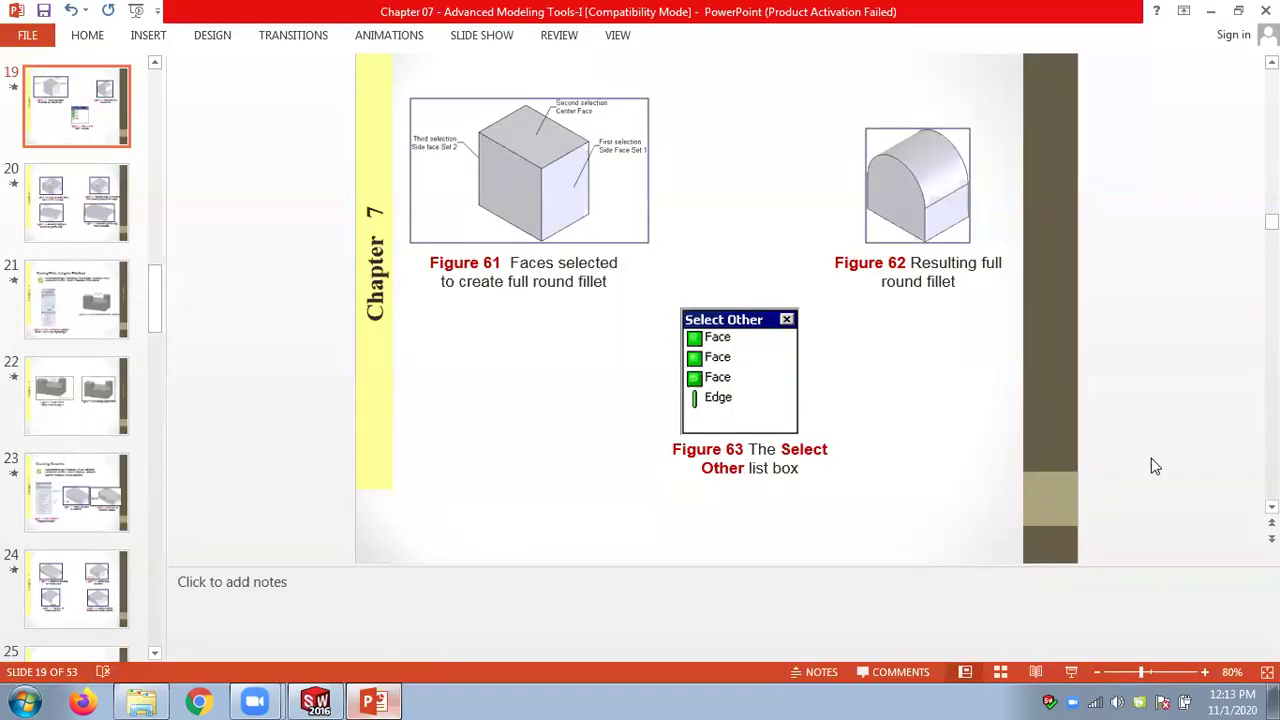
{"action": "scroll", "coordinate": [1207, 408], "scroll_direction": "down", "scroll_amount": 2}
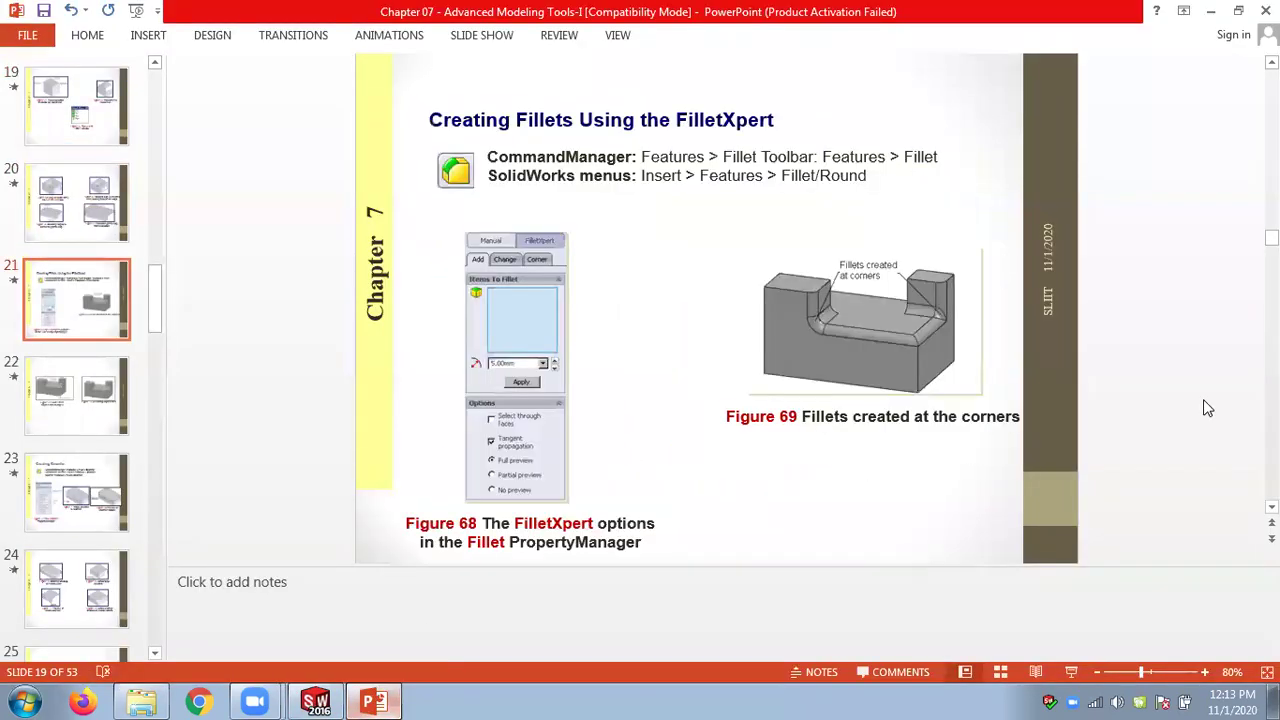
{"action": "scroll", "coordinate": [1207, 408], "scroll_direction": "down", "scroll_amount": 4}
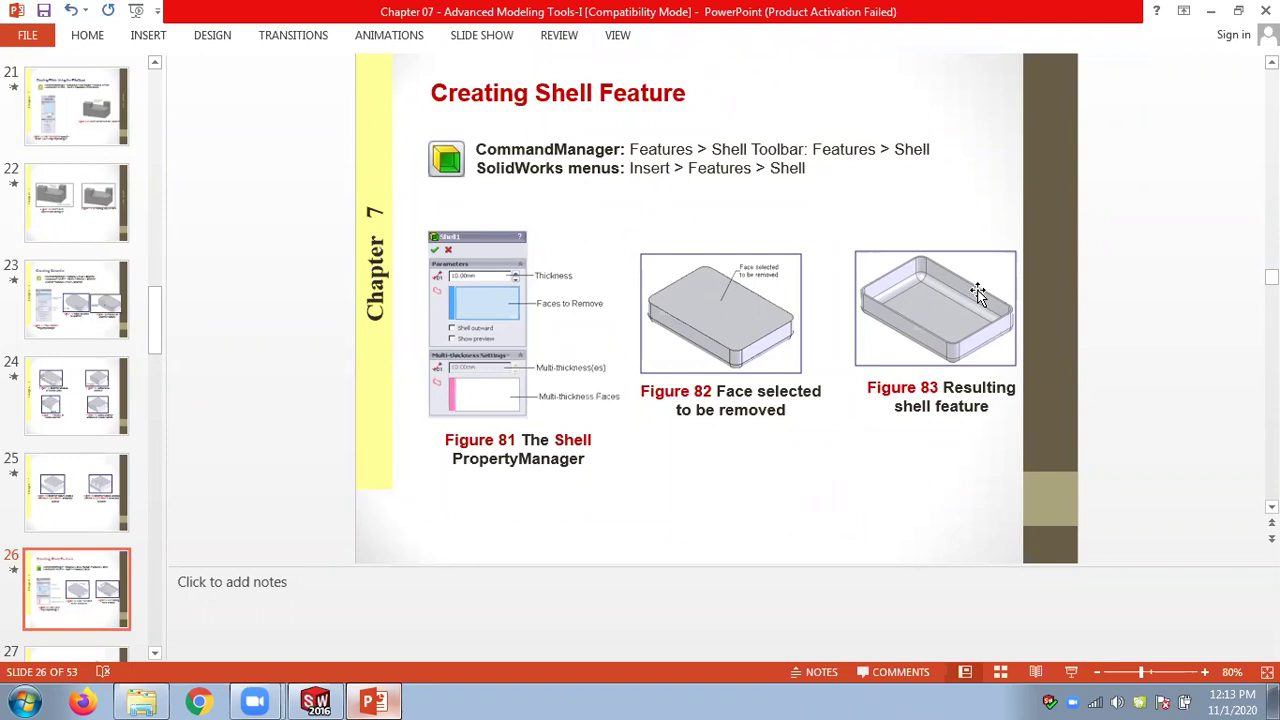
Switch to SOLIDWORKS and shell the block inward with a 2 mm thickness, previewing it and removing the flat face opposite the rounded top
{"action": "left_click", "coordinate": [316, 701]}
{"action": "middle_click_drag", "start_coordinate": [873, 424], "coordinate": [529, 391]}
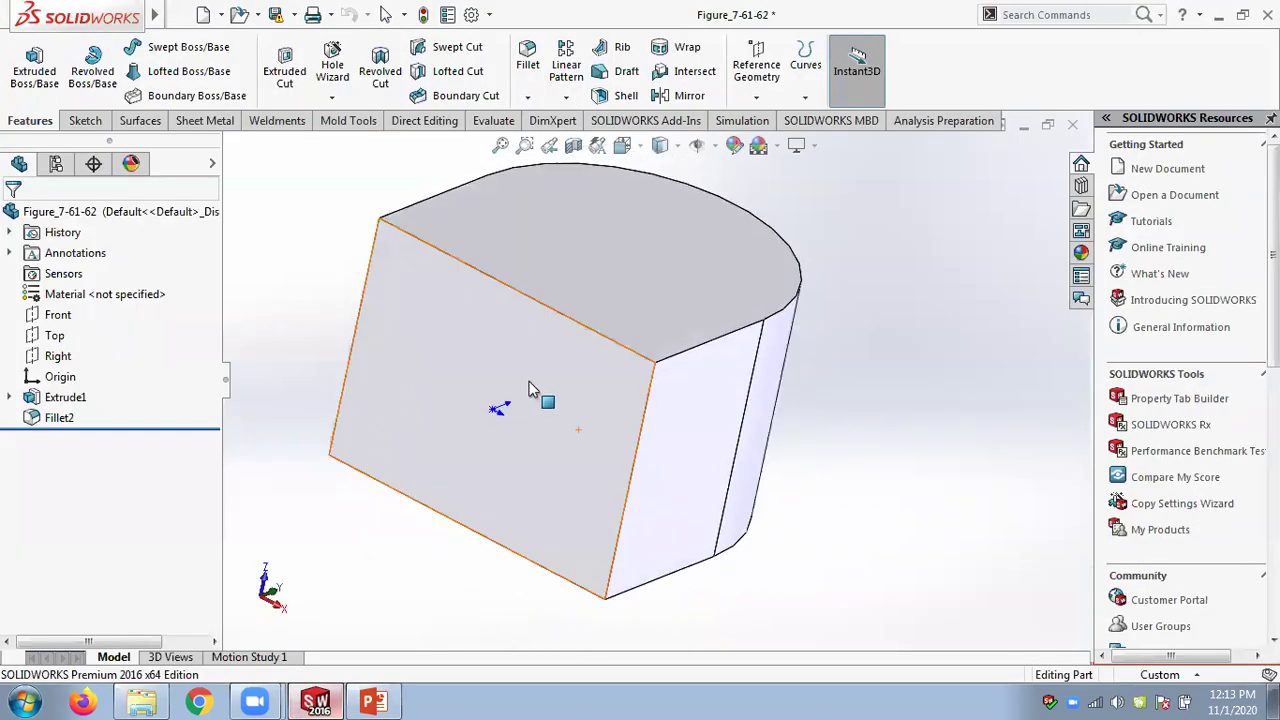
{"action": "middle_click_drag", "start_coordinate": [740, 390], "coordinate": [908, 300]}
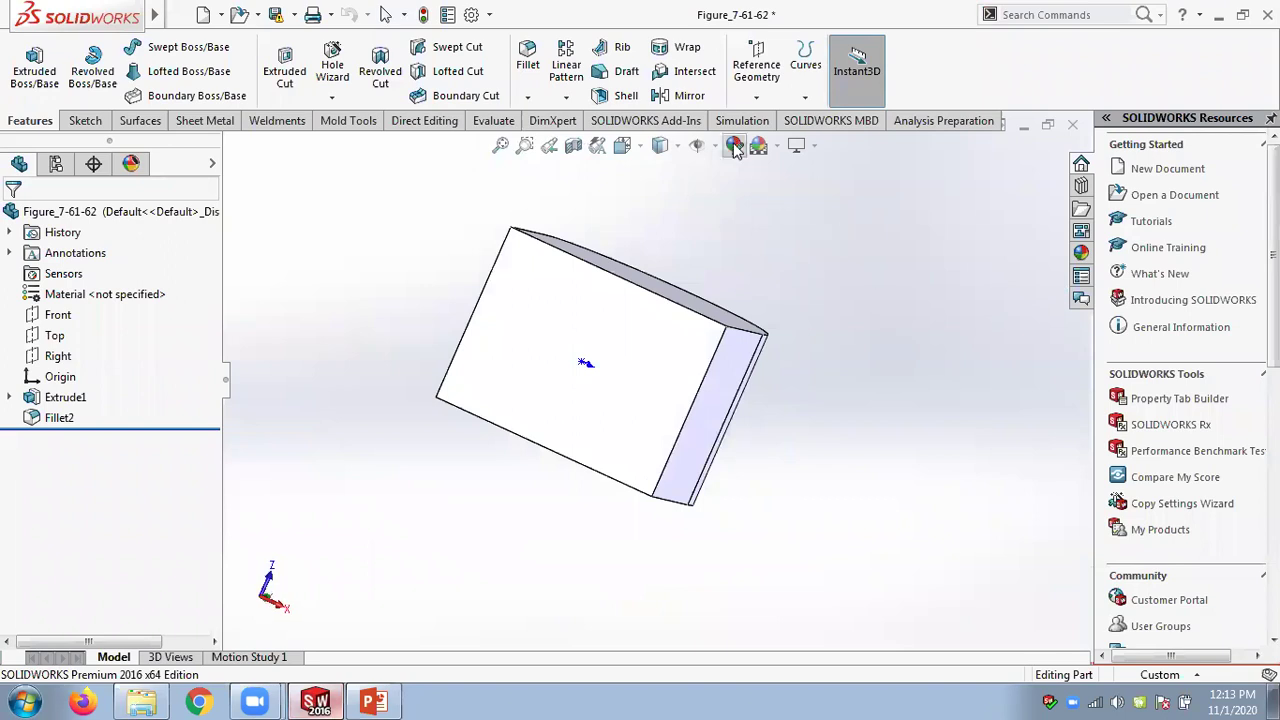
{"action": "left_click", "coordinate": [622, 96]}
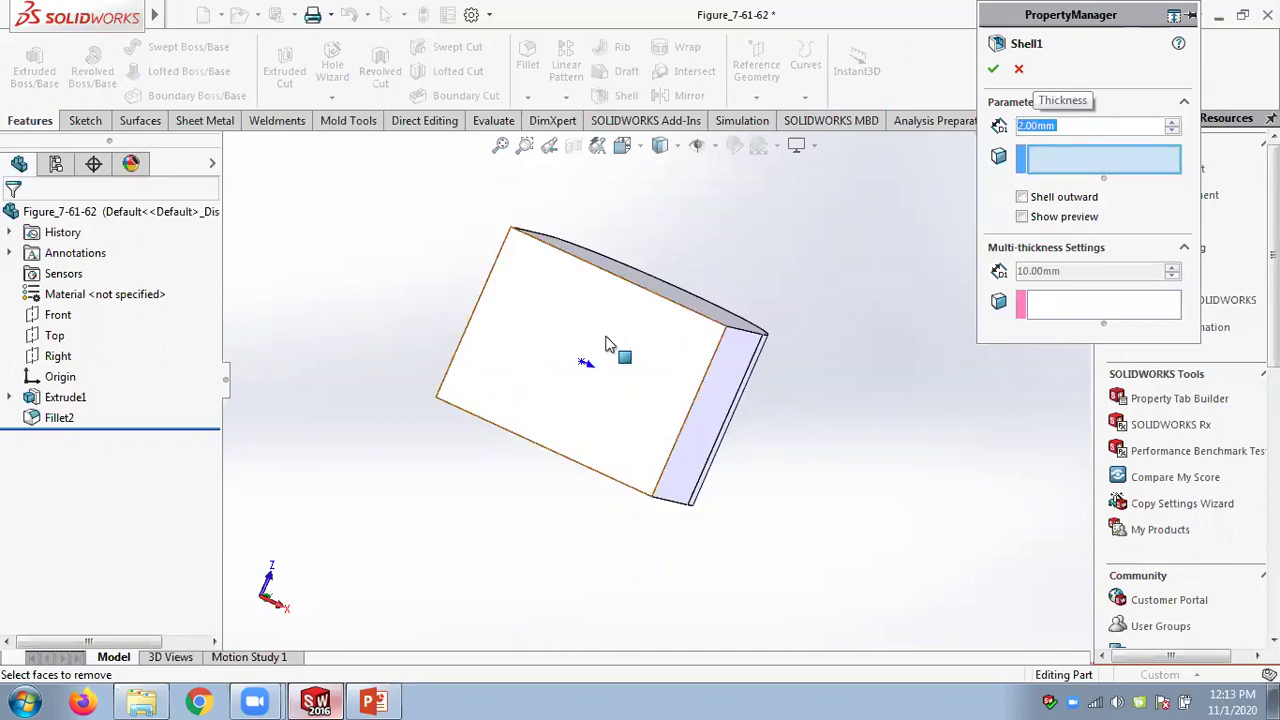
{"action": "left_click", "coordinate": [607, 346]}
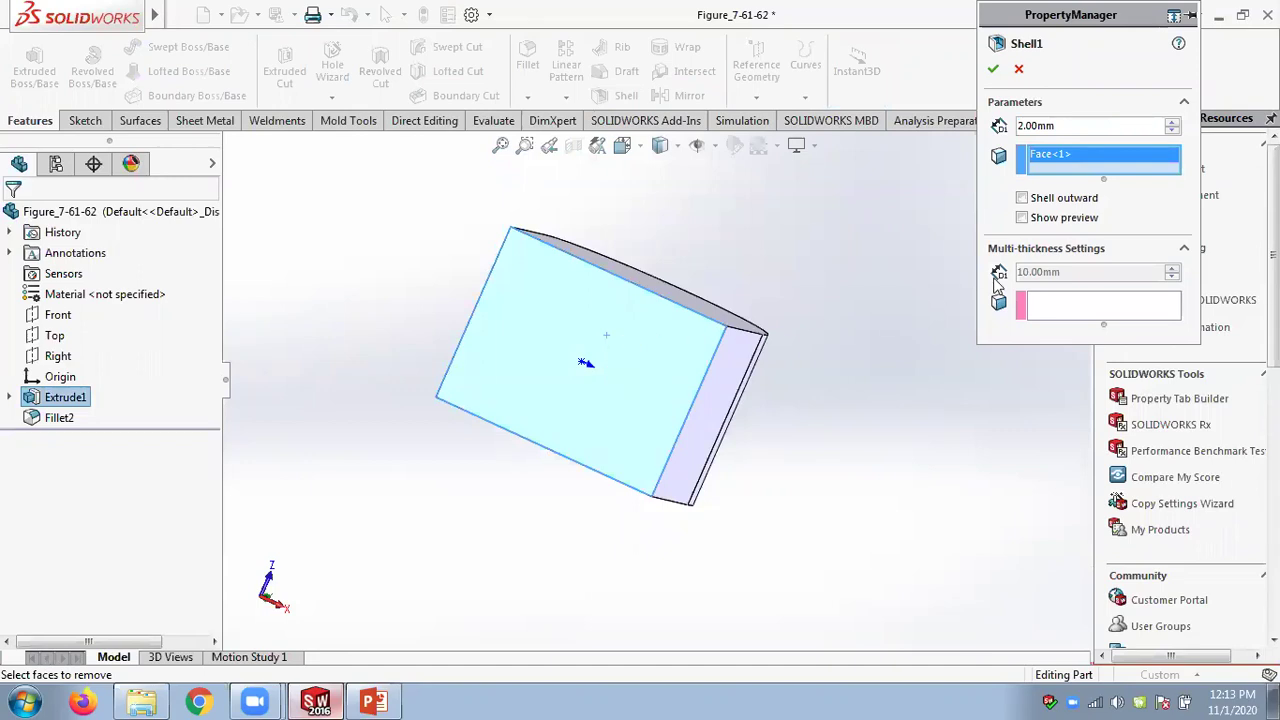
{"action": "left_click", "coordinate": [1022, 218]}
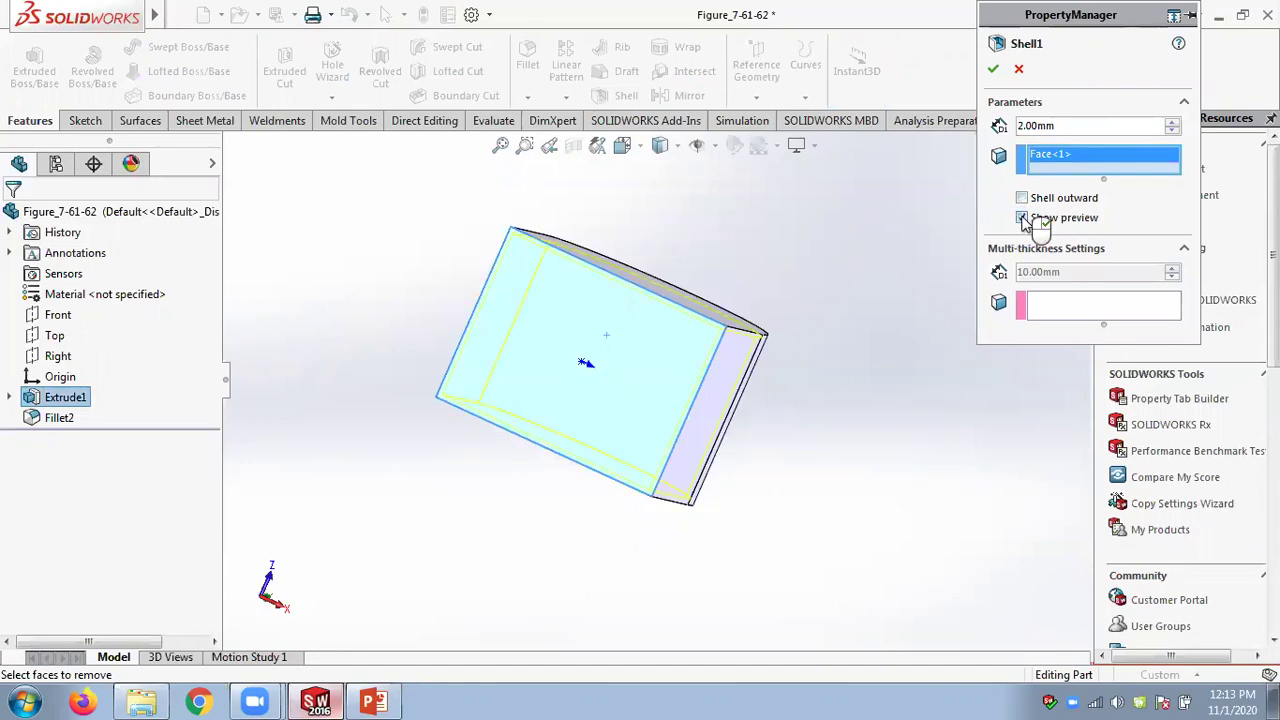
{"action": "mouse_move", "coordinate": [858, 302]}
{"action": "middle_mouse_down"}
{"action": "mouse_move", "coordinate": [879, 258]}
{"action": "mouse_move", "coordinate": [877, 300]}
{"action": "middle_mouse_up"}
{"action": "scroll", "coordinate": [737, 337], "scroll_direction": "down", "scroll_amount": 3}
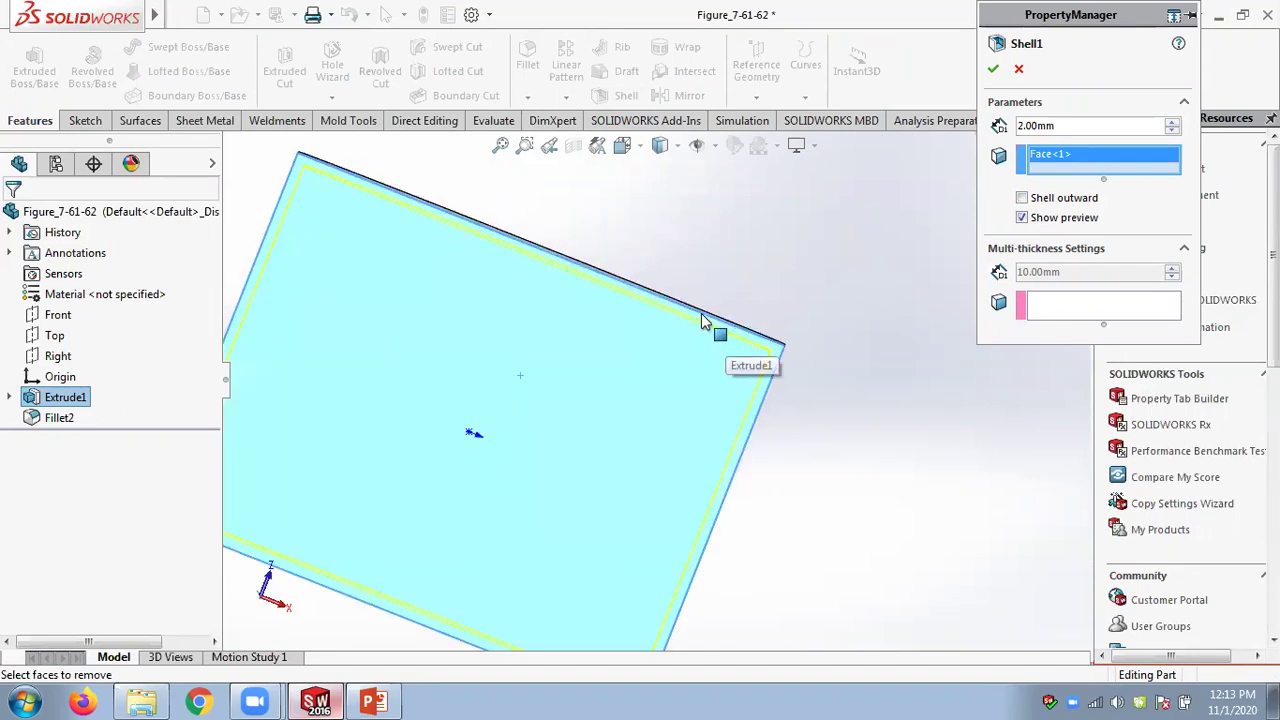
{"action": "left_click", "coordinate": [1022, 199]}
{"action": "left_click", "coordinate": [1024, 201]}
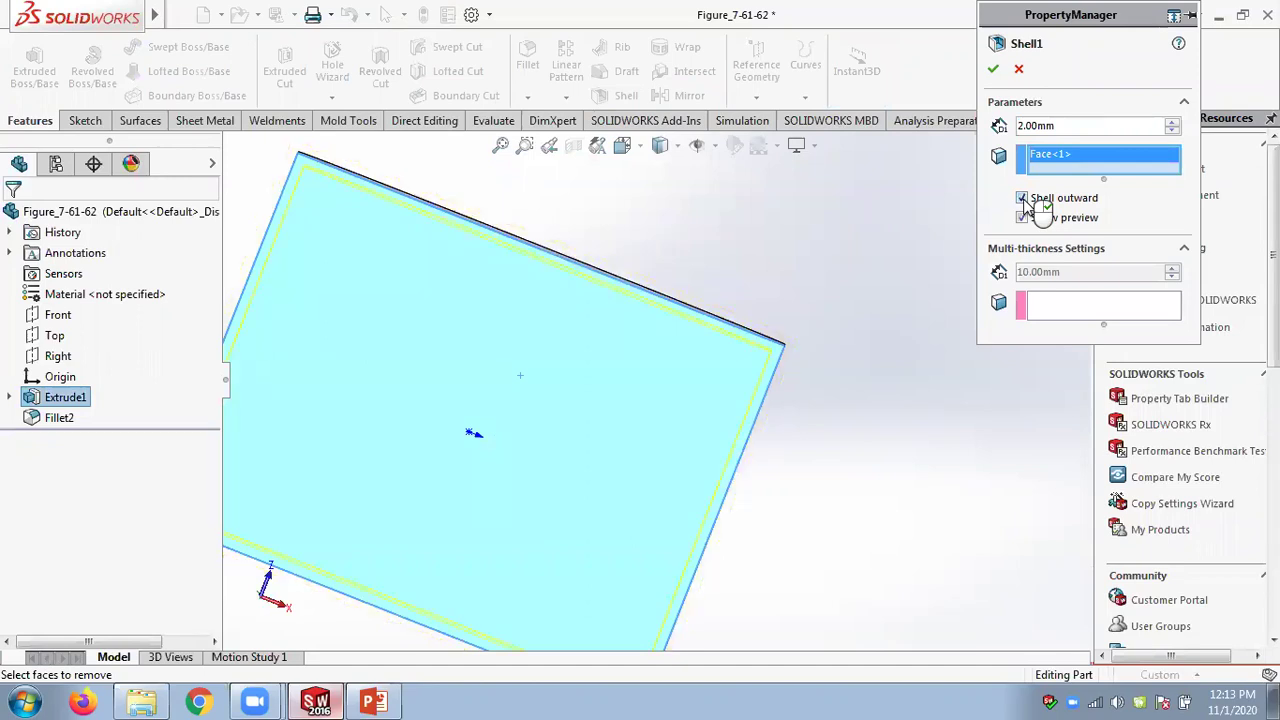
{"action": "left_click", "coordinate": [993, 68]}
{"action": "middle_click_drag", "start_coordinate": [832, 291], "coordinate": [831, 471]}
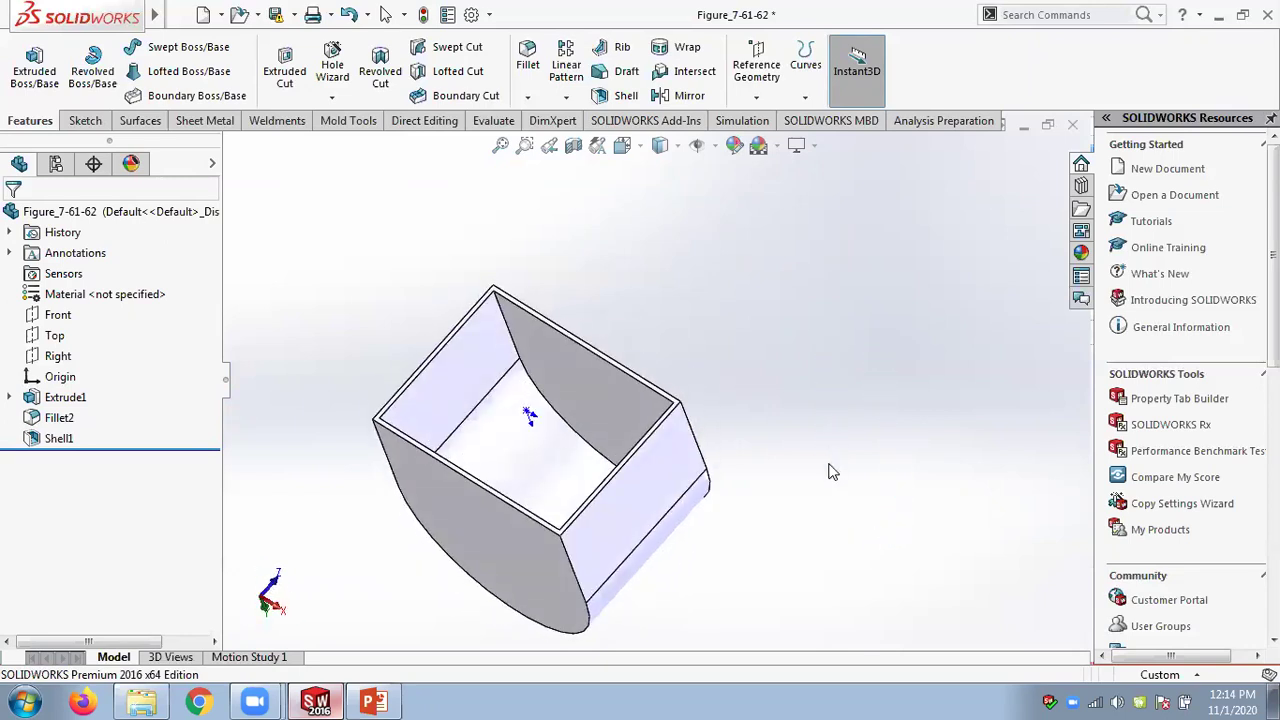
Edit the shell to give the flat rectangular side face a multi-thickness of 4 mm
{"action": "right_click", "coordinate": [57, 440]}
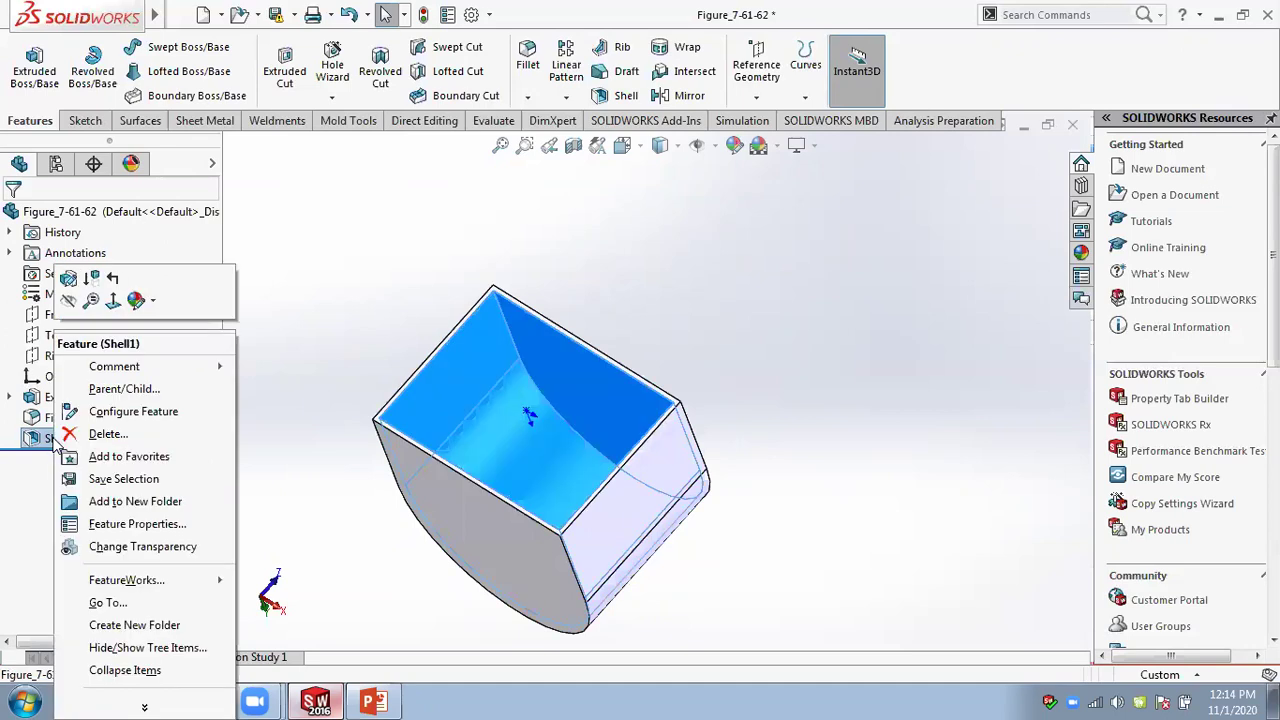
{"action": "left_click", "coordinate": [70, 282]}
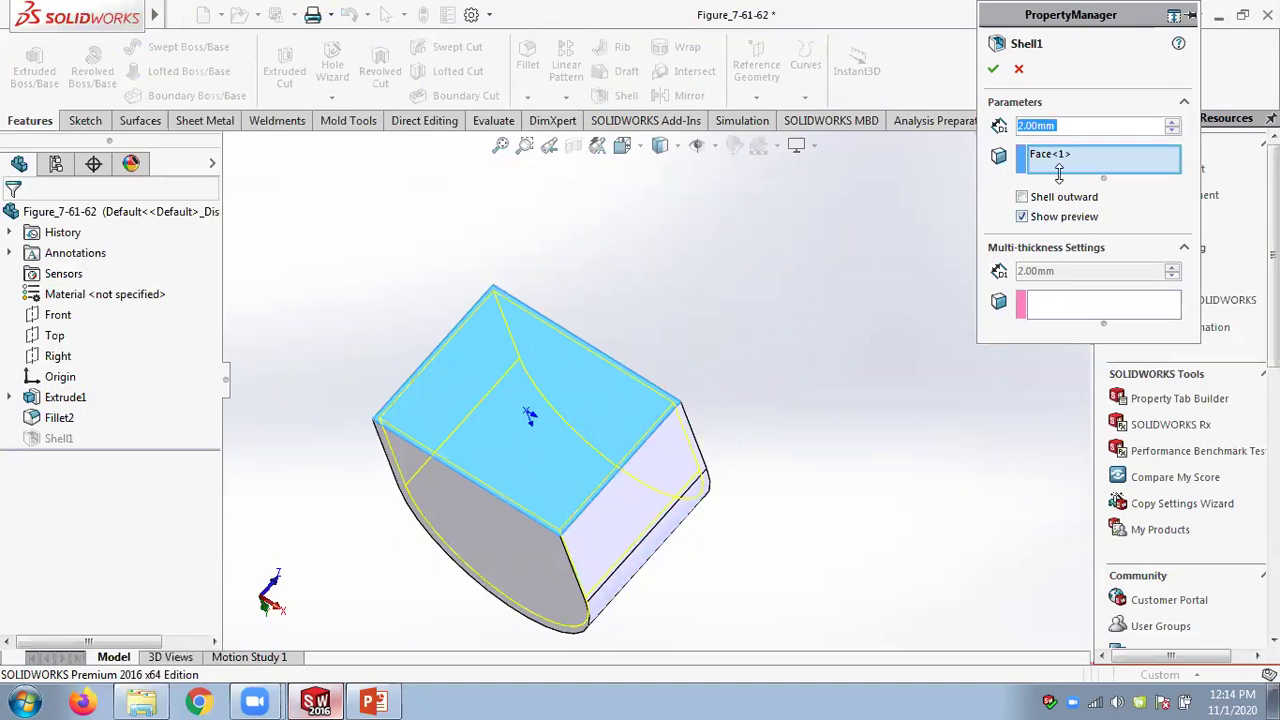
{"action": "left_click", "coordinate": [1052, 310]}
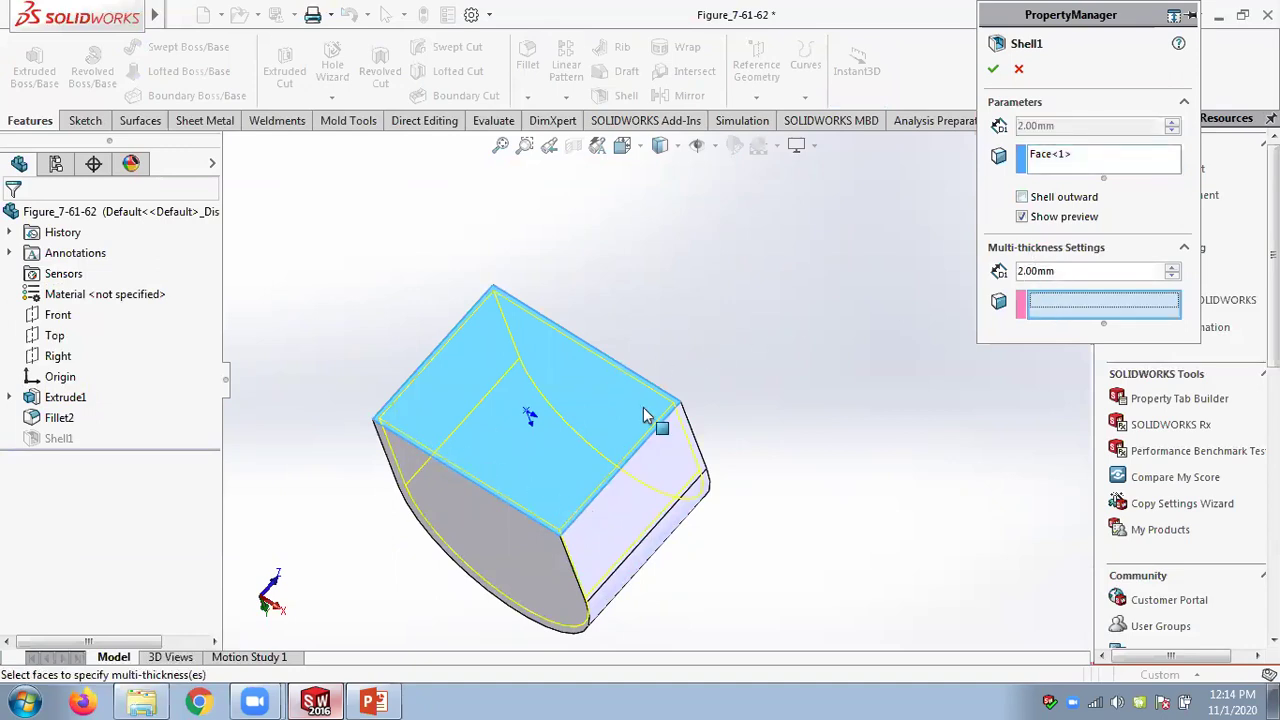
{"action": "left_click", "coordinate": [595, 516]}
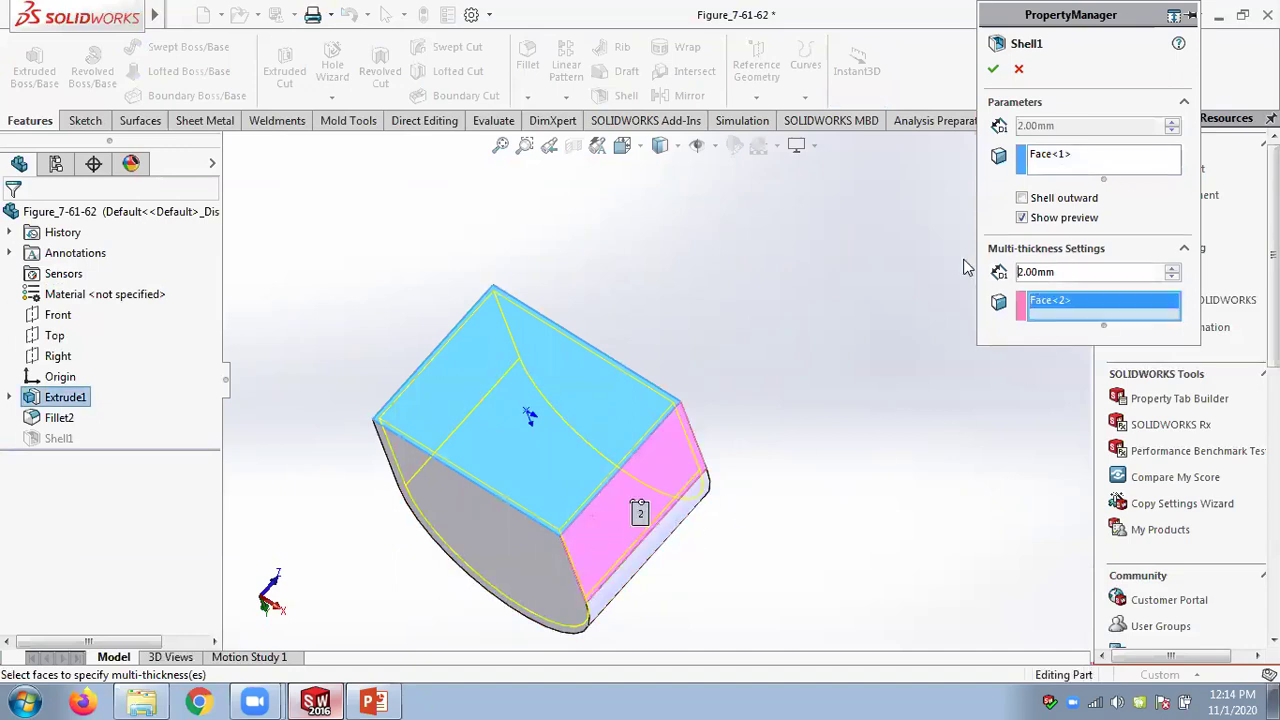
{"action": "type", "text": "4"}
{"action": "key", "text": "Return"}
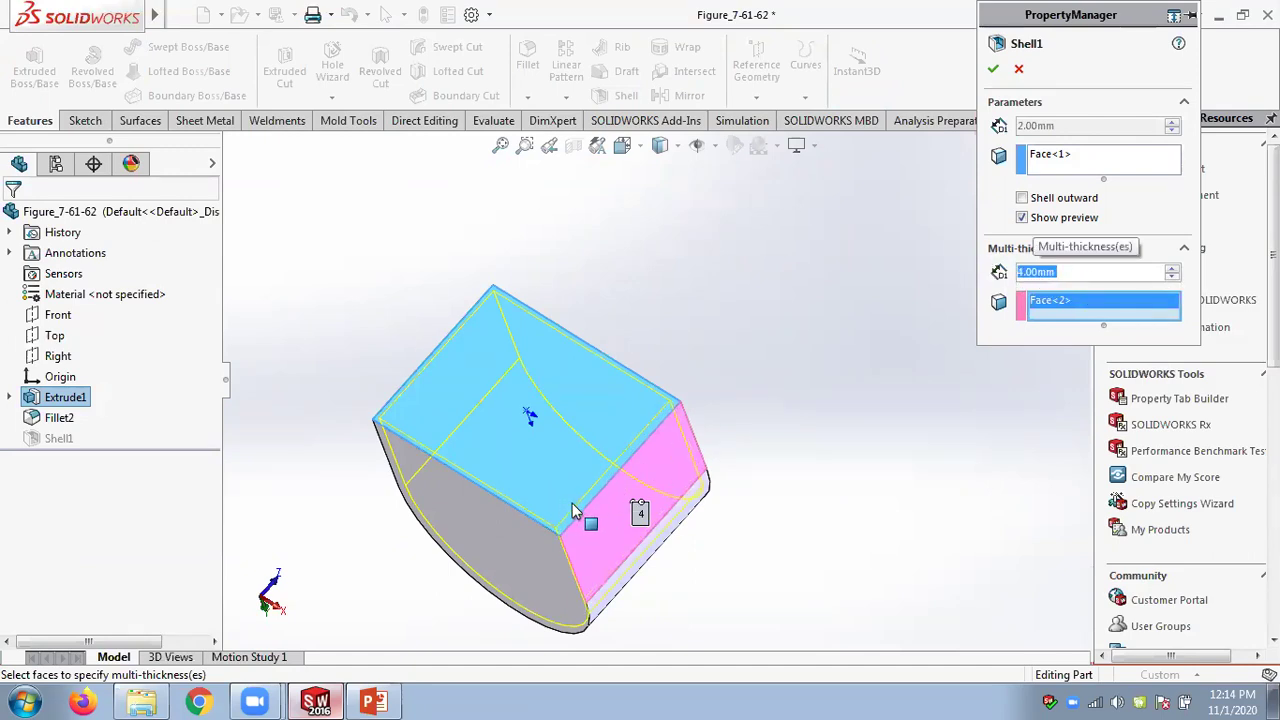
{"action": "left_click", "coordinate": [993, 68]}
{"action": "middle_click_drag", "start_coordinate": [680, 315], "coordinate": [660, 549]}
{"action": "scroll", "coordinate": [660, 549], "scroll_direction": "down", "scroll_amount": 5}
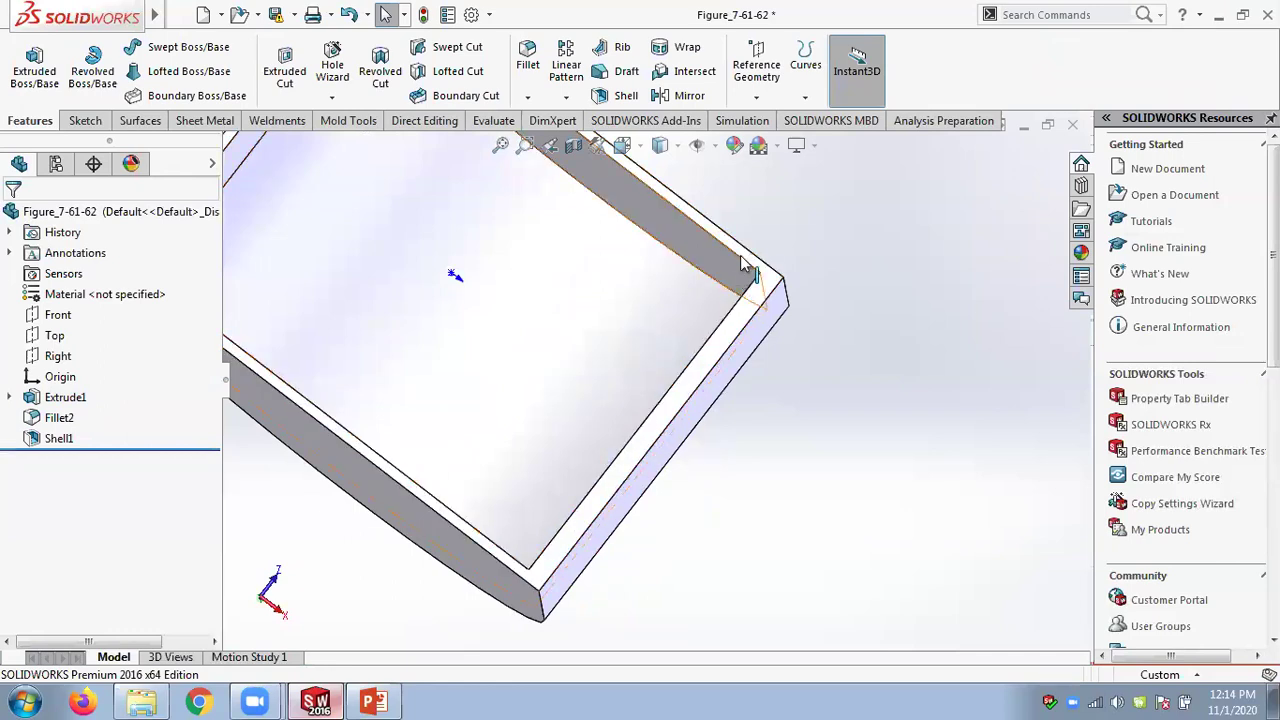
{"action": "scroll", "coordinate": [737, 410], "scroll_direction": "up", "scroll_amount": 4}
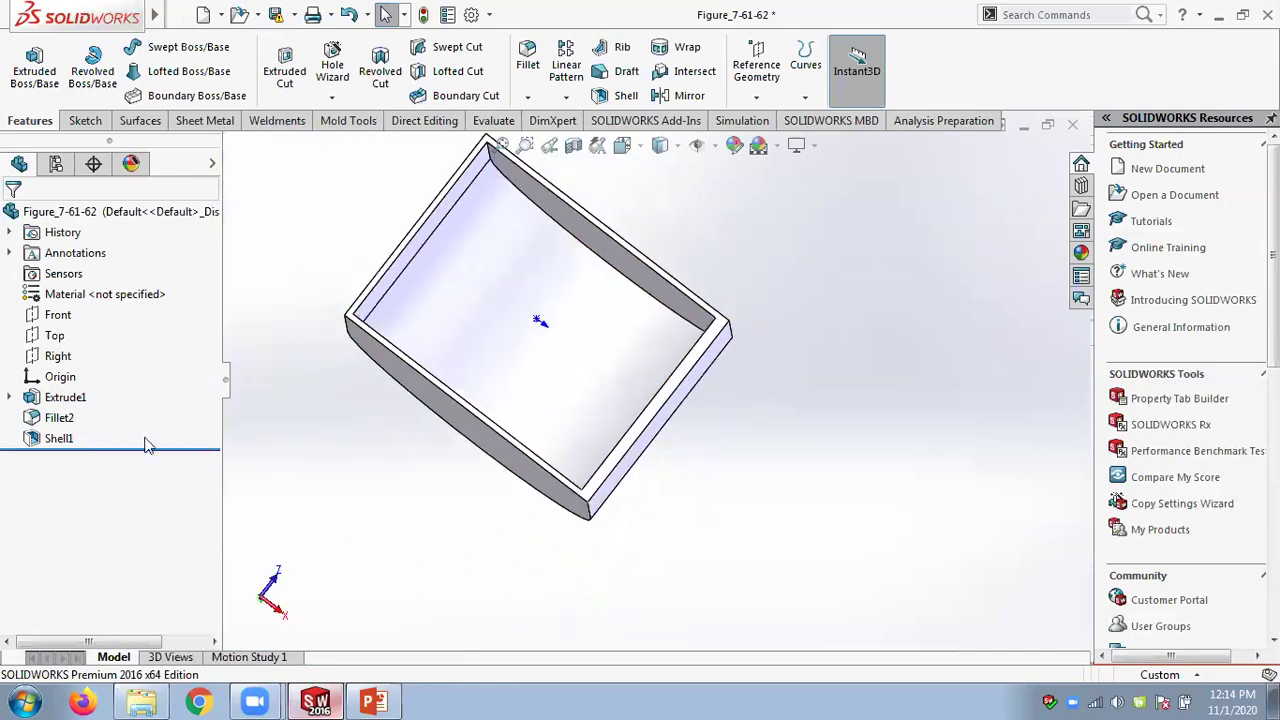
Edit the shell to add the flat end face with the curved lower edge as a 6 mm multi-thickness face
{"action": "right_click", "coordinate": [60, 438]}
{"action": "left_click", "coordinate": [77, 290]}
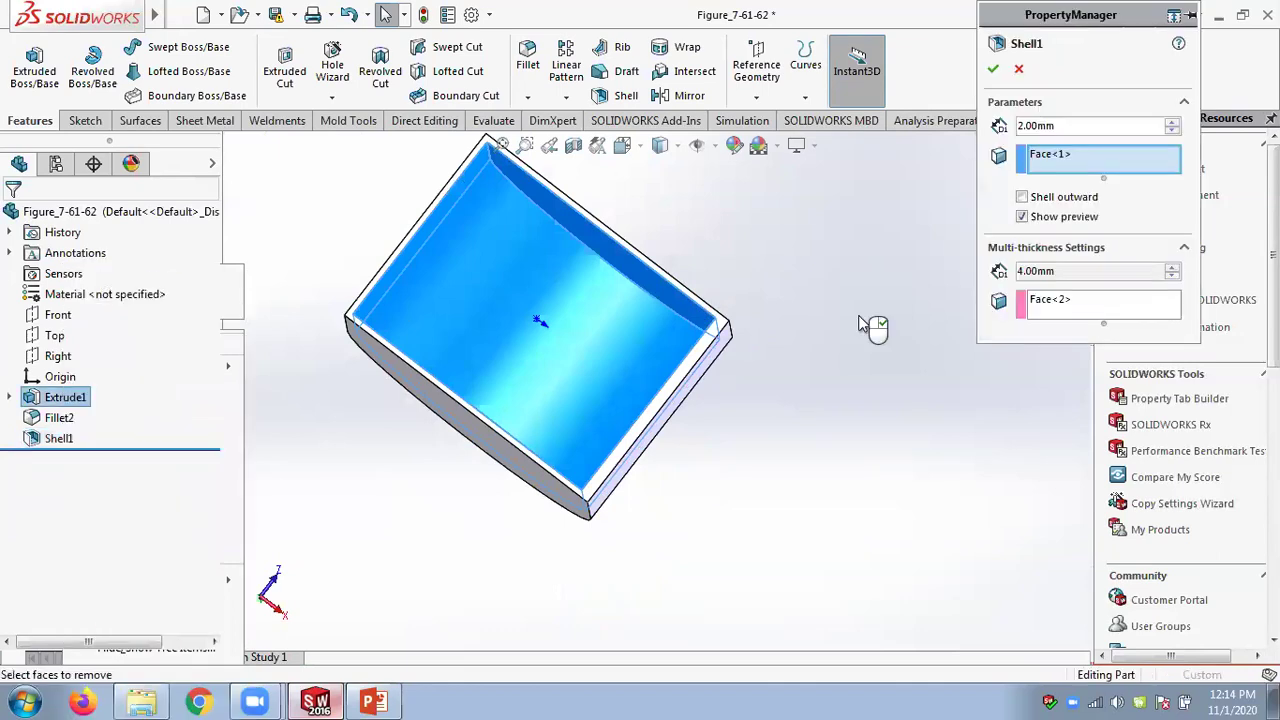
{"action": "left_click", "coordinate": [1052, 306]}
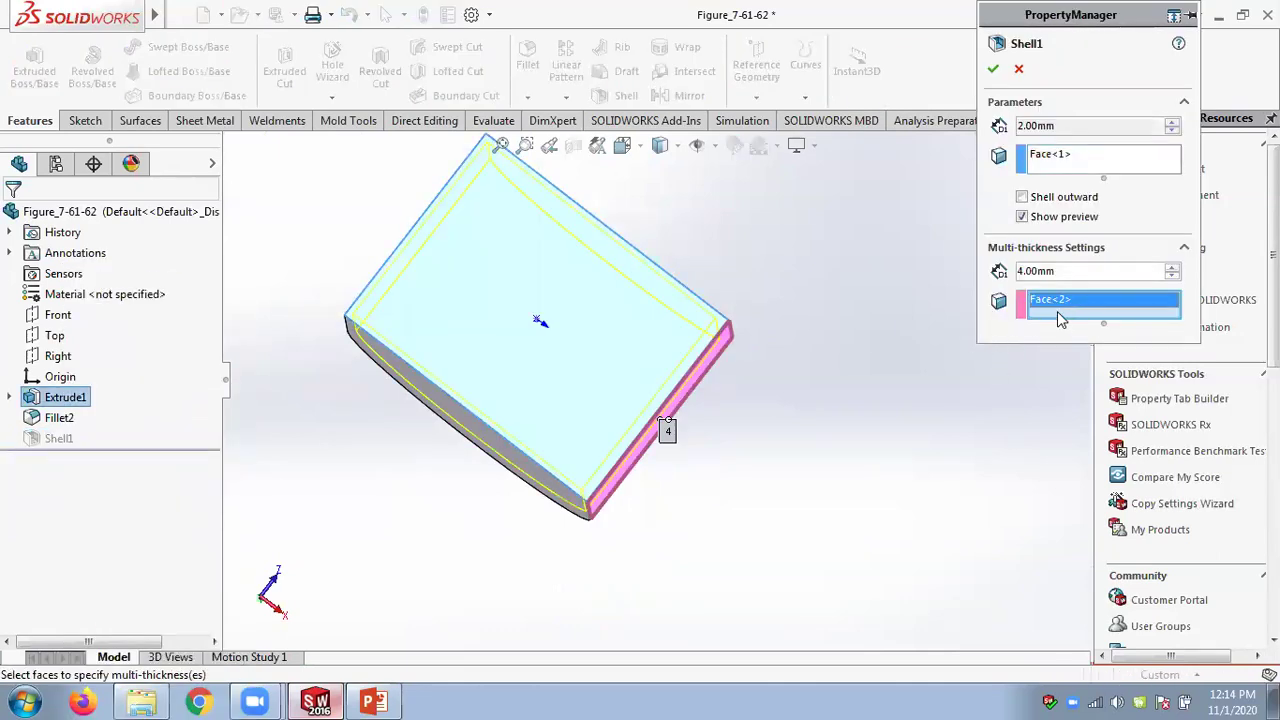
{"action": "middle_click_drag", "start_coordinate": [737, 516], "coordinate": [702, 432]}
{"action": "left_click", "coordinate": [452, 390]}
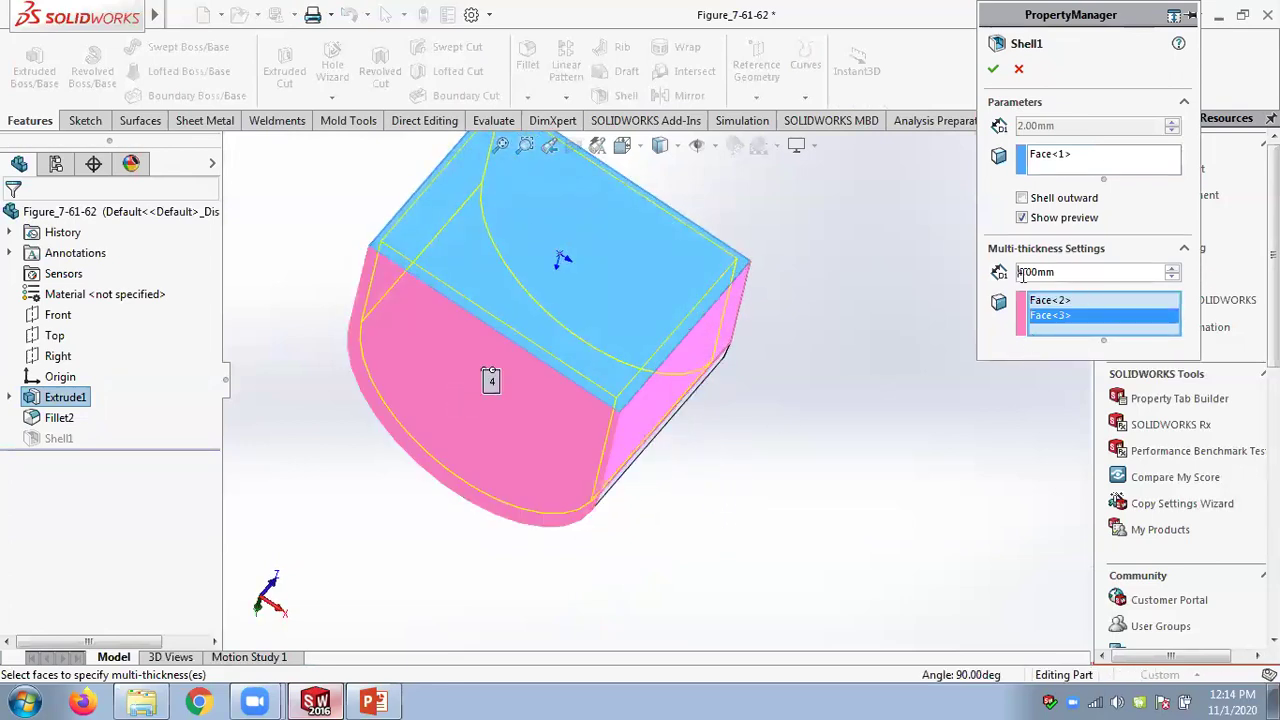
{"action": "double_click", "coordinate": [1076, 272]}
{"action": "type", "text": "6"}
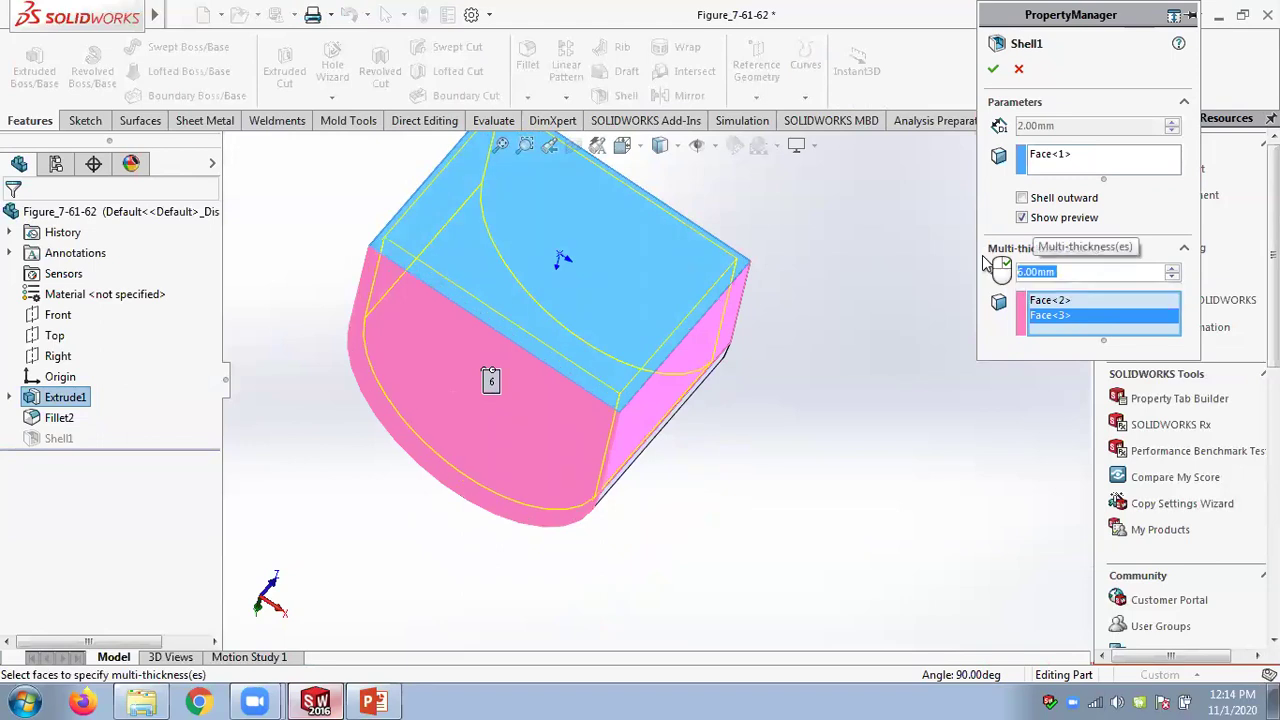
{"action": "key", "text": "Return"}
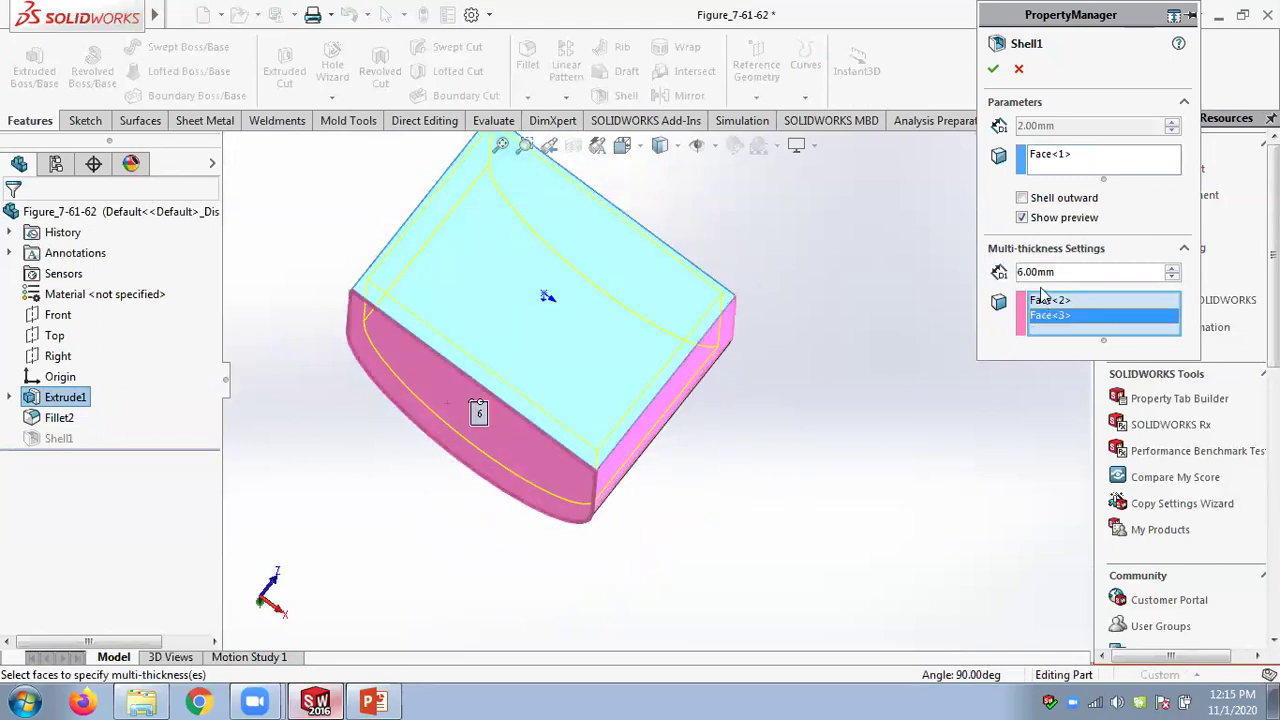
{"action": "left_click", "coordinate": [993, 68]}
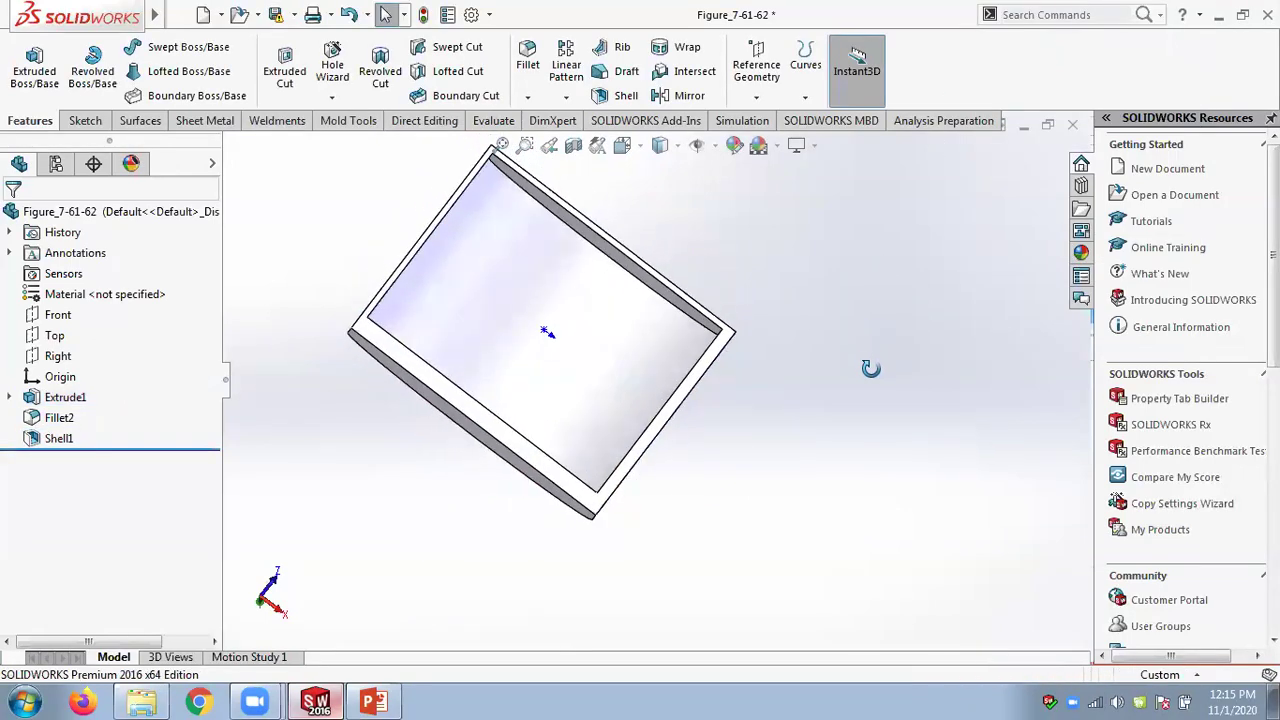
{"action": "key", "text": "z"}
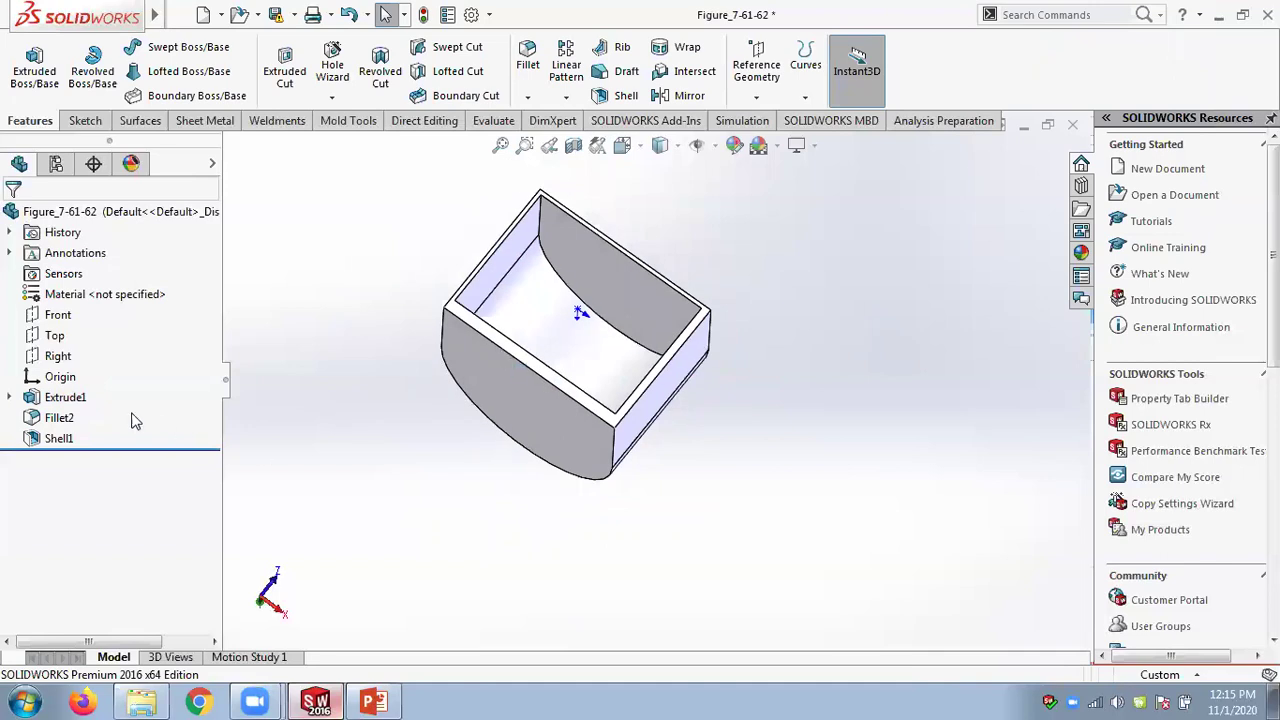
Open the shell's definition again and inspect the multi-thickness part
{"action": "right_click", "coordinate": [58, 438]}
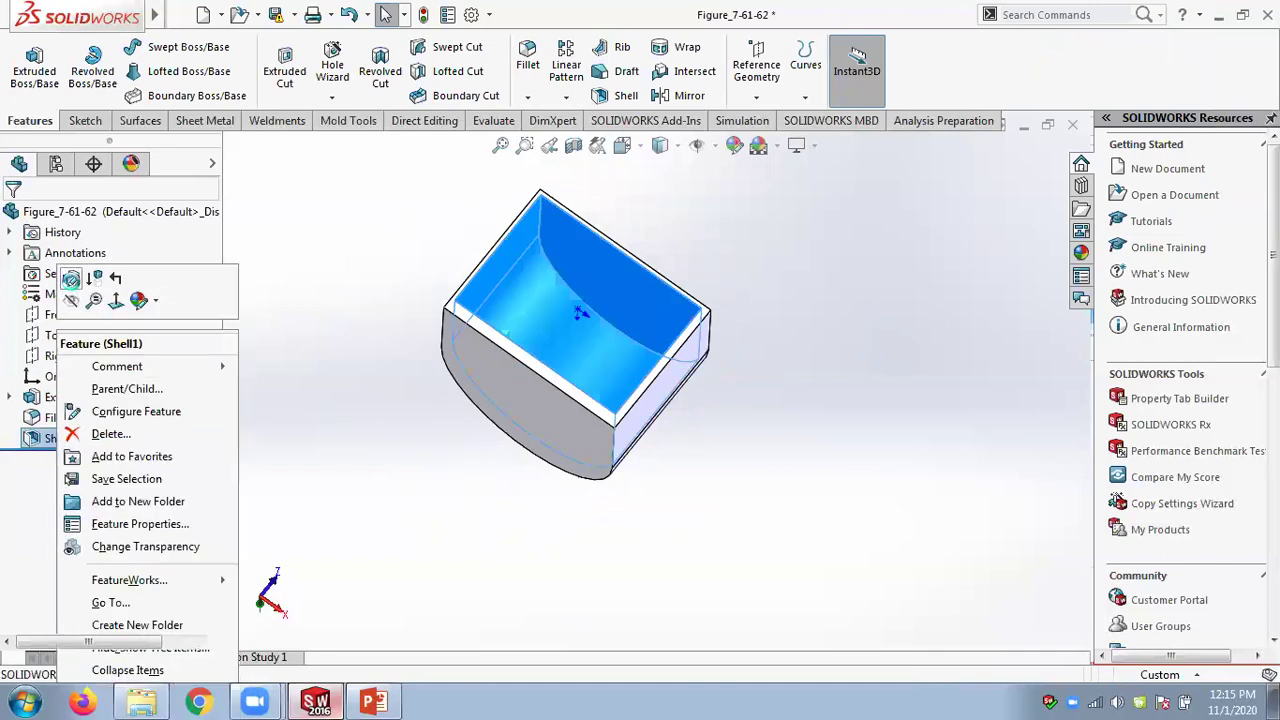
{"action": "left_click", "coordinate": [70, 279]}
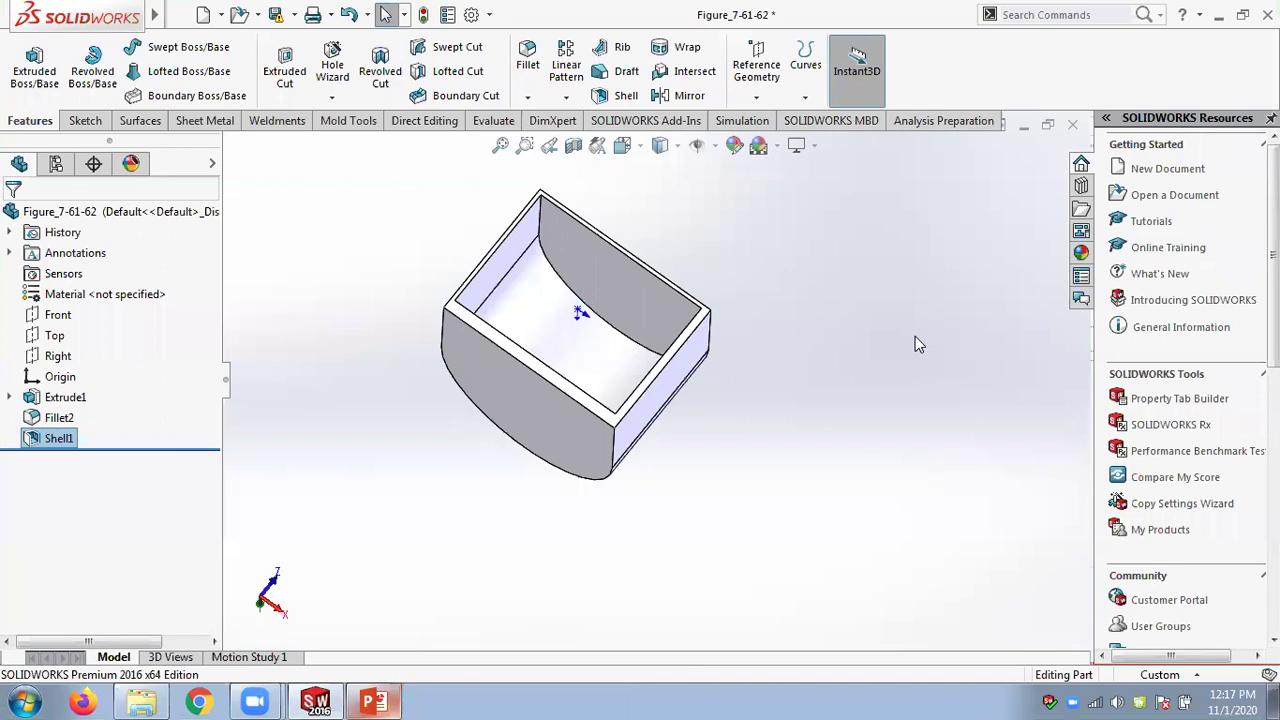
{"action": "middle_click_drag", "start_coordinate": [846, 366], "coordinate": [868, 330]}
Switch to PowerPoint and look through the slides from Creating Shell Feature to the Tutorial 1 base feature on slide 33
{"action": "left_click", "coordinate": [374, 702]}
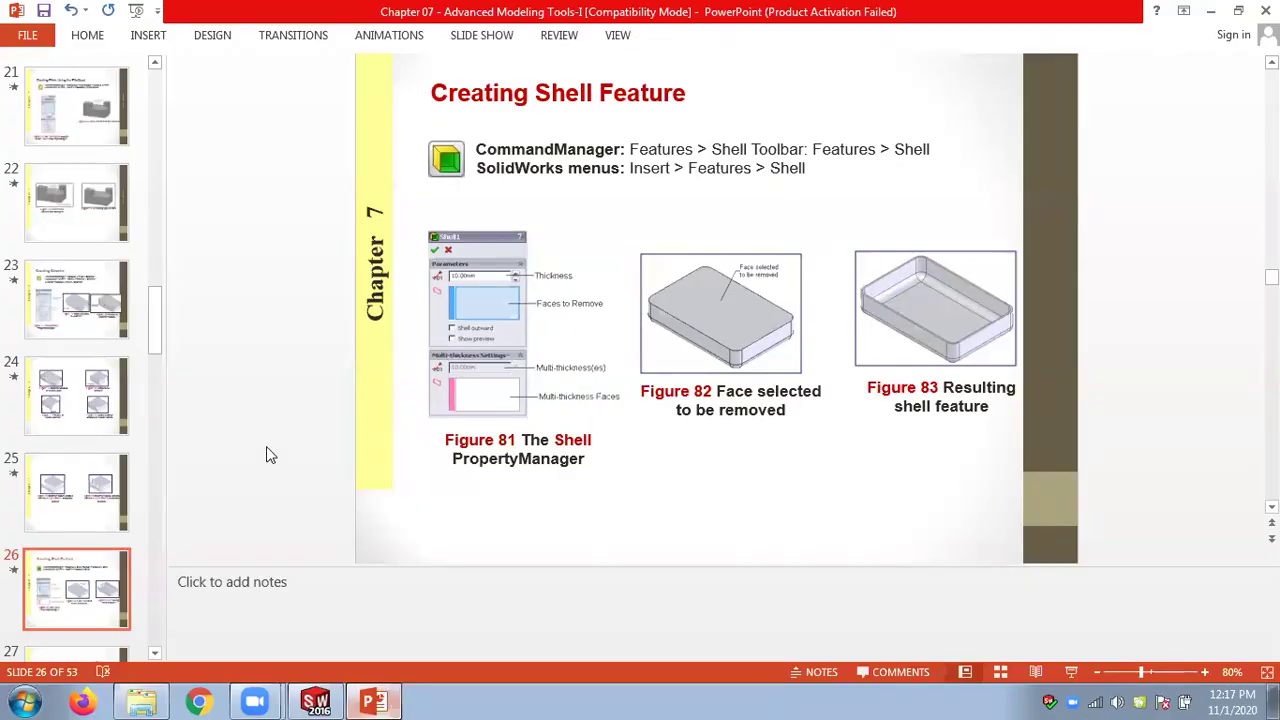
{"action": "scroll", "coordinate": [266, 455], "scroll_direction": "down", "scroll_amount": 2}
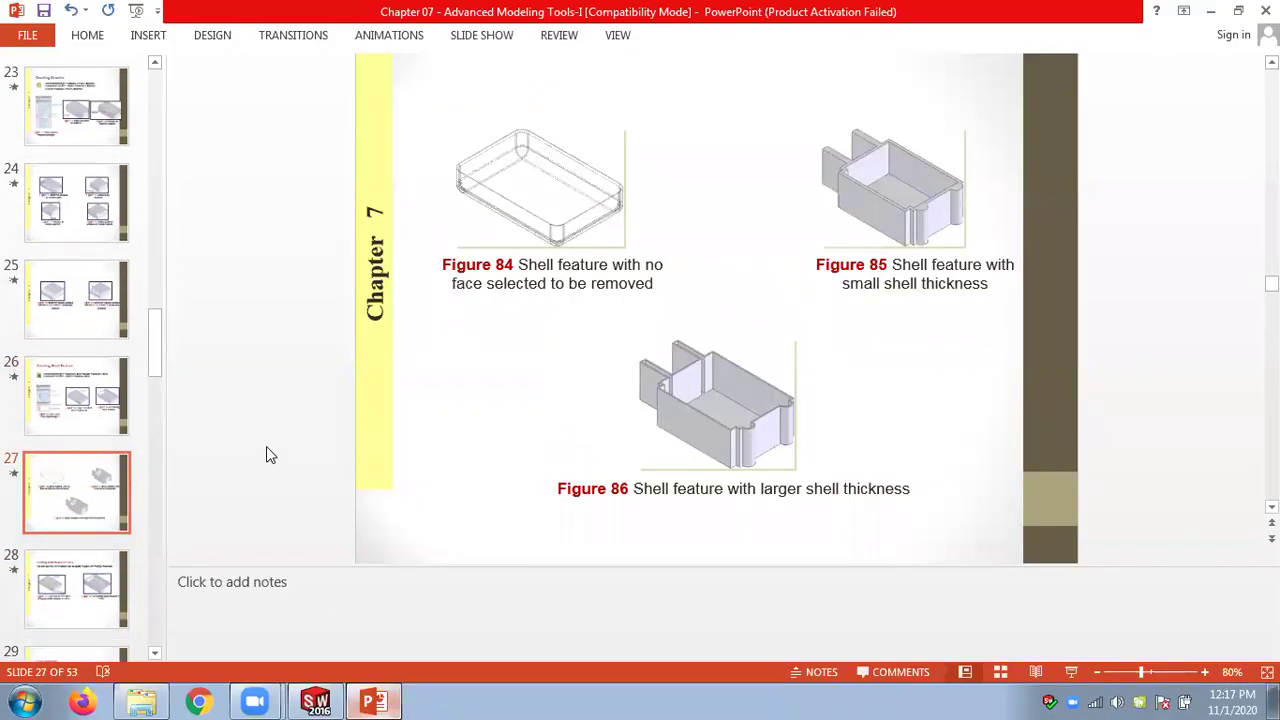
{"action": "scroll", "coordinate": [266, 450], "scroll_direction": "down", "scroll_amount": 1}
{"action": "scroll", "coordinate": [266, 455], "scroll_direction": "down", "scroll_amount": 1}
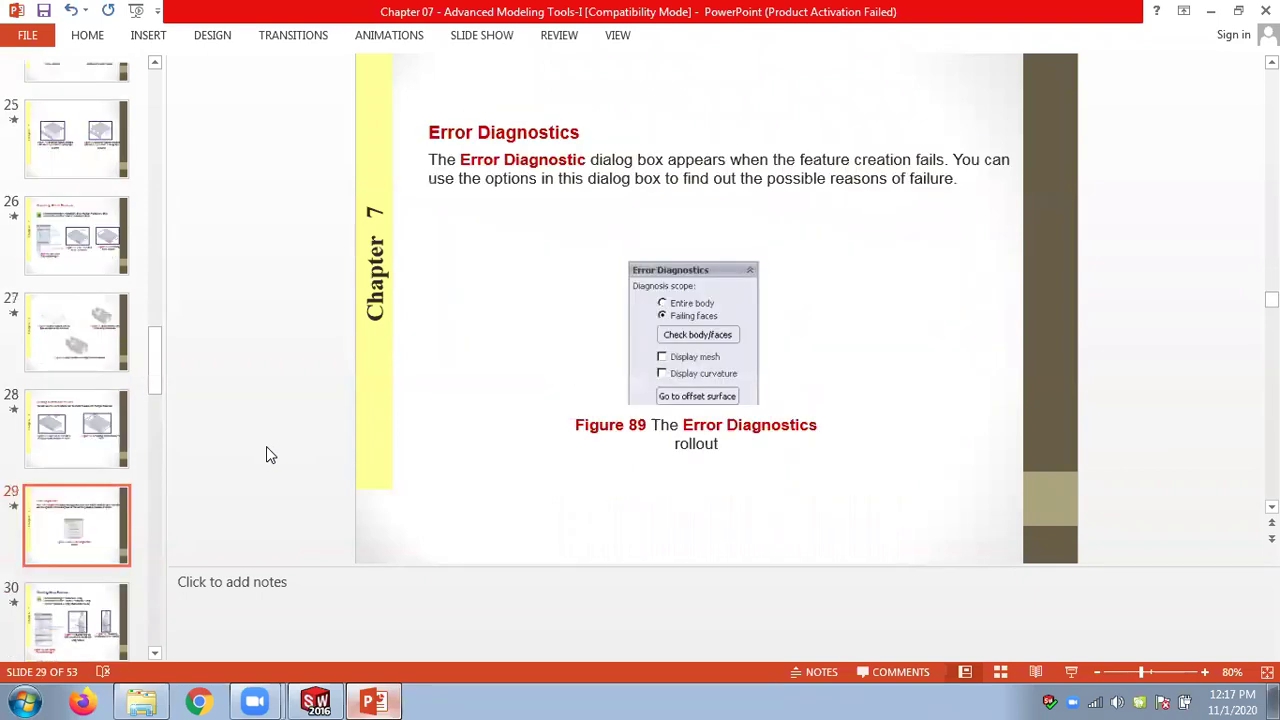
{"action": "scroll", "coordinate": [266, 455], "scroll_direction": "up", "scroll_amount": 1}
{"action": "scroll", "coordinate": [266, 455], "scroll_direction": "down", "scroll_amount": 2}
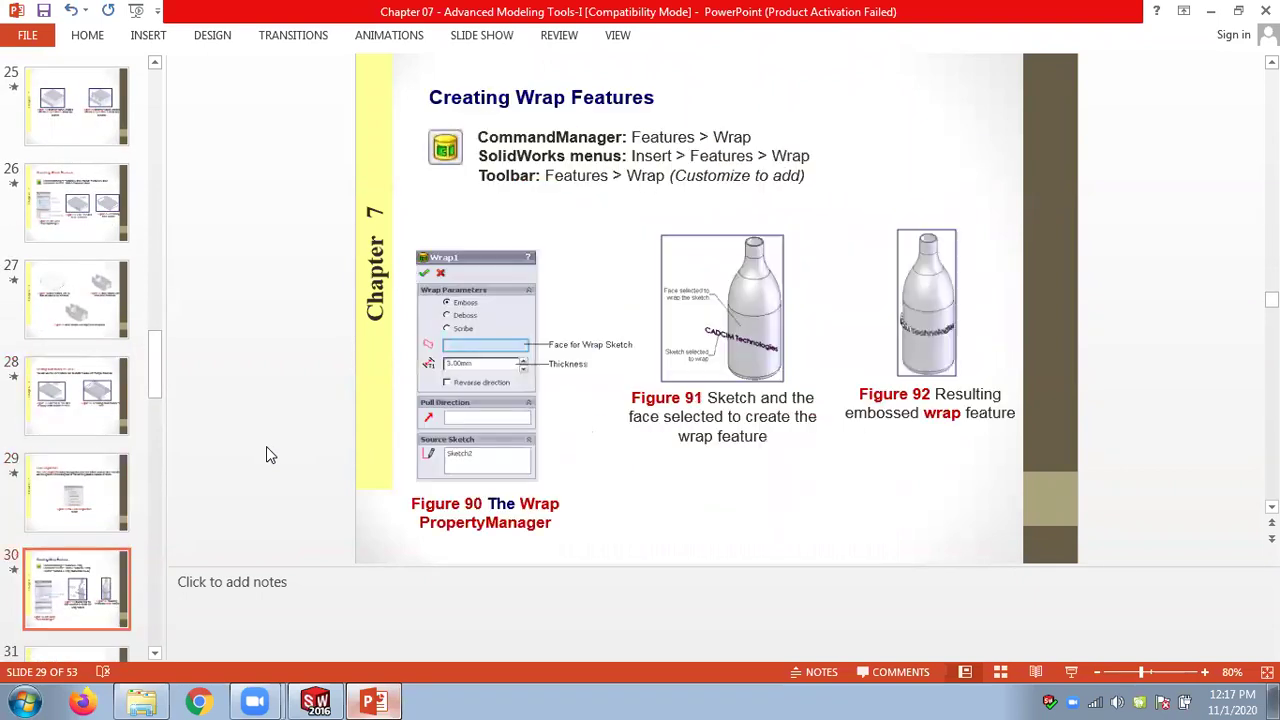
{"action": "scroll", "coordinate": [266, 448], "scroll_direction": "up", "scroll_amount": 2}
{"action": "scroll", "coordinate": [266, 448], "scroll_direction": "down", "scroll_amount": 2}
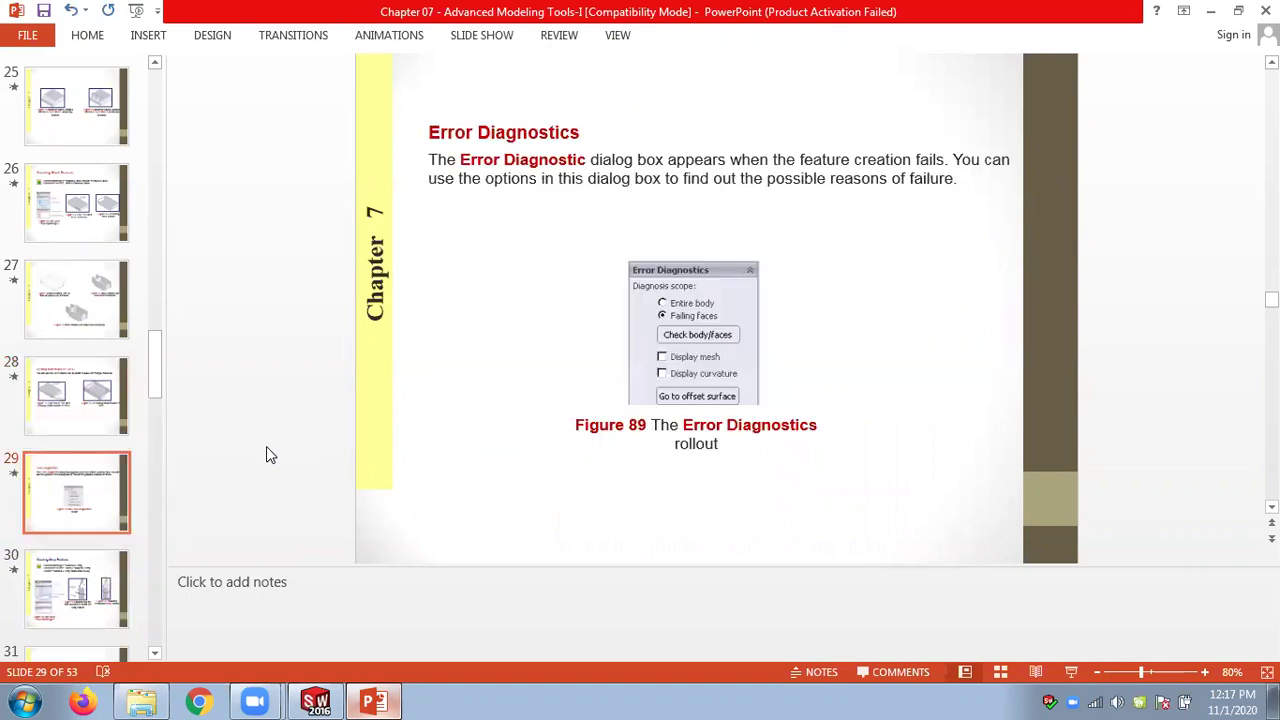
{"action": "scroll", "coordinate": [266, 450], "scroll_direction": "down", "scroll_amount": 5}
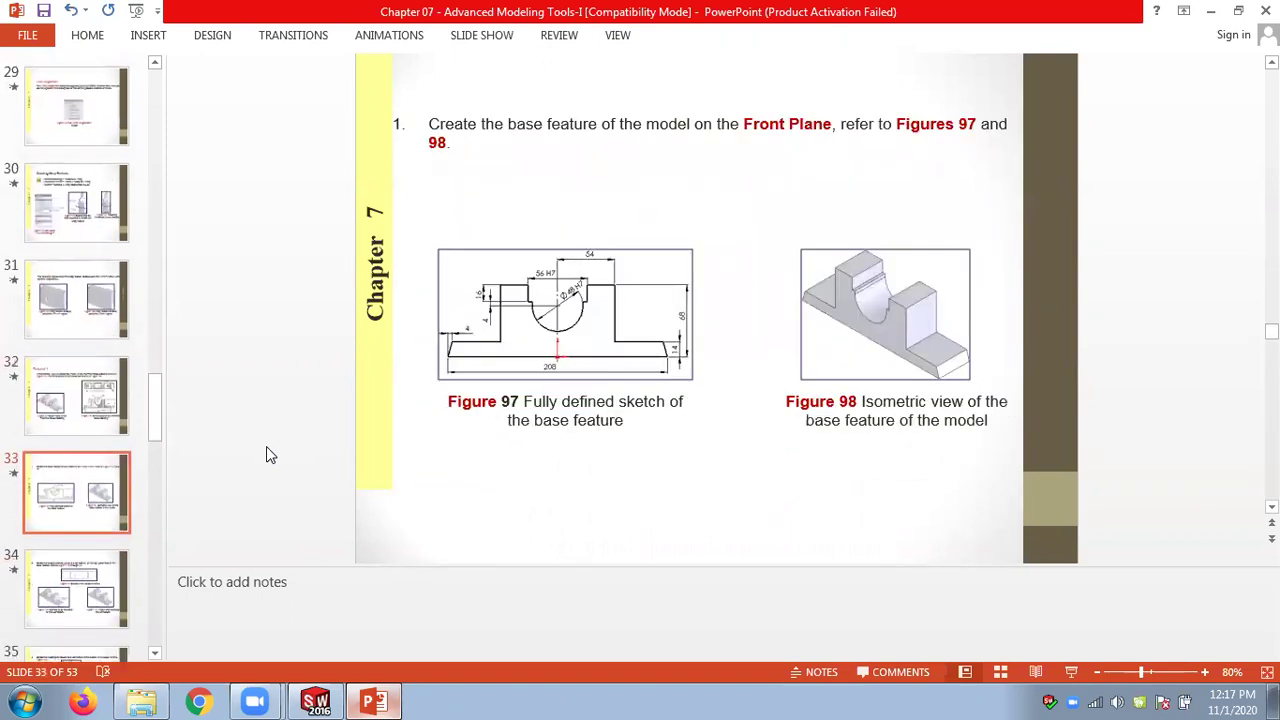
Review the Tutorial 2 slides, from the model's dimensions on slide 38 to its fillet and shell instructions on slides 39 and 40
{"action": "scroll", "coordinate": [266, 455], "scroll_direction": "down", "scroll_amount": 2}
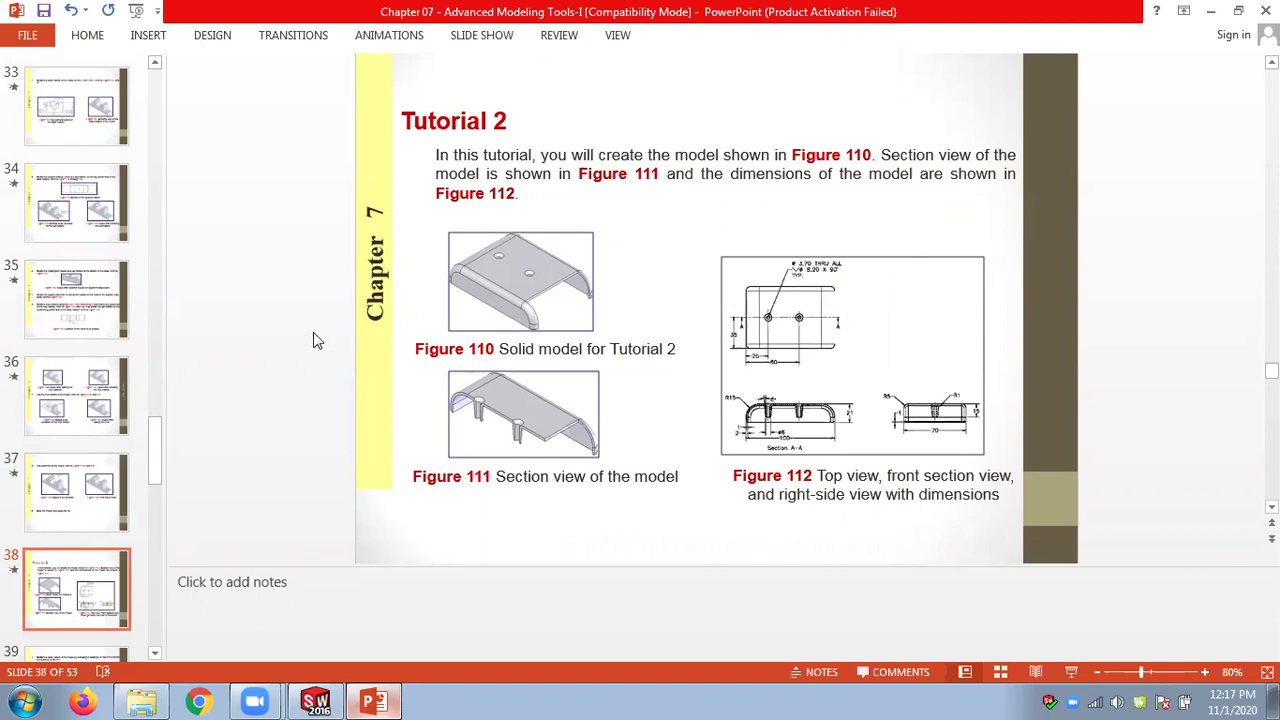
{"action": "scroll", "coordinate": [313, 341], "scroll_direction": "down", "scroll_amount": 1}
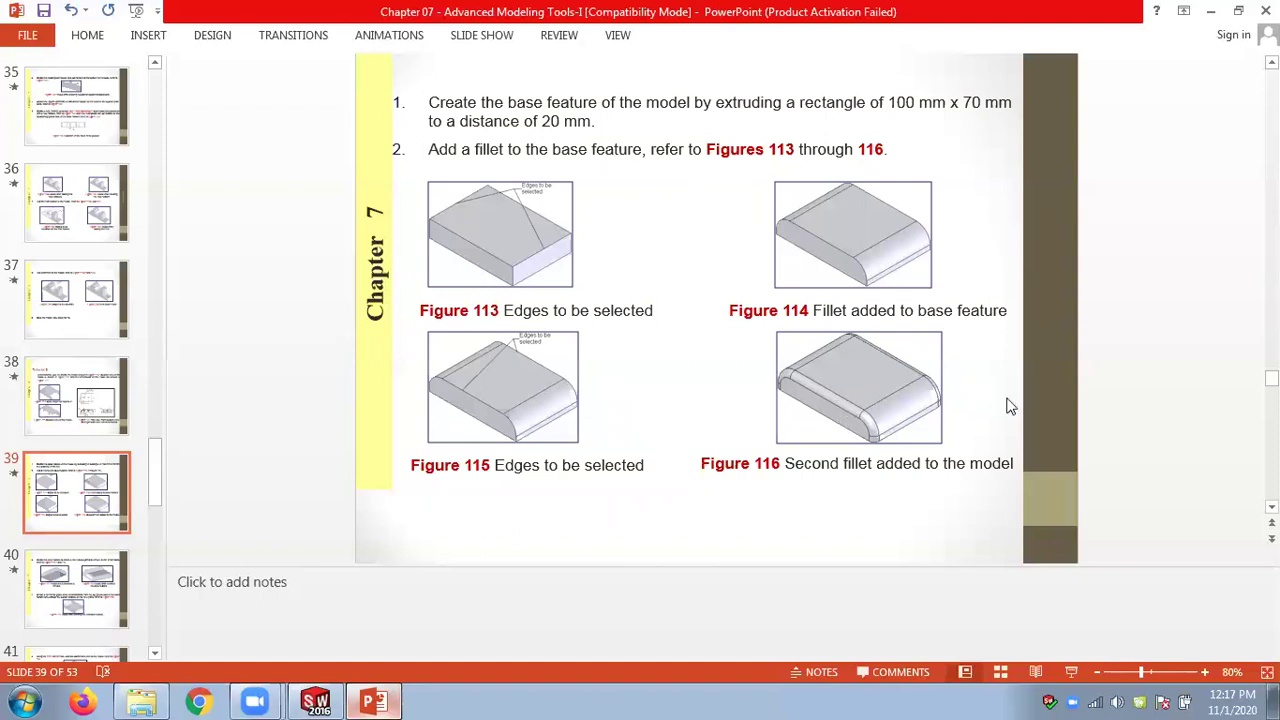
{"action": "scroll", "coordinate": [1112, 388], "scroll_direction": "up", "scroll_amount": 1}
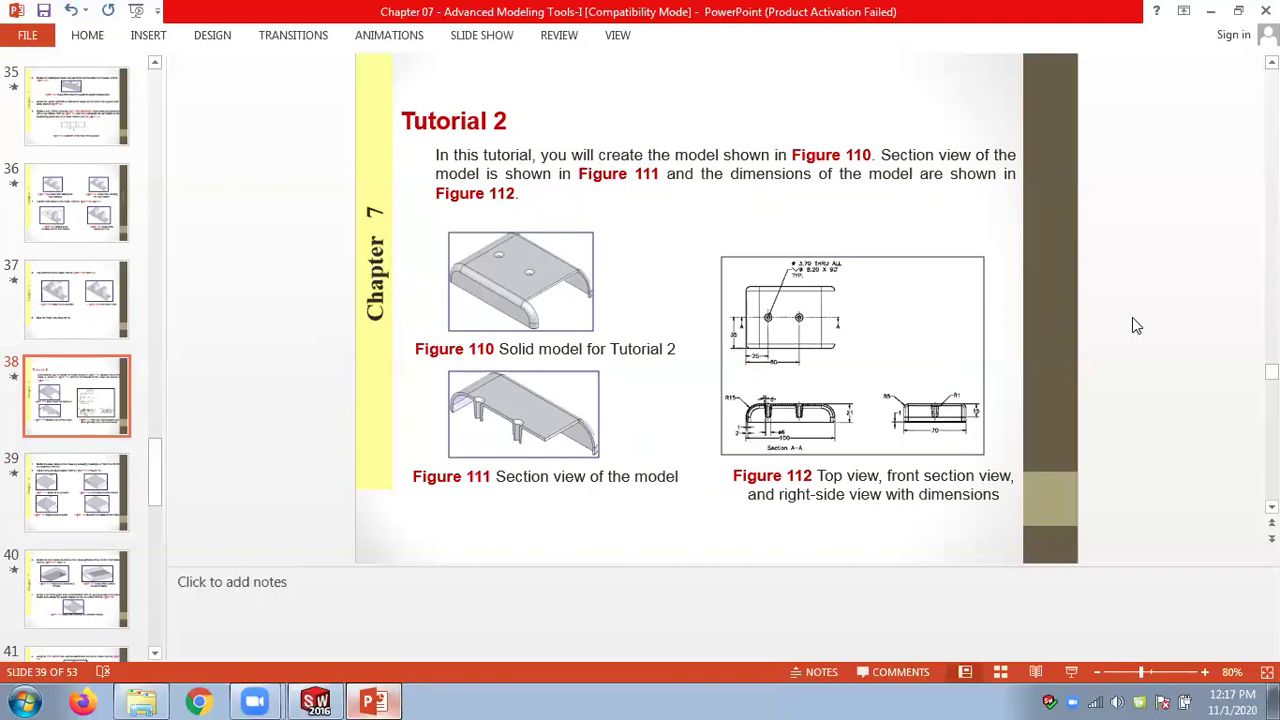
{"action": "scroll", "coordinate": [1137, 319], "scroll_direction": "down", "scroll_amount": 1}
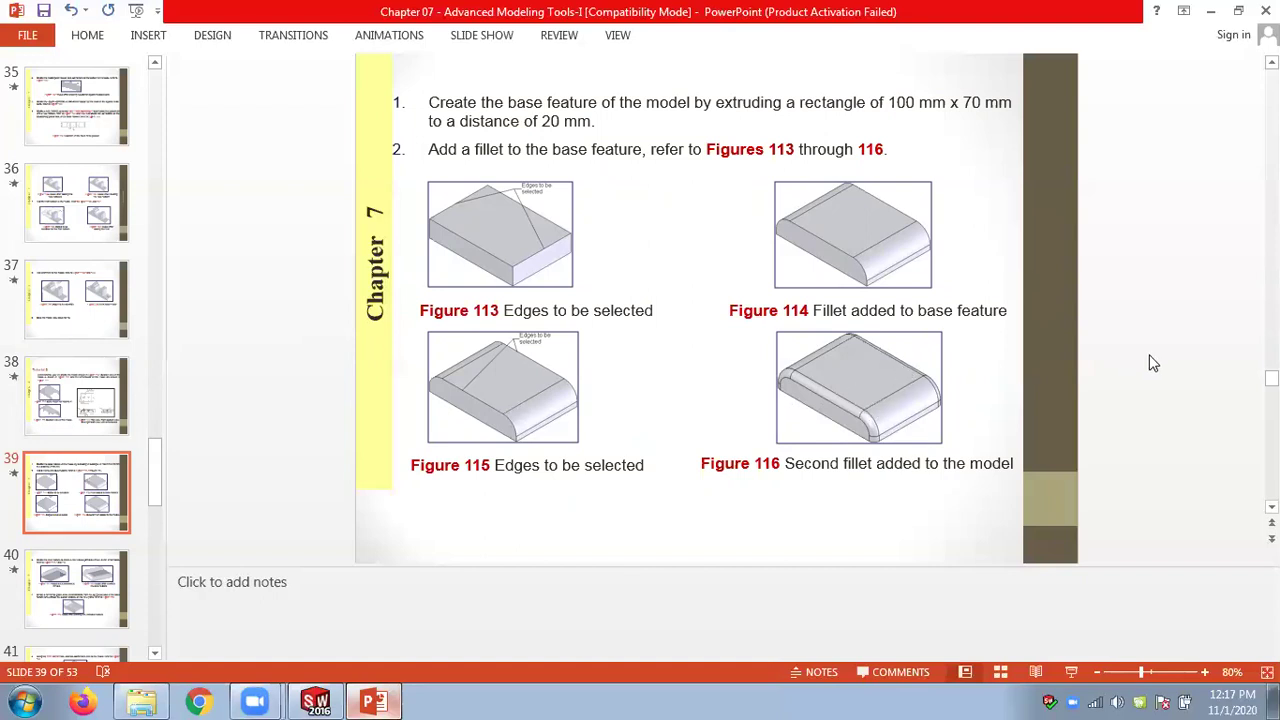
{"action": "scroll", "coordinate": [1155, 363], "scroll_direction": "down", "scroll_amount": 1}
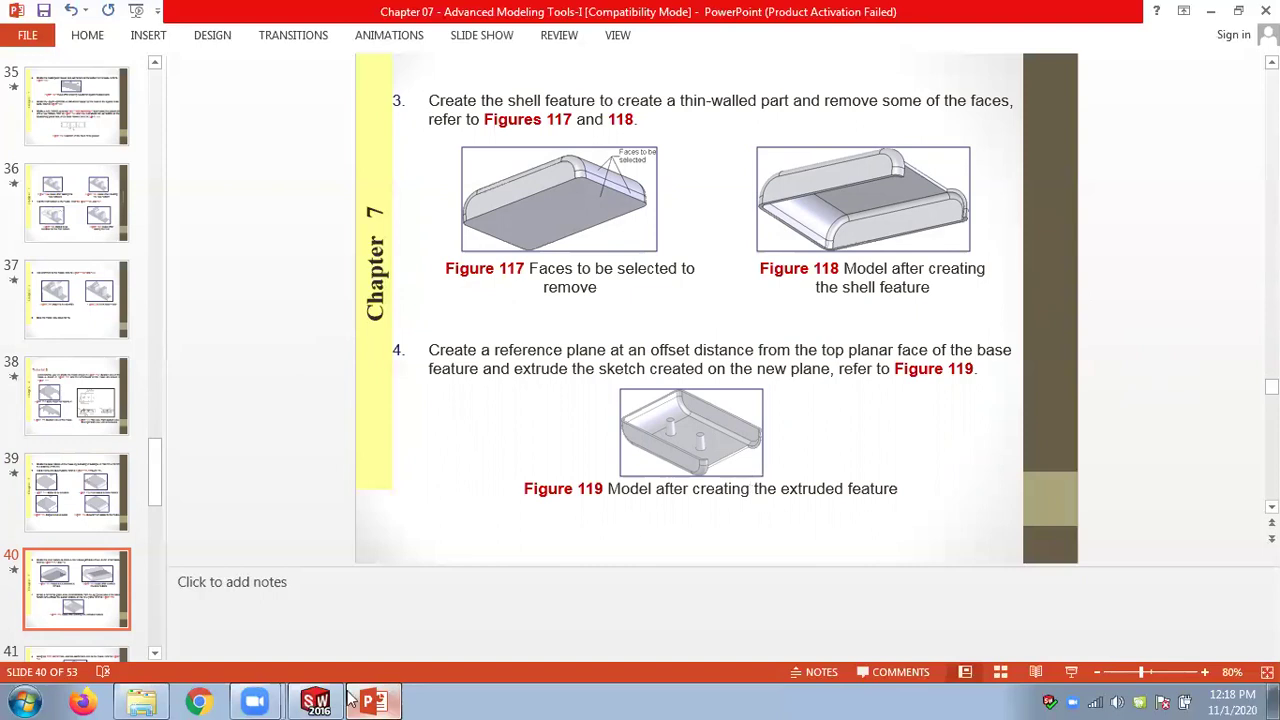
Switch to SOLIDWORKS, close the Figure_7-61-62 part, and open Figure_7-2 from the Chap 07 folder
{"action": "left_click", "coordinate": [316, 702]}
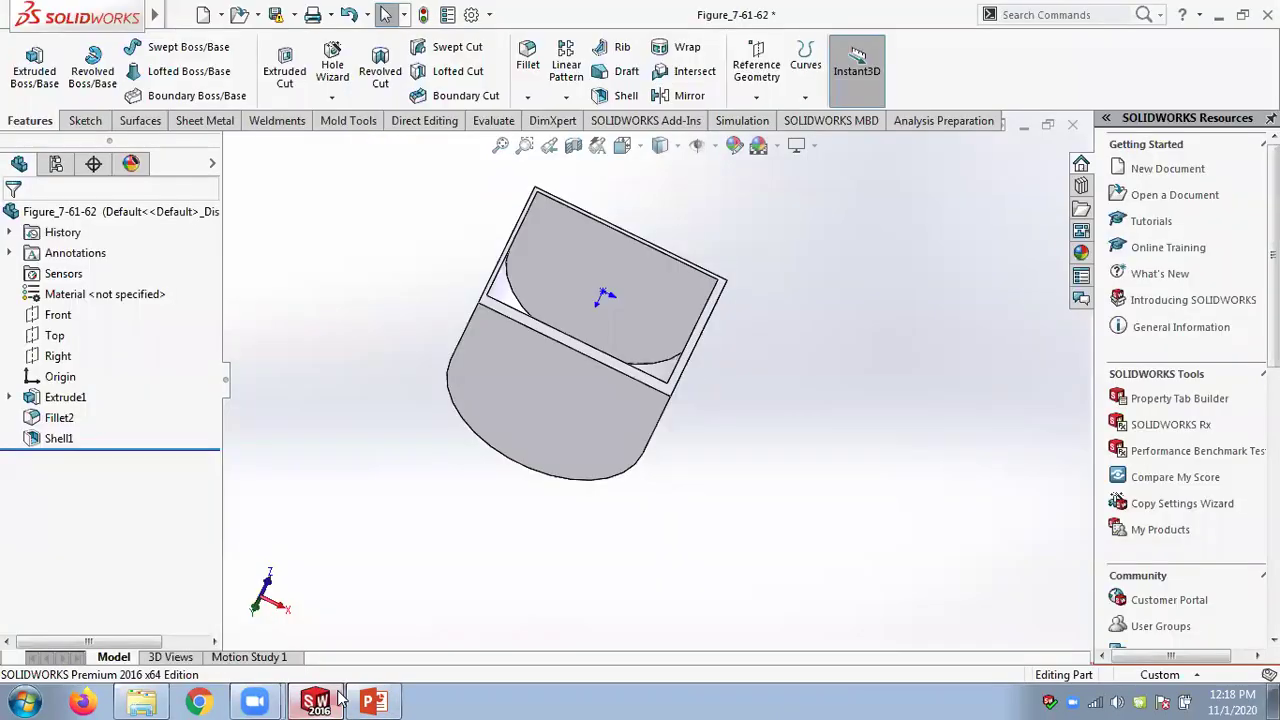
{"action": "left_click", "coordinate": [1072, 124]}
{"action": "left_click", "coordinate": [620, 390]}
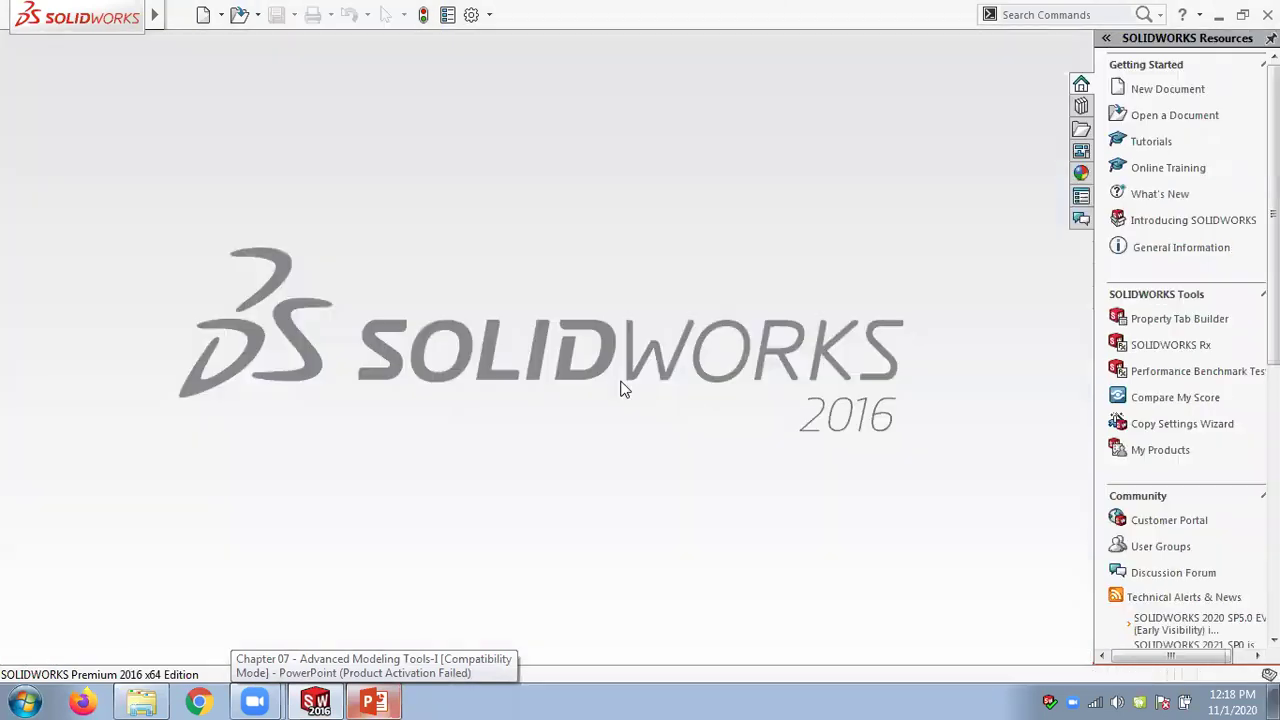
{"action": "left_click", "coordinate": [257, 14]}
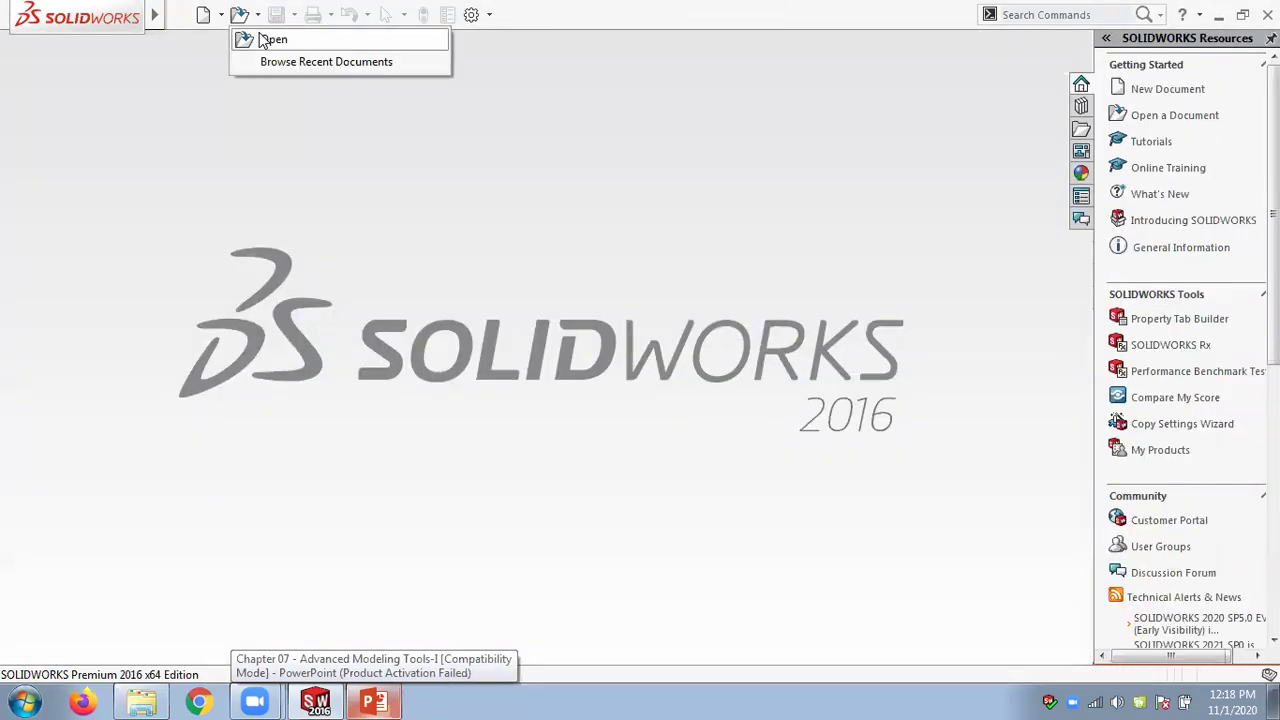
{"action": "left_click", "coordinate": [265, 39]}
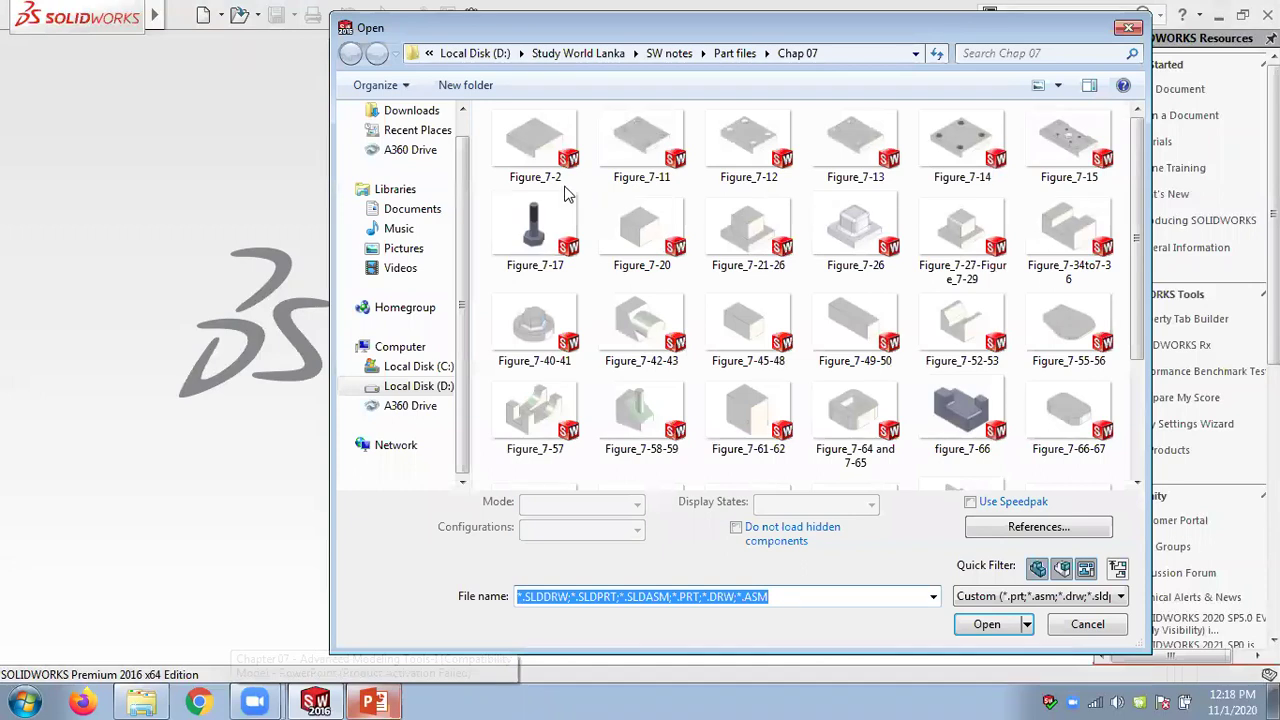
{"action": "double_click", "coordinate": [527, 150]}
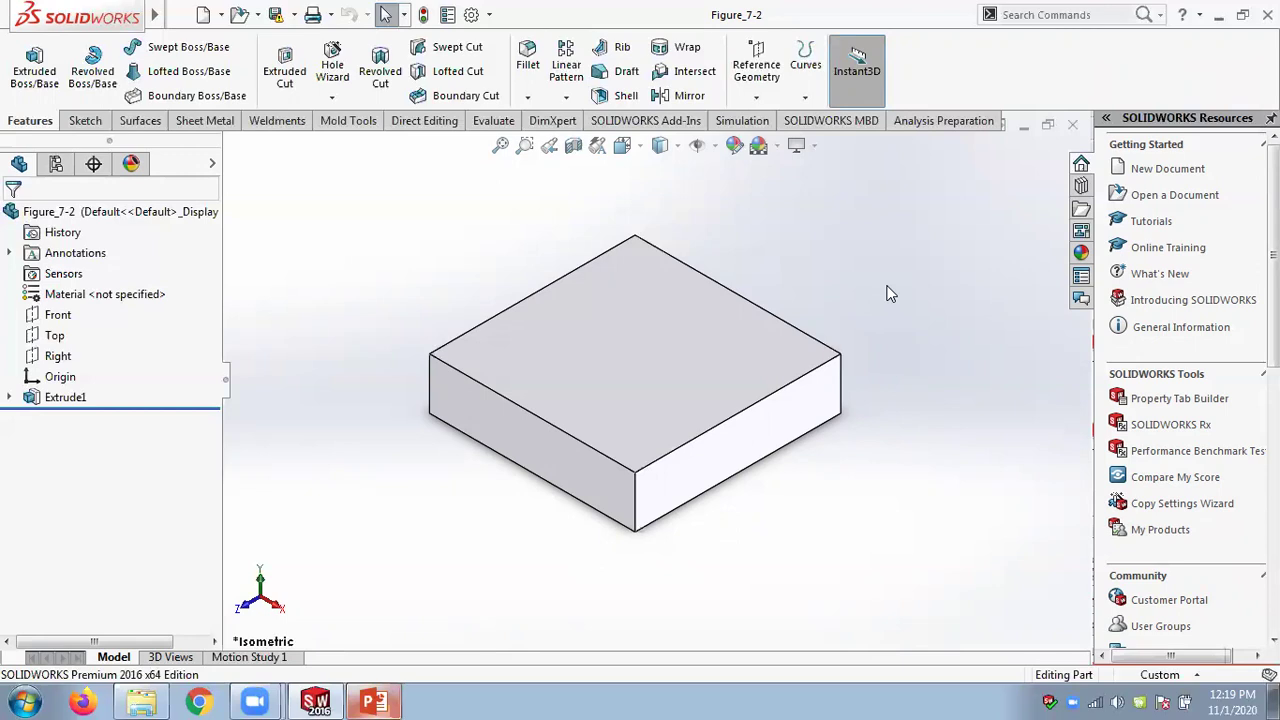
Add a constant-size fillet with a 10 mm radius around the block's large upper face
{"action": "left_click", "coordinate": [530, 98]}
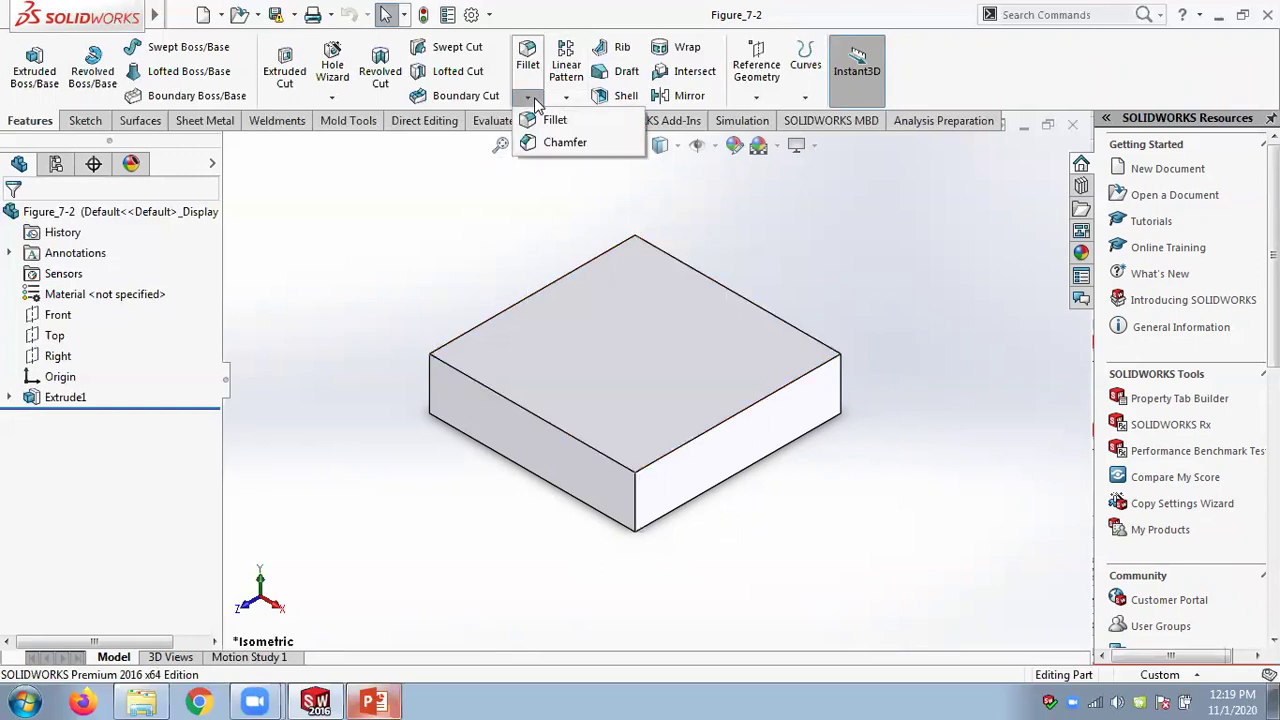
{"action": "left_click", "coordinate": [552, 120]}
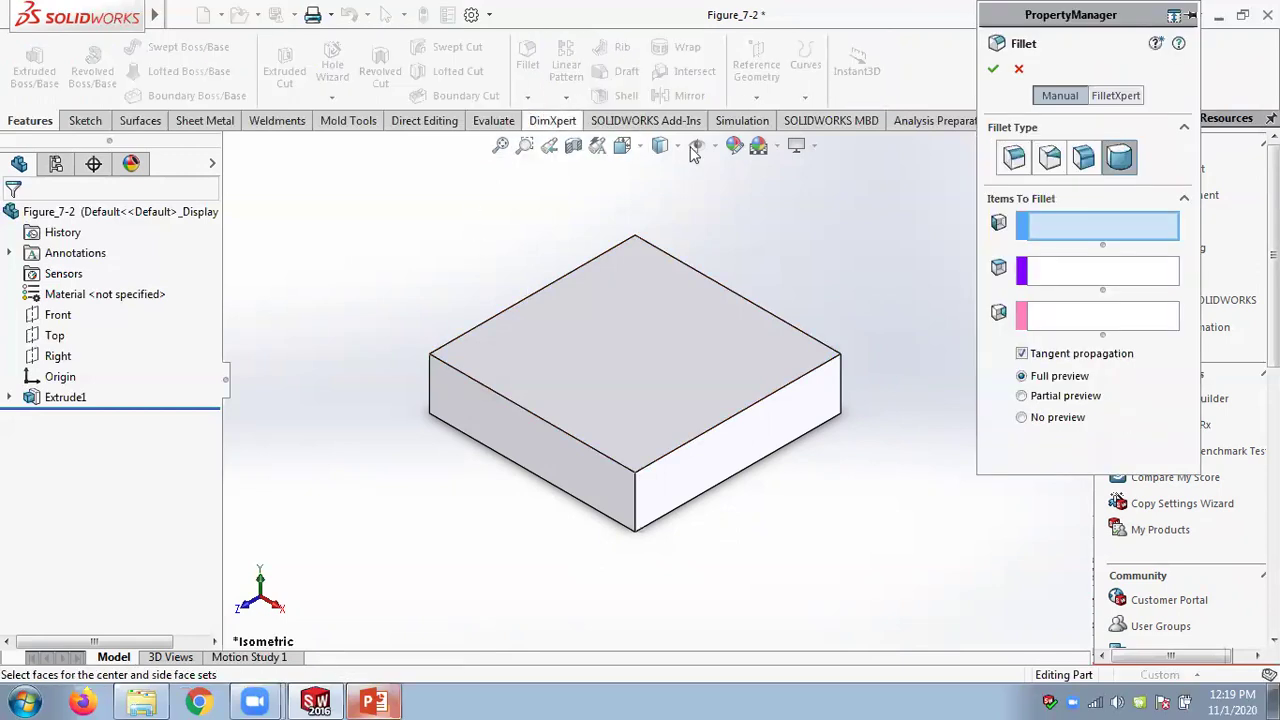
{"action": "left_click", "coordinate": [656, 401]}
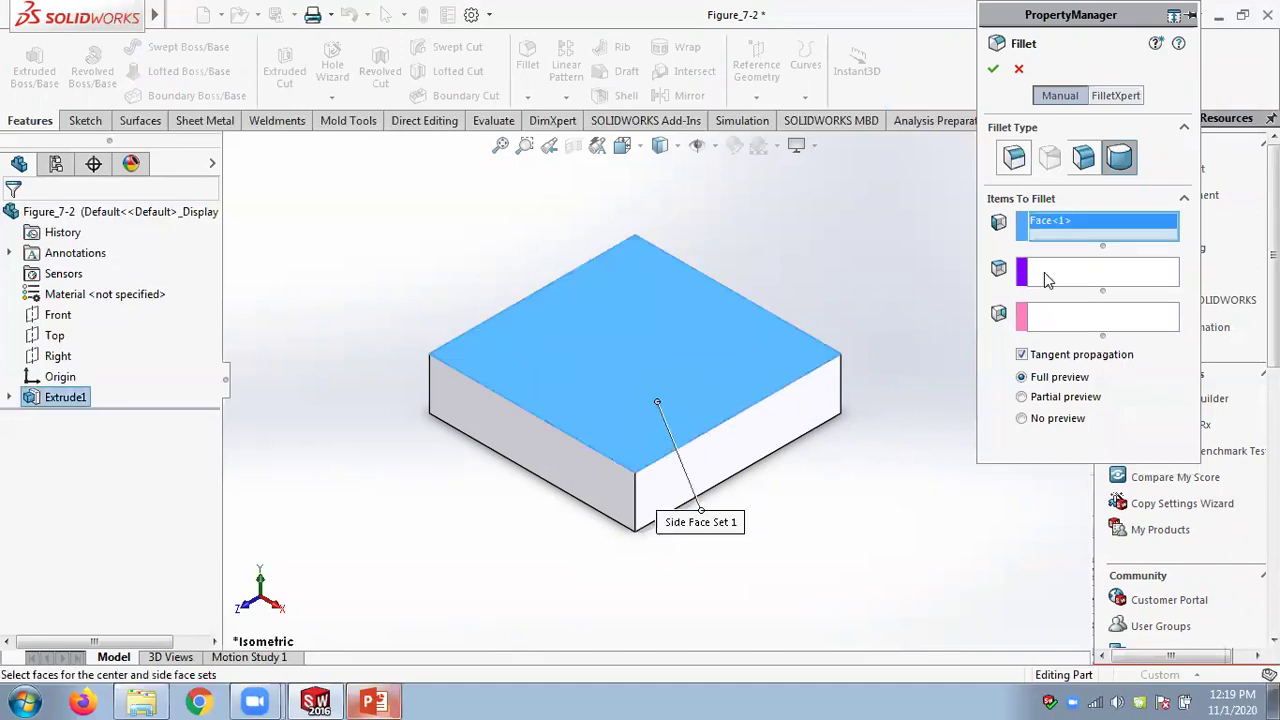
{"action": "left_click", "coordinate": [1016, 160]}
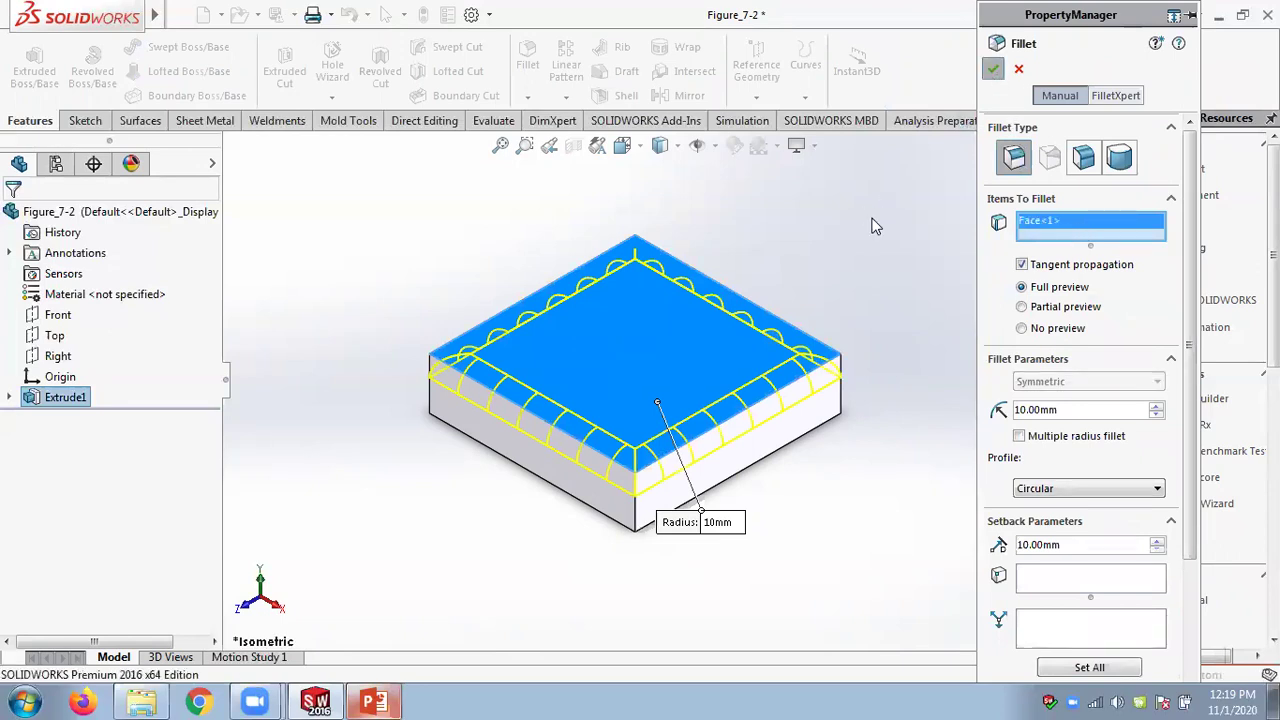
{"action": "key", "text": "Return"}
{"action": "middle_click_drag", "start_coordinate": [919, 235], "coordinate": [860, 253]}
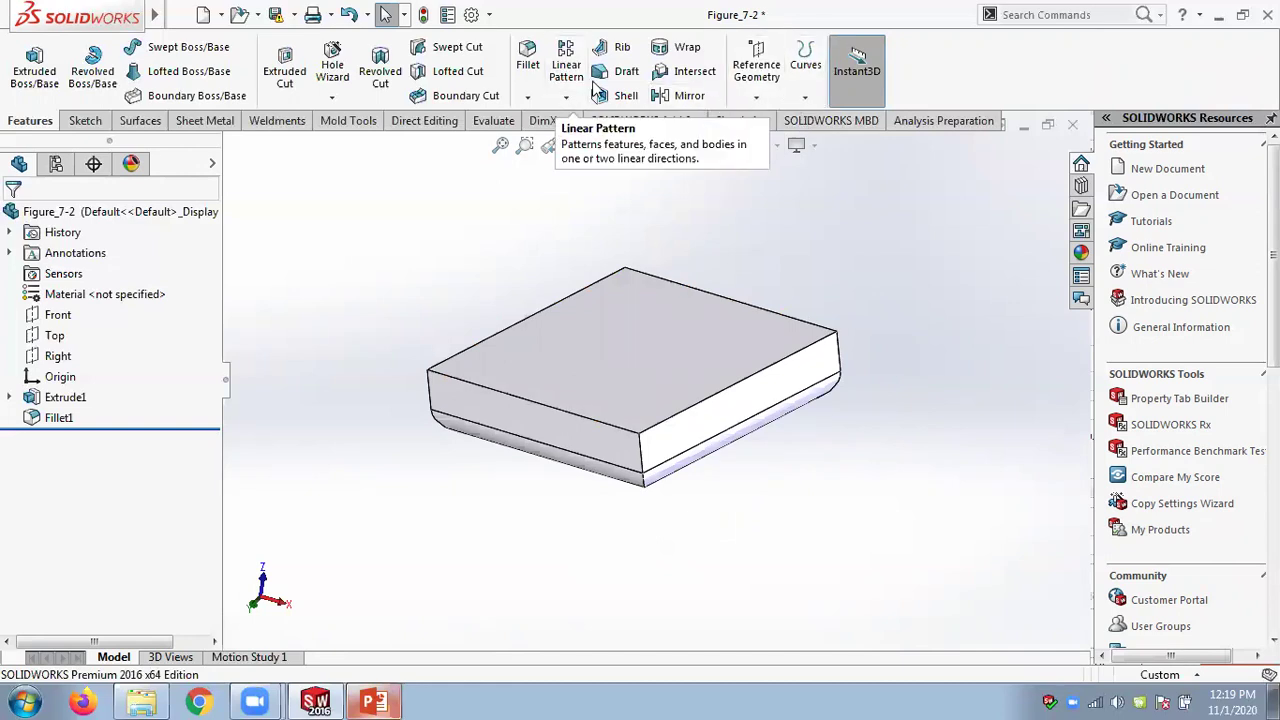
Shell the block inward with a 3 mm thickness, previewing it and removing the large flat face opposite the filleted side
{"action": "left_click", "coordinate": [612, 95]}
{"action": "left_click", "coordinate": [640, 324]}
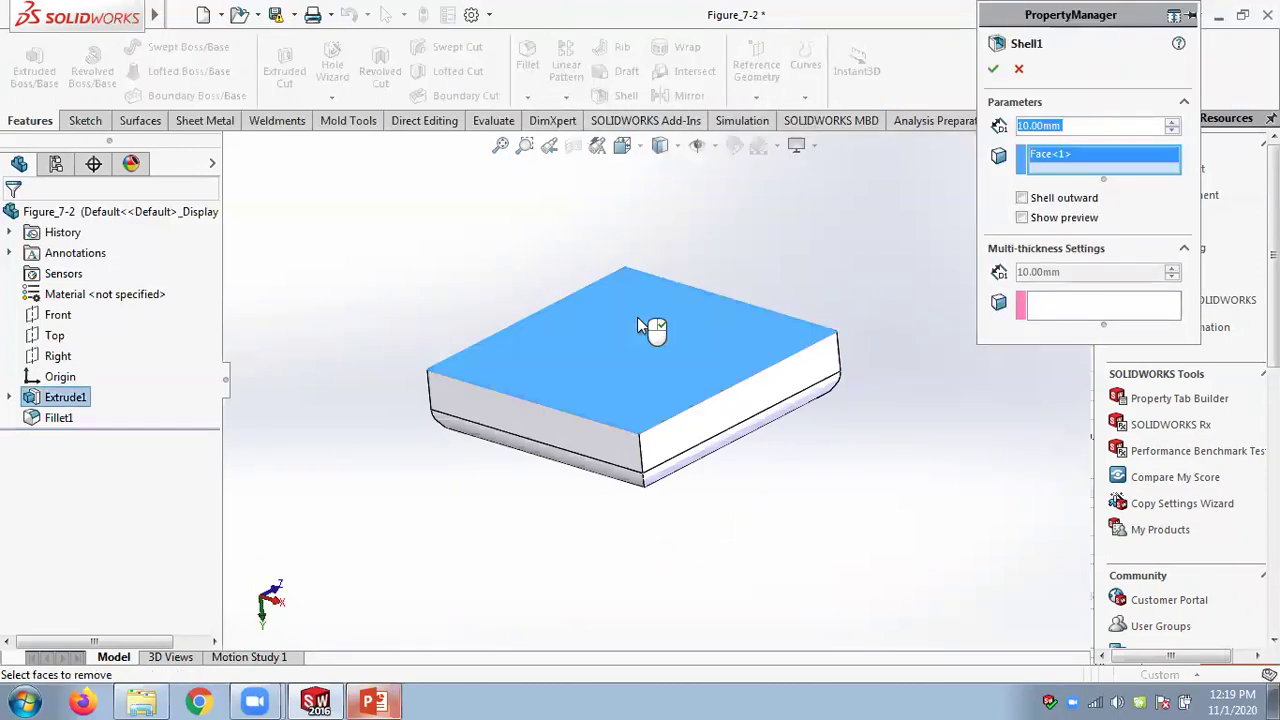
{"action": "left_click", "coordinate": [1075, 126]}
{"action": "left_click_drag", "start_coordinate": [1097, 126], "coordinate": [976, 124]}
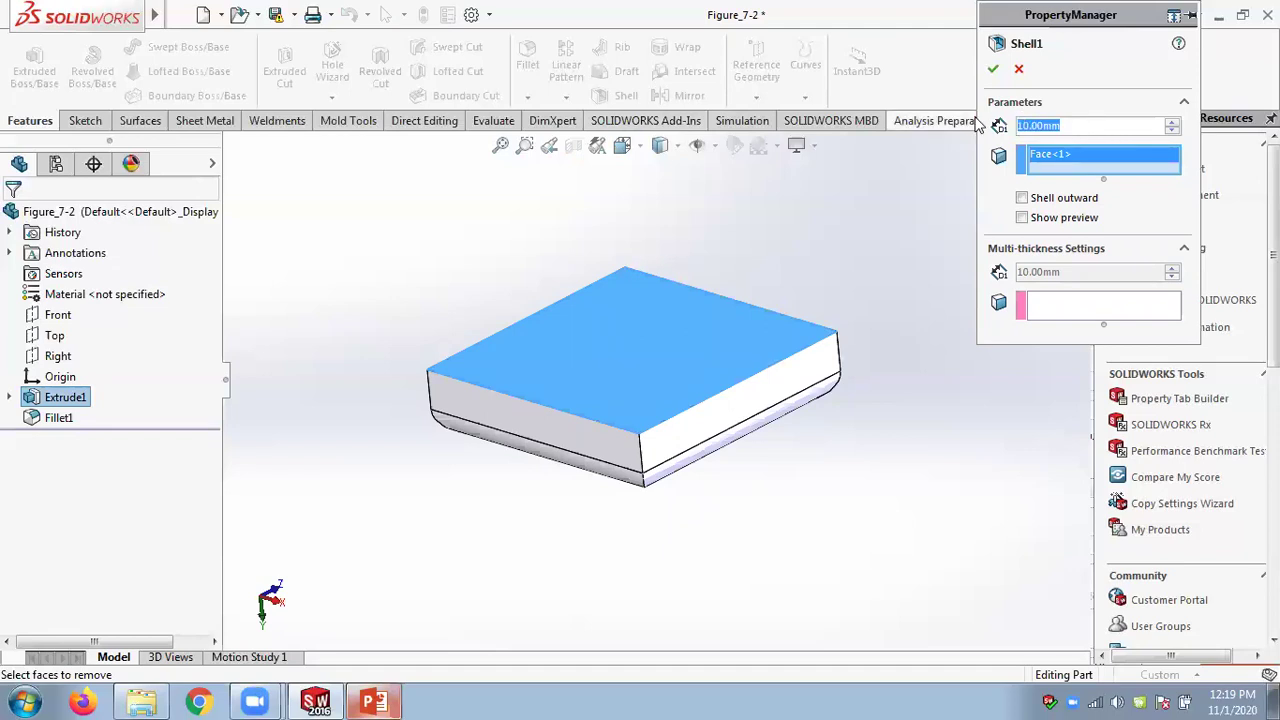
{"action": "type", "text": "3"}
{"action": "key", "text": "Return"}
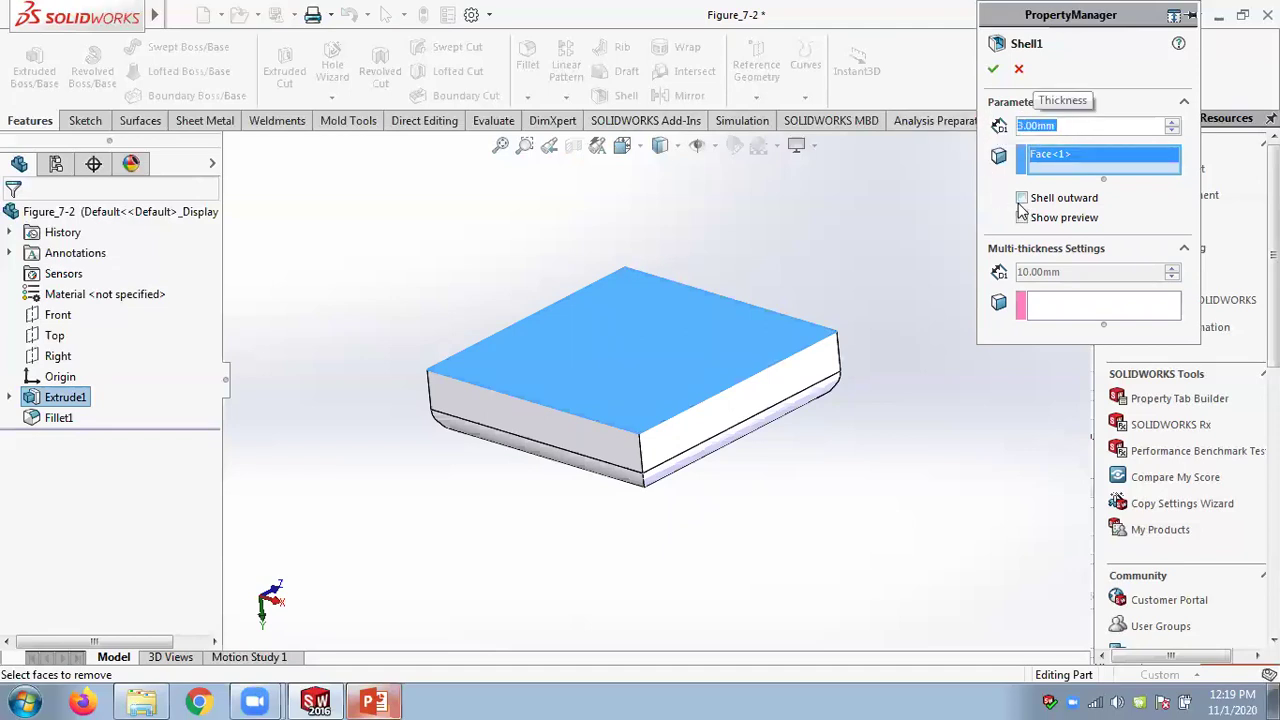
{"action": "left_click", "coordinate": [1021, 217]}
{"action": "middle_click_drag", "start_coordinate": [863, 266], "coordinate": [874, 304]}
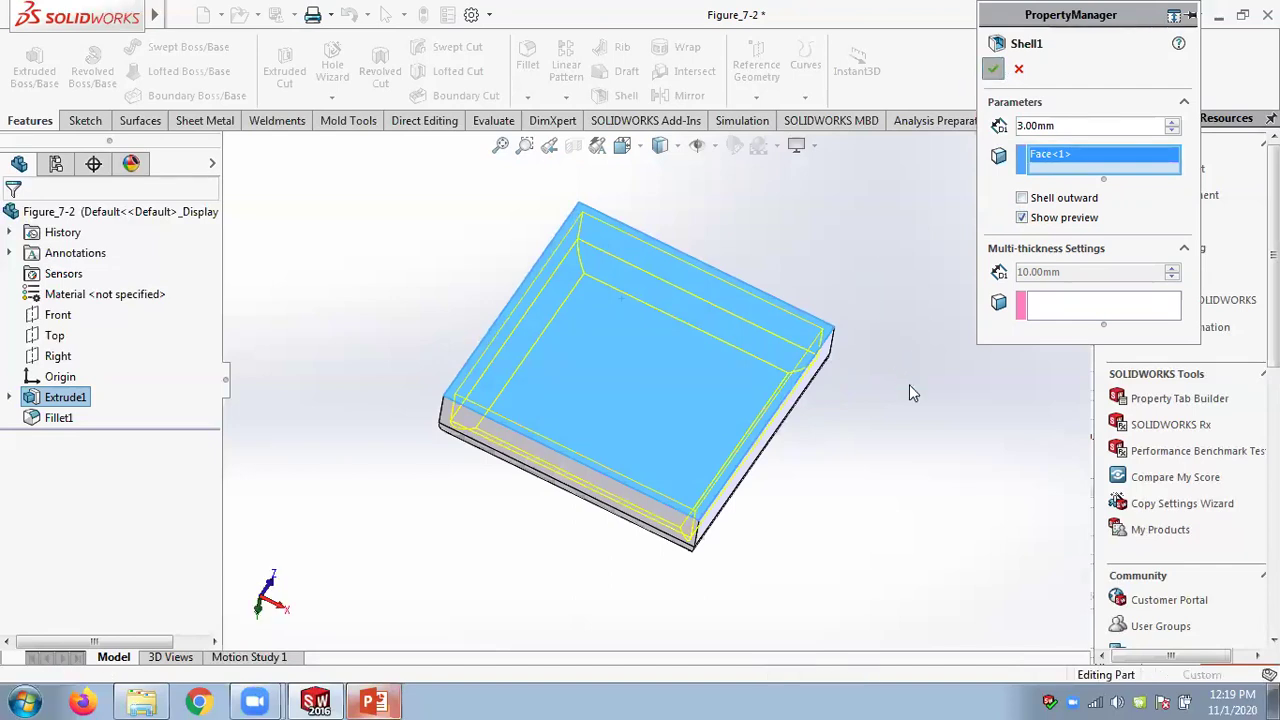
{"action": "key", "text": "Return"}
{"action": "middle_click_drag", "start_coordinate": [909, 391], "coordinate": [918, 268]}
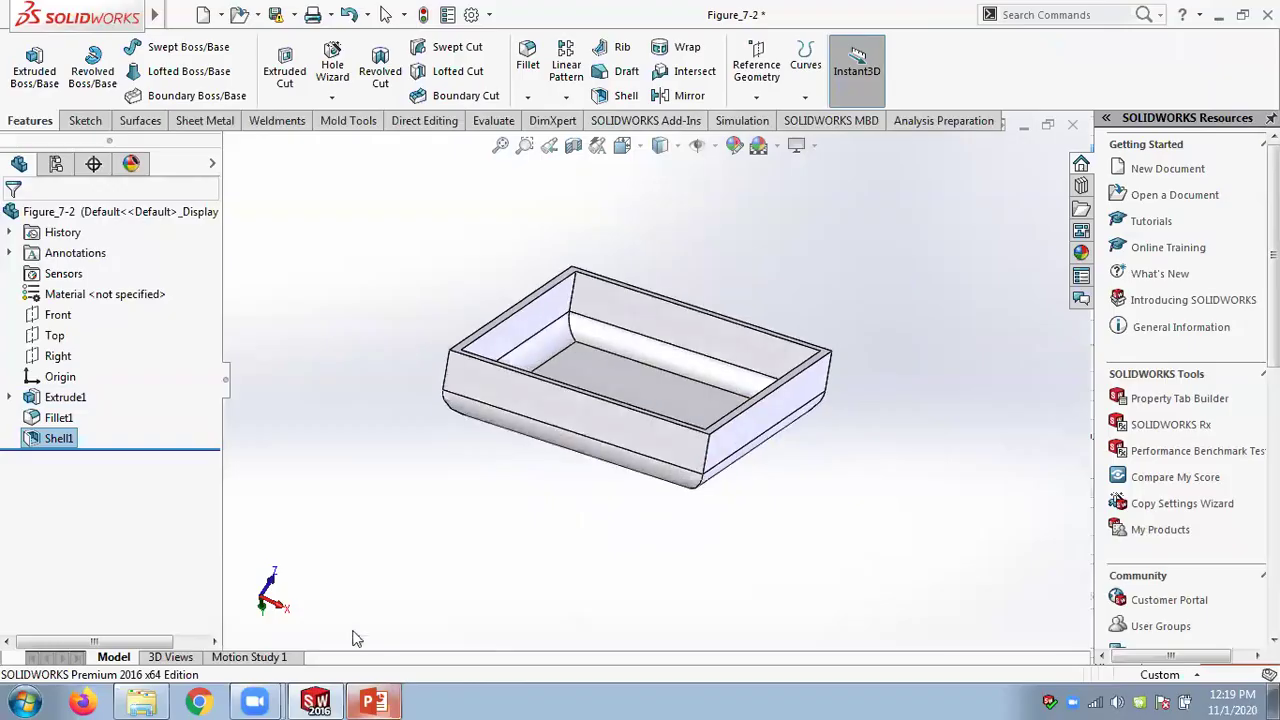
Check the shell figures on slide 40 in PowerPoint, and edit the shell in SOLIDWORKS to also remove one side face
{"action": "left_click", "coordinate": [374, 702]}
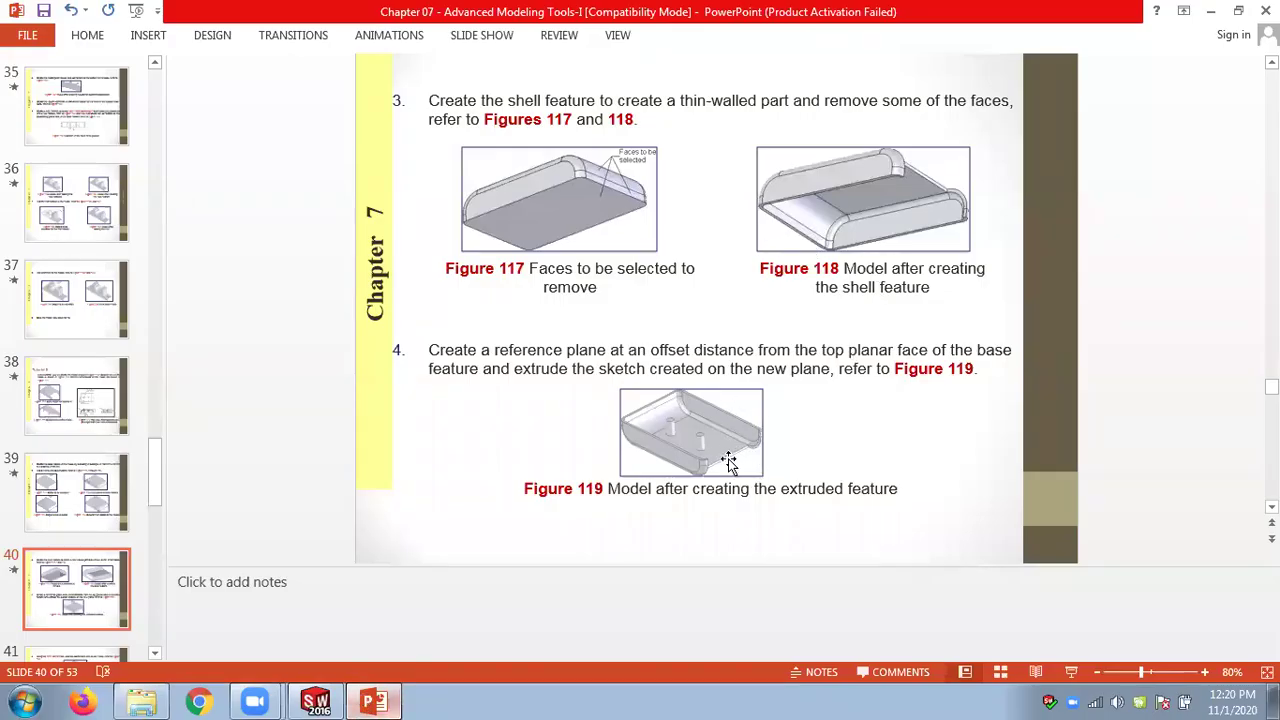
{"action": "left_click", "coordinate": [316, 701]}
{"action": "middle_click_drag", "start_coordinate": [422, 275], "coordinate": [410, 335]}
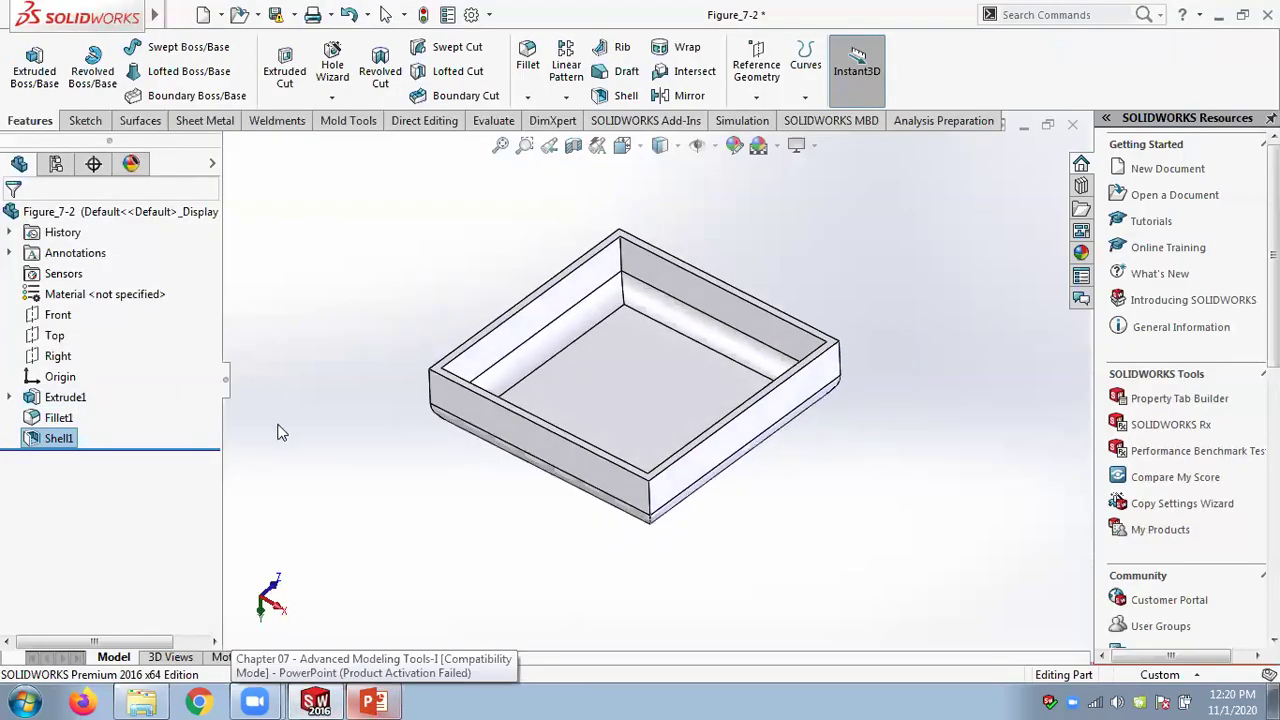
{"action": "right_click", "coordinate": [44, 438]}
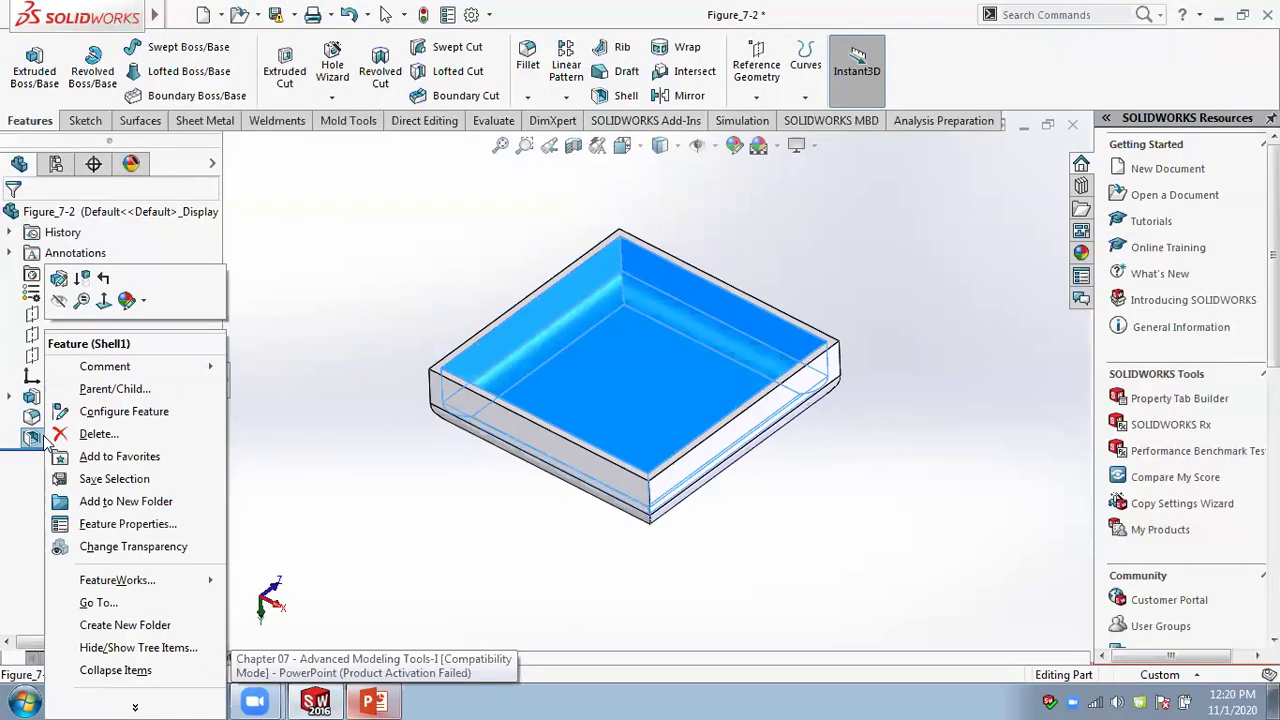
{"action": "left_click", "coordinate": [58, 280]}
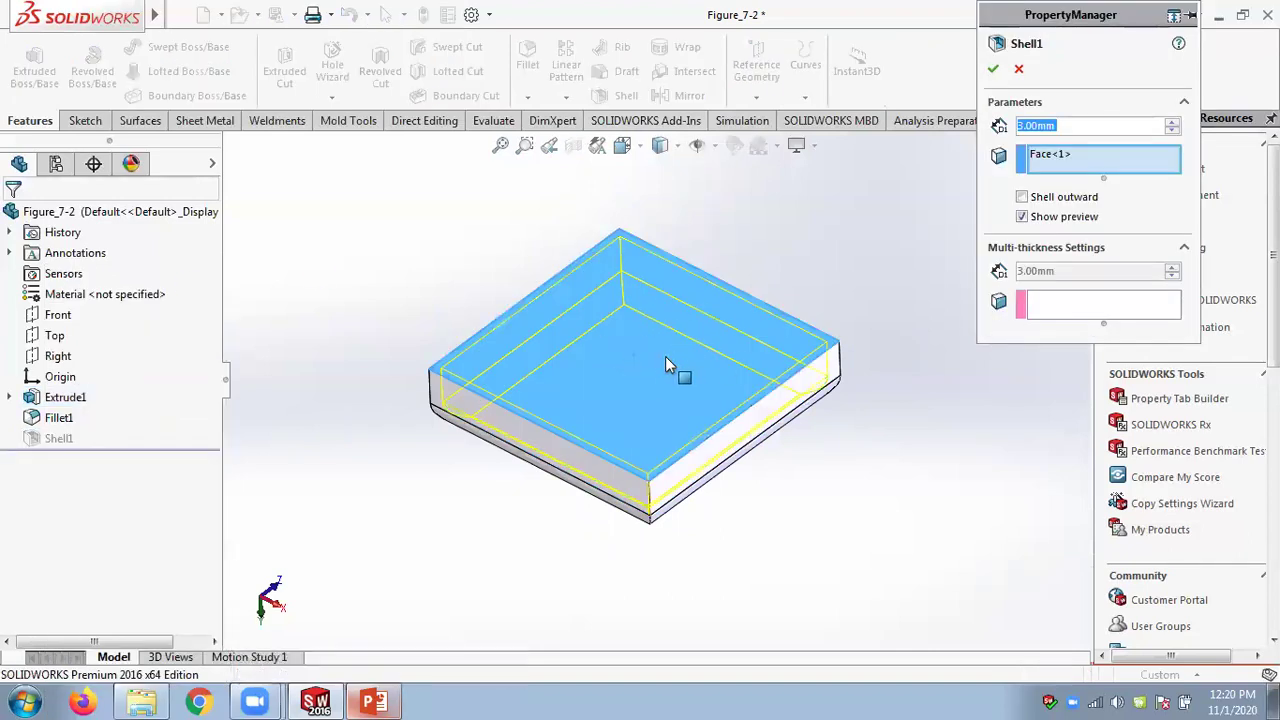
{"action": "left_click", "coordinate": [1095, 158]}
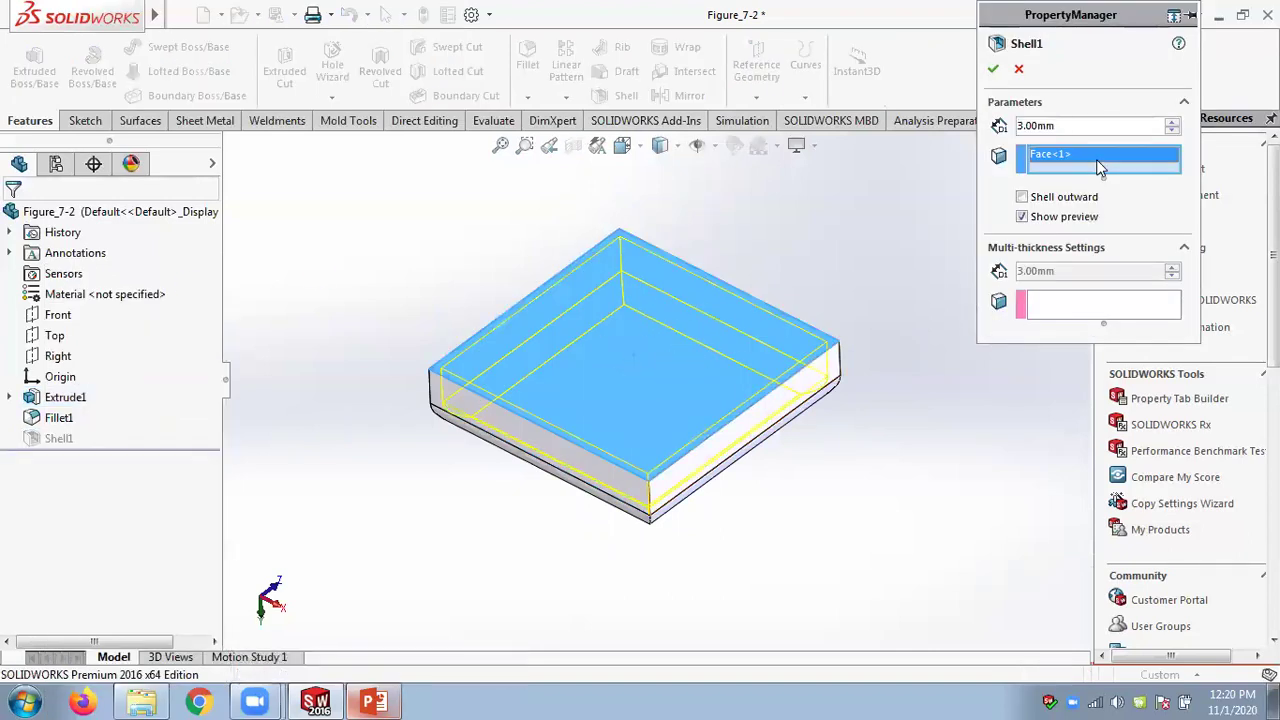
{"action": "left_click", "coordinate": [711, 455]}
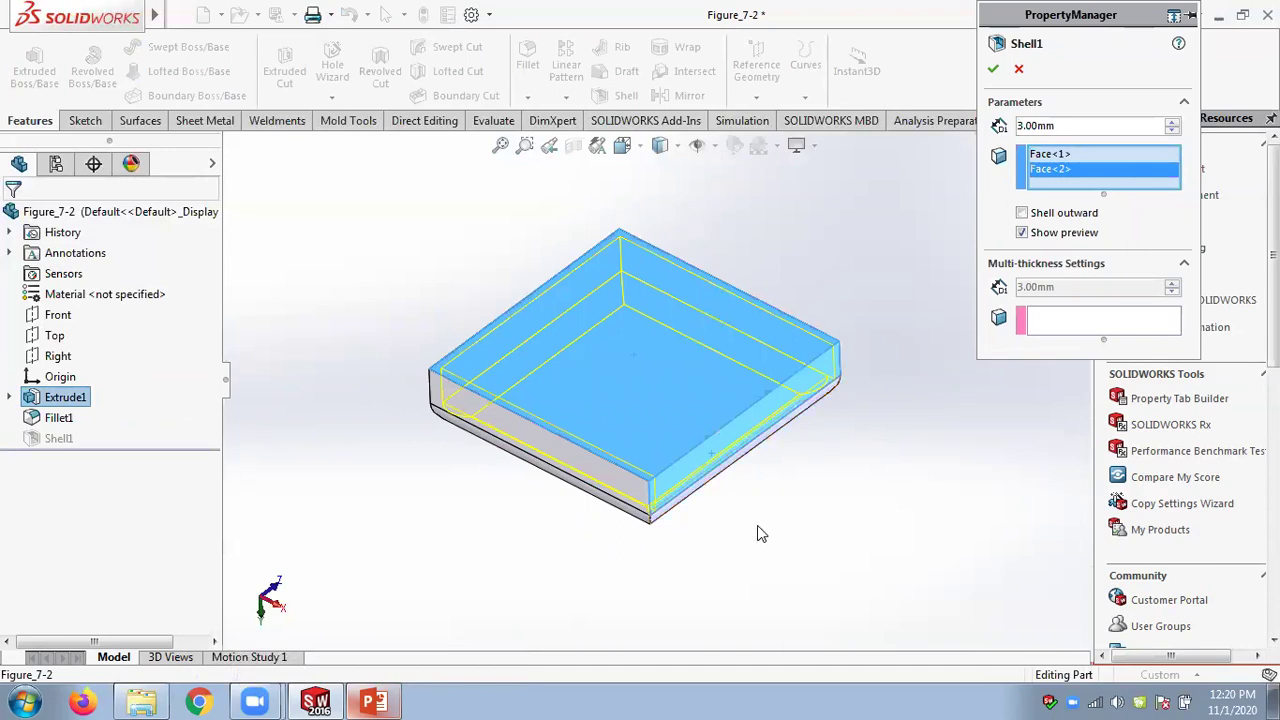
{"action": "scroll", "coordinate": [757, 533], "scroll_direction": "down", "scroll_amount": 2}
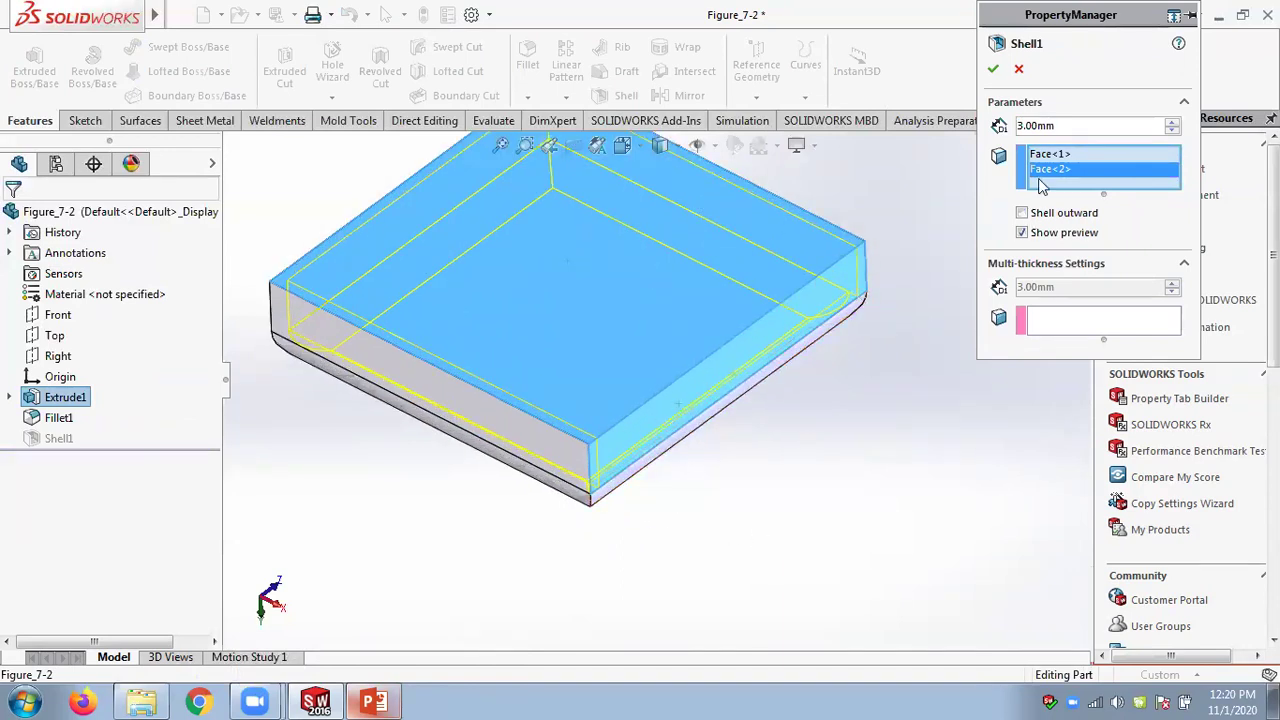
{"action": "left_click", "coordinate": [993, 68]}
{"action": "middle_click_drag", "start_coordinate": [949, 363], "coordinate": [930, 345]}
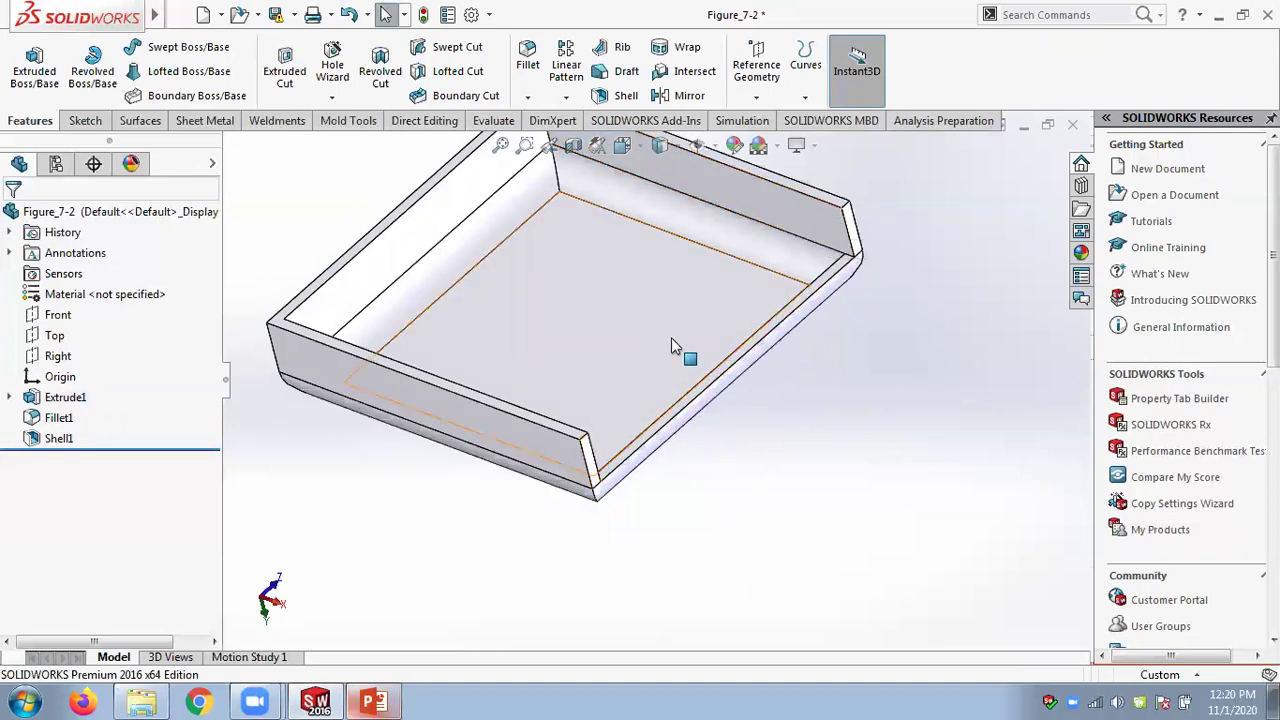
Try to remove the fillet face below the open side in the shell as well, and take that face out of the selection
{"action": "right_click", "coordinate": [62, 438]}
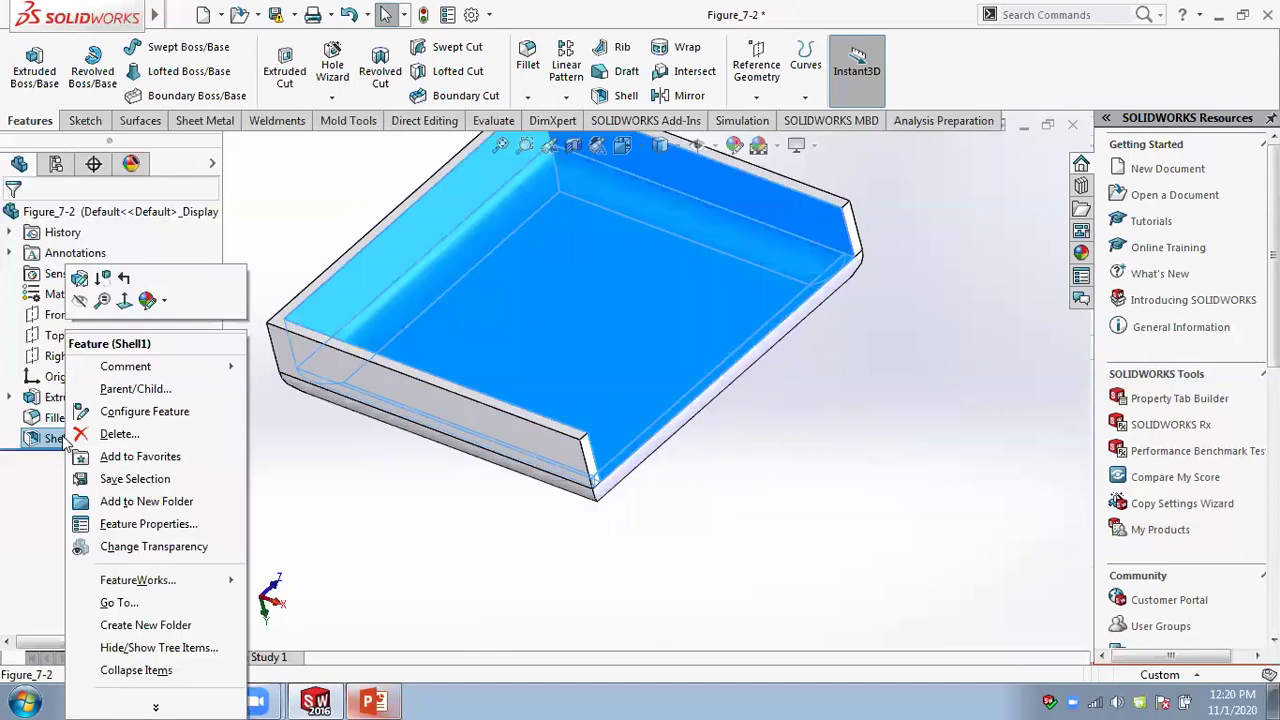
{"action": "left_click", "coordinate": [102, 278]}
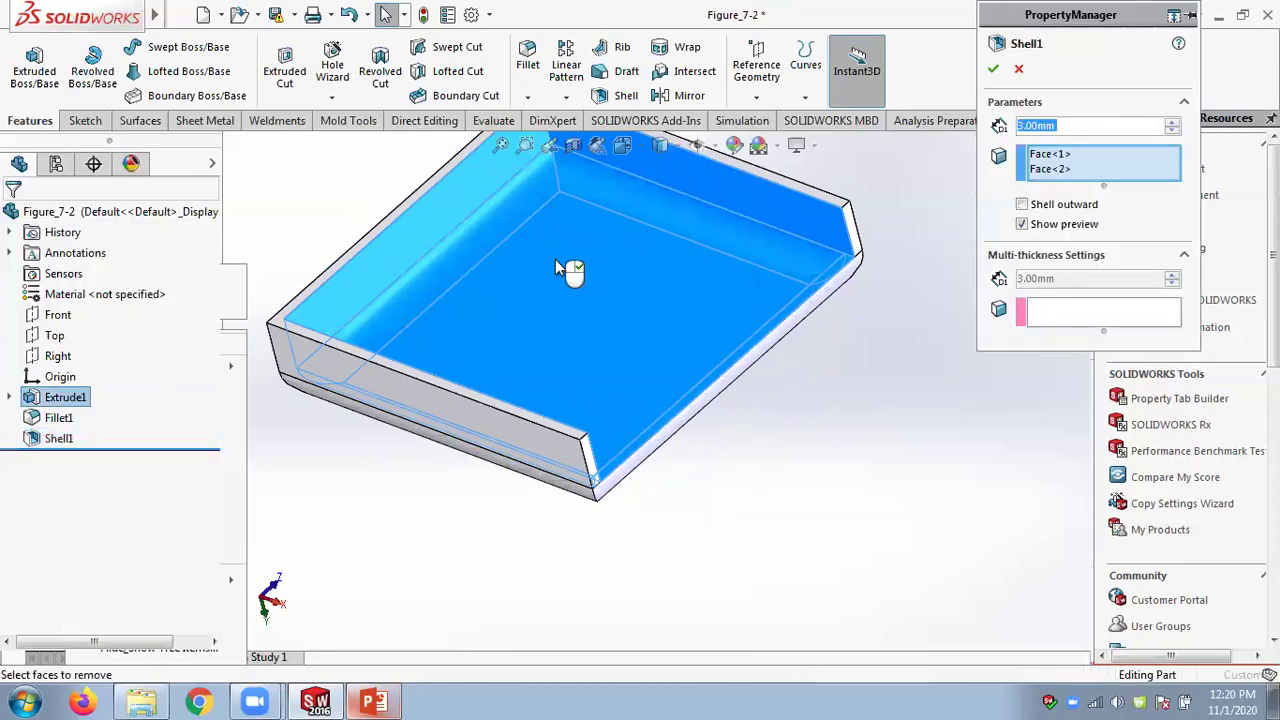
{"action": "left_click", "coordinate": [638, 472]}
{"action": "middle_click_drag", "start_coordinate": [803, 437], "coordinate": [780, 352]}
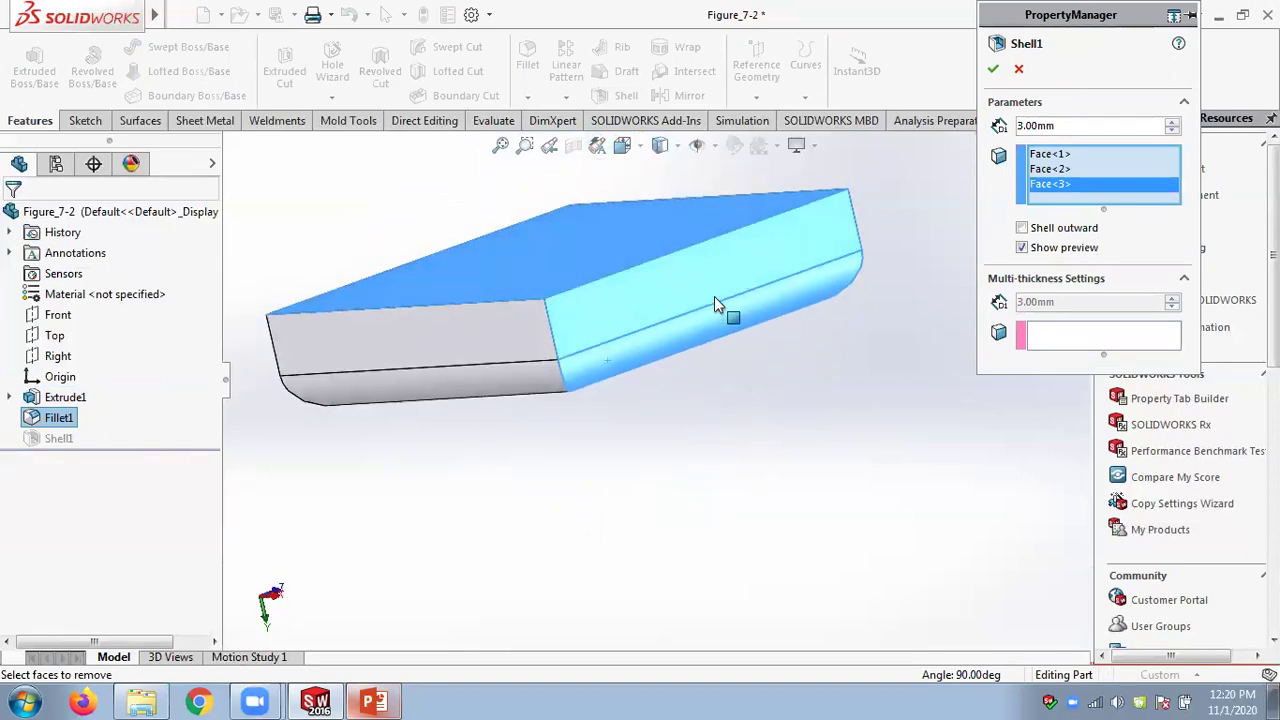
{"action": "left_click", "coordinate": [993, 68]}
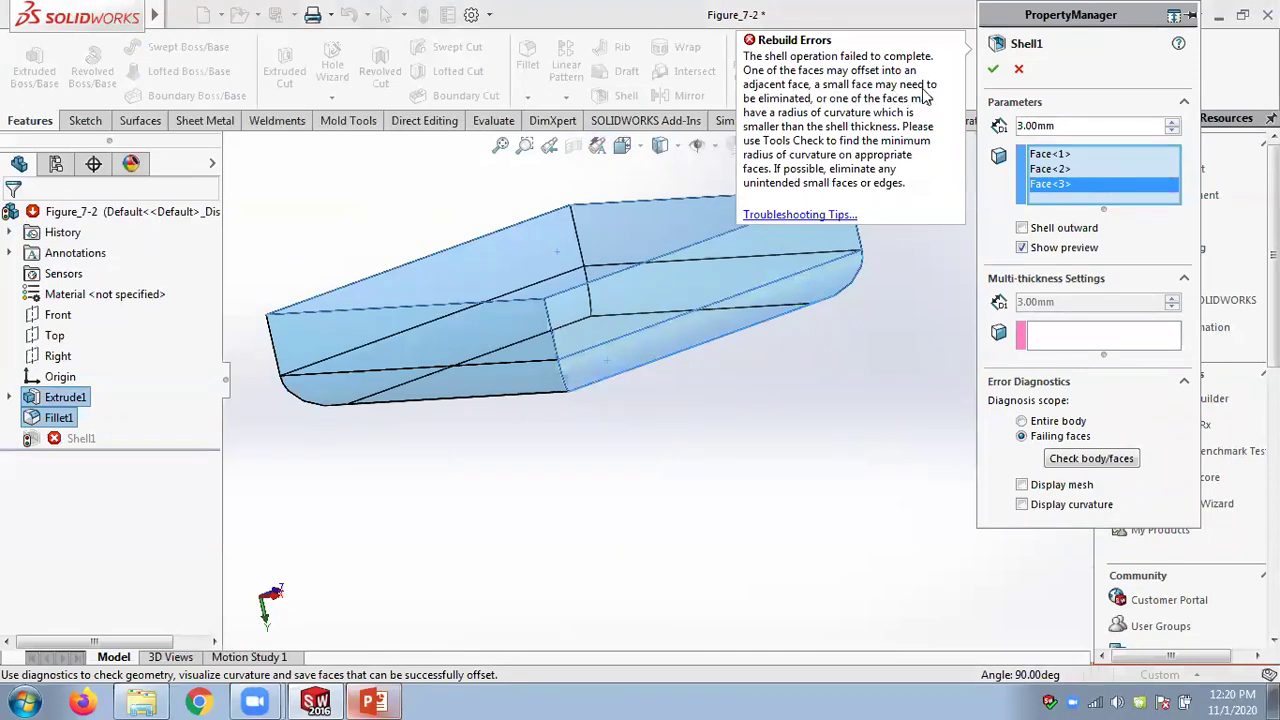
{"action": "right_click", "coordinate": [1047, 187]}
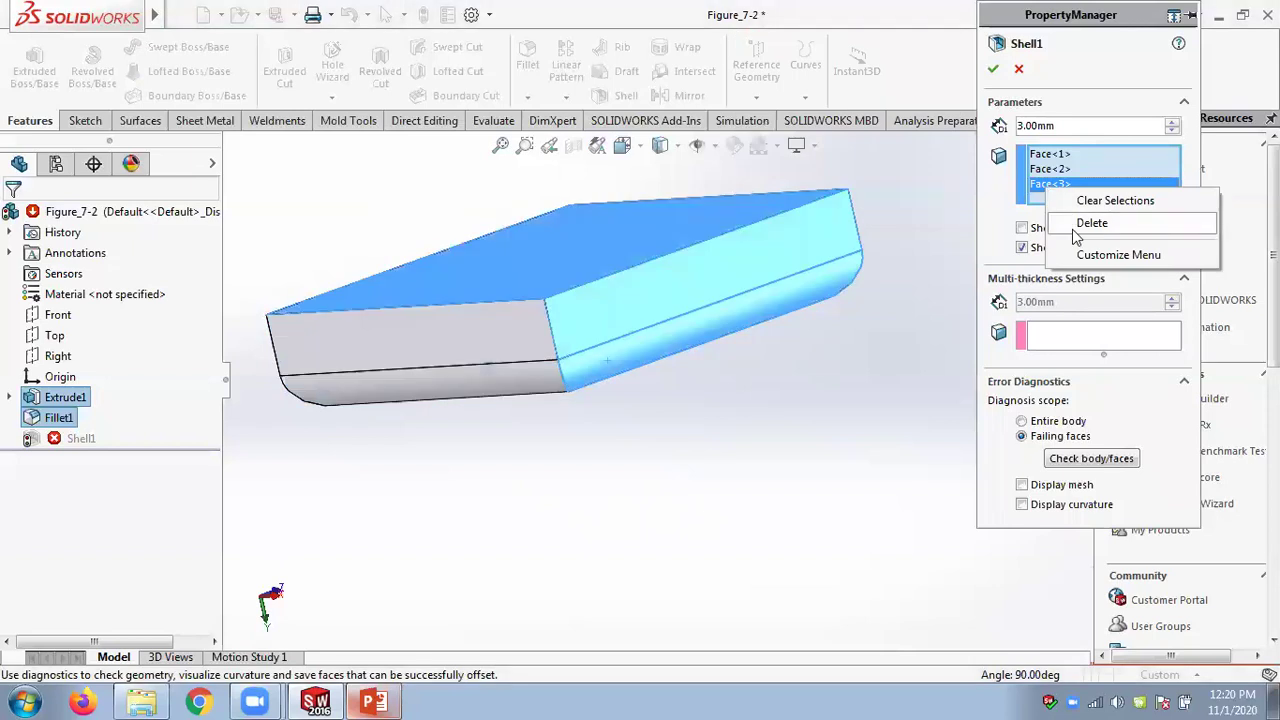
{"action": "left_click", "coordinate": [1080, 225]}
{"action": "mouse_move", "coordinate": [723, 394]}
{"action": "middle_mouse_down"}
{"action": "mouse_move", "coordinate": [737, 298]}
{"action": "mouse_move", "coordinate": [737, 434]}
{"action": "mouse_move", "coordinate": [731, 403]}
{"action": "middle_mouse_up"}
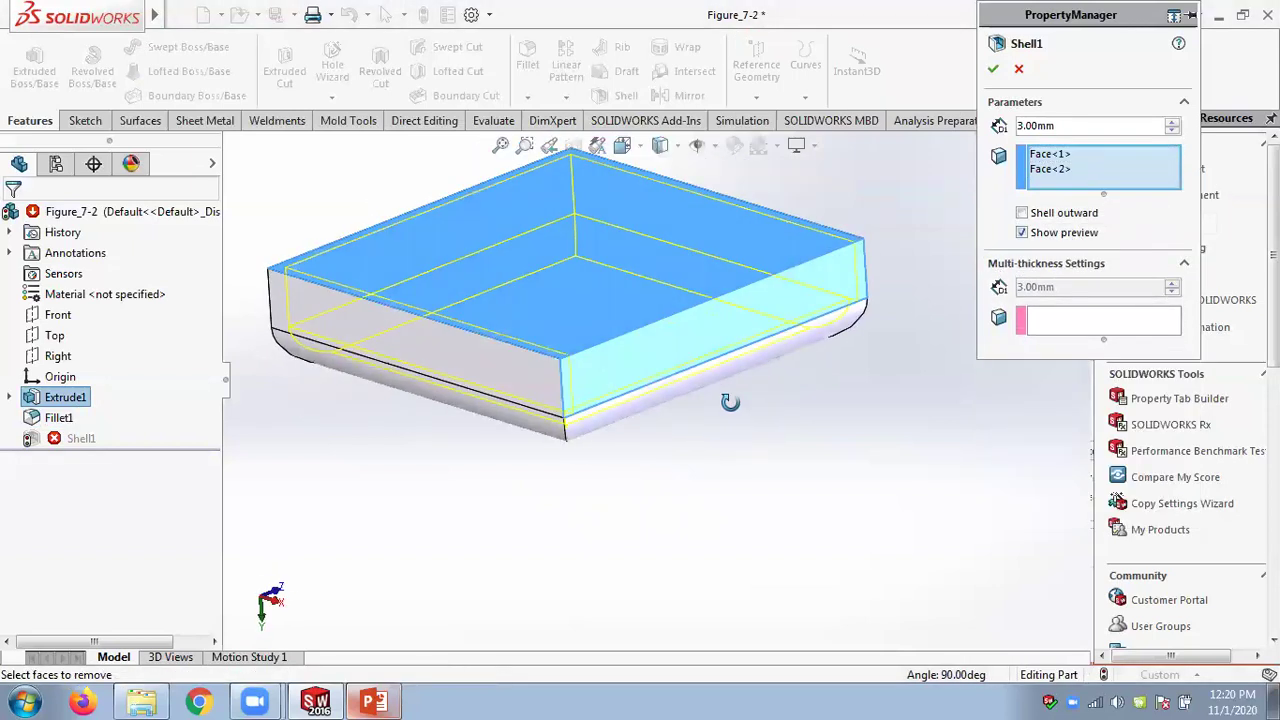
Add the flat side face adjacent to the open side to the shell's removed faces and apply the edit
{"action": "left_click", "coordinate": [515, 367]}
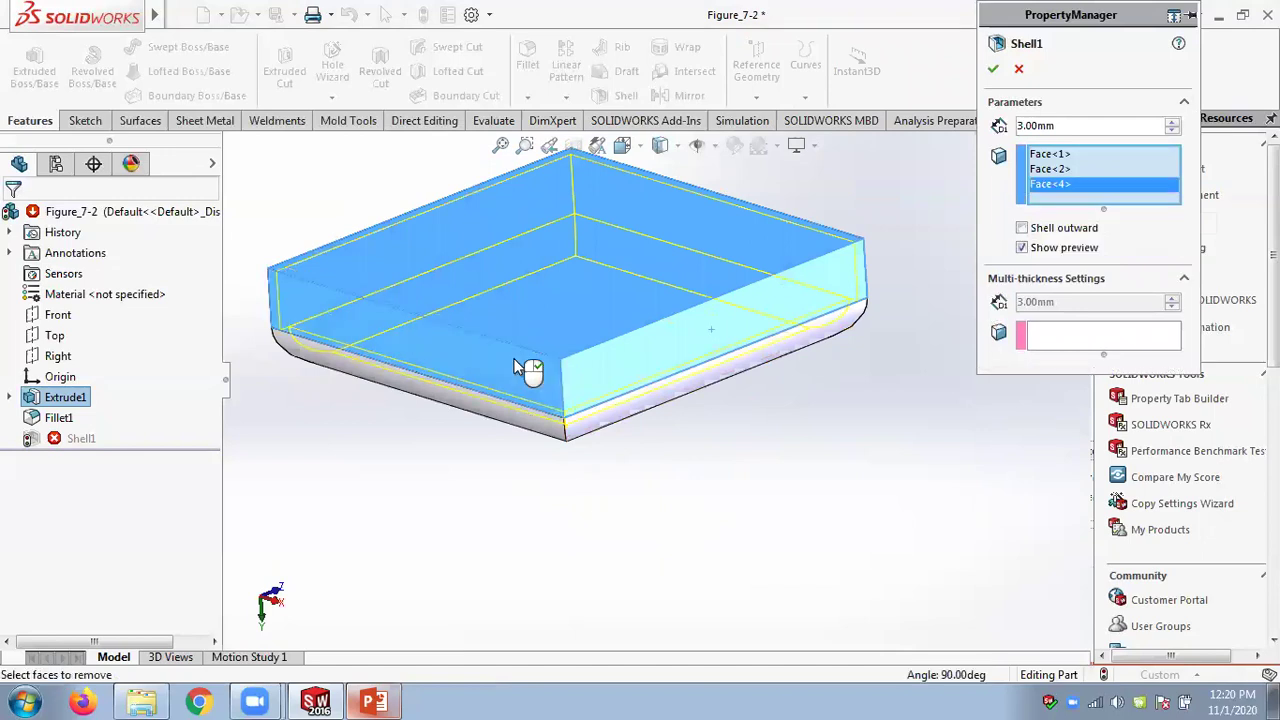
{"action": "left_click", "coordinate": [994, 69]}
{"action": "middle_click_drag", "start_coordinate": [936, 342], "coordinate": [956, 395]}
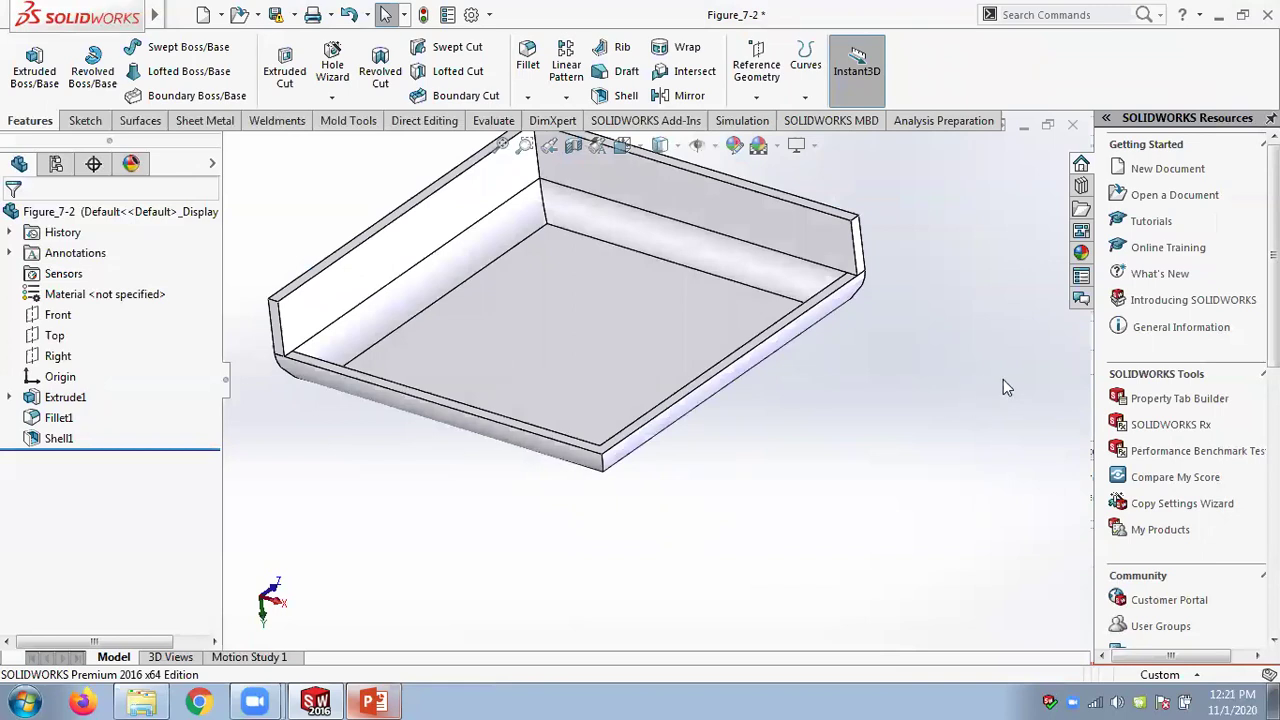
{"action": "key", "text": "z"}
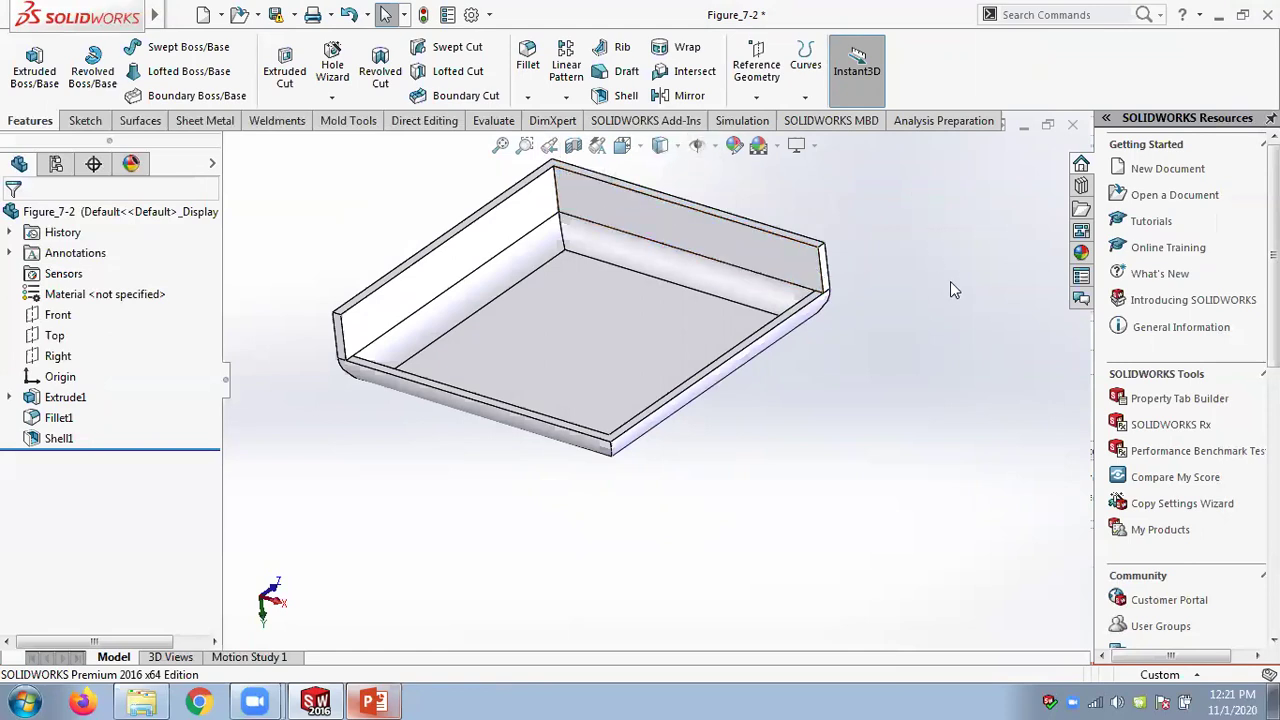
Switch to PowerPoint and look back from slide 40 through the Tutorial 2 overview to slide 37
{"action": "key", "text": "alt+Tab"}
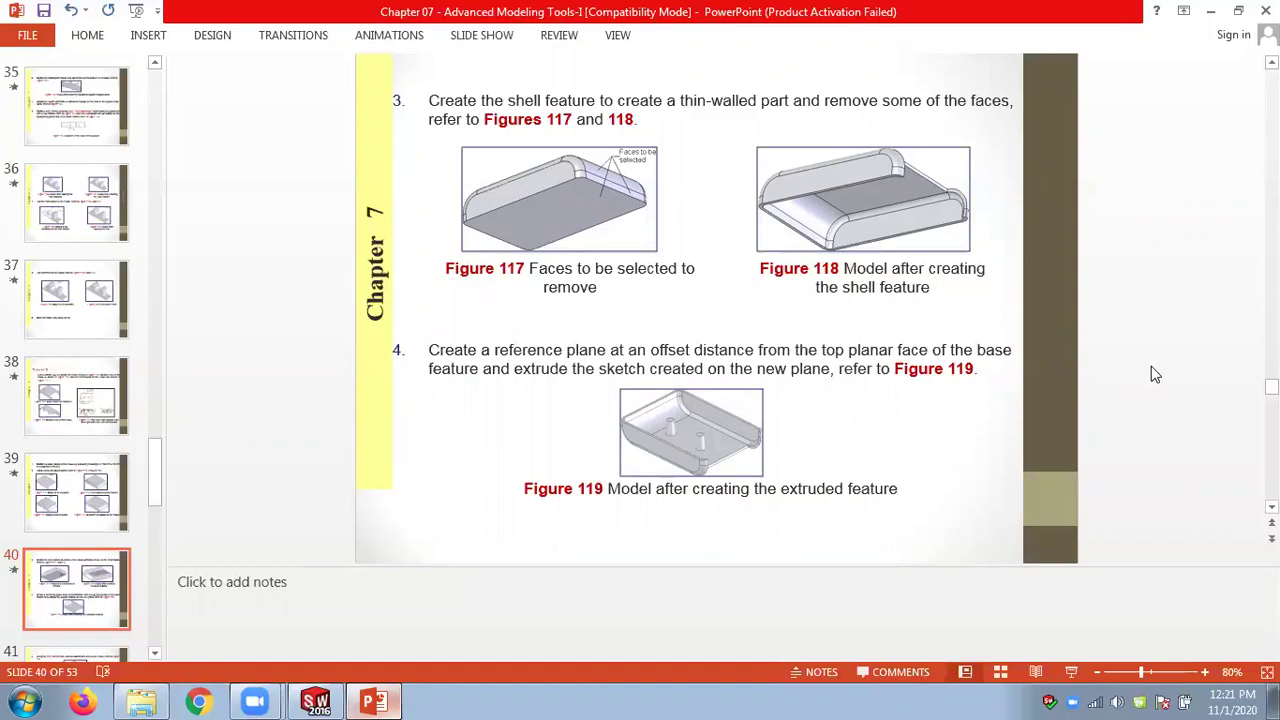
{"action": "scroll", "coordinate": [1151, 373], "scroll_direction": "up", "scroll_amount": 2}
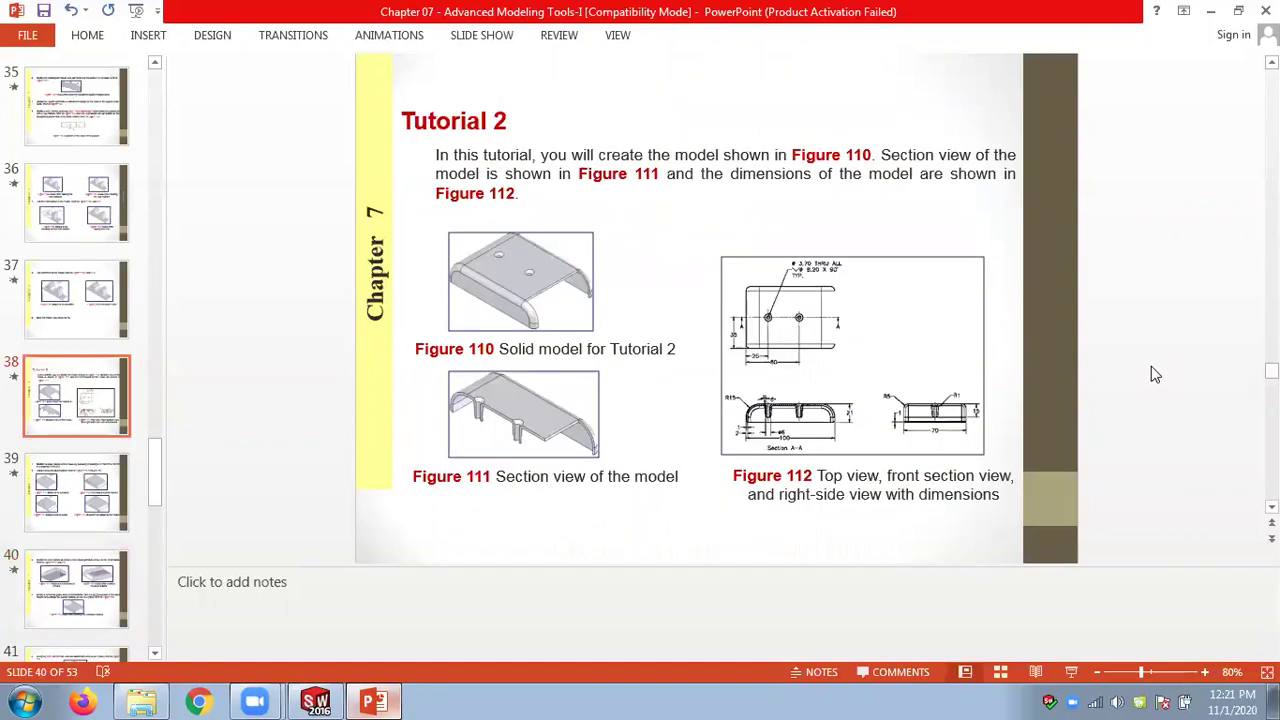
{"action": "scroll", "coordinate": [1151, 373], "scroll_direction": "up", "scroll_amount": 1}
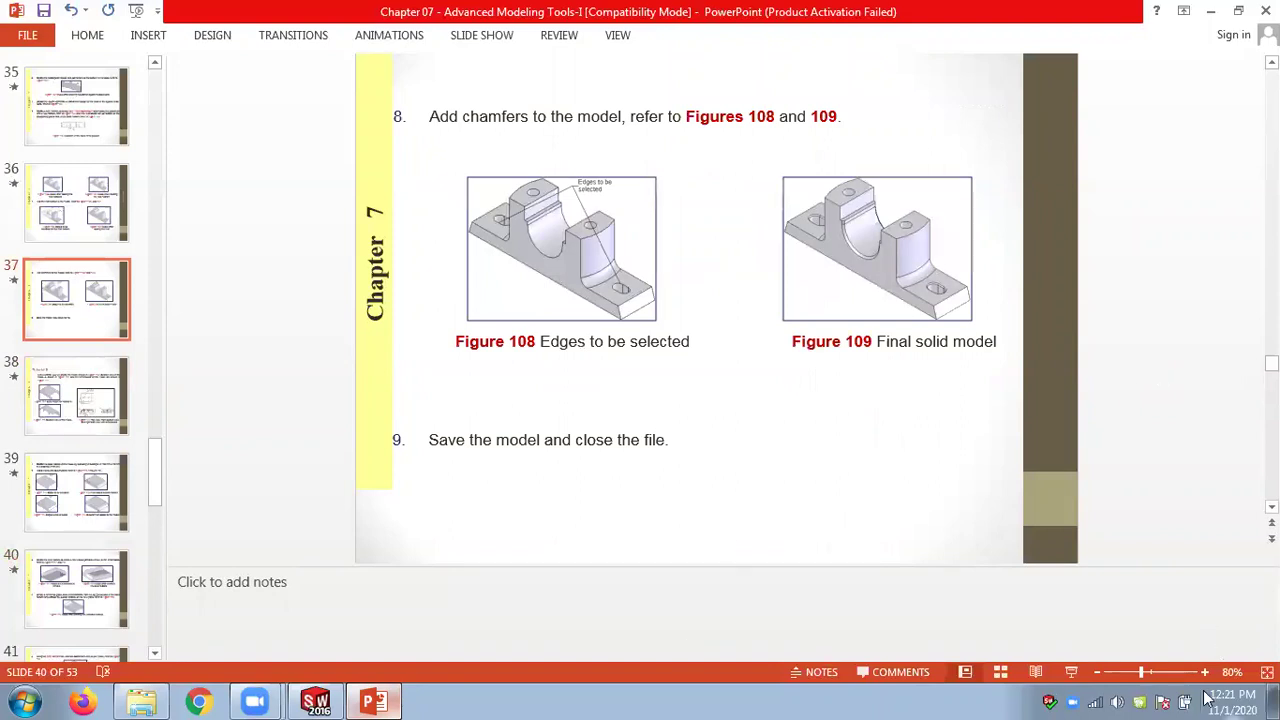
{"action": "left_click", "coordinate": [1117, 702]}
{"action": "left_click_drag", "start_coordinate": [1106, 485], "coordinate": [1106, 523]}
Switch to SOLIDWORKS, open the shell for editing, and clear all of its faces to remove
{"action": "left_click", "coordinate": [316, 702]}
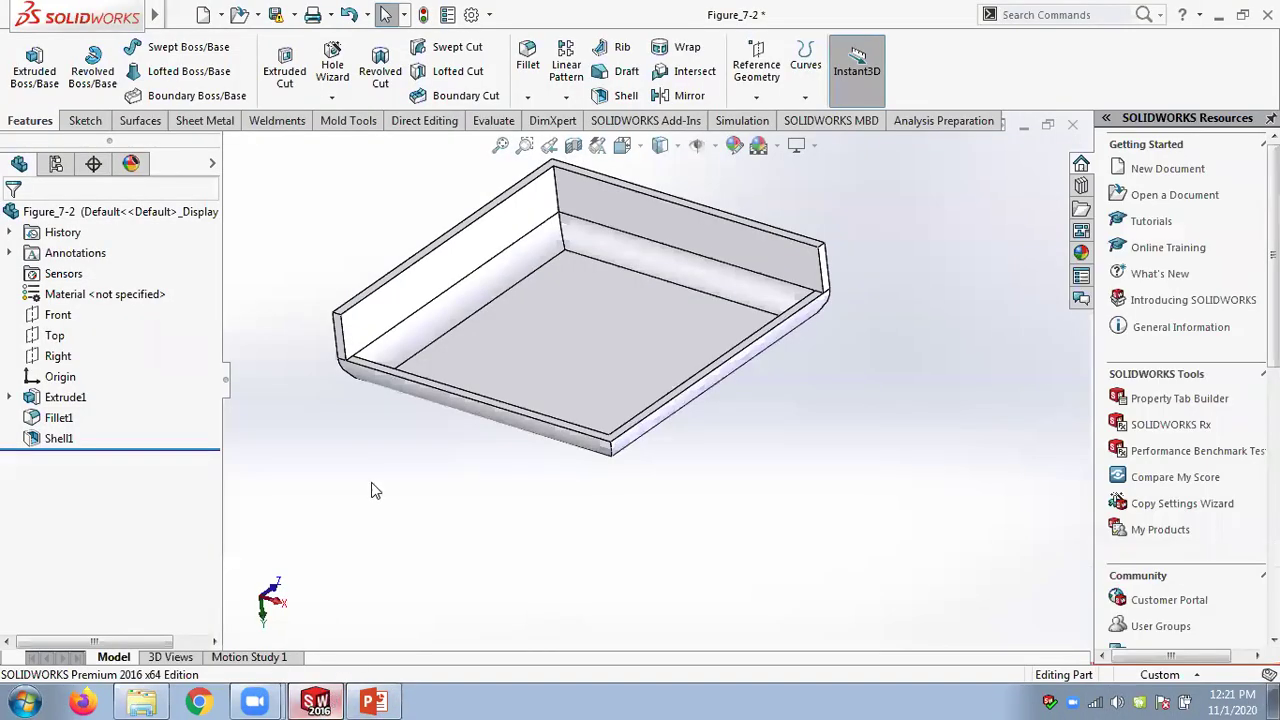
{"action": "right_click", "coordinate": [60, 440]}
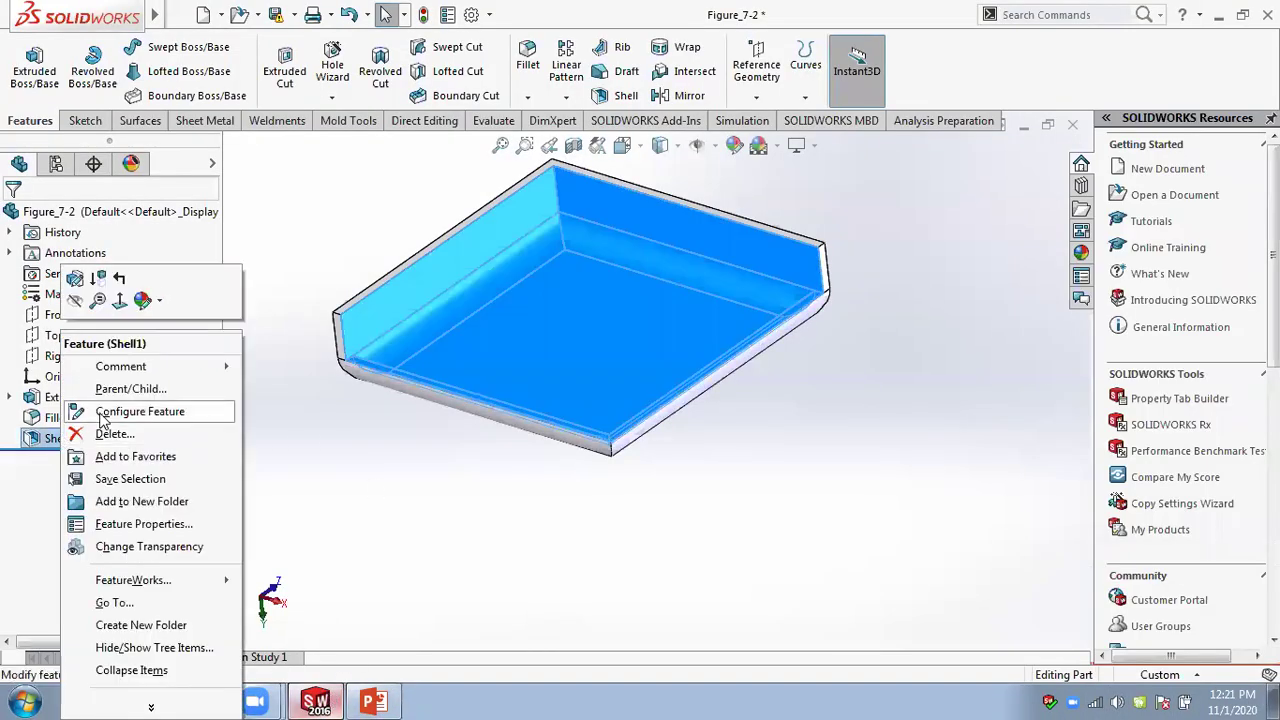
{"action": "left_click", "coordinate": [76, 300]}
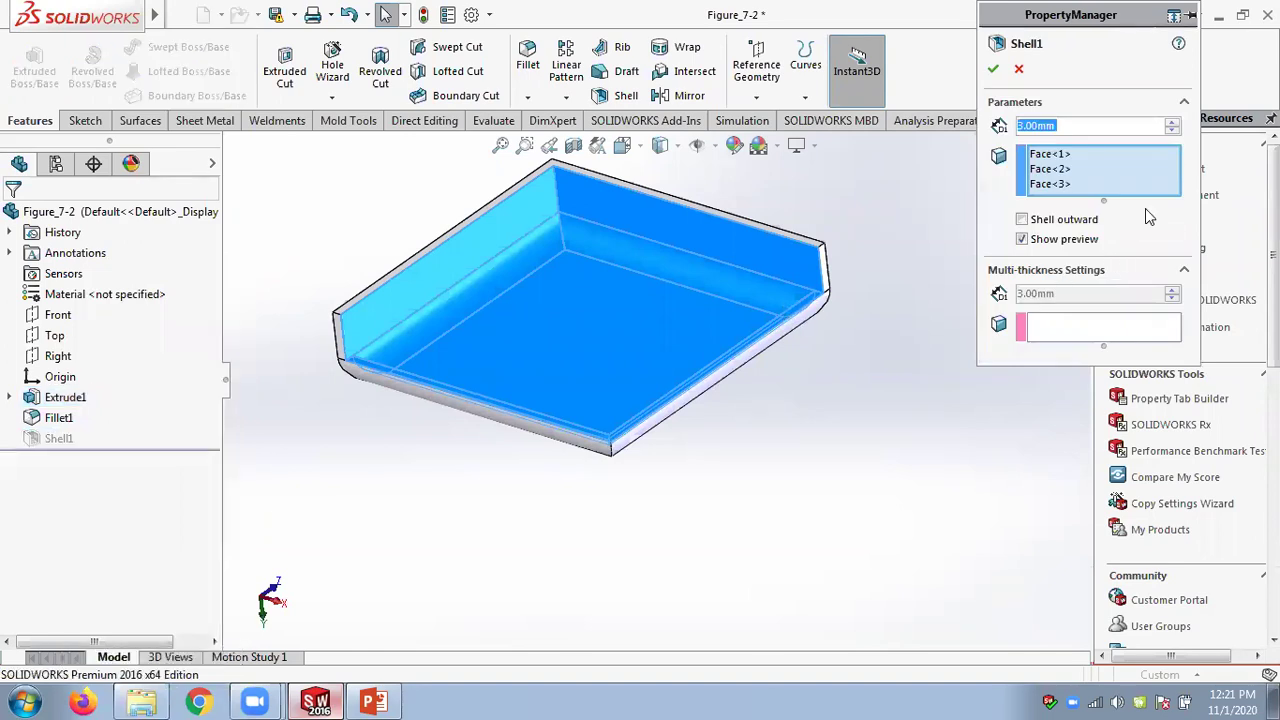
{"action": "right_click", "coordinate": [1110, 168]}
{"action": "left_click", "coordinate": [1148, 180]}
Set the shell to remove the large flat face and three of the four flat side faces, and inspect the part
{"action": "left_click", "coordinate": [564, 259]}
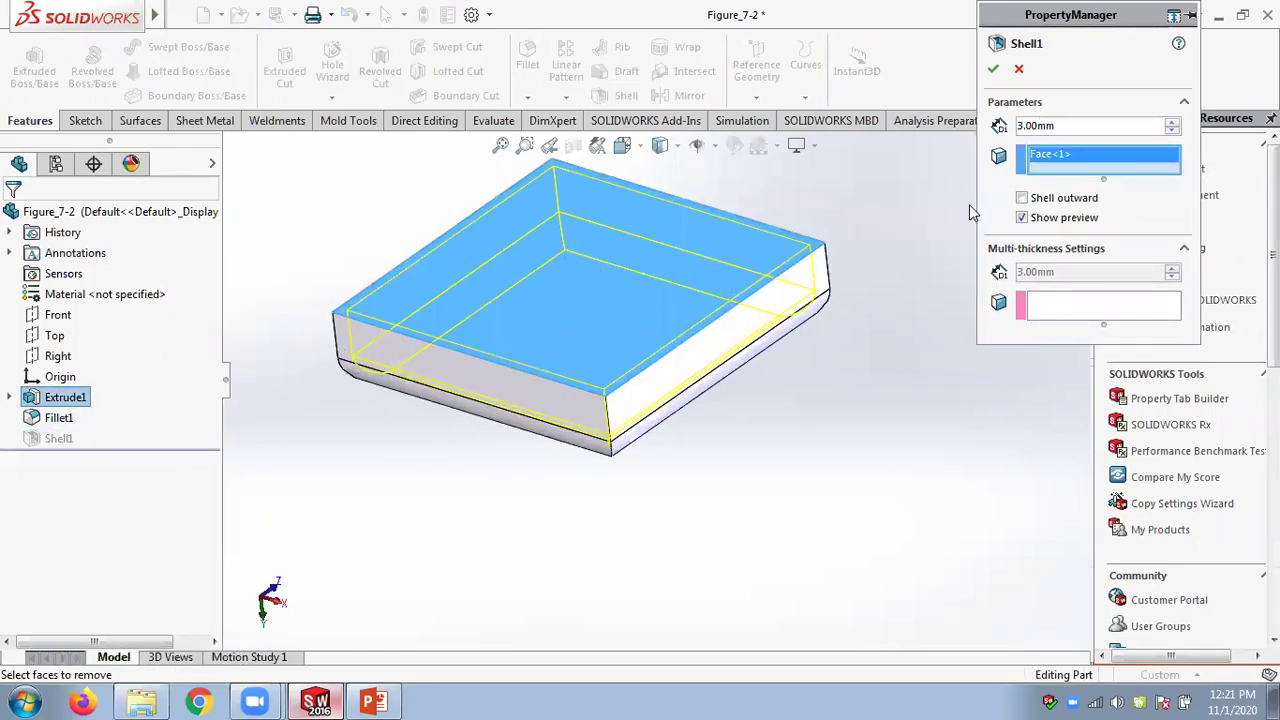
{"action": "left_click", "coordinate": [651, 385]}
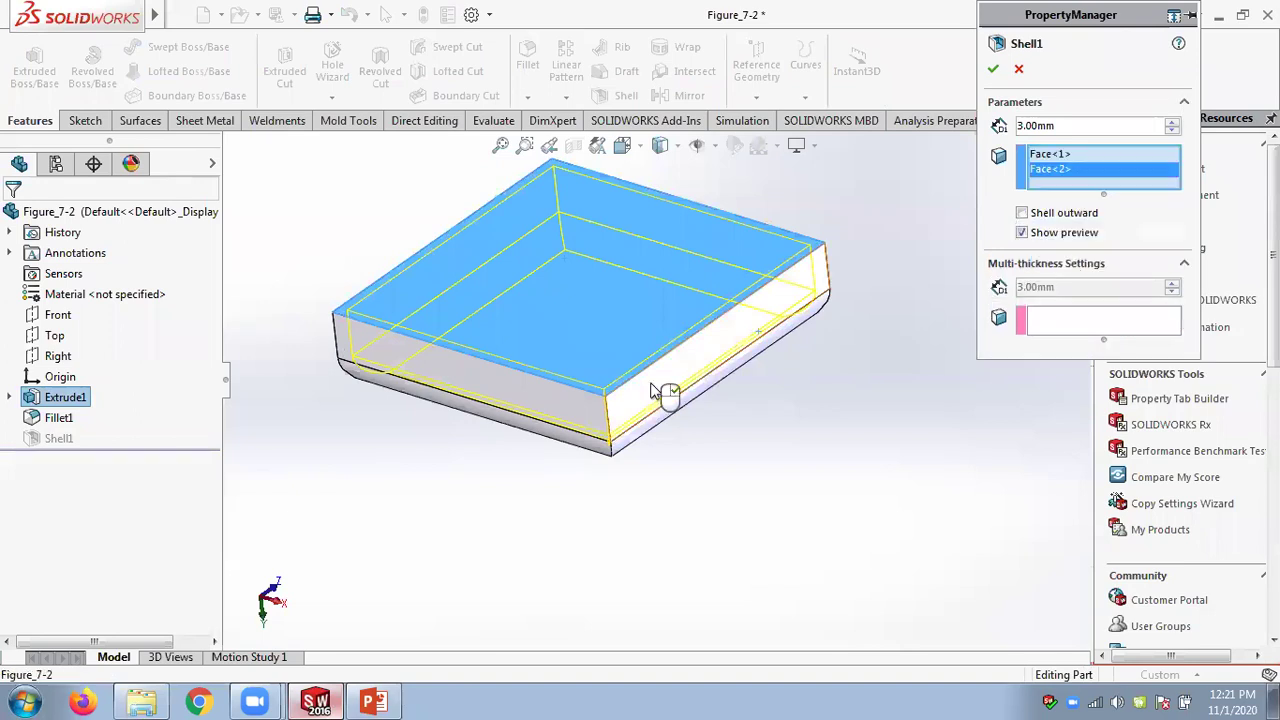
{"action": "left_click", "coordinate": [585, 410]}
{"action": "middle_click_drag", "start_coordinate": [935, 446], "coordinate": [837, 514]}
{"action": "left_click", "coordinate": [714, 331]}
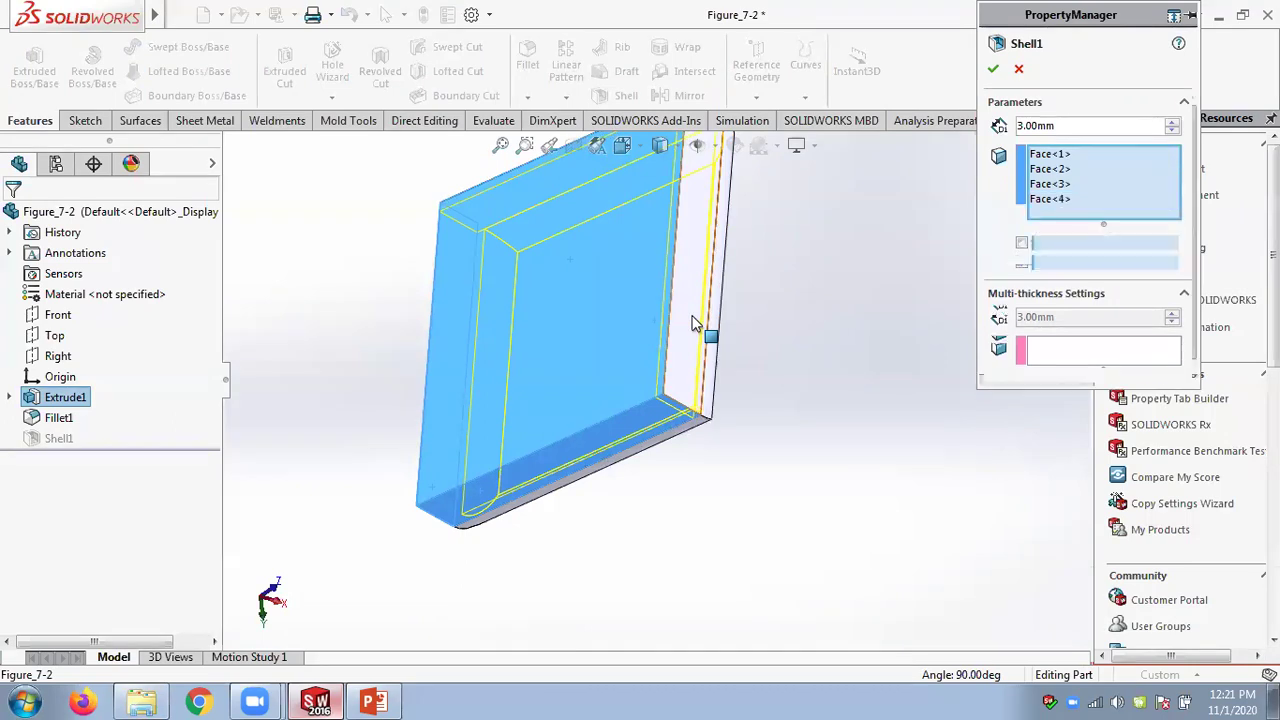
{"action": "left_click", "coordinate": [993, 68]}
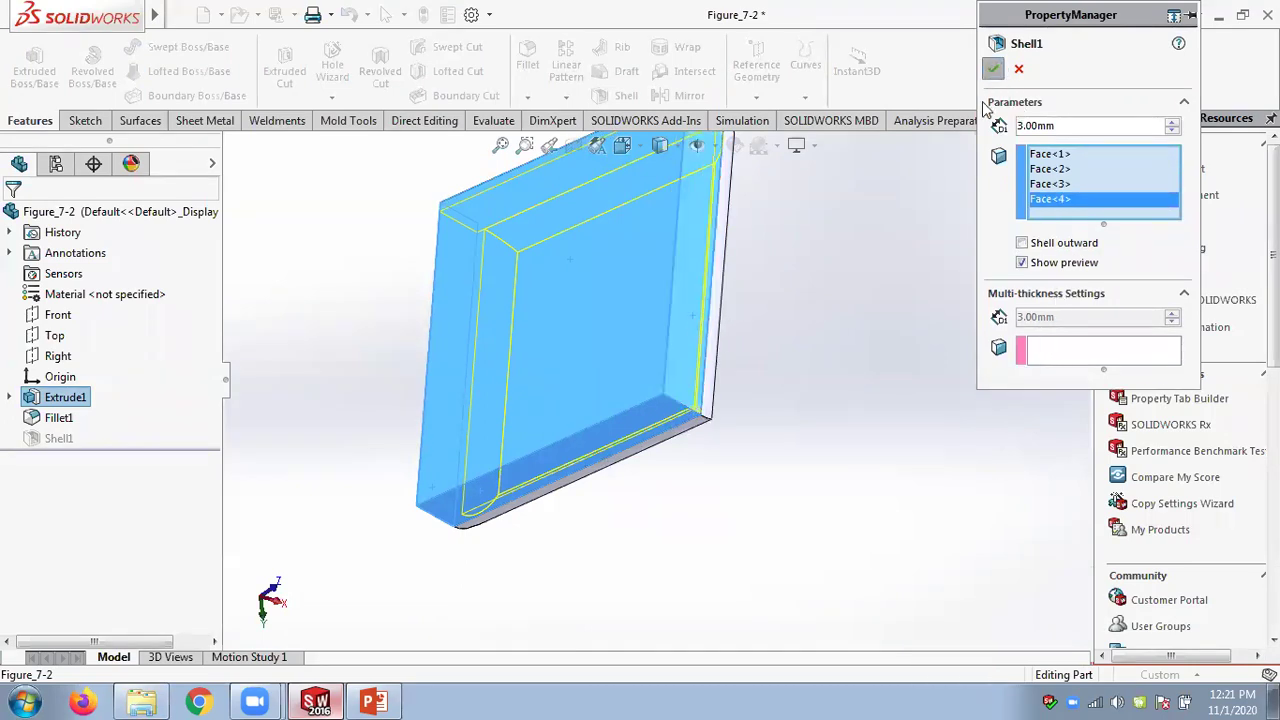
{"action": "middle_click_drag", "start_coordinate": [836, 418], "coordinate": [964, 260]}
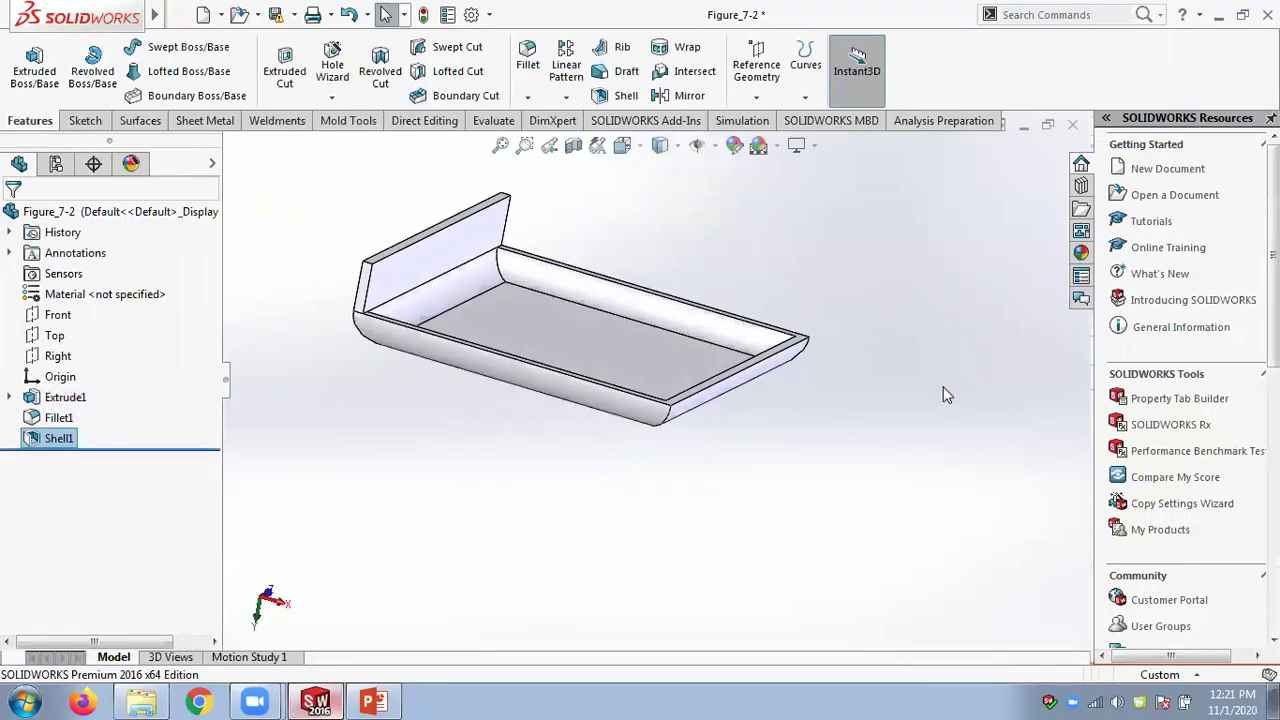
{"action": "scroll", "coordinate": [671, 420], "scroll_direction": "down", "scroll_amount": 2}
{"action": "scroll", "coordinate": [425, 337], "scroll_direction": "down", "scroll_amount": 2}
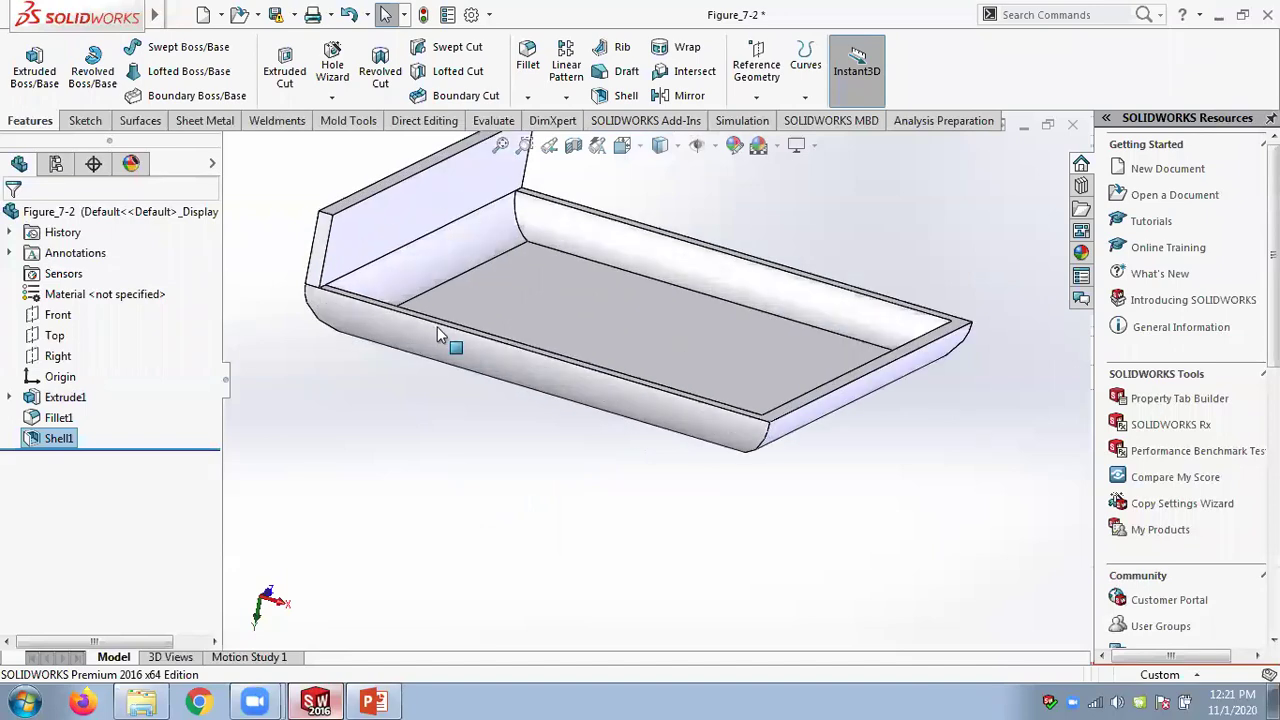
{"action": "mouse_move", "coordinate": [414, 477]}
{"action": "middle_mouse_down"}
{"action": "mouse_move", "coordinate": [423, 471]}
{"action": "mouse_move", "coordinate": [394, 488]}
{"action": "middle_mouse_up"}
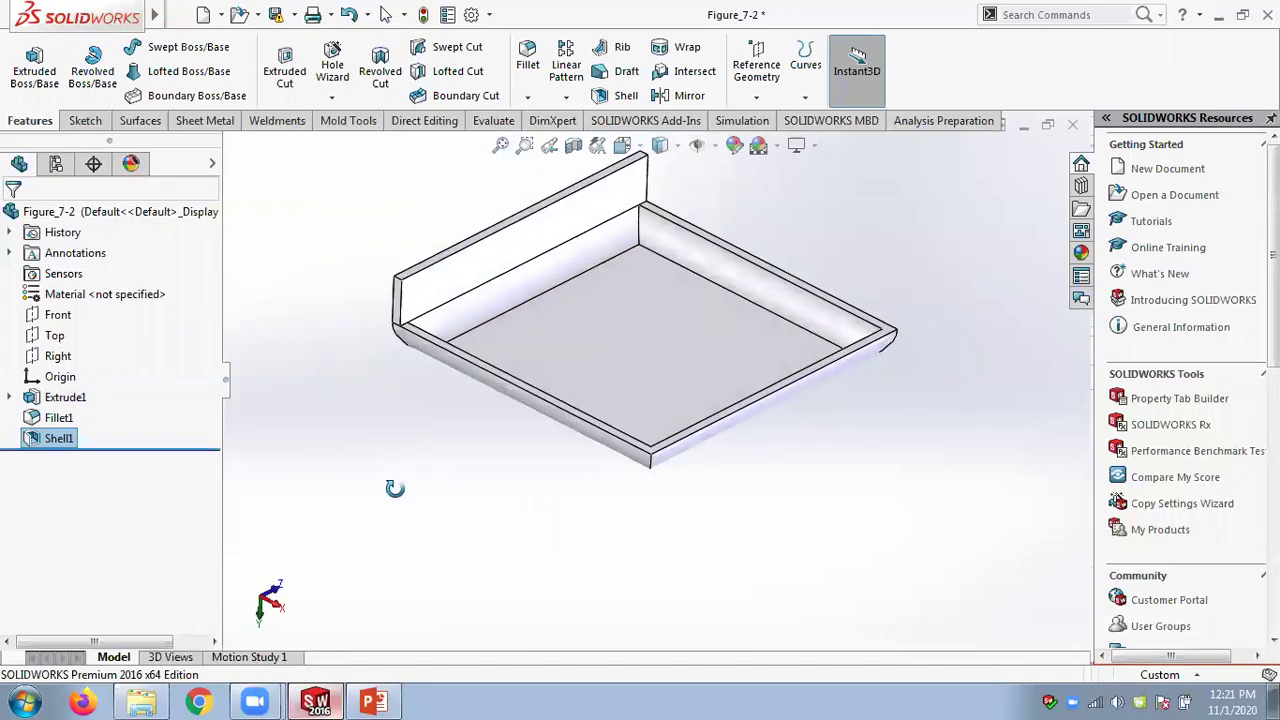
Edit the shell again, clearing its face selections and picking only the large flat face for removal
{"action": "right_click", "coordinate": [67, 445]}
{"action": "left_click", "coordinate": [86, 285]}
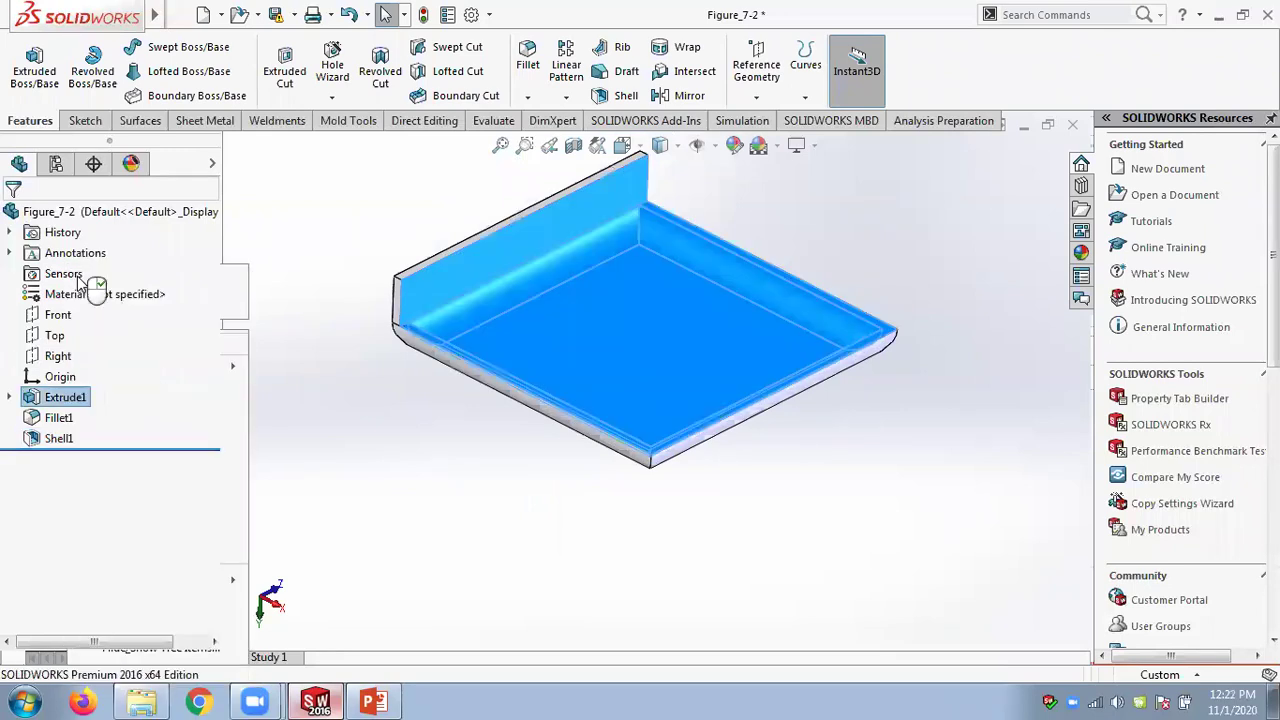
{"action": "right_click", "coordinate": [1110, 172]}
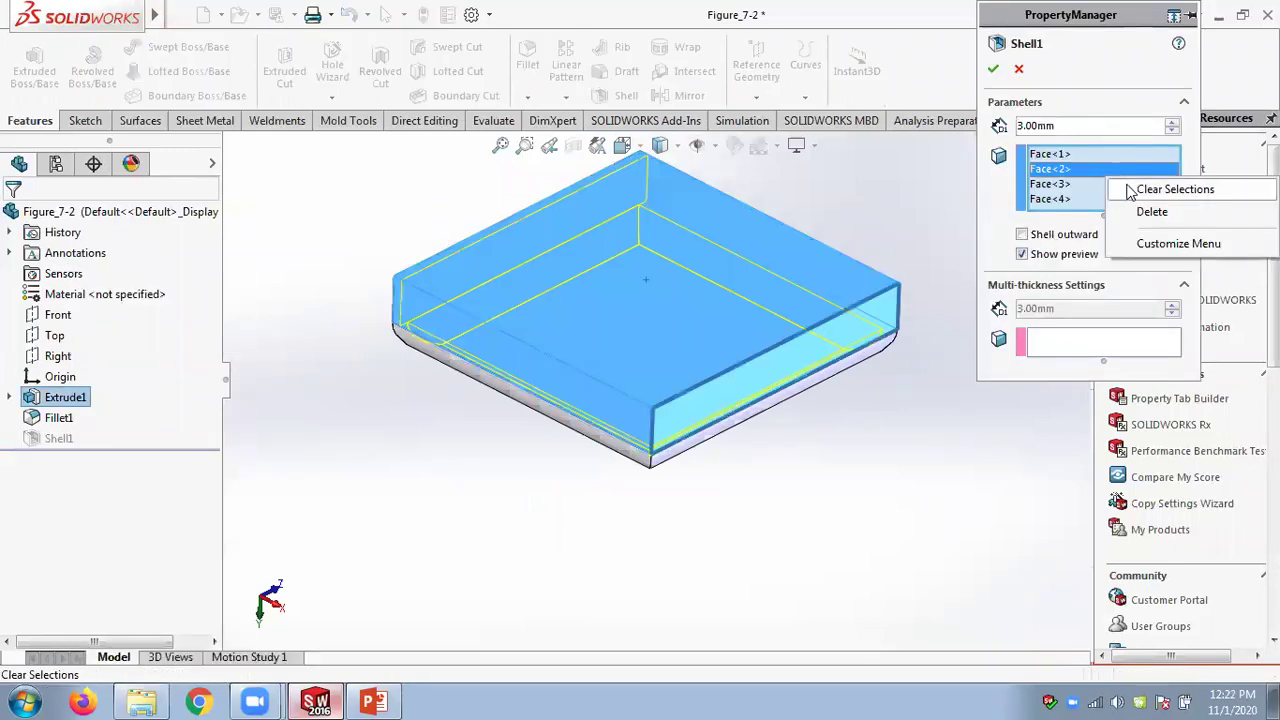
{"action": "left_click", "coordinate": [1135, 190]}
{"action": "left_click", "coordinate": [707, 280]}
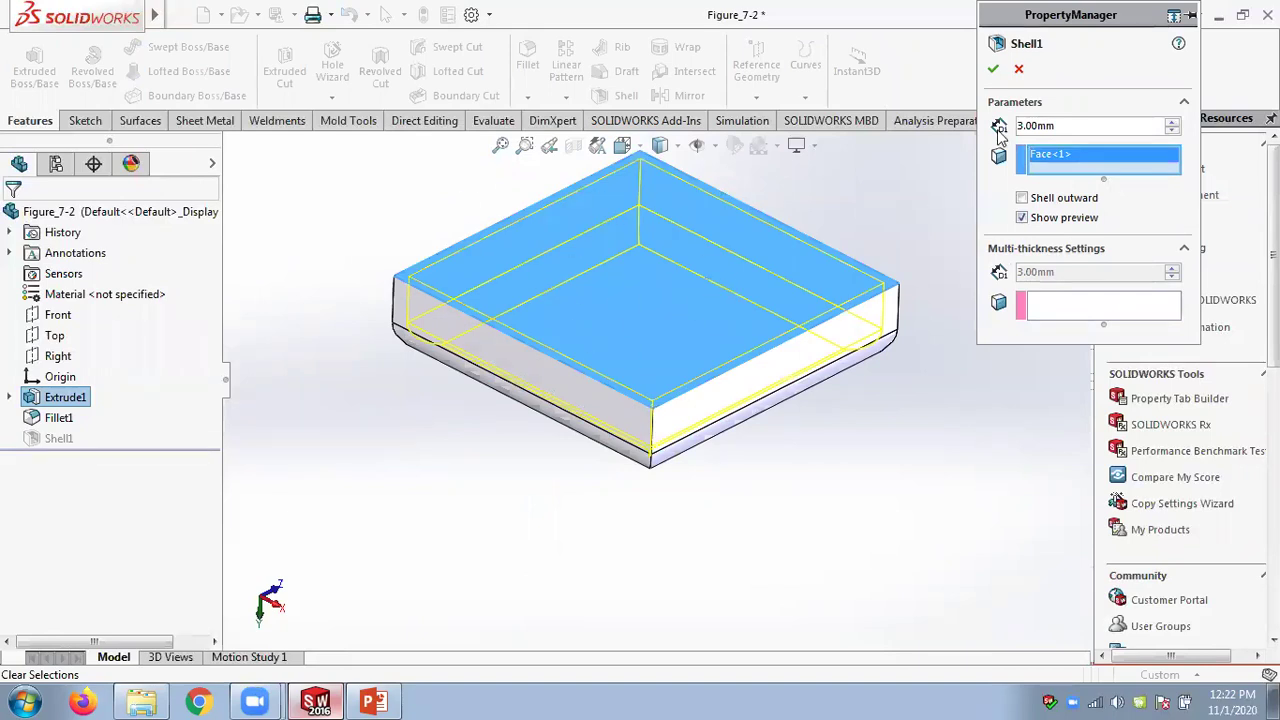
{"action": "left_click", "coordinate": [993, 68]}
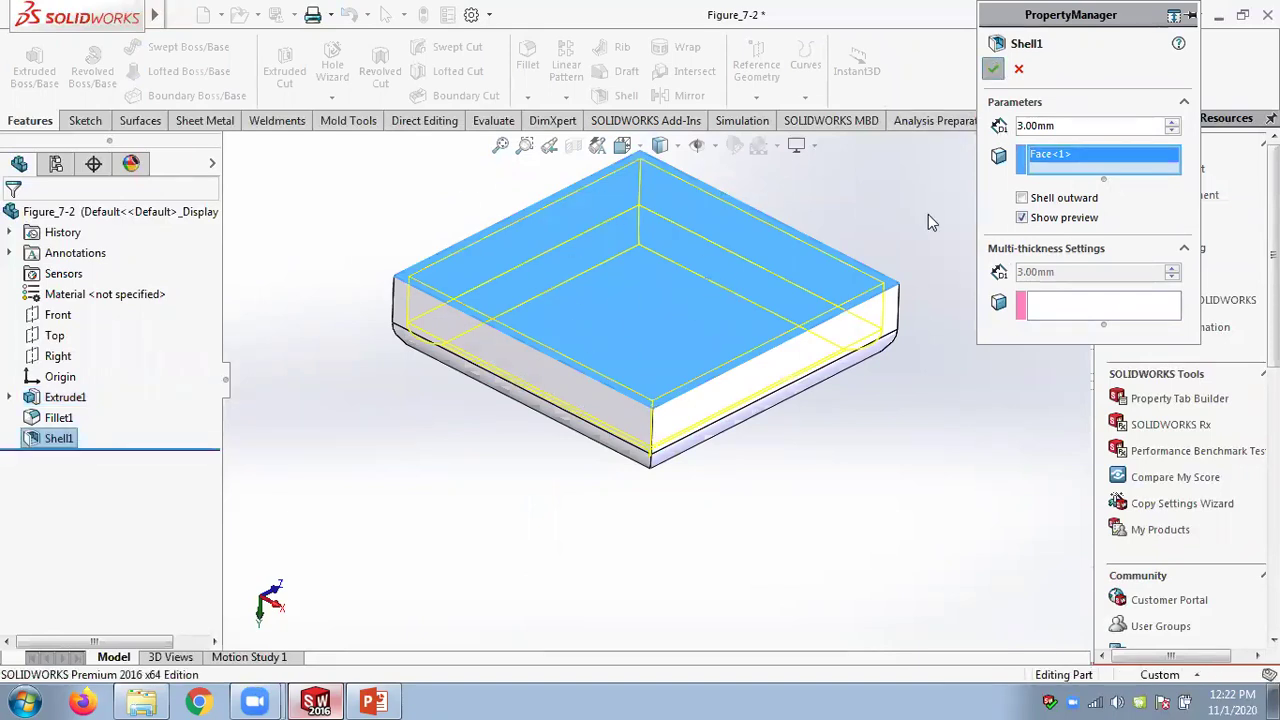
{"action": "middle_click_drag", "start_coordinate": [928, 216], "coordinate": [914, 194]}
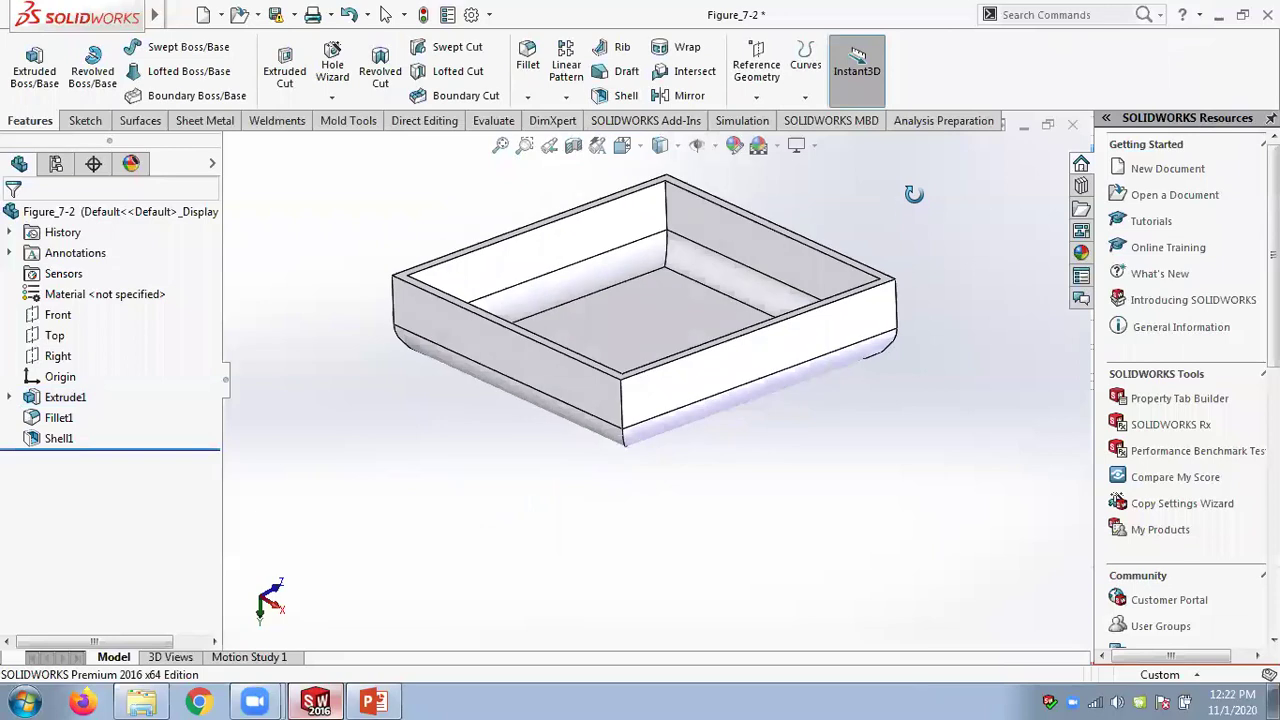
Edit the shell to also remove the four flat side faces along with the large flat face, and inspect the part
{"action": "middle_click_drag", "start_coordinate": [940, 274], "coordinate": [977, 200]}
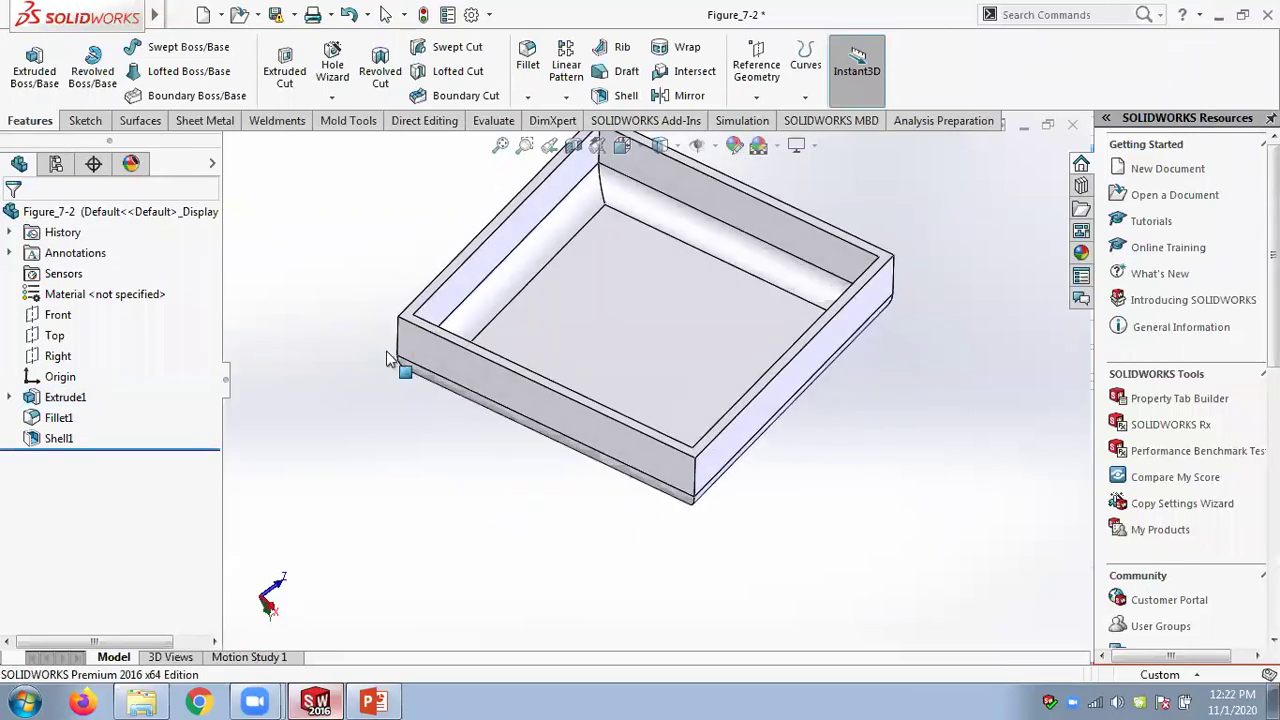
{"action": "right_click", "coordinate": [58, 438]}
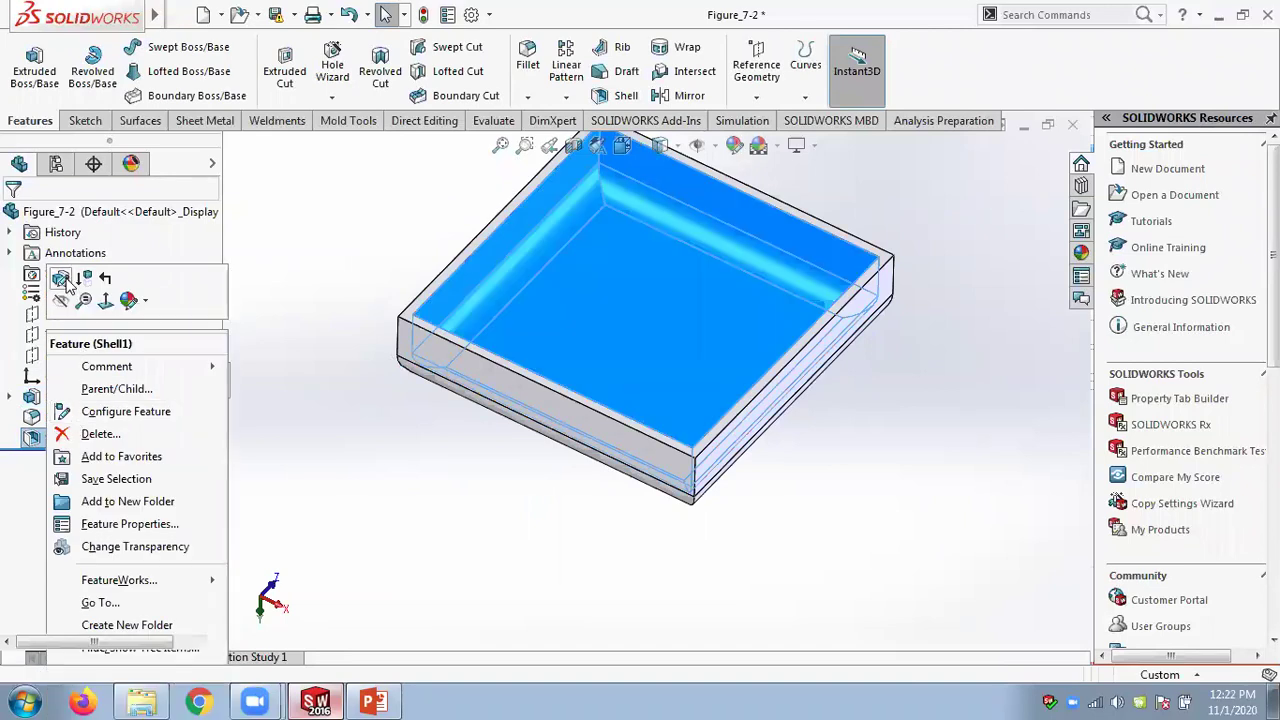
{"action": "left_click", "coordinate": [61, 279]}
{"action": "left_click", "coordinate": [602, 430]}
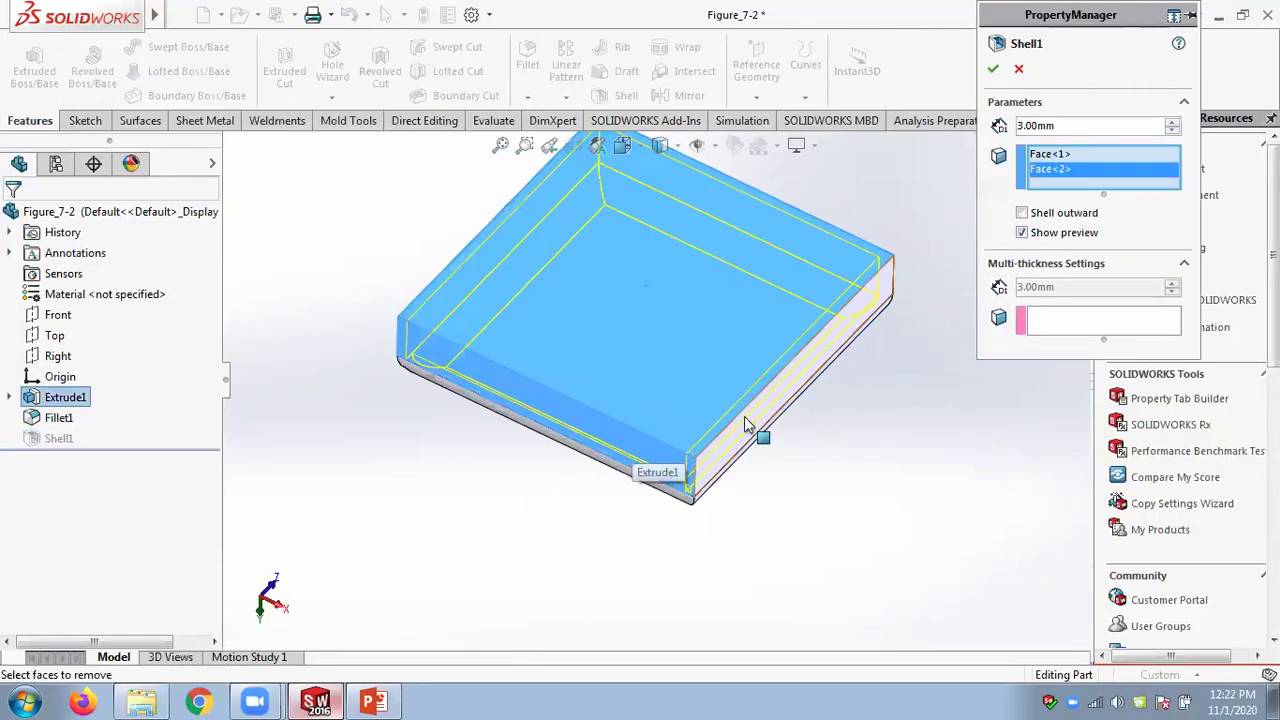
{"action": "left_click", "coordinate": [744, 422]}
{"action": "middle_click_drag", "start_coordinate": [849, 483], "coordinate": [740, 457]}
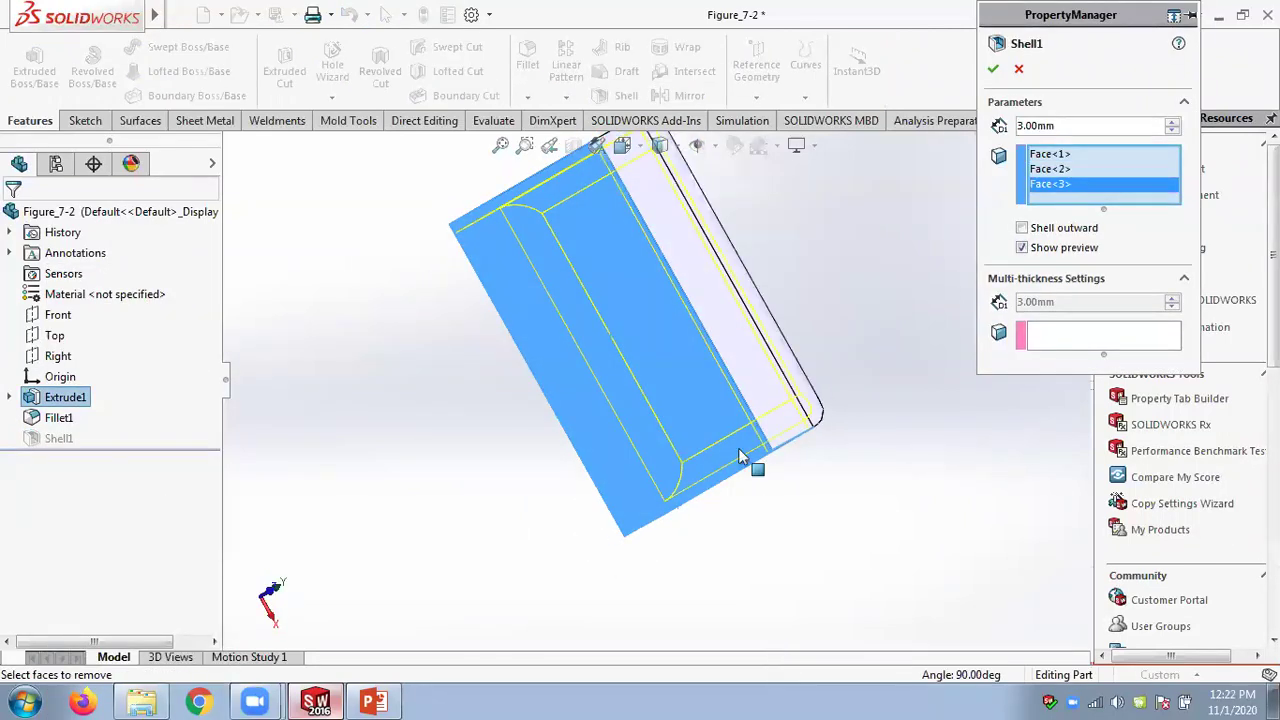
{"action": "left_click", "coordinate": [749, 363]}
{"action": "middle_click_drag", "start_coordinate": [757, 366], "coordinate": [645, 303]}
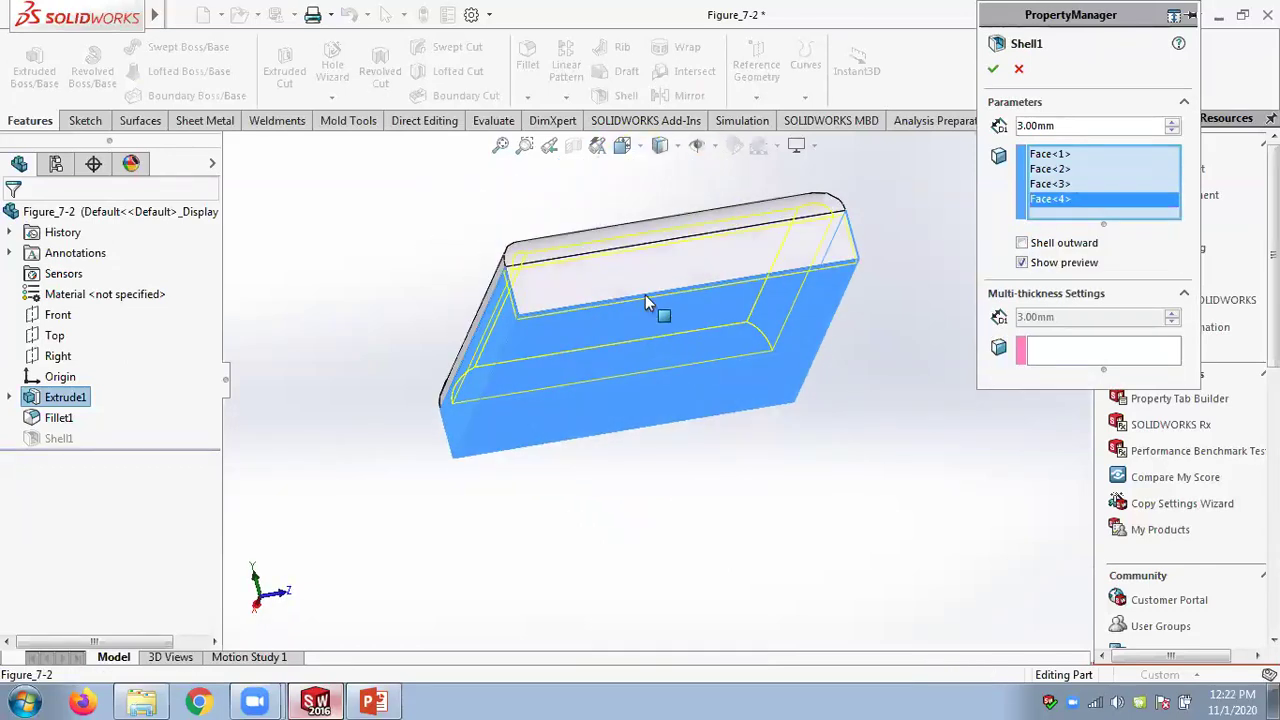
{"action": "left_click", "coordinate": [585, 280]}
{"action": "left_click", "coordinate": [993, 69]}
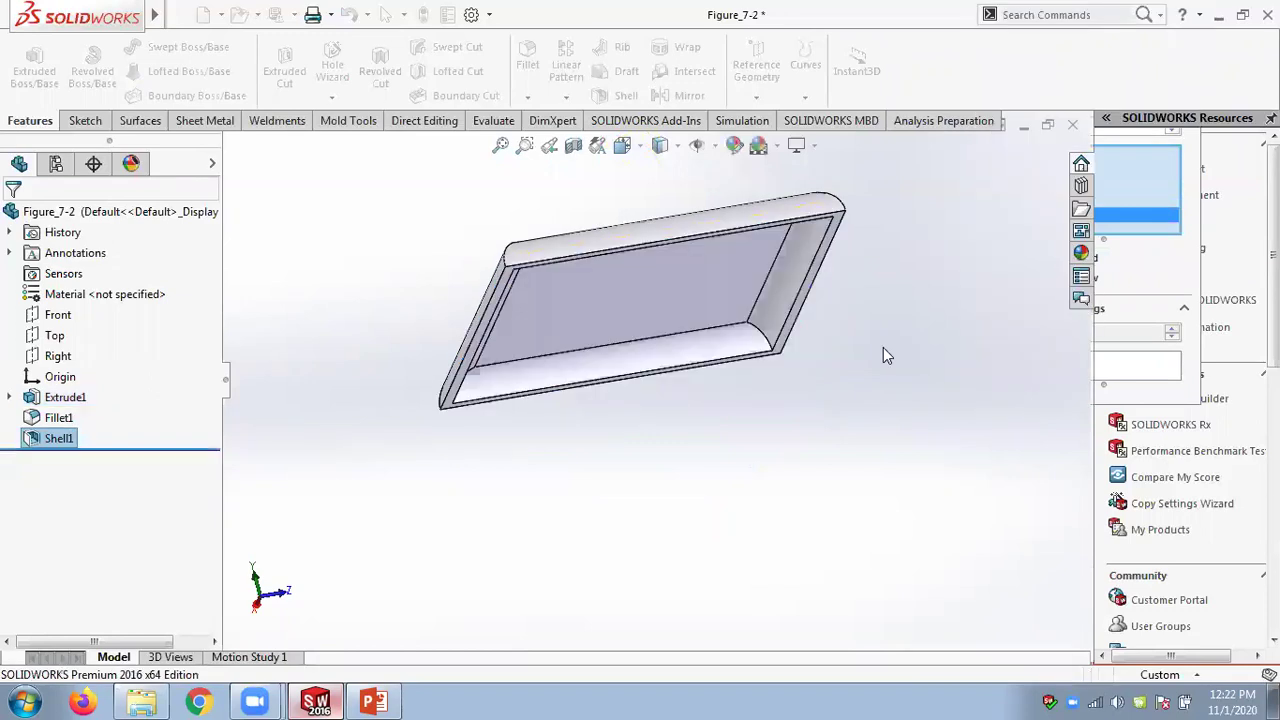
{"action": "middle_click_drag", "start_coordinate": [877, 431], "coordinate": [960, 300]}
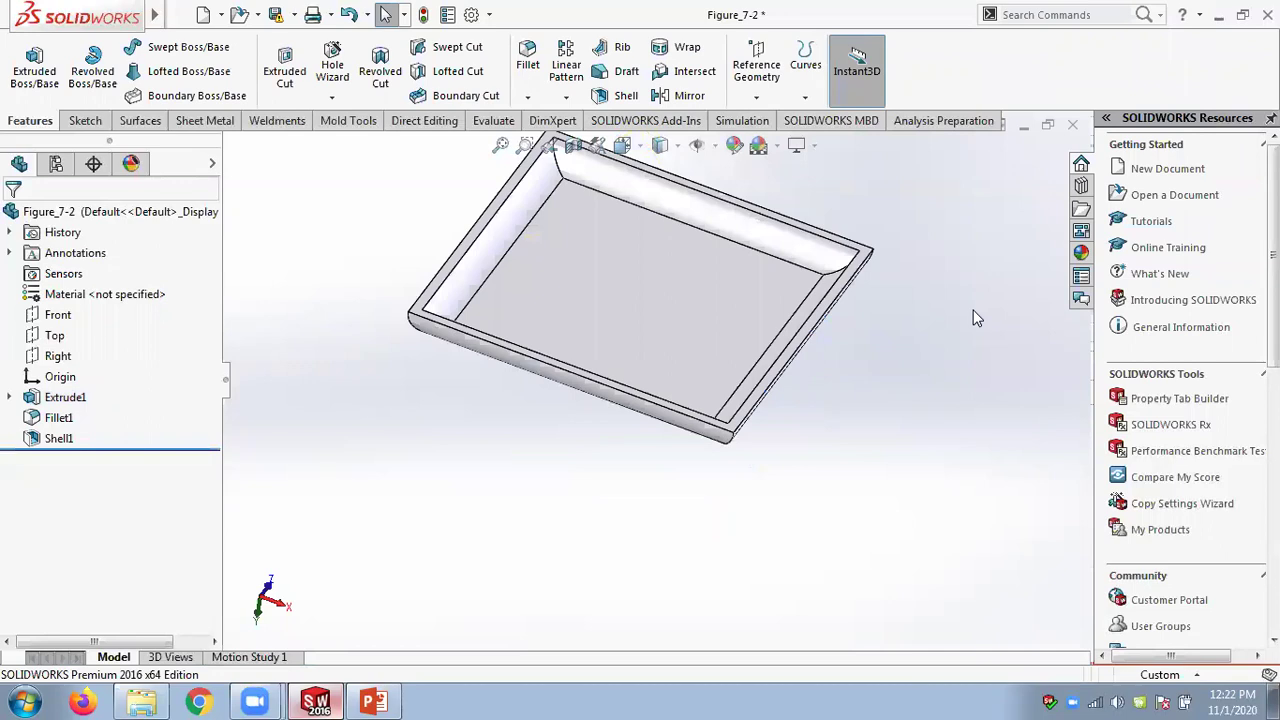
Switch to PowerPoint and review the slides from 37 back to Creating Chamfer on slide 23 and forward to slide 42
{"action": "left_click", "coordinate": [378, 700]}
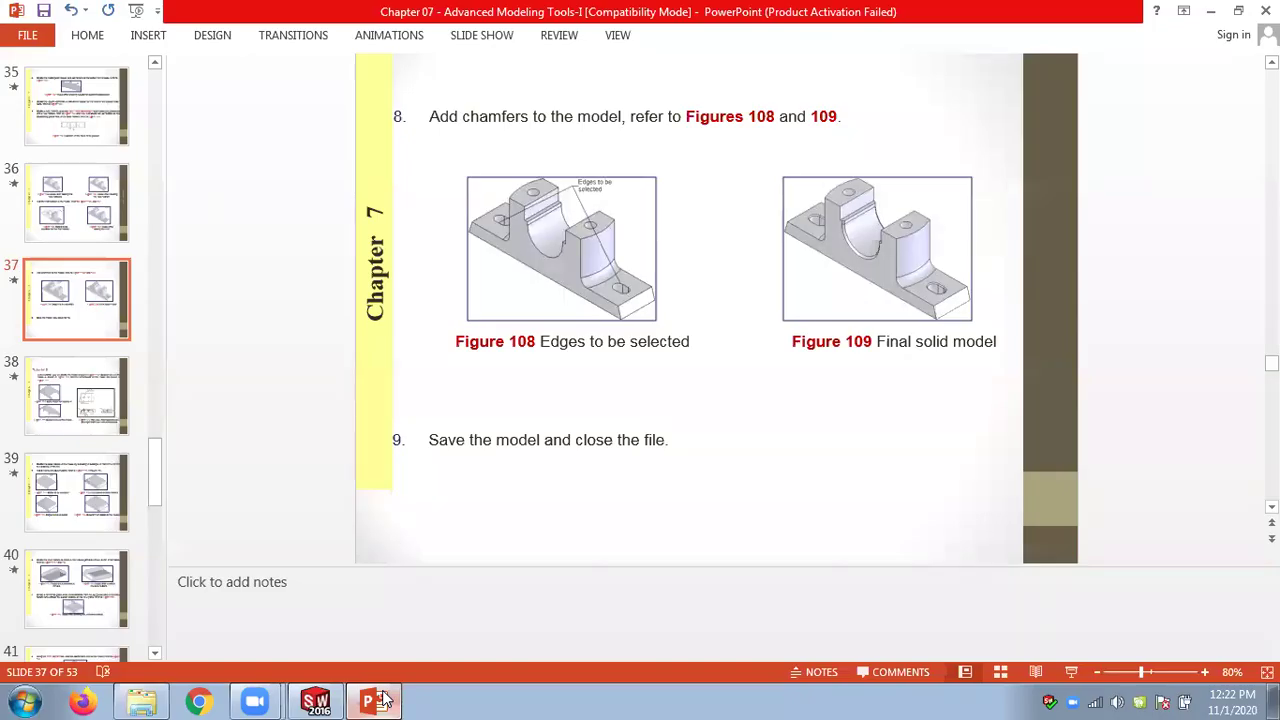
{"action": "scroll", "coordinate": [295, 428], "scroll_direction": "up", "scroll_amount": 4}
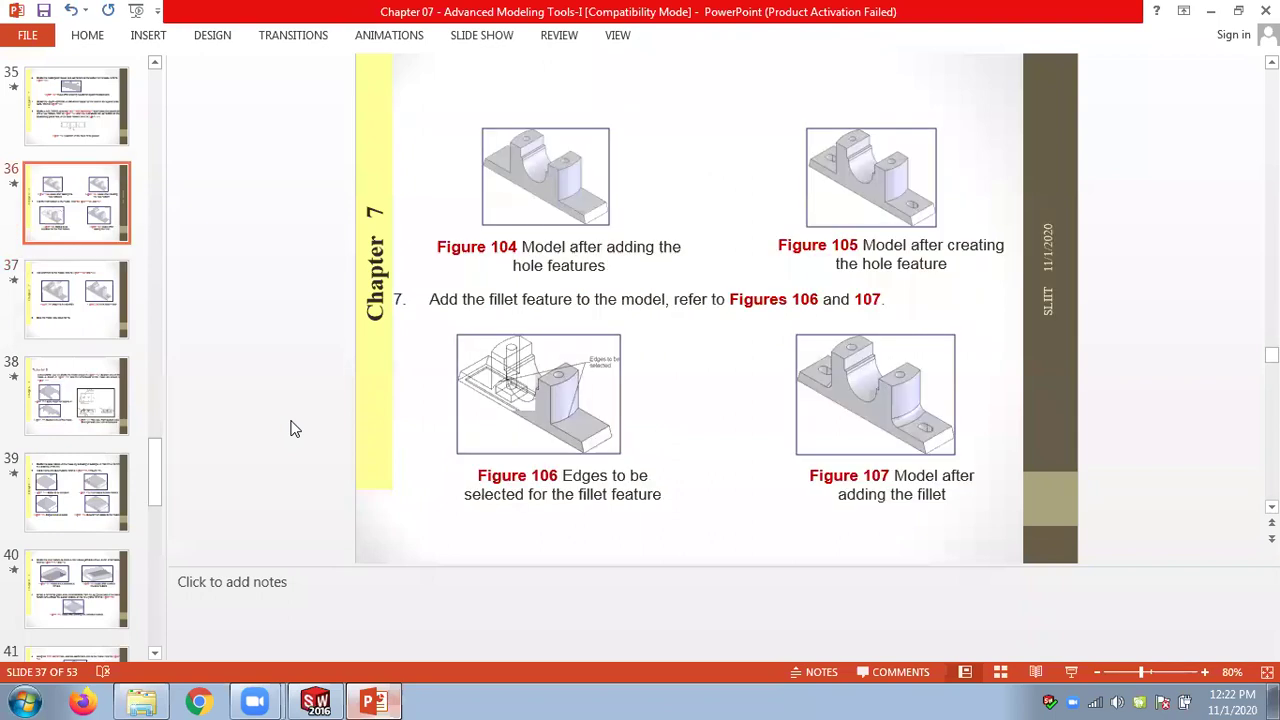
{"action": "scroll", "coordinate": [295, 428], "scroll_direction": "up", "scroll_amount": 3}
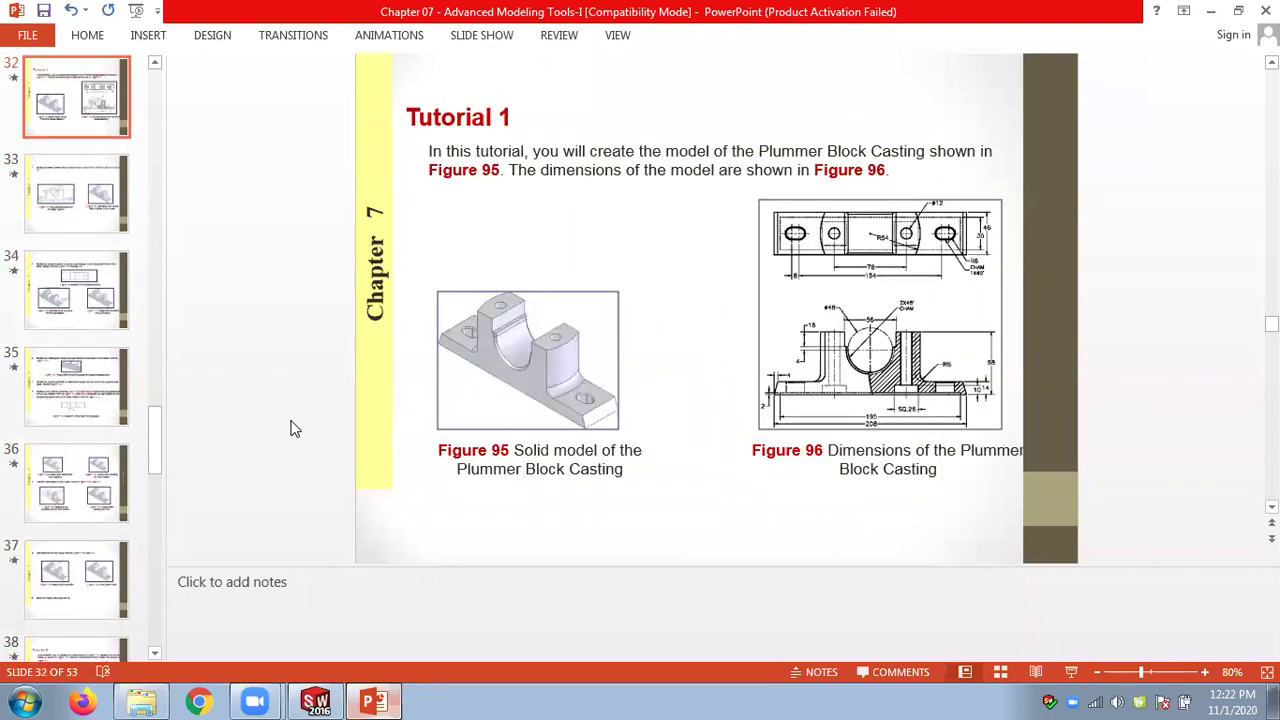
{"action": "scroll", "coordinate": [295, 428], "scroll_direction": "up", "scroll_amount": 4}
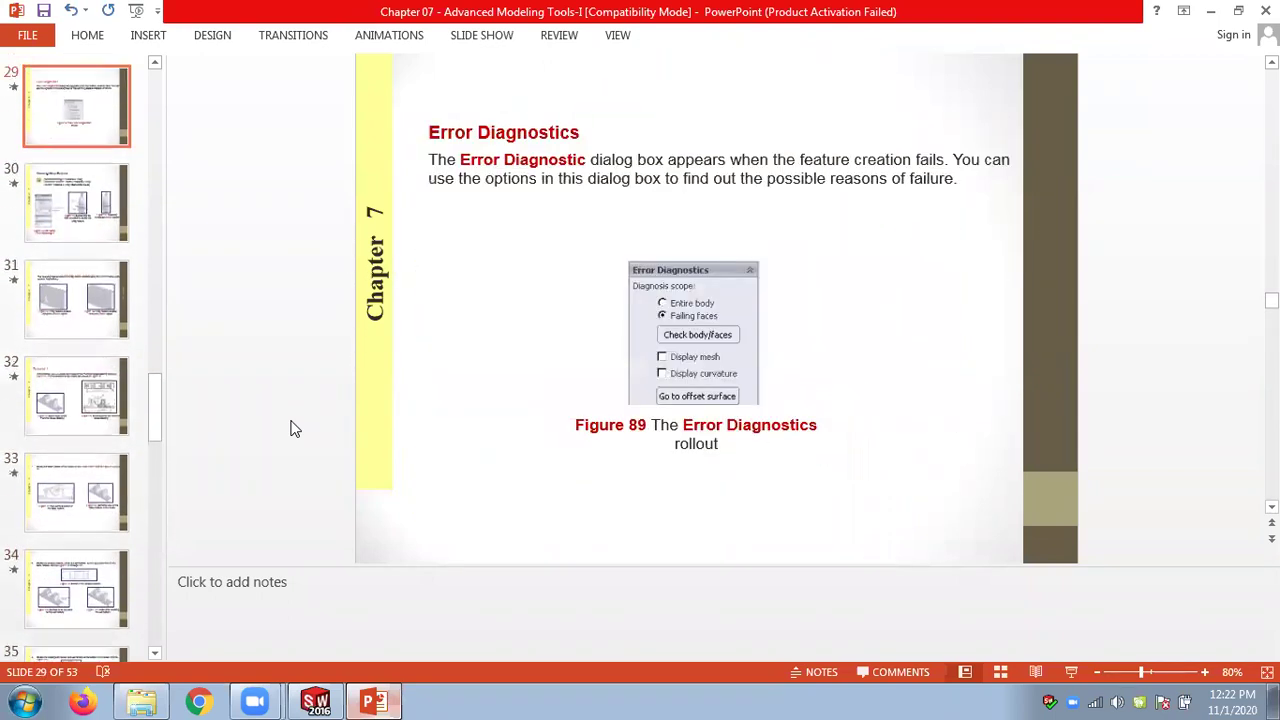
{"action": "scroll", "coordinate": [295, 428], "scroll_direction": "up", "scroll_amount": 3}
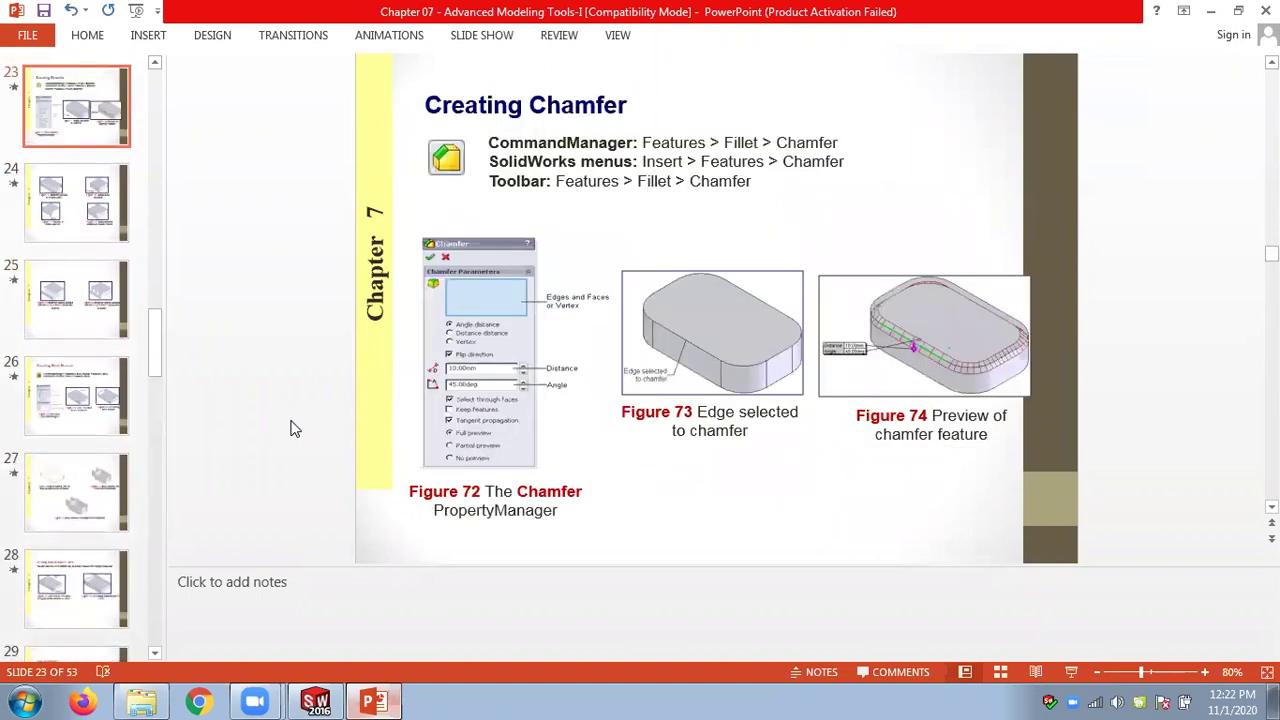
{"action": "scroll", "coordinate": [295, 428], "scroll_direction": "down", "scroll_amount": 9}
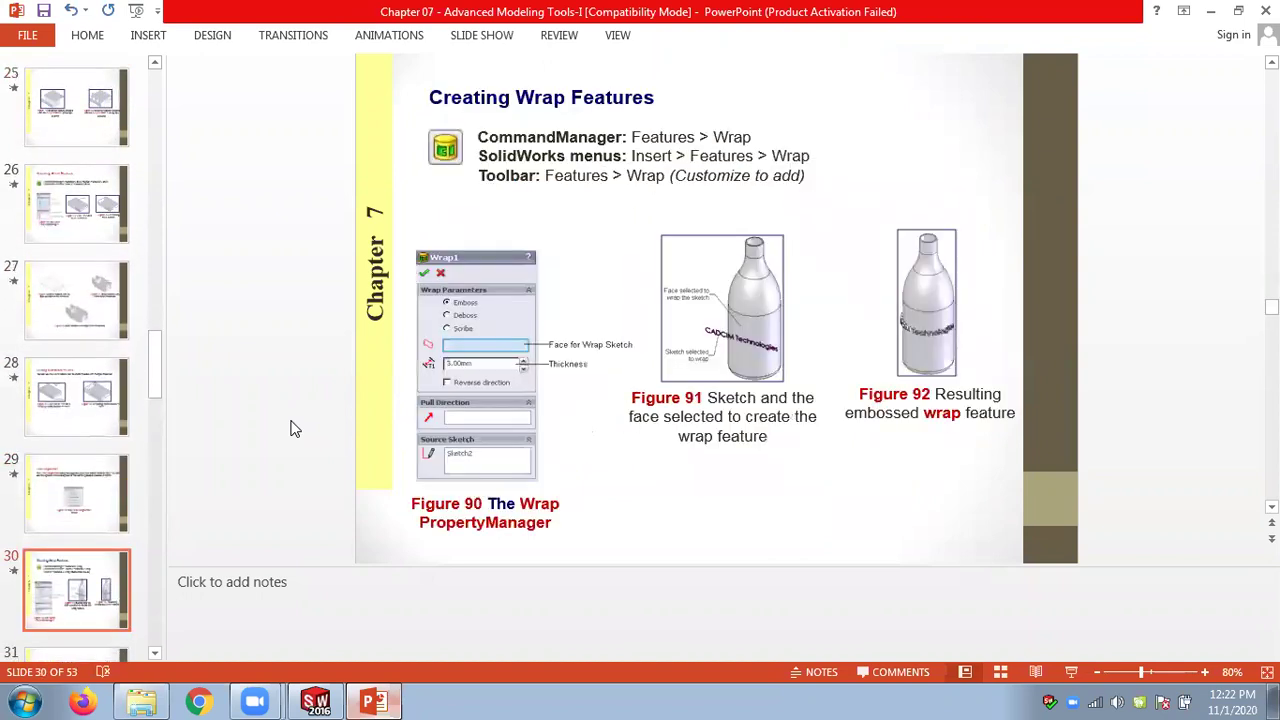
{"action": "scroll", "coordinate": [295, 428], "scroll_direction": "down", "scroll_amount": 7}
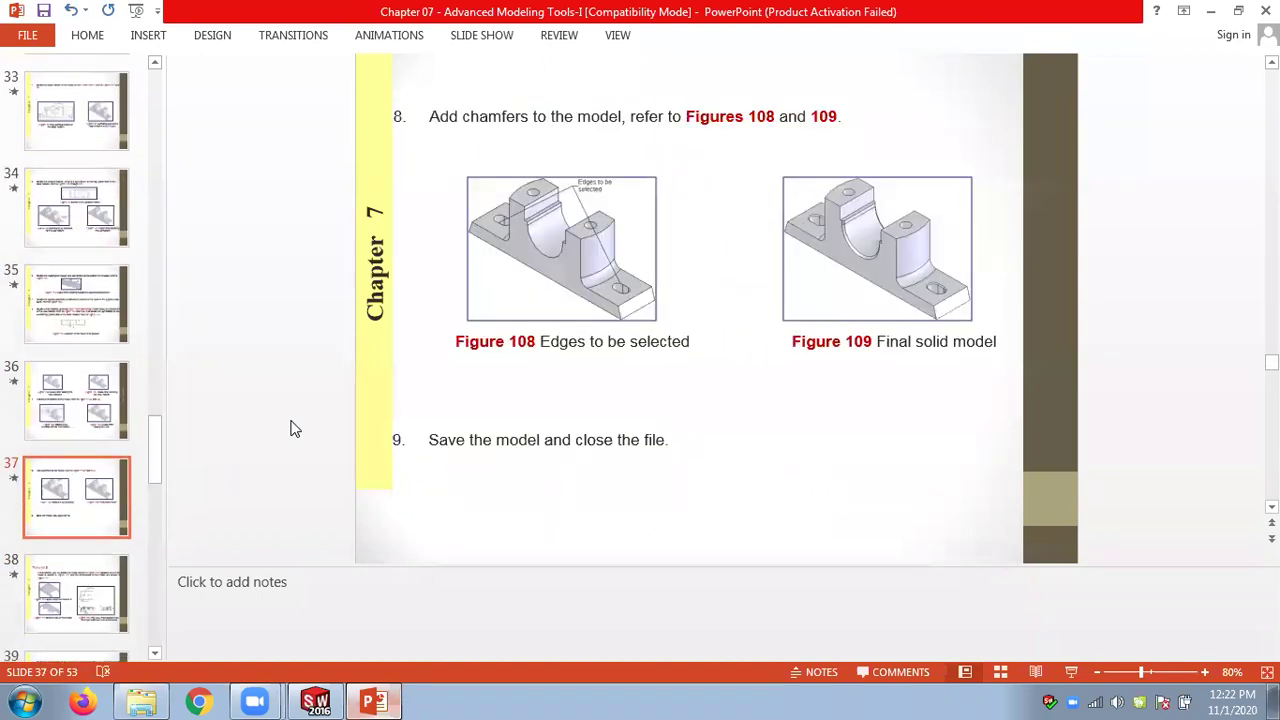
{"action": "scroll", "coordinate": [295, 428], "scroll_direction": "down", "scroll_amount": 4}
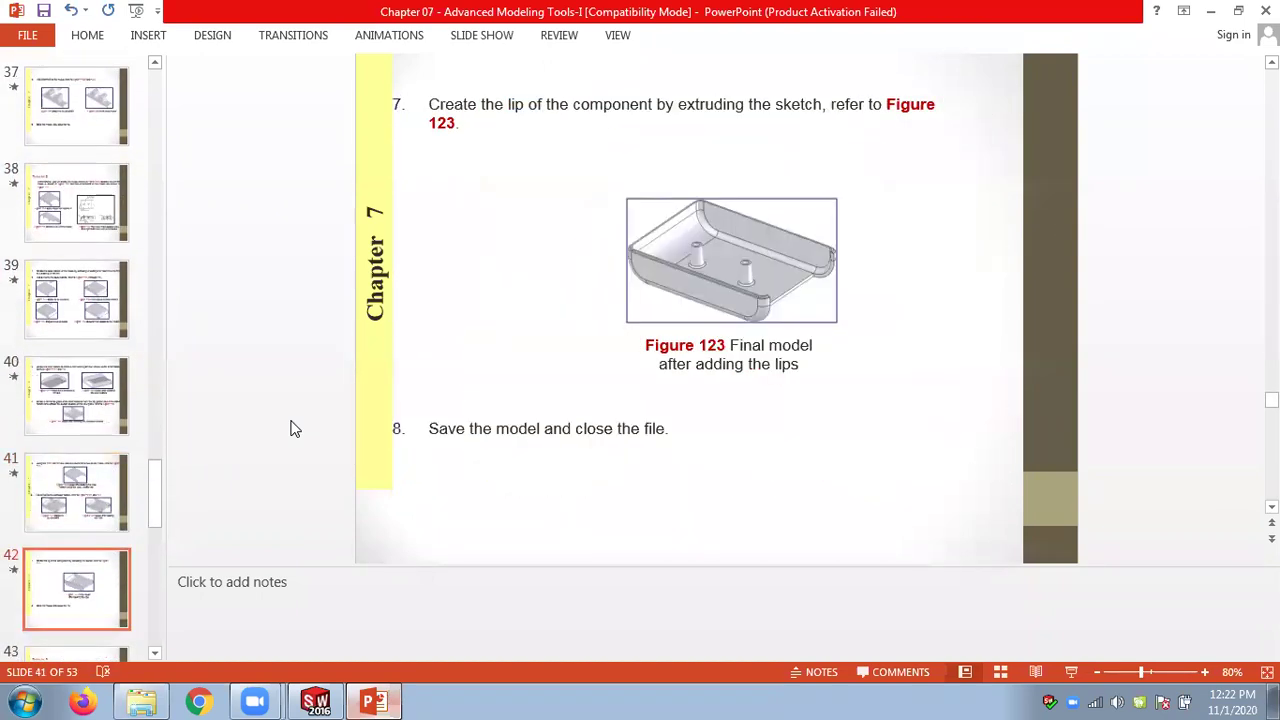
{"action": "scroll", "coordinate": [295, 428], "scroll_direction": "down", "scroll_amount": 1}
{"action": "scroll", "coordinate": [295, 428], "scroll_direction": "up", "scroll_amount": 2}
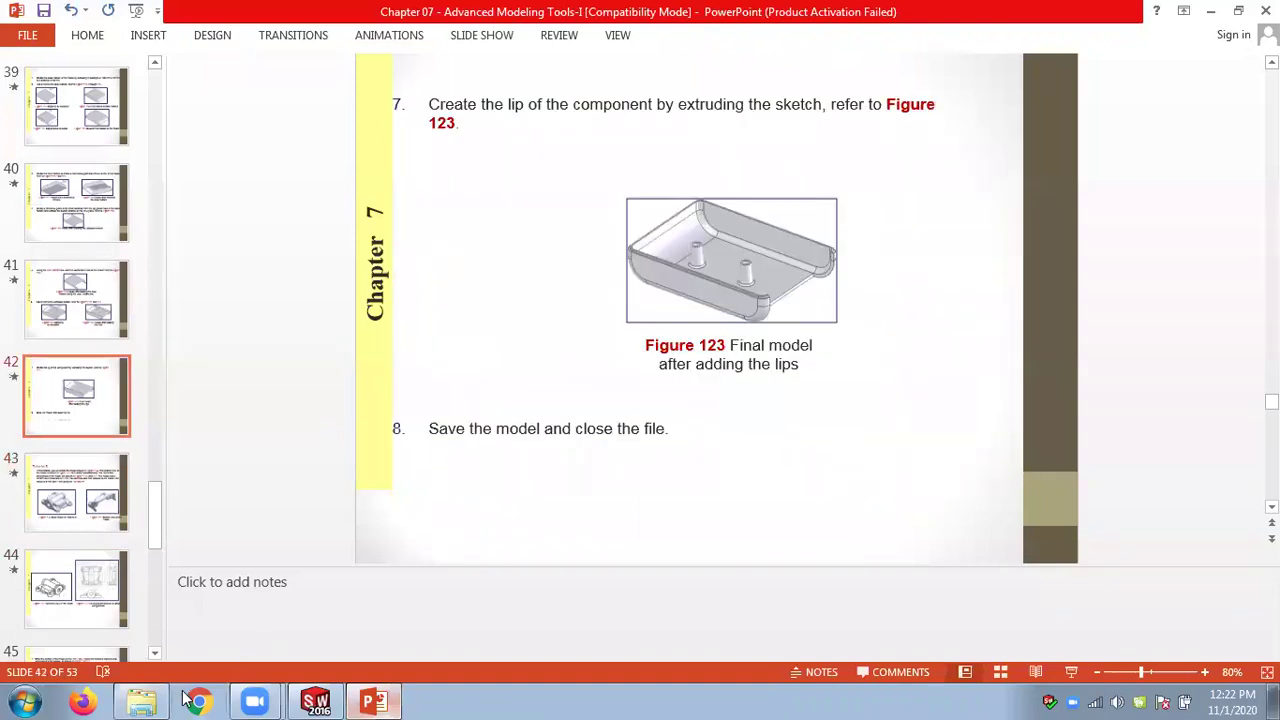
Switch to the Slides folder in Windows Explorer and delete the Chapter 12 to Chapter 15 presentations
{"action": "left_click", "coordinate": [145, 700]}
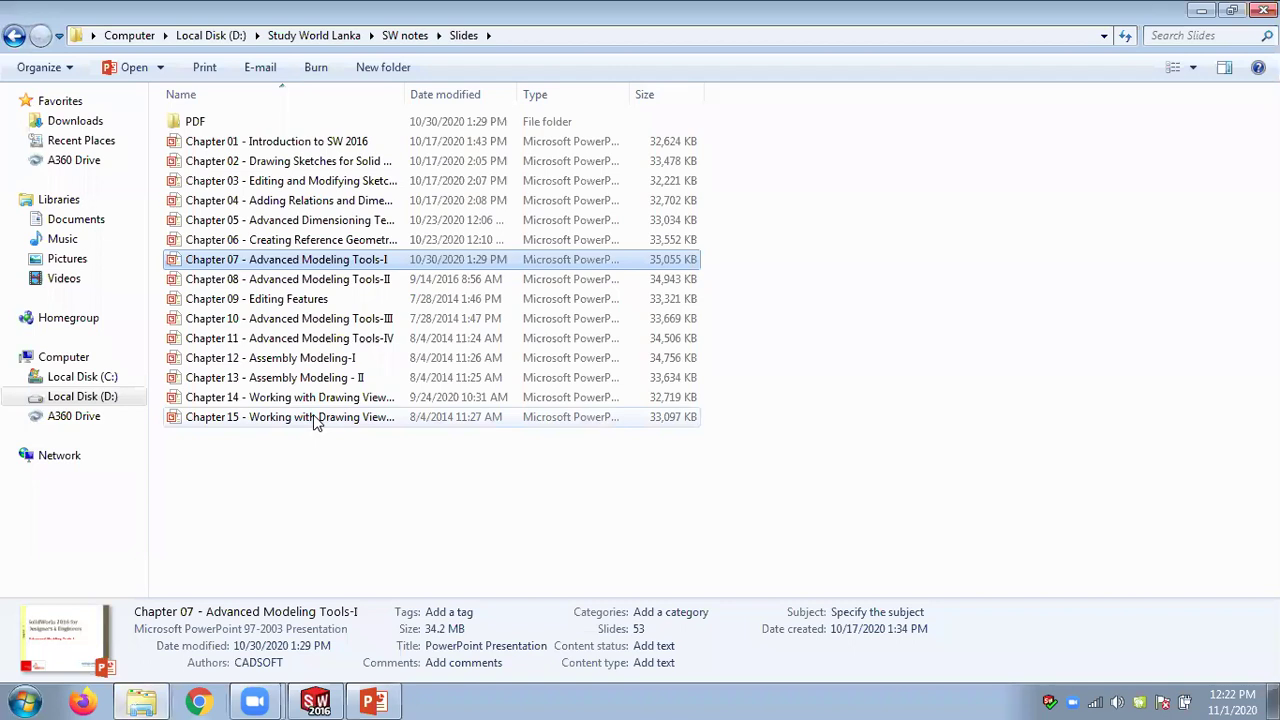
{"action": "left_click", "coordinate": [280, 360]}
{"action": "key", "text": "Up"}
{"action": "key", "text": "Down"}
{"action": "left_click", "coordinate": [255, 418], "text": "shift"}
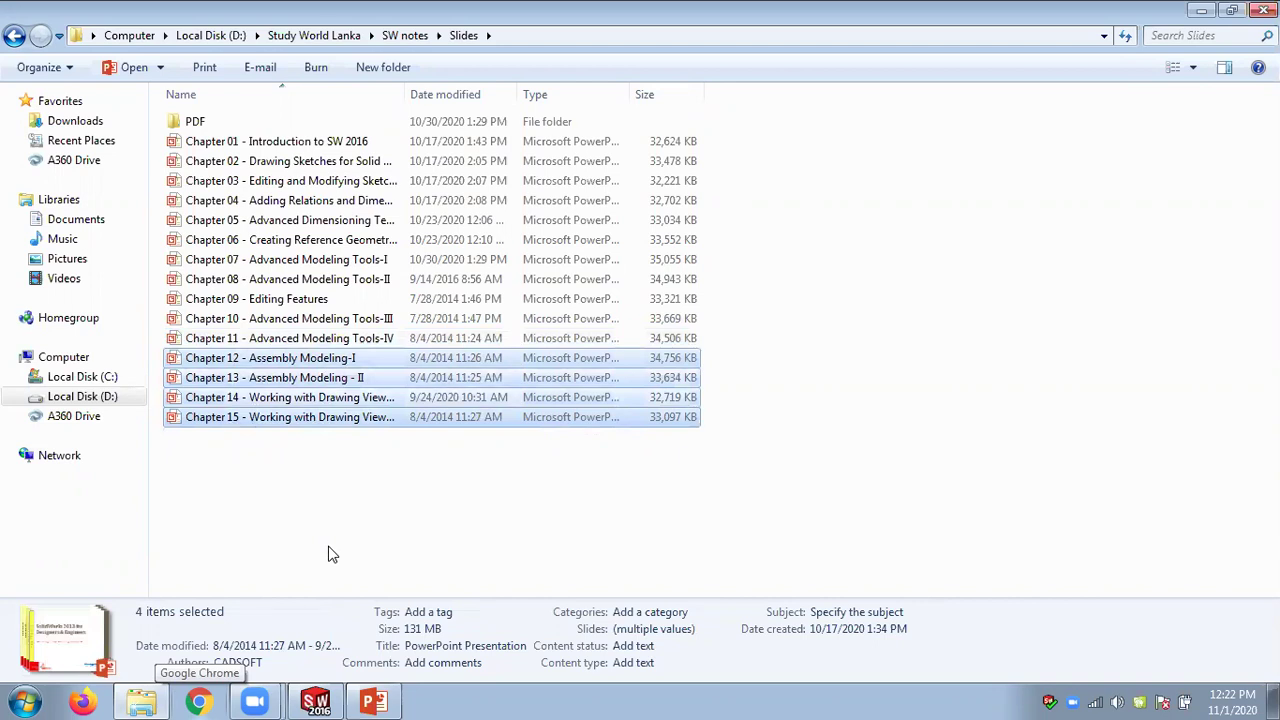
{"action": "key", "text": "Delete"}
{"action": "key", "text": "Return"}
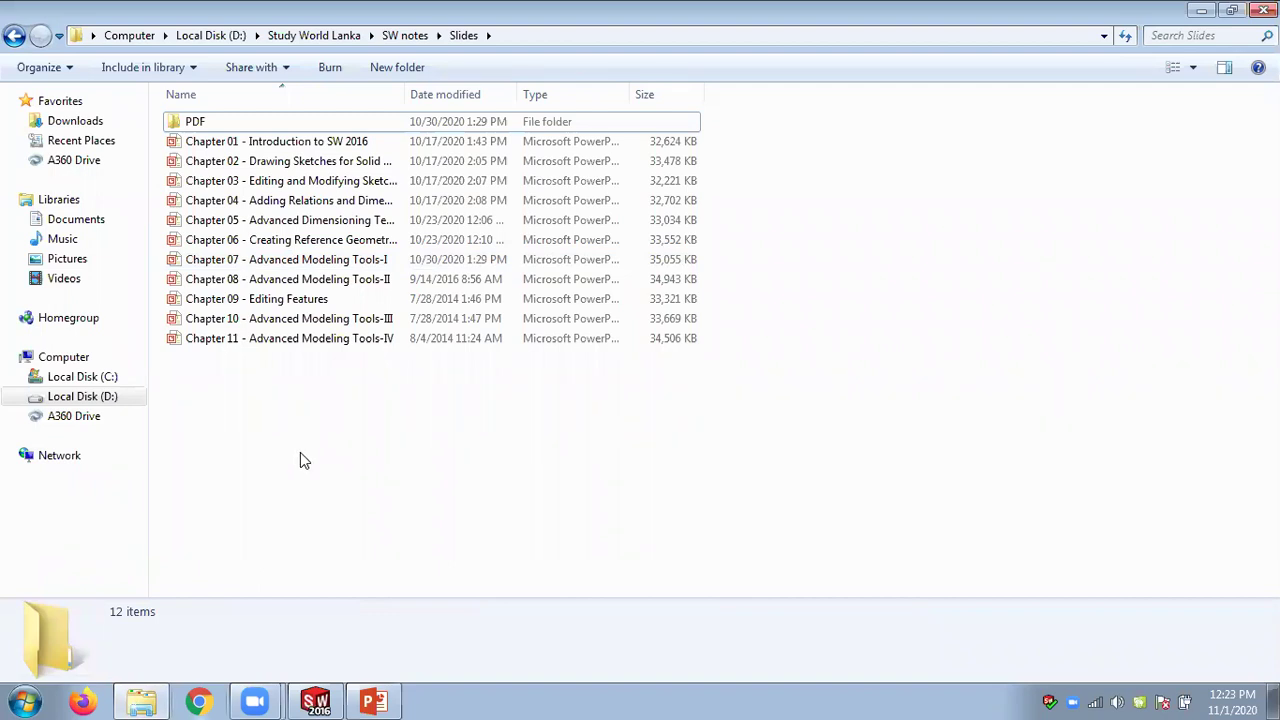
Point out the Chapter 01 to 07 presentations and the Chapter 08 to 11 presentations as groups, and clear the selection
{"action": "left_click", "coordinate": [256, 261]}
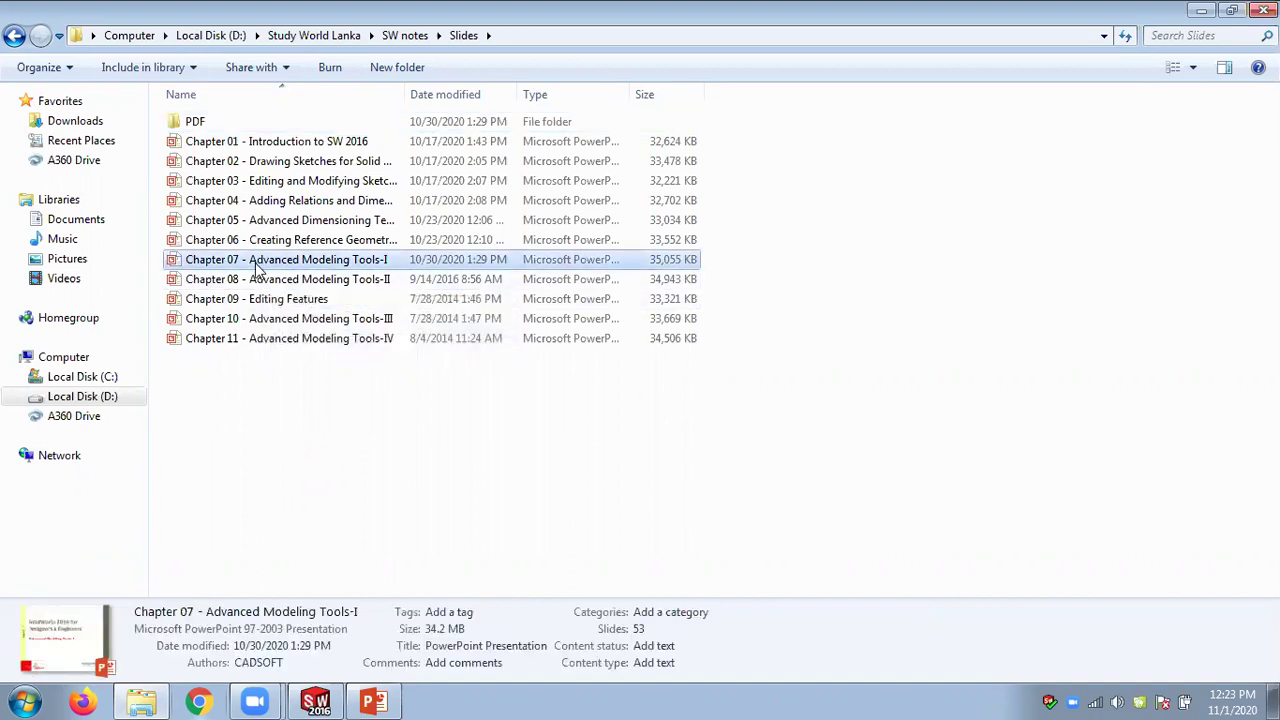
{"action": "left_click", "coordinate": [228, 143], "text": "shift"}
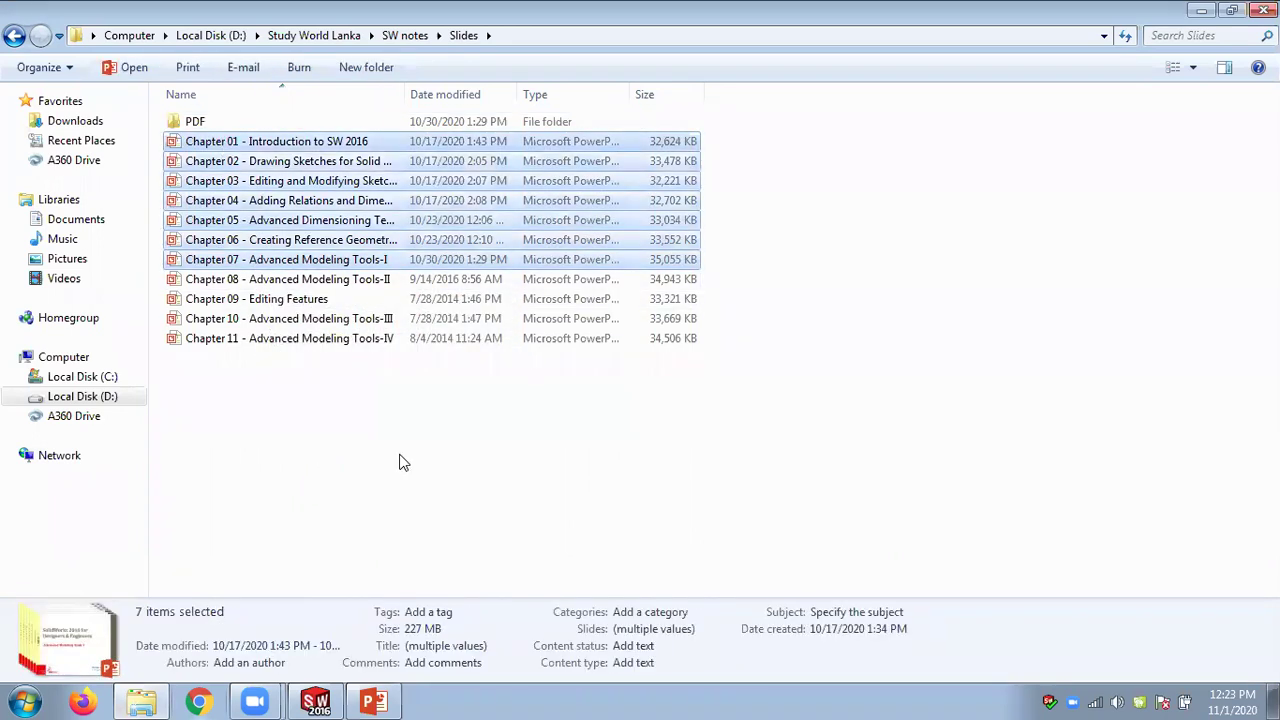
{"action": "left_click", "coordinate": [262, 280]}
{"action": "left_click", "coordinate": [268, 299]}
{"action": "left_click", "coordinate": [275, 320]}
{"action": "left_click", "coordinate": [270, 339]}
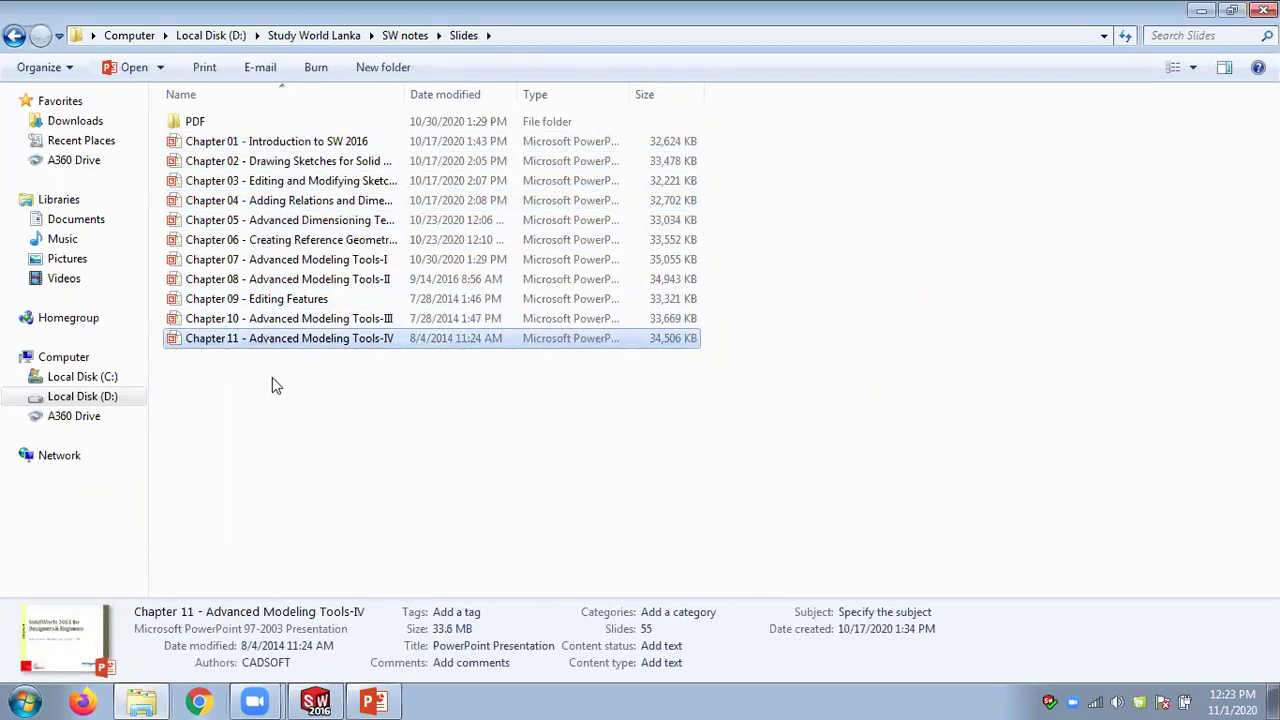
{"action": "left_click", "coordinate": [274, 385]}
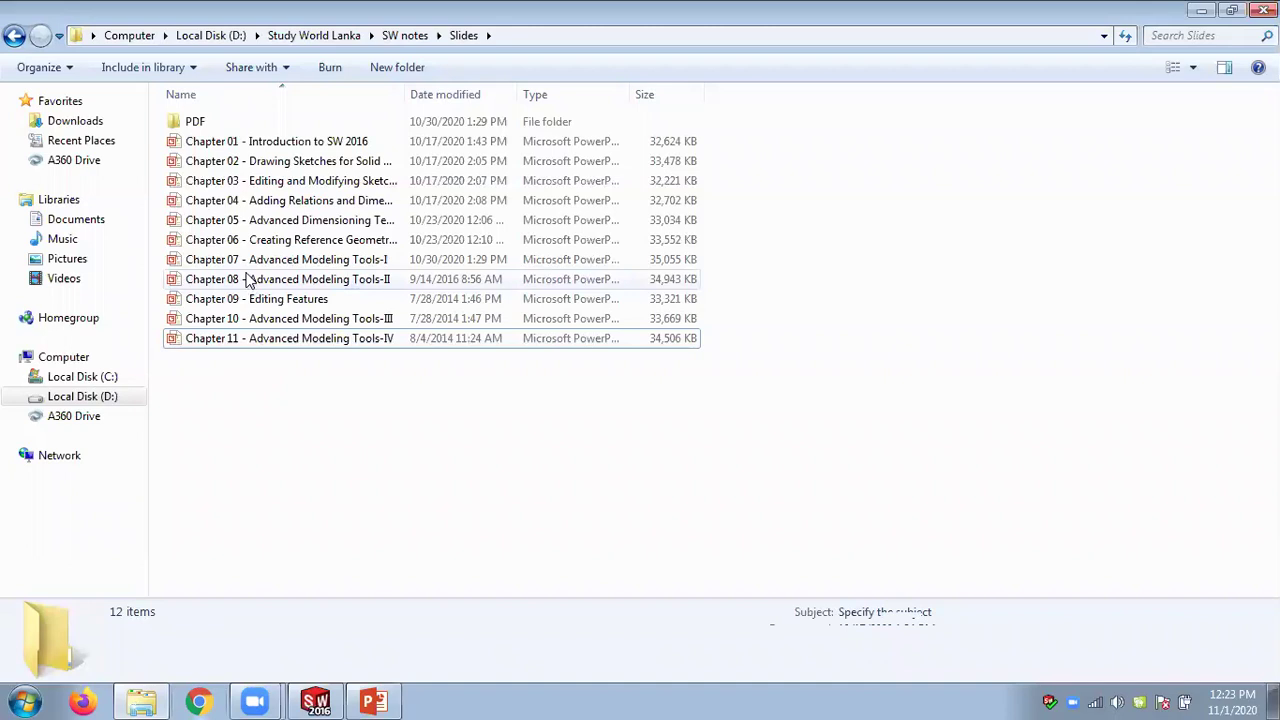
{"action": "left_click", "coordinate": [249, 280]}
{"action": "left_click", "coordinate": [250, 339], "text": "shift"}
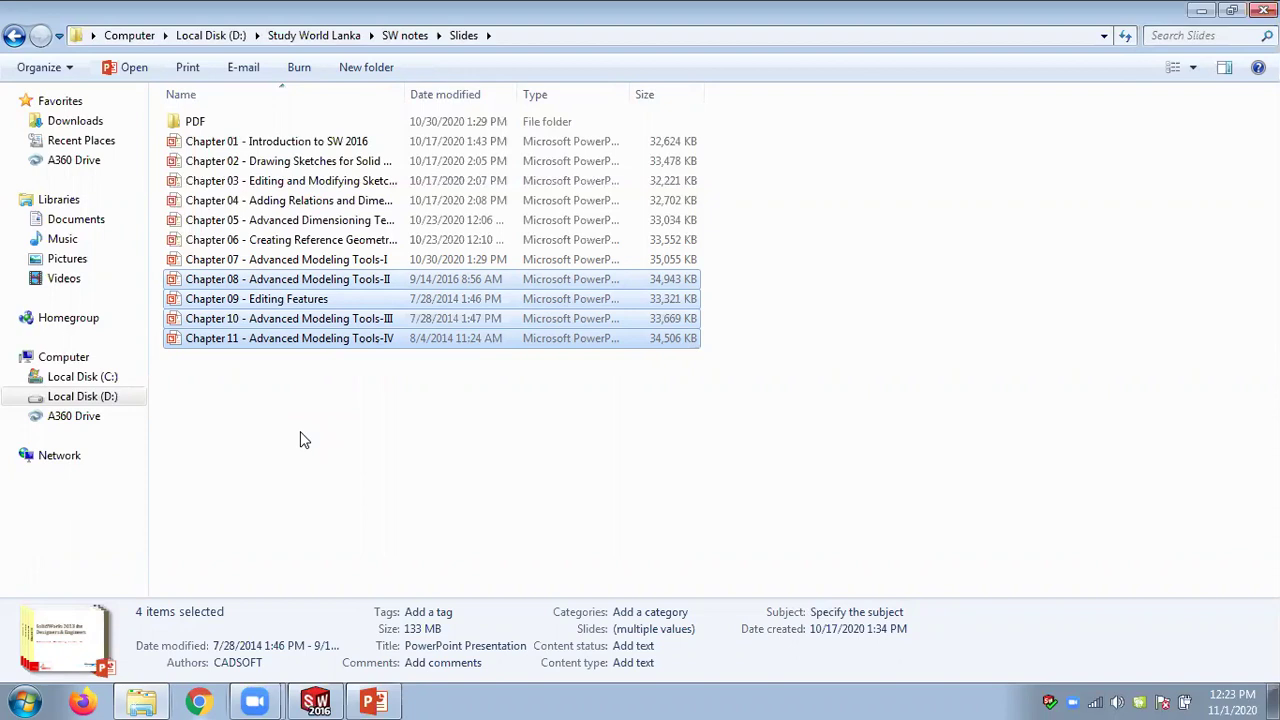
{"action": "left_click", "coordinate": [313, 432]}
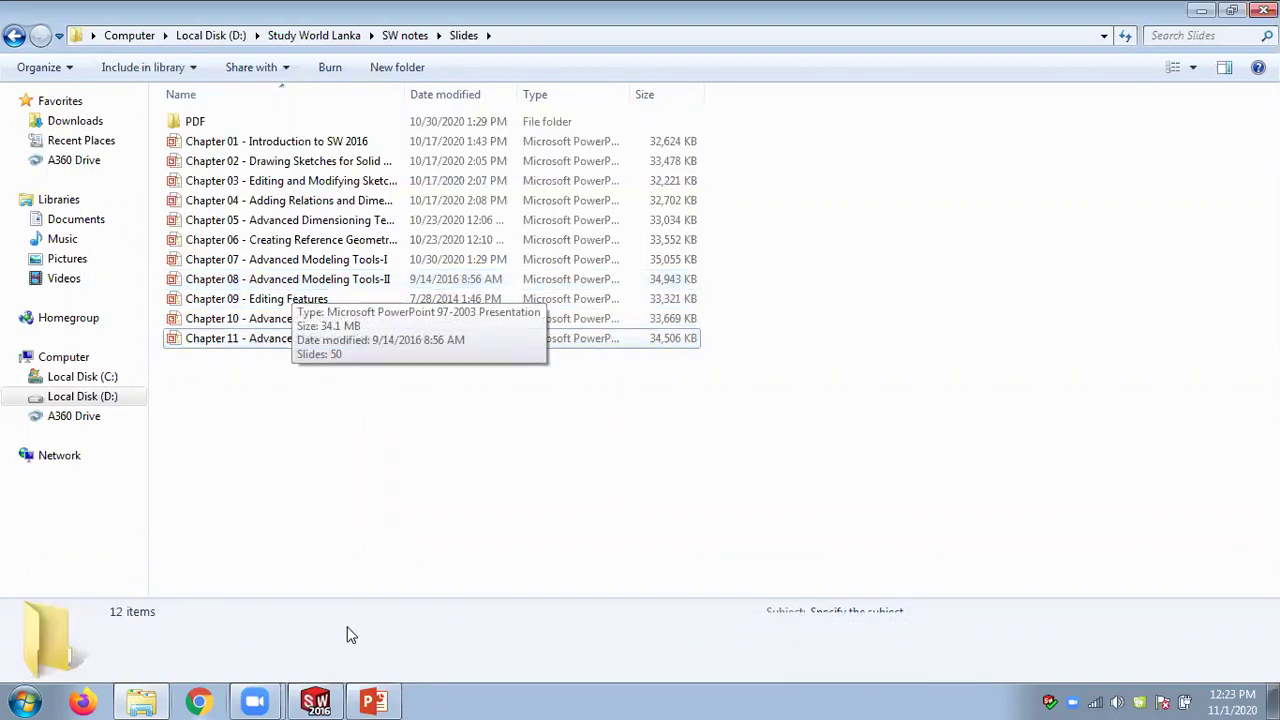
Switch to PowerPoint, view Tutorial 3 on slide 43, and look back through the slides to the FilletXpert topic on slide 21
{"action": "left_click", "coordinate": [378, 700]}
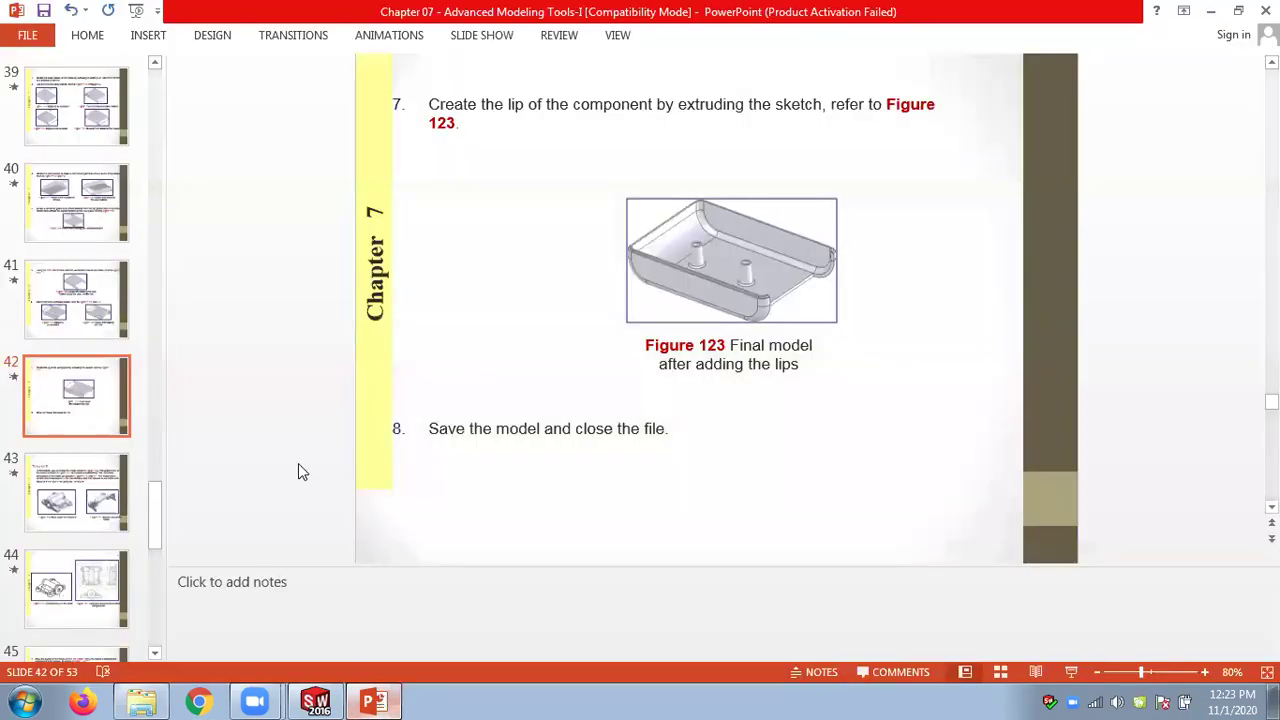
{"action": "scroll", "coordinate": [298, 463], "scroll_direction": "down", "scroll_amount": 2}
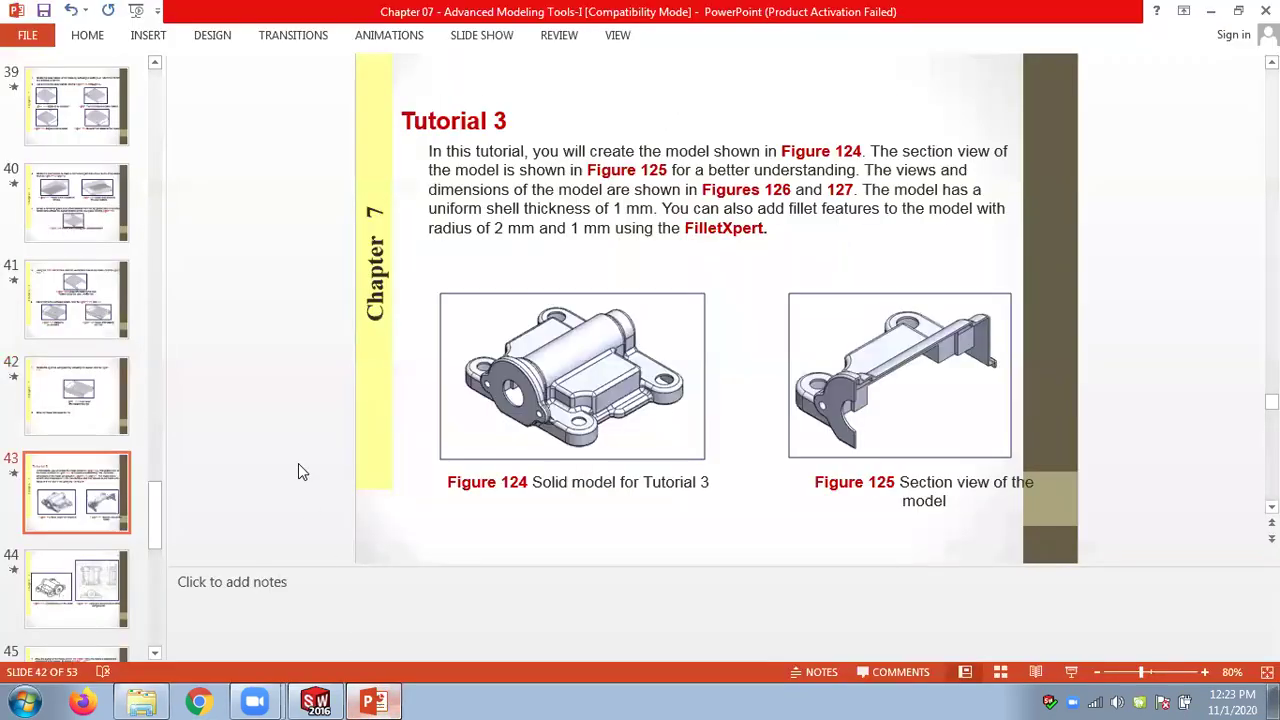
{"action": "scroll", "coordinate": [298, 463], "scroll_direction": "up", "scroll_amount": 1}
{"action": "scroll", "coordinate": [298, 463], "scroll_direction": "up", "scroll_amount": 4}
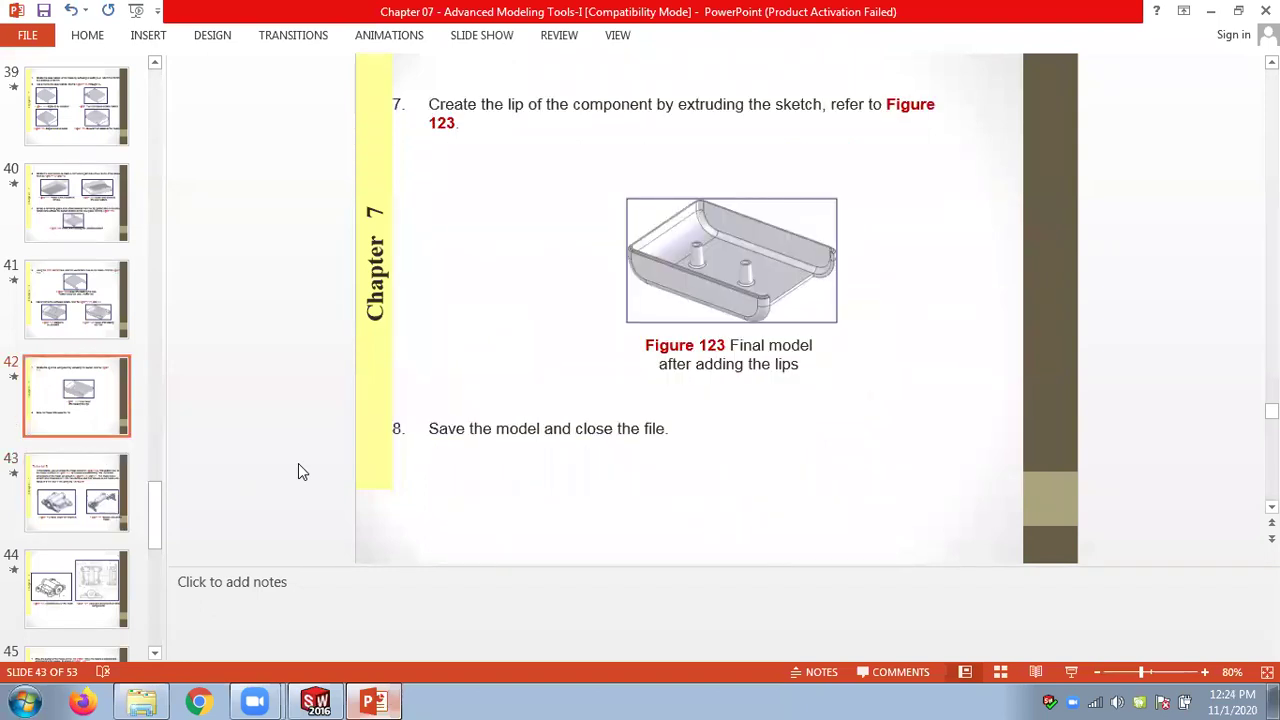
{"action": "scroll", "coordinate": [298, 463], "scroll_direction": "up", "scroll_amount": 6}
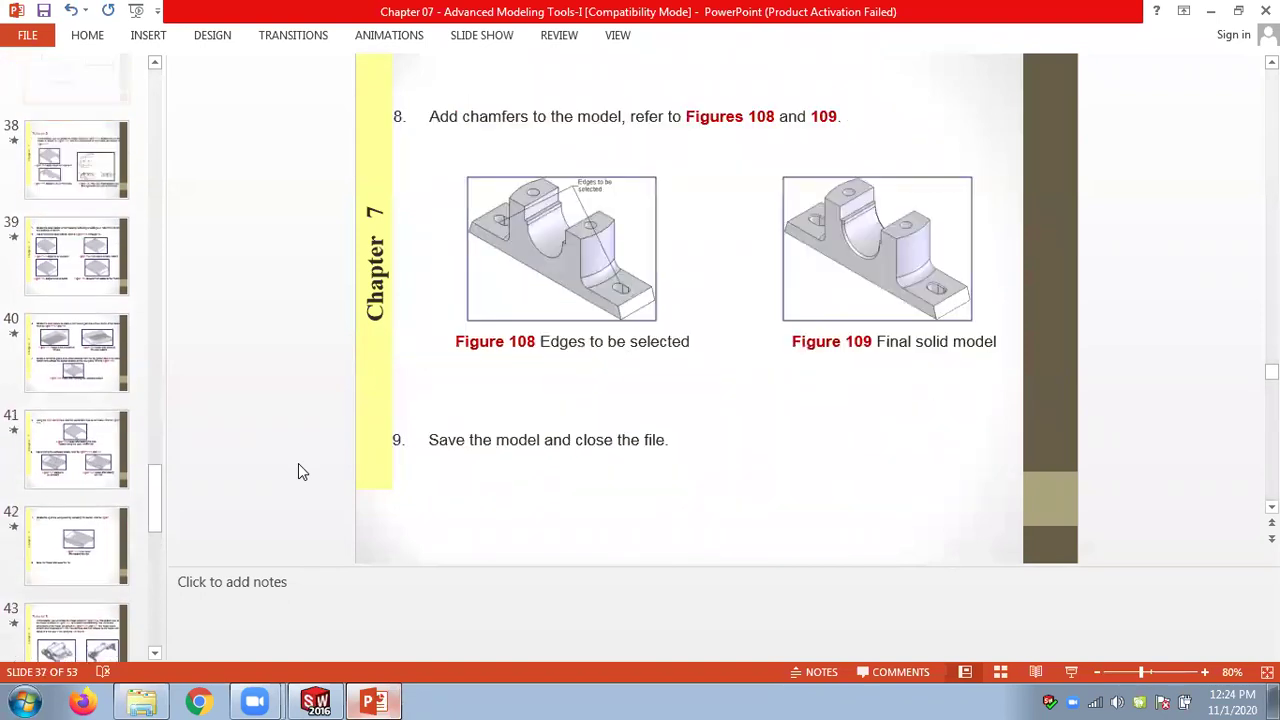
{"action": "scroll", "coordinate": [298, 463], "scroll_direction": "up", "scroll_amount": 3}
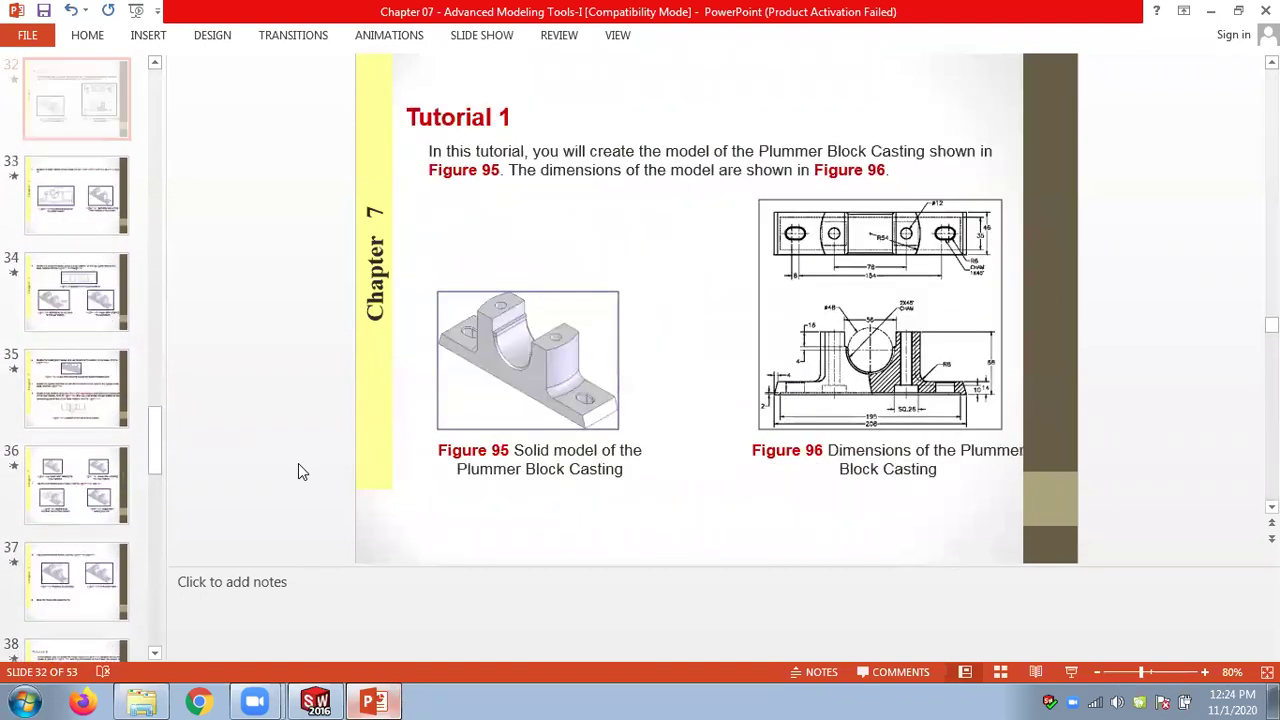
{"action": "scroll", "coordinate": [298, 463], "scroll_direction": "up", "scroll_amount": 4}
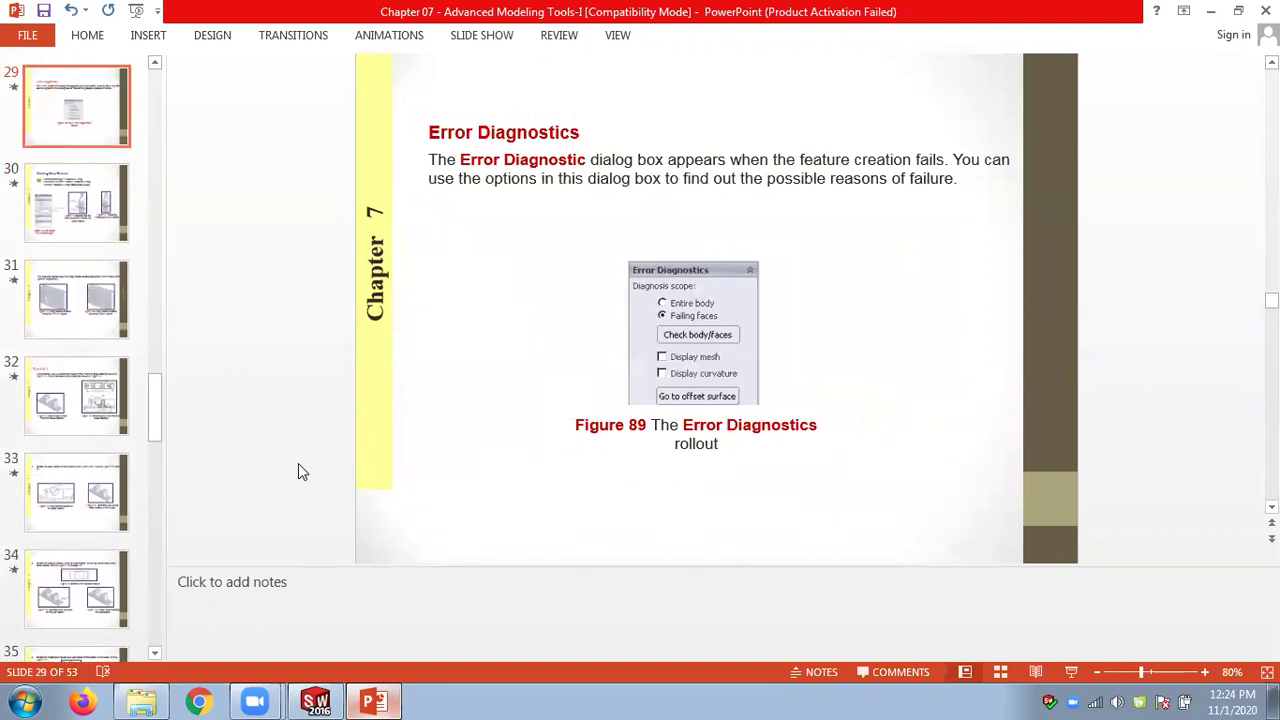
{"action": "scroll", "coordinate": [298, 463], "scroll_direction": "up", "scroll_amount": 3}
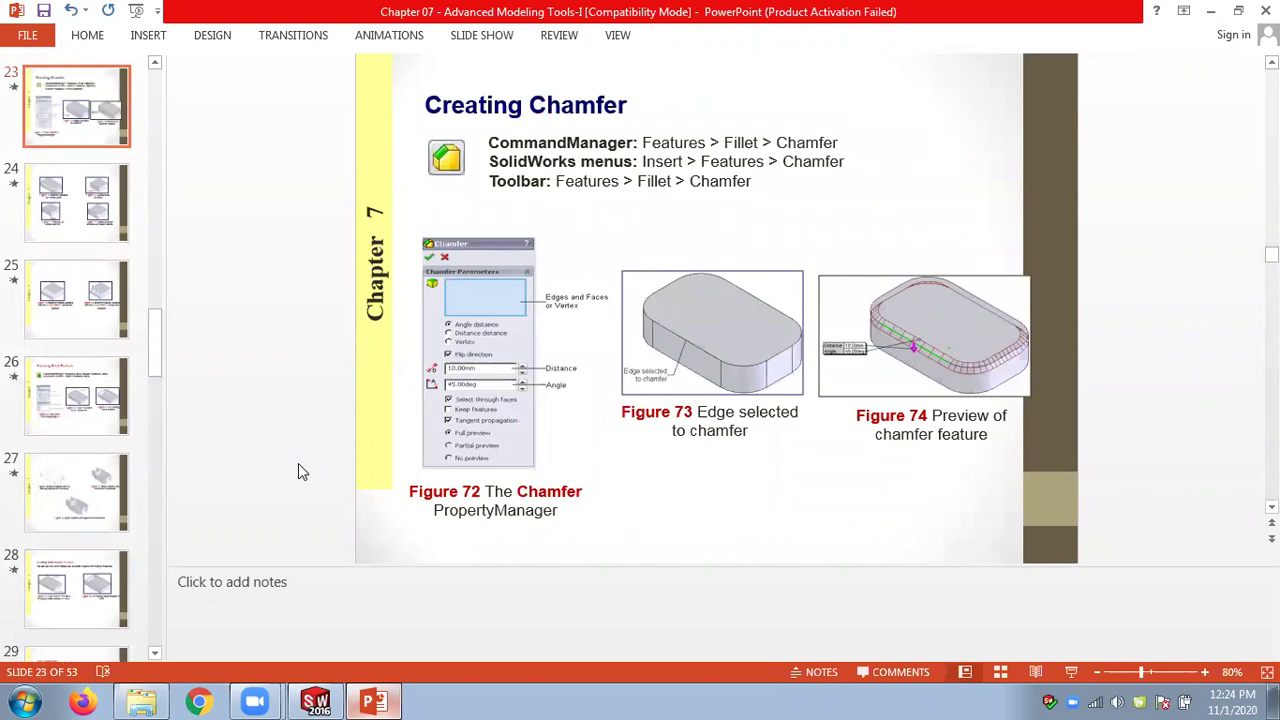
{"action": "key", "text": "Page_Up"}
{"action": "key", "text": "Page_Up"}
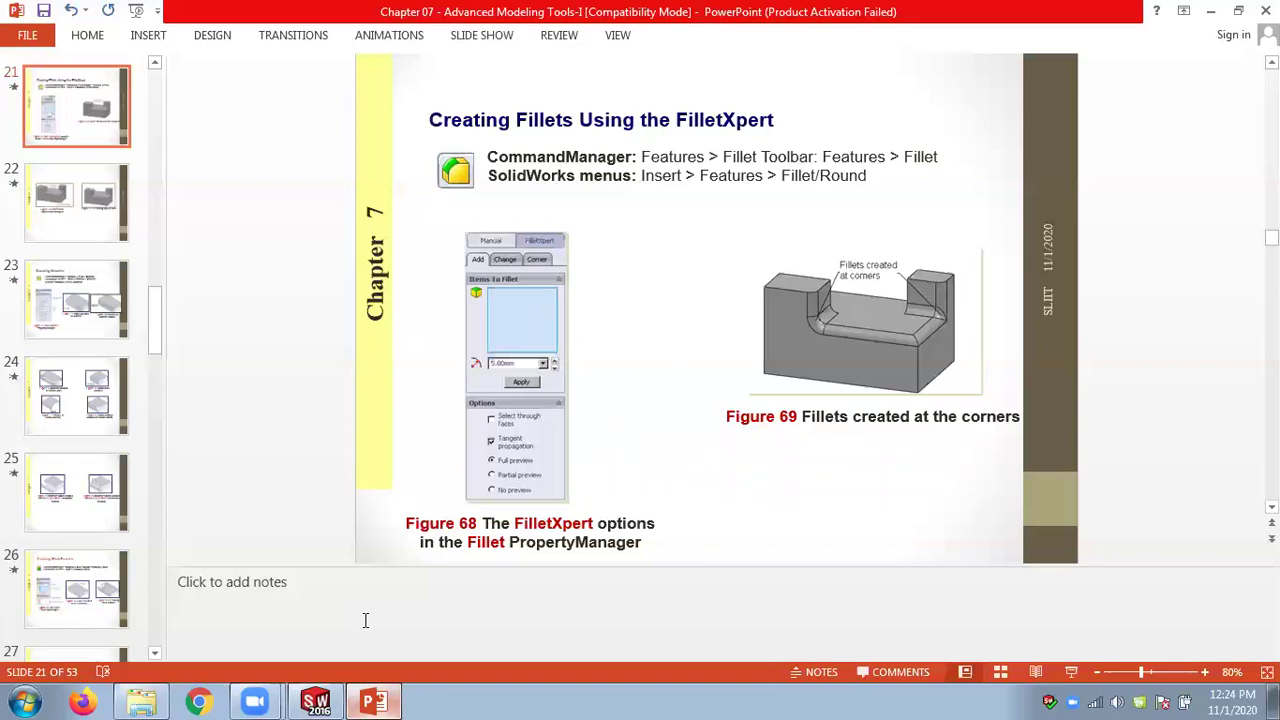
Switch to SOLIDWORKS and close the Figure_7-2 part
{"action": "left_click", "coordinate": [318, 700]}
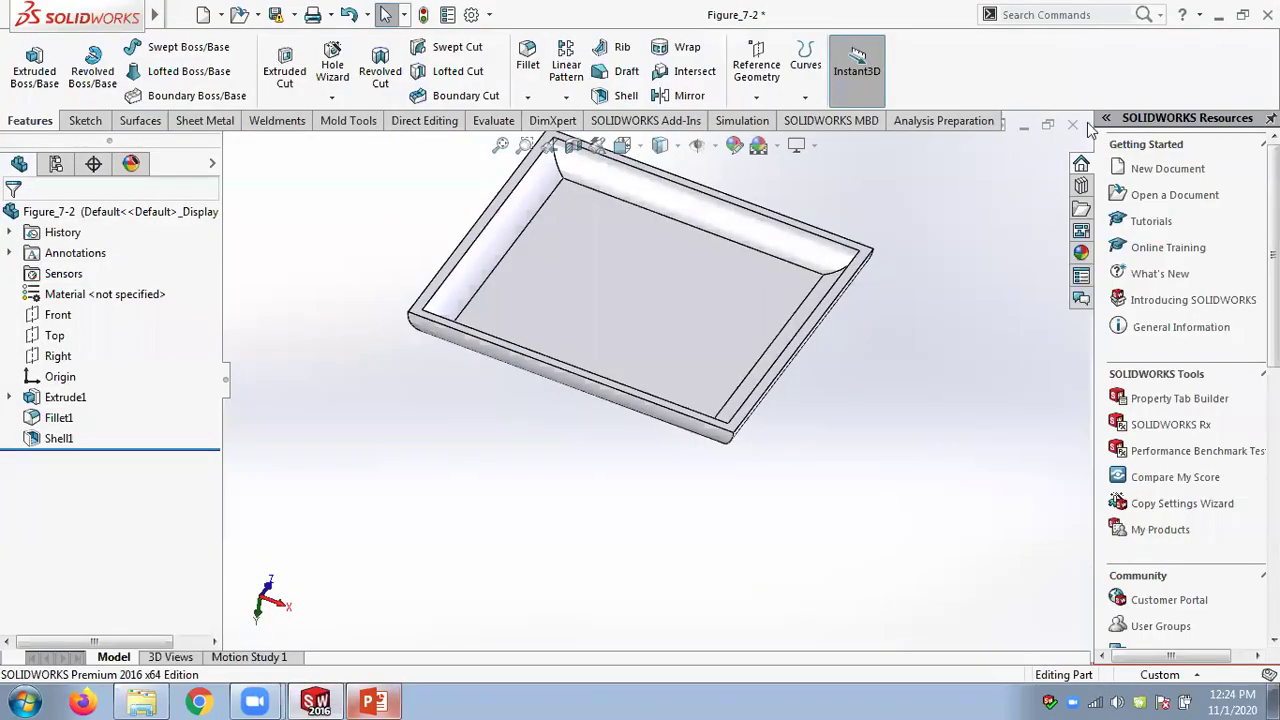
{"action": "key", "text": "ctrl+w"}
{"action": "left_click", "coordinate": [600, 364]}
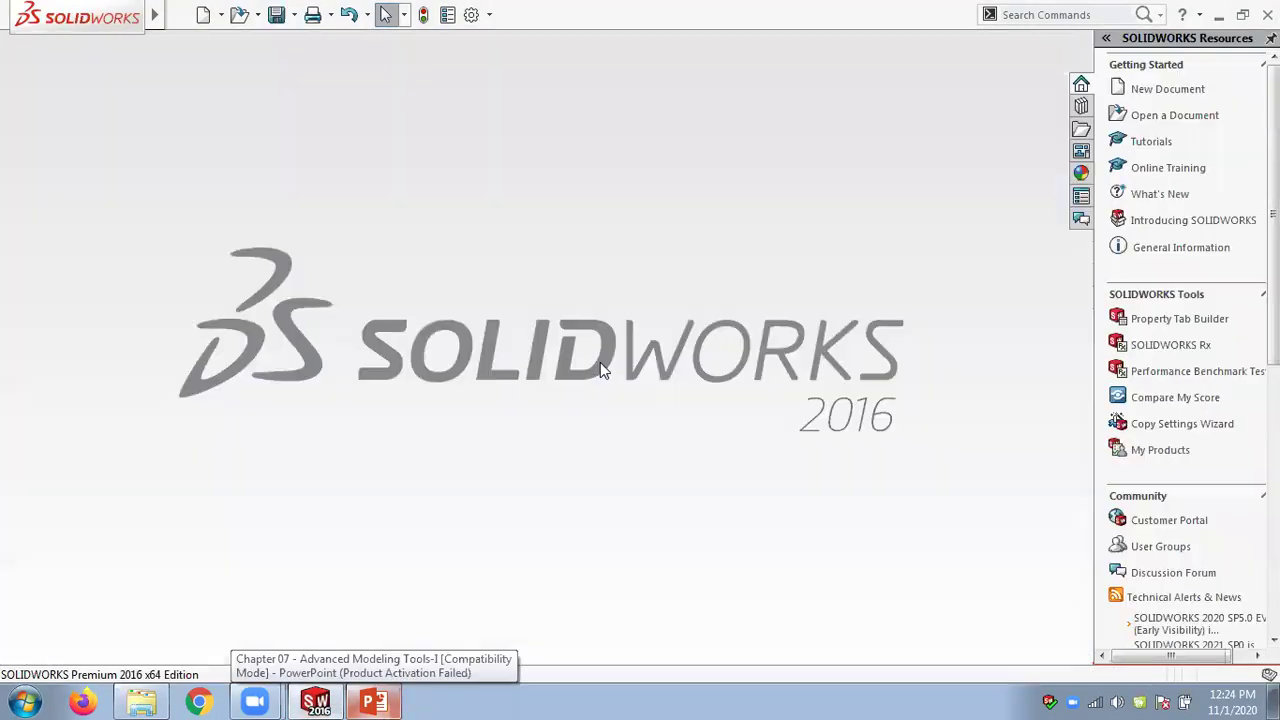
Open the figure_7-66 part from the Chap 07 folder and start the Fillet command in FilletXpert mode
{"action": "left_click", "coordinate": [257, 14]}
{"action": "left_click", "coordinate": [262, 37]}
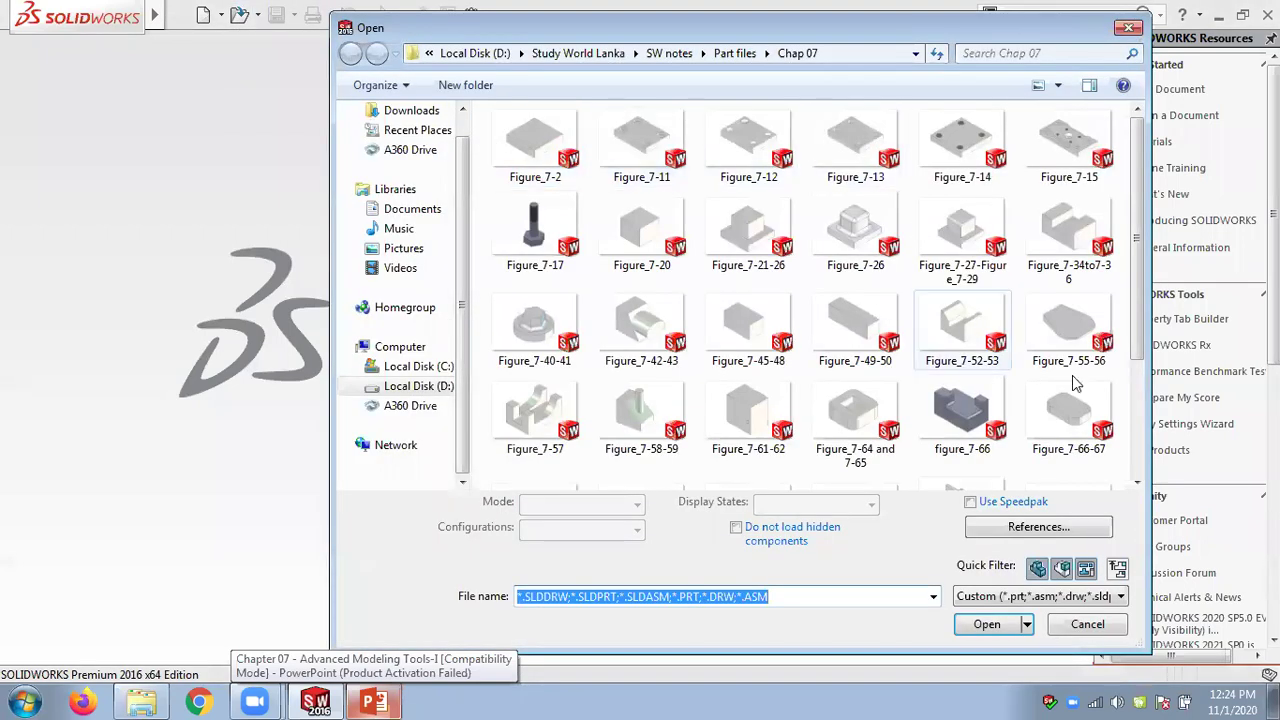
{"action": "left_click", "coordinate": [962, 400]}
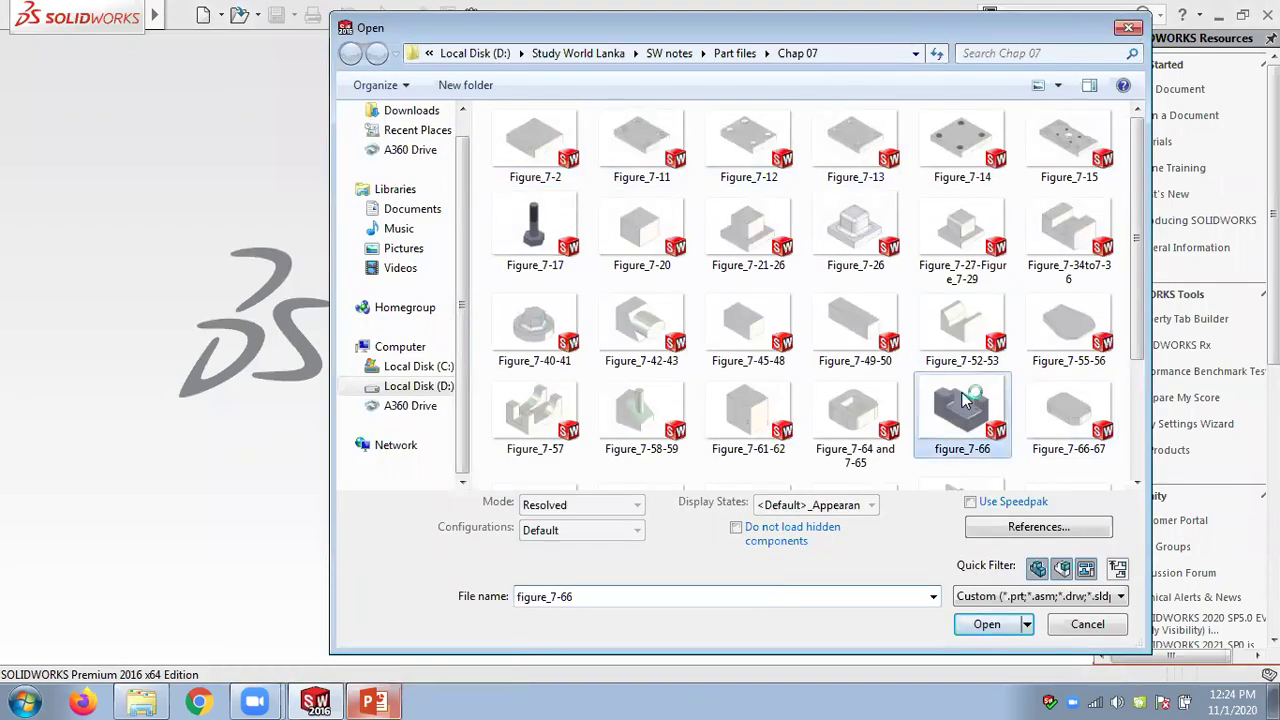
{"action": "double_click", "coordinate": [962, 400]}
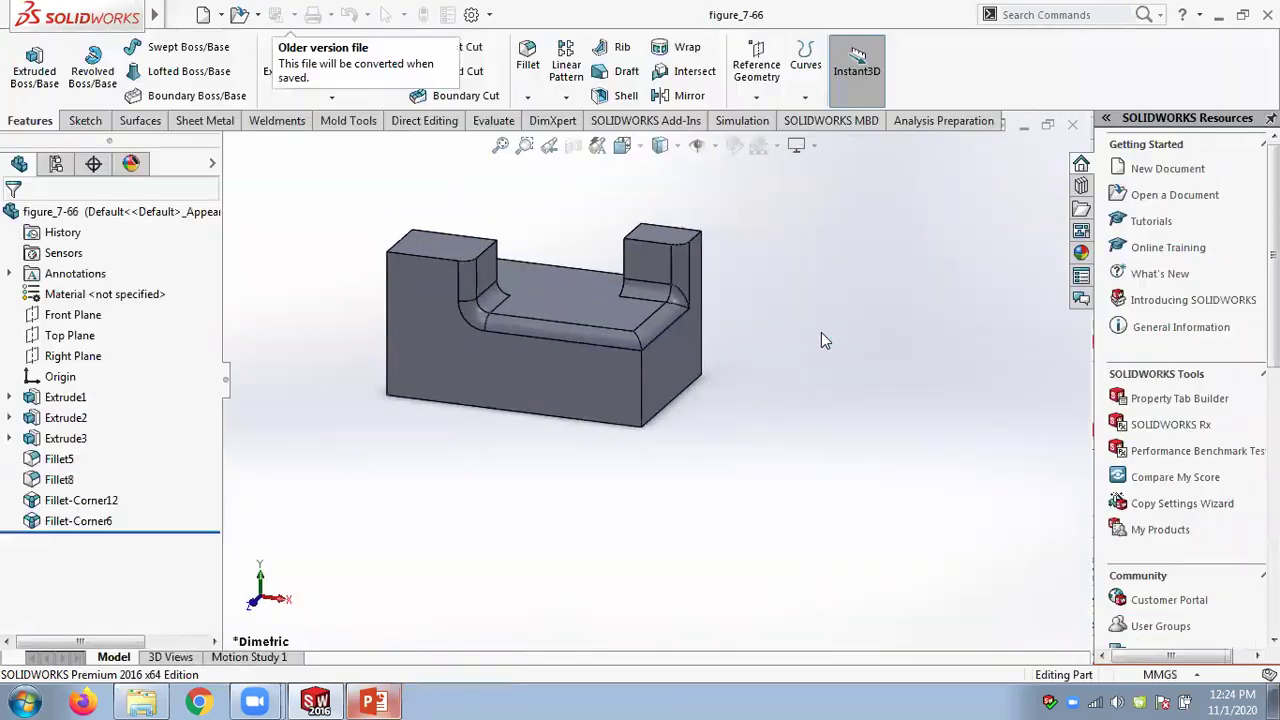
{"action": "middle_click_drag", "start_coordinate": [834, 330], "coordinate": [836, 360]}
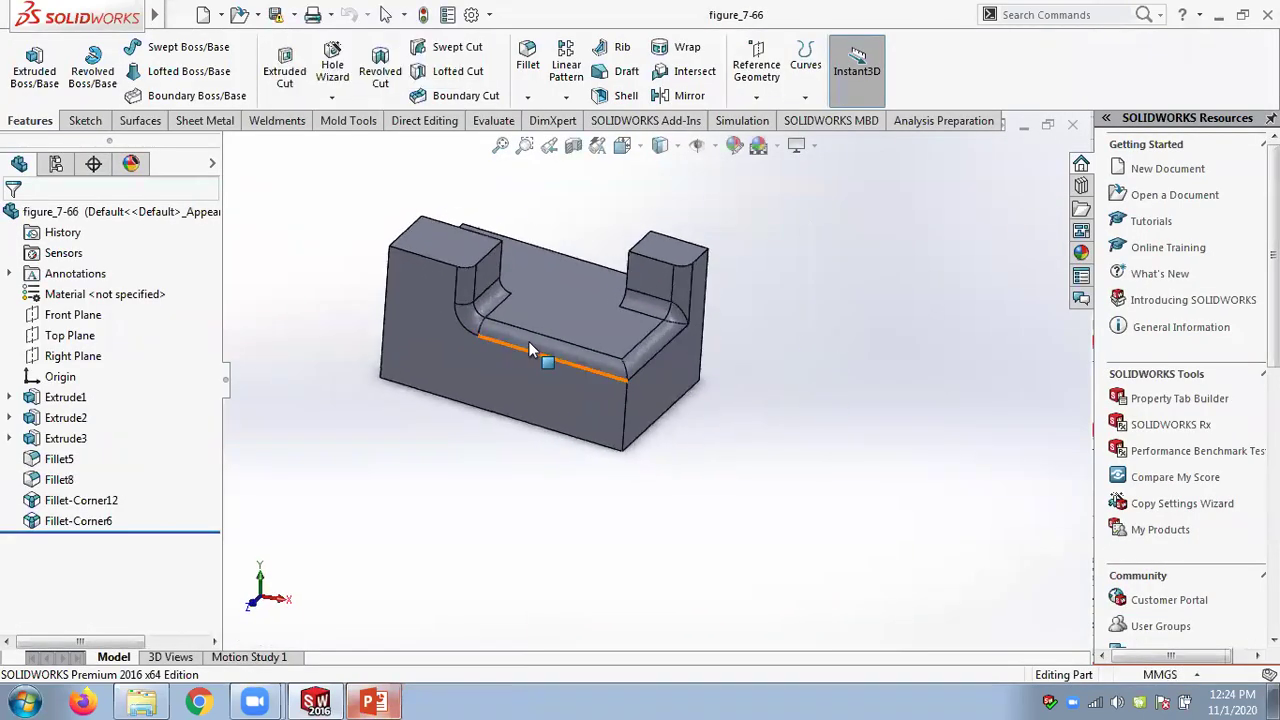
{"action": "scroll", "coordinate": [530, 350], "scroll_direction": "down", "scroll_amount": 3}
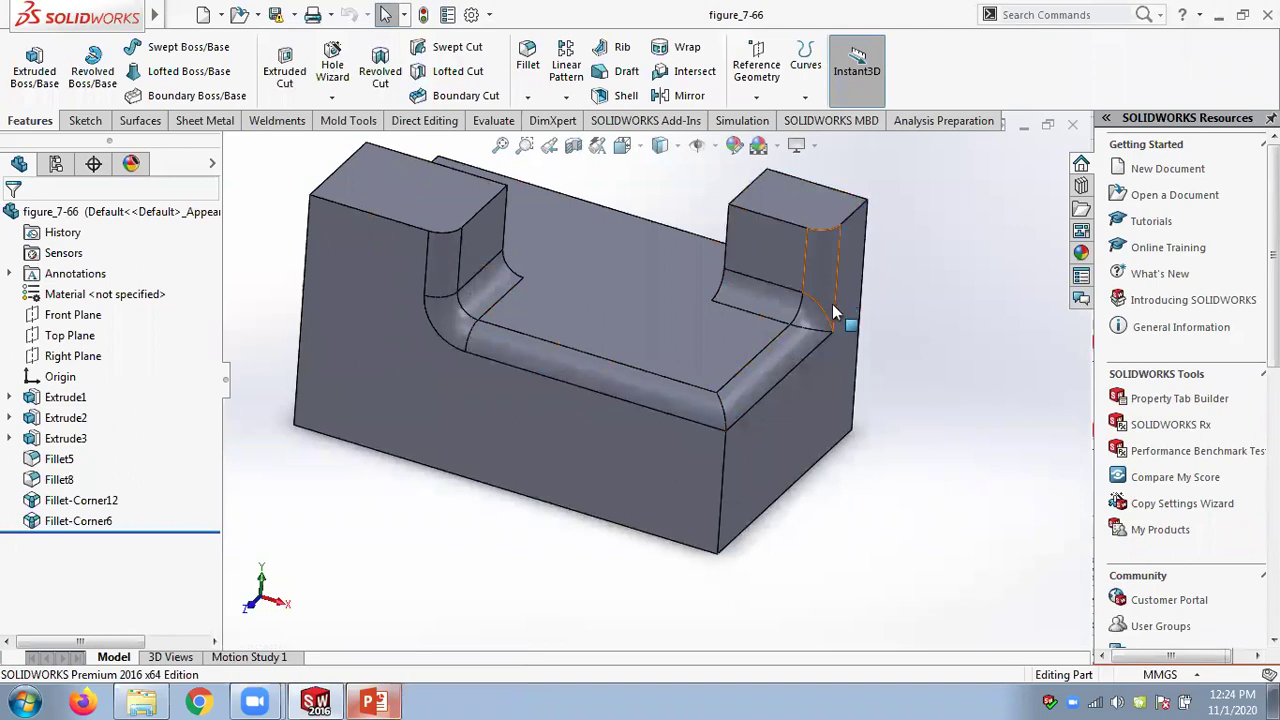
{"action": "left_click", "coordinate": [530, 82]}
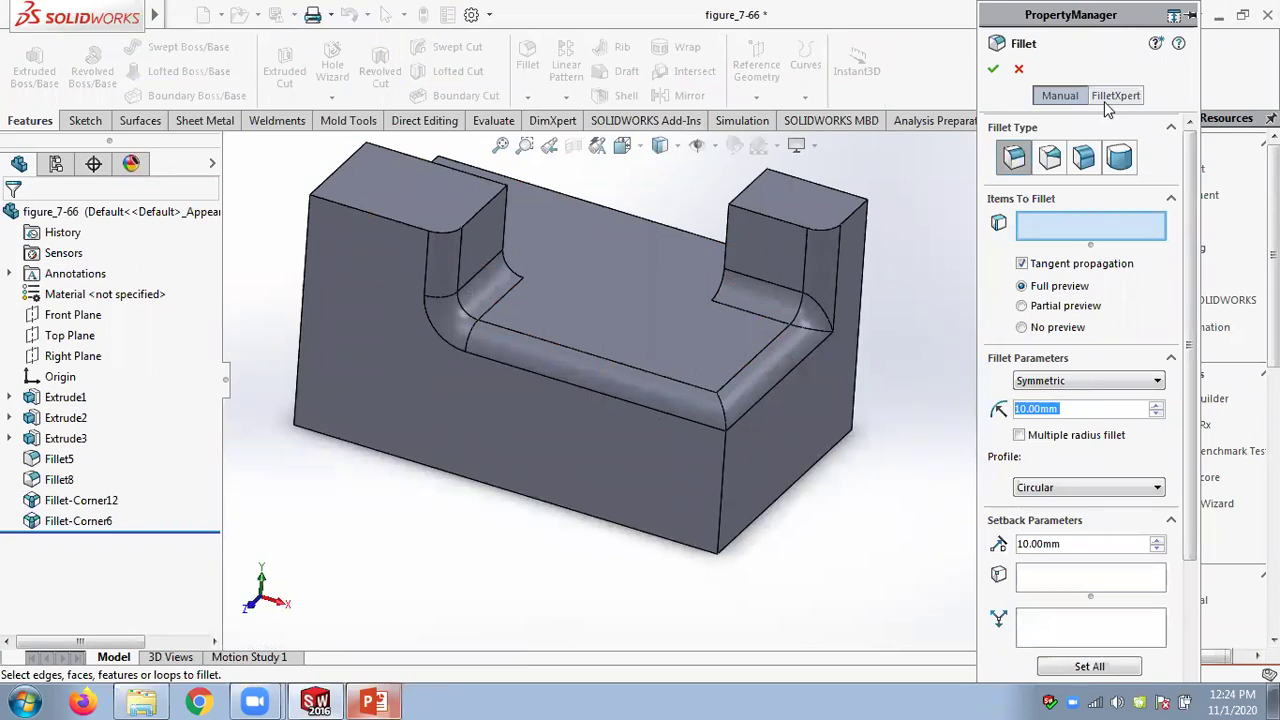
{"action": "left_click", "coordinate": [1119, 100]}
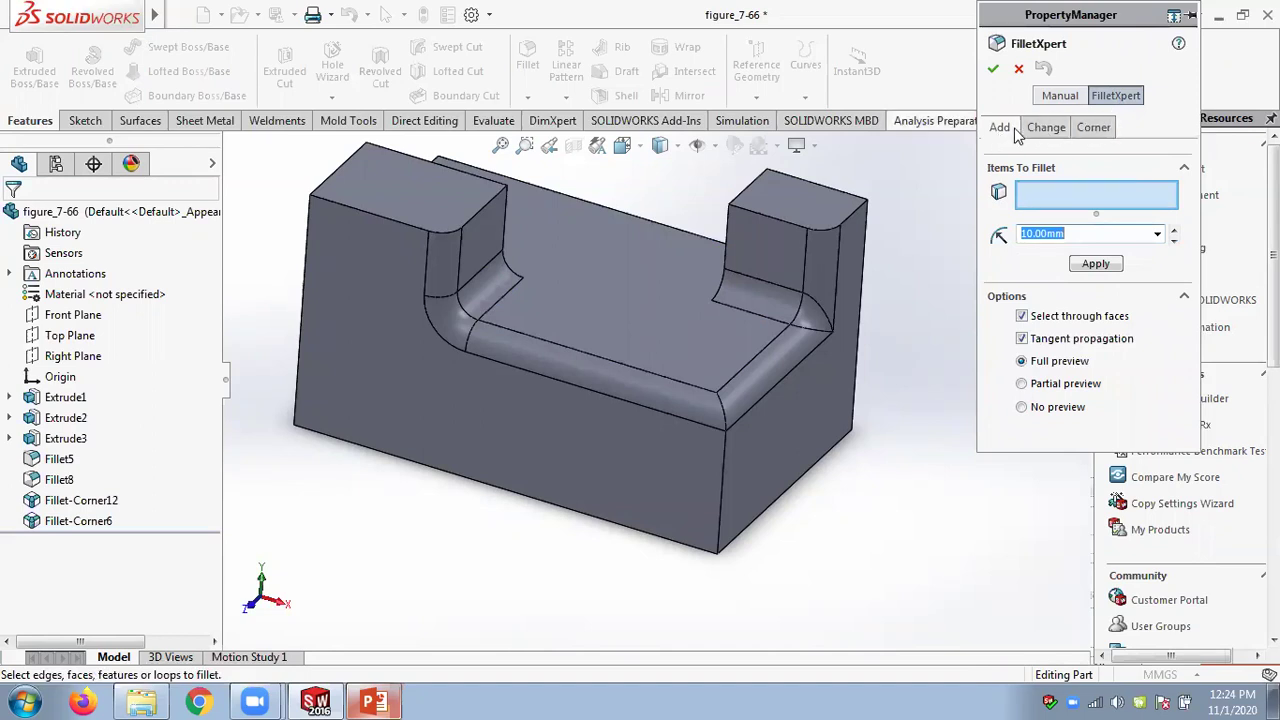
{"action": "left_click", "coordinate": [358, 212]}
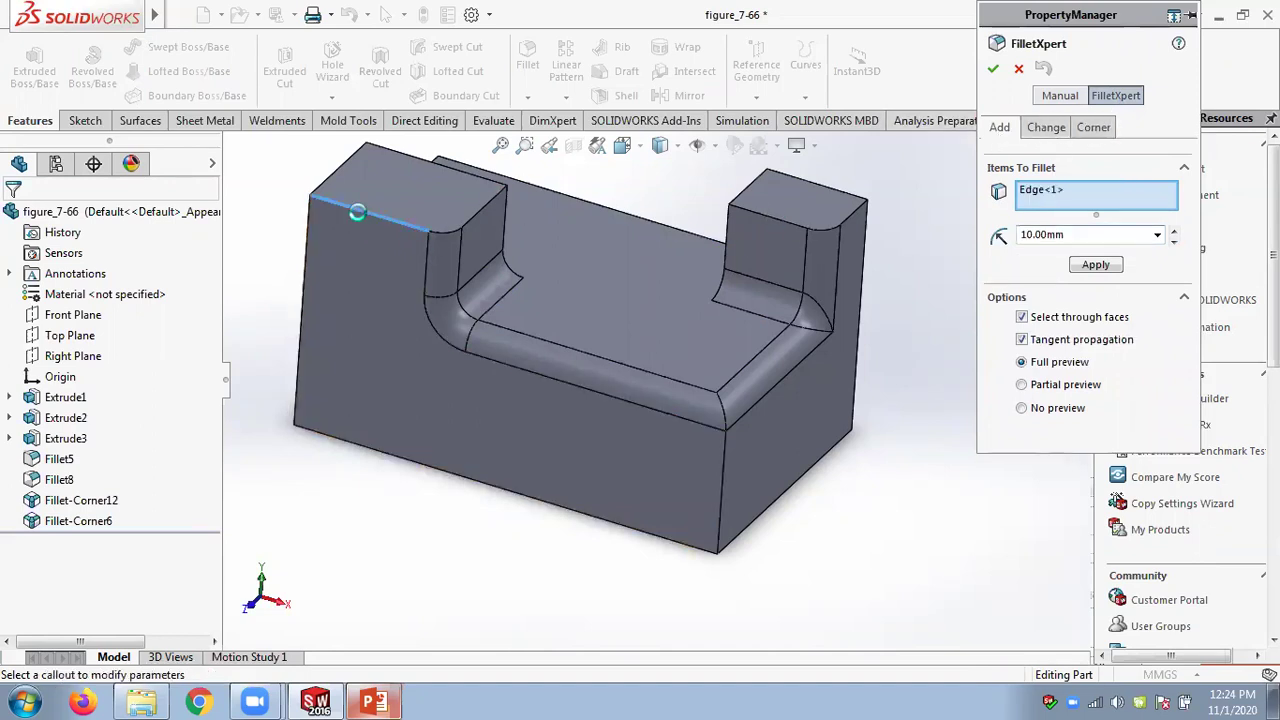
{"action": "right_click", "coordinate": [1068, 187]}
{"action": "left_click", "coordinate": [1100, 195]}
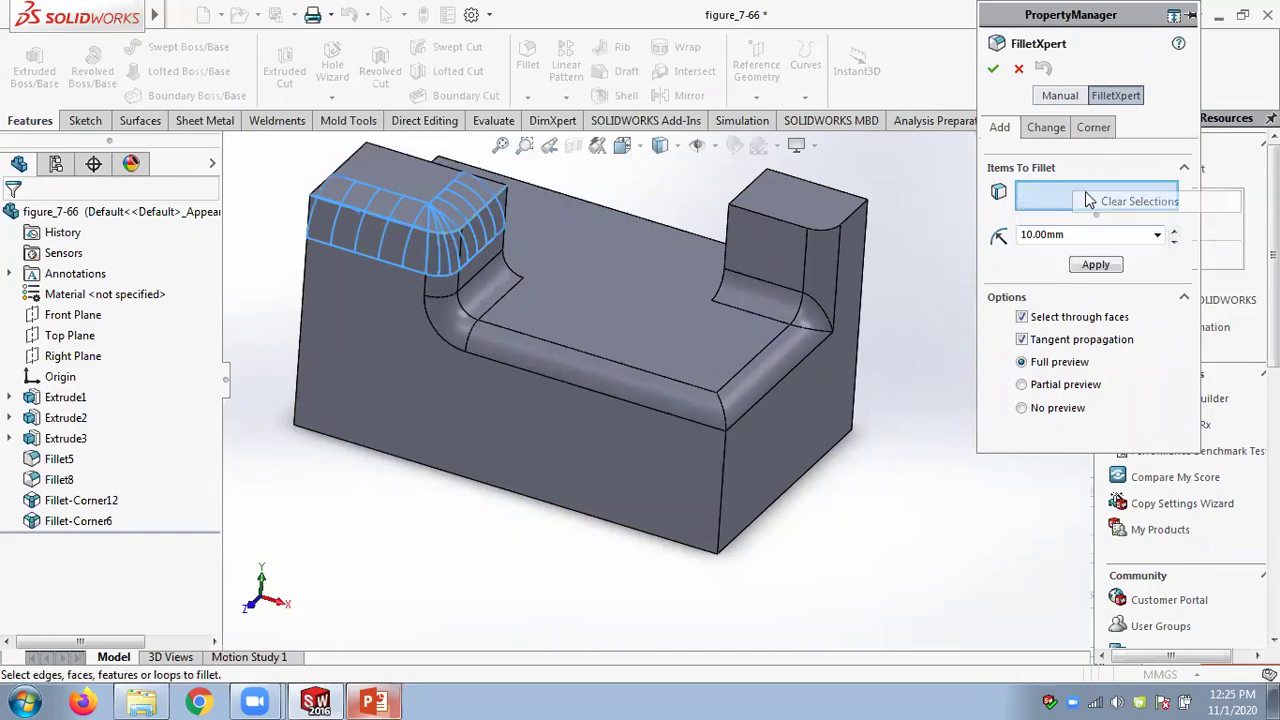
Try to remove the vertical corner fillet face on the part's left raised block with FilletXpert's Change option
{"action": "left_click", "coordinate": [1043, 129]}
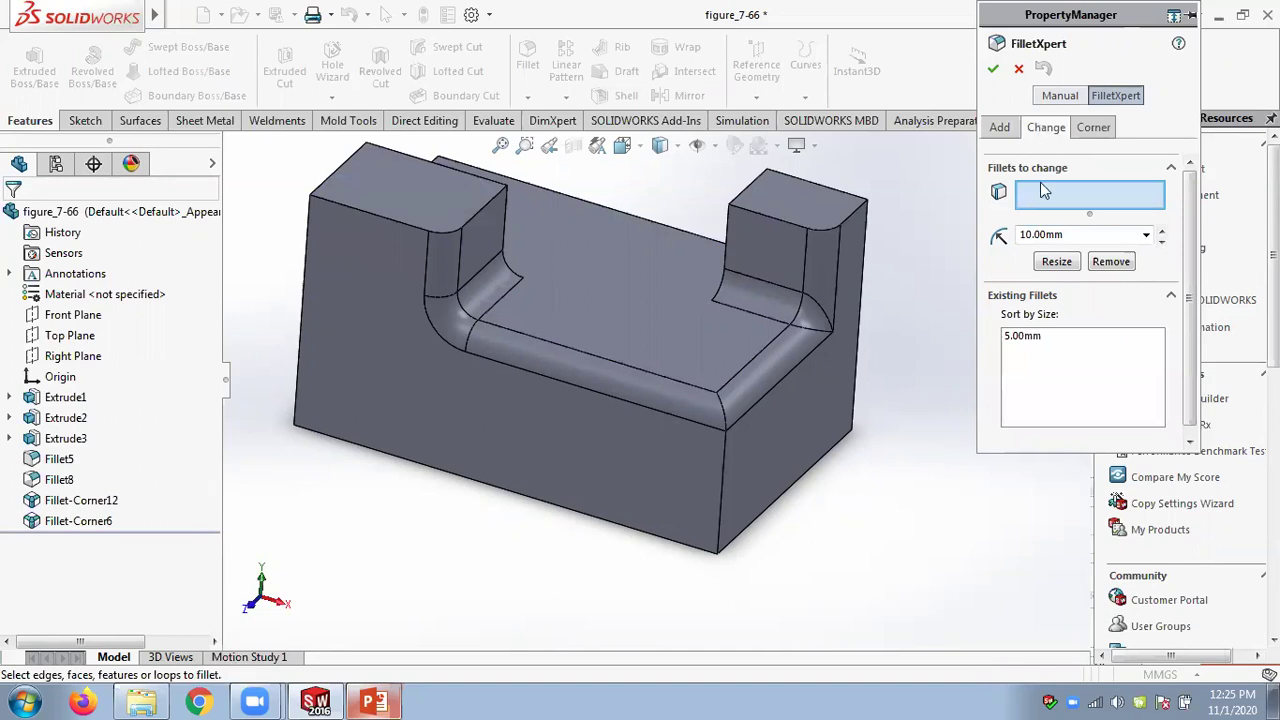
{"action": "left_click", "coordinate": [431, 266]}
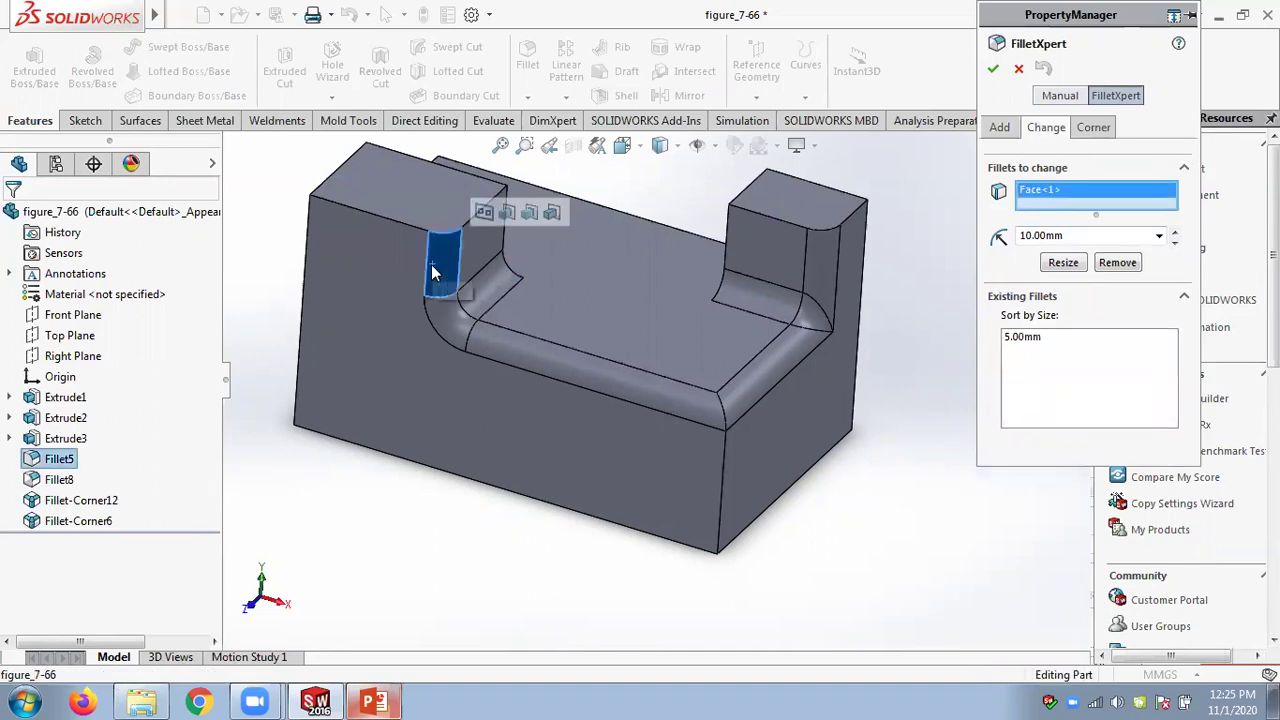
{"action": "left_click", "coordinate": [1110, 270]}
{"action": "left_click", "coordinate": [1113, 264]}
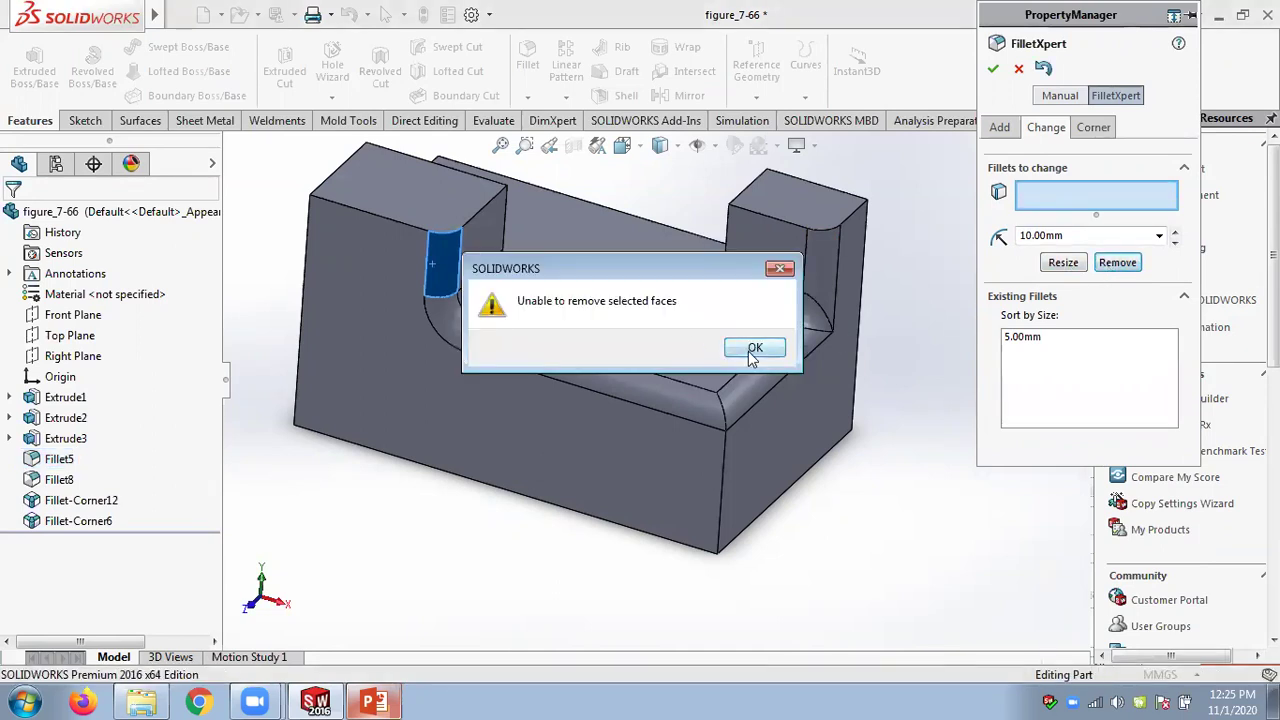
{"action": "left_click", "coordinate": [748, 348]}
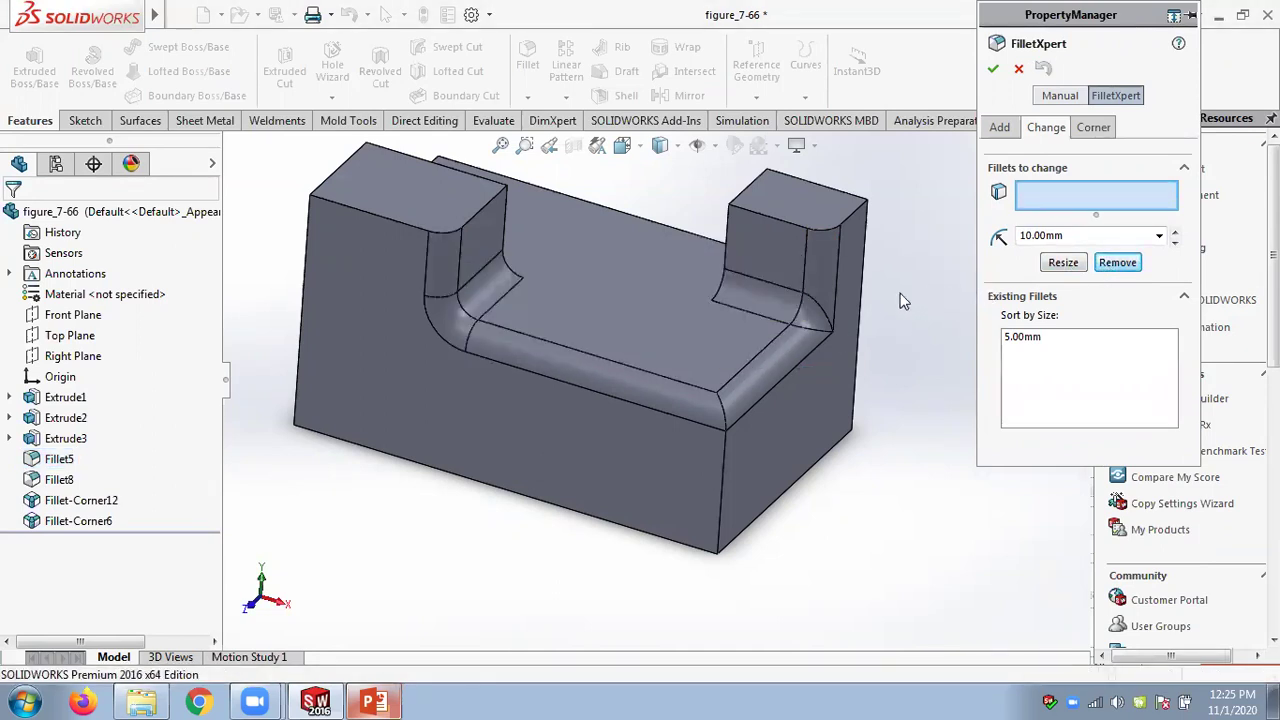
Try to remove the fillet face at the inner base of the right raised block
{"action": "left_click", "coordinate": [766, 294]}
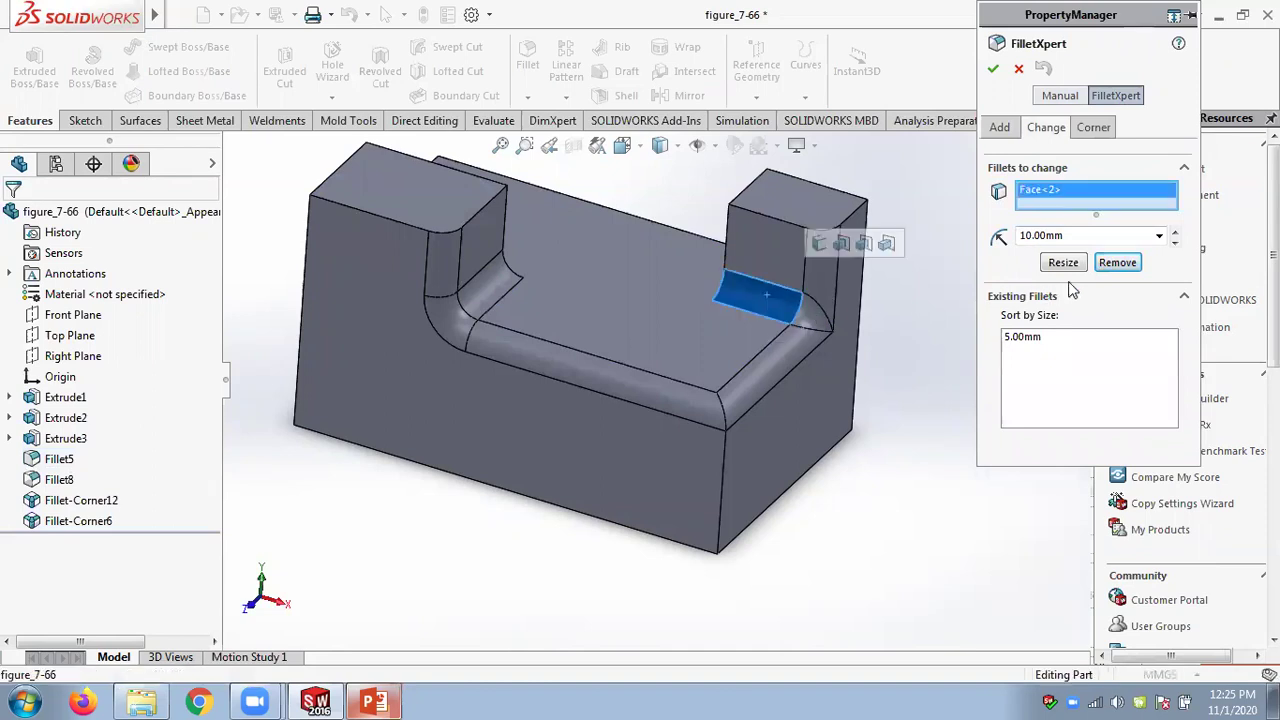
{"action": "left_click", "coordinate": [1122, 266]}
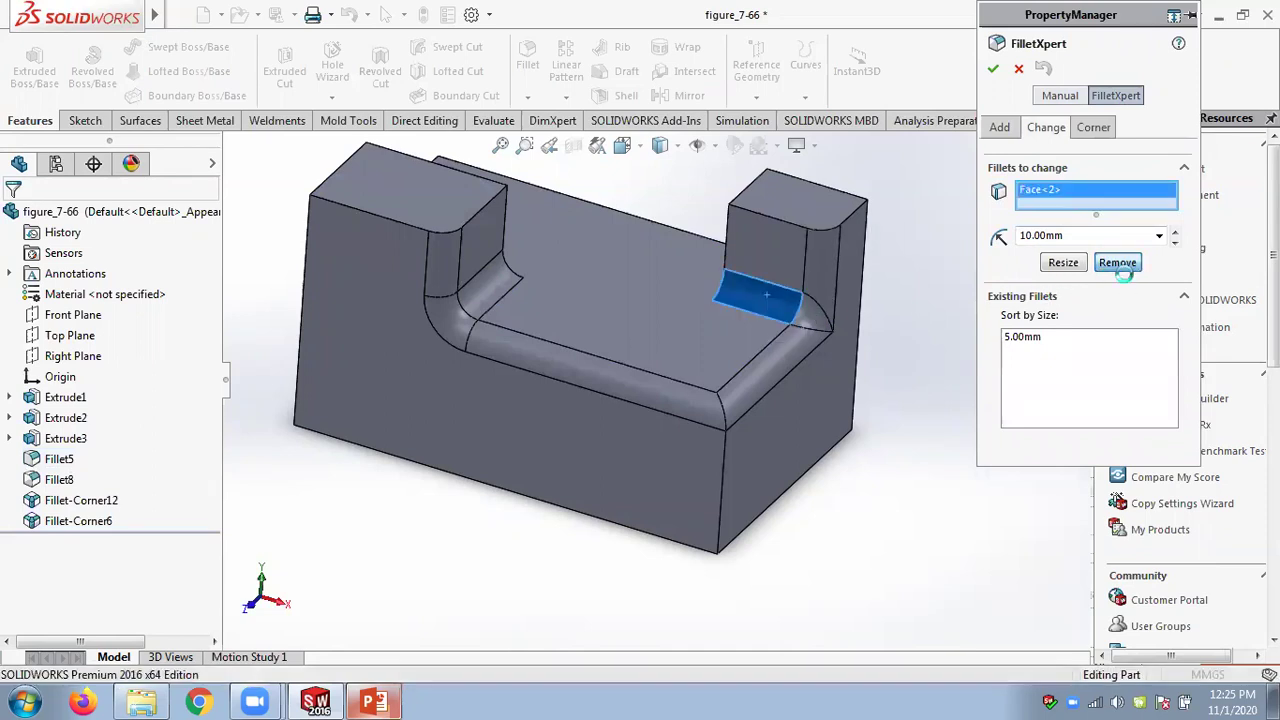
{"action": "left_click", "coordinate": [755, 347]}
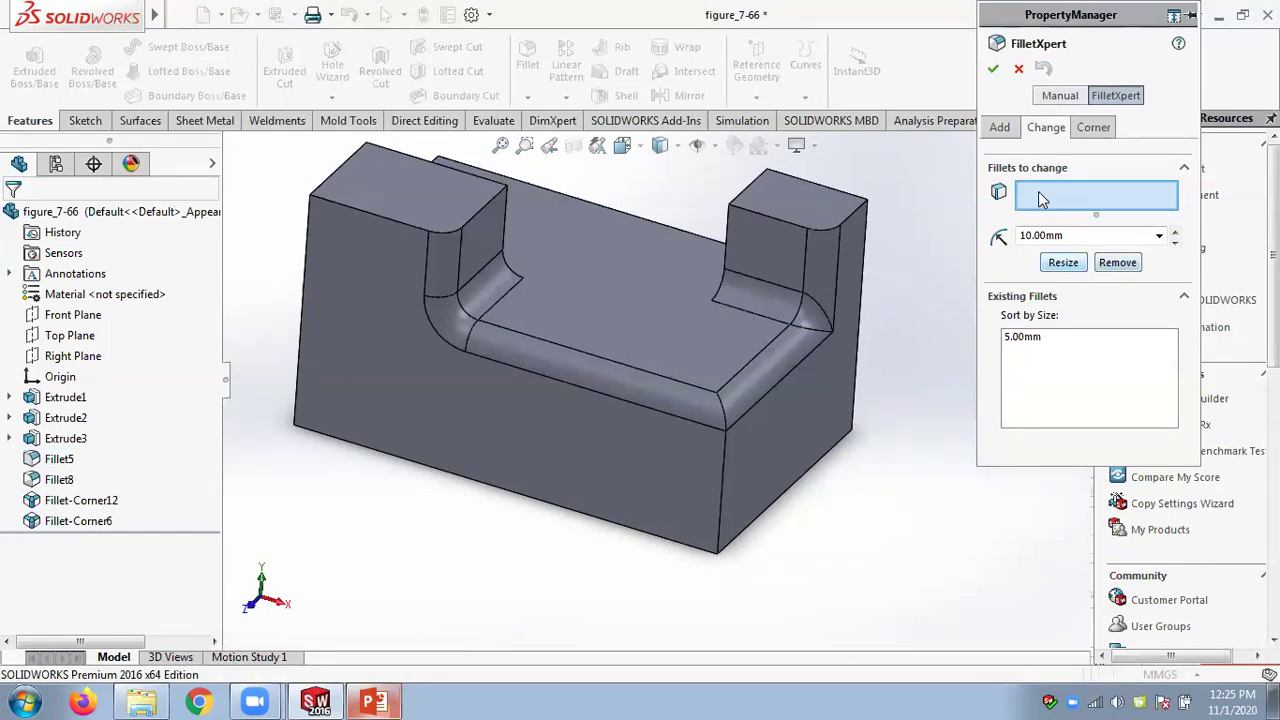
Add a 10 mm fillet to the front top edge of the left raised block with FilletXpert
{"action": "left_click", "coordinate": [999, 128]}
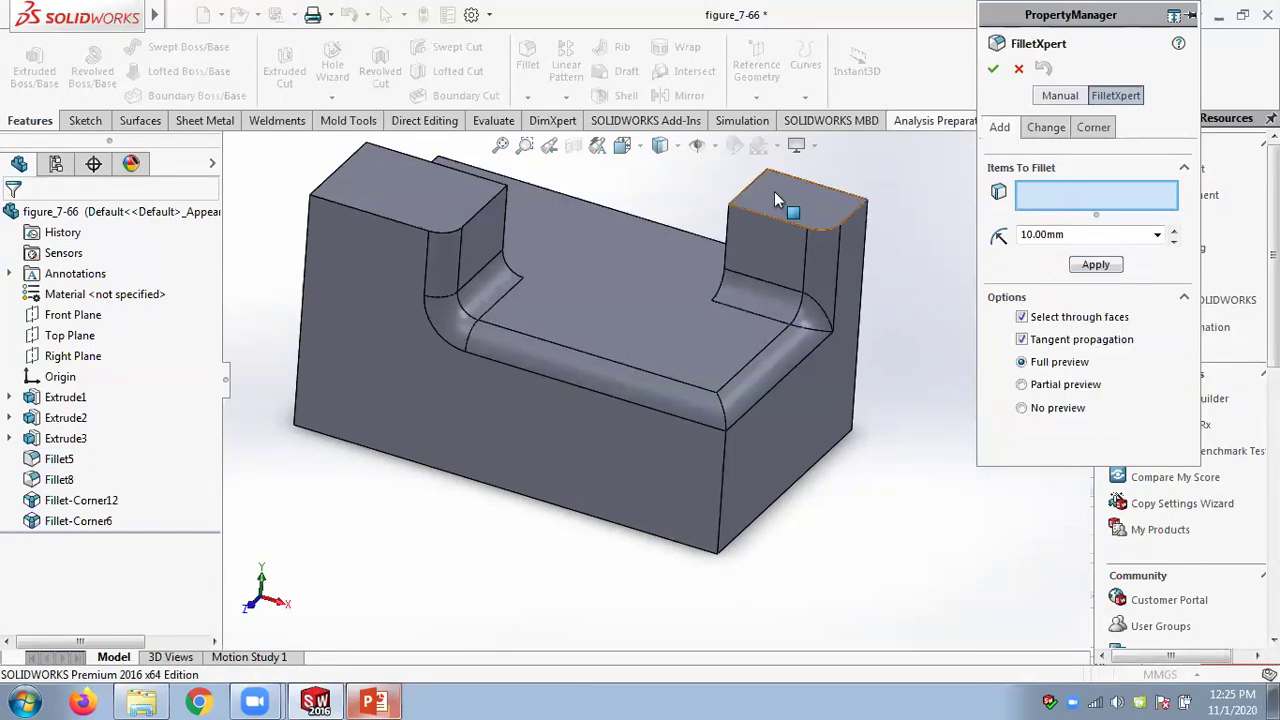
{"action": "left_click", "coordinate": [362, 208]}
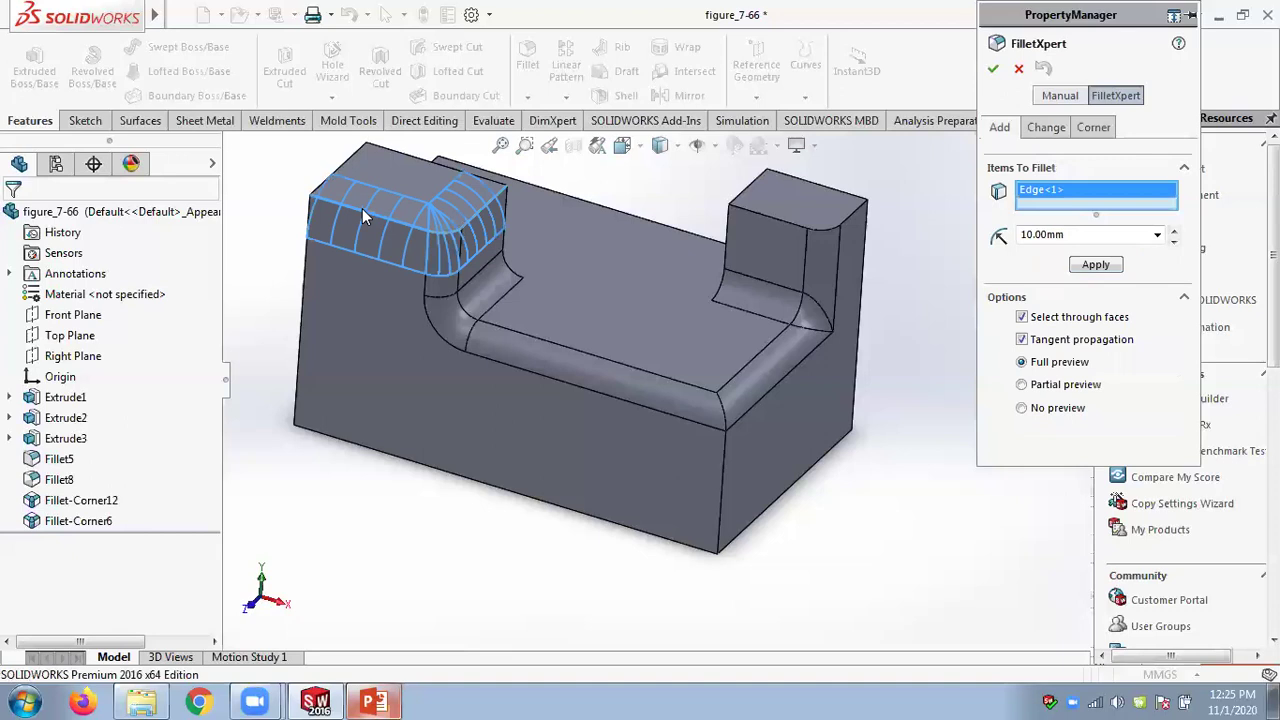
{"action": "left_click", "coordinate": [1096, 265]}
Remove both faces of the new 10 mm fillet on top of the left raised block with FilletXpert
{"action": "left_click", "coordinate": [1046, 127]}
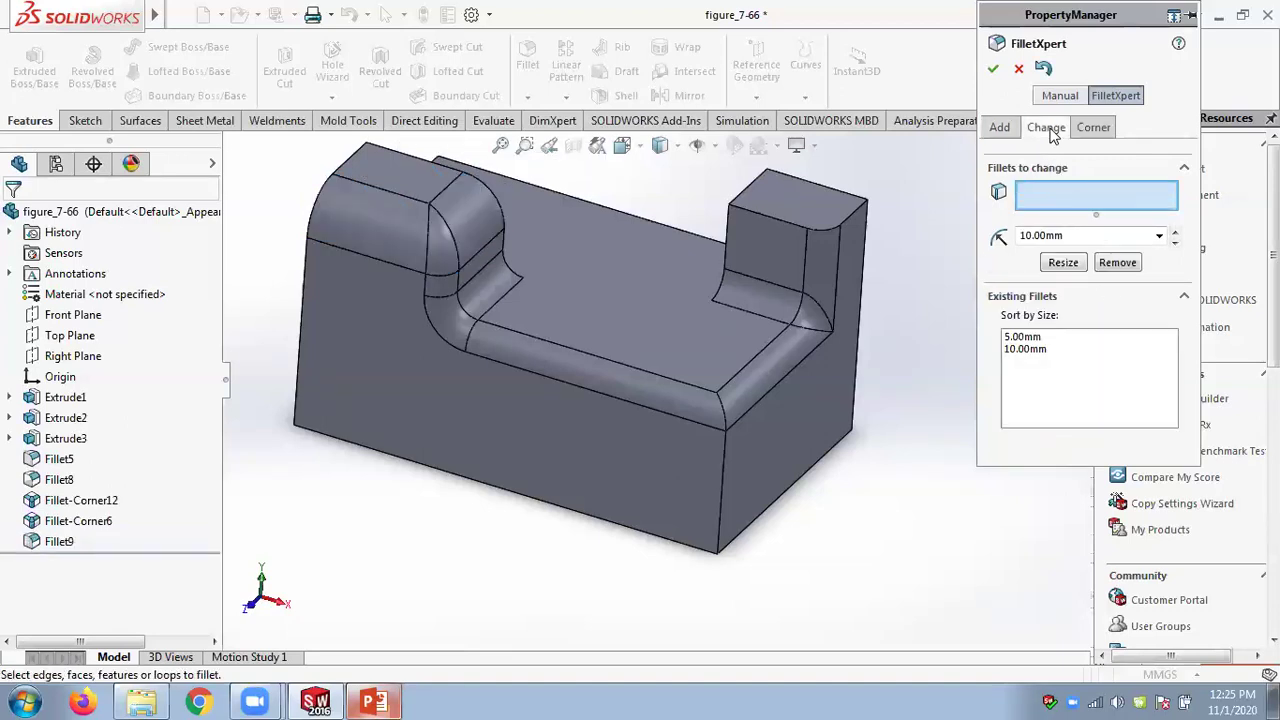
{"action": "left_click", "coordinate": [362, 229]}
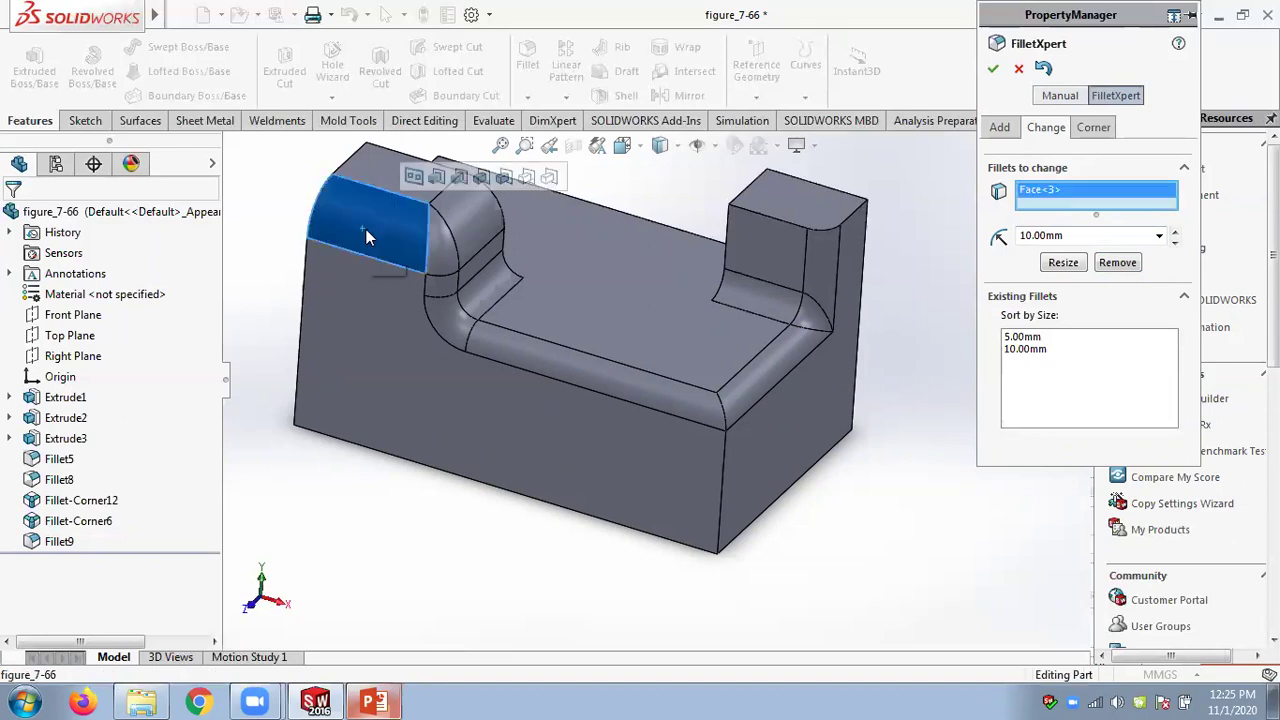
{"action": "left_click", "coordinate": [1118, 263]}
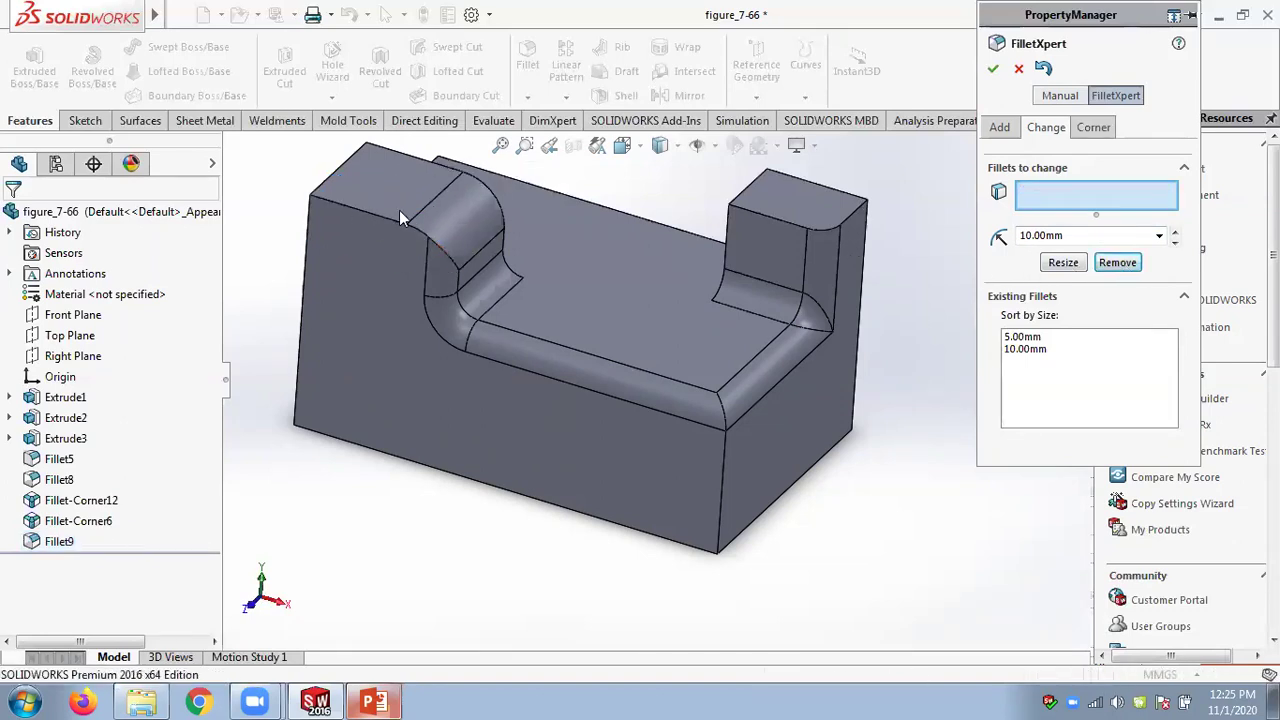
{"action": "left_click", "coordinate": [462, 228]}
{"action": "left_click", "coordinate": [1128, 263]}
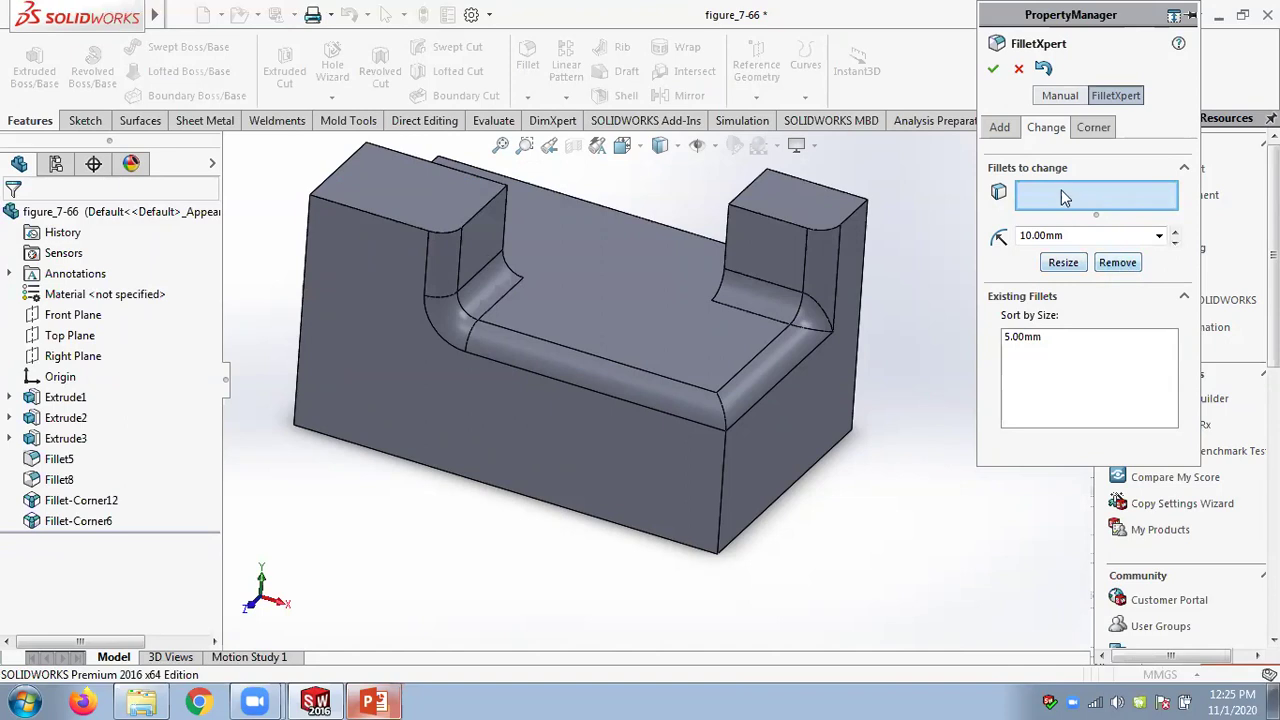
Switch FilletXpert to corner fillet editing
{"action": "left_click", "coordinate": [1095, 135]}
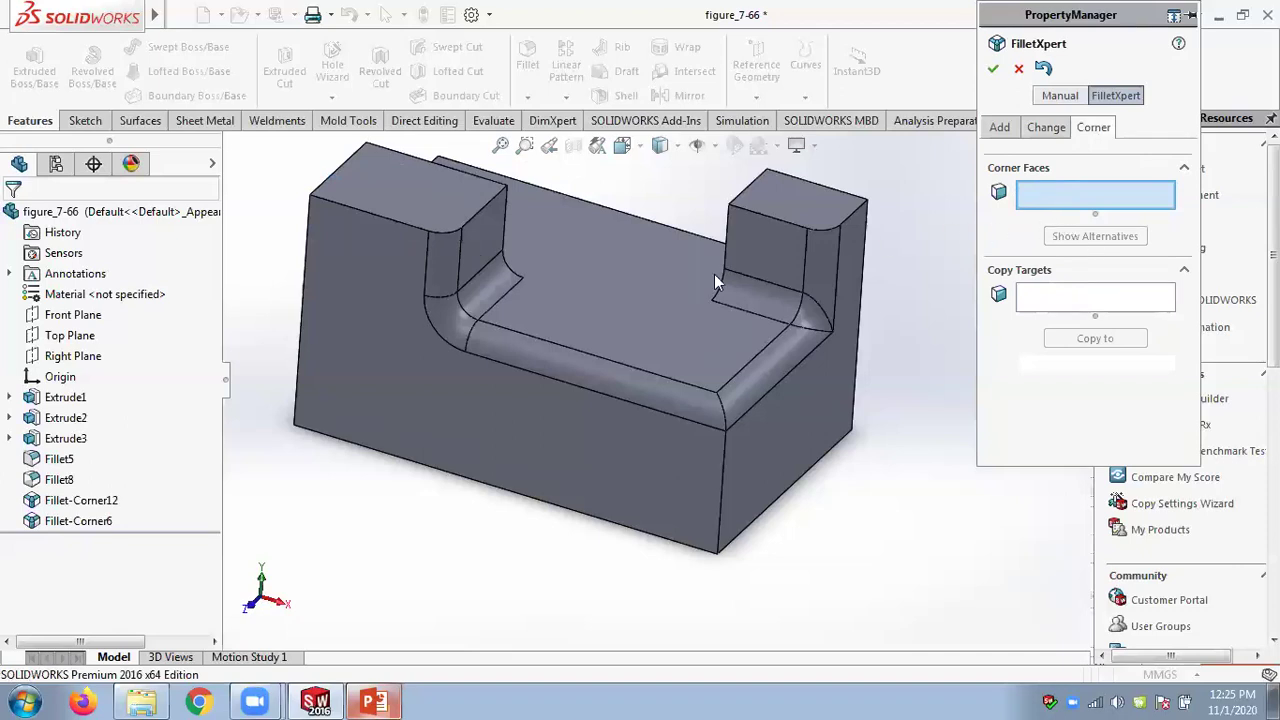
{"action": "scroll", "coordinate": [588, 312], "scroll_direction": "down", "scroll_amount": 2}
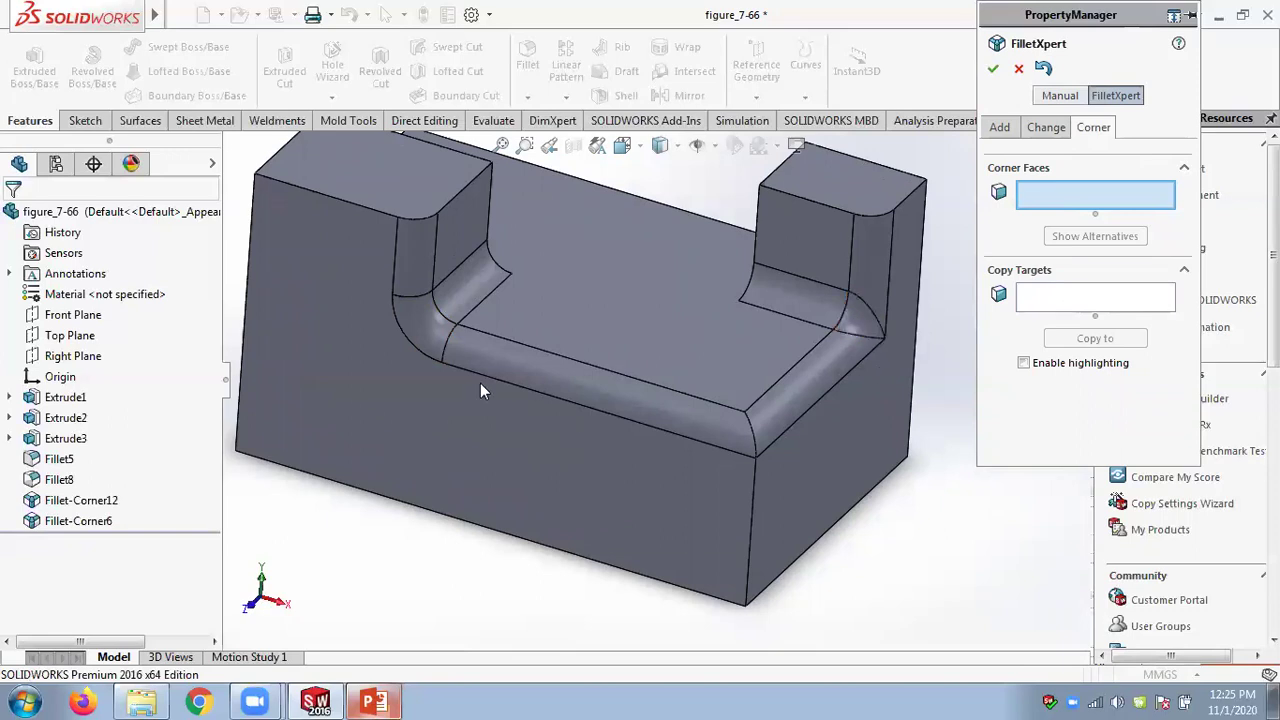
{"action": "scroll", "coordinate": [481, 391], "scroll_direction": "up", "scroll_amount": 1}
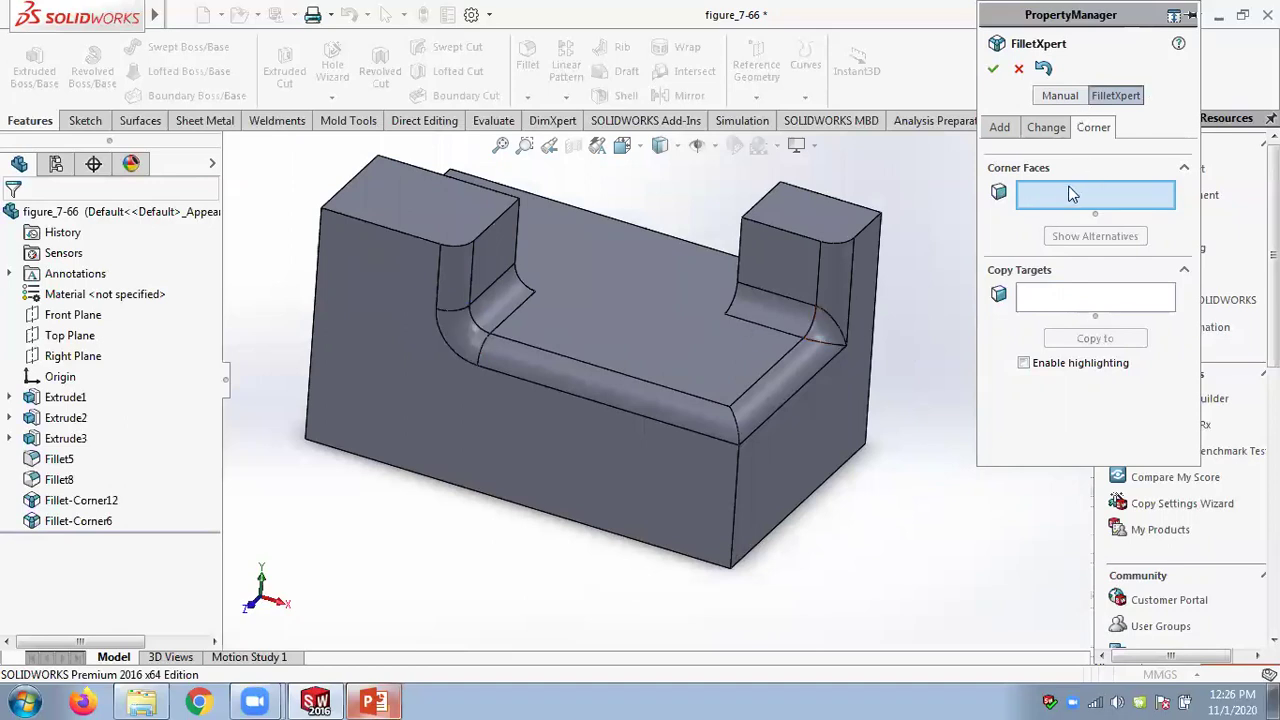
Copy the corner fillet below the left raised block onto the corner below the right block, and undo the copy
{"action": "left_click", "coordinate": [456, 330]}
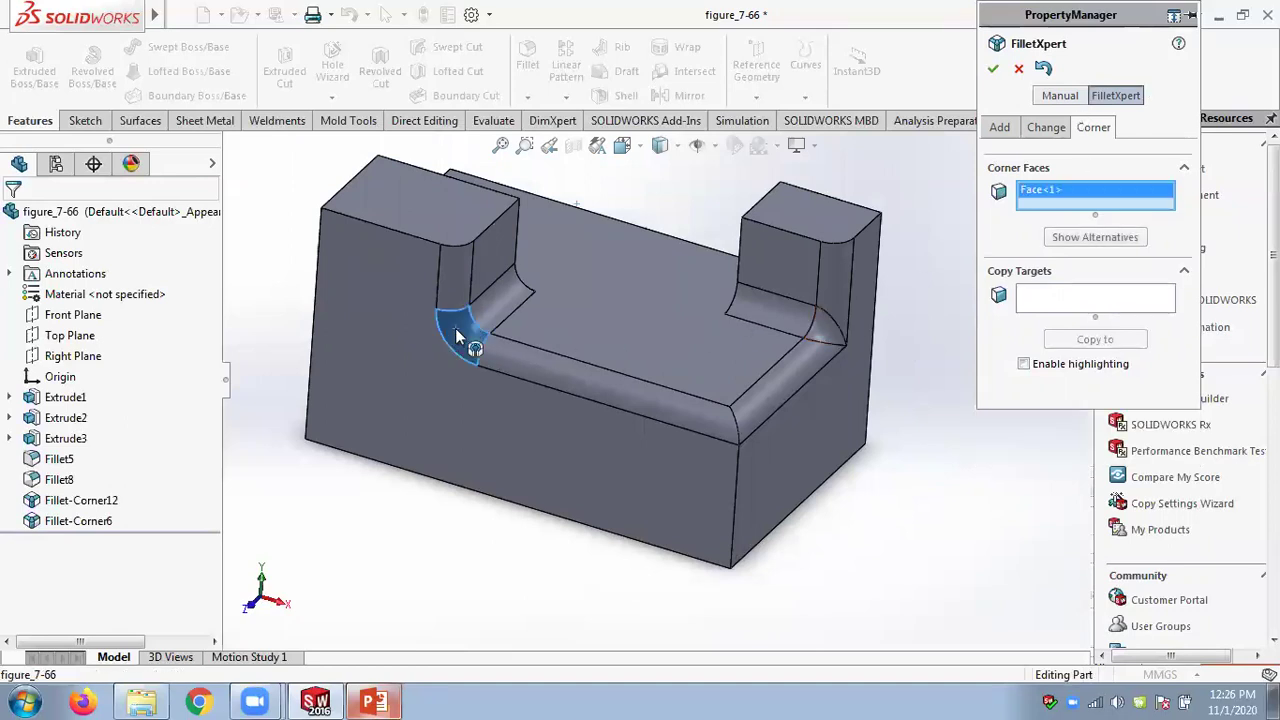
{"action": "left_click", "coordinate": [1053, 303]}
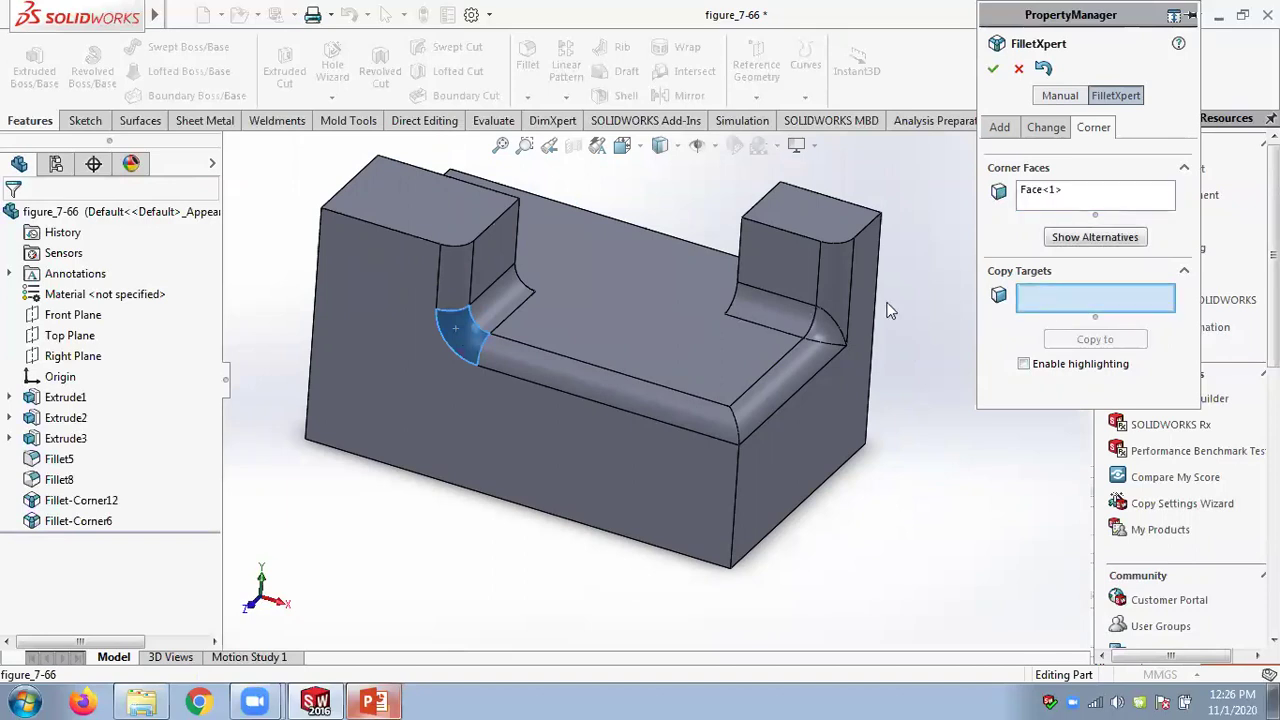
{"action": "left_click", "coordinate": [840, 338]}
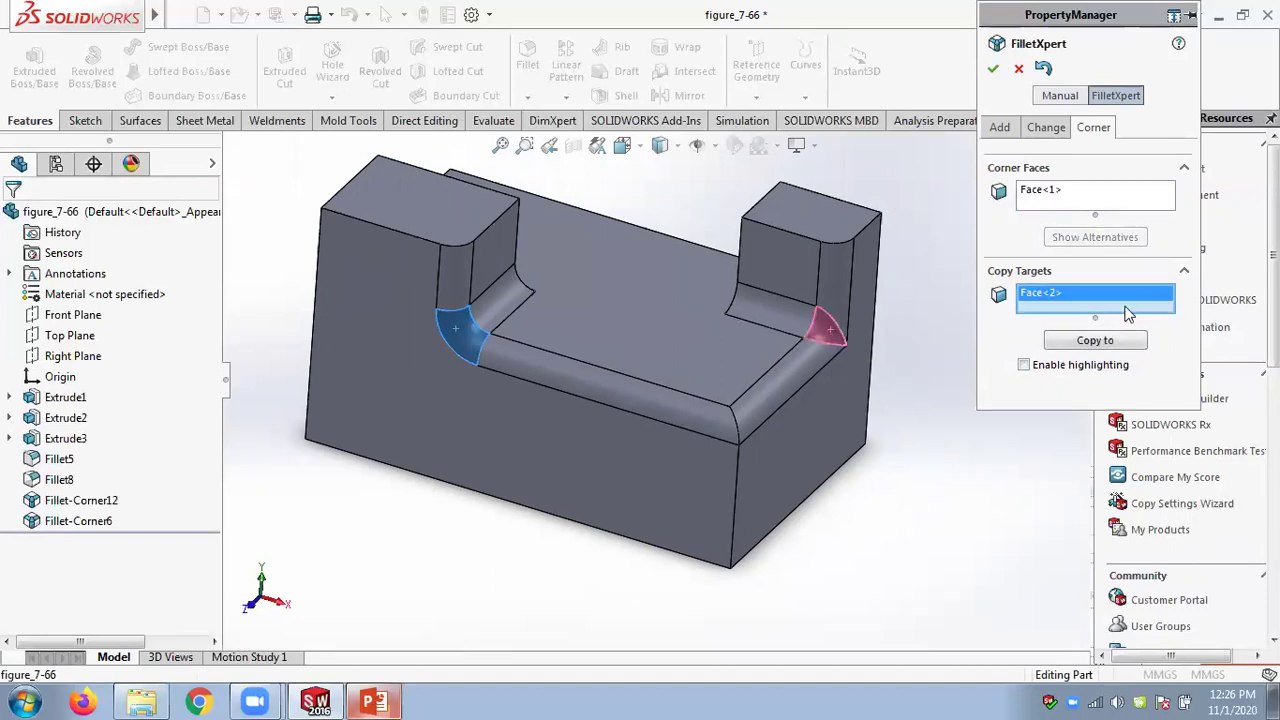
{"action": "left_click", "coordinate": [1055, 197]}
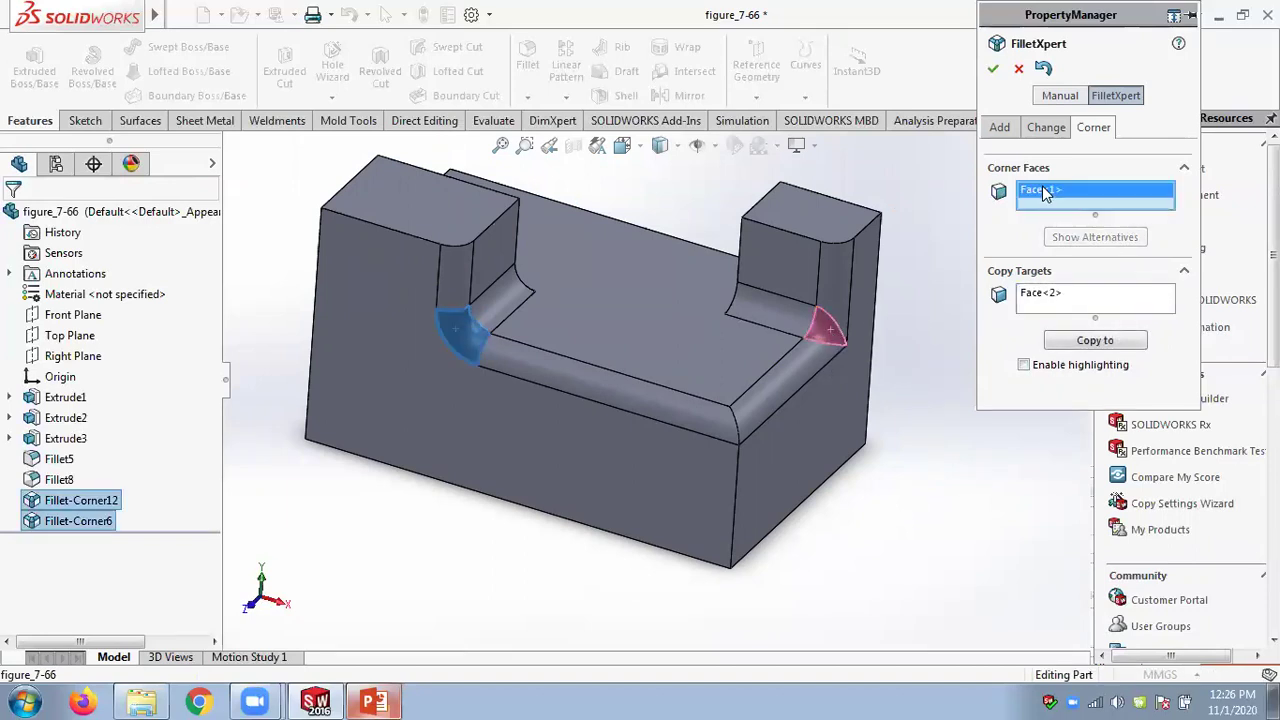
{"action": "left_click", "coordinate": [1063, 300]}
{"action": "left_click", "coordinate": [1095, 341]}
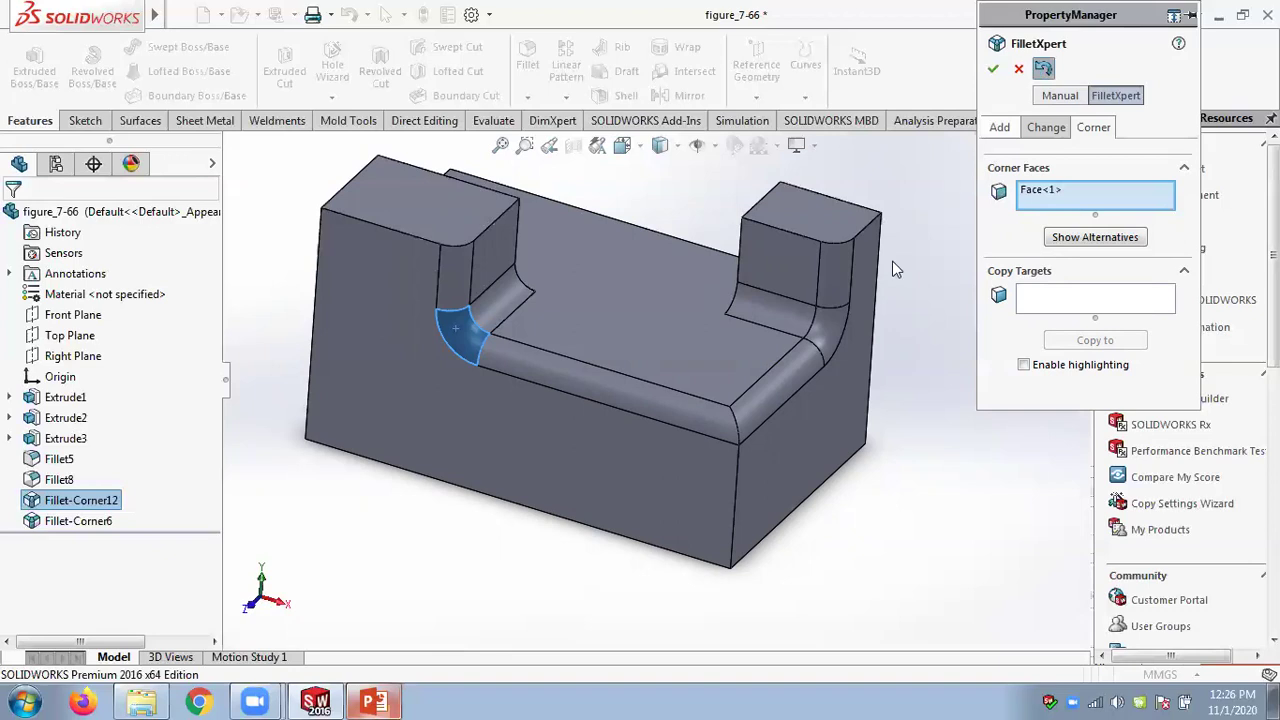
{"action": "left_click", "coordinate": [1043, 70]}
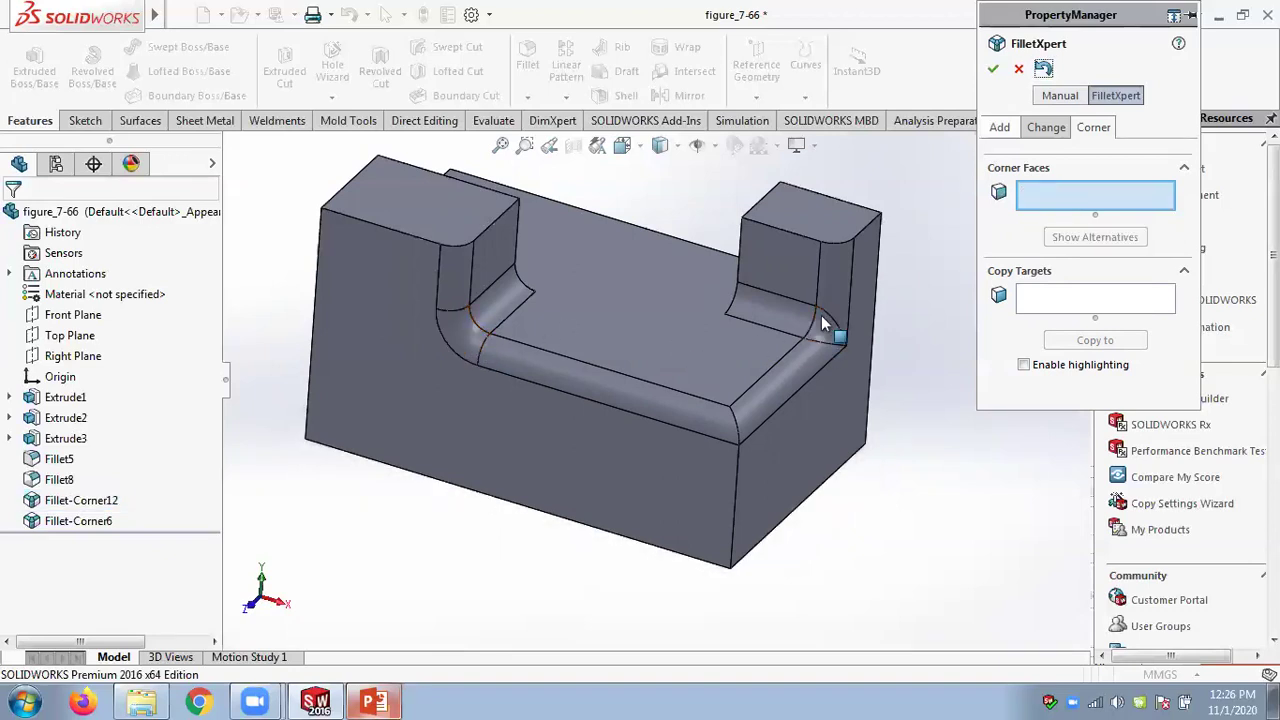
Copy the left block's corner fillet onto the right block's corner face again and accept the FilletXpert changes
{"action": "left_click", "coordinate": [476, 343]}
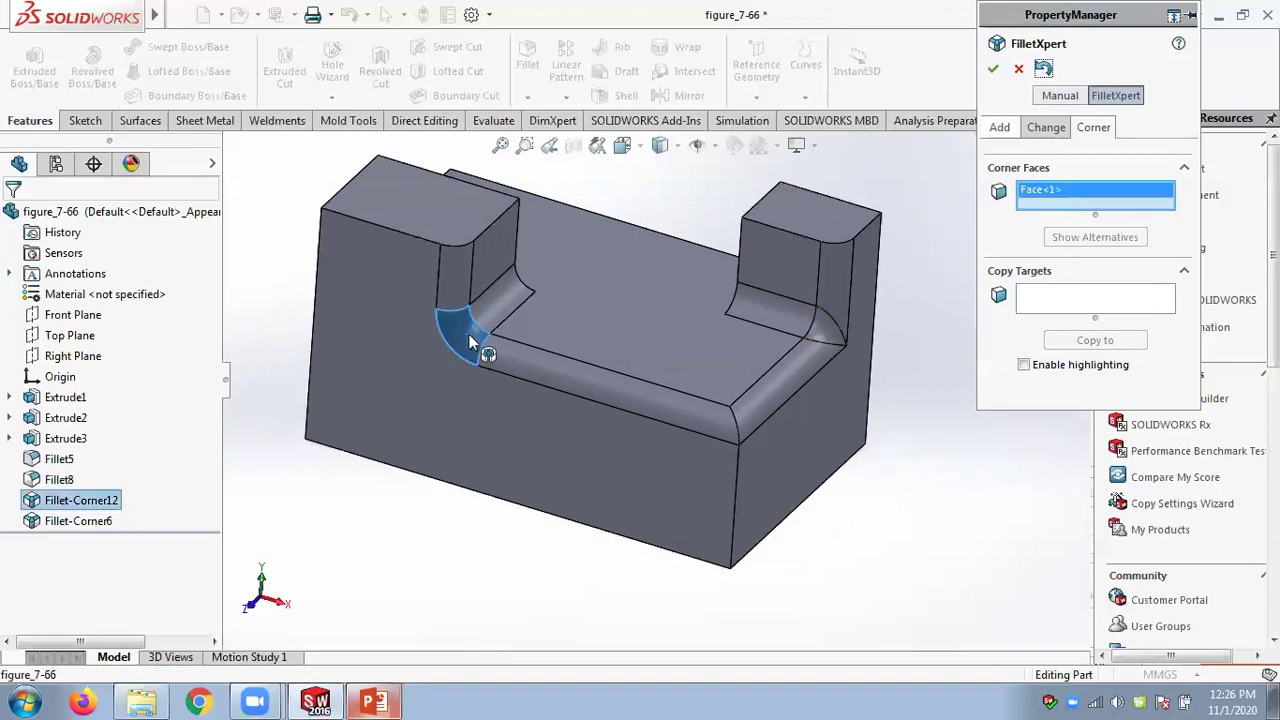
{"action": "left_click", "coordinate": [828, 343]}
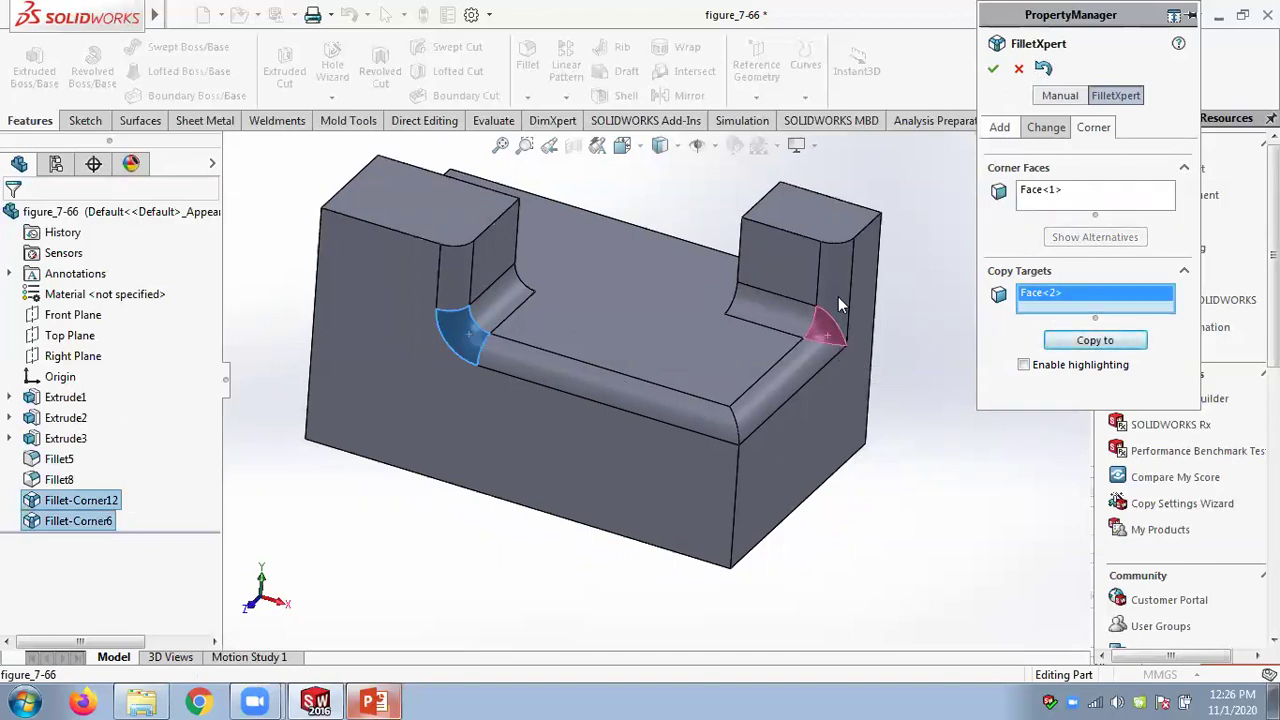
{"action": "left_click", "coordinate": [1104, 343]}
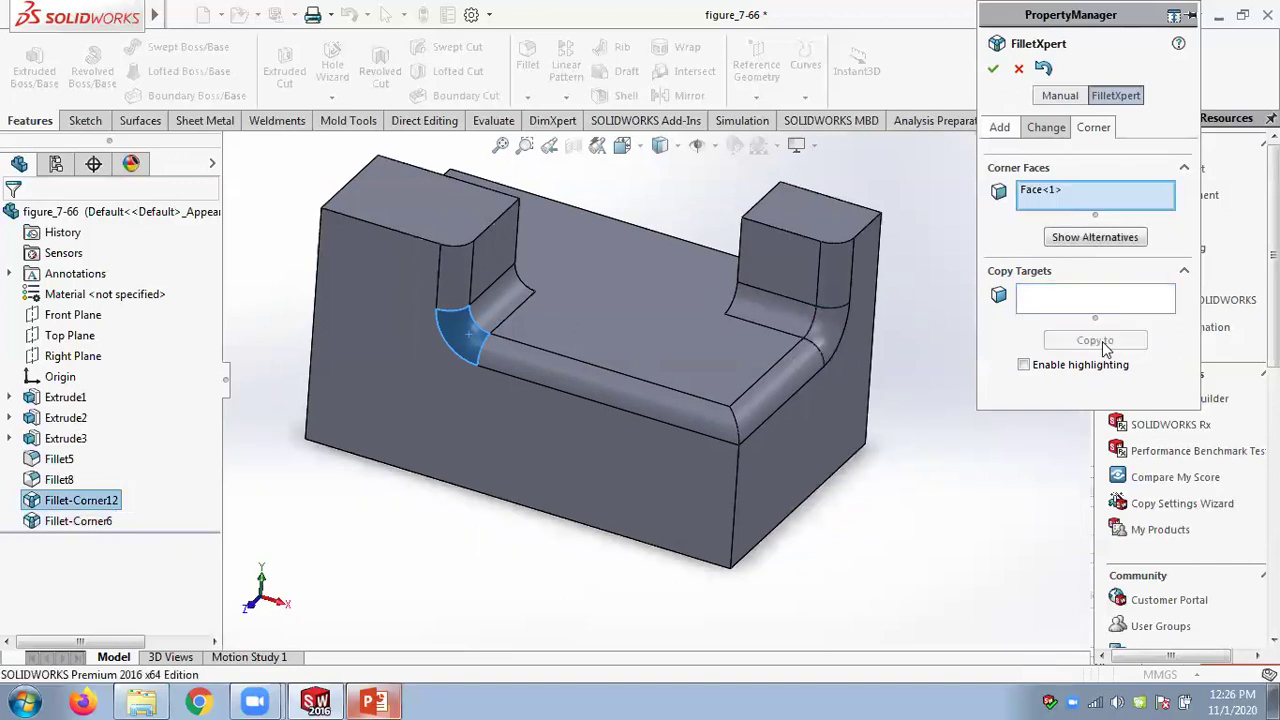
{"action": "left_click", "coordinate": [993, 68]}
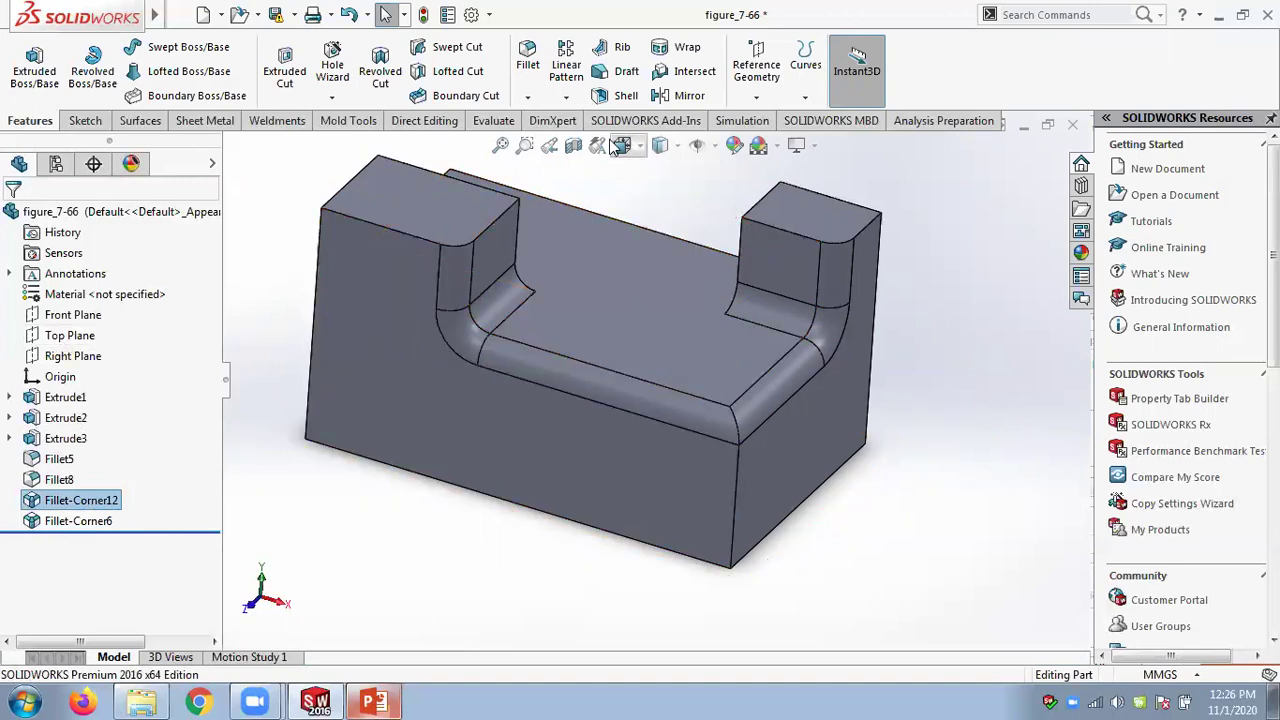
Change the fillet corner below the right raised block to its alternative shape with FilletXpert and accept the change
{"action": "left_click", "coordinate": [529, 93]}
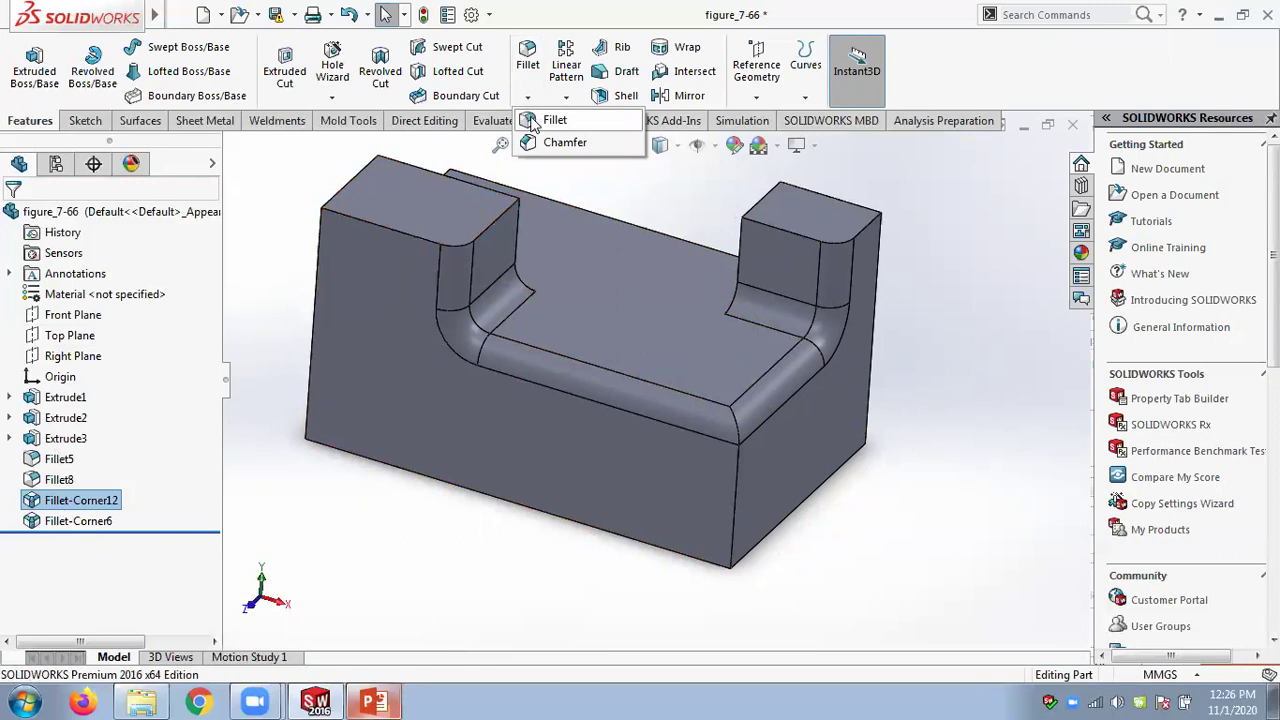
{"action": "left_click", "coordinate": [542, 117]}
{"action": "left_click", "coordinate": [1098, 198]}
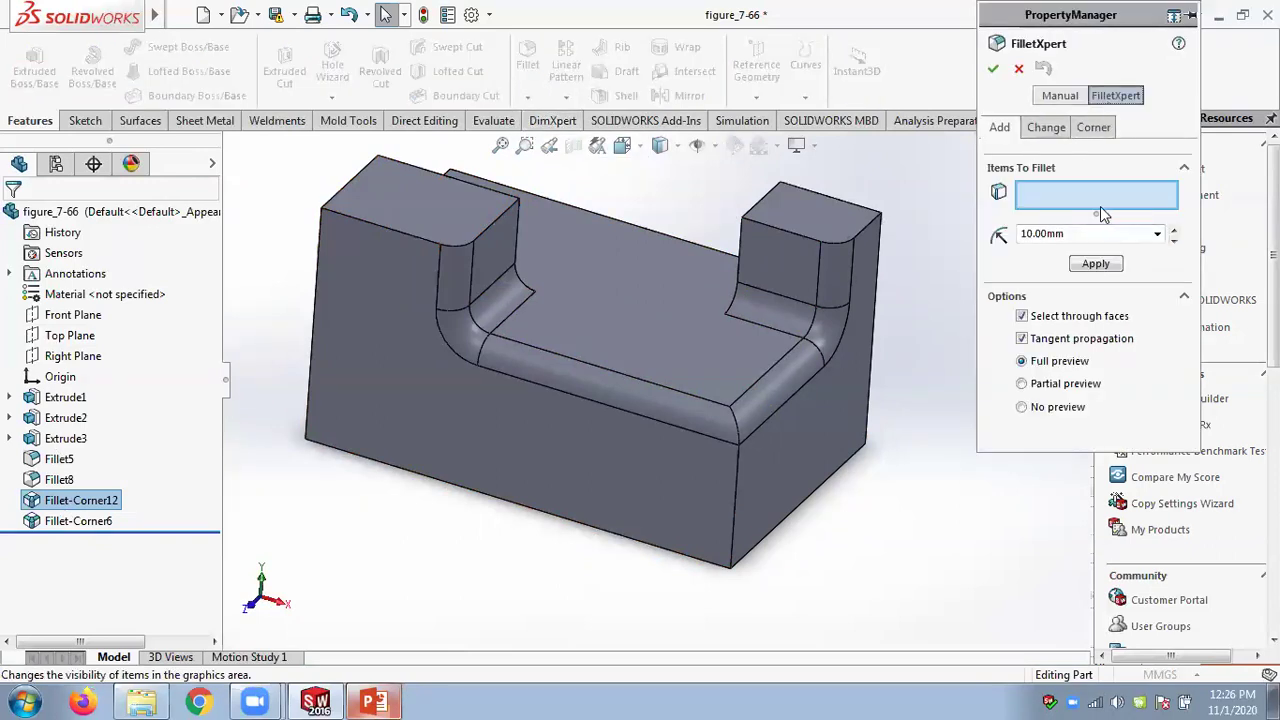
{"action": "left_click", "coordinate": [1093, 127]}
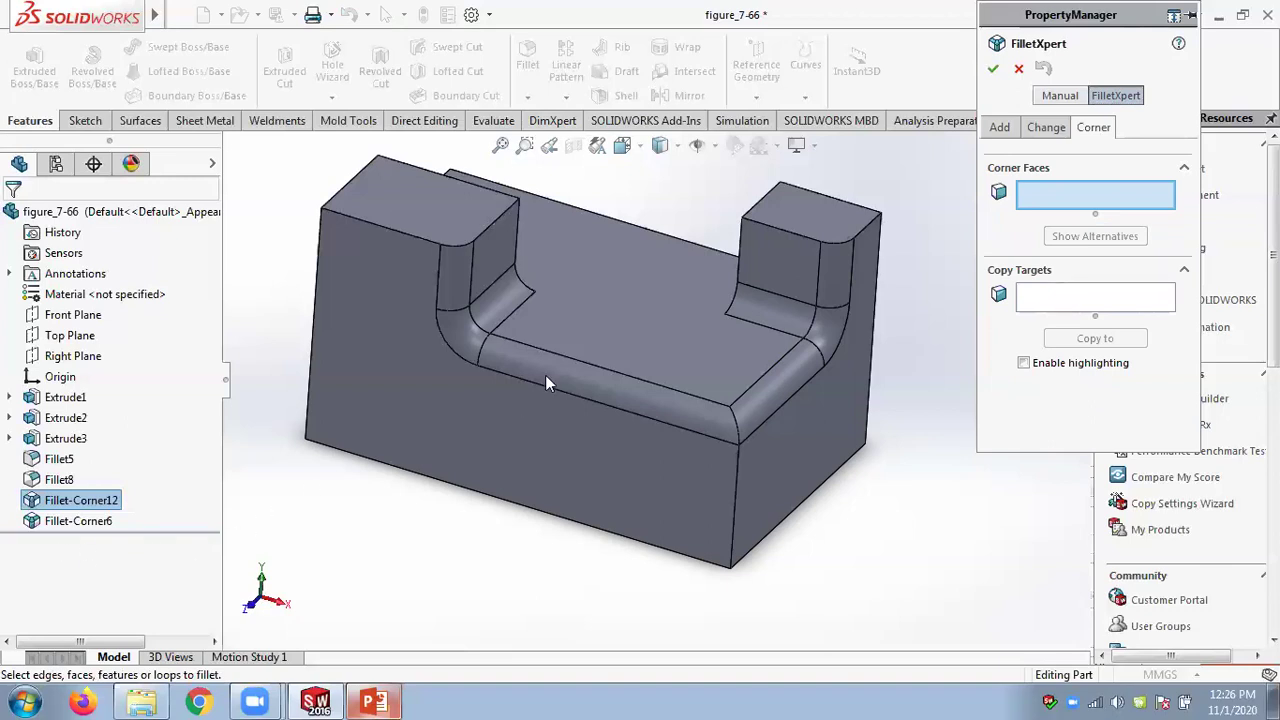
{"action": "left_click", "coordinate": [994, 68]}
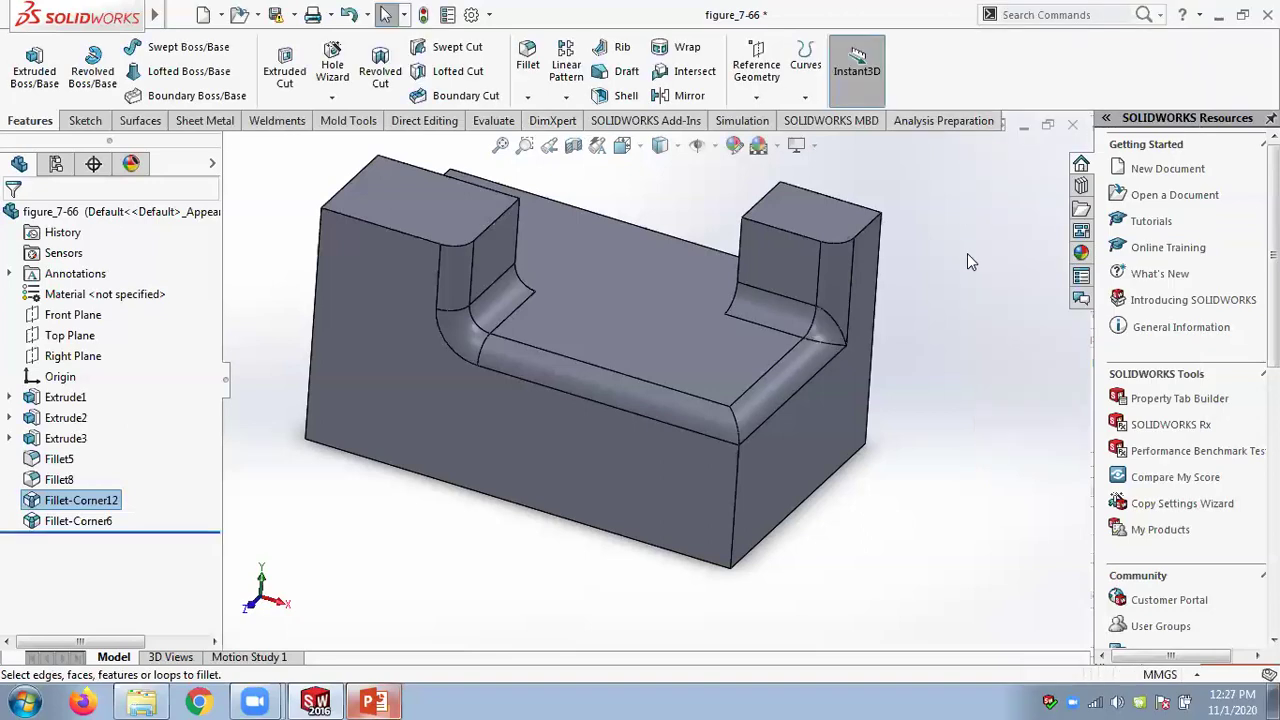
Examine the corner, change and add options of FilletXpert and the manual fillet settings
{"action": "left_click", "coordinate": [527, 55]}
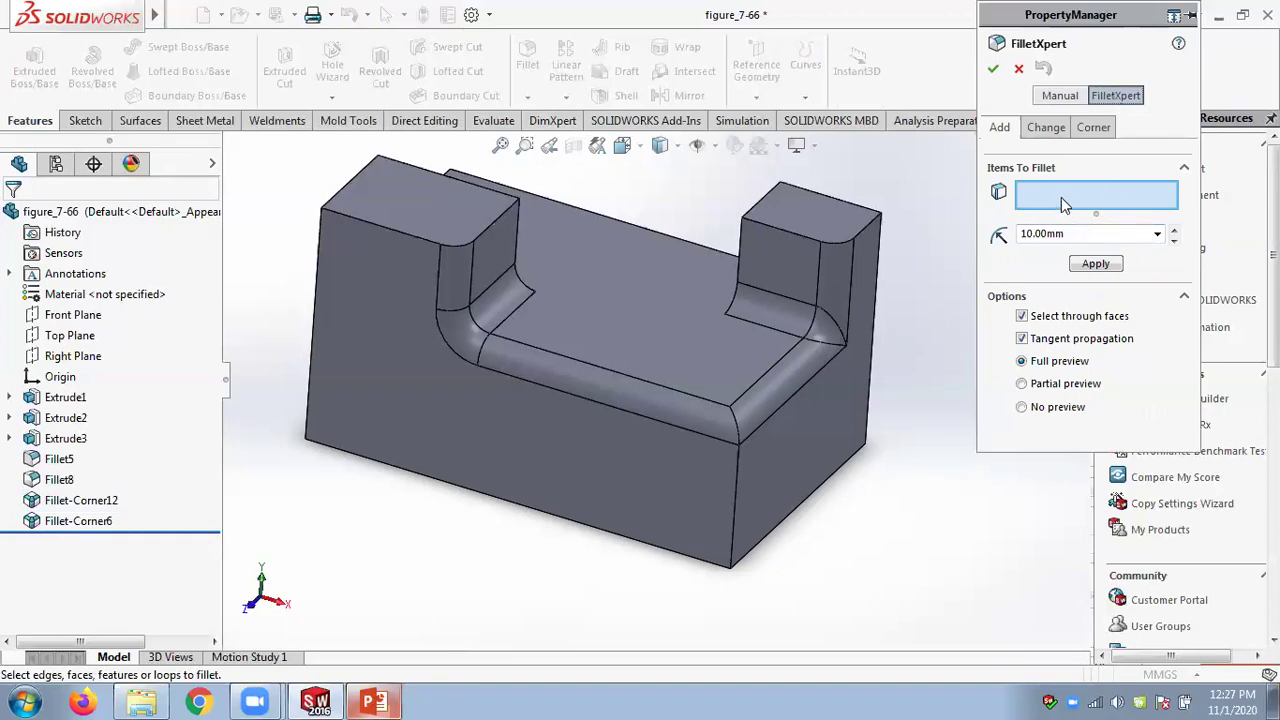
{"action": "left_click", "coordinate": [1100, 131]}
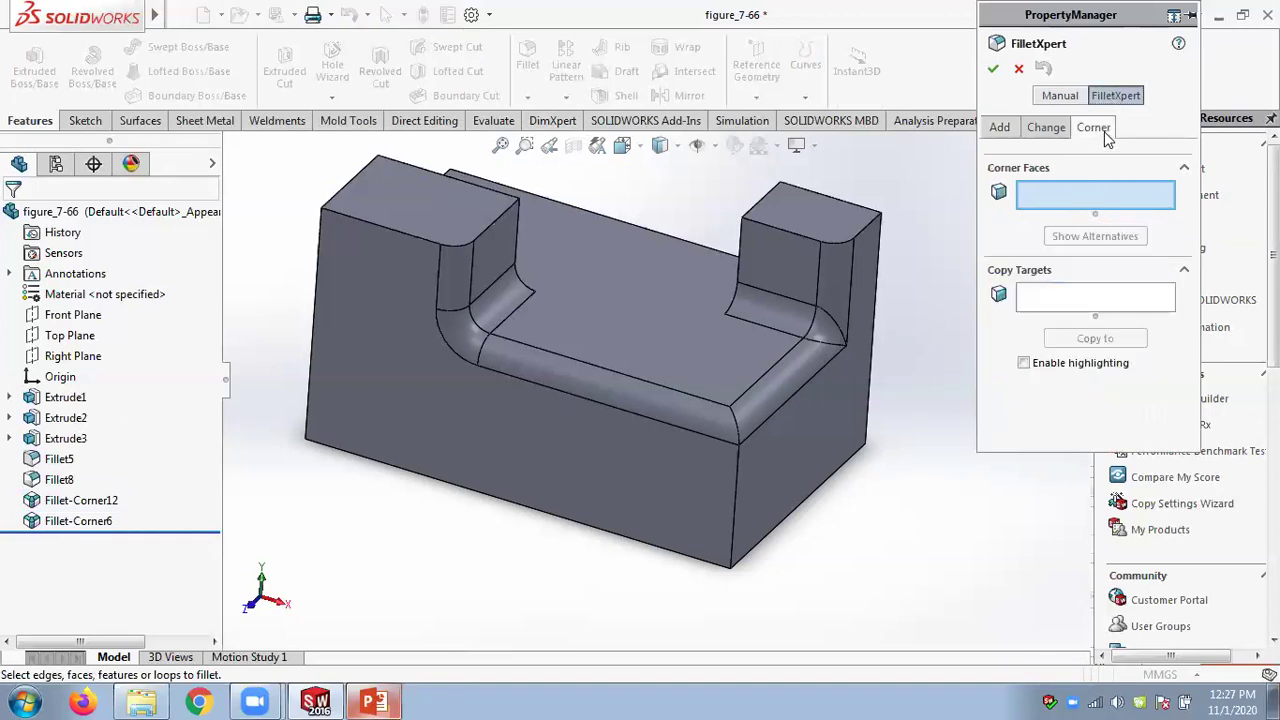
{"action": "left_click", "coordinate": [1048, 128]}
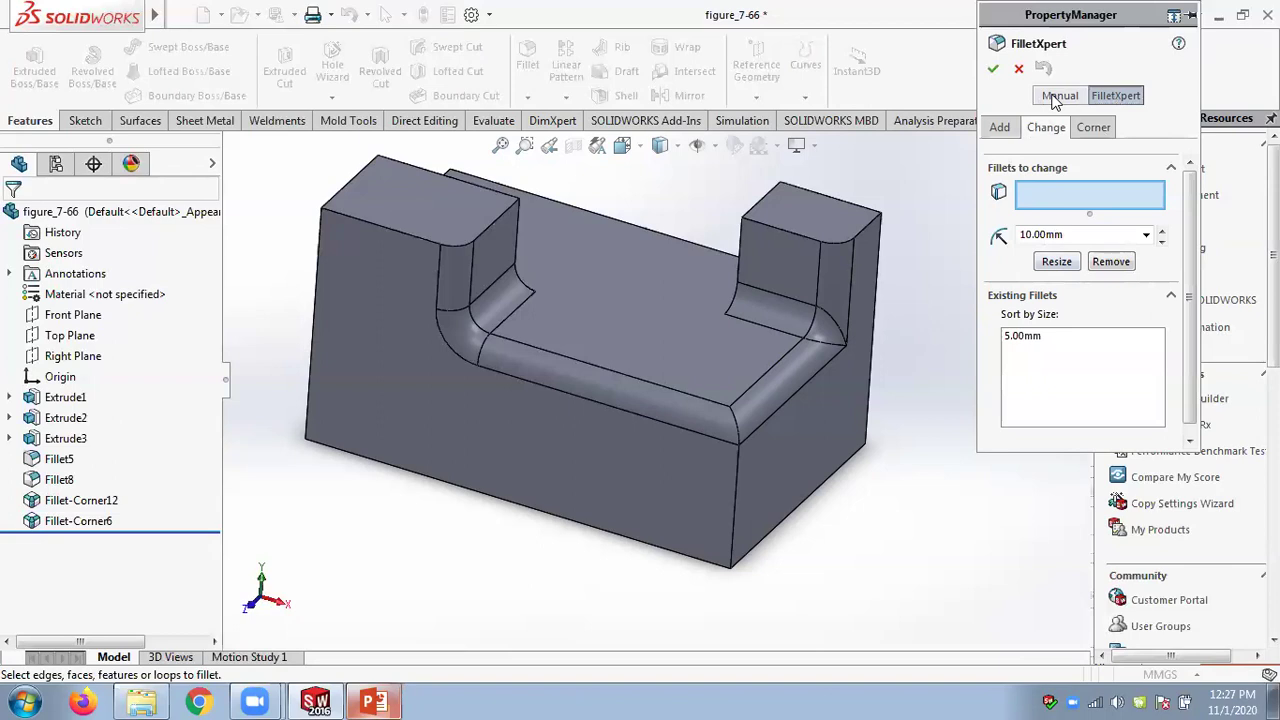
{"action": "left_click", "coordinate": [1000, 130]}
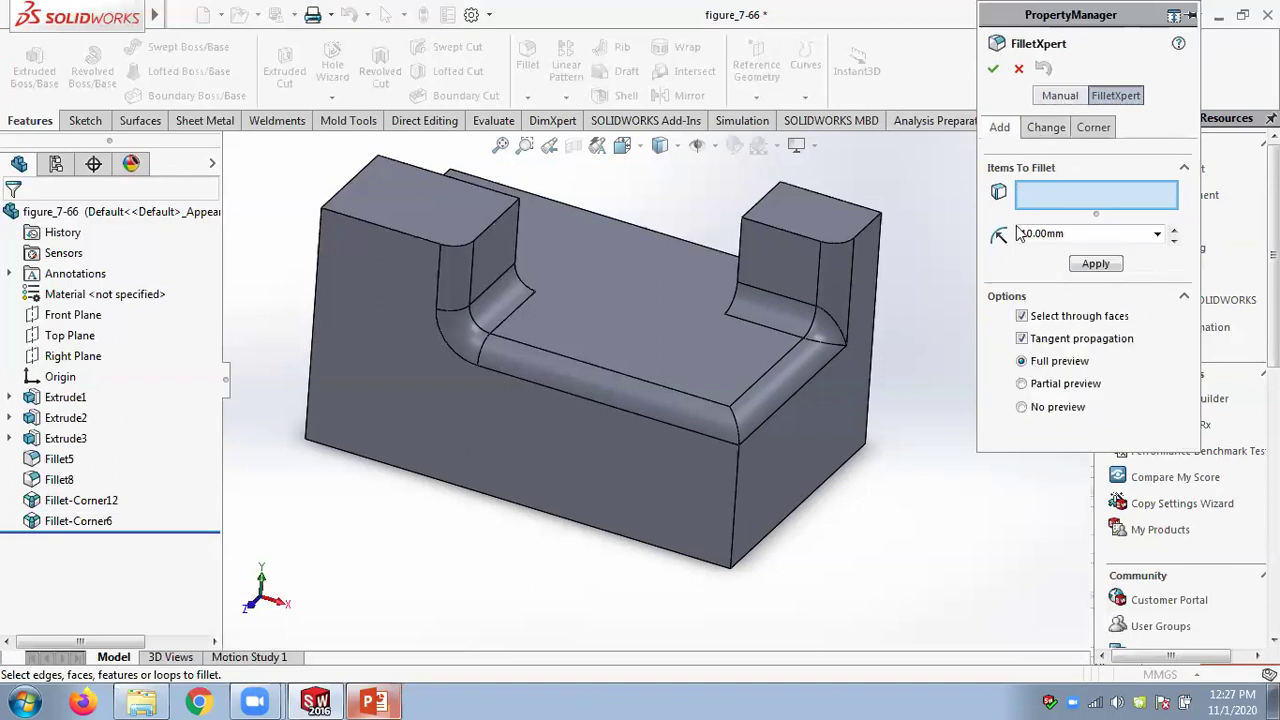
{"action": "left_click", "coordinate": [1060, 95]}
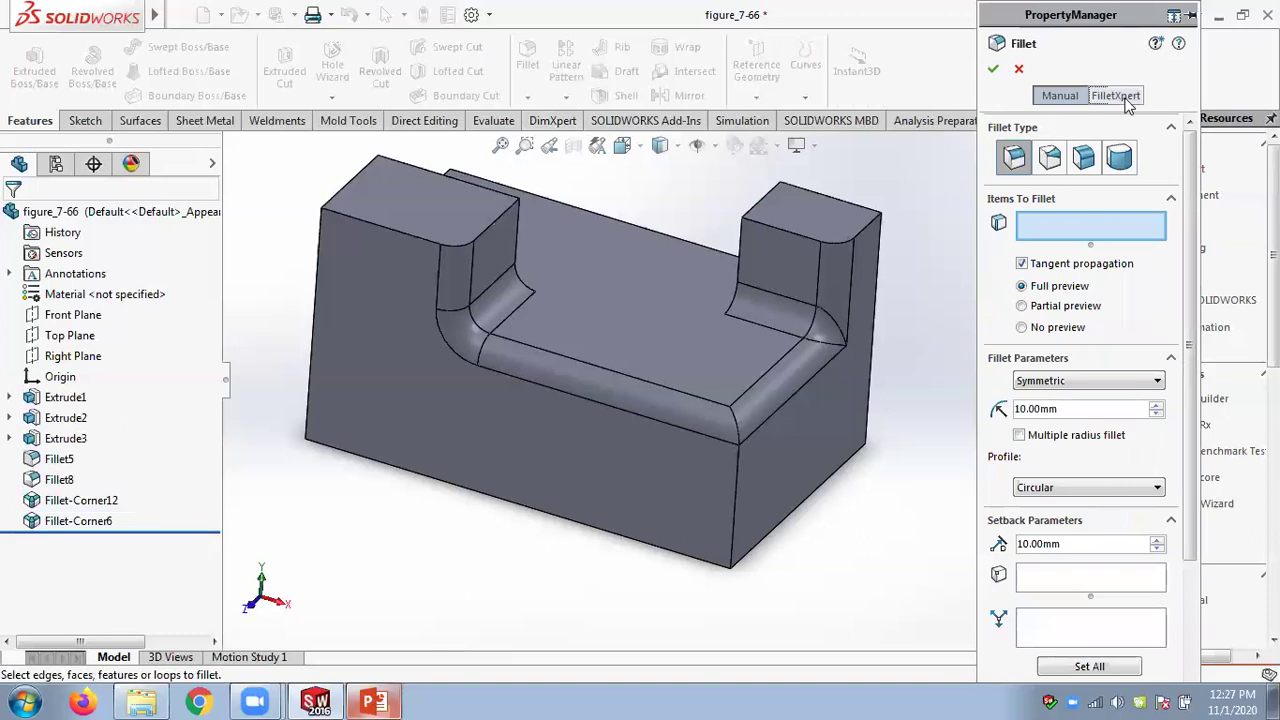
{"action": "left_click", "coordinate": [1122, 98]}
Copy the corner fillet below the right raised block onto the left block's corner with FilletXpert and accept the change
{"action": "left_click", "coordinate": [1098, 127]}
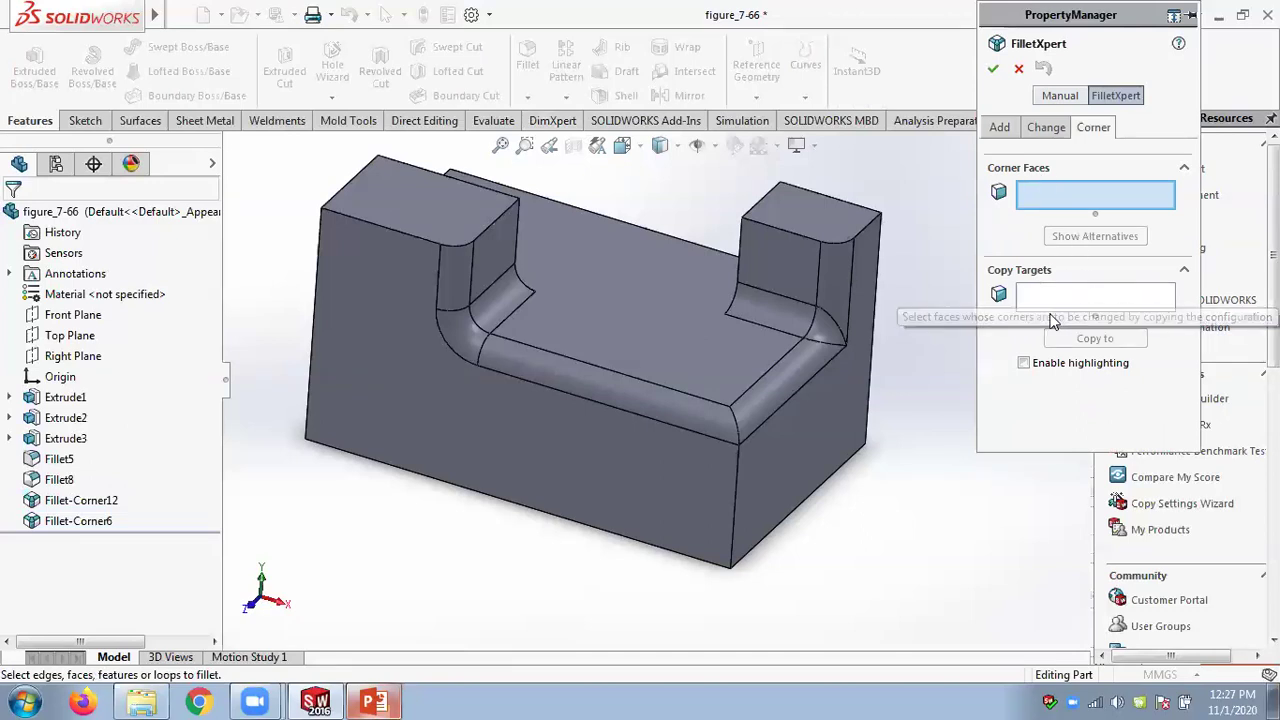
{"action": "left_click", "coordinate": [826, 333]}
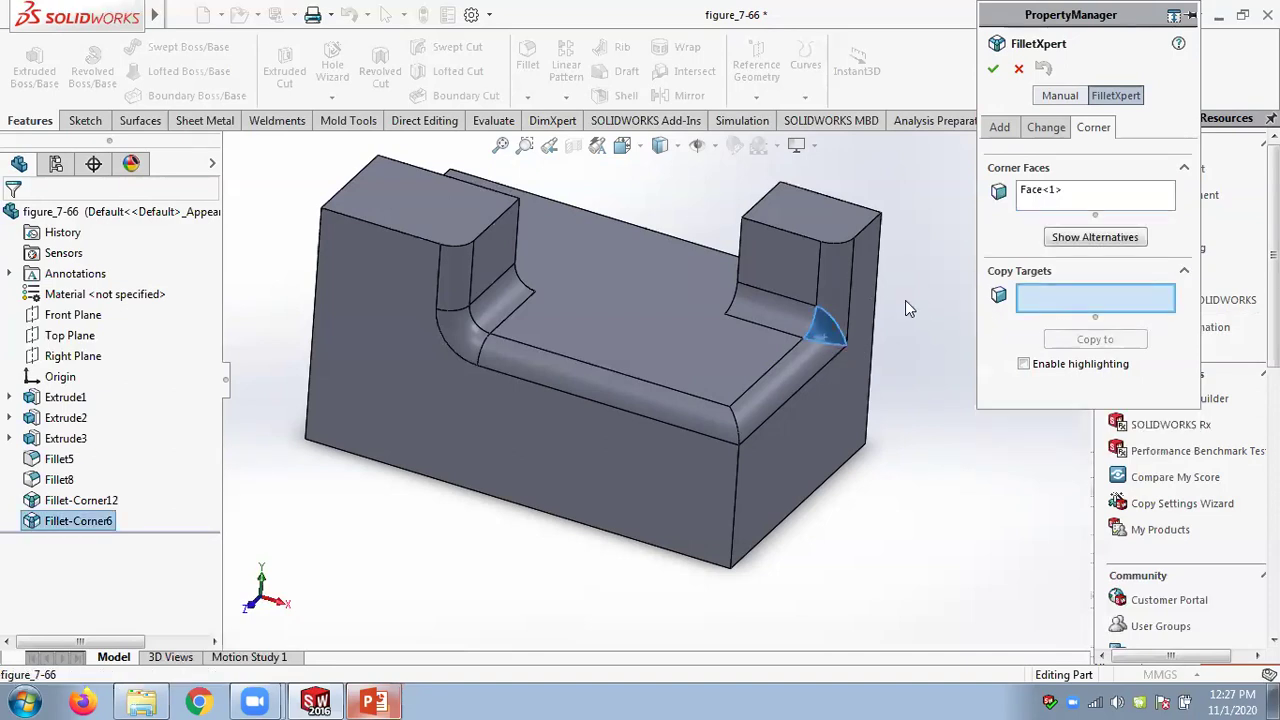
{"action": "left_click", "coordinate": [463, 350]}
{"action": "left_click", "coordinate": [1093, 341]}
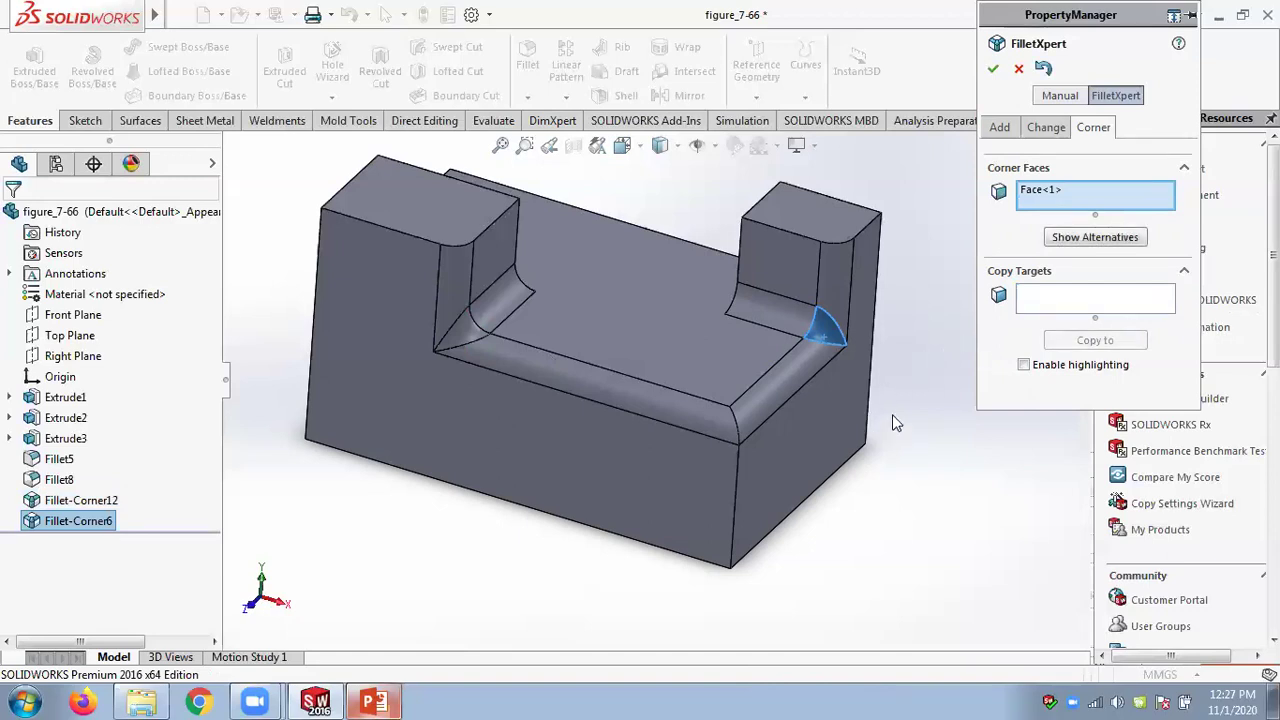
{"action": "key", "text": "Return"}
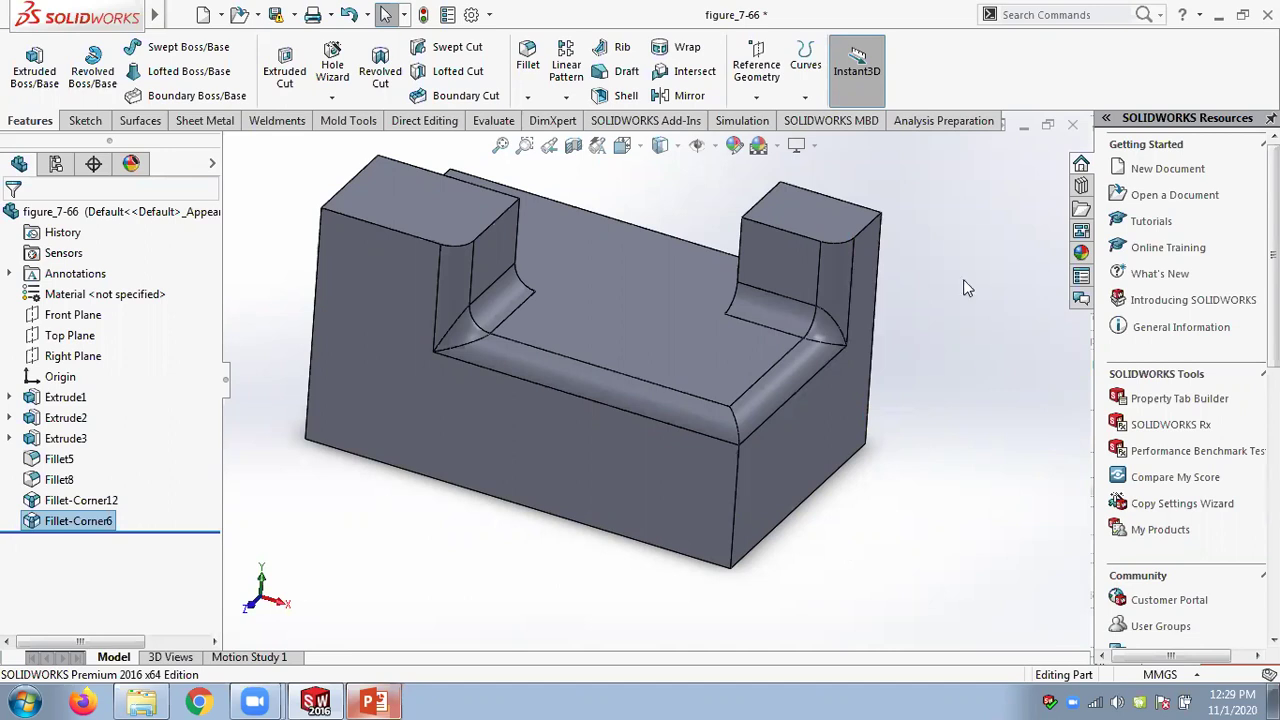
Close the figure_7-66 part without saving and show the Creating Chamfer slide in the Chapter 07 PowerPoint presentation
{"action": "left_click", "coordinate": [1073, 125]}
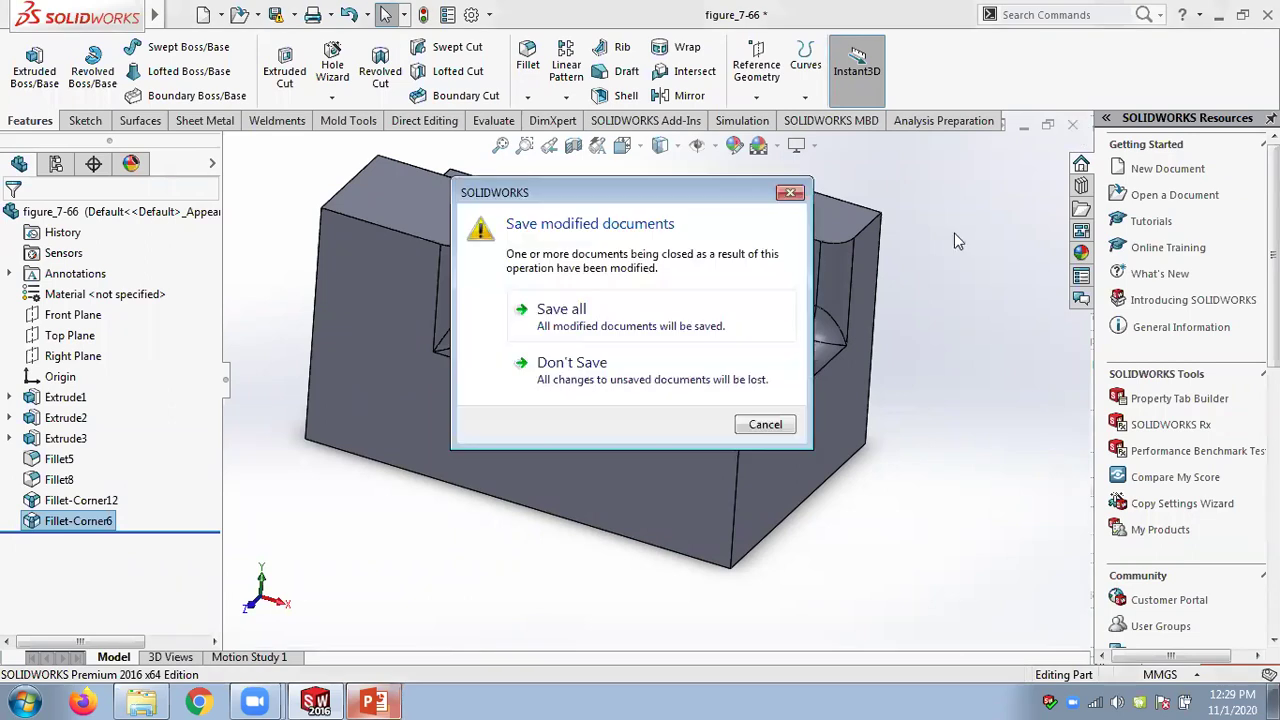
{"action": "left_click", "coordinate": [568, 378]}
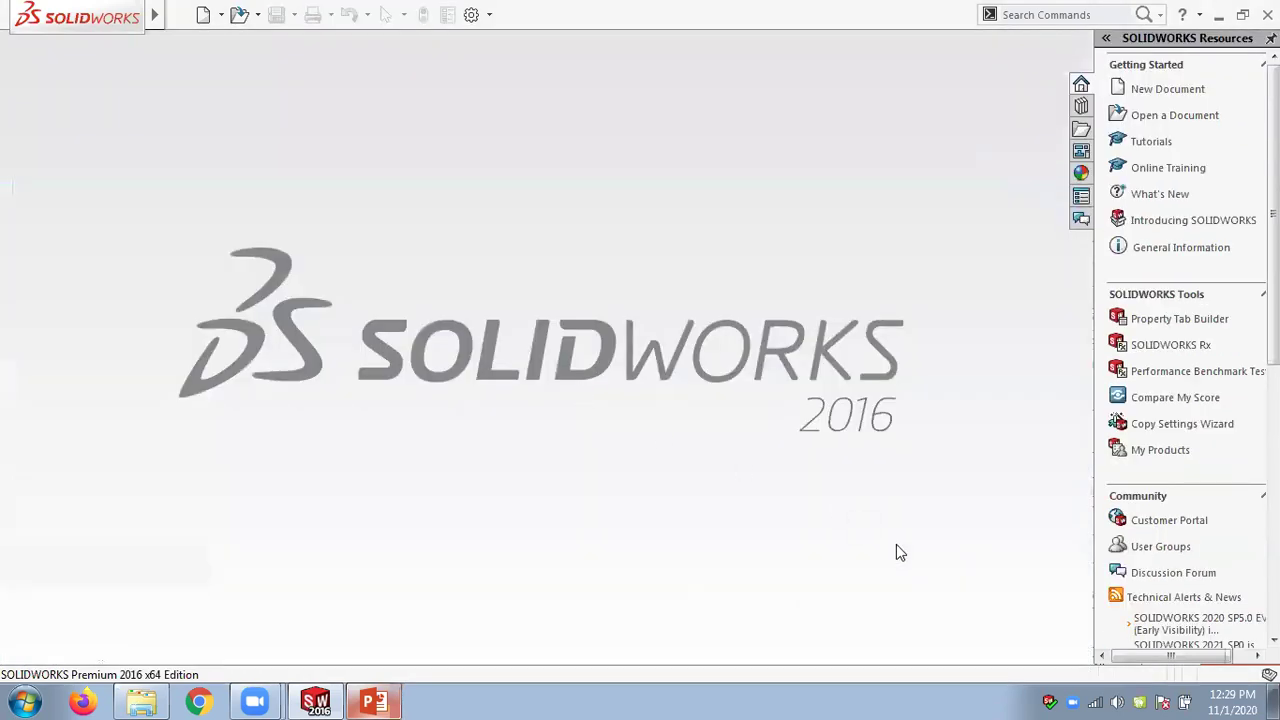
{"action": "left_click", "coordinate": [374, 701]}
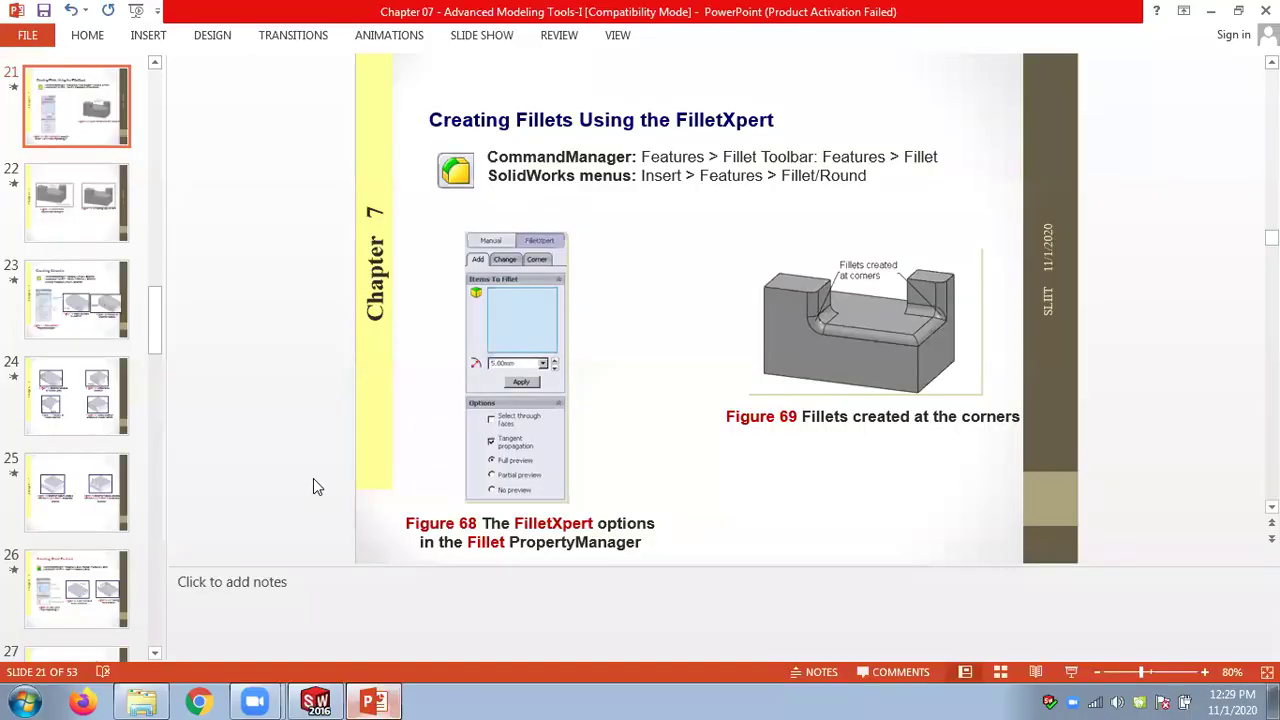
{"action": "scroll", "coordinate": [313, 478], "scroll_direction": "down", "scroll_amount": 2}
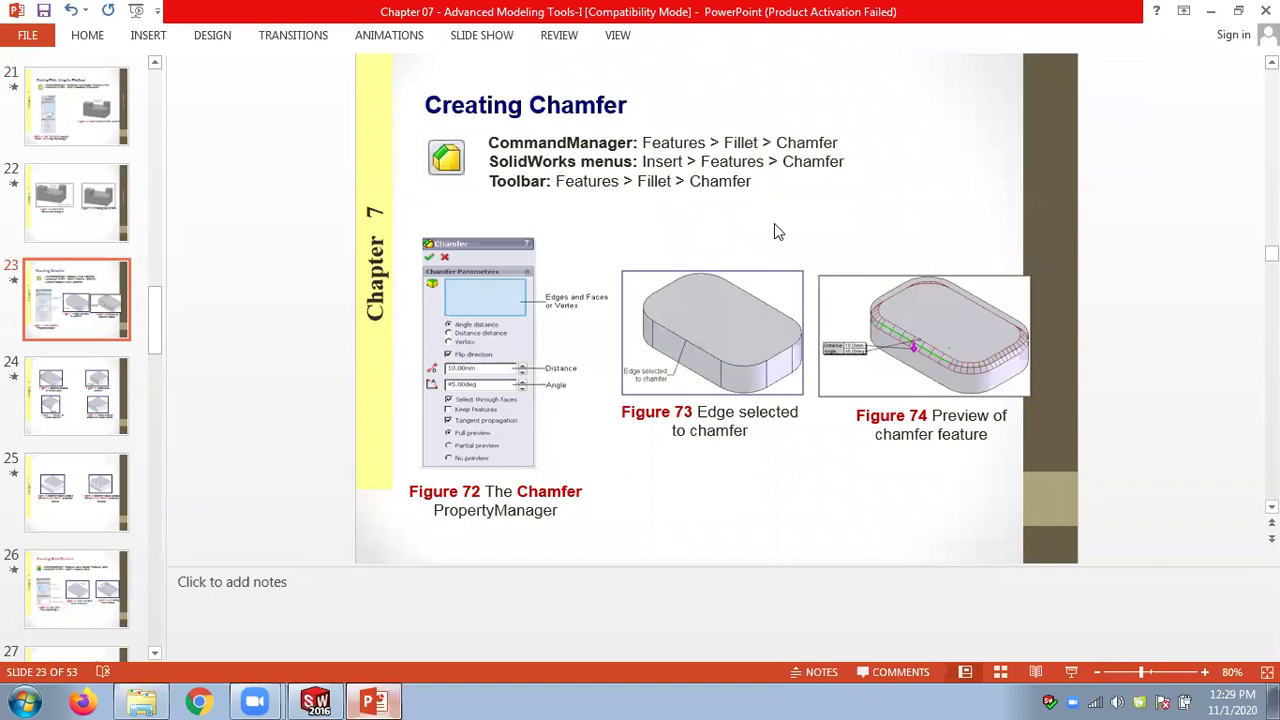
Switch back to SOLIDWORKS and open the Figure_7-66-67 part from the Chap 07 folder
{"action": "left_click", "coordinate": [316, 701]}
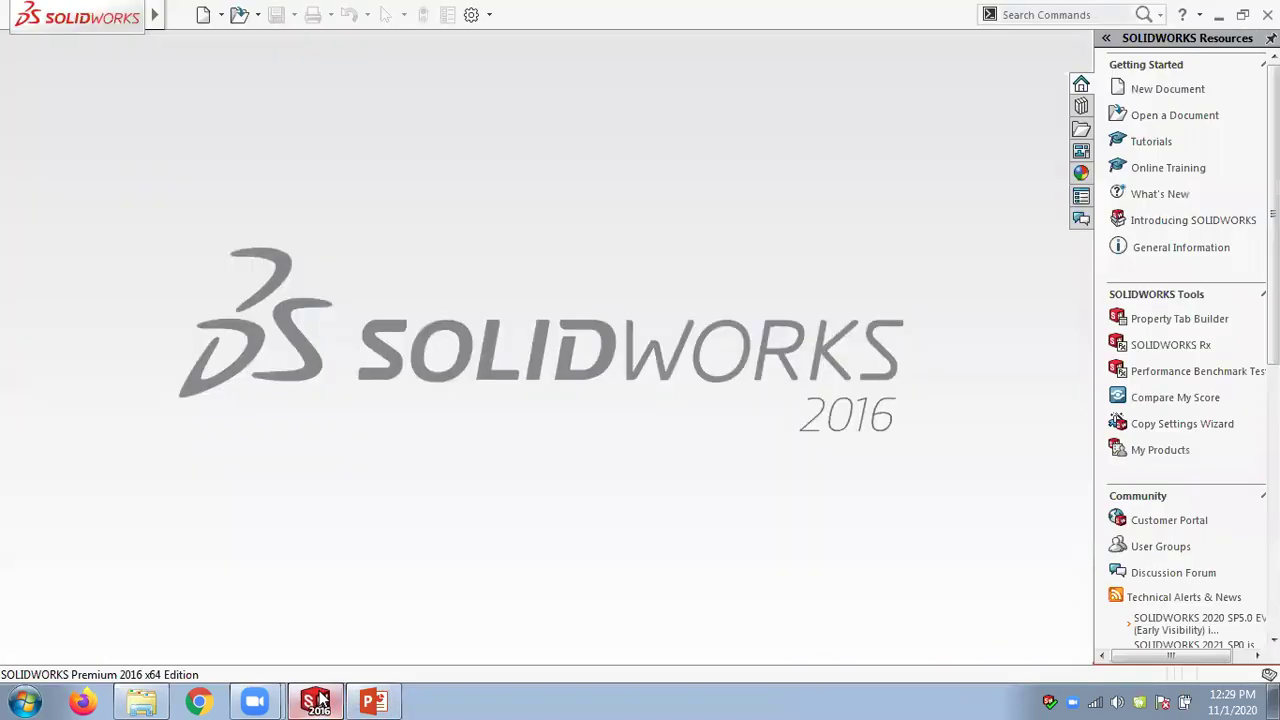
{"action": "left_click", "coordinate": [257, 14]}
{"action": "left_click", "coordinate": [257, 40]}
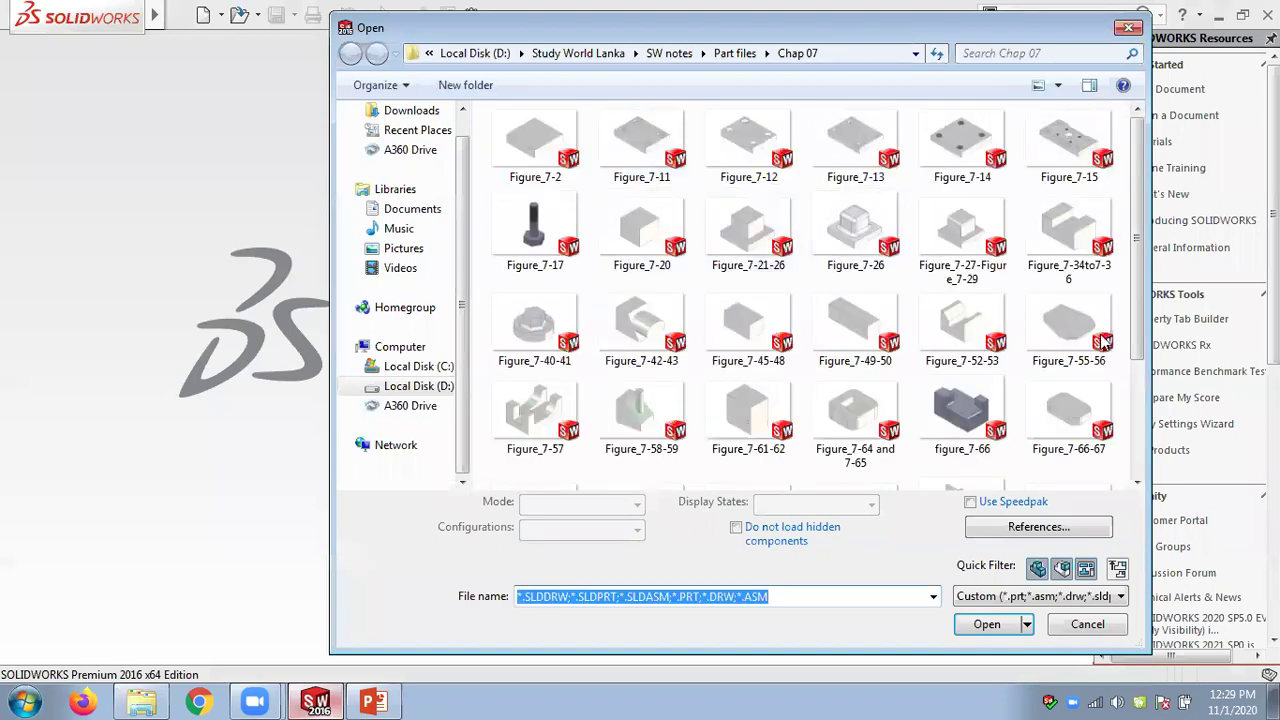
{"action": "double_click", "coordinate": [1052, 415]}
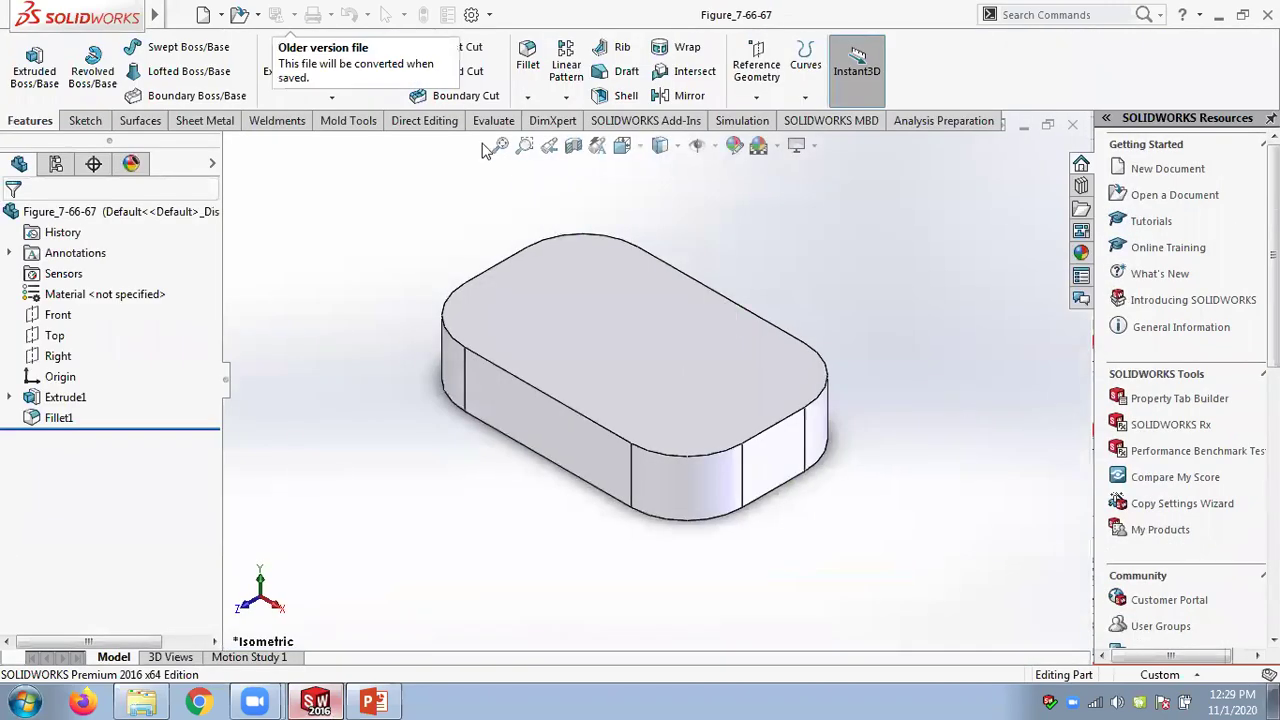
Set up an angle-distance chamfer of 10 mm at 45 degrees on the straight front edge of the block's top face
{"action": "left_click", "coordinate": [523, 97]}
{"action": "left_click", "coordinate": [546, 141]}
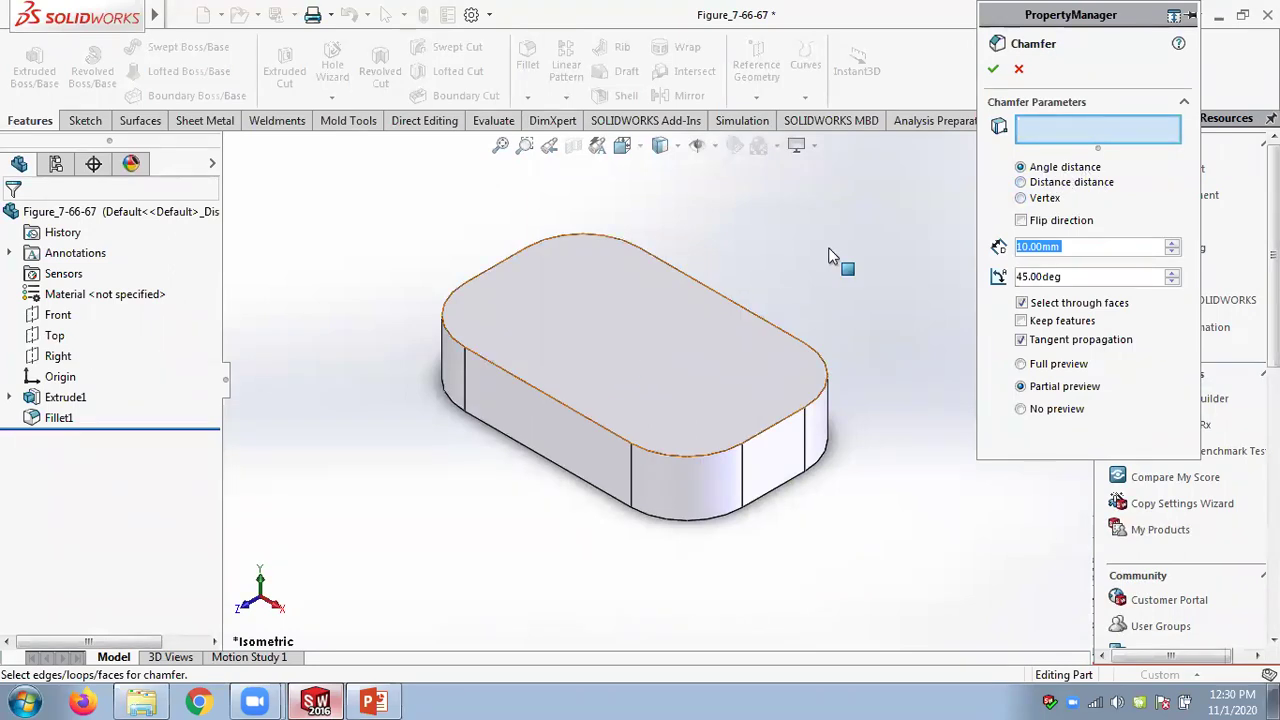
{"action": "left_click", "coordinate": [548, 398]}
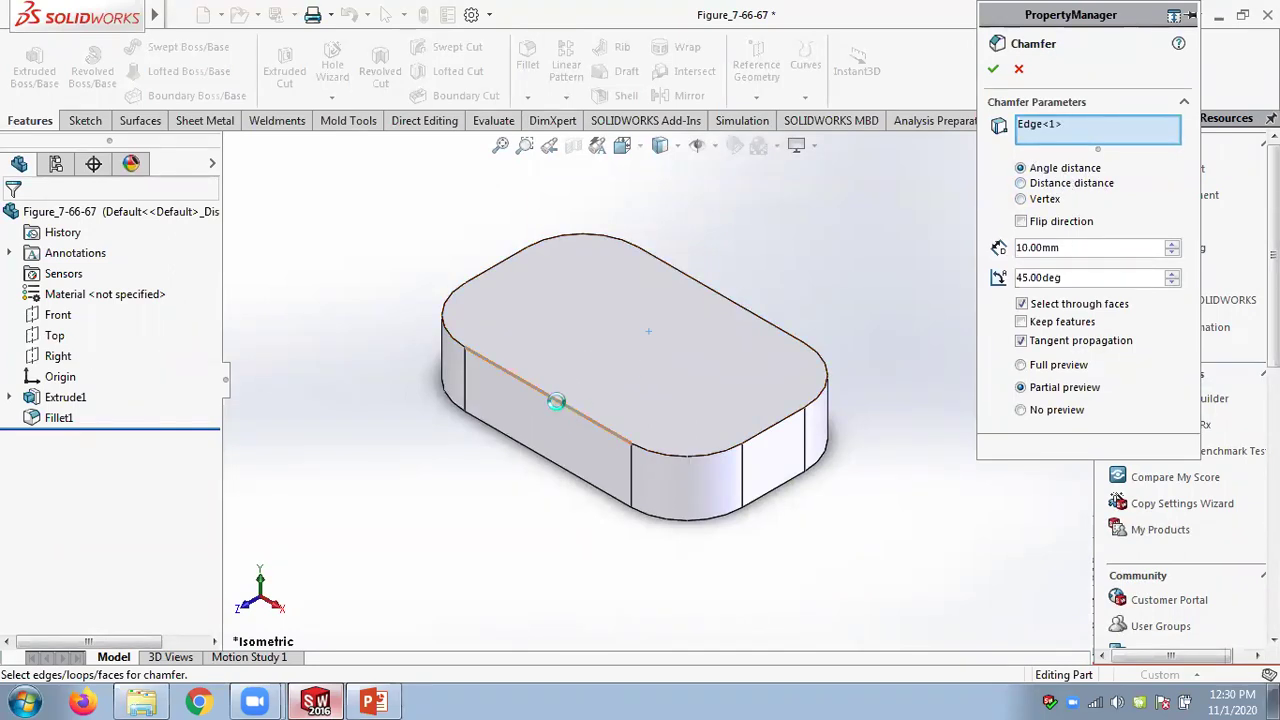
{"action": "scroll", "coordinate": [568, 455], "scroll_direction": "down", "scroll_amount": 3}
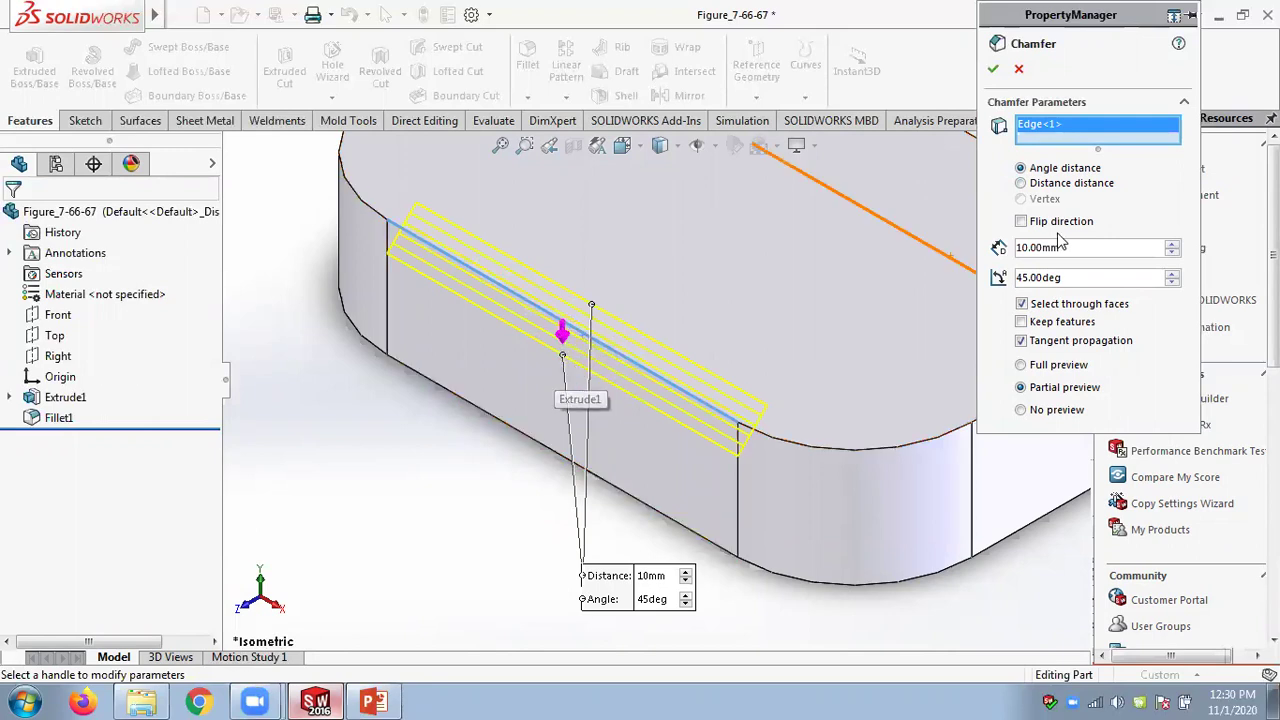
Set the chamfer distance for the selected straight top edge to 15 mm
{"action": "left_click", "coordinate": [1022, 224]}
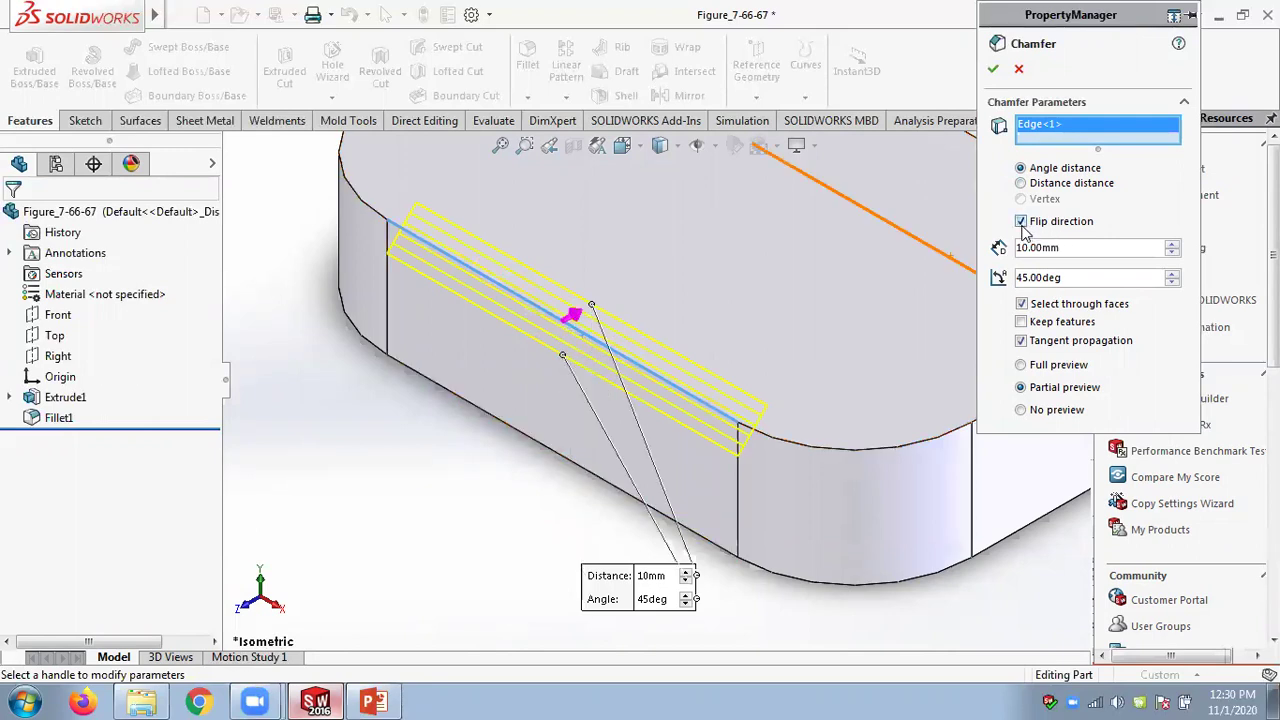
{"action": "left_click", "coordinate": [1022, 222]}
{"action": "double_click", "coordinate": [1065, 248]}
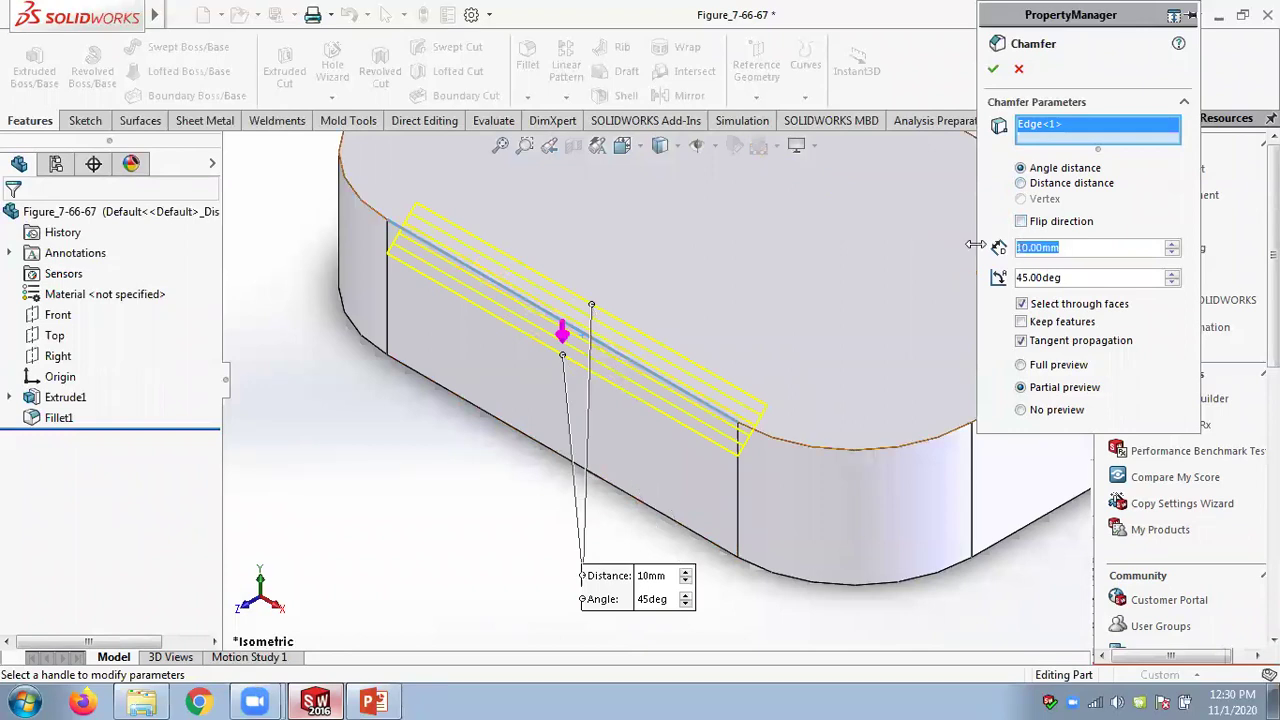
{"action": "type", "text": "15"}
{"action": "key", "text": "Return"}
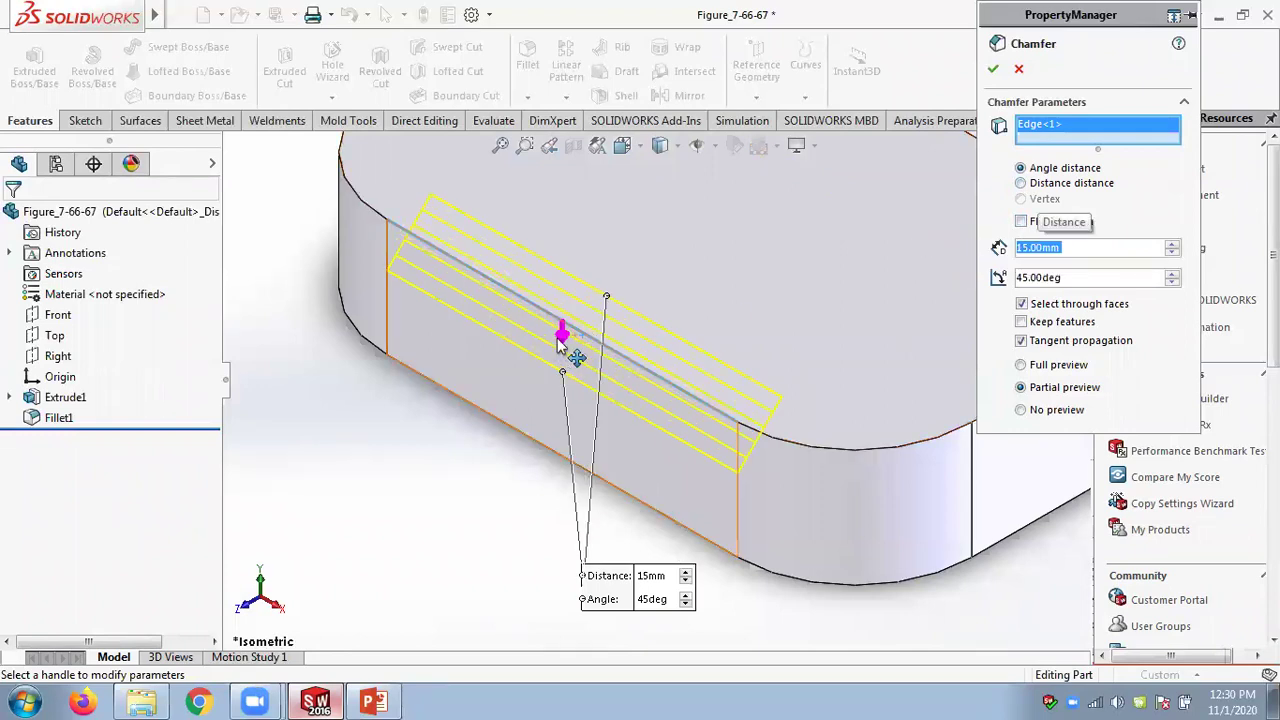
Set the chamfer angle to 30 degrees and try the flipped direction, leaving the flip option off
{"action": "left_click", "coordinate": [1021, 221]}
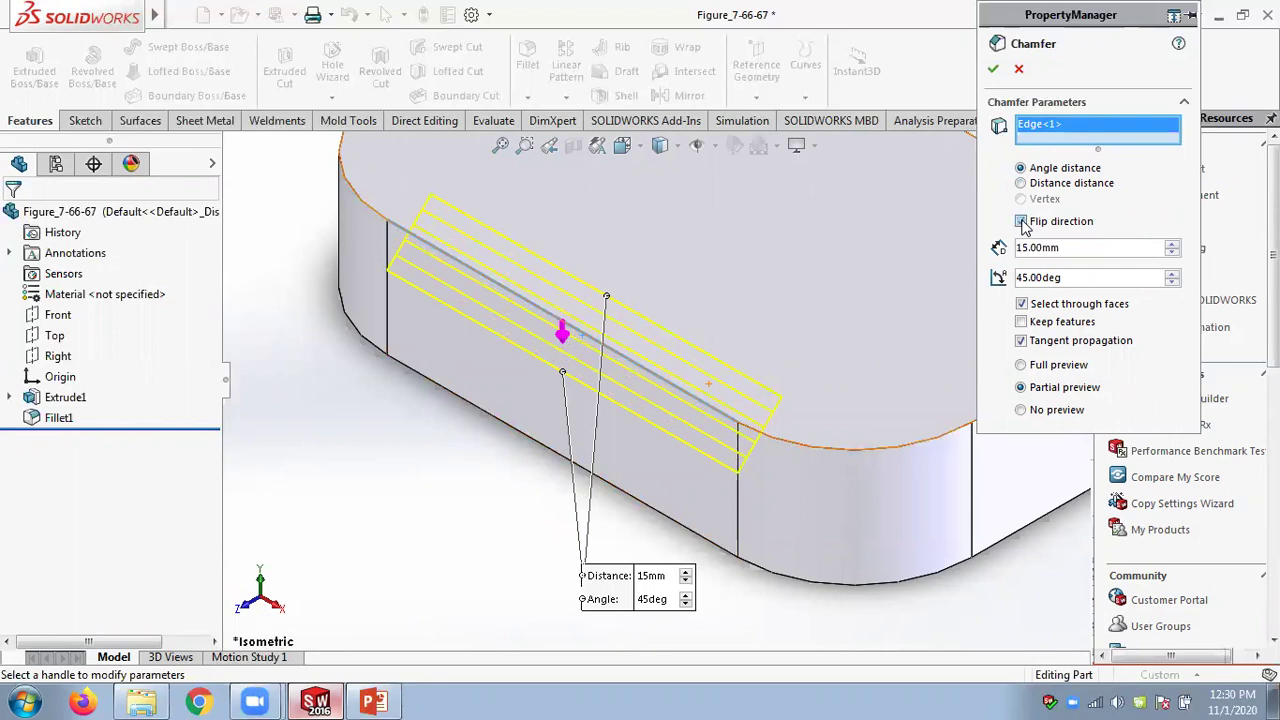
{"action": "double_click", "coordinate": [1074, 277]}
{"action": "type", "text": "30"}
{"action": "key", "text": "Return"}
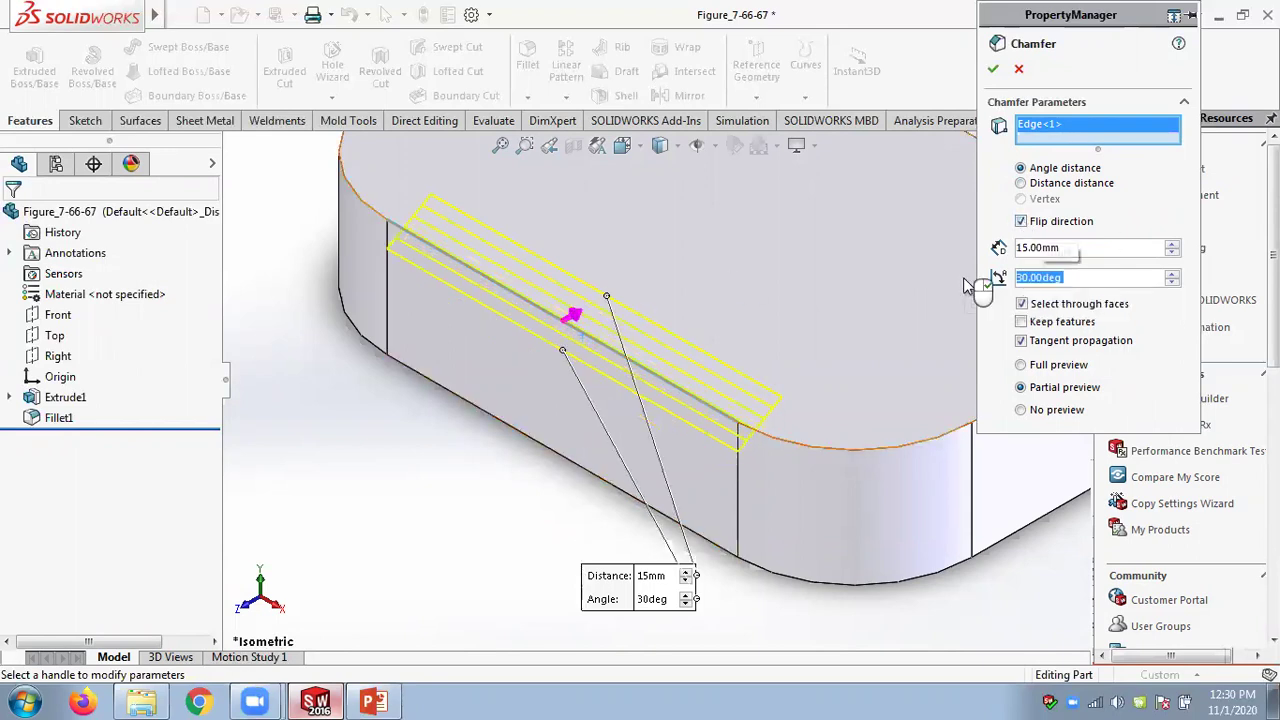
{"action": "left_click", "coordinate": [1021, 222]}
{"action": "left_click", "coordinate": [1021, 222]}
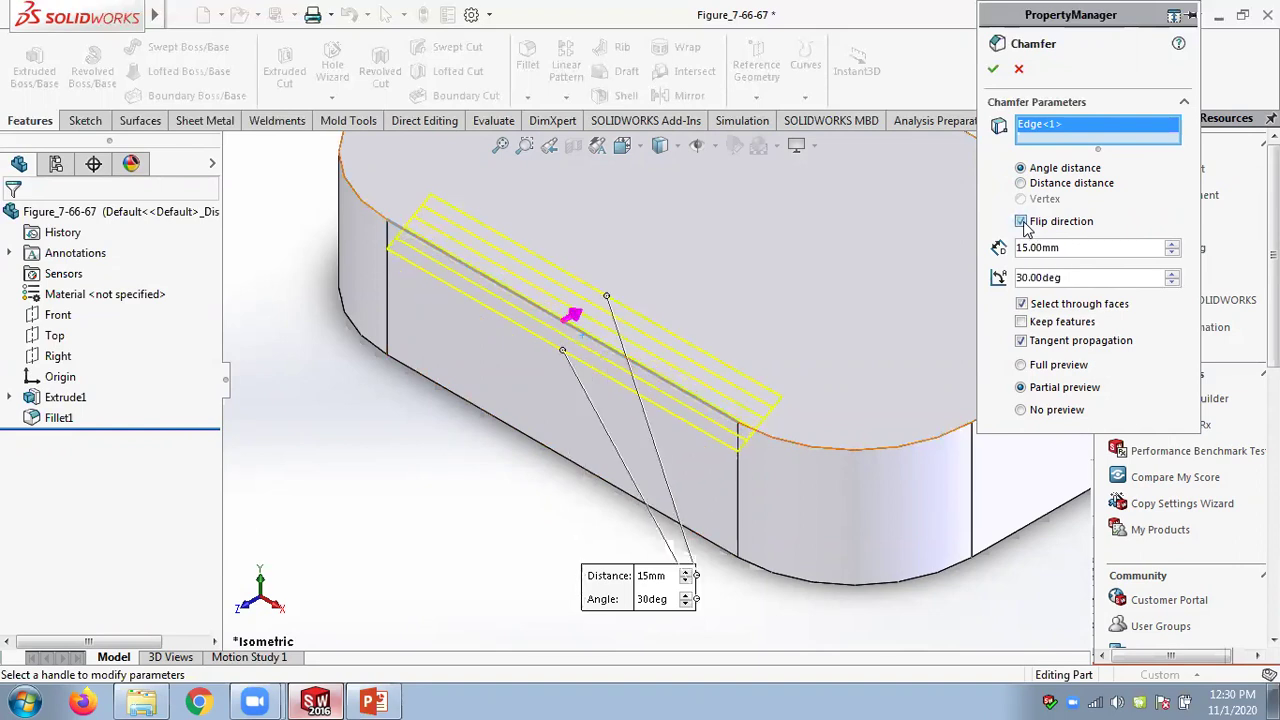
{"action": "left_click", "coordinate": [1021, 221]}
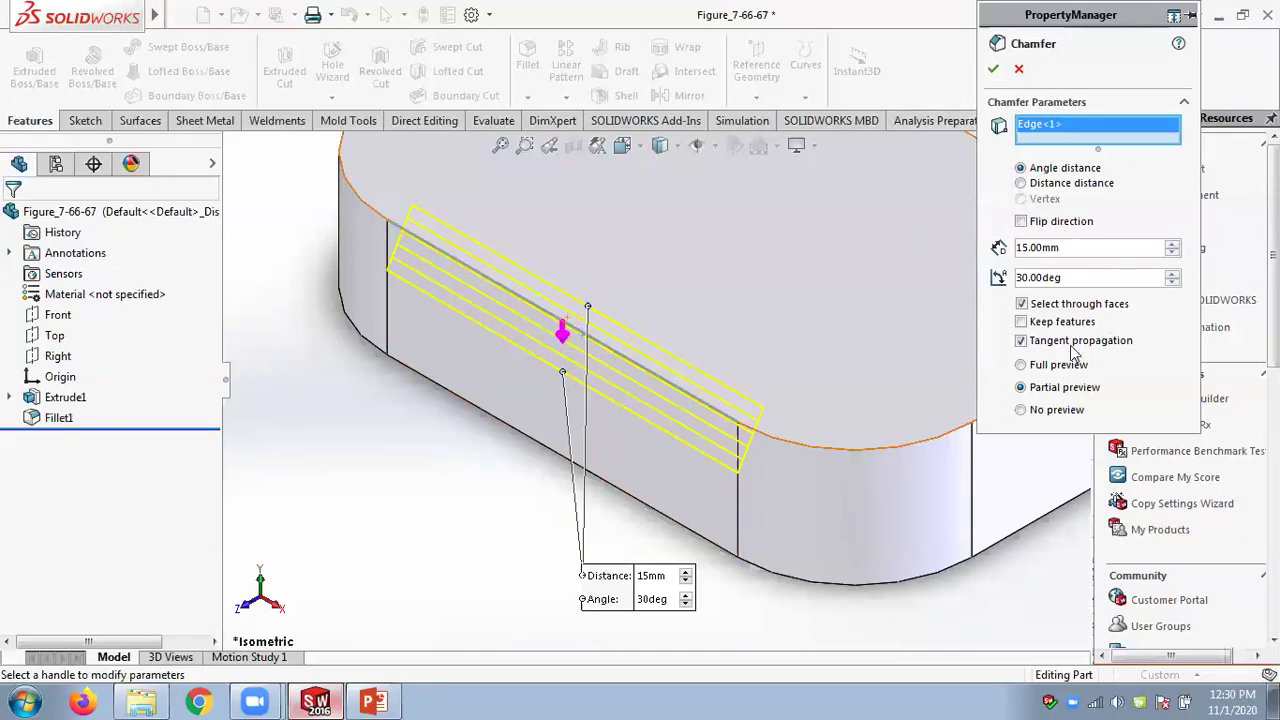
Create the chamfer on the single edge using full preview with tangent propagation turned off
{"action": "left_click", "coordinate": [1021, 365]}
{"action": "scroll", "coordinate": [800, 315], "scroll_direction": "up", "scroll_amount": 5}
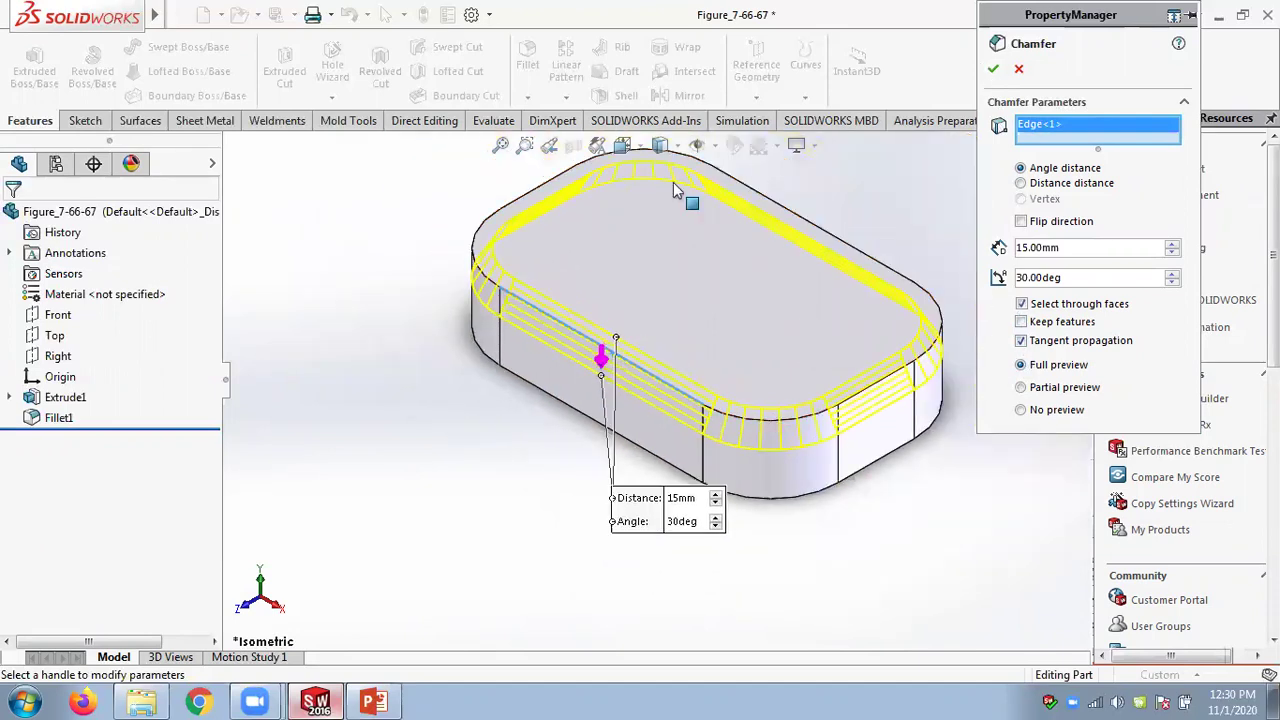
{"action": "left_click", "coordinate": [1021, 341]}
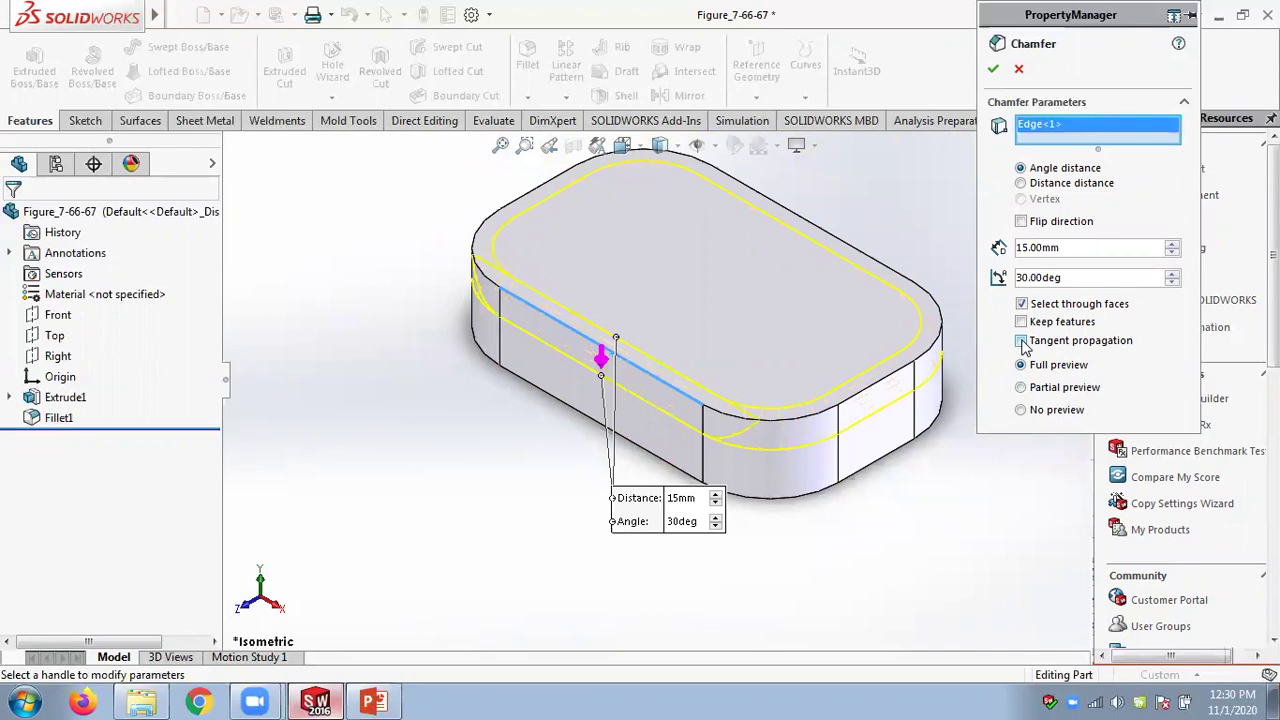
{"action": "left_click", "coordinate": [993, 68]}
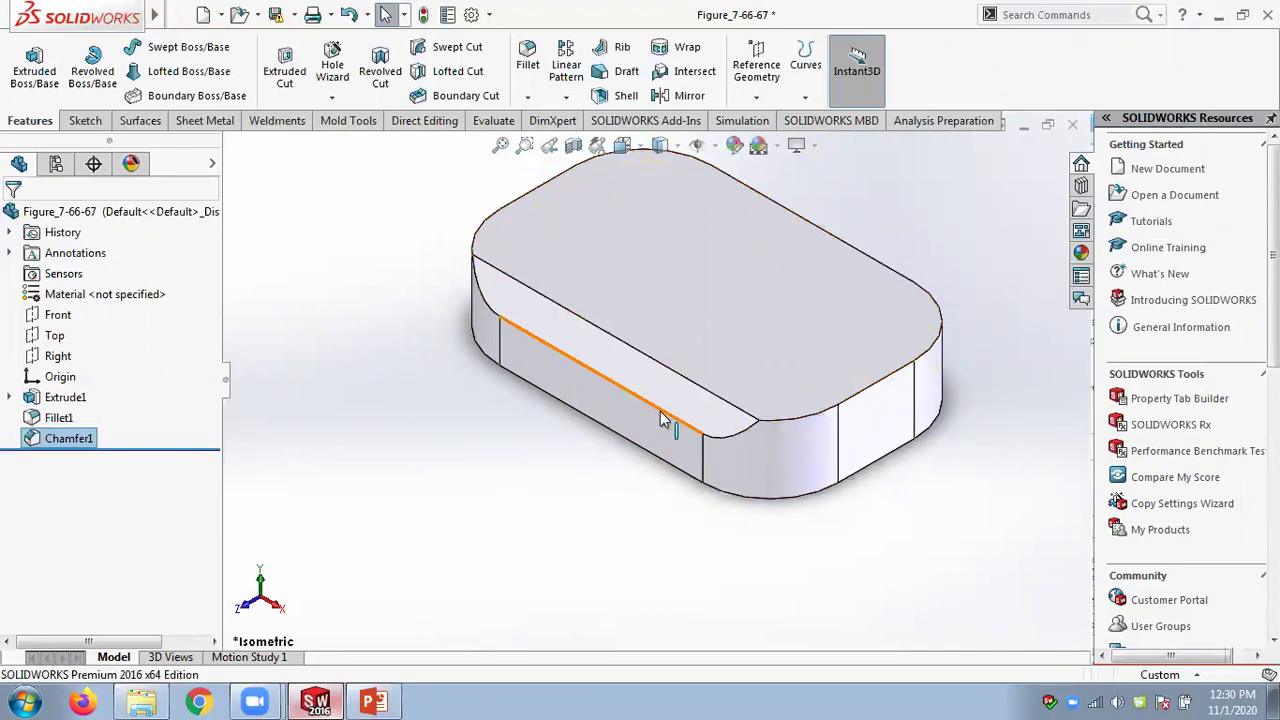
Edit the chamfer feature to turn tangent propagation on so it runs around the whole top edge
{"action": "right_click", "coordinate": [88, 443]}
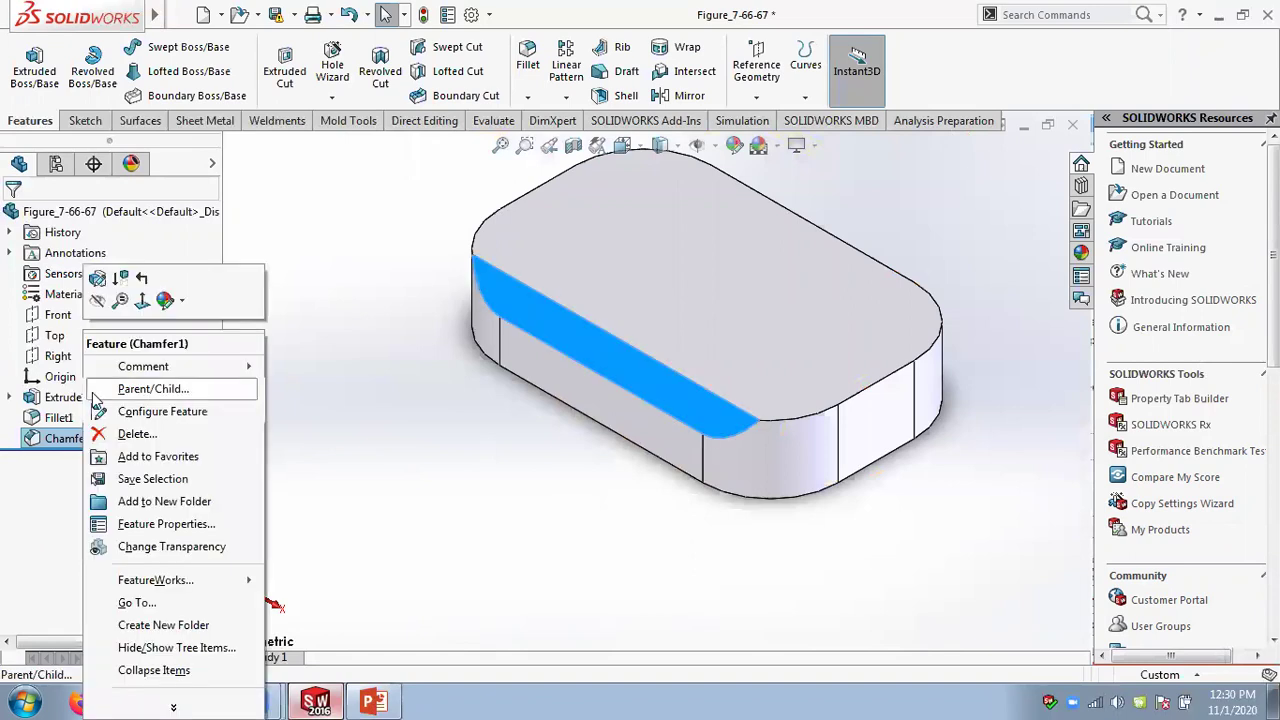
{"action": "left_click", "coordinate": [108, 284]}
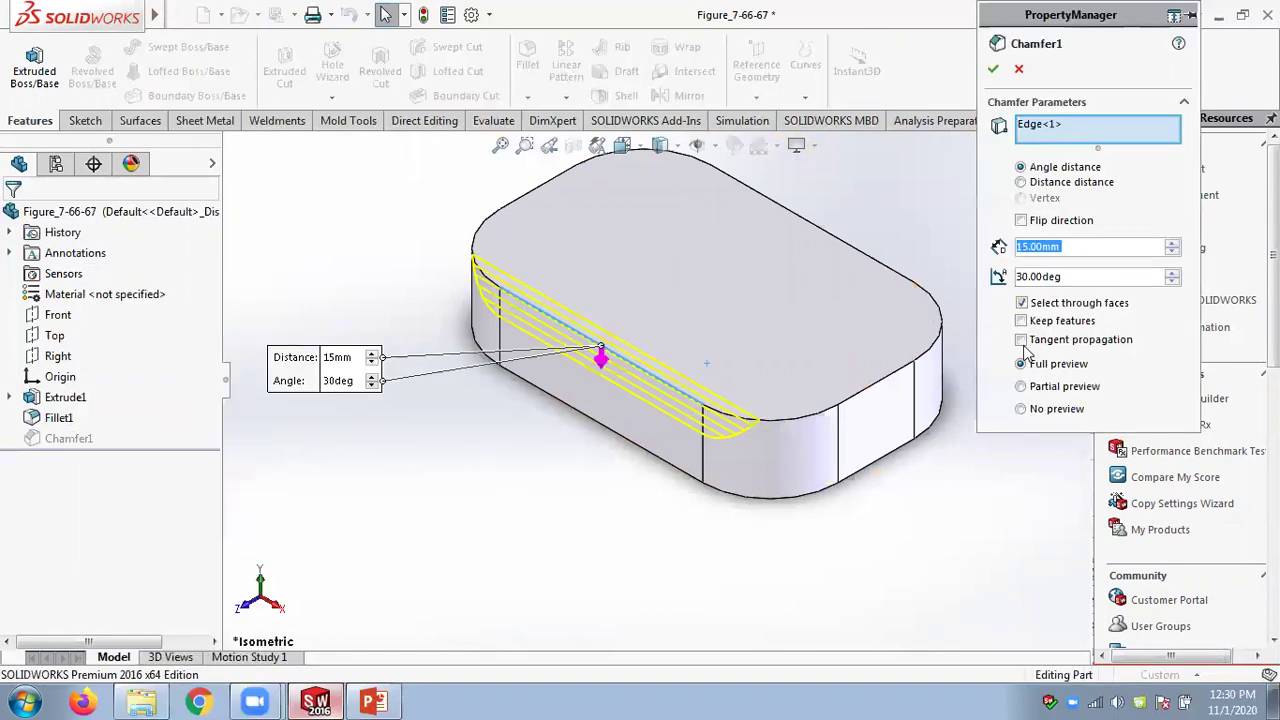
{"action": "left_click", "coordinate": [993, 68]}
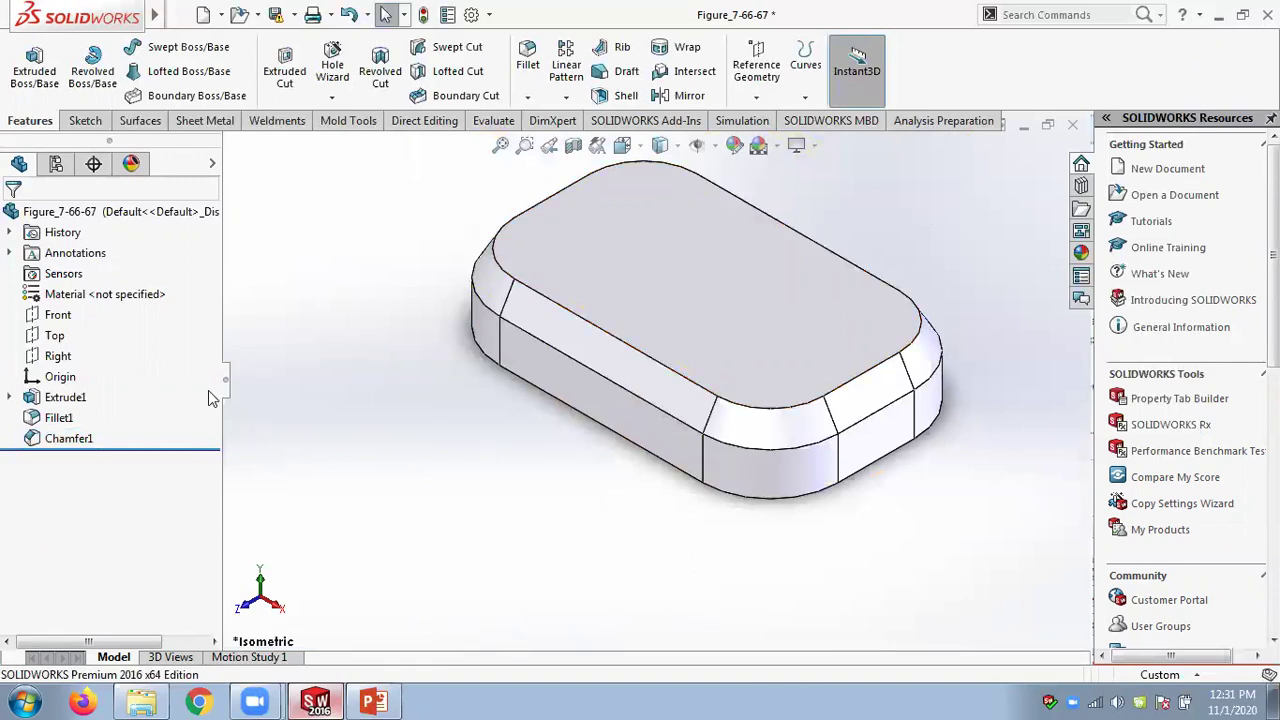
Edit the chamfer feature to use the Distance distance type with an equal distance of 15 mm
{"action": "right_click", "coordinate": [63, 440]}
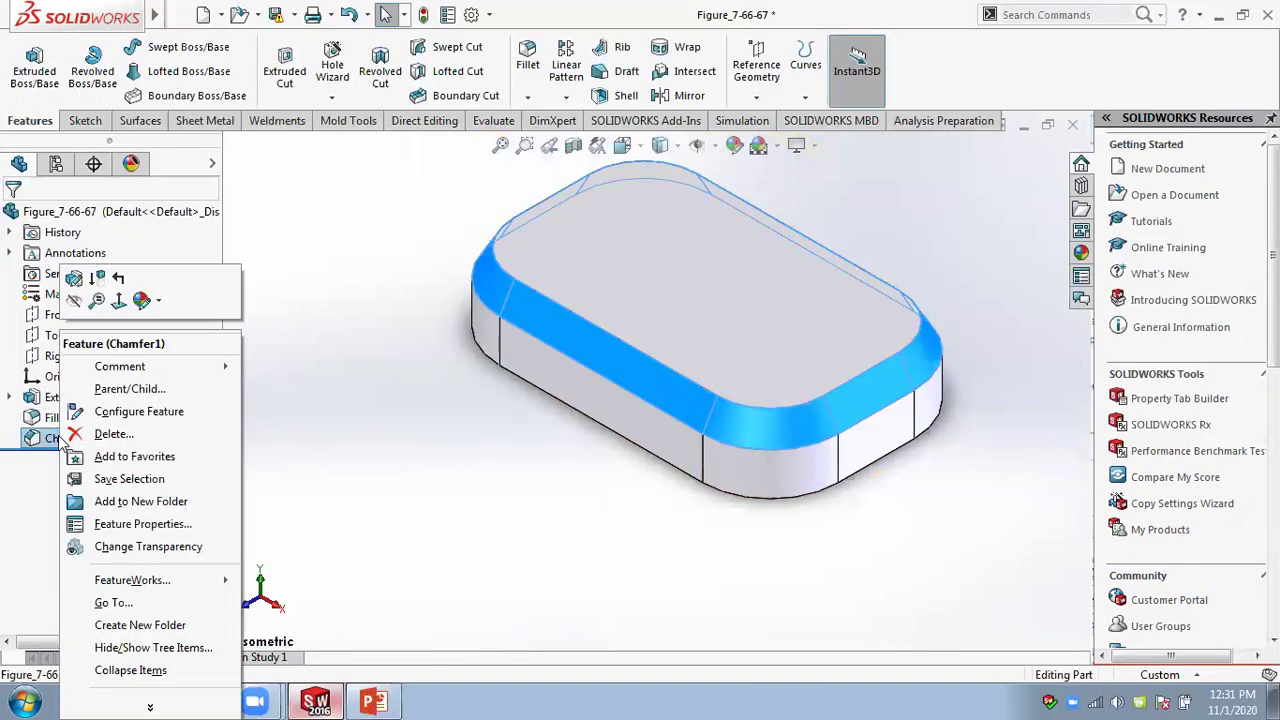
{"action": "left_click", "coordinate": [75, 279]}
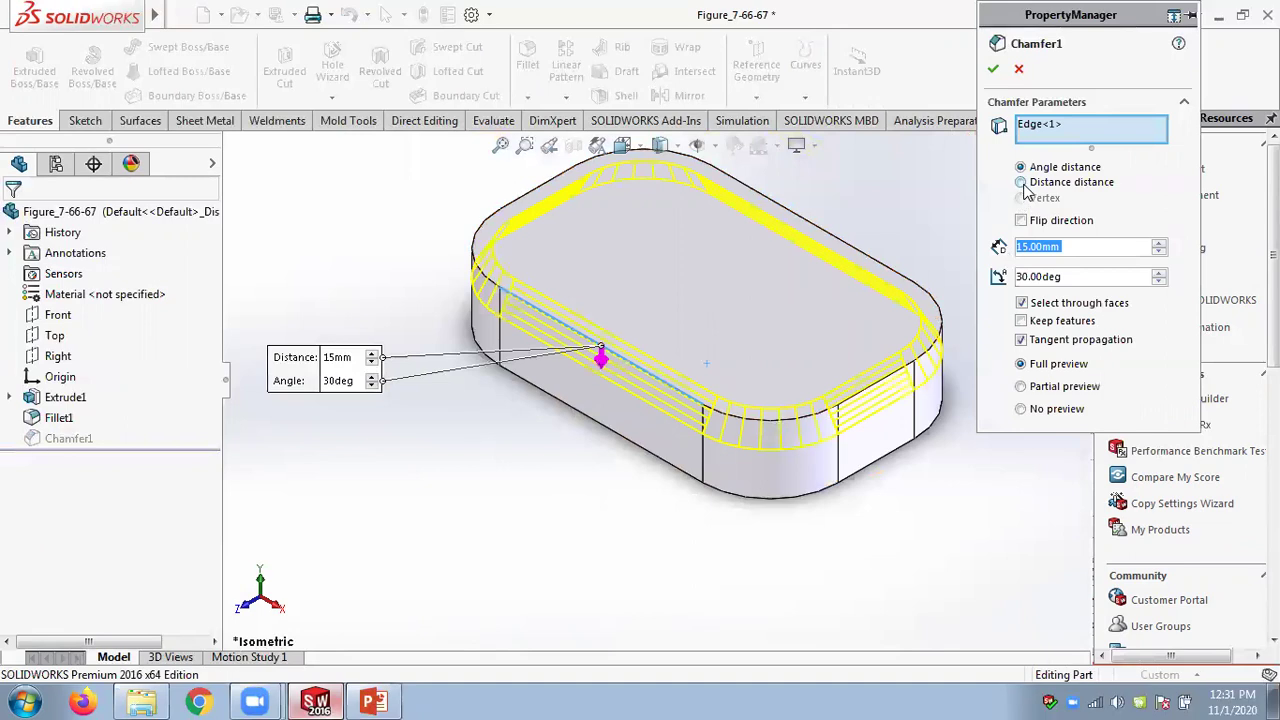
{"action": "left_click", "coordinate": [1021, 183]}
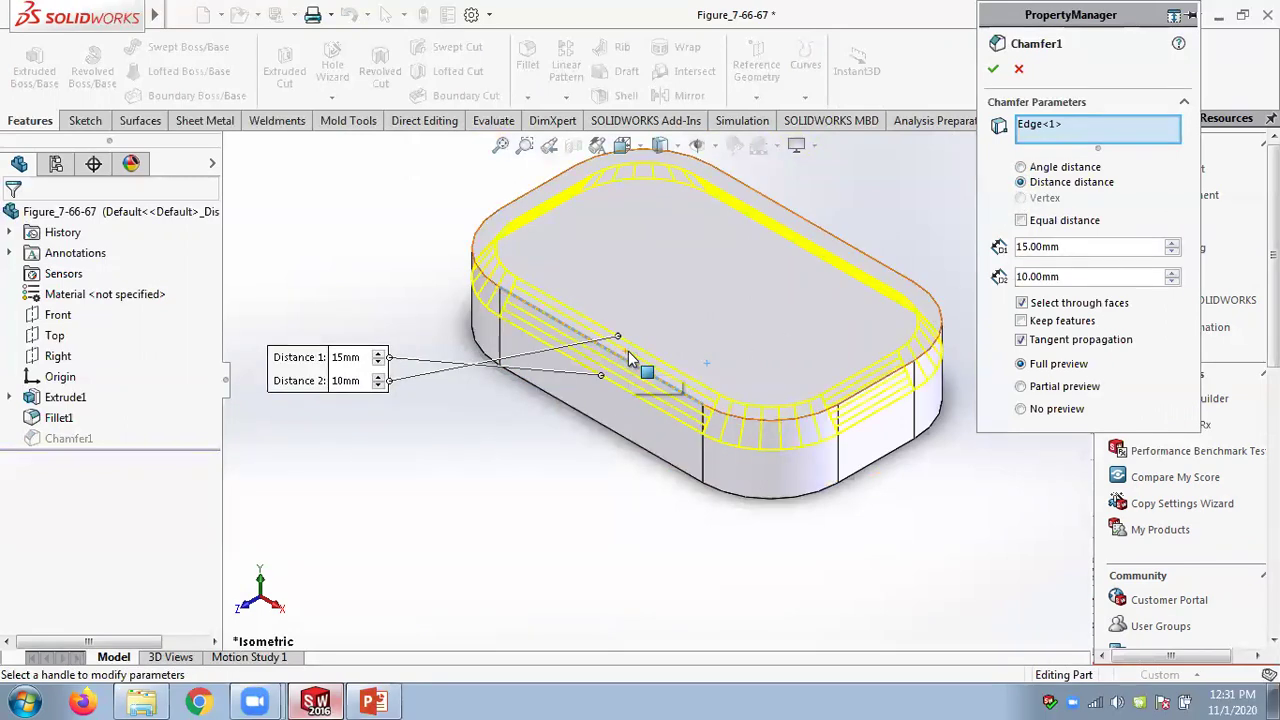
{"action": "scroll", "coordinate": [607, 371], "scroll_direction": "down", "scroll_amount": 2}
{"action": "left_click_drag", "start_coordinate": [1062, 247], "coordinate": [1022, 240]}
{"action": "left_click", "coordinate": [1021, 221]}
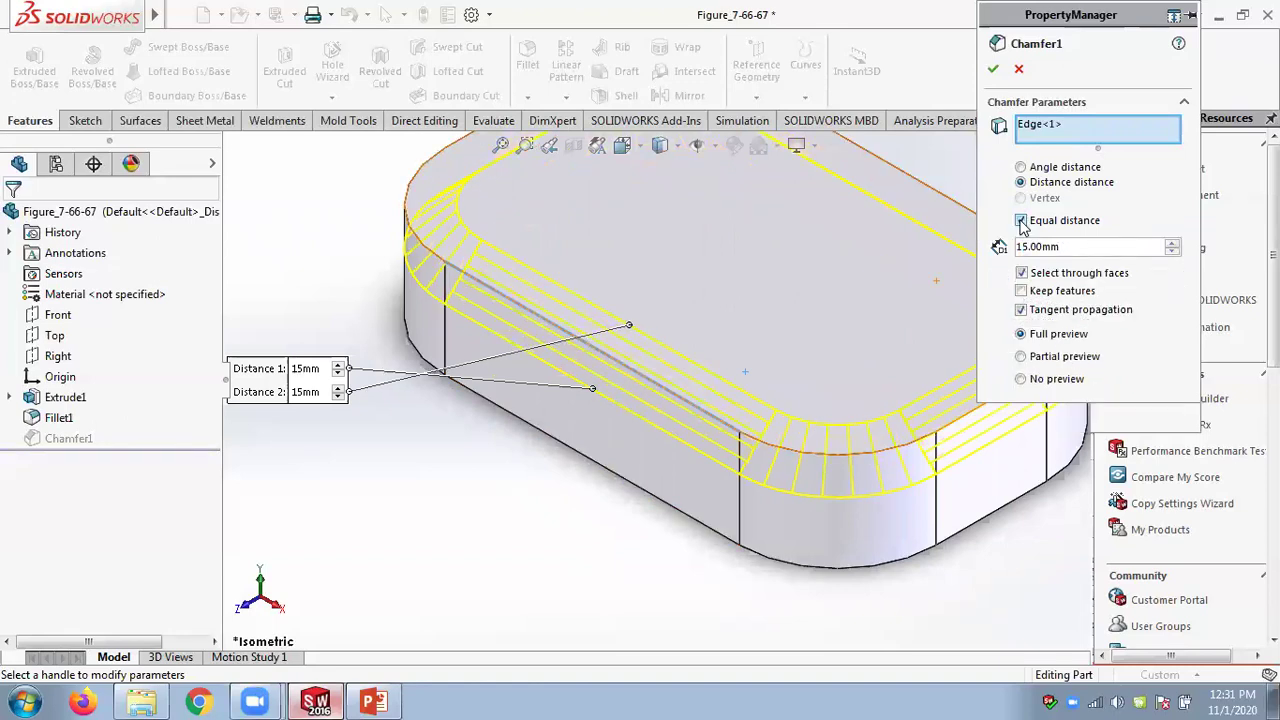
{"action": "left_click", "coordinate": [993, 68]}
{"action": "scroll", "coordinate": [866, 318], "scroll_direction": "up", "scroll_amount": 3}
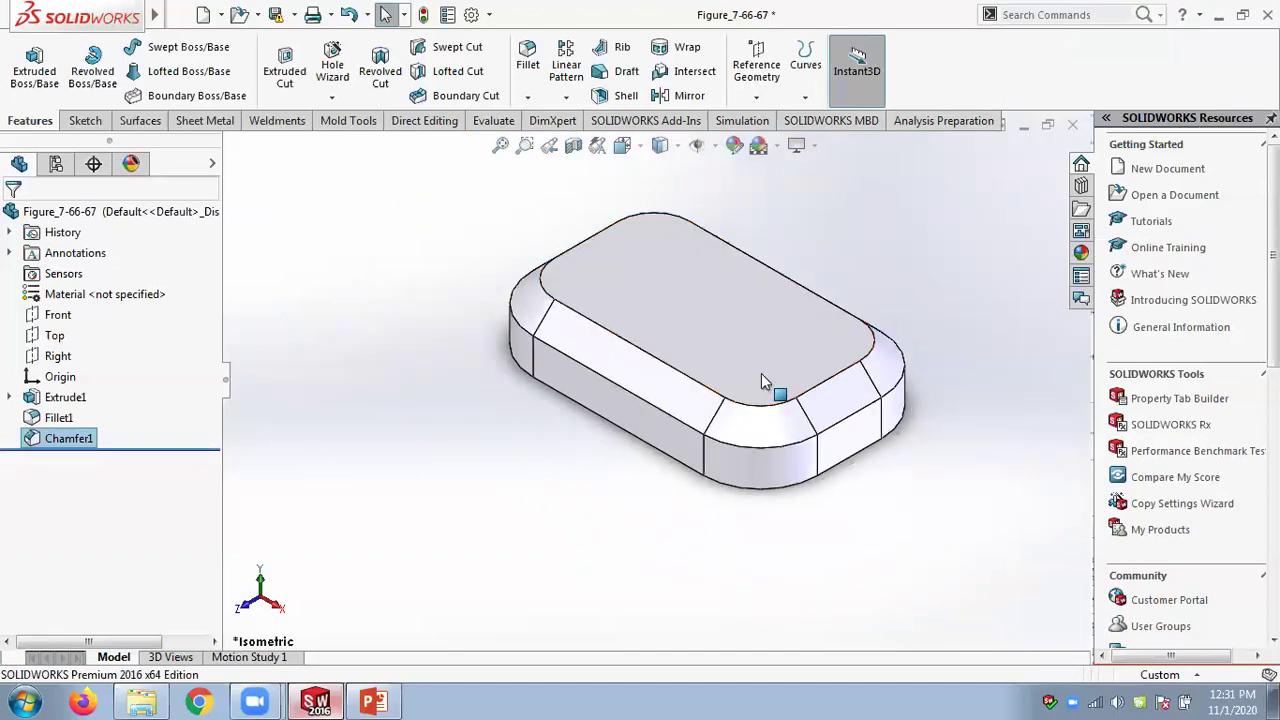
{"action": "right_click", "coordinate": [78, 443]}
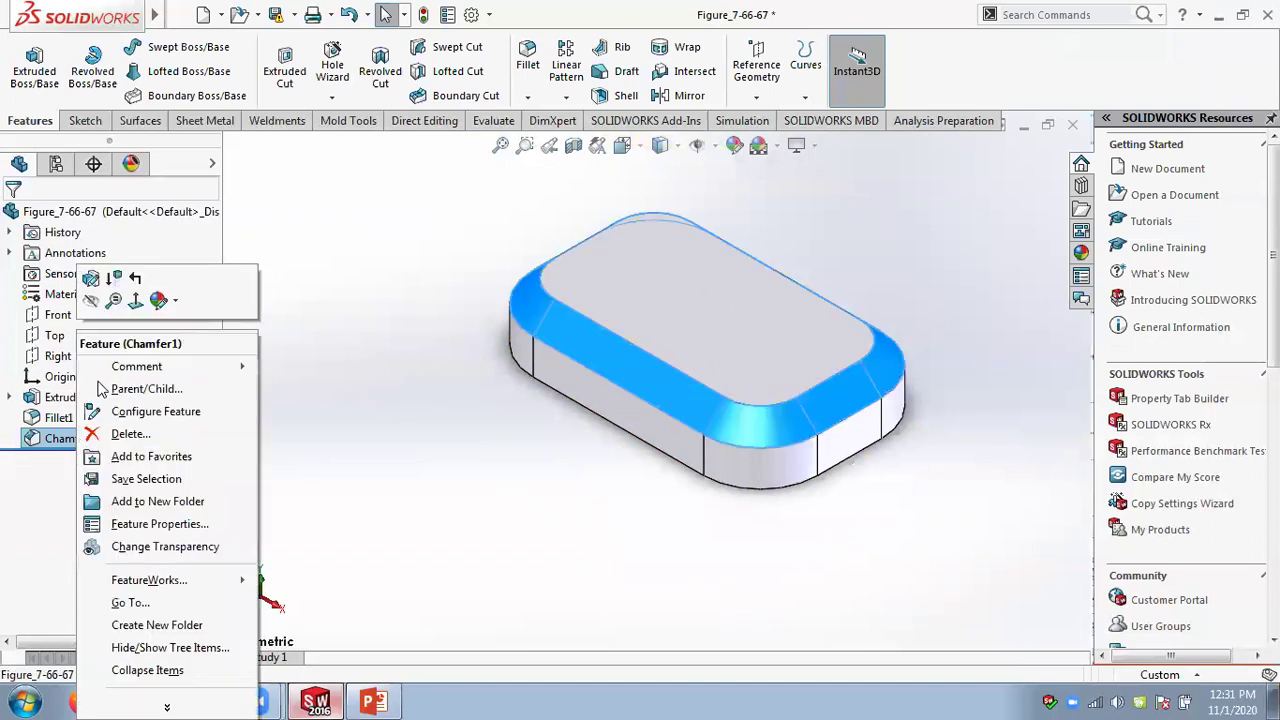
{"action": "left_click", "coordinate": [92, 296]}
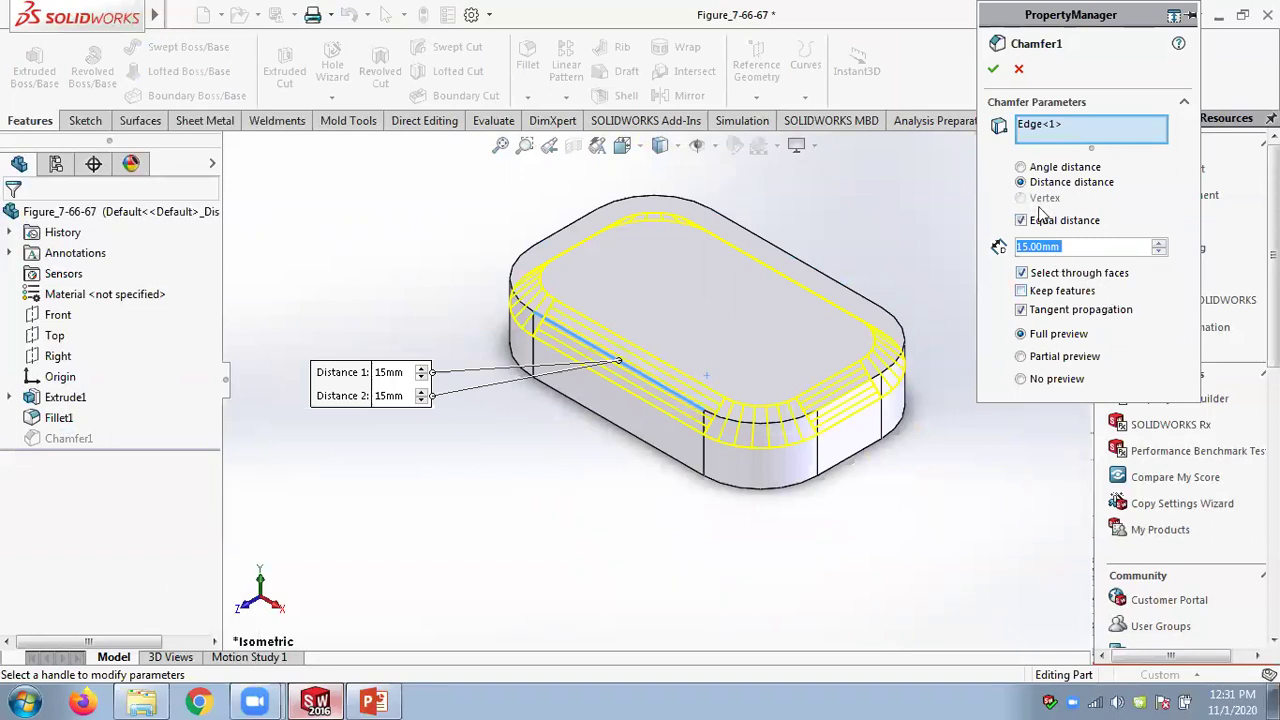
{"action": "left_click", "coordinate": [1017, 68]}
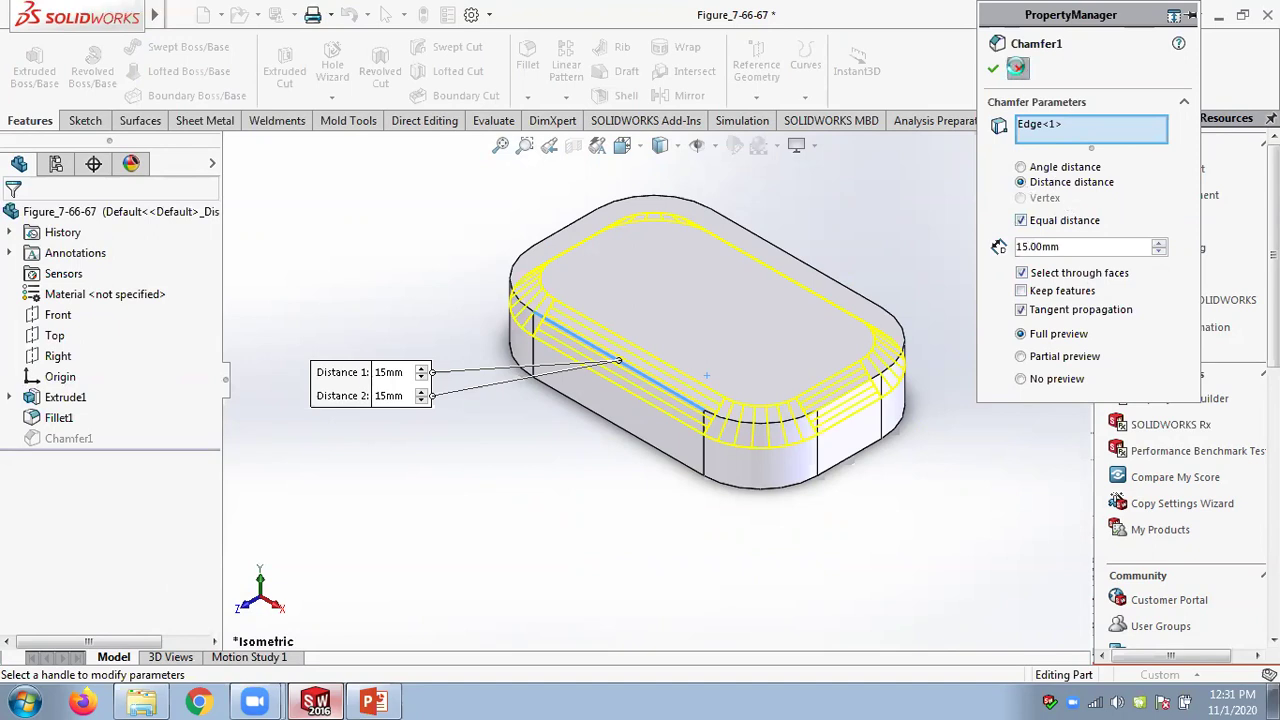
Switch to the PowerPoint presentation at the Creating Chamfer slide
{"action": "left_click", "coordinate": [378, 700]}
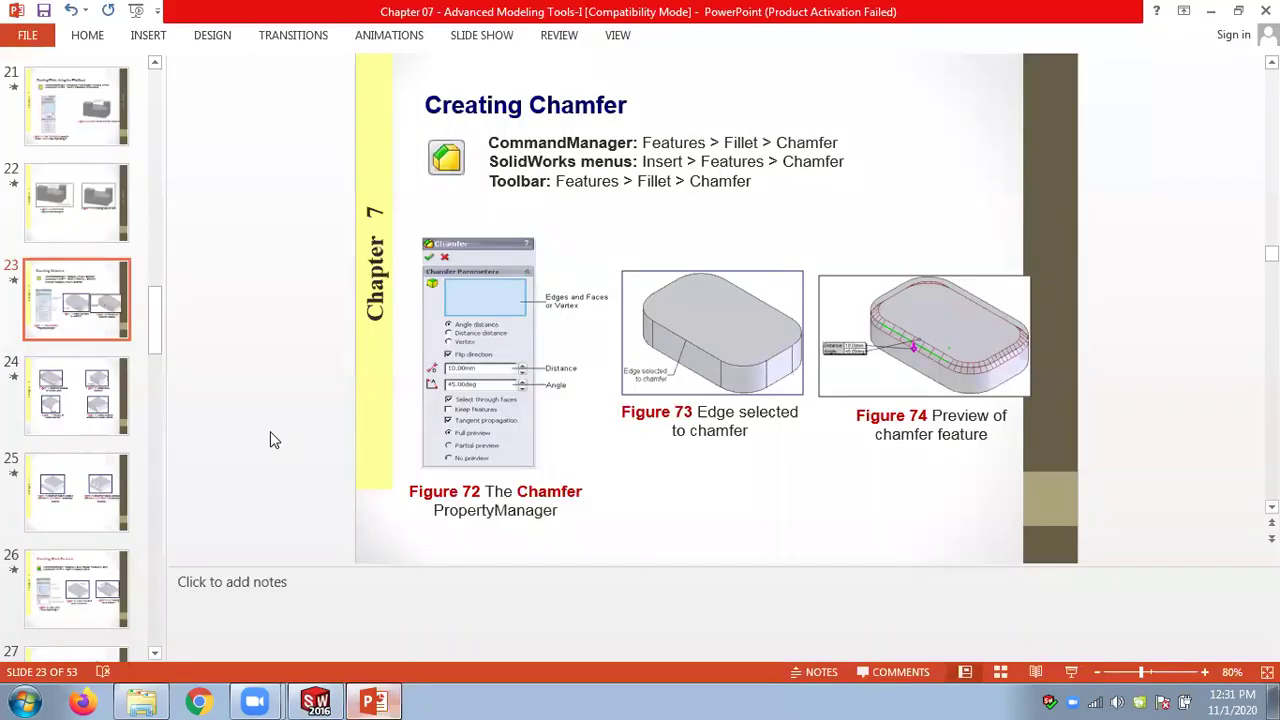
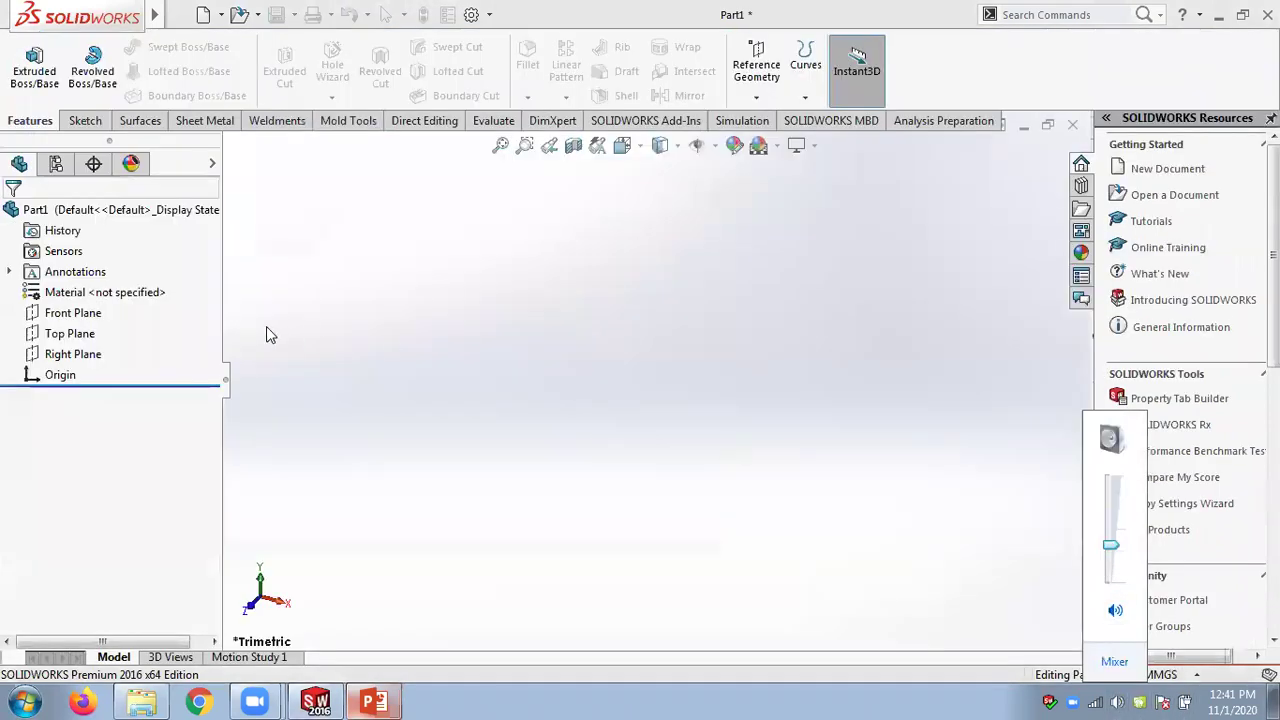
Start a sketch on the Top Plane and draw a vertical centerline about 135 mm long through the origin
{"action": "left_click", "coordinate": [74, 336]}
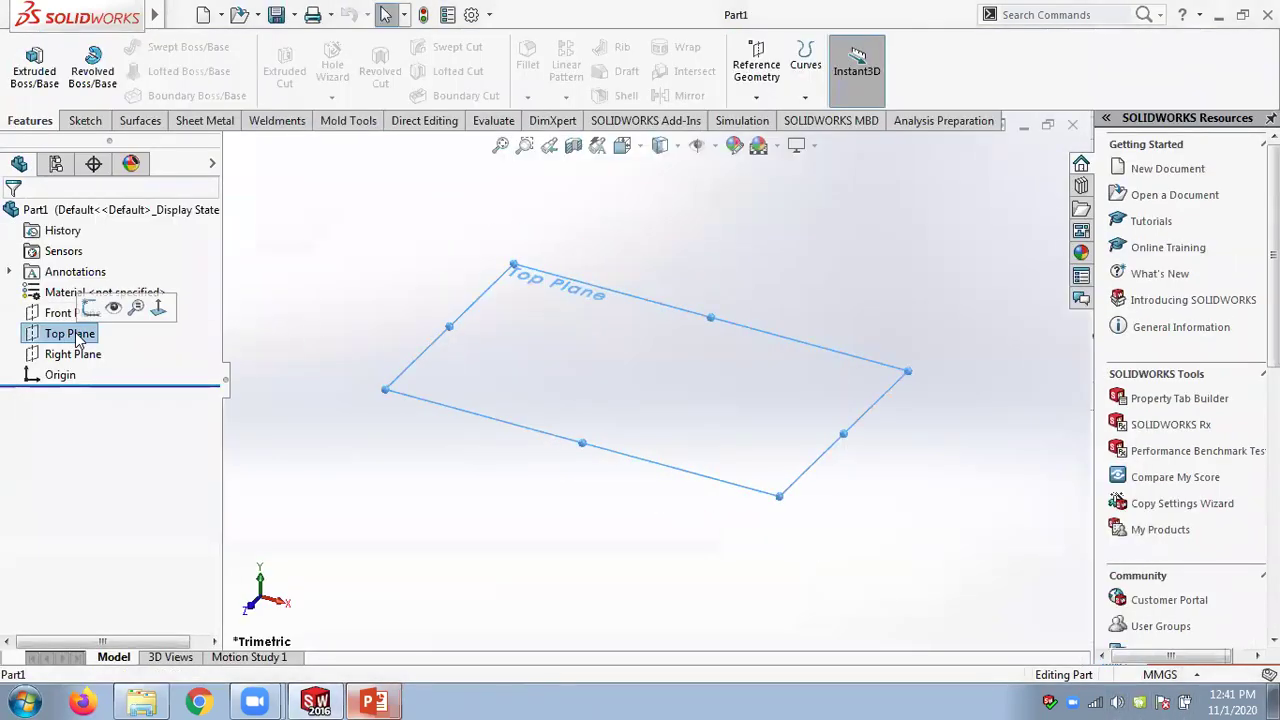
{"action": "left_click", "coordinate": [92, 309]}
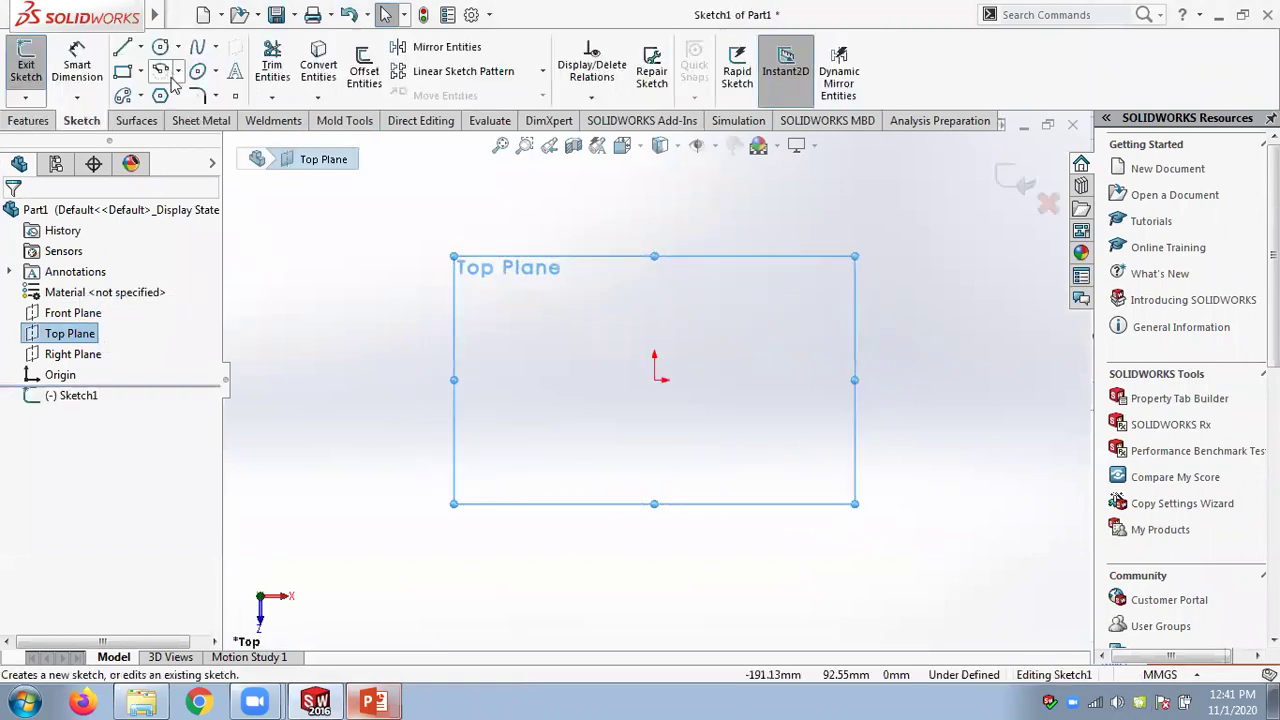
{"action": "left_click", "coordinate": [140, 47]}
{"action": "left_click", "coordinate": [165, 92]}
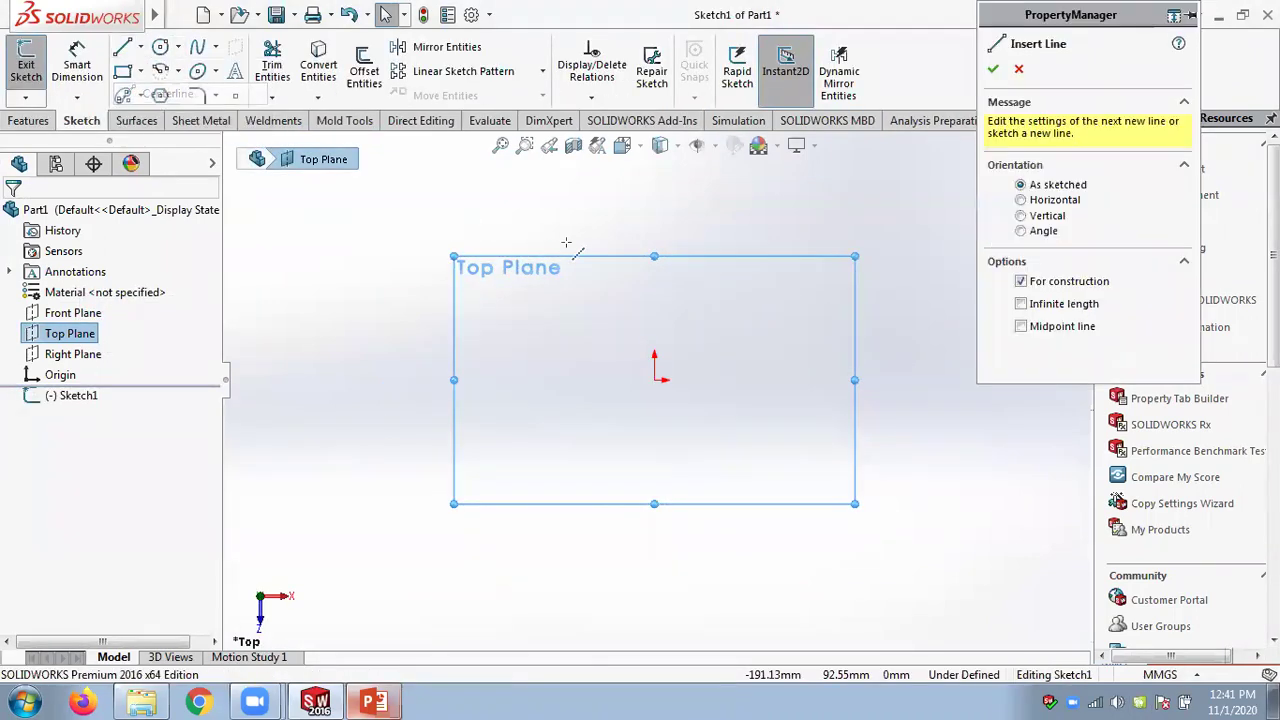
{"action": "left_click", "coordinate": [655, 220]}
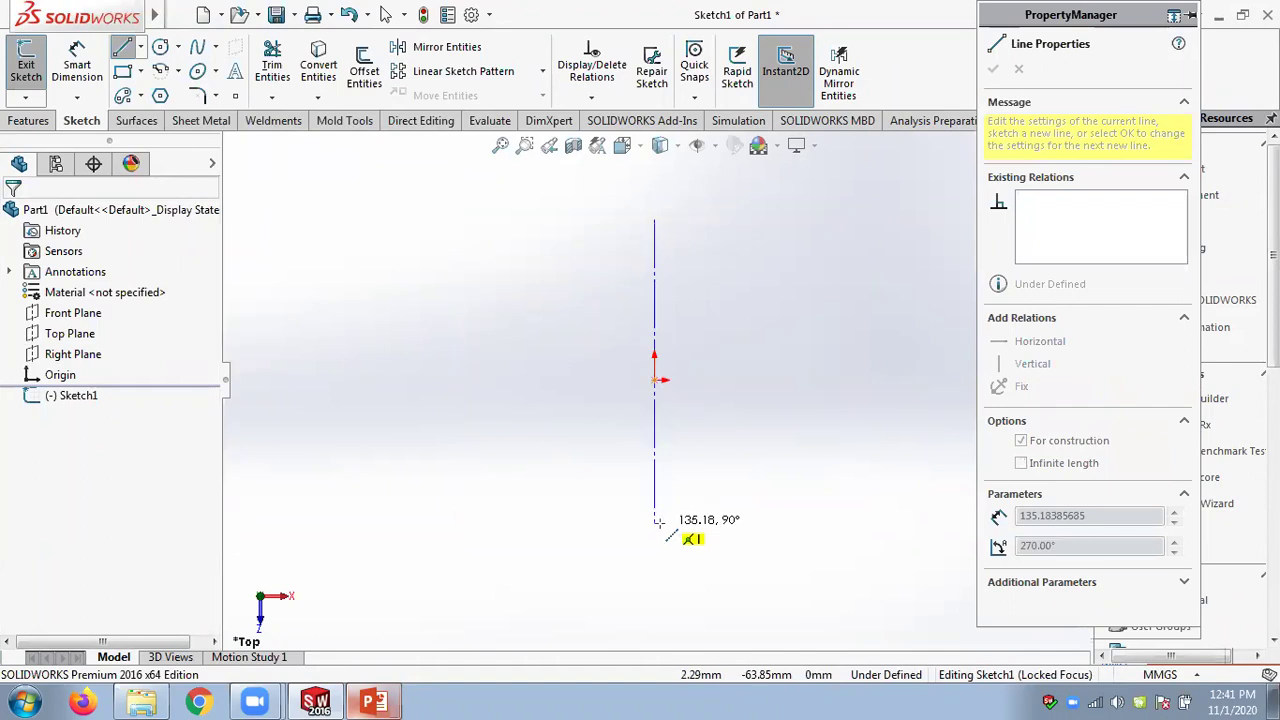
{"action": "left_click", "coordinate": [656, 522]}
{"action": "key", "text": "Escape"}
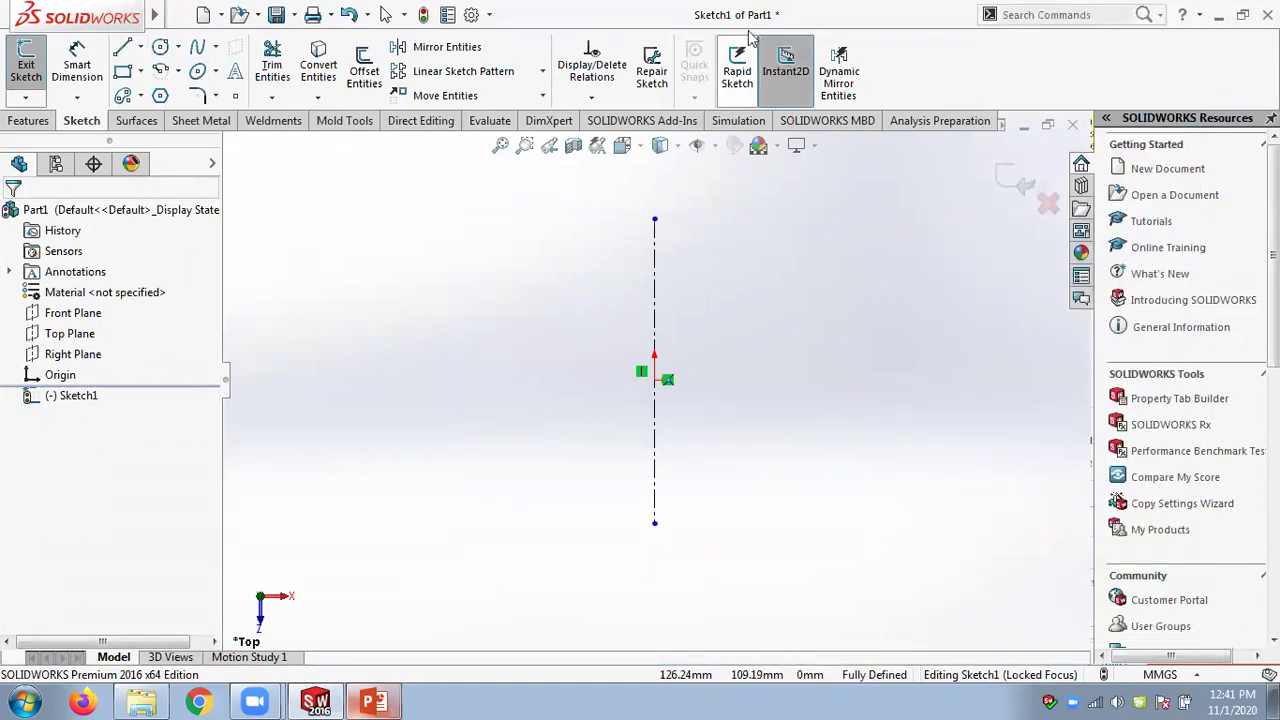
Arrange the SolidWorks and PowerPoint windows side by side and narrow the feature tree to widen the sketch area
{"action": "double_click", "coordinate": [645, 16]}
{"action": "left_click_drag", "start_coordinate": [583, 34], "coordinate": [8, 58]}
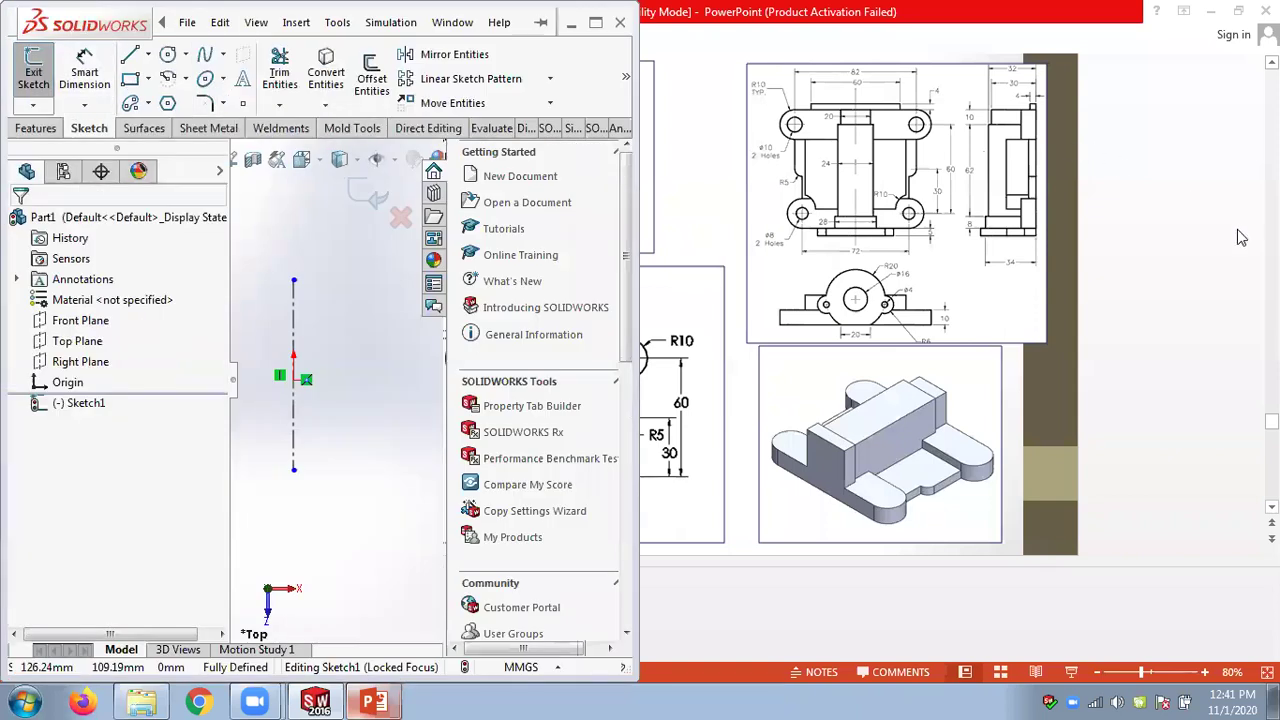
{"action": "left_click", "coordinate": [1200, 260]}
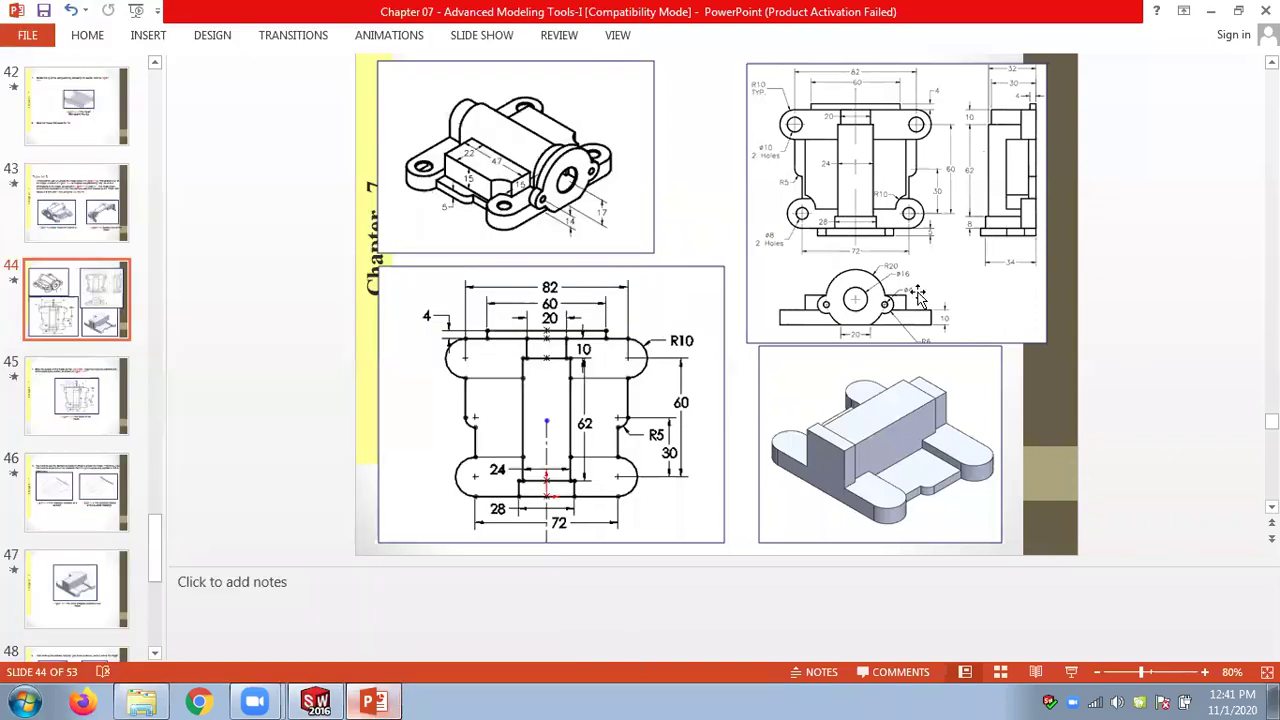
{"action": "double_click", "coordinate": [750, 16]}
{"action": "left_click_drag", "start_coordinate": [1252, 22], "coordinate": [1279, 31]}
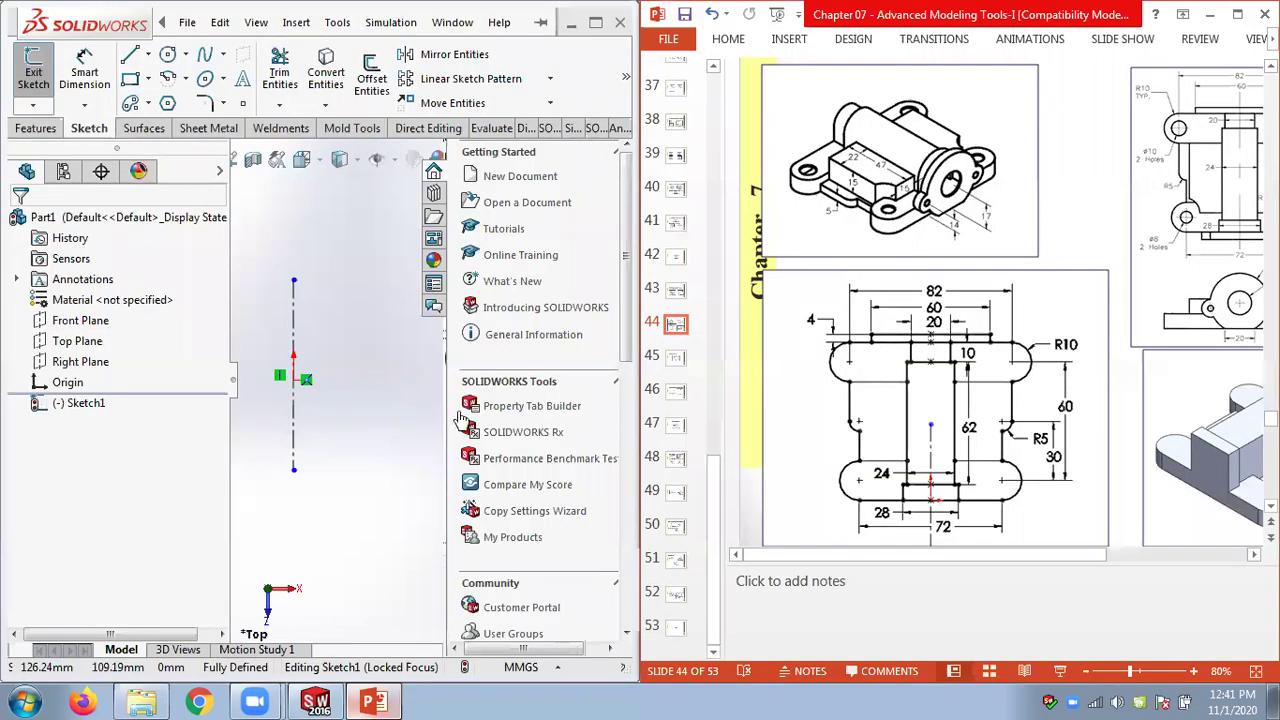
{"action": "left_click_drag", "start_coordinate": [229, 446], "coordinate": [153, 446]}
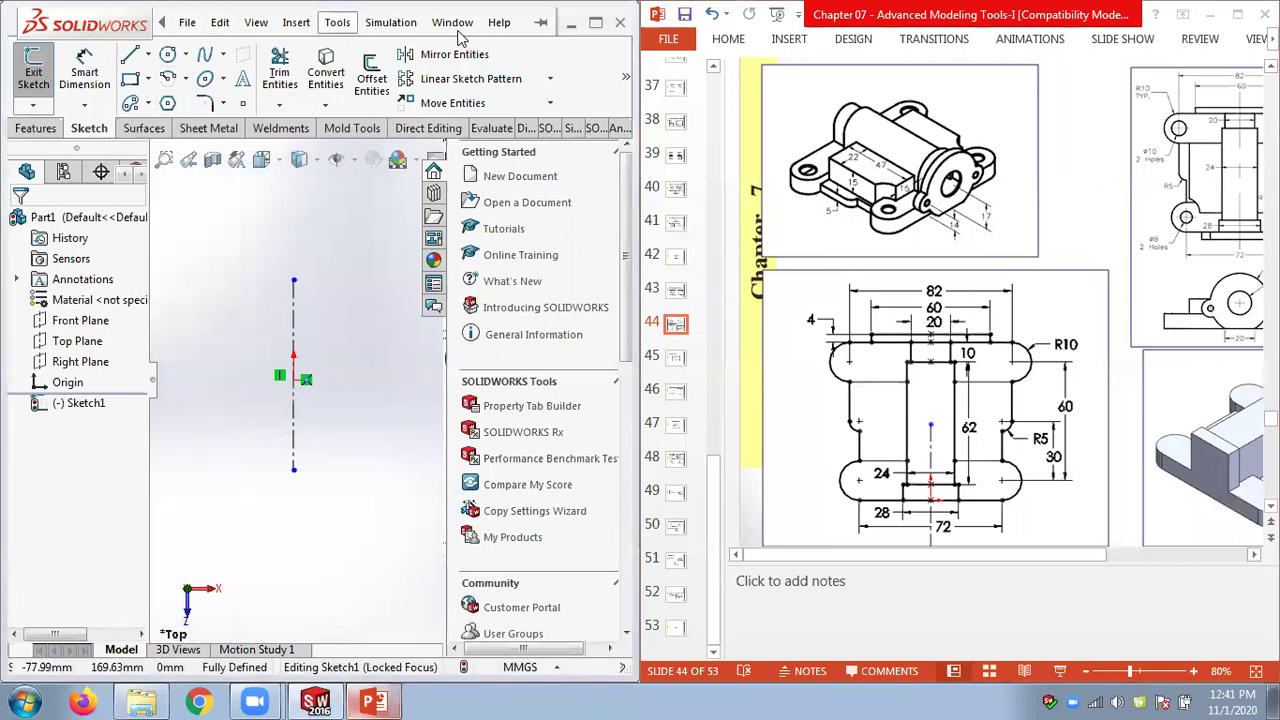
Save the part as "chapter 7 tut 3" in the Tutorial folder under Study World Lanka
{"action": "left_click", "coordinate": [187, 22]}
{"action": "left_click", "coordinate": [214, 204]}
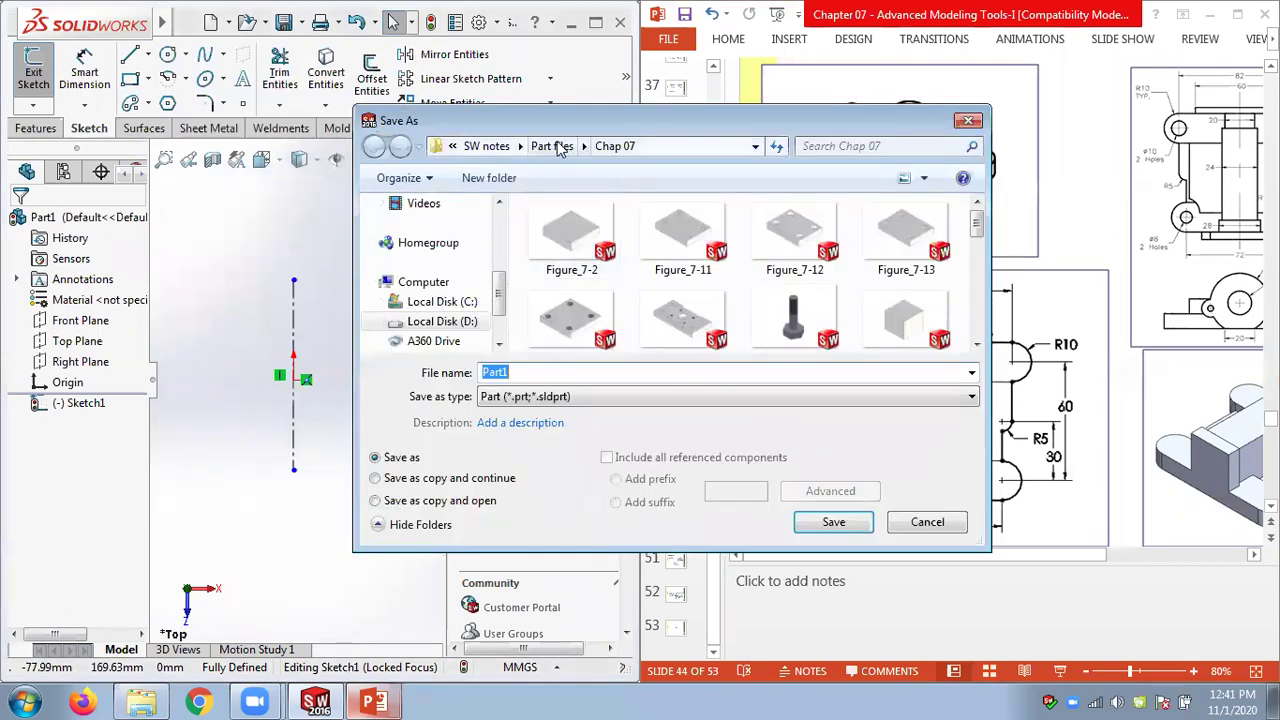
{"action": "left_click", "coordinate": [487, 148]}
{"action": "left_click", "coordinate": [522, 147]}
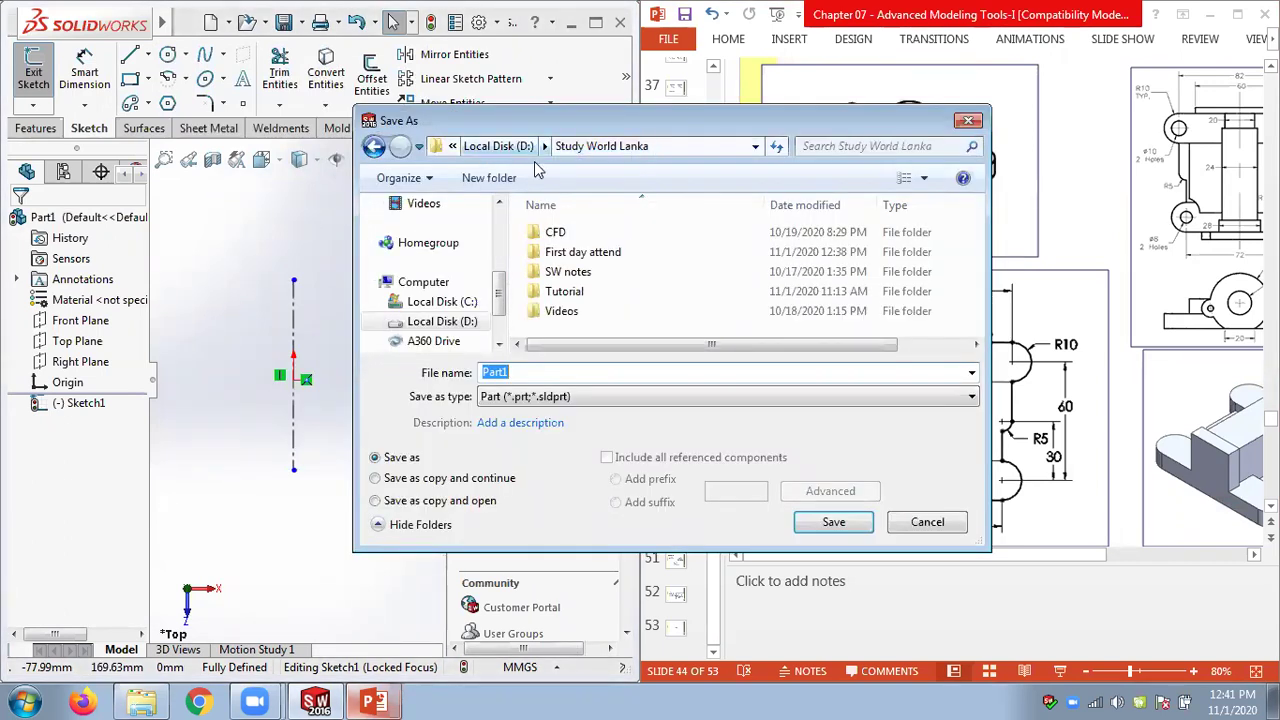
{"action": "double_click", "coordinate": [566, 292]}
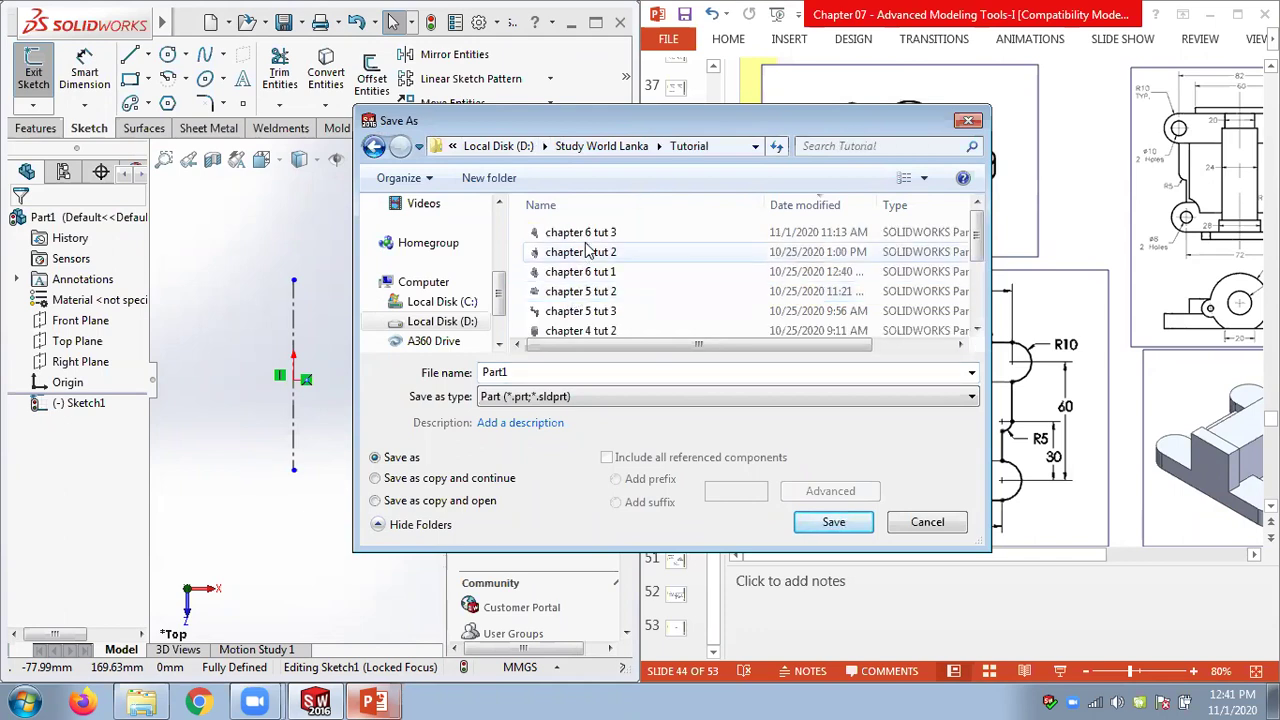
{"action": "left_click", "coordinate": [588, 240]}
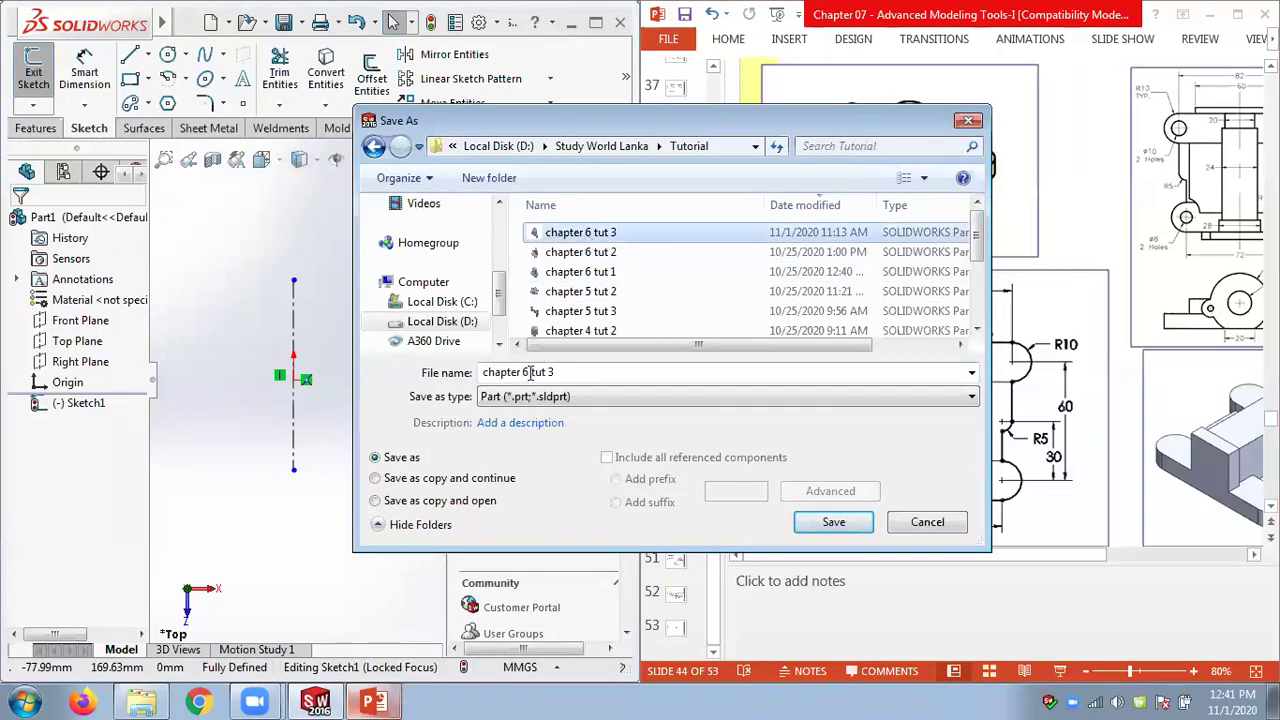
{"action": "left_click", "coordinate": [524, 372]}
{"action": "type", "text": "7"}
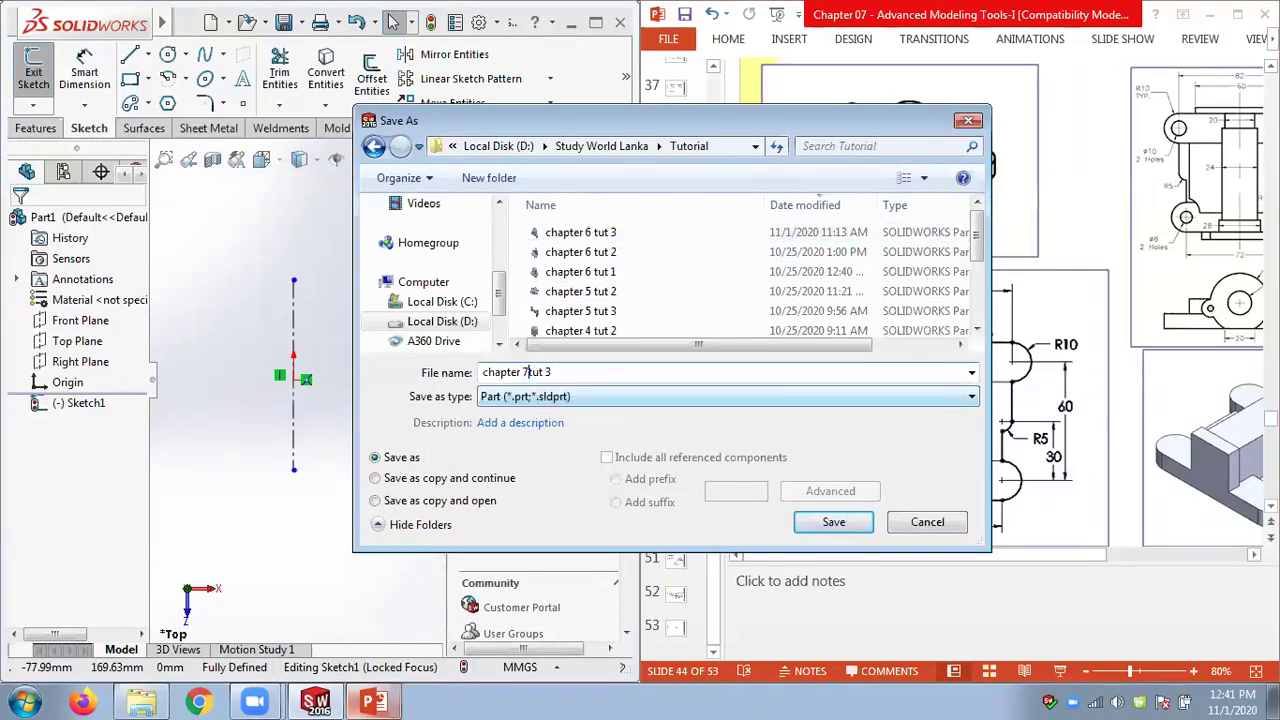
{"action": "key", "text": "Return"}
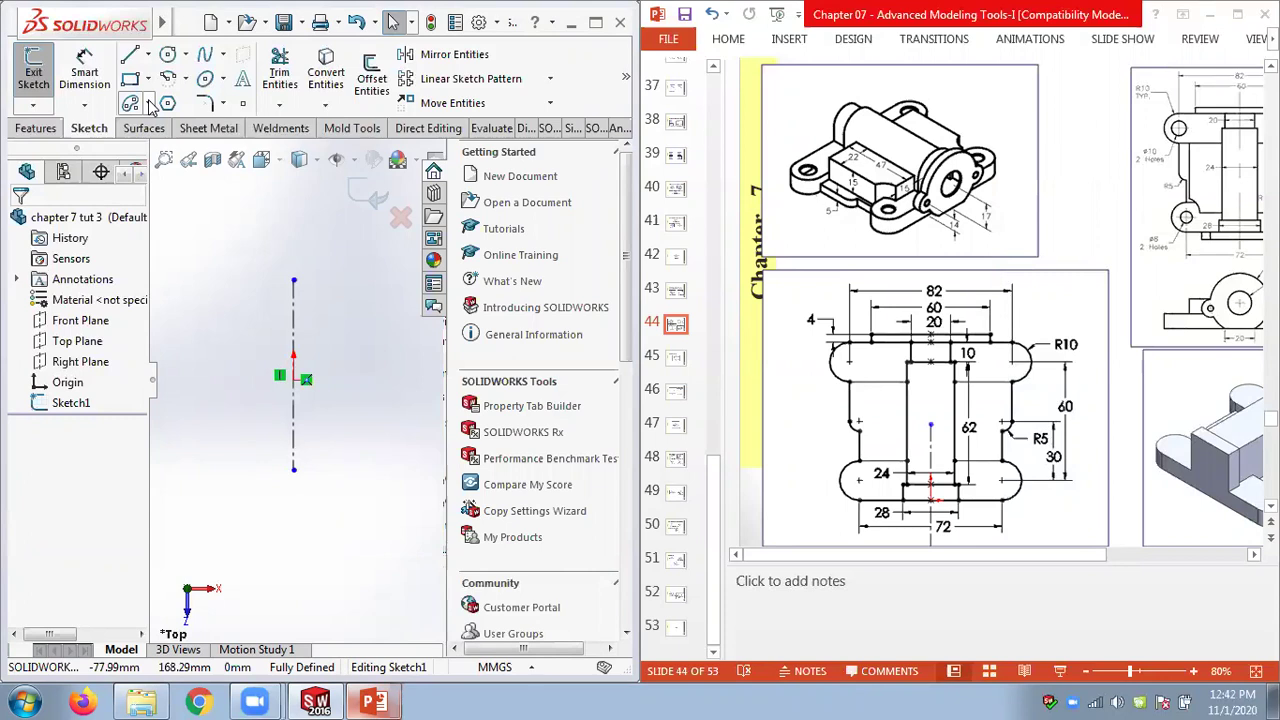
{"action": "left_click", "coordinate": [149, 105]}
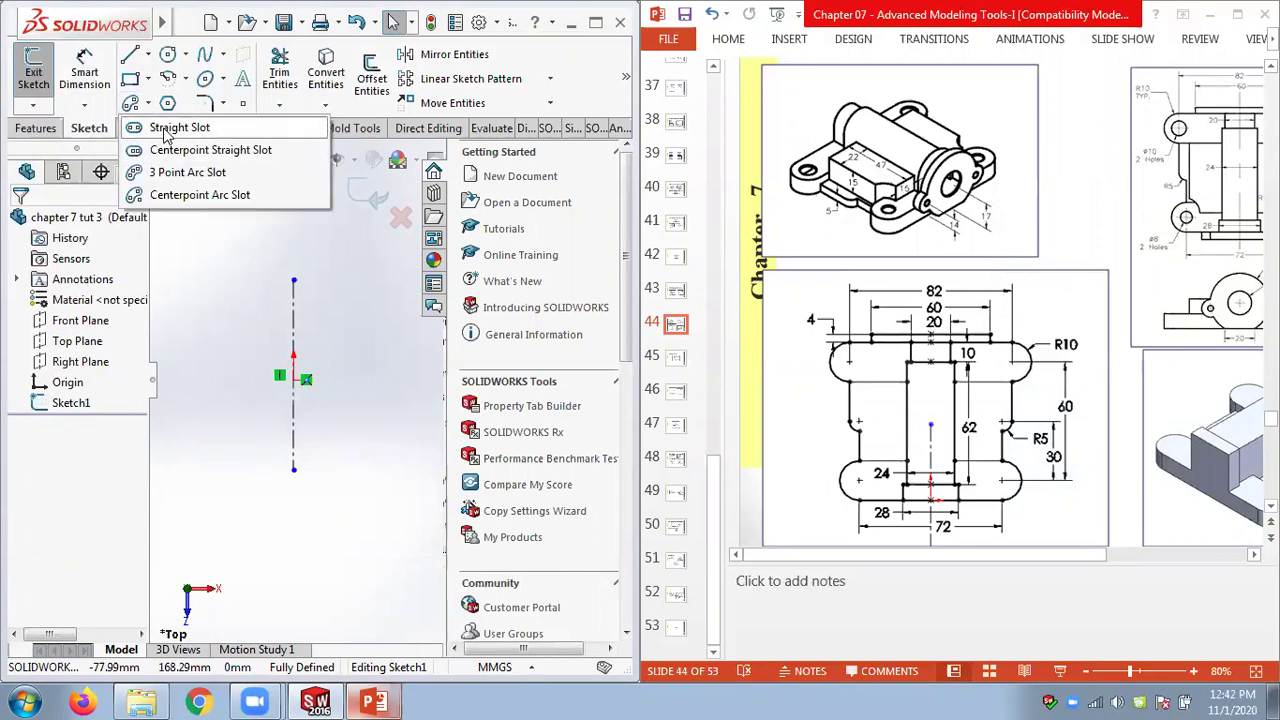
{"action": "left_click", "coordinate": [167, 128]}
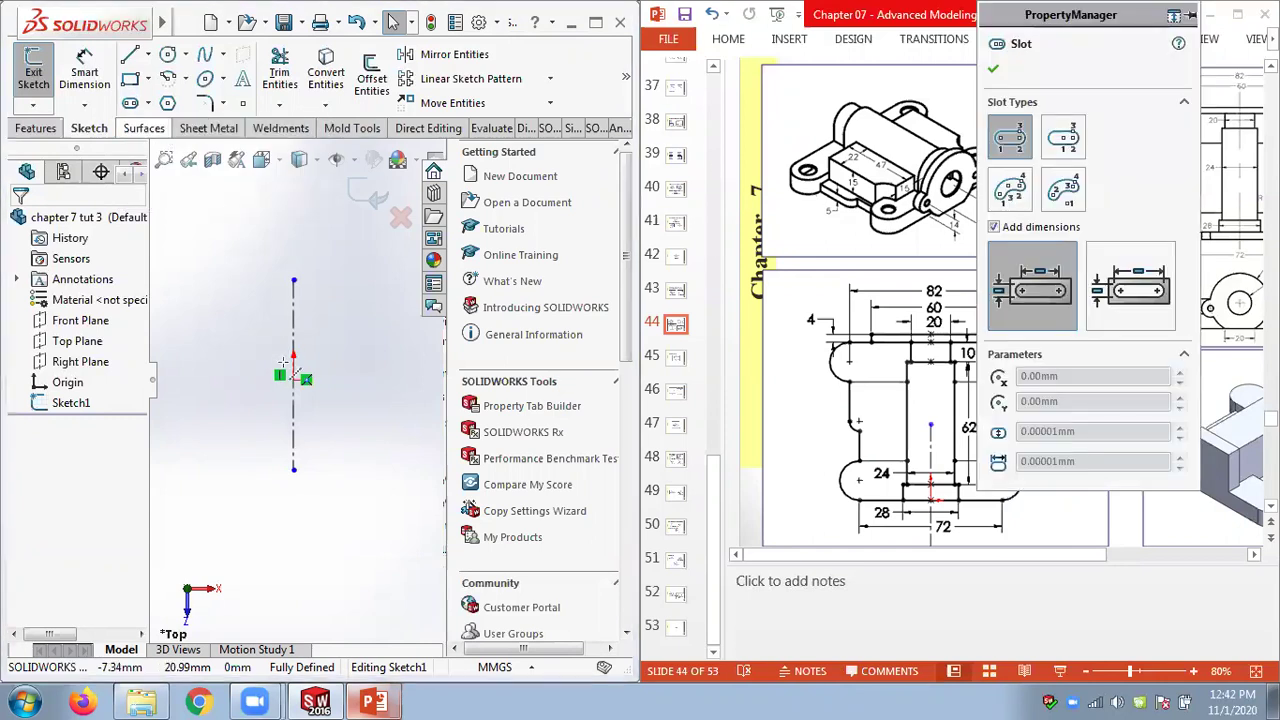
{"action": "left_click", "coordinate": [210, 378]}
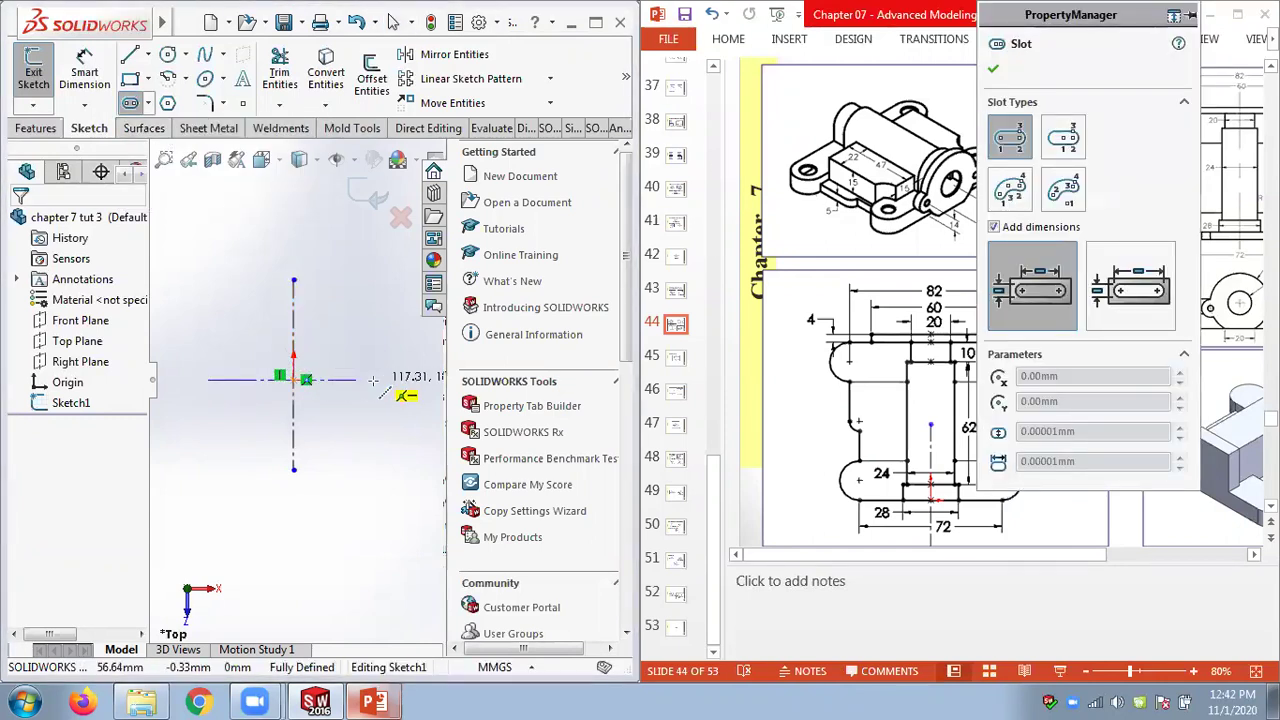
{"action": "key", "text": "Escape"}
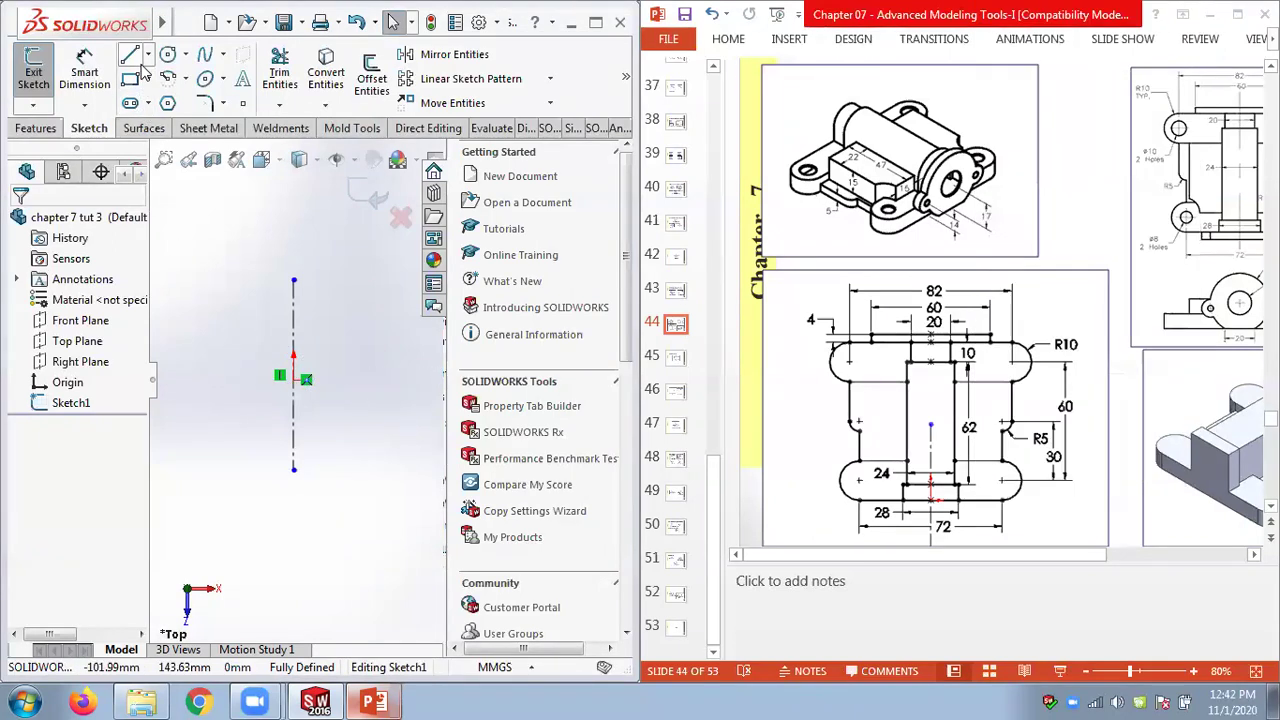
Draw a horizontal centerpoint straight slot centred on the centerline above the origin, about 131 mm between arc centres and 43 mm wide
{"action": "left_click", "coordinate": [147, 104]}
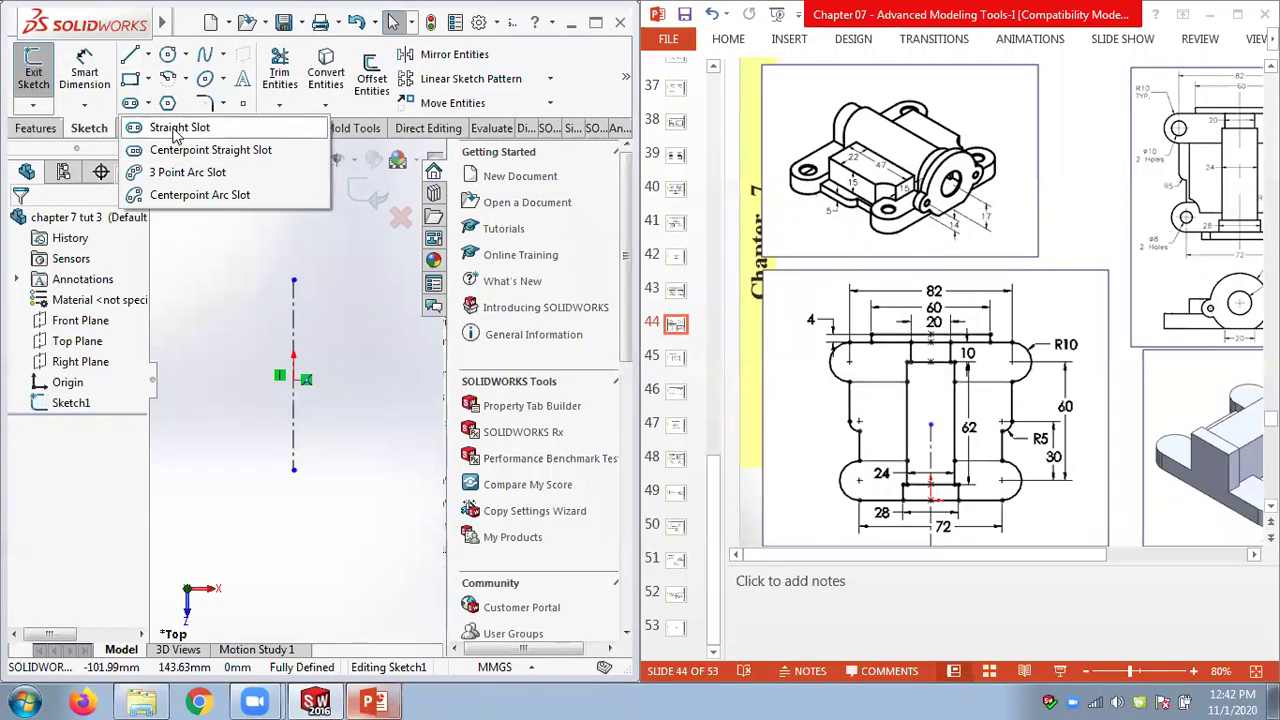
{"action": "left_click", "coordinate": [175, 149]}
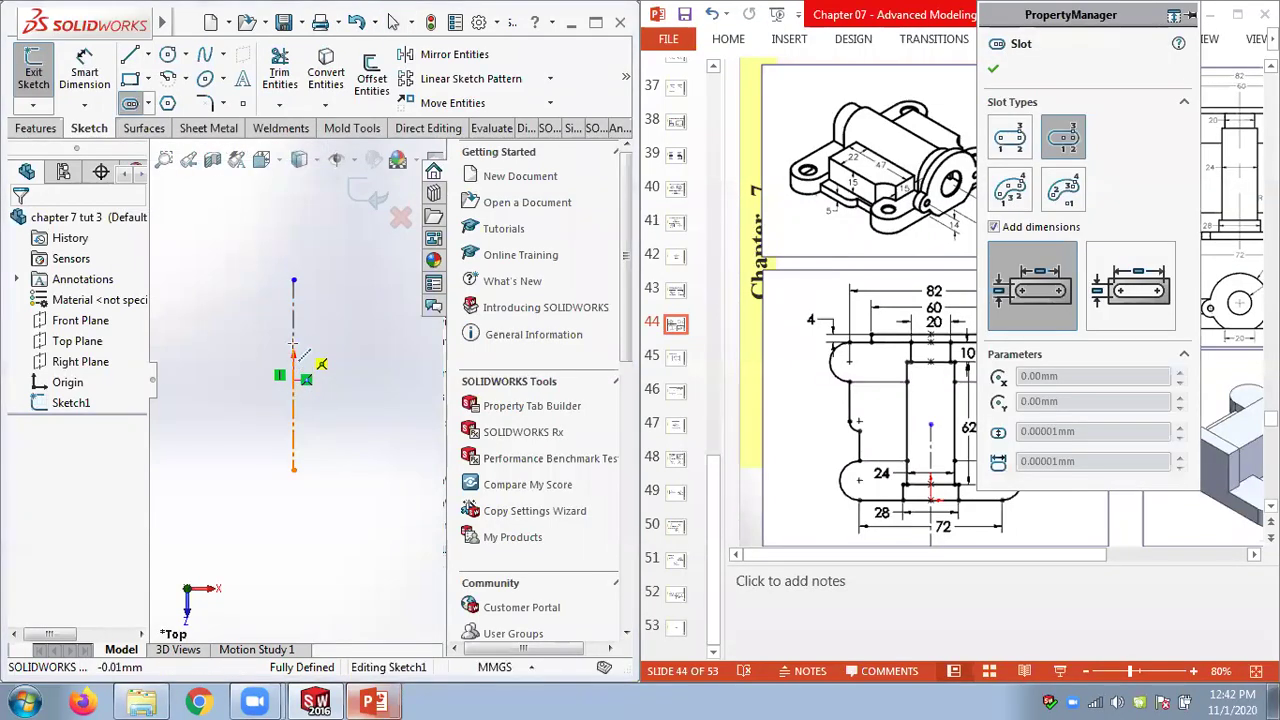
{"action": "left_click", "coordinate": [293, 344]}
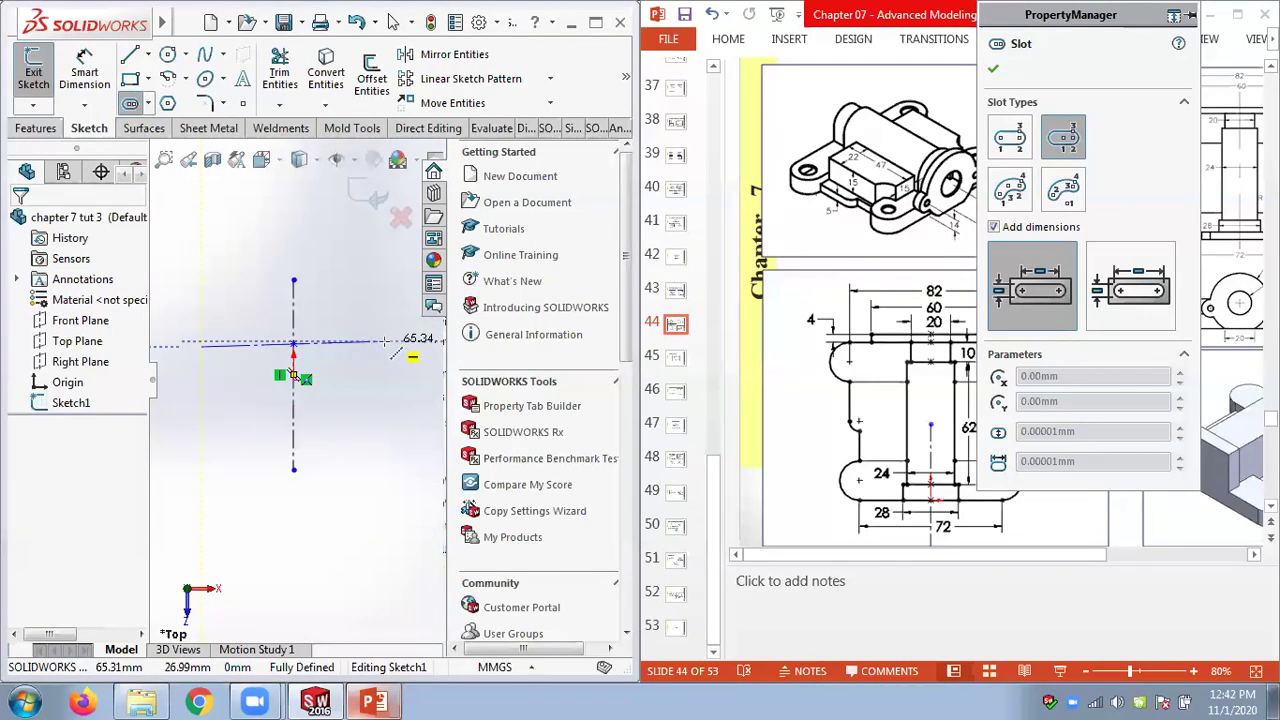
{"action": "left_click", "coordinate": [384, 342]}
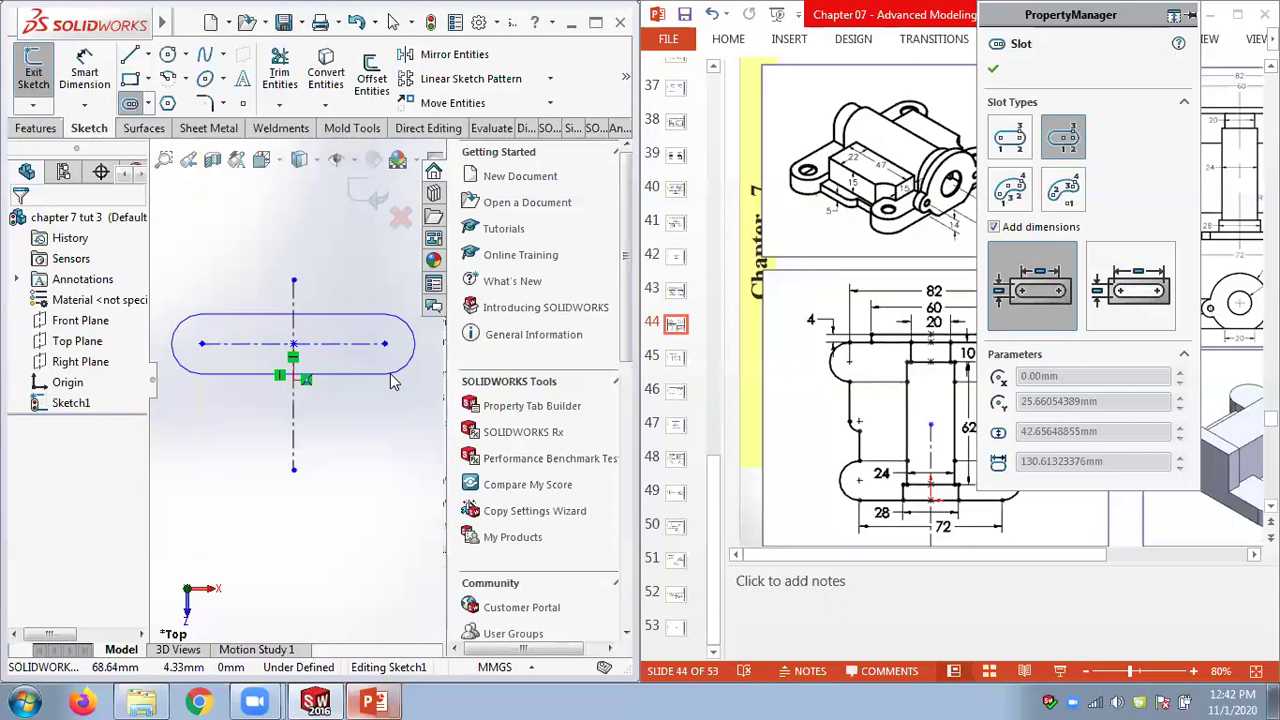
{"action": "left_click", "coordinate": [389, 374]}
{"action": "key", "text": "Escape"}
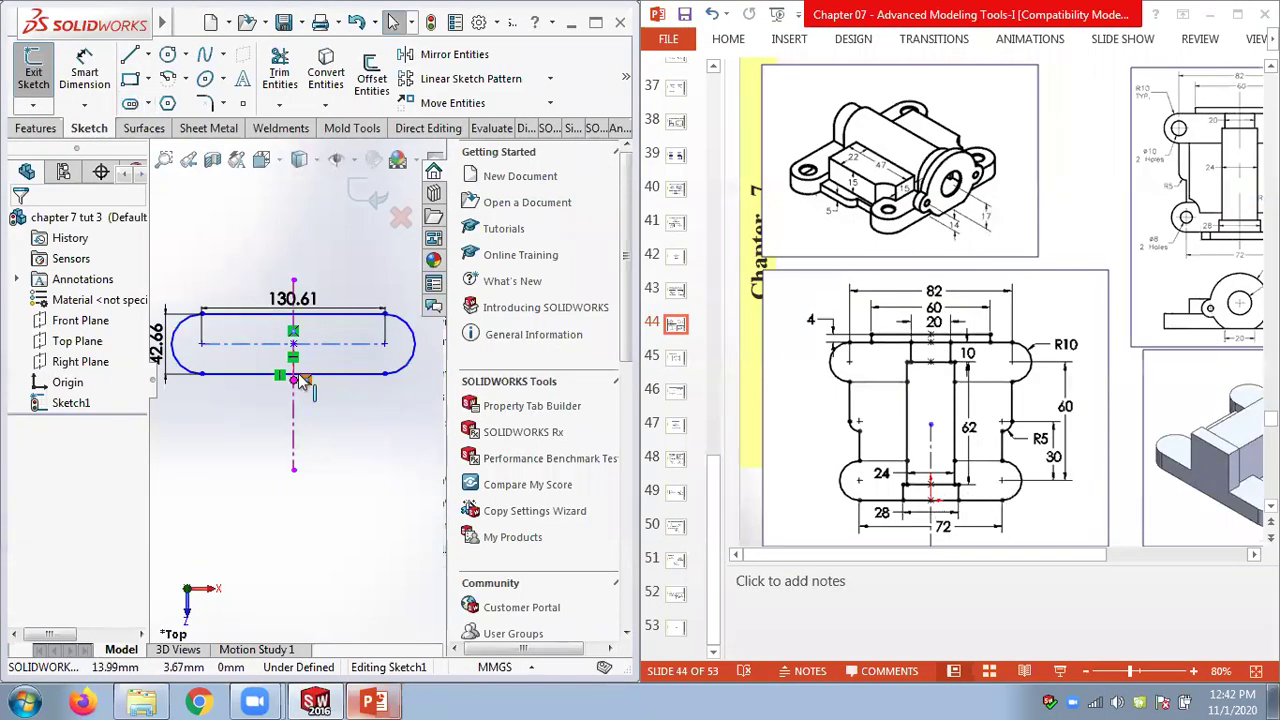
Add a Coincident relation between the slot's lower edge and the origin
{"action": "scroll", "coordinate": [300, 398], "scroll_direction": "down", "scroll_amount": 3}
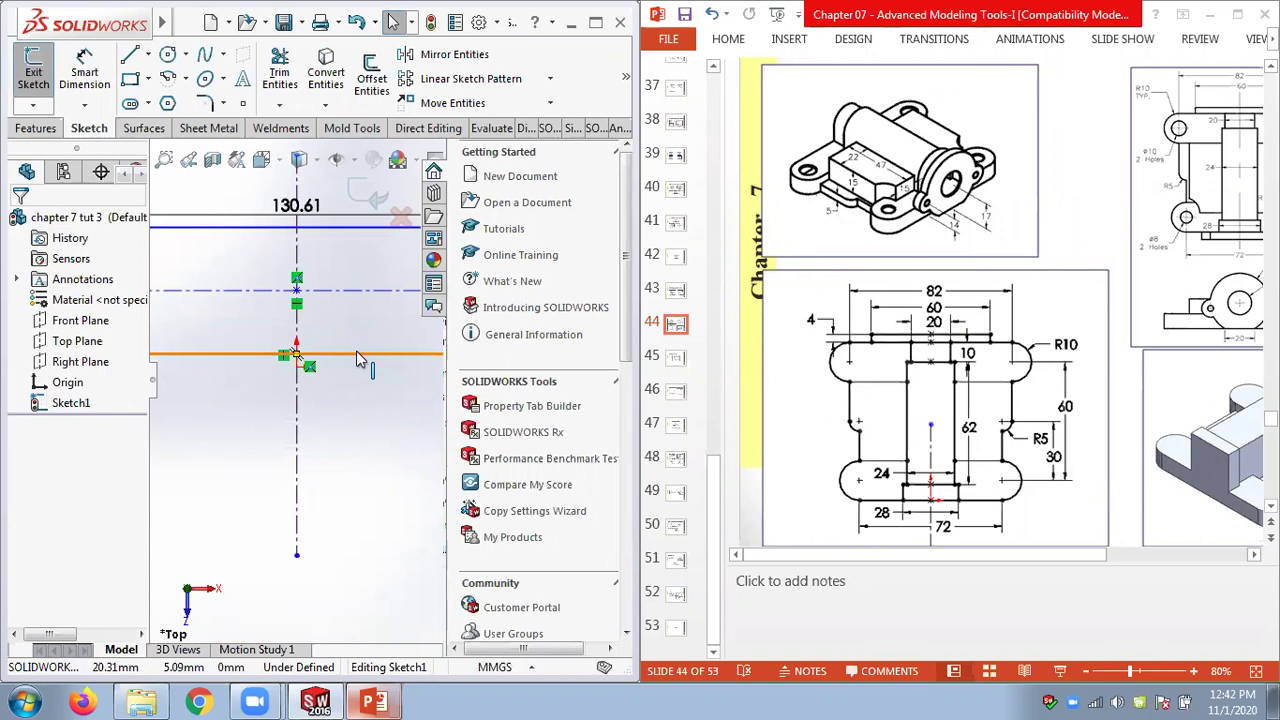
{"action": "left_click", "coordinate": [300, 355]}
{"action": "left_click", "coordinate": [297, 368], "text": "ctrl"}
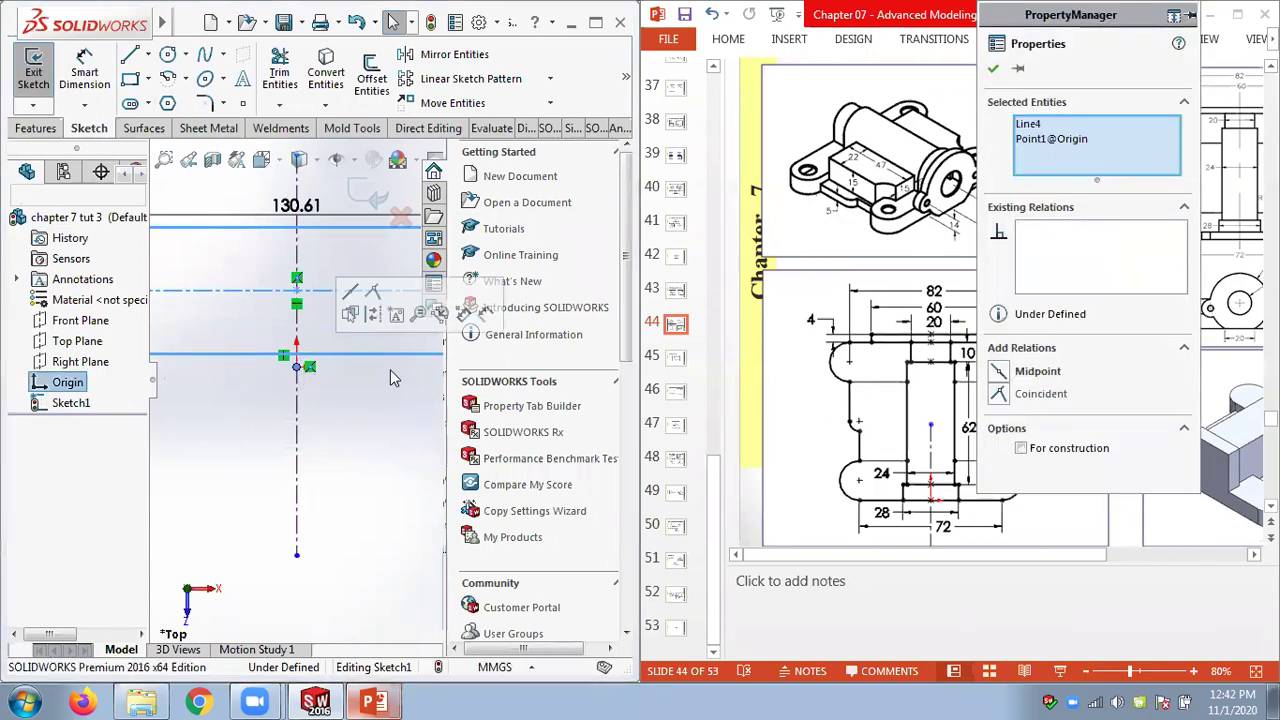
{"action": "left_click", "coordinate": [372, 293]}
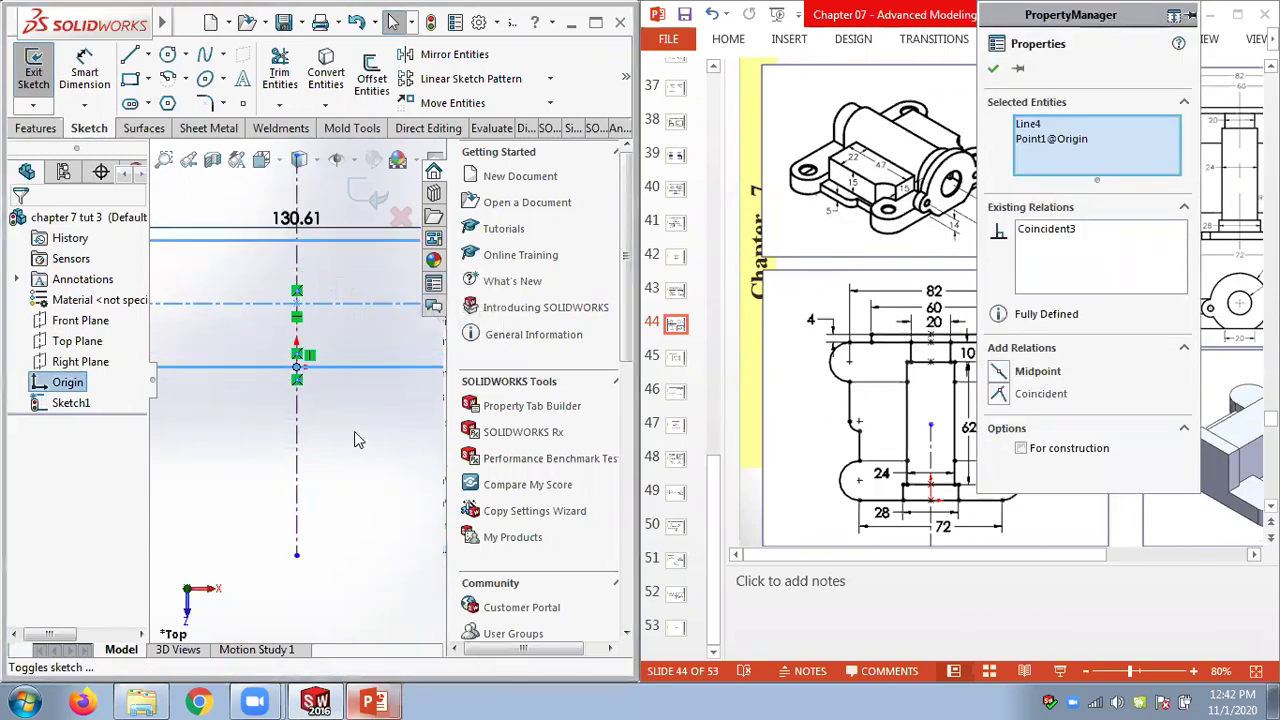
{"action": "left_click", "coordinate": [354, 431]}
{"action": "key", "text": "f"}
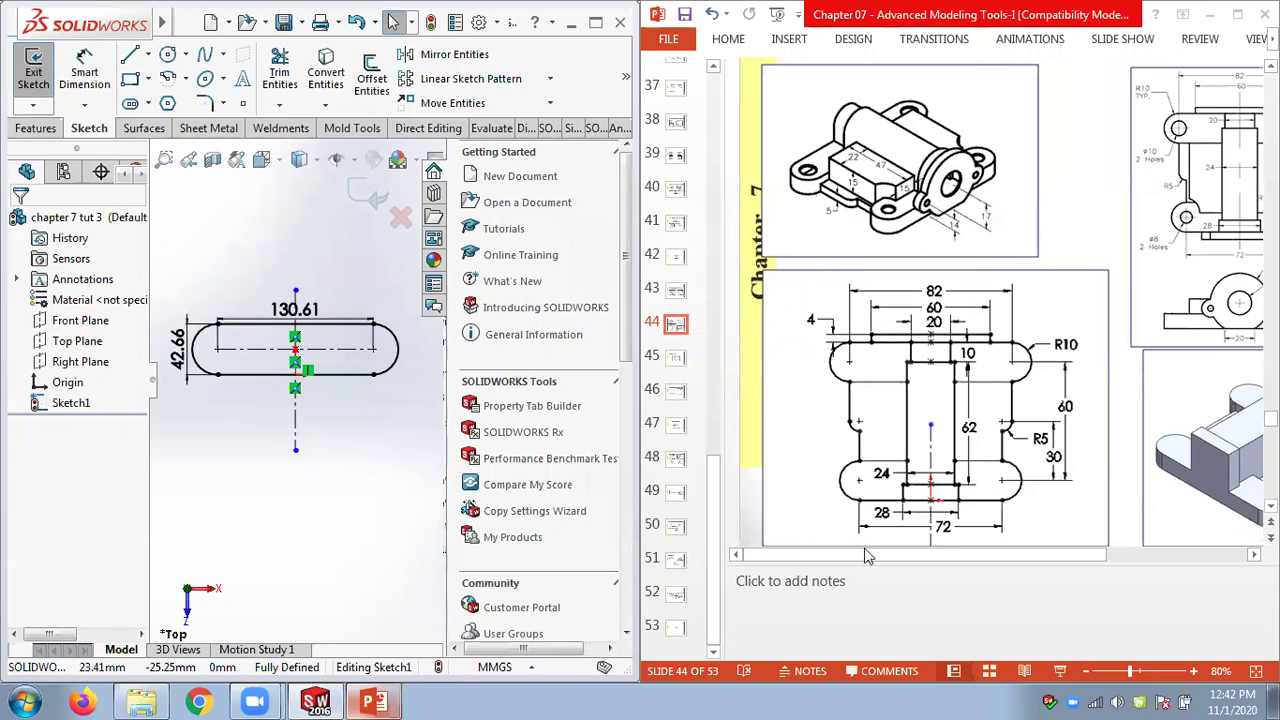
Move the slot's centre-to-centre dimension below the slot and set it to 72 mm
{"action": "left_click_drag", "start_coordinate": [294, 310], "coordinate": [262, 450]}
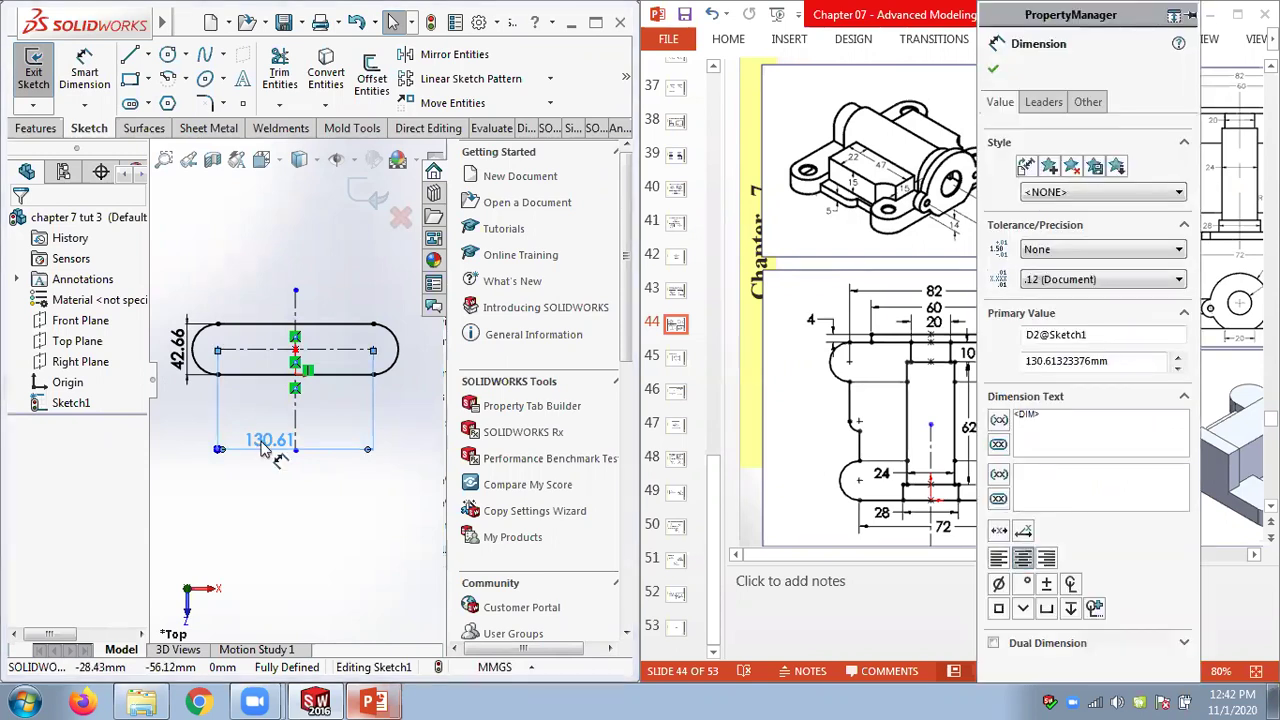
{"action": "double_click", "coordinate": [262, 450]}
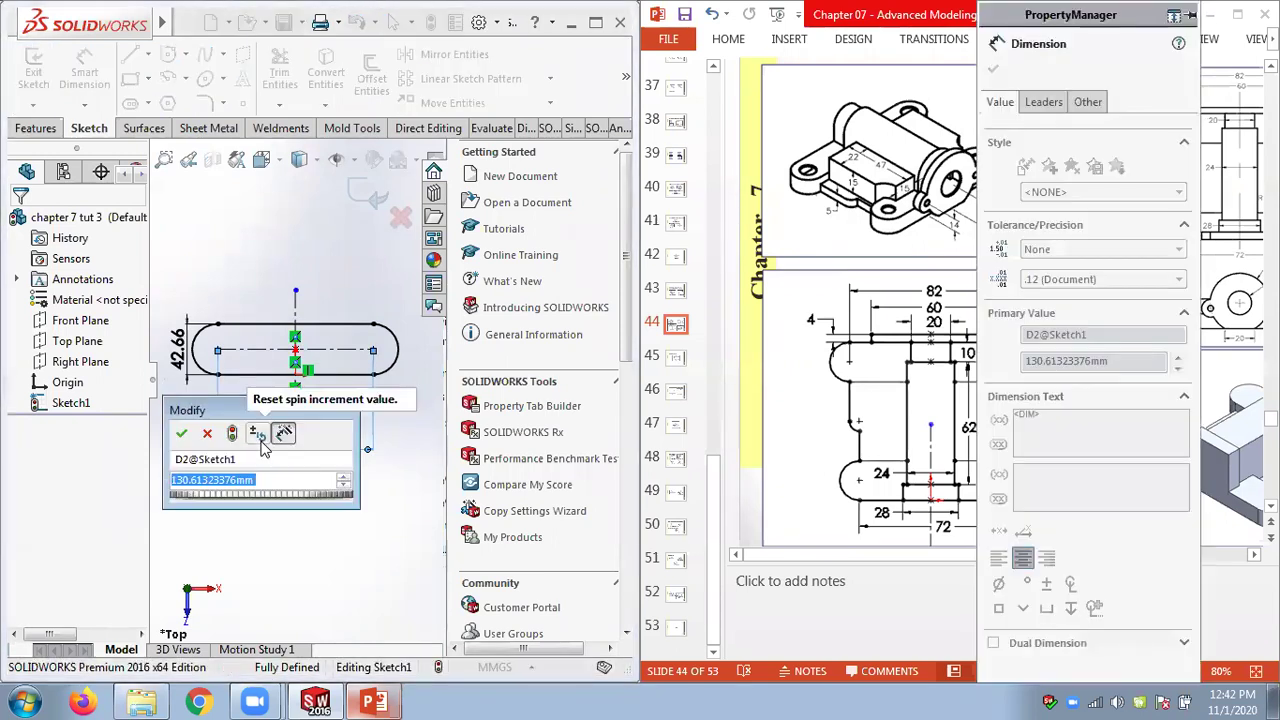
{"action": "type", "text": "72"}
{"action": "key", "text": "Return"}
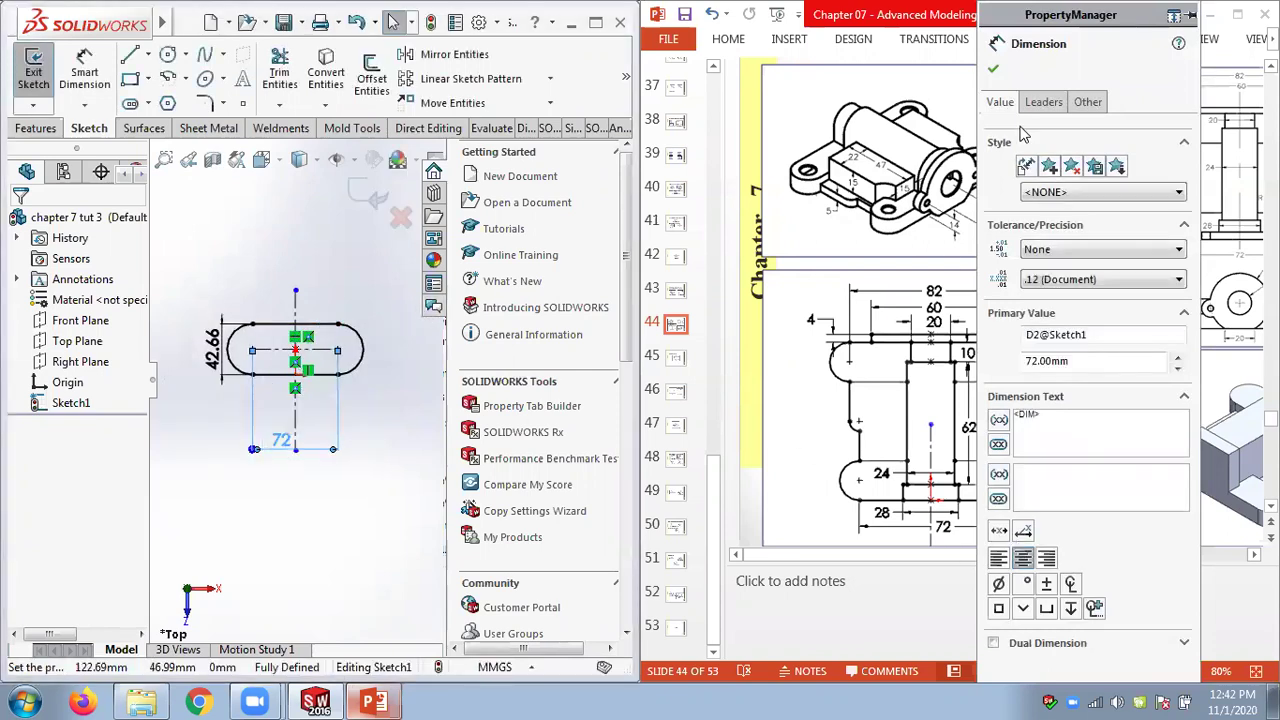
{"action": "left_click", "coordinate": [993, 68]}
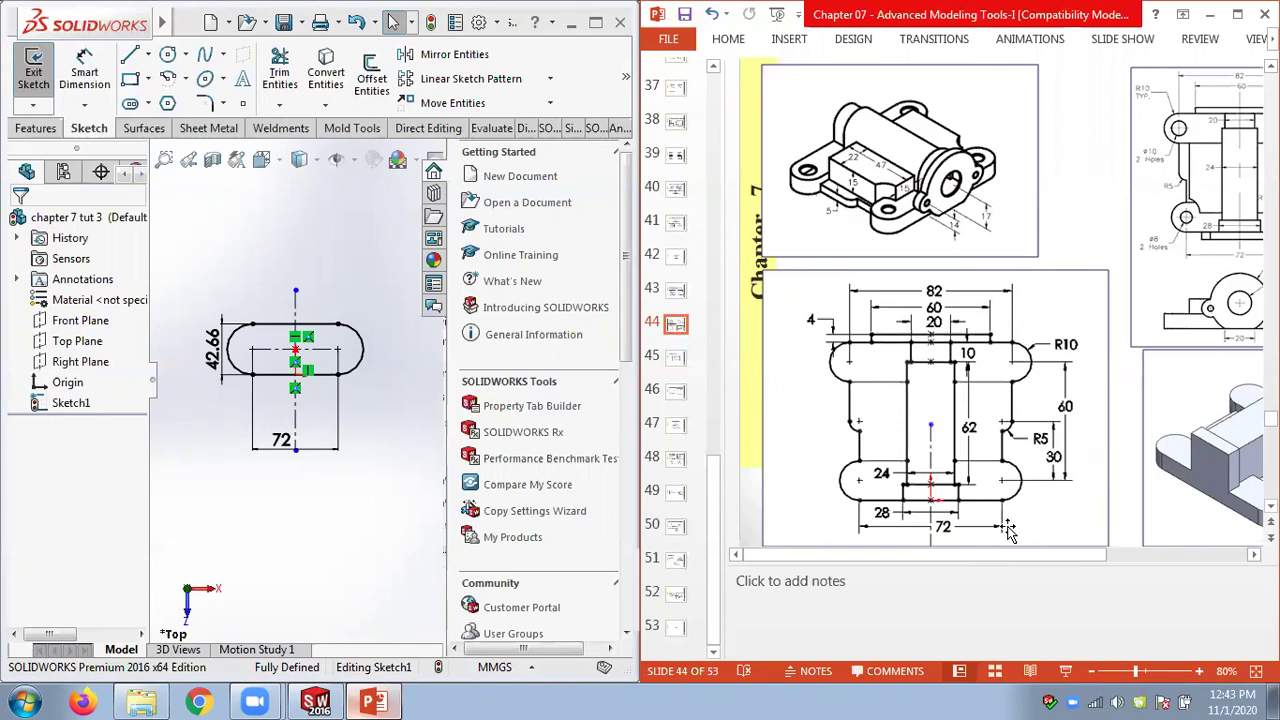
Set the slot's overall width to 20 mm
{"action": "double_click", "coordinate": [214, 348]}
{"action": "type", "text": "2"}
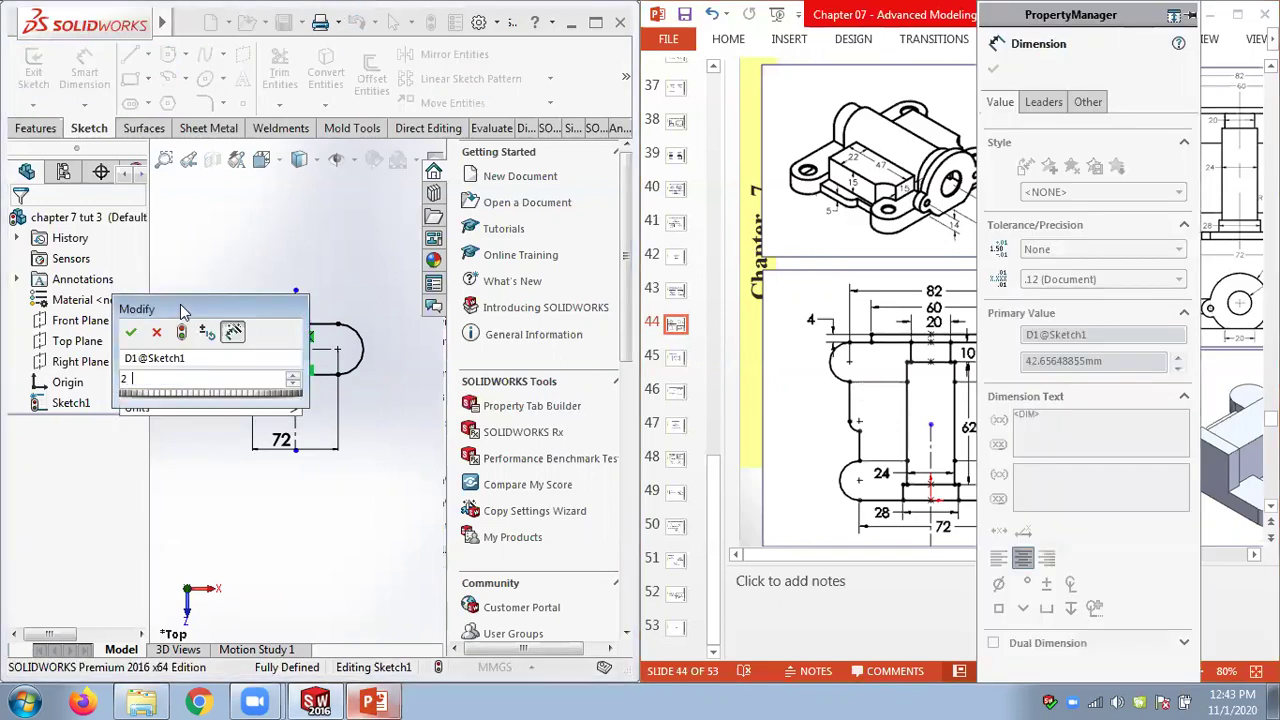
{"action": "type", "text": "0"}
{"action": "key", "text": "Return"}
{"action": "left_click", "coordinate": [242, 289]}
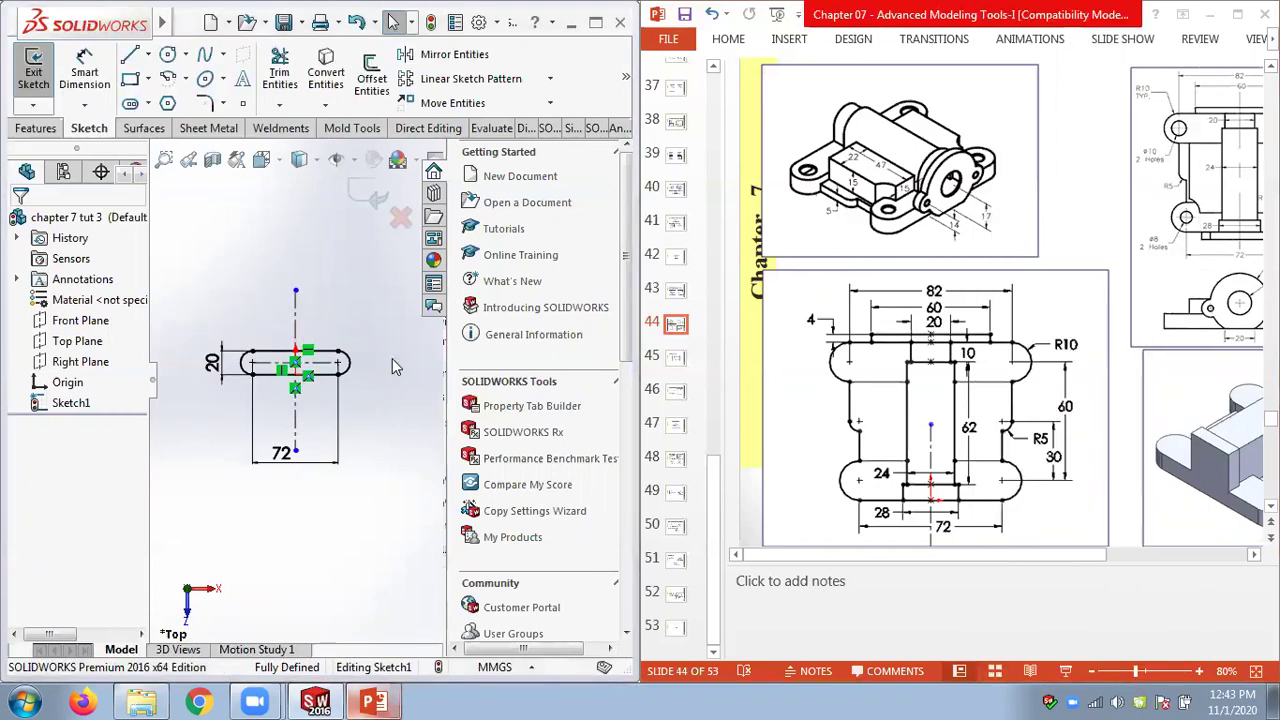
Draw a second horizontal centerpoint straight slot on the centerline above the first, about 111 mm between arc centres and 27 mm wide
{"action": "scroll", "coordinate": [392, 366], "scroll_direction": "down", "scroll_amount": 1}
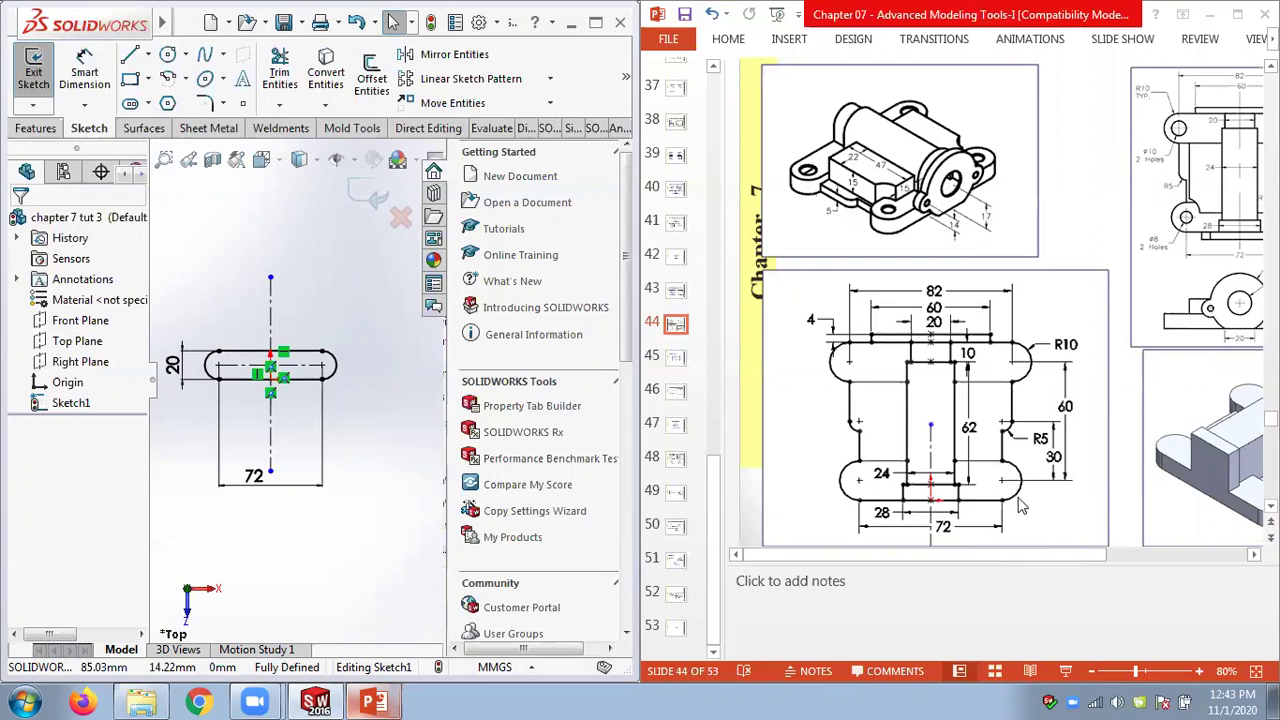
{"action": "scroll", "coordinate": [220, 420], "scroll_direction": "down", "scroll_amount": 1}
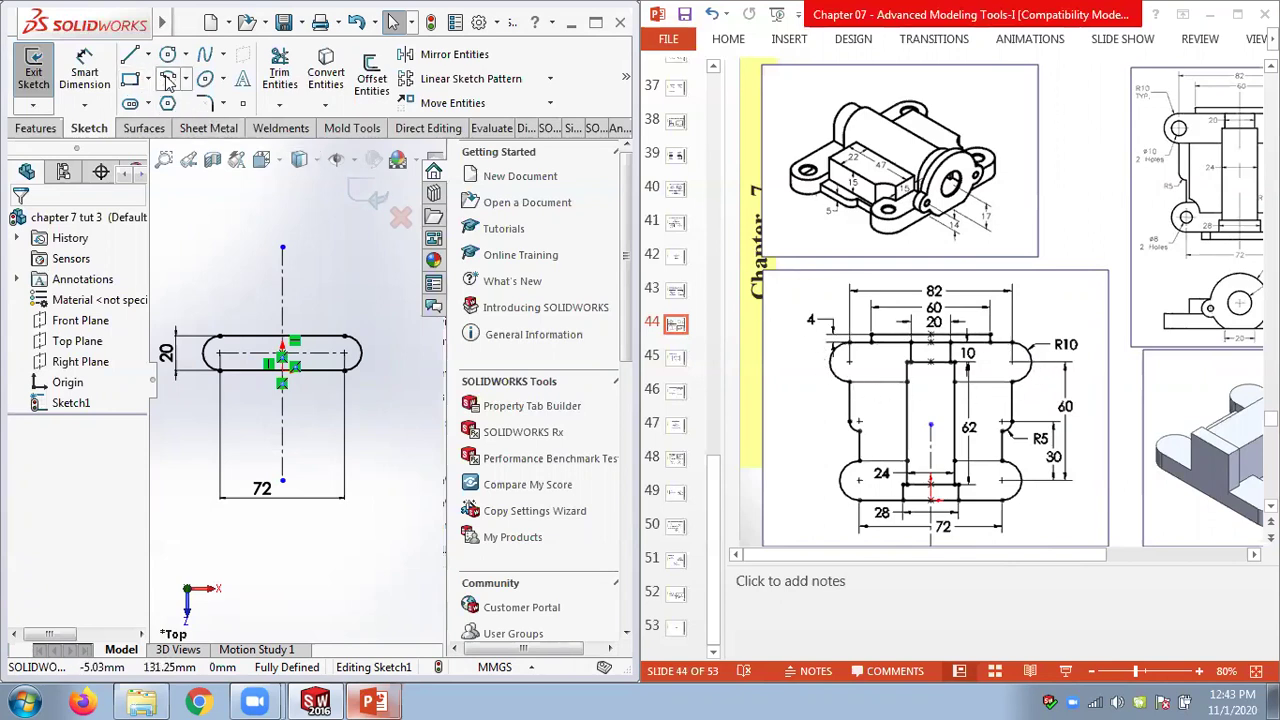
{"action": "left_click", "coordinate": [148, 103]}
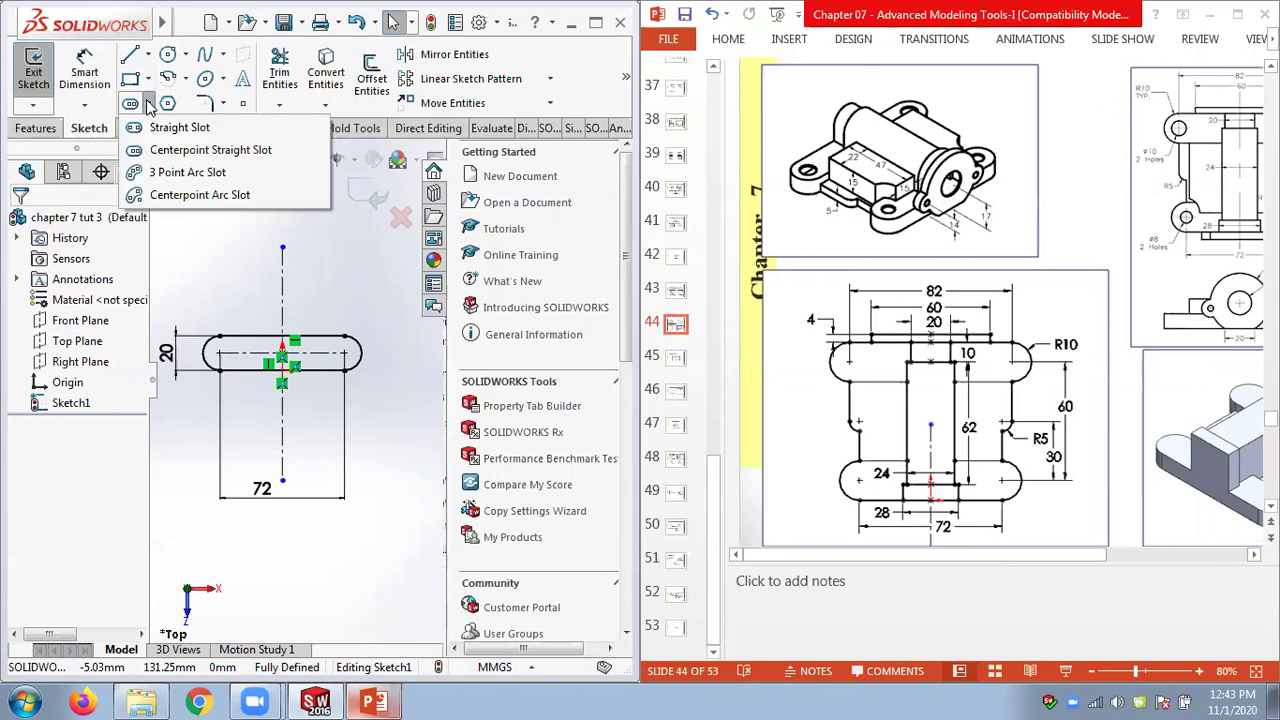
{"action": "left_click", "coordinate": [175, 152]}
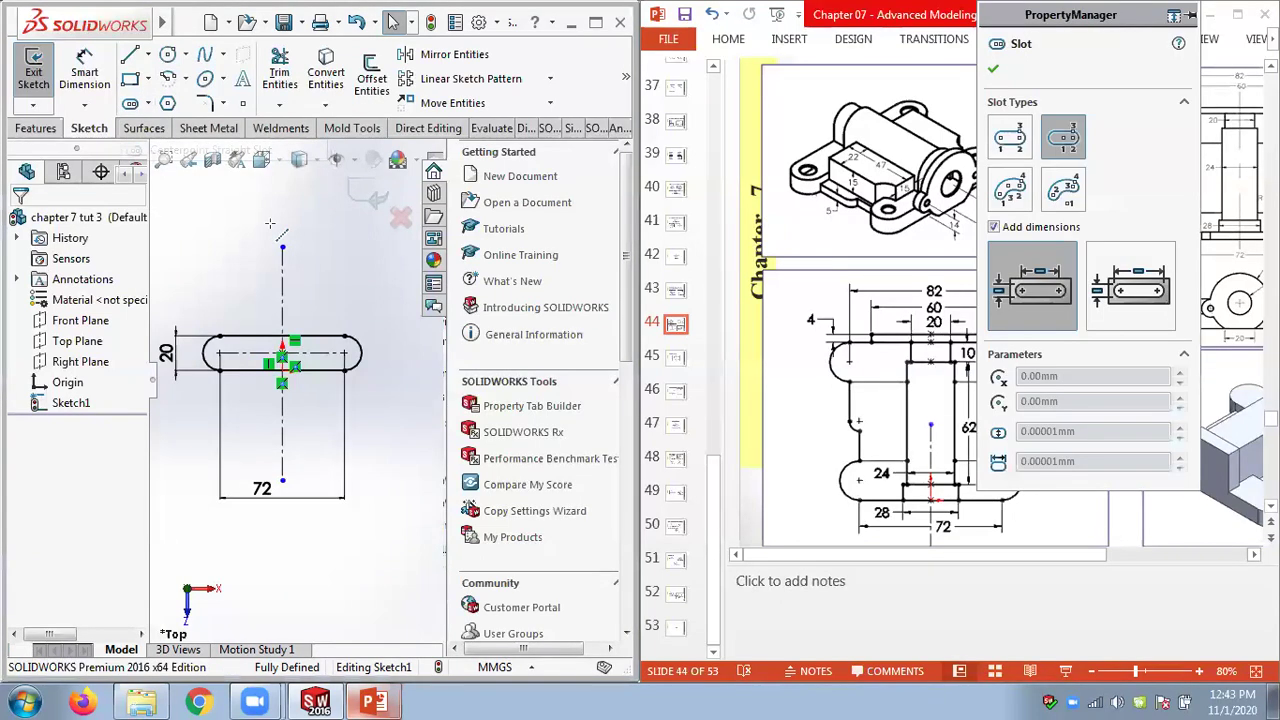
{"action": "left_click", "coordinate": [282, 271]}
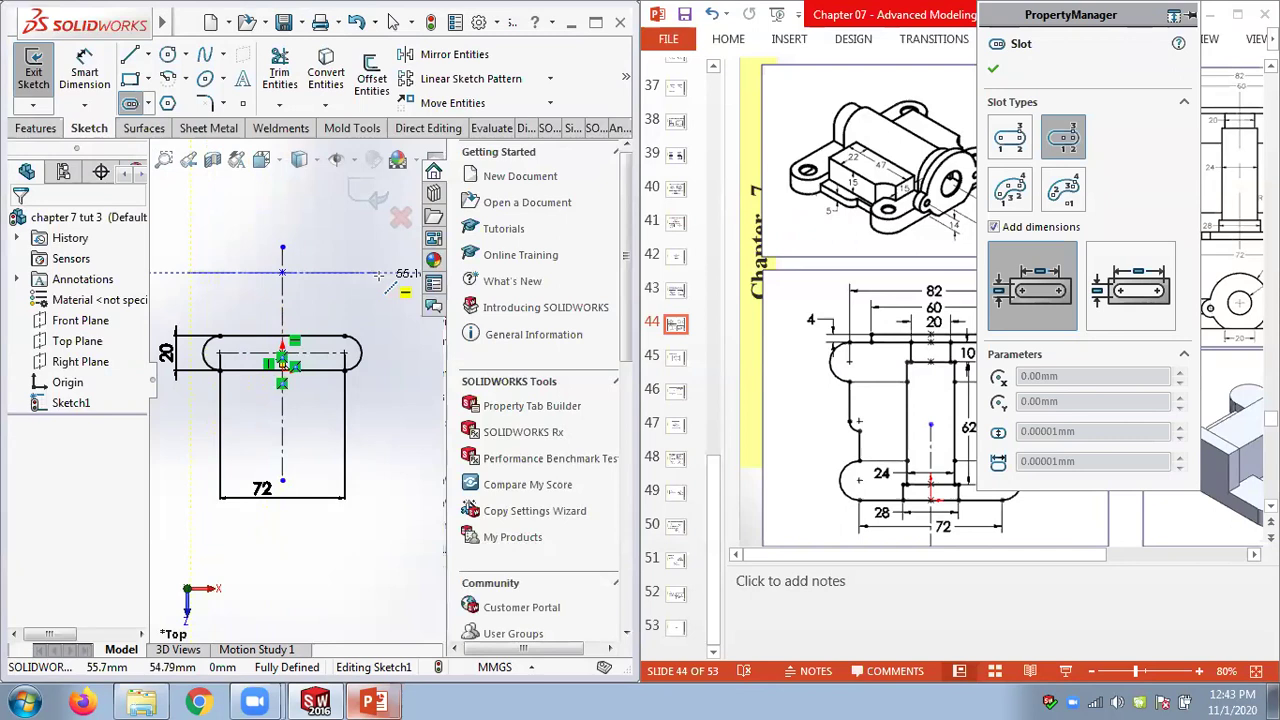
{"action": "left_click", "coordinate": [379, 272]}
{"action": "left_click", "coordinate": [390, 305]}
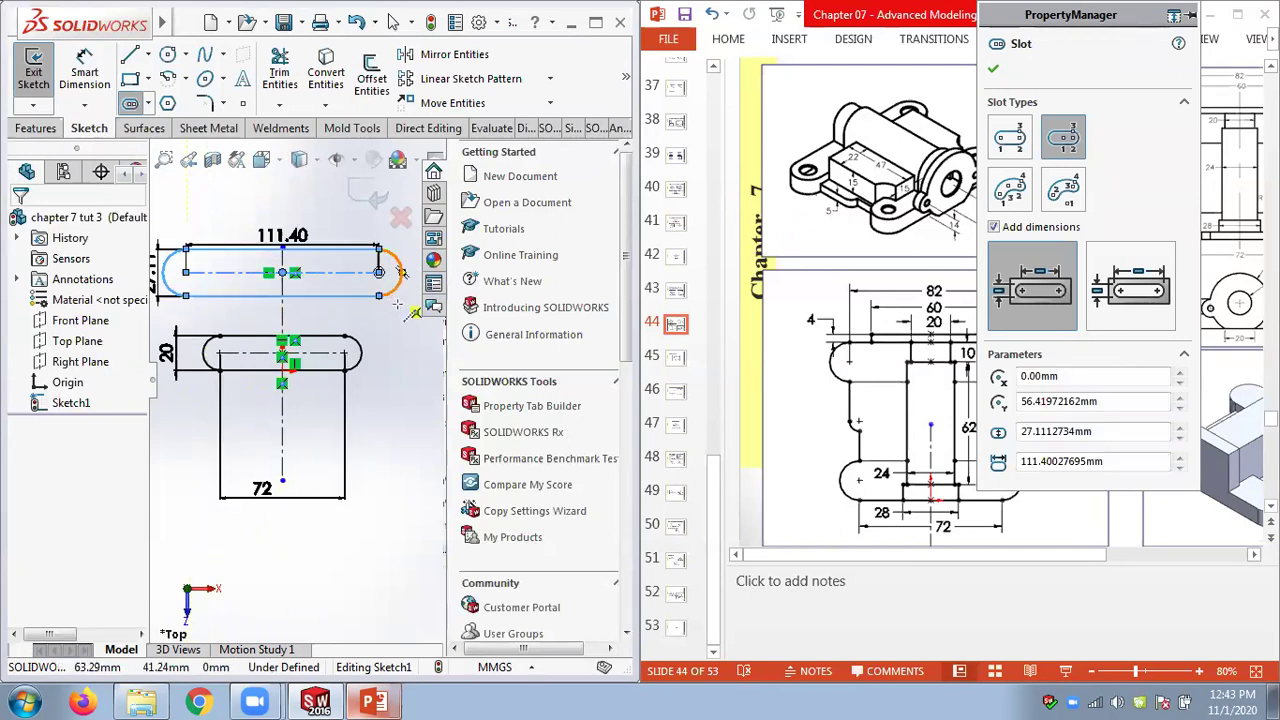
{"action": "scroll", "coordinate": [383, 291], "scroll_direction": "up", "scroll_amount": 1}
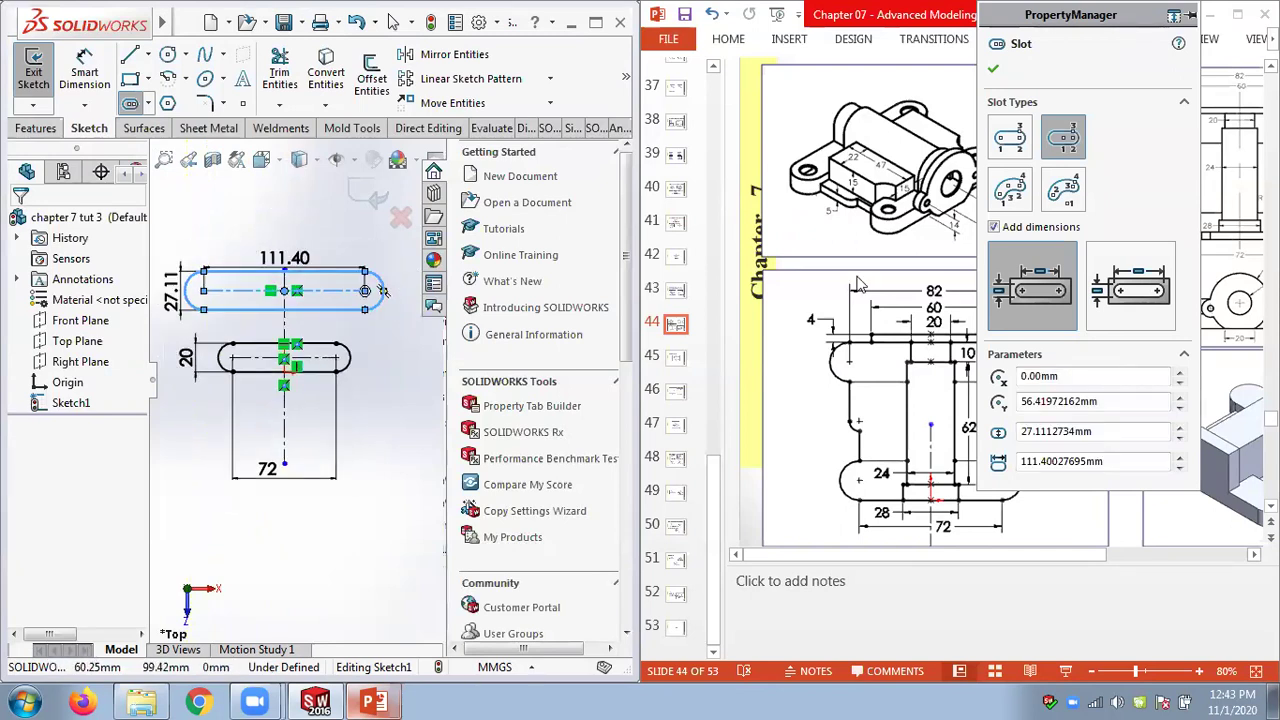
{"action": "left_click", "coordinate": [993, 68]}
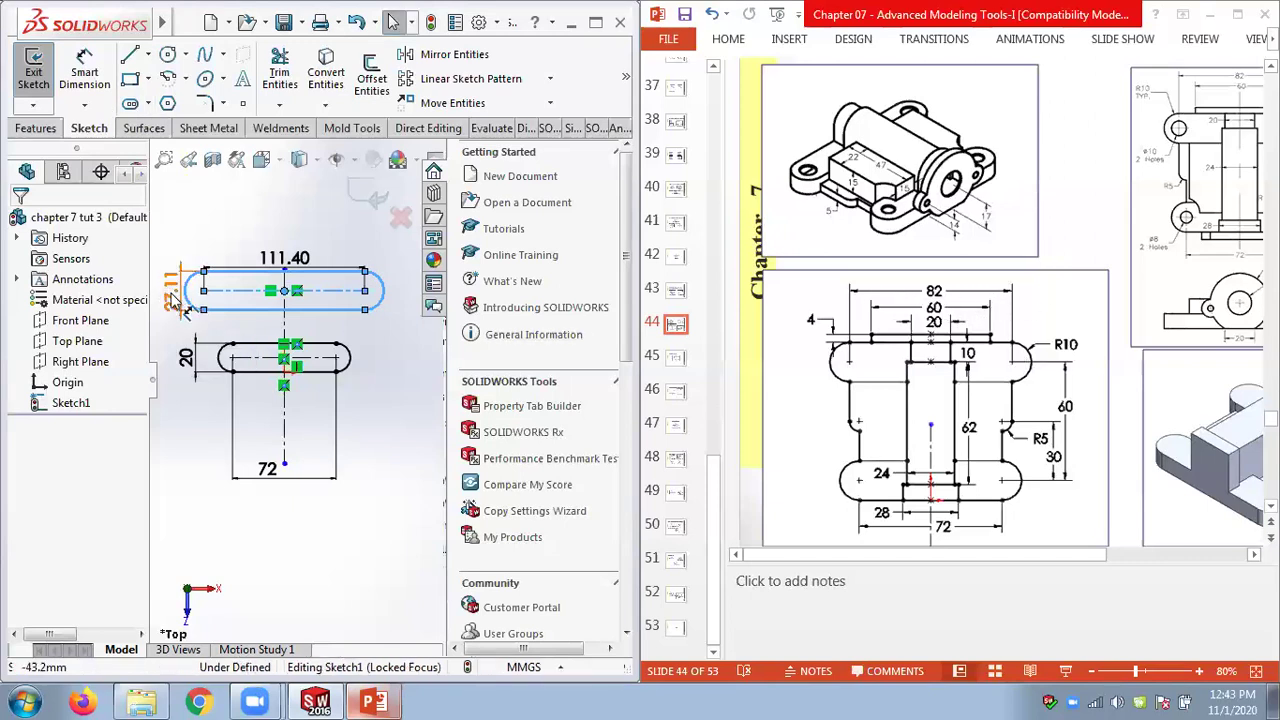
Set the upper slot's overall width to 20 mm and its centre-to-centre distance to 82 mm
{"action": "double_click", "coordinate": [178, 300]}
{"action": "left_click", "coordinate": [178, 246]}
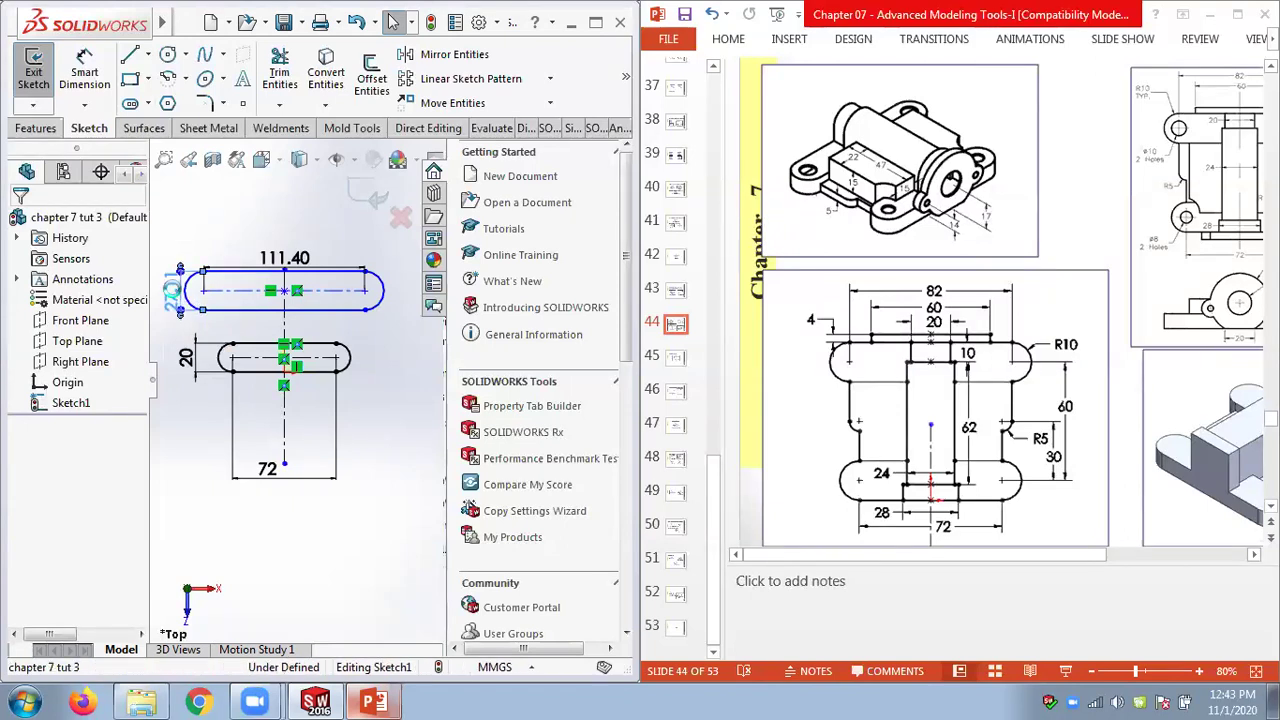
{"action": "double_click", "coordinate": [172, 290]}
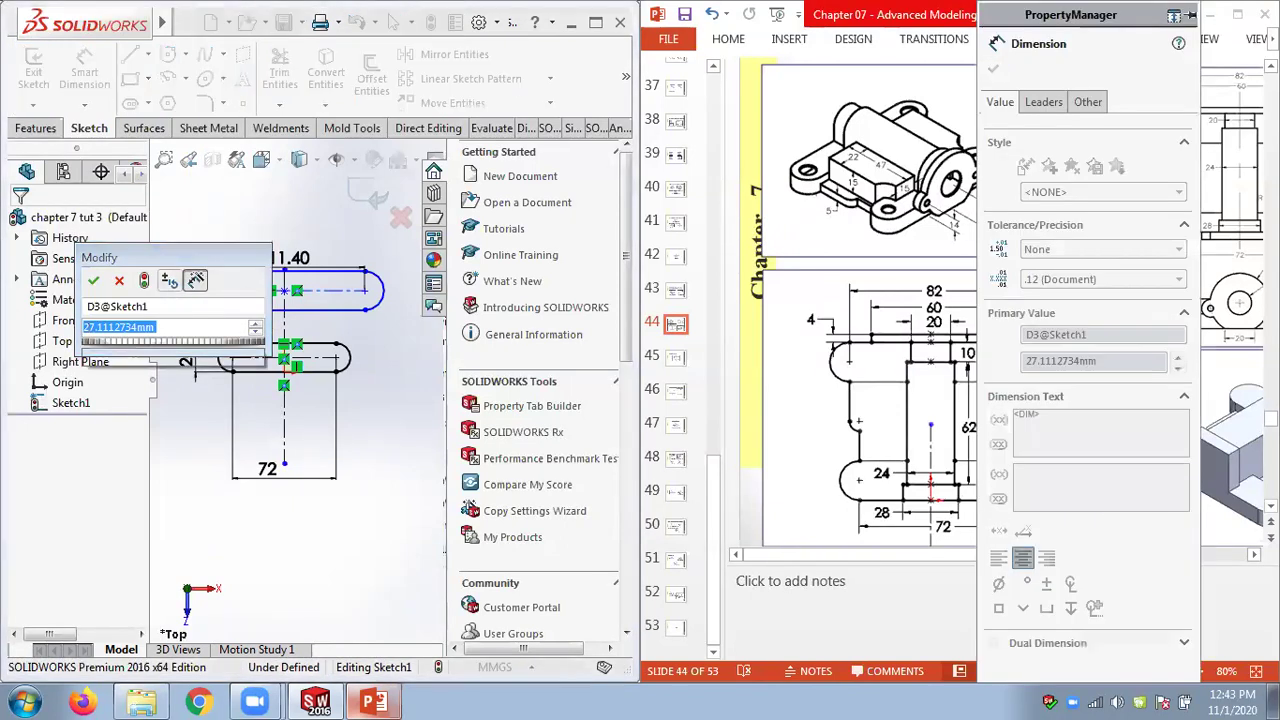
{"action": "type", "text": "20"}
{"action": "key", "text": "Return"}
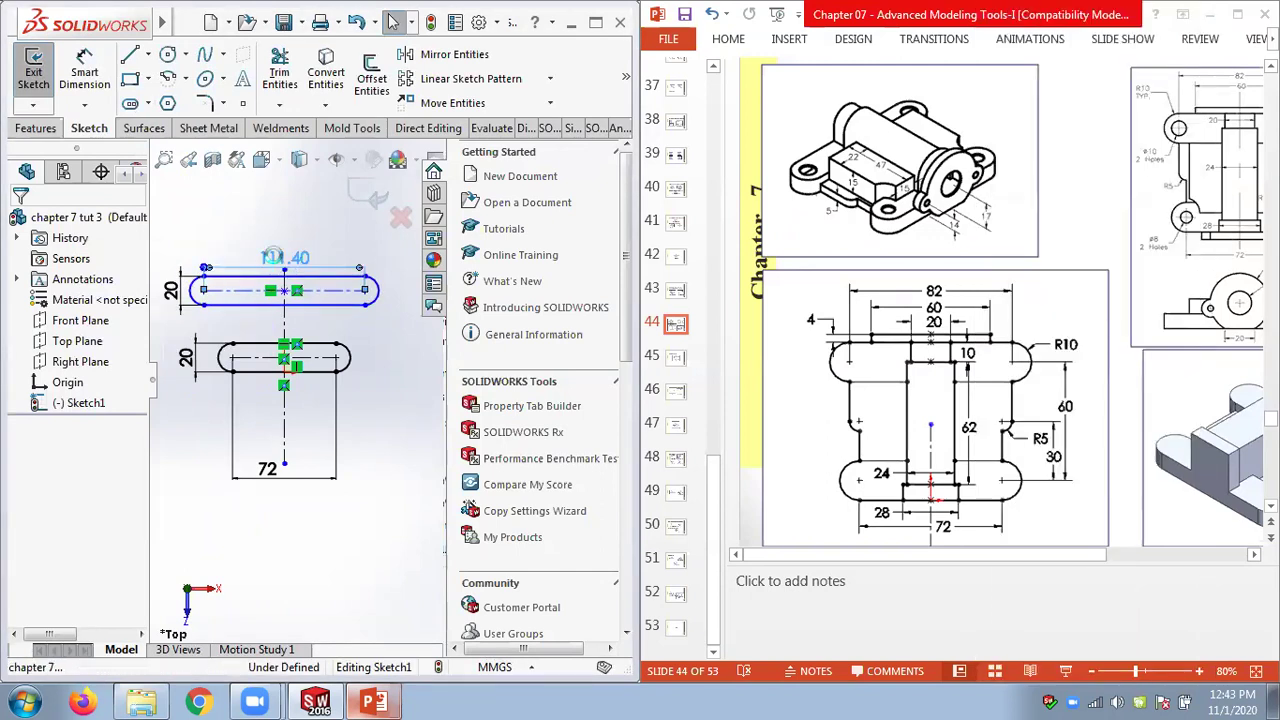
{"action": "double_click", "coordinate": [274, 258]}
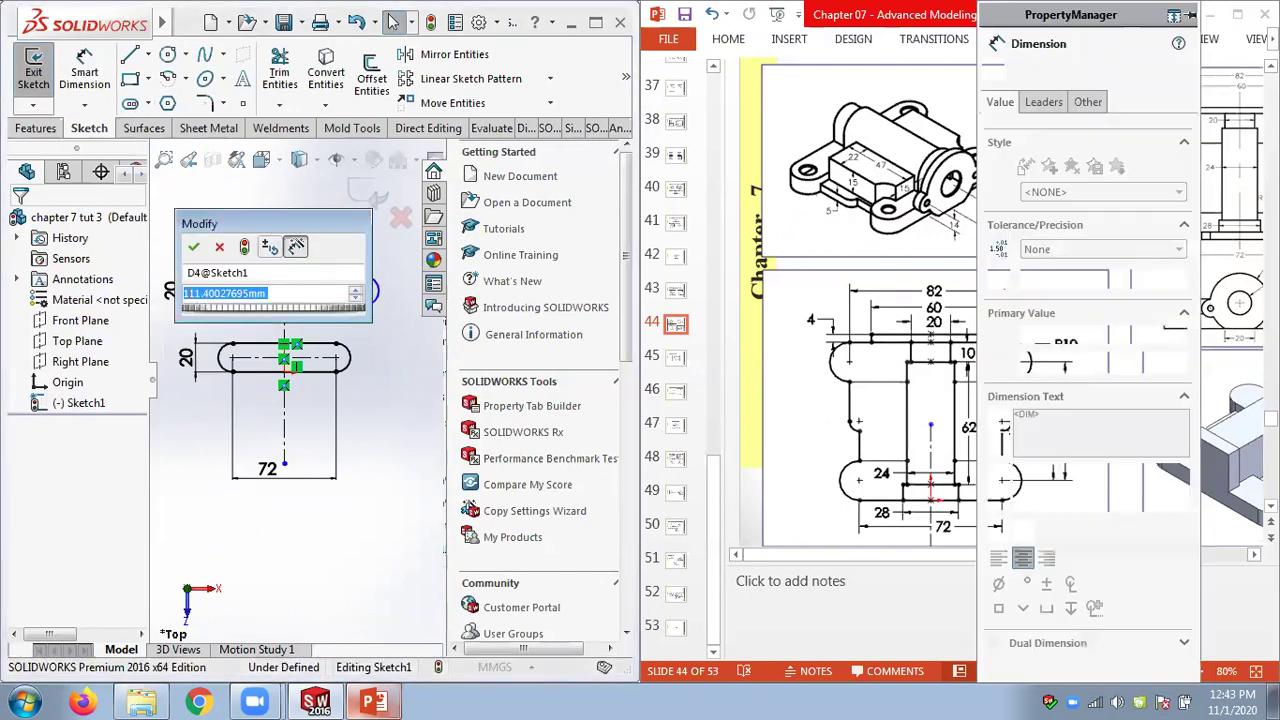
{"action": "type", "text": "82"}
{"action": "key", "text": "Return"}
{"action": "left_click", "coordinate": [310, 240]}
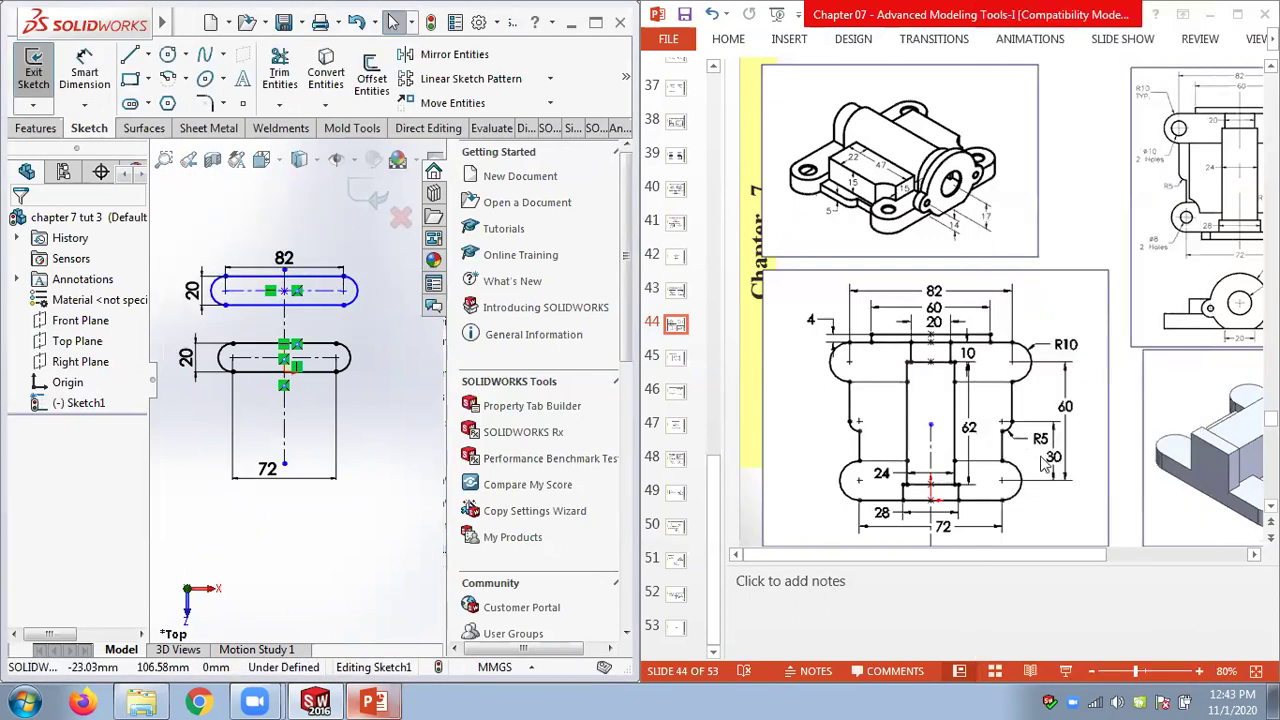
Dimension the vertical distance between the upper and lower slots and set it to 60 mm
{"action": "left_click", "coordinate": [84, 75]}
{"action": "left_click", "coordinate": [326, 350]}
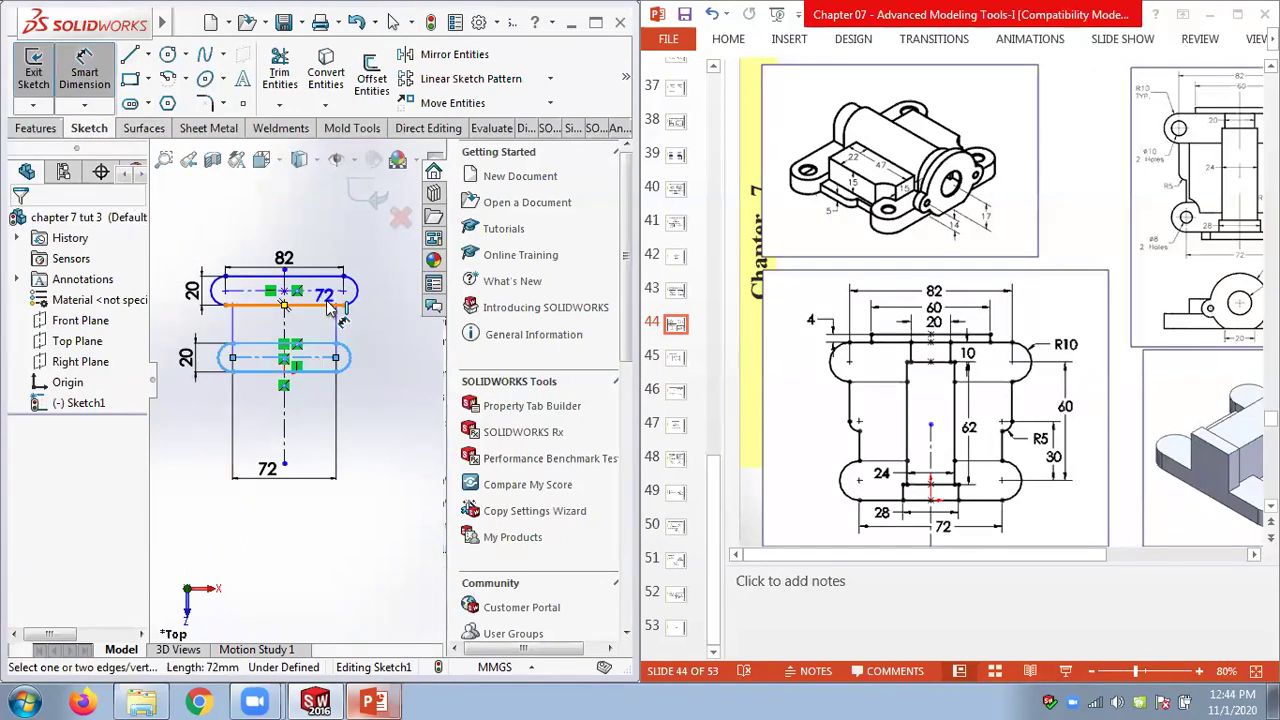
{"action": "left_click", "coordinate": [326, 290]}
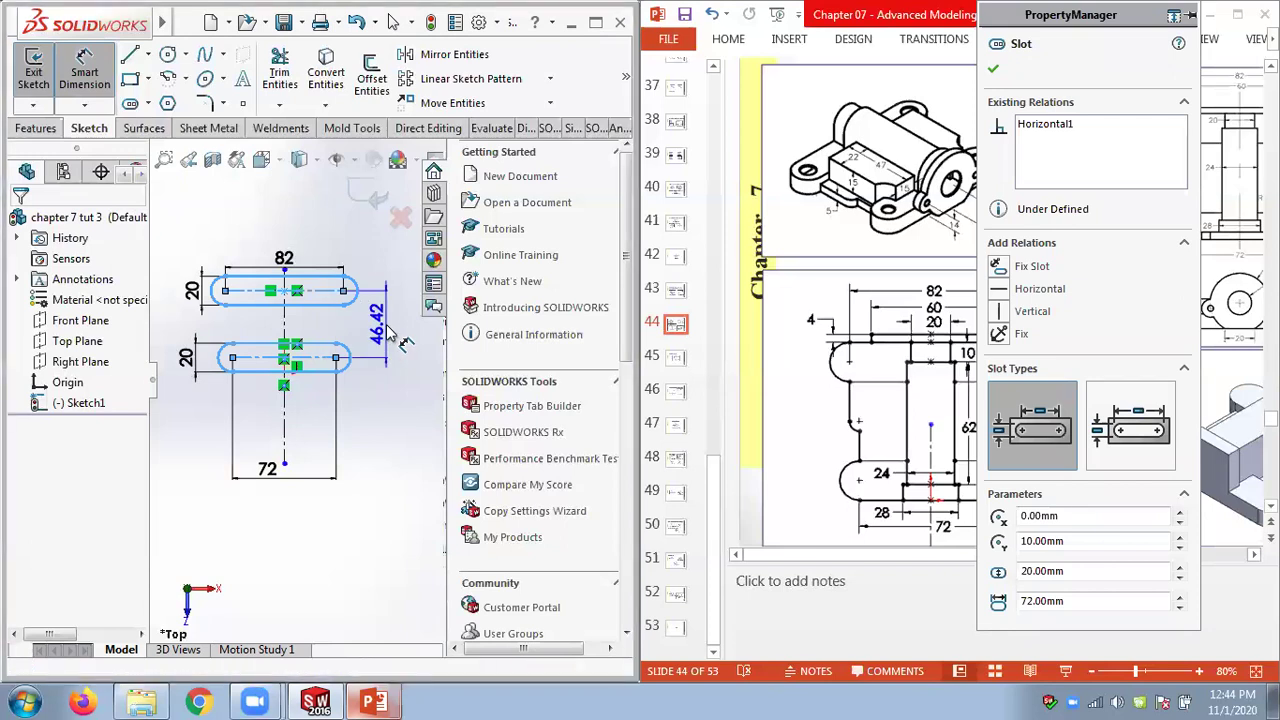
{"action": "left_click", "coordinate": [400, 336]}
{"action": "type", "text": "60"}
{"action": "key", "text": "Return"}
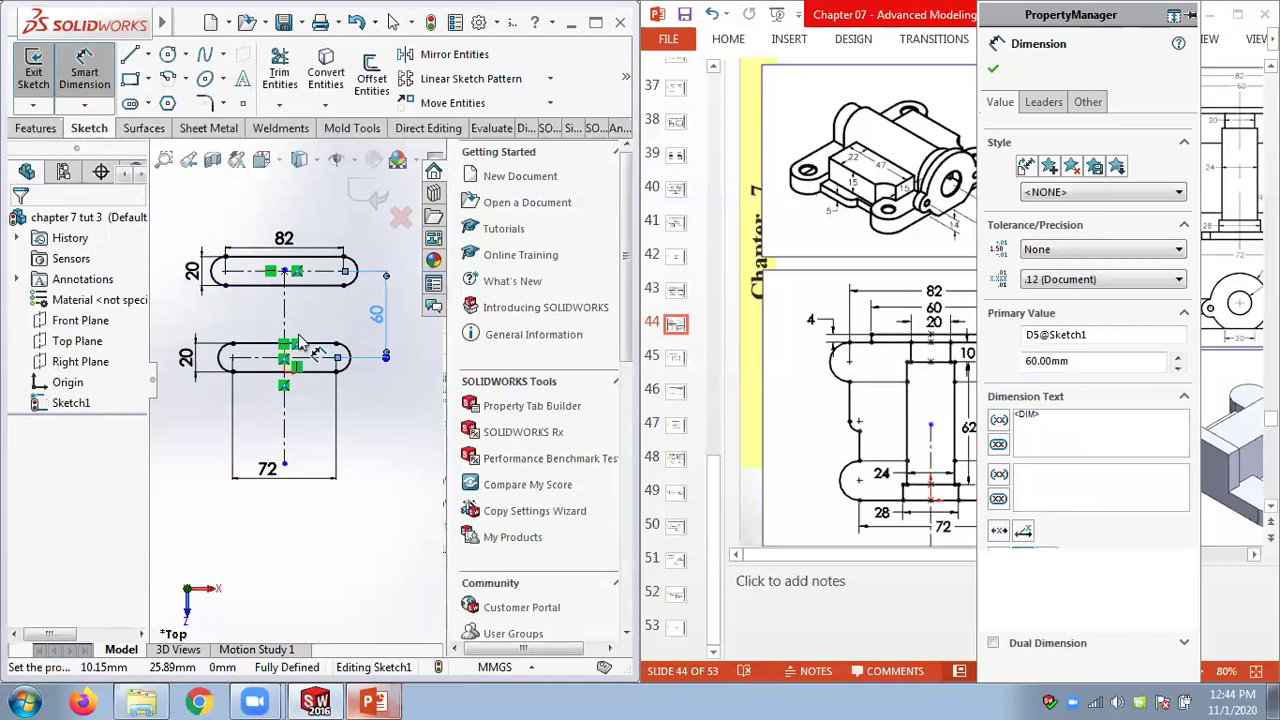
{"action": "key", "text": "Escape"}
{"action": "key", "text": "Escape"}
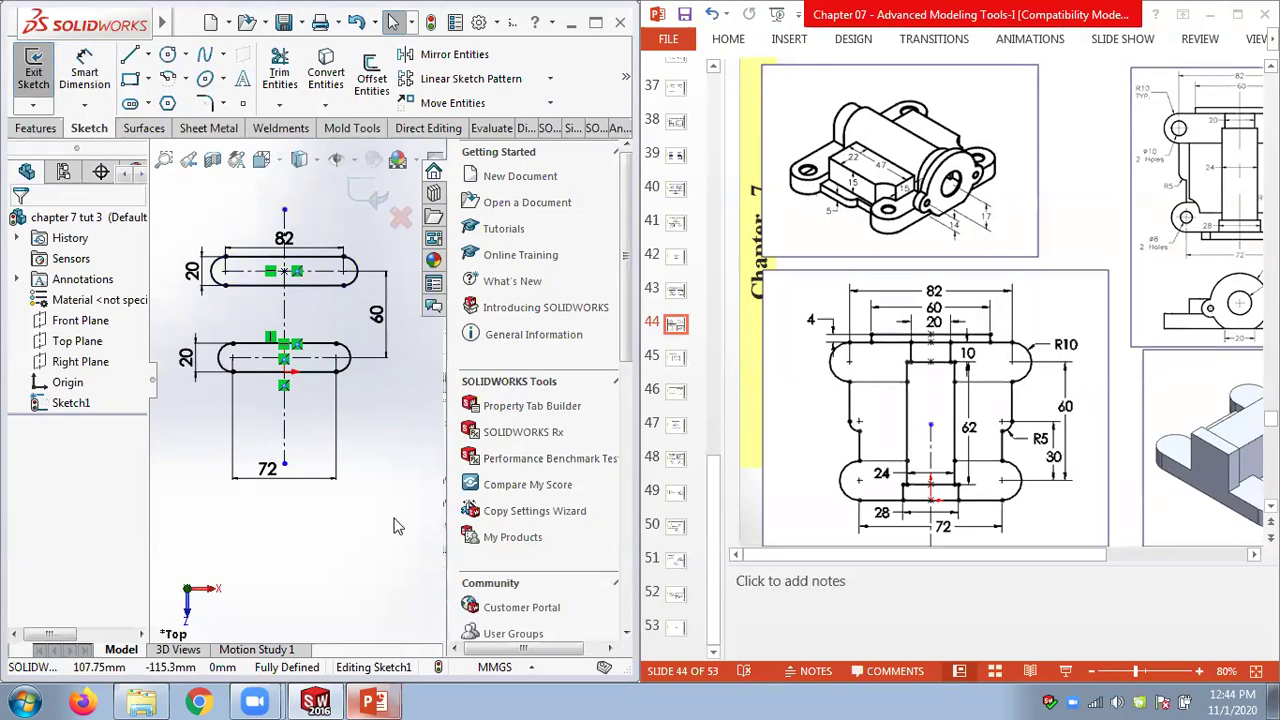
Draw a corner rectangle about 25 mm wide and 6 mm high across the centerline, with its base on the lower slot's bottom edge
{"action": "scroll", "coordinate": [298, 405], "scroll_direction": "down", "scroll_amount": 2}
{"action": "key", "text": "f"}
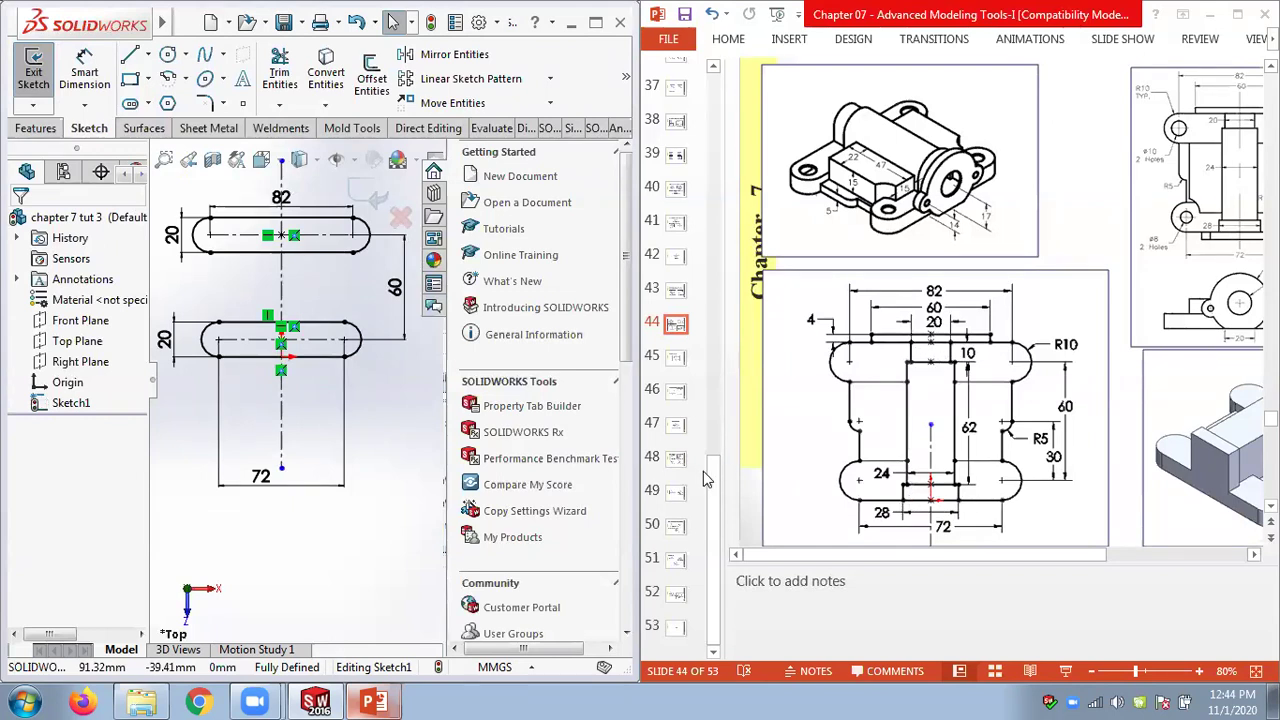
{"action": "left_click", "coordinate": [149, 80]}
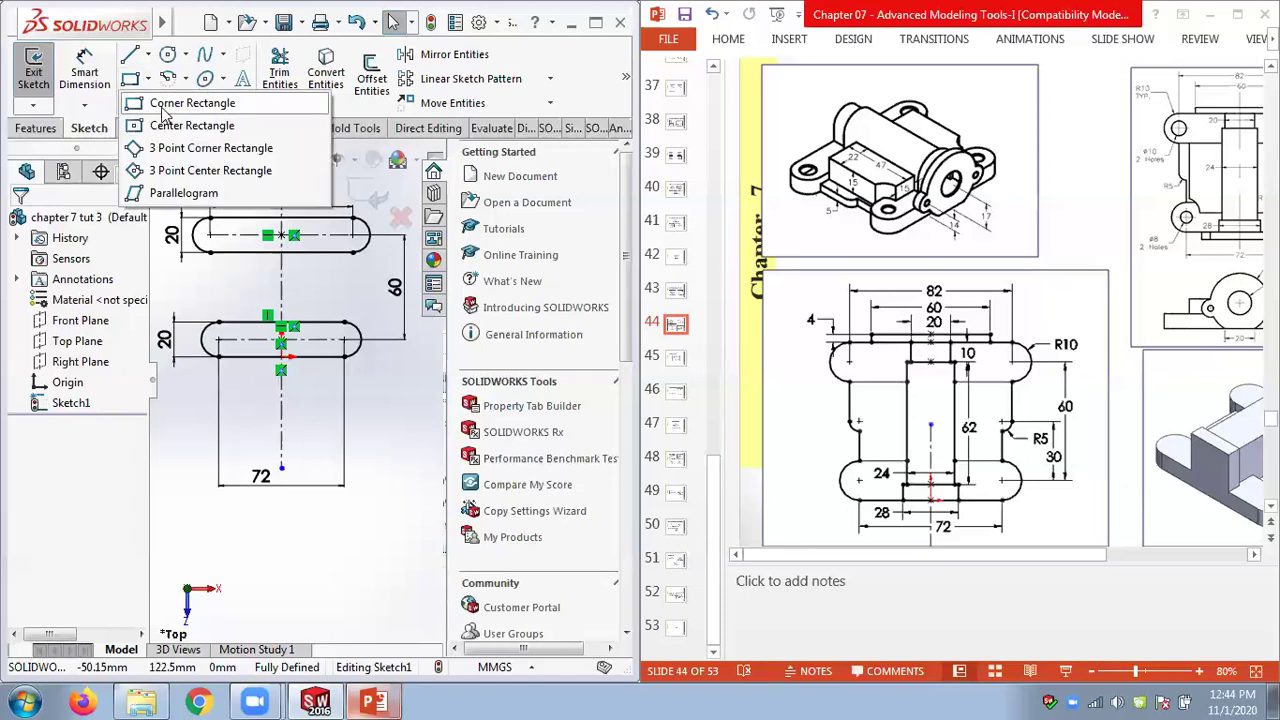
{"action": "left_click", "coordinate": [162, 108]}
{"action": "scroll", "coordinate": [266, 345], "scroll_direction": "down", "scroll_amount": 3}
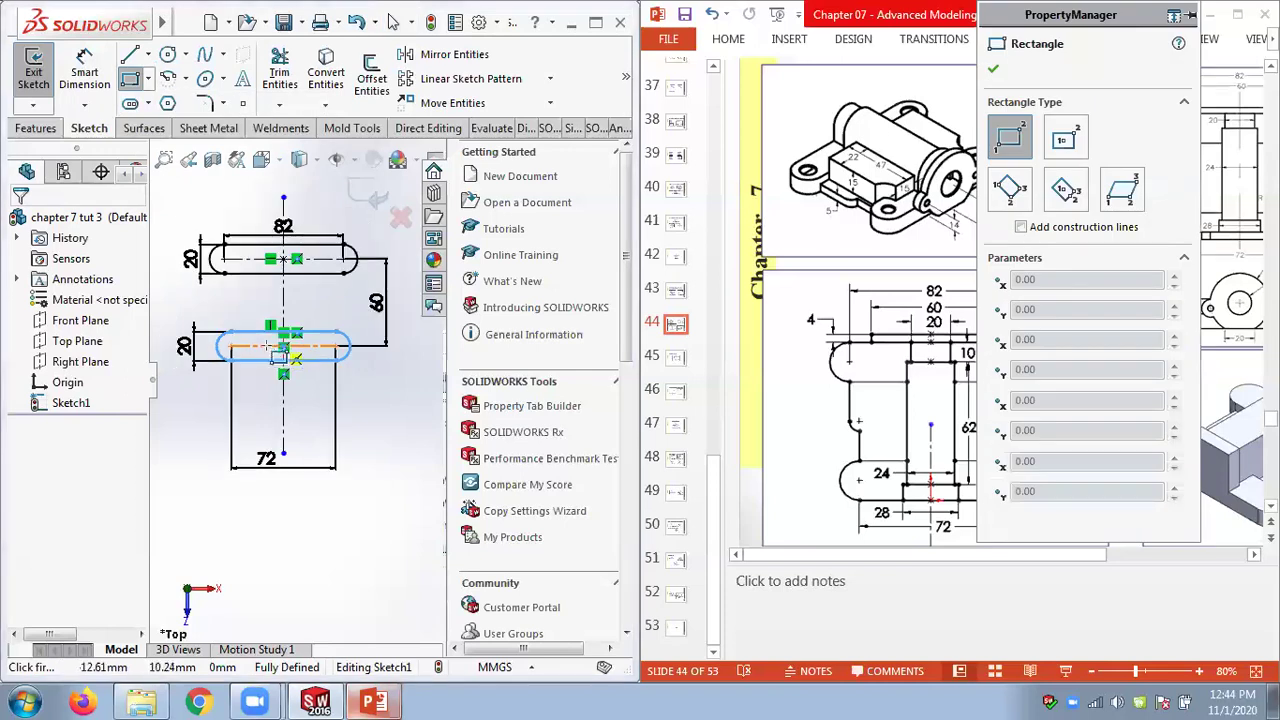
{"action": "left_click", "coordinate": [258, 378]}
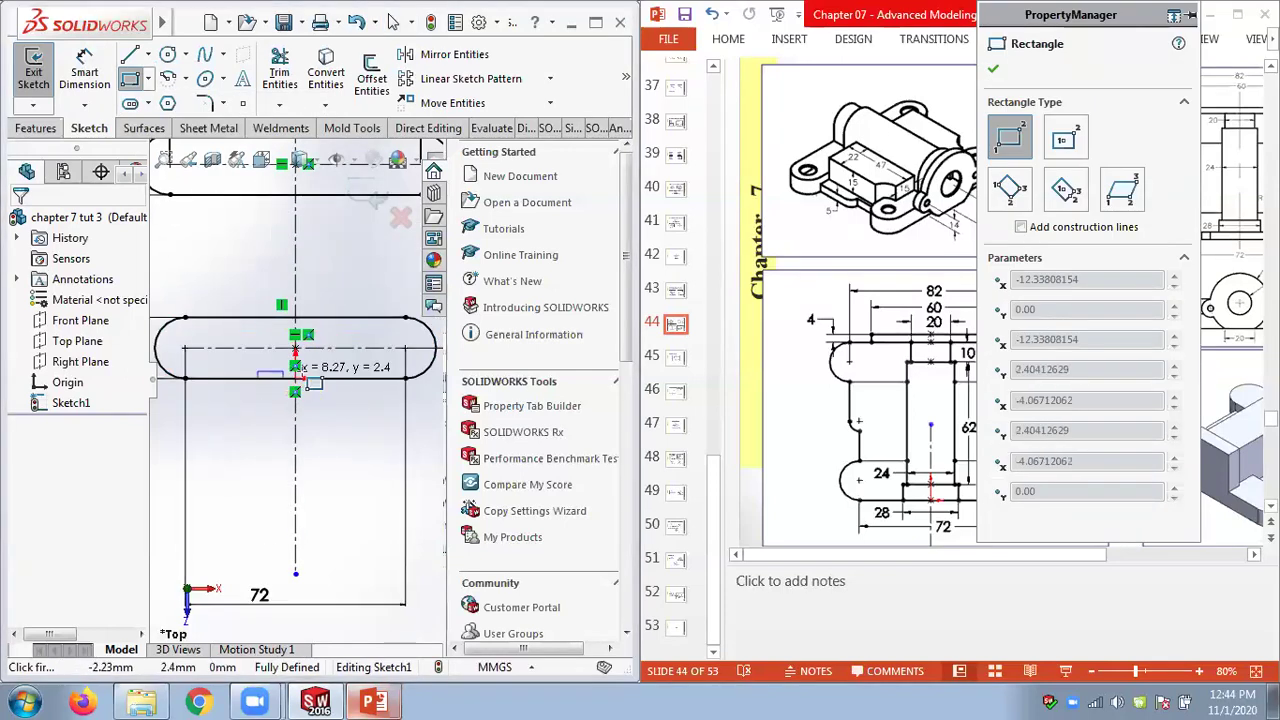
{"action": "left_click", "coordinate": [335, 378]}
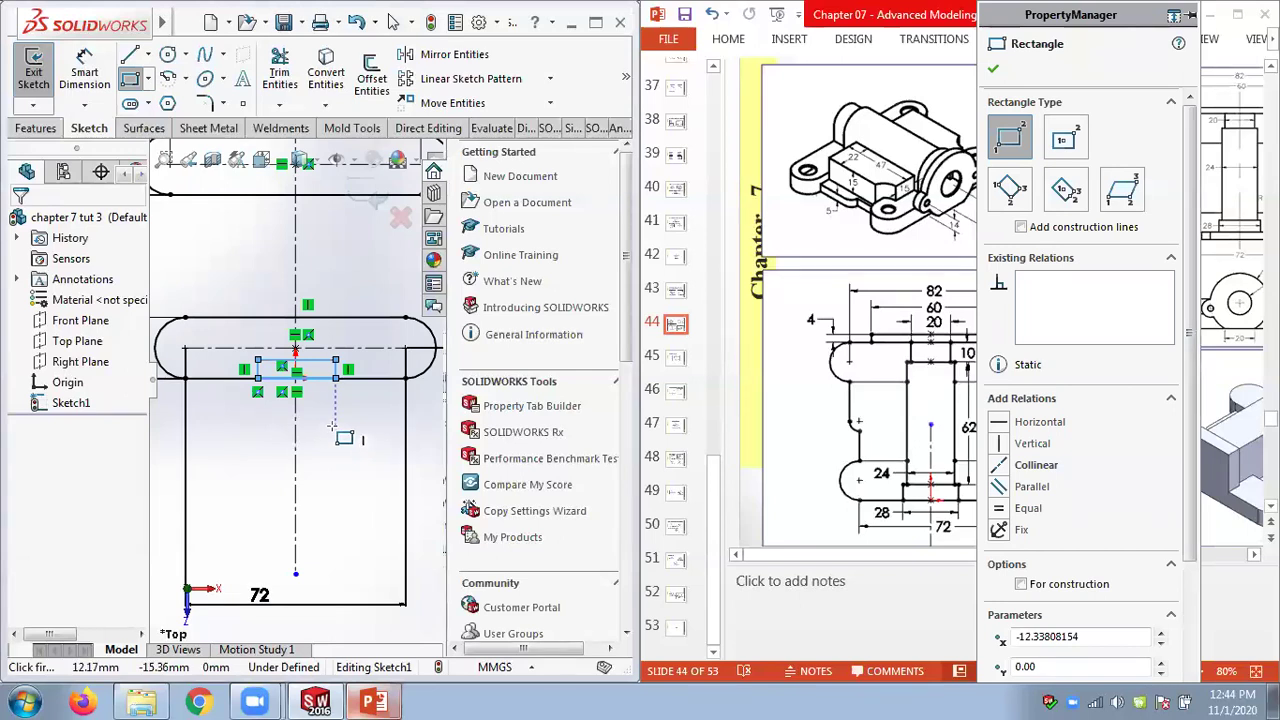
Draw a rectangle about 49 mm tall up from the small rectangle's top edge, and another about 6 mm deep down from the upper slot's top edge
{"action": "left_click", "coordinate": [270, 358]}
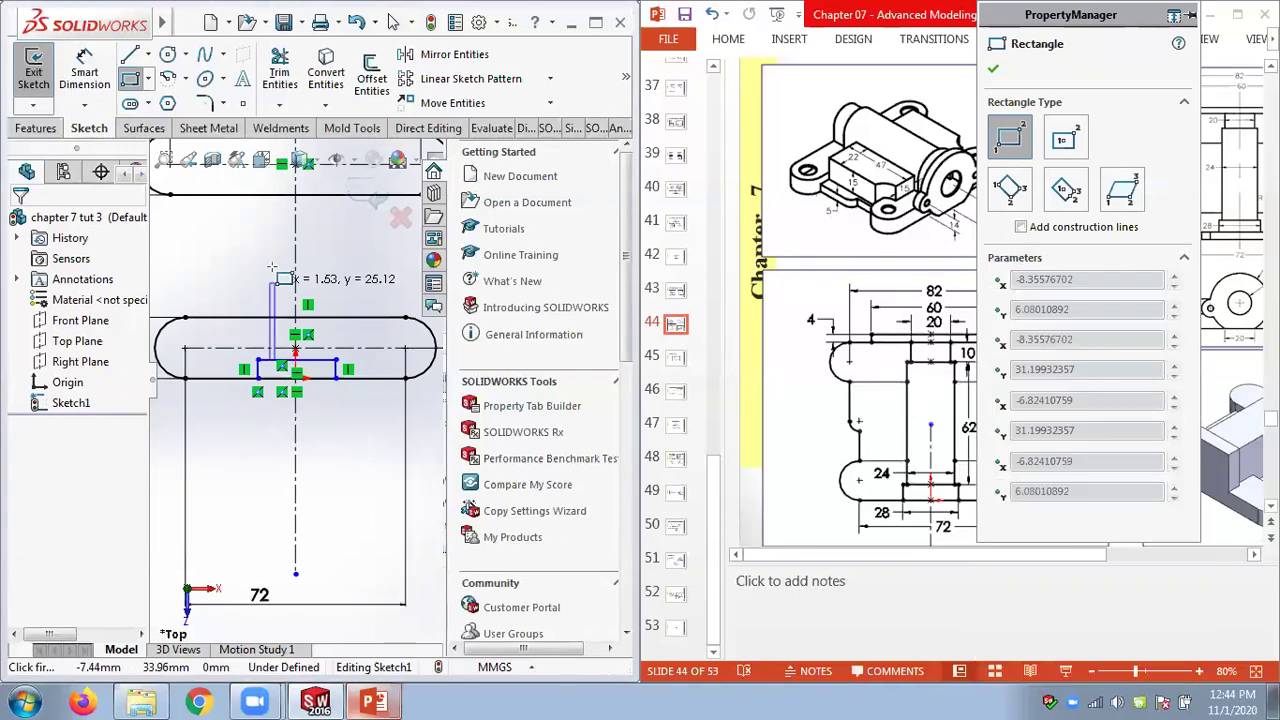
{"action": "left_click", "coordinate": [324, 208]}
{"action": "scroll", "coordinate": [285, 196], "scroll_direction": "down", "scroll_amount": 2}
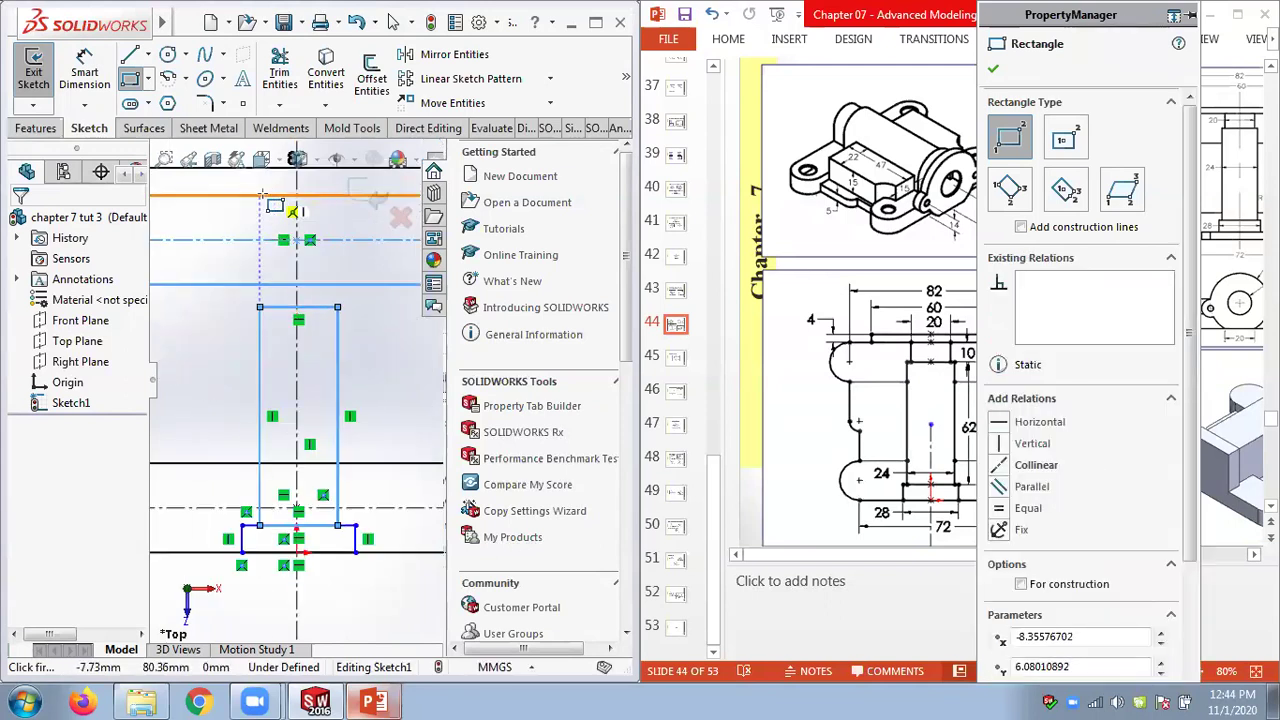
{"action": "left_click", "coordinate": [259, 196]}
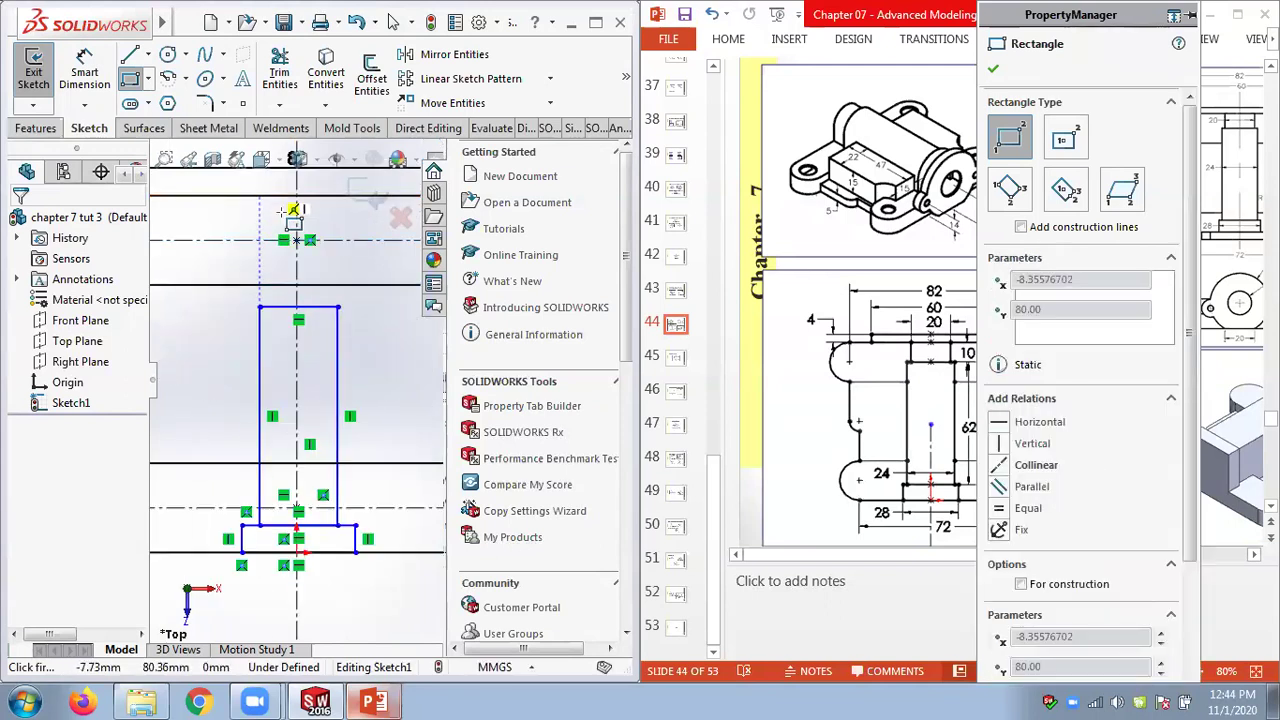
{"action": "left_click", "coordinate": [347, 222]}
{"action": "key", "text": "Escape"}
Make the two vertical sides of the small bottom rectangle symmetric about the vertical centerline
{"action": "scroll", "coordinate": [371, 354], "scroll_direction": "up", "scroll_amount": 2}
{"action": "scroll", "coordinate": [378, 460], "scroll_direction": "down", "scroll_amount": 2}
{"action": "scroll", "coordinate": [249, 553], "scroll_direction": "down", "scroll_amount": 1}
{"action": "scroll", "coordinate": [221, 541], "scroll_direction": "down", "scroll_amount": 1}
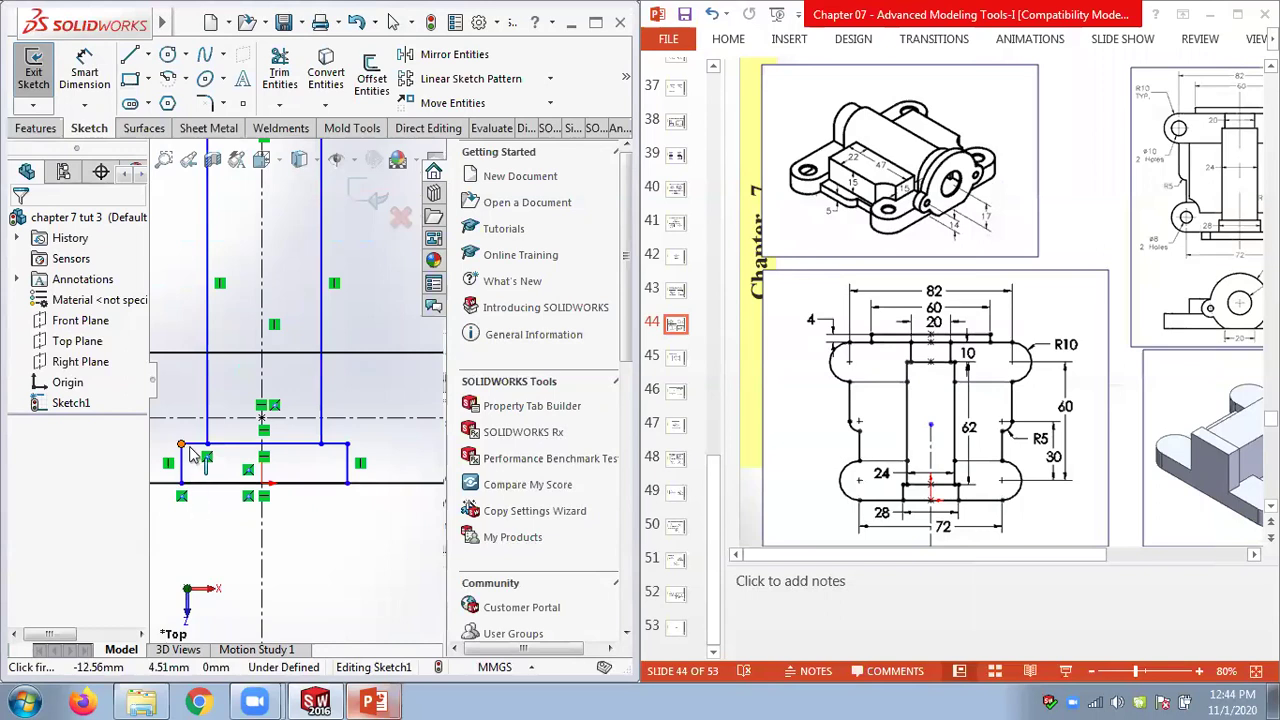
{"action": "scroll", "coordinate": [186, 464], "scroll_direction": "down", "scroll_amount": 3}
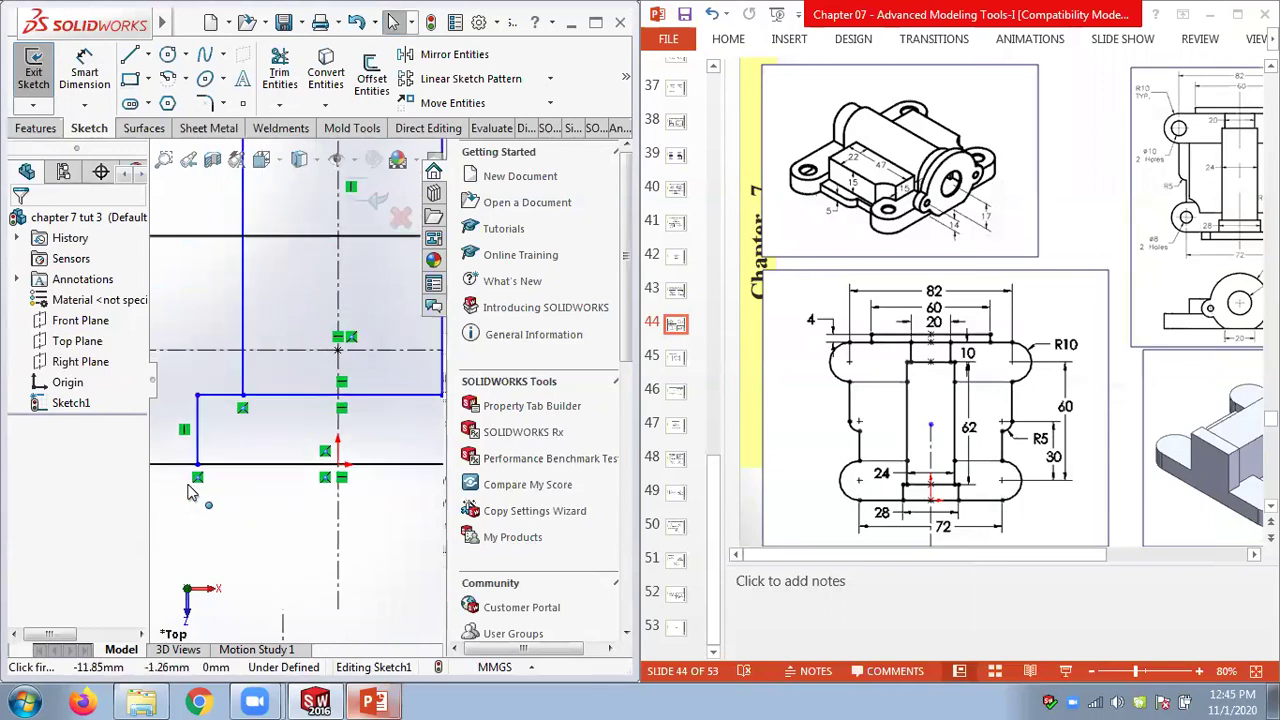
{"action": "left_click", "coordinate": [200, 455]}
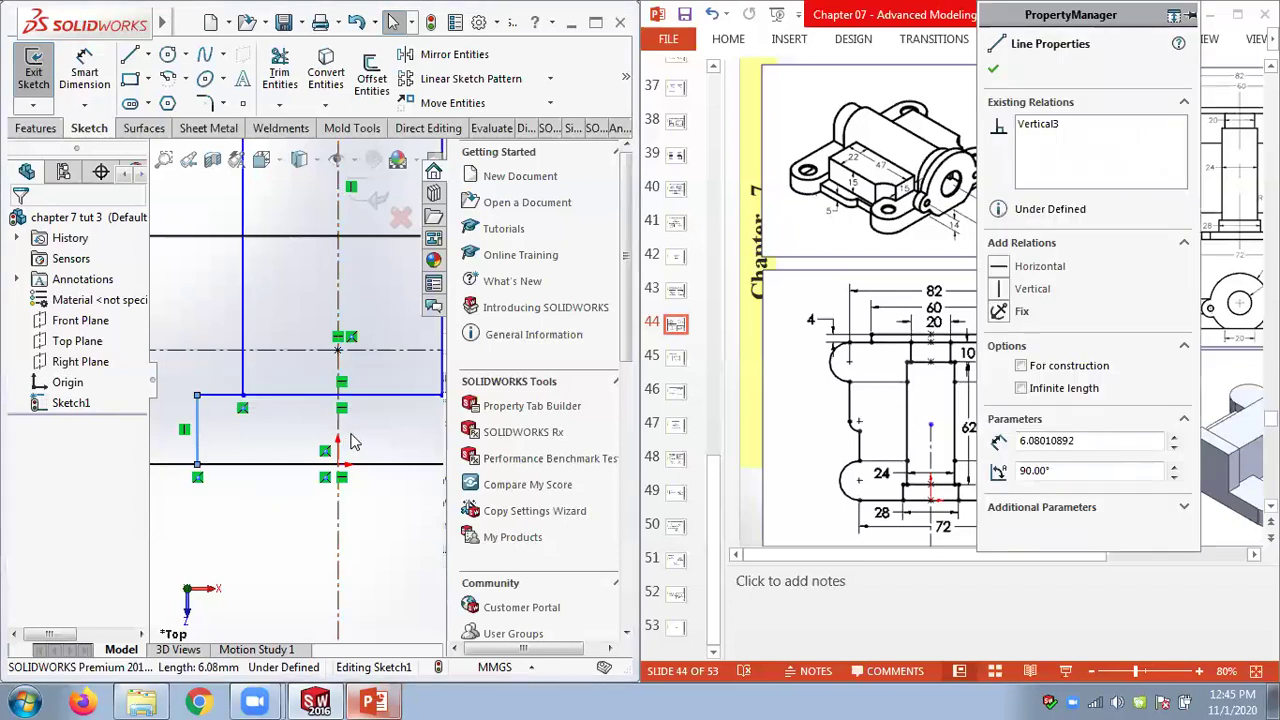
{"action": "left_click", "coordinate": [342, 532], "text": "ctrl"}
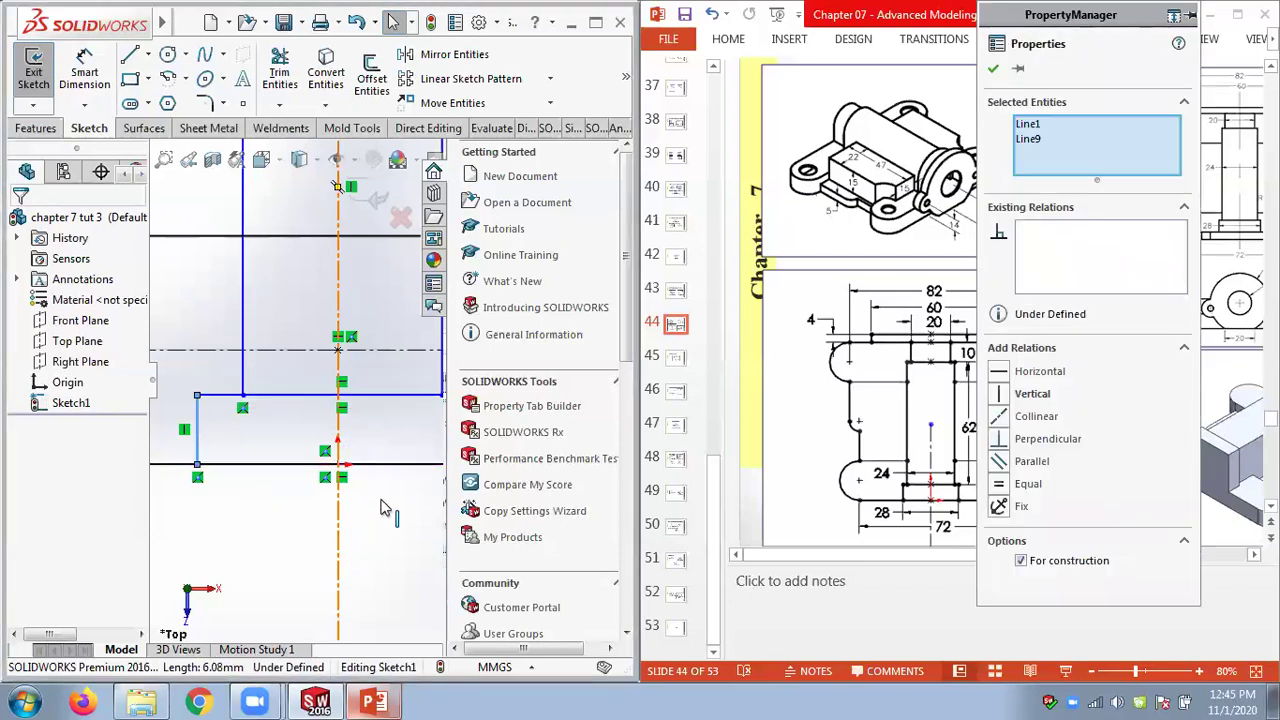
{"action": "scroll", "coordinate": [382, 502], "scroll_direction": "up", "scroll_amount": 4}
{"action": "scroll", "coordinate": [382, 420], "scroll_direction": "down", "scroll_amount": 2}
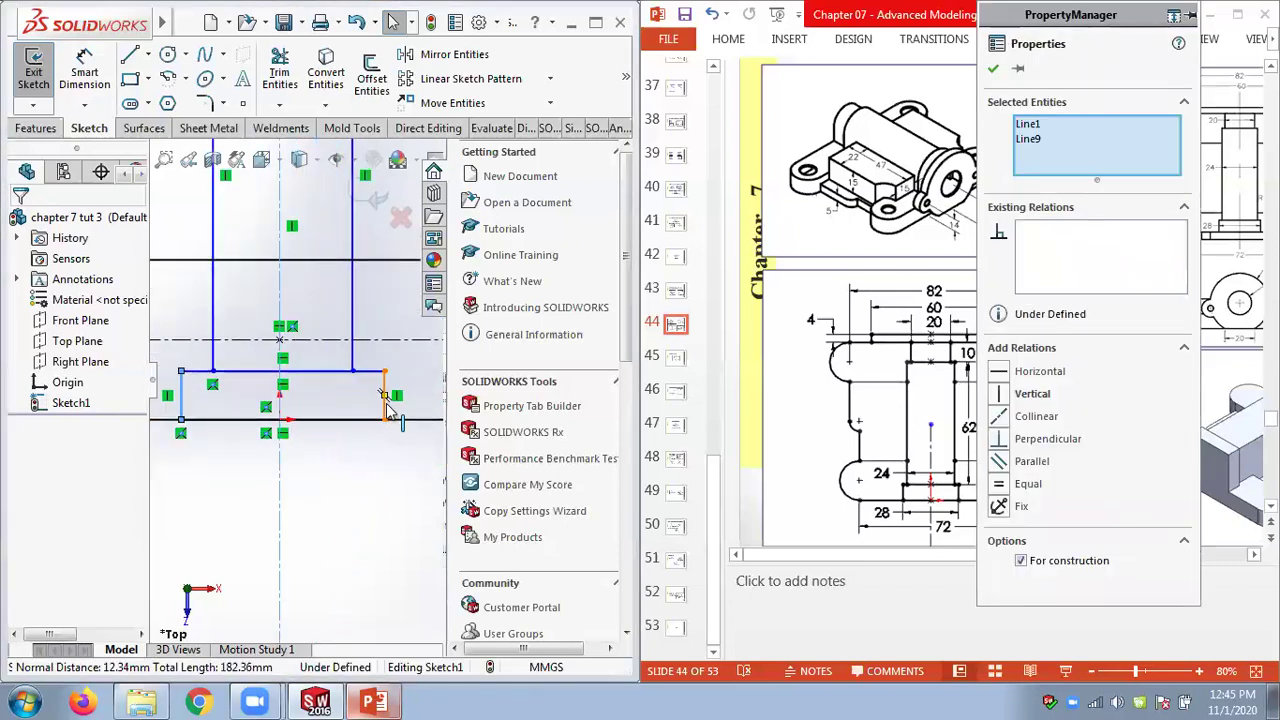
{"action": "left_click", "coordinate": [386, 410], "text": "ctrl"}
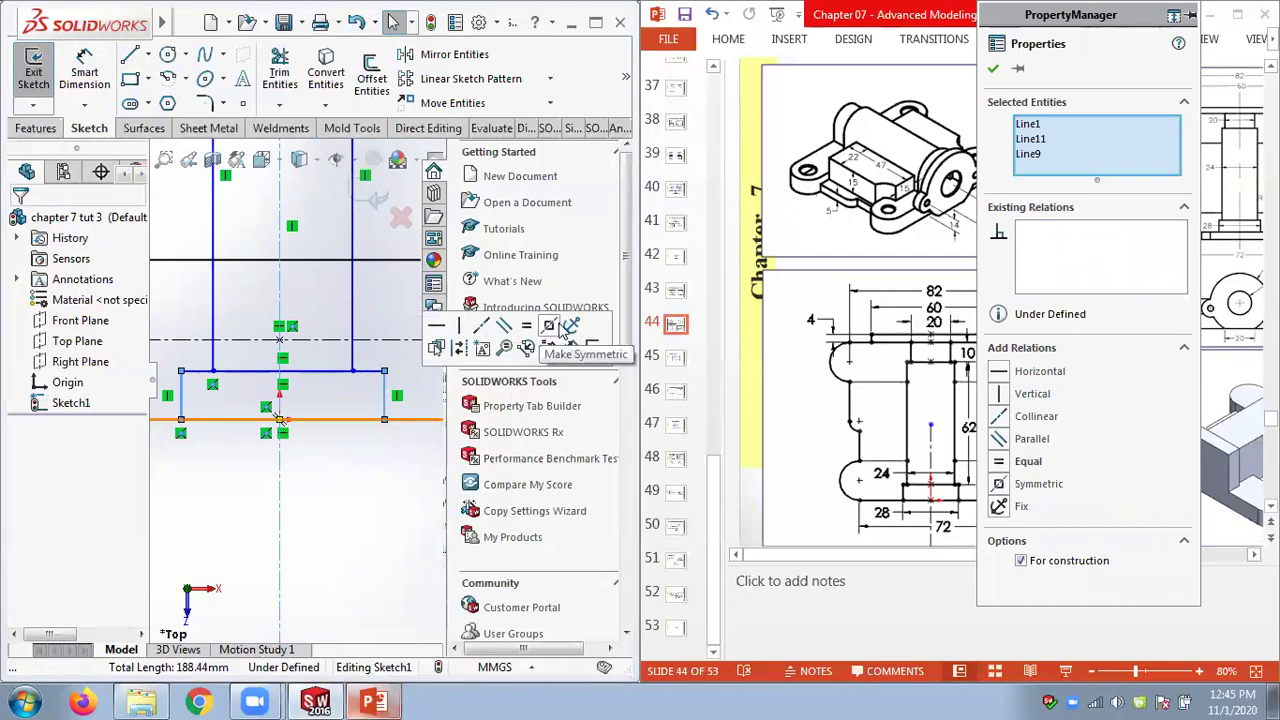
{"action": "left_click", "coordinate": [550, 328]}
{"action": "left_click", "coordinate": [330, 470]}
Make the two vertical sides of the tall middle rectangle symmetric about the vertical centerline
{"action": "scroll", "coordinate": [330, 470], "scroll_direction": "up", "scroll_amount": 2}
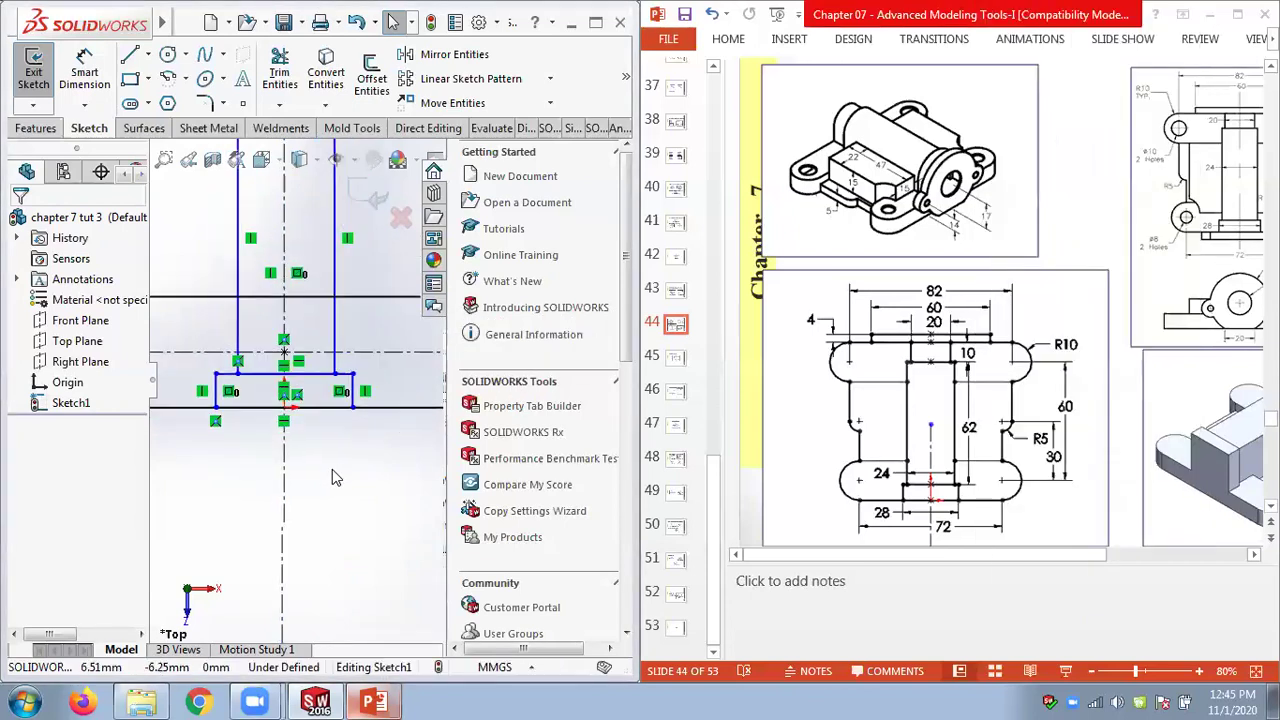
{"action": "left_click", "coordinate": [286, 312]}
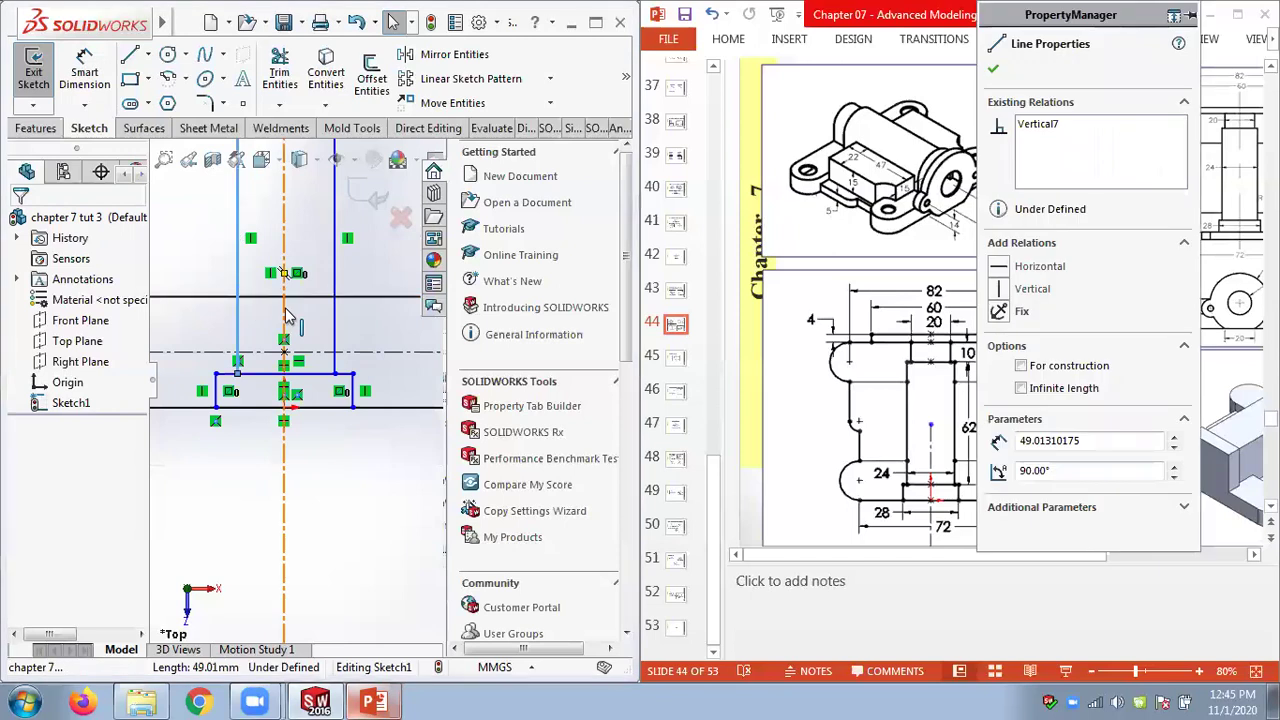
{"action": "left_click", "coordinate": [337, 325], "text": "ctrl"}
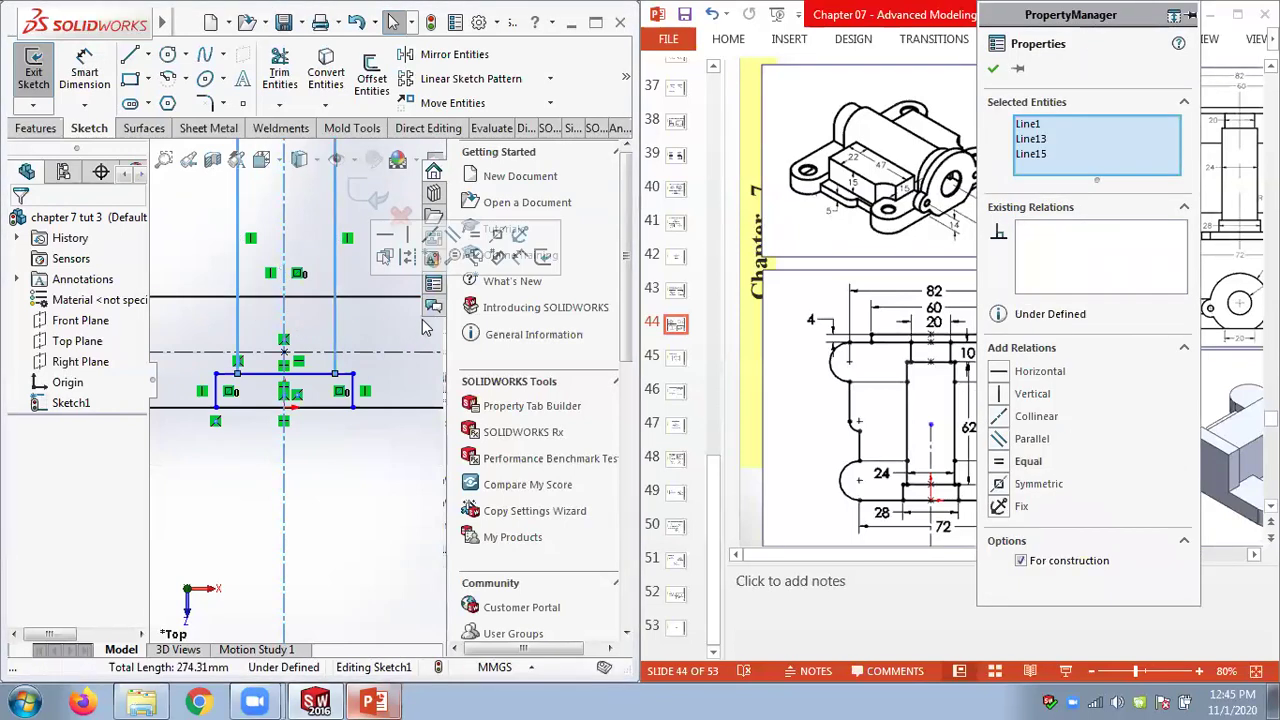
{"action": "left_click", "coordinate": [498, 236]}
{"action": "left_click", "coordinate": [352, 446]}
Make the two vertical sides of the rectangle inside the upper slot symmetric about the vertical centerline
{"action": "scroll", "coordinate": [306, 305], "scroll_direction": "up", "scroll_amount": 3}
{"action": "scroll", "coordinate": [310, 290], "scroll_direction": "down", "scroll_amount": 5}
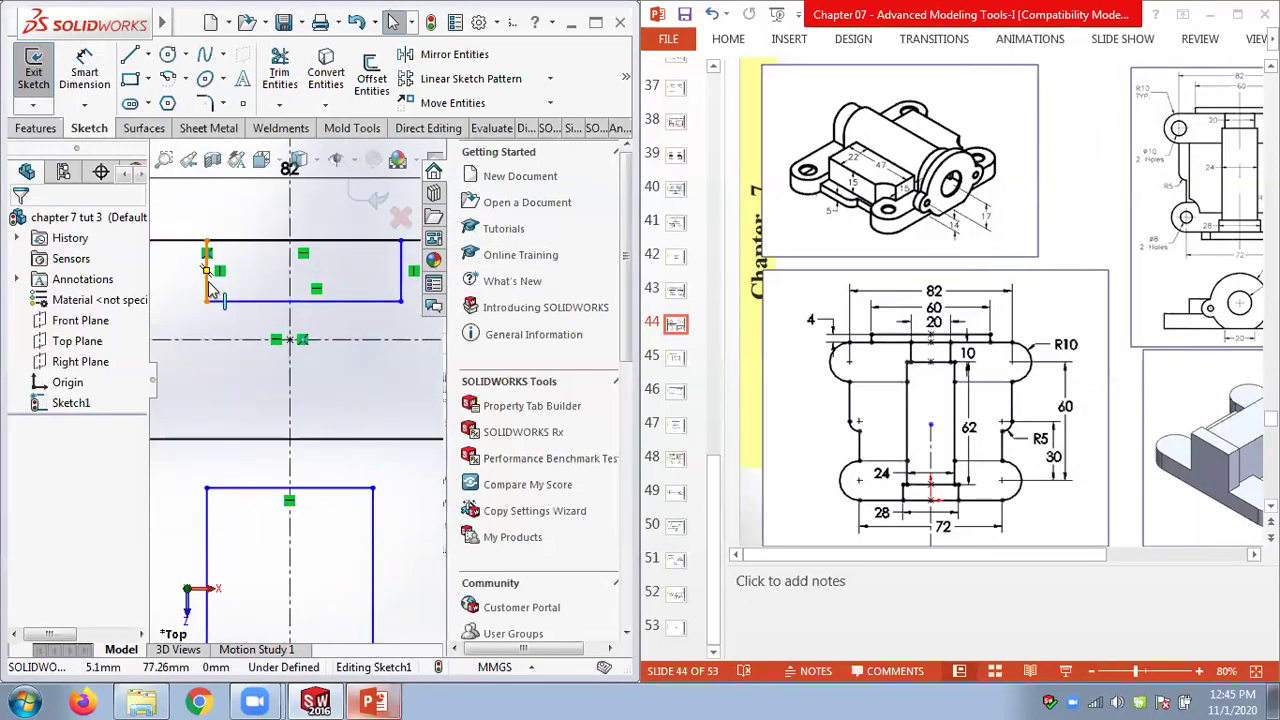
{"action": "left_click", "coordinate": [290, 289]}
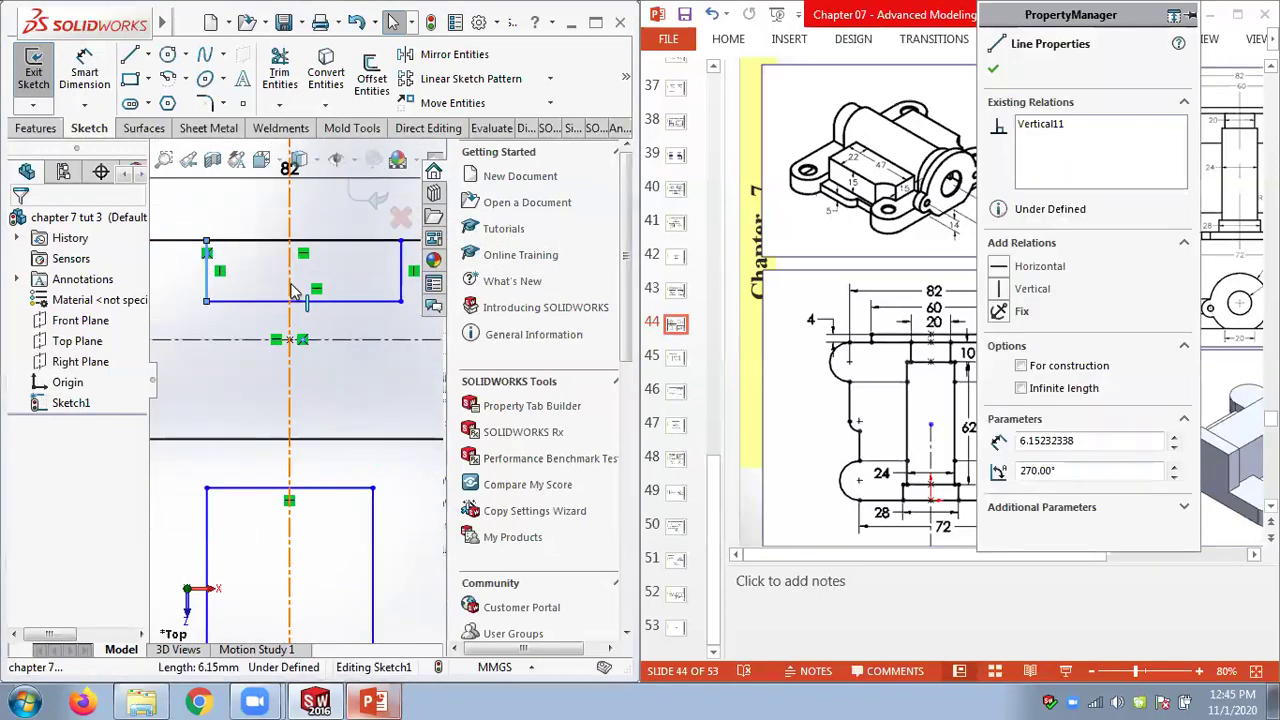
{"action": "left_click", "coordinate": [402, 286], "text": "ctrl"}
{"action": "left_click", "coordinate": [403, 289], "text": "ctrl"}
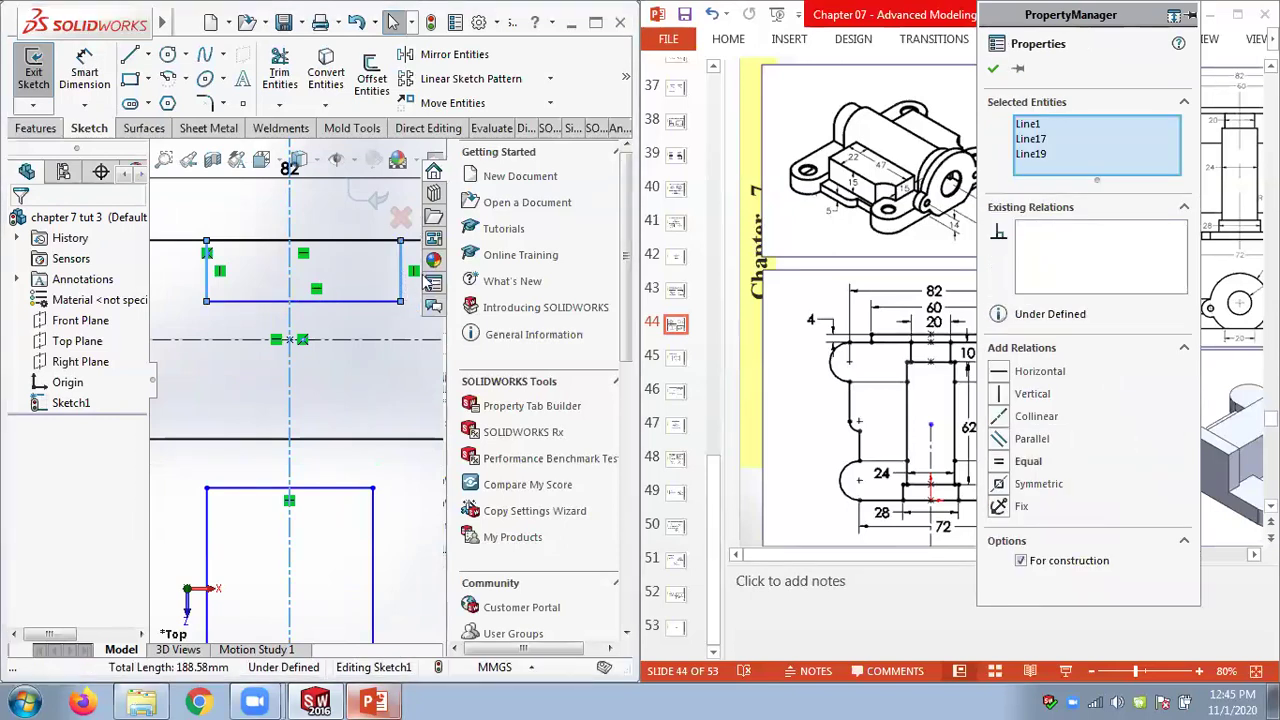
{"action": "left_click", "coordinate": [566, 204]}
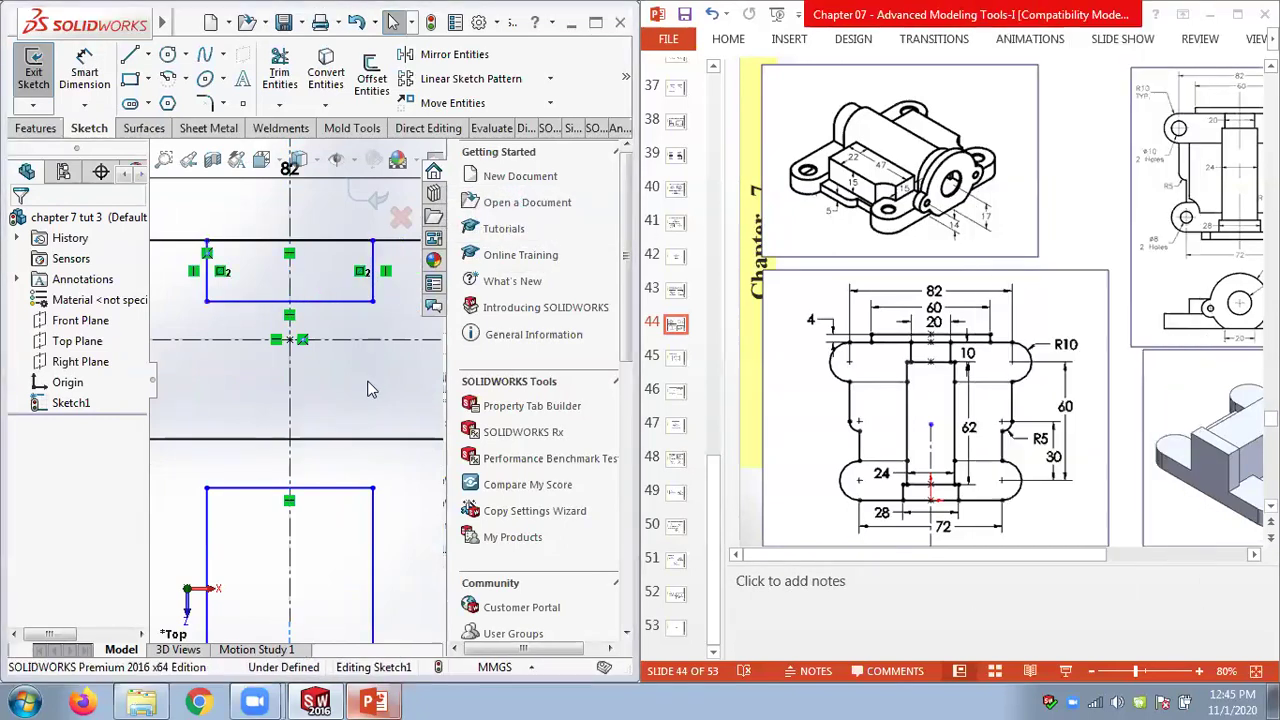
Dimension the bottom rectangle's width below the sketch and set it to 28 mm
{"action": "scroll", "coordinate": [300, 552], "scroll_direction": "down", "scroll_amount": 4}
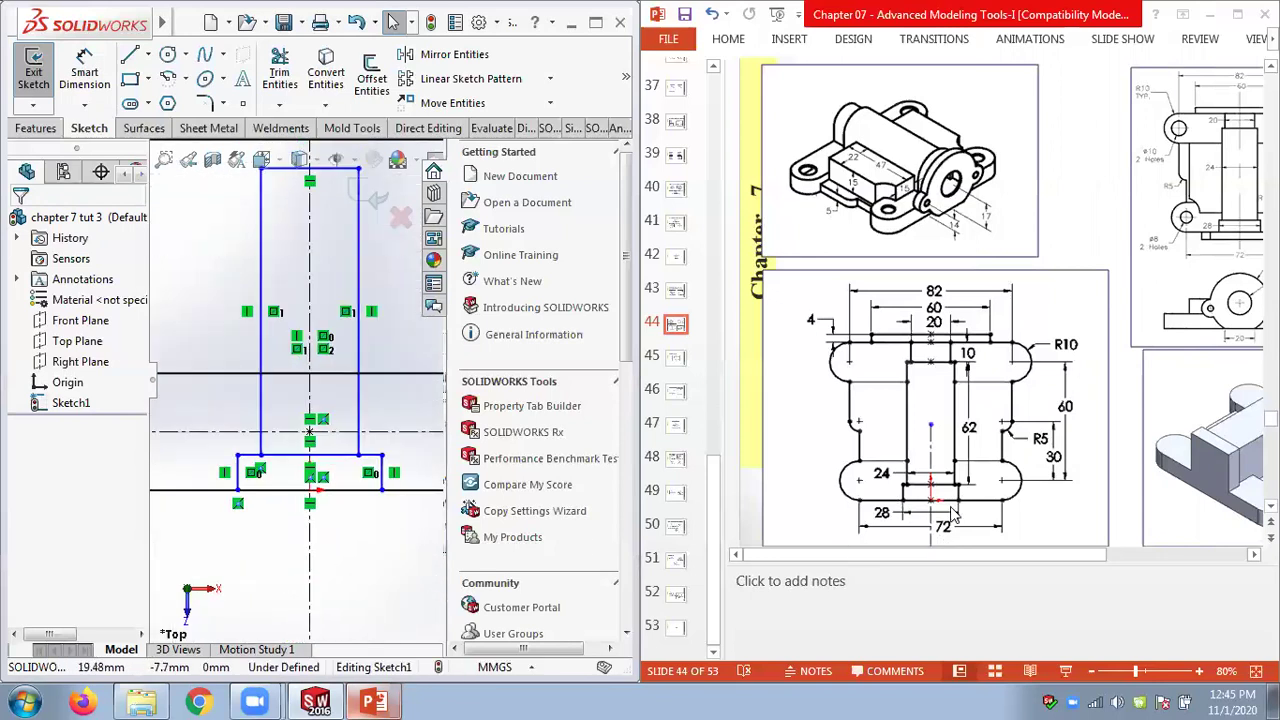
{"action": "left_click", "coordinate": [84, 75]}
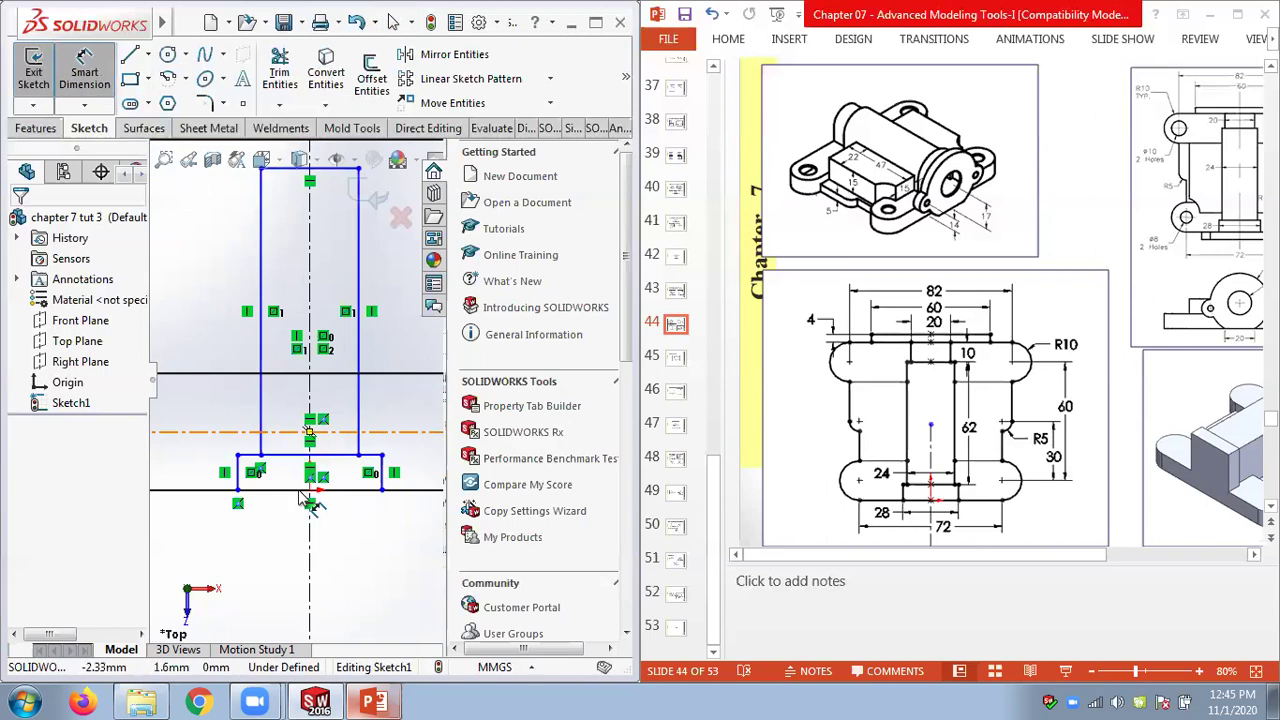
{"action": "left_click", "coordinate": [285, 462]}
{"action": "left_click", "coordinate": [340, 555]}
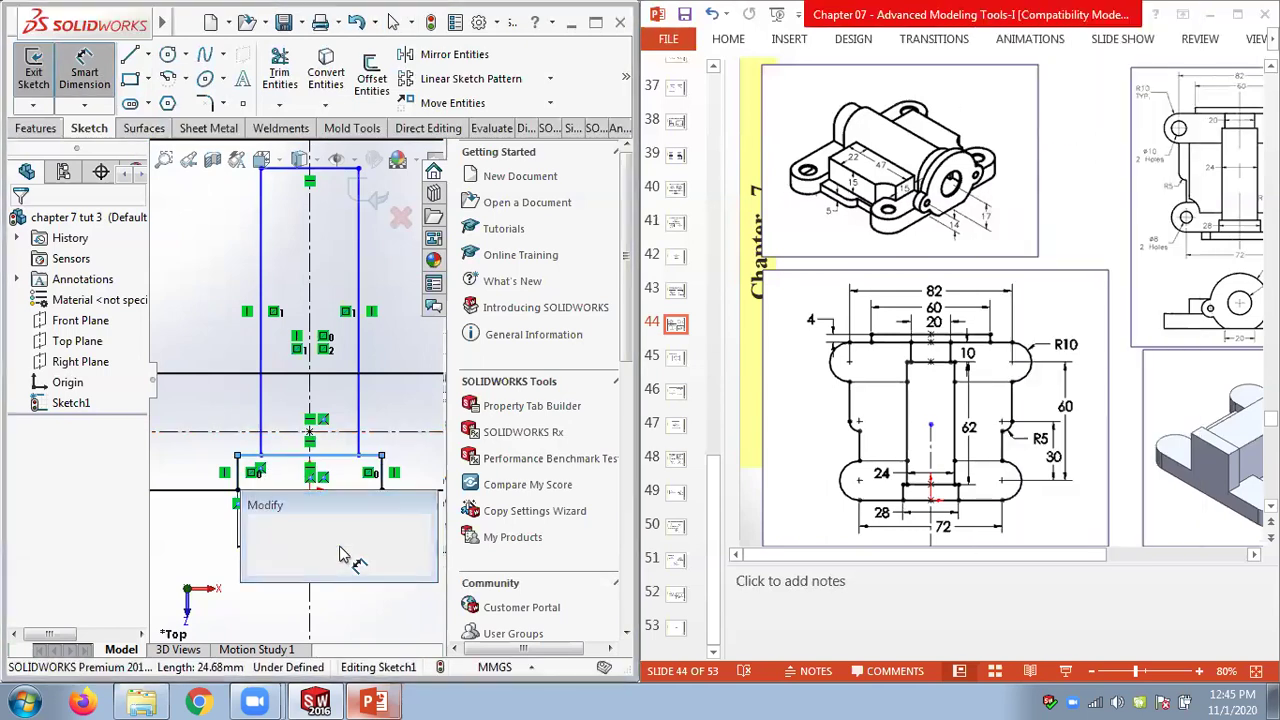
{"action": "type", "text": "28"}
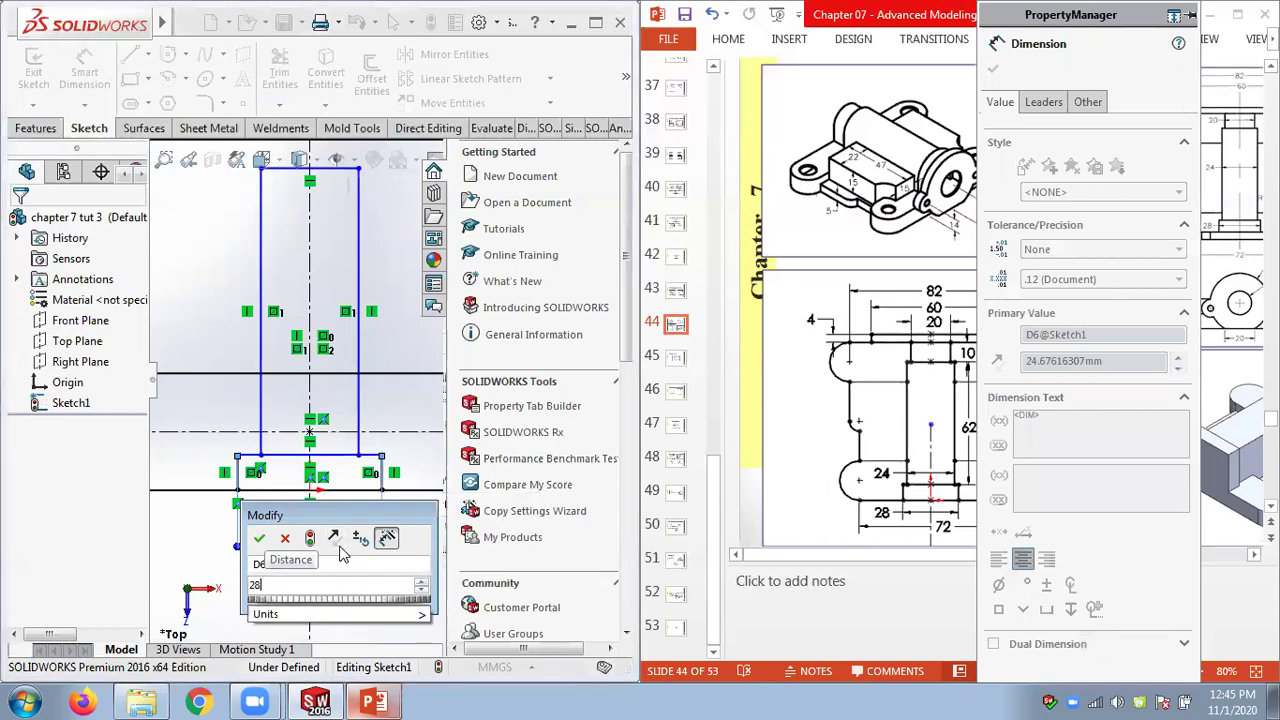
{"action": "key", "text": "Return"}
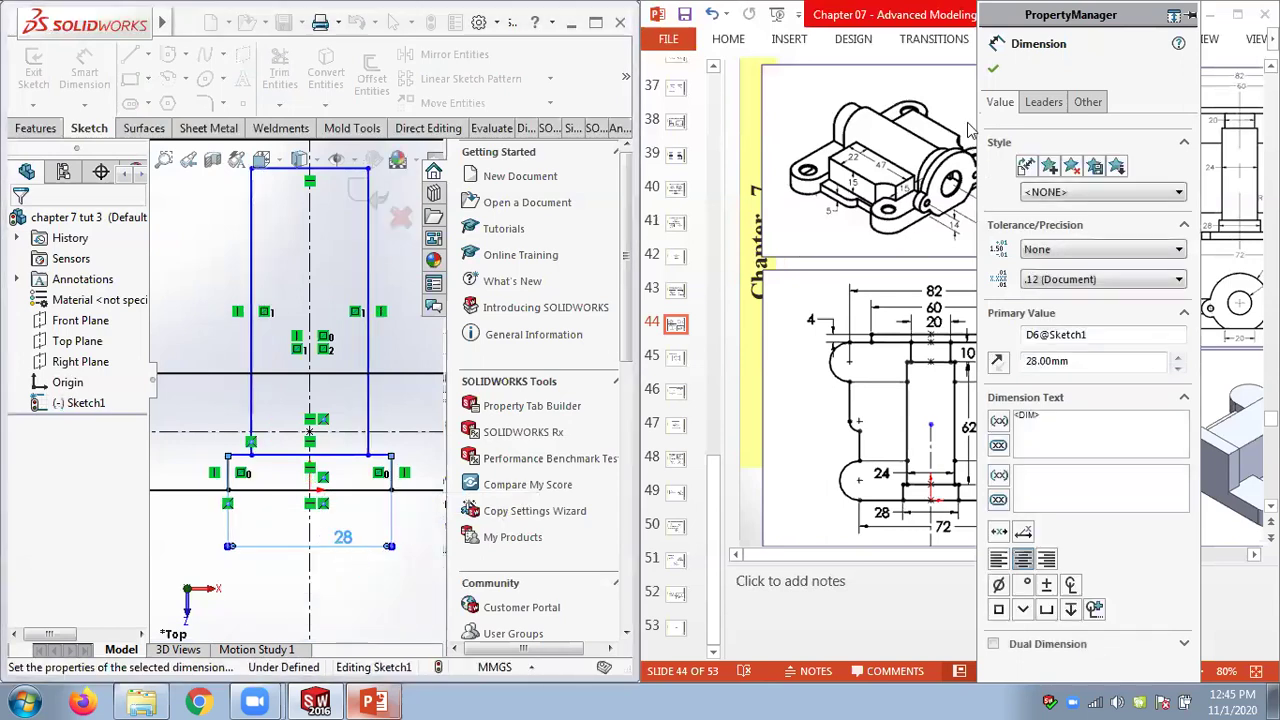
Dimension the distance between the tall middle rectangle's two vertical sides and set its width to 24 mm
{"action": "left_click", "coordinate": [993, 68]}
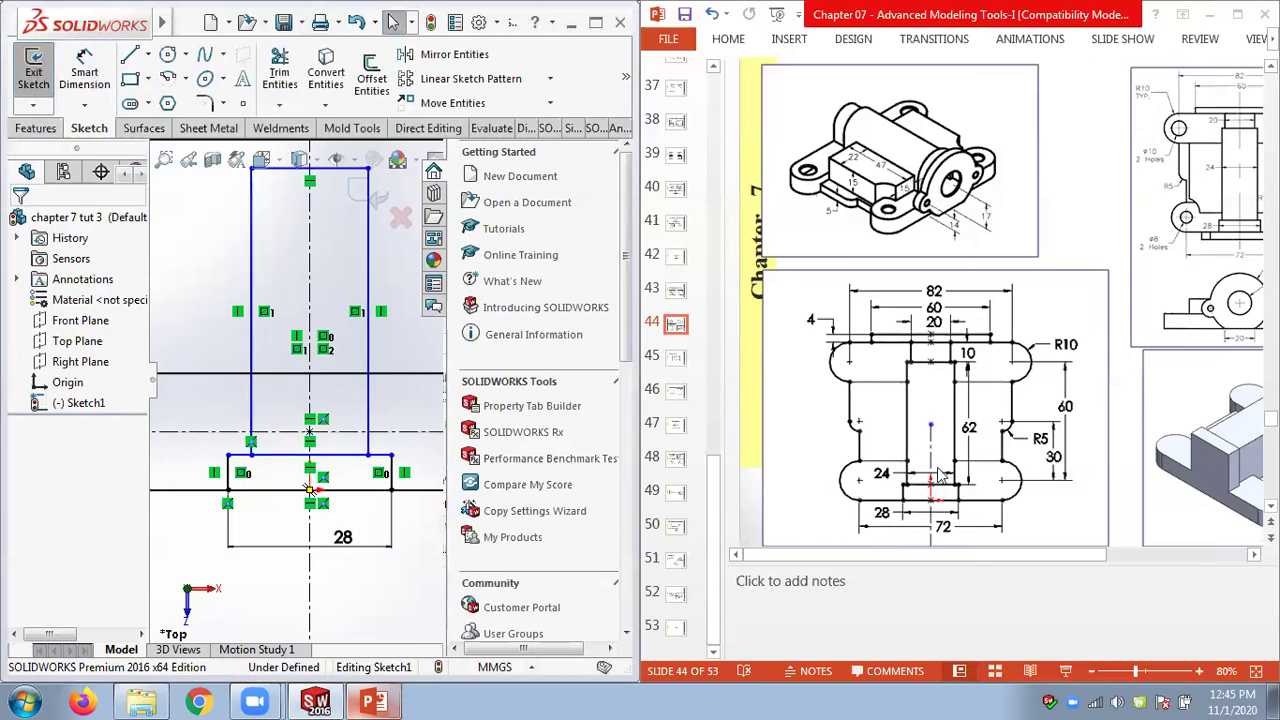
{"action": "left_click", "coordinate": [84, 75]}
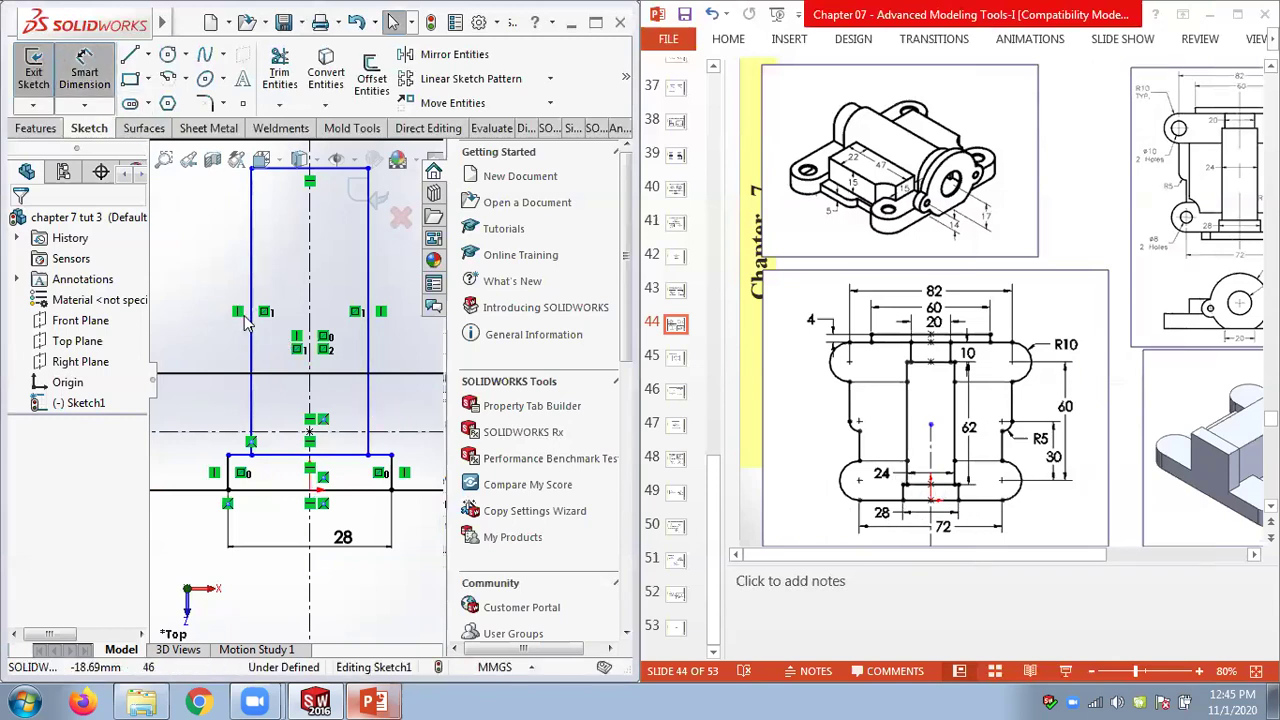
{"action": "left_click", "coordinate": [367, 375]}
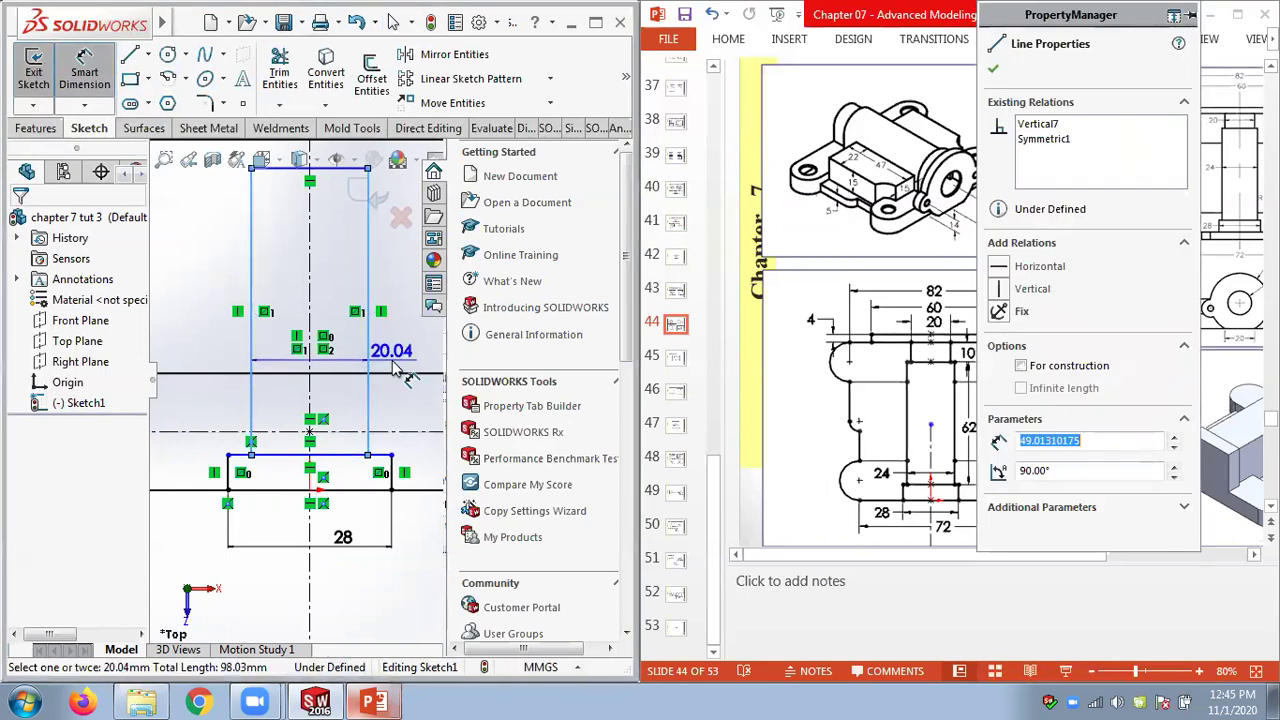
{"action": "left_click", "coordinate": [413, 367]}
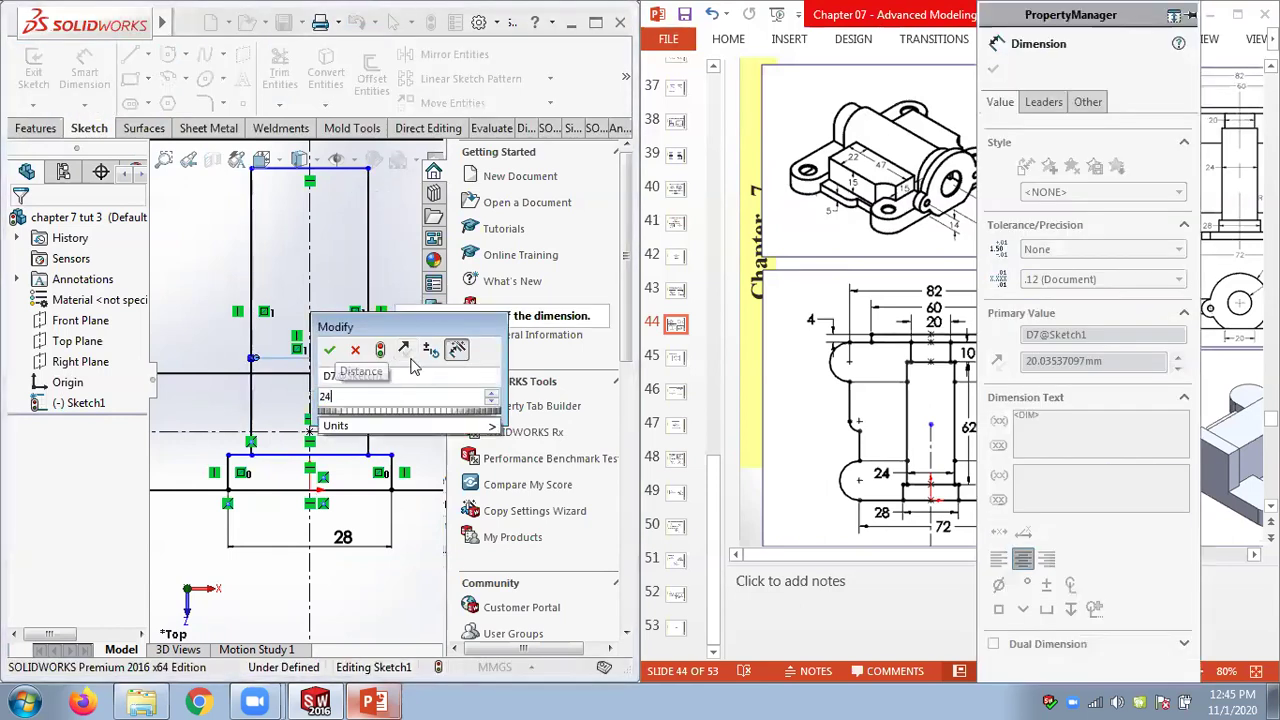
{"action": "type", "text": "24"}
{"action": "key", "text": "Return"}
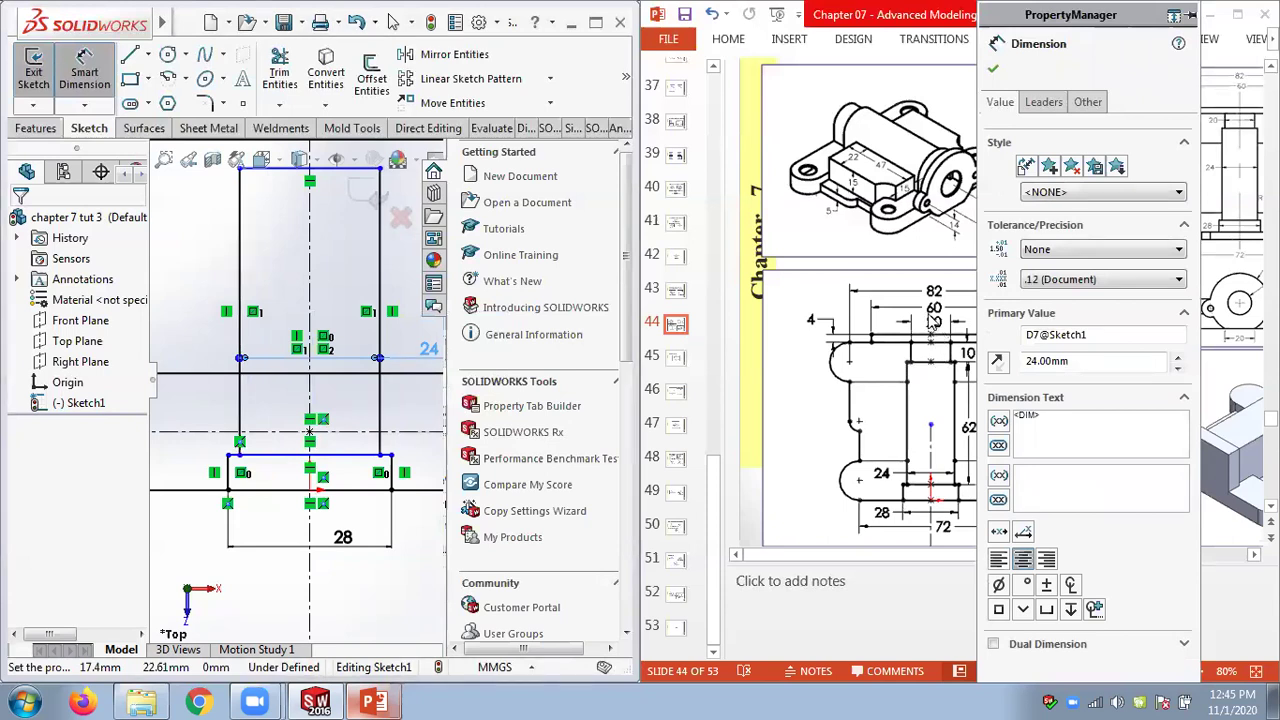
{"action": "left_click", "coordinate": [995, 68]}
Dimension the width of the rectangle inside the upper slot above it and set it to 20 mm
{"action": "scroll", "coordinate": [296, 390], "scroll_direction": "up", "scroll_amount": 4}
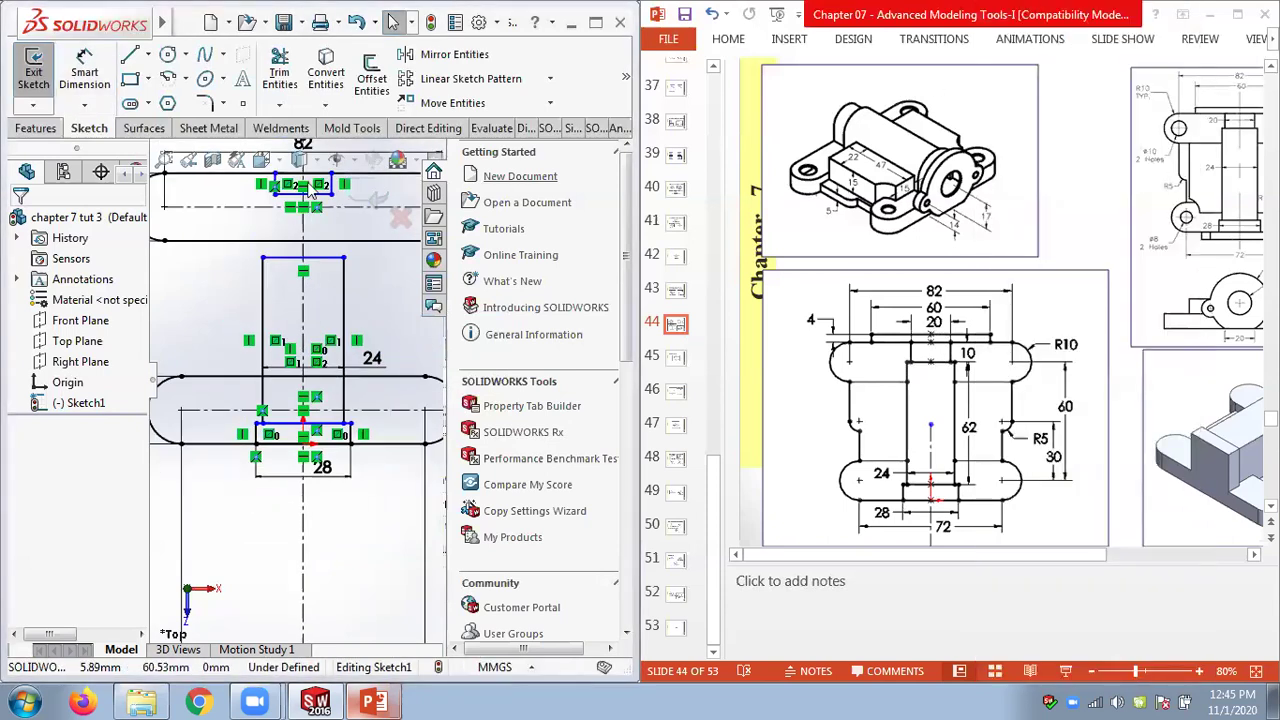
{"action": "scroll", "coordinate": [296, 400], "scroll_direction": "down", "scroll_amount": 3}
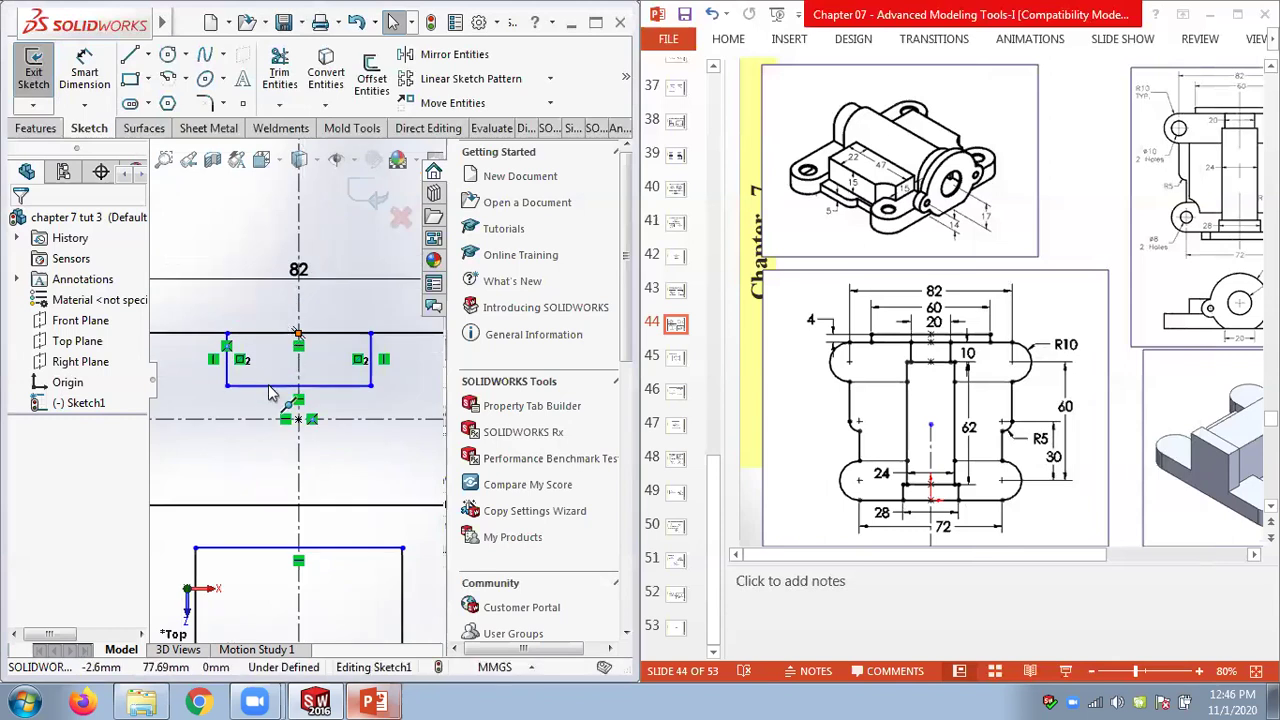
{"action": "left_click", "coordinate": [265, 423]}
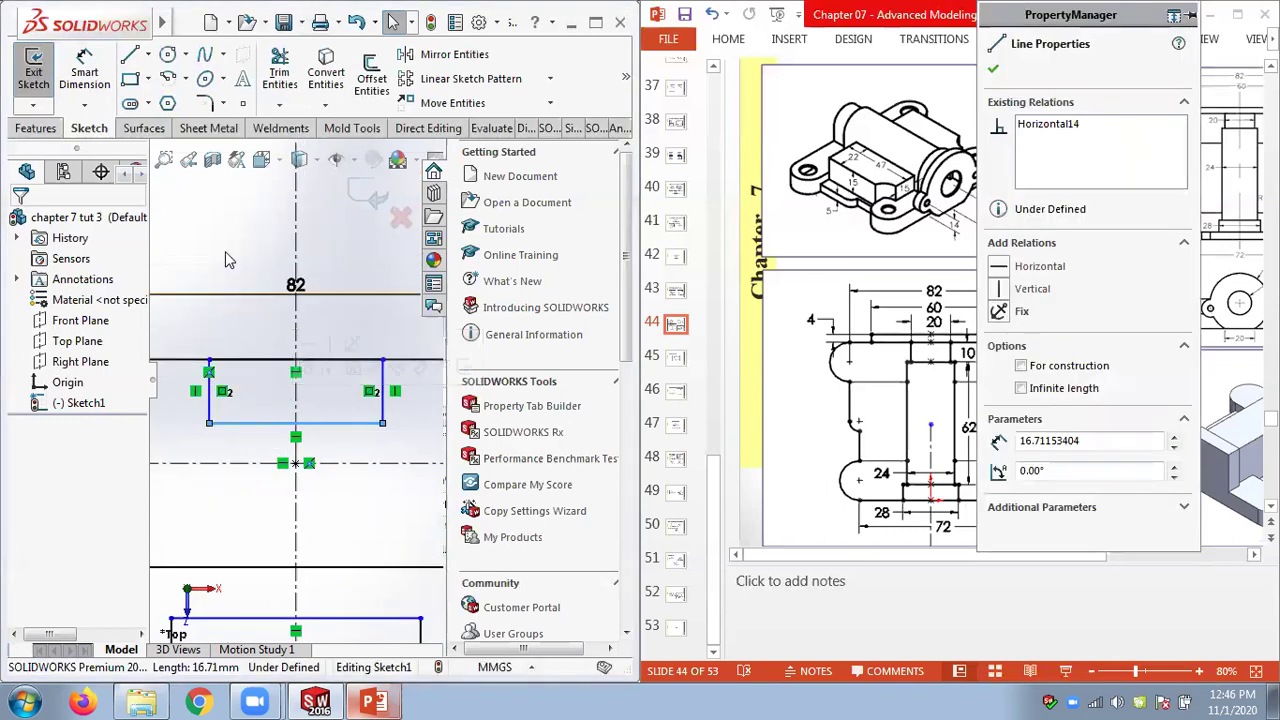
{"action": "left_click", "coordinate": [85, 63]}
{"action": "left_click", "coordinate": [280, 345]}
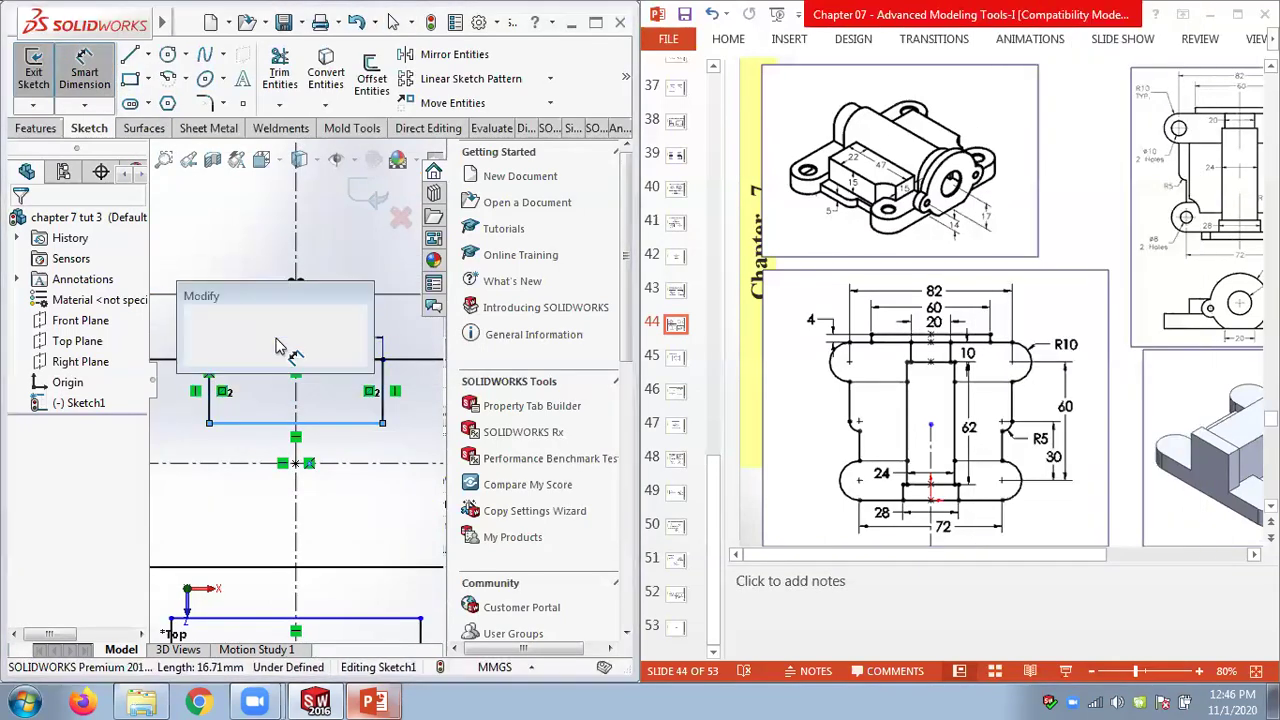
{"action": "type", "text": "20"}
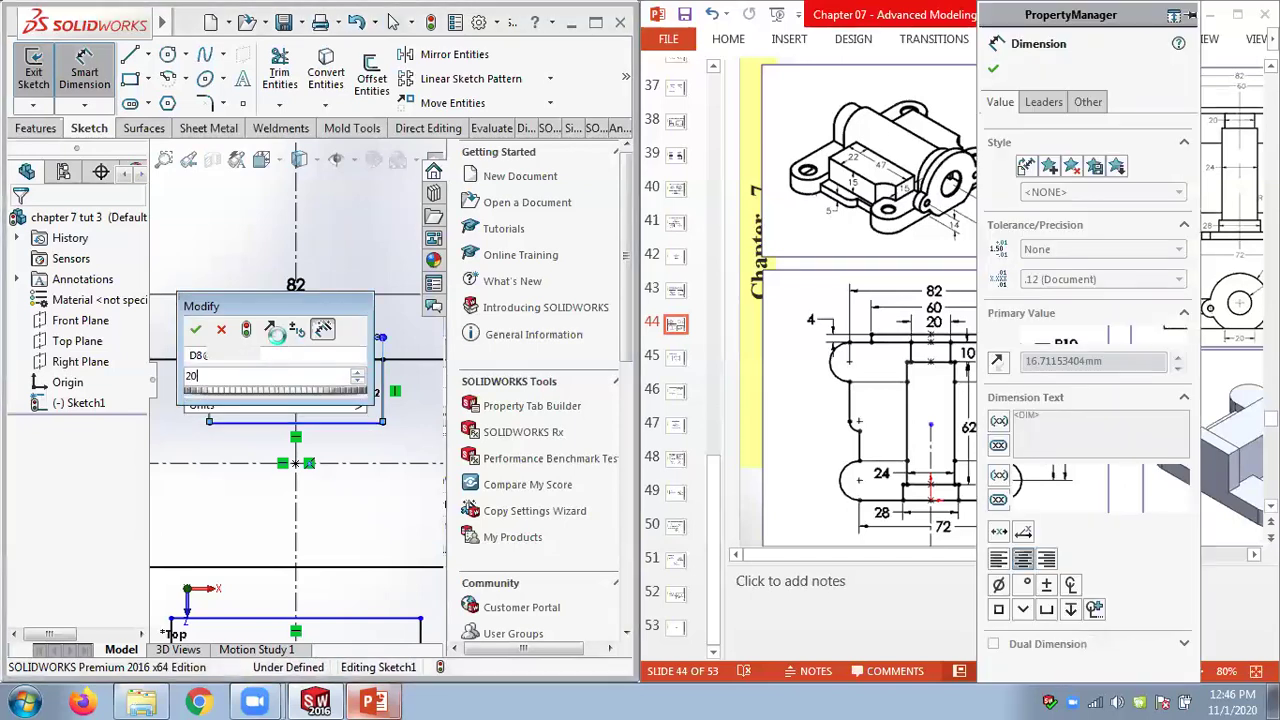
{"action": "key", "text": "Return"}
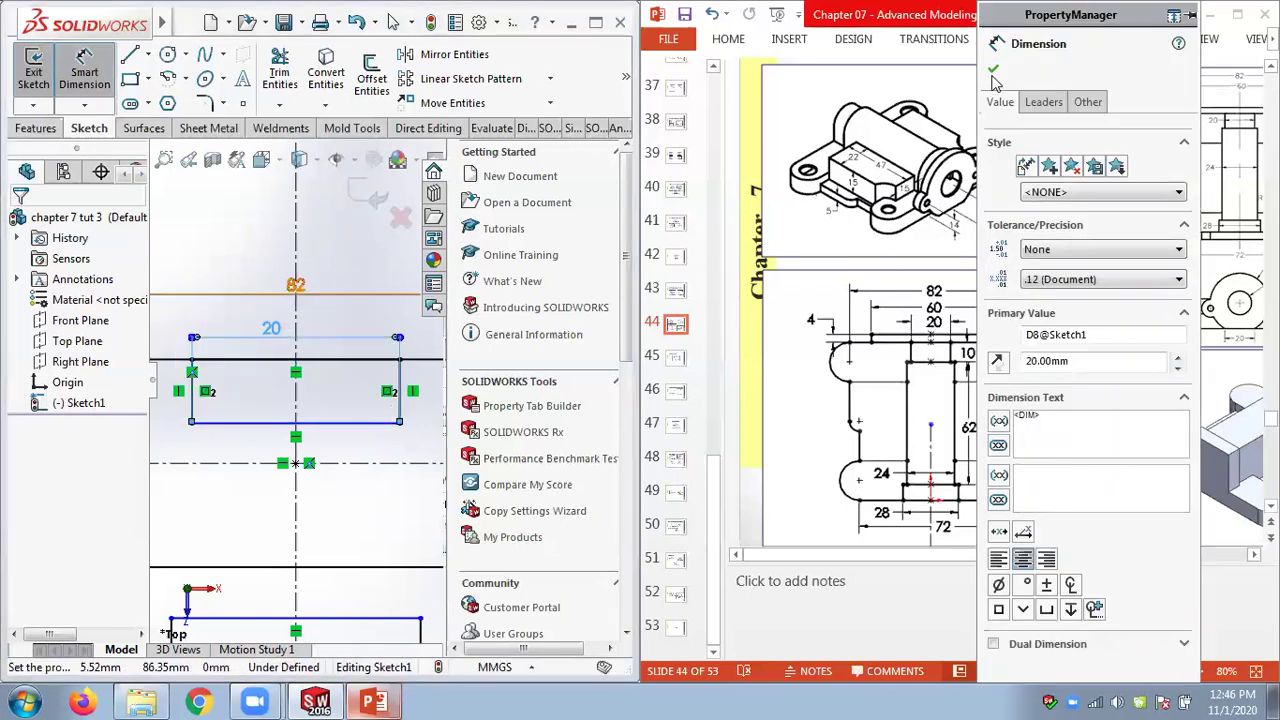
{"action": "left_click", "coordinate": [993, 72]}
Dimension the height of the rectangle inside the upper slot beside its vertical side and set it to 10 mm
{"action": "left_click", "coordinate": [72, 82]}
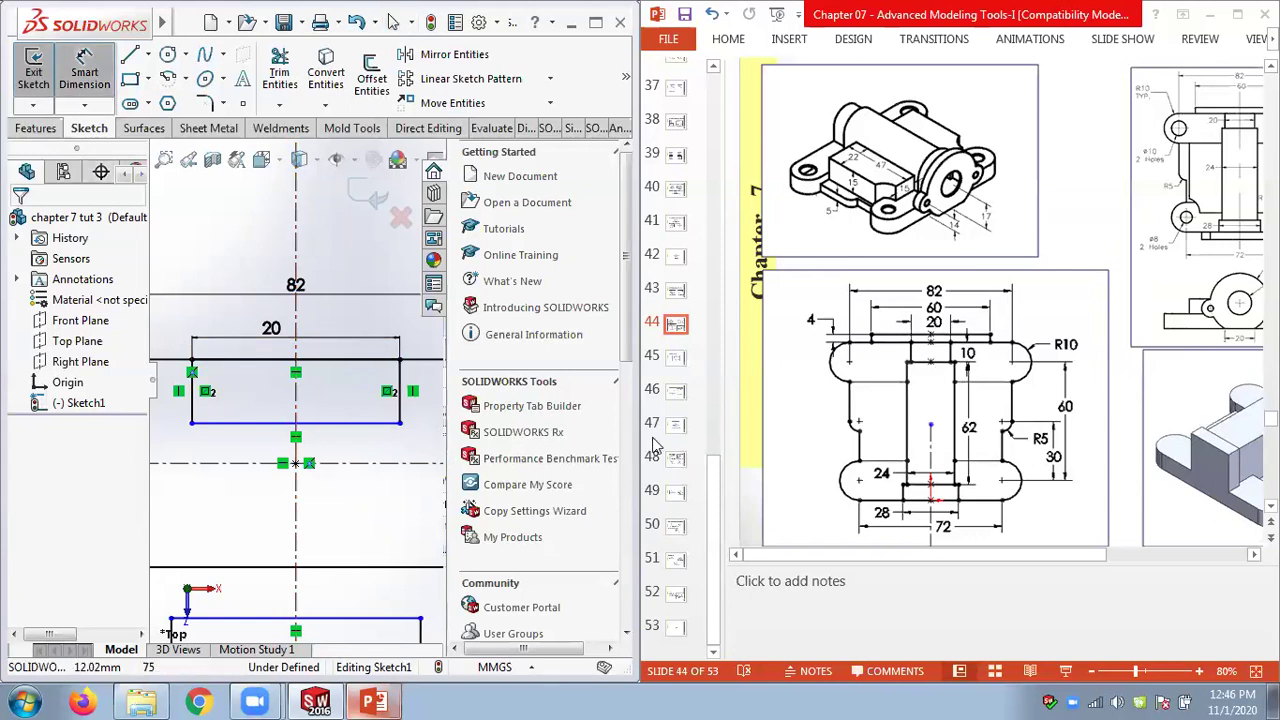
{"action": "left_click", "coordinate": [401, 396]}
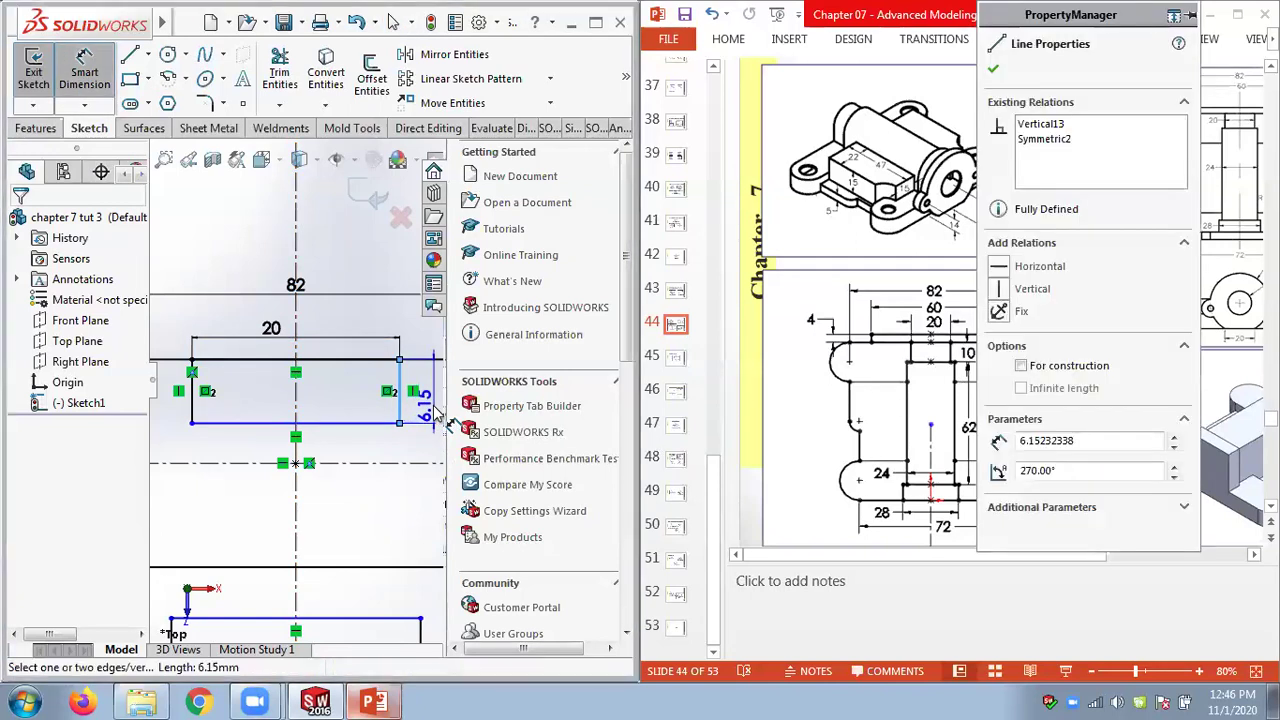
{"action": "left_click", "coordinate": [437, 415]}
{"action": "type", "text": "10"}
{"action": "key", "text": "Return"}
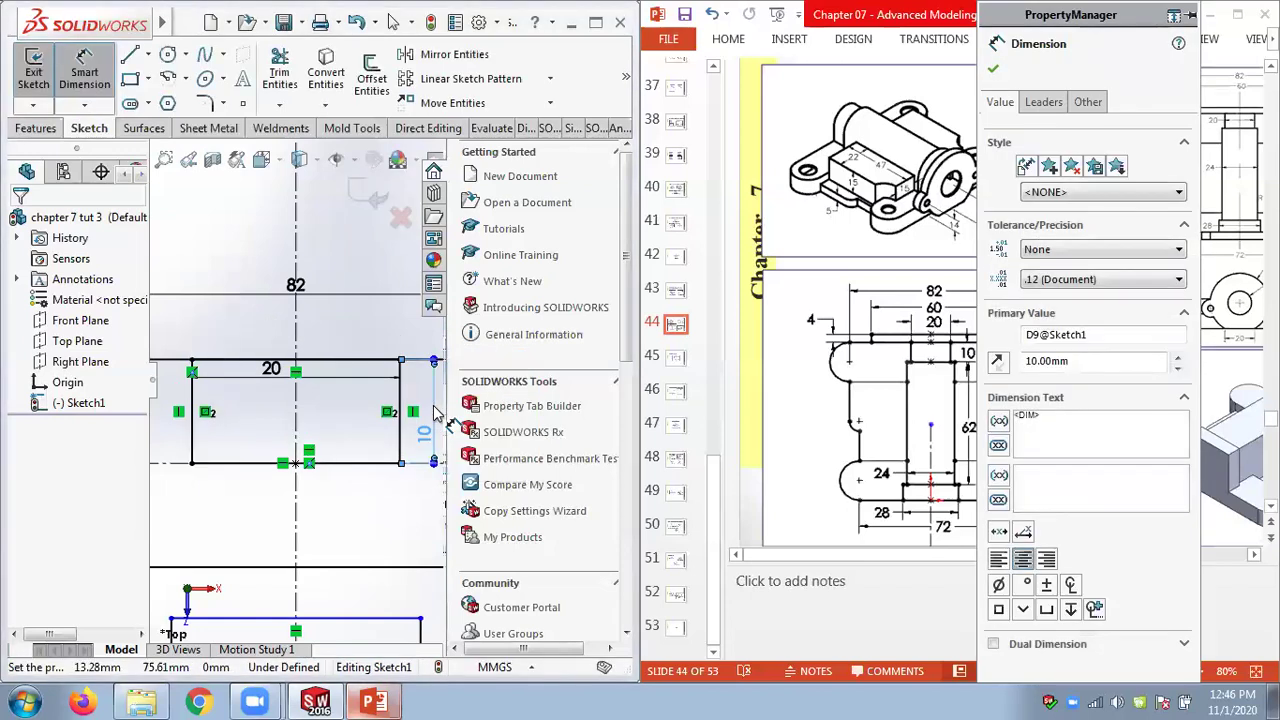
{"action": "left_click", "coordinate": [993, 68]}
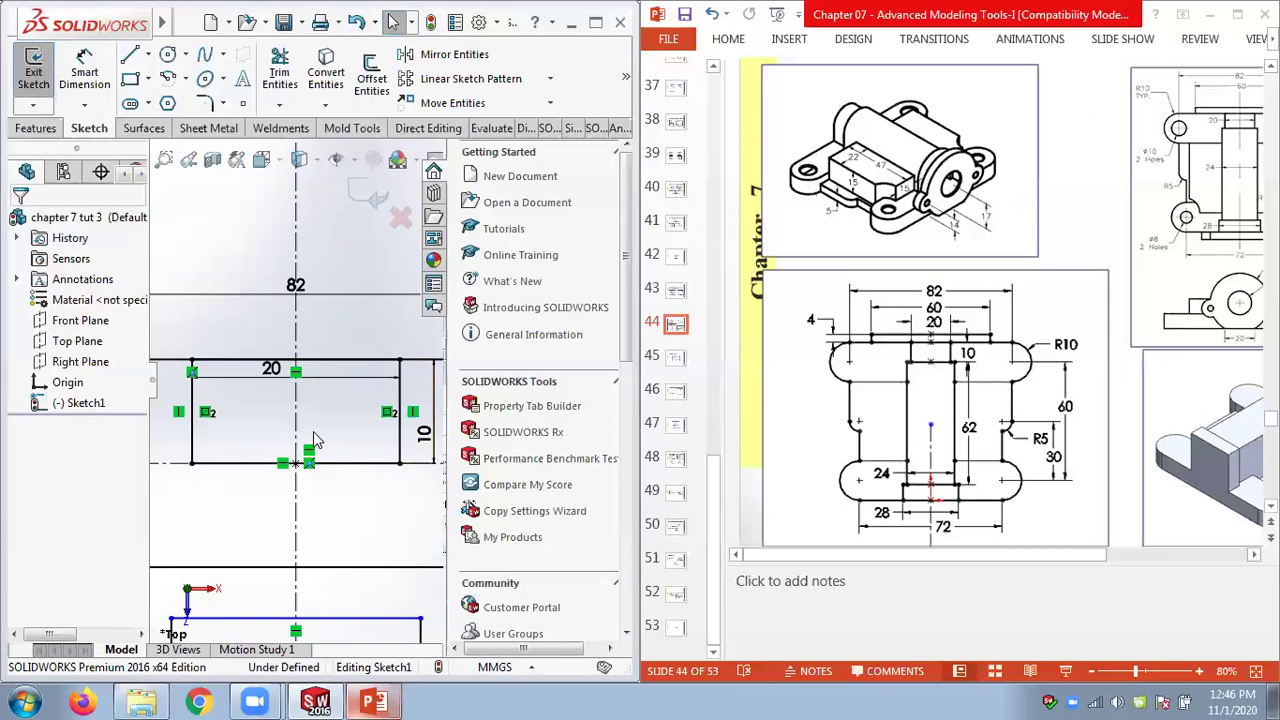
Make the tall middle rectangle's top edge collinear with the bottom edge of the rectangle inside the upper slot
{"action": "scroll", "coordinate": [292, 380], "scroll_direction": "up", "scroll_amount": 4}
{"action": "scroll", "coordinate": [282, 486], "scroll_direction": "down", "scroll_amount": 2}
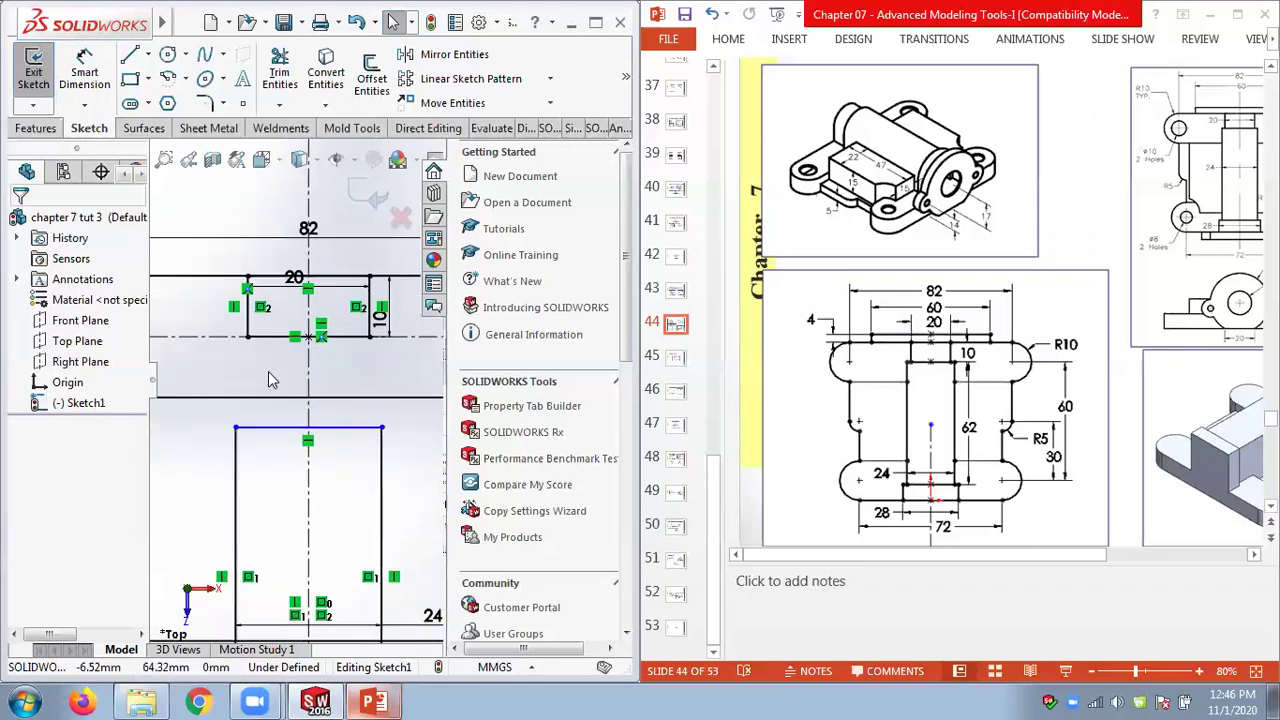
{"action": "left_click", "coordinate": [266, 430]}
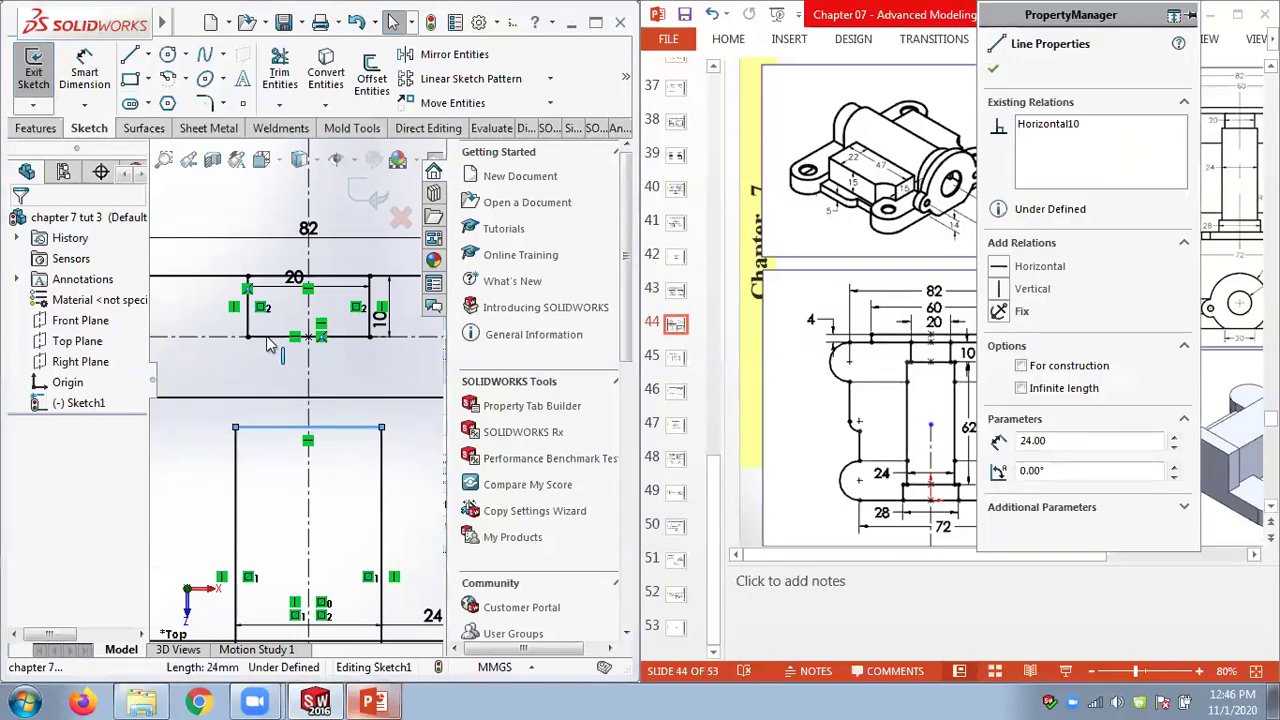
{"action": "left_click", "coordinate": [316, 338], "text": "ctrl"}
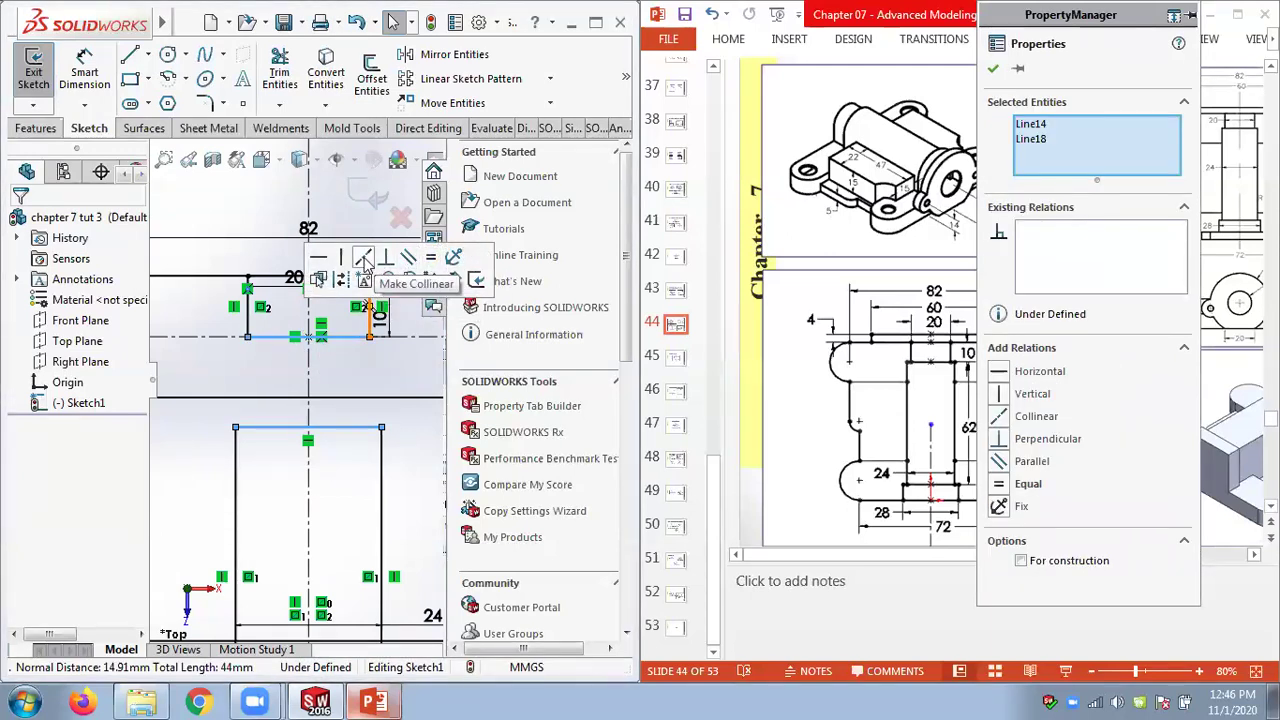
{"action": "left_click", "coordinate": [365, 263]}
{"action": "left_click", "coordinate": [405, 451]}
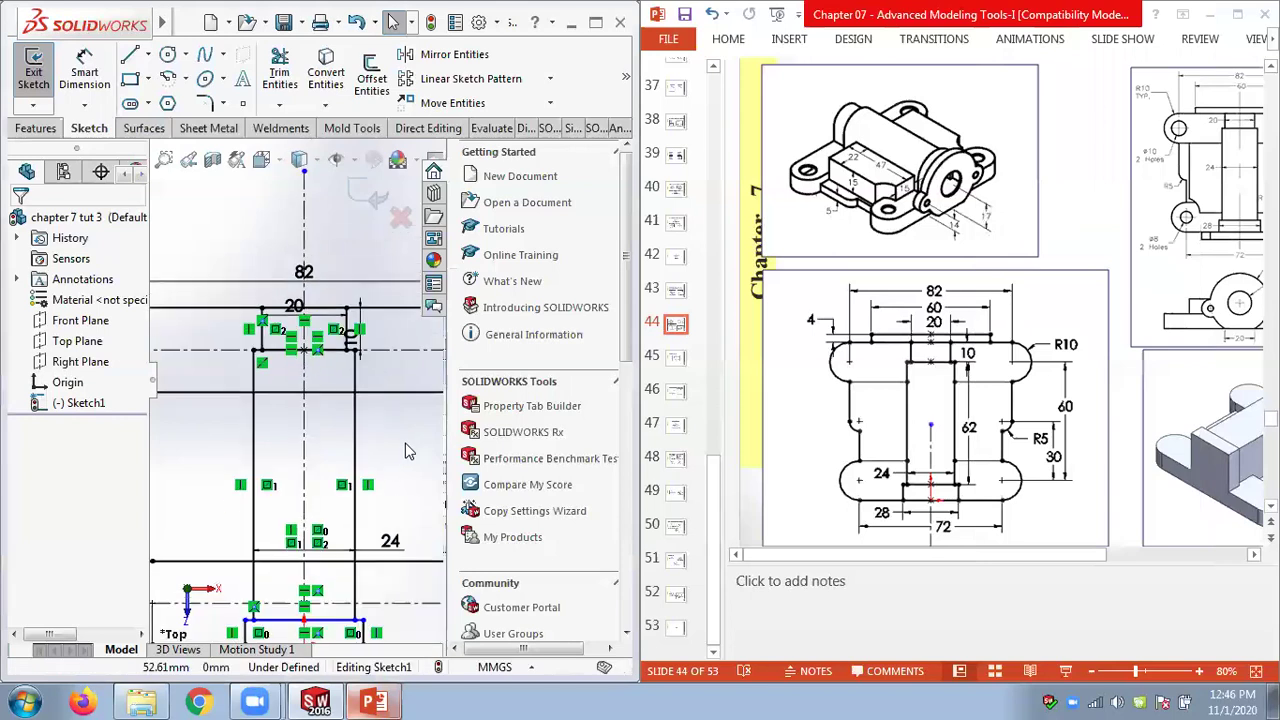
Dimension the tall middle rectangle's vertical side and set its height to 62 mm
{"action": "scroll", "coordinate": [295, 385], "scroll_direction": "up", "scroll_amount": 2}
{"action": "right_click_drag", "start_coordinate": [301, 430], "coordinate": [301, 390]}
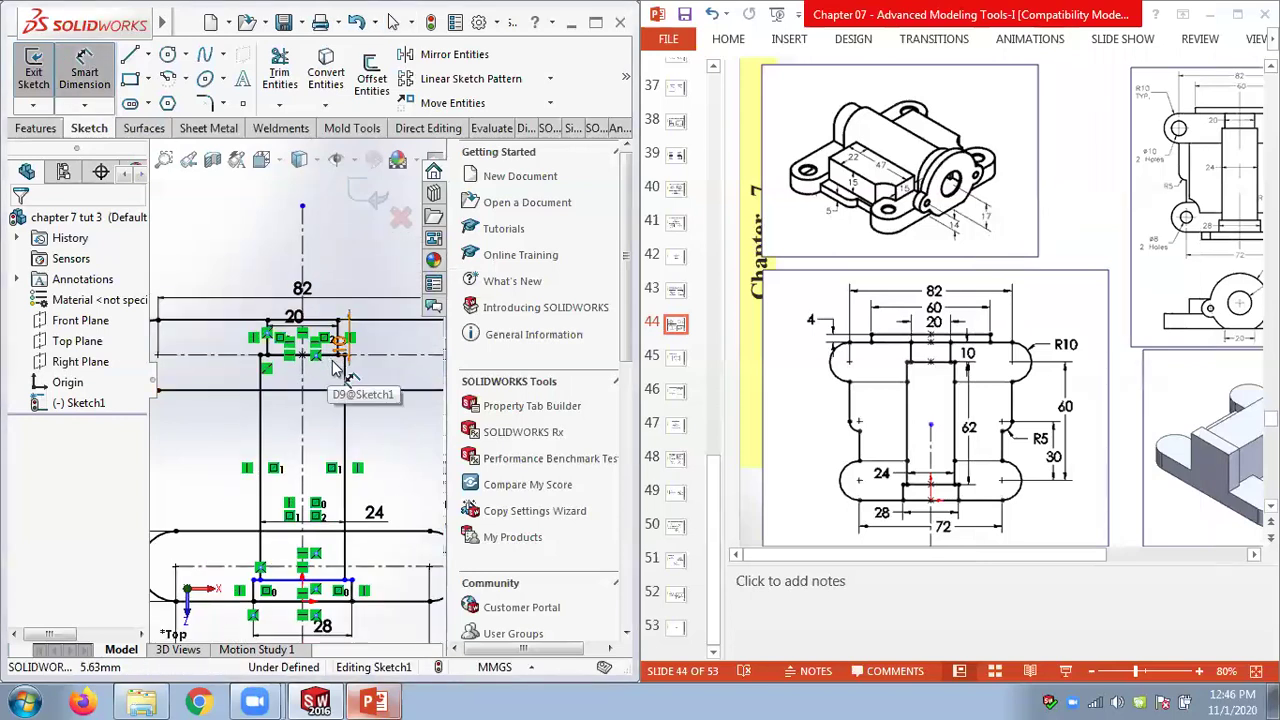
{"action": "left_click", "coordinate": [346, 440]}
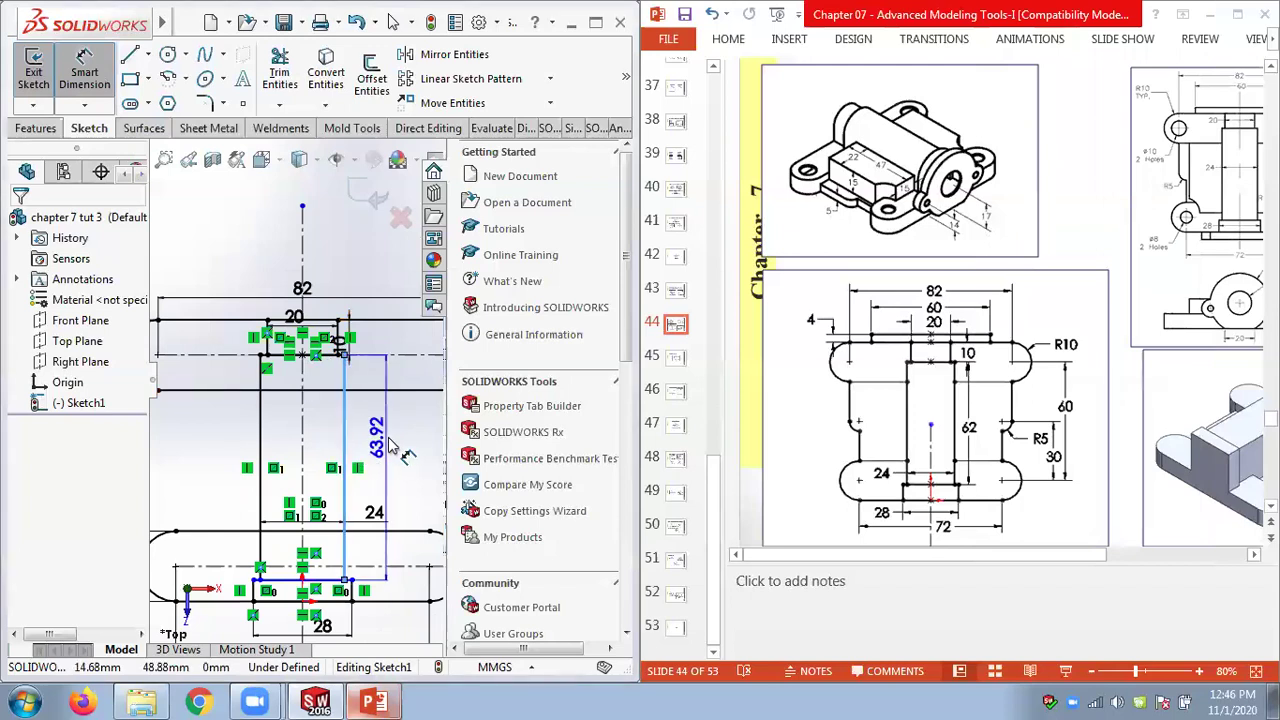
{"action": "left_click", "coordinate": [397, 447]}
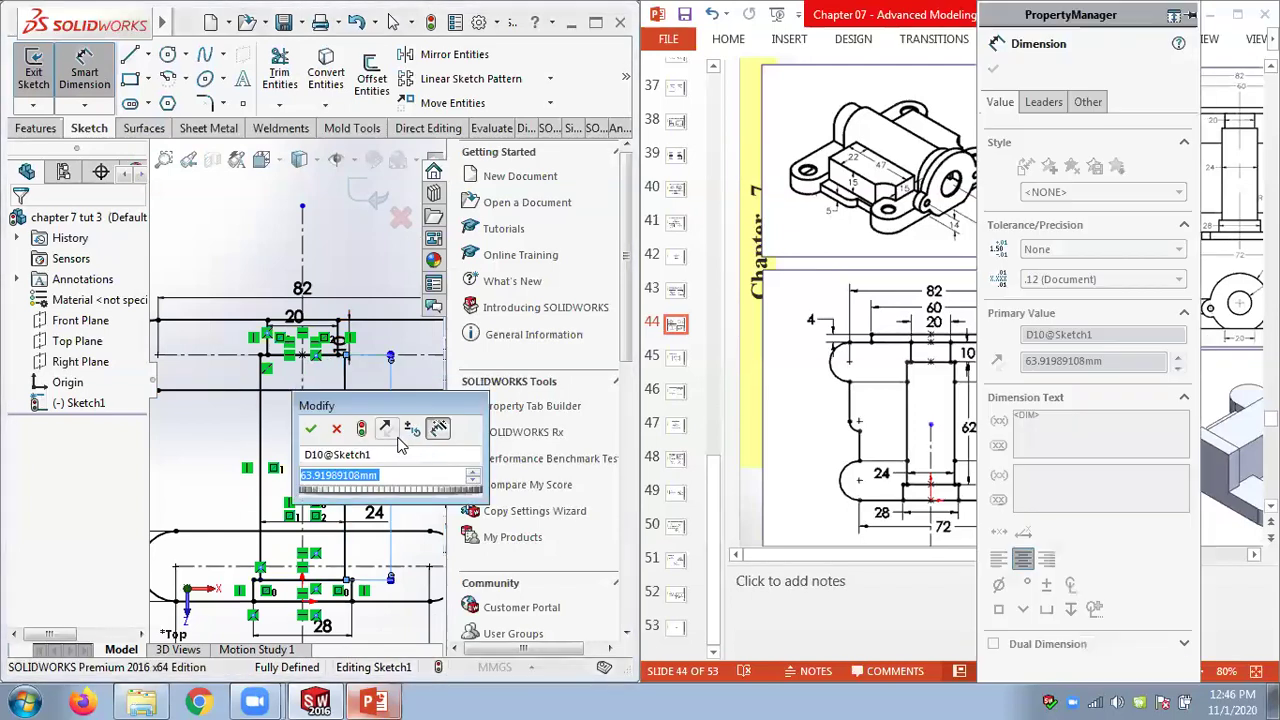
{"action": "type", "text": "62"}
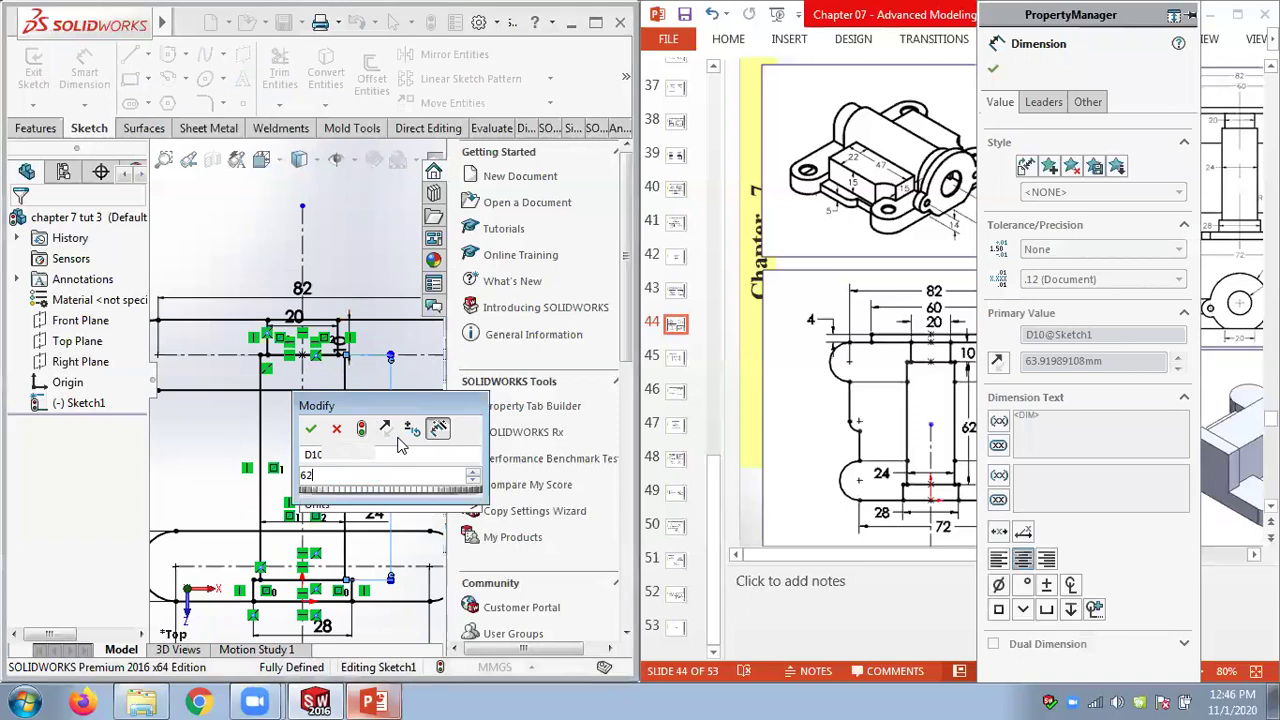
{"action": "key", "text": "Return"}
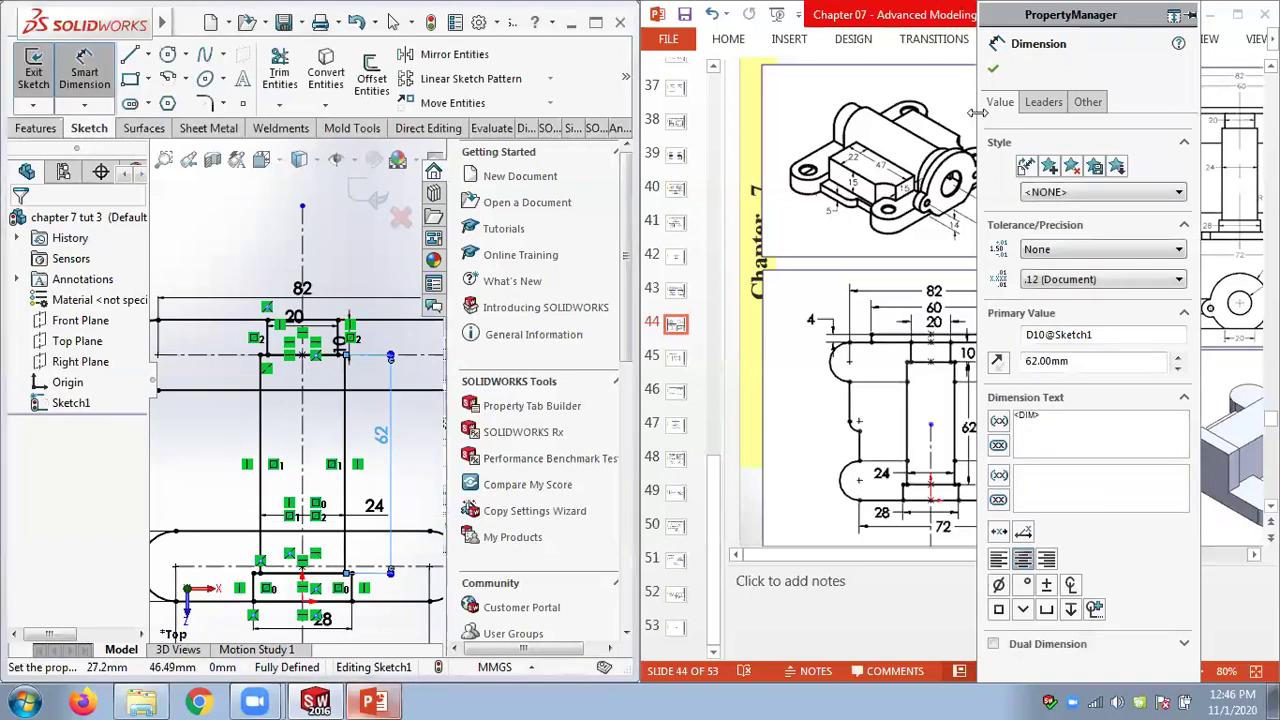
{"action": "left_click", "coordinate": [993, 68]}
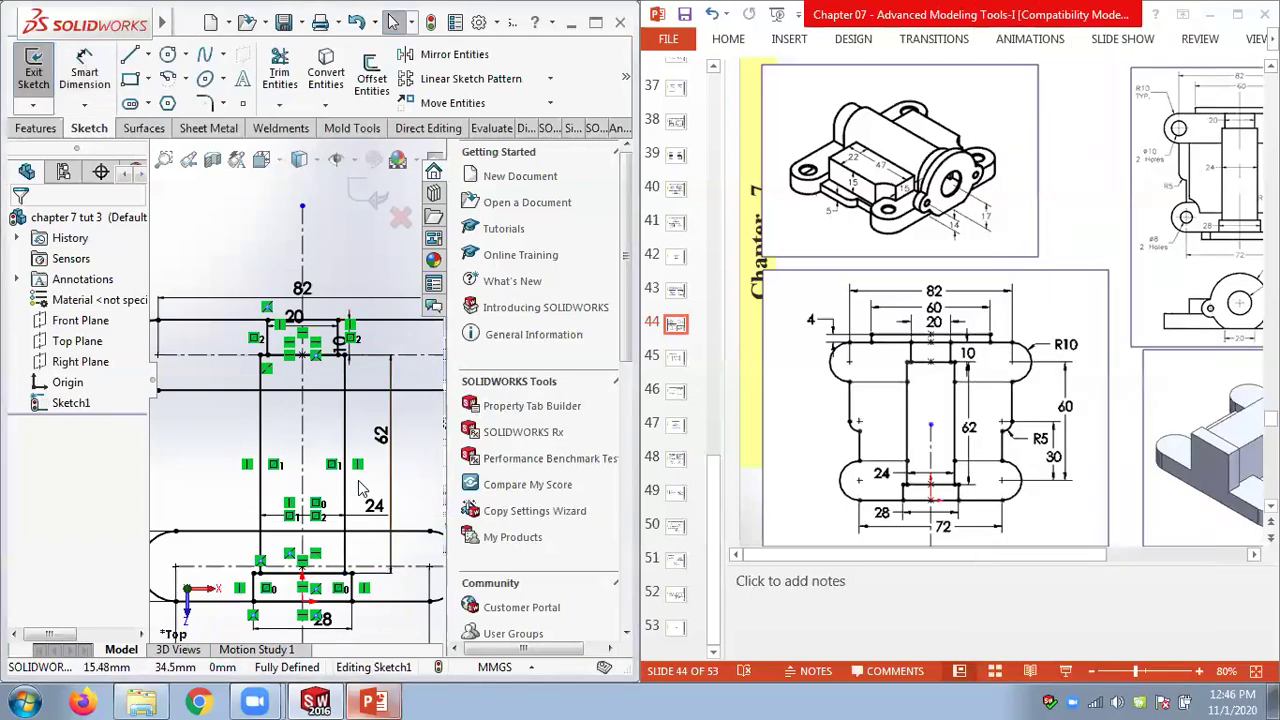
Sketch a stepped line joining the right ends of the two slots: about 20 mm down, a short horizontal jog inward, and about 19 mm down
{"action": "scroll", "coordinate": [367, 487], "scroll_direction": "up", "scroll_amount": 3}
{"action": "scroll", "coordinate": [289, 513], "scroll_direction": "down", "scroll_amount": 2}
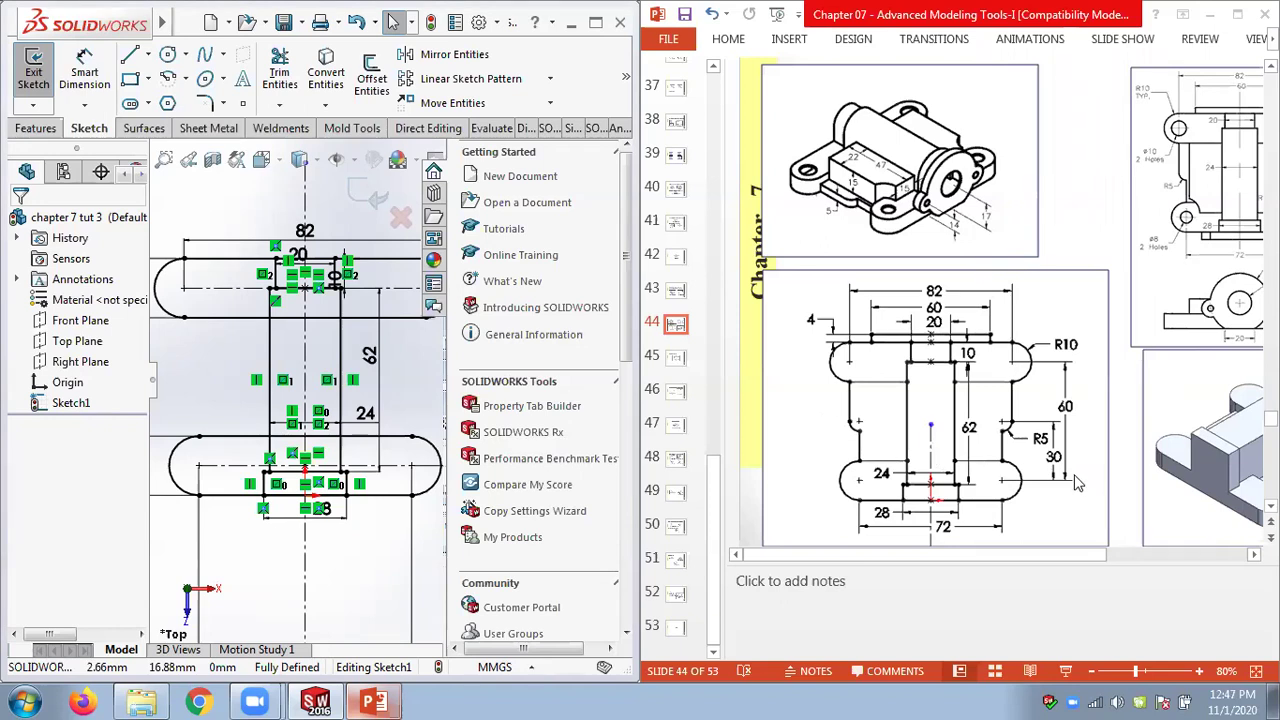
{"action": "scroll", "coordinate": [405, 376], "scroll_direction": "down", "scroll_amount": 3}
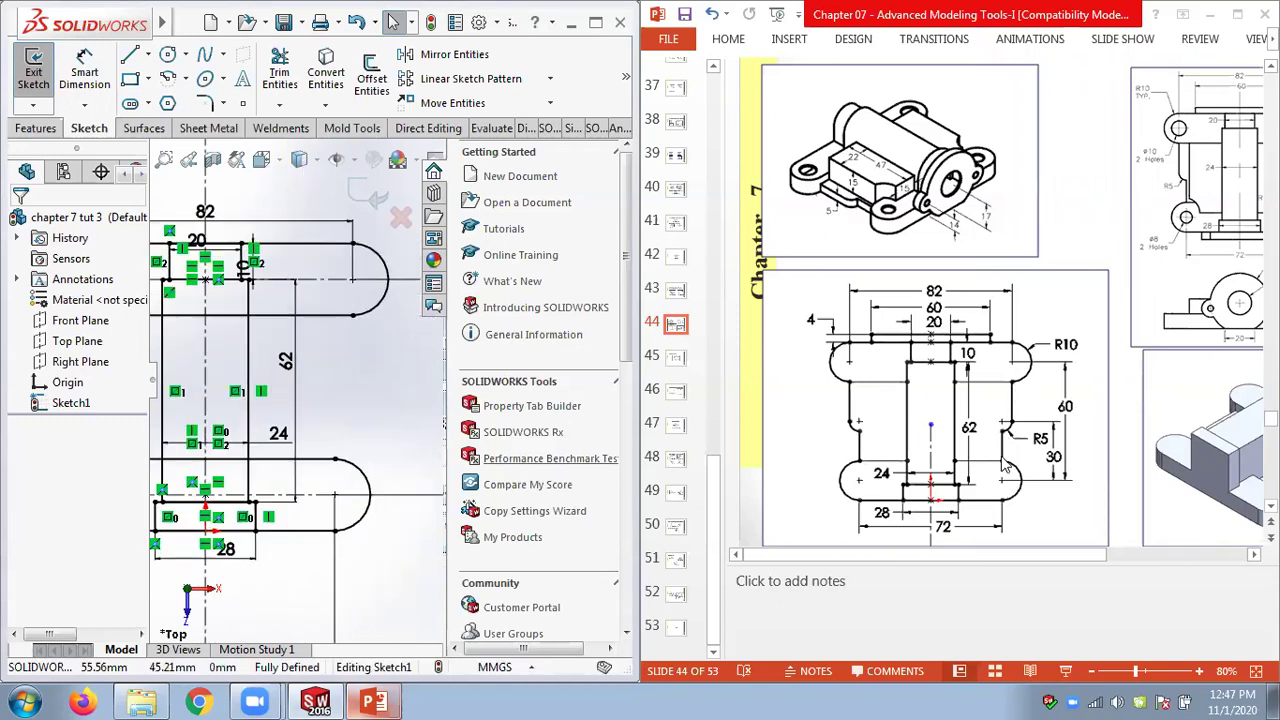
{"action": "left_click", "coordinate": [129, 54]}
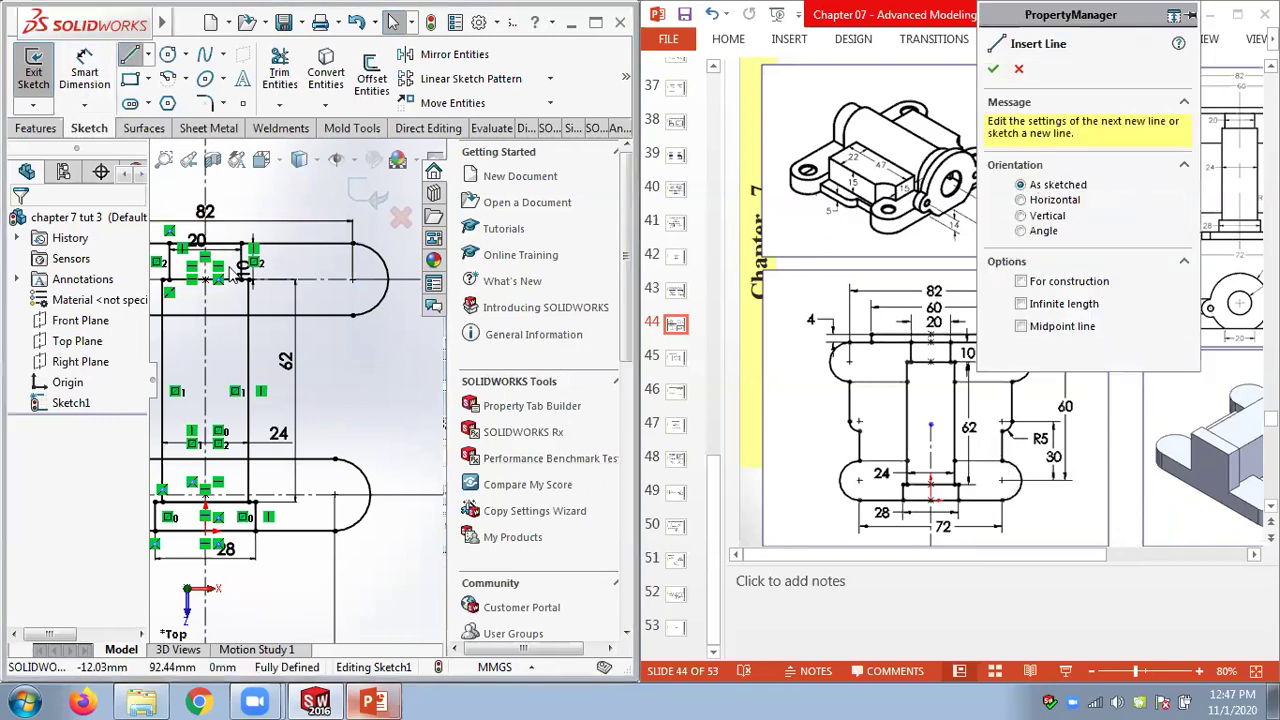
{"action": "left_click", "coordinate": [352, 316]}
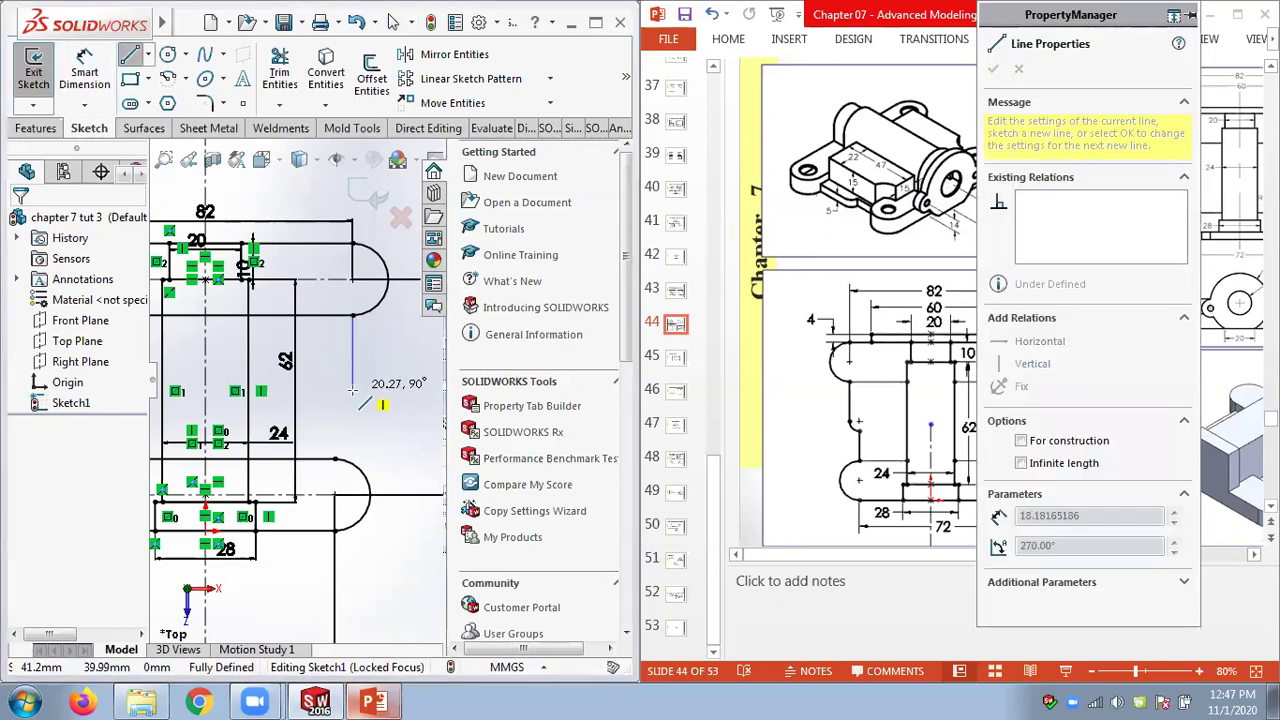
{"action": "left_click", "coordinate": [352, 388]}
{"action": "left_click", "coordinate": [335, 388]}
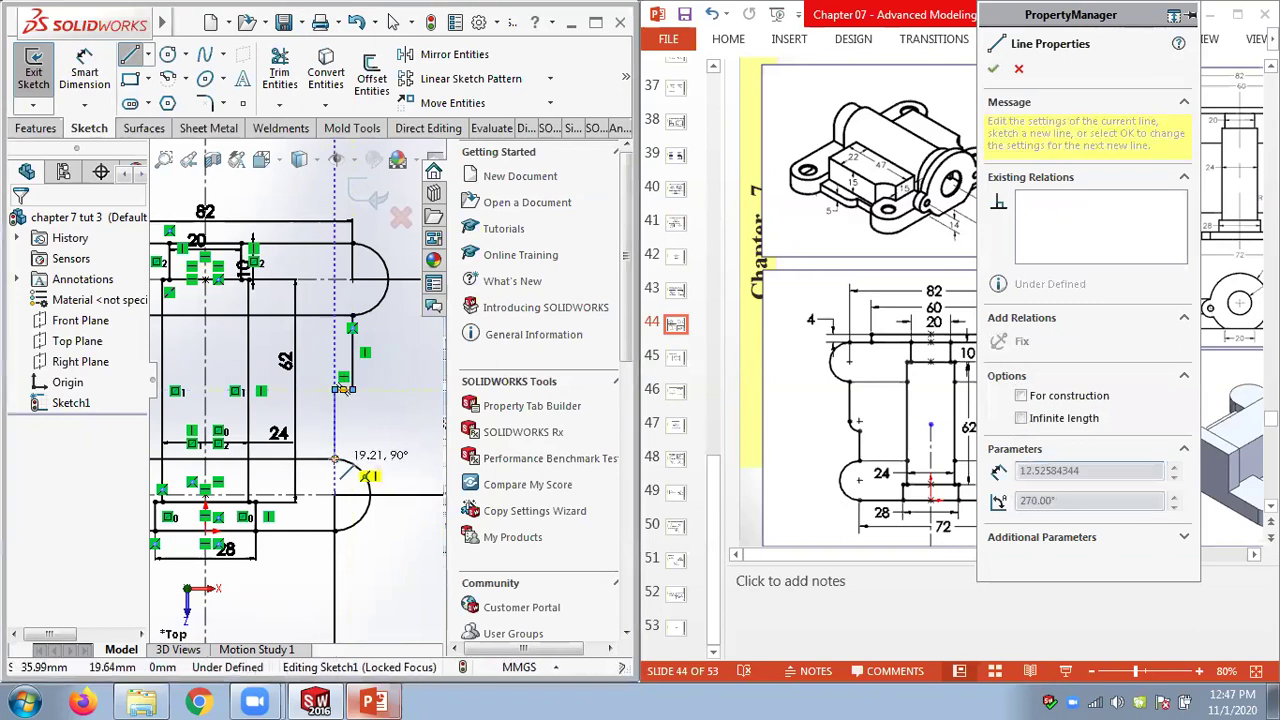
{"action": "left_click", "coordinate": [335, 470]}
{"action": "key", "text": "Escape"}
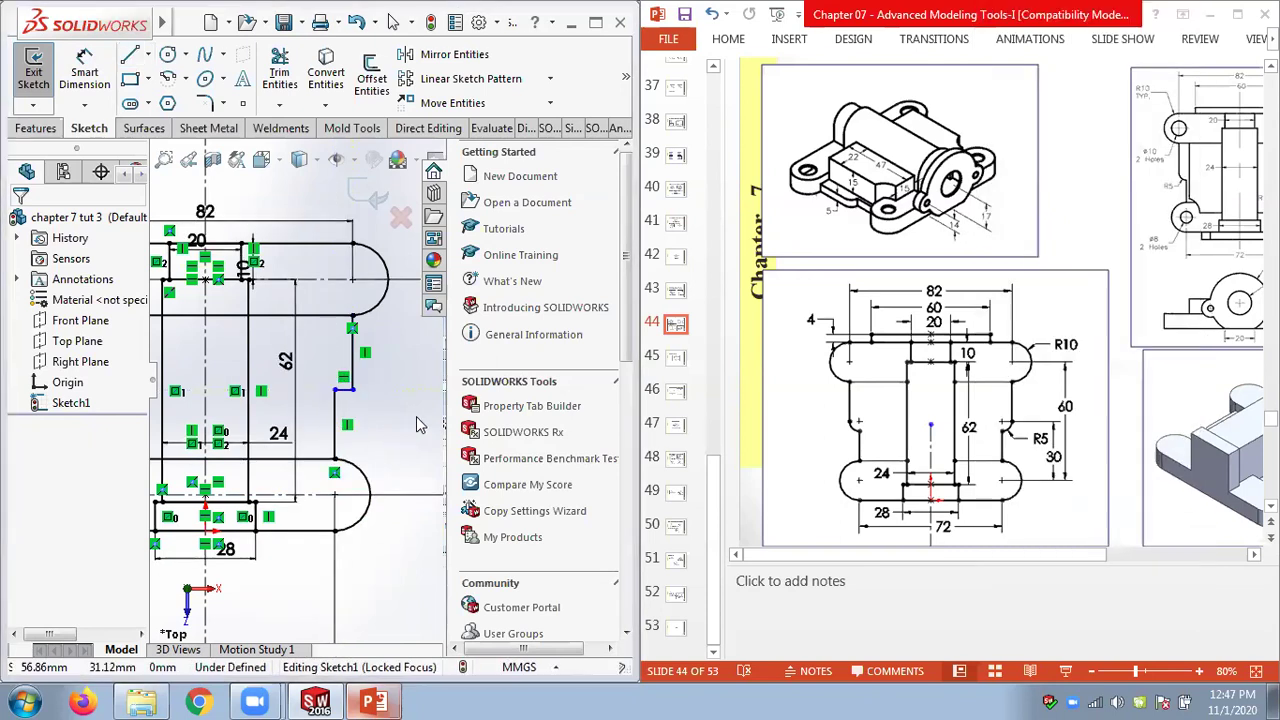
Try a 5 mm sketch fillet on the side profile's horizontal jog, with dimensioning of each fillet turned on
{"action": "scroll", "coordinate": [380, 398], "scroll_direction": "down", "scroll_amount": 2}
{"action": "scroll", "coordinate": [375, 392], "scroll_direction": "down", "scroll_amount": 1}
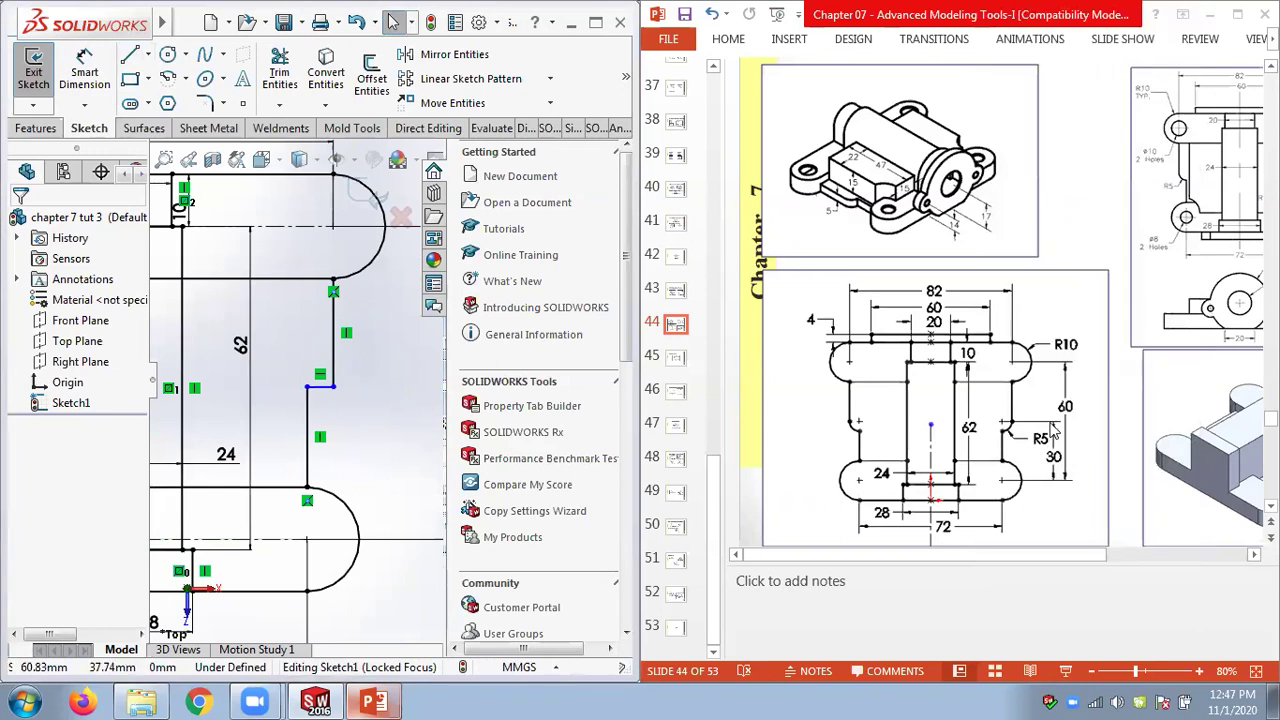
{"action": "scroll", "coordinate": [336, 410], "scroll_direction": "down", "scroll_amount": 1}
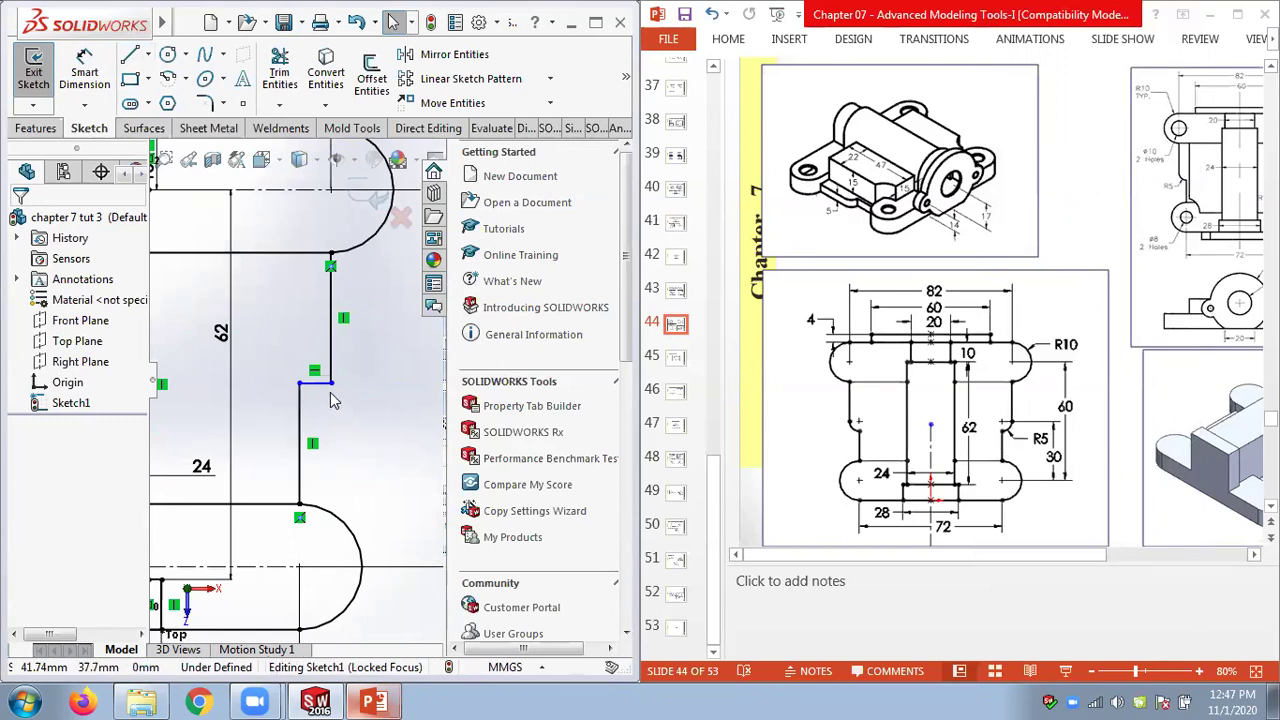
{"action": "left_click", "coordinate": [216, 106]}
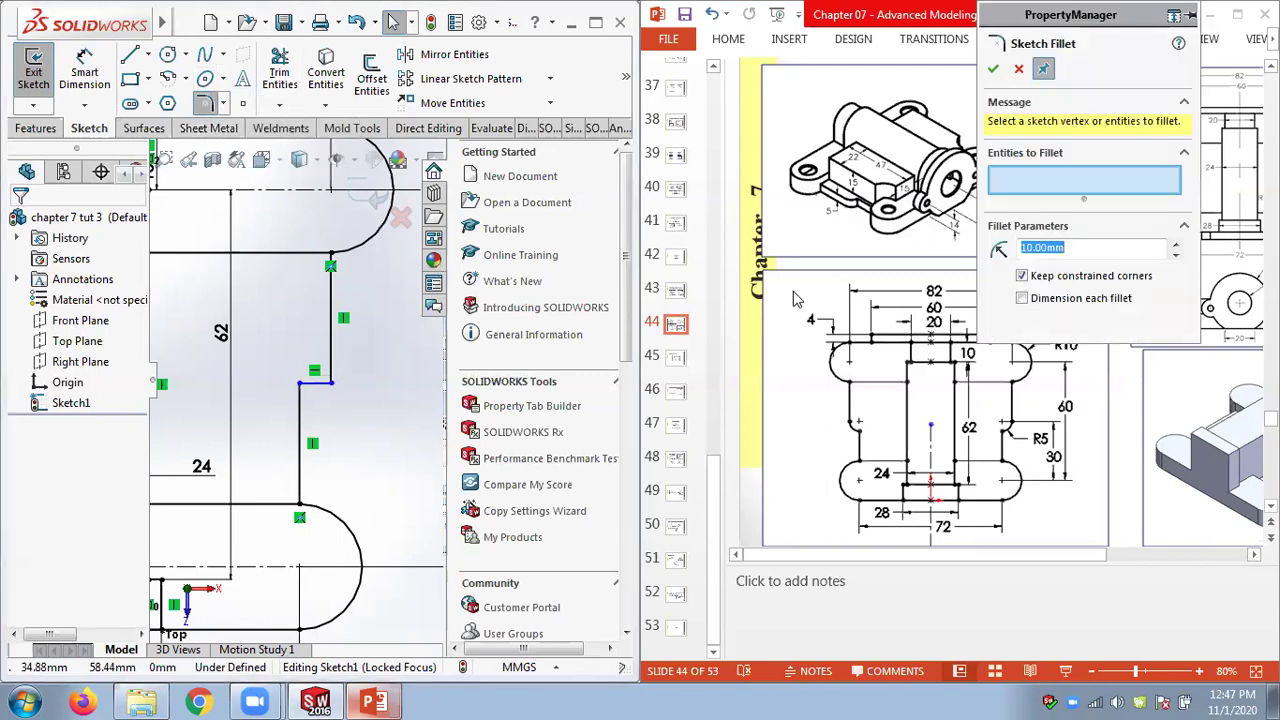
{"action": "type", "text": "5"}
{"action": "key", "text": "Return"}
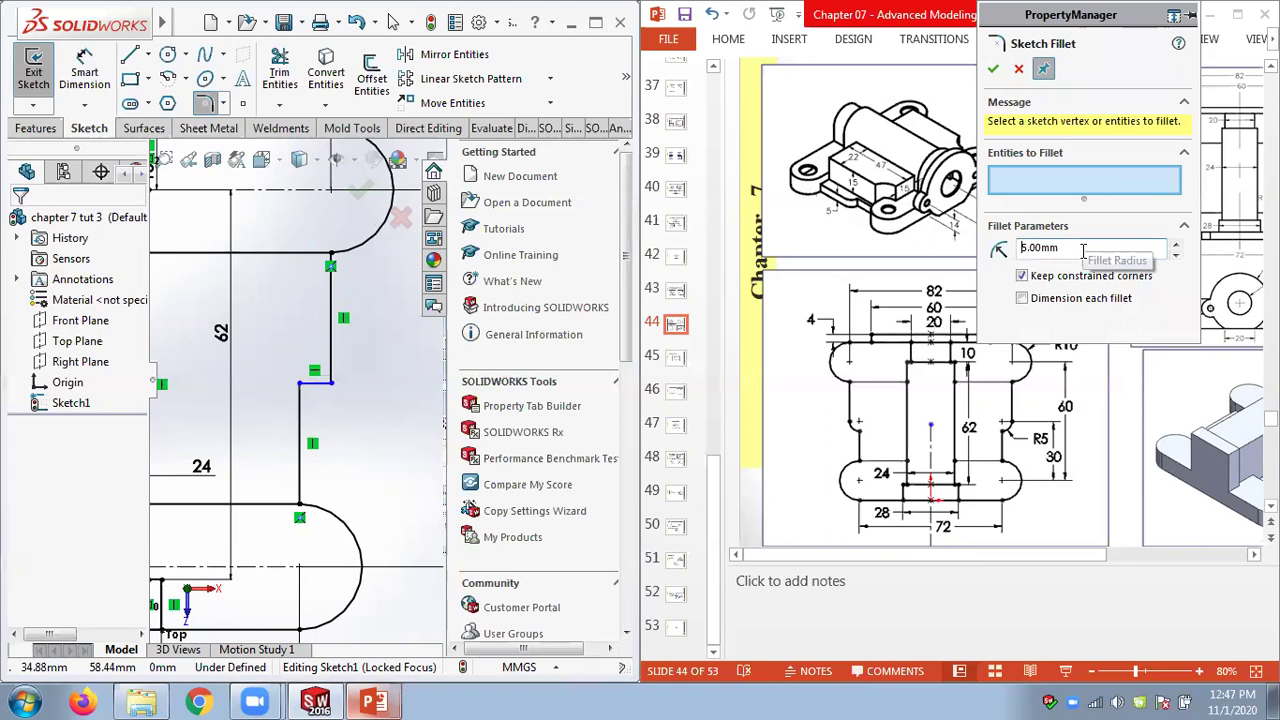
{"action": "left_click", "coordinate": [1022, 299]}
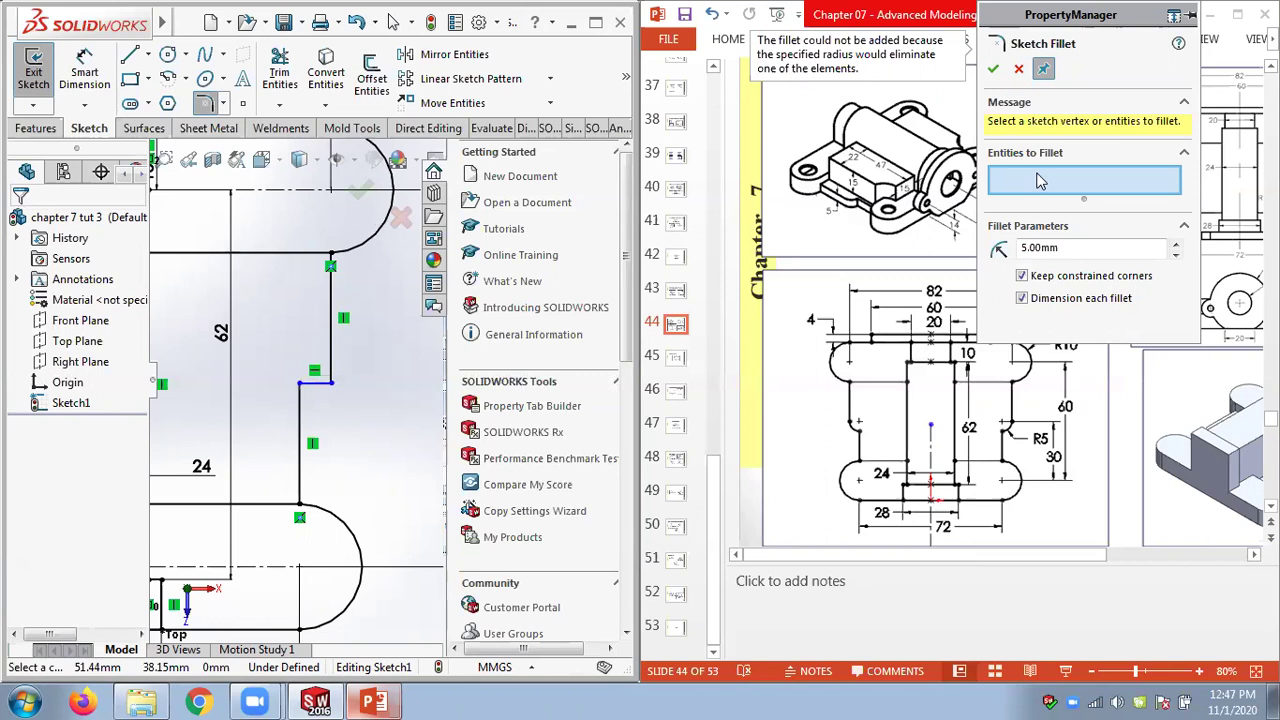
{"action": "left_click", "coordinate": [1030, 352]}
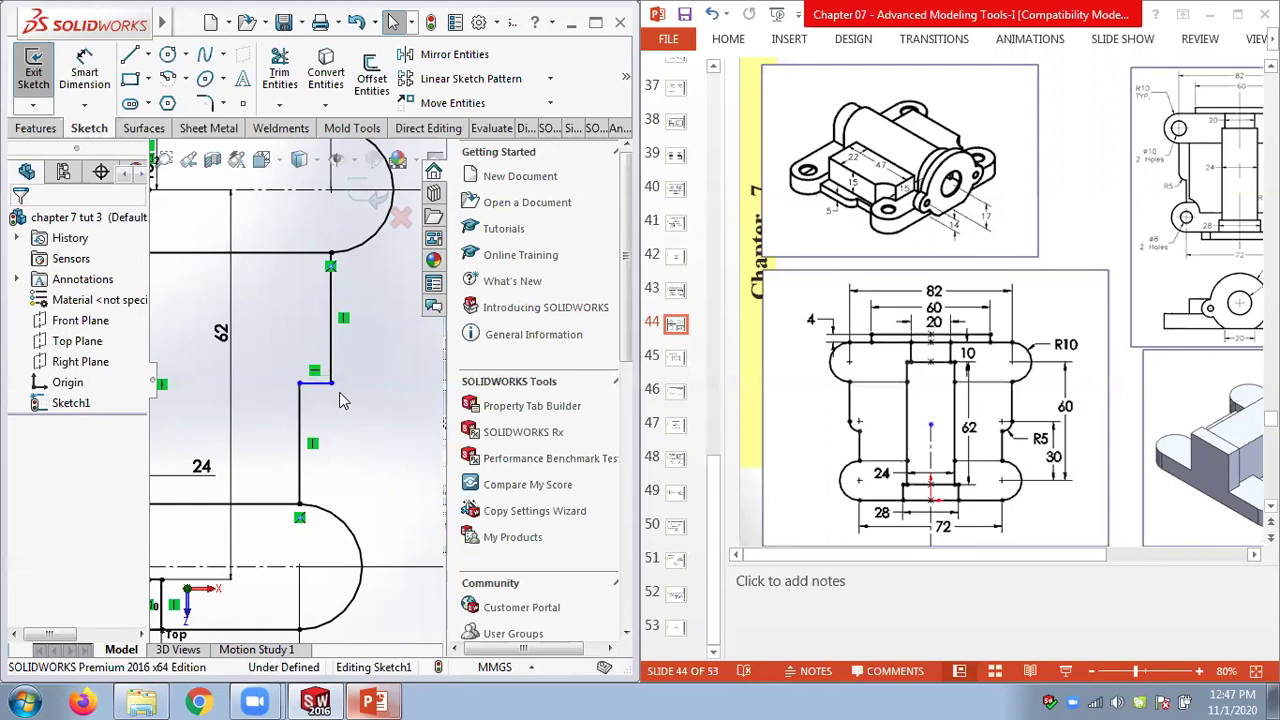
{"action": "scroll", "coordinate": [290, 390], "scroll_direction": "up", "scroll_amount": 2}
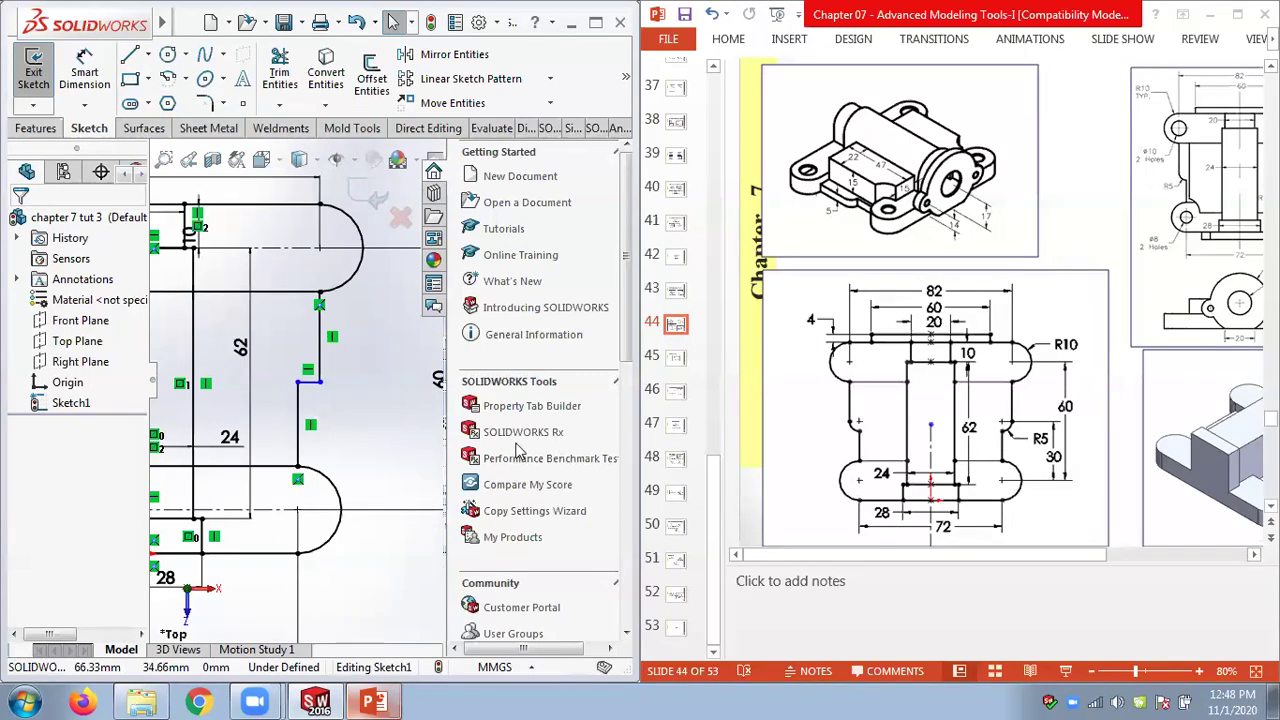
Fillet the outer corner between the upper vertical line and the horizontal jog with a 2 mm radius
{"action": "scroll", "coordinate": [309, 403], "scroll_direction": "down", "scroll_amount": 3}
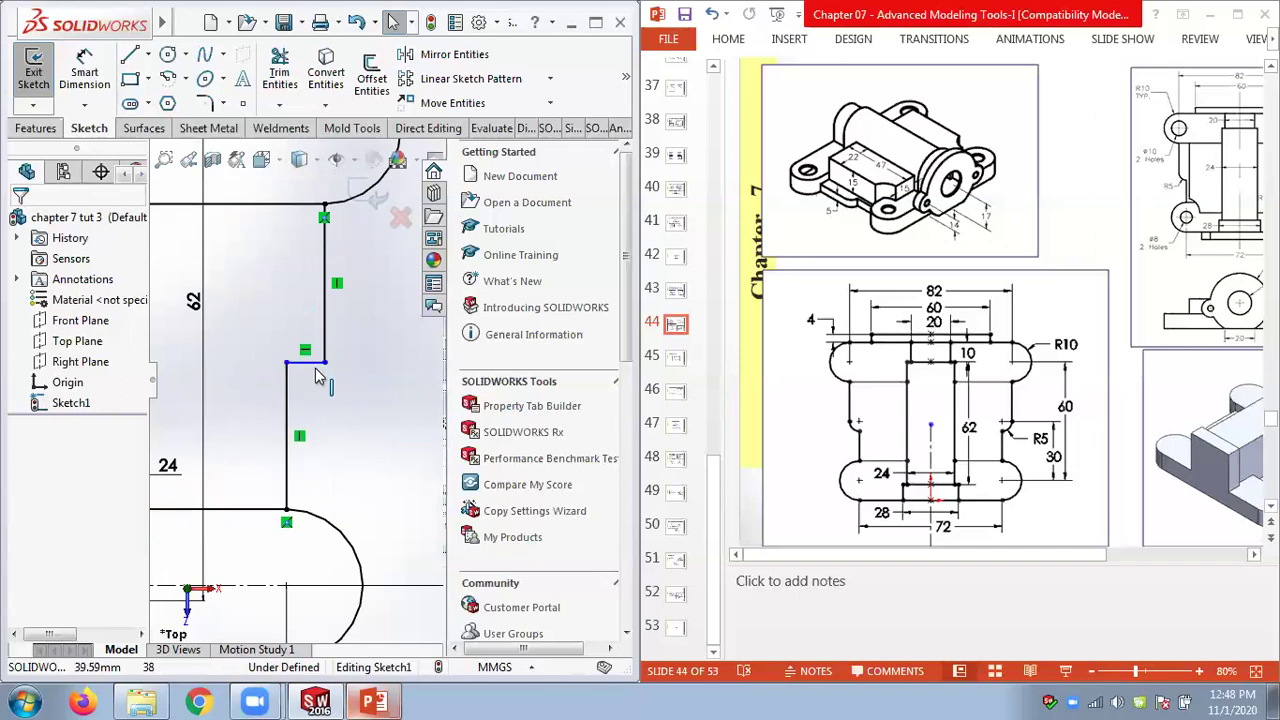
{"action": "left_click", "coordinate": [223, 103]}
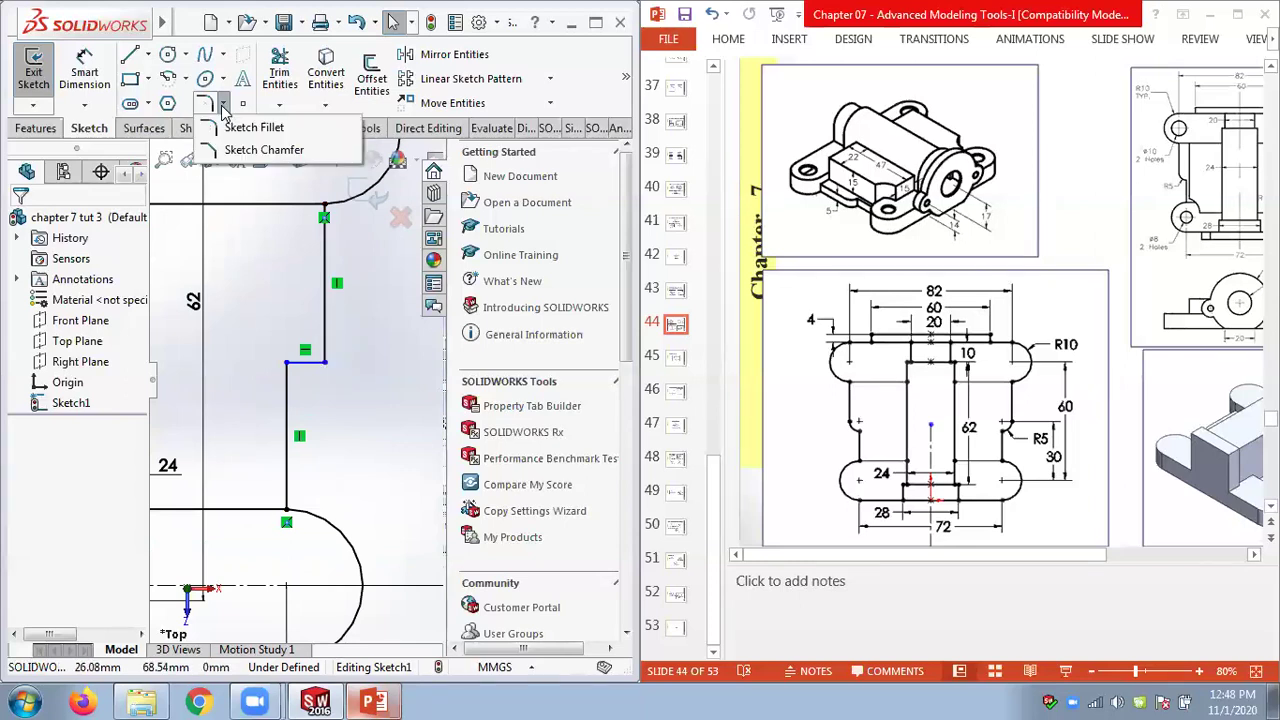
{"action": "left_click", "coordinate": [242, 126]}
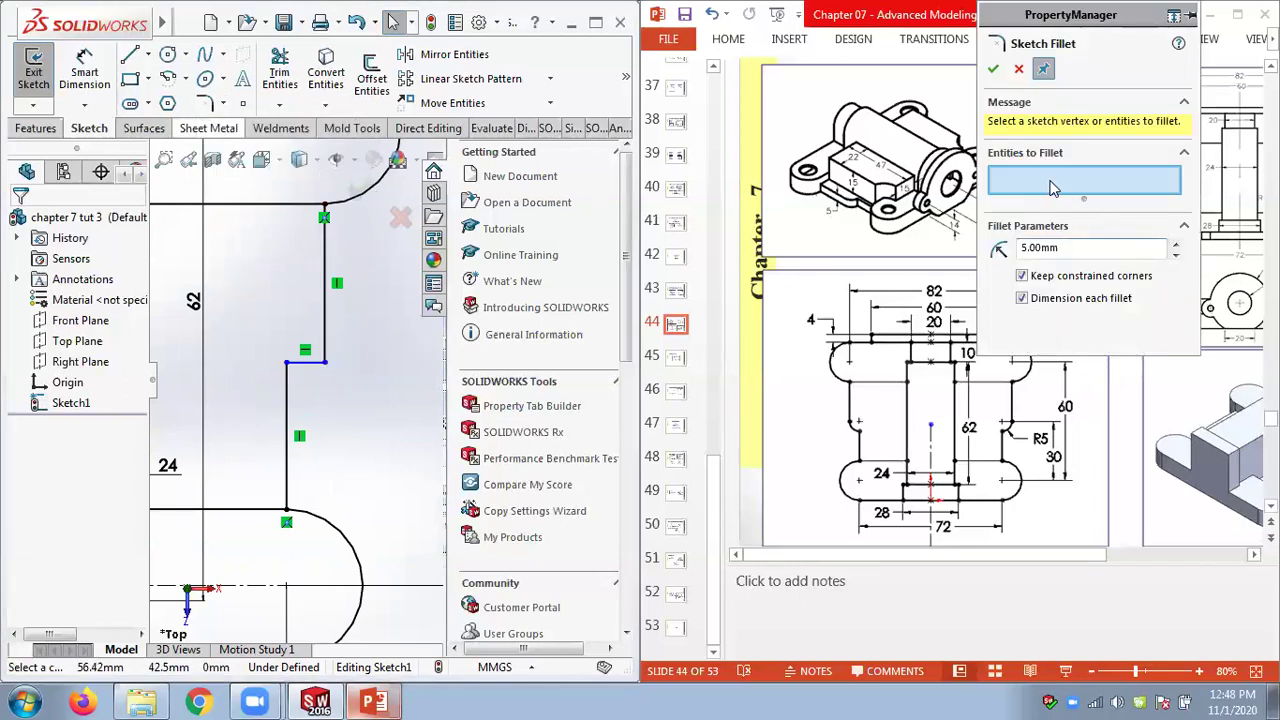
{"action": "left_click", "coordinate": [319, 364]}
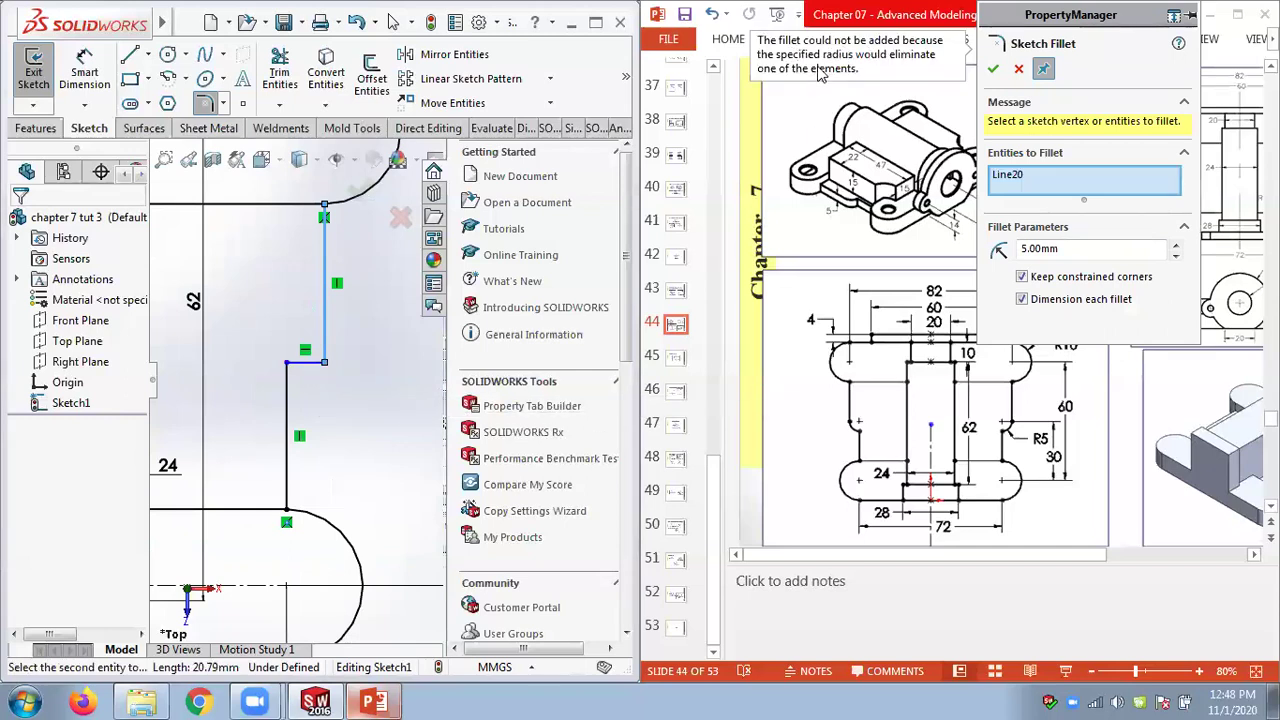
{"action": "left_click_drag", "start_coordinate": [1066, 248], "coordinate": [984, 233]}
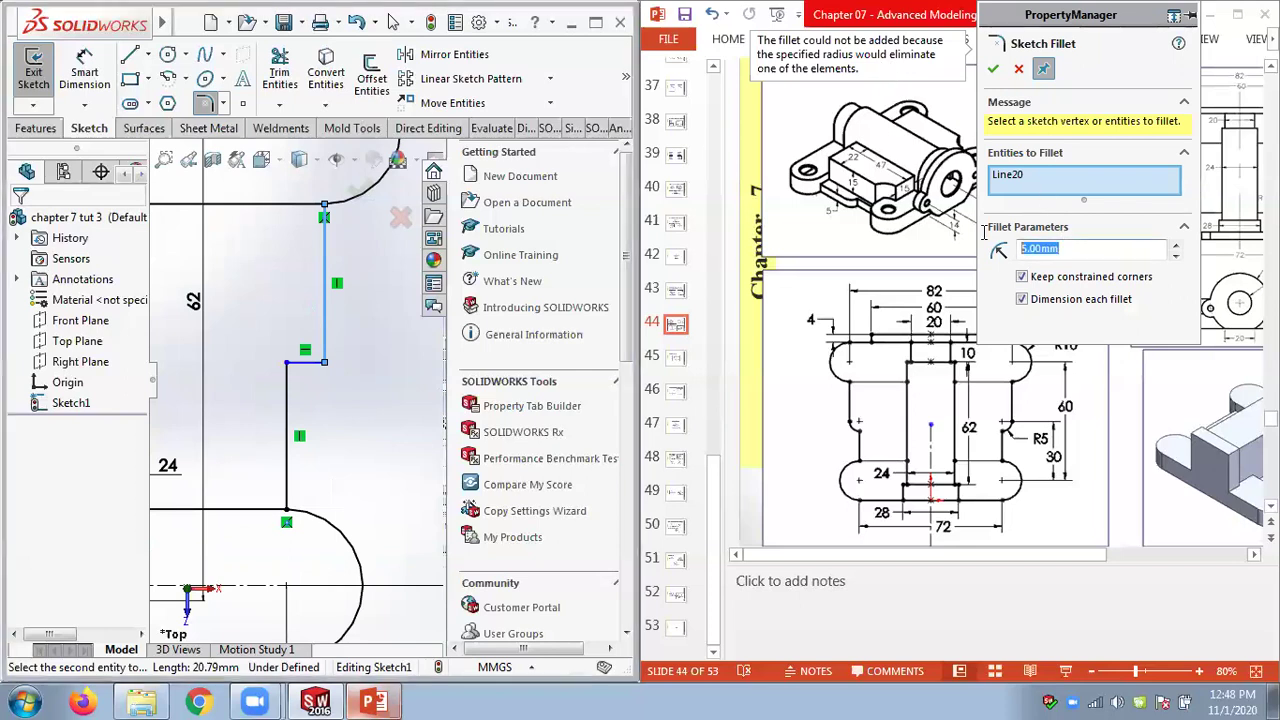
{"action": "type", "text": "2"}
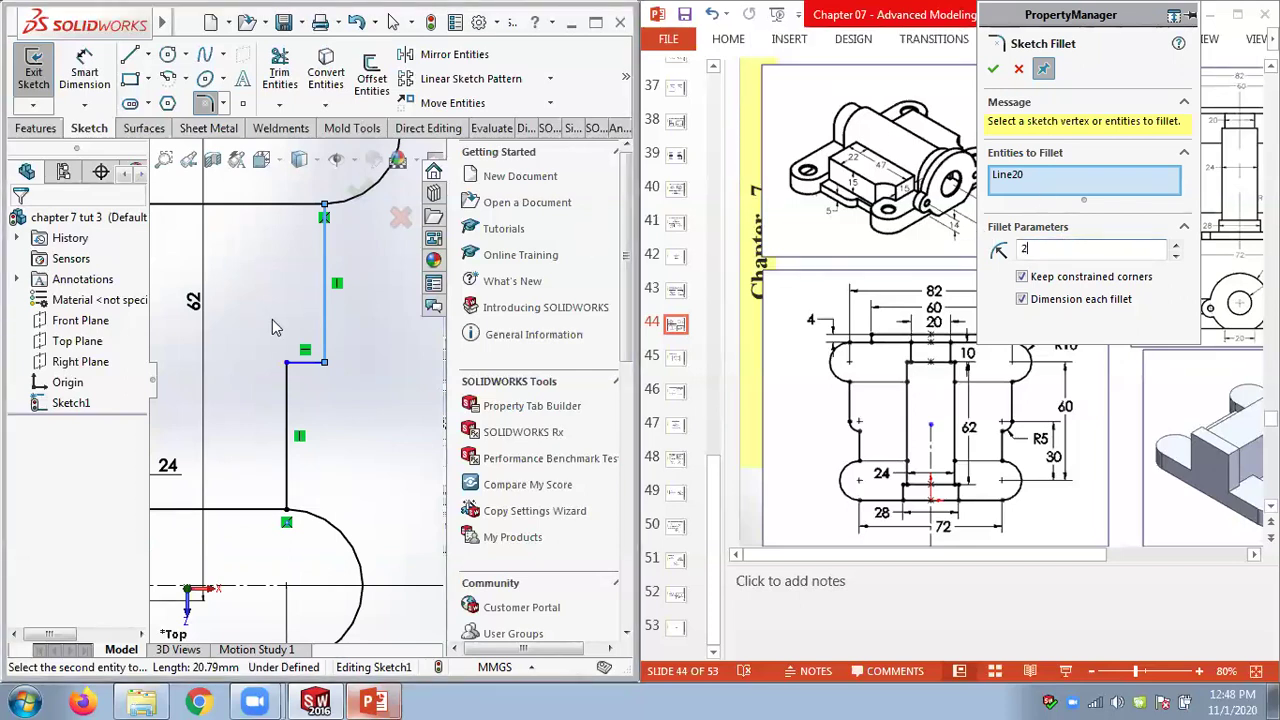
{"action": "right_click", "coordinate": [1036, 179]}
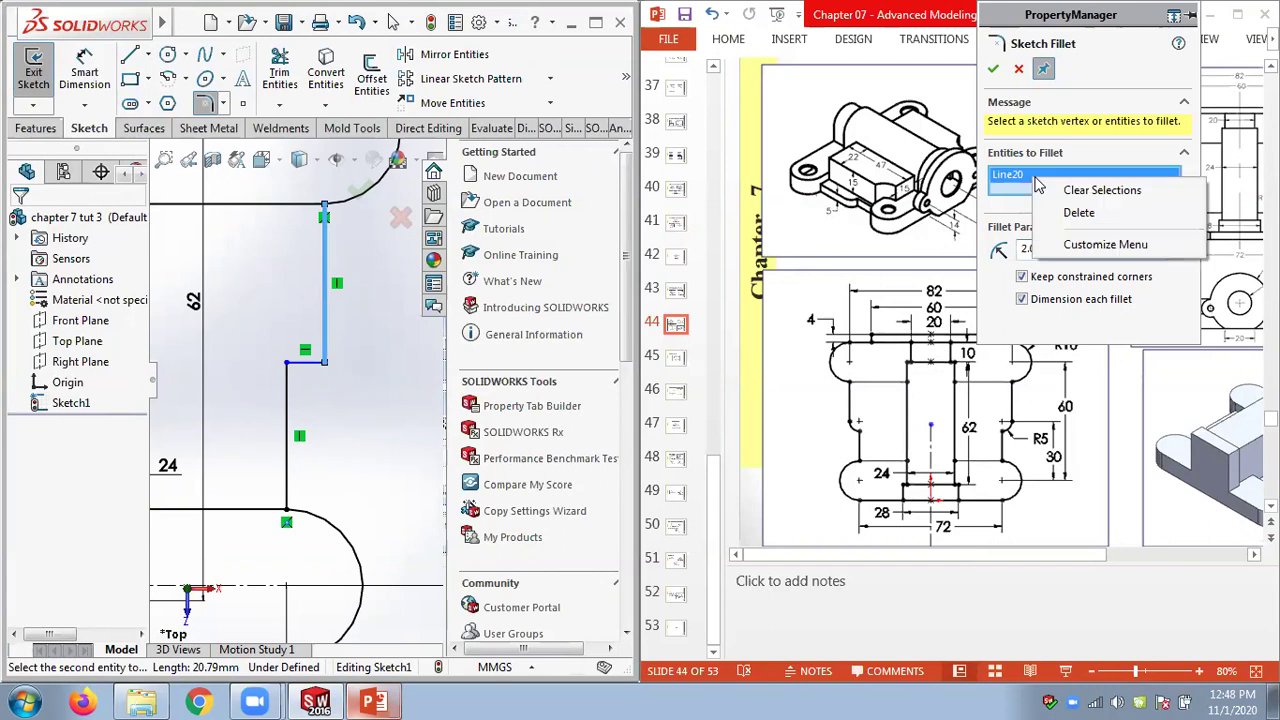
{"action": "left_click", "coordinate": [1042, 189]}
{"action": "left_click", "coordinate": [325, 362]}
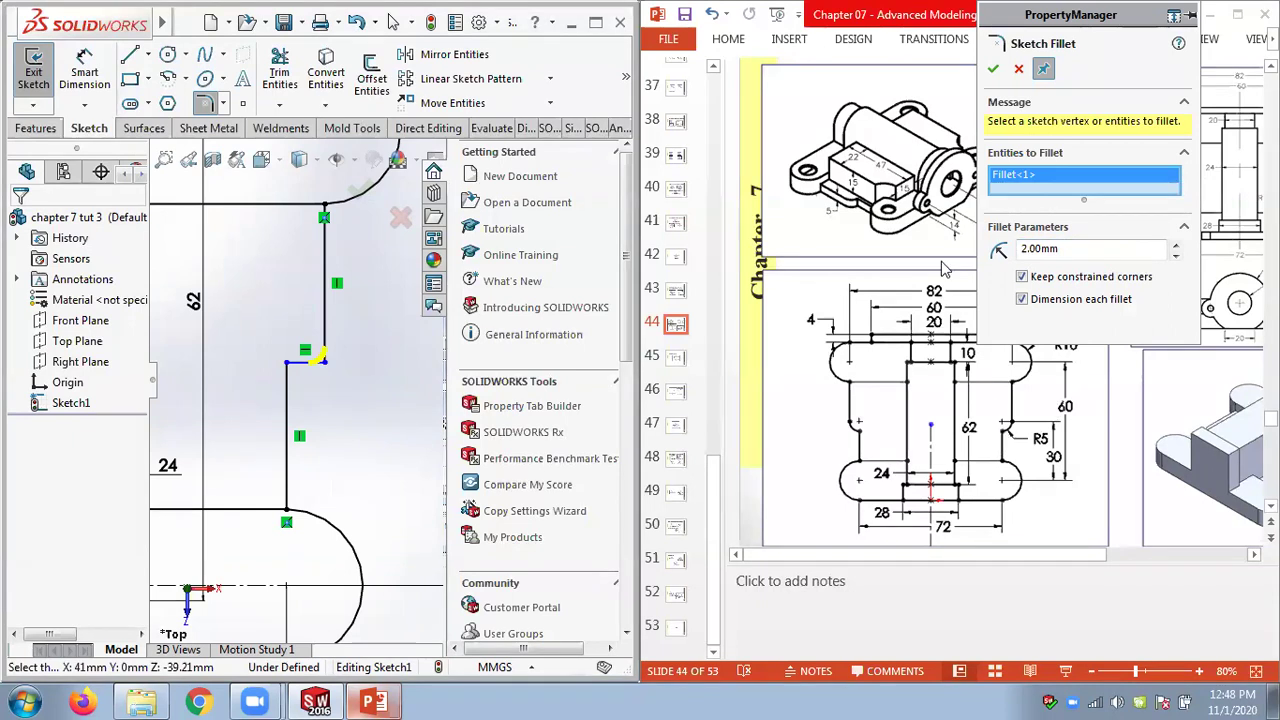
{"action": "left_click", "coordinate": [993, 70]}
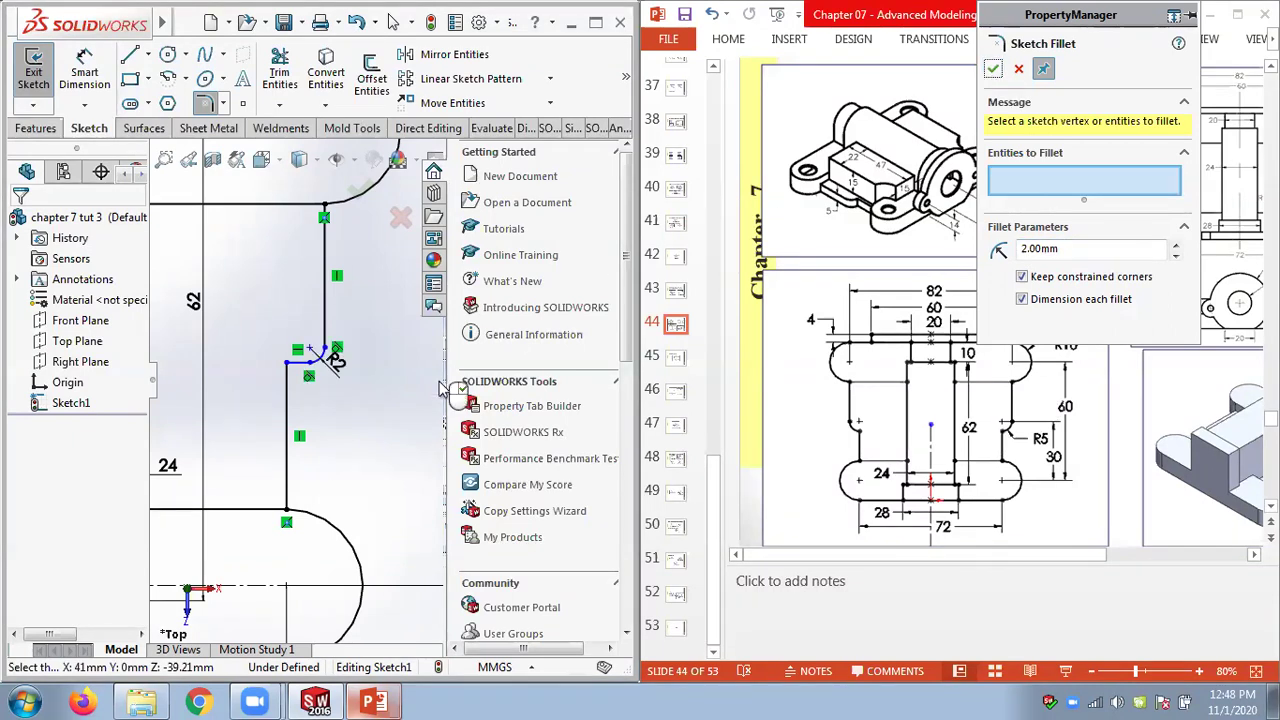
Leave the Sketch Fillet command and delete the remaining short horizontal line of the jog
{"action": "scroll", "coordinate": [300, 390], "scroll_direction": "up", "scroll_amount": 1}
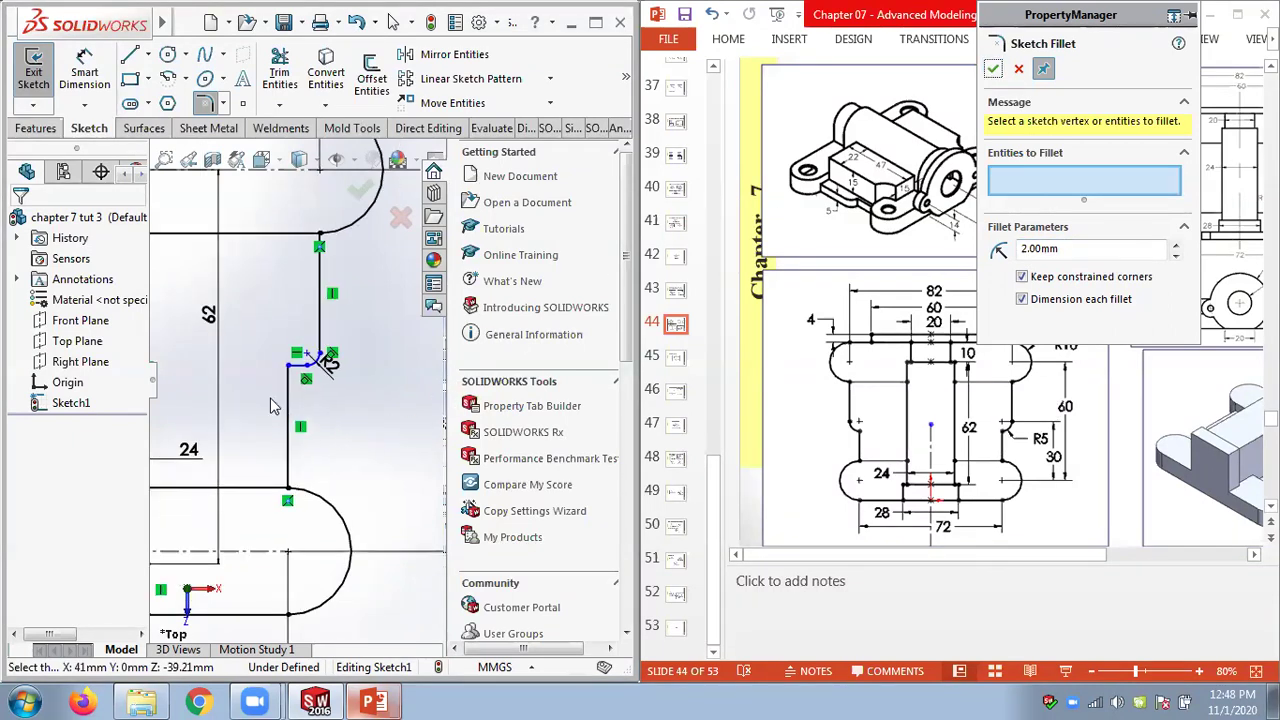
{"action": "scroll", "coordinate": [270, 400], "scroll_direction": "down", "scroll_amount": 2}
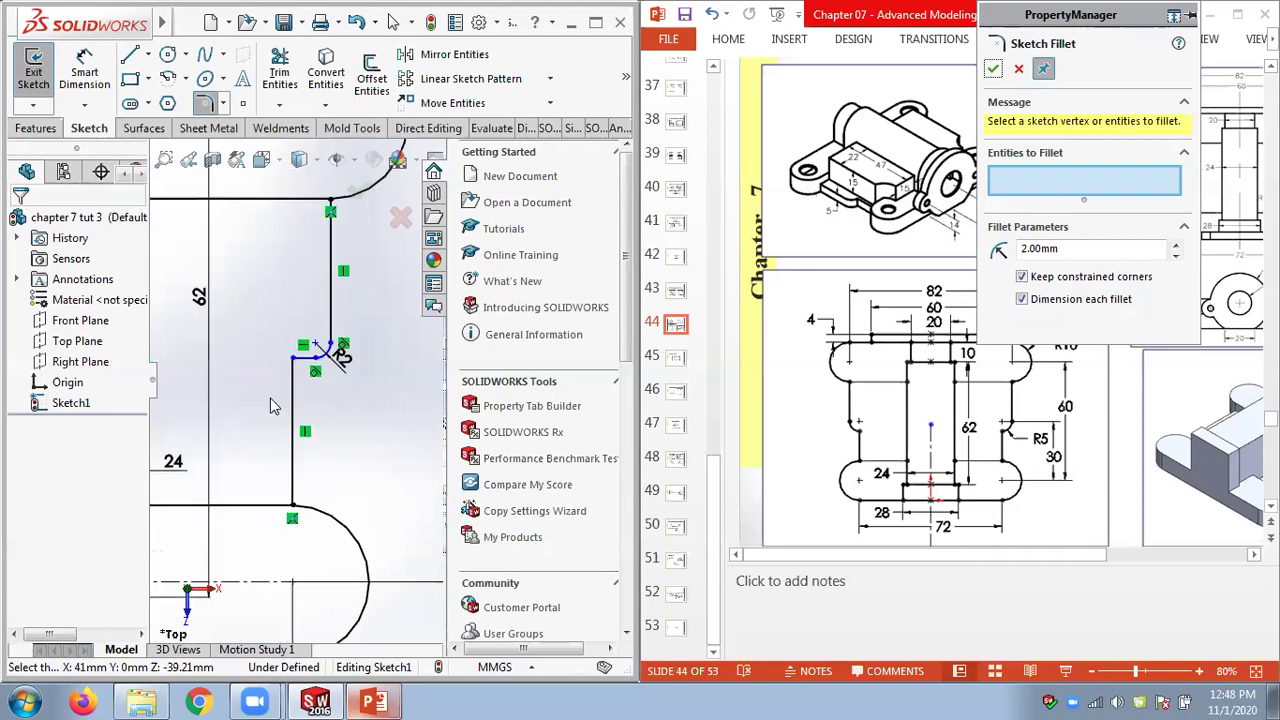
{"action": "left_click", "coordinate": [314, 349]}
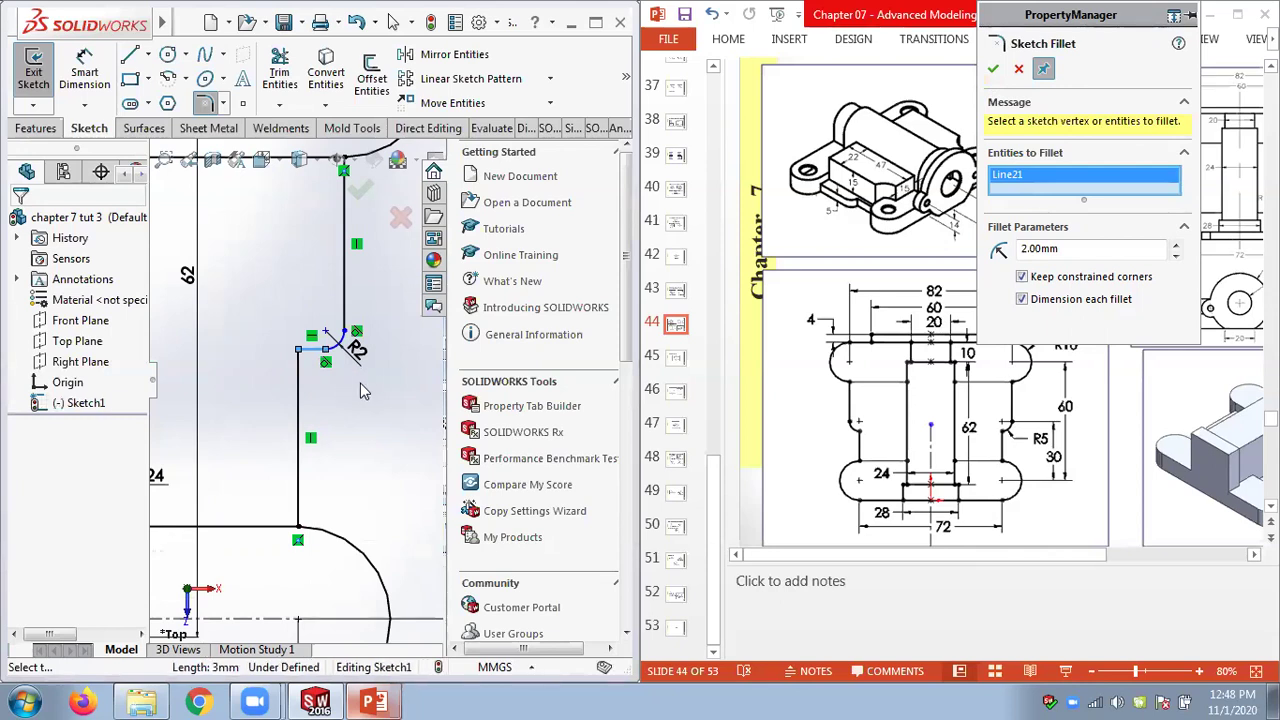
{"action": "left_click", "coordinate": [993, 68]}
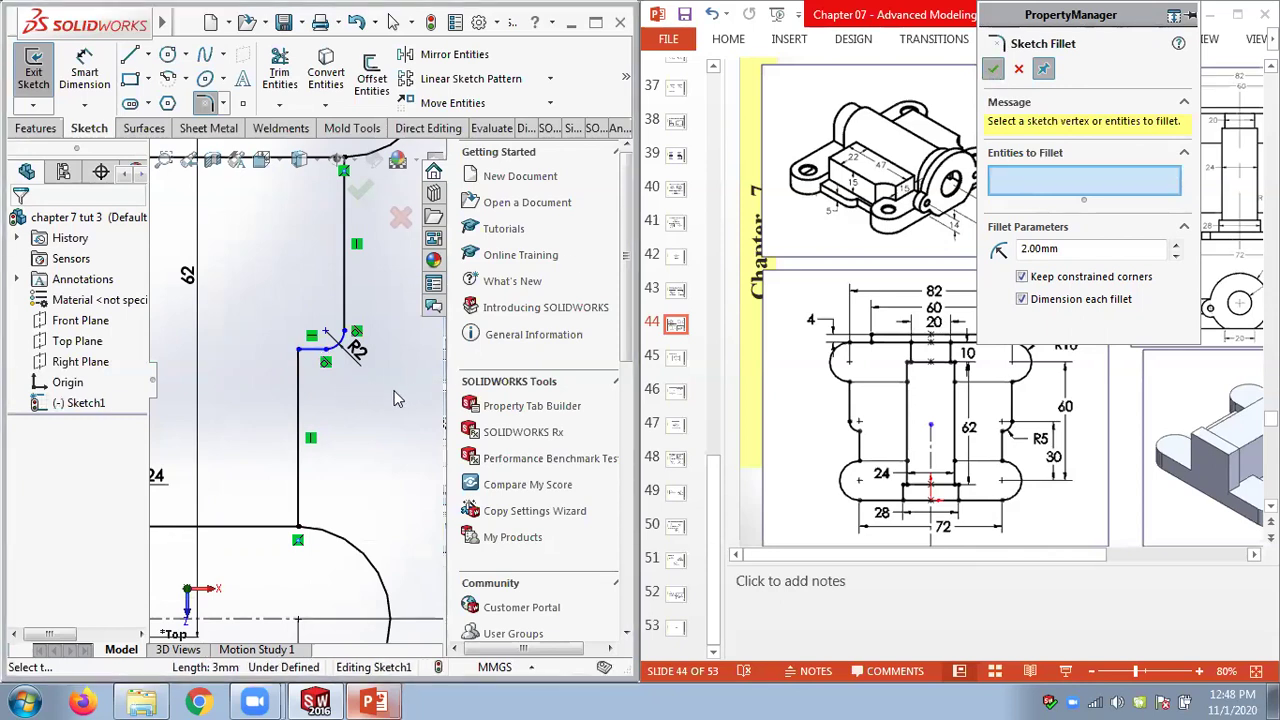
{"action": "left_click", "coordinate": [995, 67]}
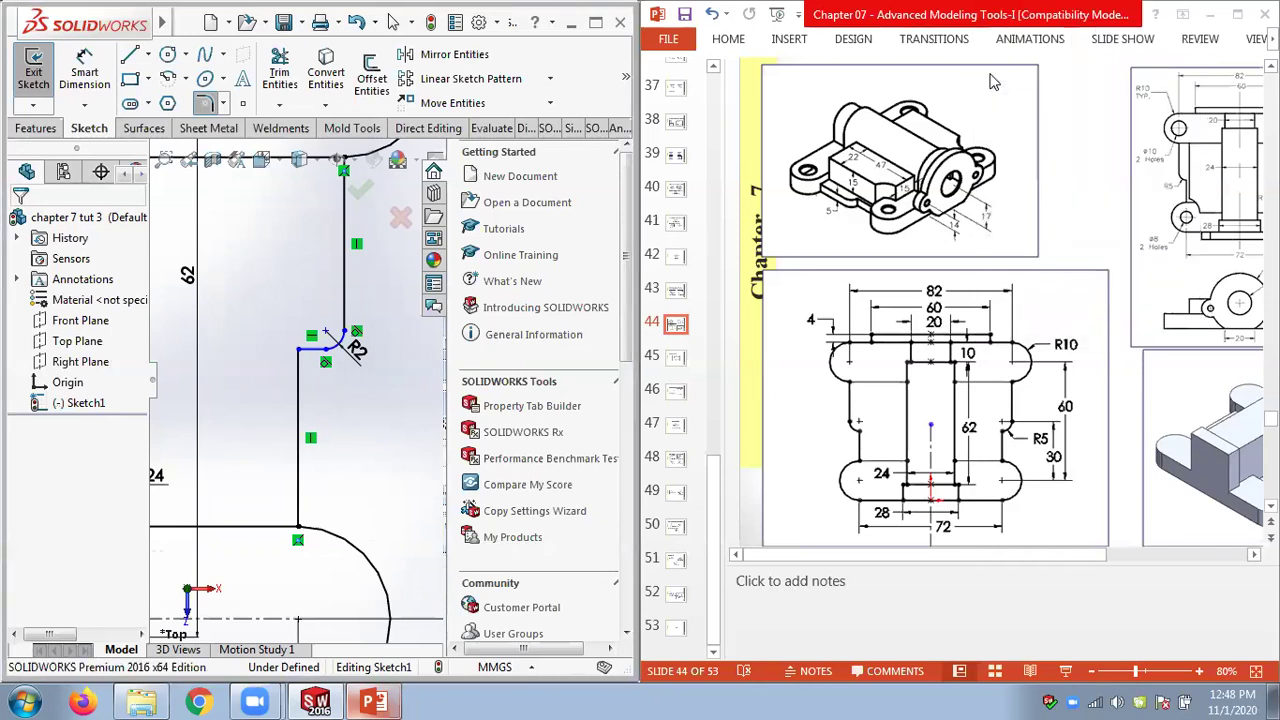
{"action": "left_click", "coordinate": [339, 373]}
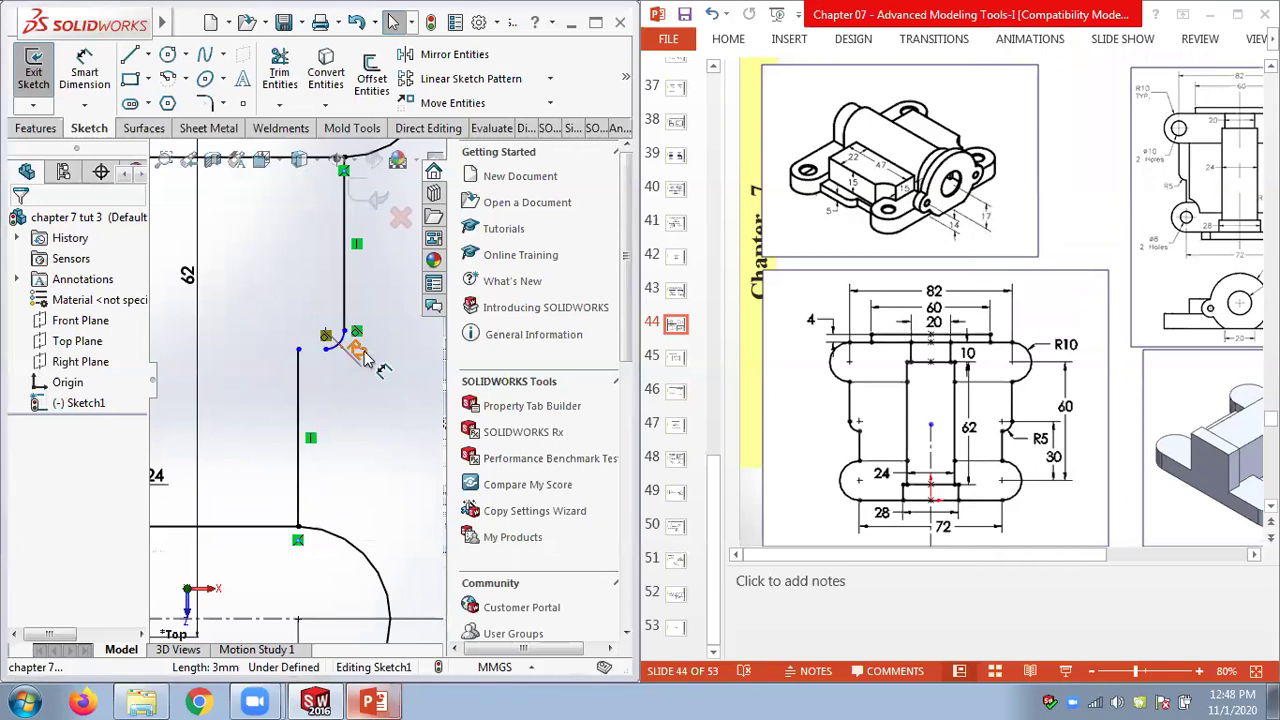
Set the fillet arc's radius dimension on the side profile to 5 mm
{"action": "double_click", "coordinate": [358, 352]}
{"action": "type", "text": "5"}
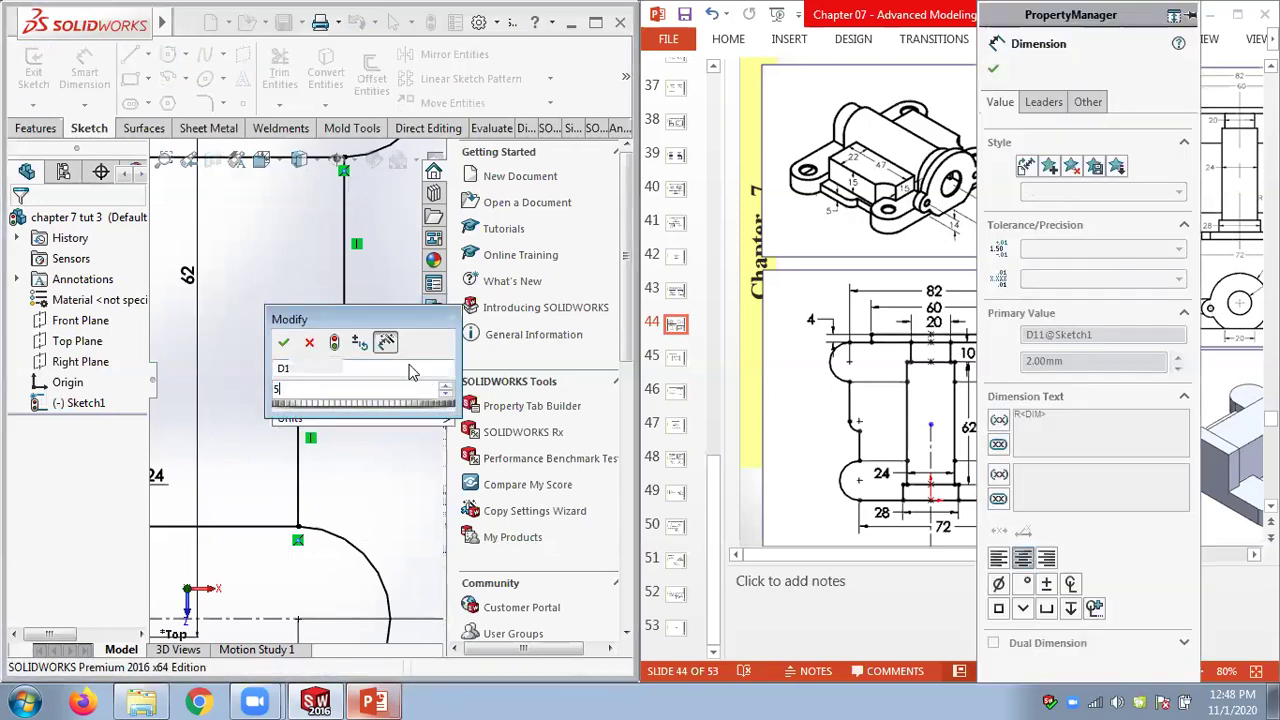
{"action": "key", "text": "Return"}
{"action": "left_click", "coordinate": [360, 432]}
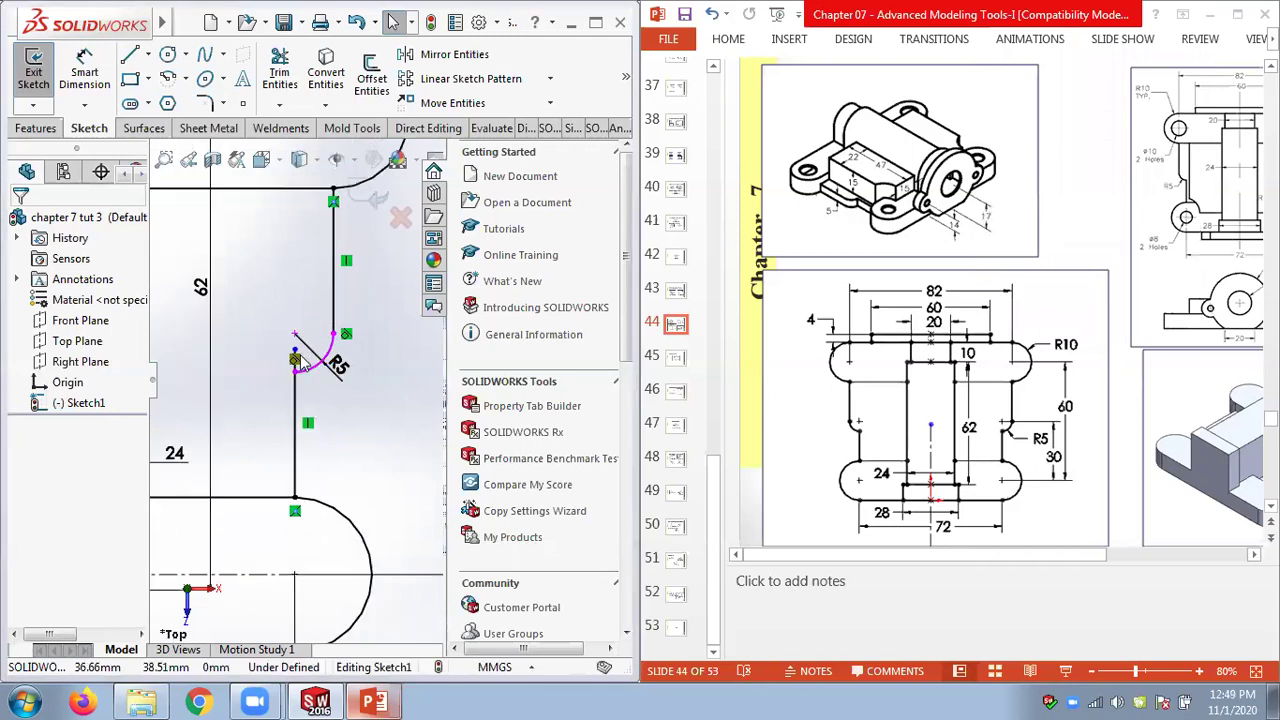
Trim the part of the lower vertical line that extends above the fillet arc's end, using Trim to closest
{"action": "left_click", "coordinate": [279, 104]}
{"action": "left_click", "coordinate": [291, 128]}
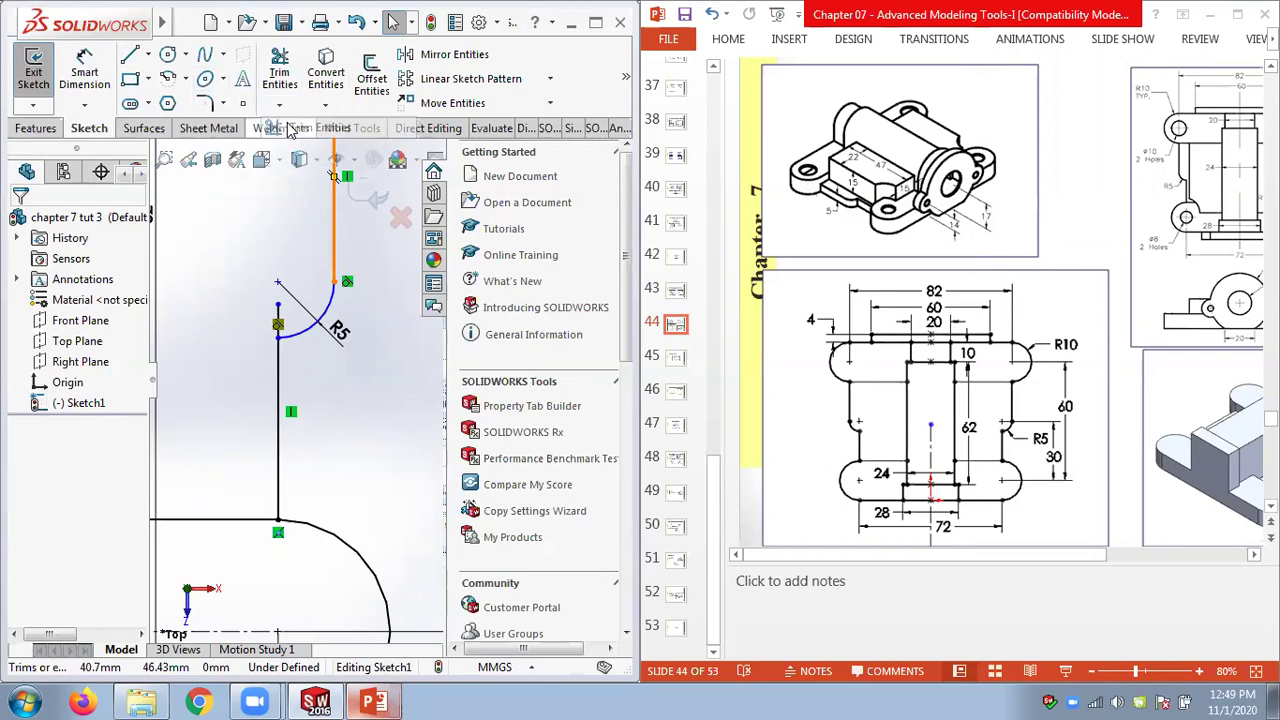
{"action": "left_click", "coordinate": [278, 315]}
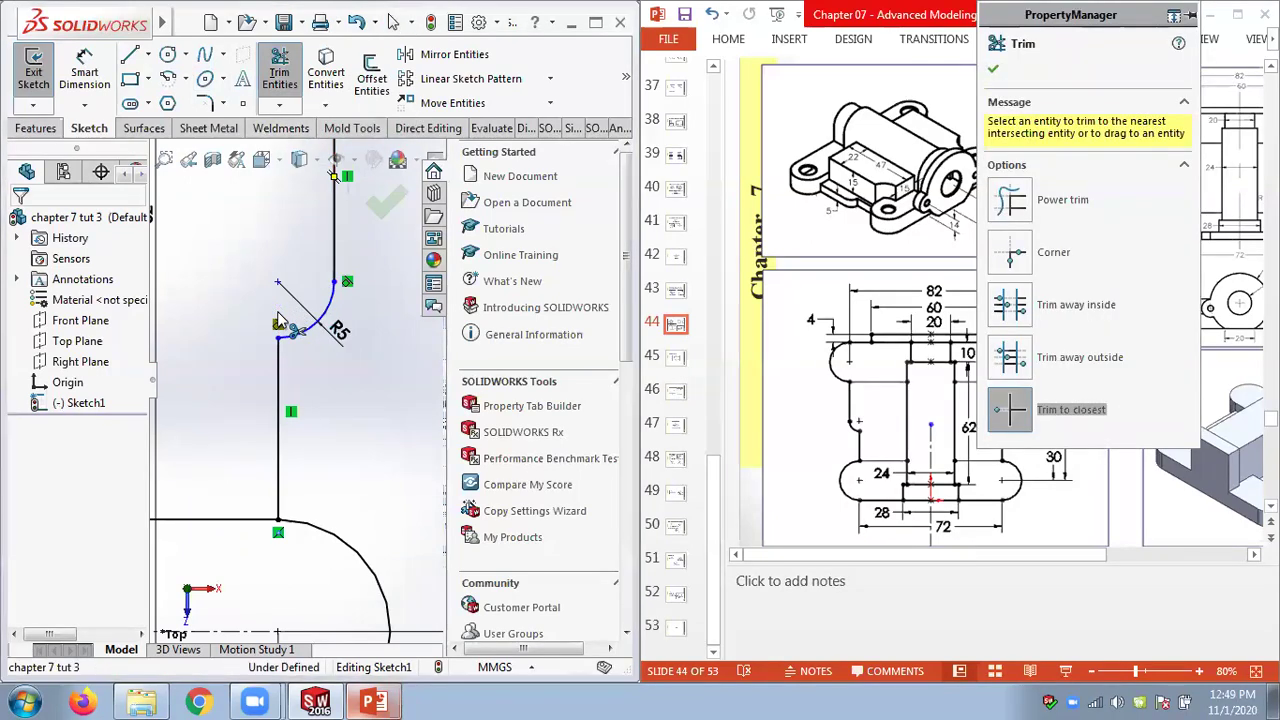
{"action": "left_click", "coordinate": [993, 69]}
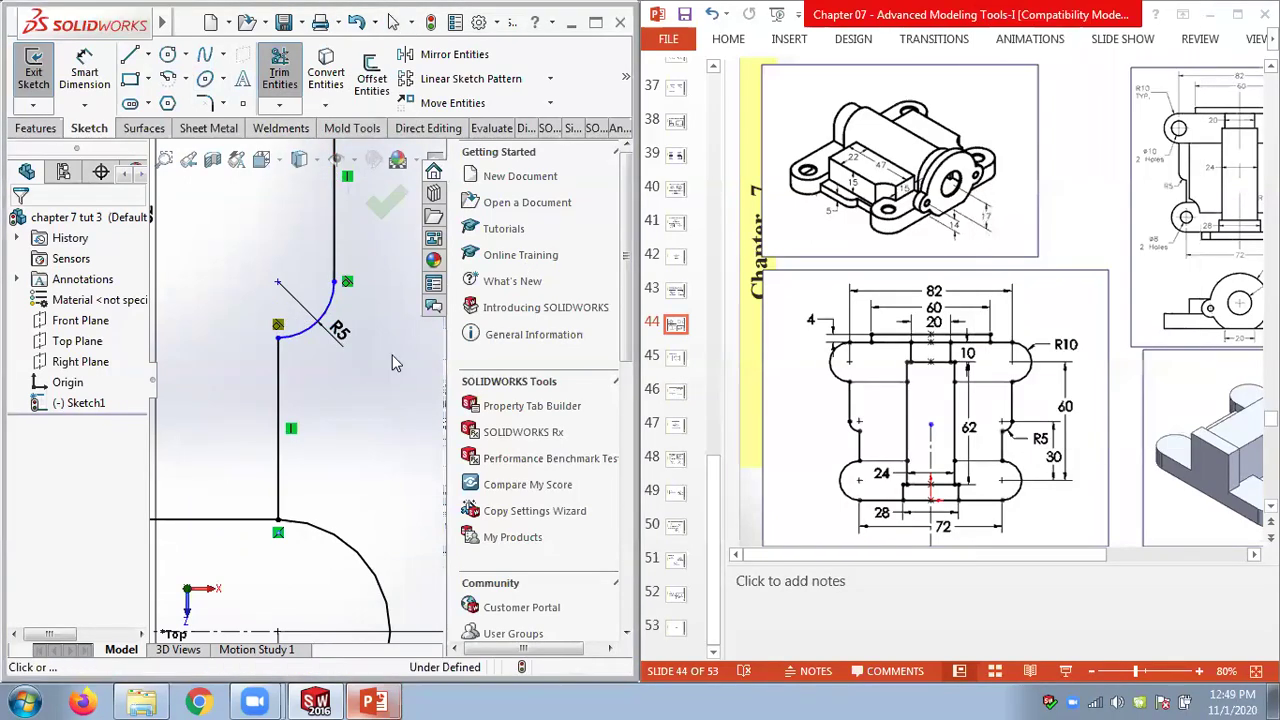
Dimension the vertical distance from the fillet arc's centre to the lower slot and set it to 30 mm
{"action": "scroll", "coordinate": [379, 376], "scroll_direction": "down", "scroll_amount": 5}
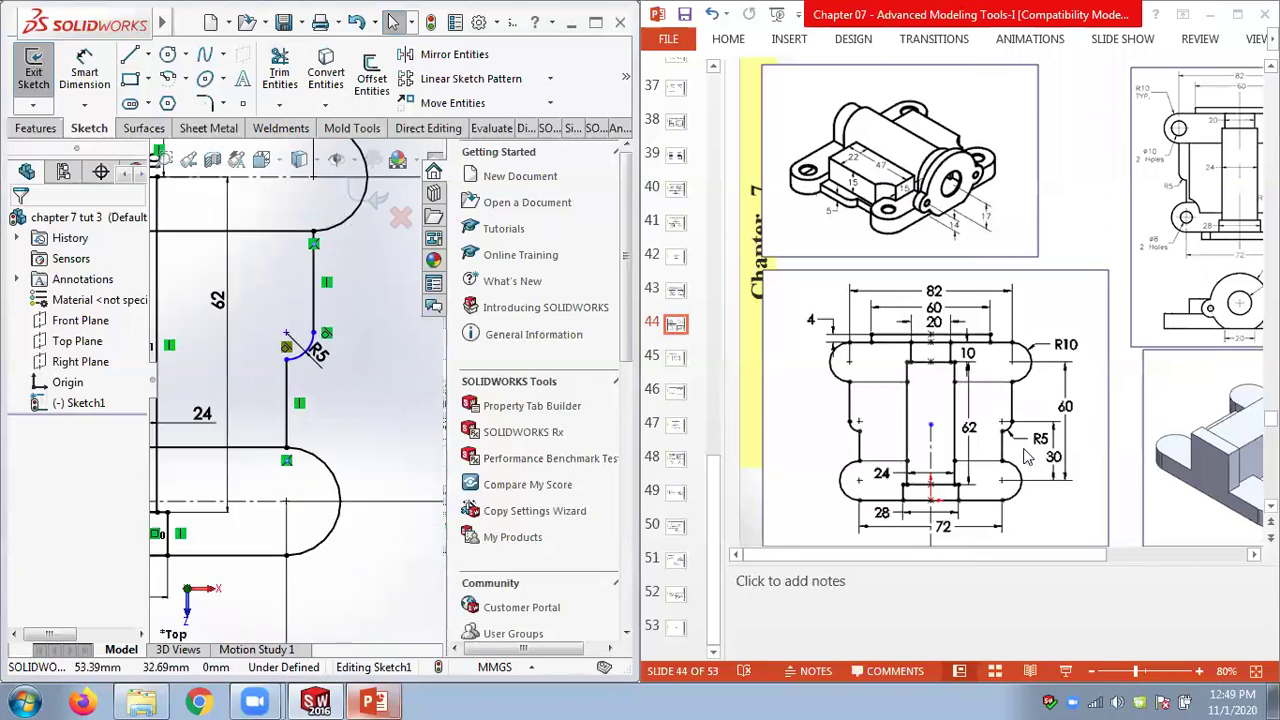
{"action": "left_click", "coordinate": [86, 76]}
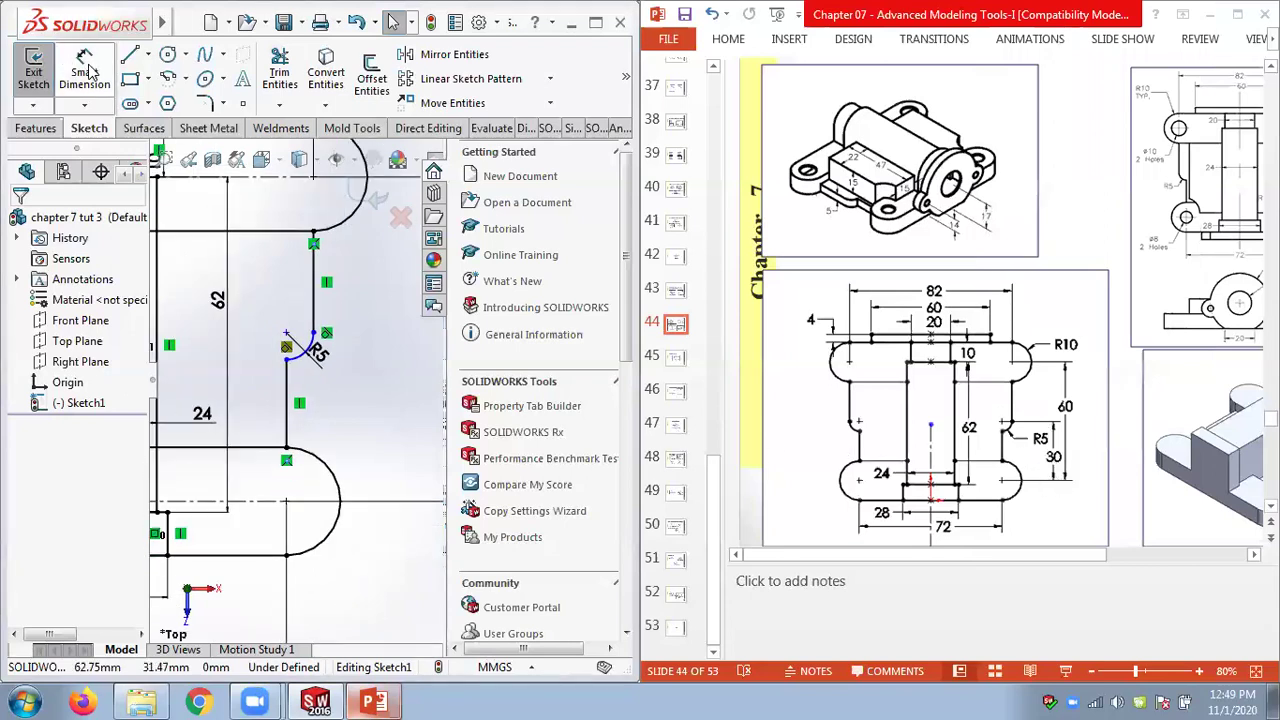
{"action": "left_click", "coordinate": [287, 334]}
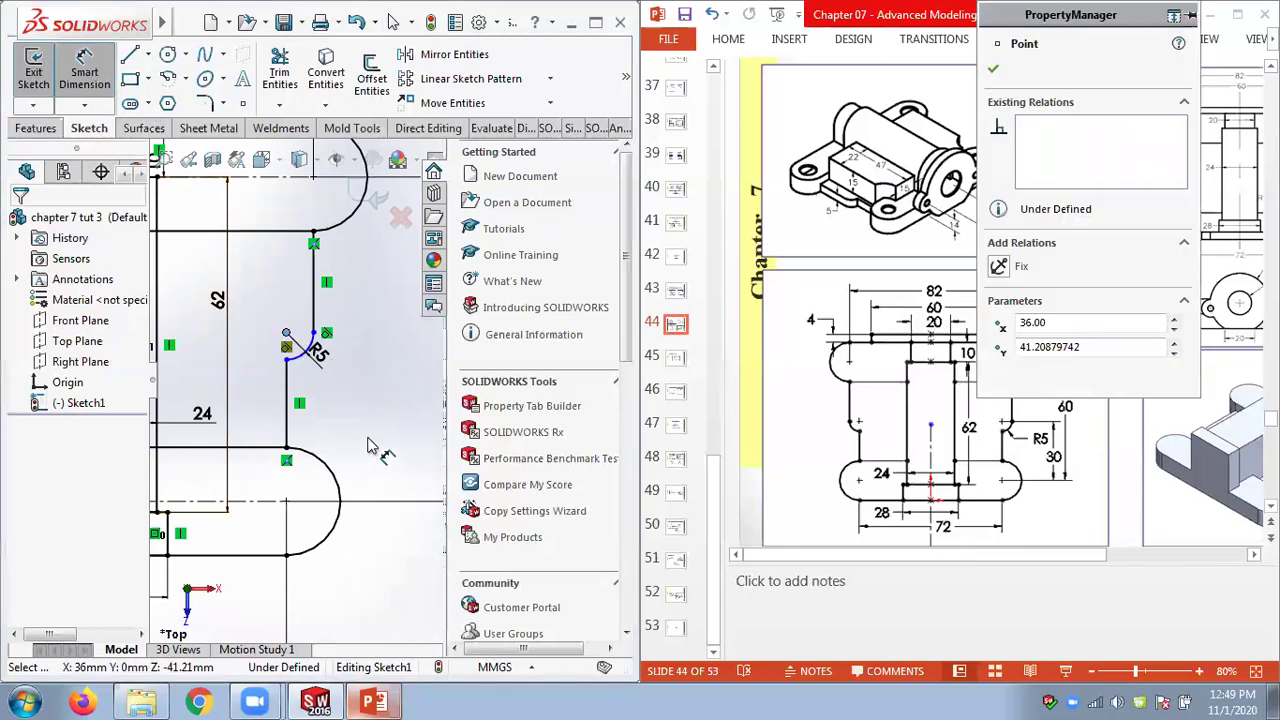
{"action": "left_click", "coordinate": [341, 505]}
{"action": "left_click", "coordinate": [377, 425]}
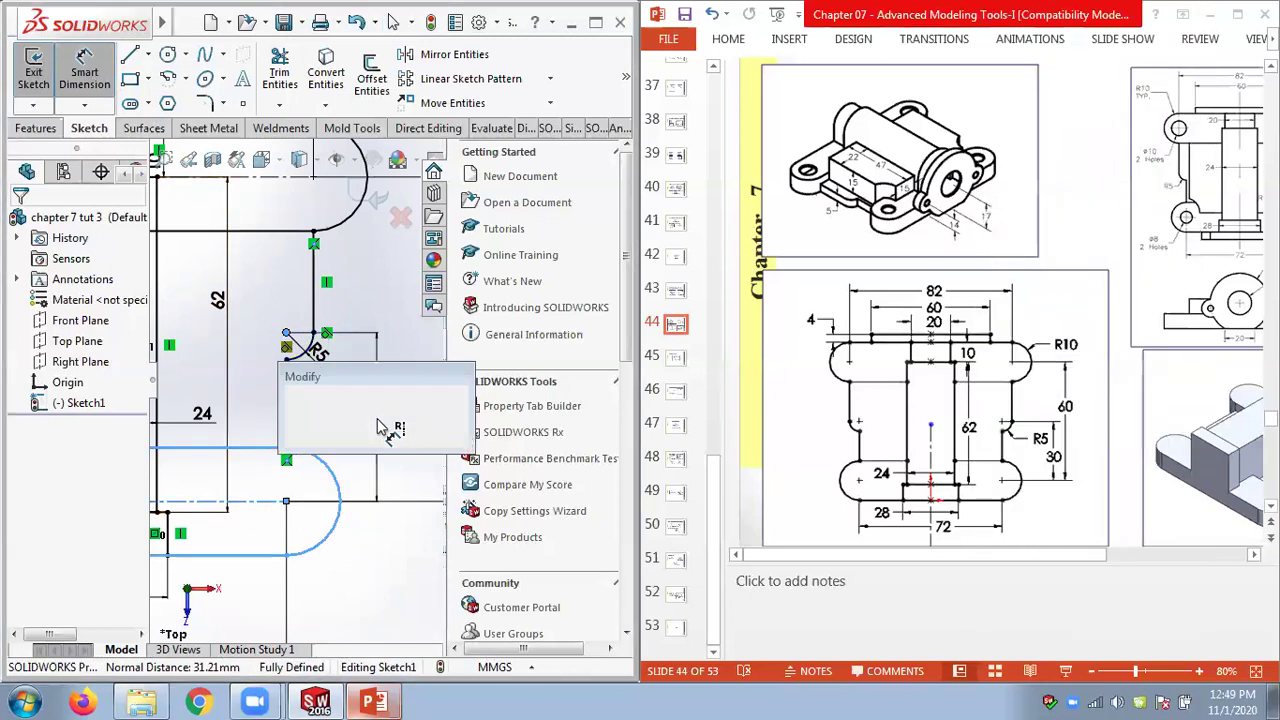
{"action": "type", "text": "30"}
{"action": "key", "text": "Return"}
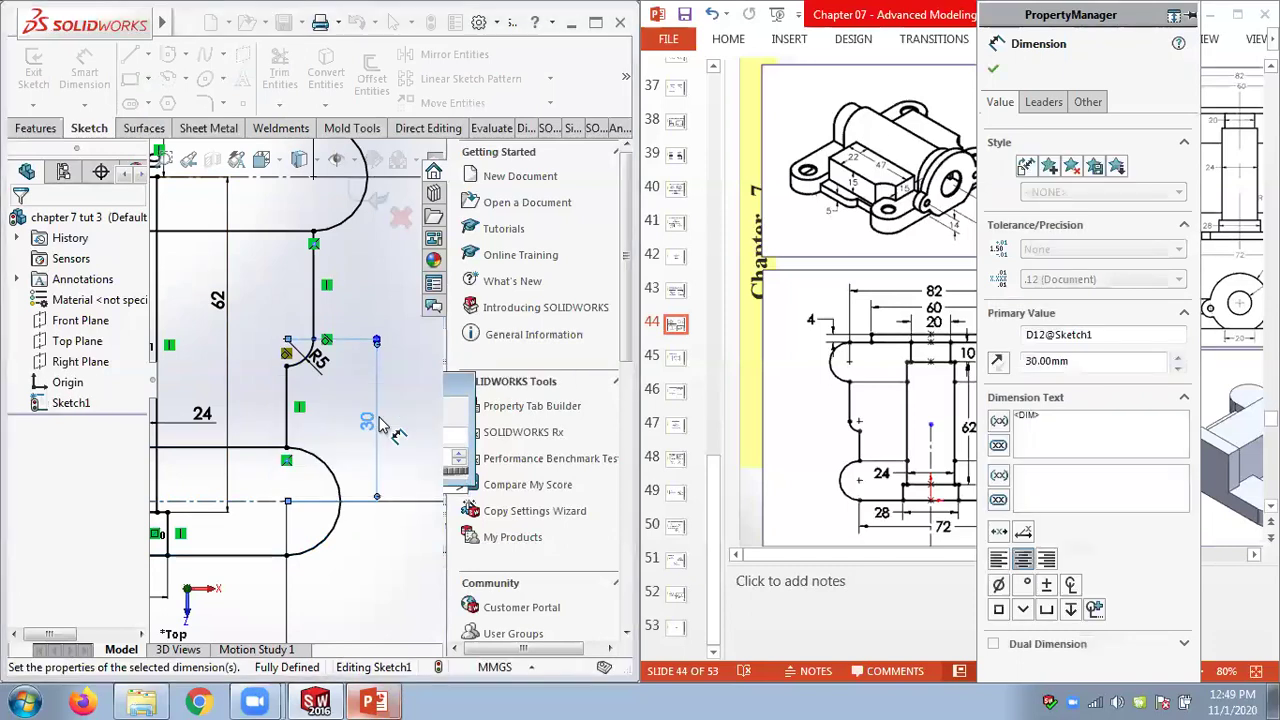
{"action": "left_click", "coordinate": [993, 69]}
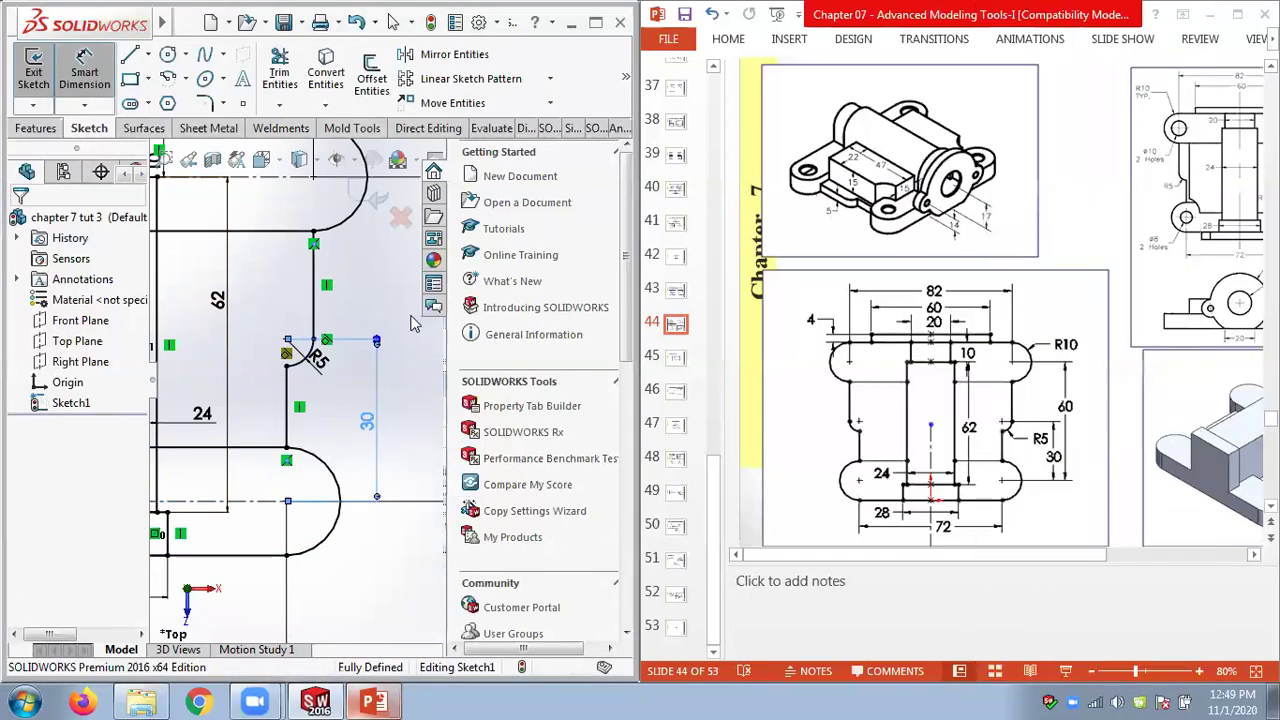
{"action": "scroll", "coordinate": [316, 382], "scroll_direction": "up", "scroll_amount": 4}
{"action": "scroll", "coordinate": [229, 418], "scroll_direction": "down", "scroll_amount": 3}
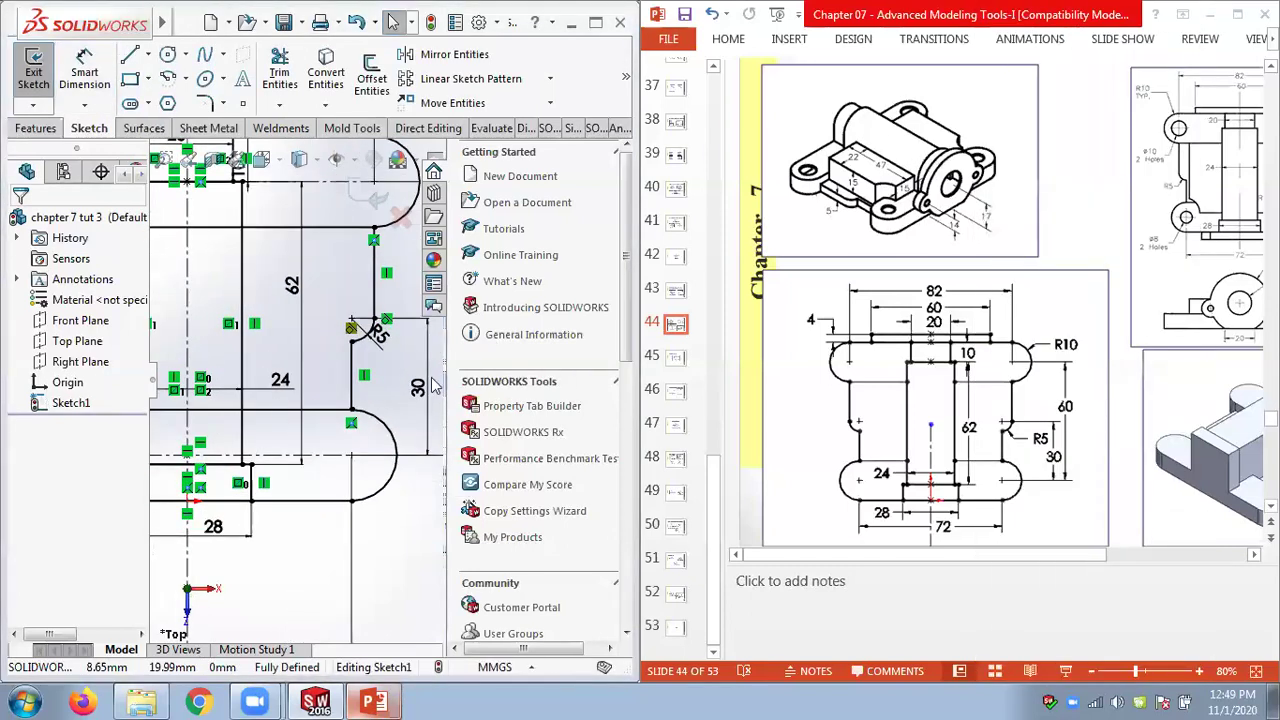
{"action": "scroll", "coordinate": [434, 385], "scroll_direction": "down", "scroll_amount": 2}
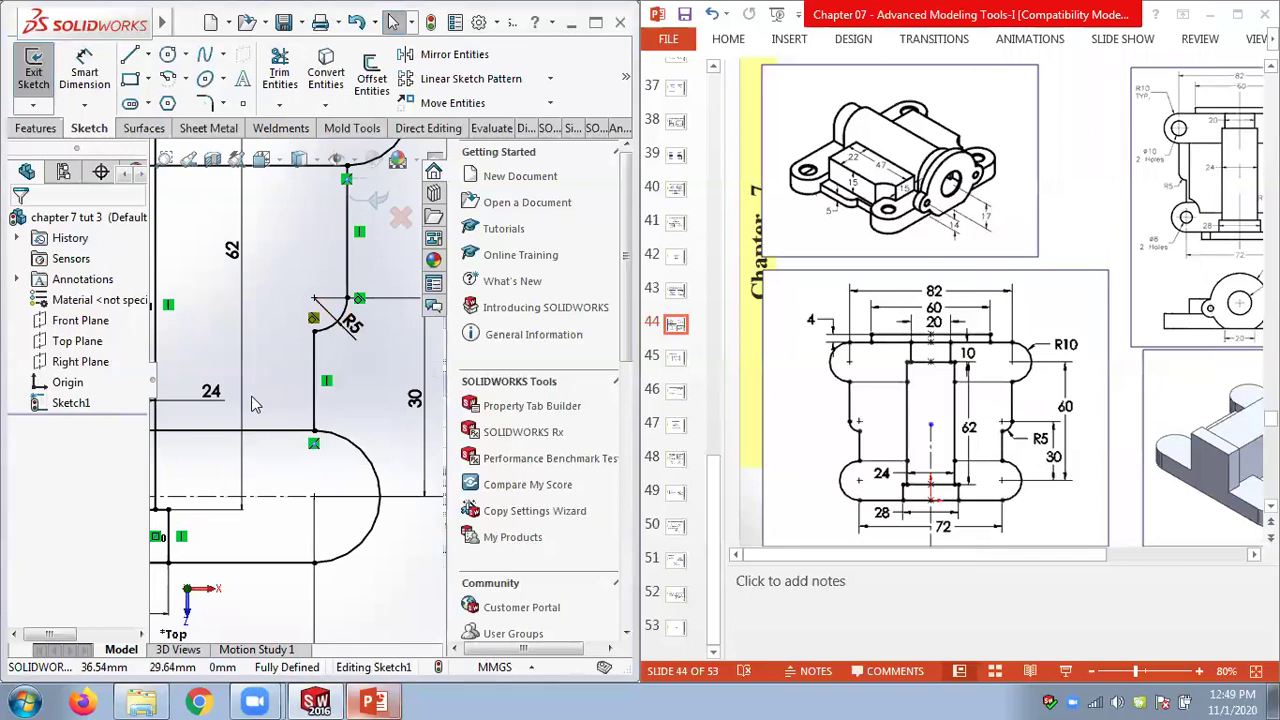
Mirror the side profile's two vertical lines and the R5 fillet arc about the vertical centreline, keeping the originals
{"action": "scroll", "coordinate": [240, 402], "scroll_direction": "up", "scroll_amount": 5}
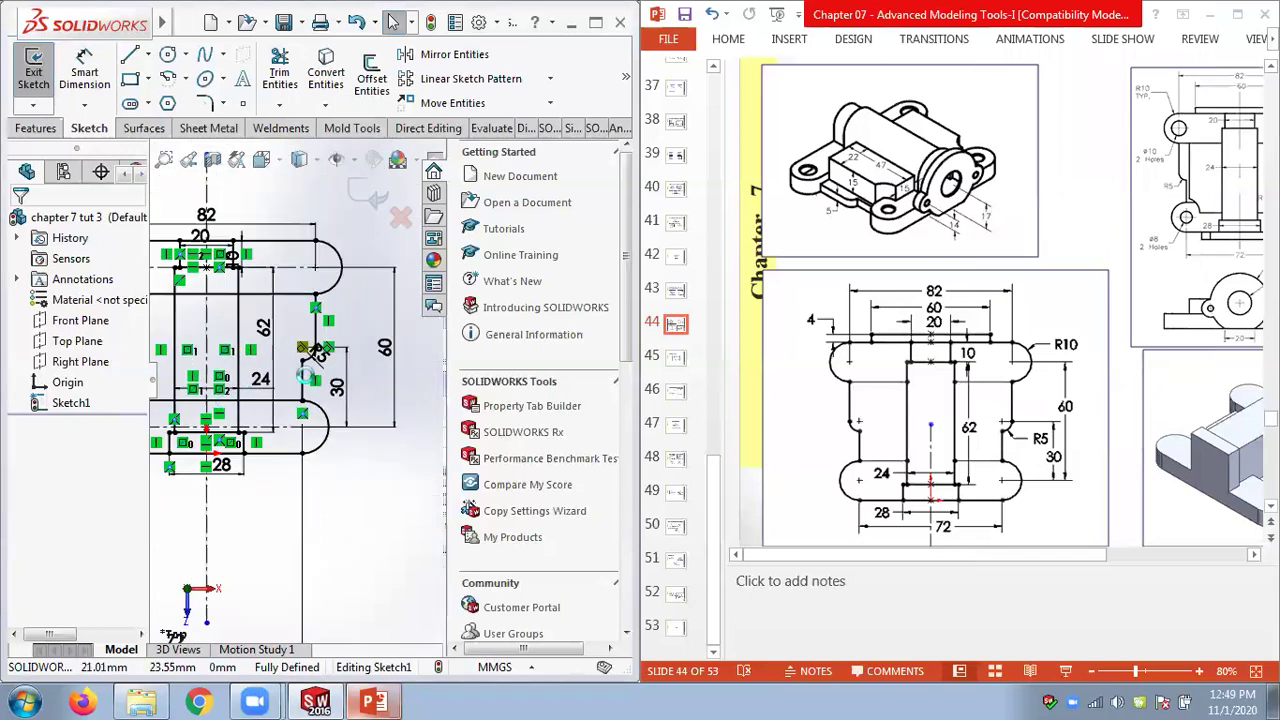
{"action": "scroll", "coordinate": [305, 375], "scroll_direction": "down", "scroll_amount": 2}
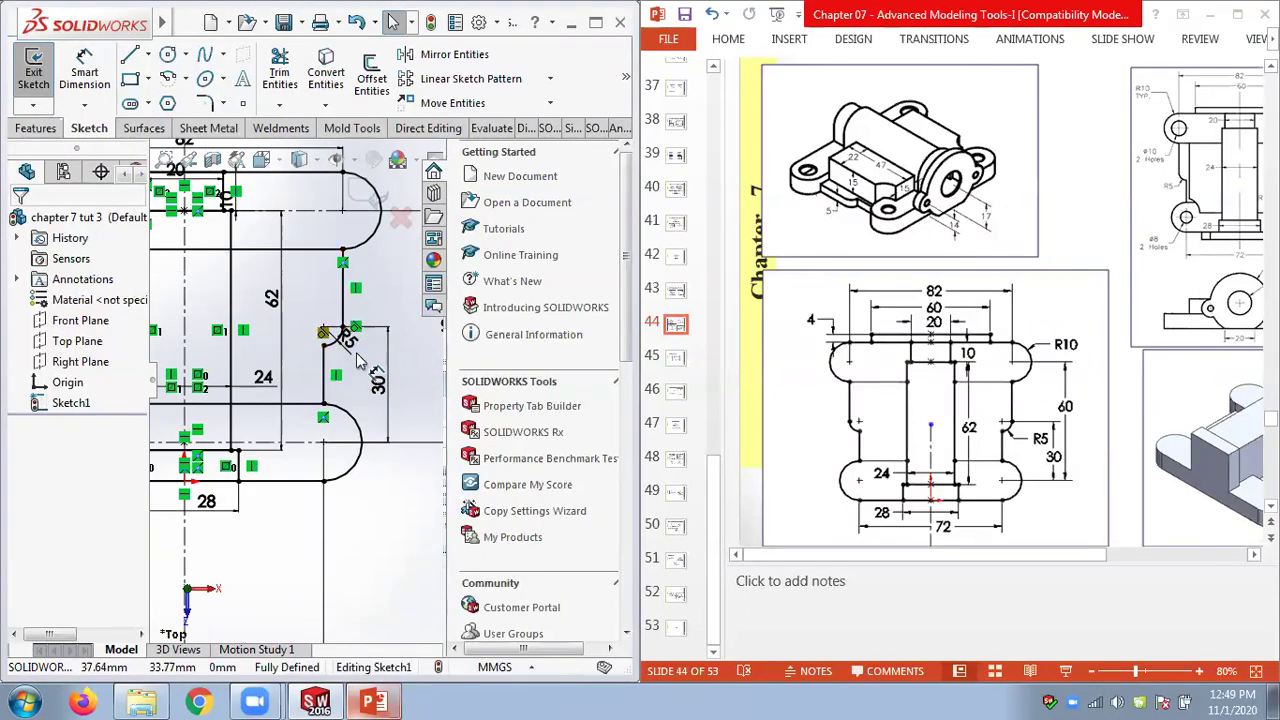
{"action": "scroll", "coordinate": [334, 352], "scroll_direction": "up", "scroll_amount": 4}
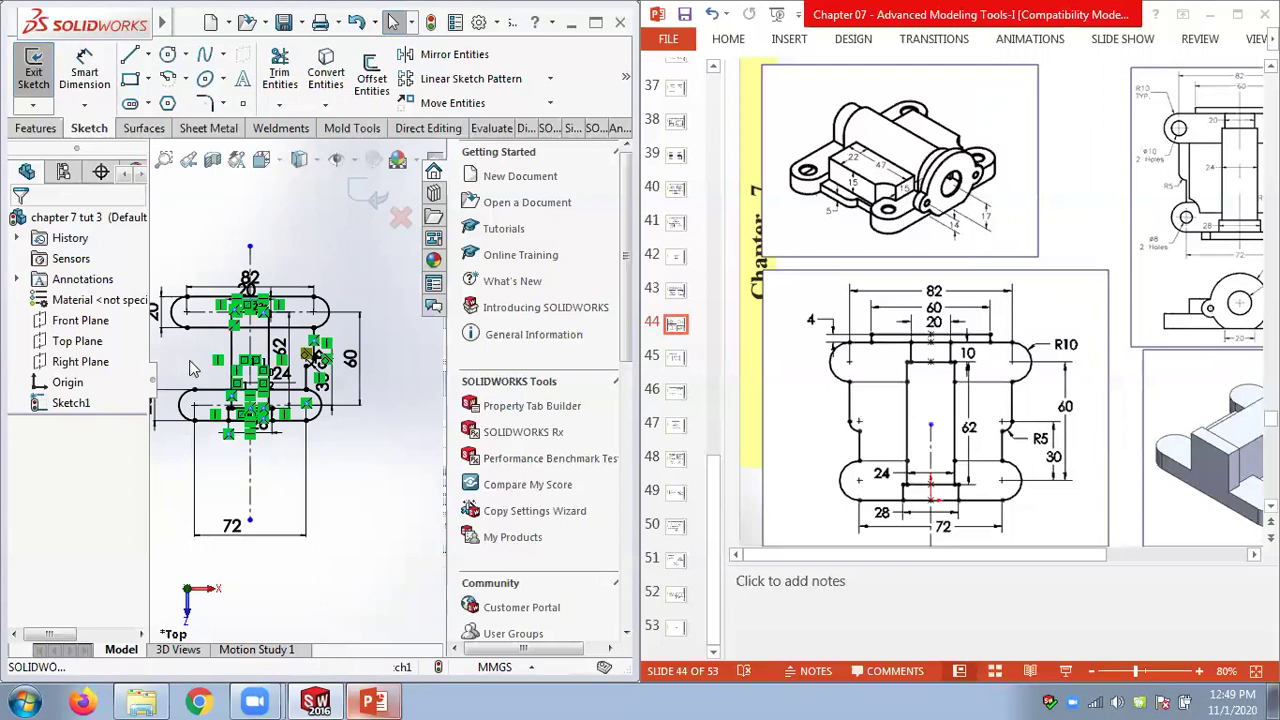
{"action": "scroll", "coordinate": [193, 368], "scroll_direction": "down", "scroll_amount": 2}
{"action": "scroll", "coordinate": [394, 395], "scroll_direction": "up", "scroll_amount": 1}
{"action": "scroll", "coordinate": [402, 391], "scroll_direction": "down", "scroll_amount": 1}
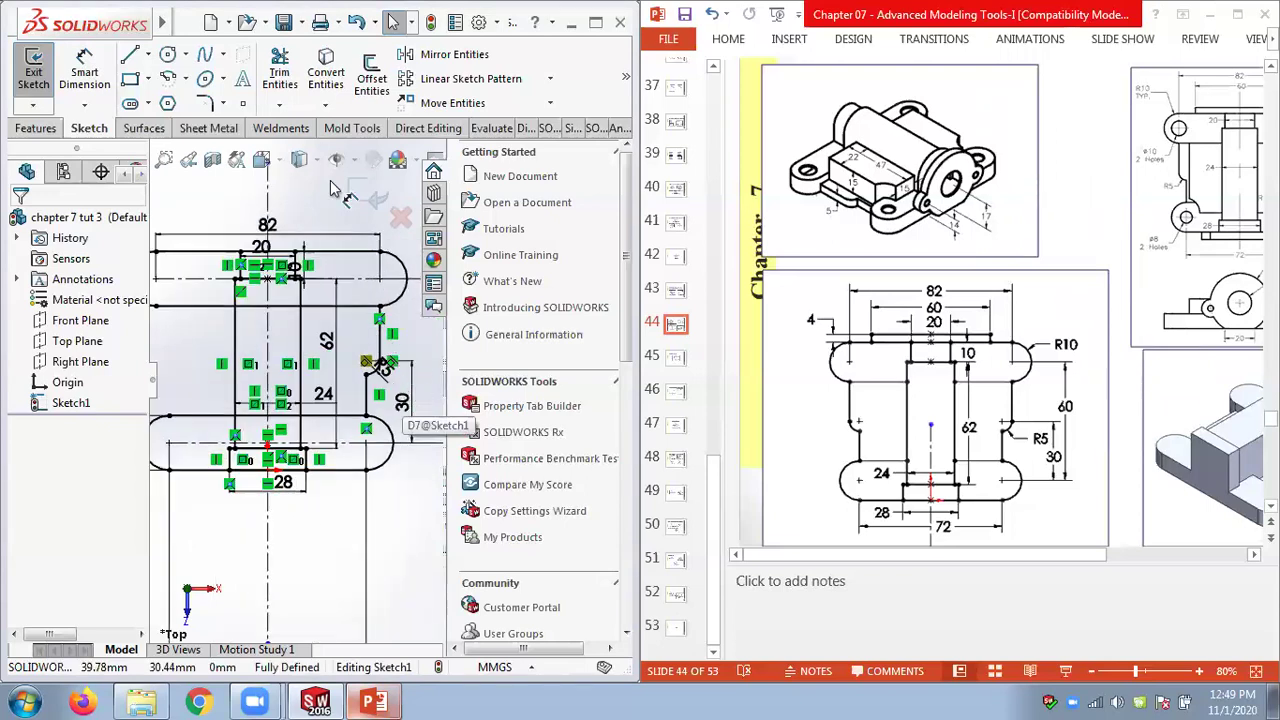
{"action": "left_click", "coordinate": [449, 57]}
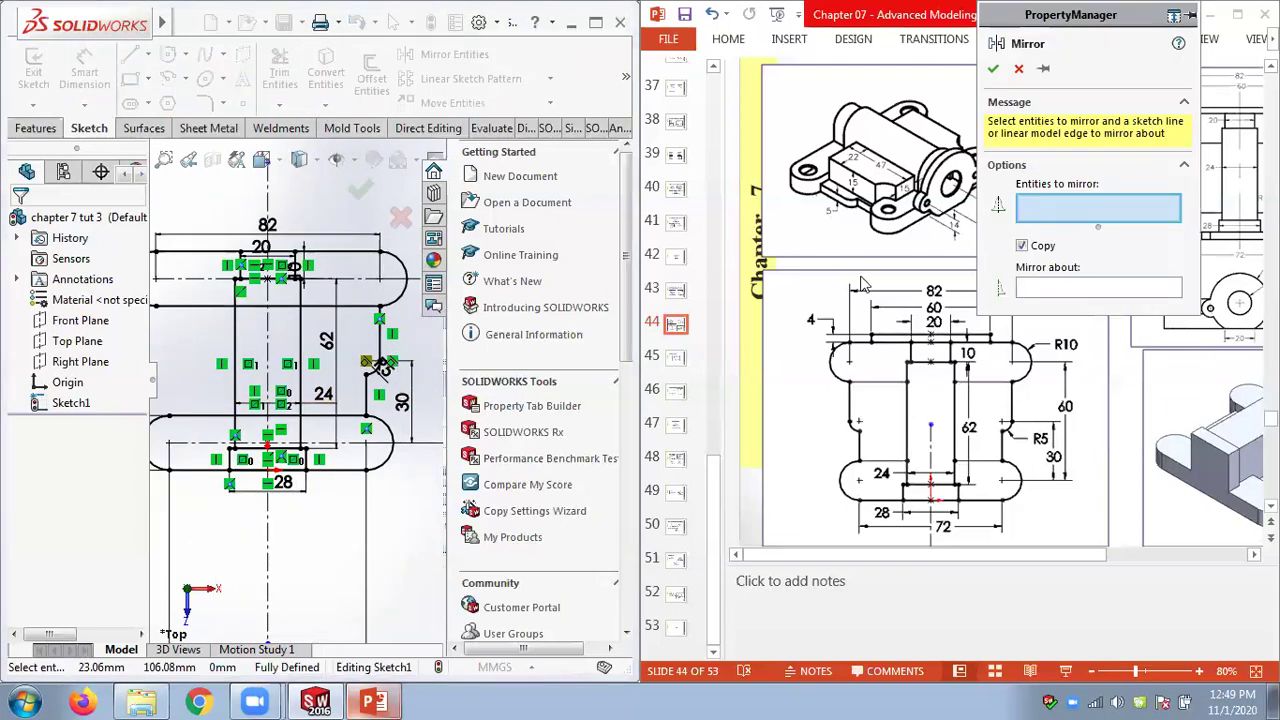
{"action": "left_click", "coordinate": [381, 336]}
{"action": "scroll", "coordinate": [380, 362], "scroll_direction": "down", "scroll_amount": 3}
{"action": "left_click", "coordinate": [360, 362]}
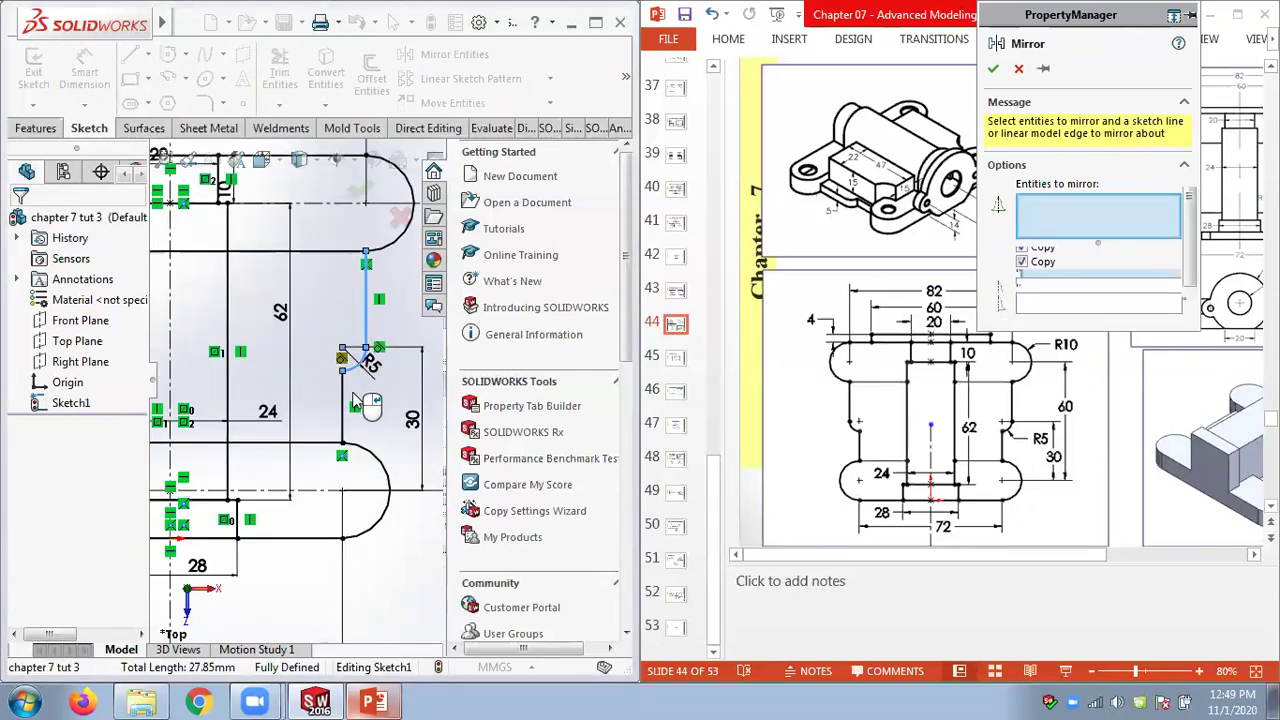
{"action": "left_click", "coordinate": [342, 405]}
{"action": "scroll", "coordinate": [363, 390], "scroll_direction": "up", "scroll_amount": 3}
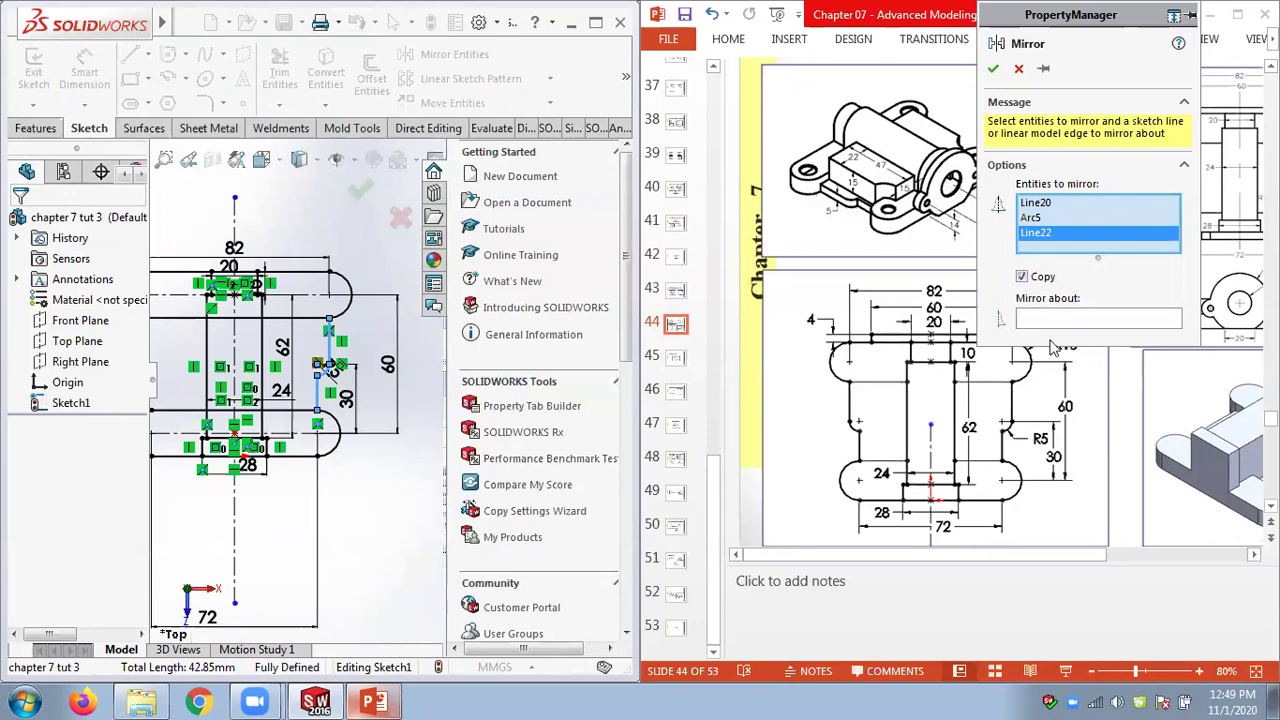
{"action": "left_click", "coordinate": [1090, 320]}
{"action": "left_click", "coordinate": [235, 238]}
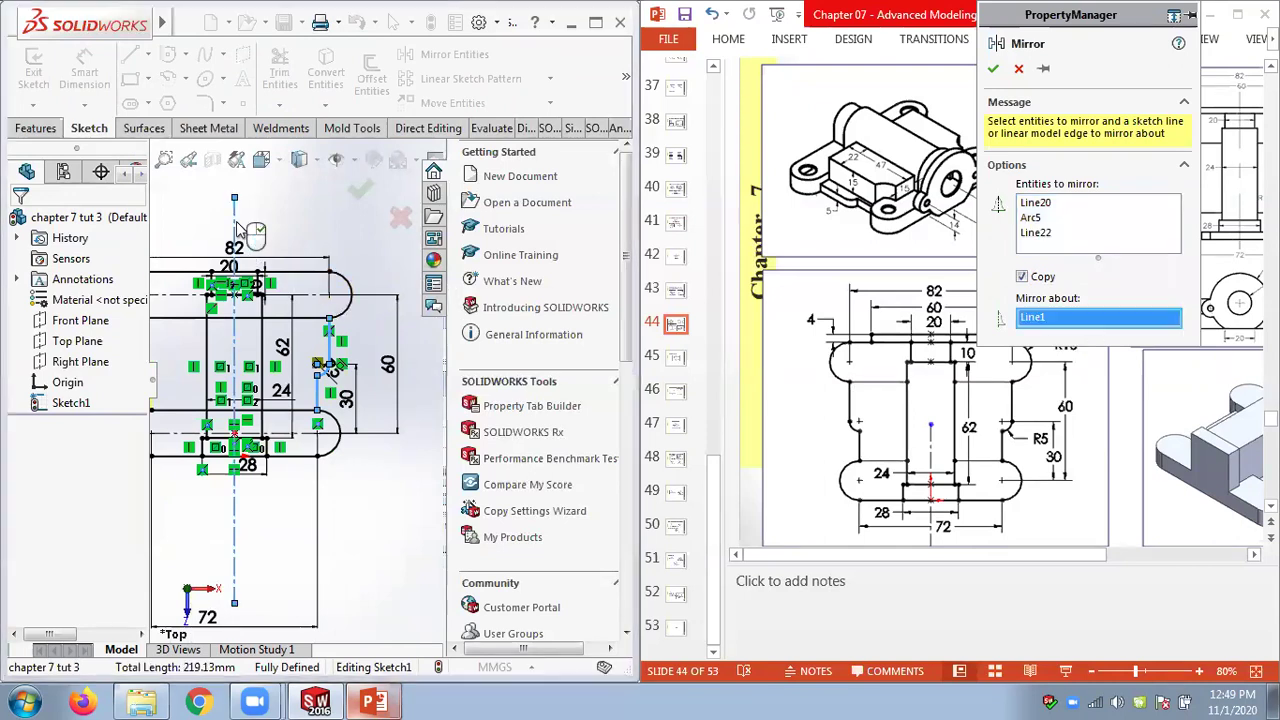
{"action": "scroll", "coordinate": [253, 349], "scroll_direction": "up", "scroll_amount": 2}
{"action": "scroll", "coordinate": [200, 356], "scroll_direction": "down", "scroll_amount": 3}
{"action": "left_click", "coordinate": [994, 73]}
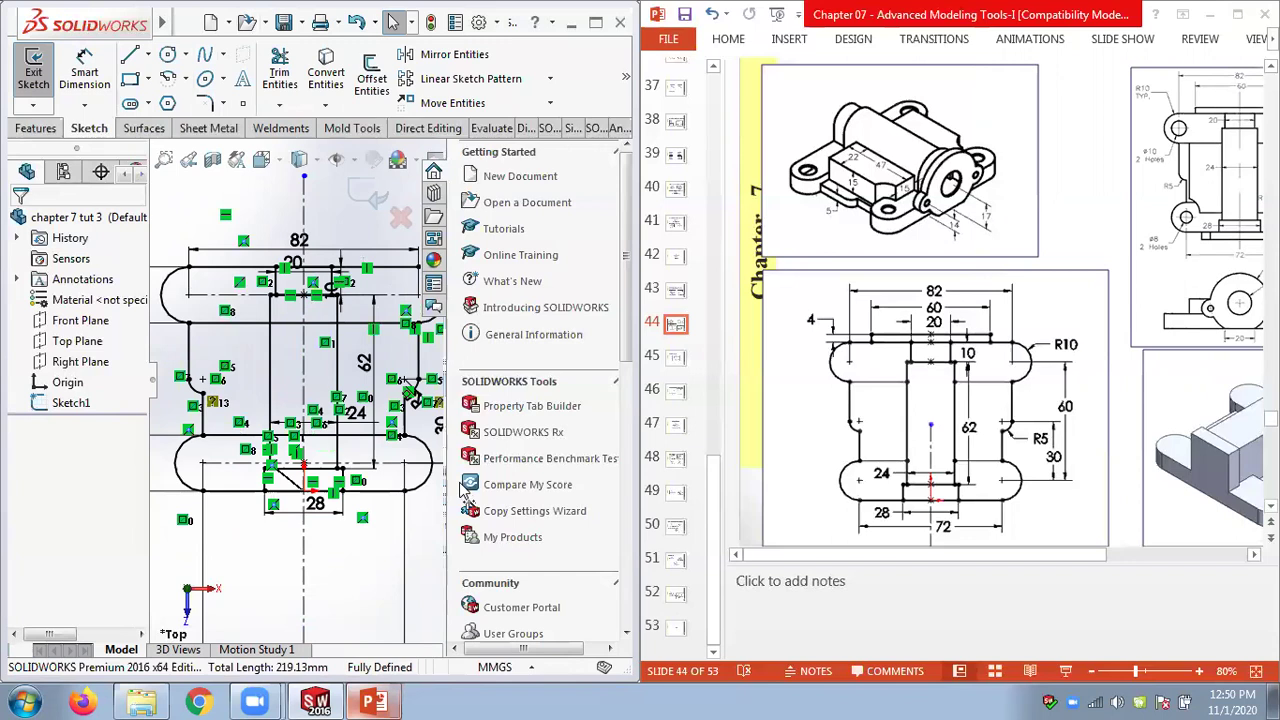
Trim the facing inner edges of the upper and lower slots on the left of the central rectangle, accepting the loss of the slot entities
{"action": "scroll", "coordinate": [268, 552], "scroll_direction": "up", "scroll_amount": 3}
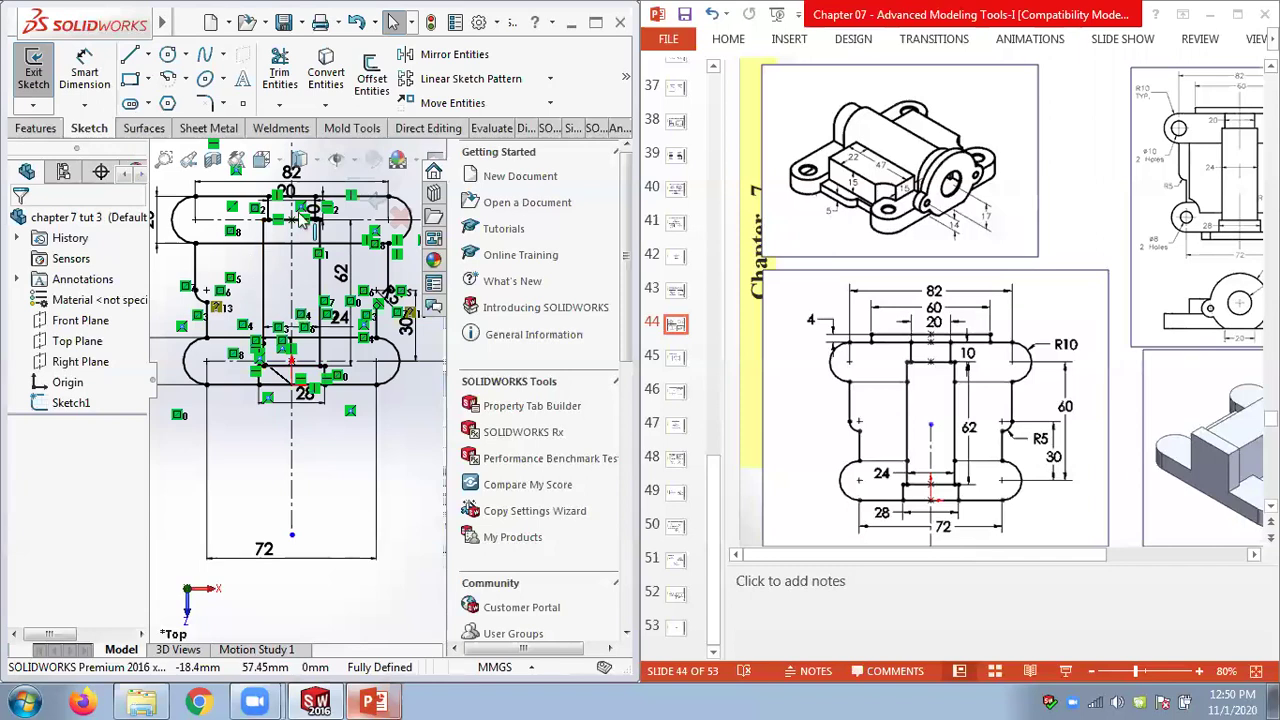
{"action": "left_click", "coordinate": [281, 107]}
{"action": "left_click", "coordinate": [290, 126]}
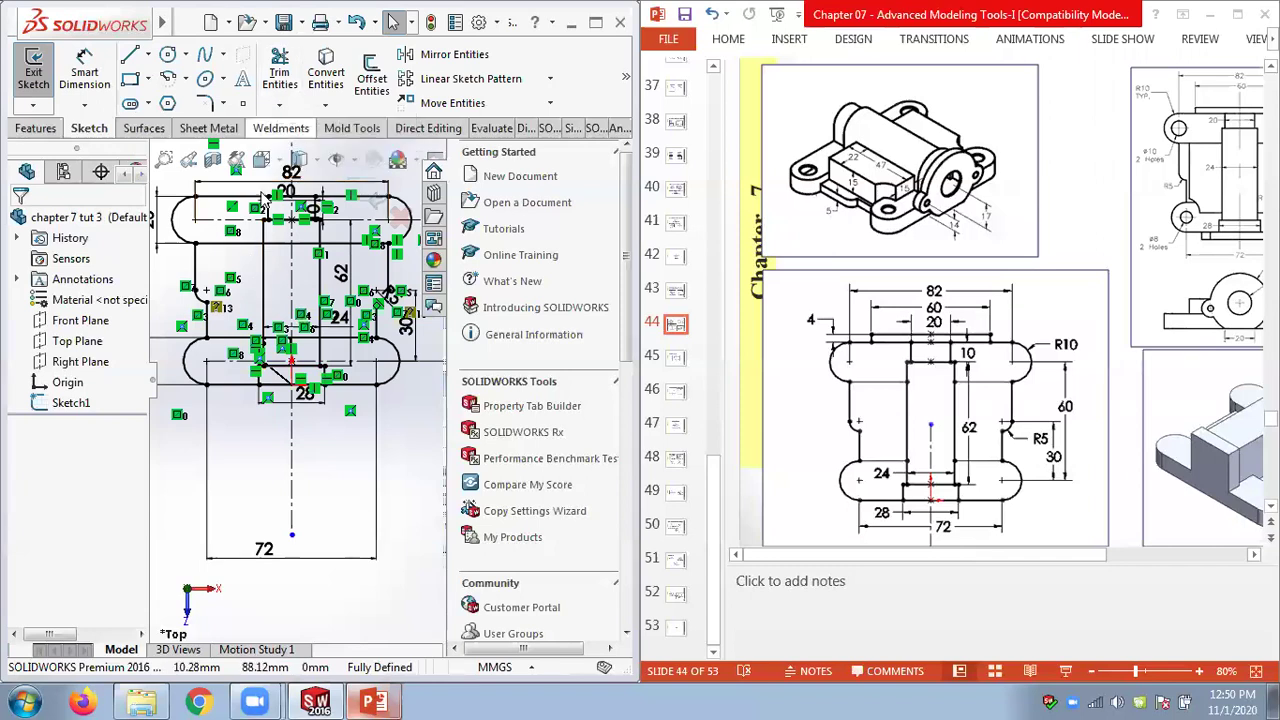
{"action": "left_click", "coordinate": [240, 250]}
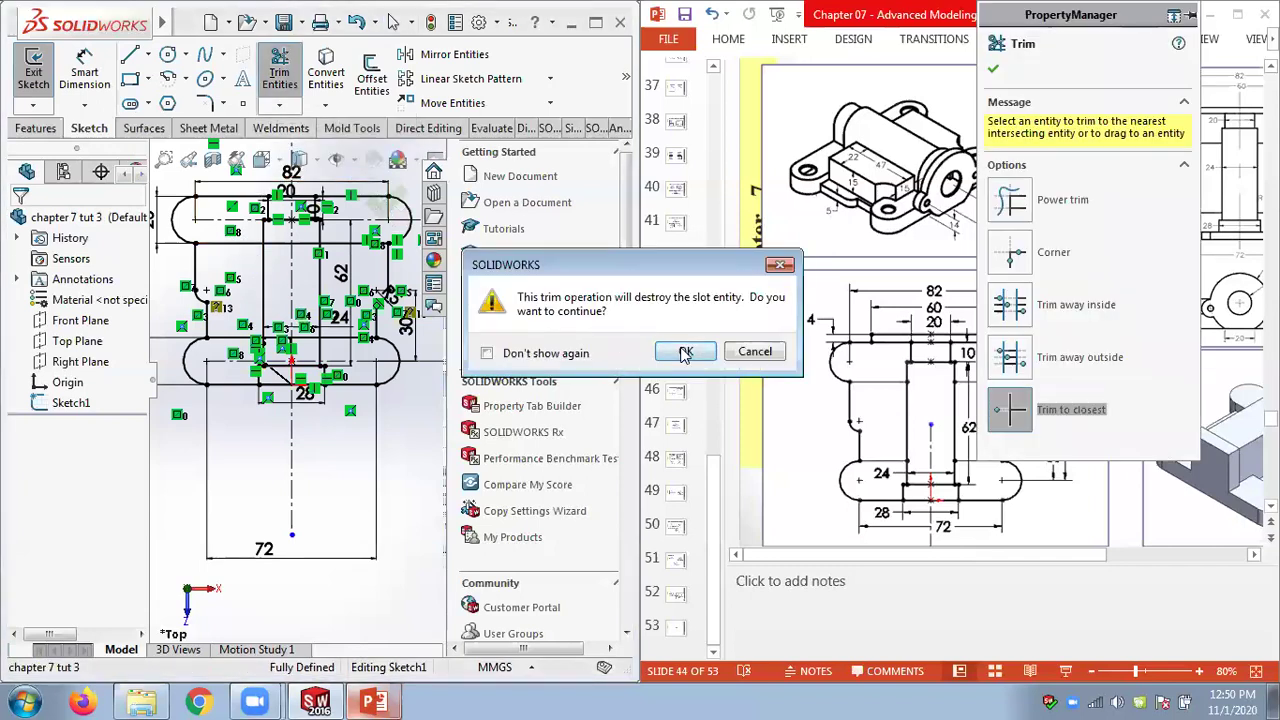
{"action": "left_click", "coordinate": [686, 352]}
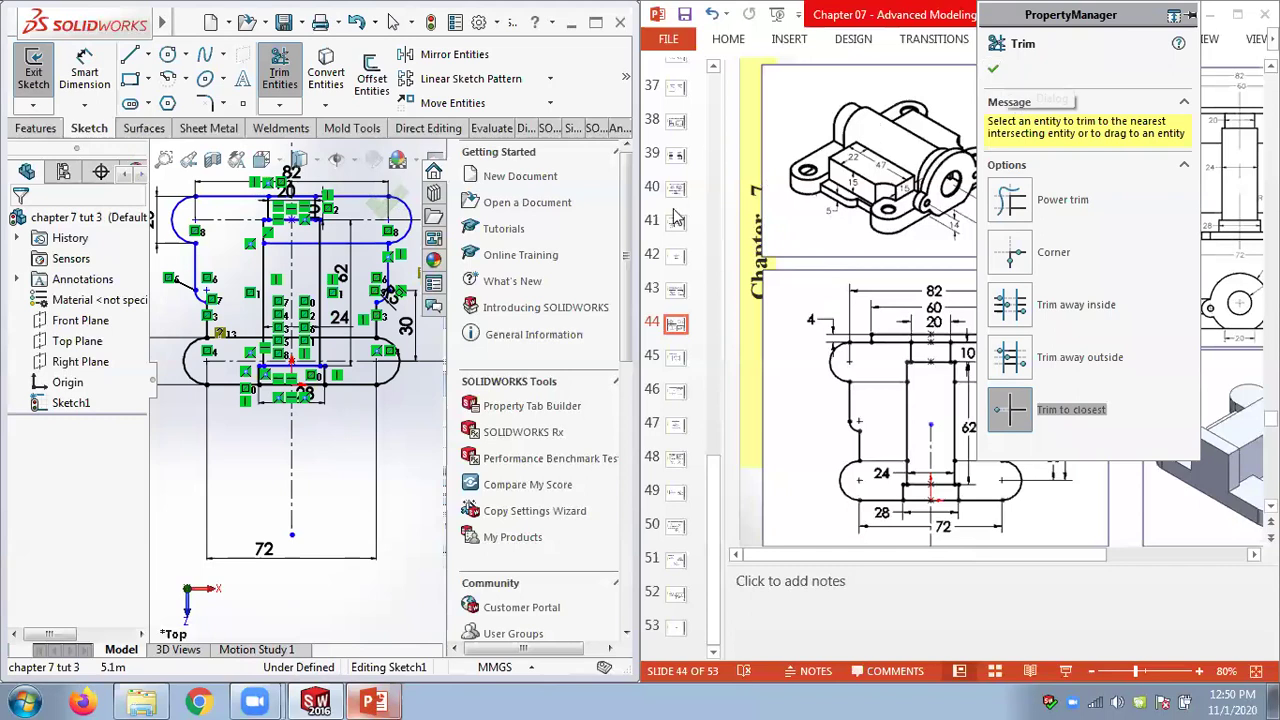
{"action": "left_click", "coordinate": [246, 345]}
{"action": "left_click", "coordinate": [668, 355]}
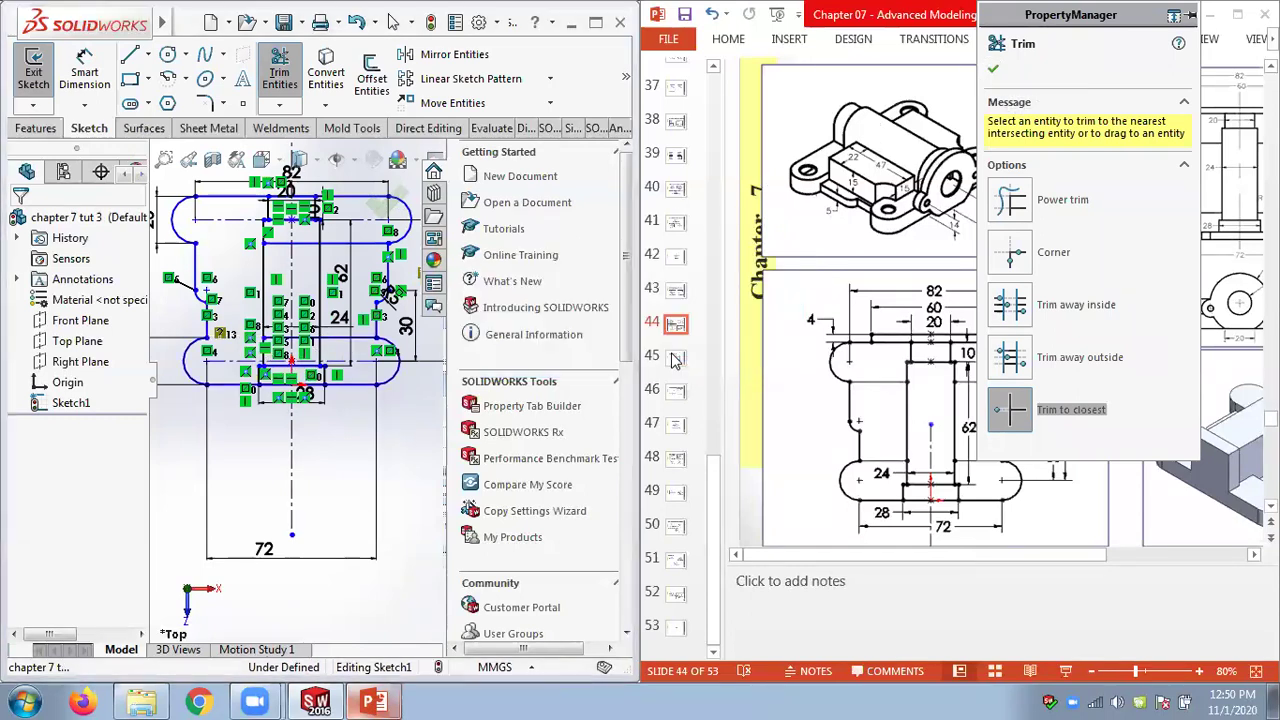
Trim the rest of both slots' inner edges, inside and to the right of the central rectangle, and finish trimming
{"action": "scroll", "coordinate": [280, 350], "scroll_direction": "down", "scroll_amount": 3}
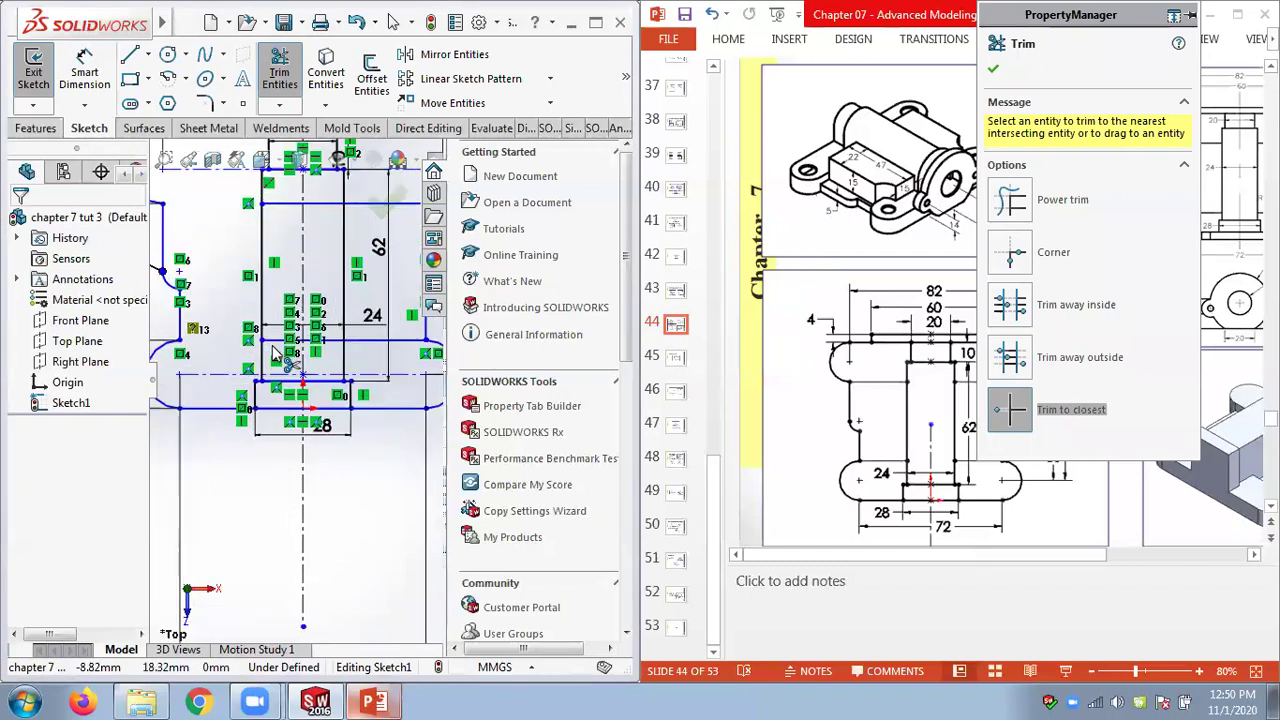
{"action": "left_click", "coordinate": [278, 345]}
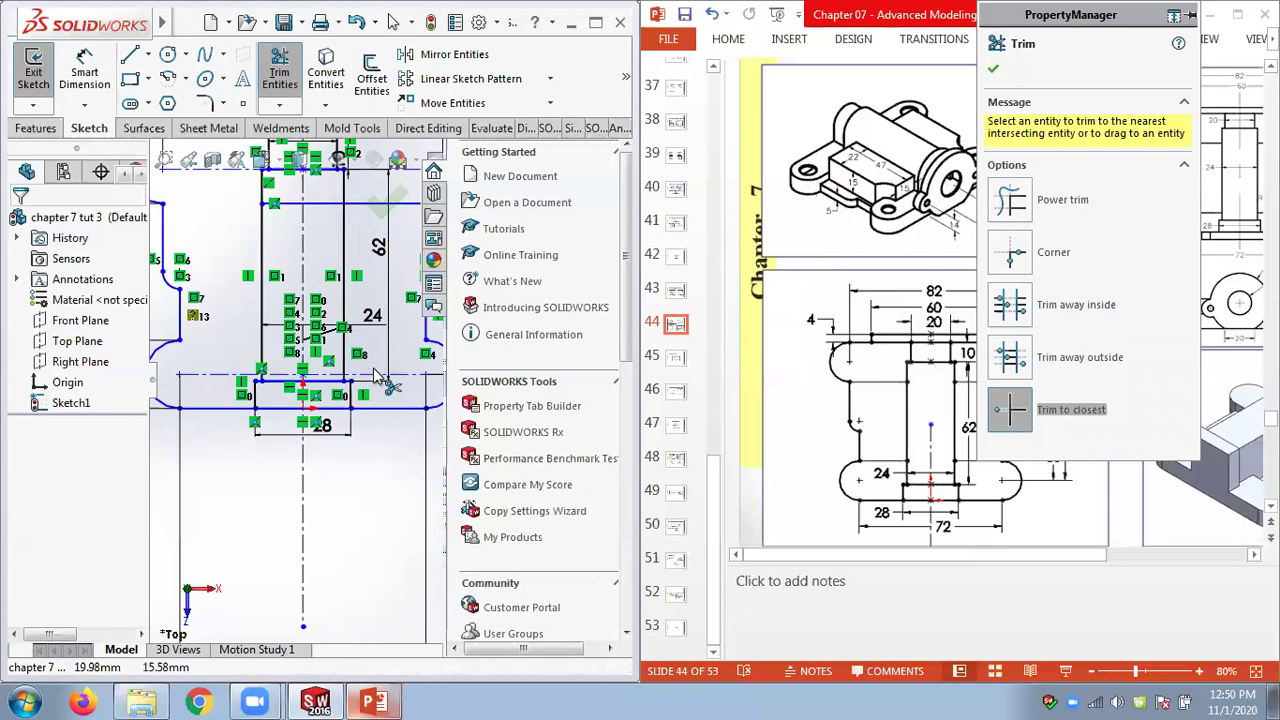
{"action": "scroll", "coordinate": [378, 375], "scroll_direction": "up", "scroll_amount": 3}
{"action": "scroll", "coordinate": [375, 300], "scroll_direction": "down", "scroll_amount": 2}
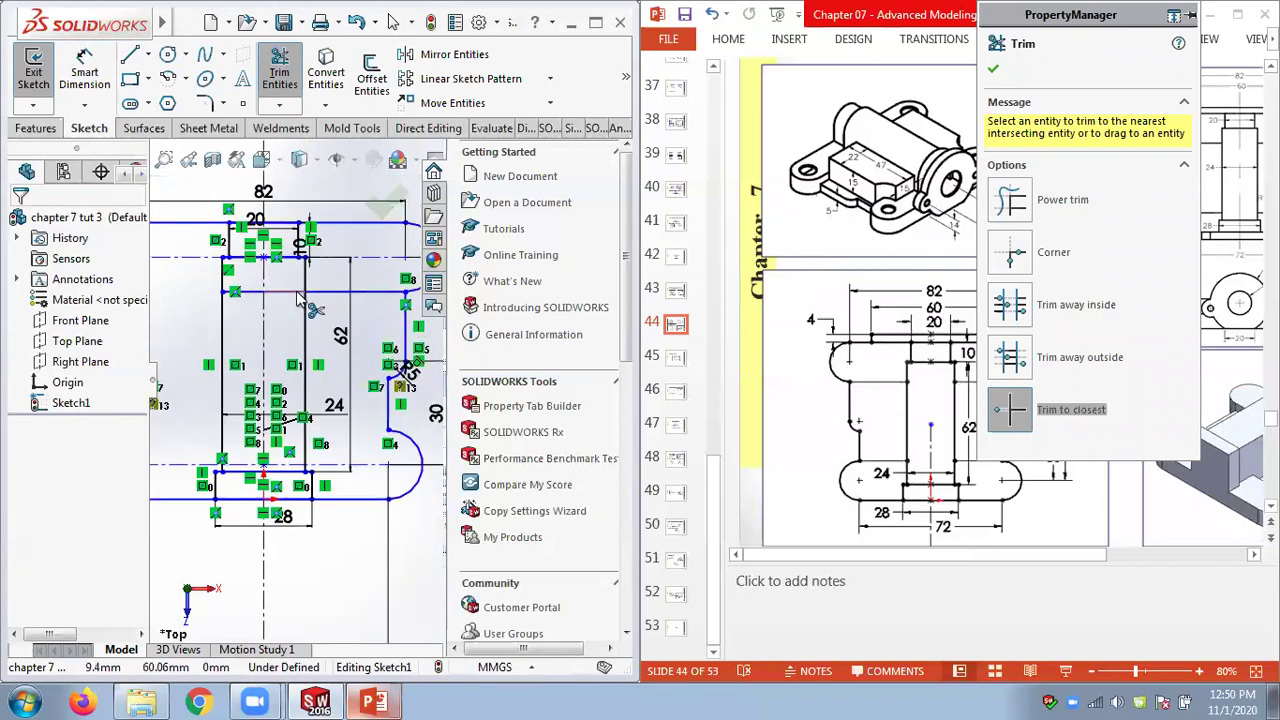
{"action": "left_click", "coordinate": [270, 291]}
{"action": "left_click", "coordinate": [345, 291]}
{"action": "scroll", "coordinate": [372, 310], "scroll_direction": "up", "scroll_amount": 3}
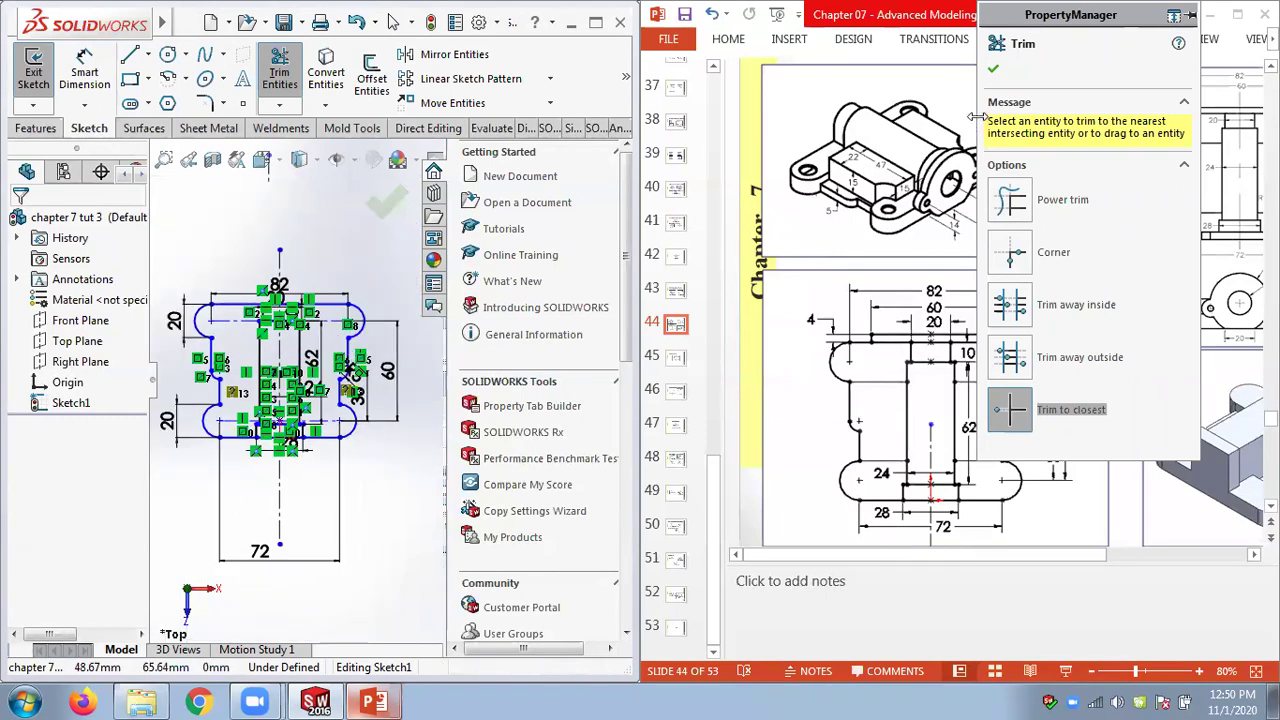
{"action": "left_click", "coordinate": [993, 70]}
Examine the trimmed base outline and its dimensions from the upper slot to the lower slot against the slide's drawing
{"action": "scroll", "coordinate": [270, 450], "scroll_direction": "down", "scroll_amount": 3}
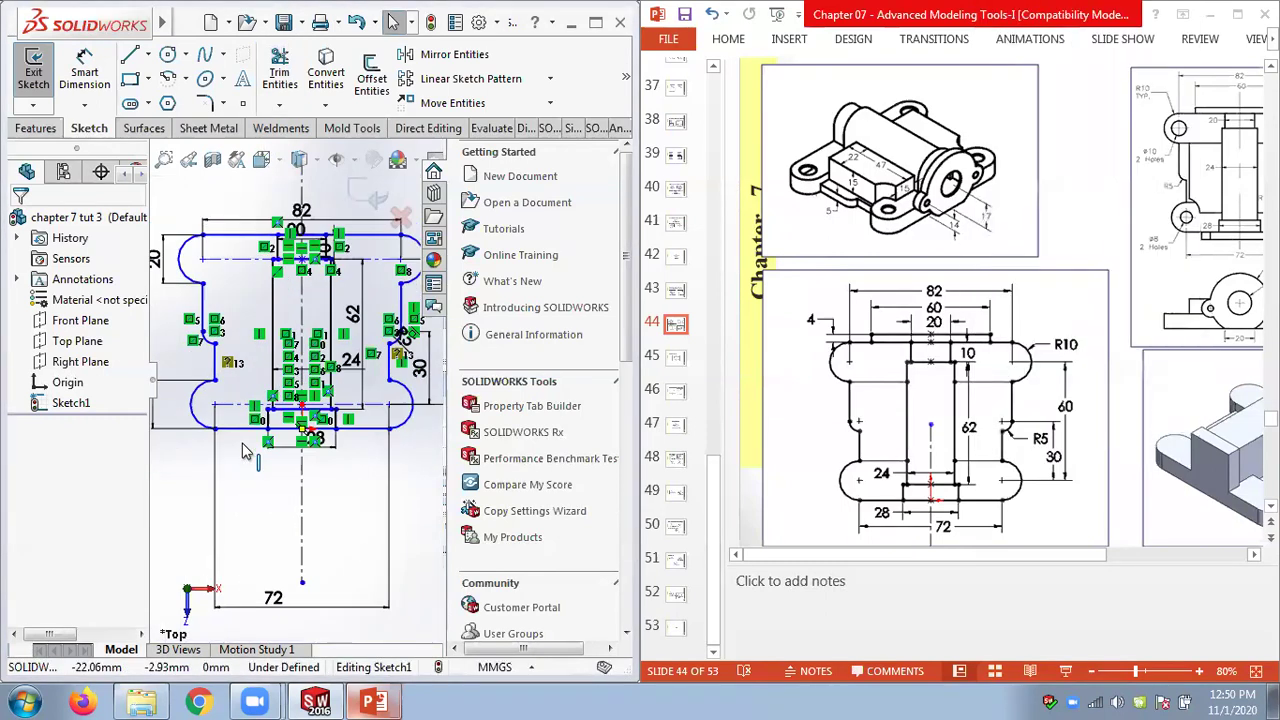
{"action": "scroll", "coordinate": [306, 453], "scroll_direction": "up", "scroll_amount": 3}
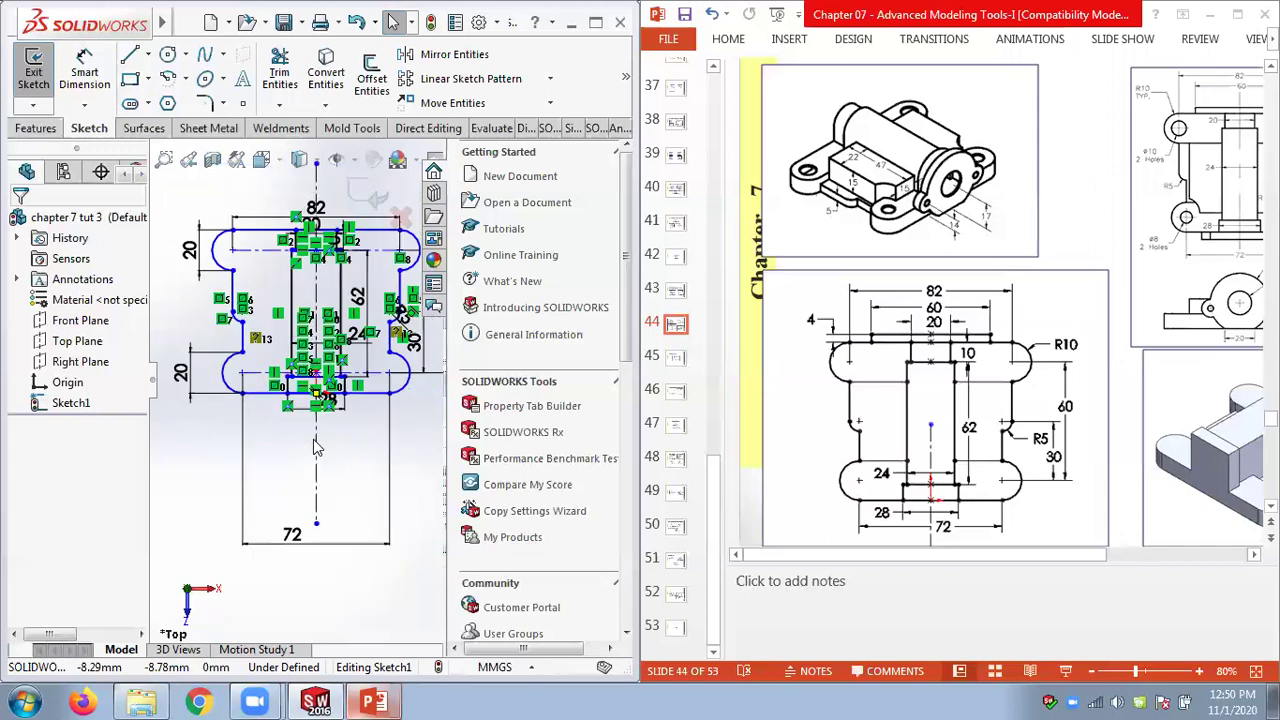
{"action": "scroll", "coordinate": [350, 421], "scroll_direction": "down", "scroll_amount": 3}
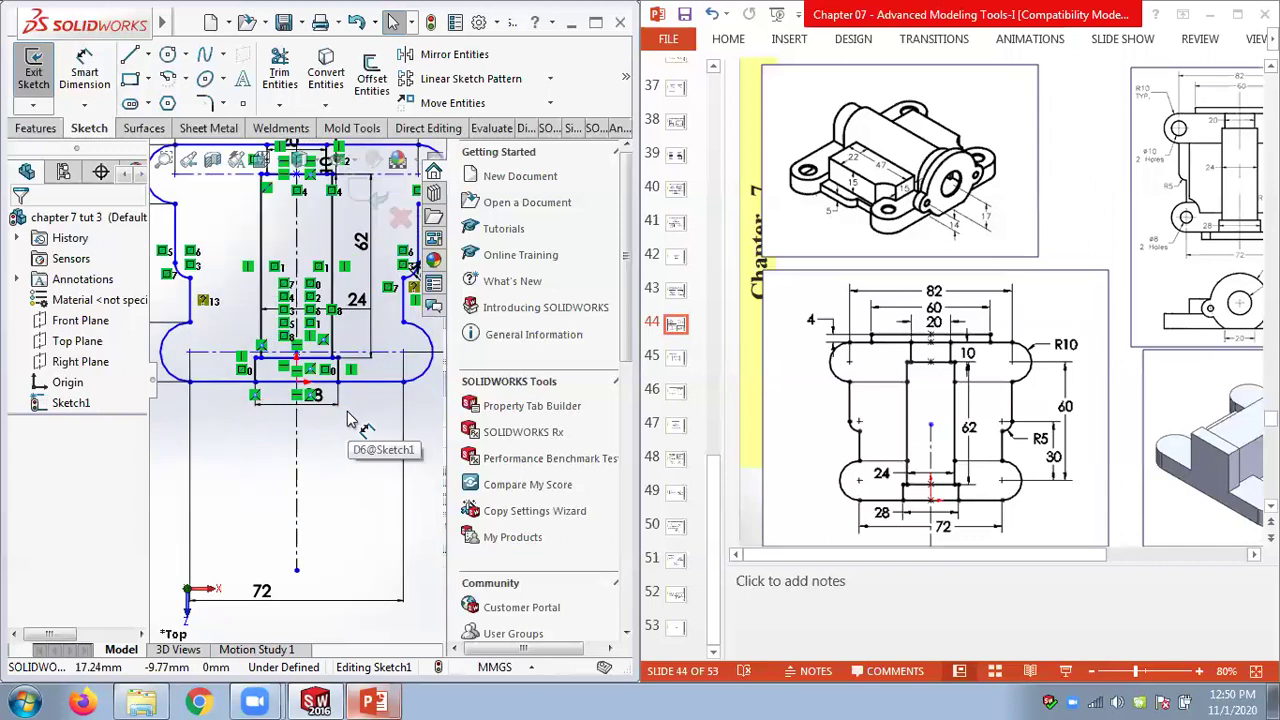
{"action": "scroll", "coordinate": [350, 421], "scroll_direction": "up", "scroll_amount": 2}
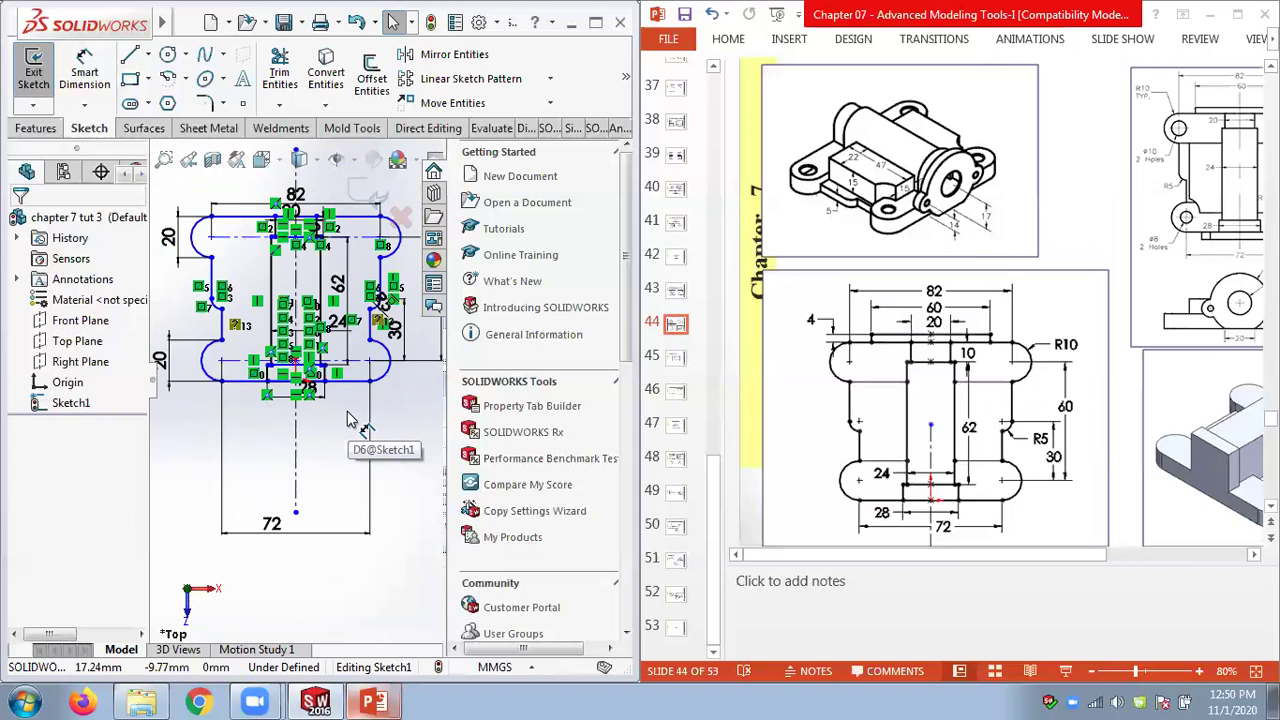
{"action": "scroll", "coordinate": [350, 421], "scroll_direction": "up", "scroll_amount": 1}
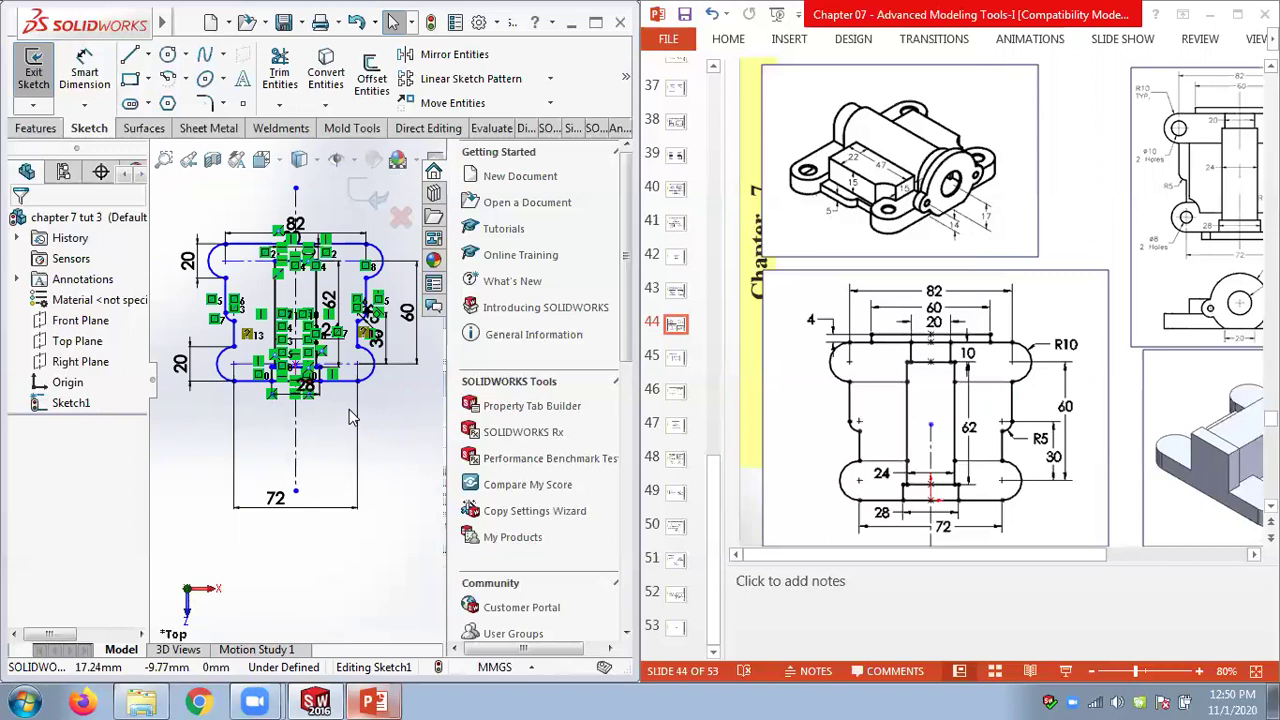
{"action": "scroll", "coordinate": [300, 322], "scroll_direction": "down", "scroll_amount": 6}
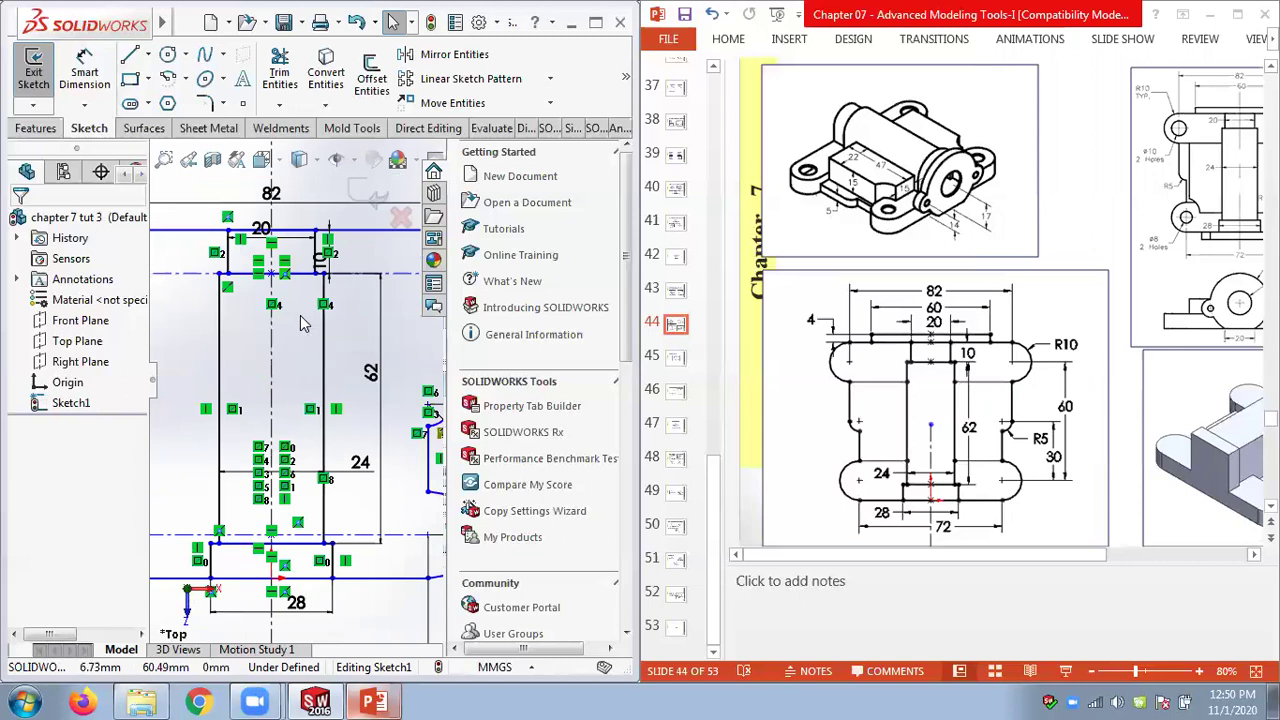
{"action": "scroll", "coordinate": [300, 322], "scroll_direction": "up", "scroll_amount": 3}
{"action": "scroll", "coordinate": [303, 322], "scroll_direction": "down", "scroll_amount": 2}
{"action": "scroll", "coordinate": [303, 322], "scroll_direction": "down", "scroll_amount": 1}
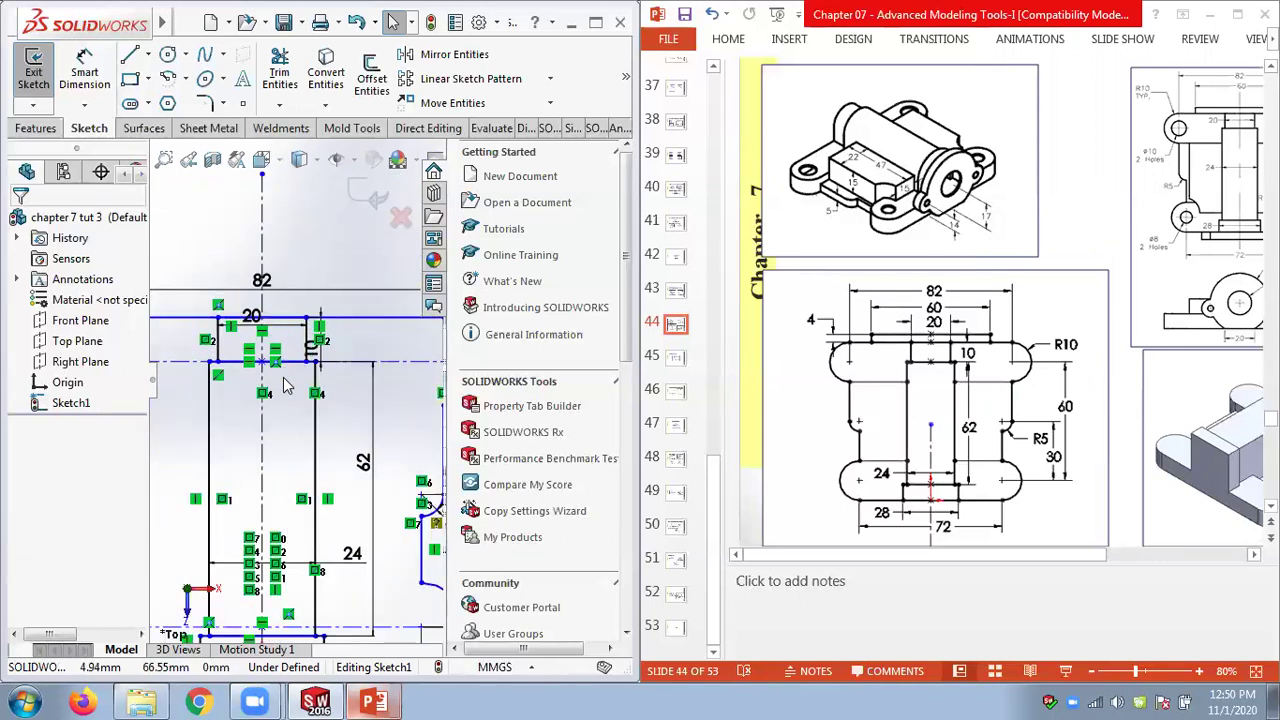
{"action": "scroll", "coordinate": [285, 385], "scroll_direction": "up", "scroll_amount": 3}
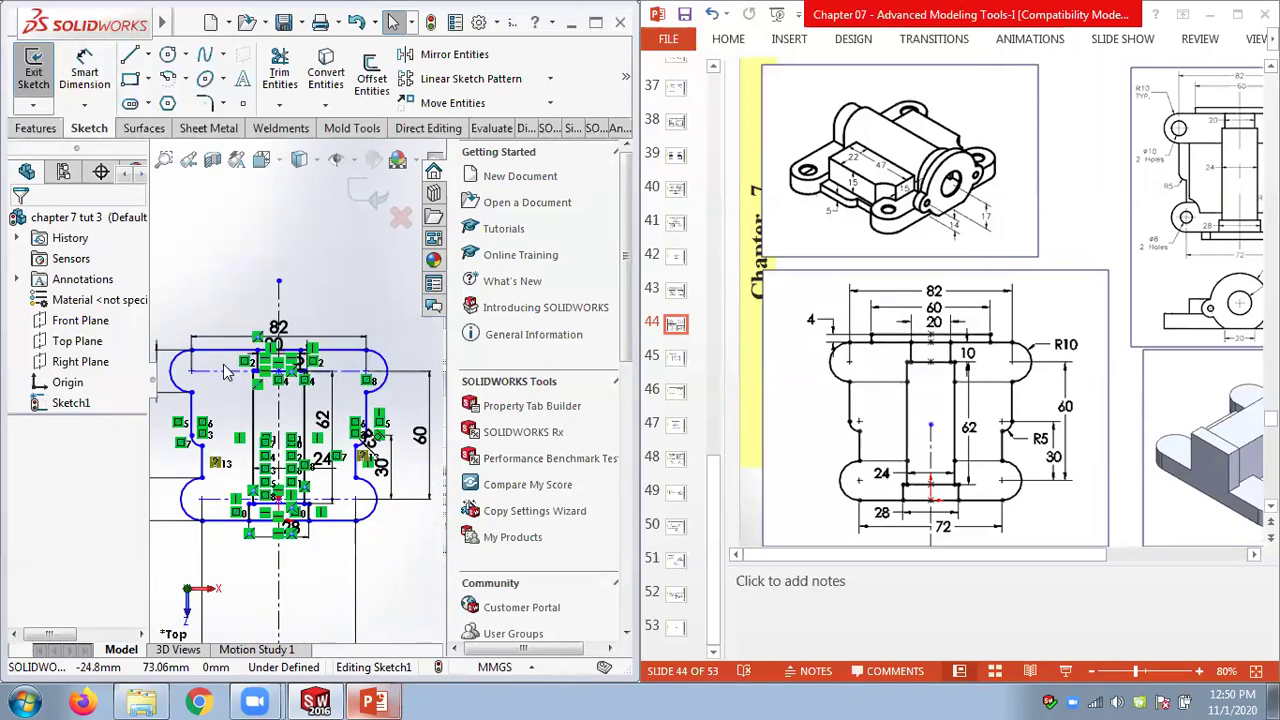
Sketch a thin corner rectangle about 3 mm high on the upper edge of the base outline, spanning the vertical centreline
{"action": "scroll", "coordinate": [180, 360], "scroll_direction": "down", "scroll_amount": 3}
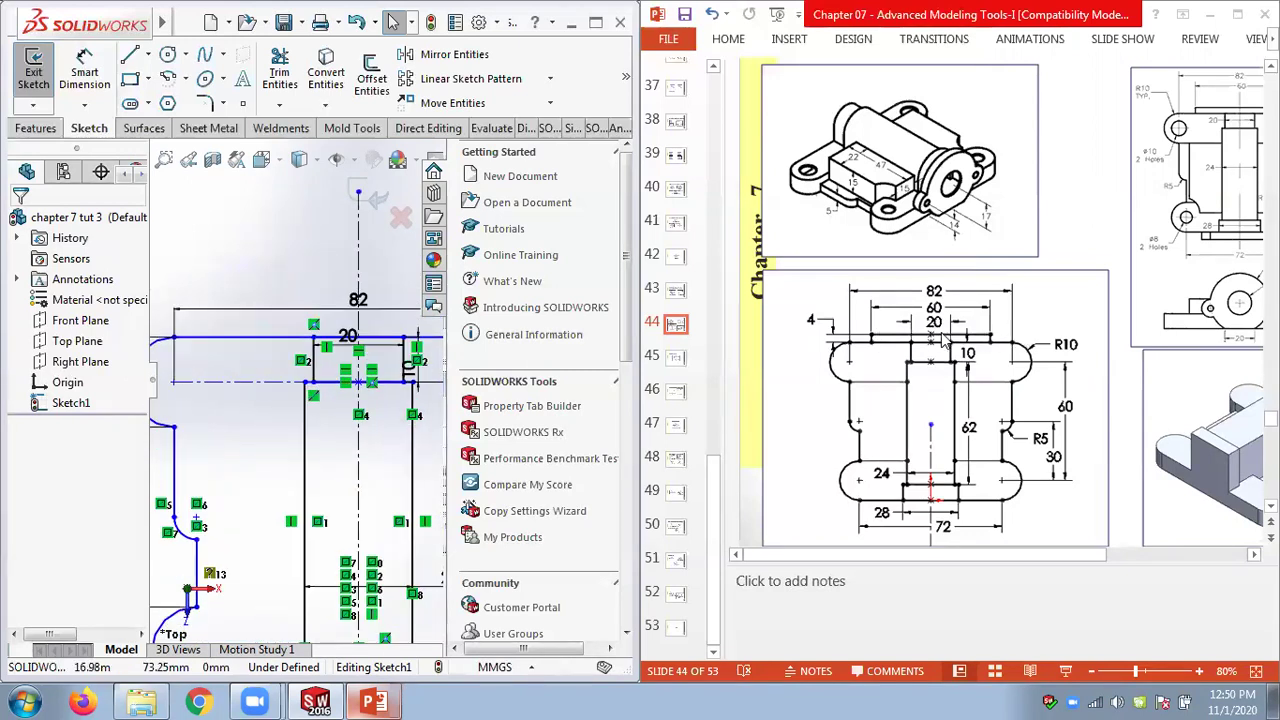
{"action": "left_click", "coordinate": [146, 78]}
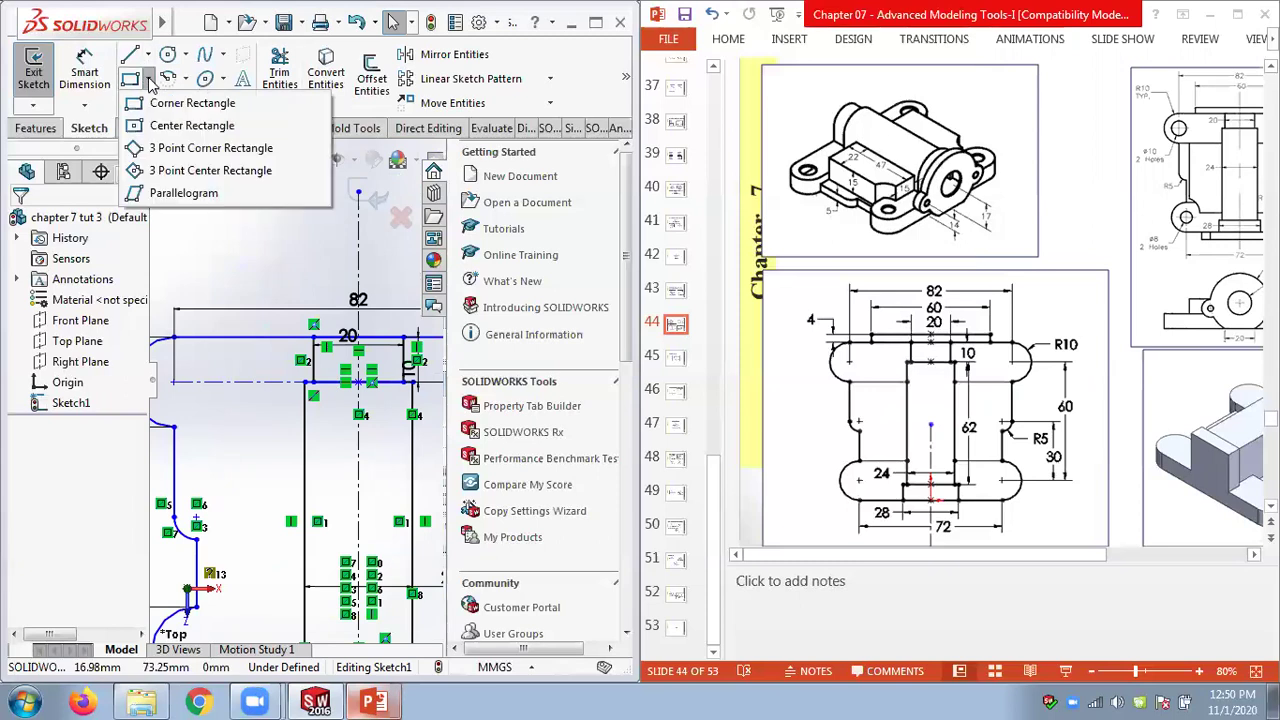
{"action": "left_click", "coordinate": [185, 103]}
{"action": "left_click", "coordinate": [245, 339]}
{"action": "scroll", "coordinate": [330, 320], "scroll_direction": "up", "scroll_amount": 1}
{"action": "left_click_drag", "start_coordinate": [345, 312], "coordinate": [431, 320]}
{"action": "key", "text": "Escape"}
{"action": "scroll", "coordinate": [380, 362], "scroll_direction": "down", "scroll_amount": 4}
{"action": "scroll", "coordinate": [343, 266], "scroll_direction": "up", "scroll_amount": 2}
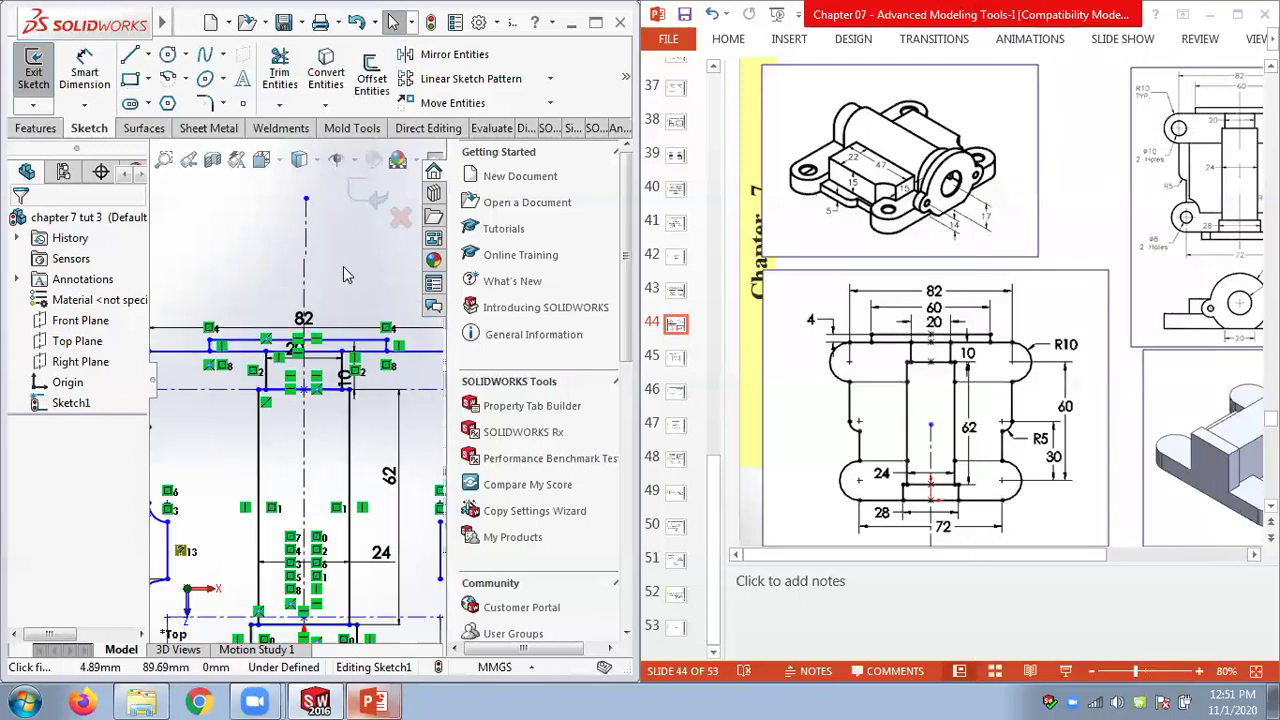
Make the two short vertical sides of the thin upper rectangle symmetric about the vertical centreline
{"action": "left_click", "coordinate": [305, 286]}
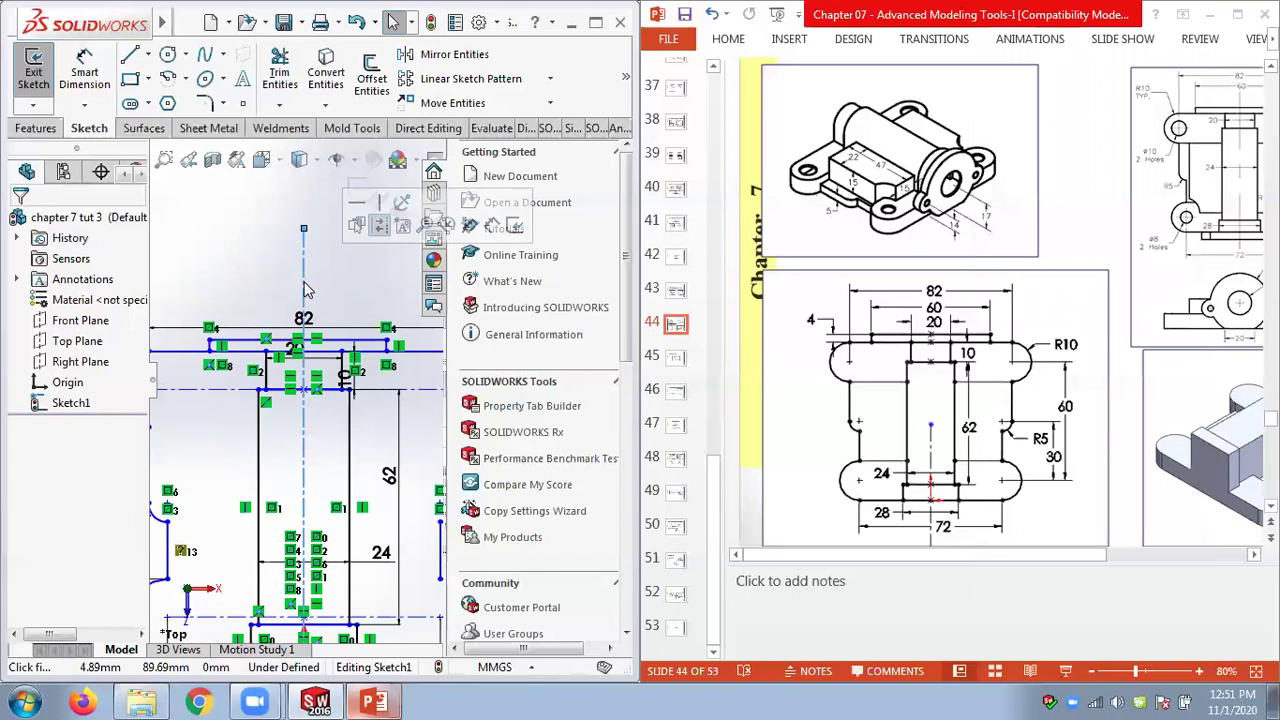
{"action": "scroll", "coordinate": [238, 358], "scroll_direction": "down", "scroll_amount": 4}
{"action": "left_click", "coordinate": [179, 330], "text": "ctrl"}
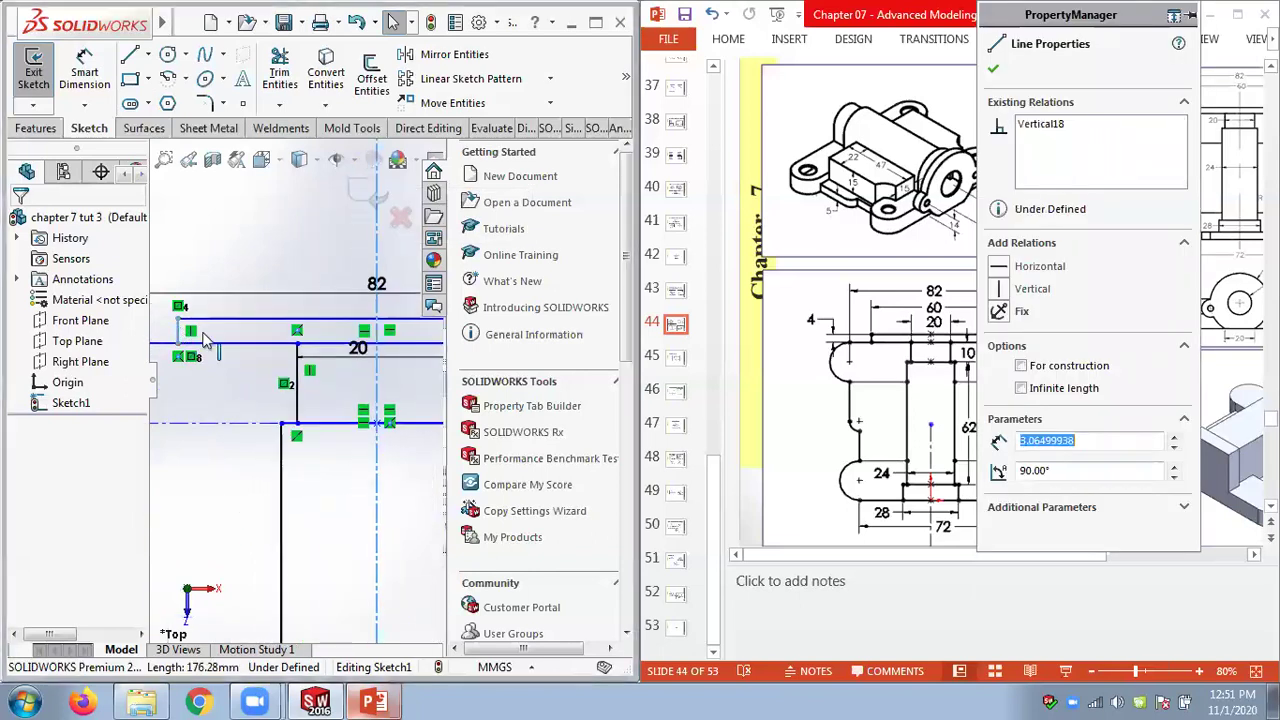
{"action": "scroll", "coordinate": [333, 360], "scroll_direction": "up", "scroll_amount": 1}
{"action": "scroll", "coordinate": [338, 367], "scroll_direction": "up", "scroll_amount": 2}
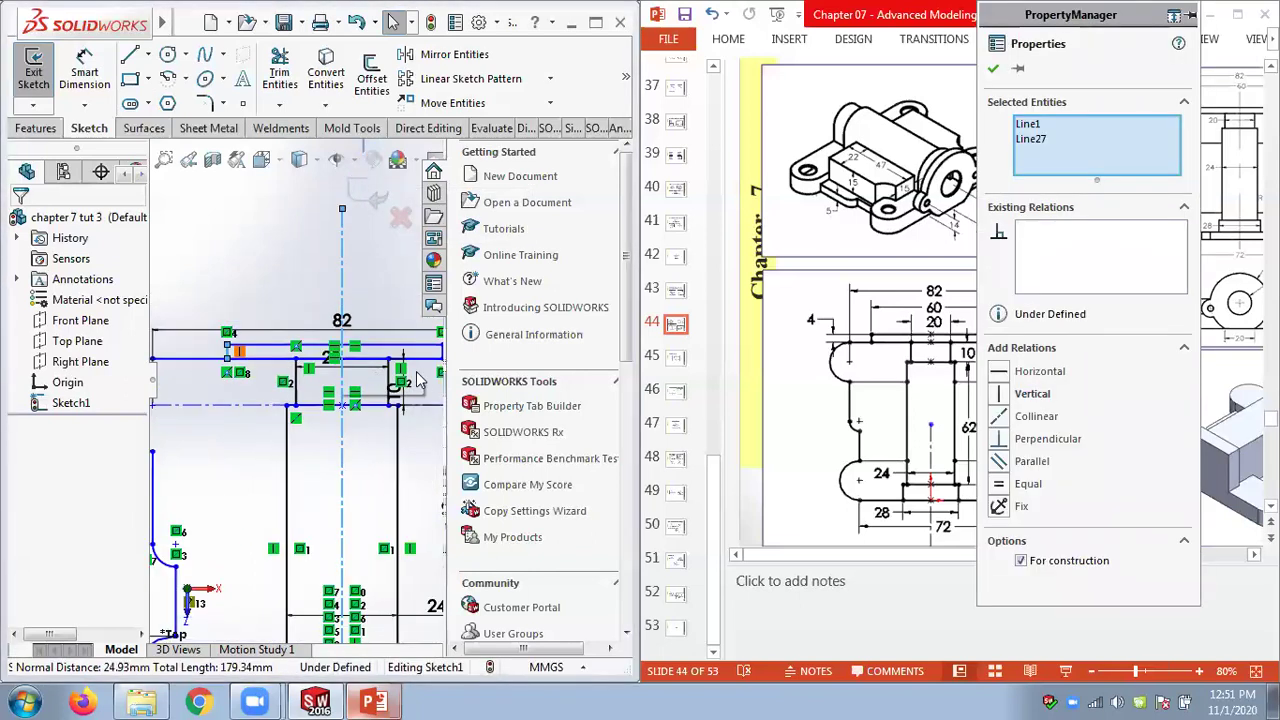
{"action": "scroll", "coordinate": [423, 380], "scroll_direction": "down", "scroll_amount": 3}
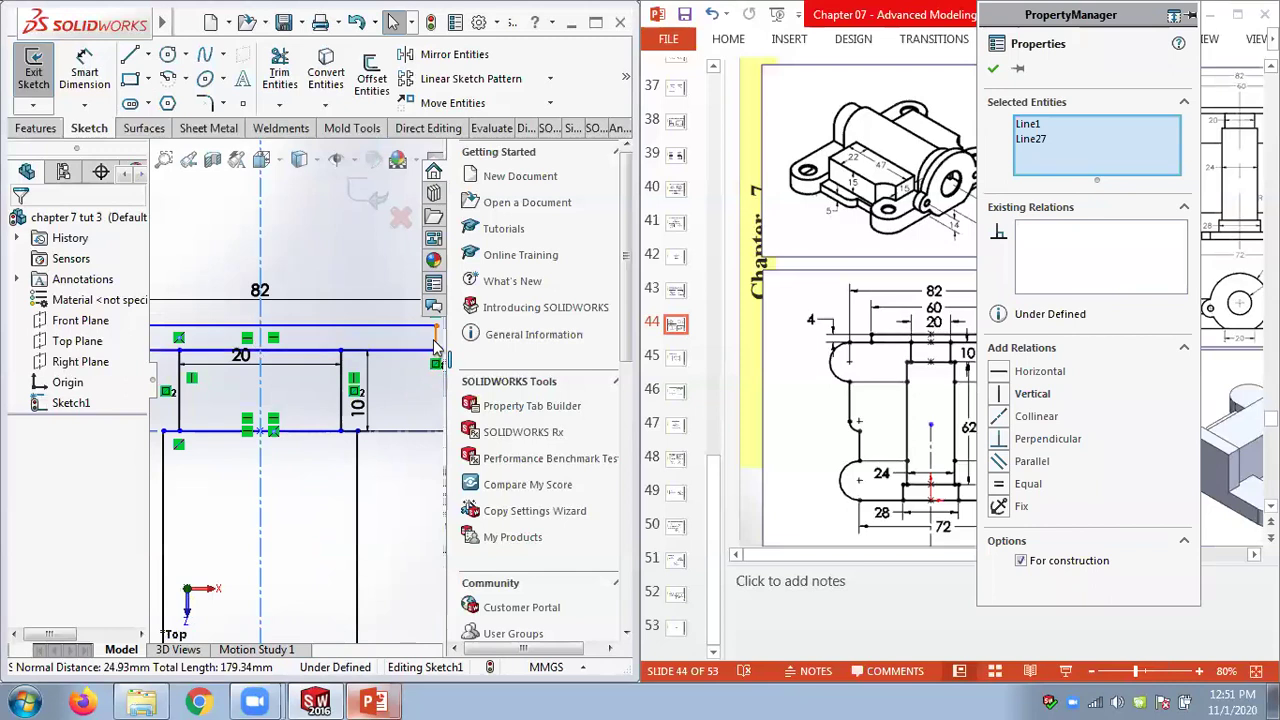
{"action": "left_click", "coordinate": [436, 342], "text": "ctrl"}
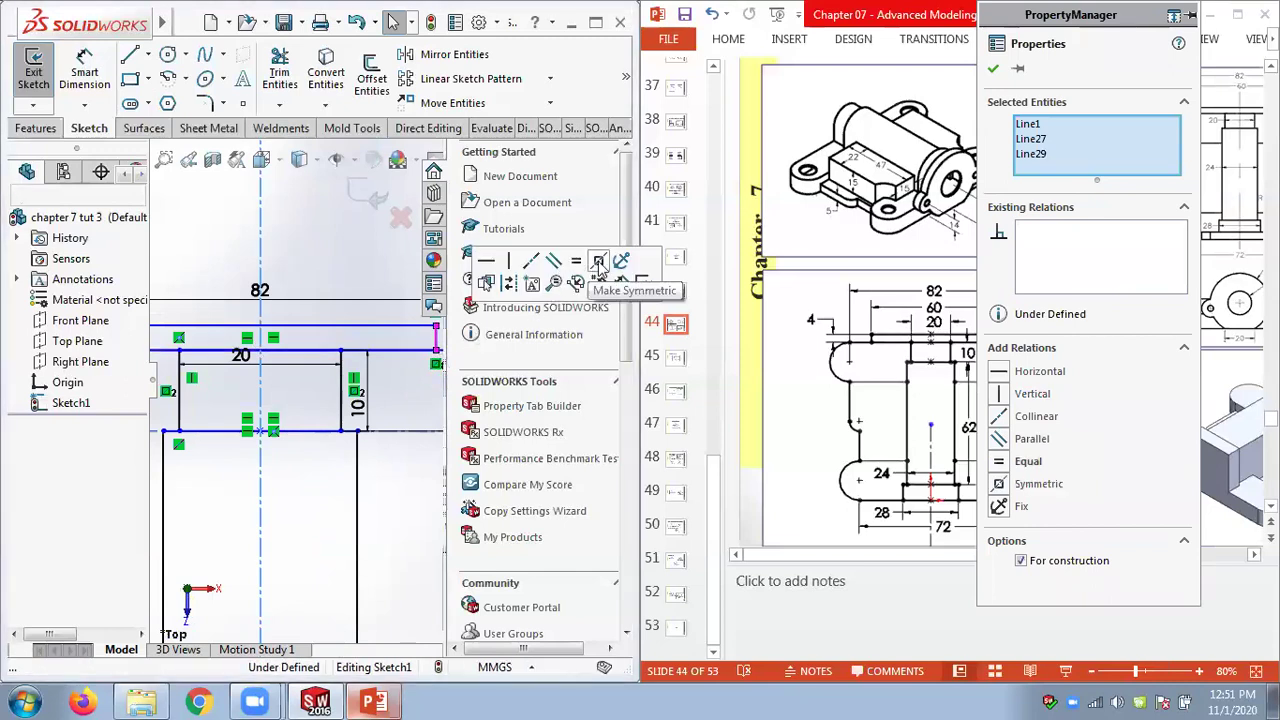
{"action": "left_click", "coordinate": [598, 262]}
{"action": "left_click", "coordinate": [296, 223]}
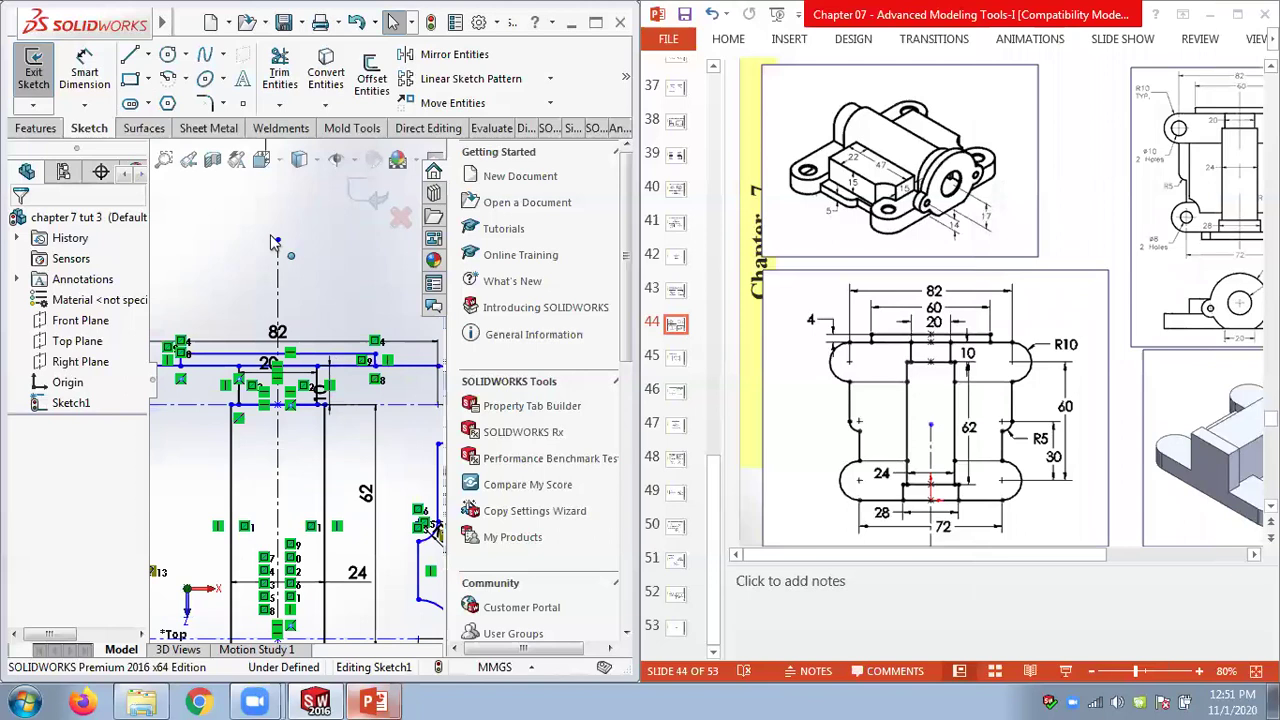
Dimension the upper edge of the thin upper rectangle and set its width to 60 mm
{"action": "left_click", "coordinate": [84, 75]}
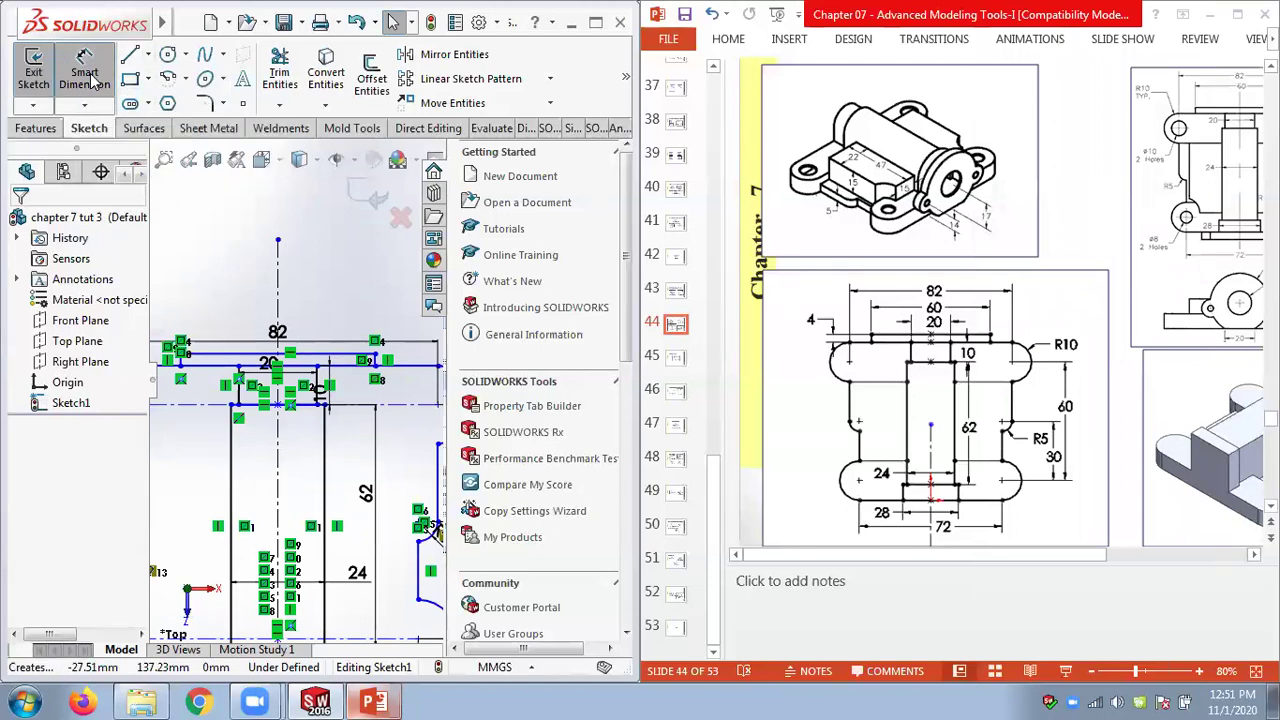
{"action": "left_click", "coordinate": [333, 358]}
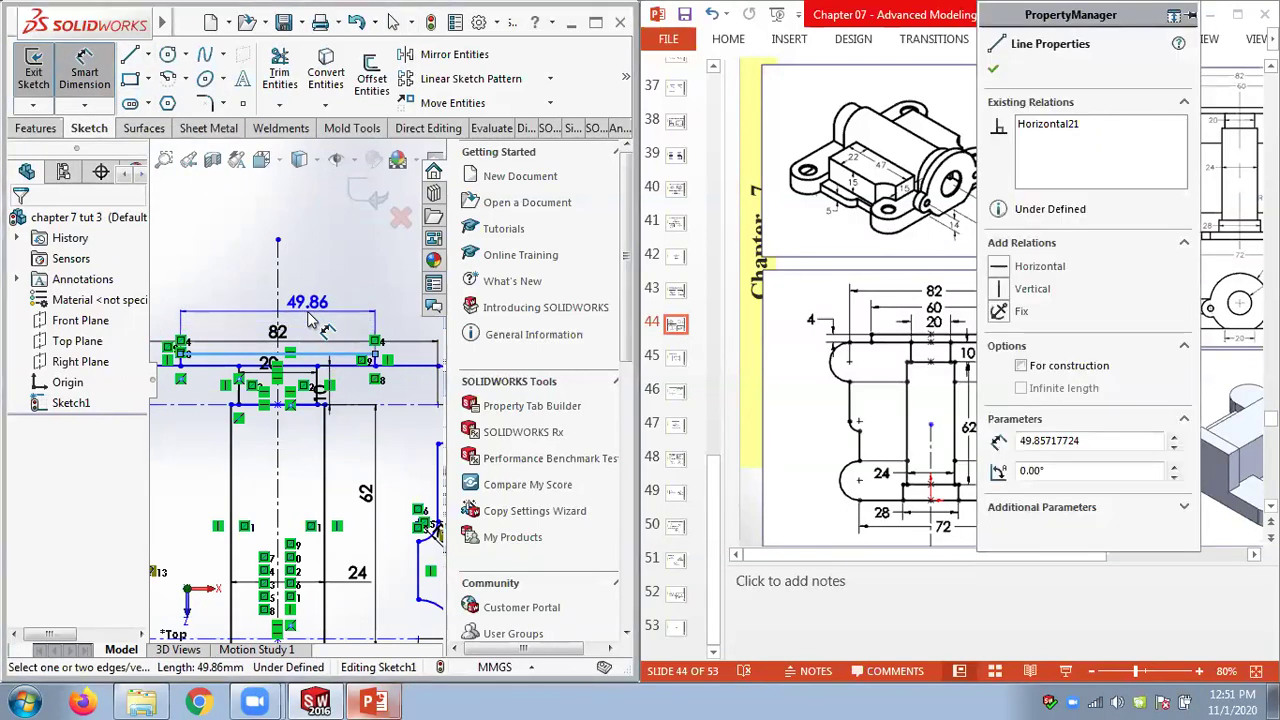
{"action": "left_click", "coordinate": [310, 320]}
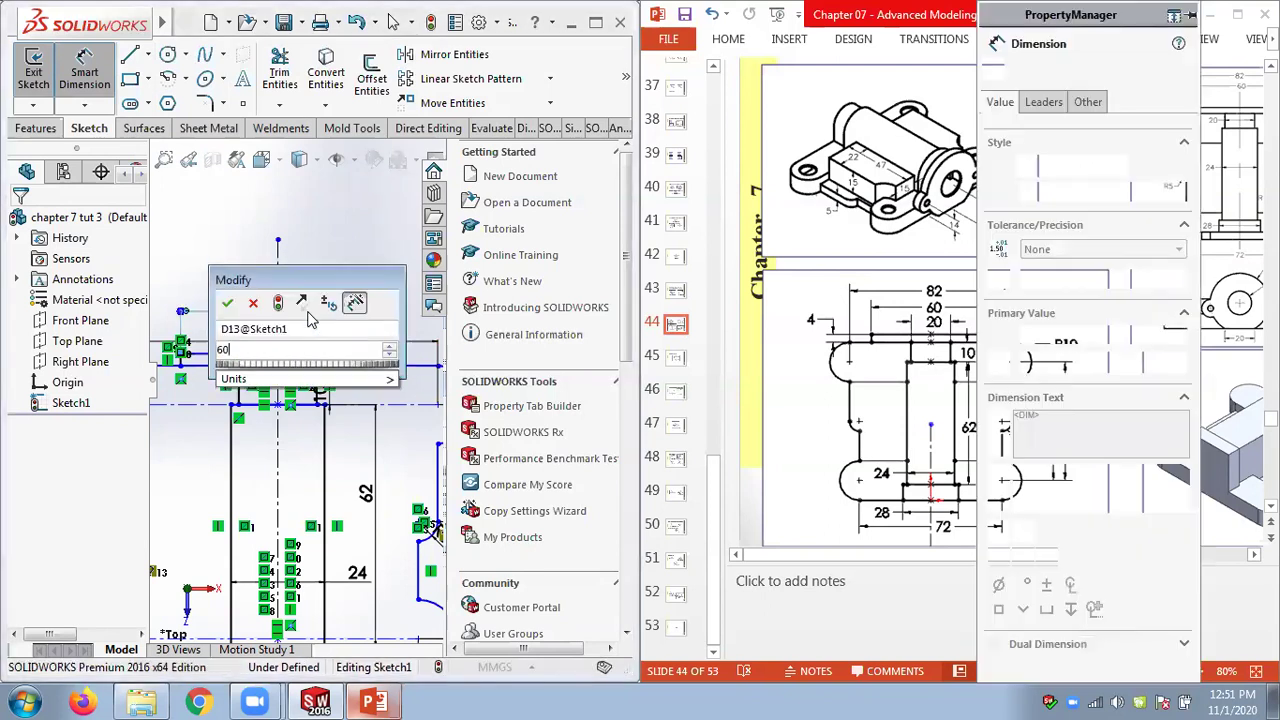
{"action": "type", "text": "60"}
{"action": "key", "text": "Return"}
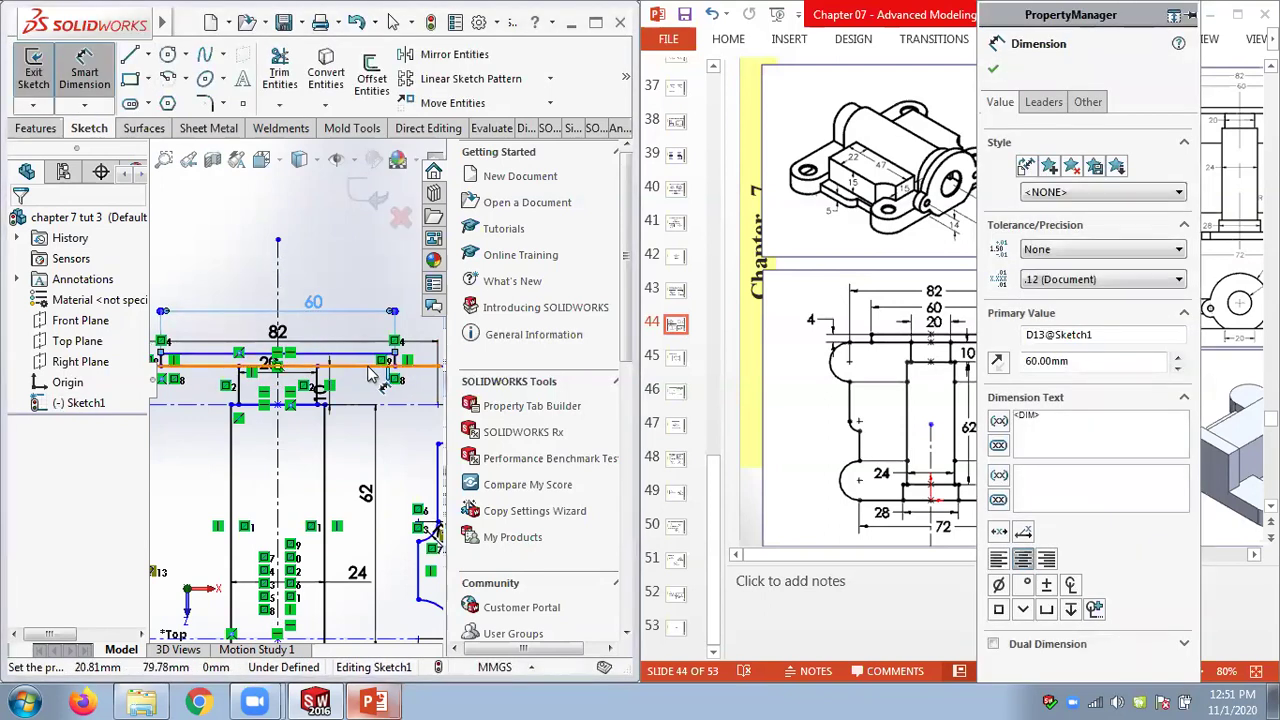
Try to dimension the short right side of the thin upper rectangle at 4 mm
{"action": "scroll", "coordinate": [380, 373], "scroll_direction": "down", "scroll_amount": 3}
{"action": "left_click", "coordinate": [398, 358]}
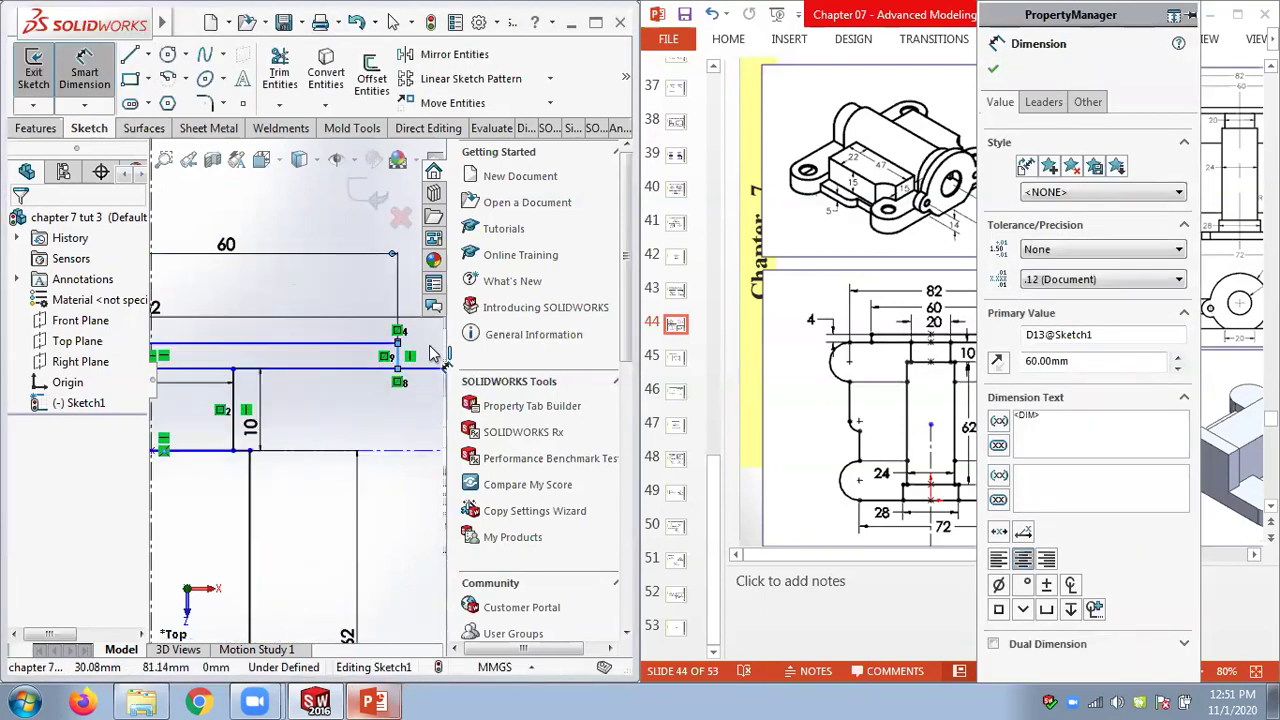
{"action": "left_click", "coordinate": [430, 355]}
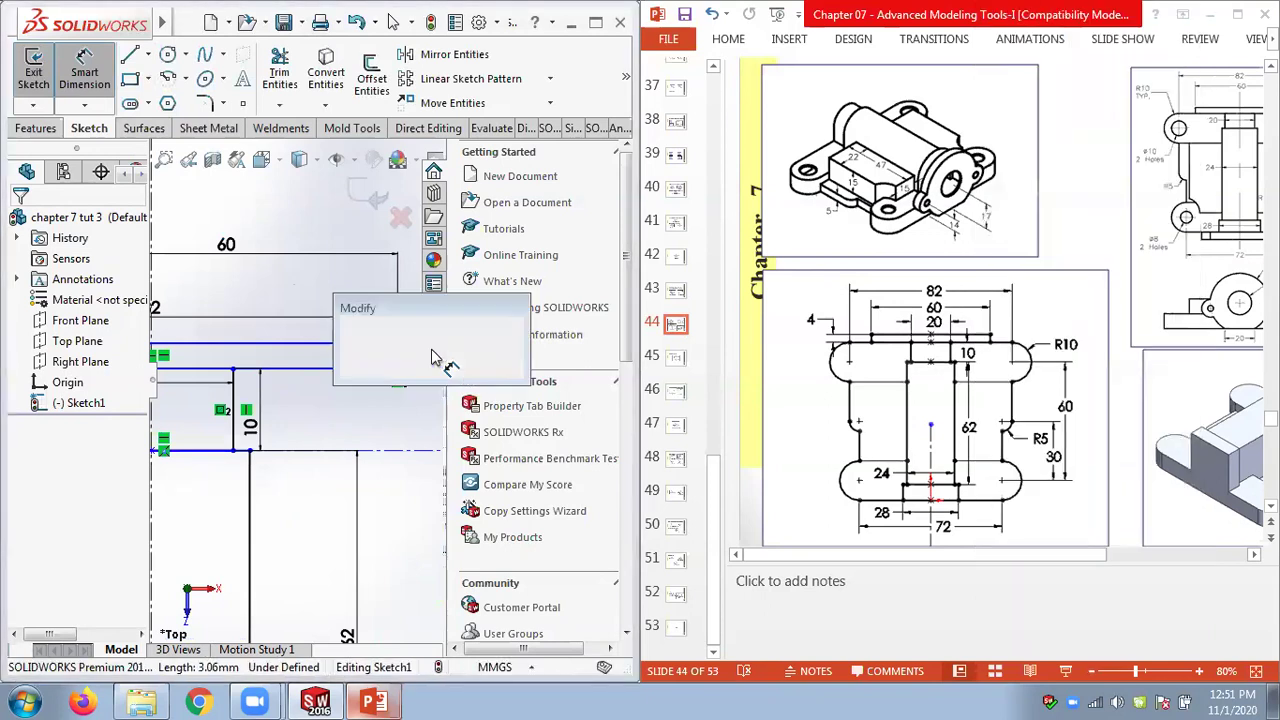
{"action": "type", "text": "4"}
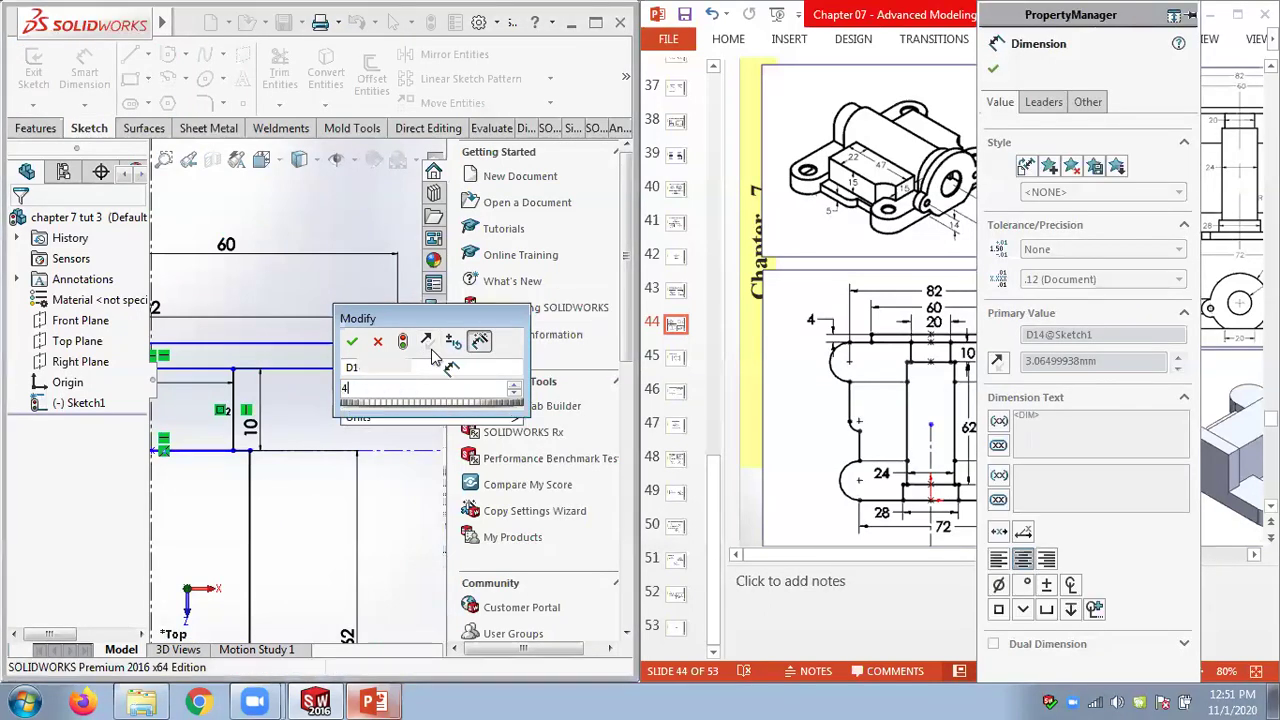
{"action": "key", "text": "Return"}
{"action": "scroll", "coordinate": [325, 437], "scroll_direction": "up", "scroll_amount": 5}
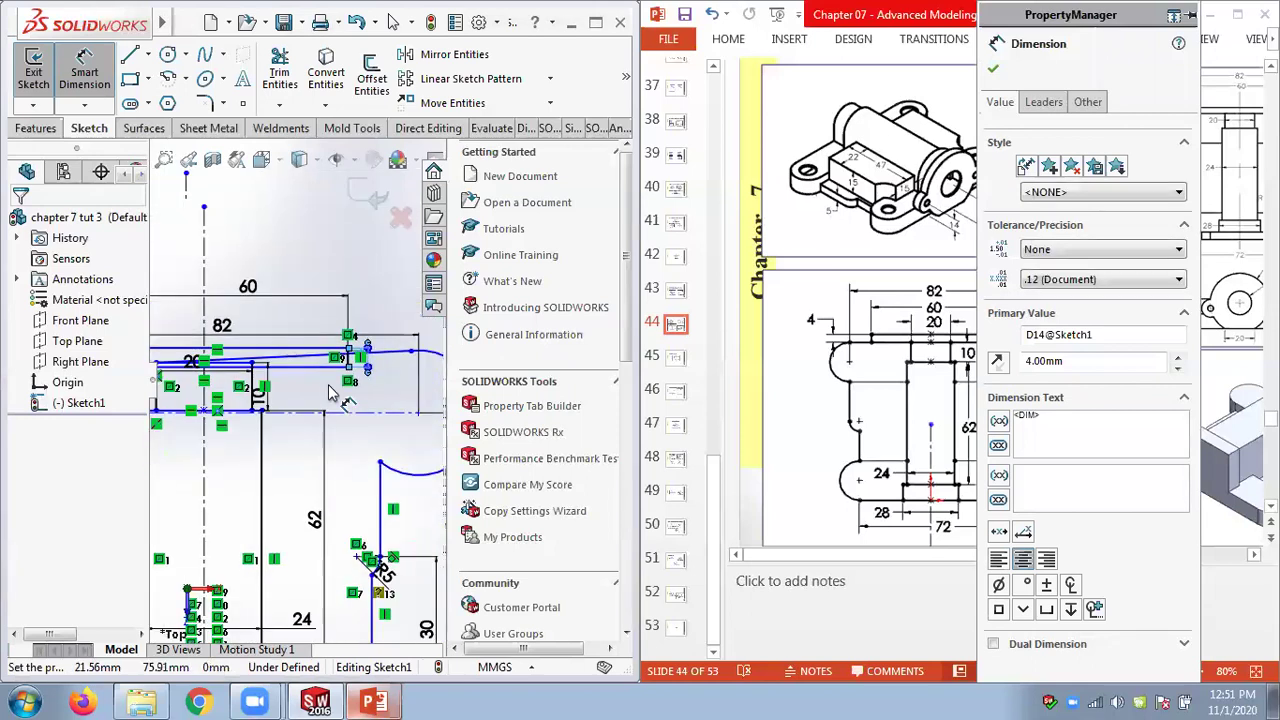
{"action": "scroll", "coordinate": [333, 393], "scroll_direction": "up", "scroll_amount": 2}
{"action": "key", "text": "Escape"}
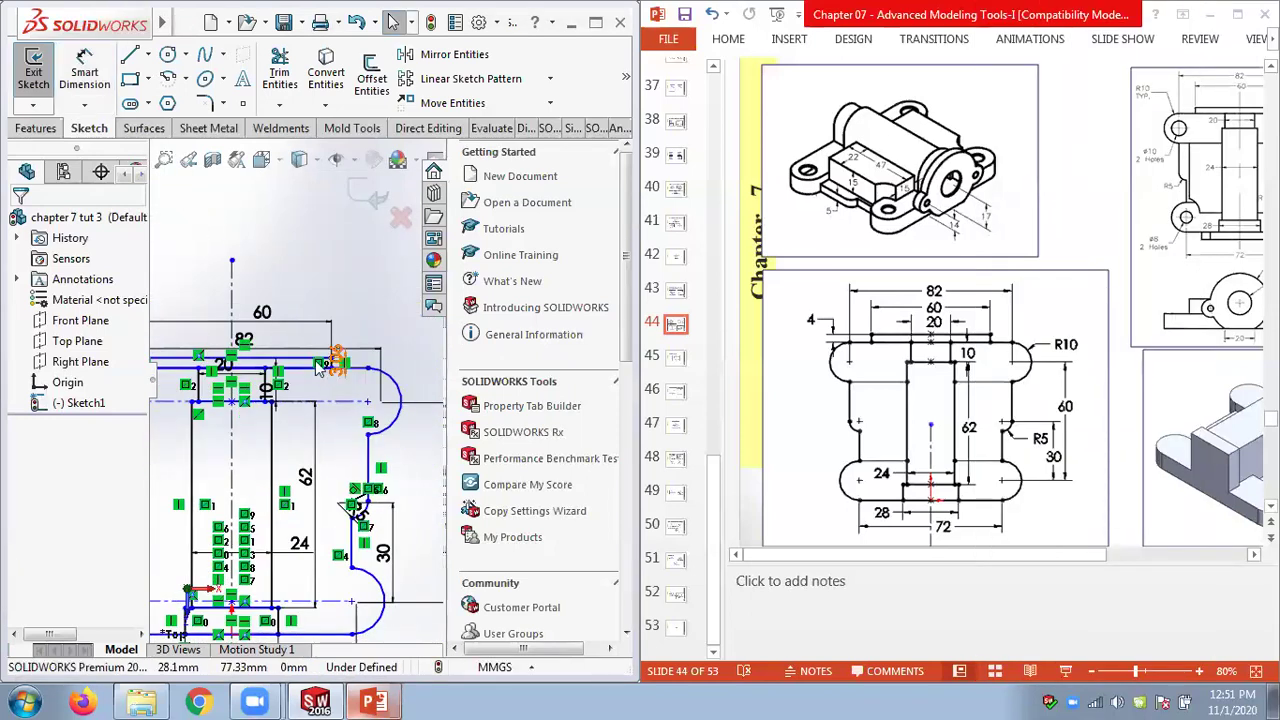
Try re-entering 4 mm for the height dimension at the right end of the thin upper rectangle
{"action": "scroll", "coordinate": [385, 395], "scroll_direction": "down", "scroll_amount": 5}
{"action": "left_click", "coordinate": [325, 355]}
{"action": "double_click", "coordinate": [312, 335]}
{"action": "type", "text": "4"}
{"action": "key", "text": "Return"}
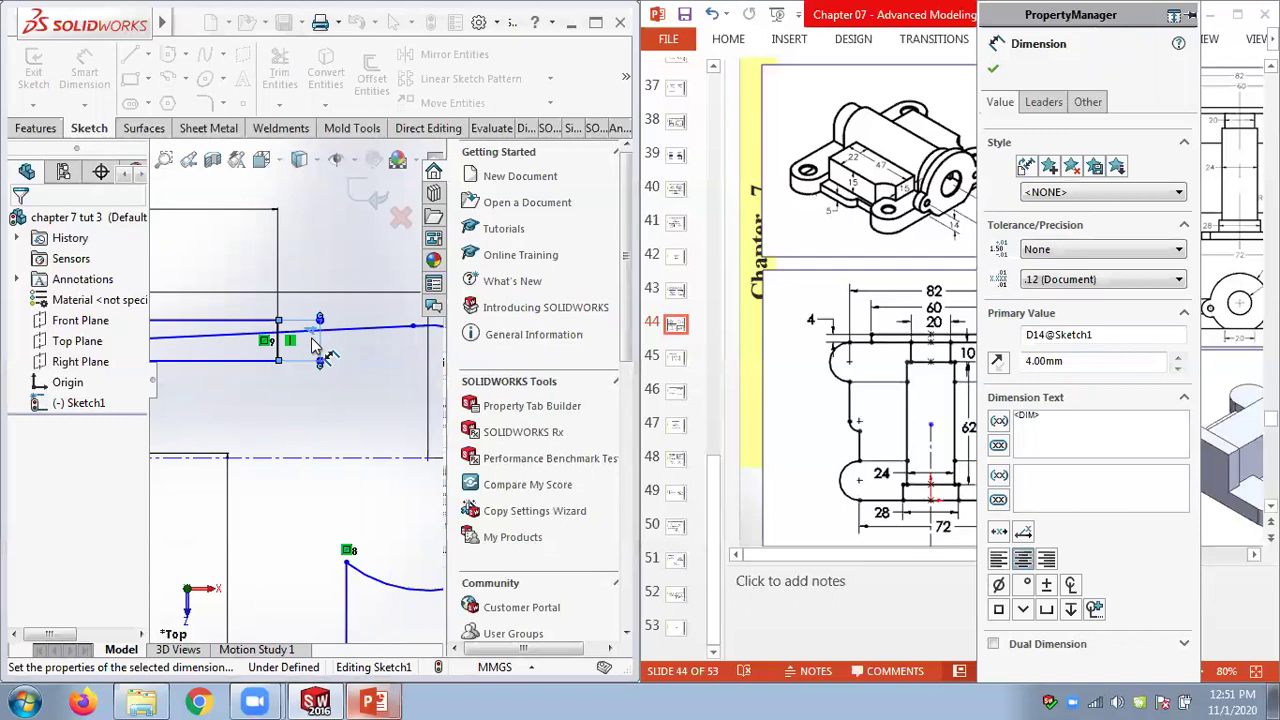
{"action": "left_click", "coordinate": [310, 388]}
Add a horizontal relation to the base outline's long upper edge, just below the thin rectangle
{"action": "scroll", "coordinate": [294, 386], "scroll_direction": "up", "scroll_amount": 3}
{"action": "scroll", "coordinate": [290, 392], "scroll_direction": "up", "scroll_amount": 3}
{"action": "scroll", "coordinate": [250, 382], "scroll_direction": "down", "scroll_amount": 5}
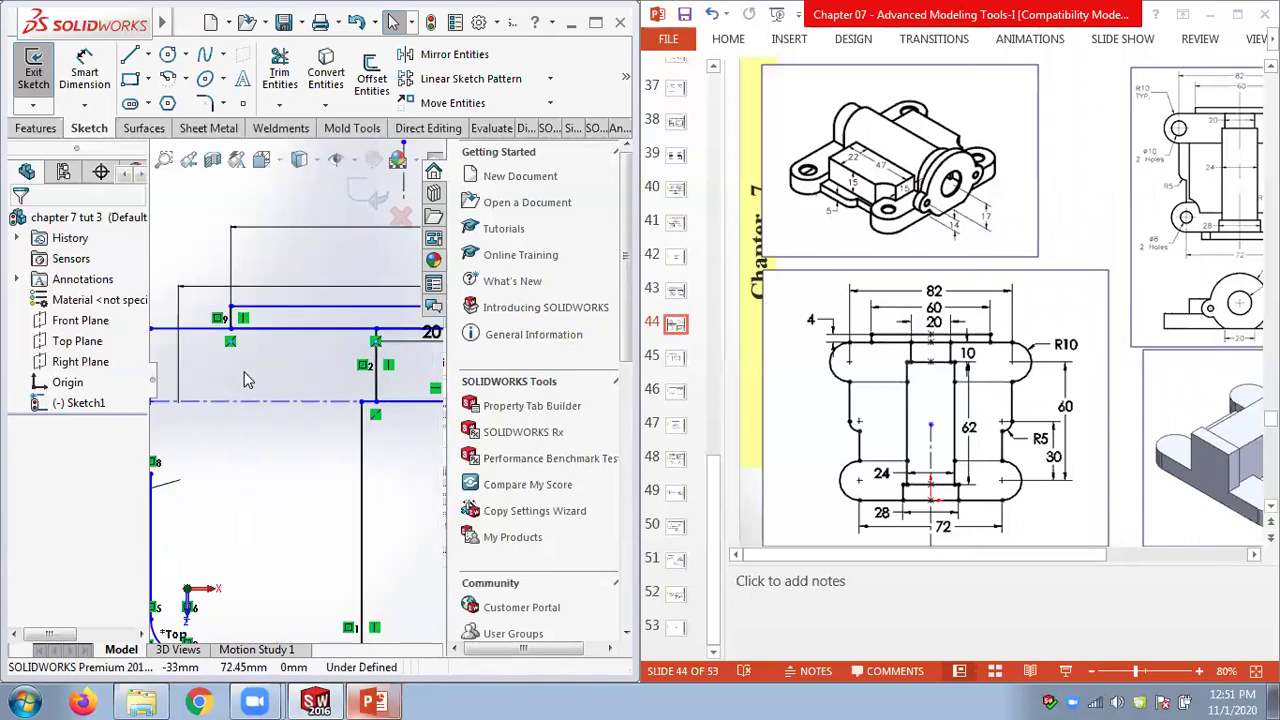
{"action": "scroll", "coordinate": [265, 376], "scroll_direction": "up", "scroll_amount": 2}
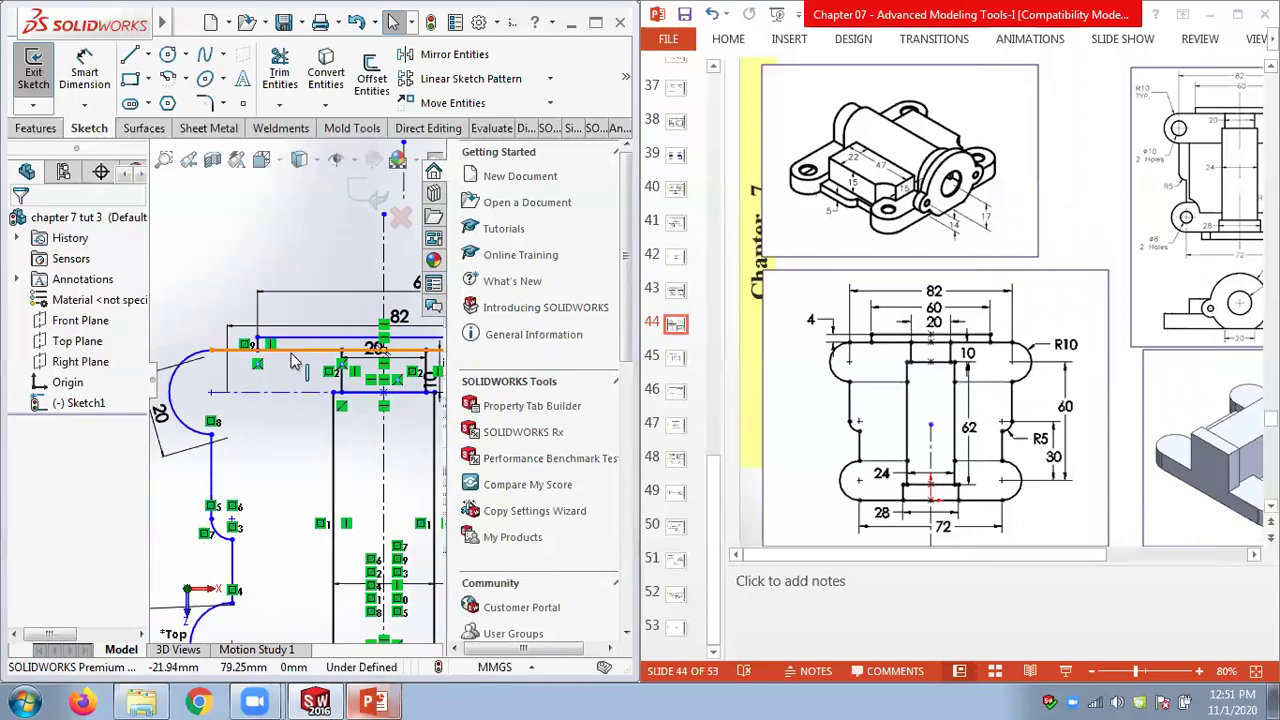
{"action": "left_click", "coordinate": [292, 352]}
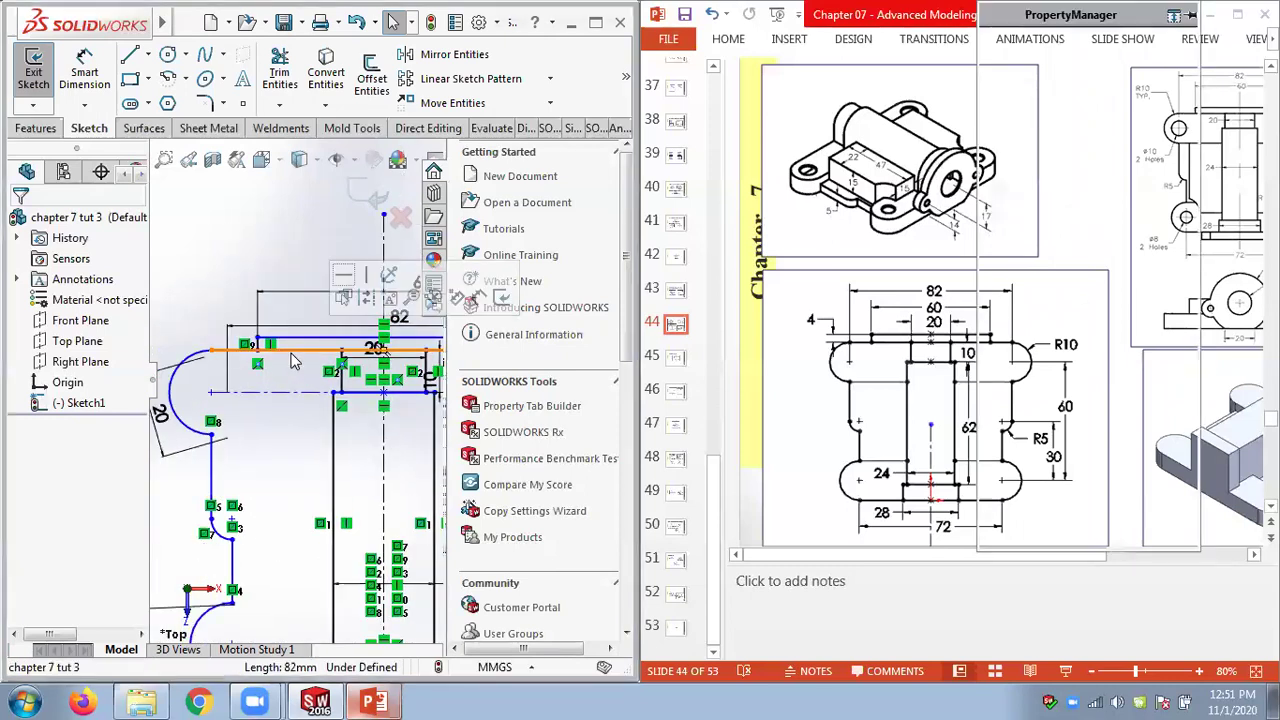
{"action": "left_click", "coordinate": [344, 278]}
{"action": "left_click", "coordinate": [281, 225]}
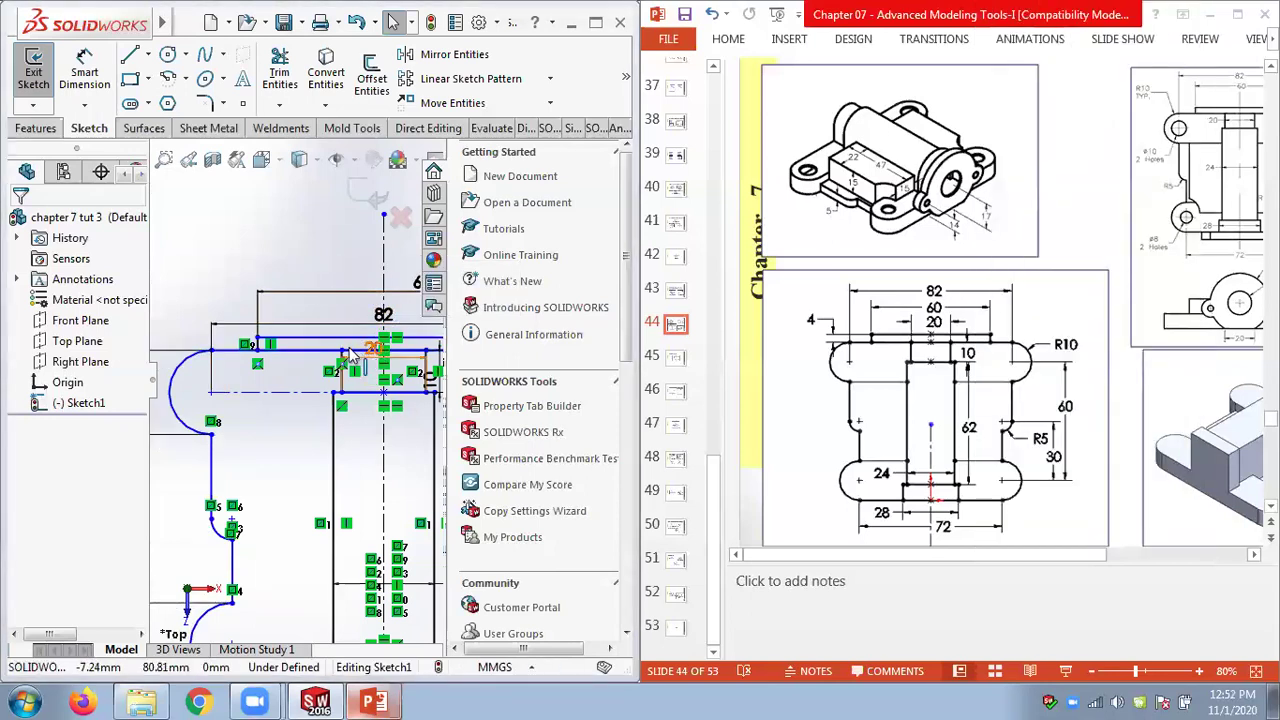
Delete the height dimension beside the short right side of the thin upper rectangle
{"action": "scroll", "coordinate": [304, 362], "scroll_direction": "up", "scroll_amount": 3}
{"action": "scroll", "coordinate": [420, 366], "scroll_direction": "down", "scroll_amount": 5}
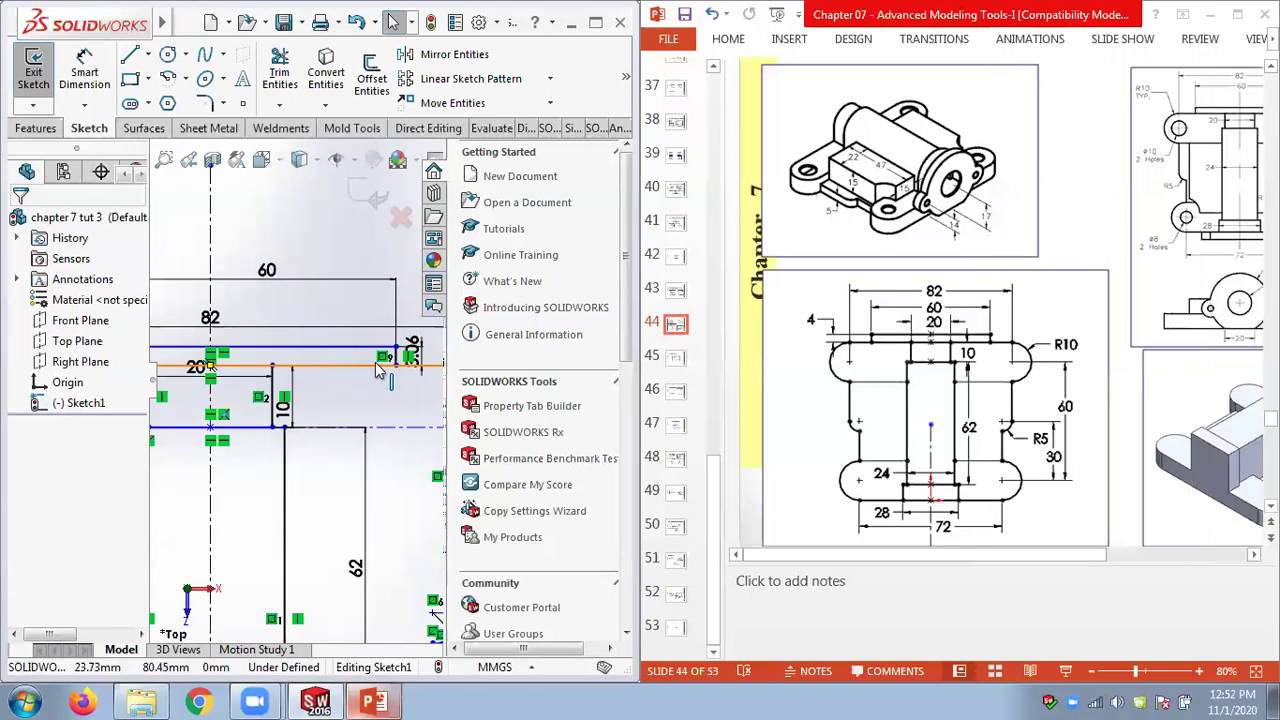
{"action": "left_click", "coordinate": [419, 364]}
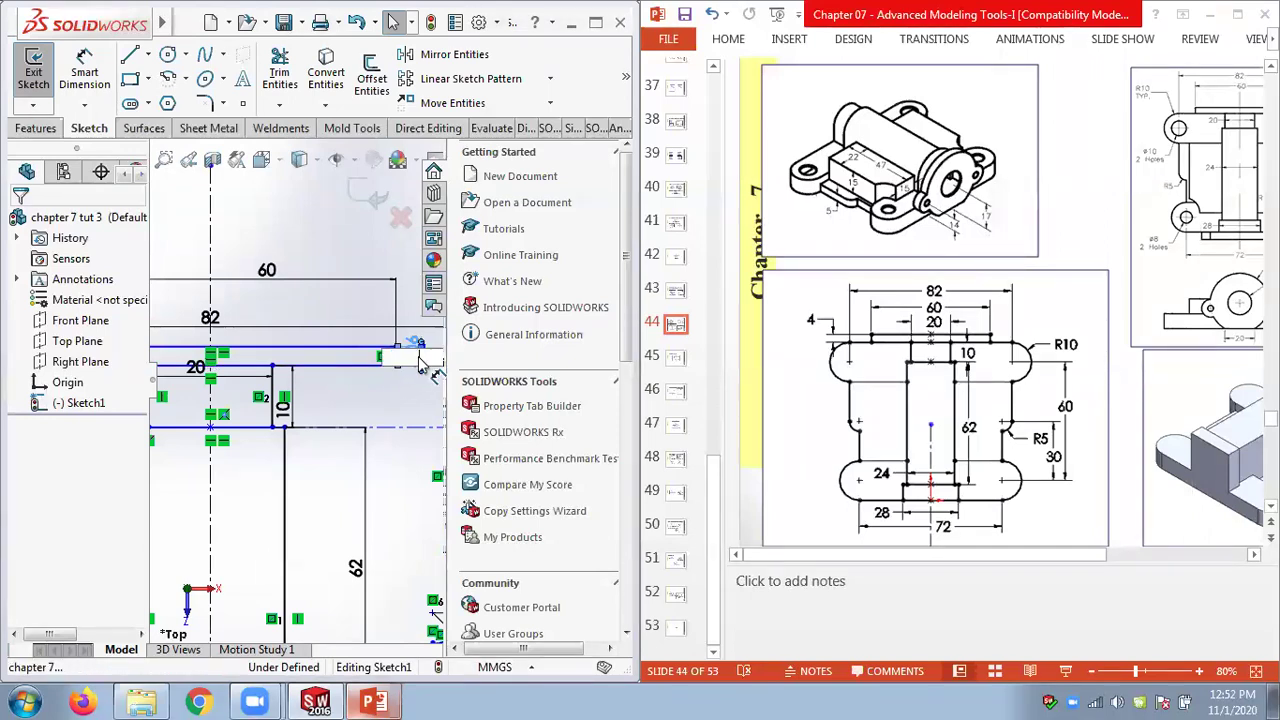
{"action": "left_click", "coordinate": [332, 268]}
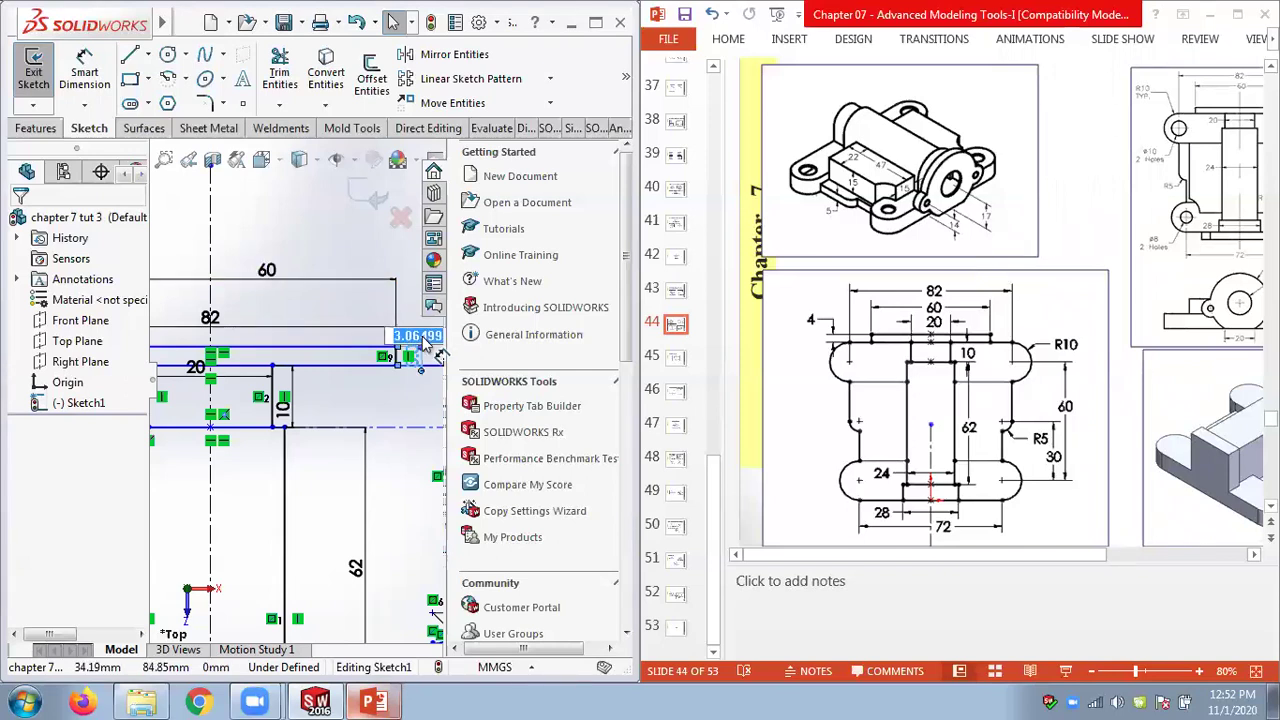
{"action": "scroll", "coordinate": [420, 362], "scroll_direction": "down", "scroll_amount": 5}
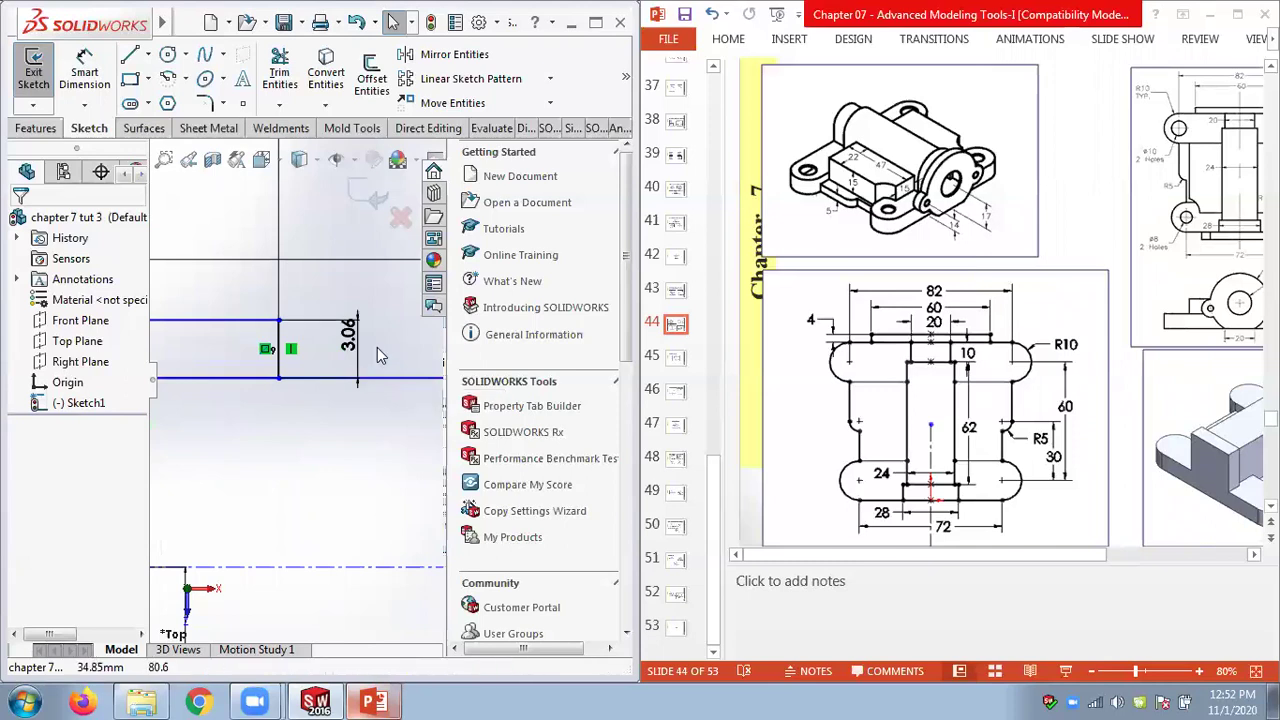
{"action": "left_click", "coordinate": [348, 333]}
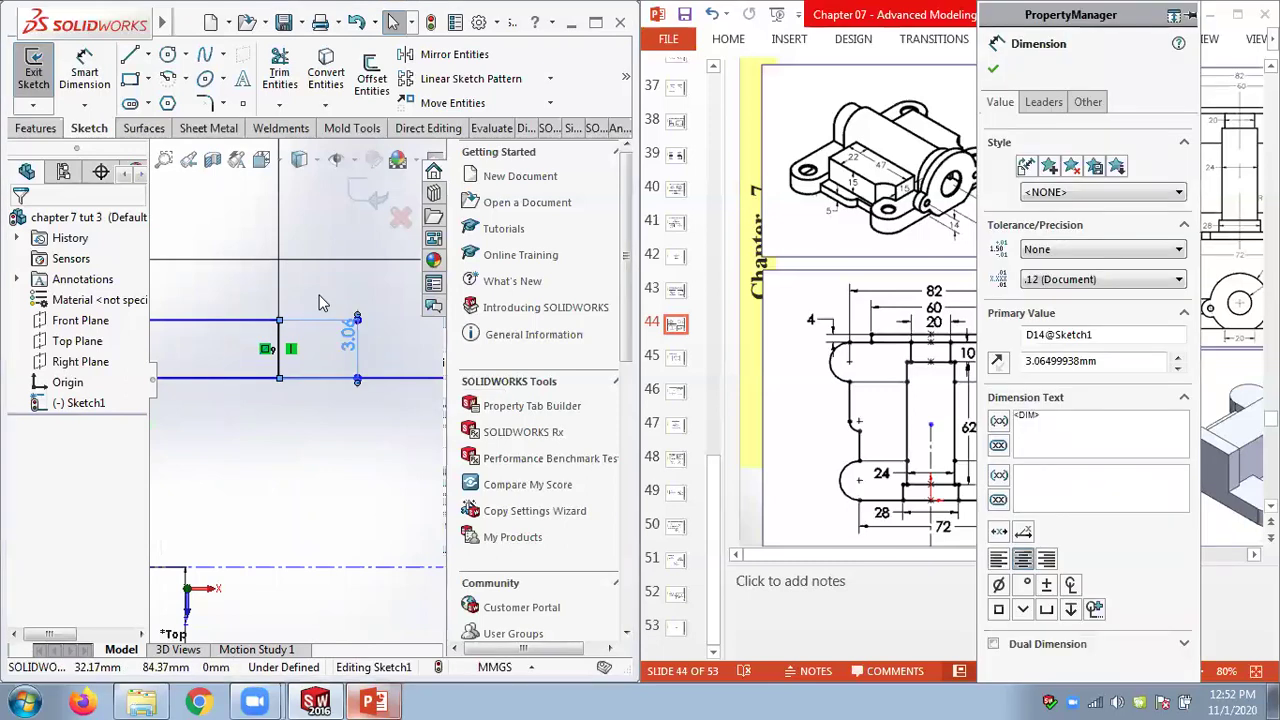
{"action": "key", "text": "Delete"}
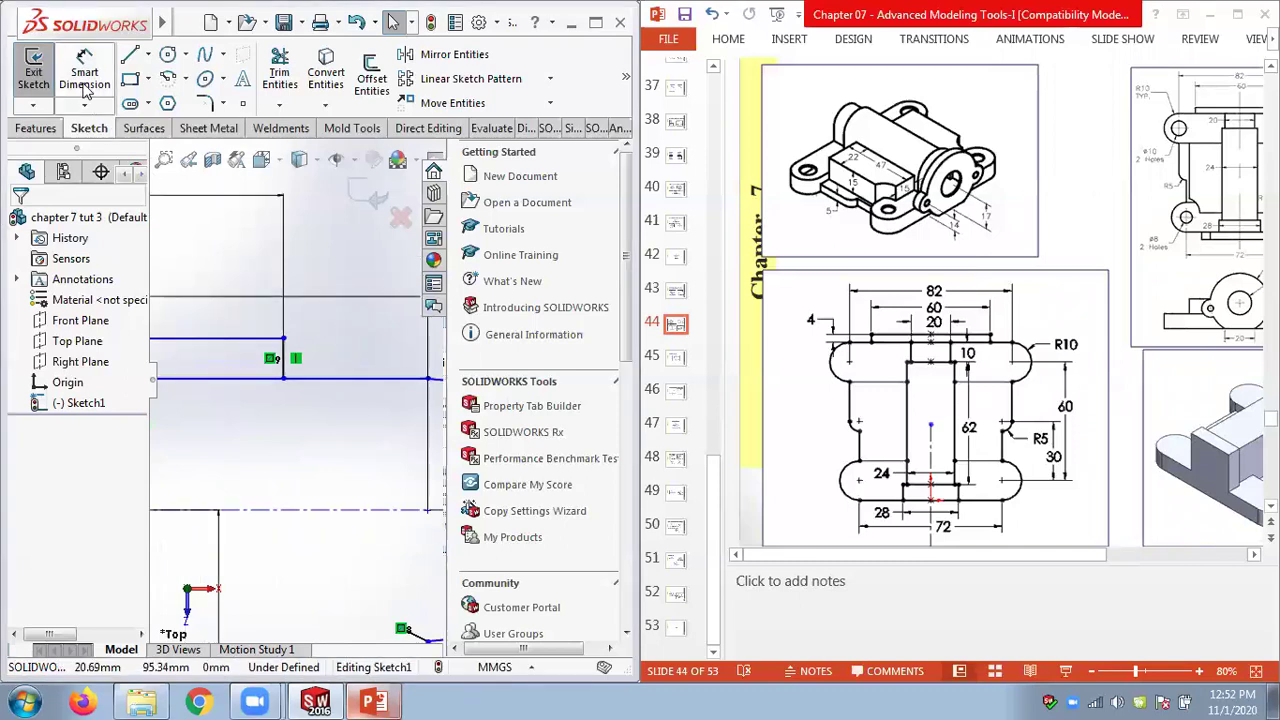
Dimension the distance between the thin rectangle's upper edge and the base outline's upper edge as 4 mm
{"action": "left_click", "coordinate": [84, 78]}
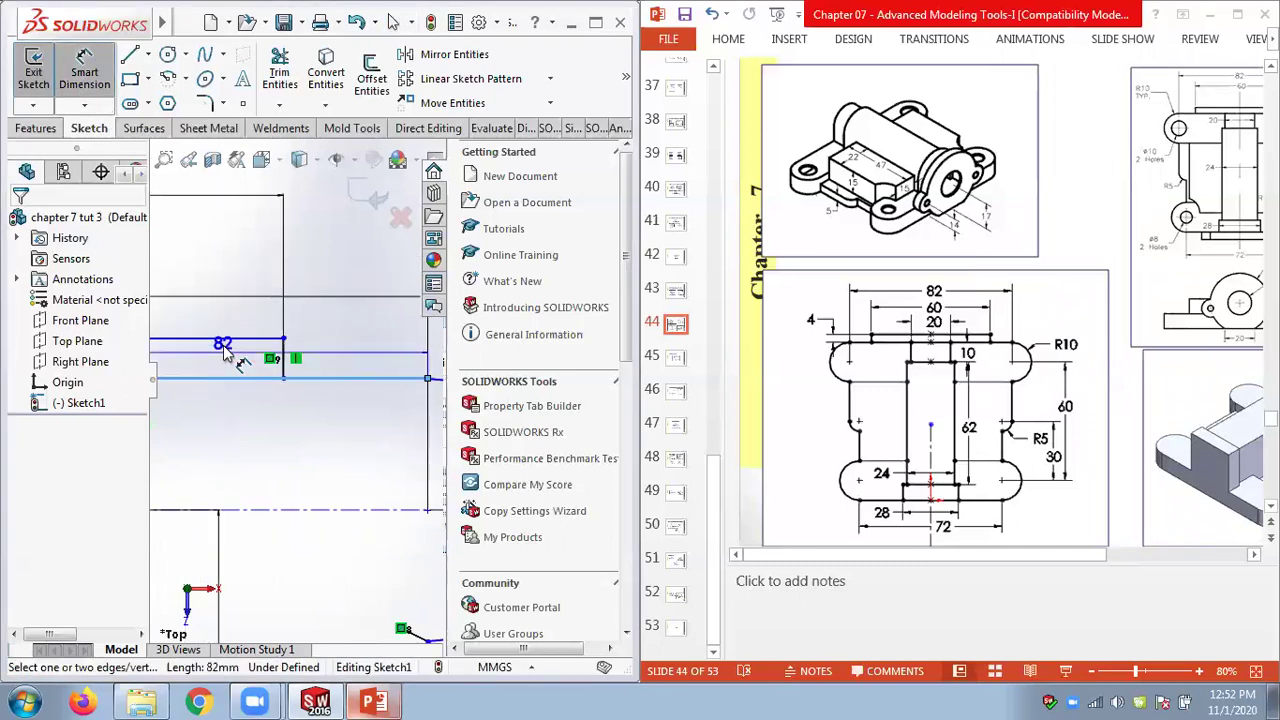
{"action": "left_click", "coordinate": [226, 343]}
{"action": "left_click", "coordinate": [290, 377]}
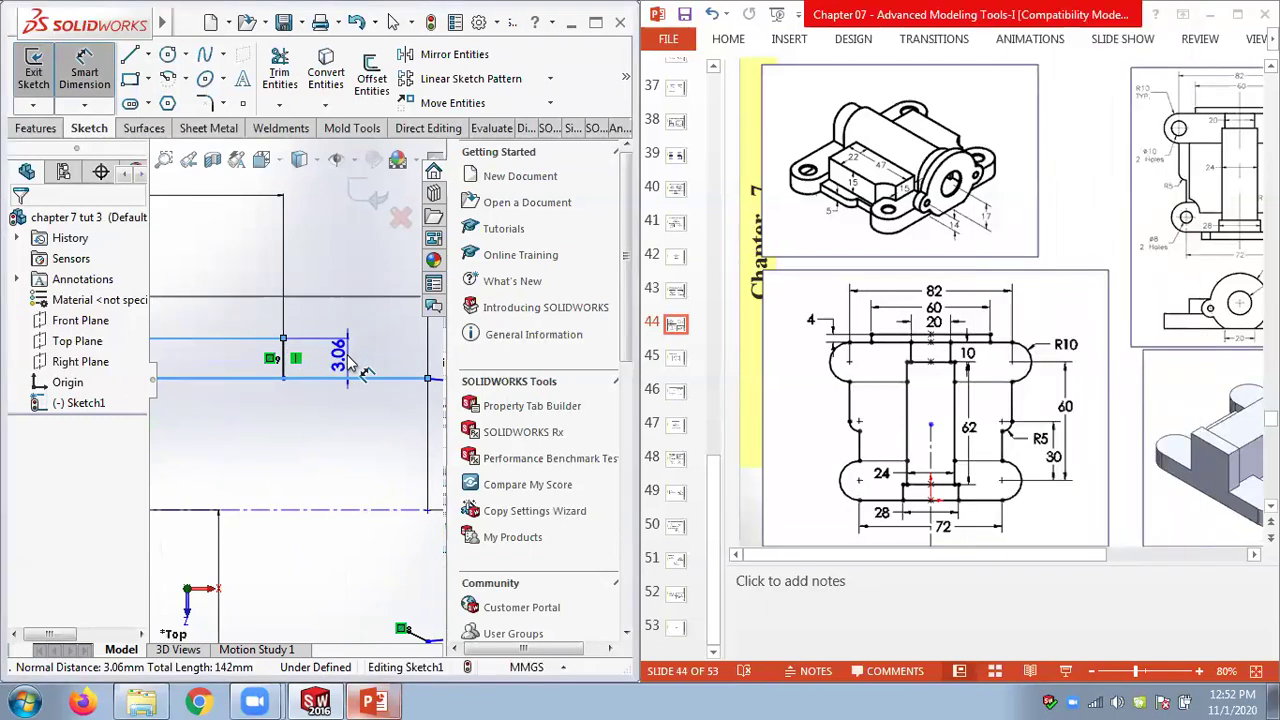
{"action": "left_click", "coordinate": [347, 362]}
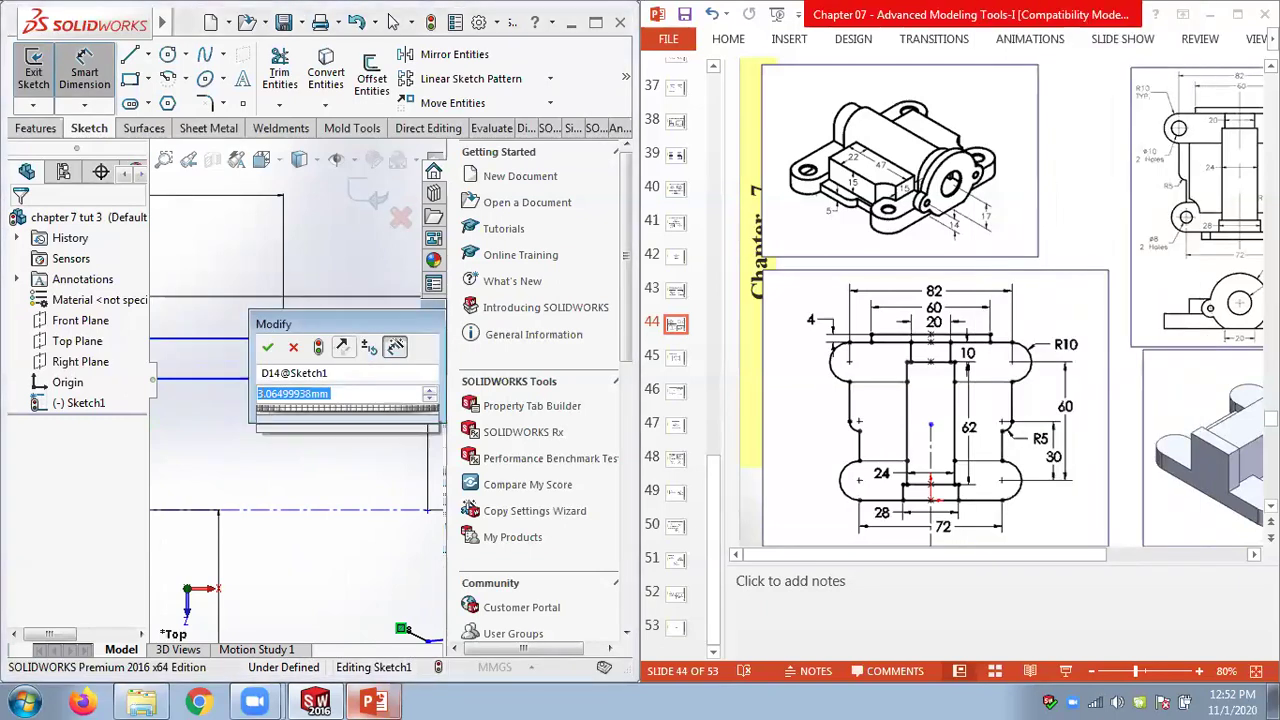
{"action": "type", "text": "4"}
{"action": "key", "text": "Return"}
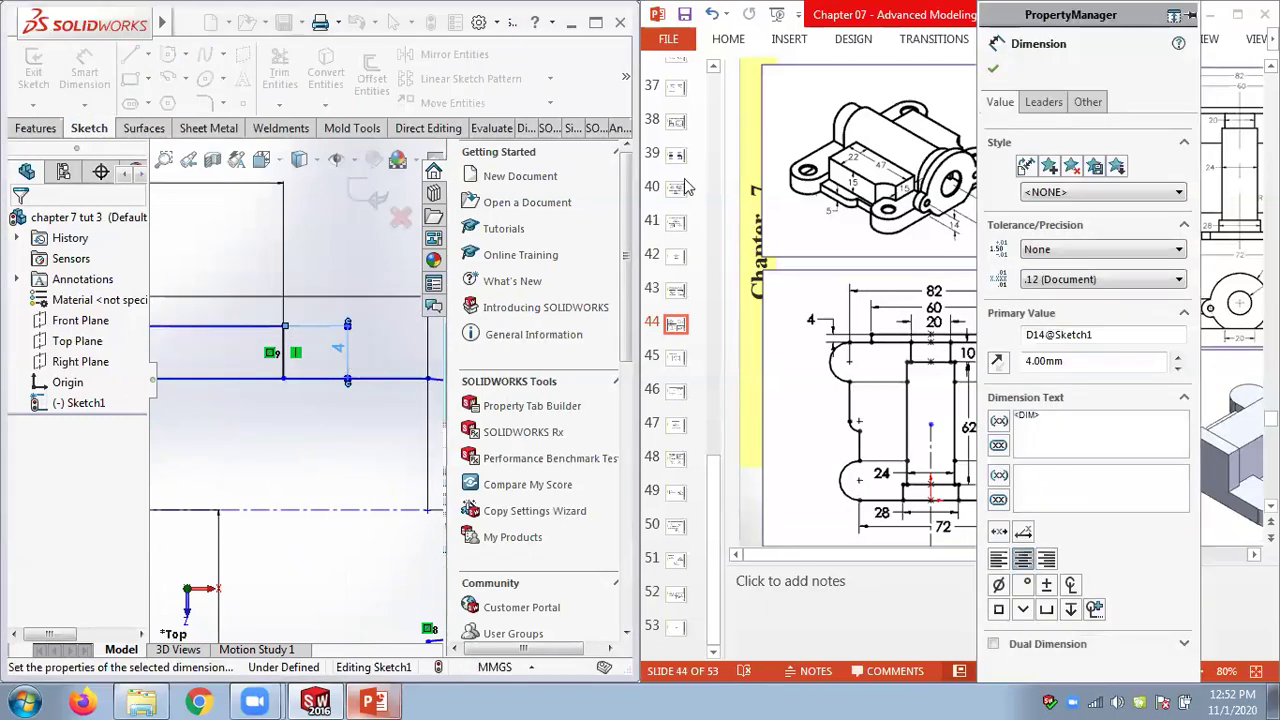
{"action": "left_click", "coordinate": [993, 68]}
Run Fully Define Sketch on the upper slot's right end arc only, calculating its missing relations and dimensions
{"action": "scroll", "coordinate": [350, 433], "scroll_direction": "up", "scroll_amount": 2}
{"action": "scroll", "coordinate": [350, 433], "scroll_direction": "up", "scroll_amount": 5}
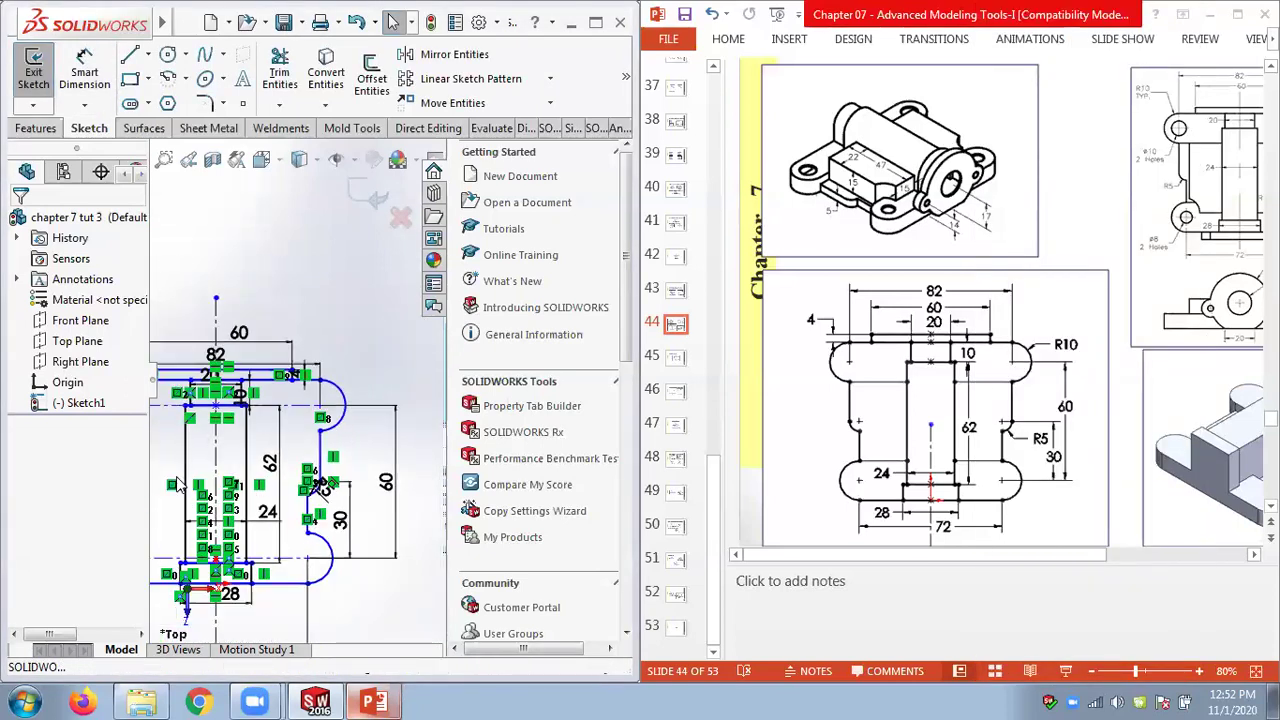
{"action": "scroll", "coordinate": [205, 470], "scroll_direction": "down", "scroll_amount": 3}
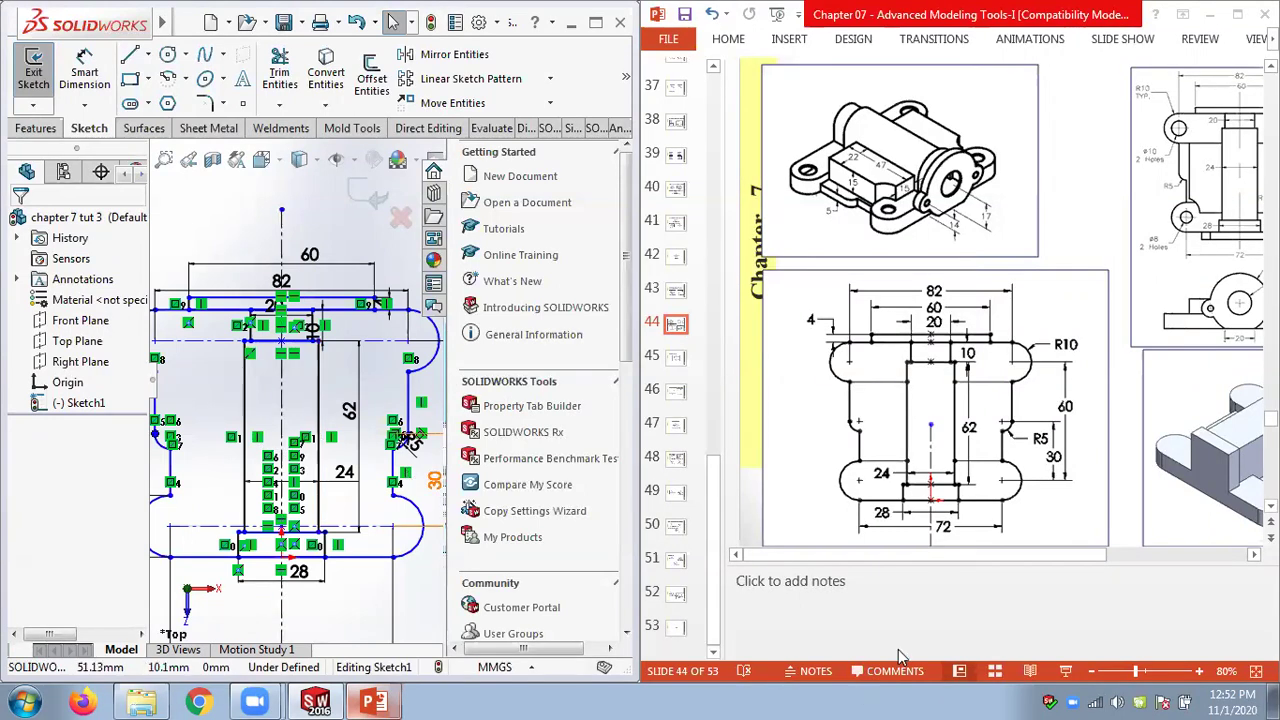
{"action": "scroll", "coordinate": [215, 405], "scroll_direction": "down", "scroll_amount": 2}
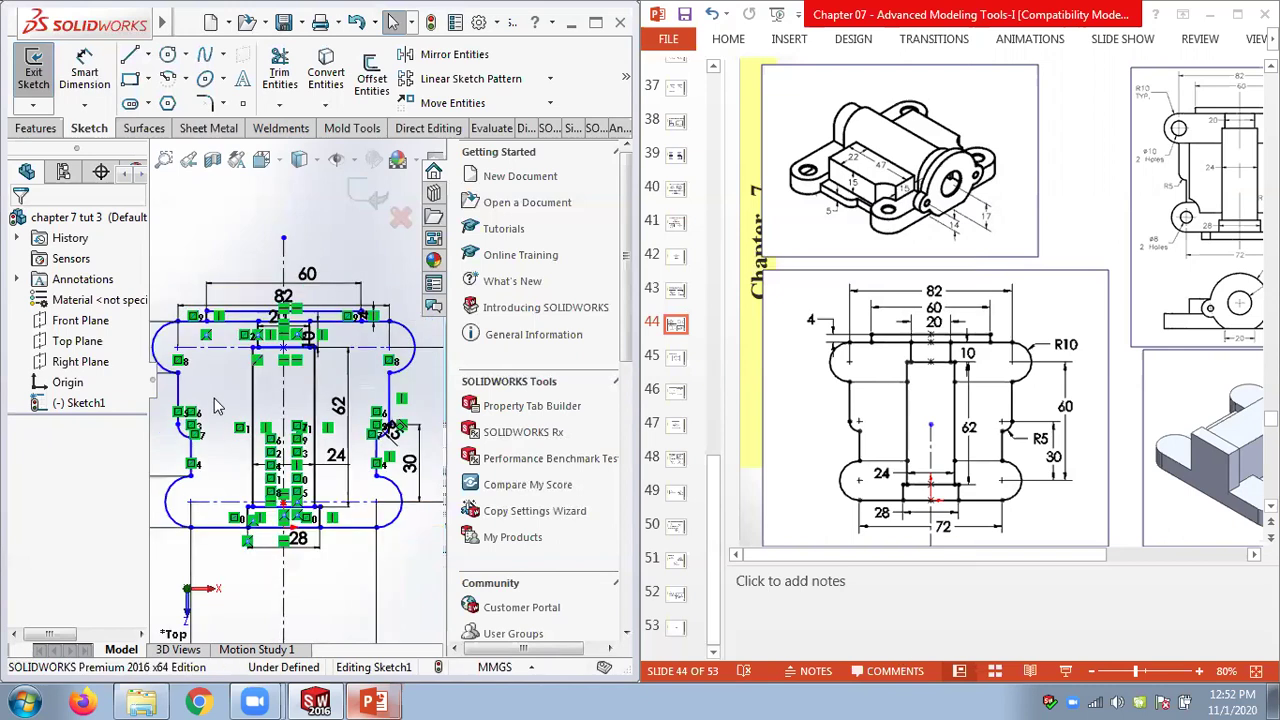
{"action": "scroll", "coordinate": [315, 366], "scroll_direction": "up", "scroll_amount": 3}
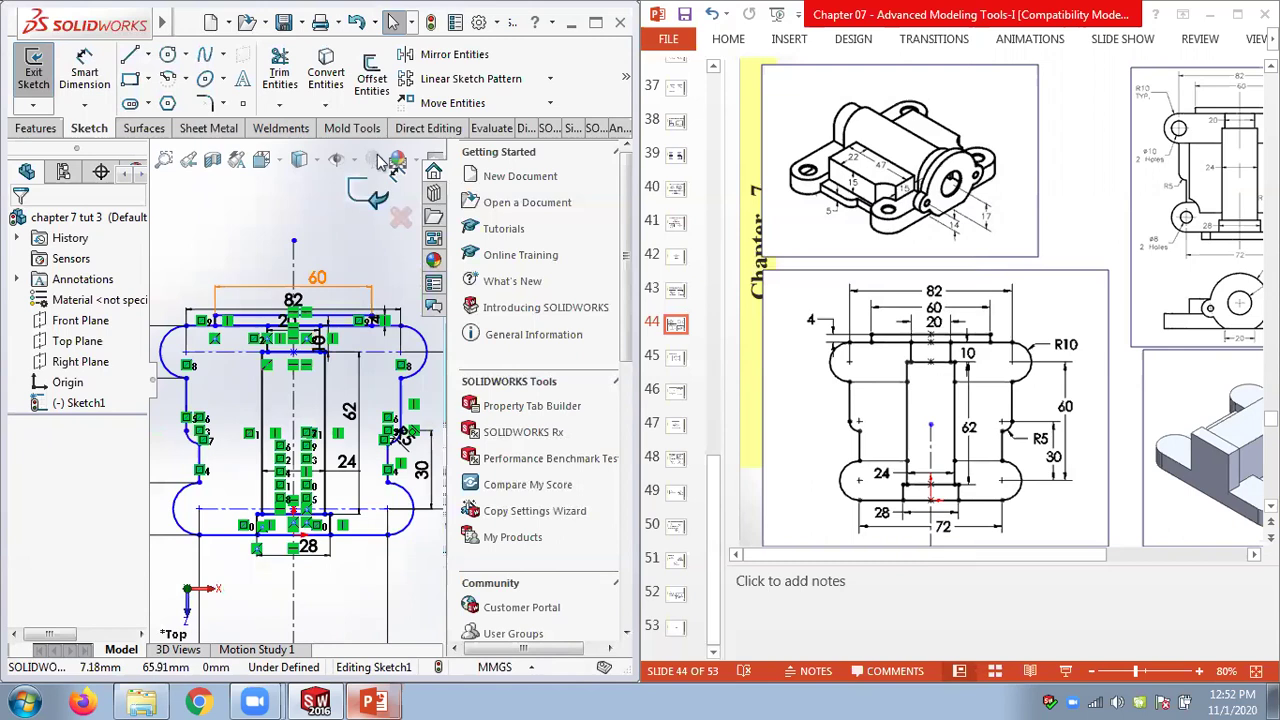
{"action": "mouse_move", "coordinate": [628, 88]}
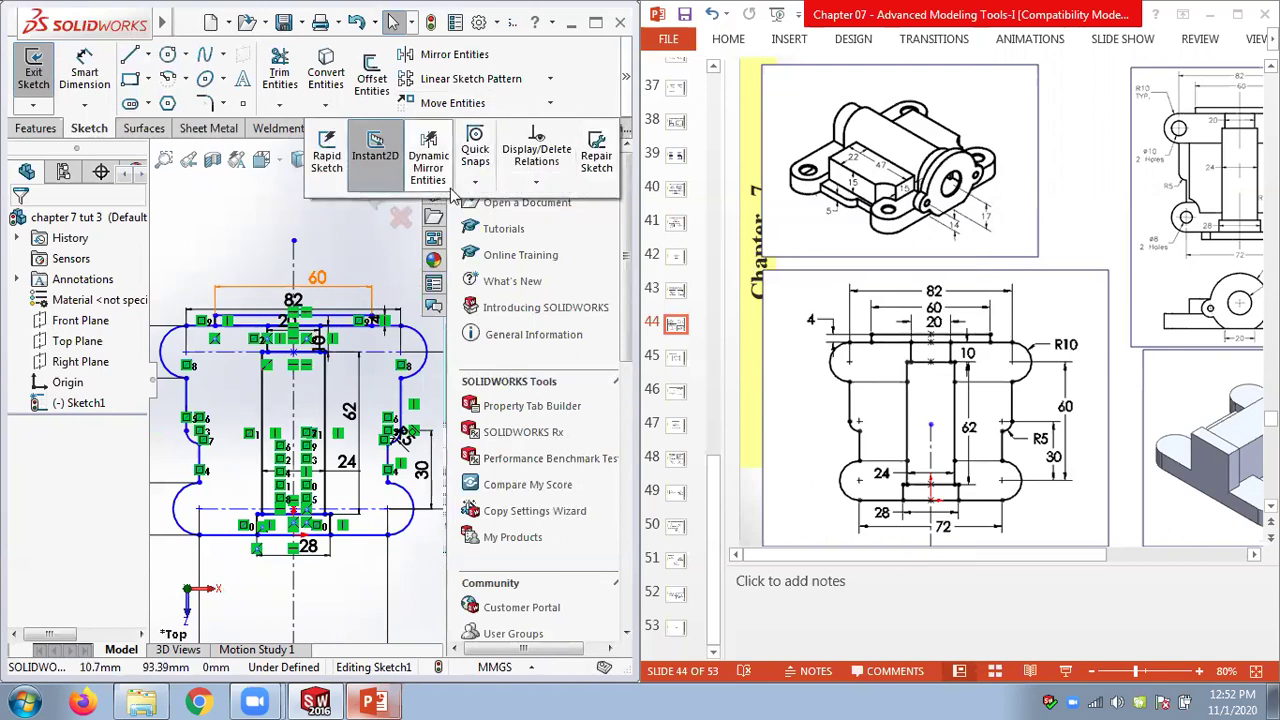
{"action": "left_click", "coordinate": [534, 186]}
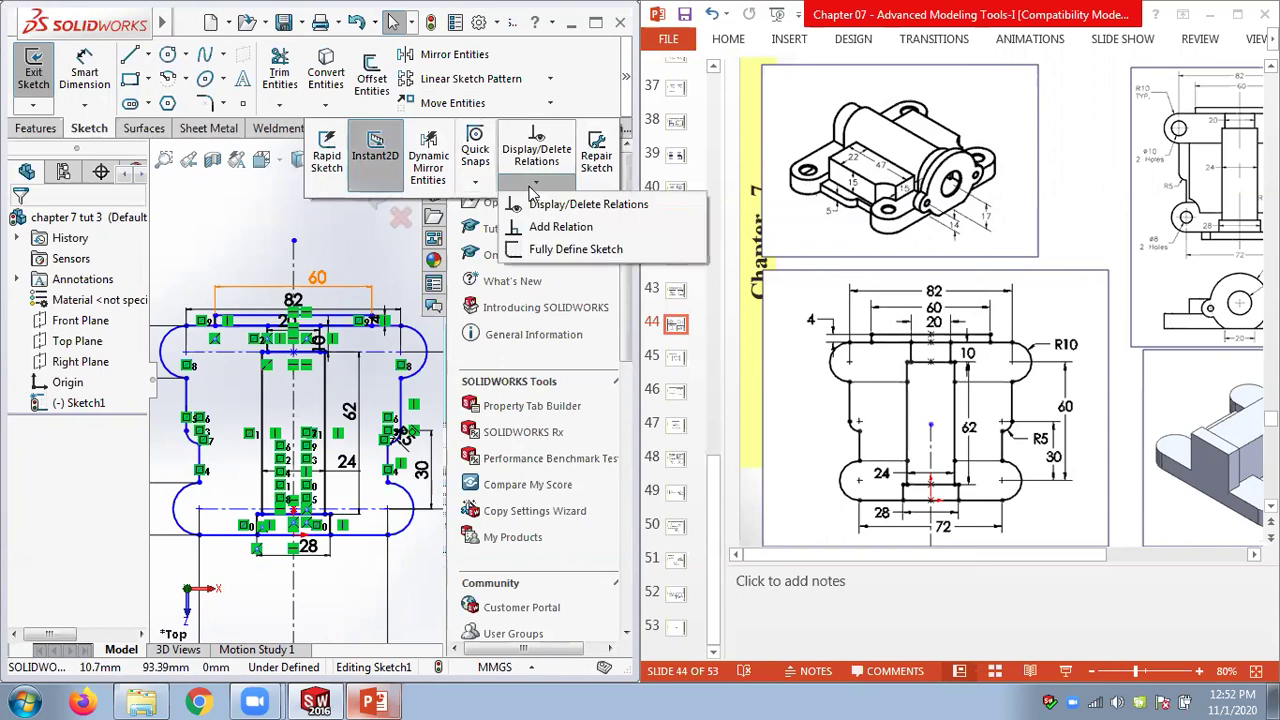
{"action": "left_click", "coordinate": [533, 250]}
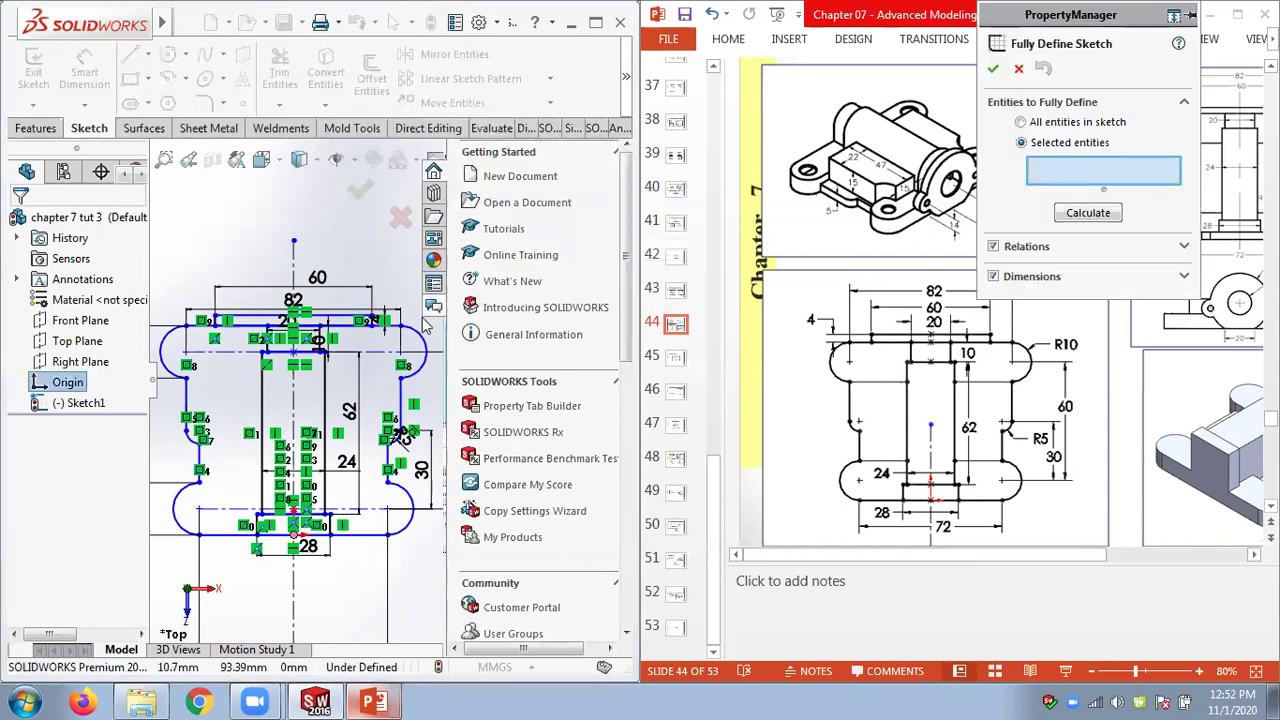
{"action": "left_click", "coordinate": [398, 345]}
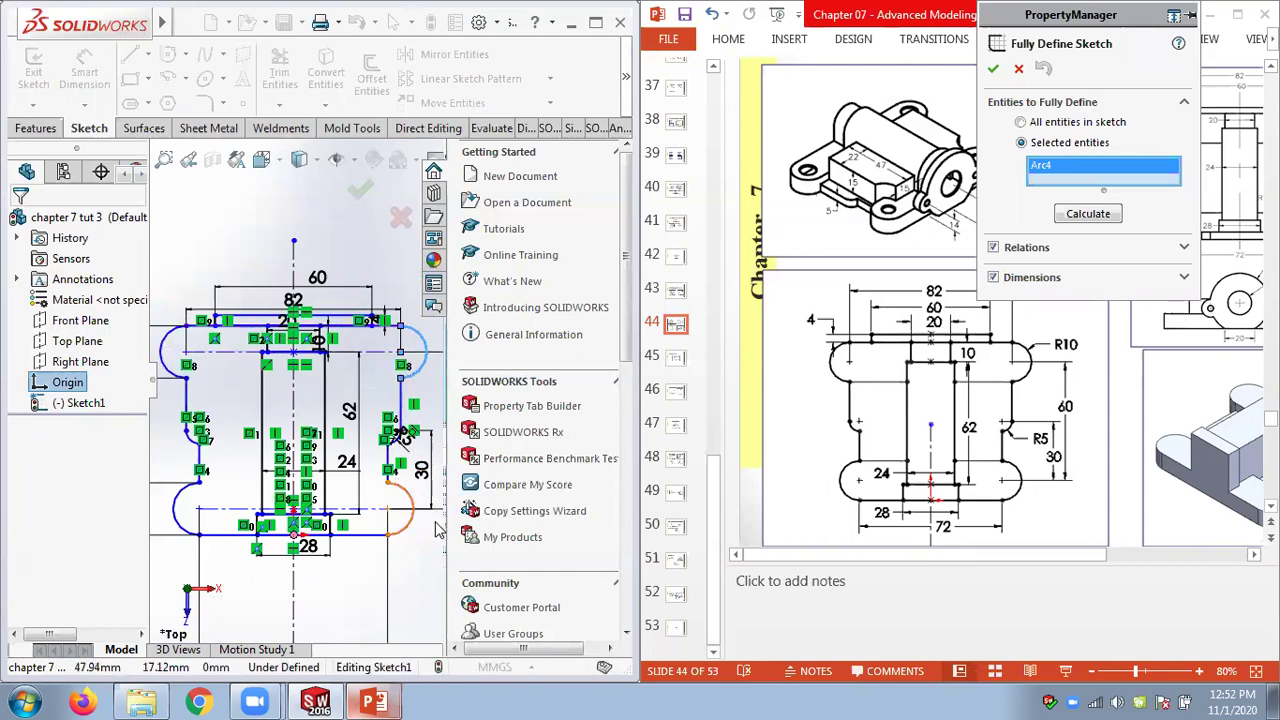
{"action": "left_click", "coordinate": [1062, 218]}
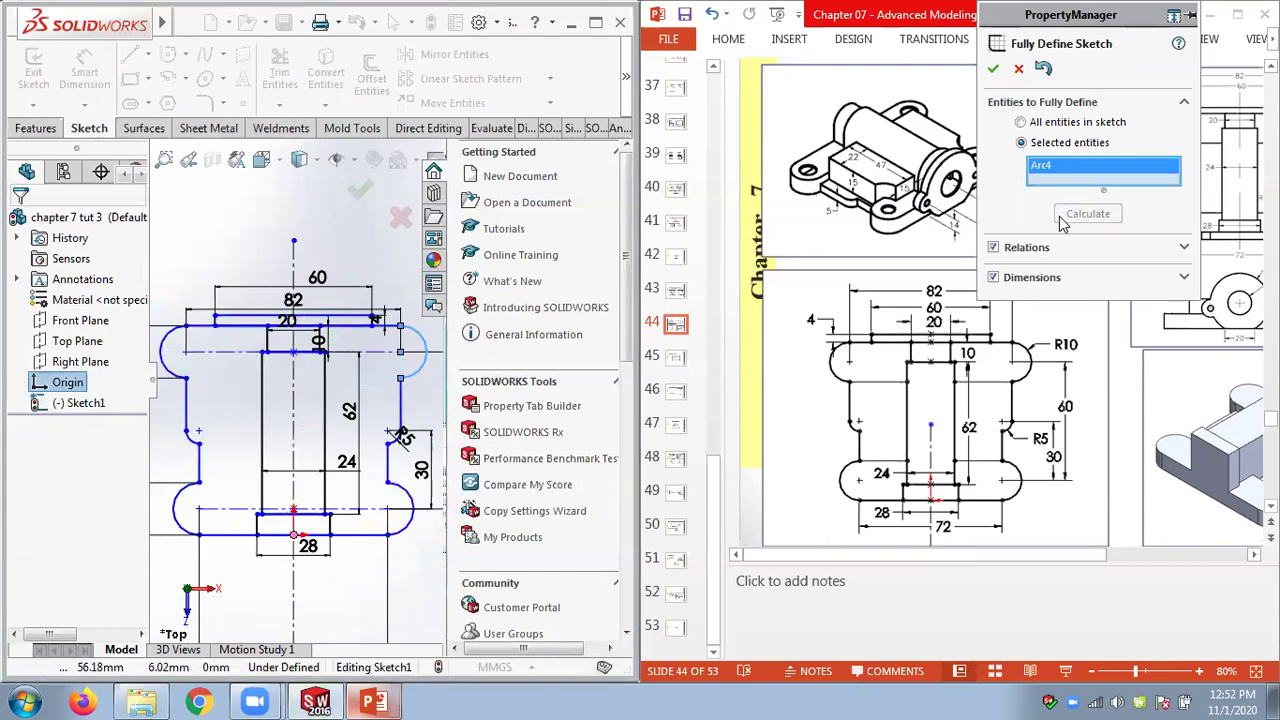
{"action": "left_click", "coordinate": [993, 66]}
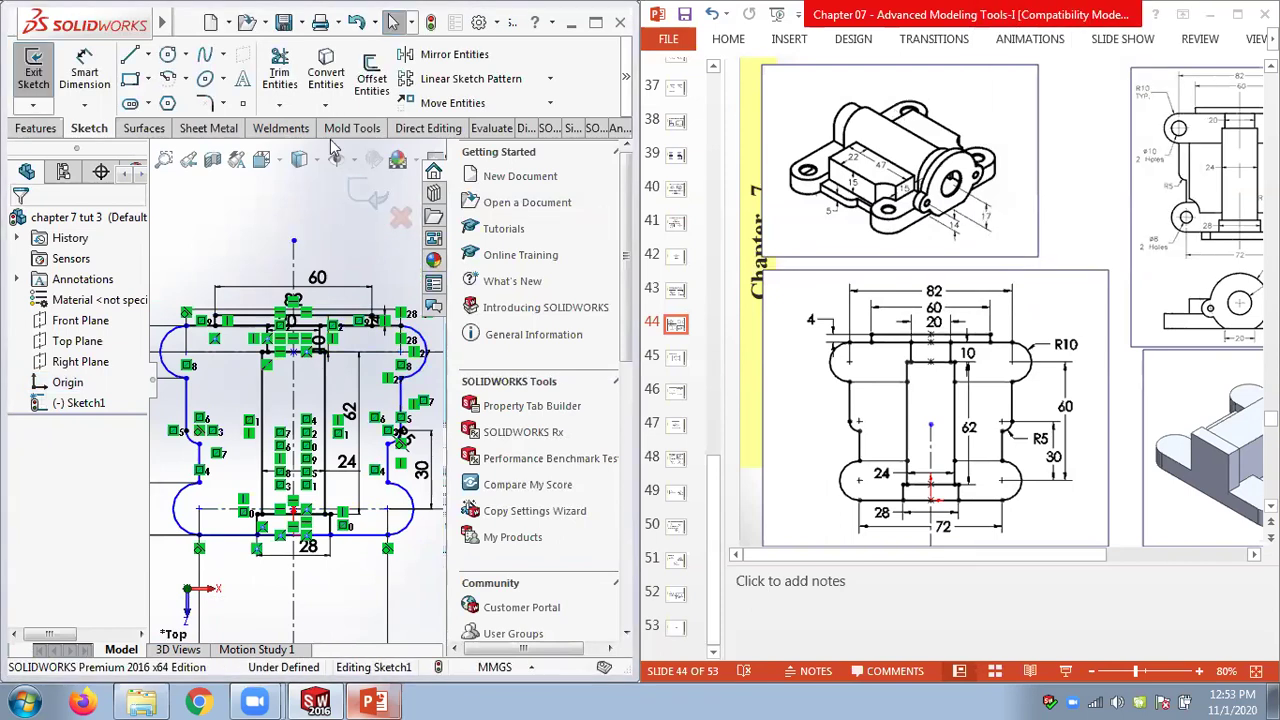
Run Fully Define Sketch on the base outline's left side, selecting its three arcs and two vertical lines
{"action": "mouse_move", "coordinate": [626, 80]}
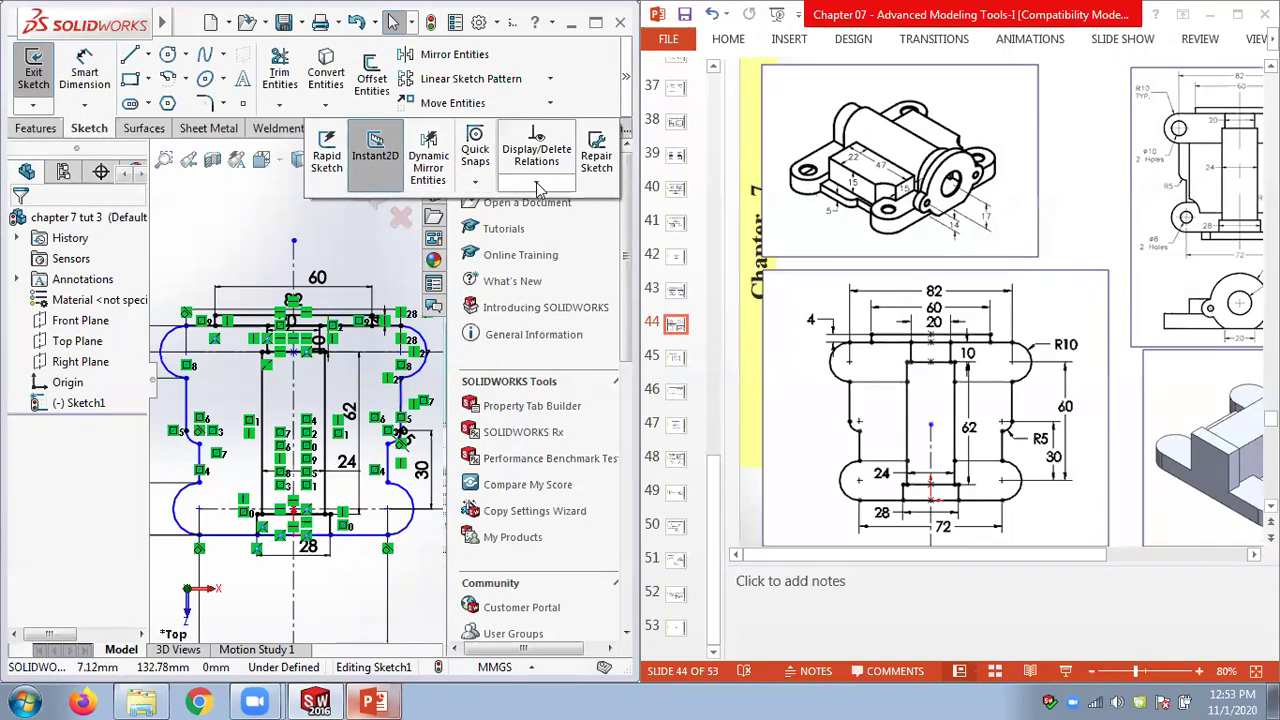
{"action": "left_click", "coordinate": [537, 185]}
{"action": "left_click", "coordinate": [557, 250]}
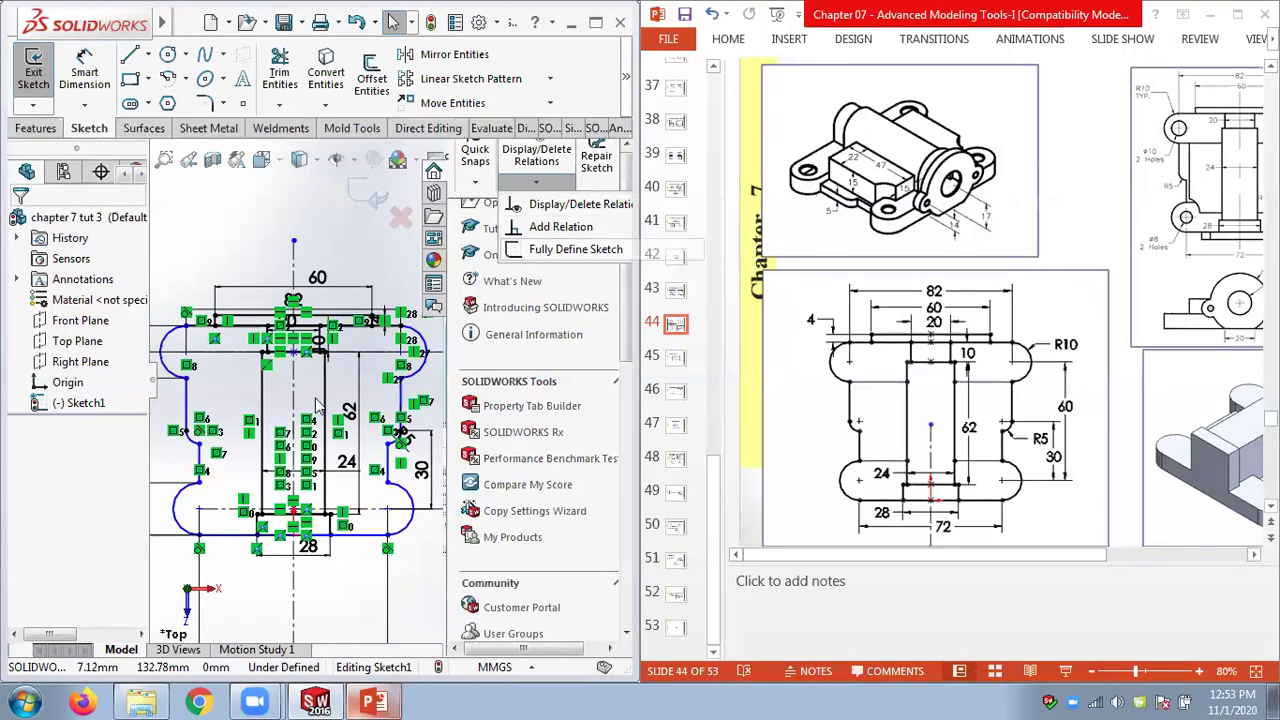
{"action": "left_click", "coordinate": [184, 372]}
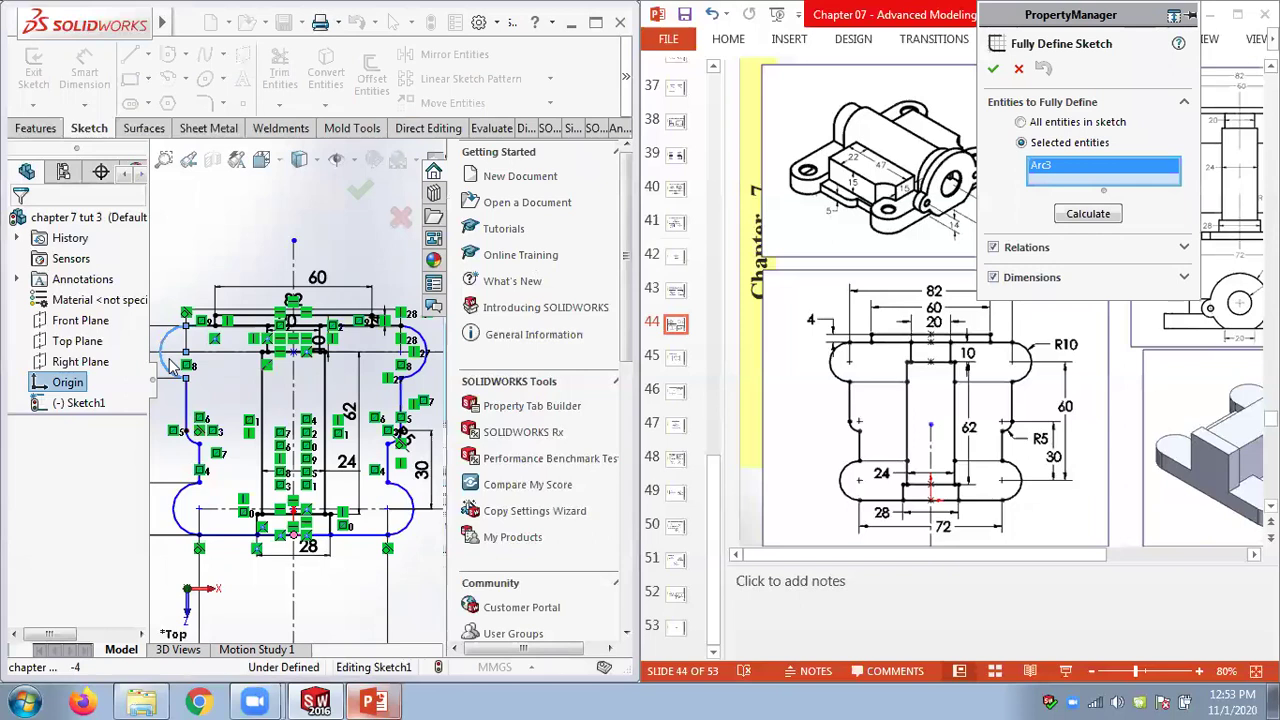
{"action": "left_click", "coordinate": [194, 418]}
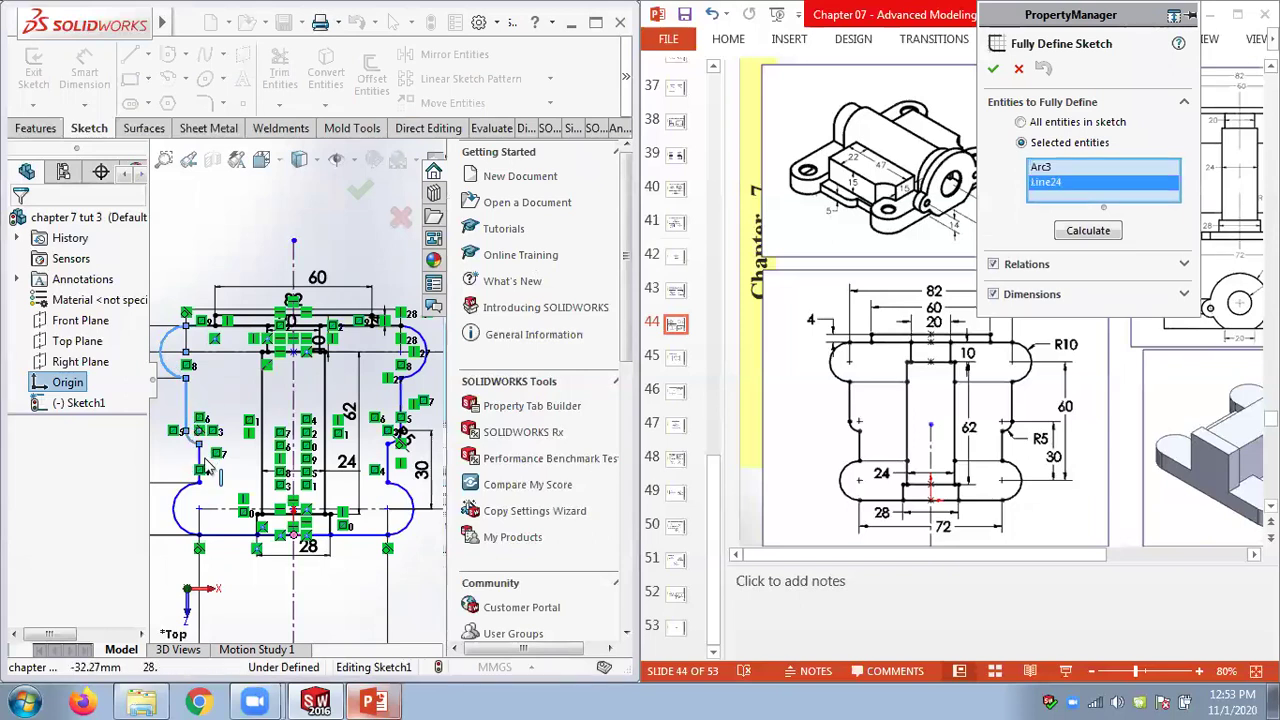
{"action": "left_click", "coordinate": [201, 460]}
{"action": "left_click", "coordinate": [181, 490]}
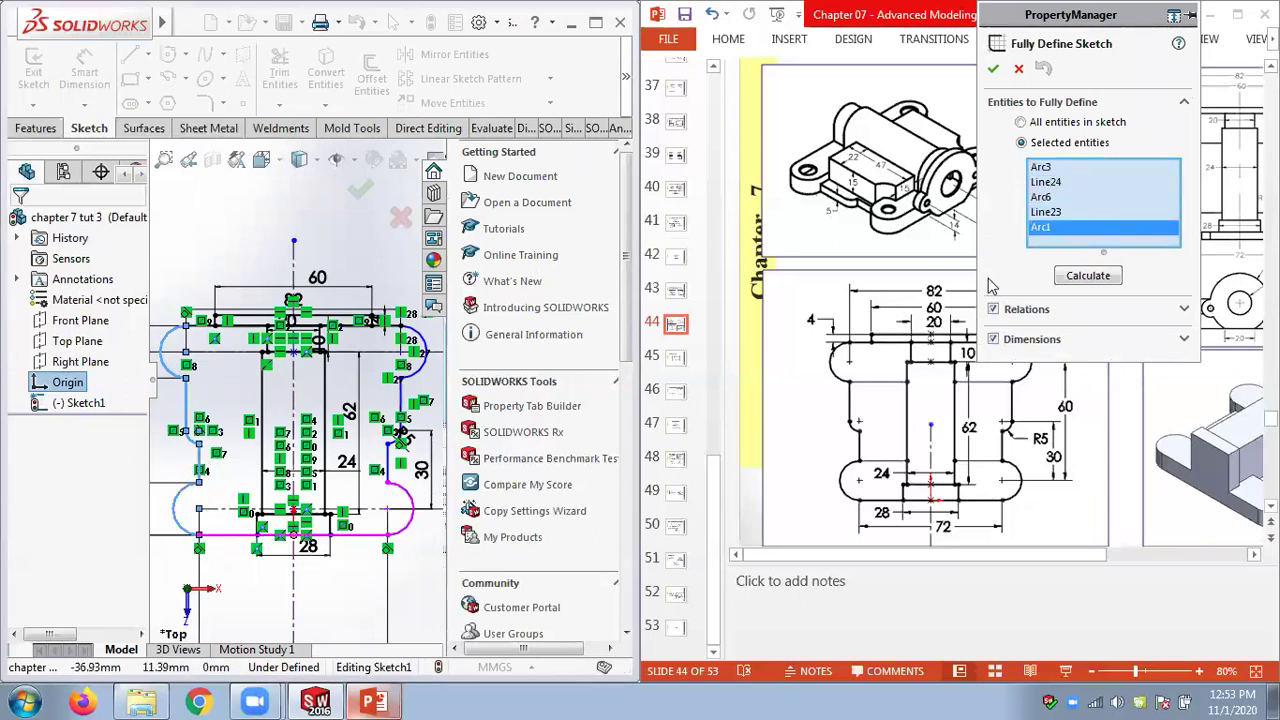
{"action": "left_click", "coordinate": [1100, 281]}
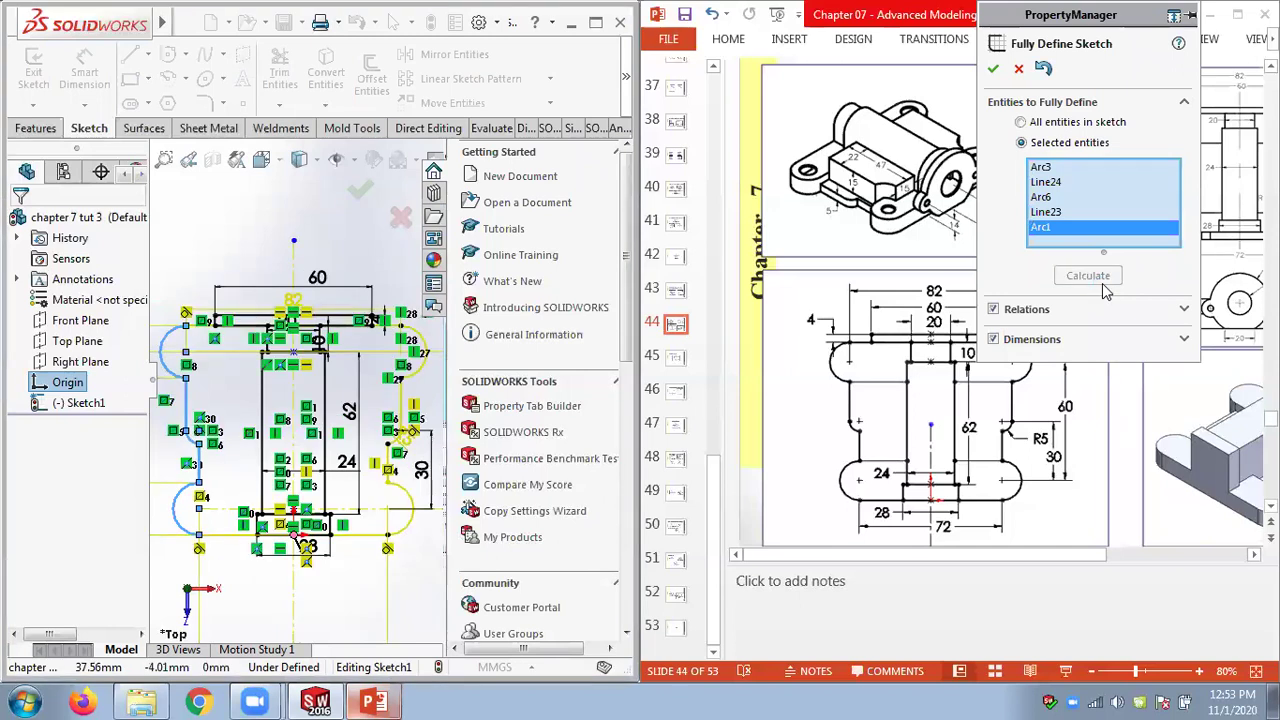
Clear the entities selected for Fully Define Sketch and undo the calculated relations and dimensions
{"action": "right_click", "coordinate": [1112, 206]}
{"action": "left_click", "coordinate": [1165, 214]}
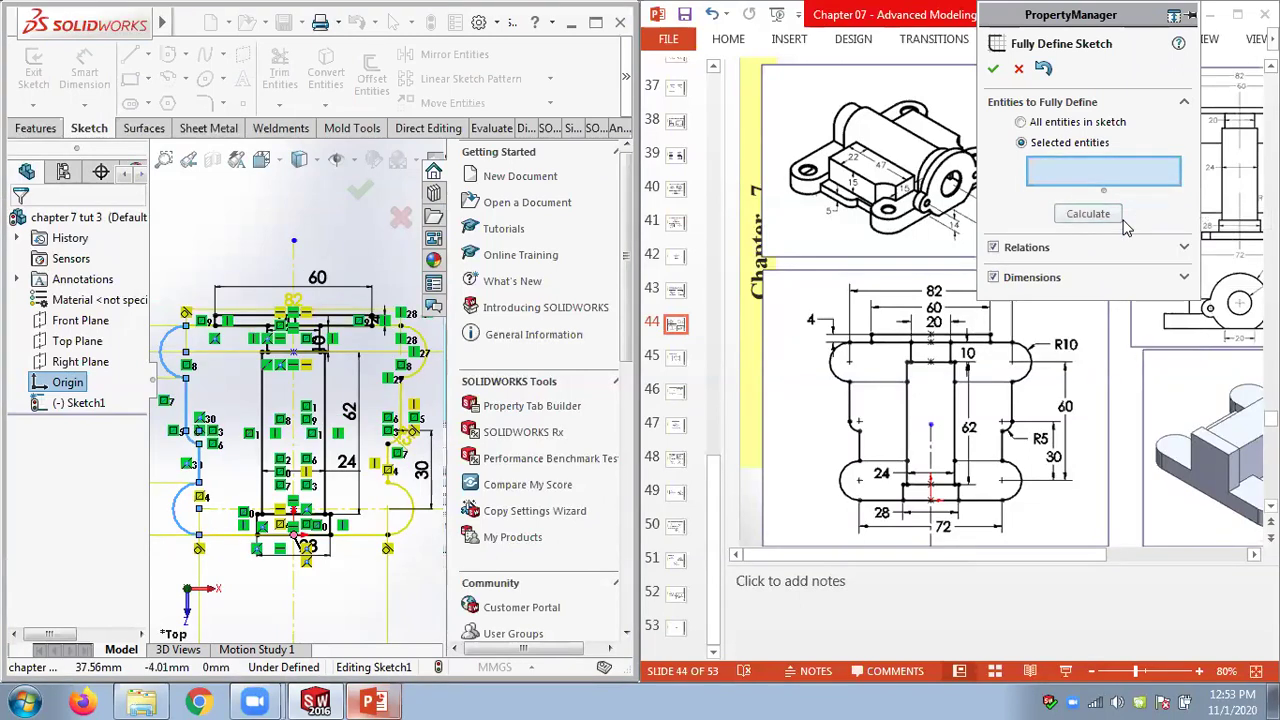
{"action": "left_click", "coordinate": [1044, 70]}
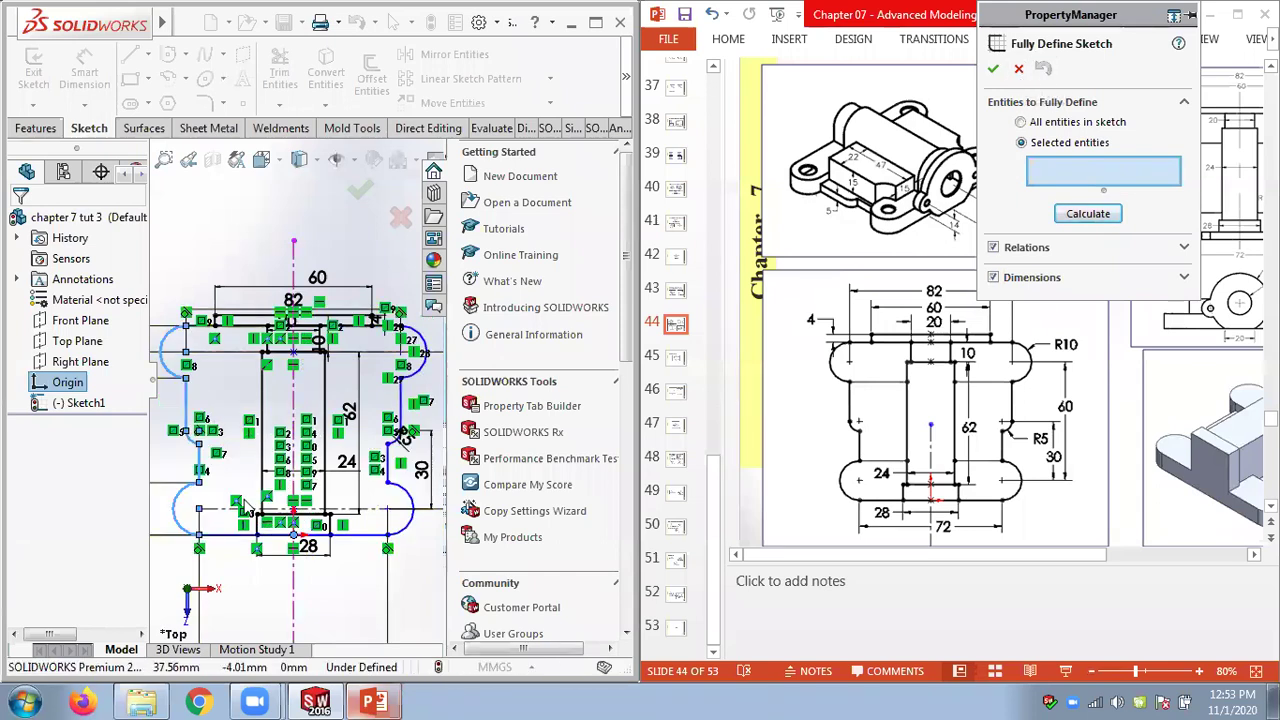
Calculate Fully Define Sketch for the base outline's long lower edge only and accept the result
{"action": "left_click", "coordinate": [352, 546]}
{"action": "left_click", "coordinate": [1065, 216]}
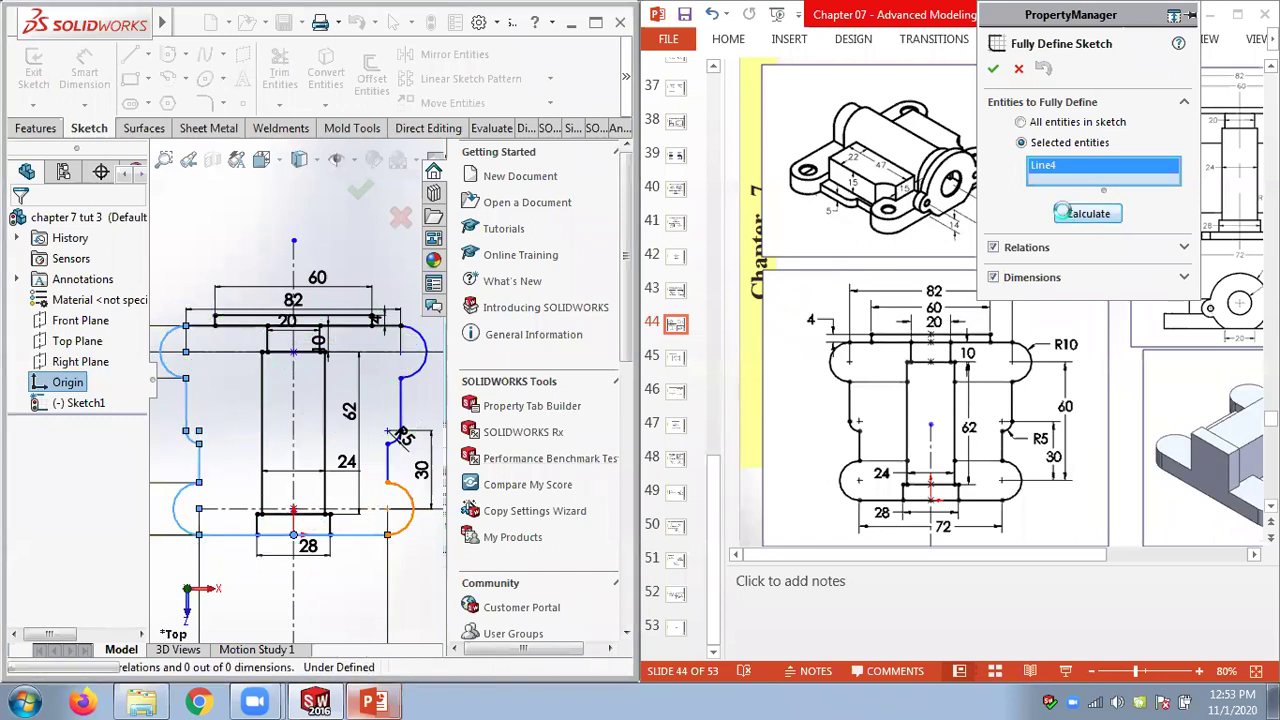
{"action": "left_click", "coordinate": [993, 68]}
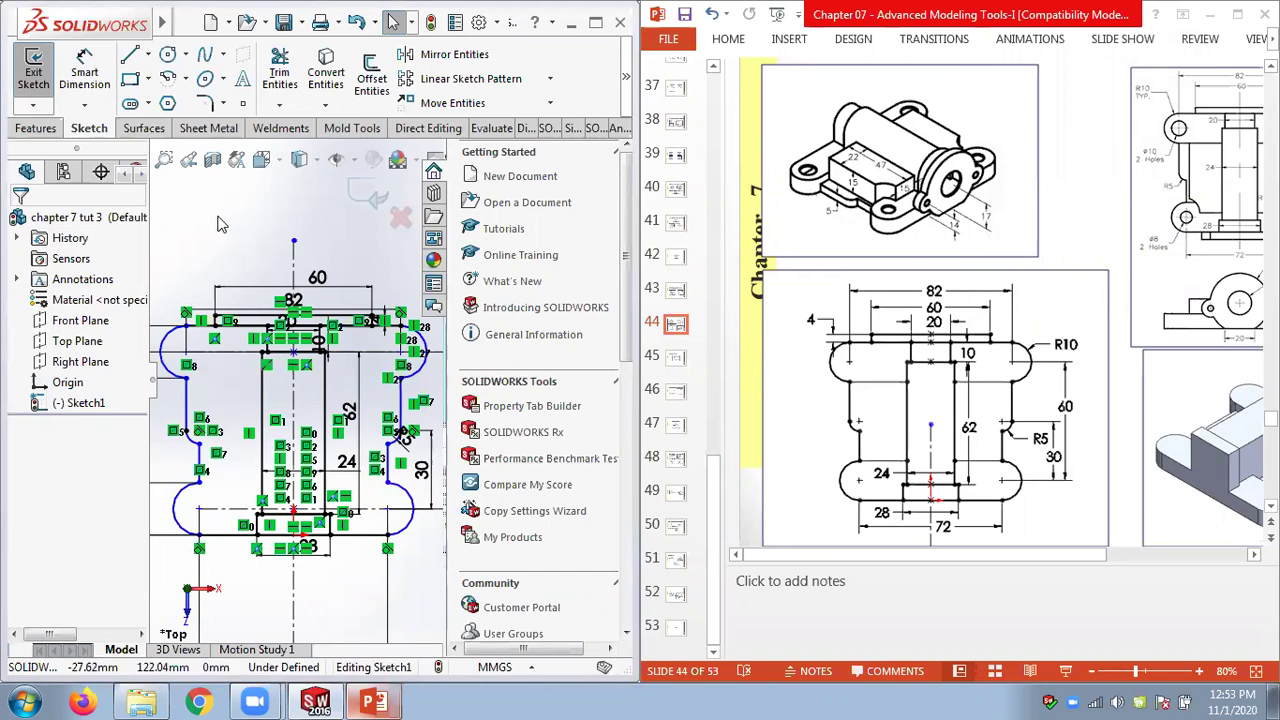
Try to add a radius dimension to the base outline's lower left arc
{"action": "scroll", "coordinate": [177, 525], "scroll_direction": "up", "scroll_amount": 3}
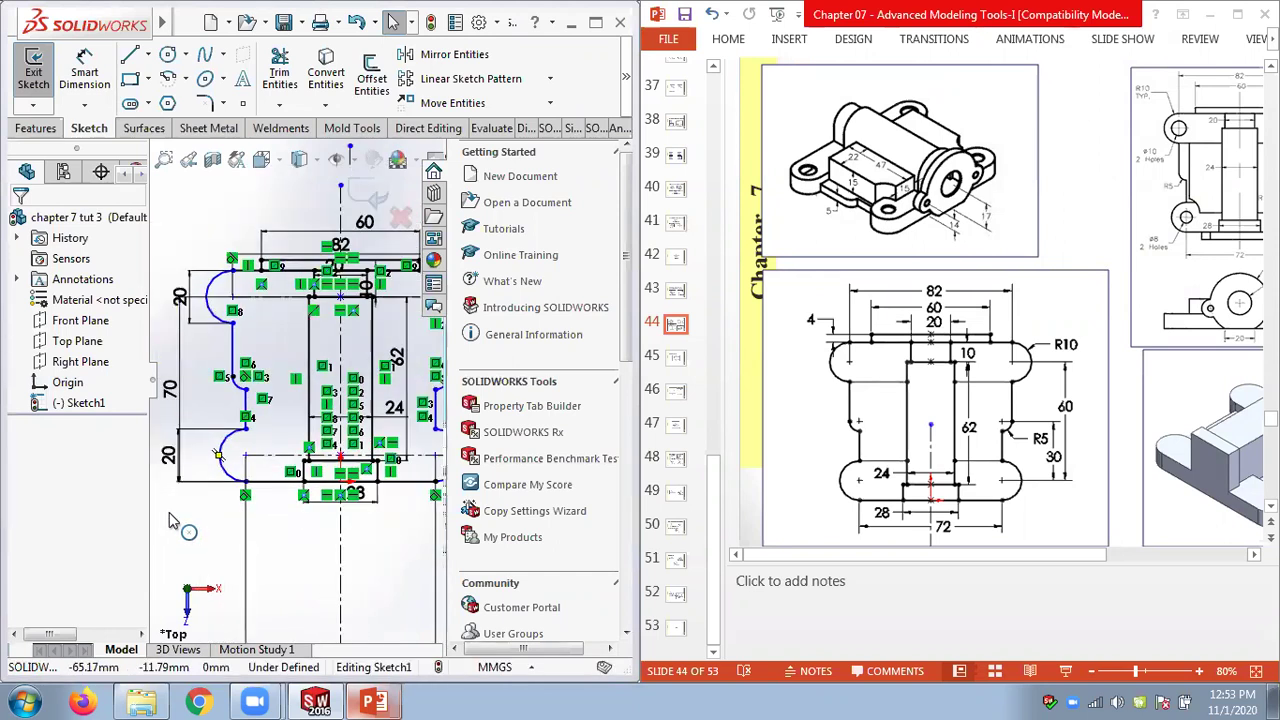
{"action": "key", "text": "d"}
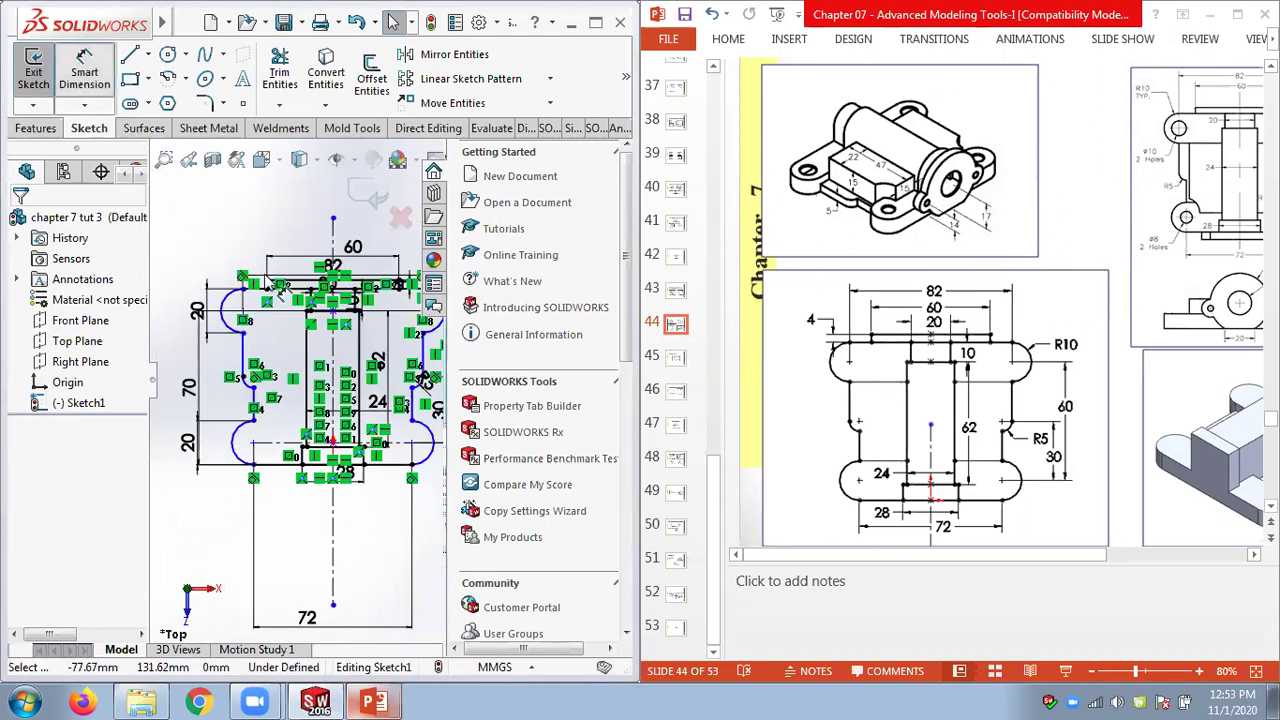
{"action": "left_click", "coordinate": [226, 462]}
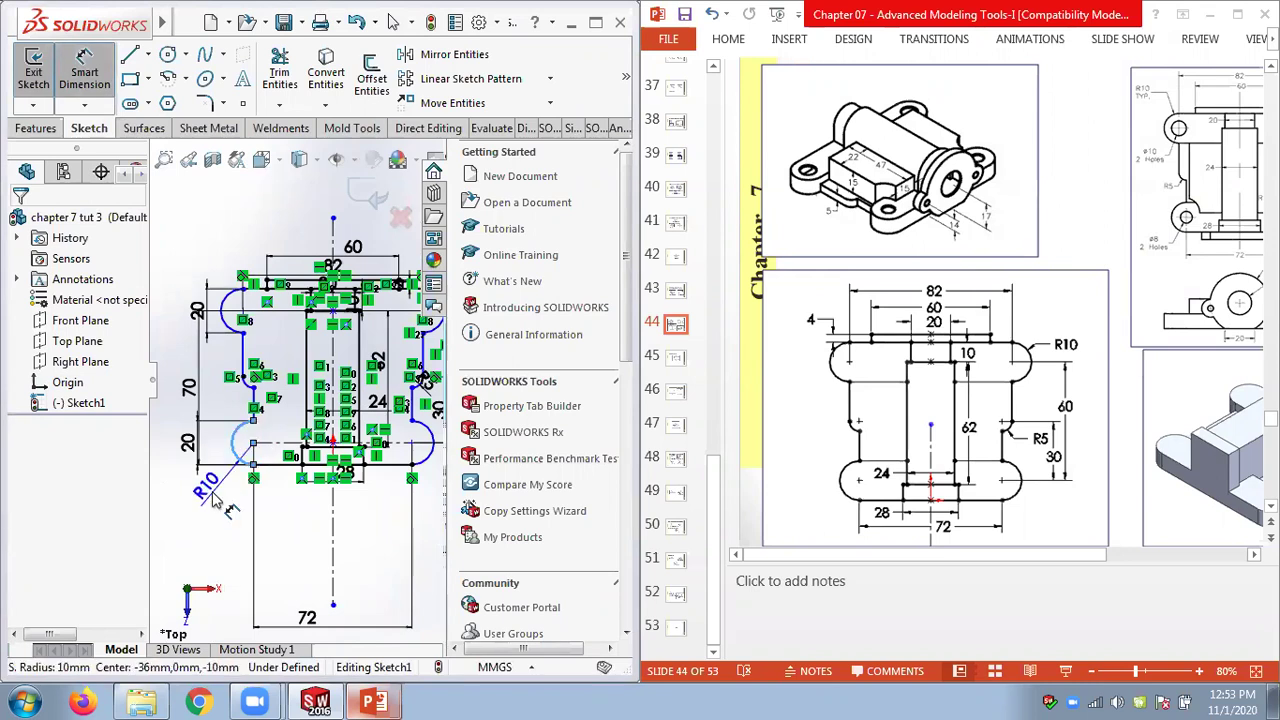
{"action": "left_click", "coordinate": [206, 488]}
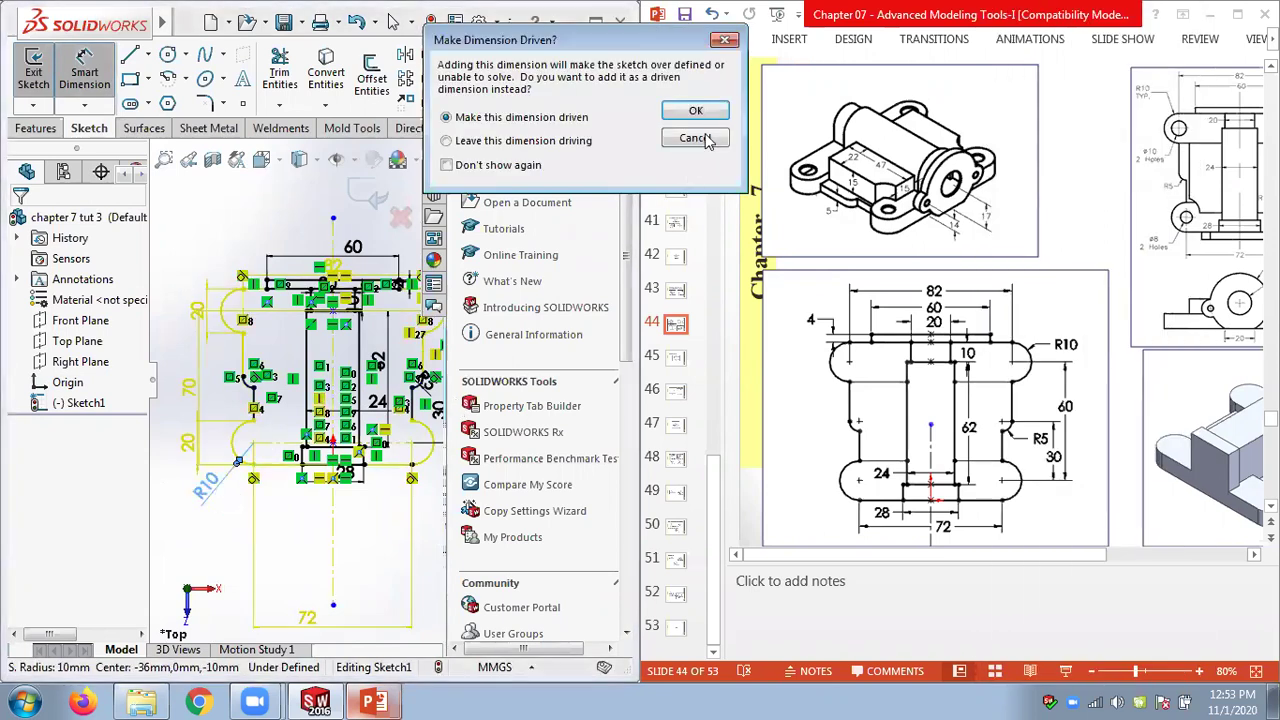
{"action": "left_click", "coordinate": [694, 138]}
Try to dimension the length of the vertical line just below the base outline's upper left arc
{"action": "scroll", "coordinate": [296, 374], "scroll_direction": "up", "scroll_amount": 1}
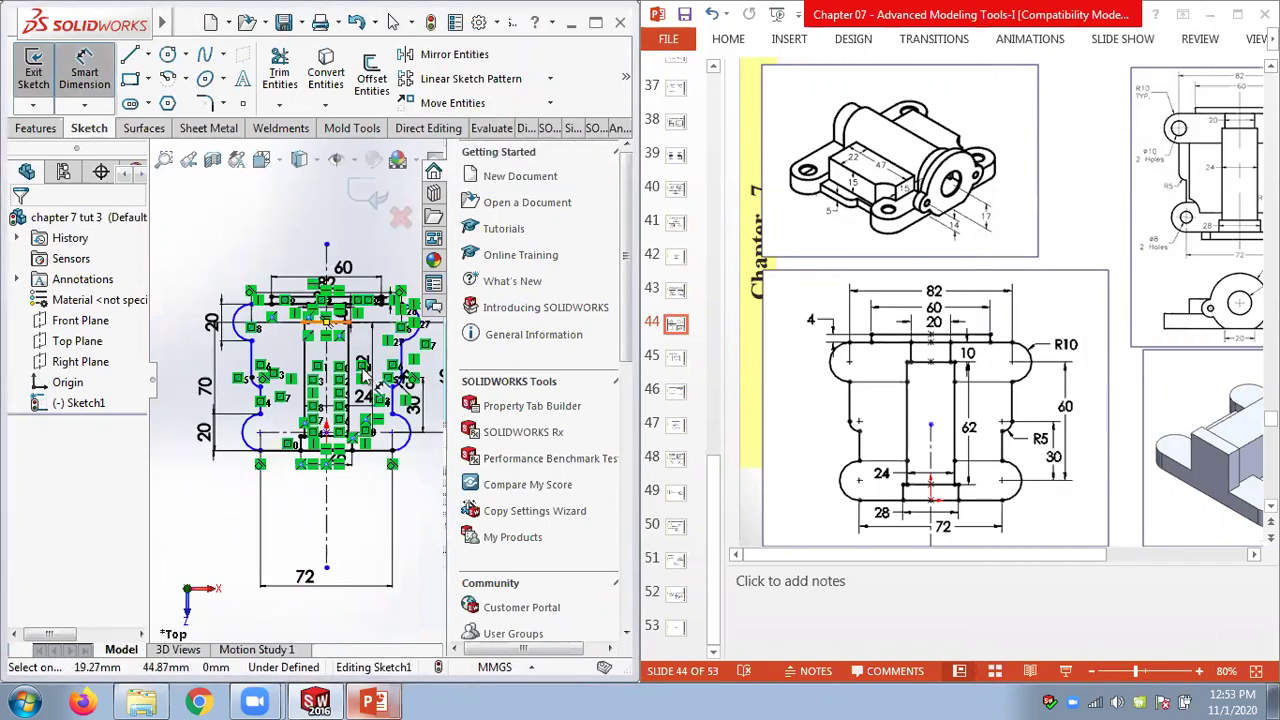
{"action": "scroll", "coordinate": [364, 378], "scroll_direction": "down", "scroll_amount": 1}
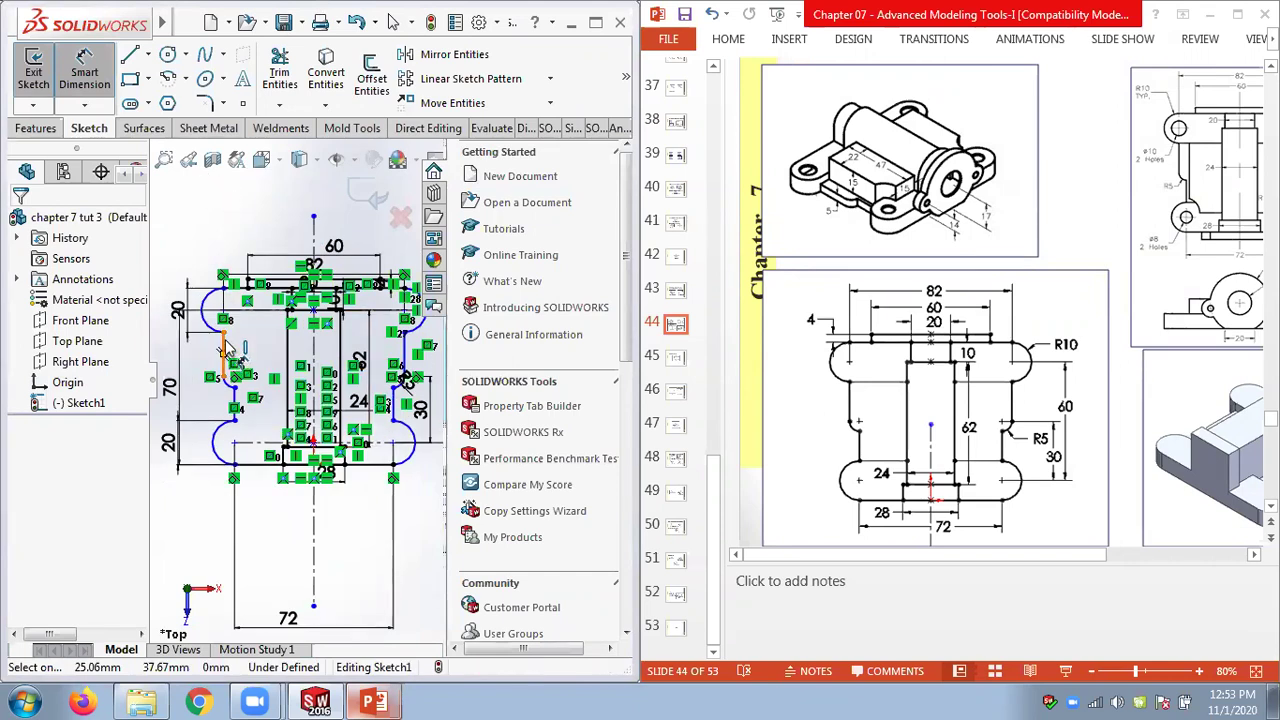
{"action": "left_click", "coordinate": [226, 348]}
{"action": "left_click", "coordinate": [244, 344]}
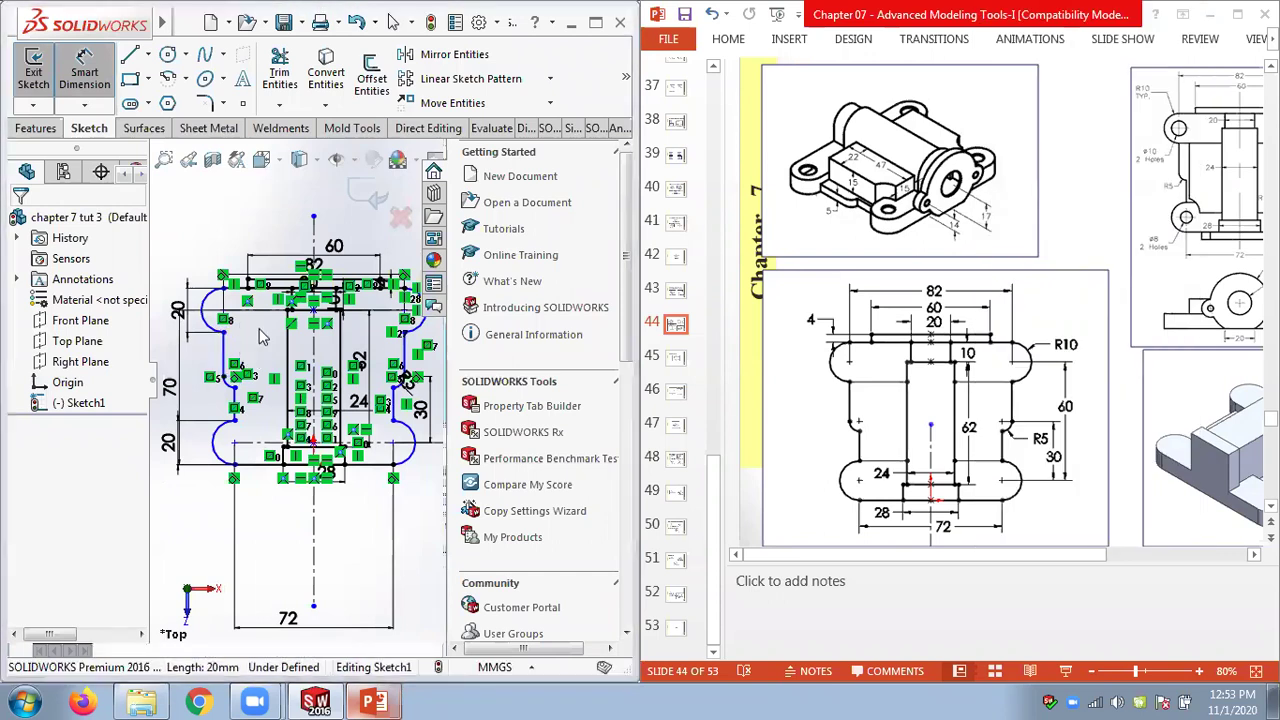
{"action": "key", "text": "Escape"}
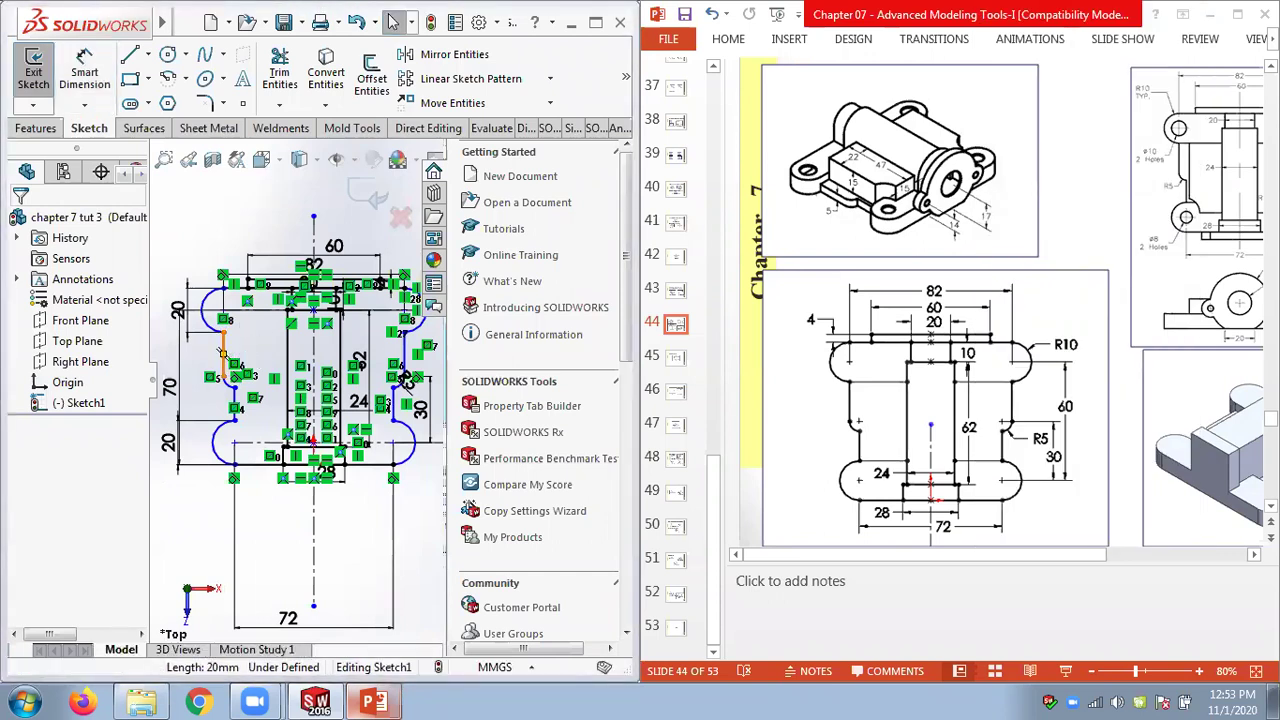
{"action": "left_click", "coordinate": [223, 350]}
{"action": "left_click", "coordinate": [240, 221]}
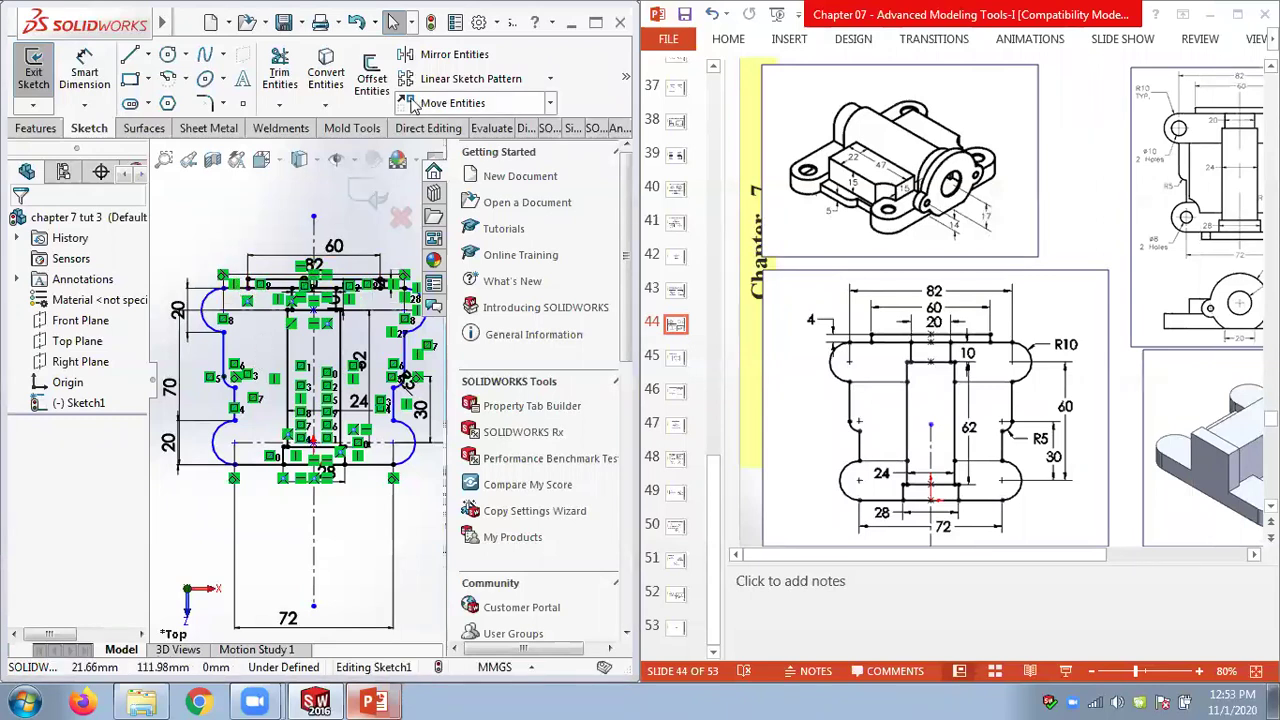
Run Fully Define Sketch on all entities in the sketch, calculating both relations and dimensions
{"action": "left_click", "coordinate": [626, 76]}
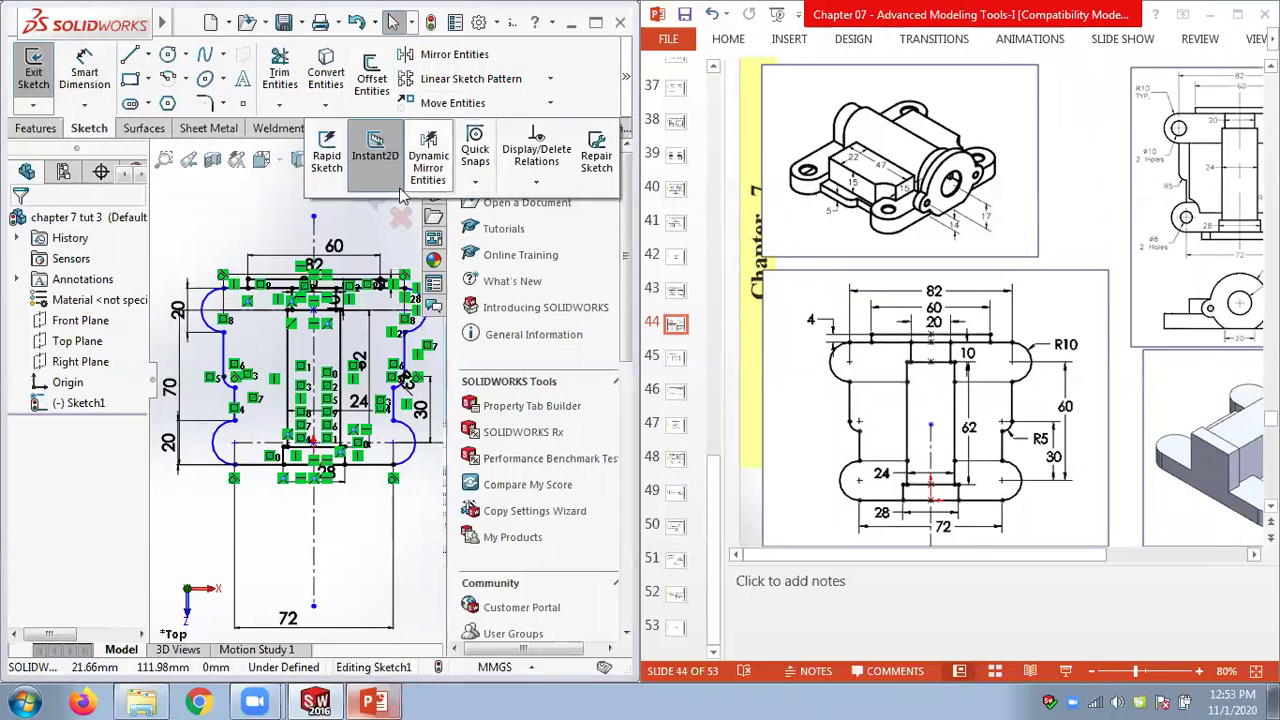
{"action": "left_click", "coordinate": [536, 182]}
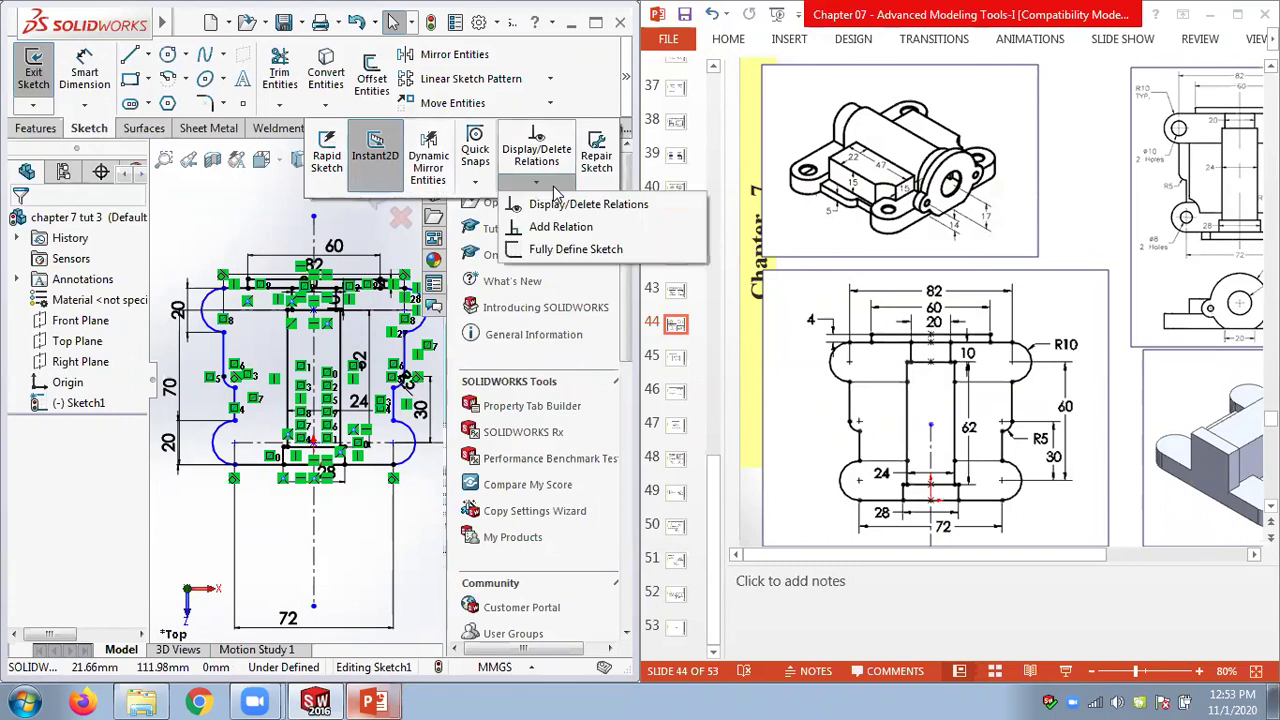
{"action": "left_click", "coordinate": [545, 251]}
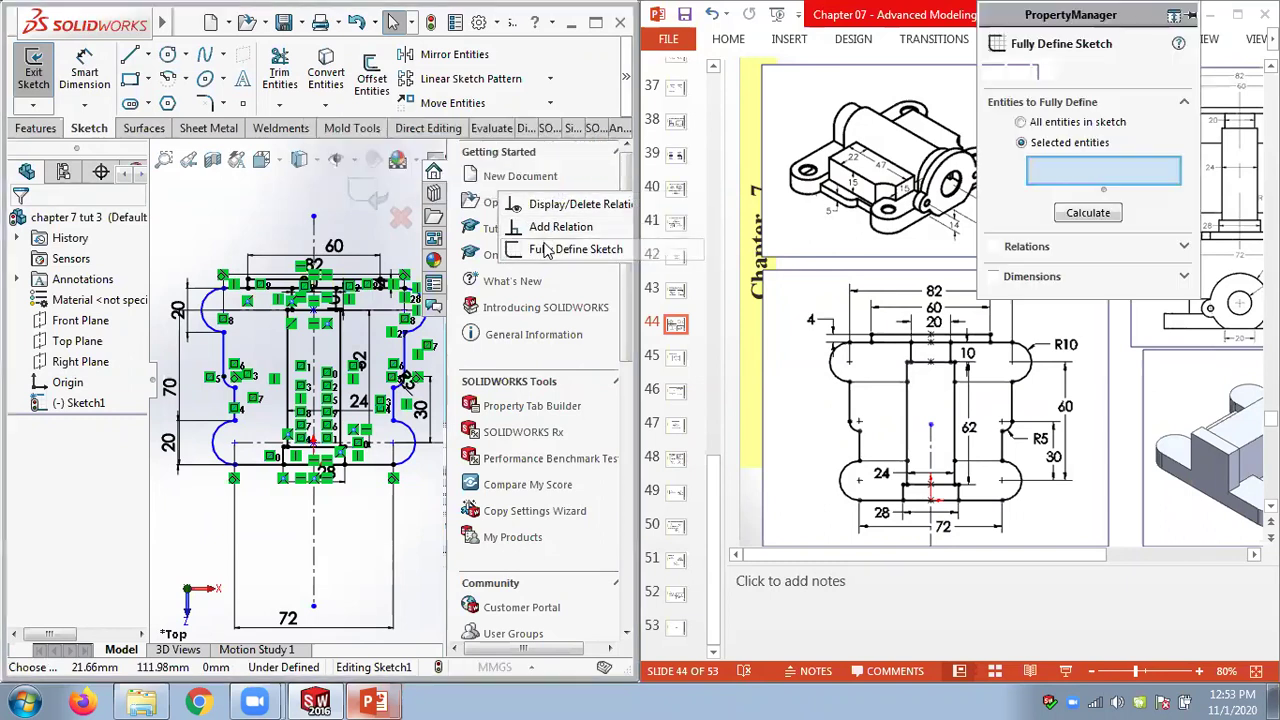
{"action": "left_click", "coordinate": [1022, 122]}
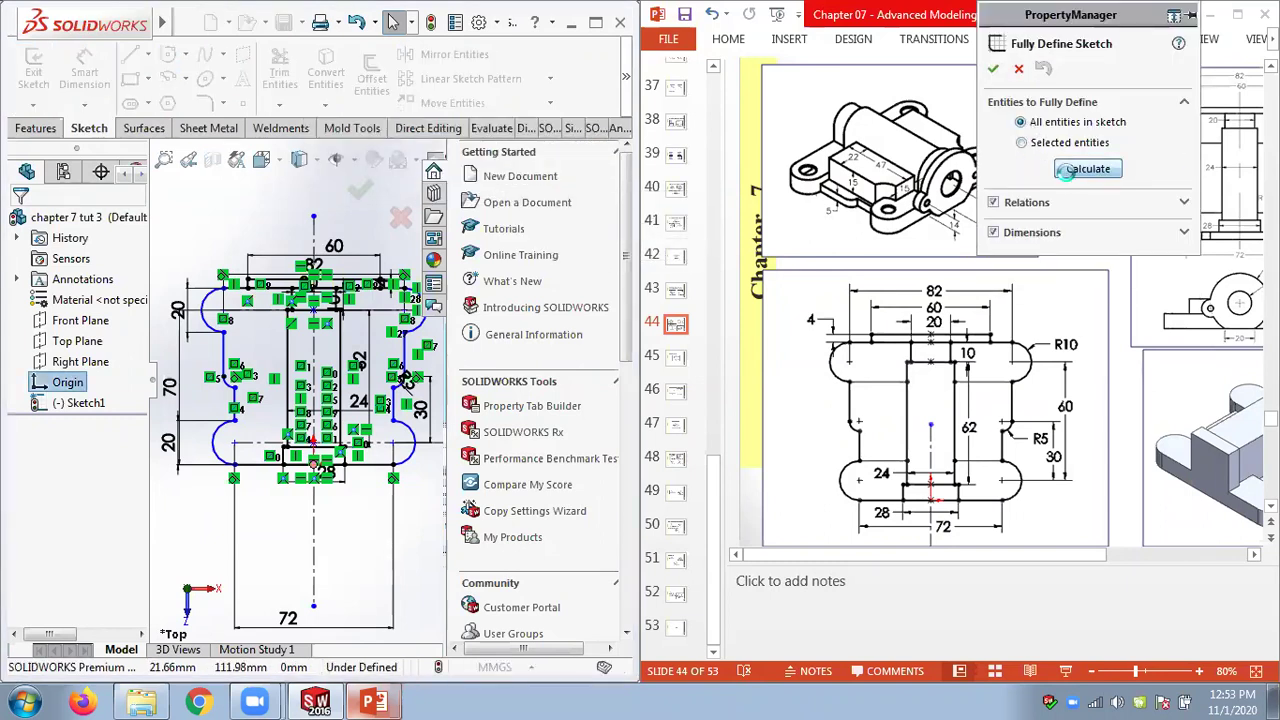
{"action": "left_click", "coordinate": [1066, 170]}
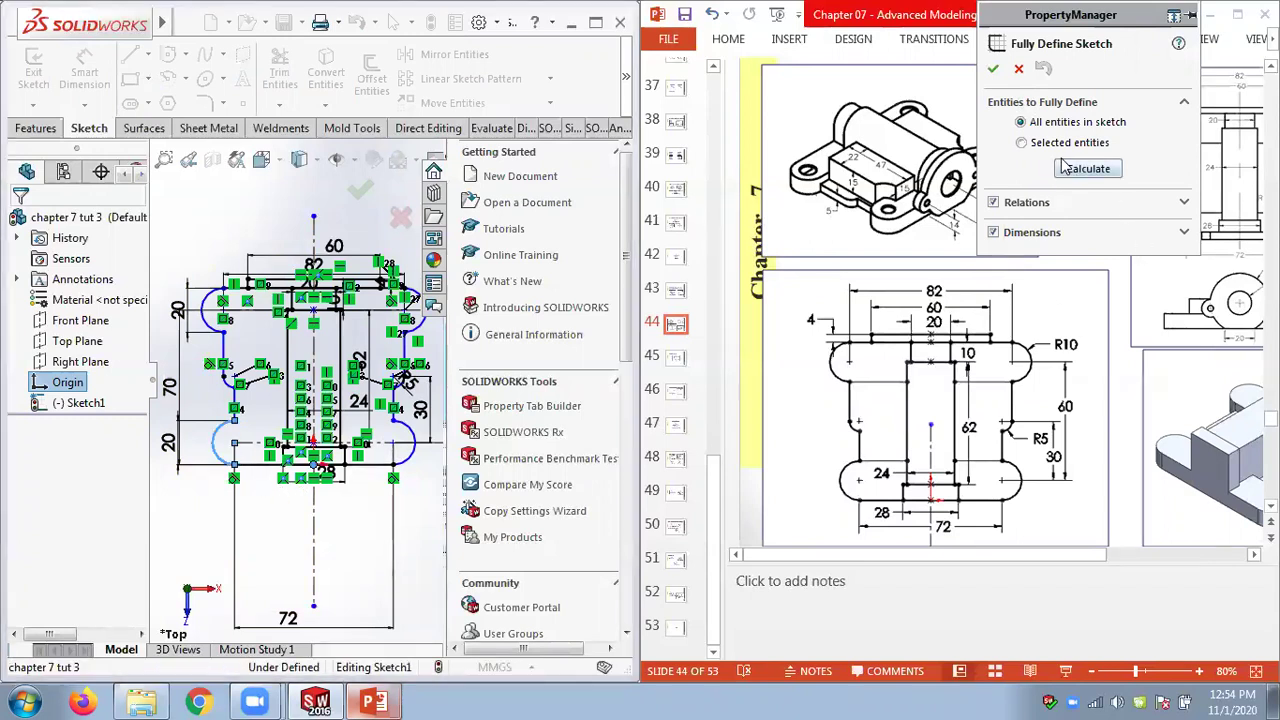
Calculate Fully Define Sketch separately for the lower left arc and the vertical line below the upper left arc, and accept the result
{"action": "left_click", "coordinate": [1052, 146]}
{"action": "left_click", "coordinate": [1087, 214]}
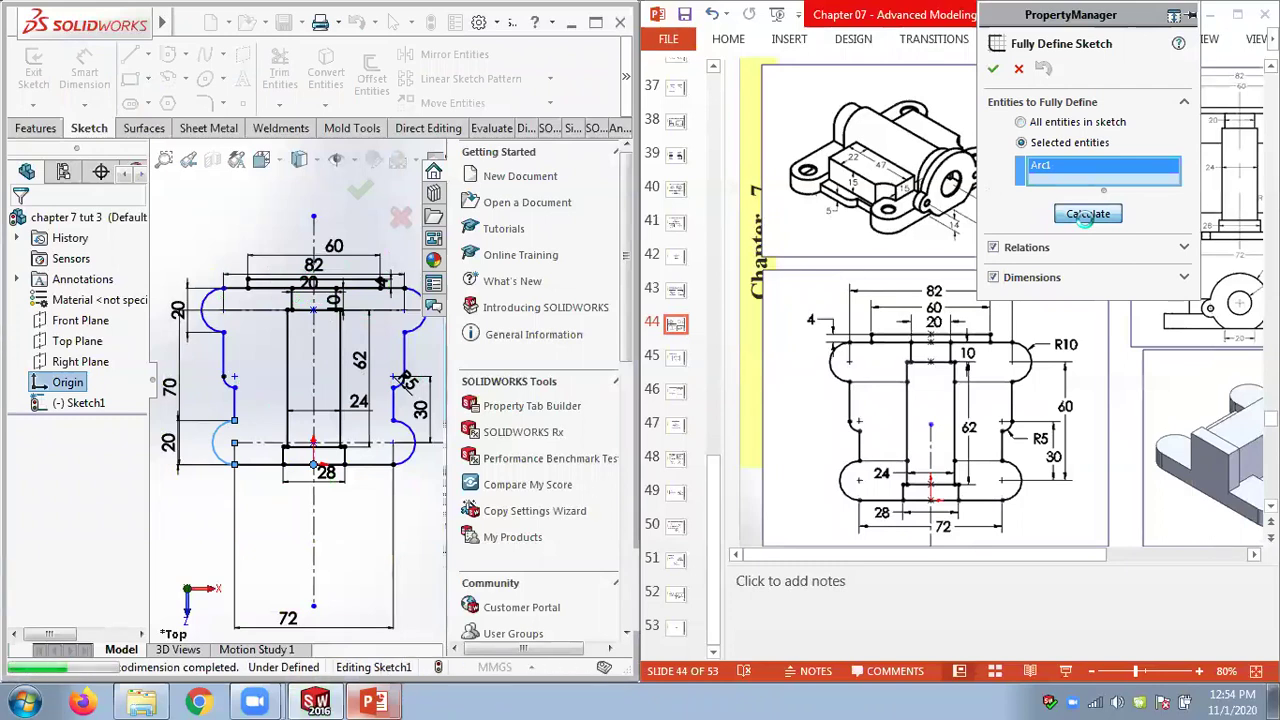
{"action": "right_click", "coordinate": [1063, 168]}
{"action": "left_click", "coordinate": [1075, 172]}
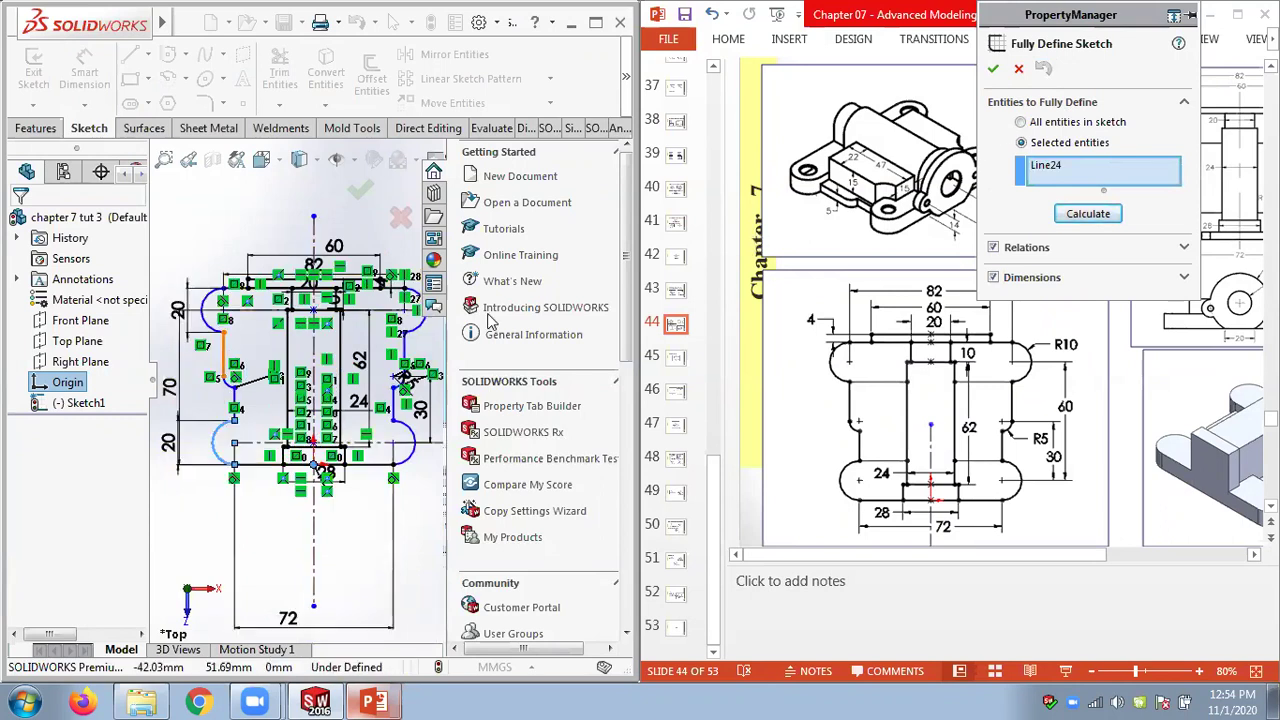
{"action": "left_click", "coordinate": [1087, 213]}
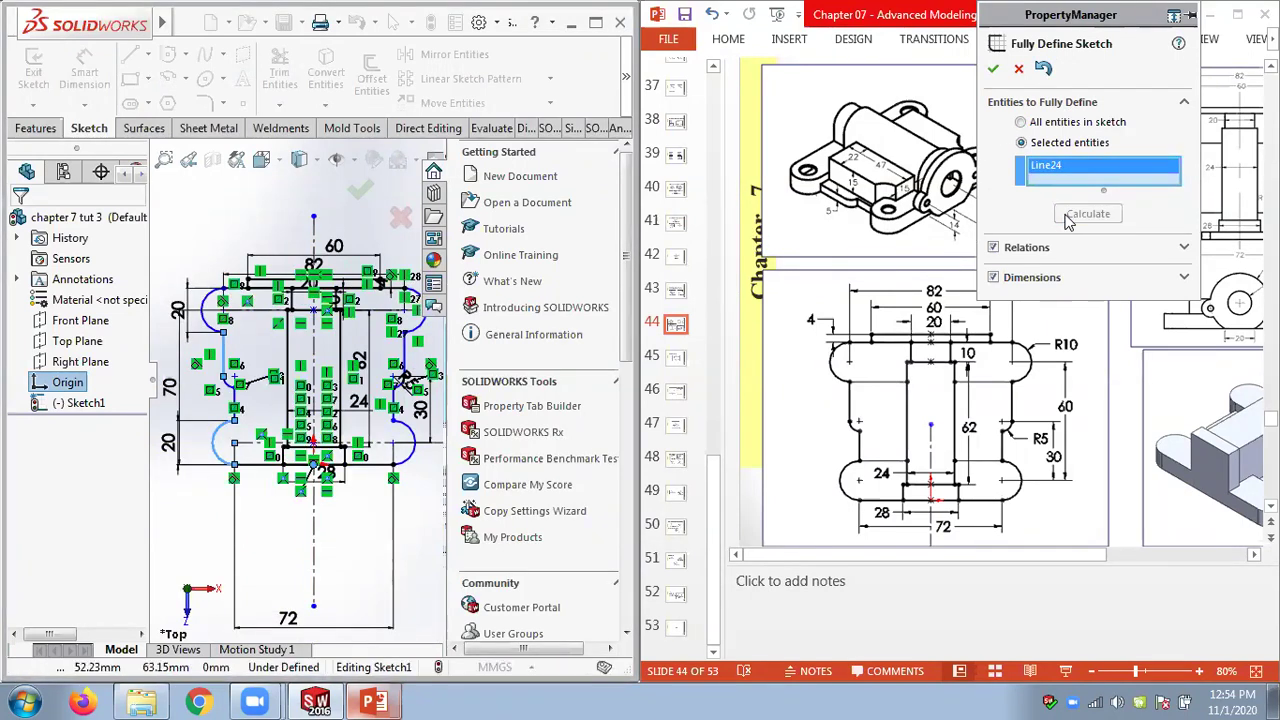
{"action": "left_click", "coordinate": [993, 69]}
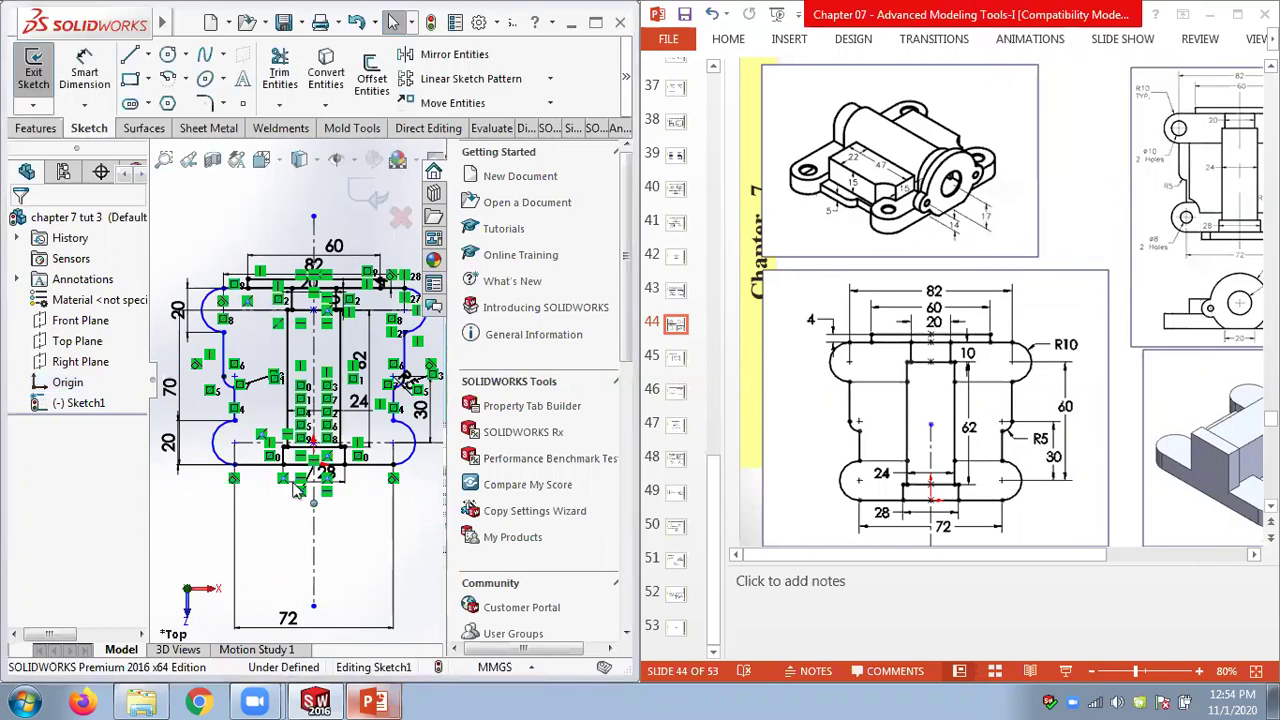
Examine the relations around the 28 mm wide lower rectangle and the remaining under-defined entities of the outline
{"action": "scroll", "coordinate": [296, 488], "scroll_direction": "down", "scroll_amount": 5}
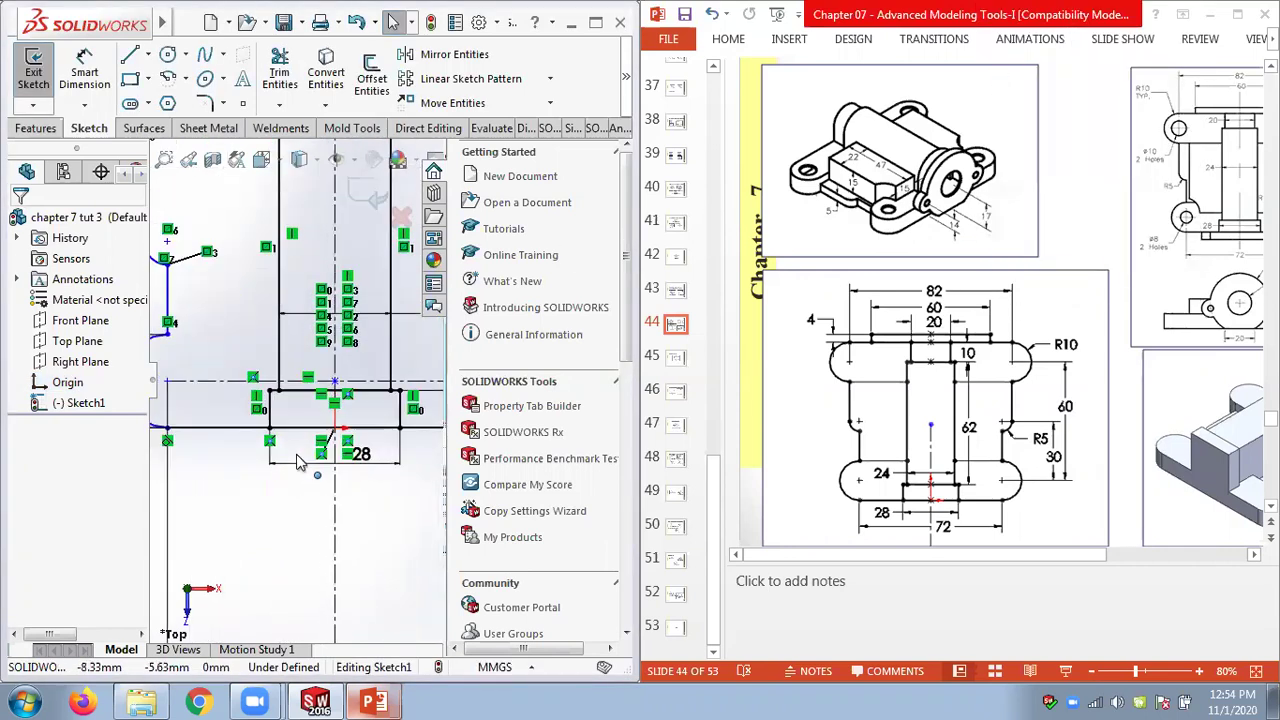
{"action": "scroll", "coordinate": [273, 436], "scroll_direction": "down", "scroll_amount": 3}
{"action": "scroll", "coordinate": [293, 393], "scroll_direction": "up", "scroll_amount": 5}
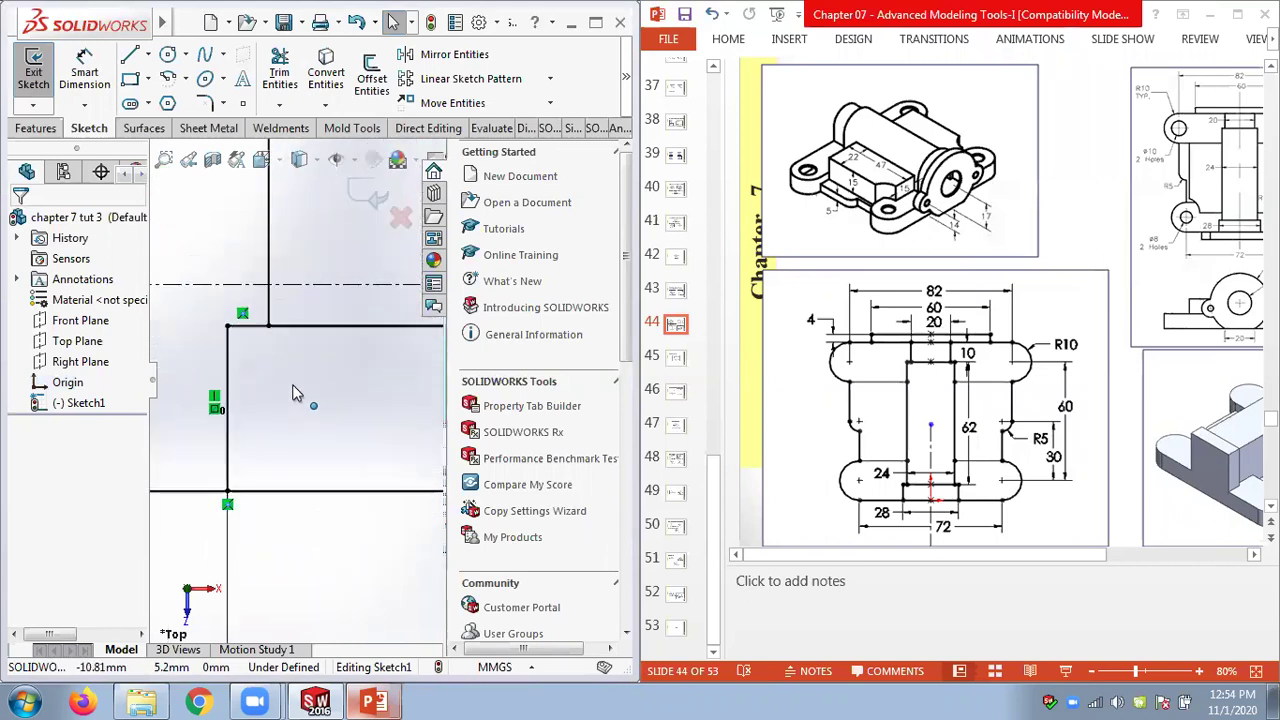
{"action": "scroll", "coordinate": [293, 393], "scroll_direction": "up", "scroll_amount": 1}
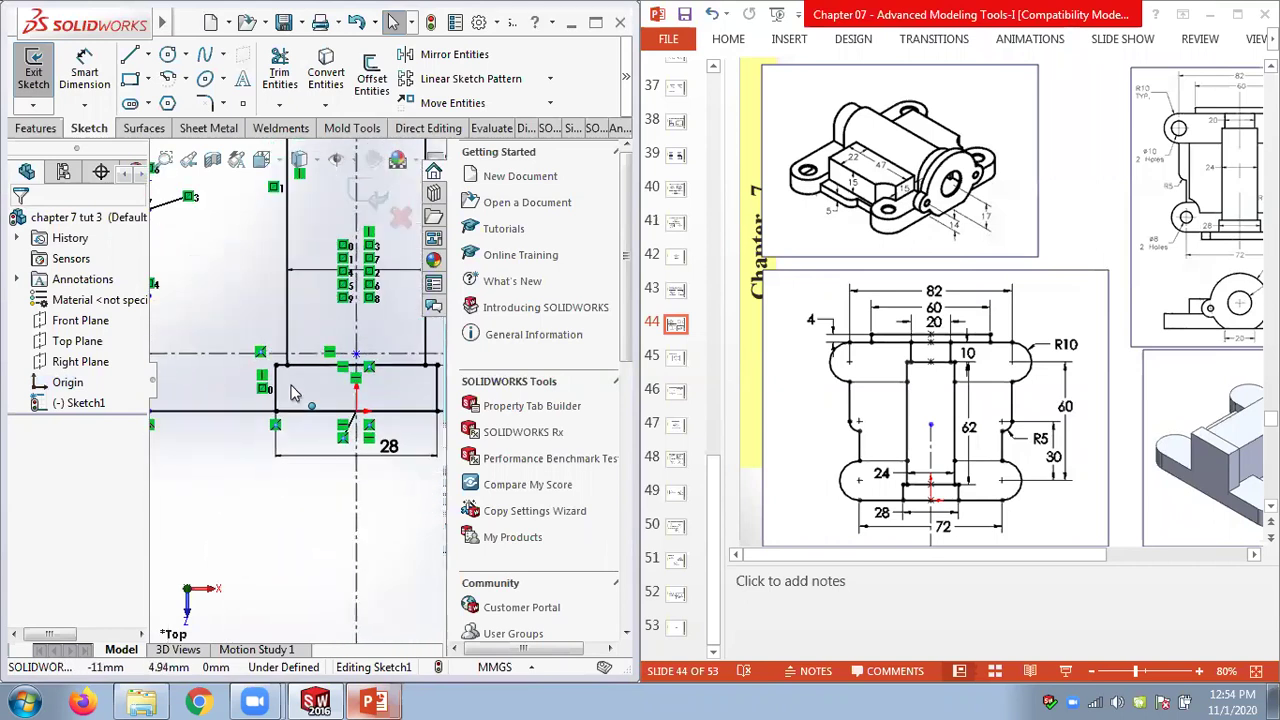
{"action": "scroll", "coordinate": [293, 393], "scroll_direction": "up", "scroll_amount": 4}
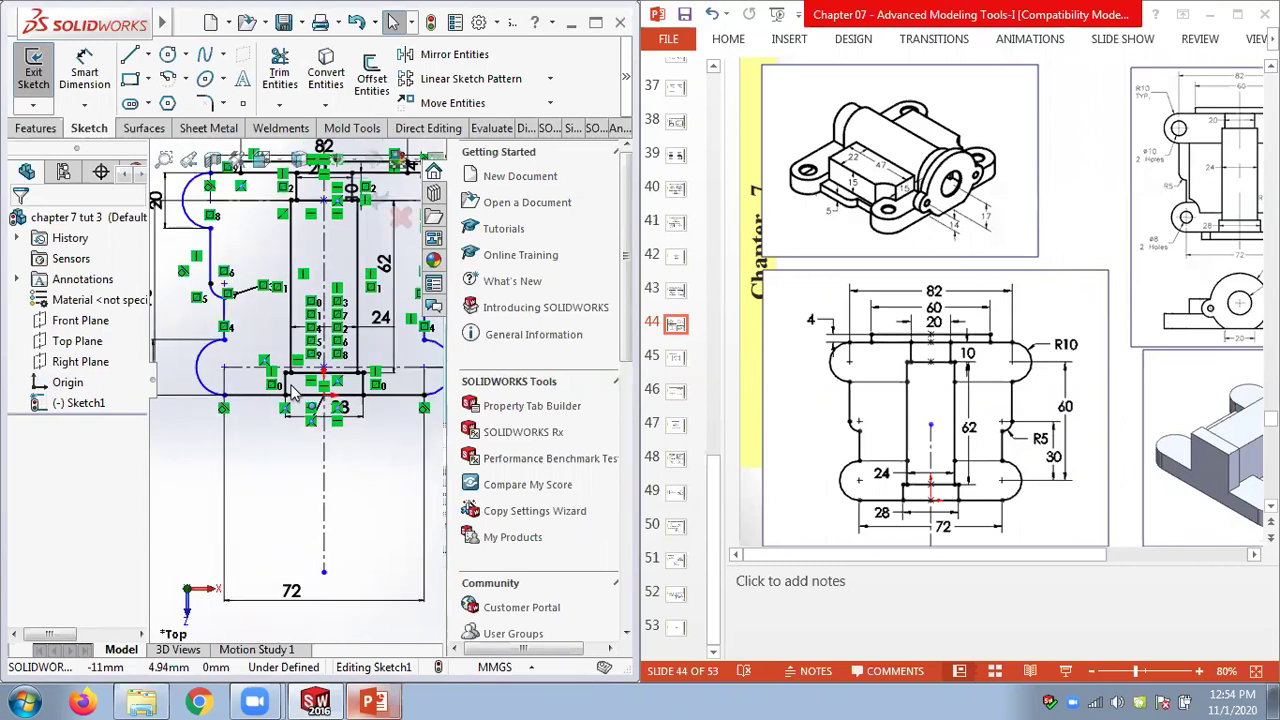
{"action": "scroll", "coordinate": [295, 393], "scroll_direction": "up", "scroll_amount": 3}
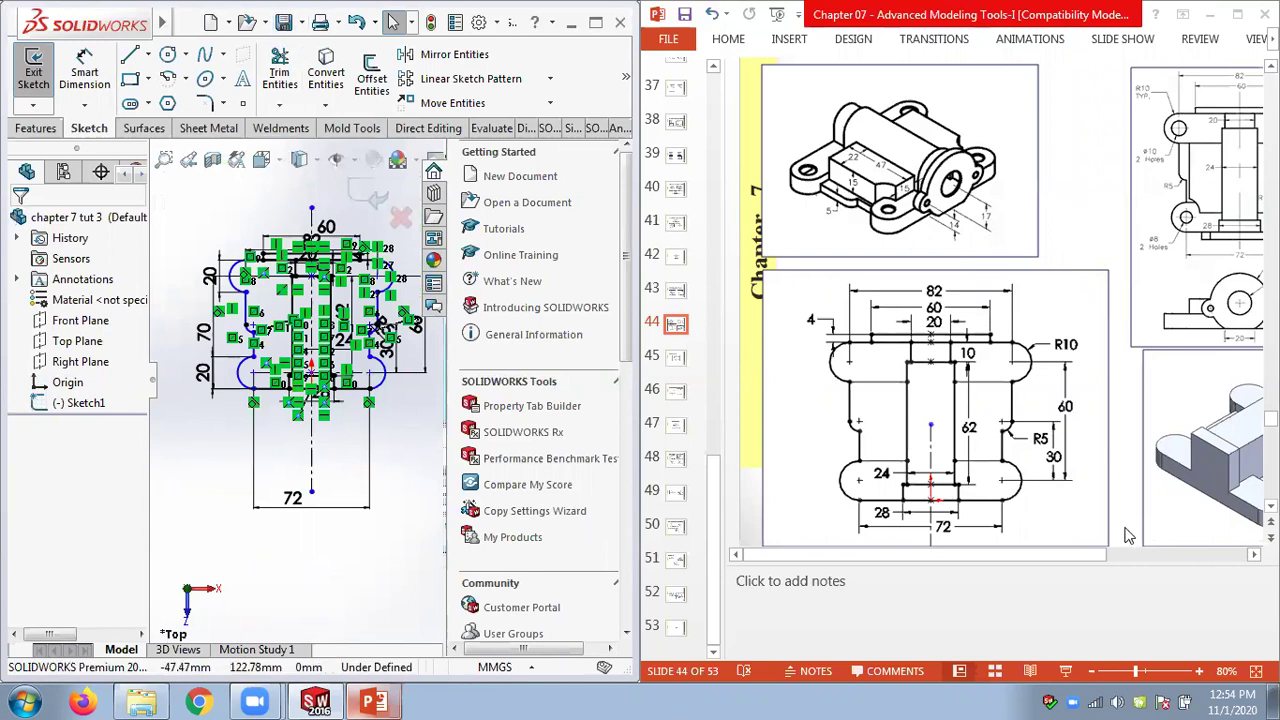
Switch to the PowerPoint slide and view the dimensioned drawings and solid model picture at 90% zoom
{"action": "left_click", "coordinate": [1042, 633]}
{"action": "scroll", "coordinate": [1042, 638], "scroll_direction": "right", "scroll_amount": 3}
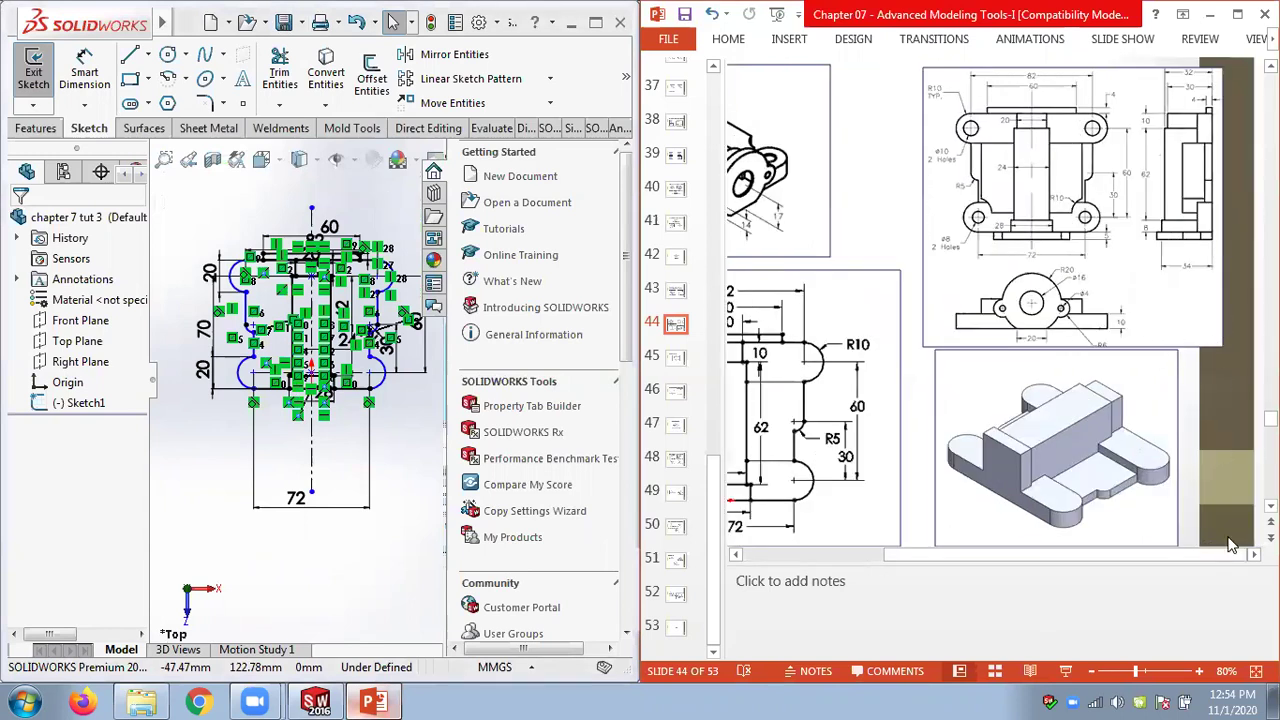
{"action": "left_click", "coordinate": [1200, 675]}
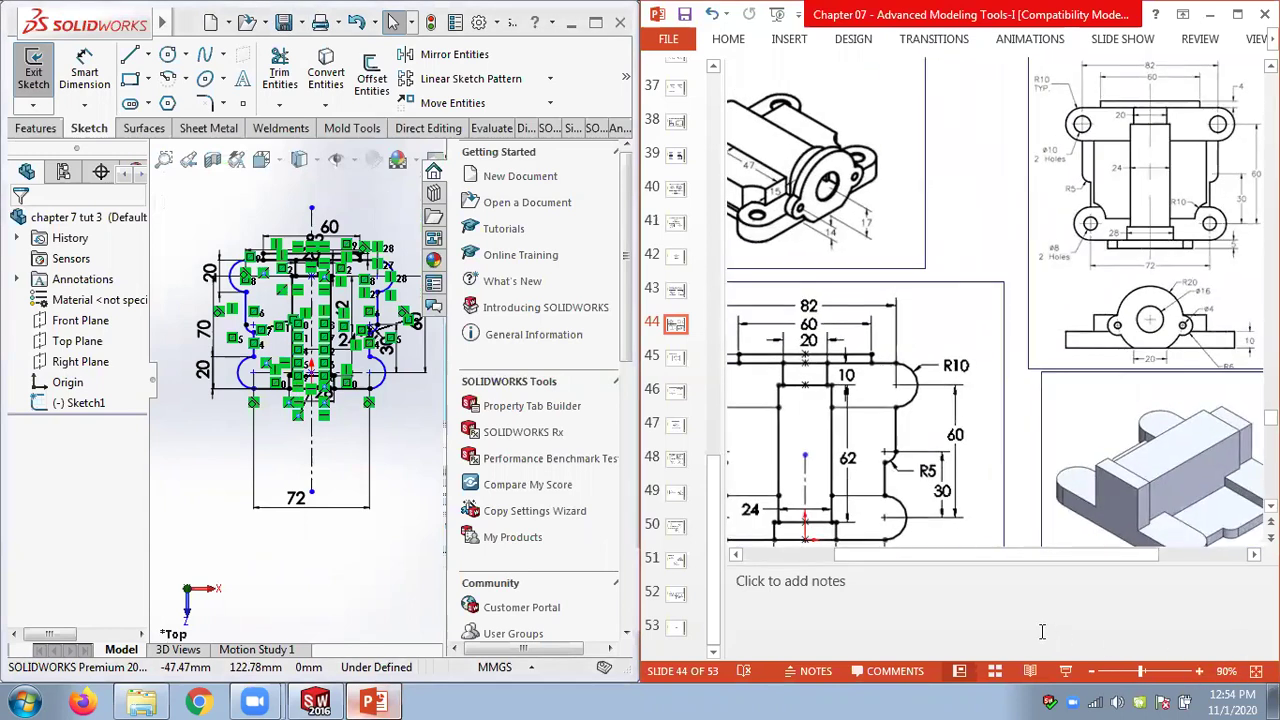
Switch to SOLIDWORKS in full-screen size and examine the base sketch from an angled 3D view
{"action": "left_click", "coordinate": [603, 24]}
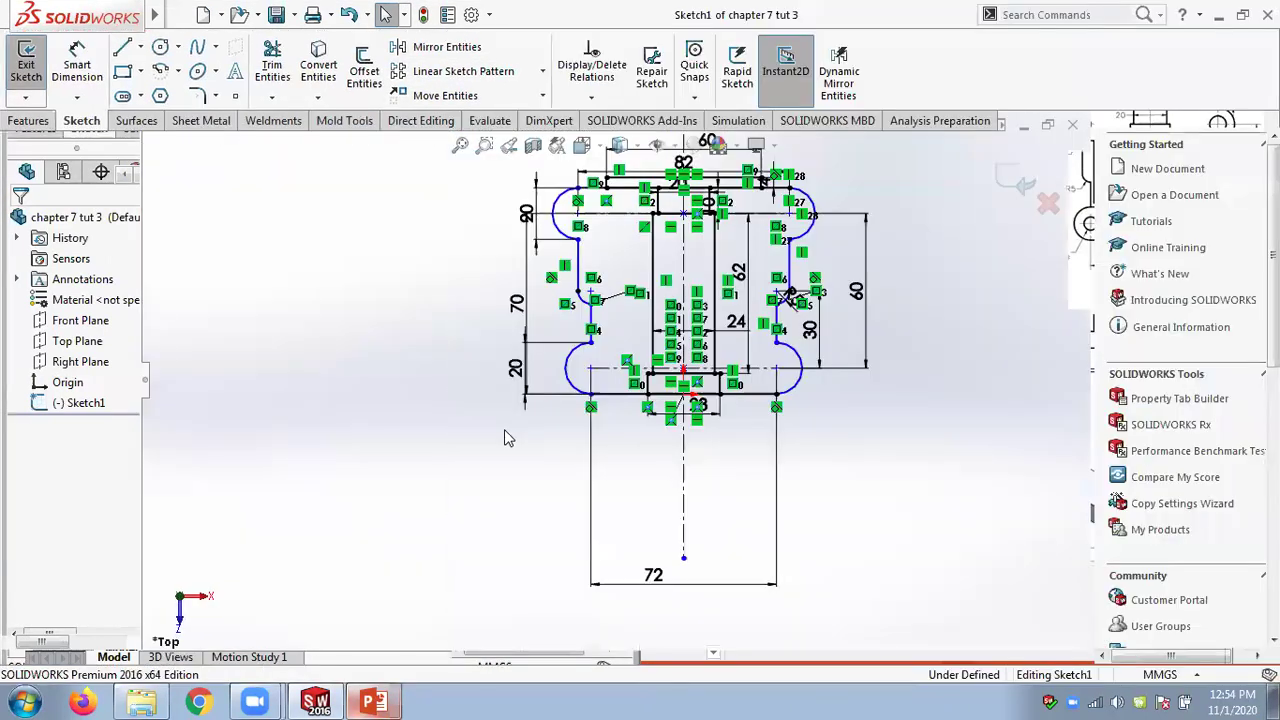
{"action": "middle_click_drag", "start_coordinate": [504, 429], "coordinate": [815, 352]}
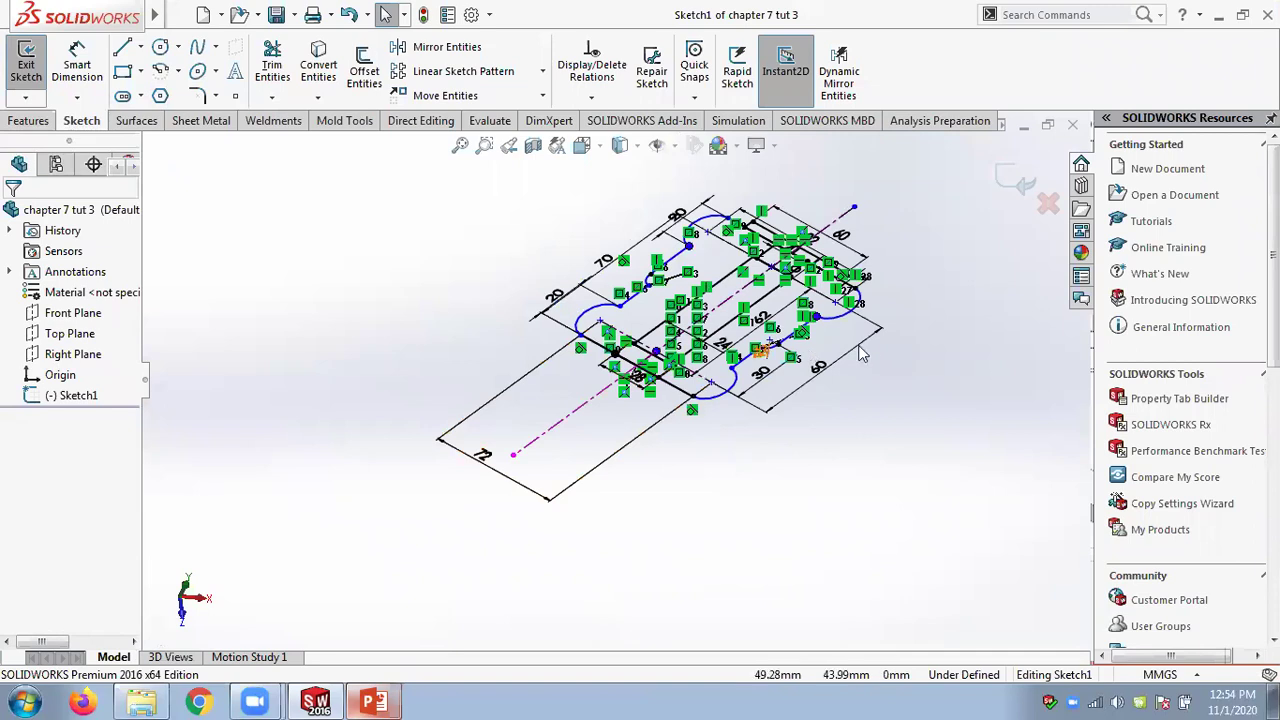
{"action": "scroll", "coordinate": [714, 300], "scroll_direction": "down", "scroll_amount": 5}
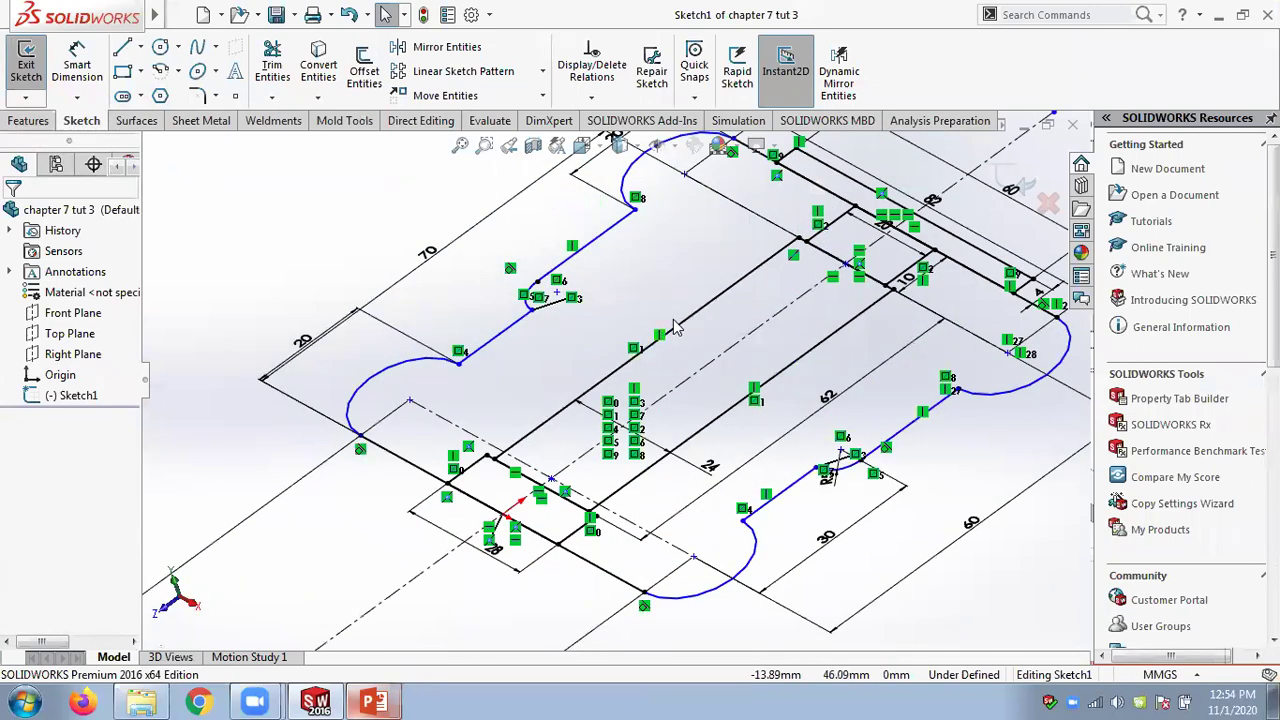
{"action": "scroll", "coordinate": [608, 376], "scroll_direction": "up", "scroll_amount": 3}
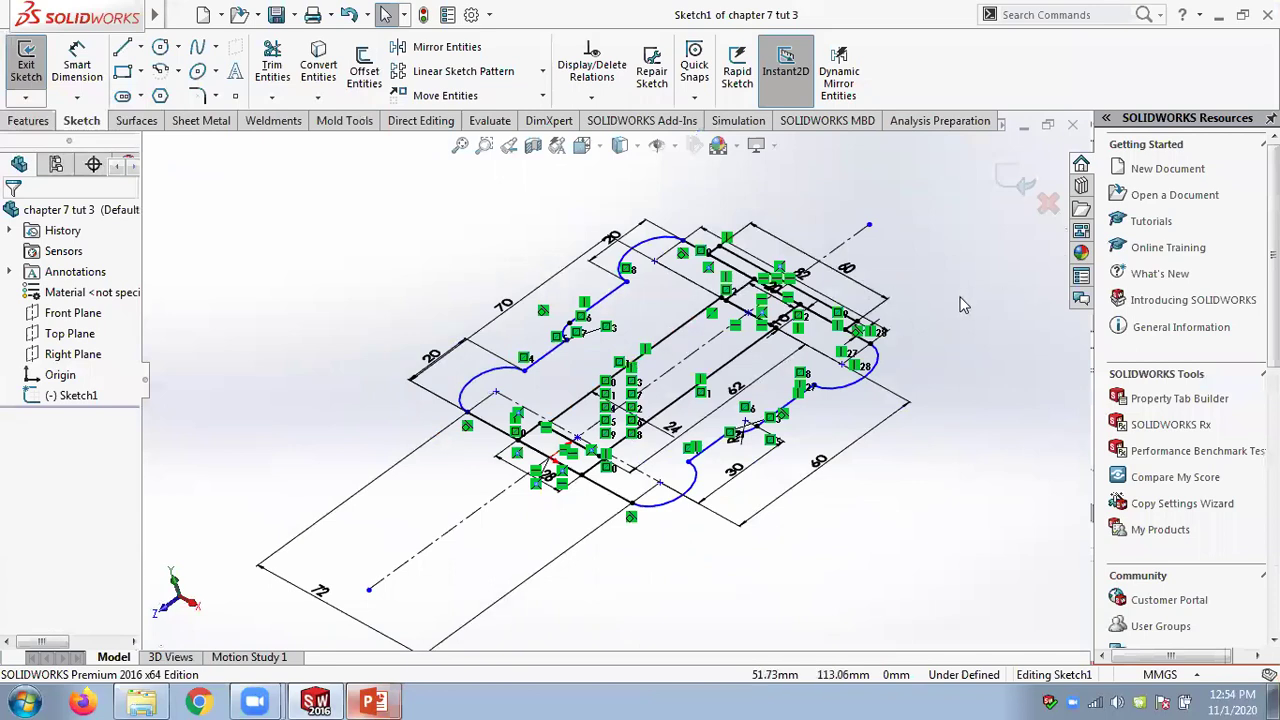
Switch to PowerPoint, maximize it and examine the bracket's dimensioned views on slide 44 at 120% zoom
{"action": "left_click", "coordinate": [374, 703]}
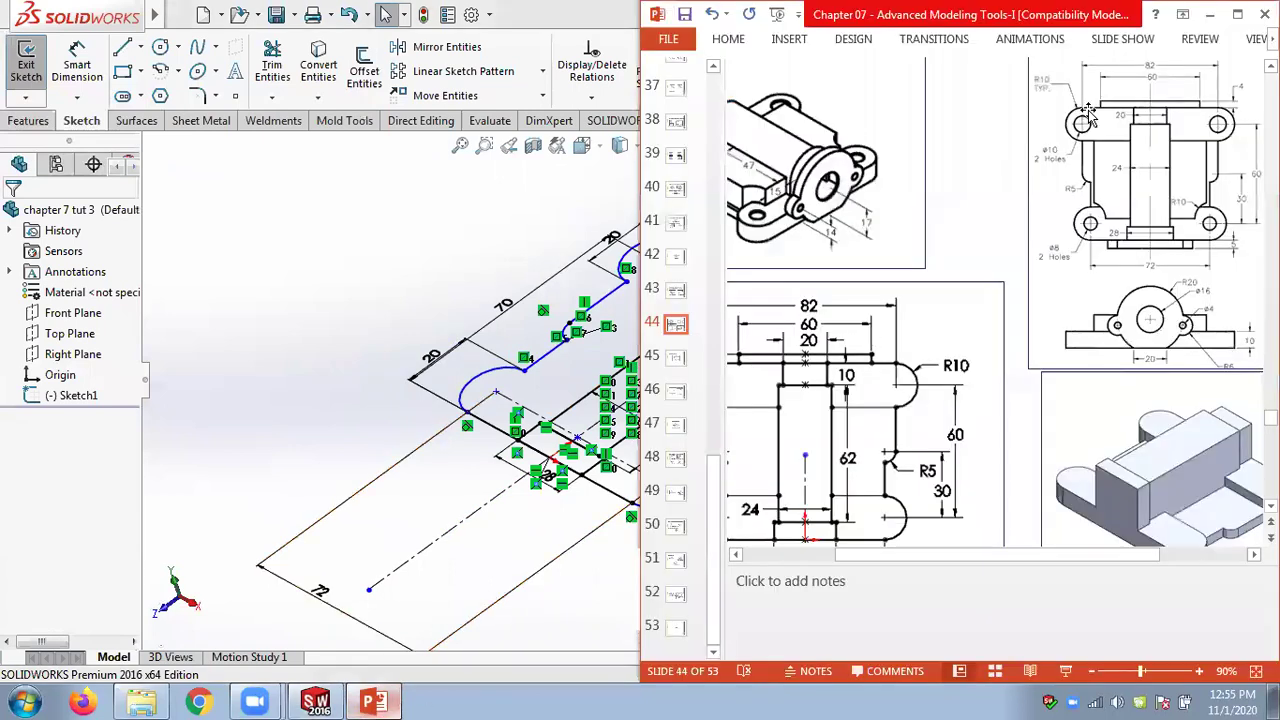
{"action": "left_click", "coordinate": [1237, 14]}
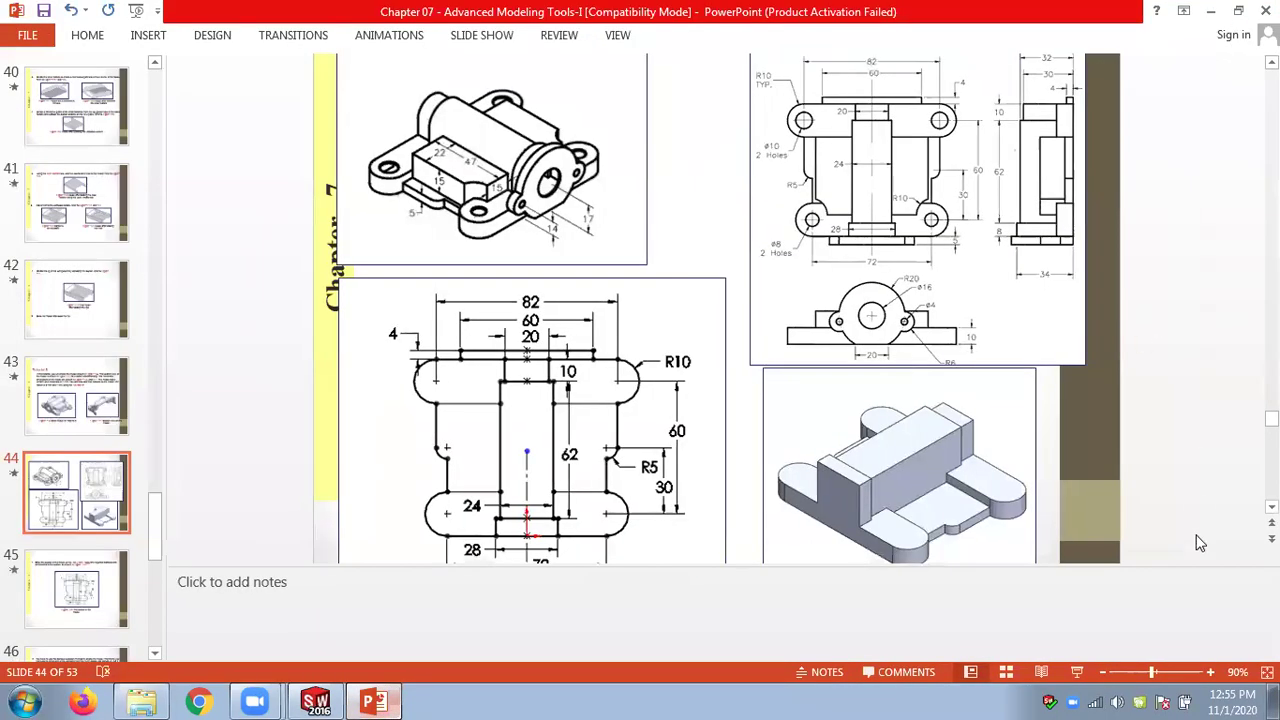
{"action": "left_click", "coordinate": [1210, 672]}
{"action": "left_click", "coordinate": [1210, 672]}
{"action": "left_click", "coordinate": [1210, 672]}
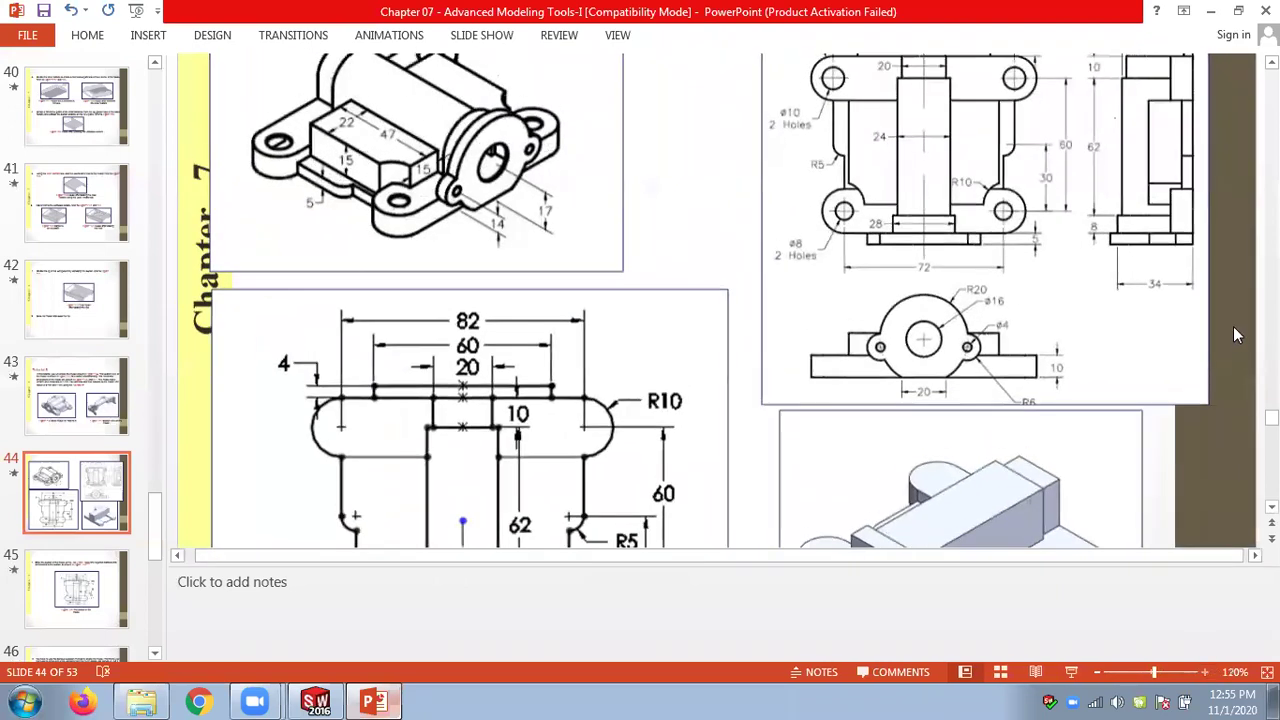
{"action": "scroll", "coordinate": [1233, 326], "scroll_direction": "up", "scroll_amount": 1}
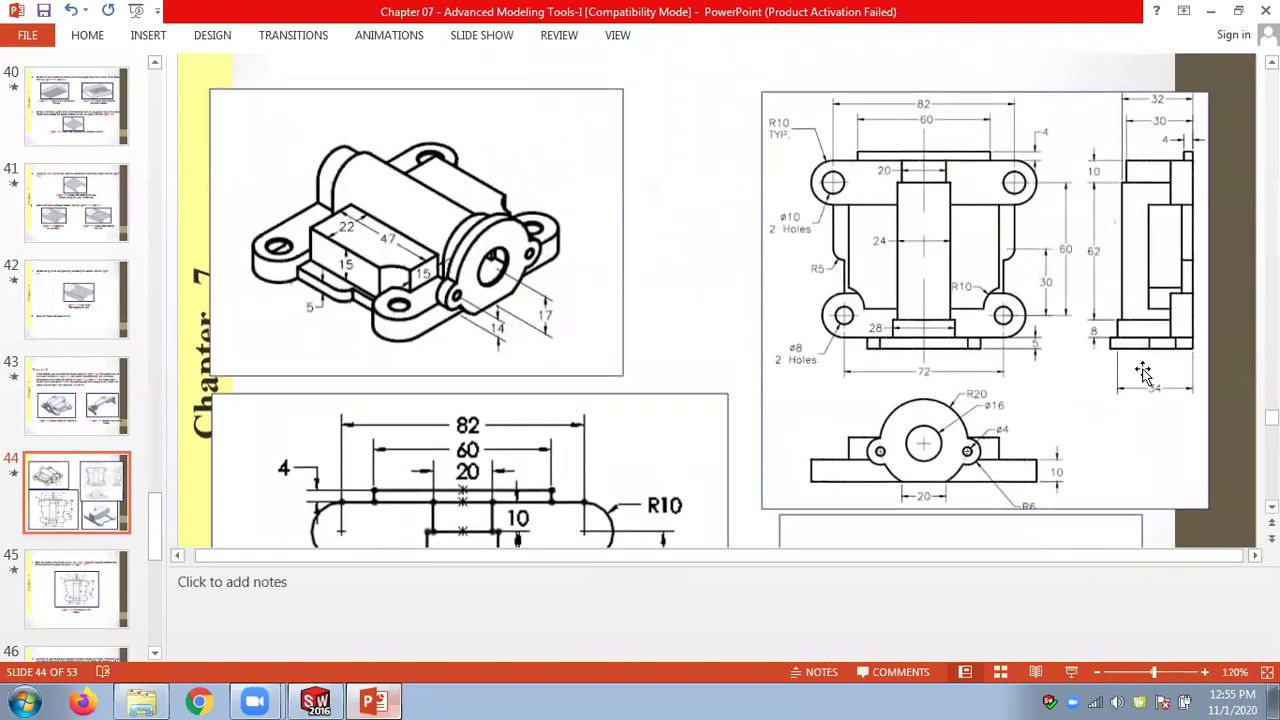
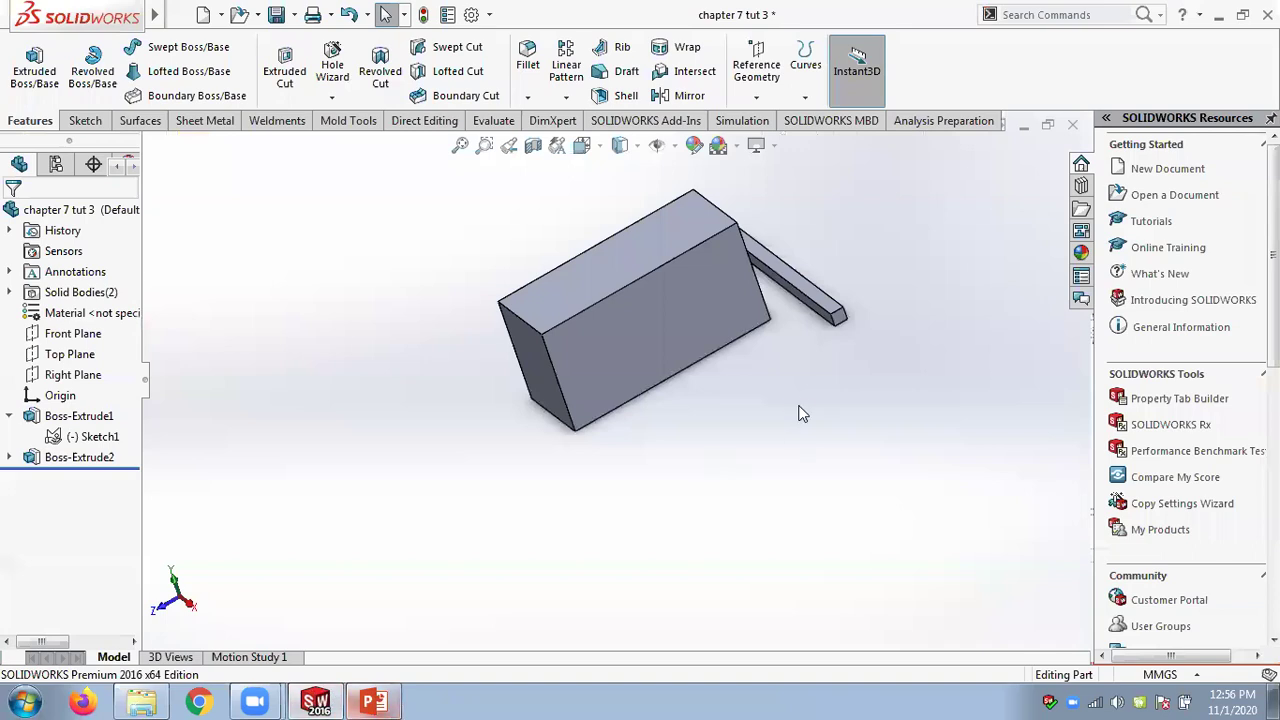
Extrude the two flange regions of Sketch1 on either side of the central block 10 mm as a blind boss
{"action": "left_click", "coordinate": [97, 440]}
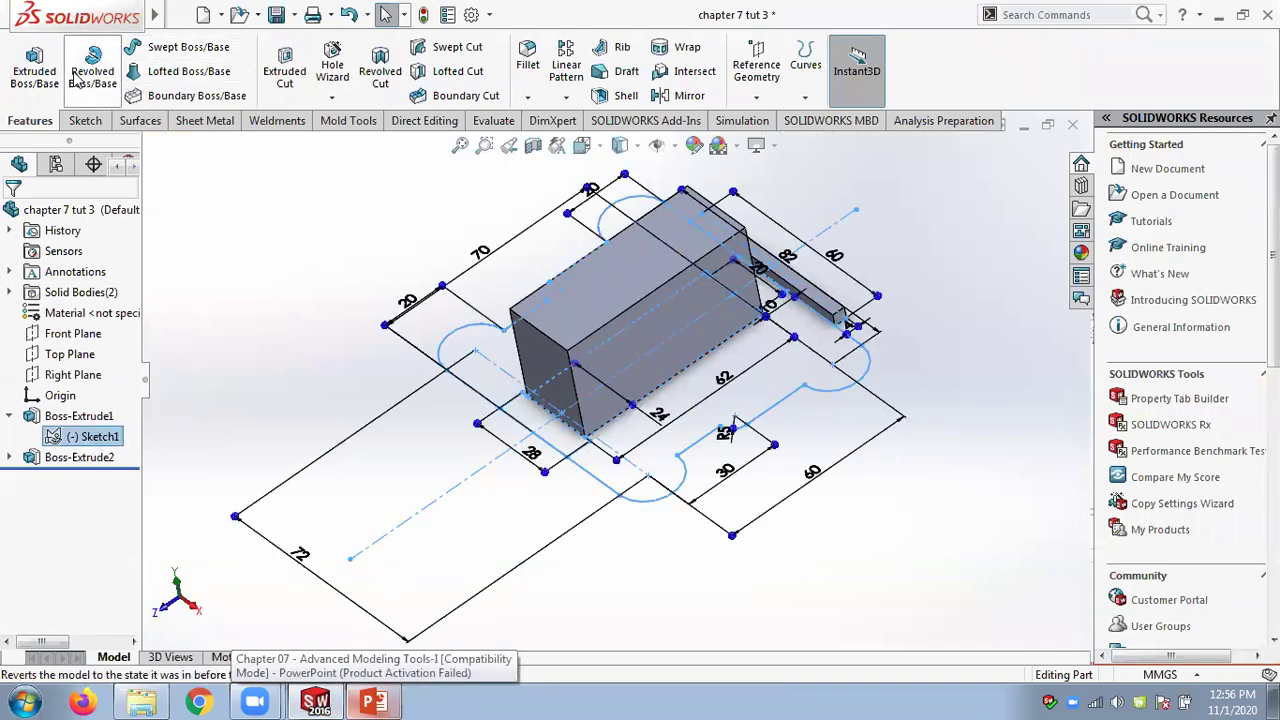
{"action": "left_click", "coordinate": [34, 64]}
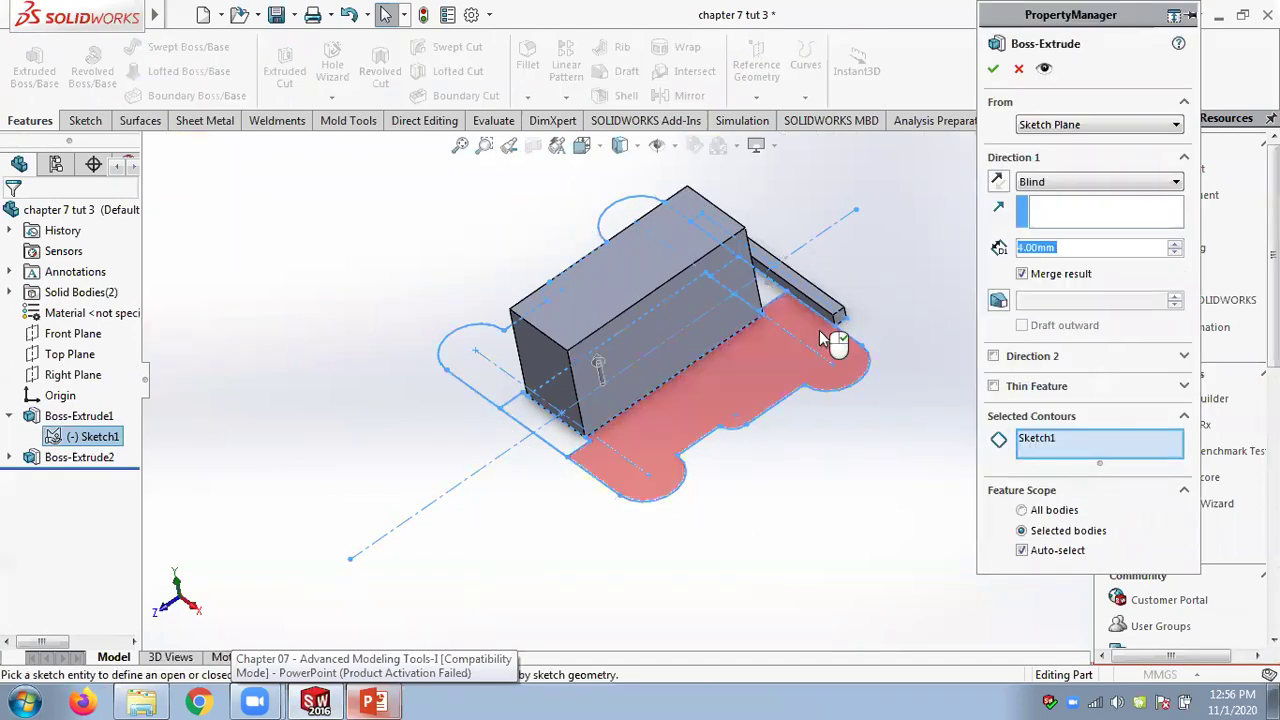
{"action": "left_click", "coordinate": [820, 338]}
{"action": "middle_click_drag", "start_coordinate": [423, 334], "coordinate": [462, 372]}
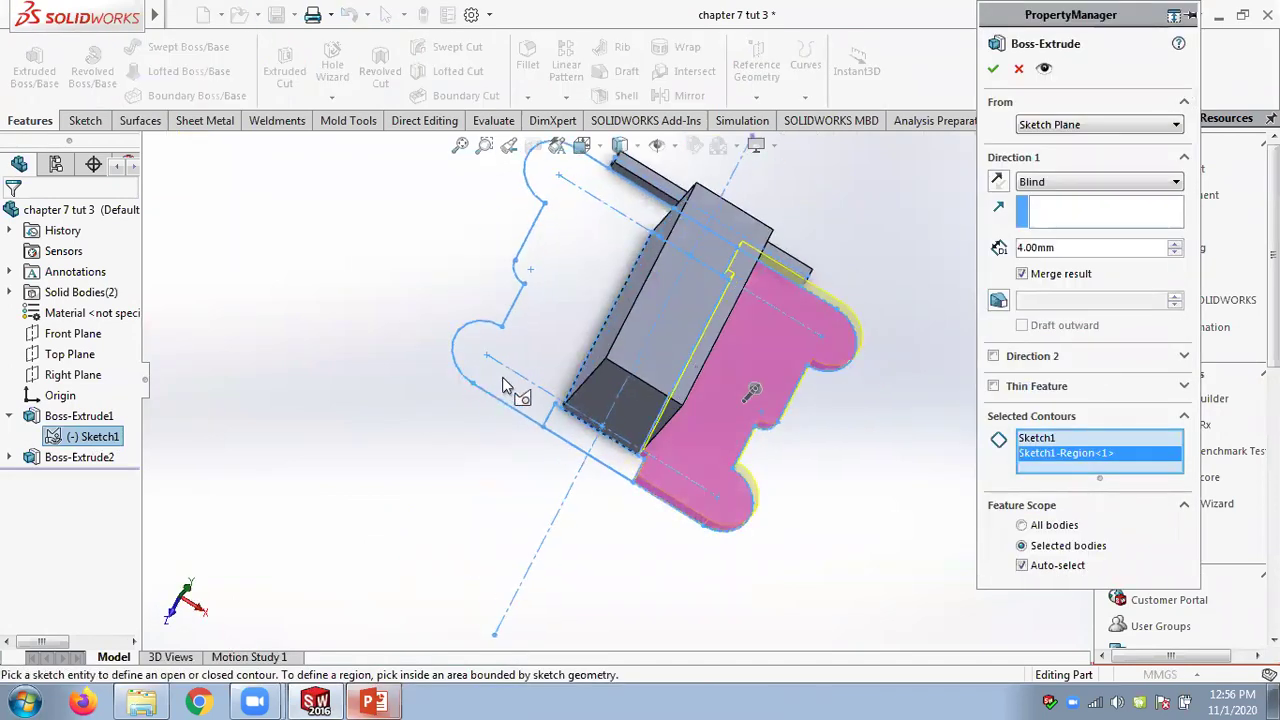
{"action": "left_click", "coordinate": [504, 380]}
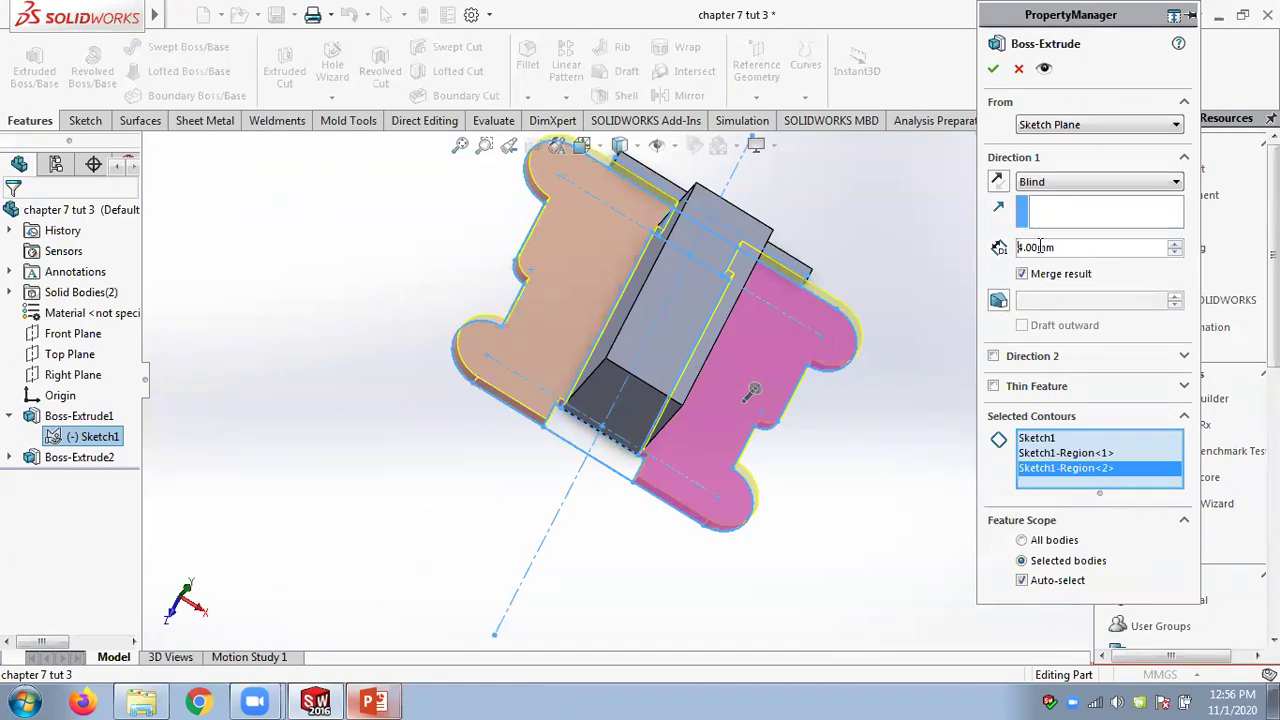
{"action": "left_click_drag", "start_coordinate": [1081, 249], "coordinate": [992, 248]}
{"action": "type", "text": "10"}
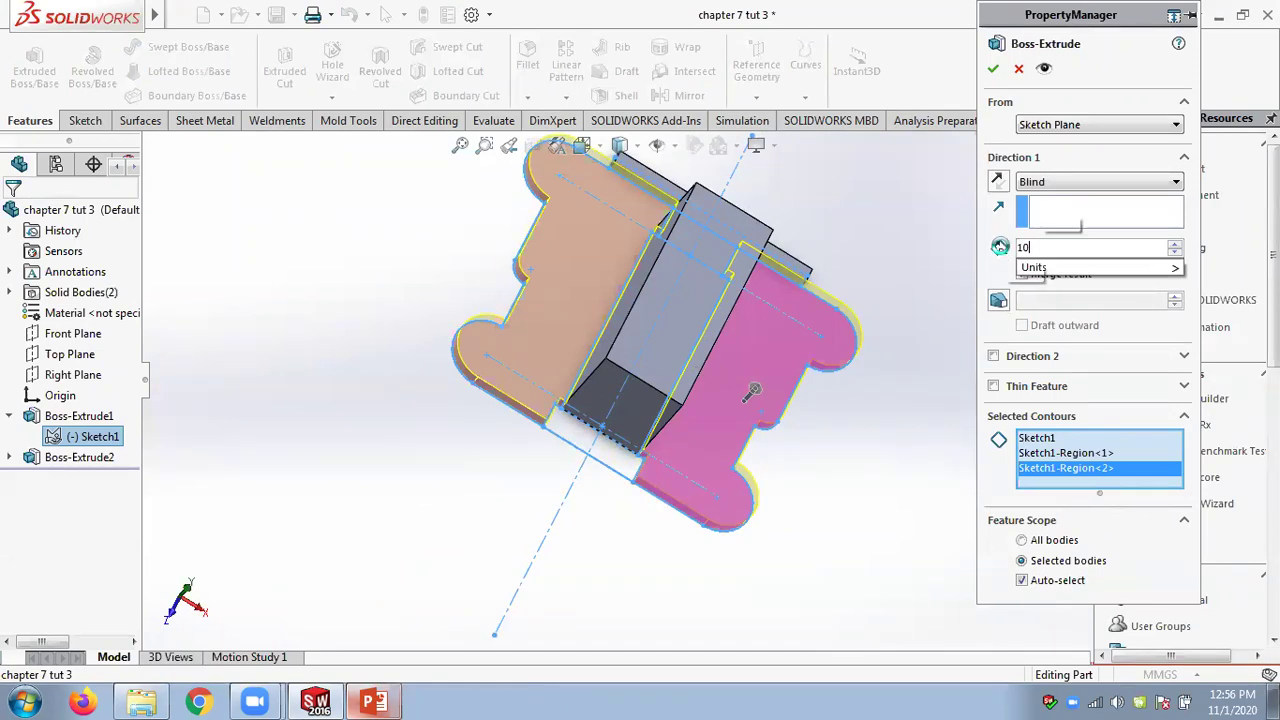
{"action": "key", "text": "Return"}
{"action": "middle_click_drag", "start_coordinate": [766, 371], "coordinate": [883, 332]}
{"action": "left_click", "coordinate": [993, 68]}
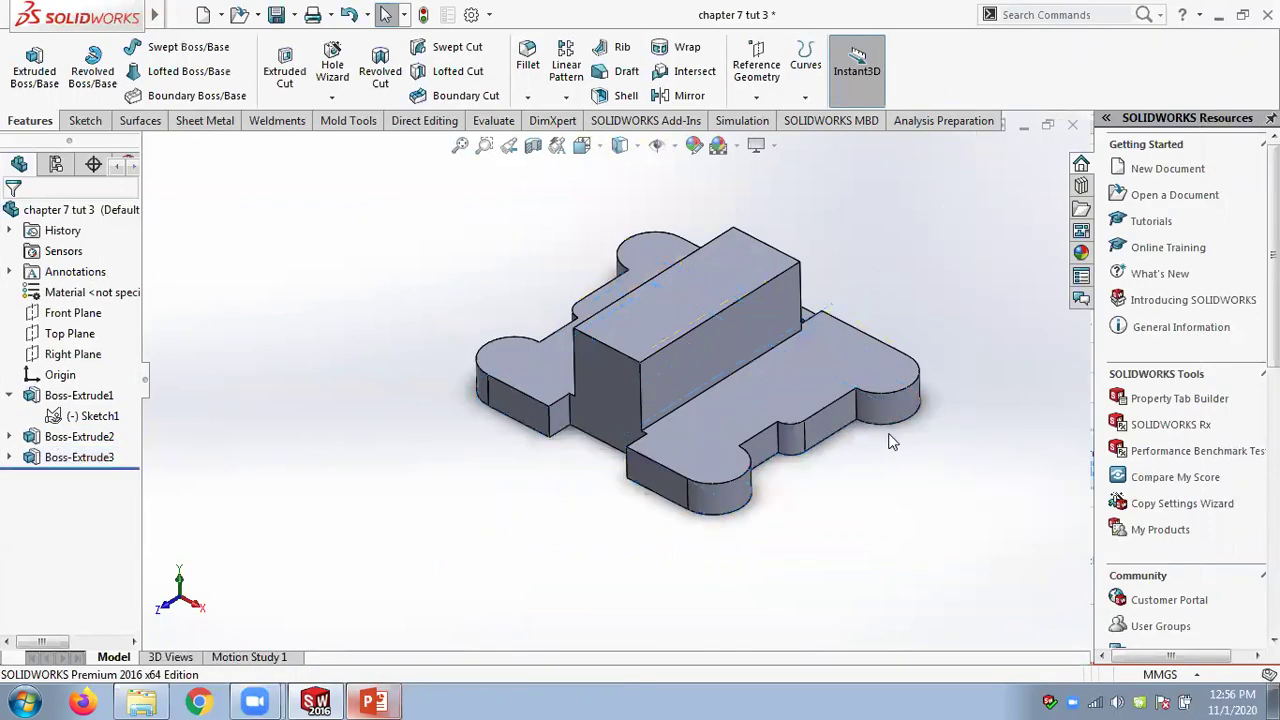
Check the side view on the slide, then extrude Sketch1's 28 mm wide region at the block's front end 34 mm
{"action": "left_click", "coordinate": [388, 702]}
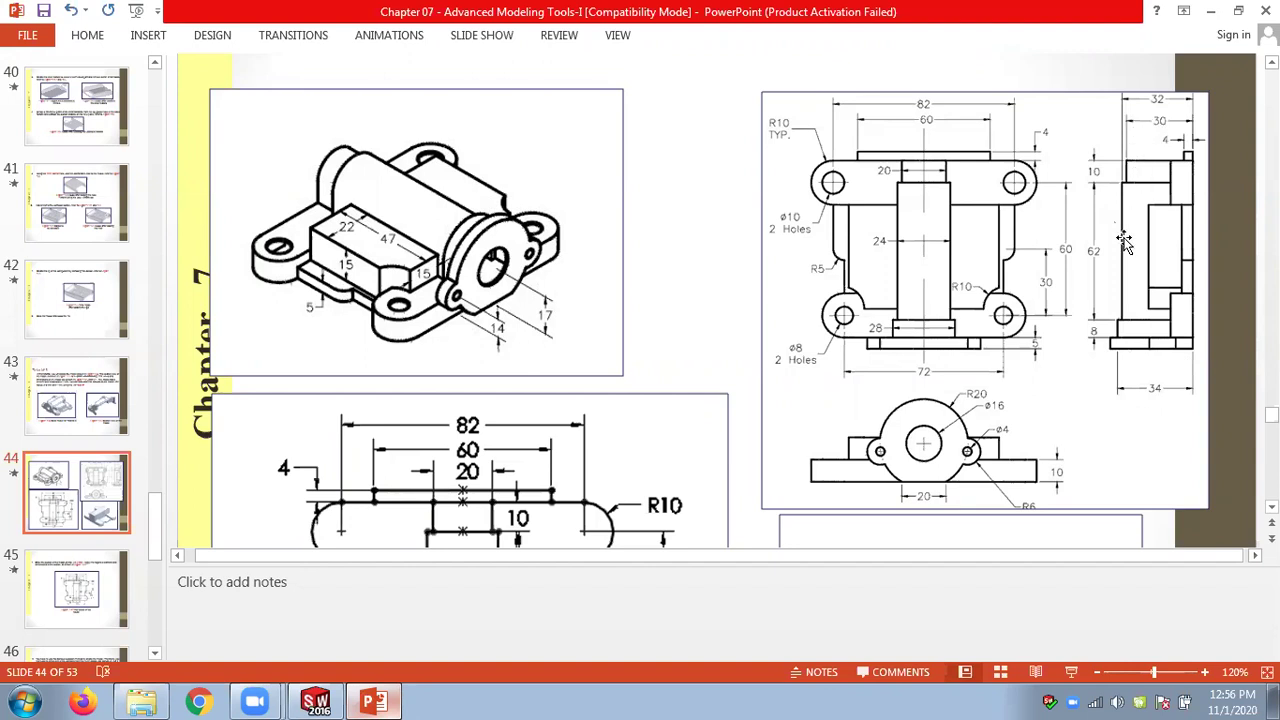
{"action": "left_click", "coordinate": [373, 700]}
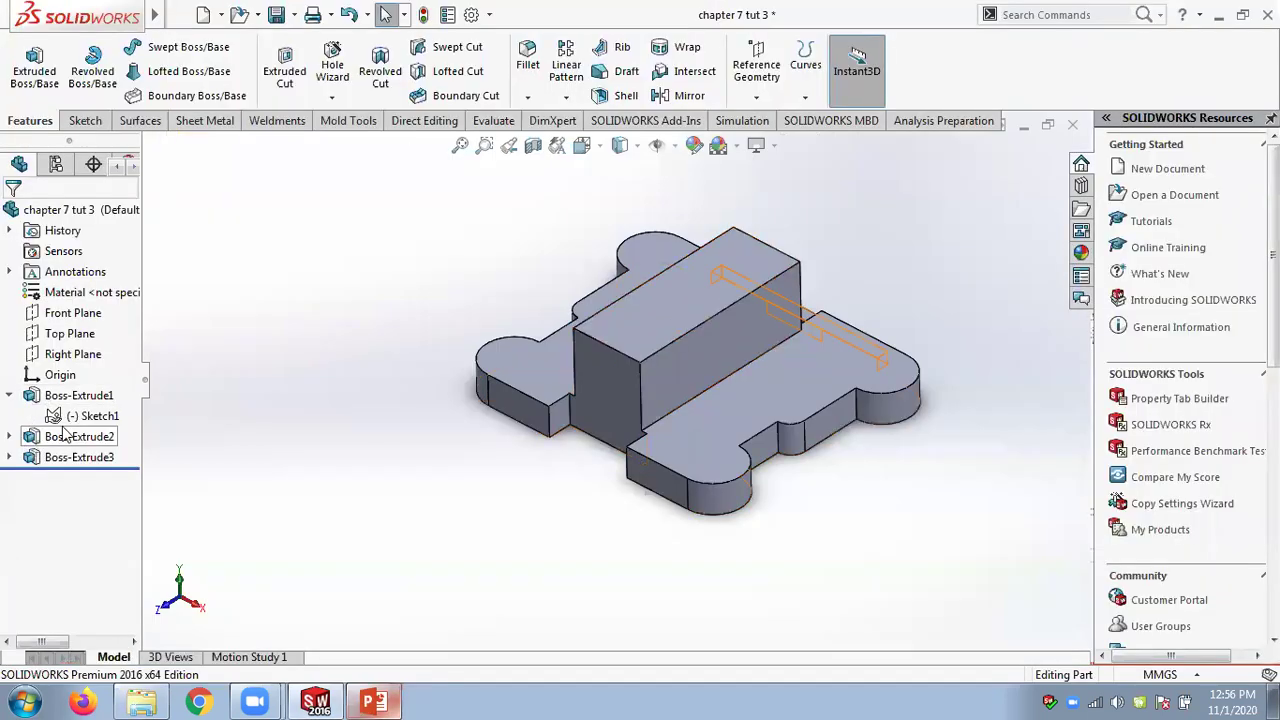
{"action": "left_click", "coordinate": [95, 415]}
{"action": "left_click", "coordinate": [35, 68]}
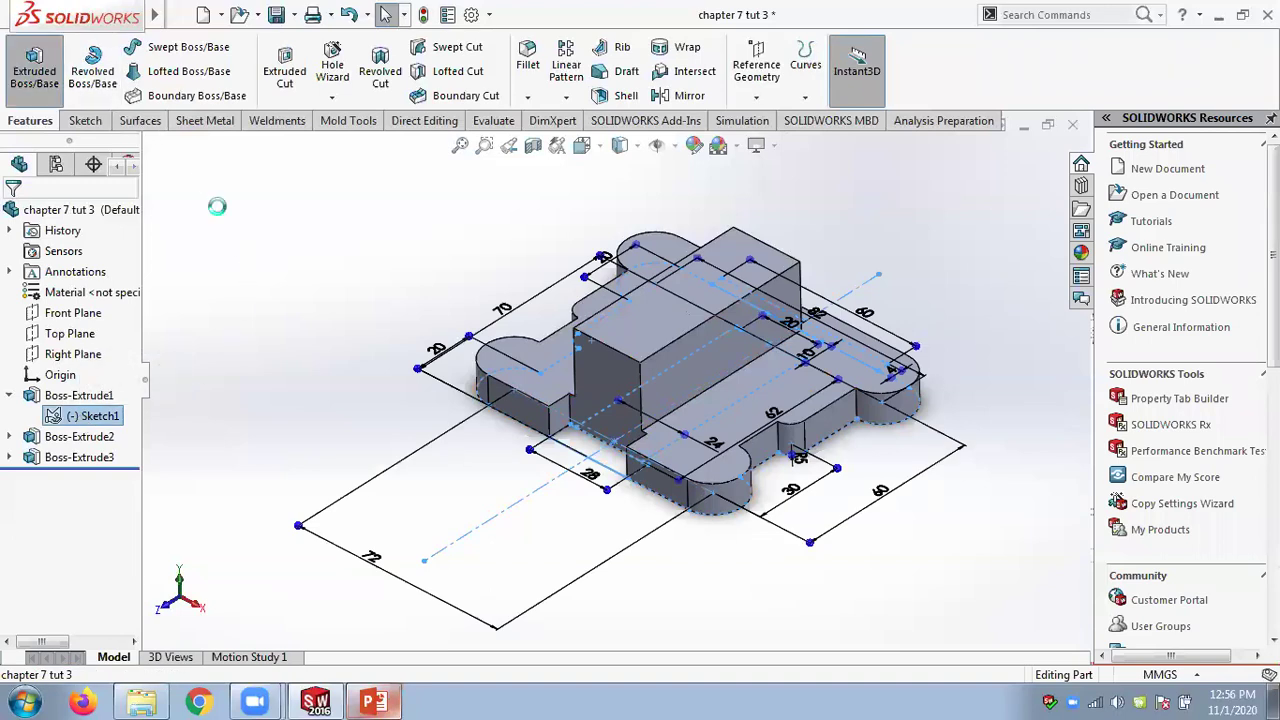
{"action": "left_click", "coordinate": [592, 451]}
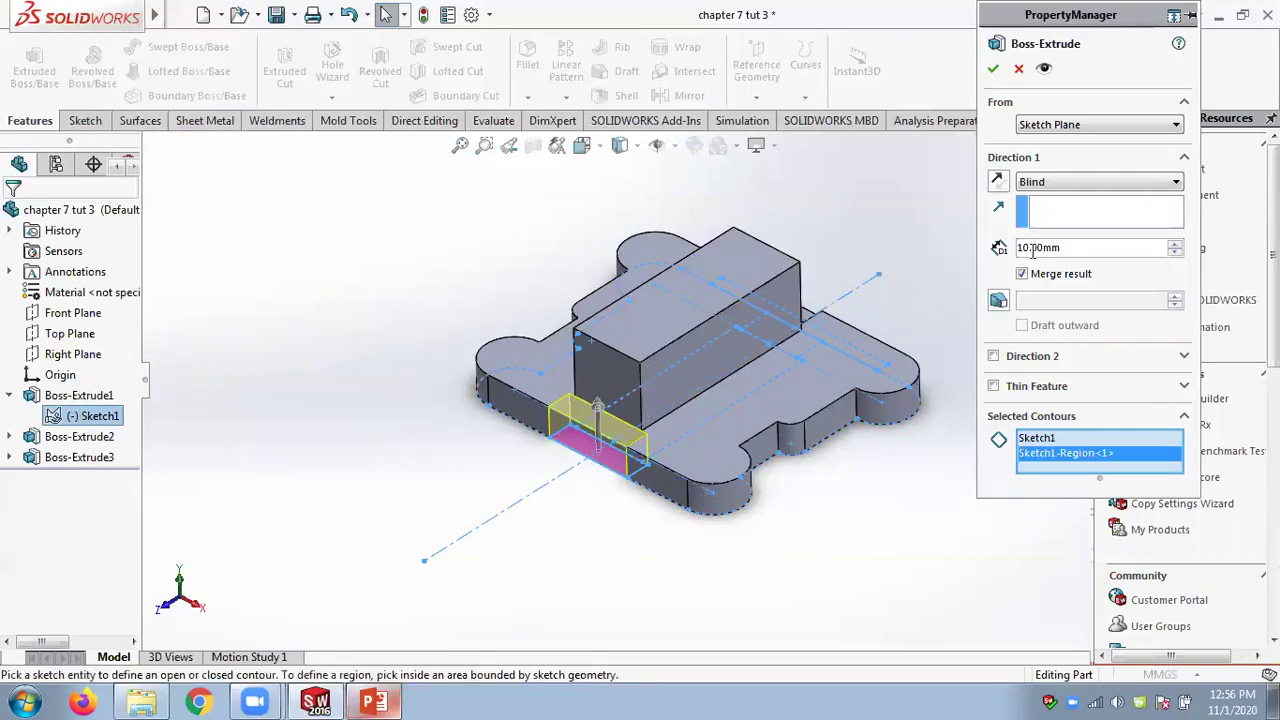
{"action": "key", "text": "ctrl+a"}
{"action": "type", "text": "34"}
{"action": "key", "text": "Return"}
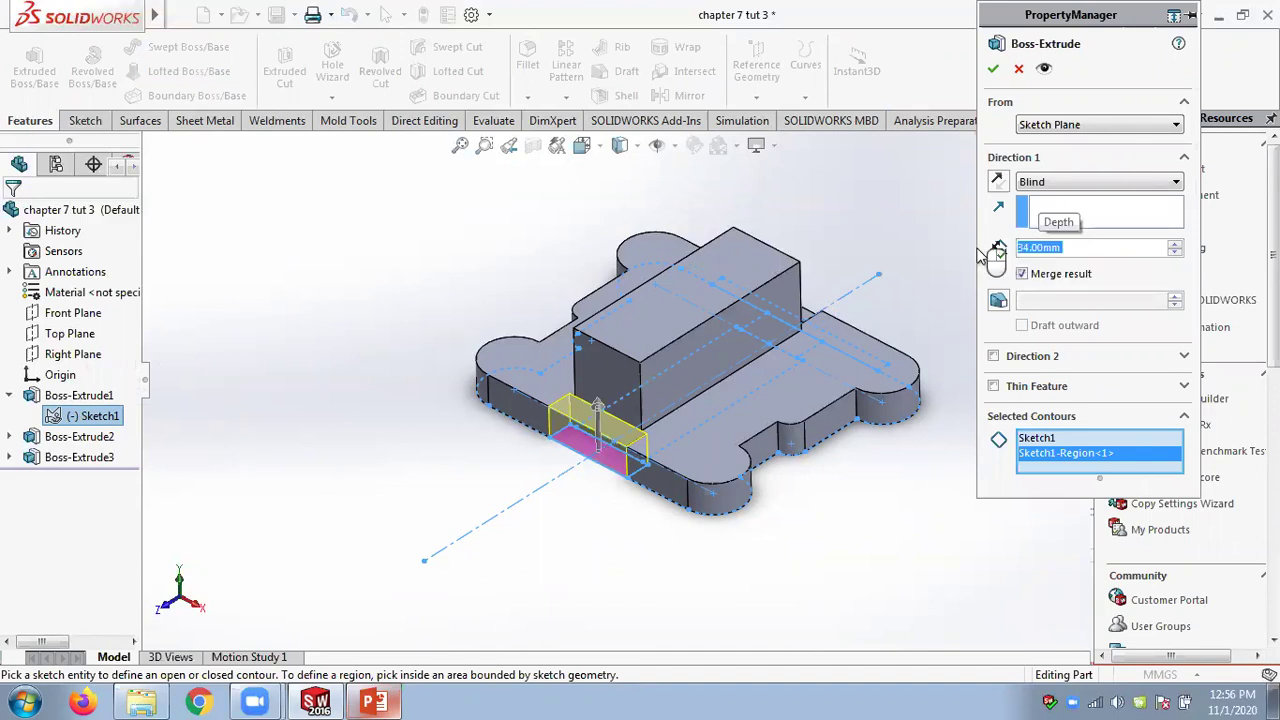
{"action": "left_click", "coordinate": [991, 68]}
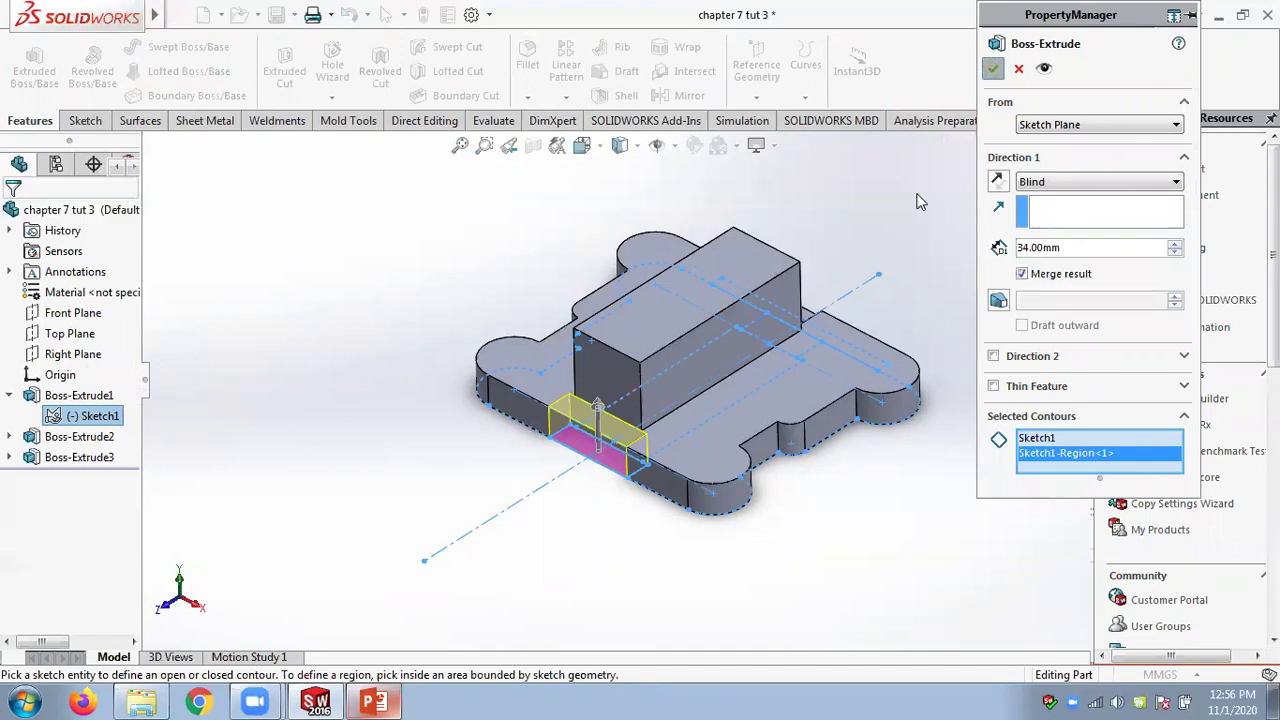
Extrude Sketch1's 20 mm wide region between the central block and the thin rear bar 32 mm
{"action": "middle_click_drag", "start_coordinate": [911, 206], "coordinate": [793, 458]}
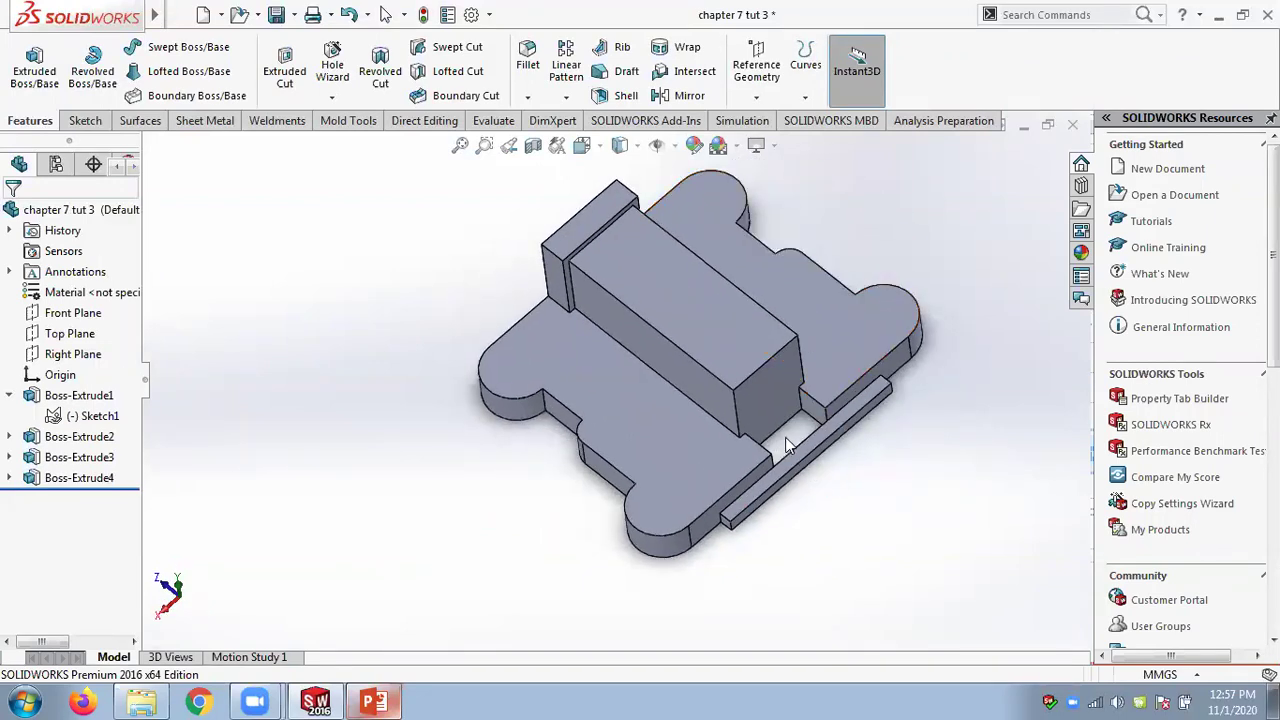
{"action": "left_click", "coordinate": [100, 415]}
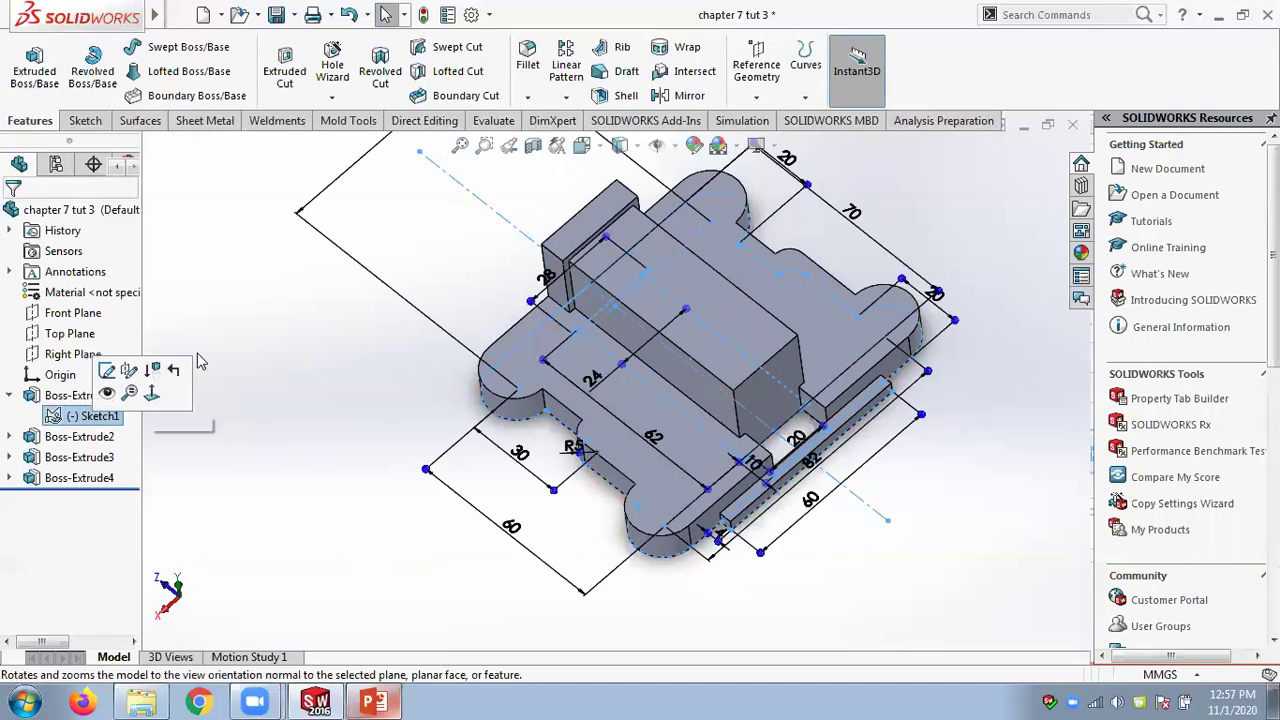
{"action": "left_click", "coordinate": [38, 68]}
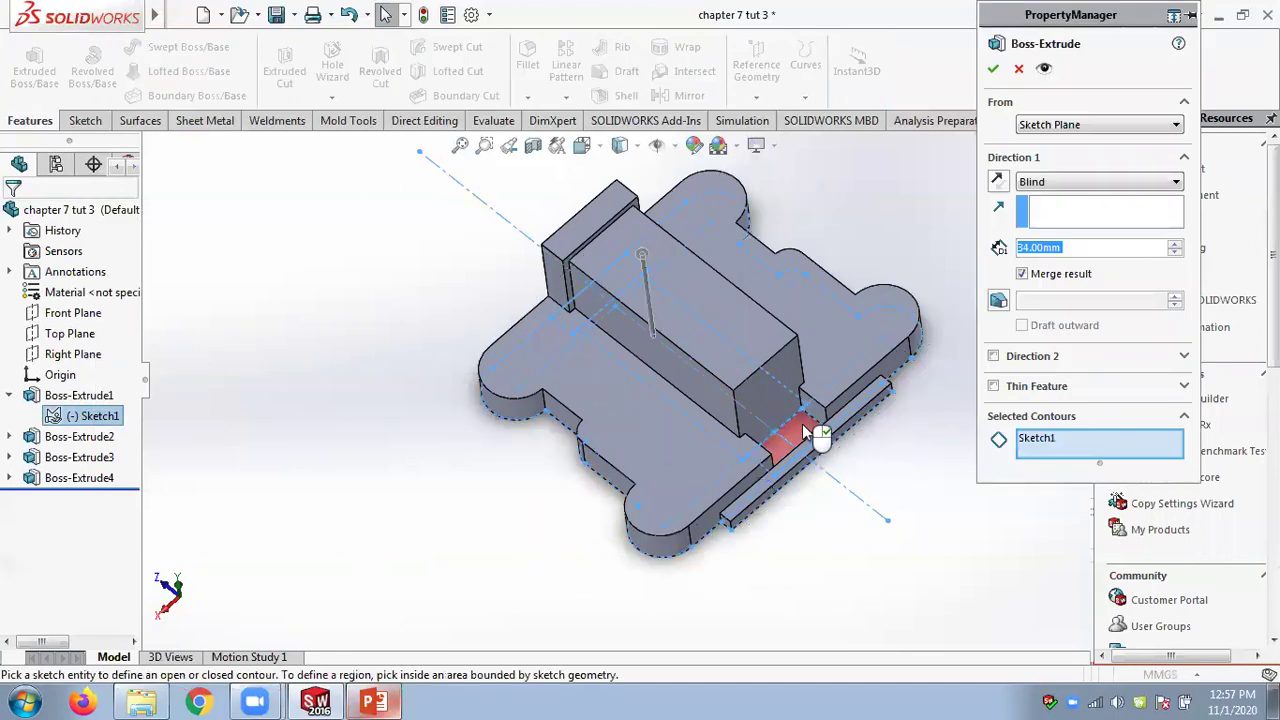
{"action": "left_click", "coordinate": [812, 432]}
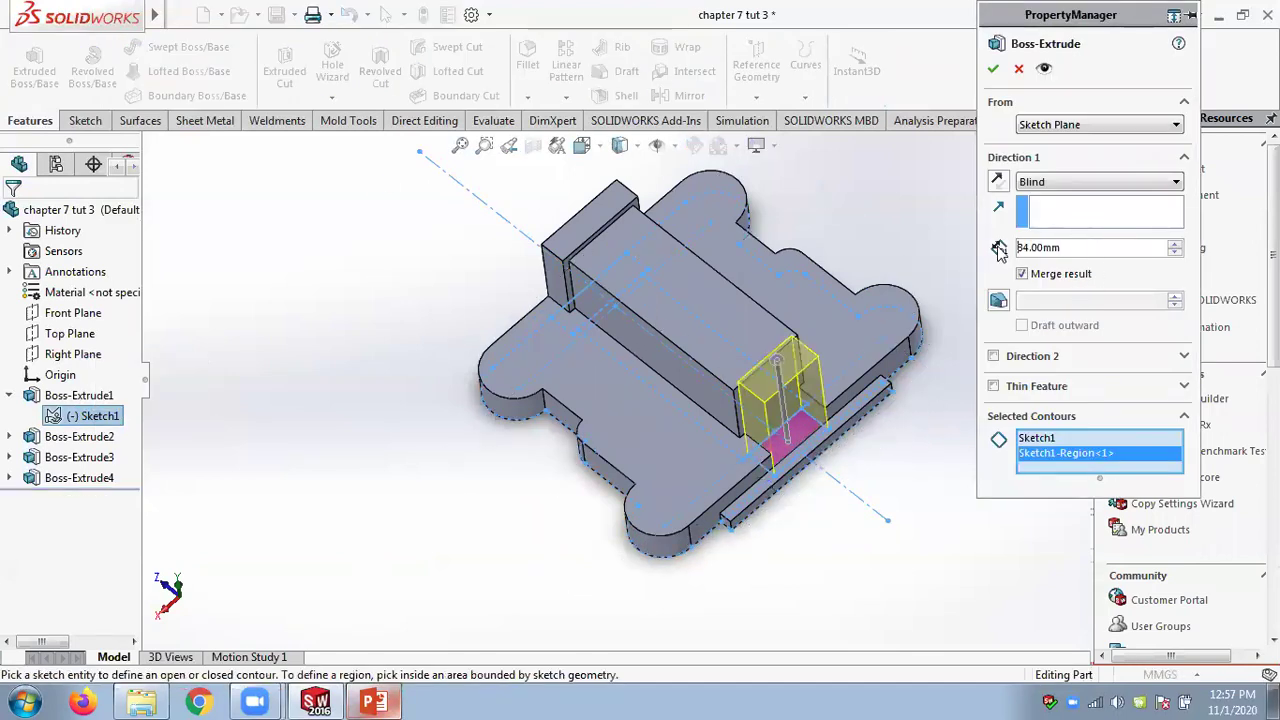
{"action": "left_click_drag", "start_coordinate": [1154, 248], "coordinate": [960, 240]}
{"action": "type", "text": "32"}
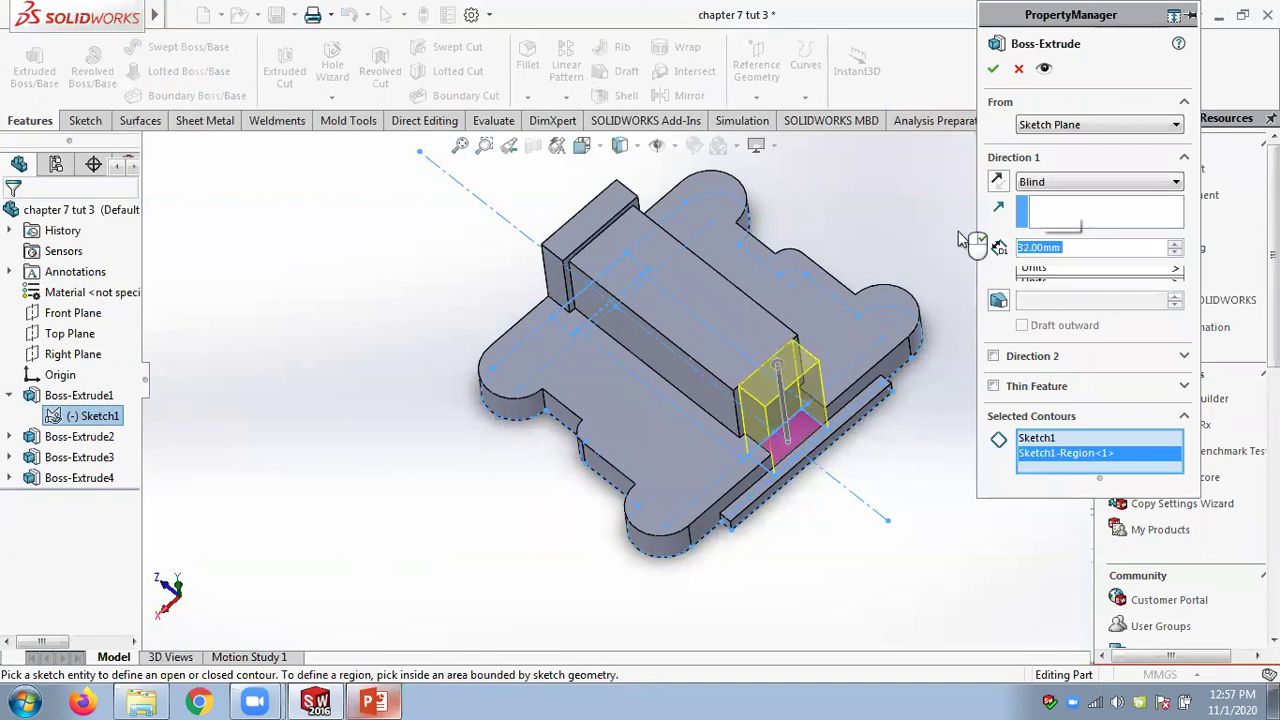
{"action": "left_click", "coordinate": [993, 68]}
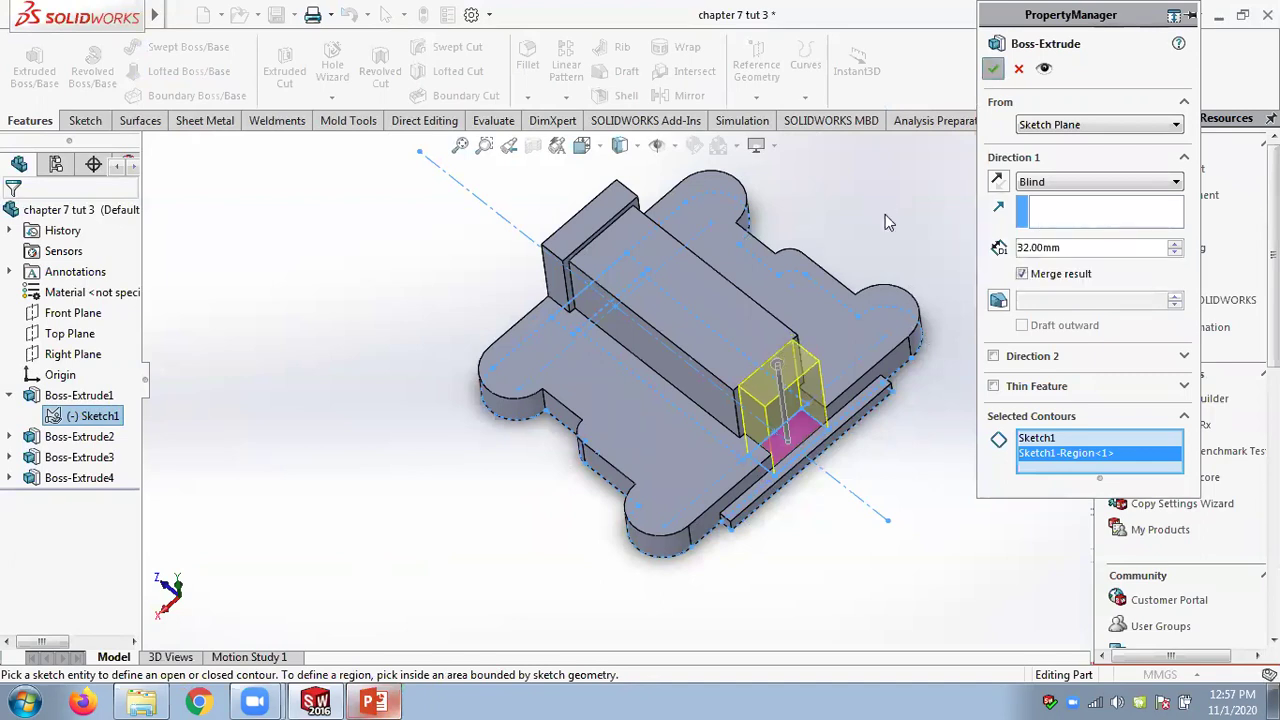
Set the depth of the 20 mm wide rear extrusion, Boss-Extrude5, to 30 mm and save the part
{"action": "middle_click_drag", "start_coordinate": [885, 285], "coordinate": [997, 298]}
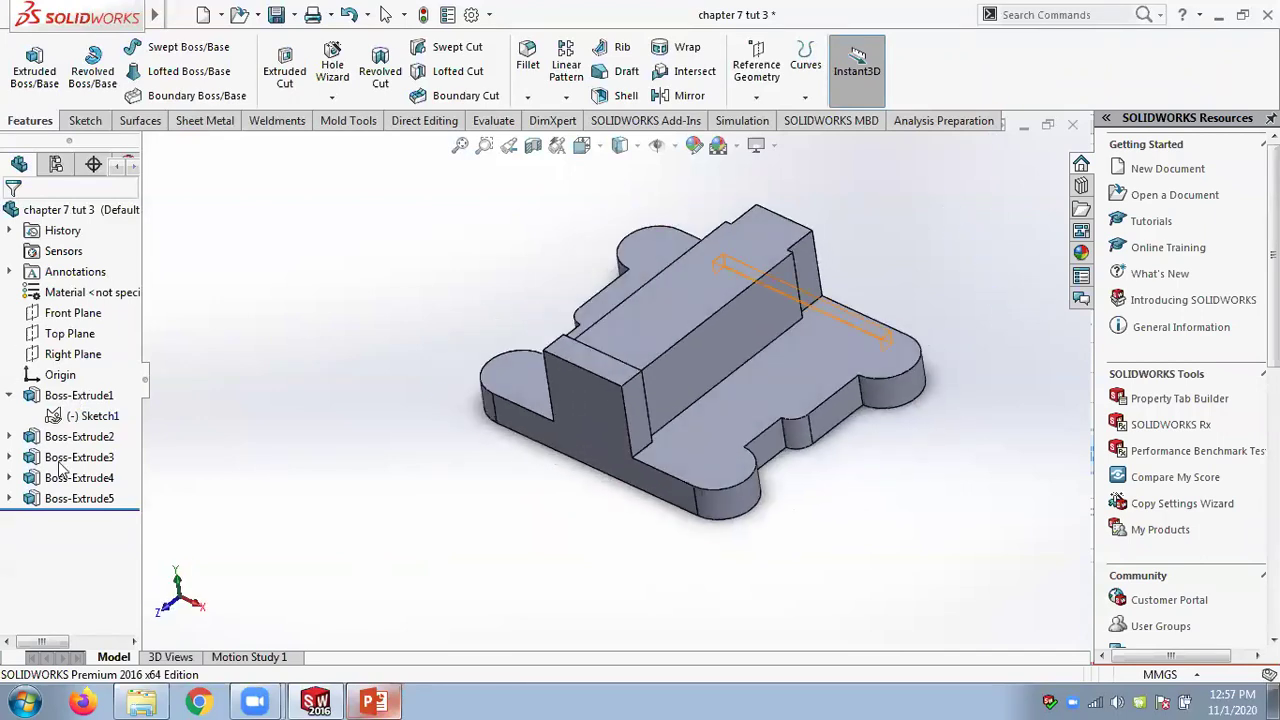
{"action": "right_click", "coordinate": [80, 499]}
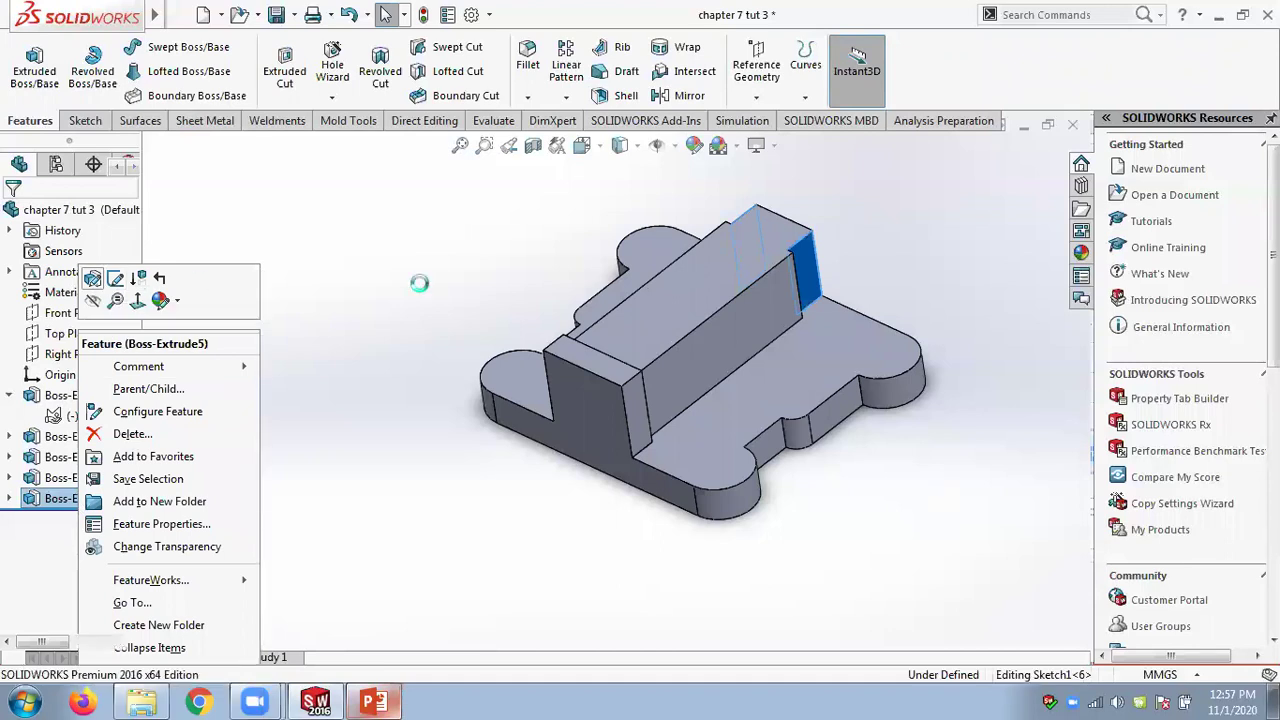
{"action": "left_click", "coordinate": [93, 279]}
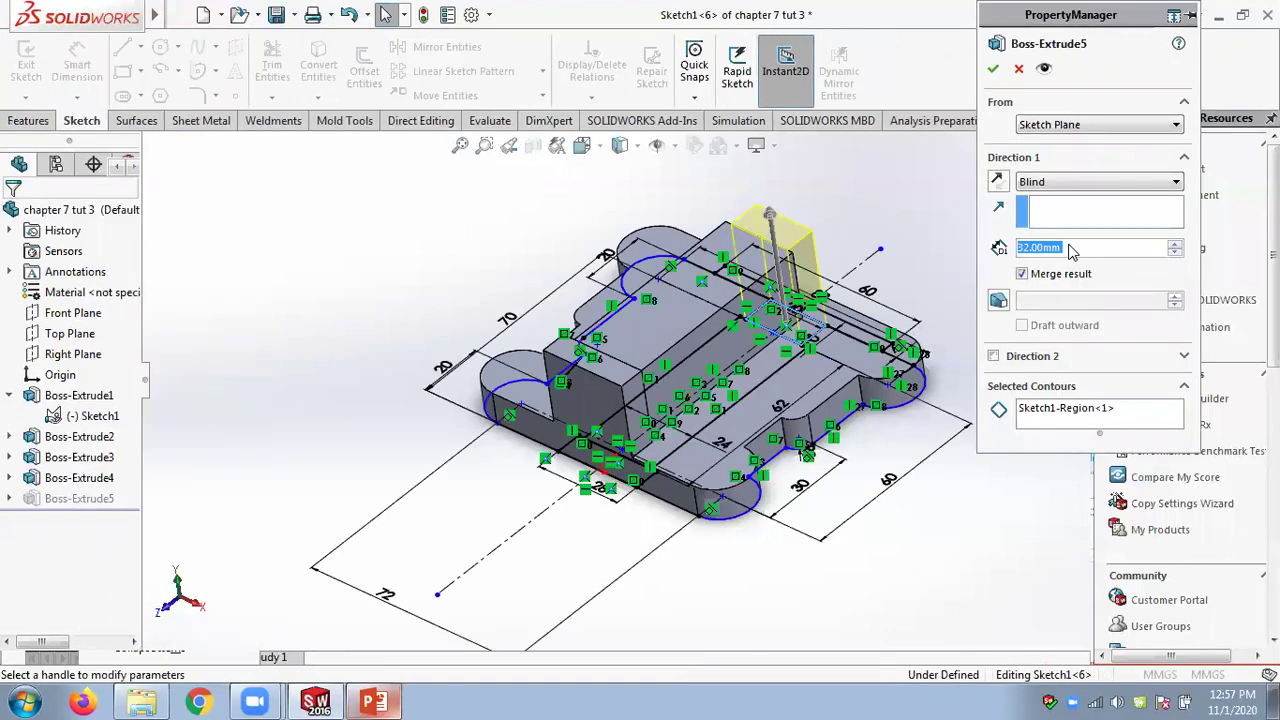
{"action": "type", "text": "30"}
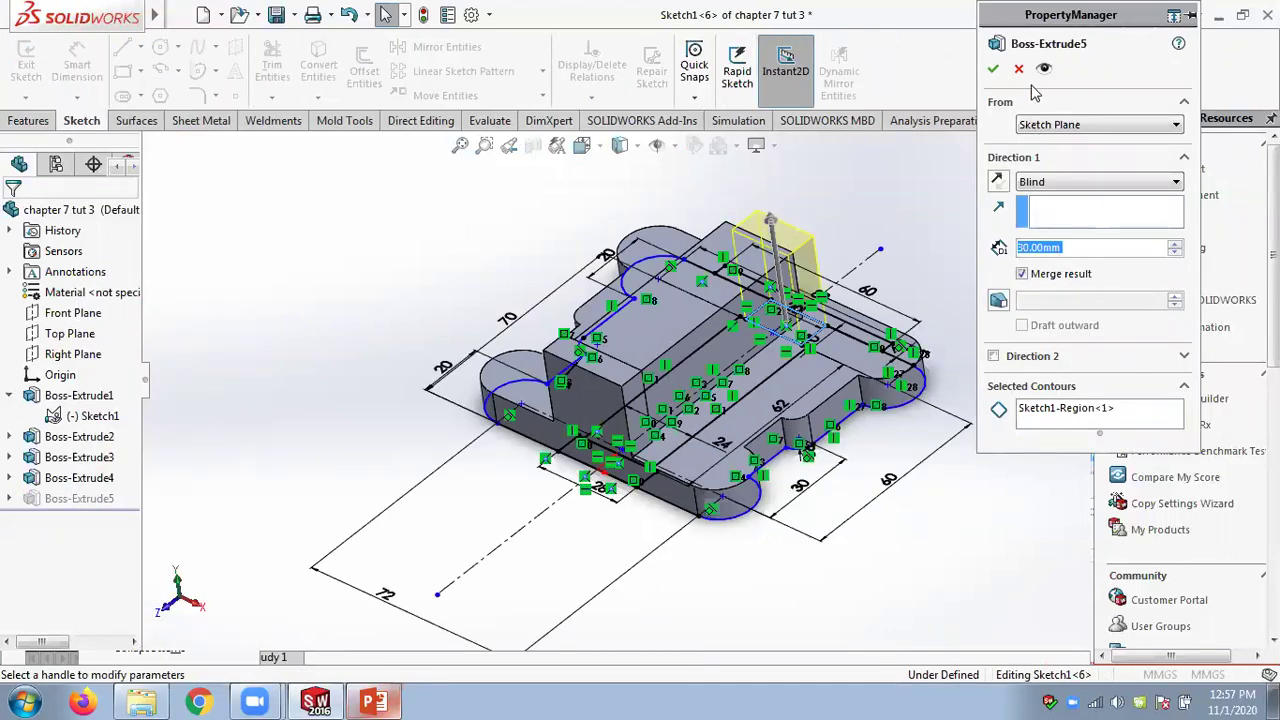
{"action": "key", "text": "Return"}
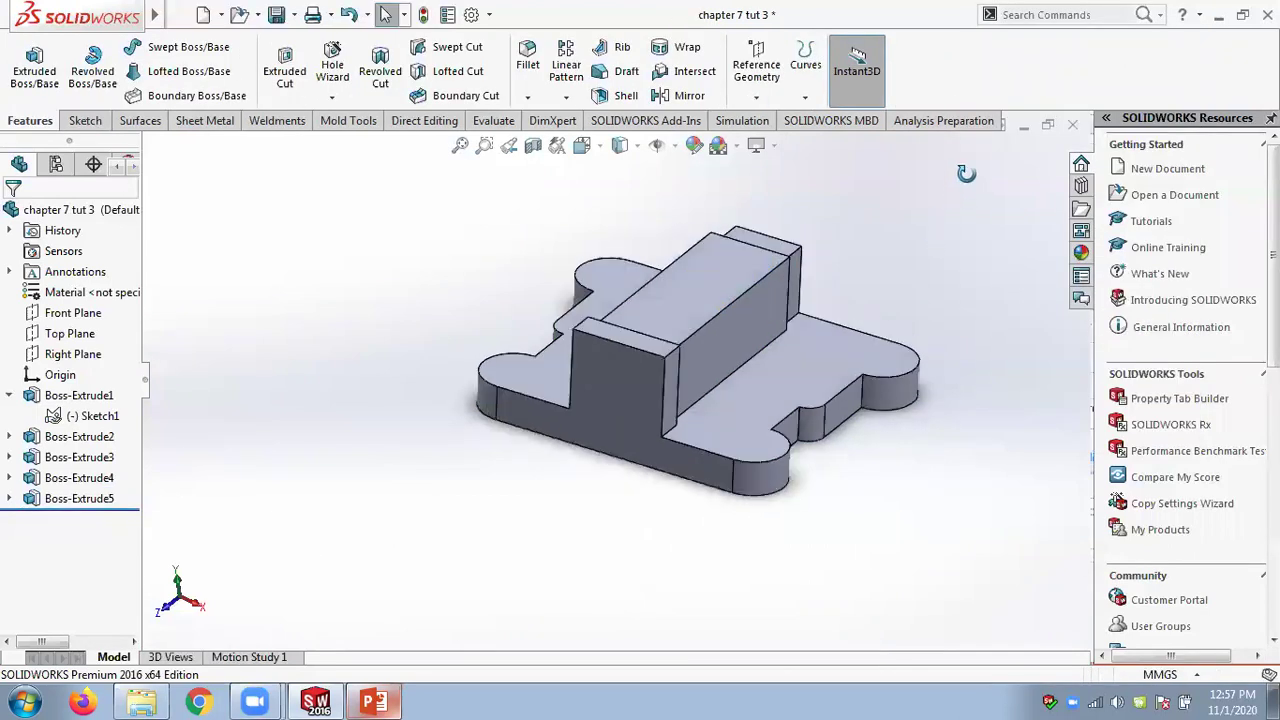
{"action": "left_click", "coordinate": [276, 14]}
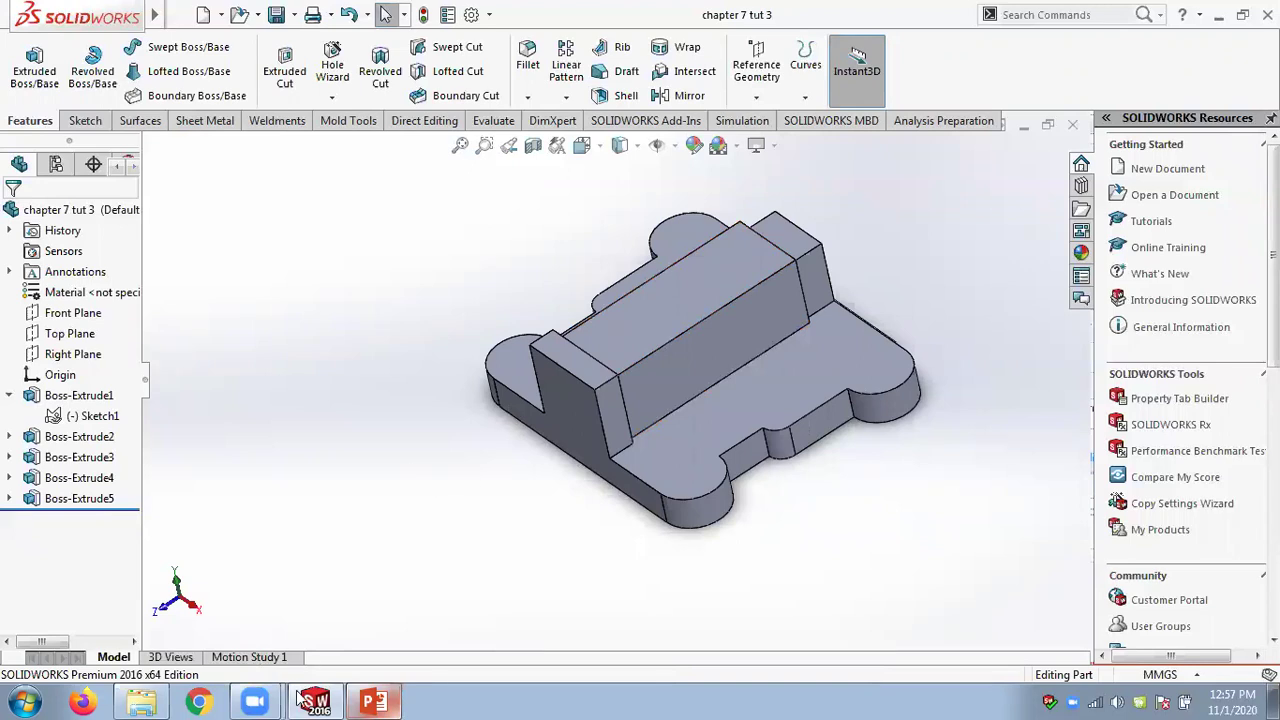
Switch to the PowerPoint slide and compare the bracket's drawings and solid model picture at 90% zoom
{"action": "left_click", "coordinate": [373, 702]}
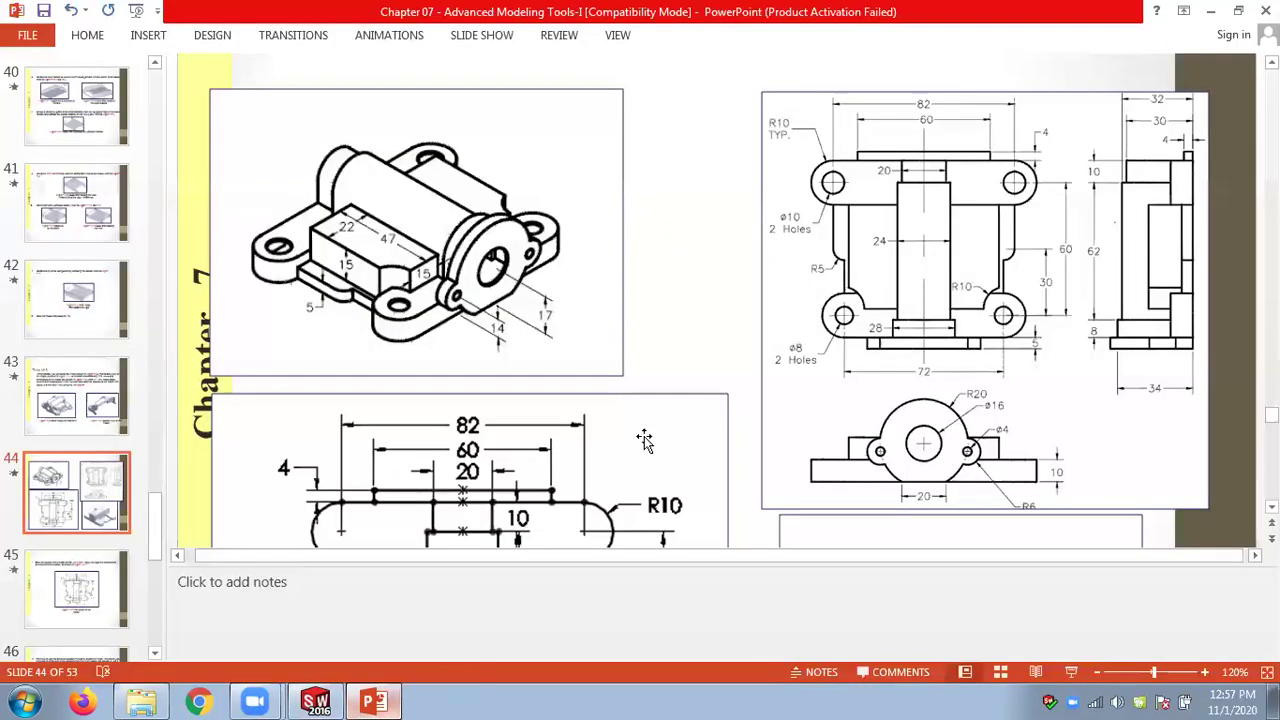
{"action": "left_click", "coordinate": [1097, 672]}
{"action": "left_click", "coordinate": [1097, 672]}
{"action": "left_click", "coordinate": [1097, 672]}
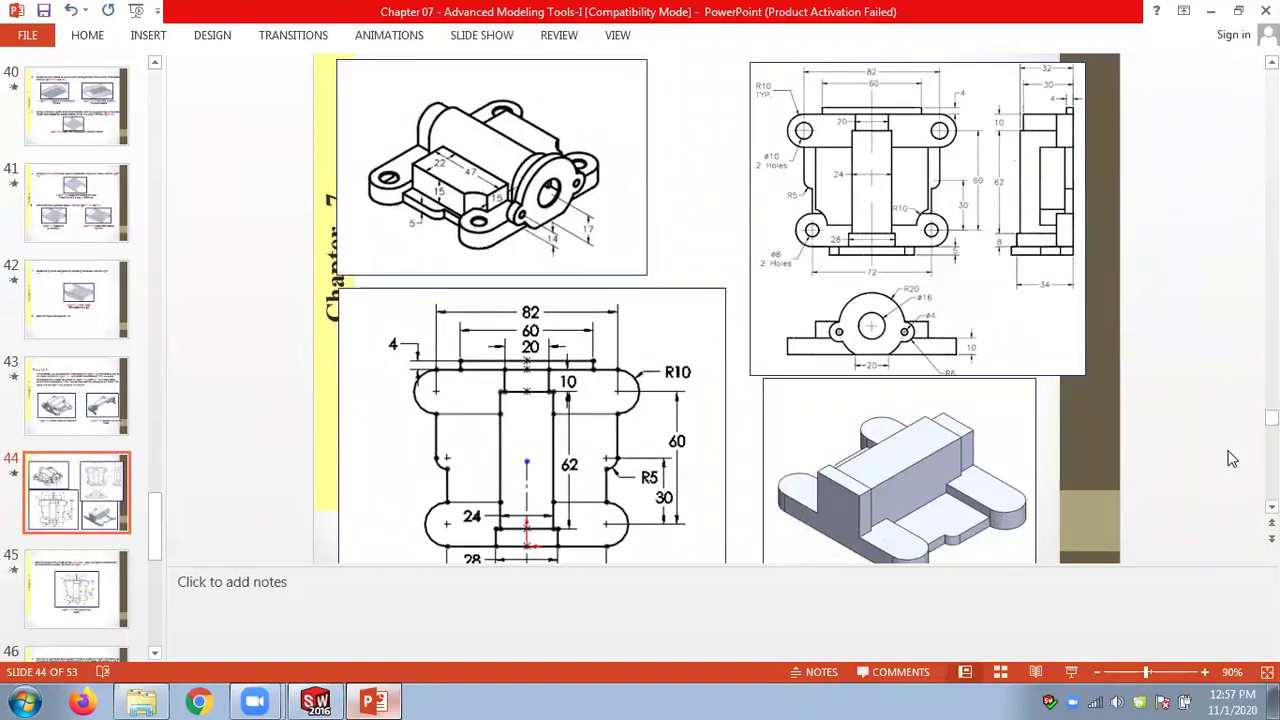
Read the tutorial slides up to the full round fillet instructions on slide 48, then return to the part in SOLIDWORKS
{"action": "key", "text": "Page_Down"}
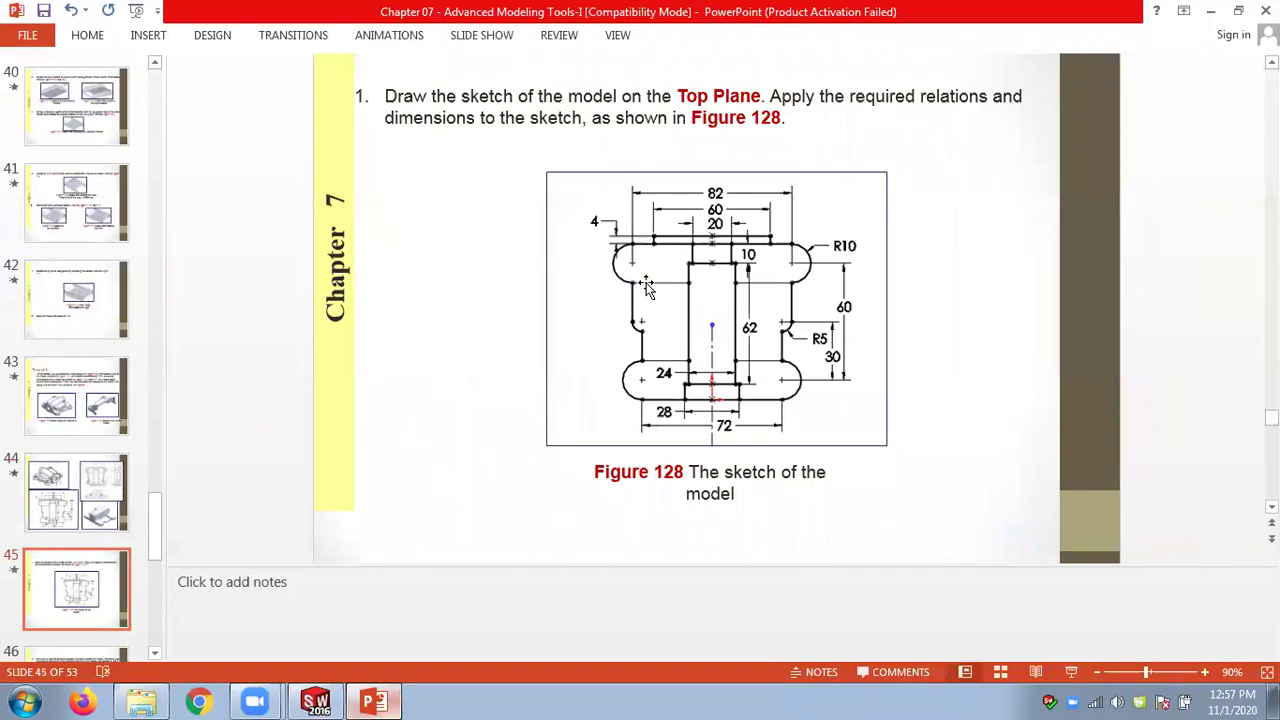
{"action": "key", "text": "Page_Down"}
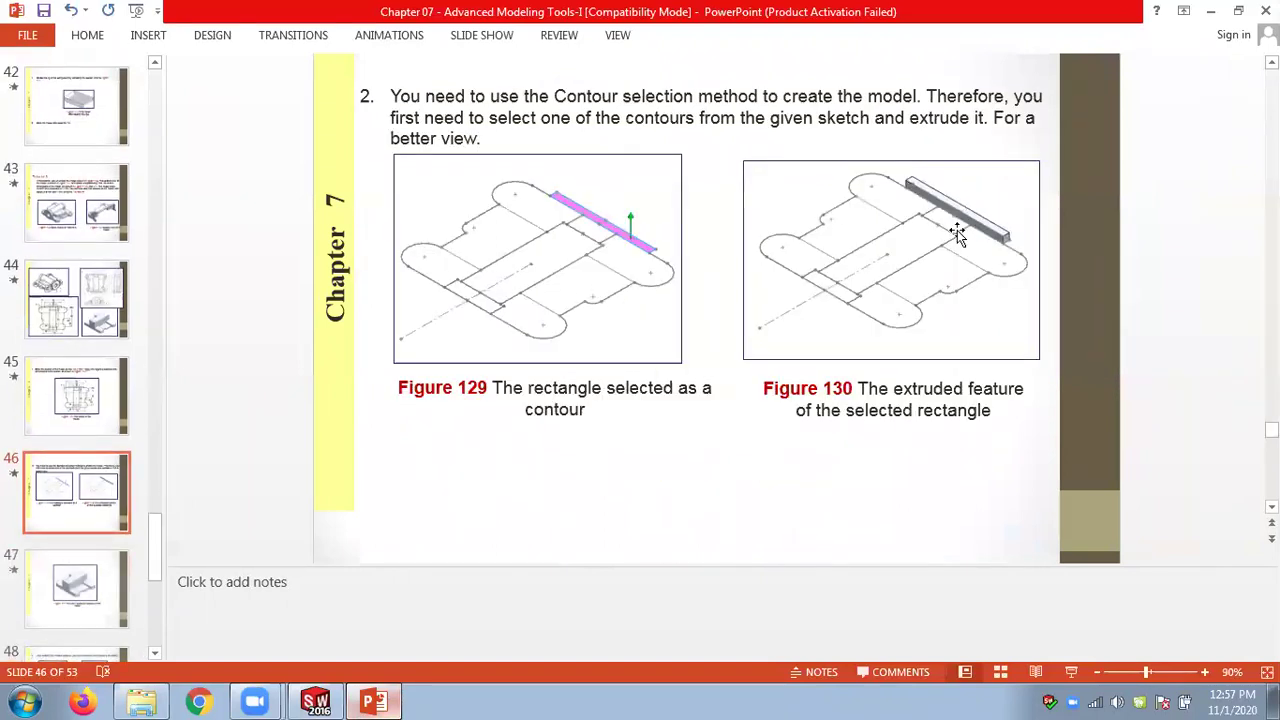
{"action": "key", "text": "Page_Down"}
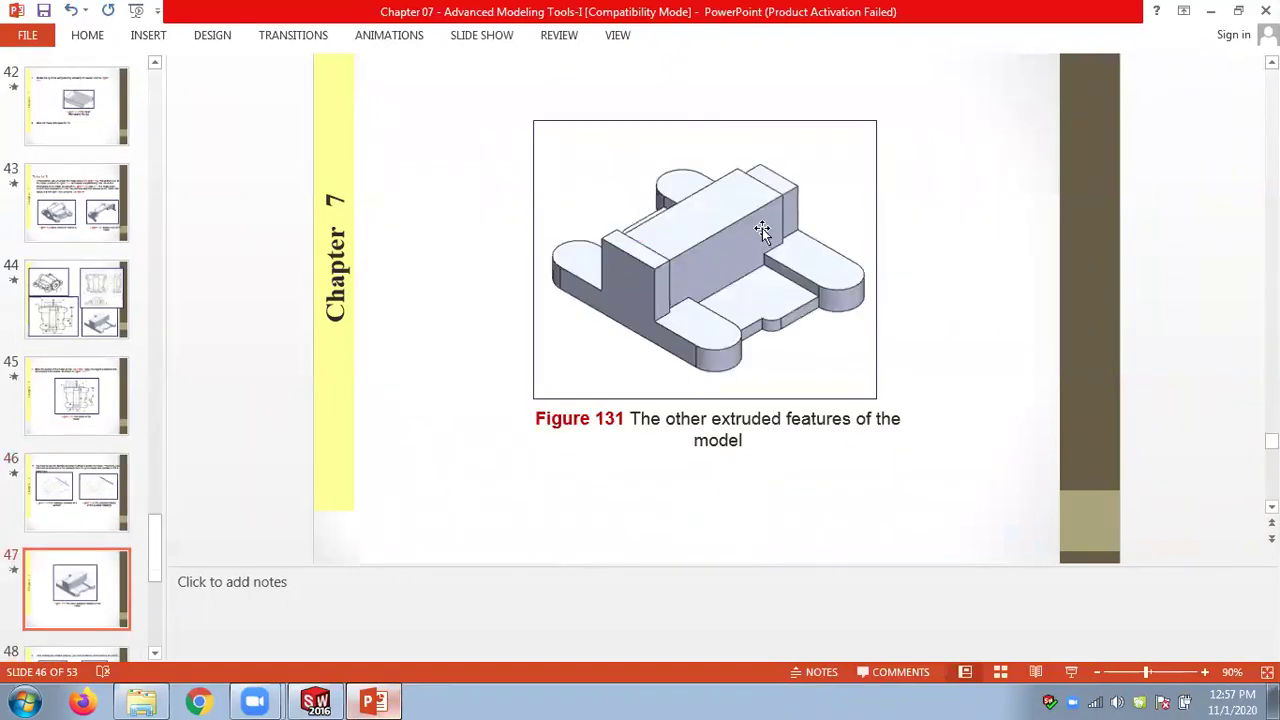
{"action": "key", "text": "Page_Down"}
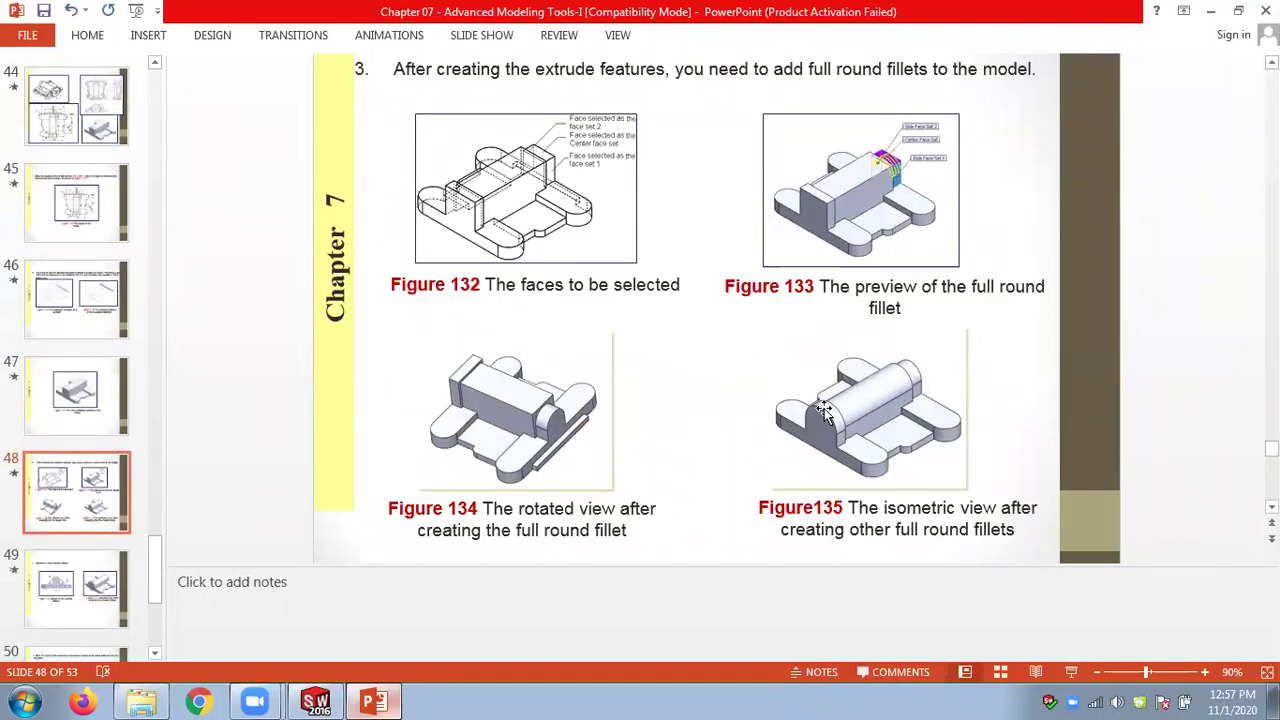
{"action": "left_click", "coordinate": [312, 700]}
{"action": "mouse_move", "coordinate": [437, 281]}
{"action": "middle_mouse_down"}
{"action": "mouse_move", "coordinate": [453, 260]}
{"action": "mouse_move", "coordinate": [443, 277]}
{"action": "middle_mouse_up"}
{"action": "scroll", "coordinate": [690, 380], "scroll_direction": "down", "scroll_amount": 2}
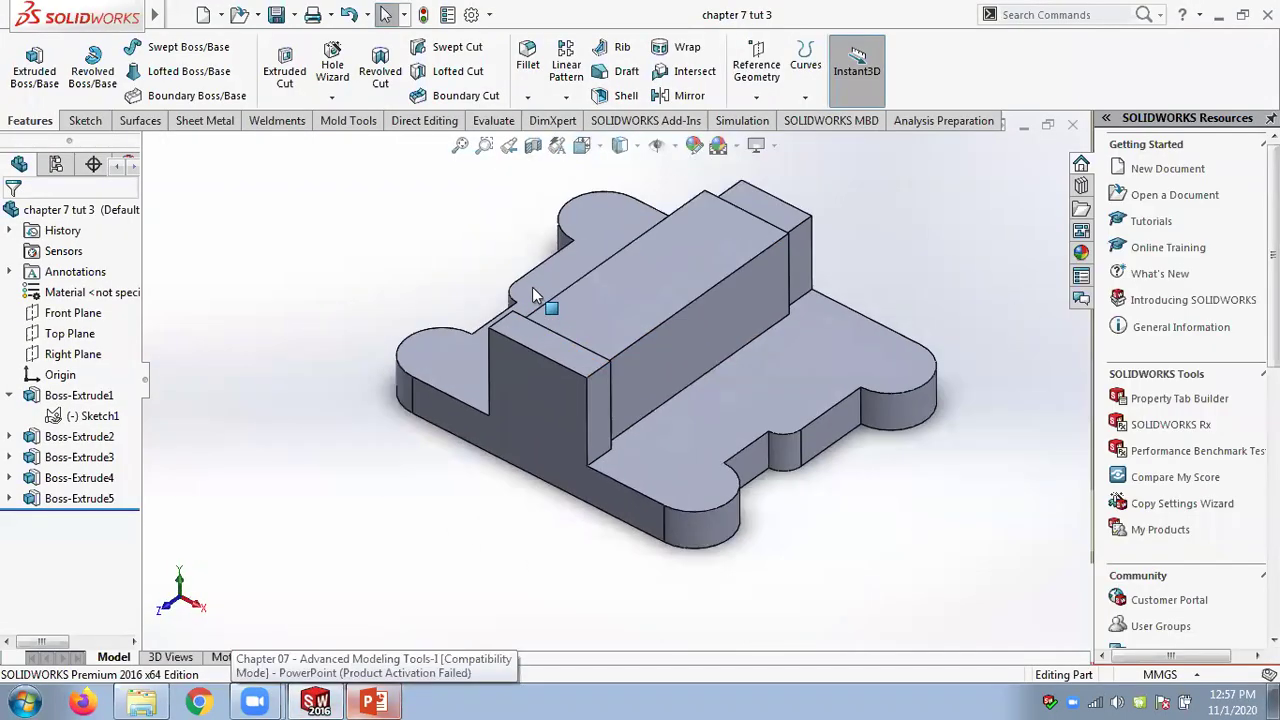
{"action": "scroll", "coordinate": [532, 295], "scroll_direction": "up", "scroll_amount": 2}
Start a manual fillet and set its type to full round
{"action": "left_click", "coordinate": [527, 97]}
{"action": "left_click", "coordinate": [548, 120]}
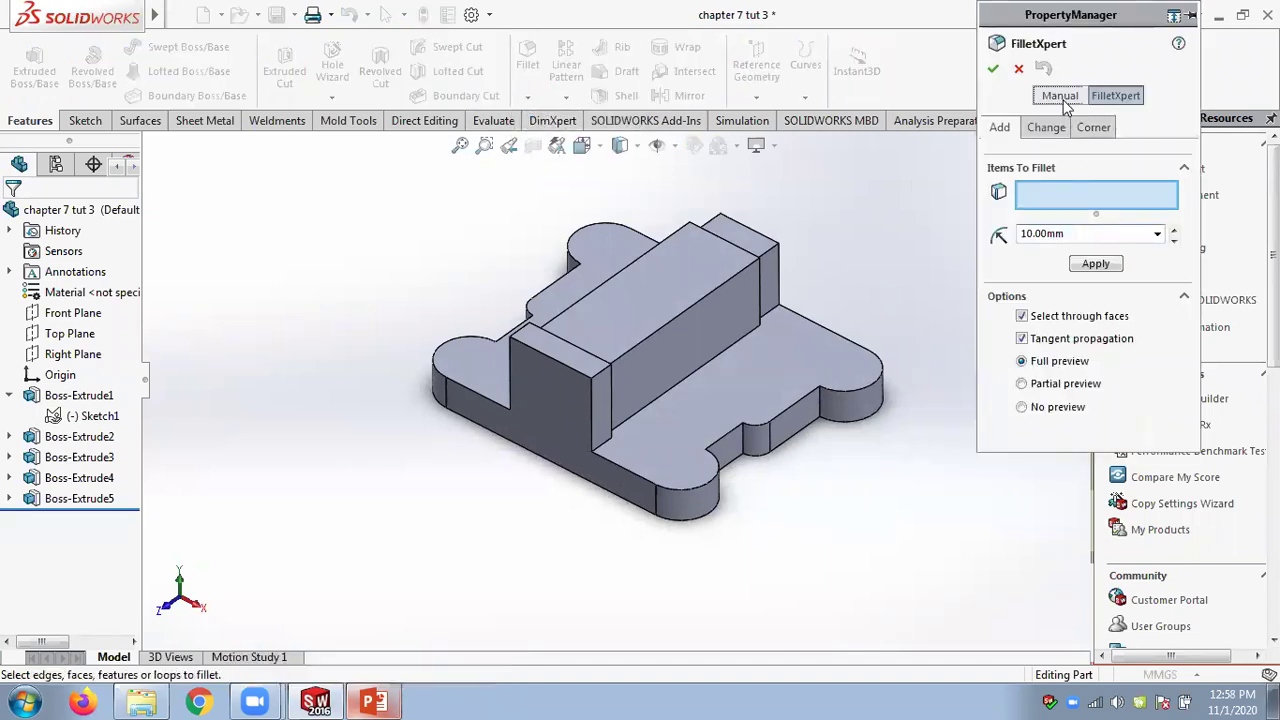
{"action": "left_click", "coordinate": [1062, 96]}
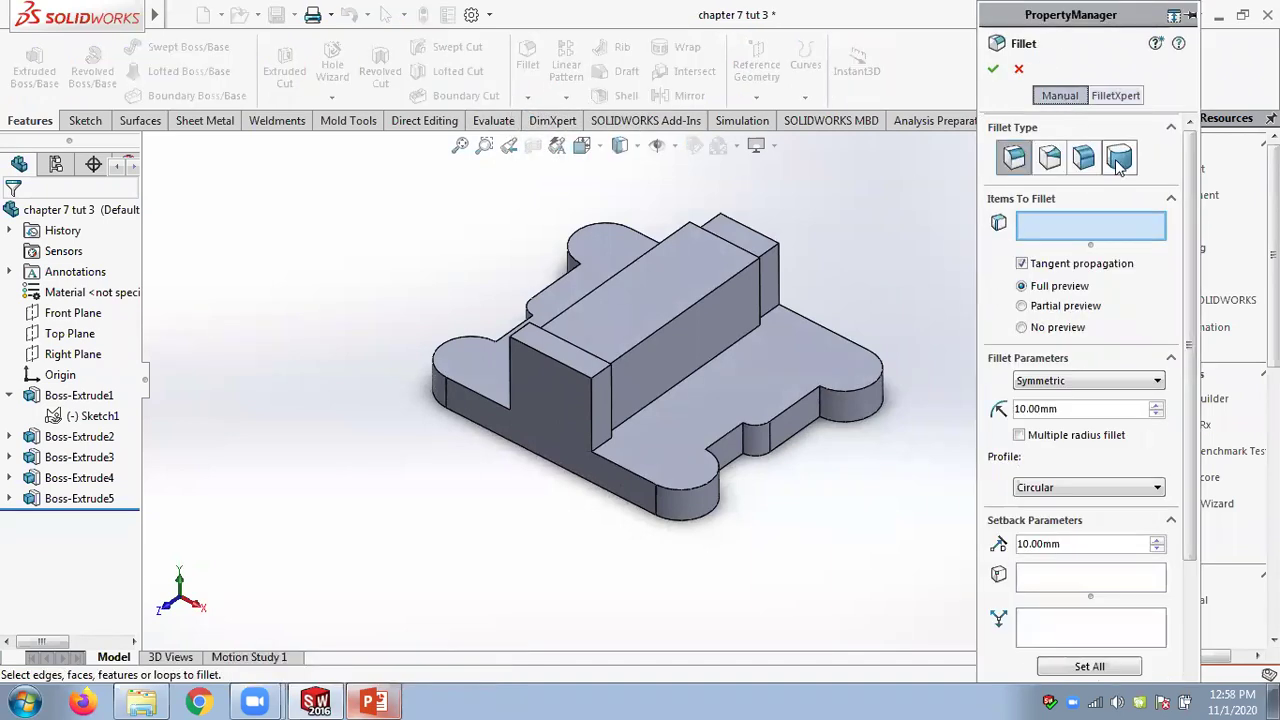
{"action": "left_click", "coordinate": [1119, 160]}
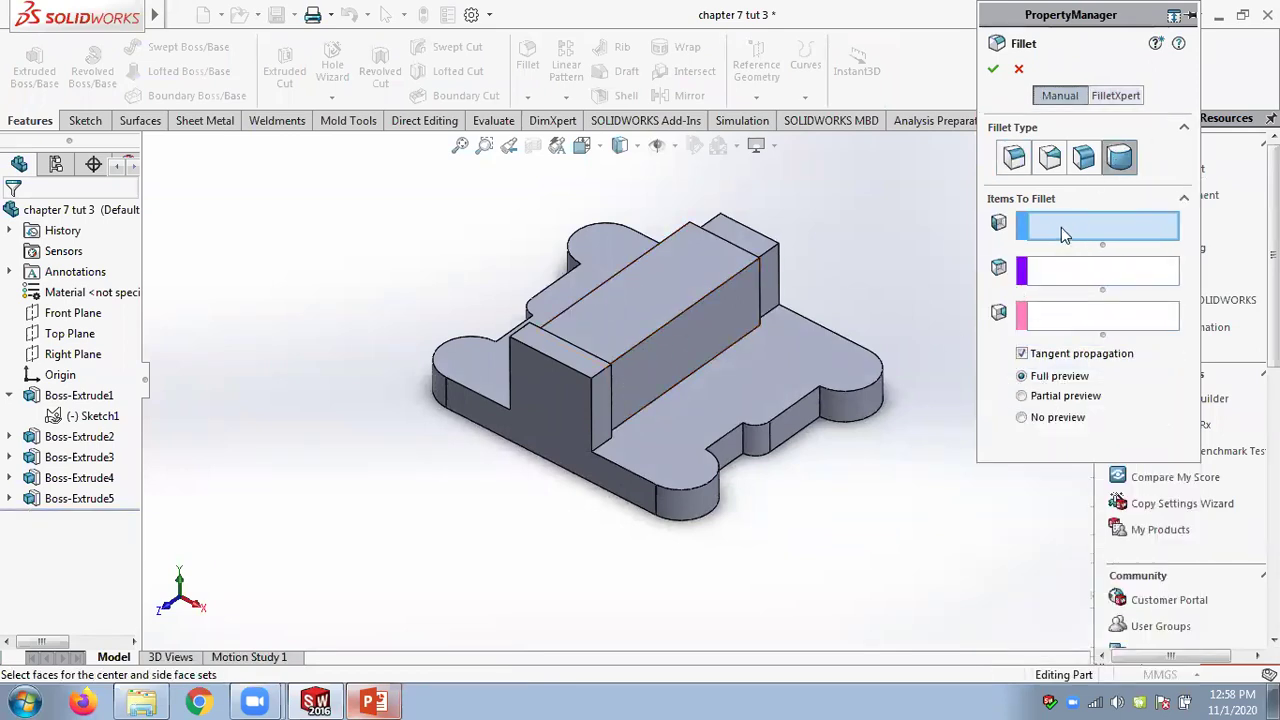
Try to create a full round fillet on the 28 mm wide front block, using its top as the center face between both sides
{"action": "left_click", "coordinate": [605, 401]}
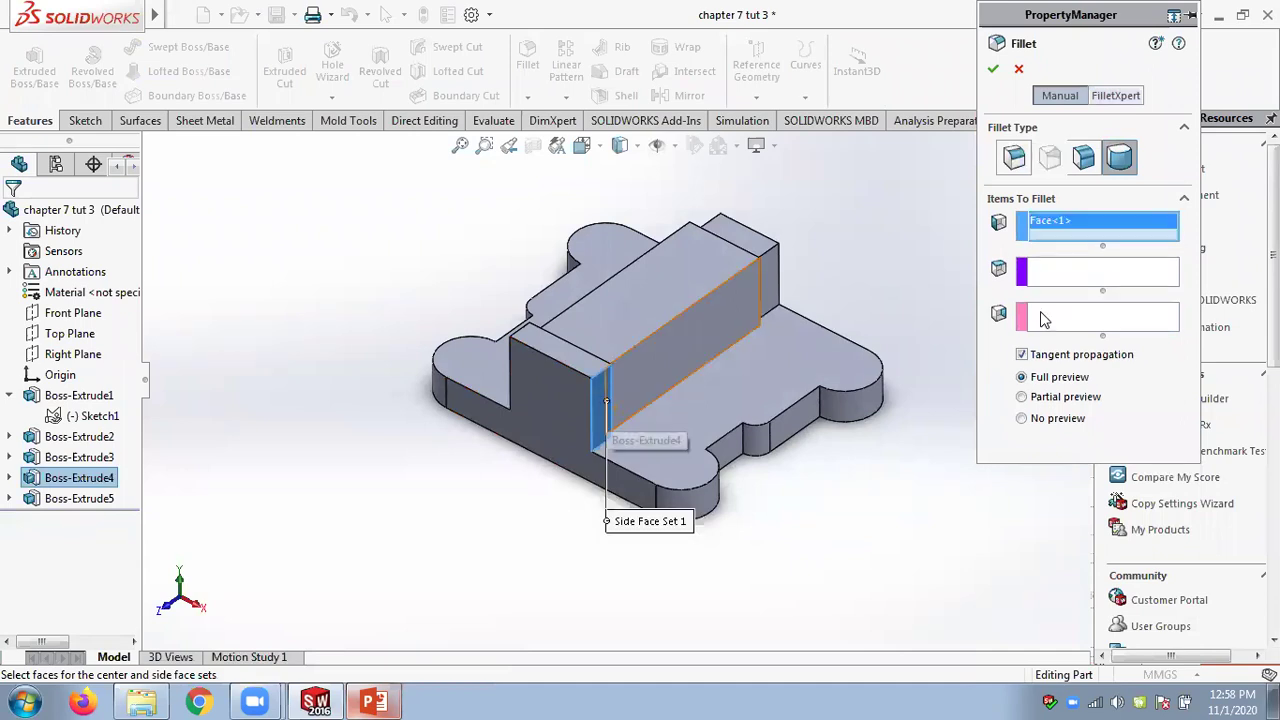
{"action": "left_click", "coordinate": [1051, 275]}
{"action": "left_click", "coordinate": [560, 358]}
{"action": "middle_click_drag", "start_coordinate": [560, 358], "coordinate": [912, 370]}
{"action": "left_click", "coordinate": [677, 434]}
{"action": "middle_click_drag", "start_coordinate": [780, 388], "coordinate": [1006, 375]}
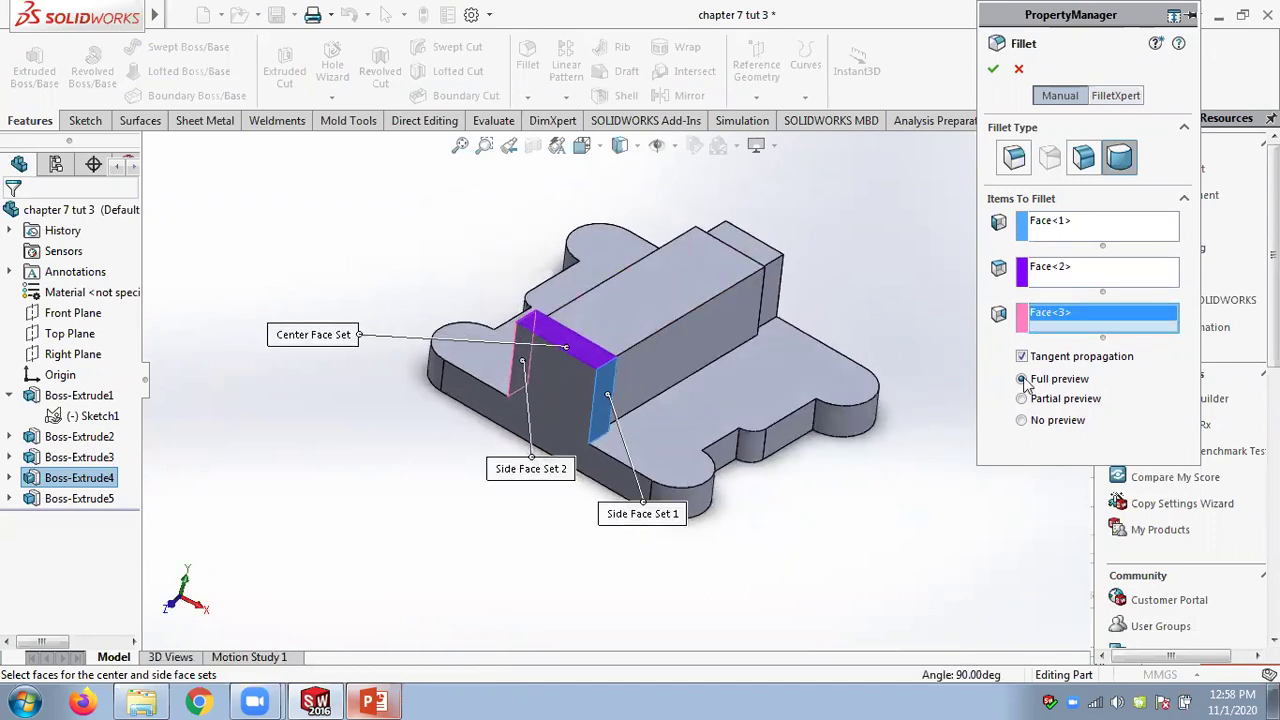
{"action": "left_click", "coordinate": [993, 68]}
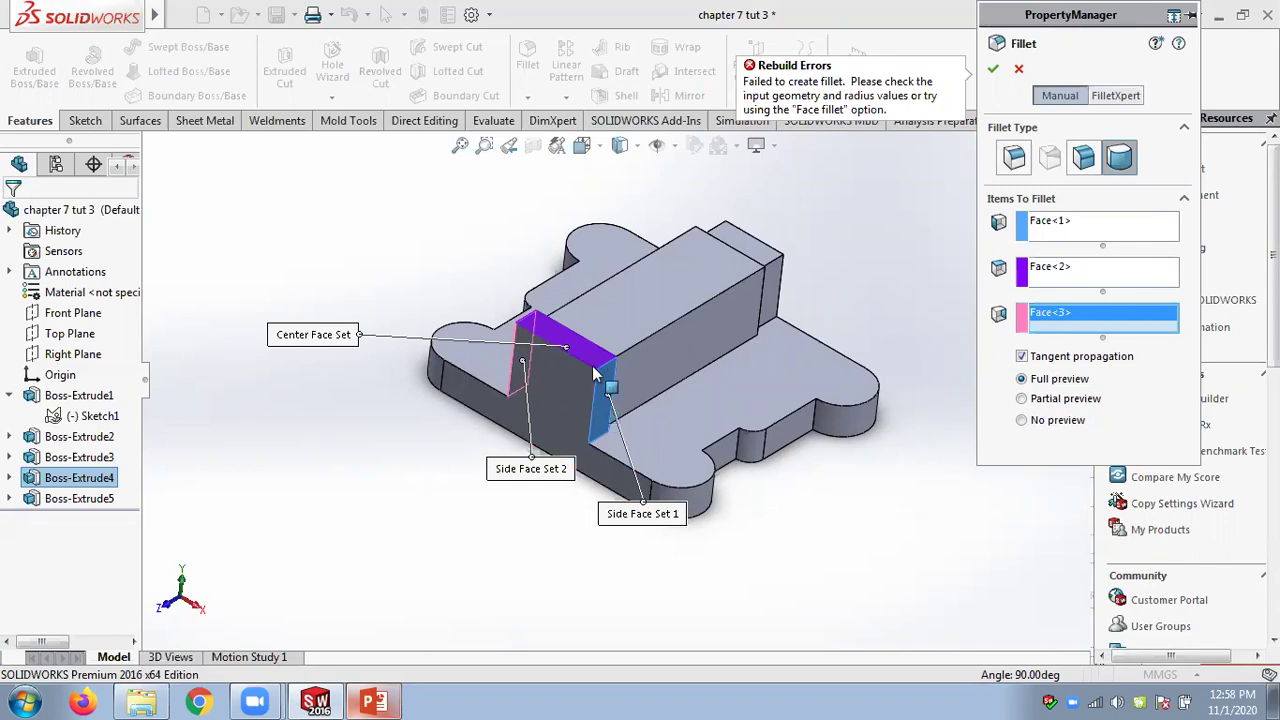
Clear the fillet's center face and both side face selections
{"action": "right_click", "coordinate": [1062, 224]}
{"action": "left_click", "coordinate": [1085, 232]}
{"action": "right_click", "coordinate": [1064, 272]}
{"action": "left_click", "coordinate": [1070, 285]}
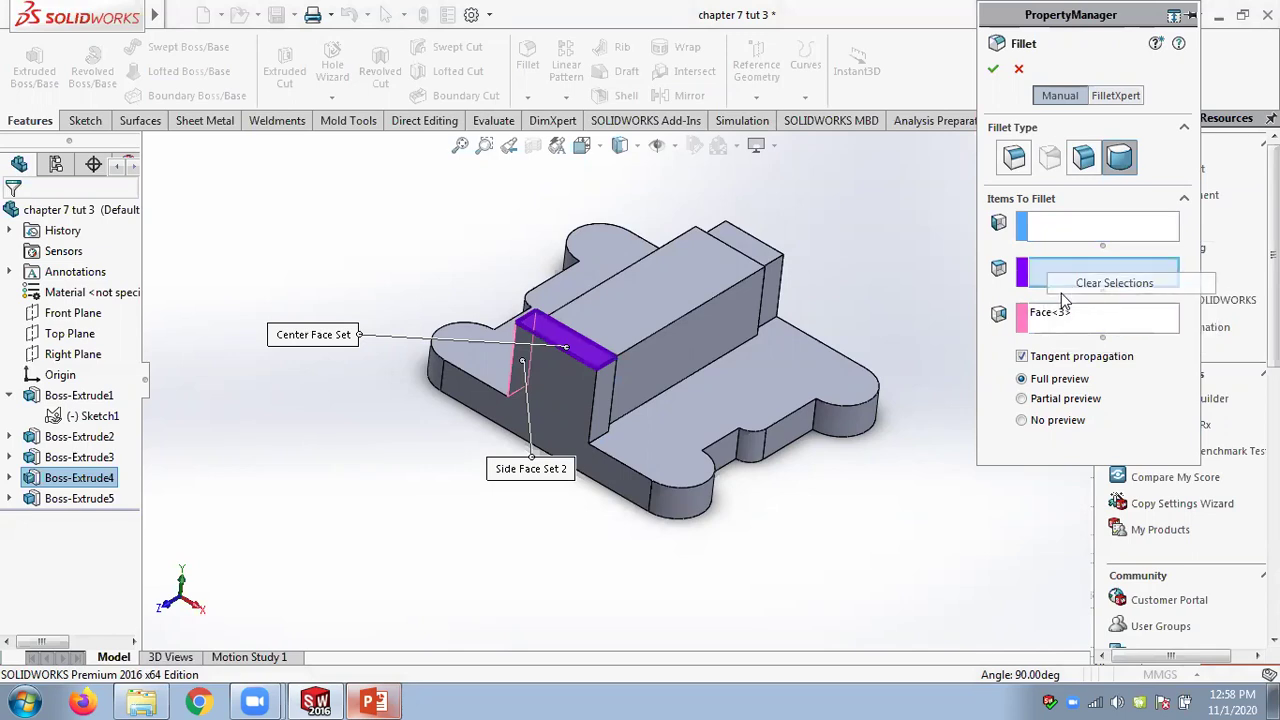
{"action": "right_click", "coordinate": [1062, 318]}
{"action": "left_click", "coordinate": [1070, 332]}
Create a full round fillet on the 20 mm wide rear block, with its top as center face and its two sides as side faces
{"action": "middle_click_drag", "start_coordinate": [826, 260], "coordinate": [757, 337]}
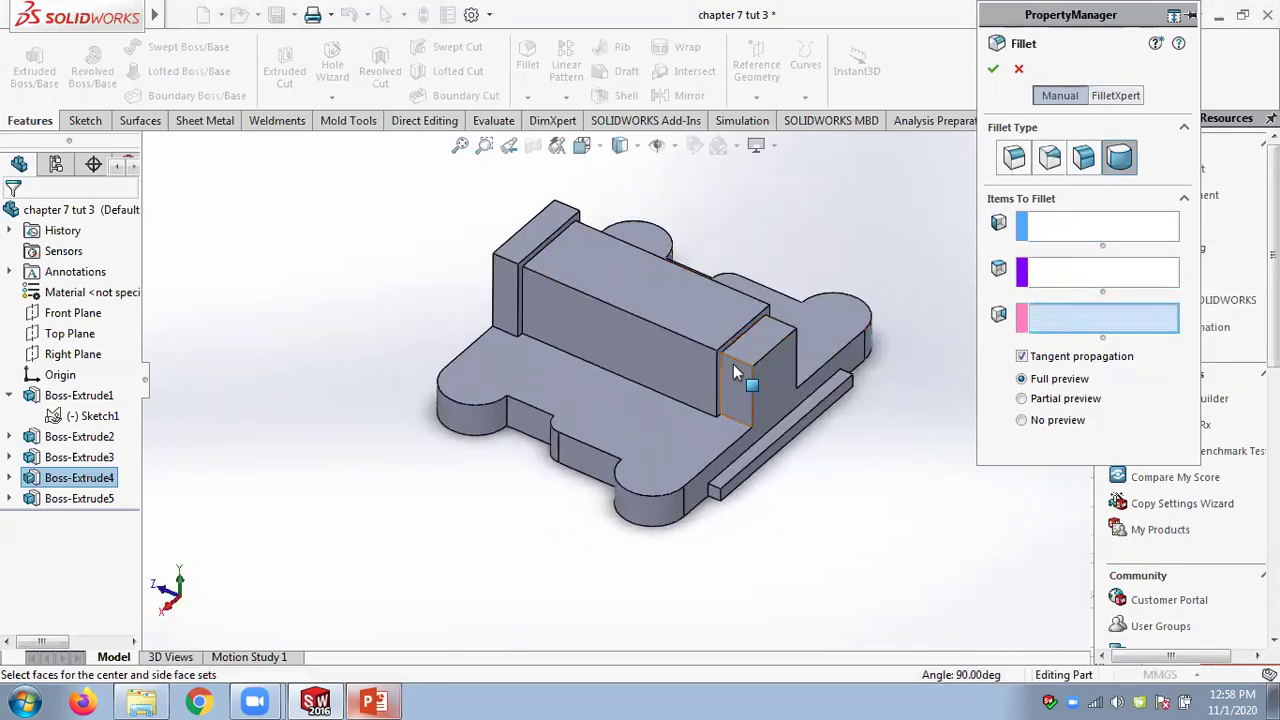
{"action": "left_click", "coordinate": [1029, 222]}
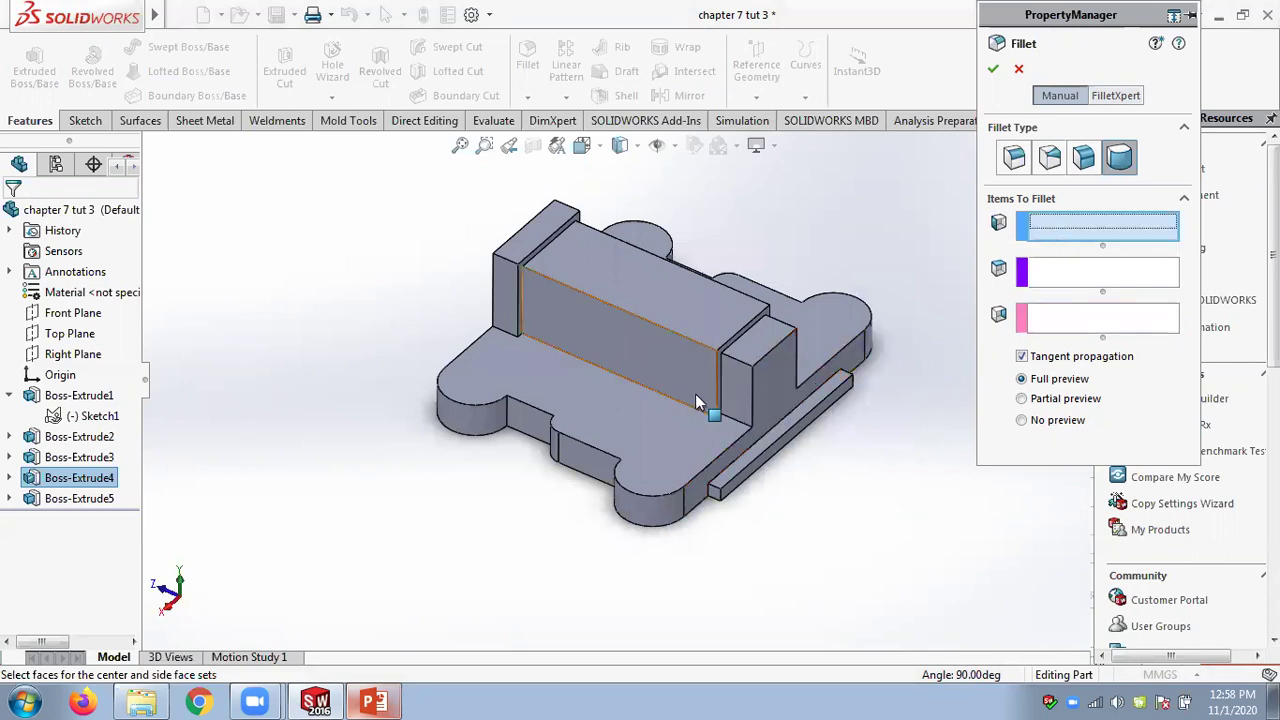
{"action": "left_click", "coordinate": [748, 398]}
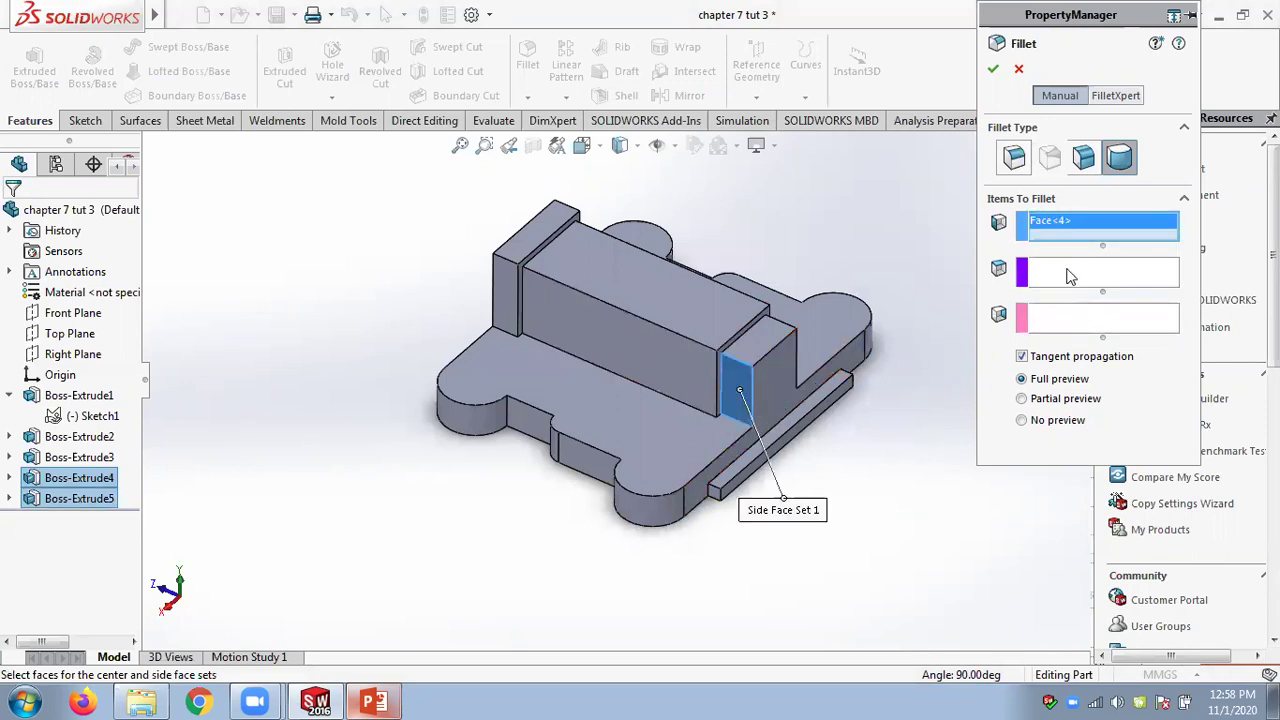
{"action": "left_click", "coordinate": [1069, 276]}
{"action": "left_click", "coordinate": [775, 345]}
{"action": "middle_click_drag", "start_coordinate": [805, 224], "coordinate": [670, 268]}
{"action": "left_click", "coordinate": [1056, 320]}
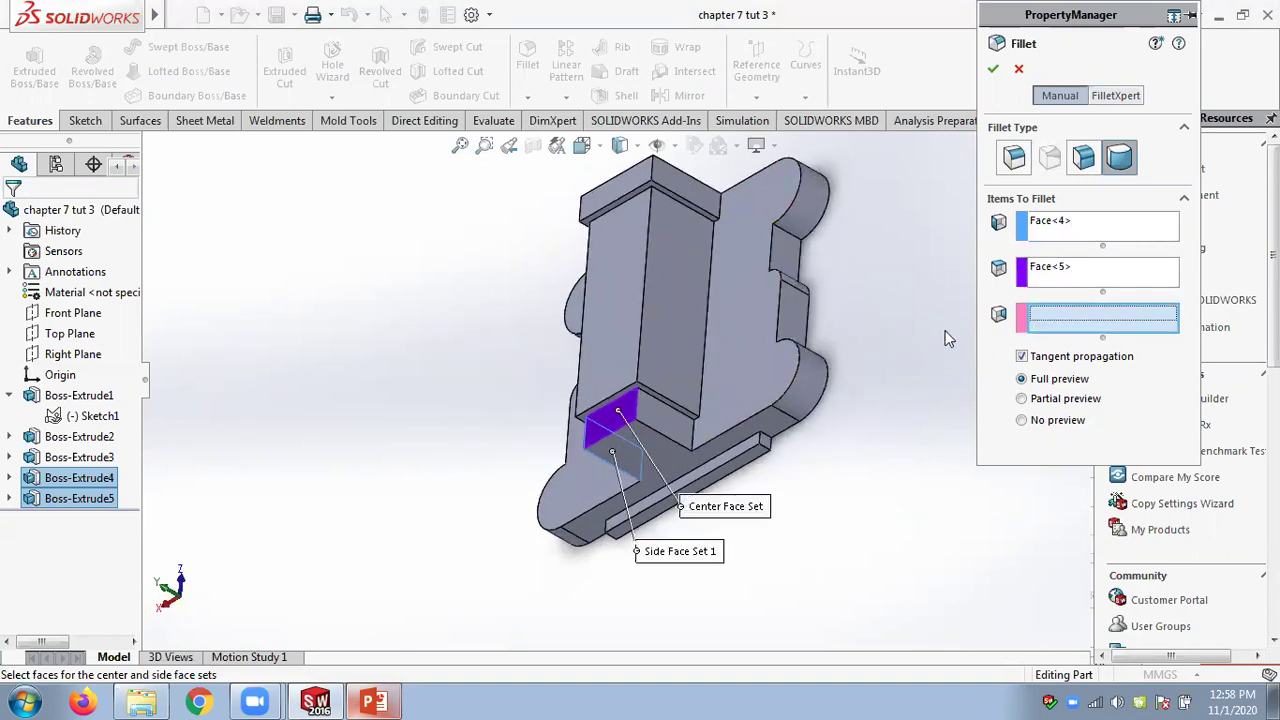
{"action": "left_click", "coordinate": [656, 416]}
{"action": "middle_click_drag", "start_coordinate": [650, 190], "coordinate": [794, 318]}
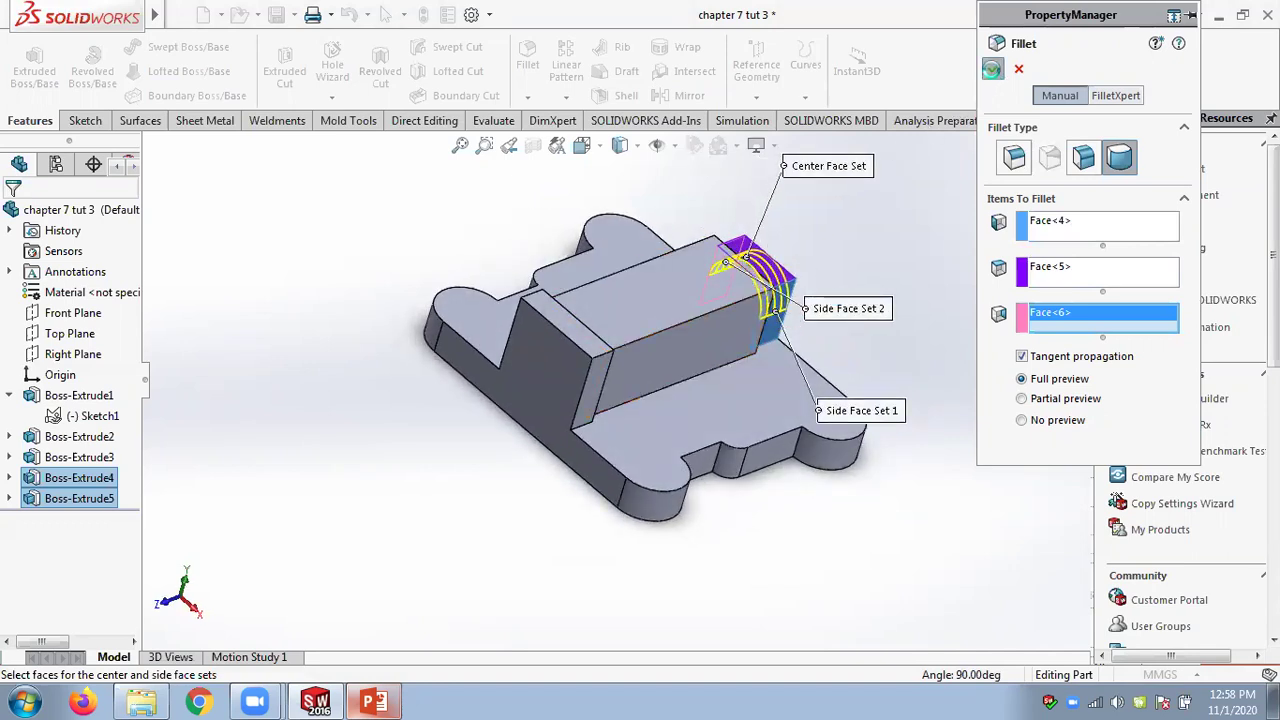
{"action": "left_click", "coordinate": [992, 68]}
Round the long central block with a full round fillet, using its top as center face and both long sides as side faces
{"action": "middle_click_drag", "start_coordinate": [905, 304], "coordinate": [778, 288]}
{"action": "left_click", "coordinate": [527, 97]}
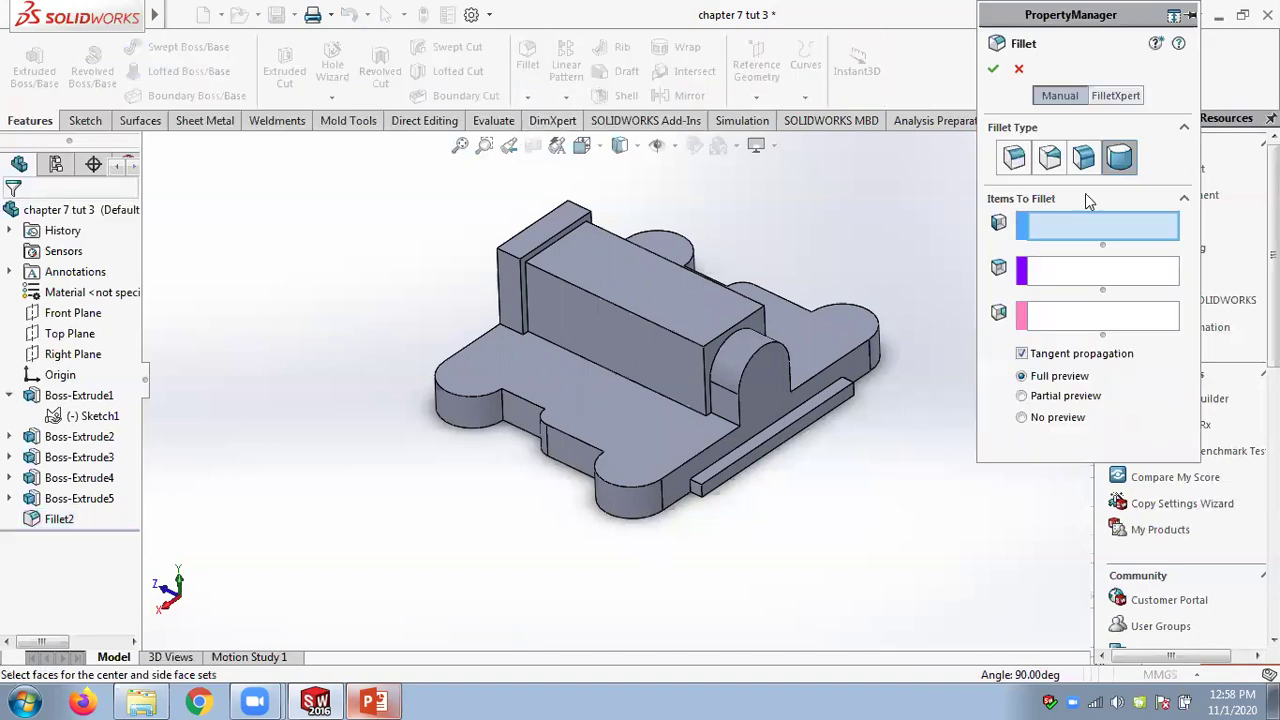
{"action": "left_click", "coordinate": [645, 353]}
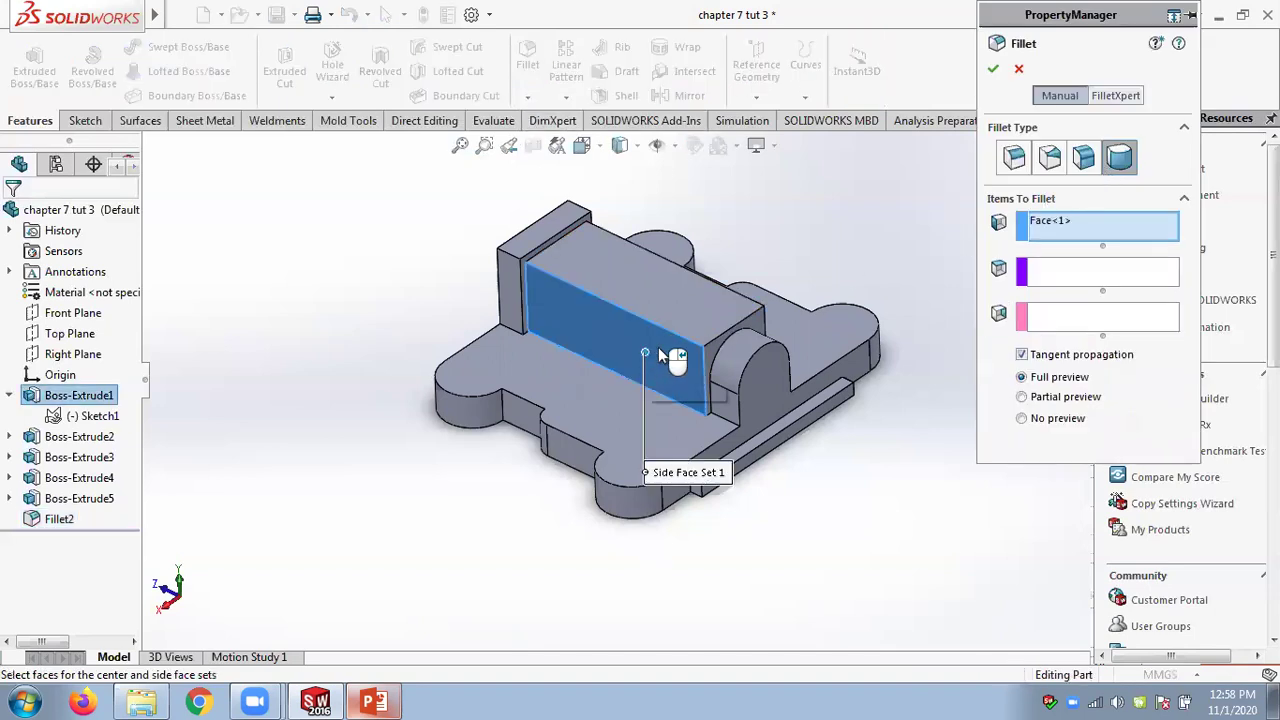
{"action": "left_click", "coordinate": [1037, 283]}
{"action": "left_click", "coordinate": [697, 306]}
{"action": "middle_click_drag", "start_coordinate": [697, 306], "coordinate": [705, 340]}
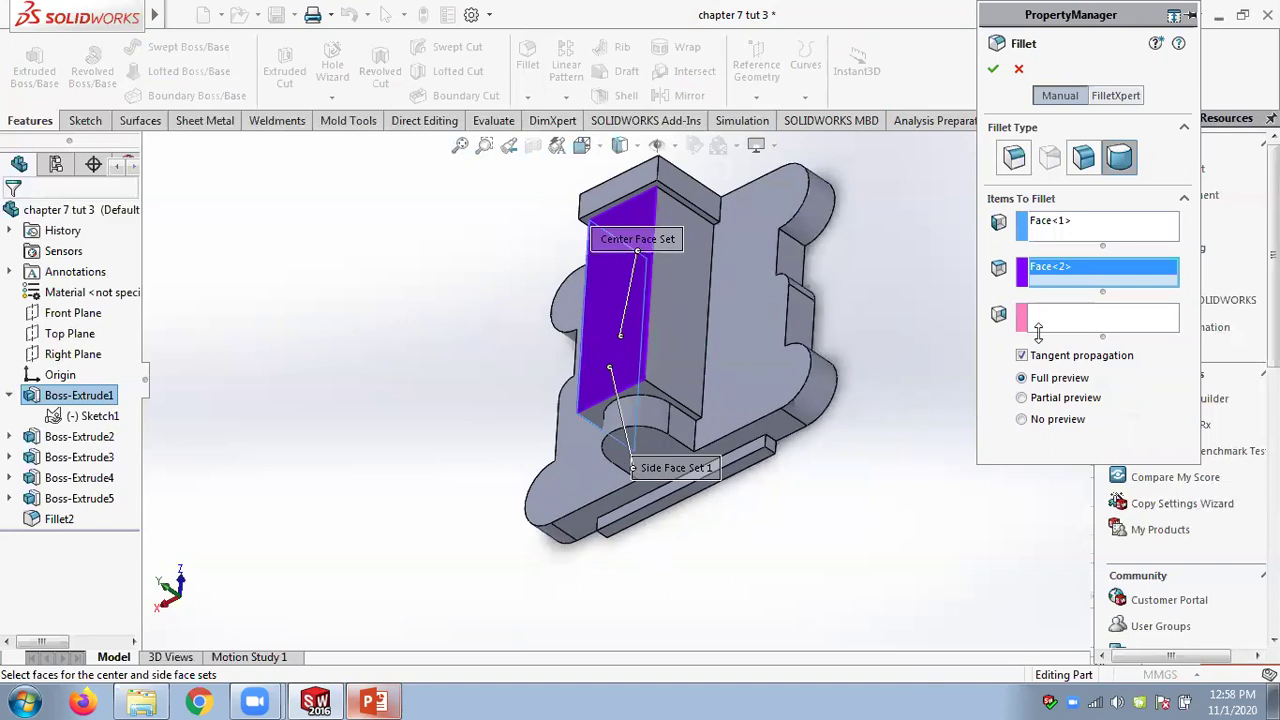
{"action": "left_click", "coordinate": [684, 328]}
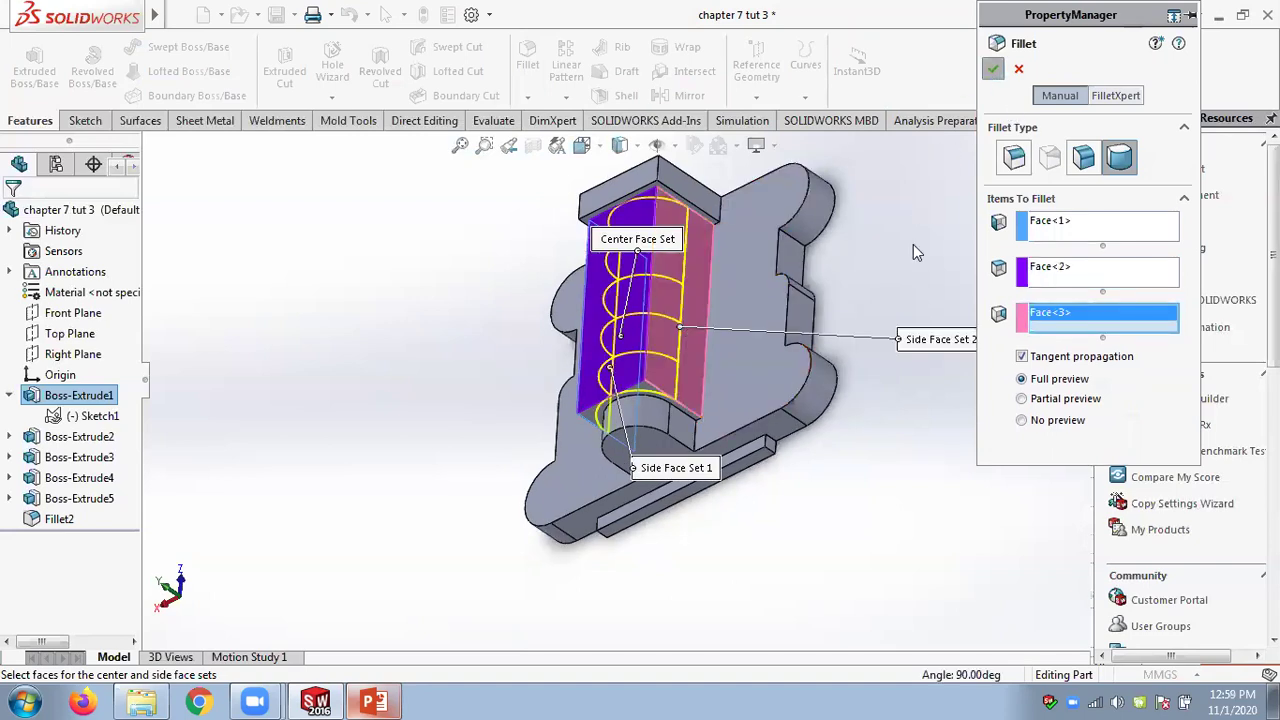
{"action": "key", "text": "Return"}
Create a full round fillet over the 28 mm wide front block, selecting its two sides as side faces and its top as center face
{"action": "middle_click_drag", "start_coordinate": [913, 249], "coordinate": [1067, 318]}
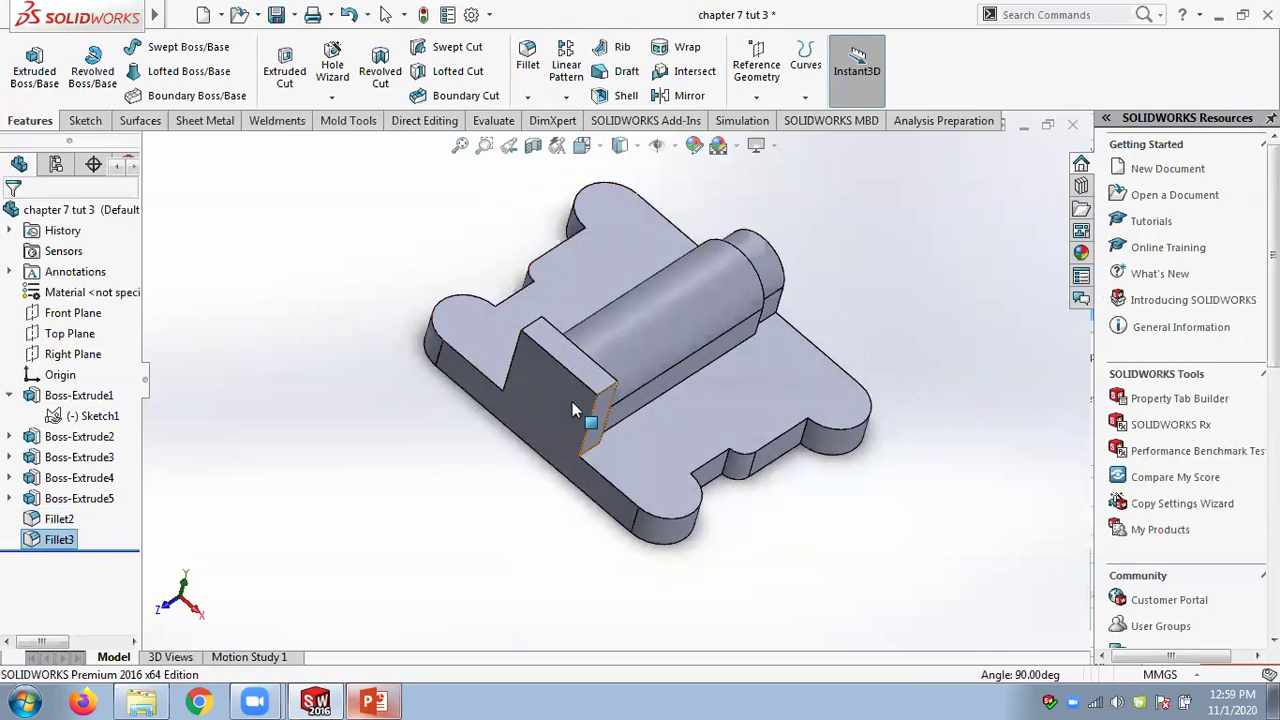
{"action": "left_click", "coordinate": [527, 96]}
{"action": "left_click", "coordinate": [558, 118]}
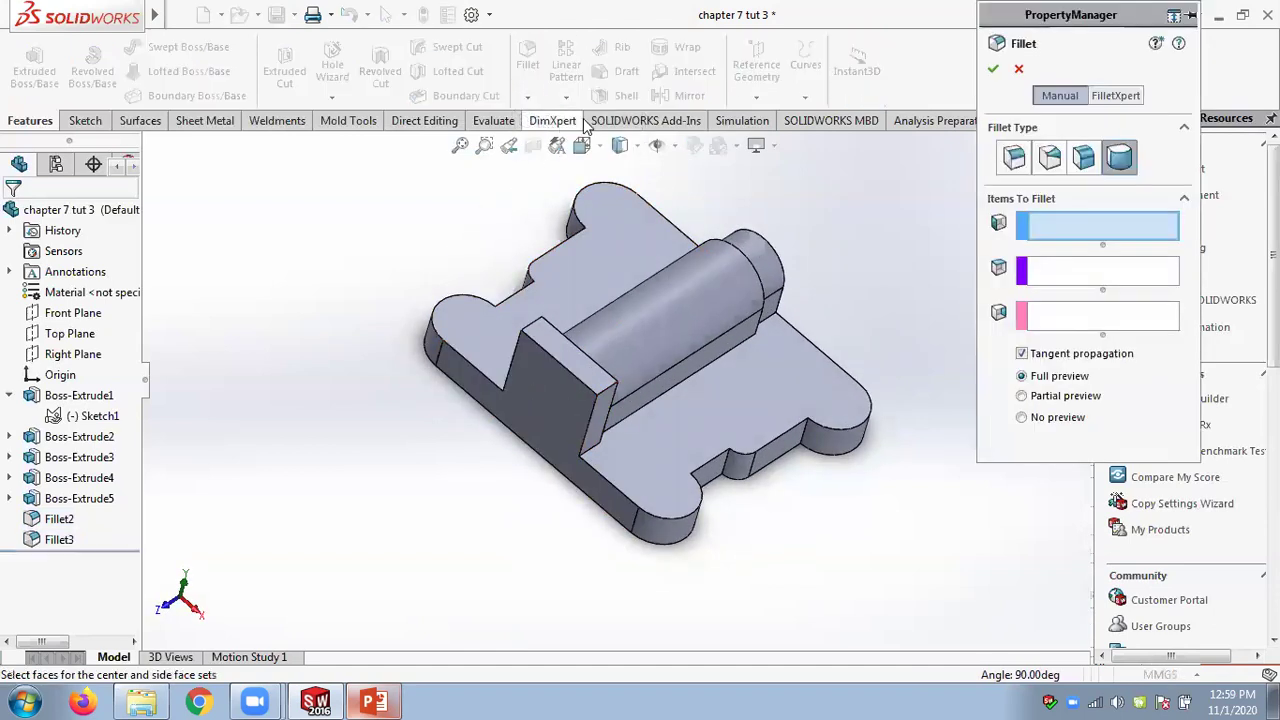
{"action": "left_click", "coordinate": [592, 429]}
{"action": "left_click", "coordinate": [1070, 280]}
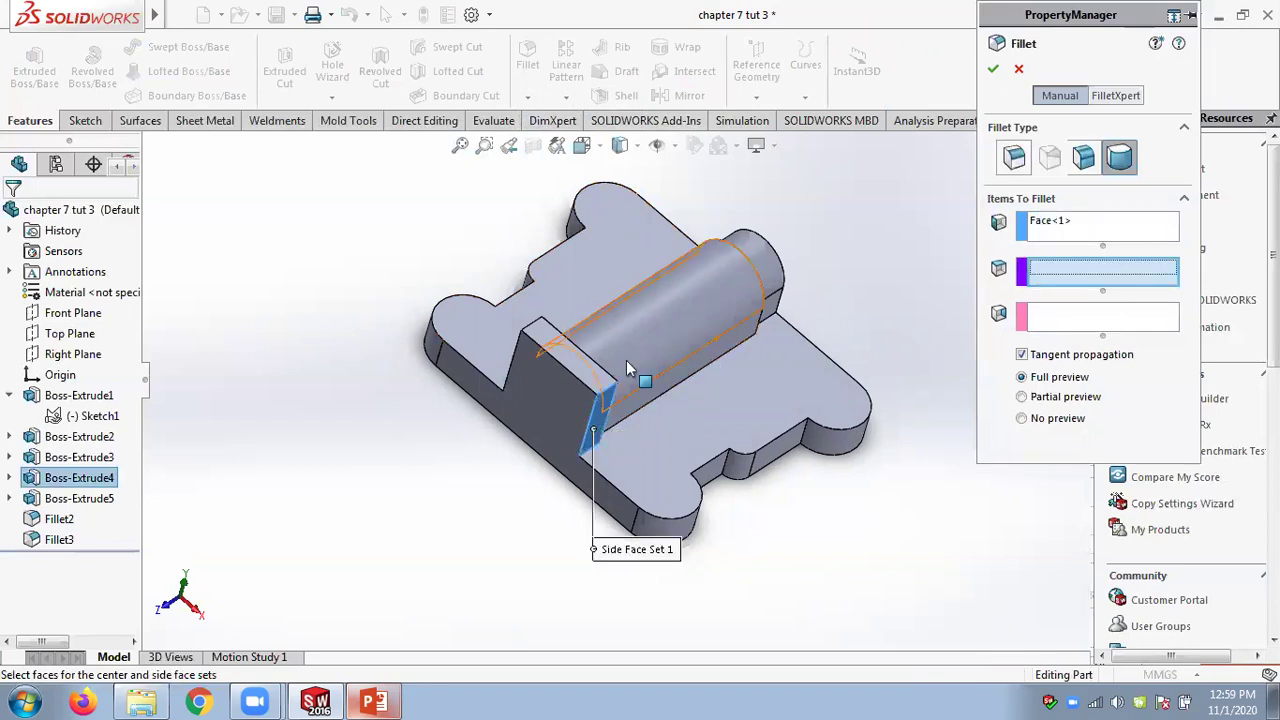
{"action": "left_click", "coordinate": [585, 365]}
{"action": "middle_click_drag", "start_coordinate": [682, 330], "coordinate": [770, 362]}
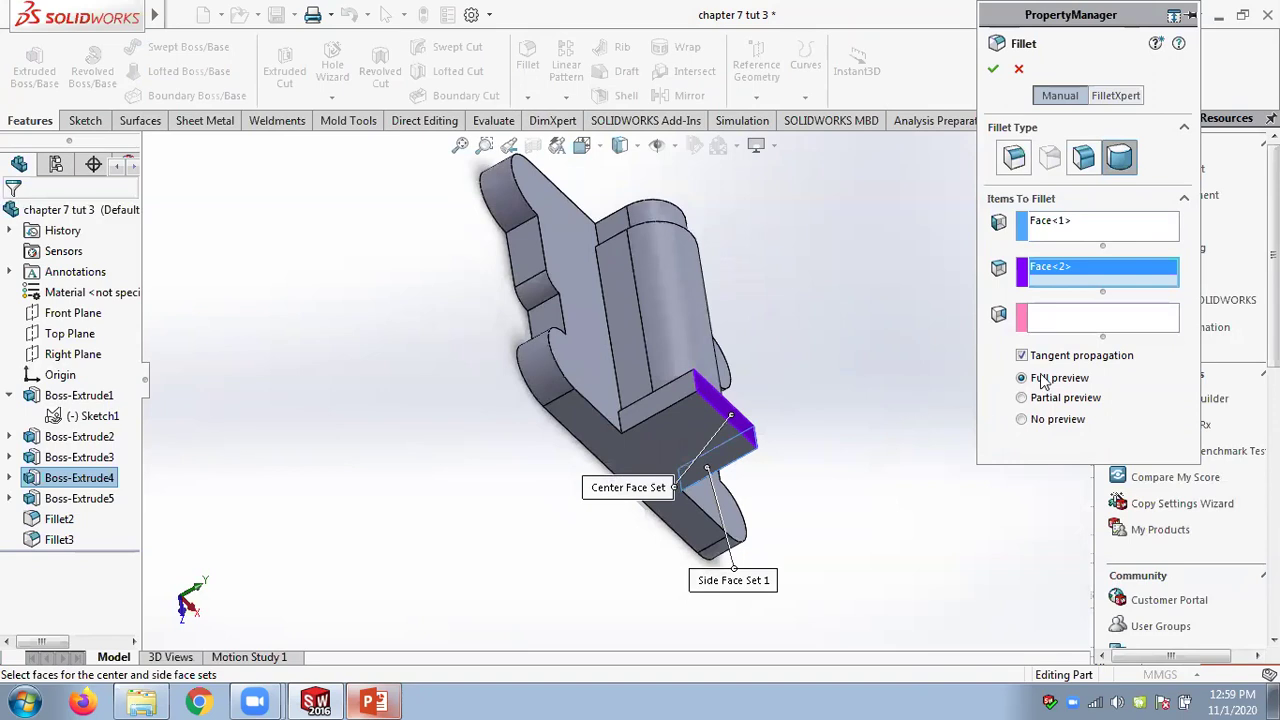
{"action": "left_click", "coordinate": [660, 401]}
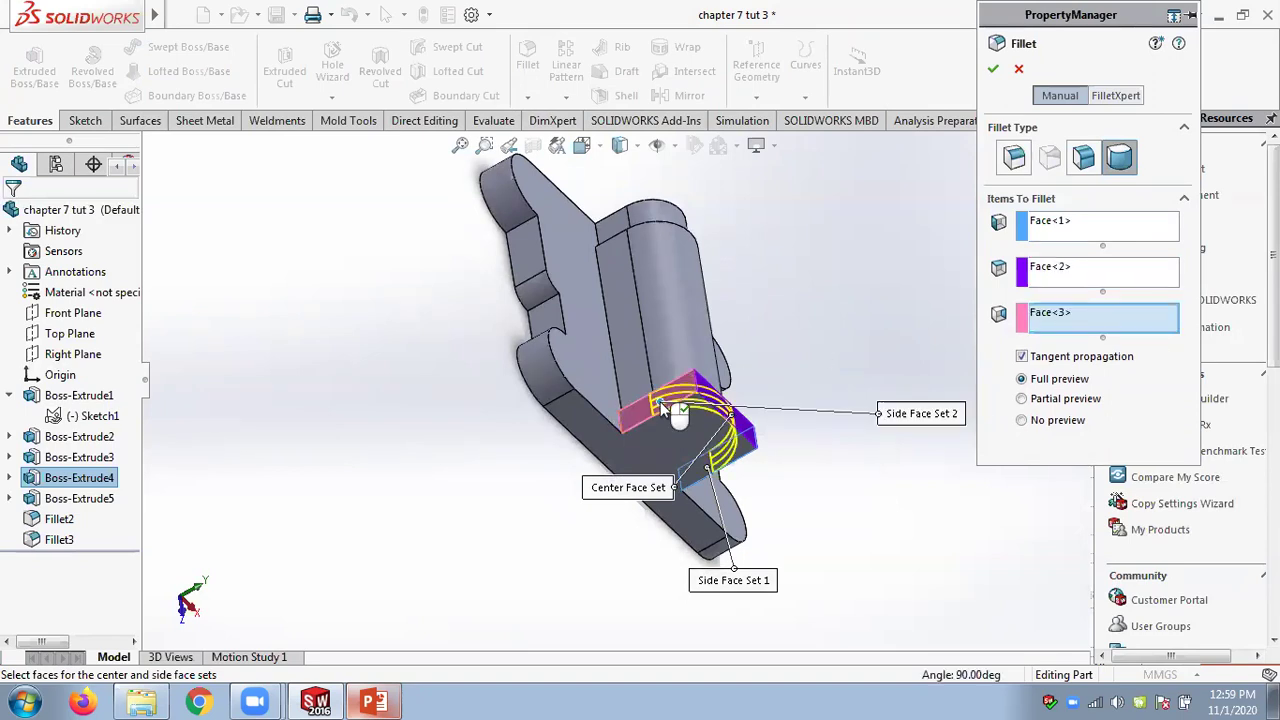
{"action": "middle_click_drag", "start_coordinate": [776, 392], "coordinate": [753, 230]}
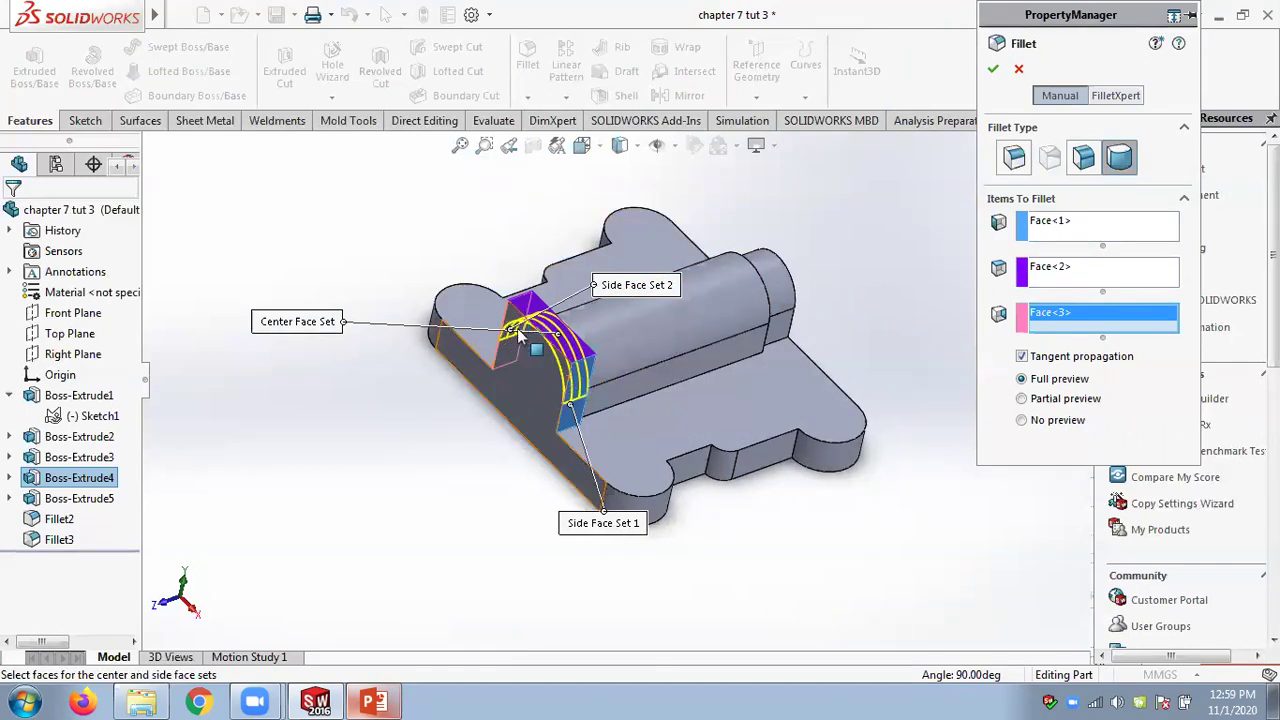
{"action": "middle_click_drag", "start_coordinate": [590, 410], "coordinate": [475, 372]}
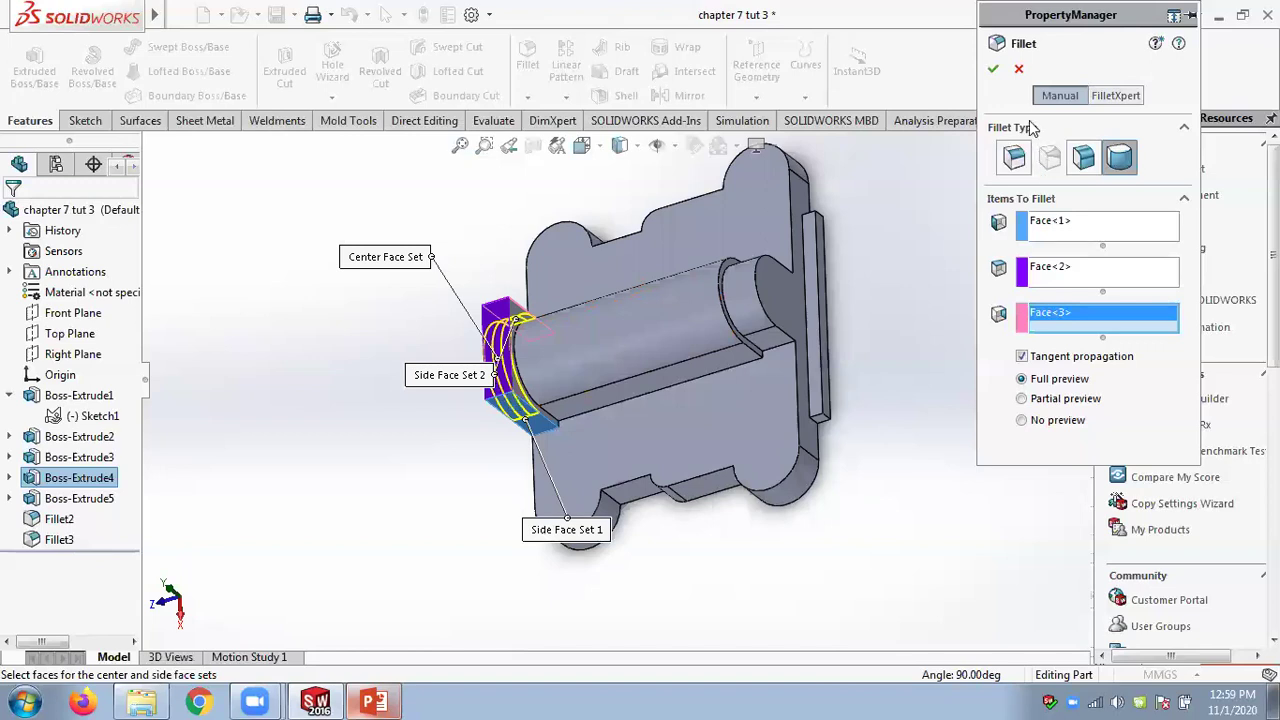
{"action": "left_click", "coordinate": [993, 68]}
Compare the filleted part with the PowerPoint figures, review the upcoming extrude, shell, cut and hole slides, then return to SOLIDWORKS and inspect the part's underside
{"action": "middle_click_drag", "start_coordinate": [845, 267], "coordinate": [427, 247]}
{"action": "left_click", "coordinate": [374, 702]}
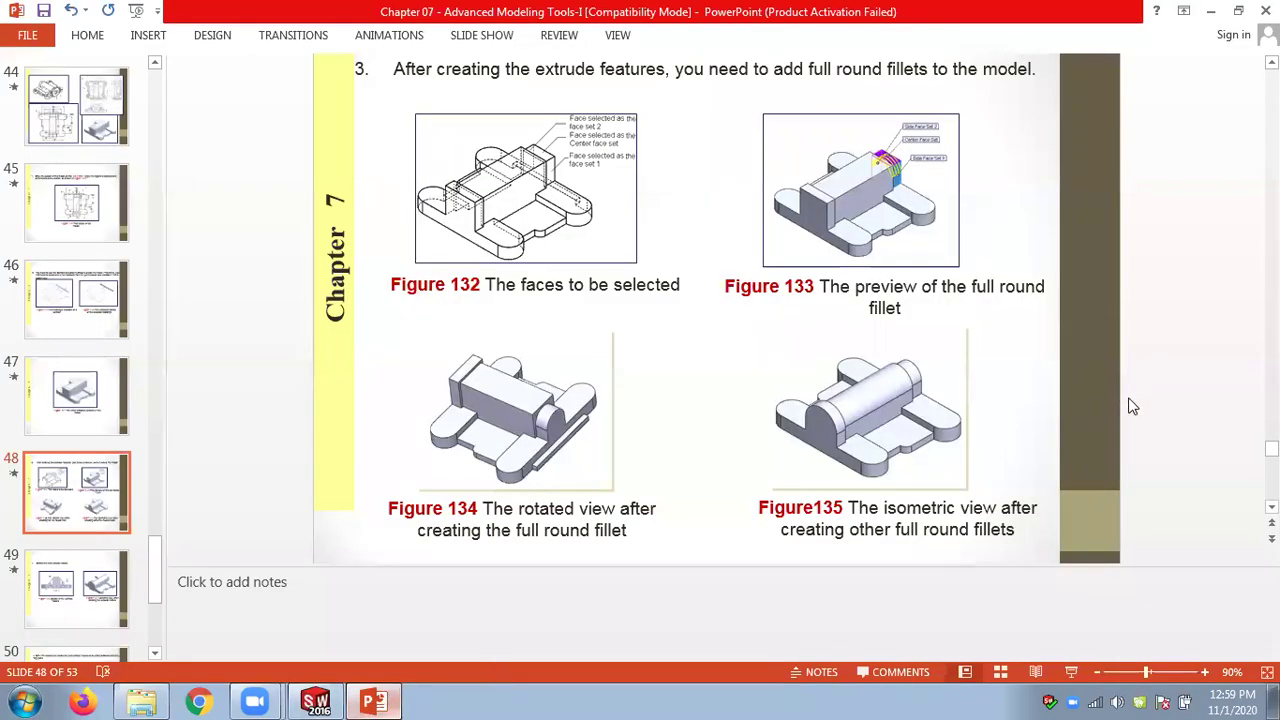
{"action": "scroll", "coordinate": [1132, 406], "scroll_direction": "down", "scroll_amount": 3}
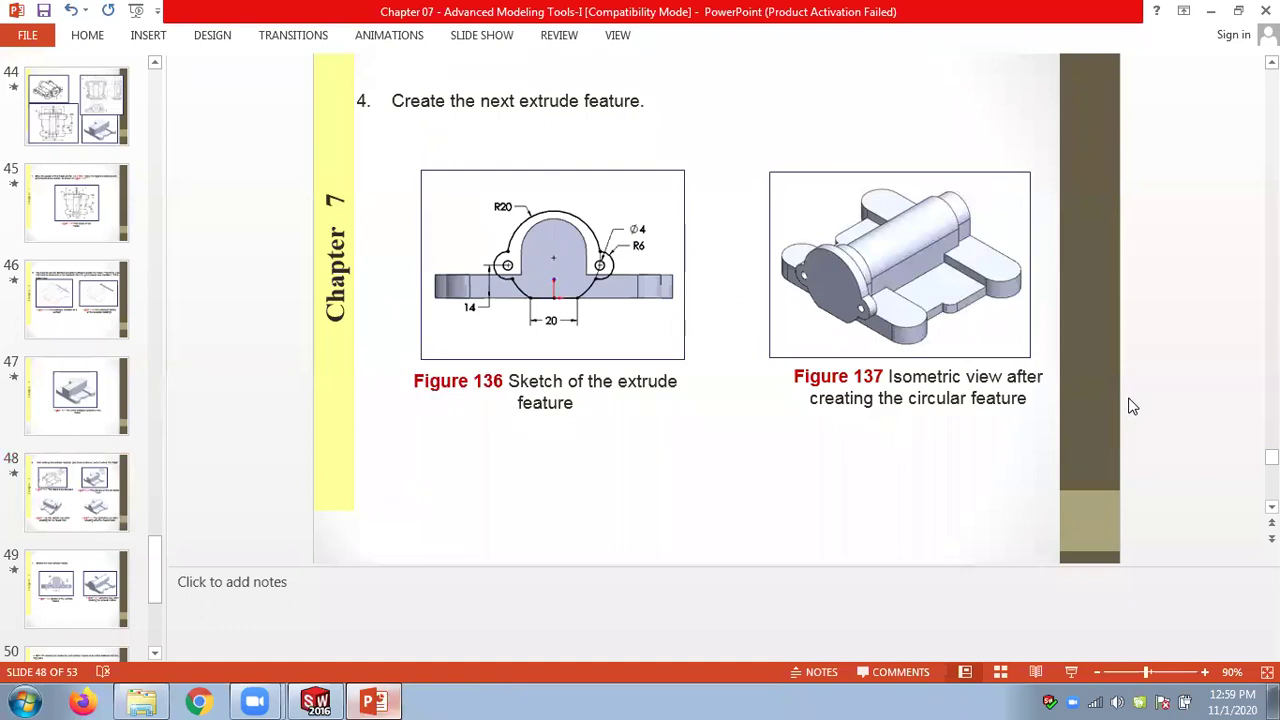
{"action": "scroll", "coordinate": [1058, 404], "scroll_direction": "up", "scroll_amount": 2}
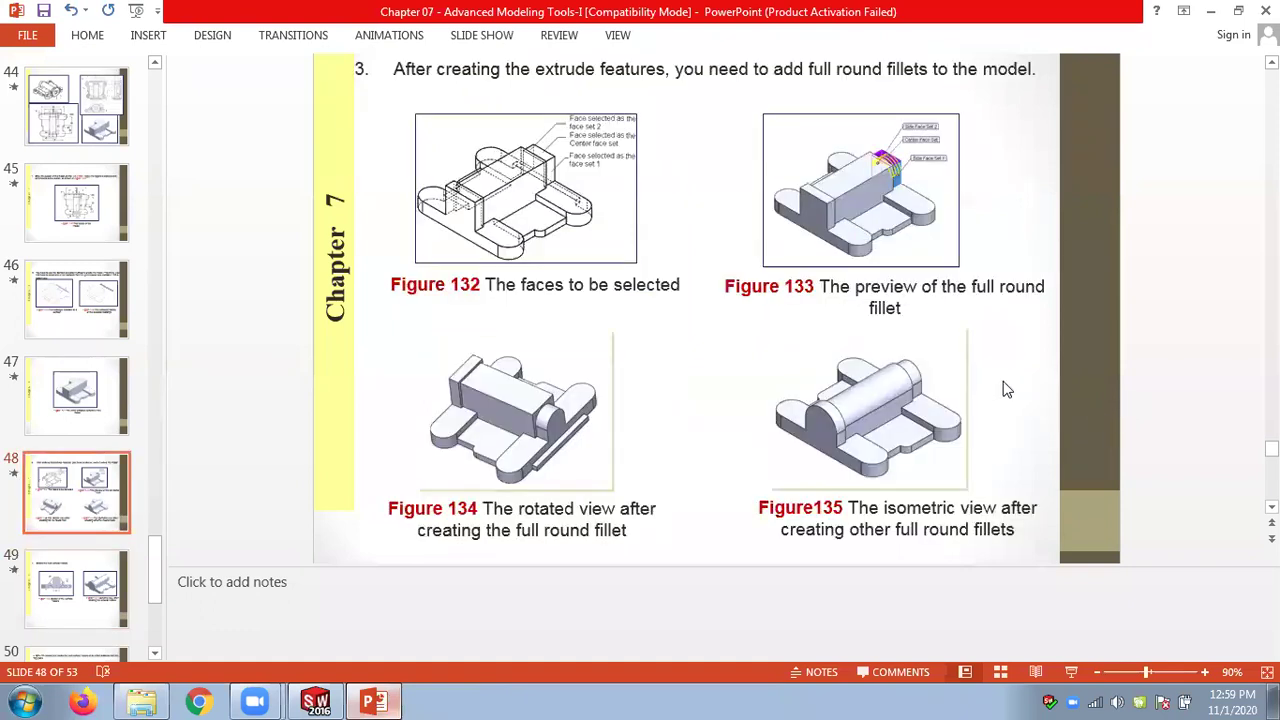
{"action": "scroll", "coordinate": [882, 470], "scroll_direction": "down", "scroll_amount": 2}
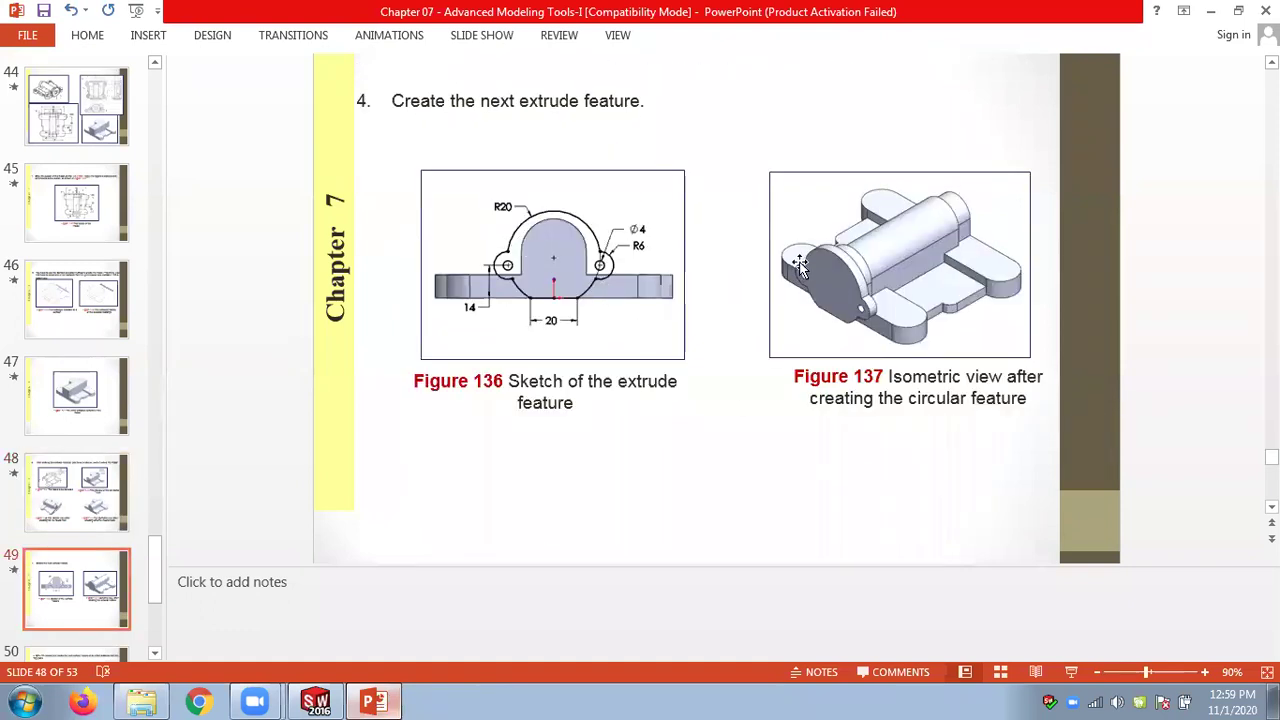
{"action": "scroll", "coordinate": [770, 260], "scroll_direction": "down", "scroll_amount": 2}
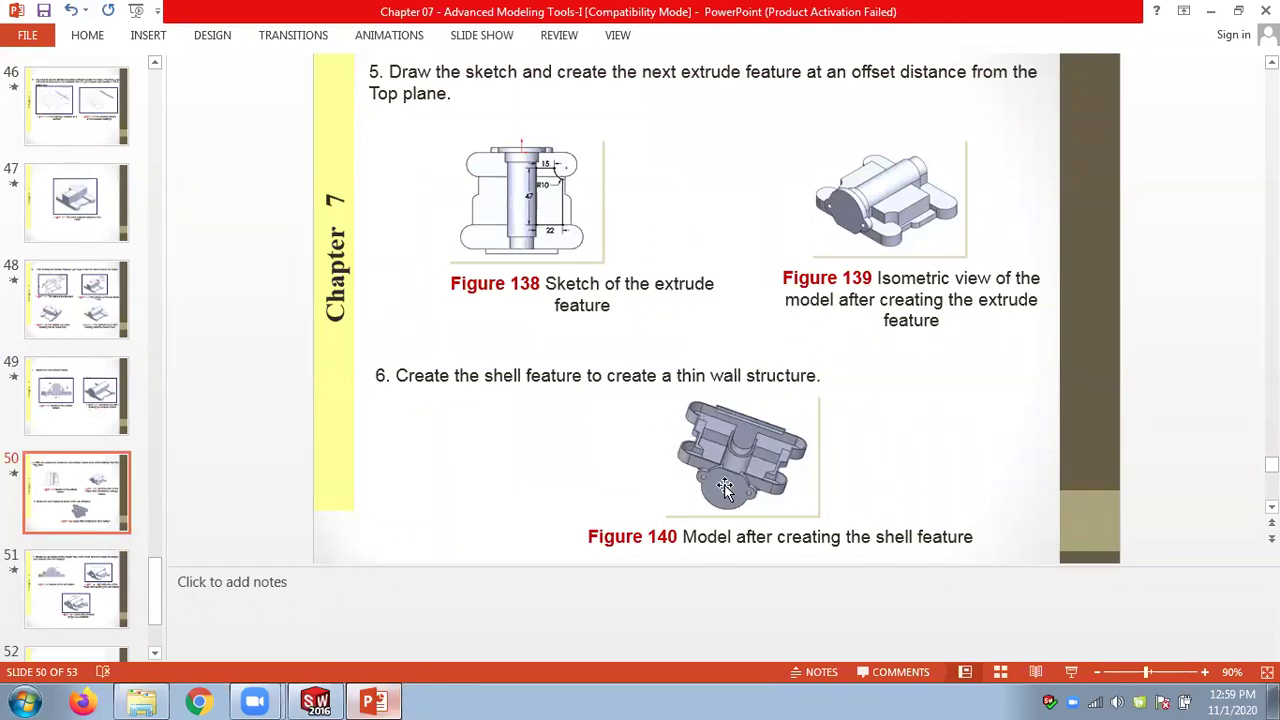
{"action": "scroll", "coordinate": [724, 488], "scroll_direction": "down", "scroll_amount": 3}
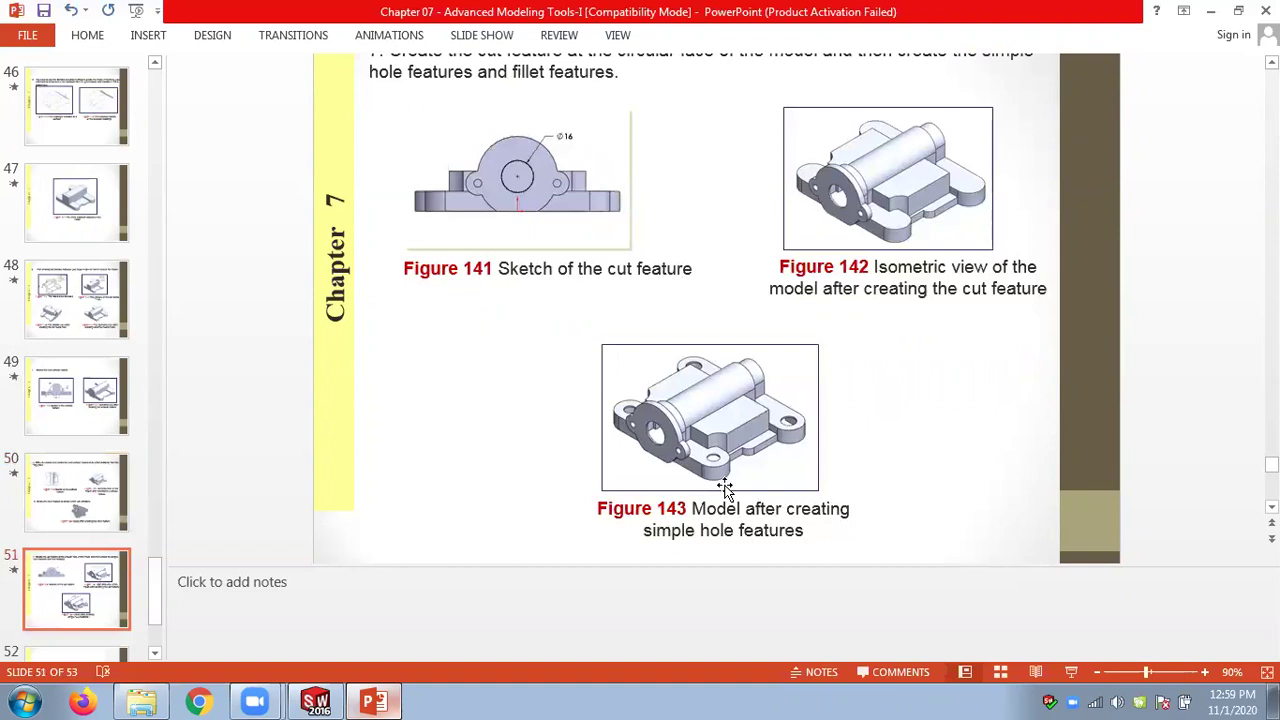
{"action": "scroll", "coordinate": [724, 488], "scroll_direction": "up", "scroll_amount": 3}
{"action": "key", "text": "alt+Tab"}
{"action": "middle_click_drag", "start_coordinate": [960, 507], "coordinate": [1053, 285]}
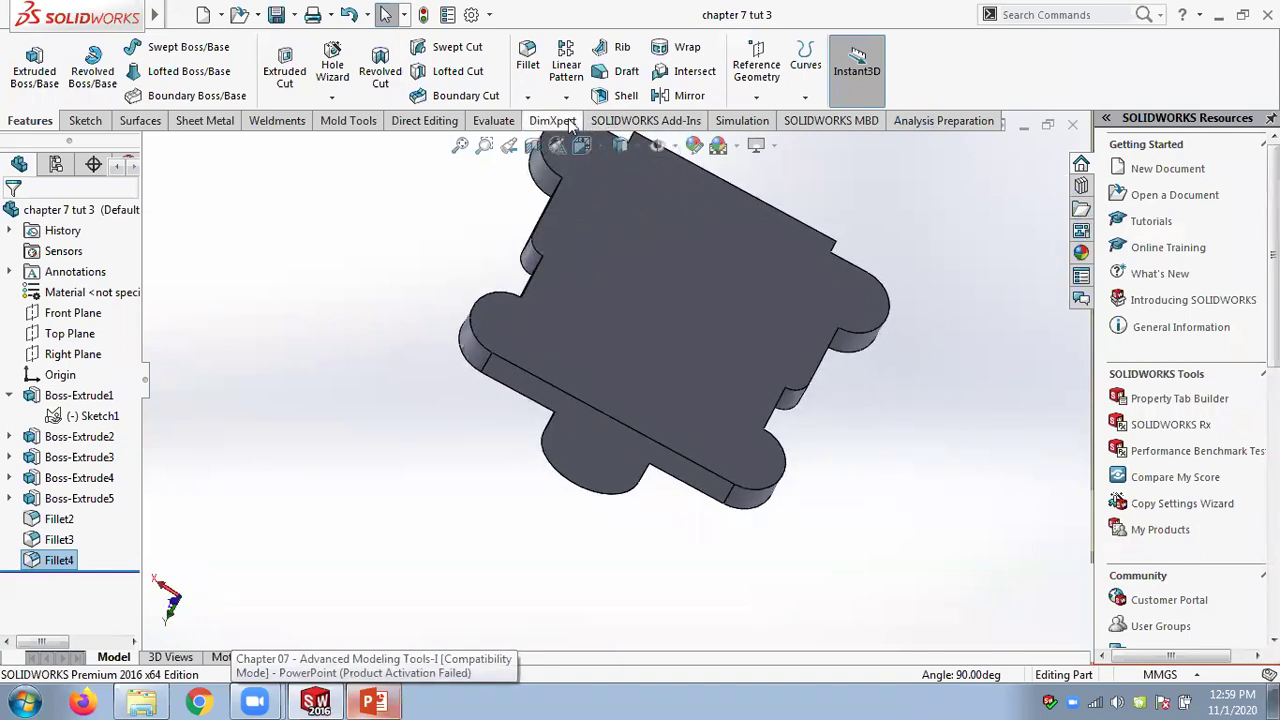
Try a 2 mm shell with the part's flat underside face removed and the preview shown, inspect it, and undo the shell
{"action": "left_click", "coordinate": [617, 95]}
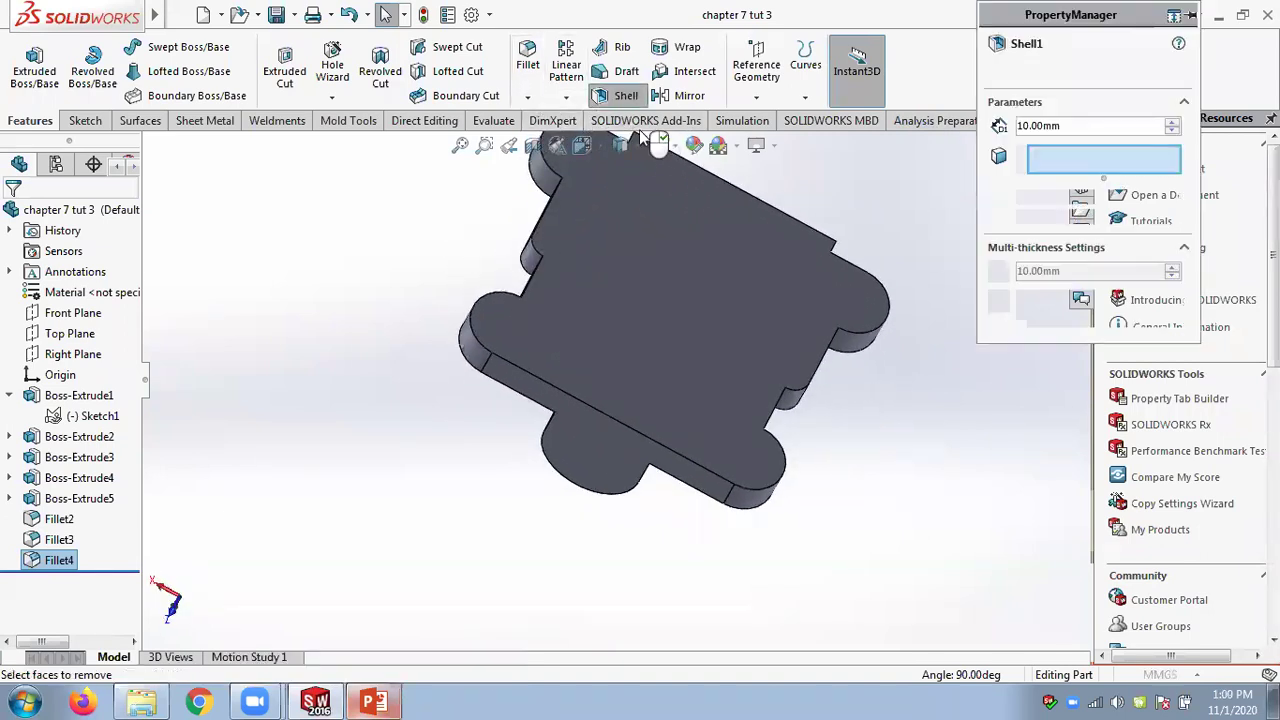
{"action": "type", "text": "2"}
{"action": "key", "text": "Return"}
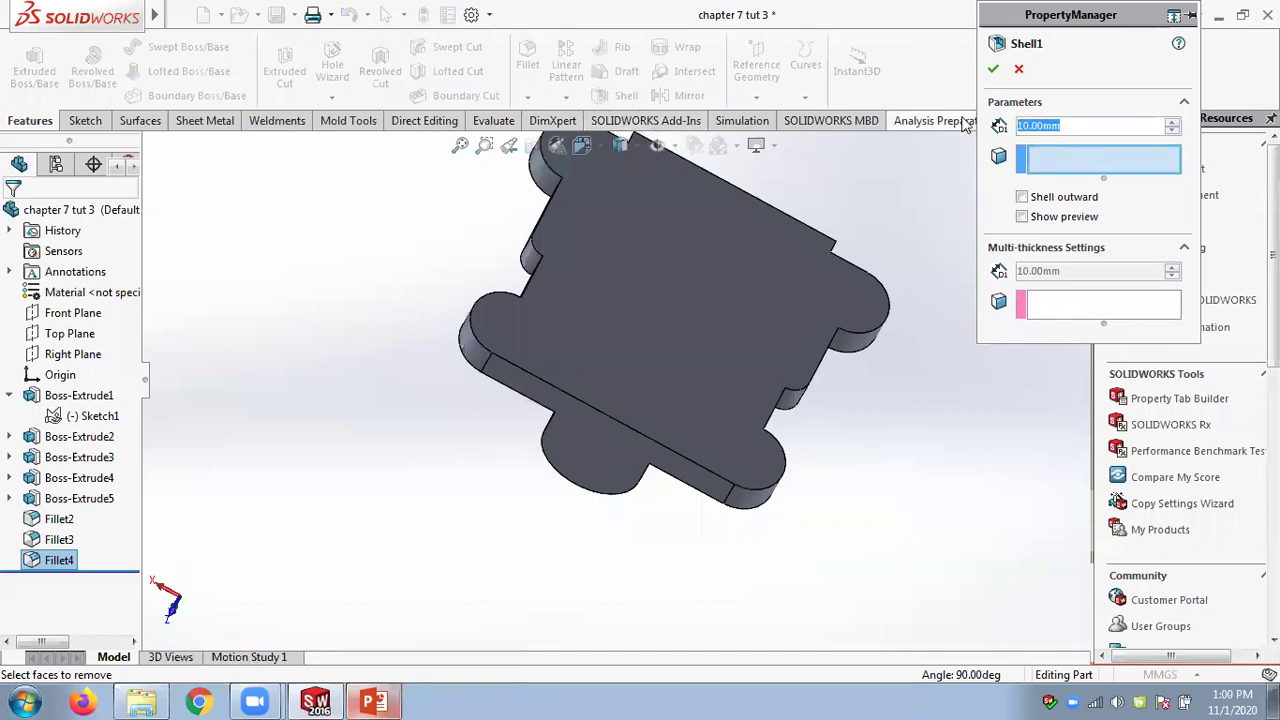
{"action": "left_click", "coordinate": [704, 295]}
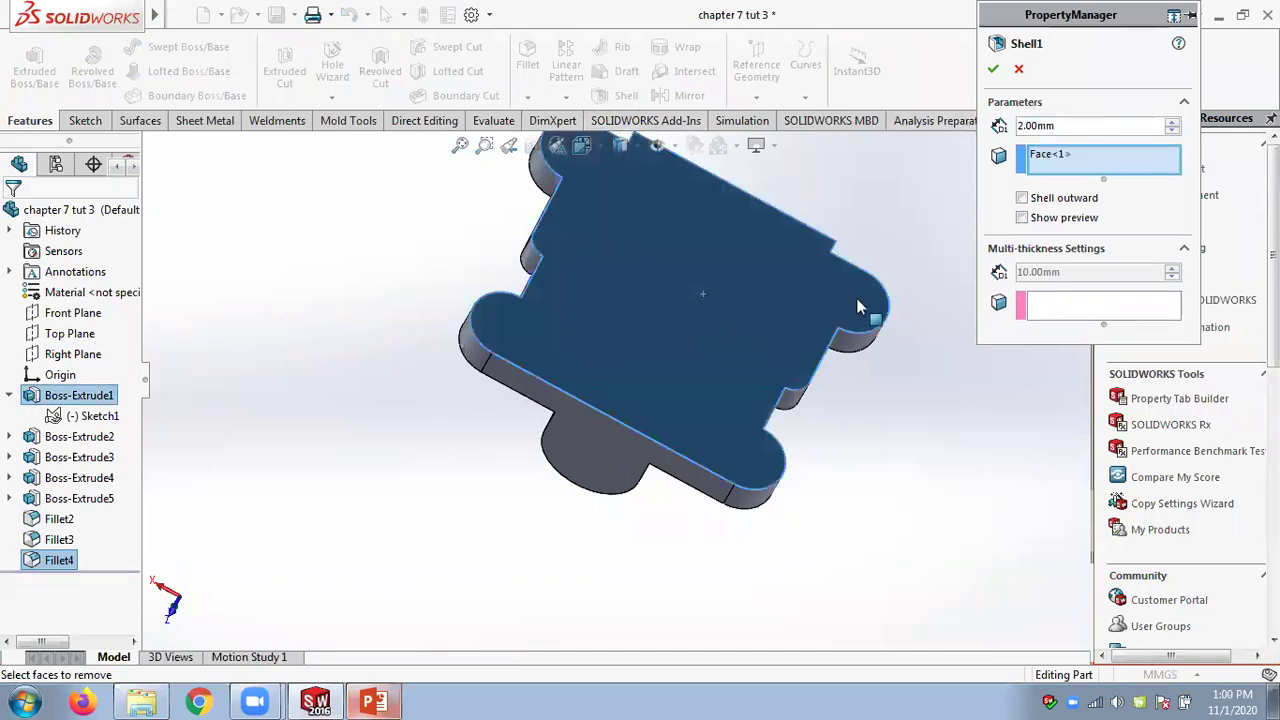
{"action": "left_click", "coordinate": [1021, 217]}
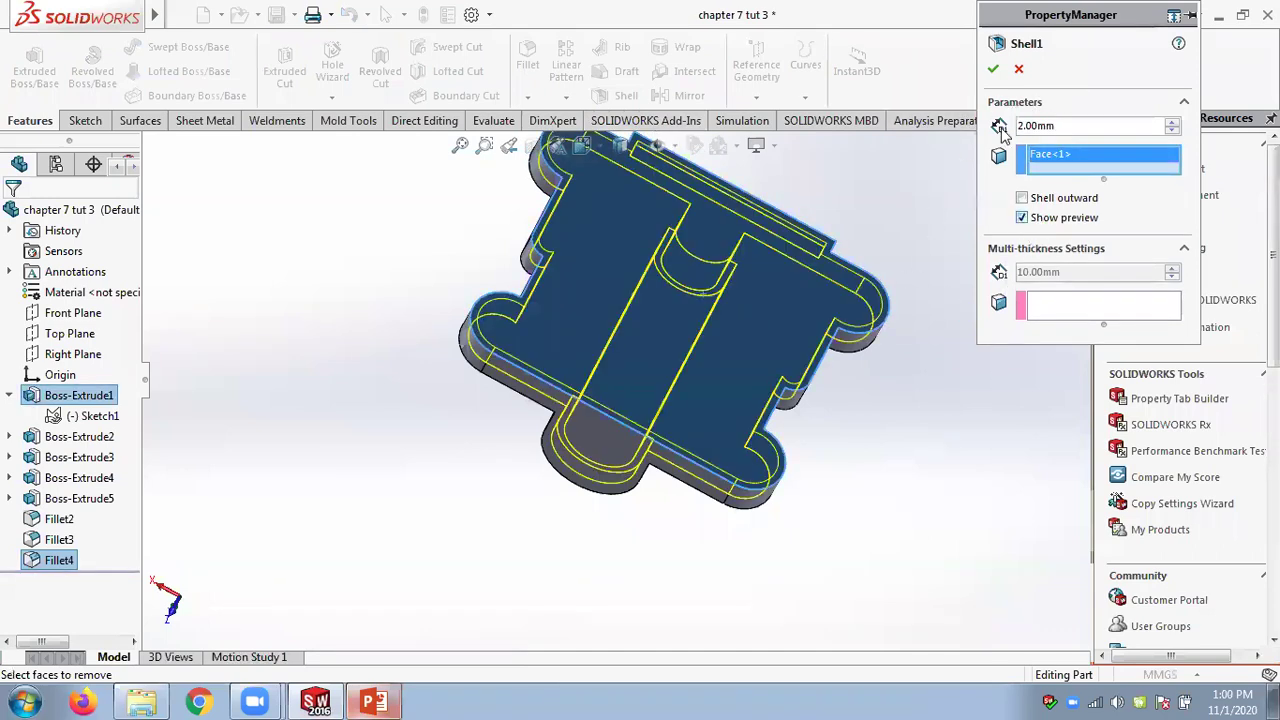
{"action": "key", "text": "Return"}
{"action": "middle_click_drag", "start_coordinate": [952, 366], "coordinate": [954, 451]}
{"action": "left_click", "coordinate": [348, 16]}
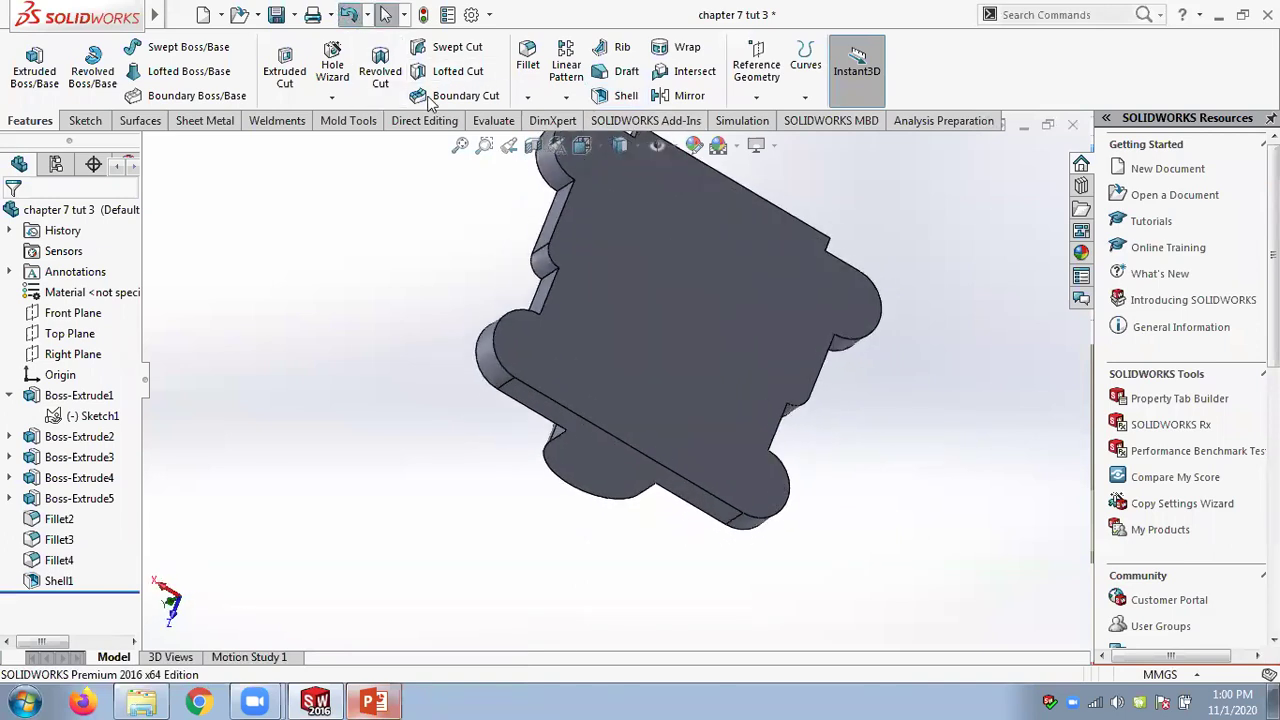
Save the part
{"action": "left_click", "coordinate": [283, 16]}
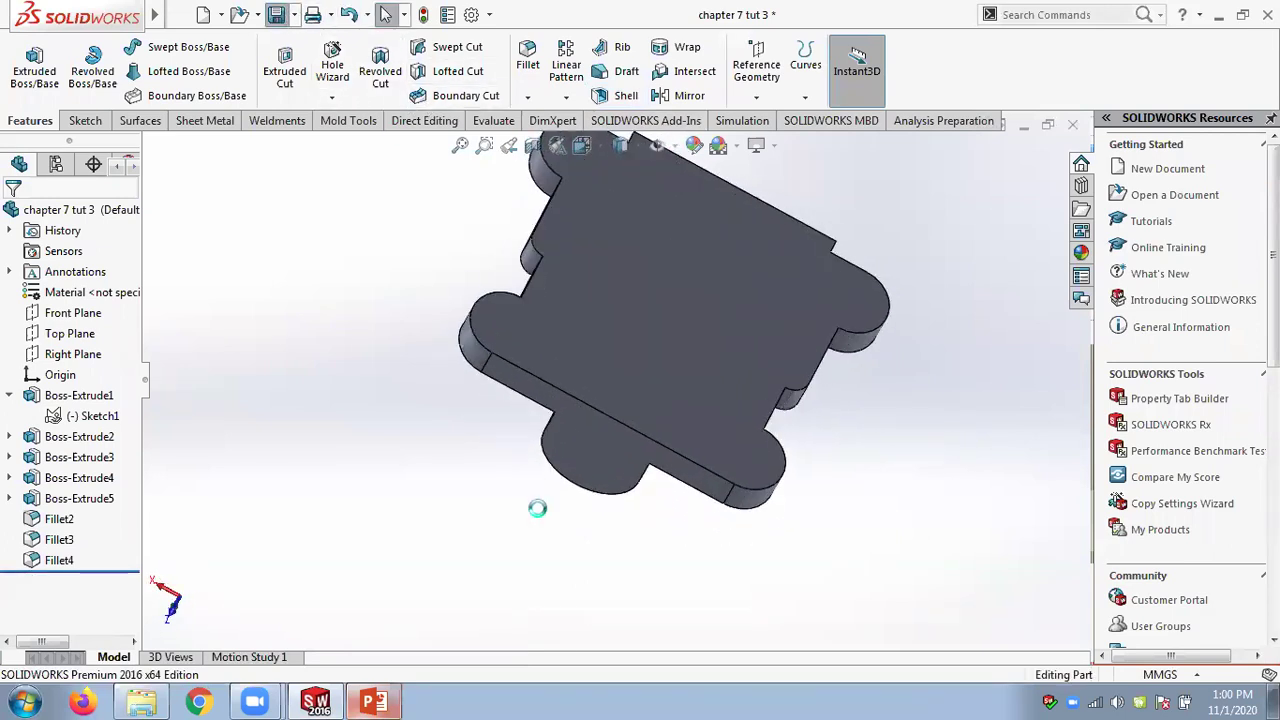
Switch to the Chapter 07 PowerPoint slides and review the shell, cut, simple hole and fillet figures through slide 52
{"action": "left_click", "coordinate": [374, 702]}
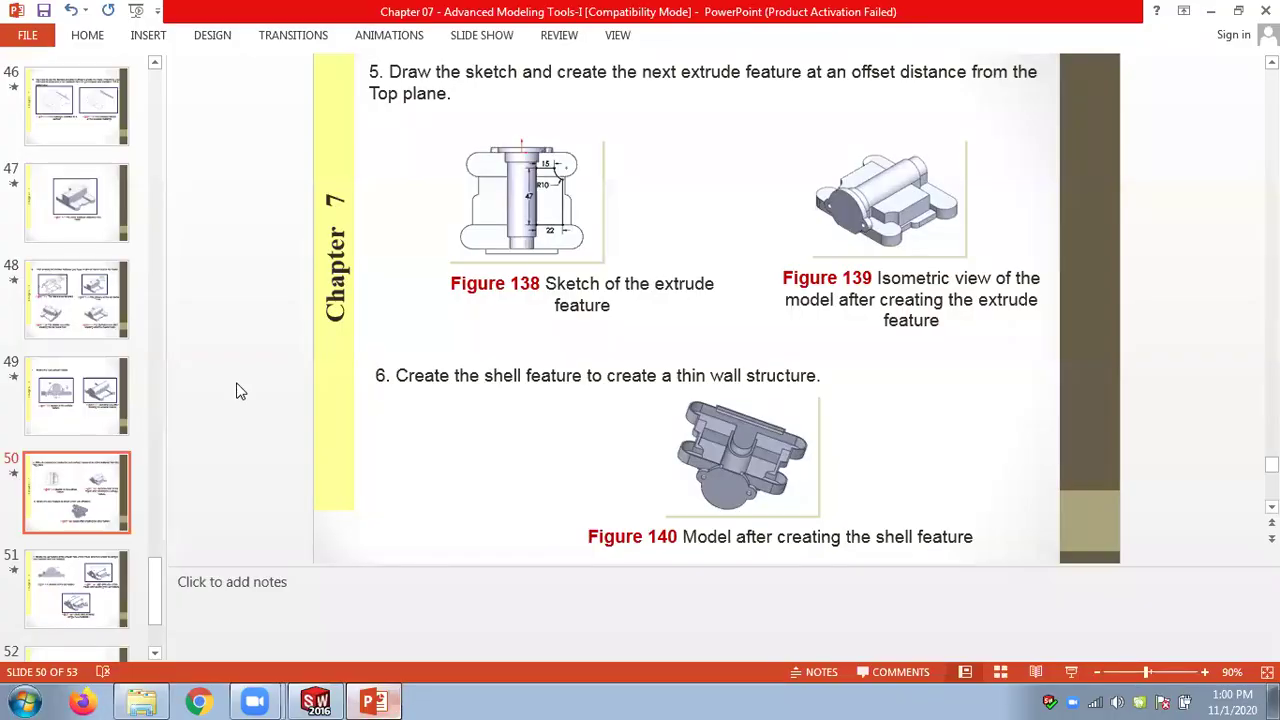
{"action": "scroll", "coordinate": [240, 391], "scroll_direction": "down", "scroll_amount": 1}
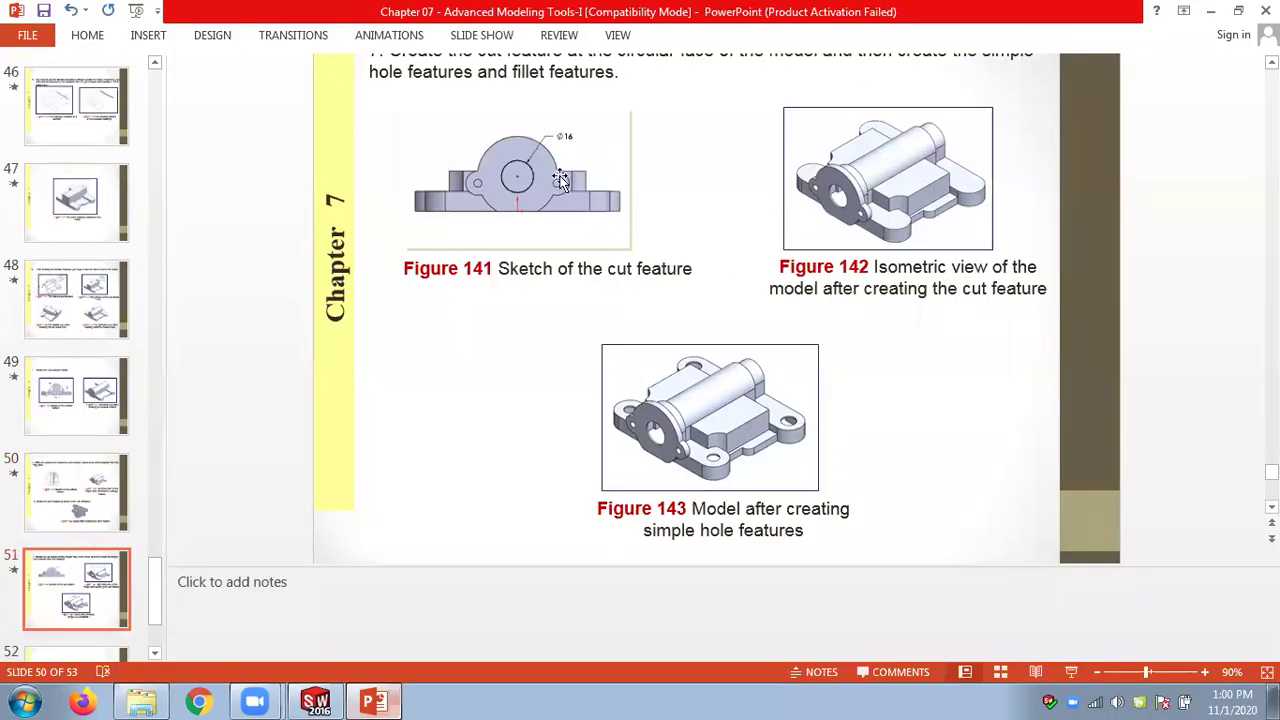
{"action": "scroll", "coordinate": [828, 280], "scroll_direction": "down", "scroll_amount": 1}
{"action": "scroll", "coordinate": [755, 248], "scroll_direction": "down", "scroll_amount": 1}
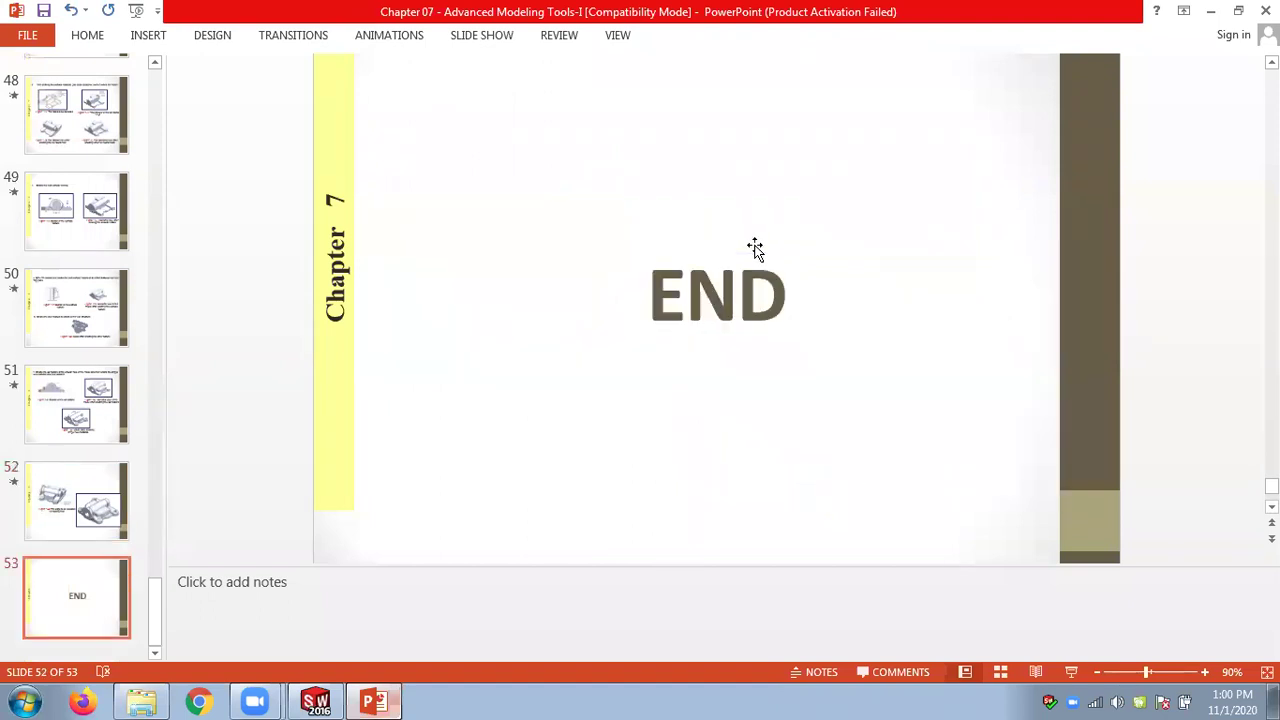
{"action": "scroll", "coordinate": [755, 248], "scroll_direction": "up", "scroll_amount": 1}
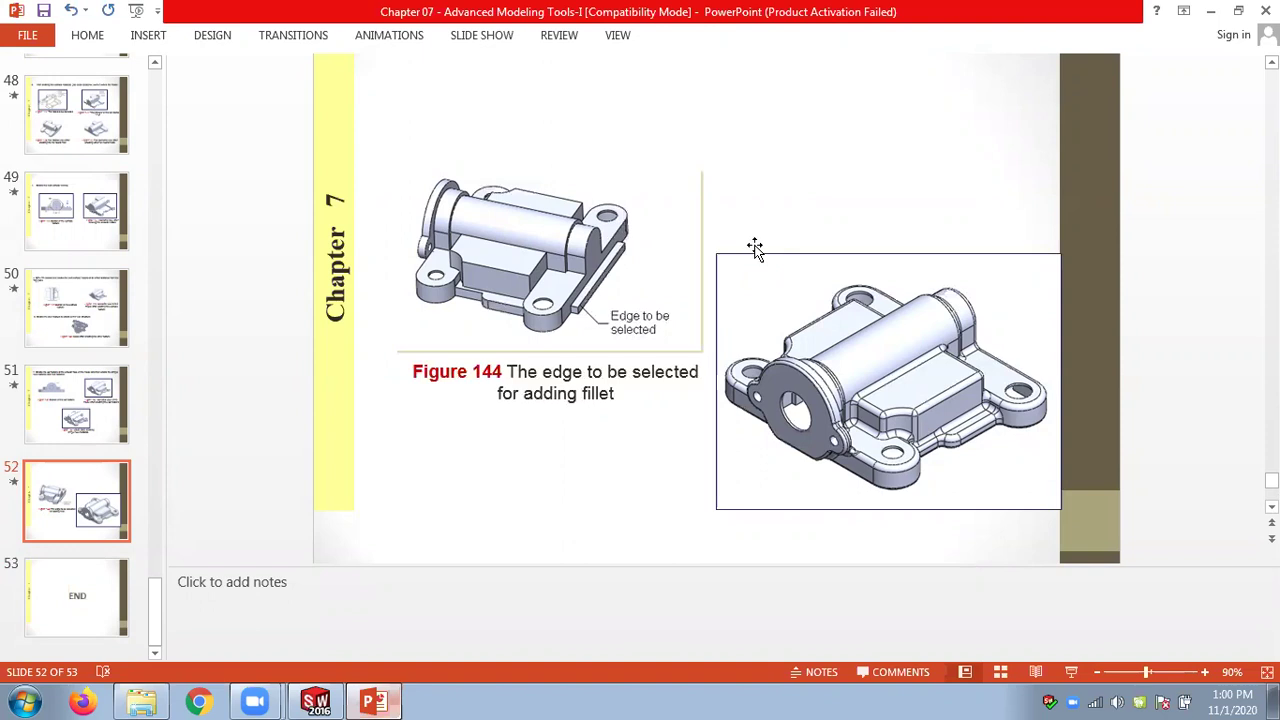
In Windows Explorer, open the Chapter 08 - Advanced Modeling Tools-II presentation from Study World Lanka's SW notes\Slides folder, restarting PowerPoint when it stops working
{"action": "left_click", "coordinate": [141, 701]}
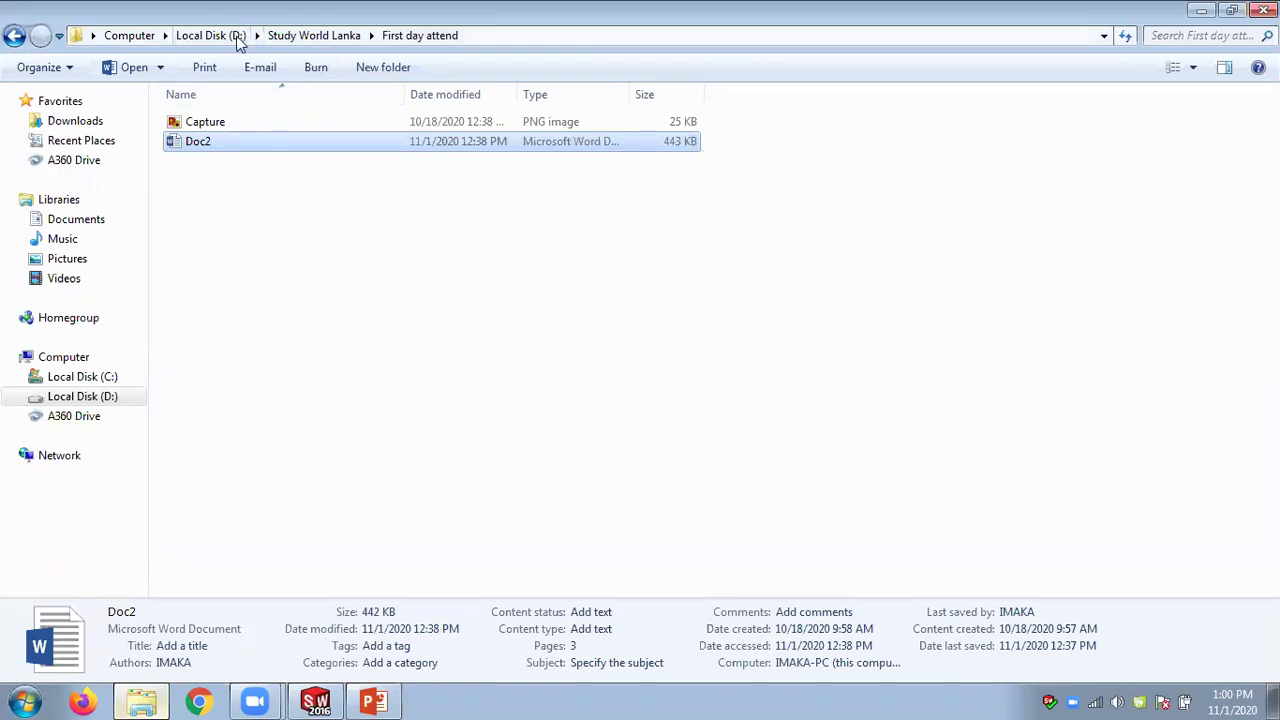
{"action": "left_click", "coordinate": [314, 37]}
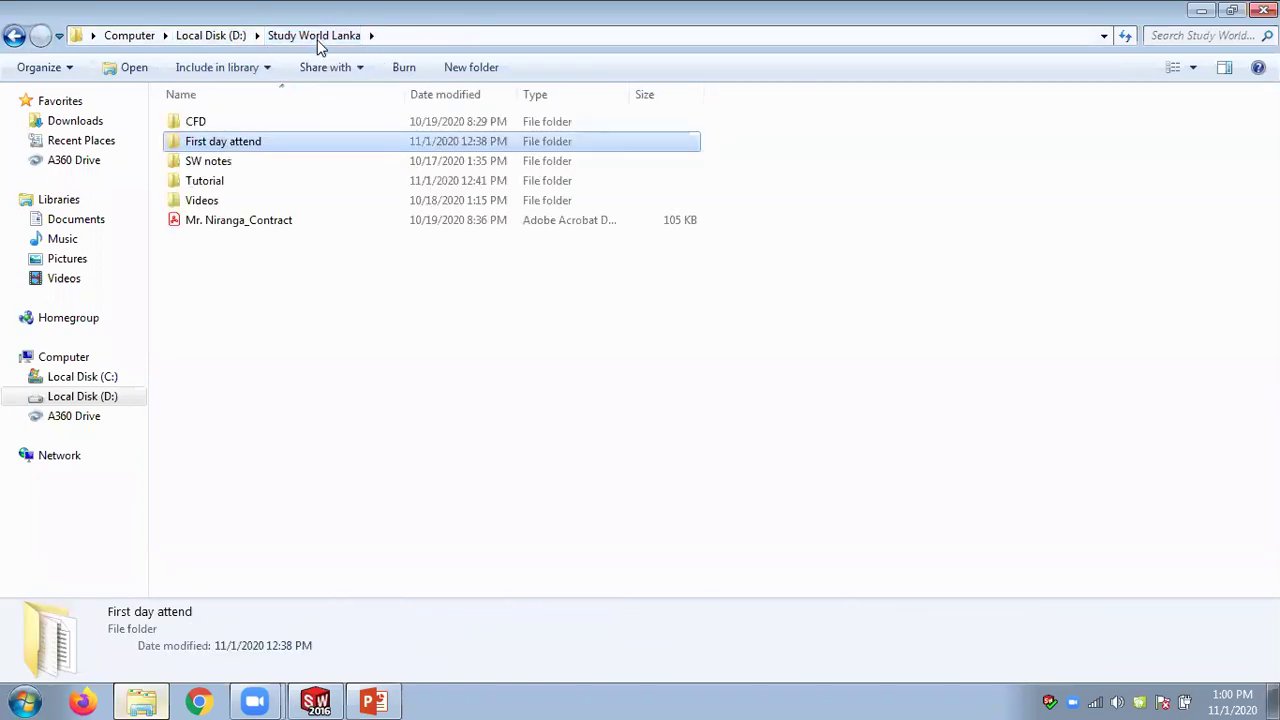
{"action": "double_click", "coordinate": [215, 163]}
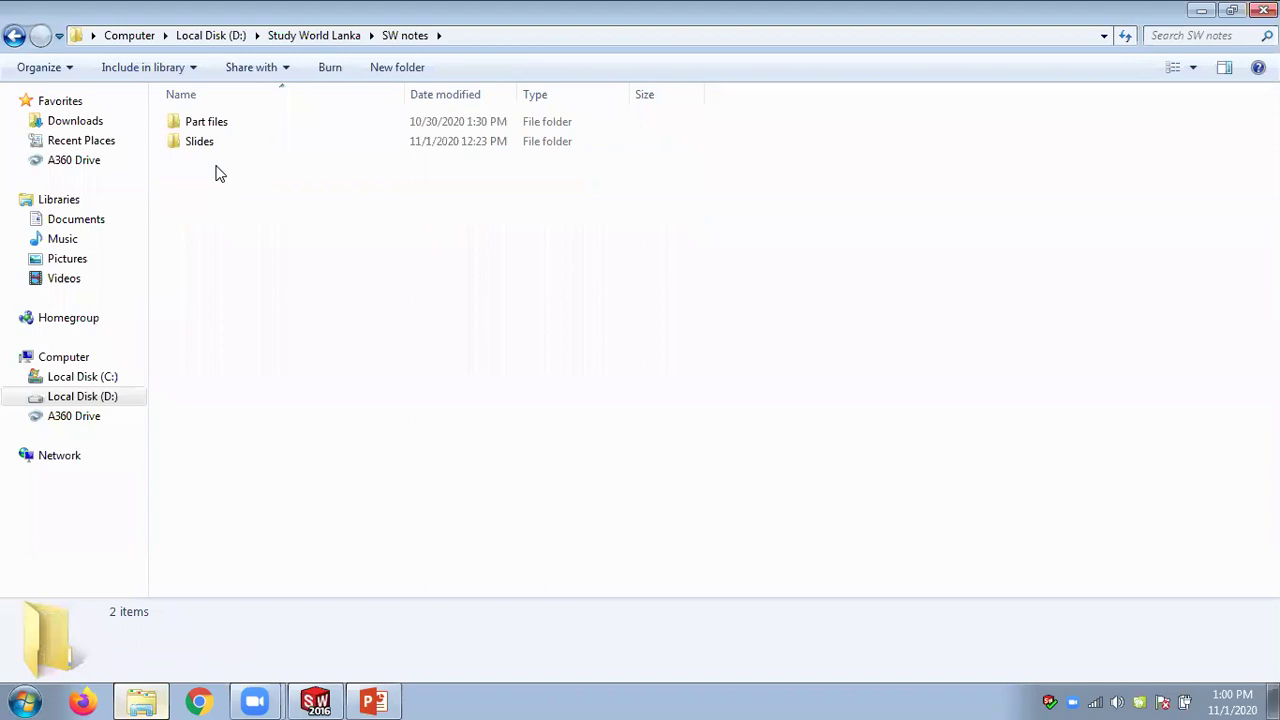
{"action": "double_click", "coordinate": [210, 146]}
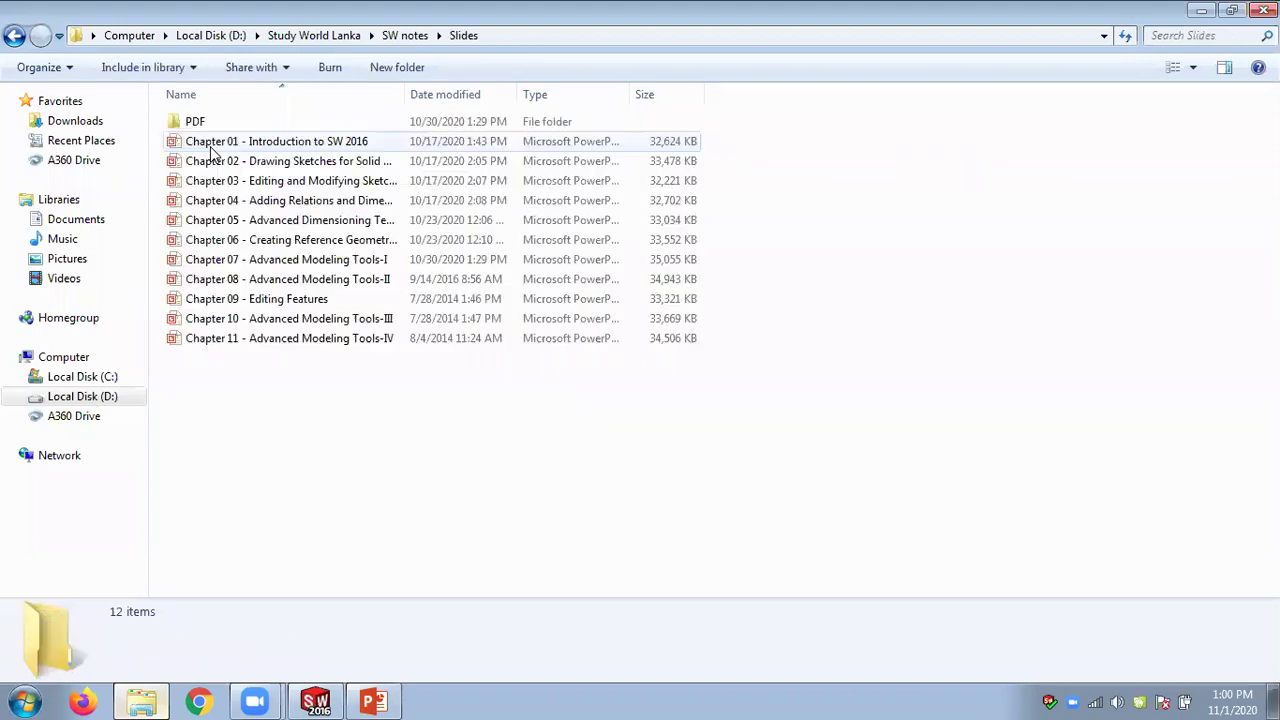
{"action": "double_click", "coordinate": [258, 285]}
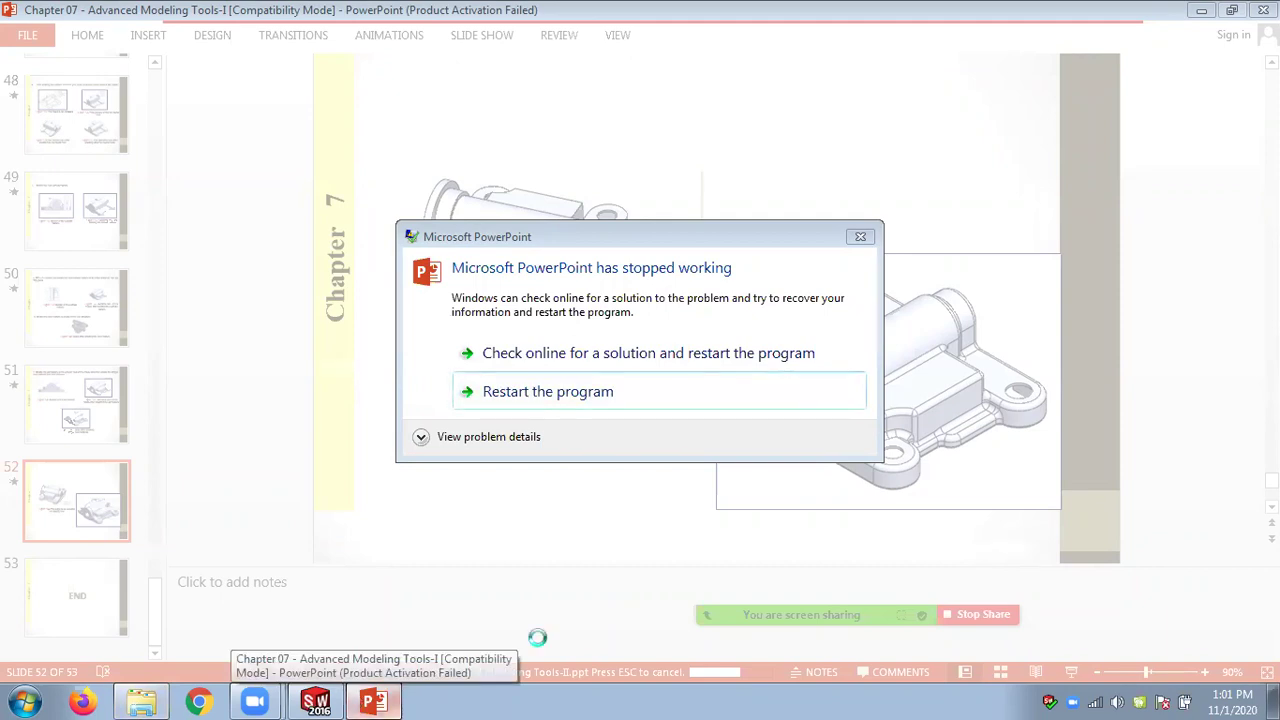
{"action": "left_click", "coordinate": [576, 397]}
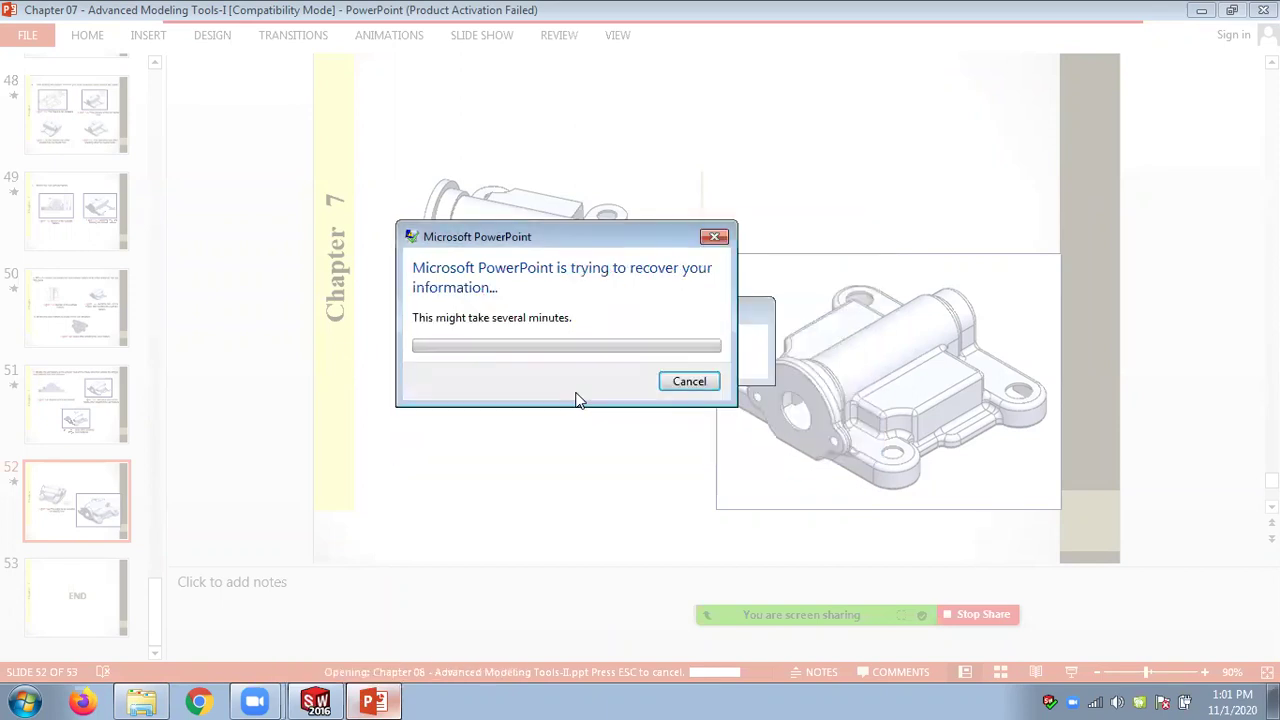